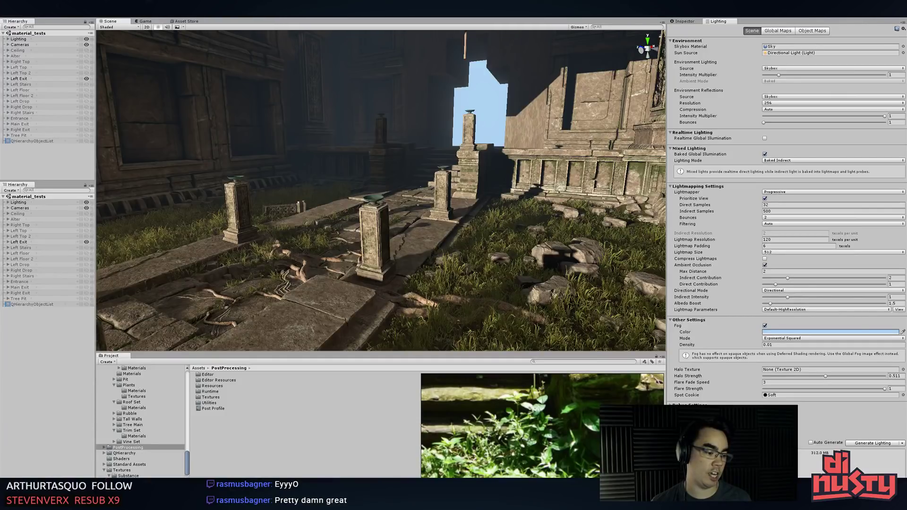
- Bring up the Vivaldi browser window and move it onto the other monitor, clear of the Unity editor
key(alt+Tab)
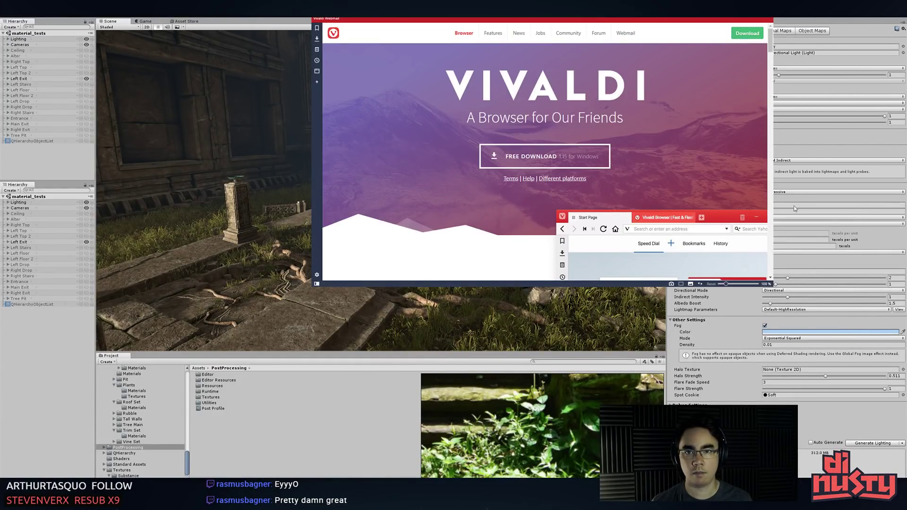
drag(478, 10, 906, 203)
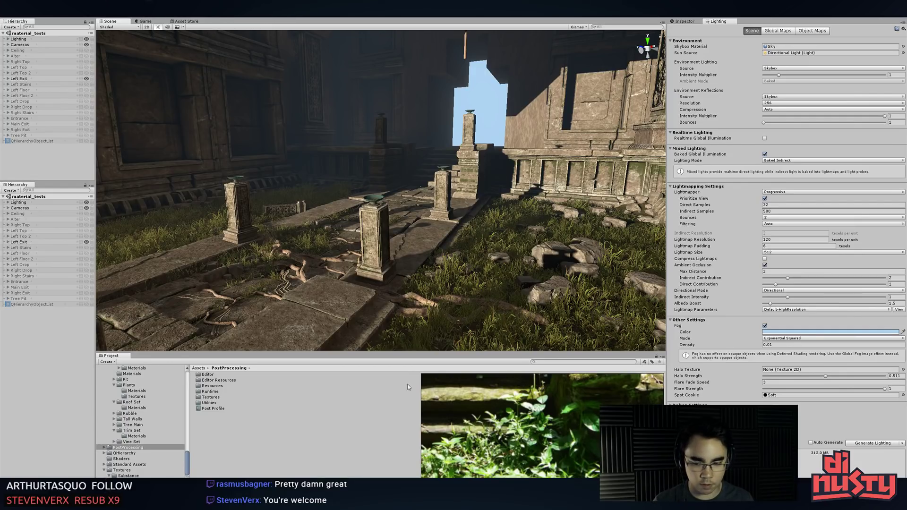
- Search Windows for modo and launch an installed Modo entry from the results
key(super)
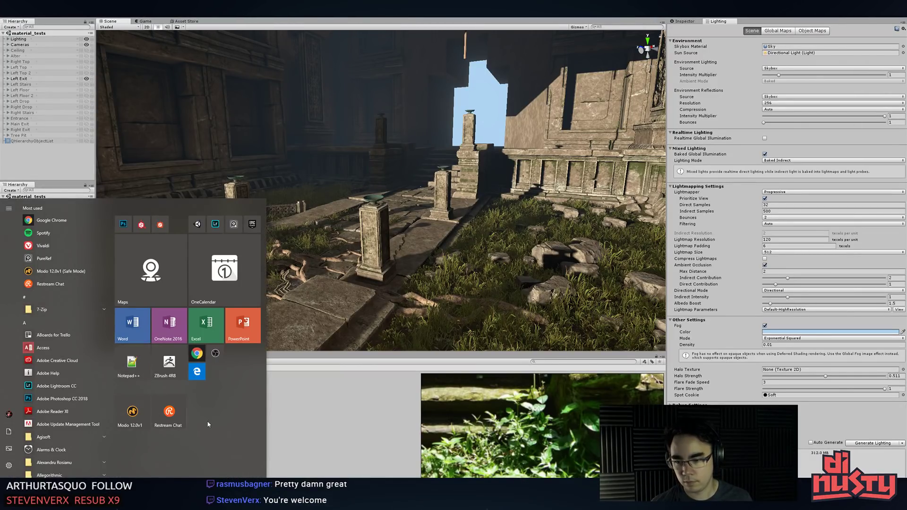
text(m)
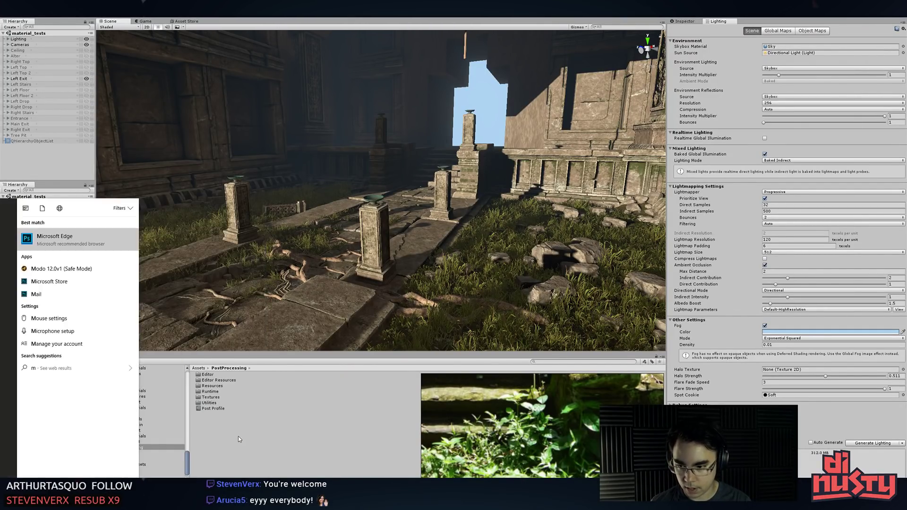
text(odo12)
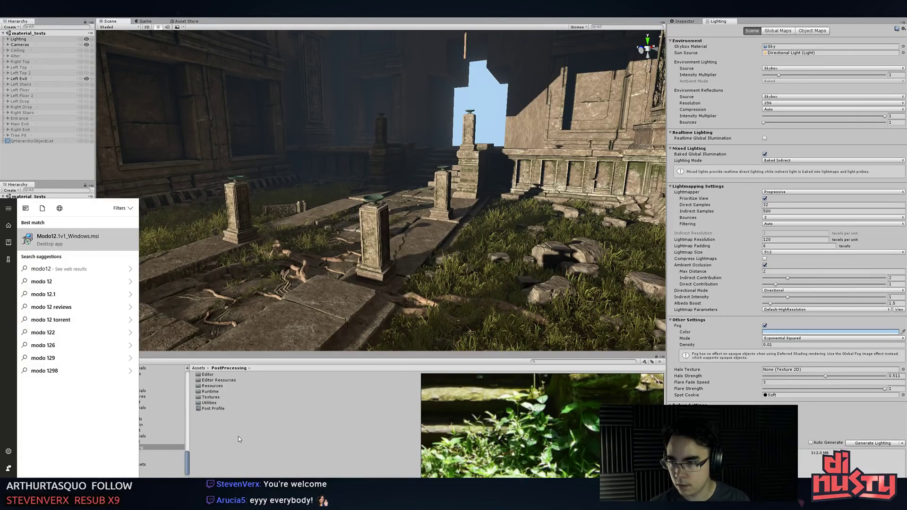
text(.)
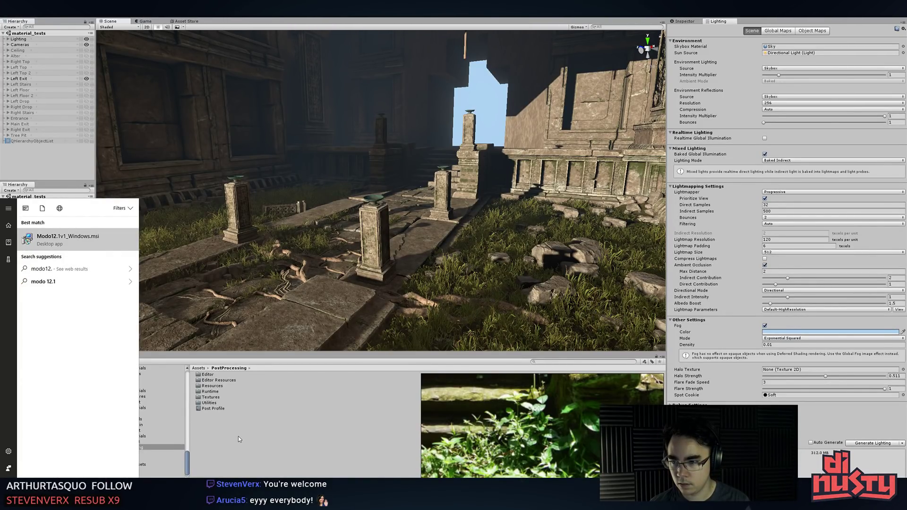
key(BackSpace)
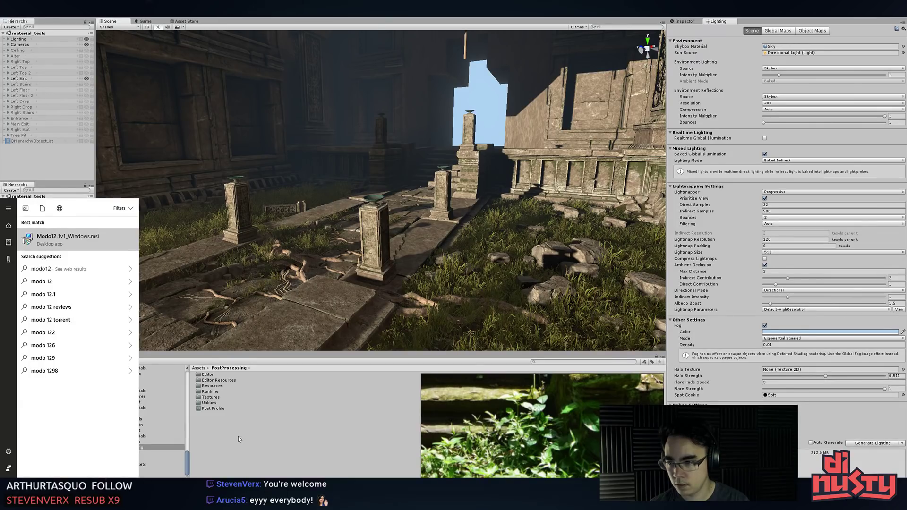
key(BackSpace)
key(BackSpace)
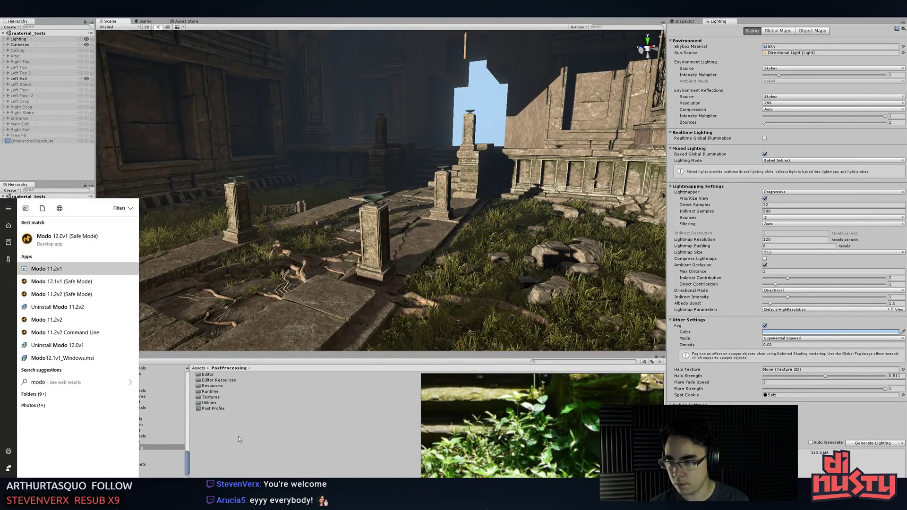
key(Down)
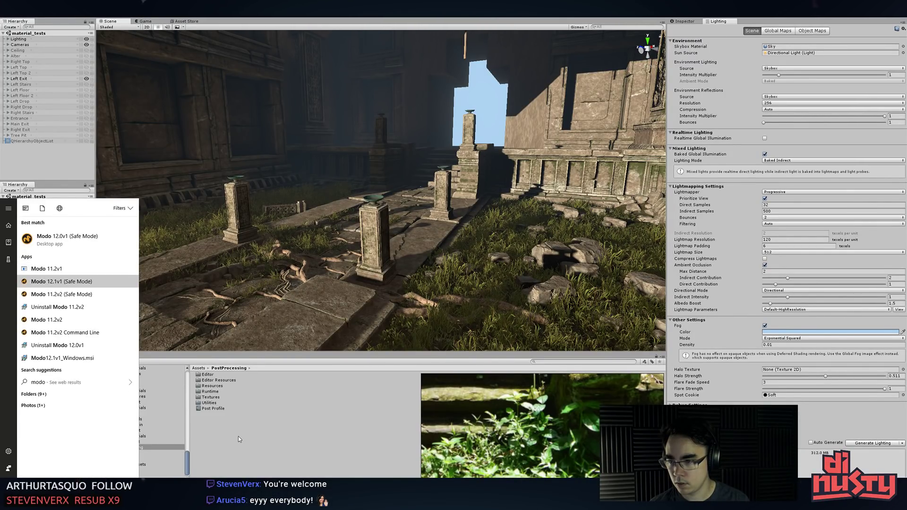
key(Down)
key(Down)
key(Down)
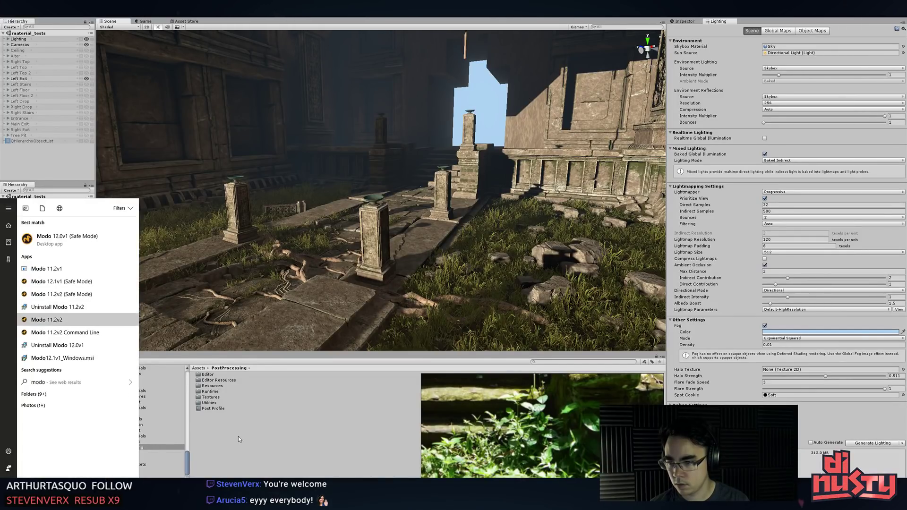
key(Down)
key(Return)
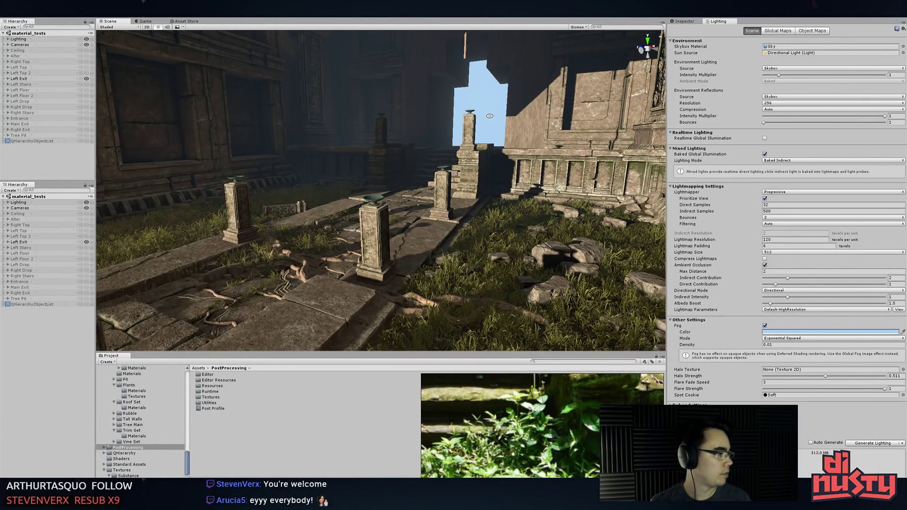
- Switch the Scene view's draw mode to Baked Lightmap for an overview of the temple hall
alt+drag(487, 115, 451, 142)
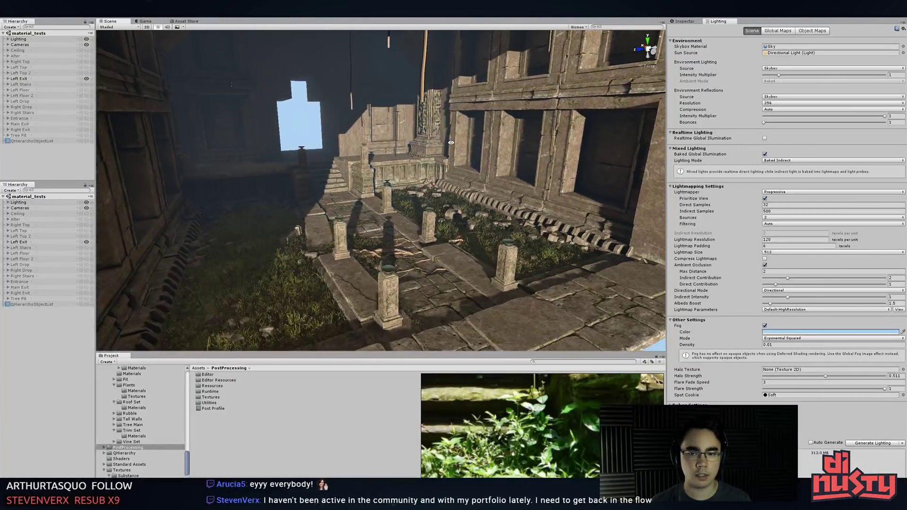
click(118, 27)
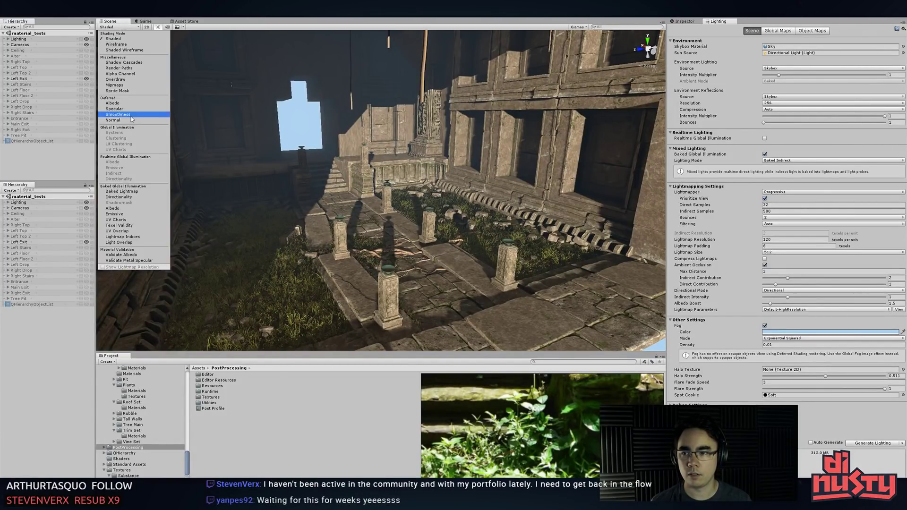
click(140, 191)
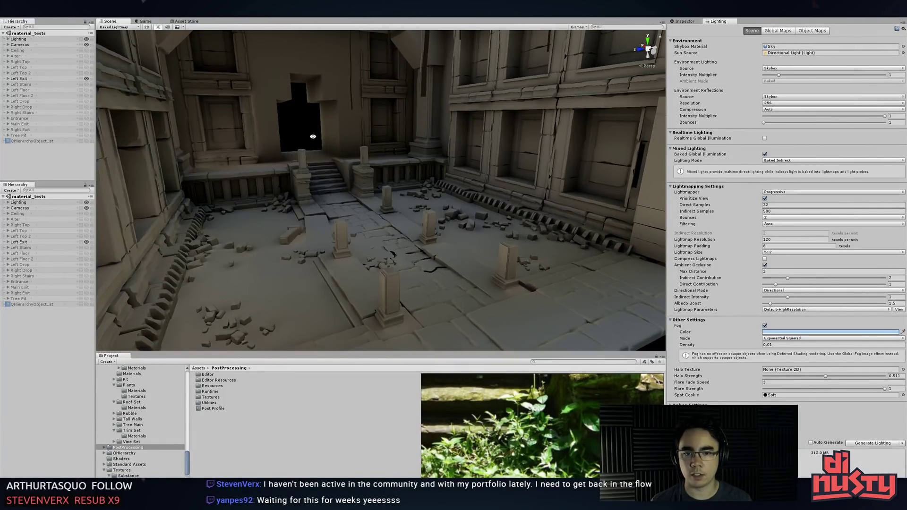
alt+drag(288, 130, 315, 142)
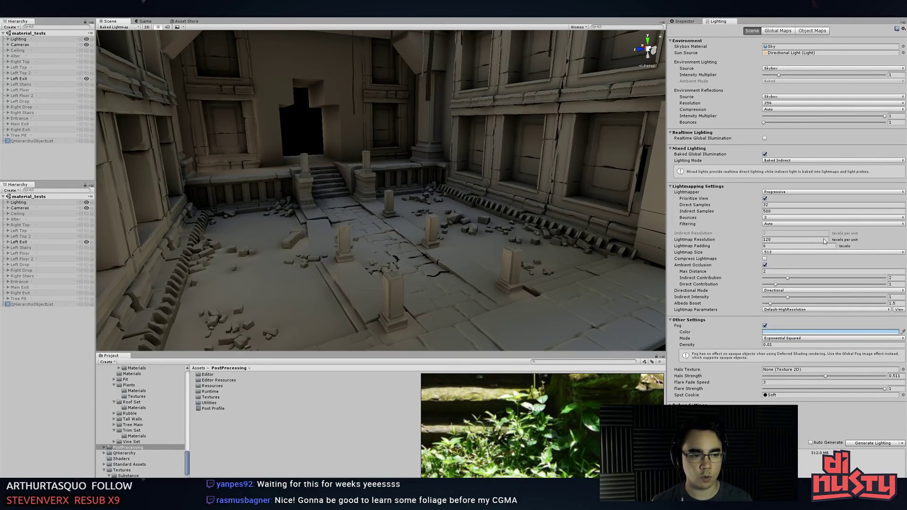
- Turn on Show Lightmap Resolution for the baked lightmap display of the hall
click(116, 27)
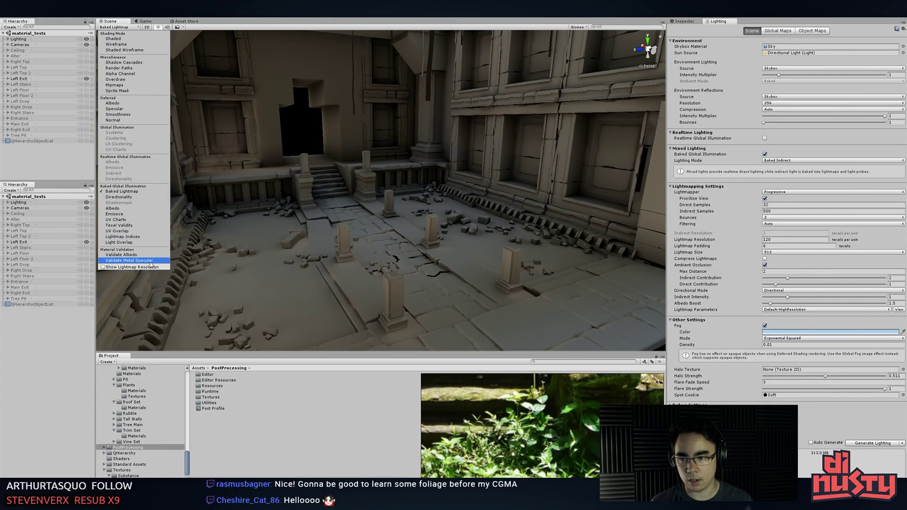
click(141, 268)
middle_drag(439, 257, 399, 241)
scroll(517, 251, up, 2)
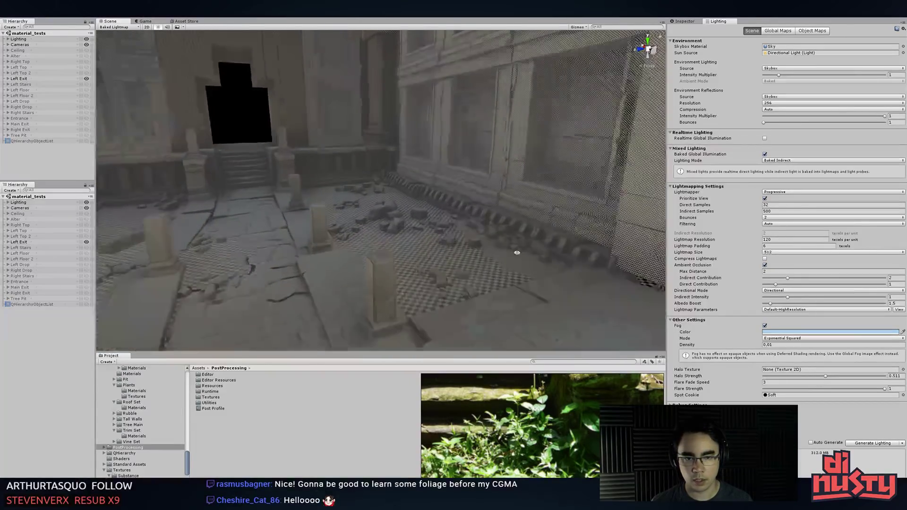
- Examine the lightmap resolution checker pattern on the ground, rubble and stepped border beside the wall
alt+drag(517, 250, 502, 259)
scroll(502, 259, up, 3)
middle_drag(541, 278, 547, 253)
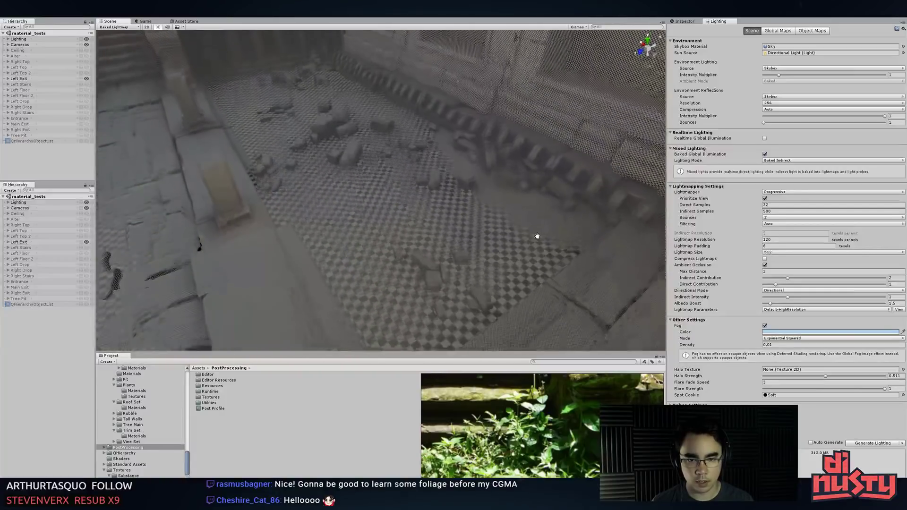
scroll(547, 254, up, 3)
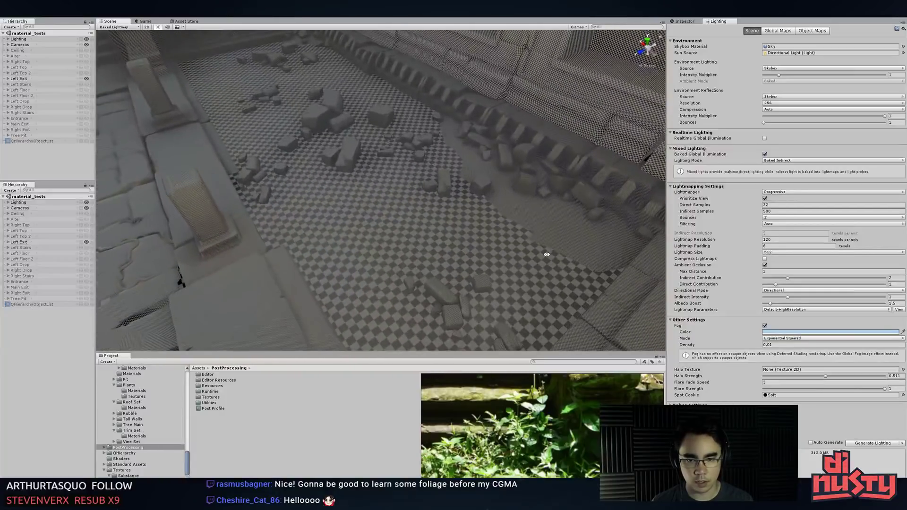
middle_drag(473, 251, 481, 237)
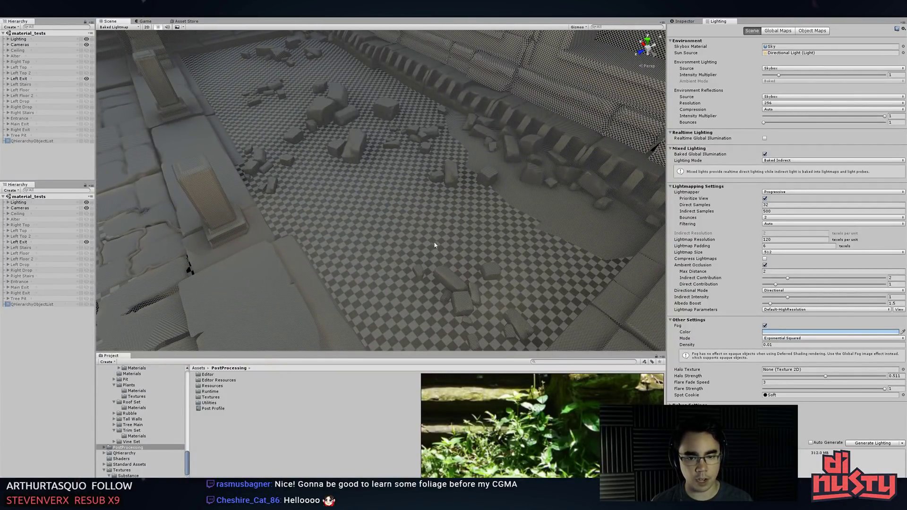
scroll(462, 237, down, 3)
alt+drag(465, 239, 440, 231)
middle_drag(439, 231, 528, 208)
scroll(403, 209, up, 4)
scroll(647, 246, down, 2)
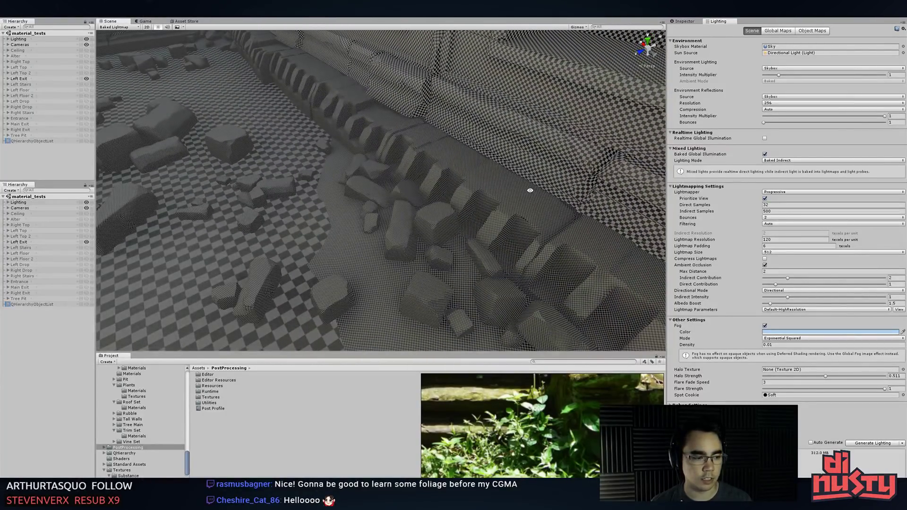
- Return the Scene view to the Shaded draw mode, framing the path and the grass bed
mouse_move(530, 190)
alt+mouse_down()
mouse_move(413, 184)
mouse_move(478, 199)
mouse_move(379, 177)
mouse_move(461, 144)
alt+mouse_up()
click(116, 27)
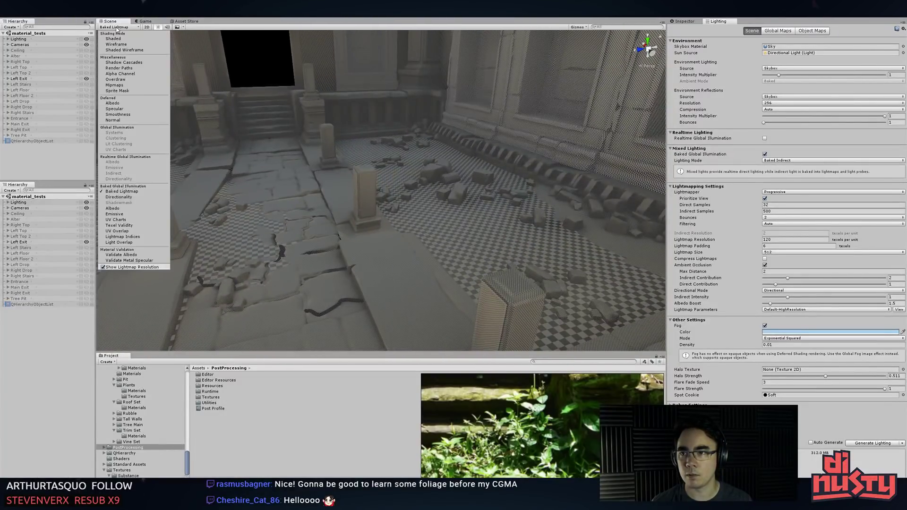
click(114, 39)
mouse_move(326, 102)
alt+mouse_down()
mouse_move(442, 118)
mouse_move(407, 117)
alt+mouse_up()
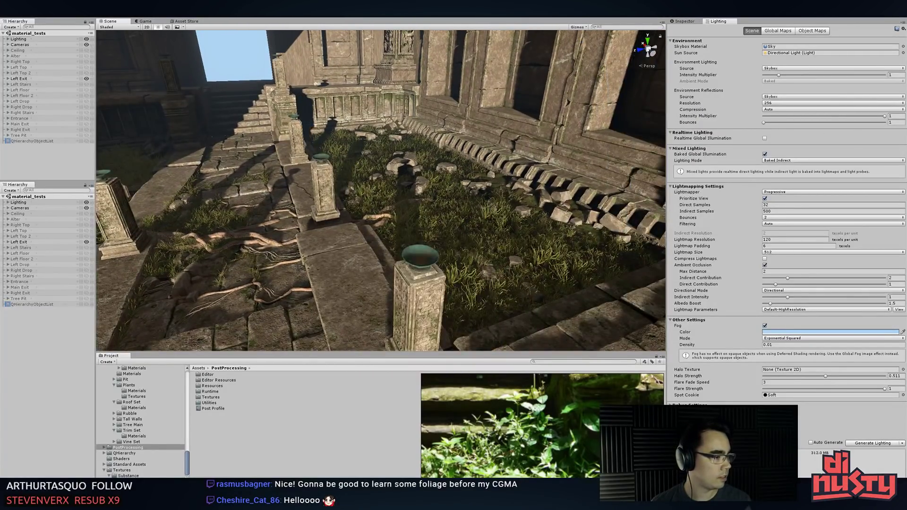
- Select the grass patch behind the nearest pillar, check its Static setting in the Inspector and clear the selection
click(392, 215)
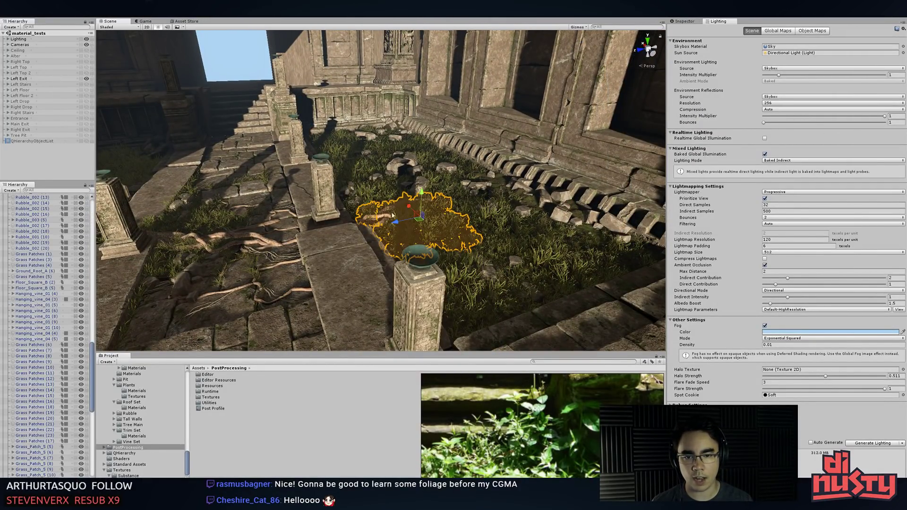
click(251, 72)
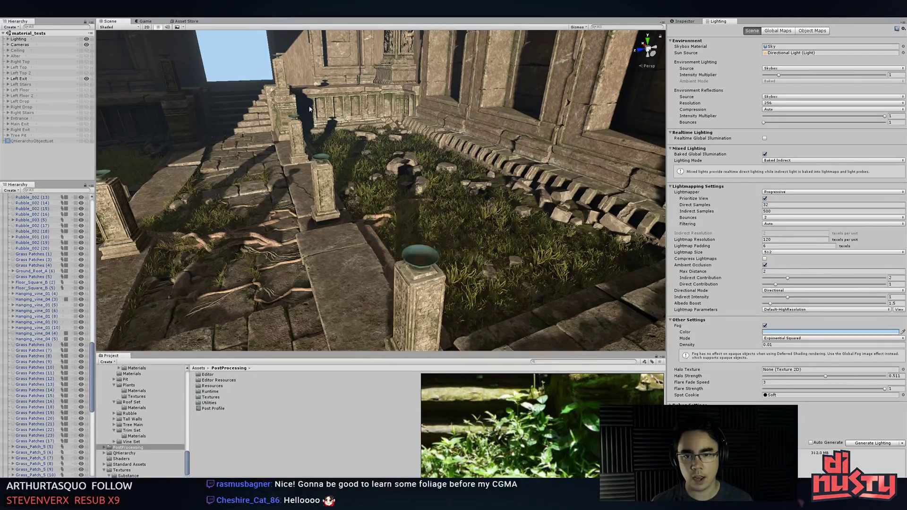
click(685, 21)
click(446, 225)
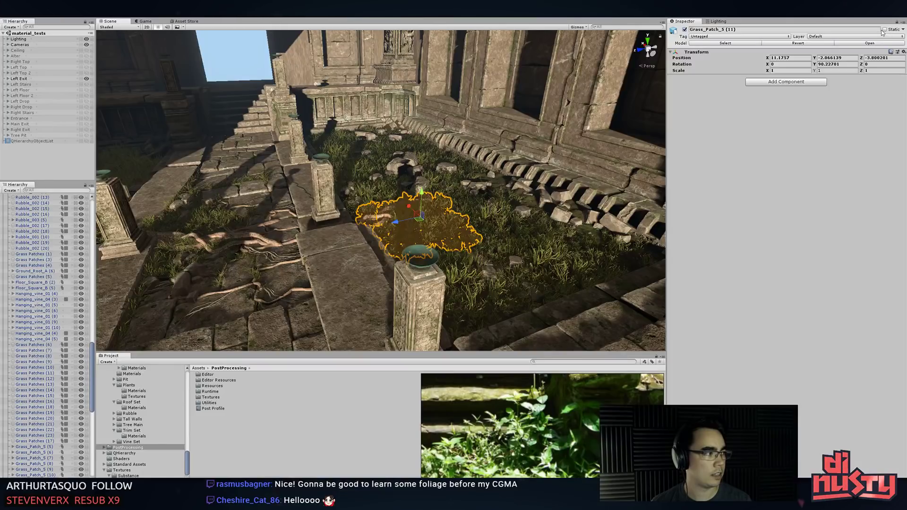
click(236, 56)
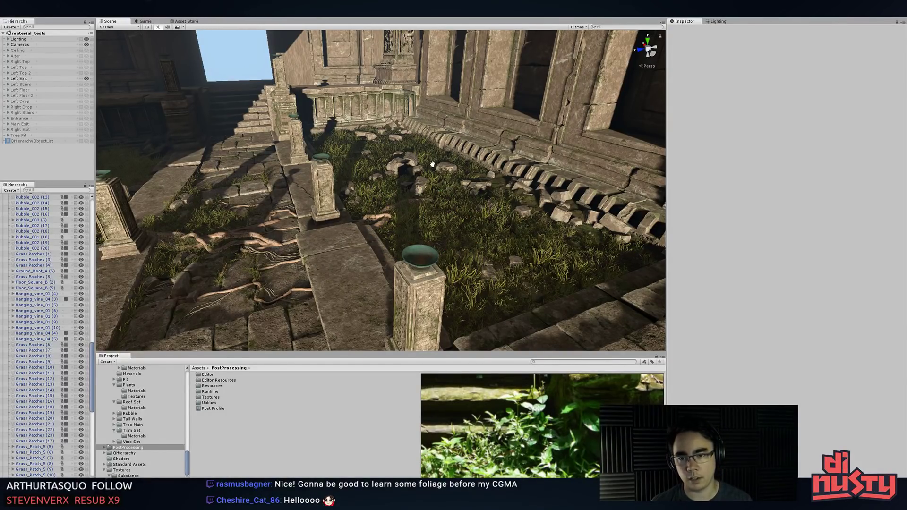
- Turn on the LightProbeGroup gizmo in the Scene view and slightly enlarge the 3D icons
middle_drag(432, 164, 414, 174)
alt+drag(414, 174, 429, 164)
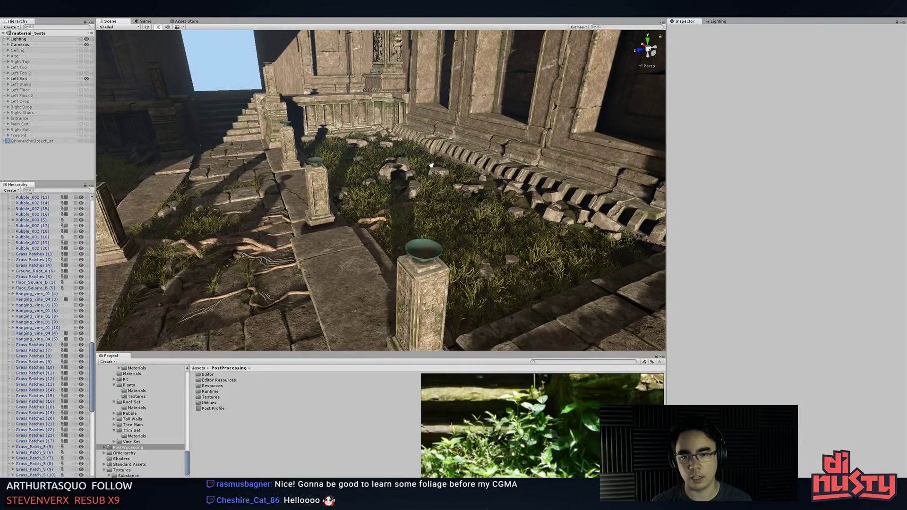
middle_drag(430, 165, 413, 159)
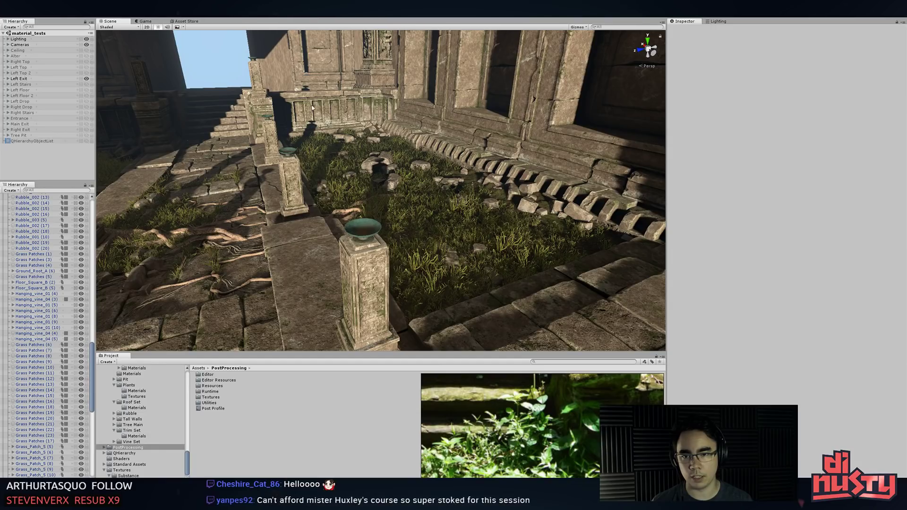
click(576, 32)
click(577, 26)
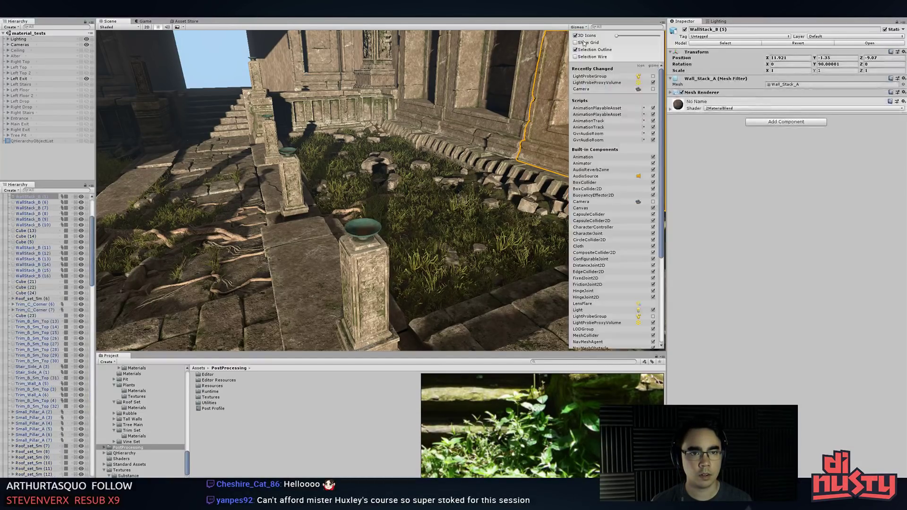
click(587, 43)
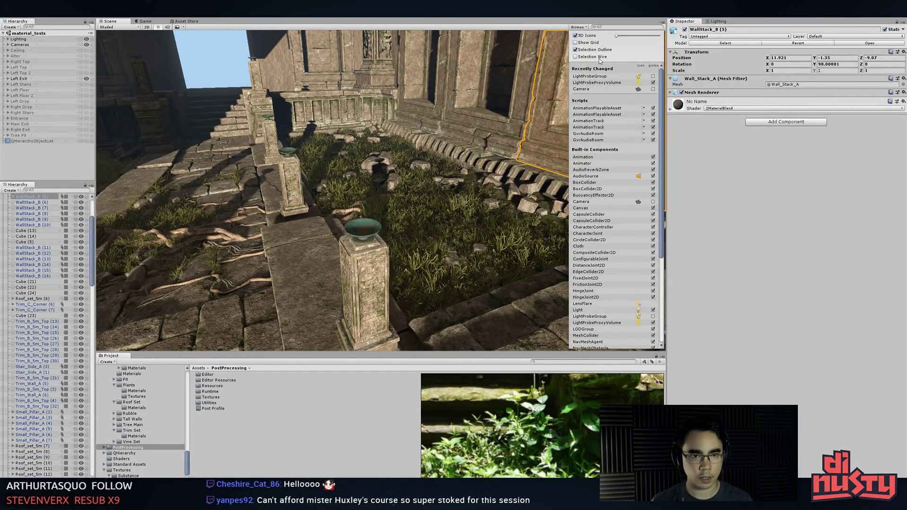
click(653, 76)
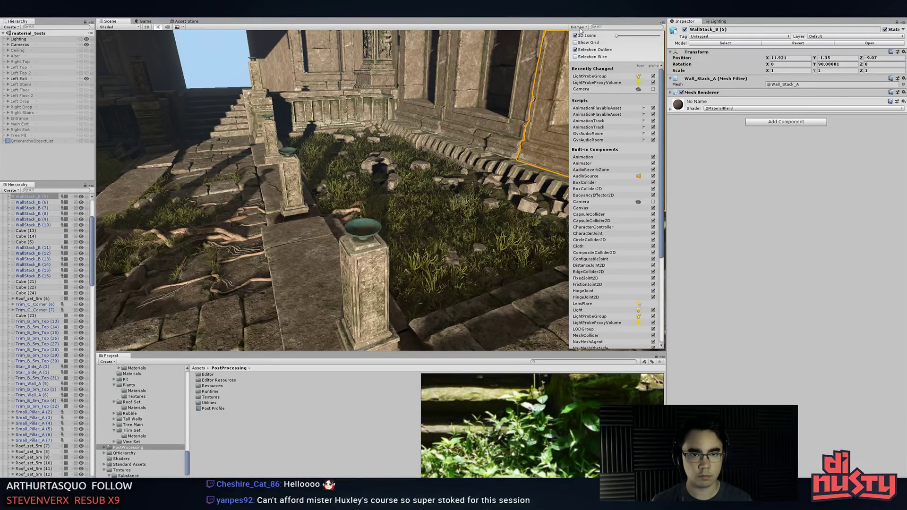
drag(616, 36, 624, 36)
click(534, 90)
- Select the Light Probe Group over the central walkway and view its probe network across the hall
right_drag(453, 122, 397, 144)
click(399, 123)
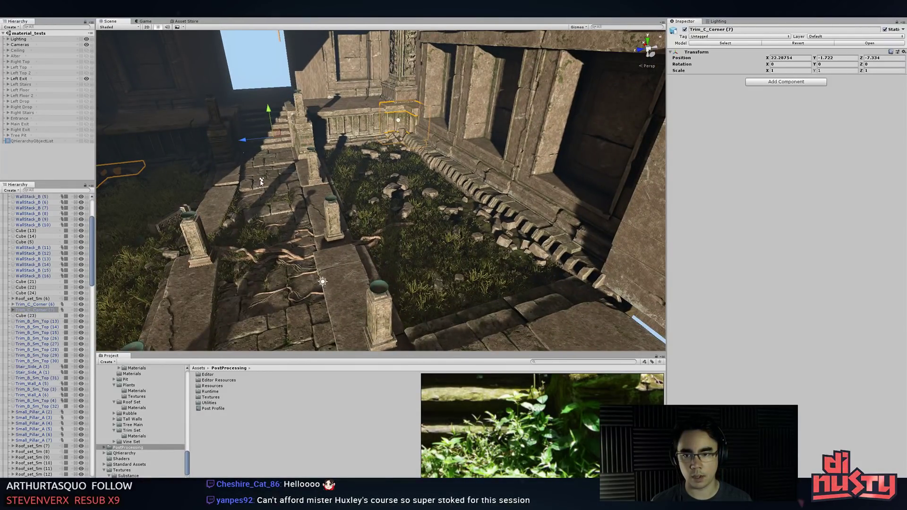
click(261, 180)
alt+middle_drag(262, 179, 296, 169)
alt+right_drag(296, 169, 236, 147)
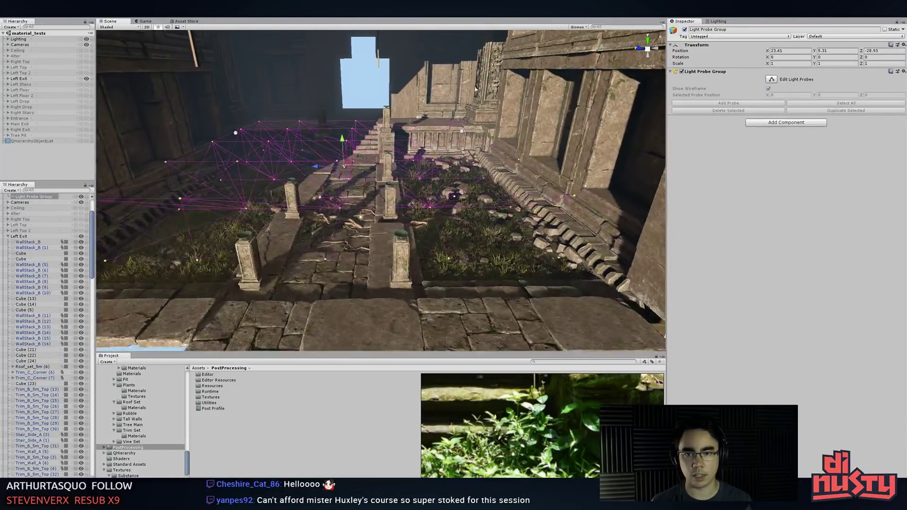
- Enlarge the 3D gizmo icons further and try to select the large probe sphere over the grass bed opposite the rubble
click(584, 27)
drag(628, 36, 640, 36)
middle_drag(350, 99, 406, 86)
alt+drag(407, 86, 378, 90)
click(303, 113)
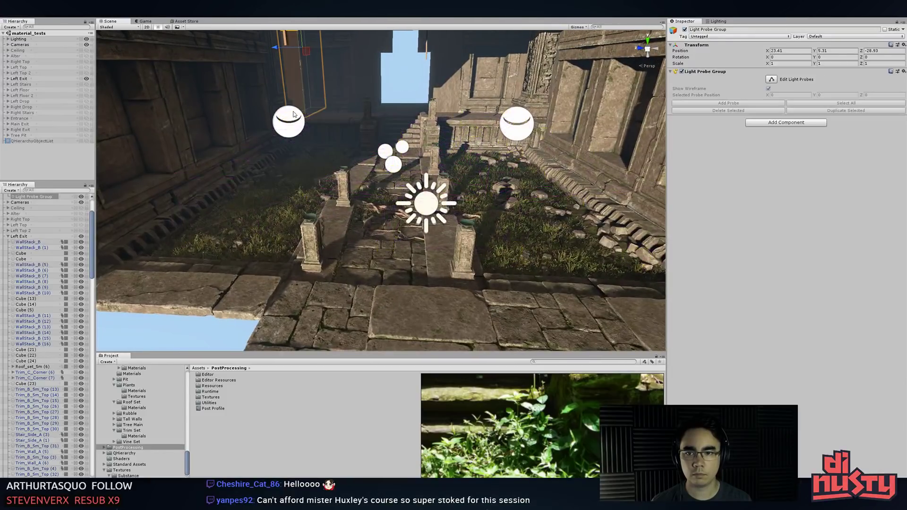
- Select the Light Probe Group over the central walkway and turn on light probe editing
click(296, 121)
click(294, 126)
click(382, 154)
alt+drag(382, 155, 403, 189)
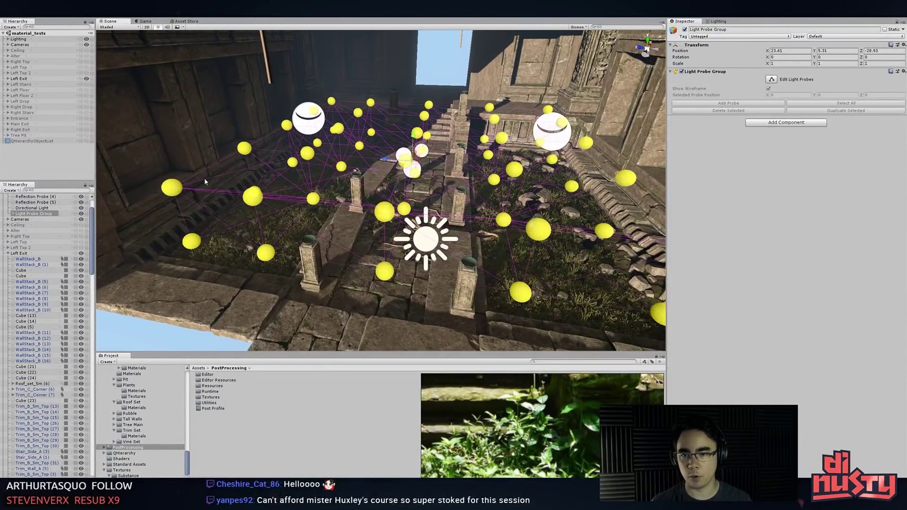
alt+drag(382, 220, 365, 229)
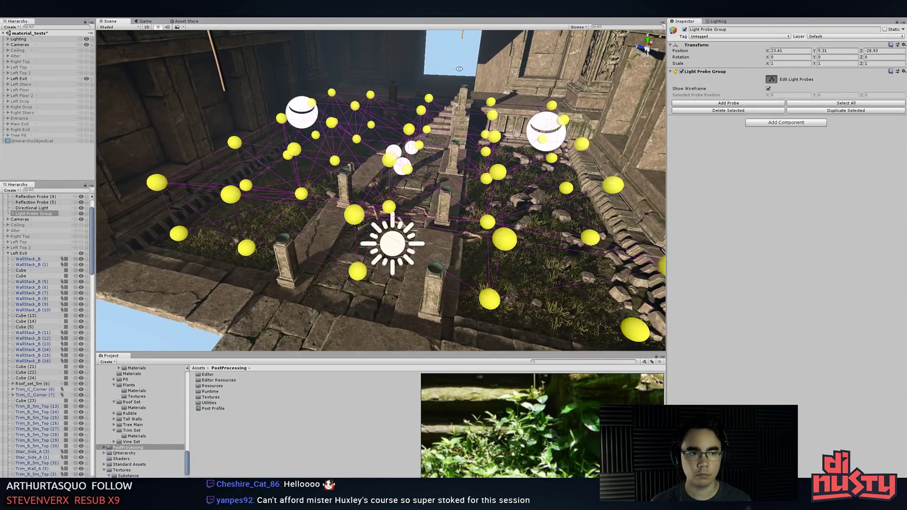
- Examine how the light probes are spread over the walkway and the grass bed beside the rubble
alt+drag(459, 68, 399, 190)
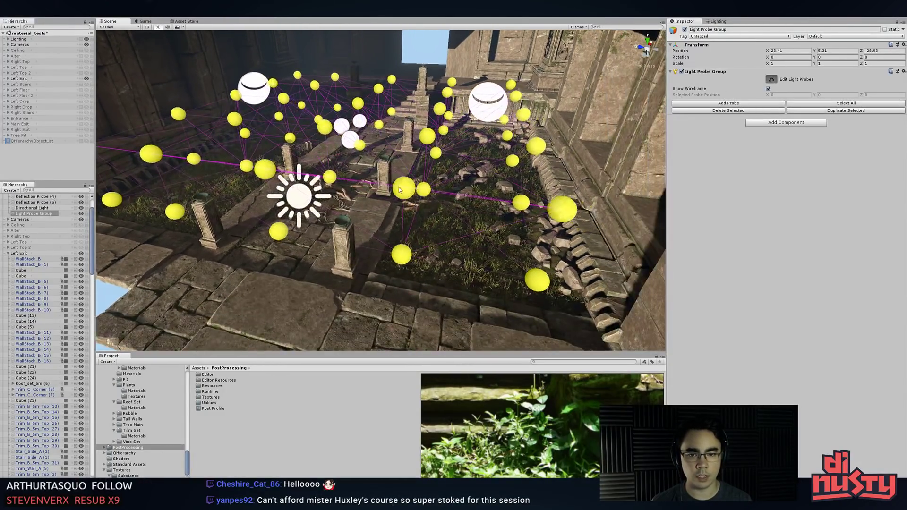
alt+right_drag(399, 190, 459, 195)
alt+middle_drag(459, 196, 445, 179)
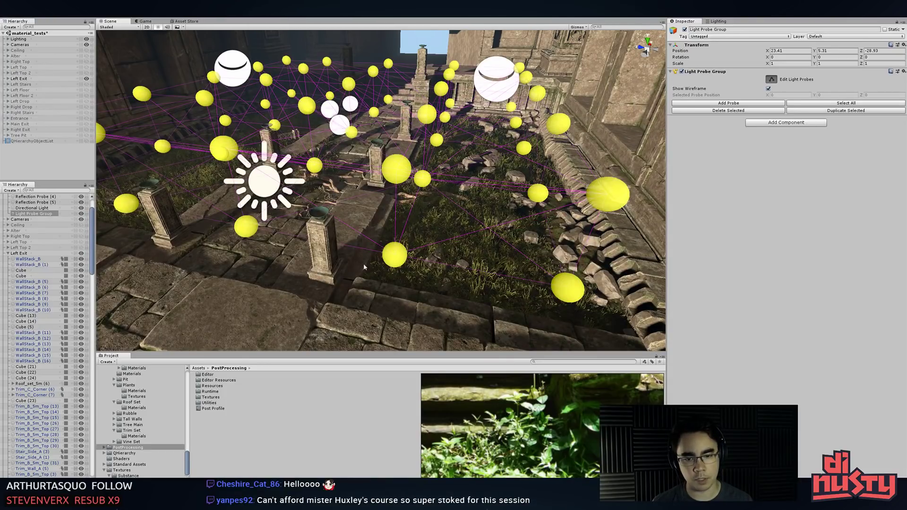
alt+drag(363, 267, 390, 275)
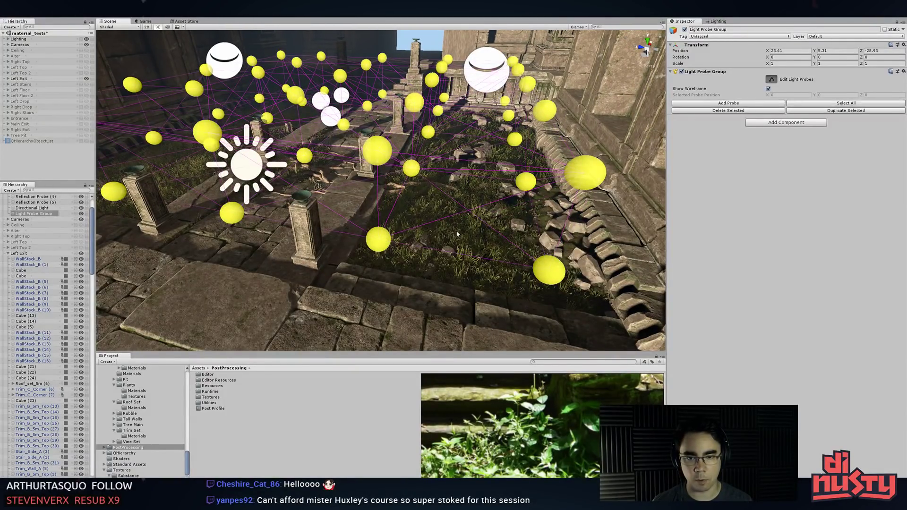
alt+right_drag(339, 224, 442, 245)
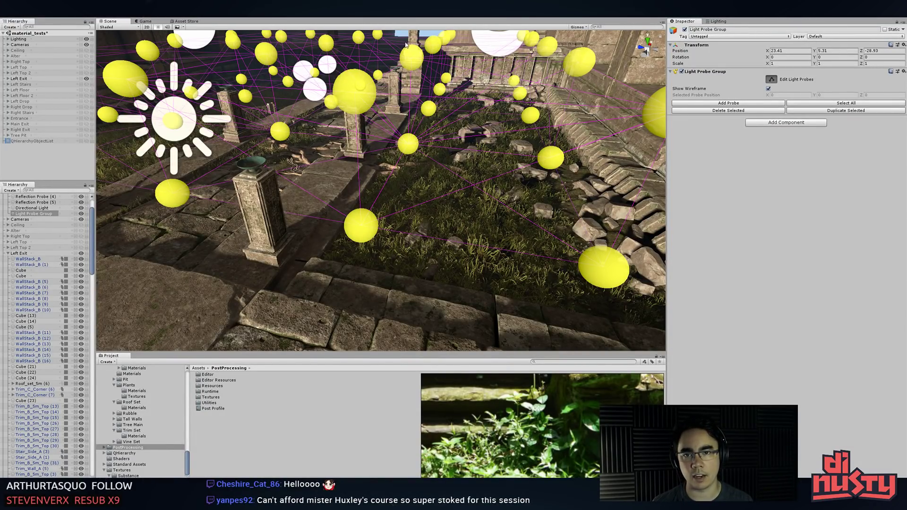
alt+drag(405, 46, 418, 50)
middle_drag(399, 38, 412, 58)
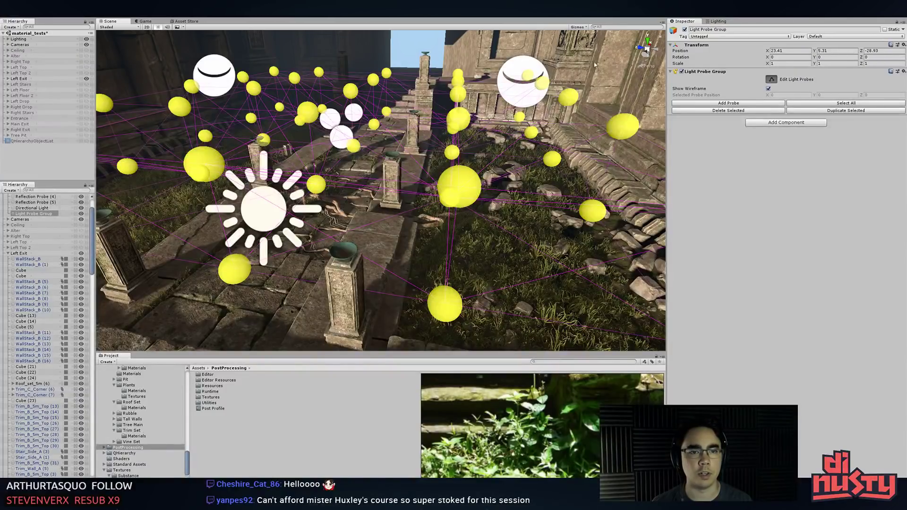
- Leave light probe editing and clear the selection to view the scene without the probe network
click(770, 79)
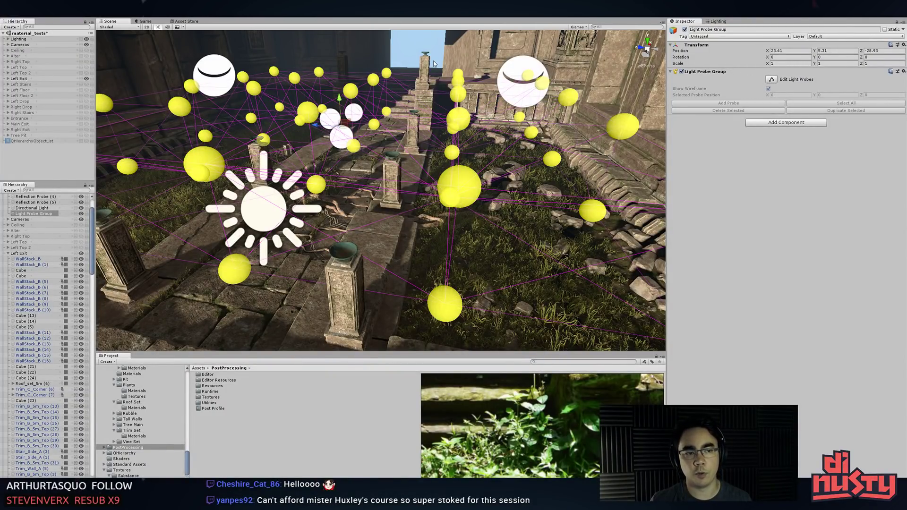
click(396, 52)
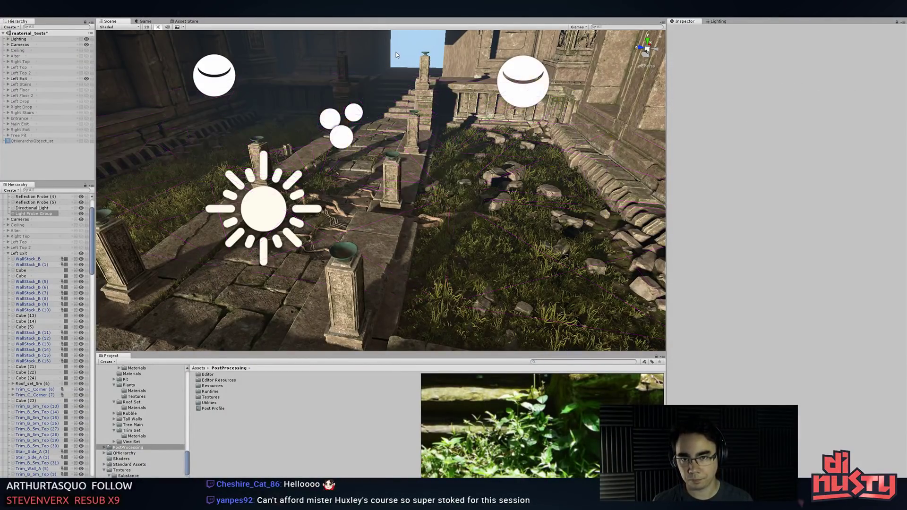
middle_drag(494, 148, 482, 133)
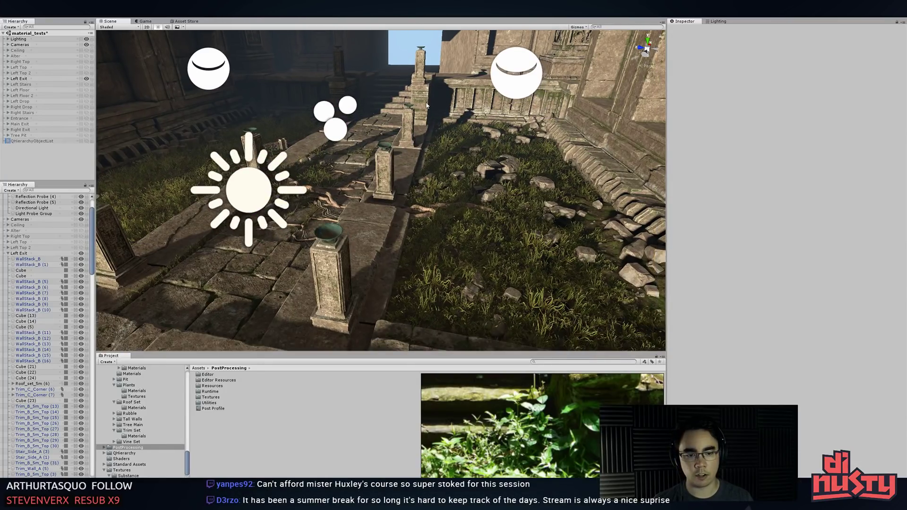
- Reselect the Light Probe Group, view its probes down the length of the hall and clear the selection
click(349, 107)
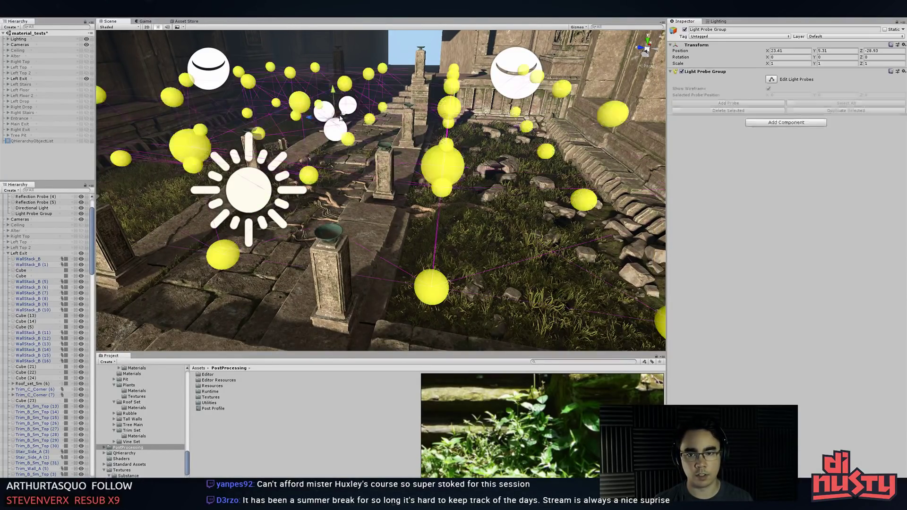
alt+drag(350, 108, 391, 126)
right_drag(391, 125, 439, 135)
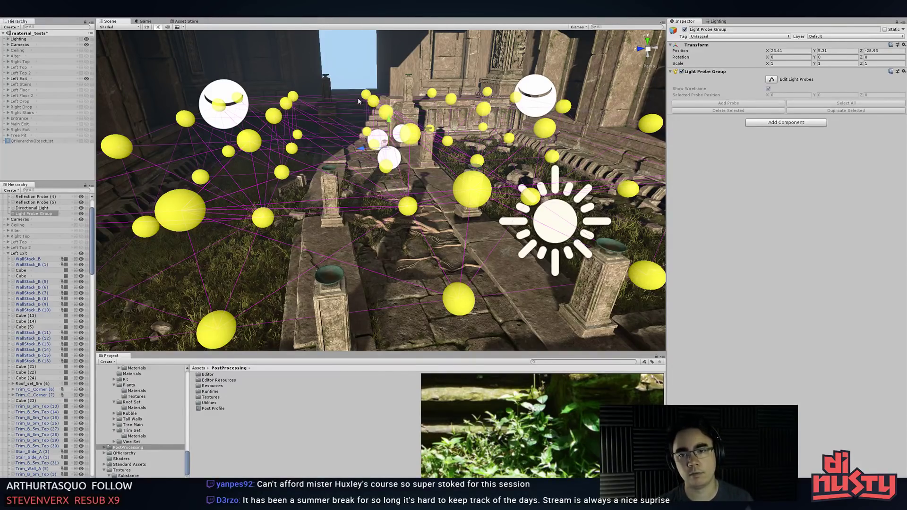
middle_drag(505, 84, 510, 90)
click(359, 72)
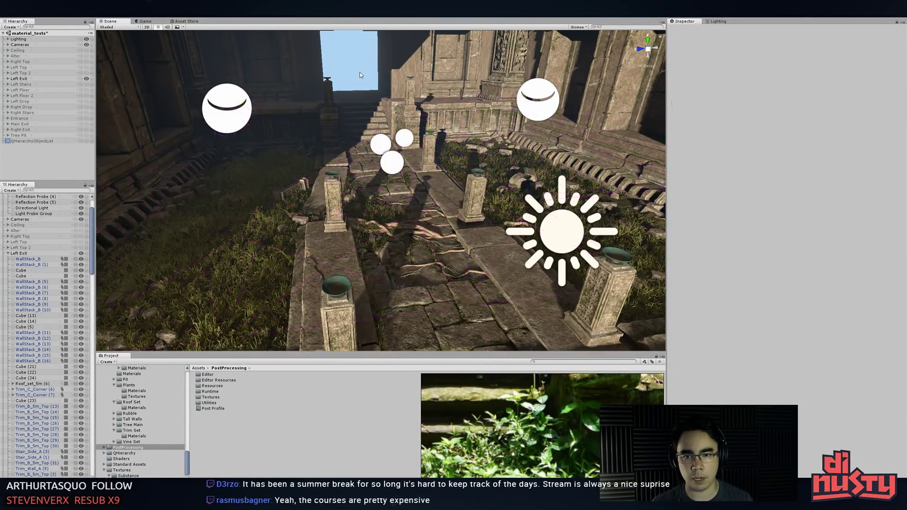
- Select the Light Probe Group with probe editing on and inspect the probes close above the rubble-side grass bed
click(401, 145)
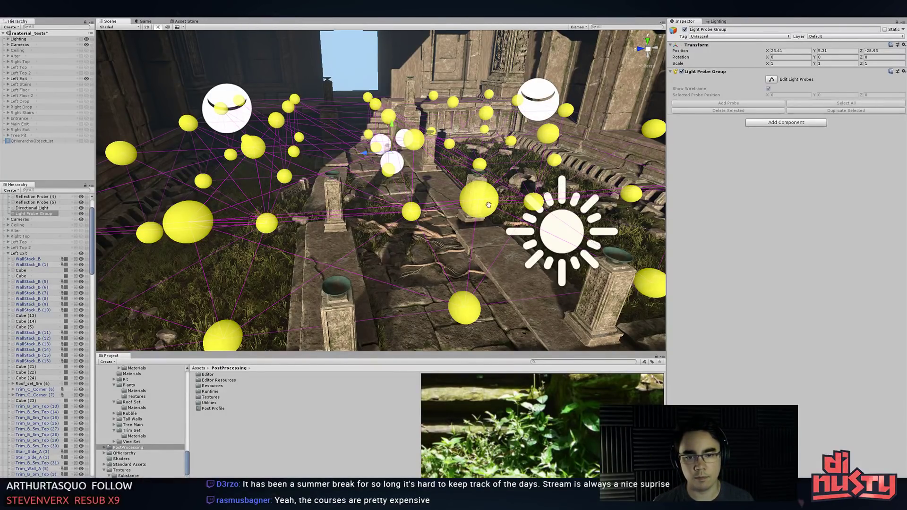
middle_drag(489, 203, 476, 201)
middle_drag(516, 230, 479, 223)
right_drag(479, 223, 396, 180)
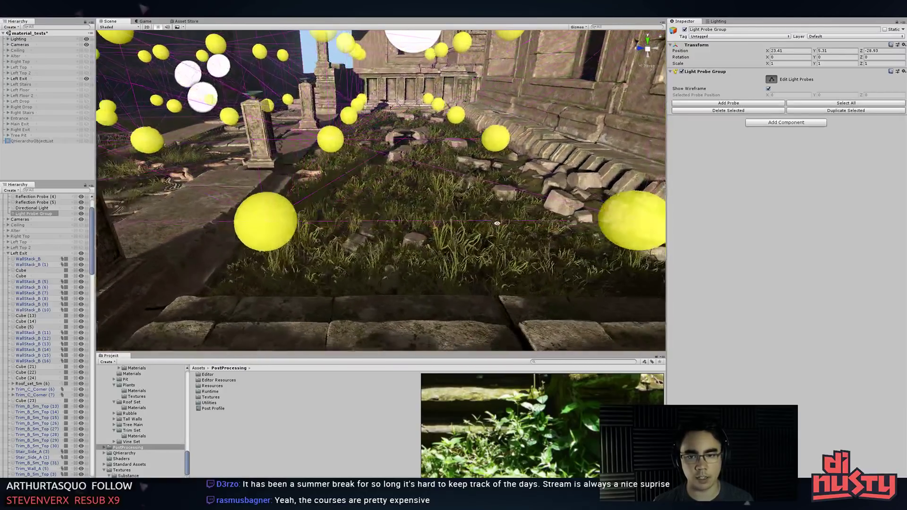
- Check the Scene view gizmo settings, leave light probe editing and deselect the Light Probe Group
click(583, 27)
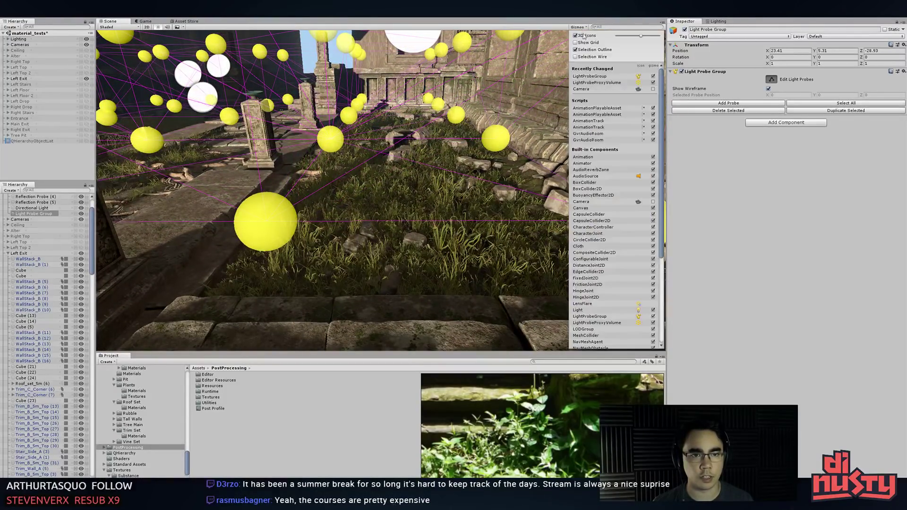
click(495, 133)
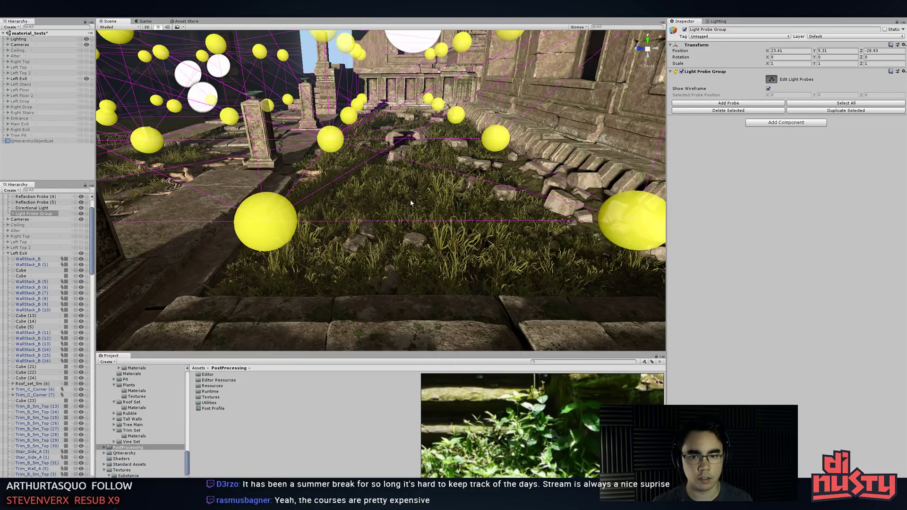
click(777, 81)
click(316, 60)
- Select grass patches in the rubble-side bed one after another, ending with the patch at the front stone edge
click(425, 179)
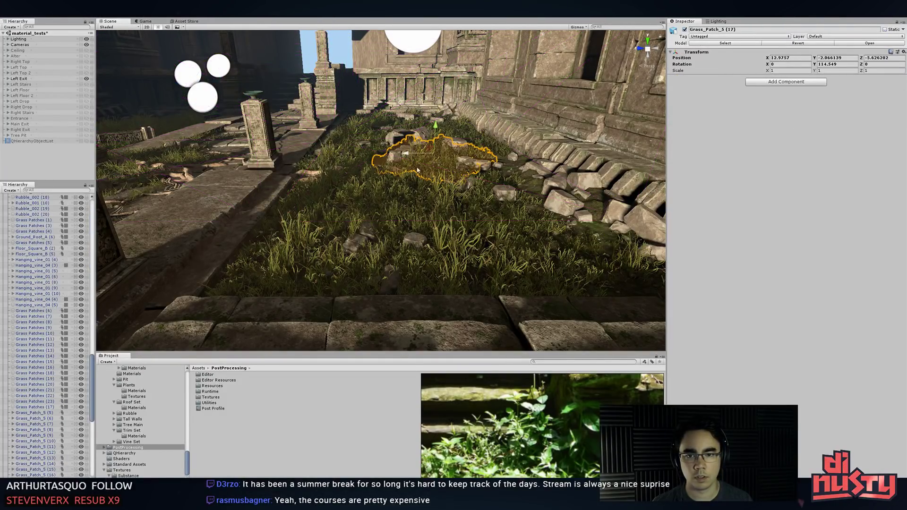
click(430, 202)
middle_drag(437, 204, 488, 220)
click(444, 229)
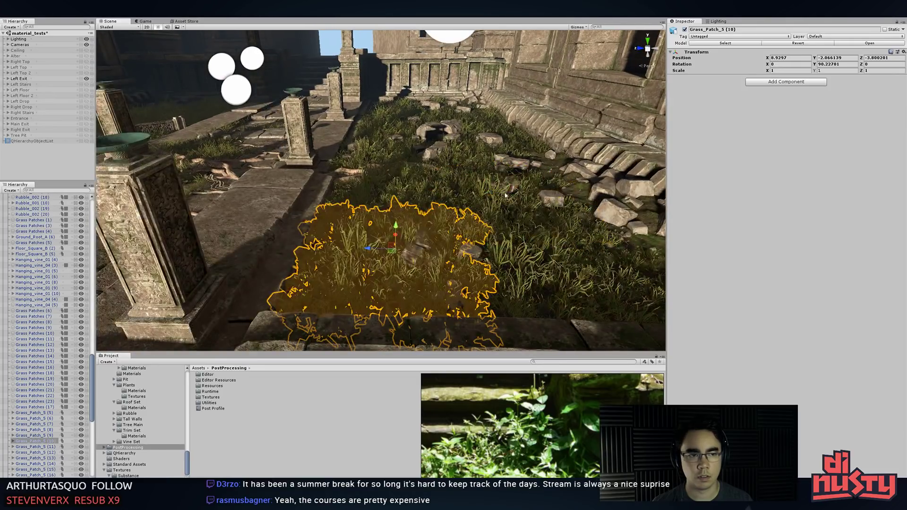
- Look through the Scene view gizmo settings and try Selection Wire on the selected grass patch
click(580, 27)
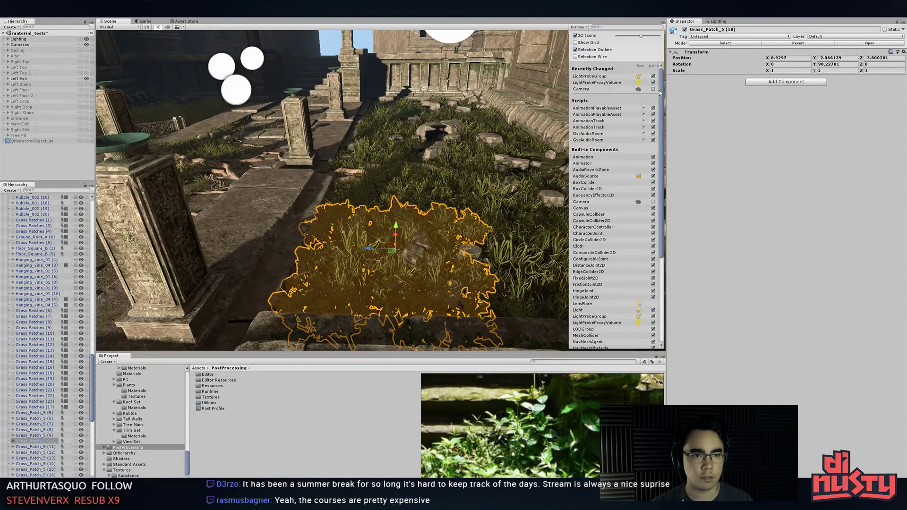
scroll(662, 100, down, 2)
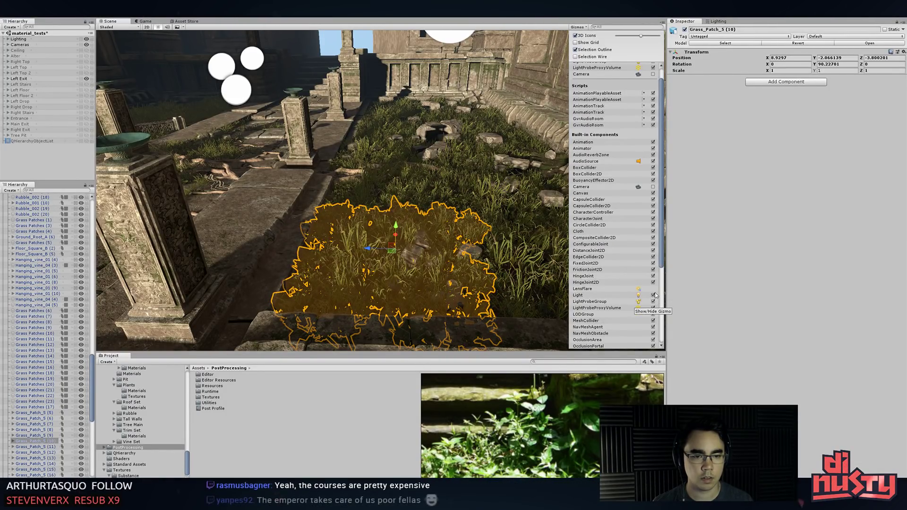
scroll(652, 245, up, 2)
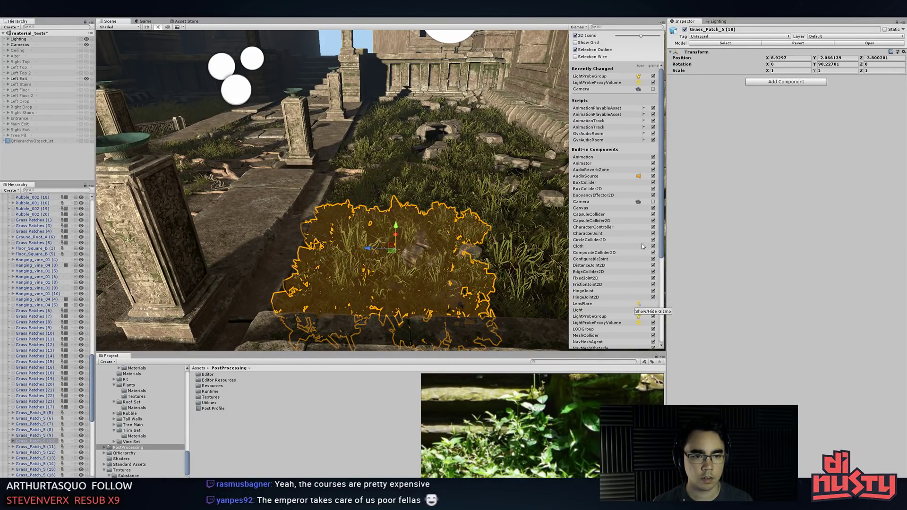
click(652, 77)
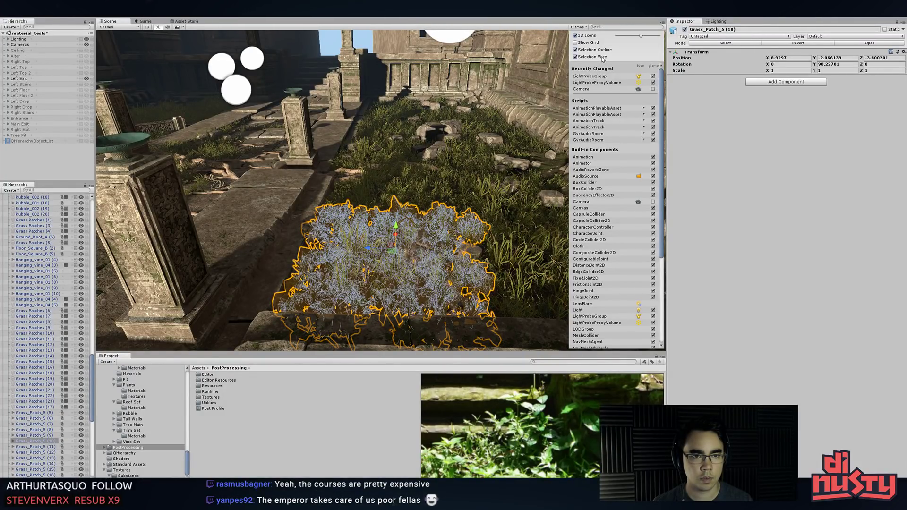
click(654, 90)
click(416, 169)
- Select the mesh inside the grass patch next to the rubble to view the light probes affecting it
click(531, 229)
click(529, 218)
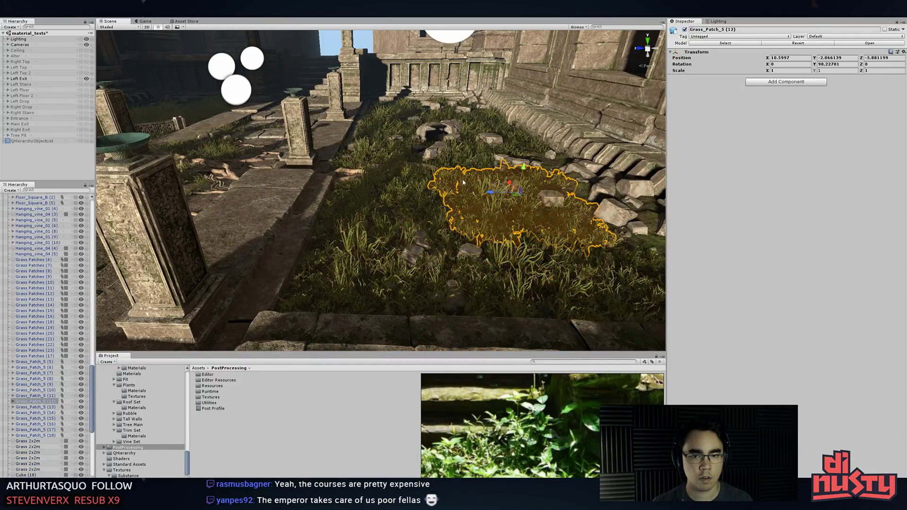
click(529, 218)
click(408, 189)
click(518, 211)
click(518, 211)
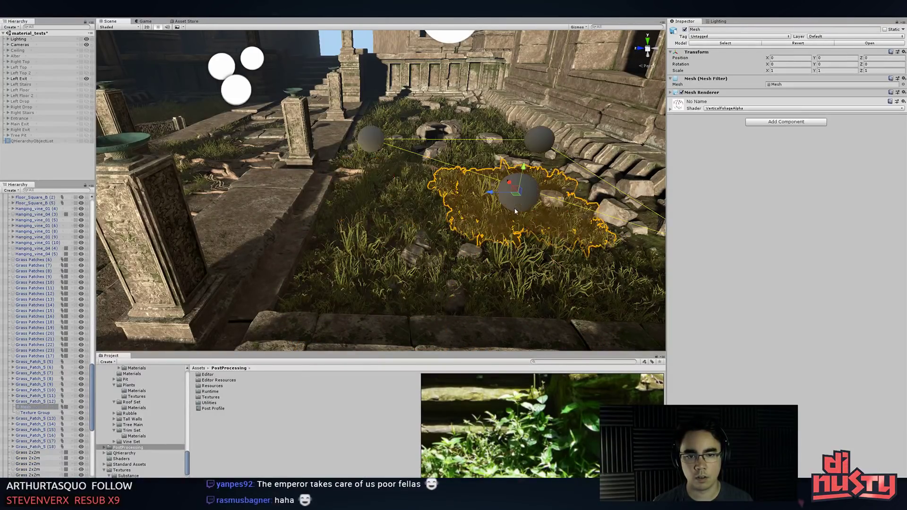
- Select the mesh of the grass patch beside the walkway and inspect its surrounding light probes from the side
alt+drag(517, 211, 499, 219)
click(357, 222)
click(358, 219)
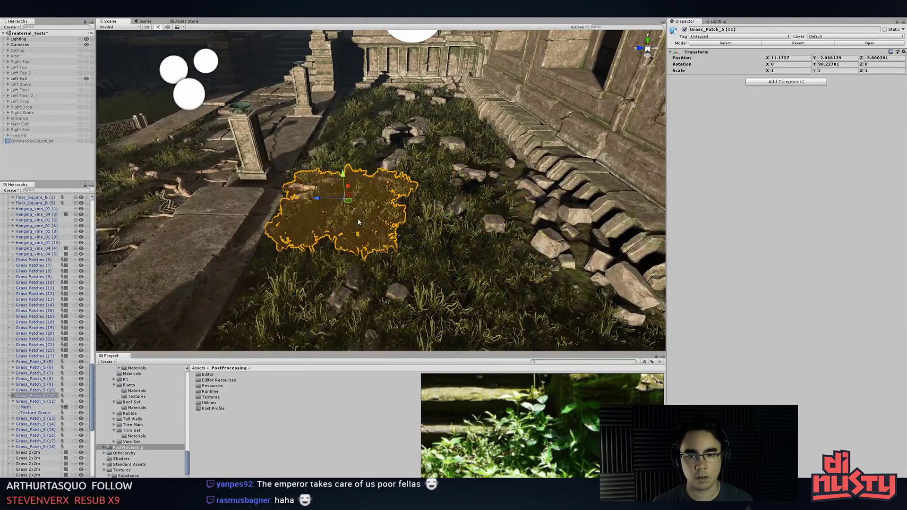
click(358, 219)
alt+drag(395, 210, 409, 205)
right_drag(497, 209, 447, 217)
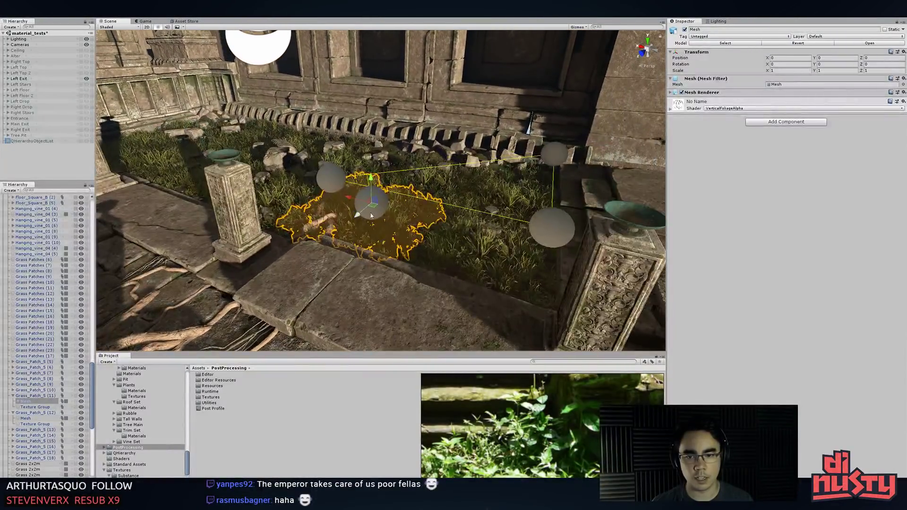
right_drag(380, 218, 345, 181)
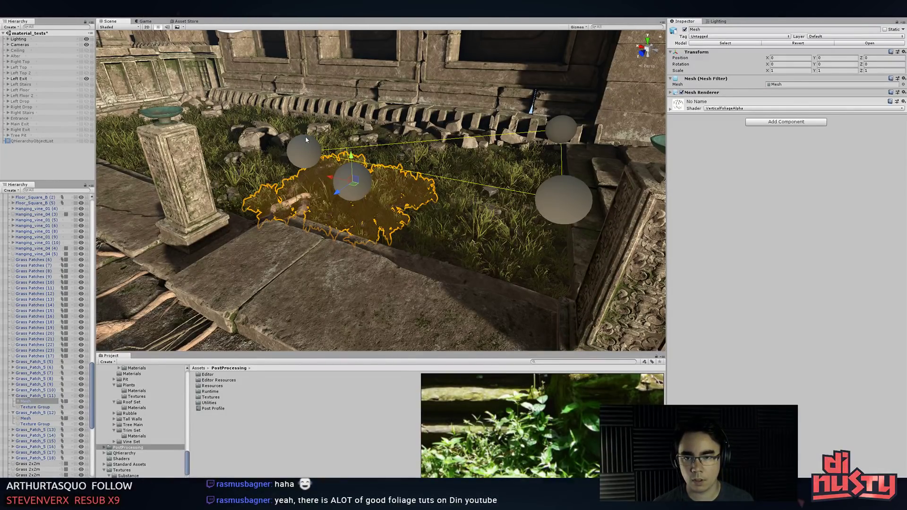
- Select the Light Probe Group and view its probes over the corner of the grass bed from above
alt+drag(531, 132, 506, 147)
alt+right_drag(505, 147, 406, 185)
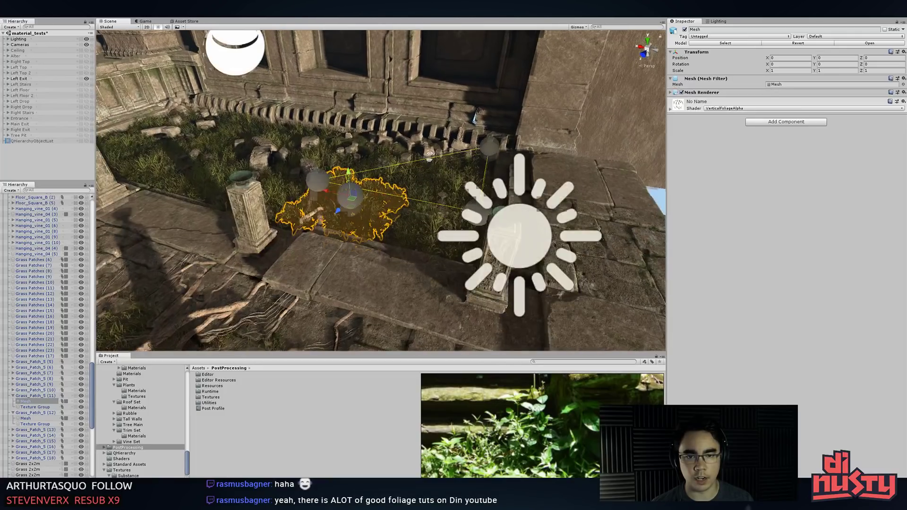
alt+drag(406, 184, 350, 212)
alt+right_drag(349, 213, 245, 233)
click(267, 226)
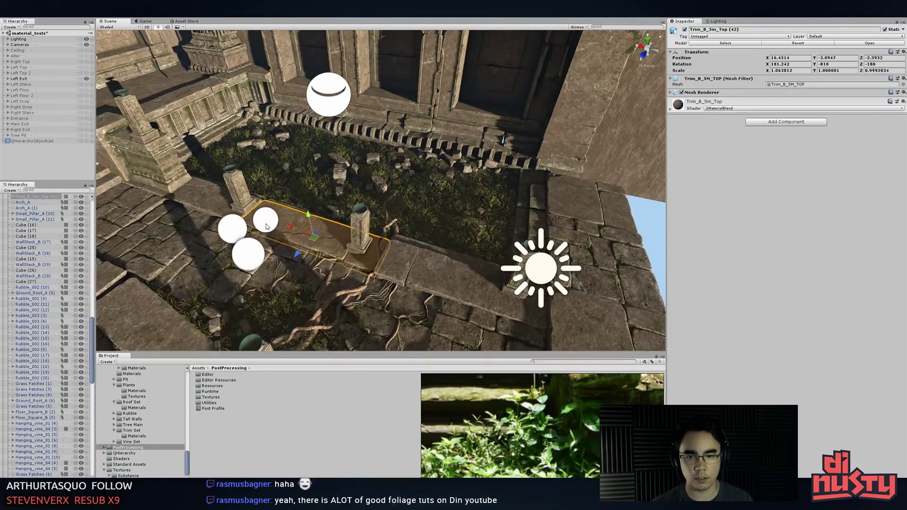
click(230, 229)
alt+drag(409, 214, 469, 238)
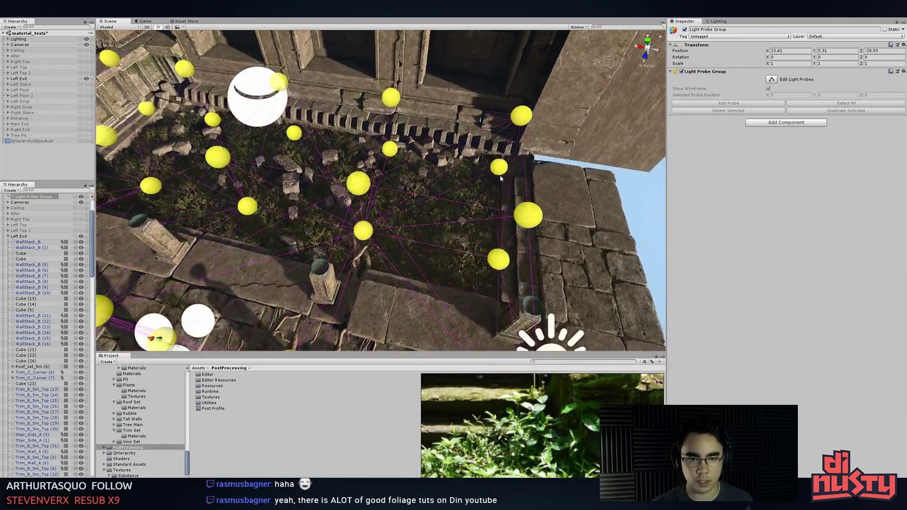
- Reselect the walkway-side grass patch's mesh and move it to X 0.127, Z -0.594 between its light probes
click(390, 240)
click(400, 254)
middle_drag(440, 239, 430, 238)
alt+drag(430, 237, 402, 194)
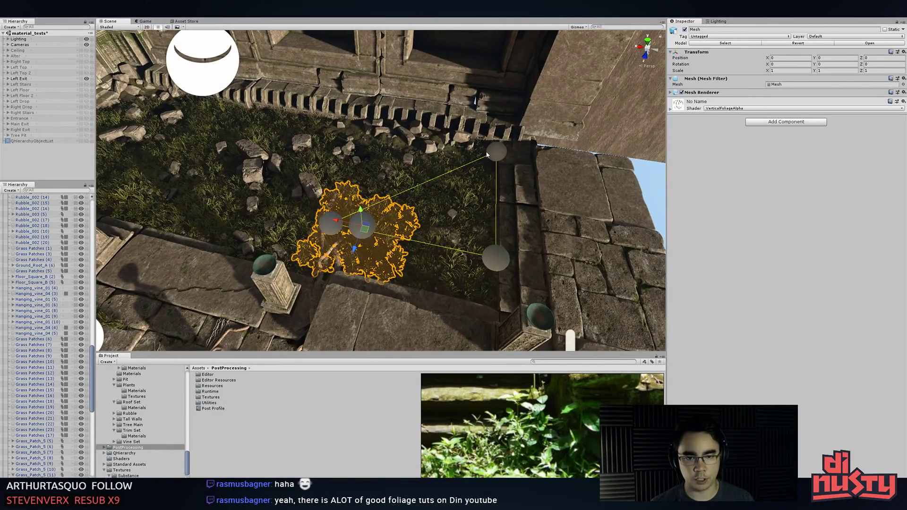
alt+drag(361, 220, 365, 233)
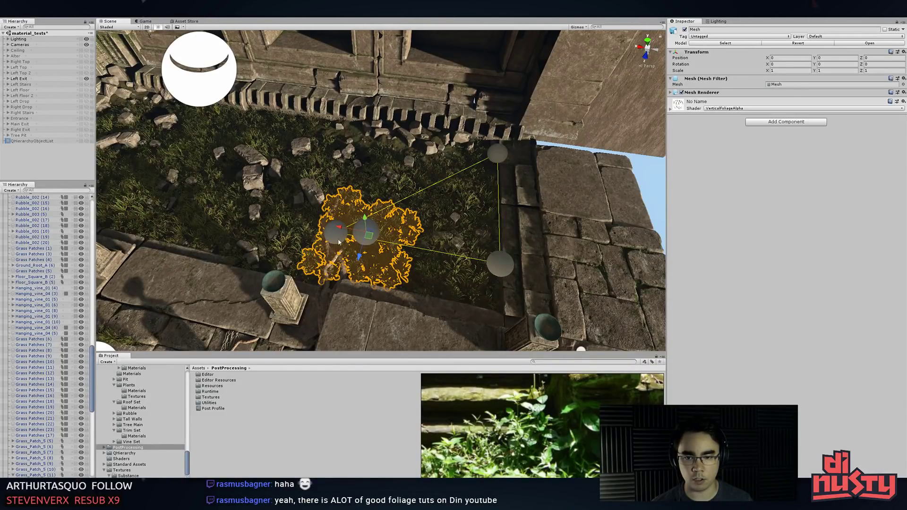
alt+drag(340, 237, 320, 223)
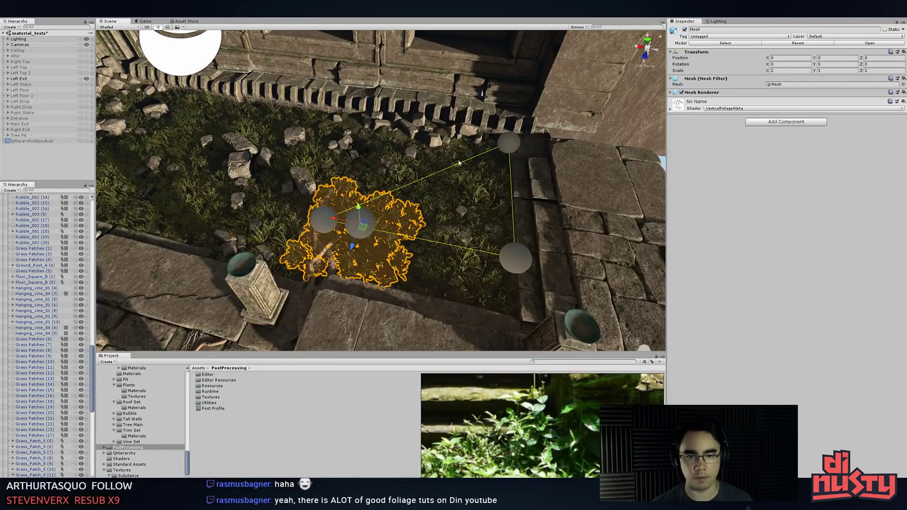
drag(364, 233, 402, 240)
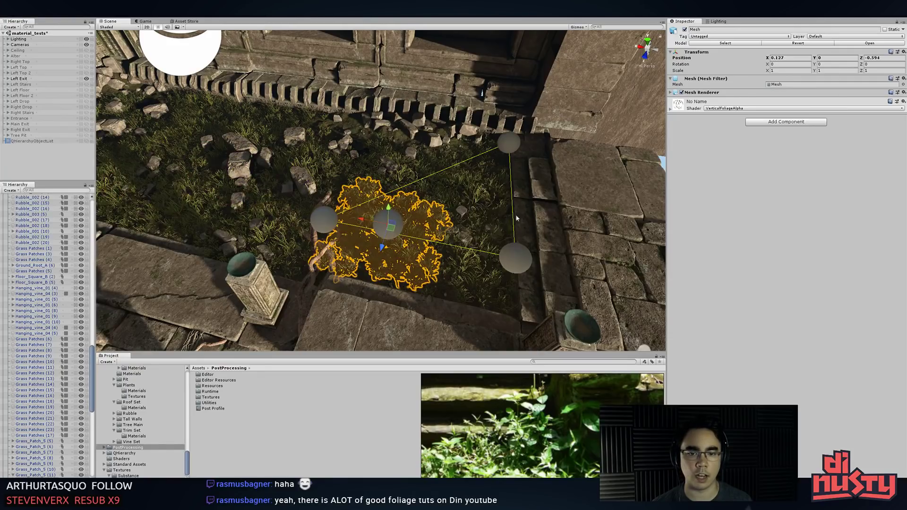
- Undo the last move of the walkway-side grass mesh, clear the selection and view the walkway lengthwise
key(ctrl+z)
alt+drag(517, 218, 621, 183)
click(639, 125)
alt+drag(639, 125, 531, 179)
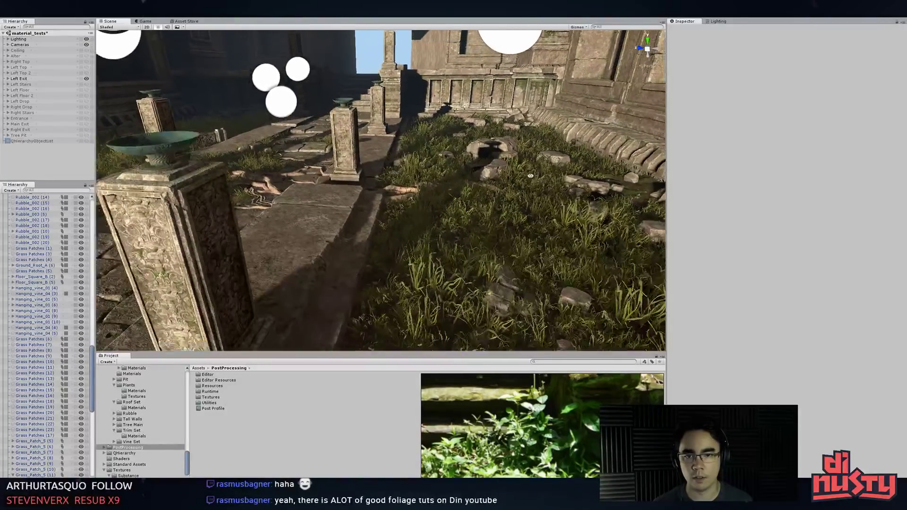
- Select the grass patch beside the small pillars at the walkway's edge and shift its height to Y -2.051
click(444, 176)
drag(435, 147, 436, 152)
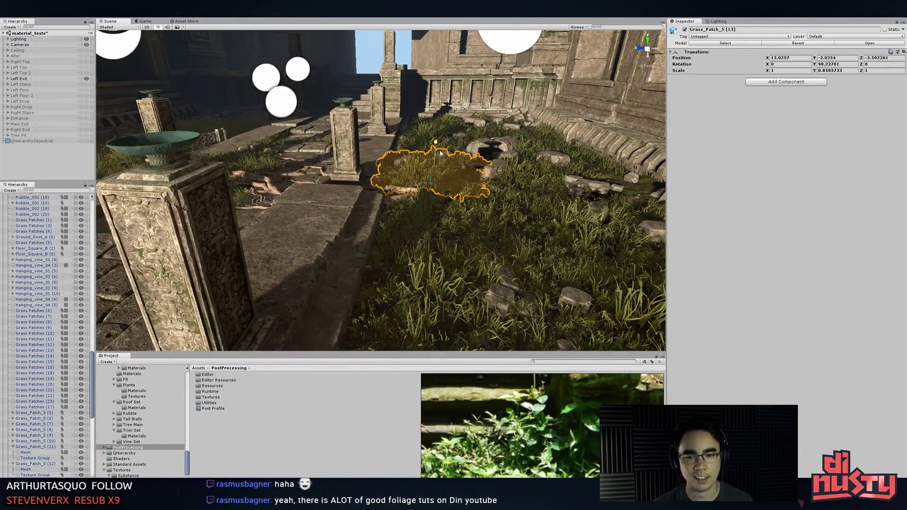
key(Delete)
click(427, 172)
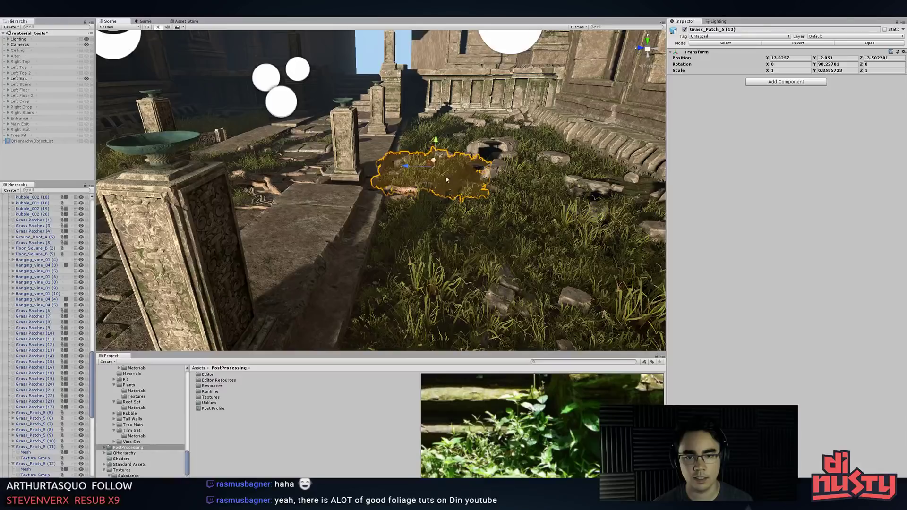
- Focus on the small grass patch next to the tree roots on the path and inspect the light probes affecting it
key(f)
key(f)
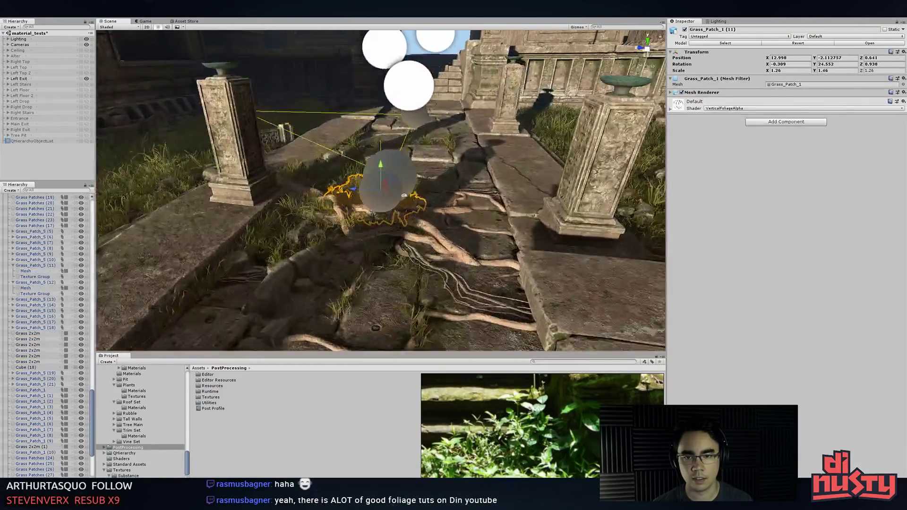
click(423, 180)
click(429, 91)
key(s)
right_drag(429, 91, 421, 80)
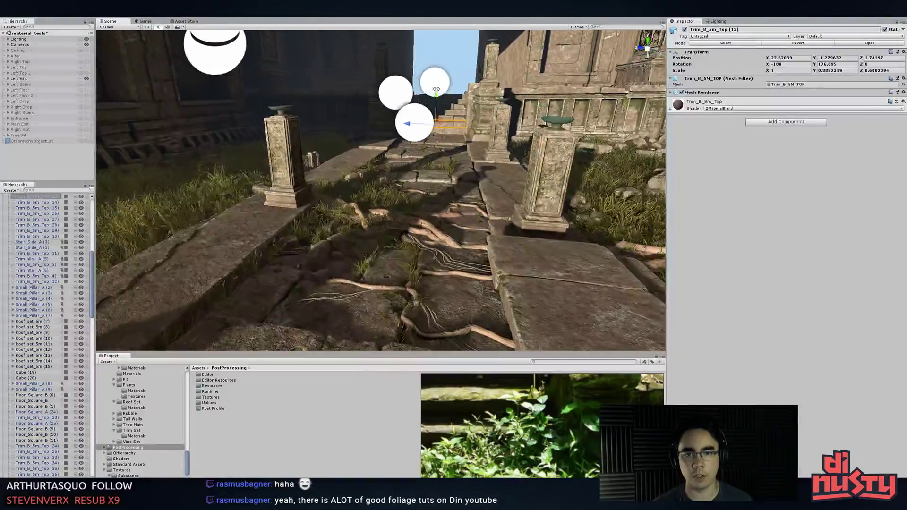
- With the Light Probe Group selected, shrink the scene's 3D gizmo icons to almost the smallest size, then clear the selection
click(535, 55)
click(578, 29)
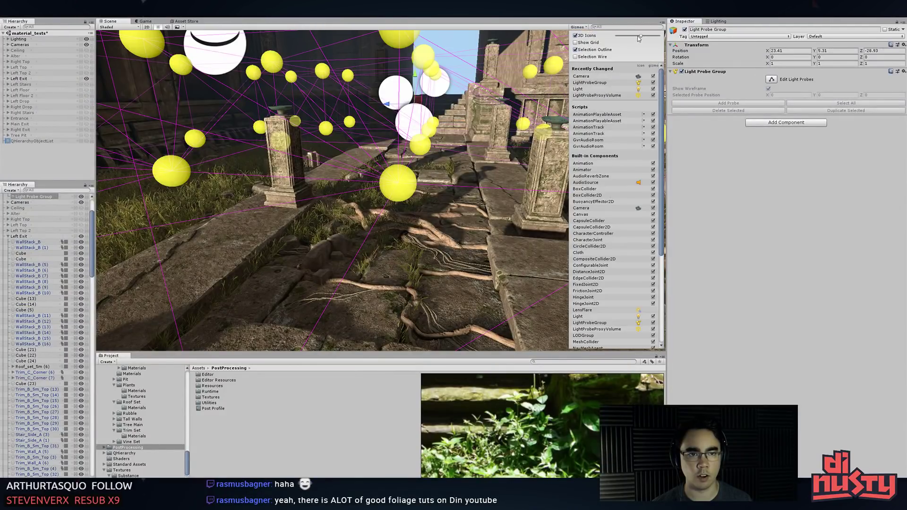
drag(637, 35, 616, 40)
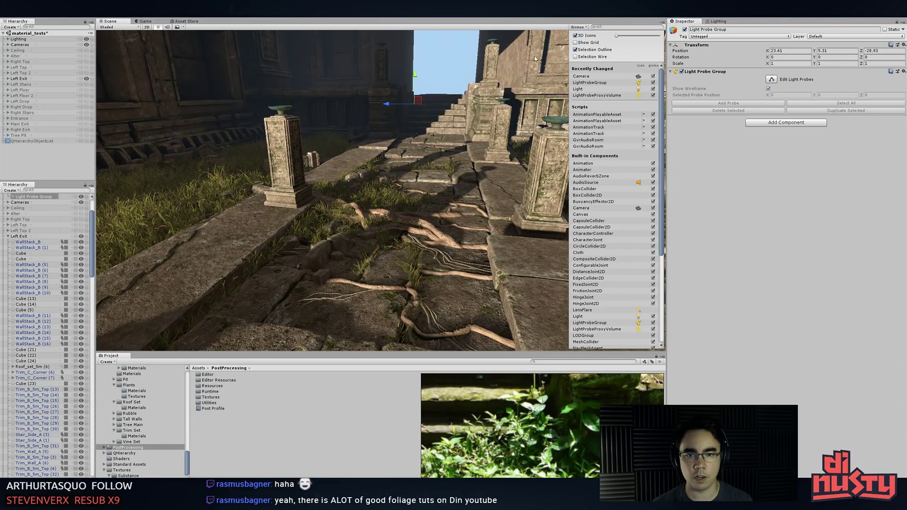
click(590, 36)
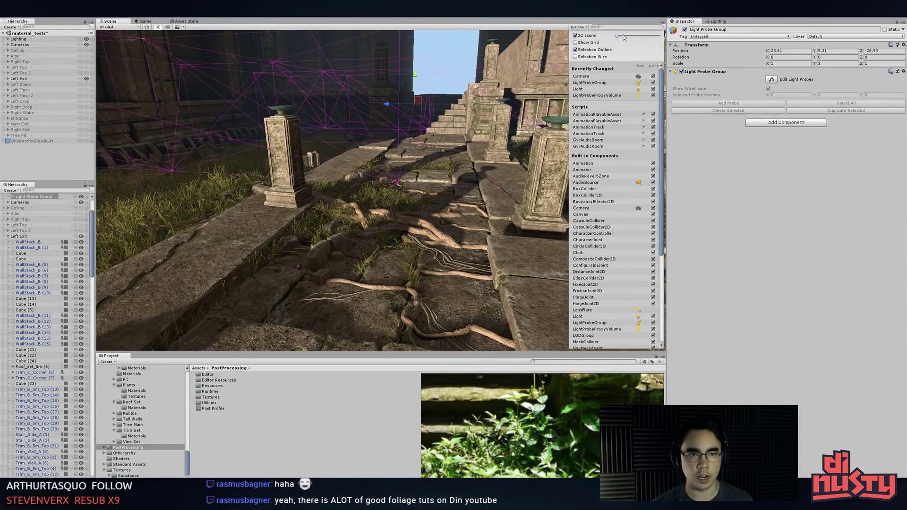
click(452, 62)
right_drag(453, 61, 483, 126)
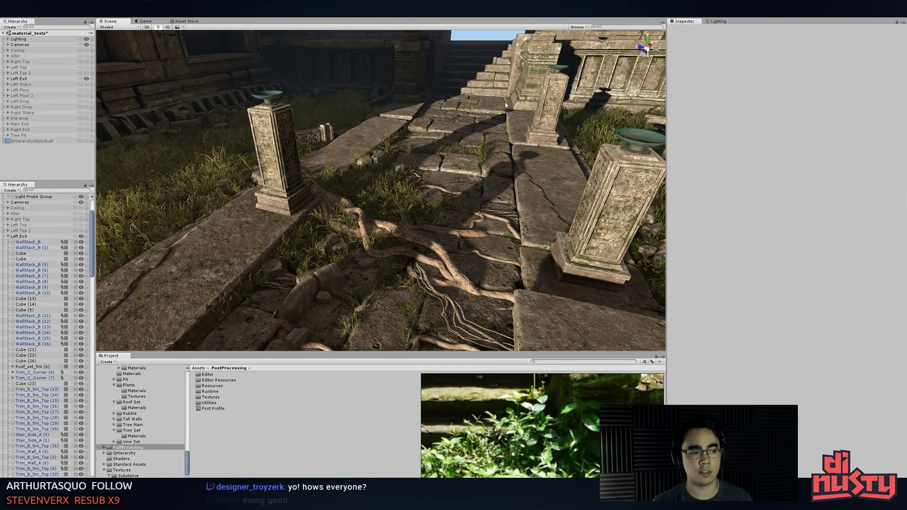
- Focus on the grass patch behind the tree roots and toggle the Light and LightProbeProxyVolume gizmos, leaving Light off
click(406, 193)
key(f)
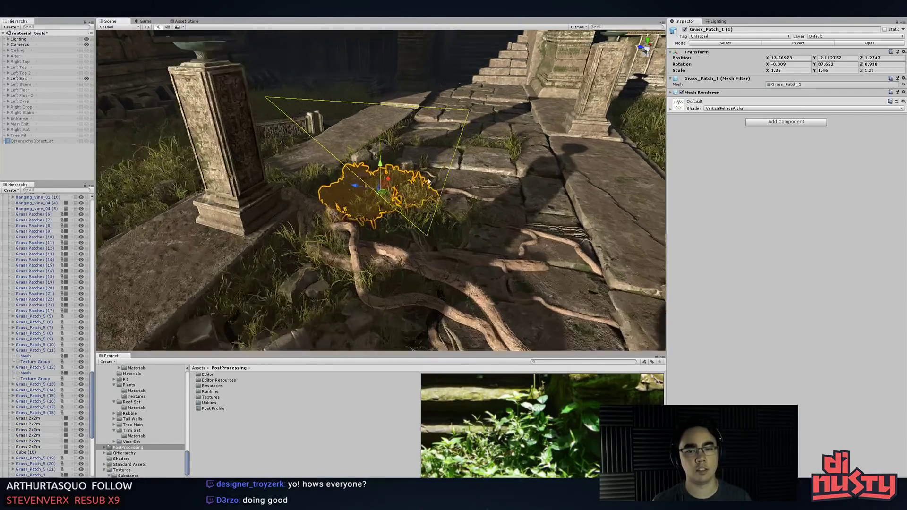
click(582, 27)
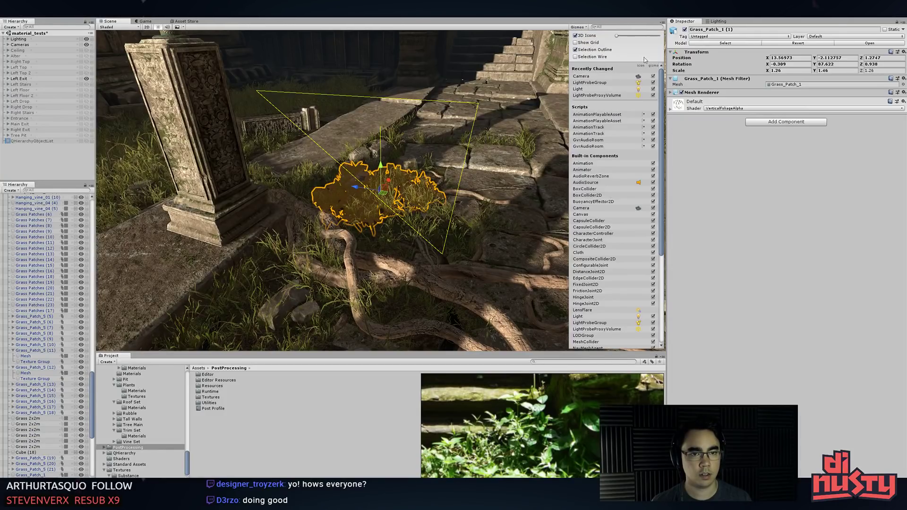
click(583, 27)
click(584, 27)
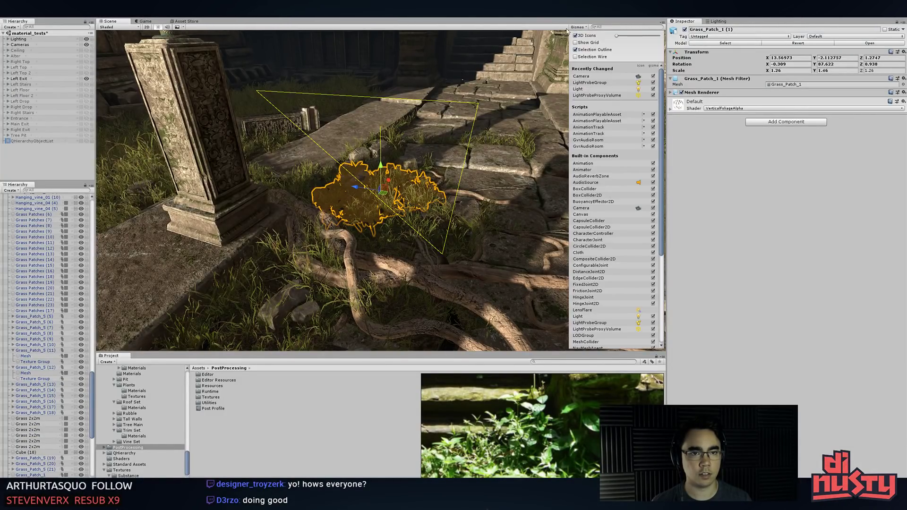
click(653, 95)
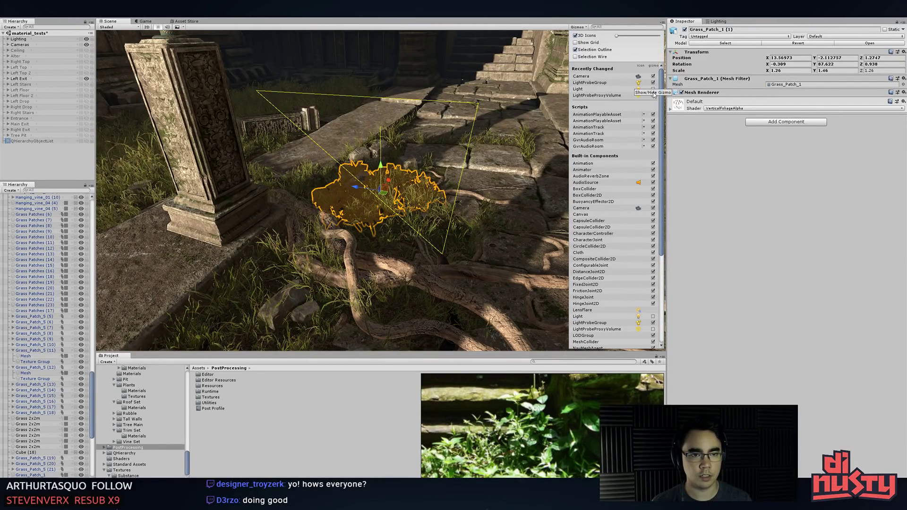
click(653, 95)
click(654, 90)
click(653, 90)
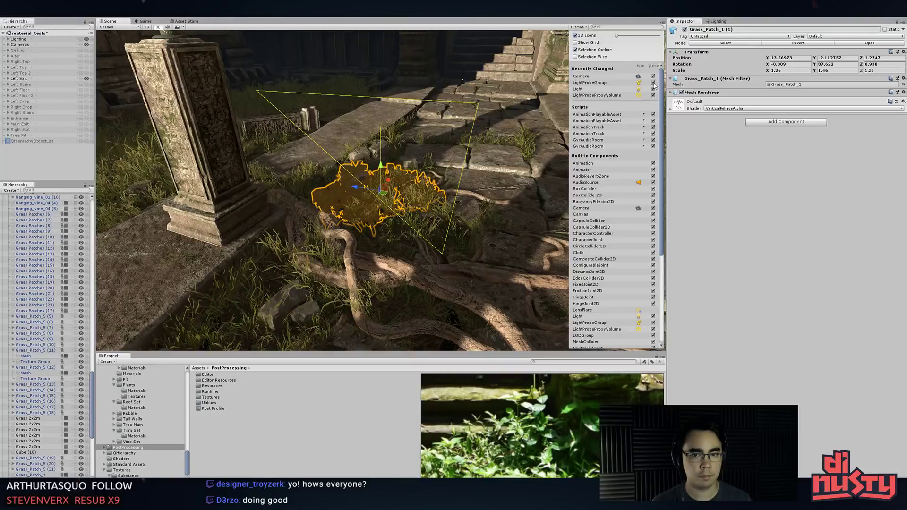
click(653, 90)
click(654, 90)
middle_click(528, 132)
alt+drag(527, 132, 537, 72)
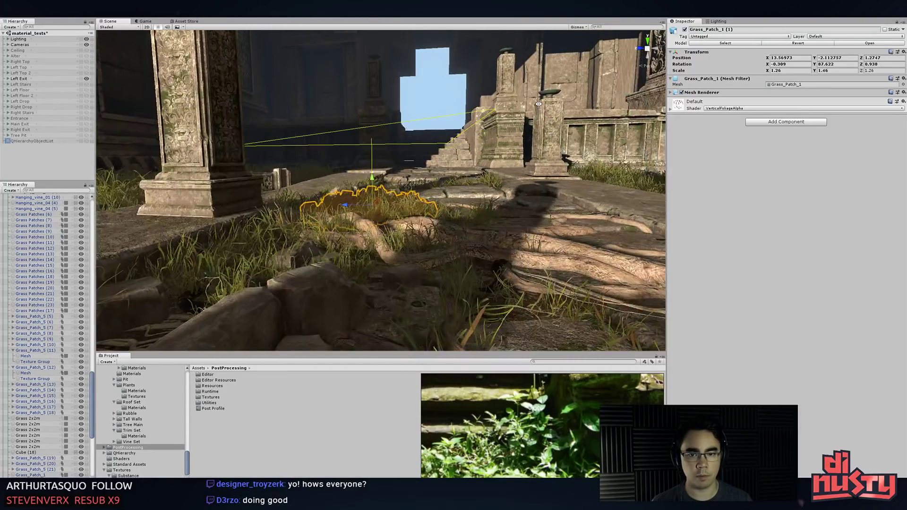
- Toggle the Light and LightProbeGroup gizmos and clear the grass patch selection
click(581, 27)
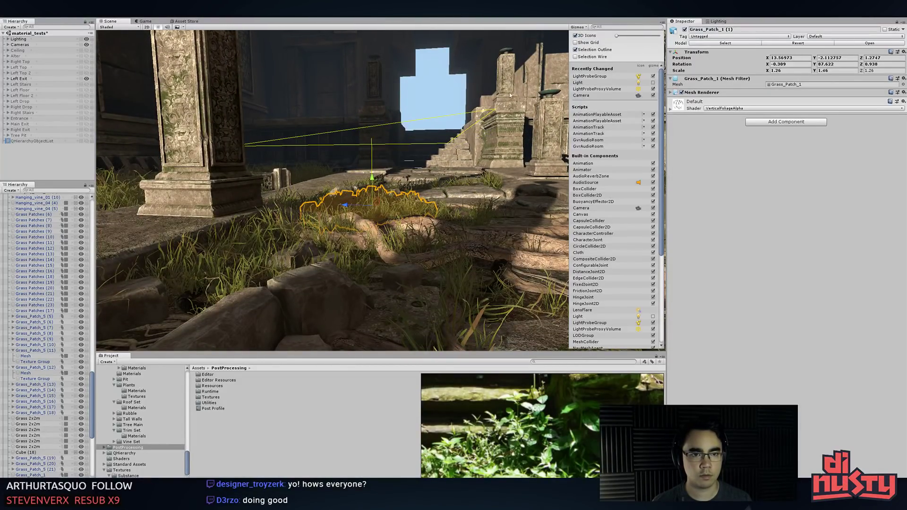
click(652, 83)
click(653, 77)
click(412, 88)
alt+drag(413, 88, 417, 139)
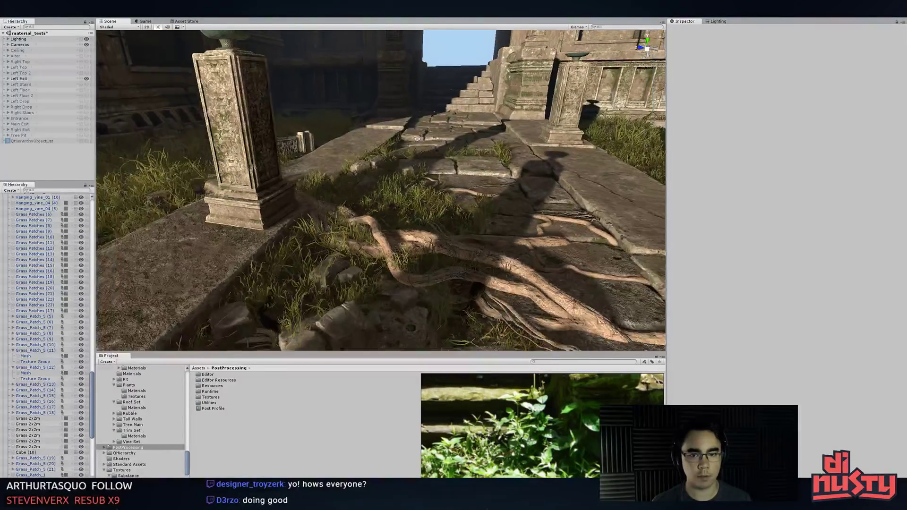
- Examine the lighting of the grass bed, the pillar and the root-covered path from several angles
right_drag(417, 138, 470, 127)
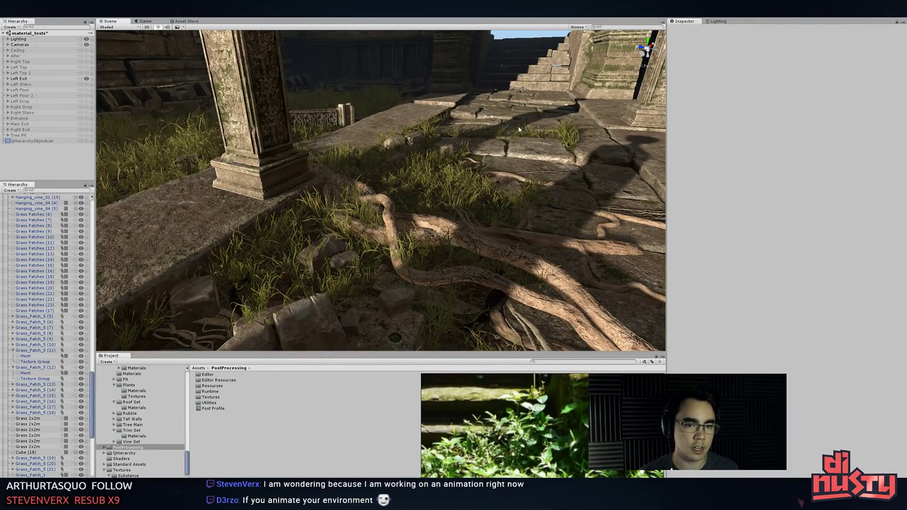
alt+drag(513, 192, 459, 181)
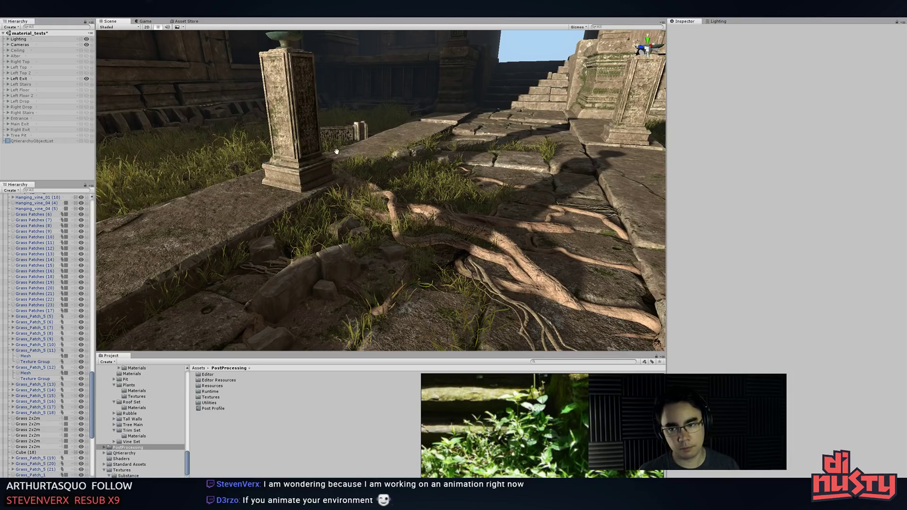
middle_drag(359, 162, 557, 184)
click(361, 193)
middle_drag(360, 203, 429, 193)
click(53, 161)
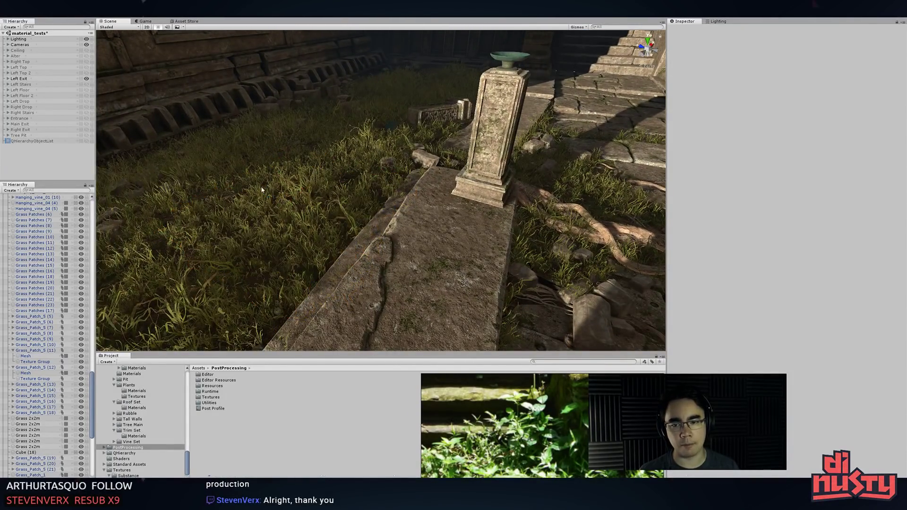
key(a)
right_drag(343, 204, 469, 225)
key(d)
key(e)
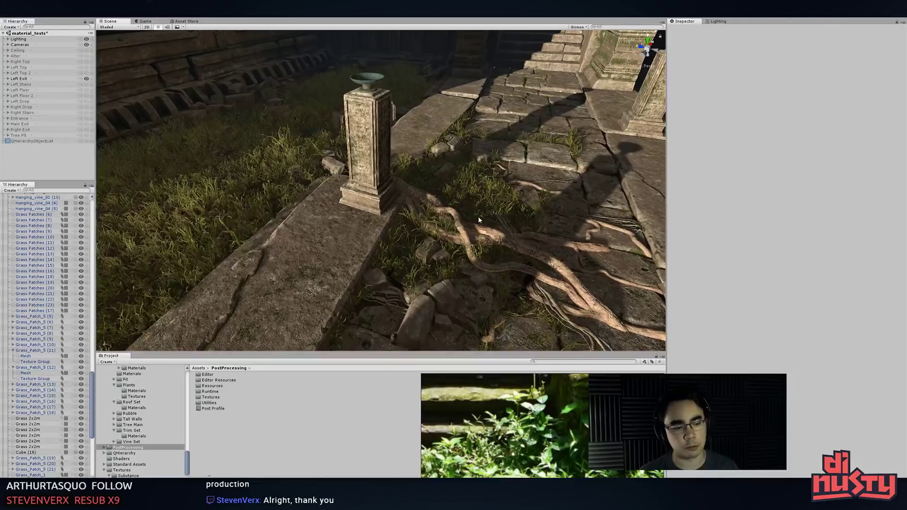
- Switch to Modo and decline the offered update
key(alt+Tab)
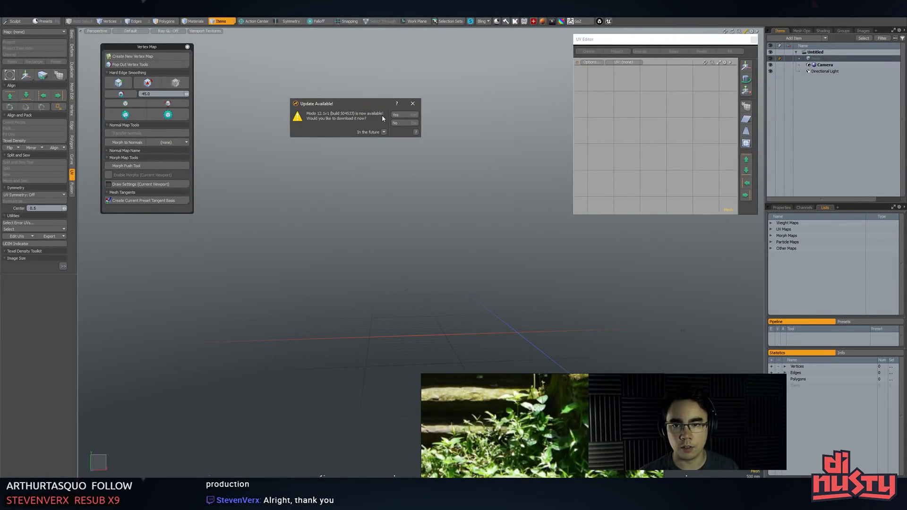
click(407, 123)
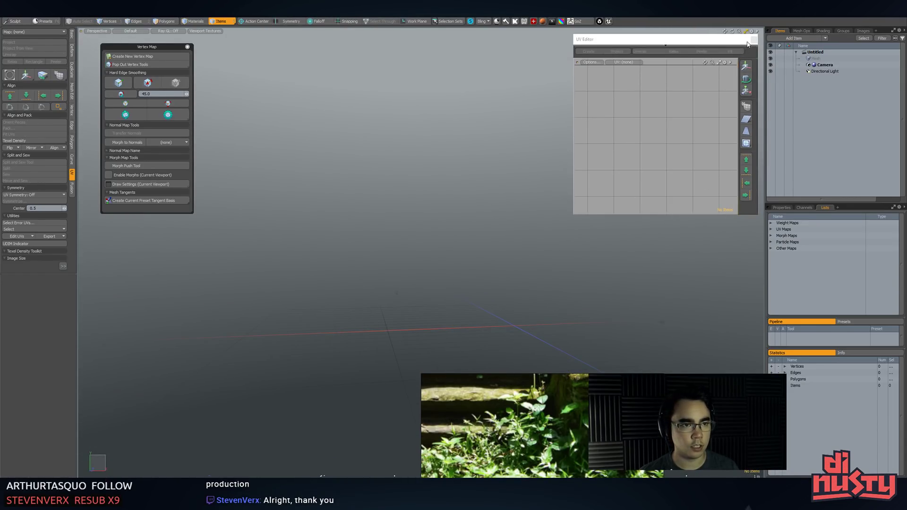
- Close the floating UV Editor and move the reference image board over the middle of the viewport
click(753, 40)
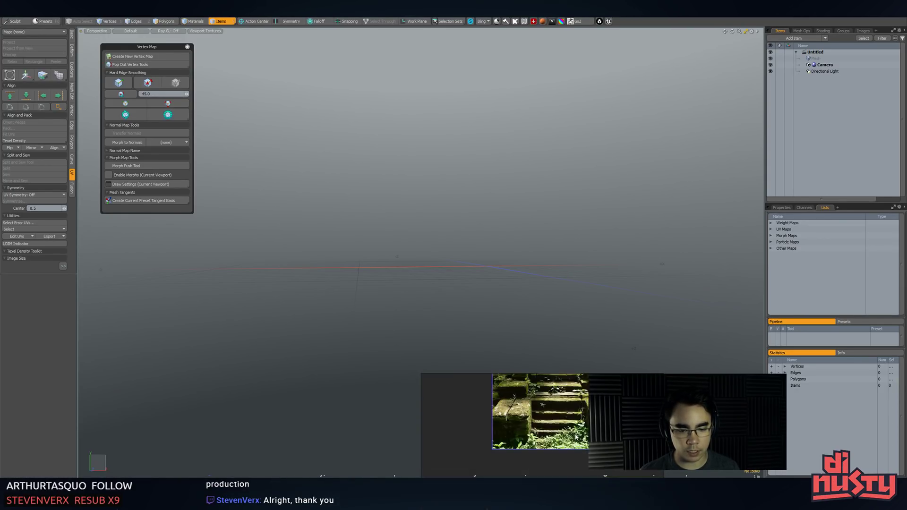
drag(421, 374, 323, 231)
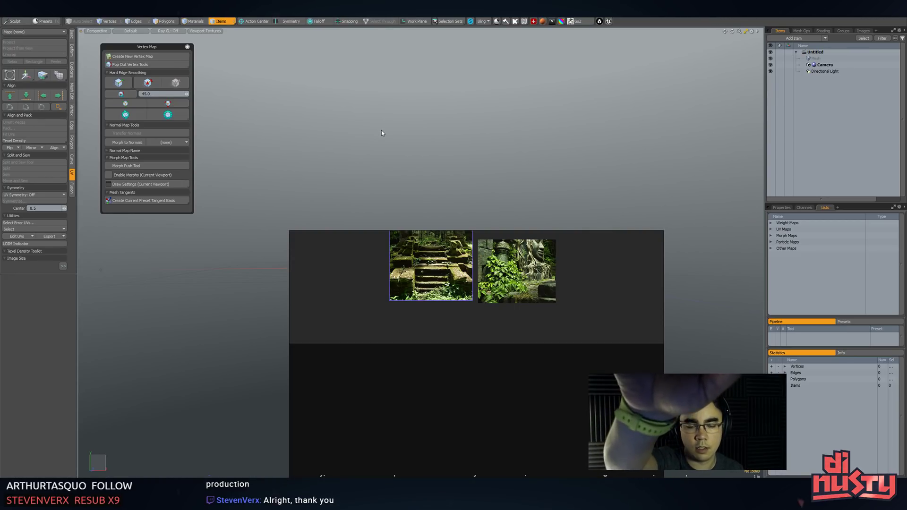
- Switch to Spotify, skip to the next track while moving its window aside, and return to Modo
key(alt+Tab)
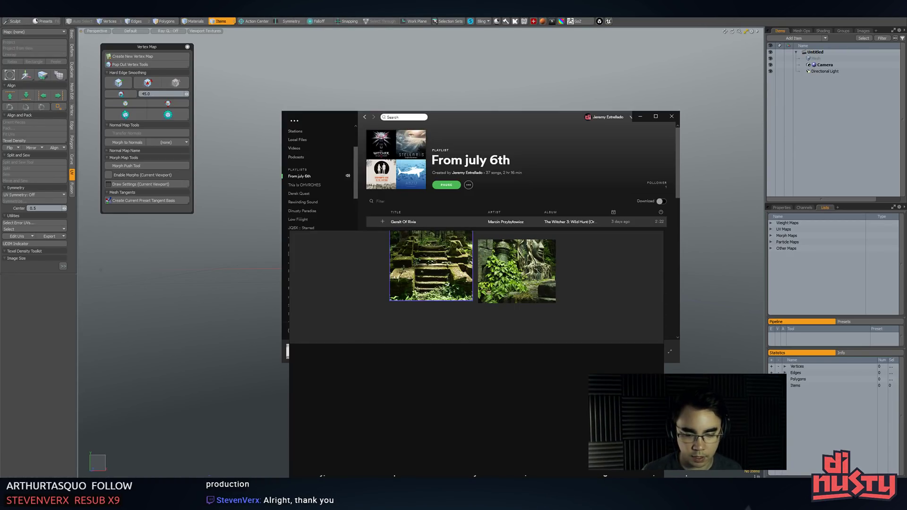
drag(544, 157, 772, 103)
click(722, 294)
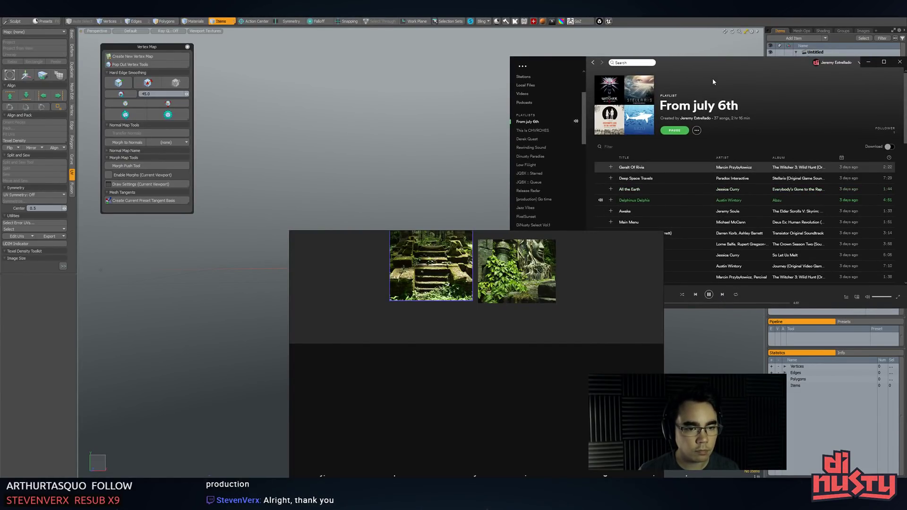
mouse_move(720, 58)
mouse_down()
mouse_move(628, 61)
mouse_move(642, 58)
mouse_up()
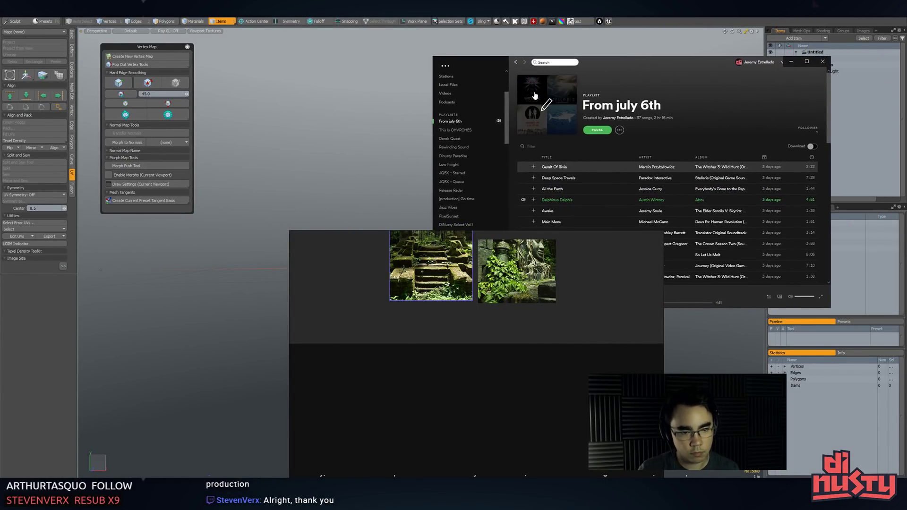
click(418, 191)
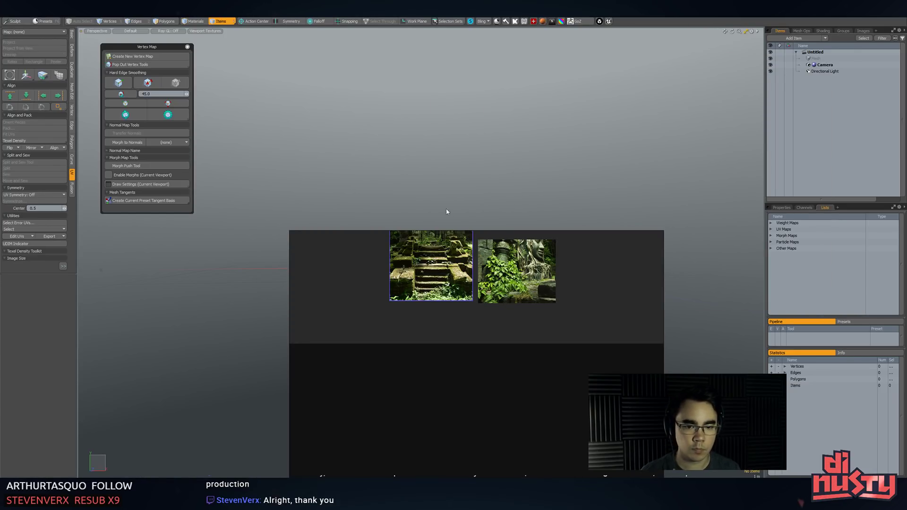
- Examine the plants growing on and around the mossy stone steps in the reference photo up close
scroll(477, 302, up, 5)
middle_drag(431, 265, 487, 348)
scroll(487, 347, up, 6)
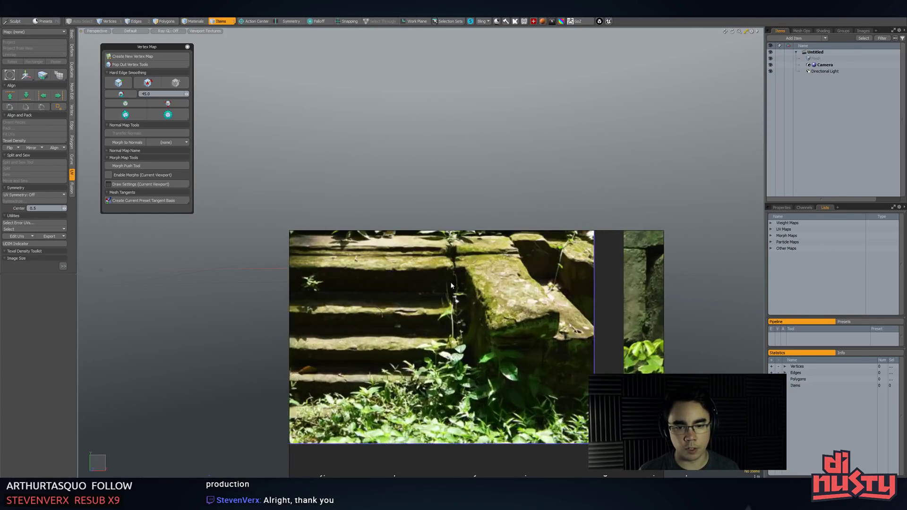
middle_drag(446, 320, 475, 350)
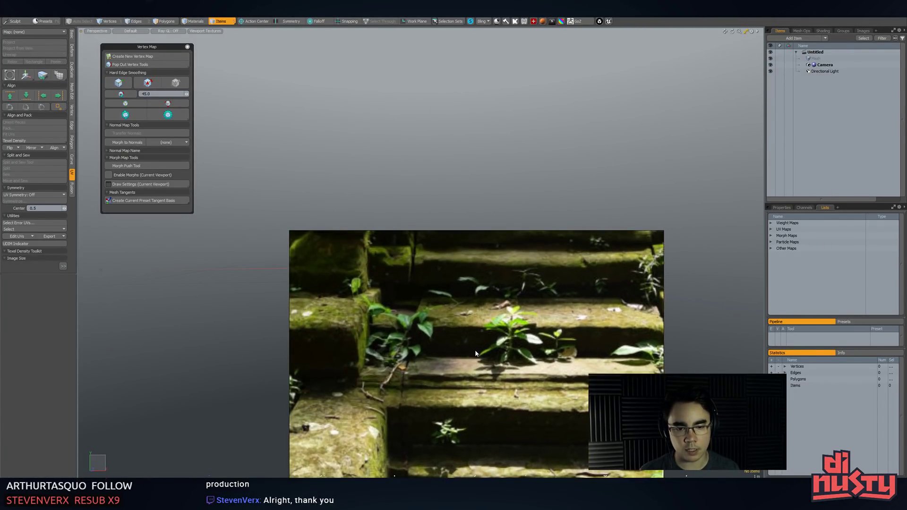
scroll(475, 350, down, 1)
scroll(524, 368, up, 3)
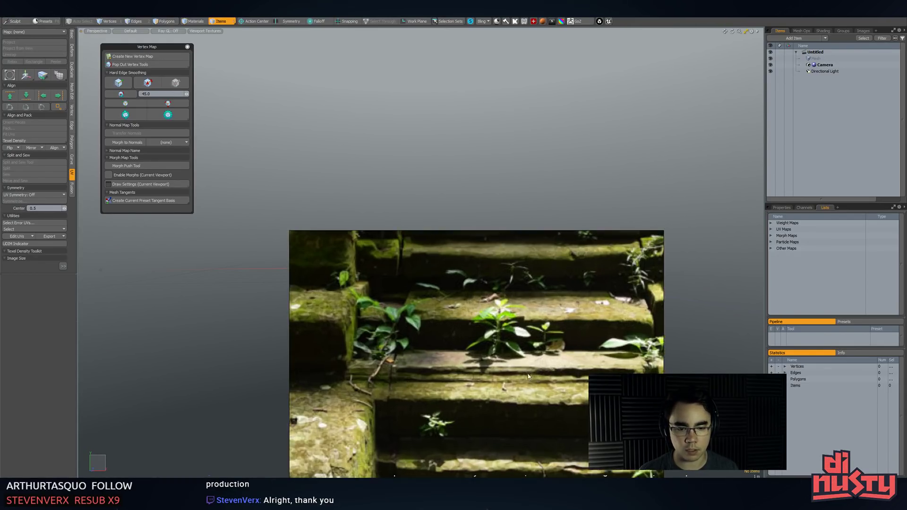
scroll(500, 406, down, 6)
middle_drag(500, 406, 534, 374)
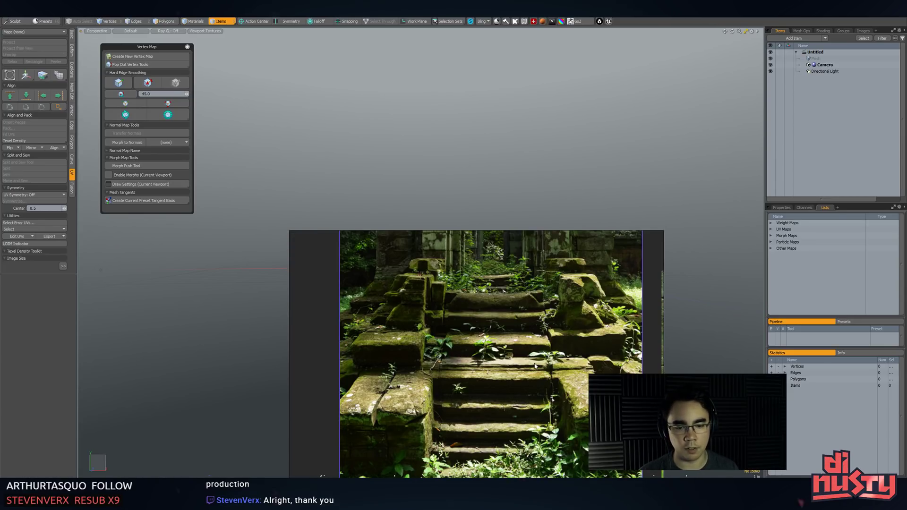
scroll(547, 357, up, 6)
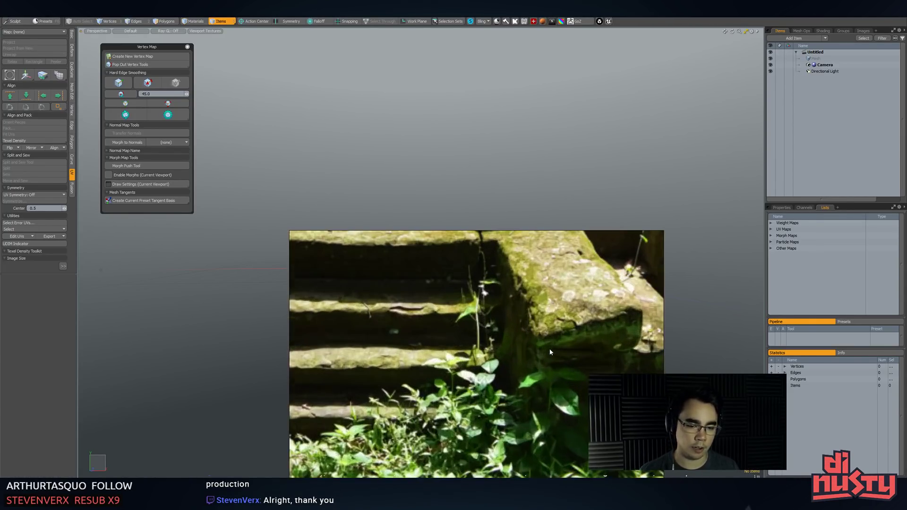
scroll(519, 317, up, 2)
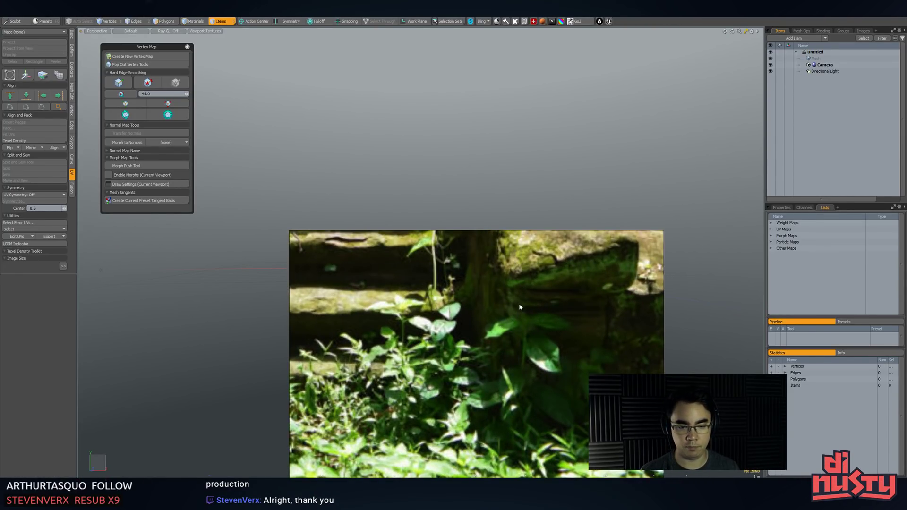
- Move the reference board away from the middle of the viewport and shrink its window, keeping the stone steps photo in view
scroll(531, 349, up, 2)
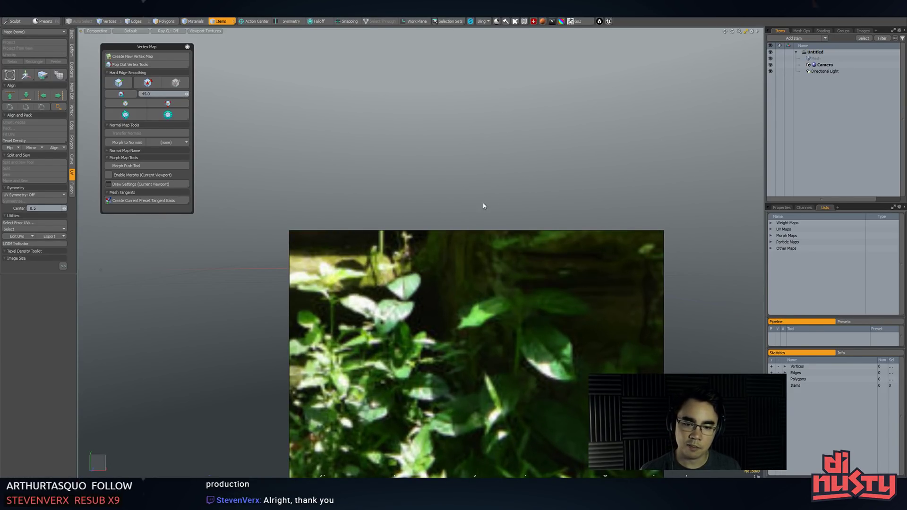
drag(523, 265, 614, 262)
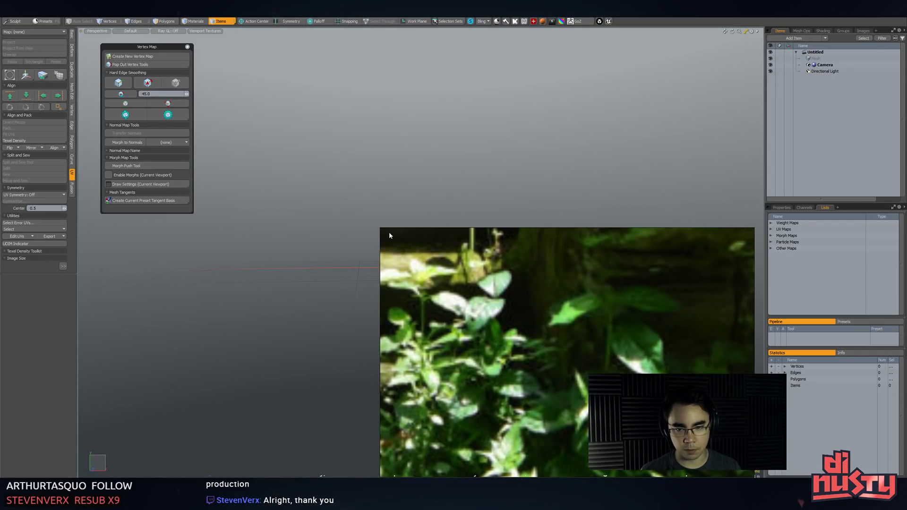
drag(381, 228, 529, 367)
middle_drag(636, 410, 642, 408)
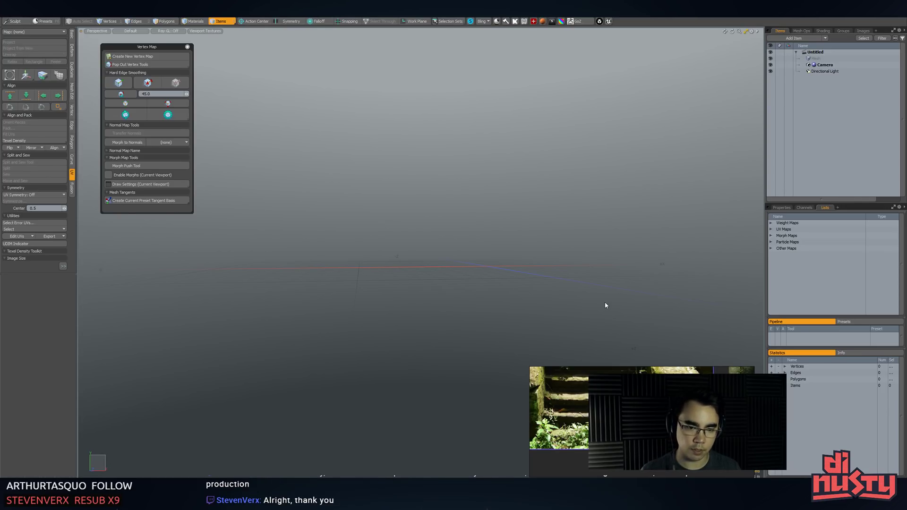
- Add a unit cube at the world origin from the basic modeling tools and frame it in the viewport
alt+drag(605, 302, 526, 286)
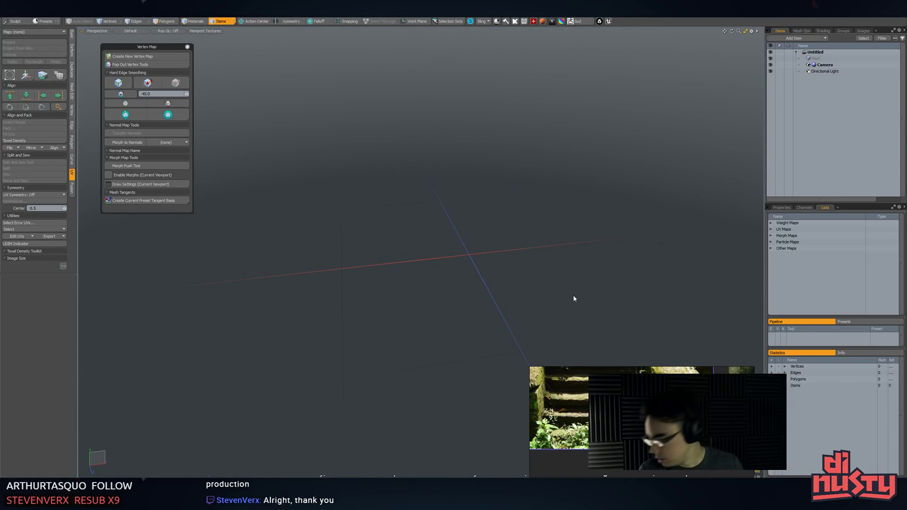
alt+drag(517, 199, 522, 319)
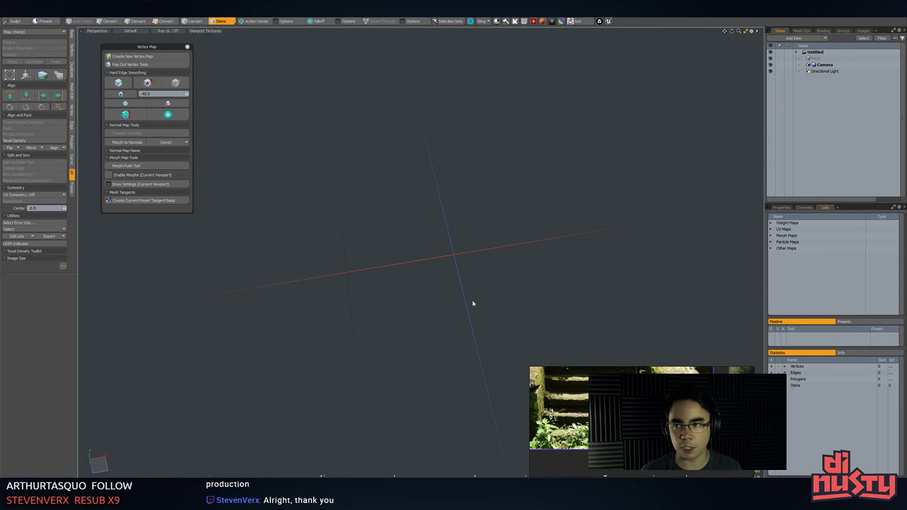
click(72, 36)
click(13, 39)
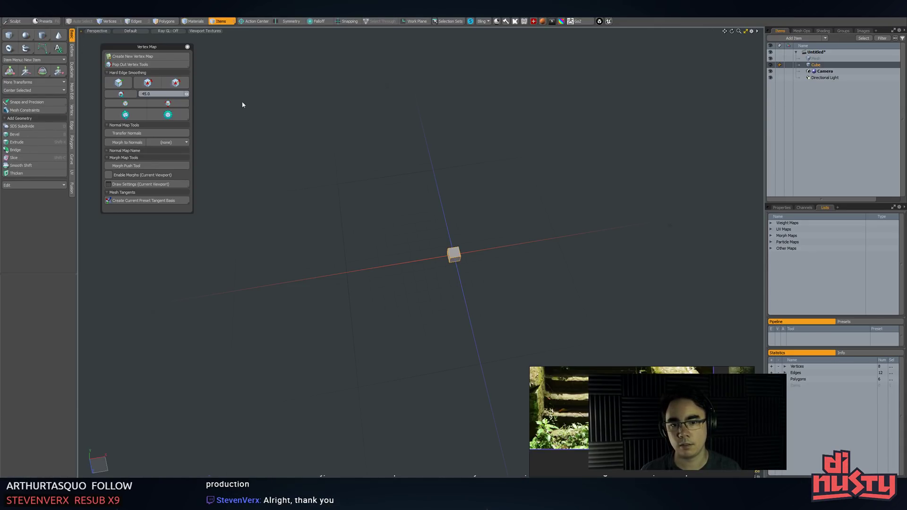
key(a)
ctrl+alt+drag(470, 223, 436, 216)
- Delete every face of the cube except the top one
key(3)
click(449, 247)
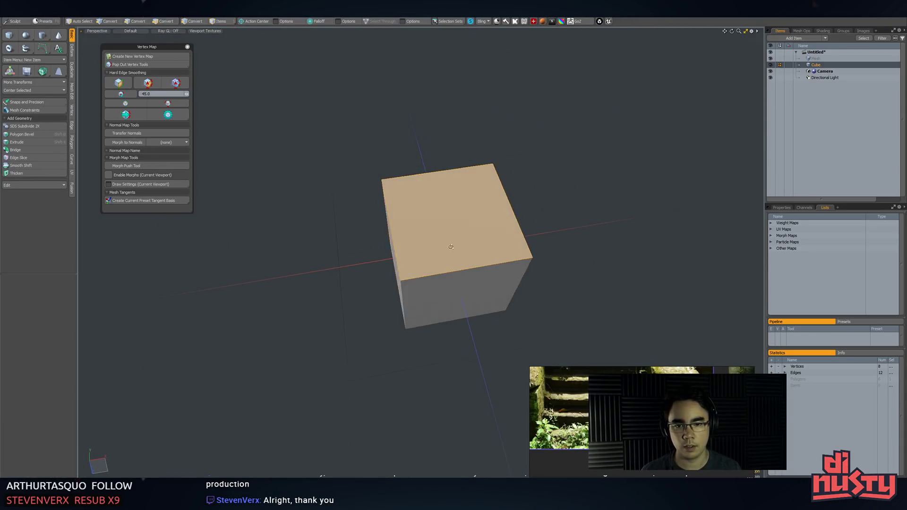
alt+drag(449, 247, 462, 224)
key(bracketleft)
key(F2)
click(420, 126)
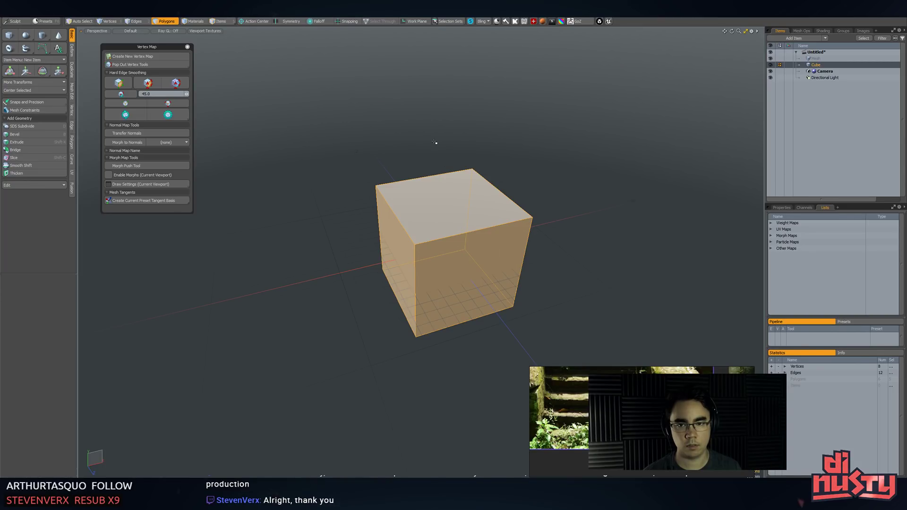
key(Delete)
- Lower the remaining square face onto the origin's ground plane with snapping enabled
click(482, 217)
key(w)
key(x)
alt+drag(474, 242, 467, 213)
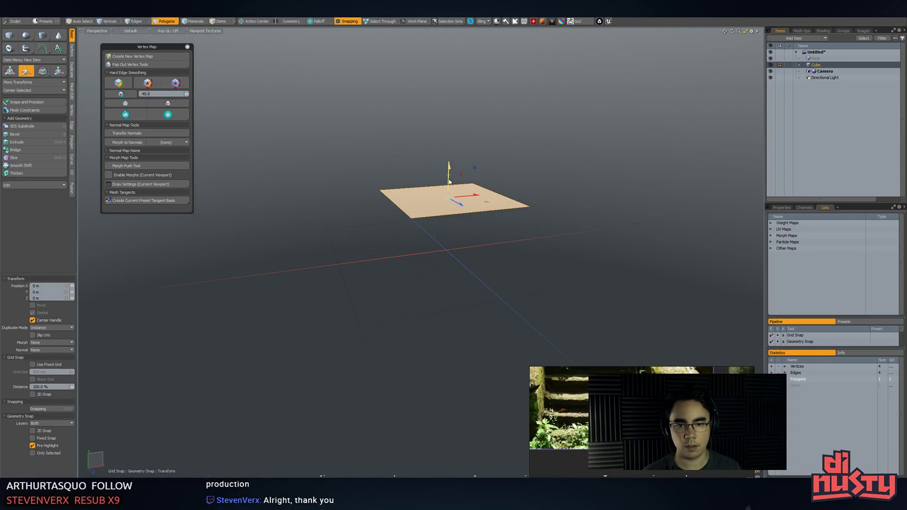
drag(449, 173, 484, 239)
key(q)
click(485, 218)
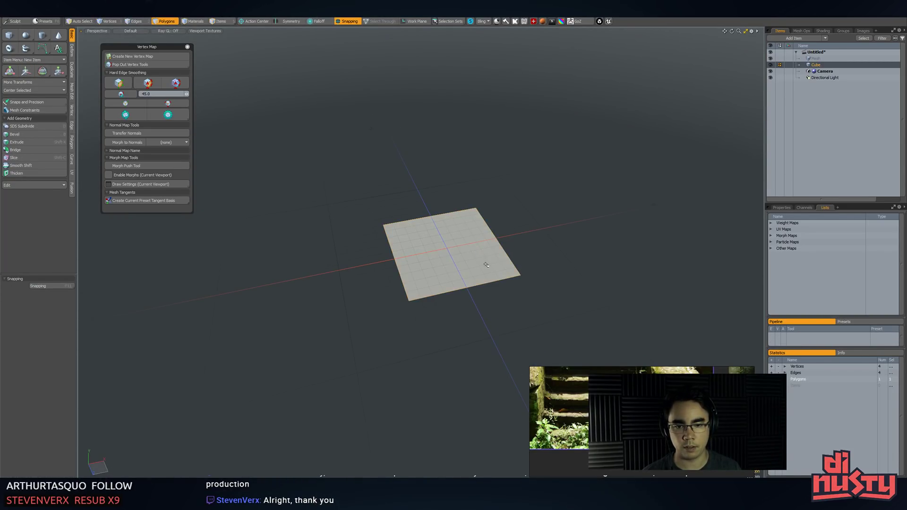
click(483, 263)
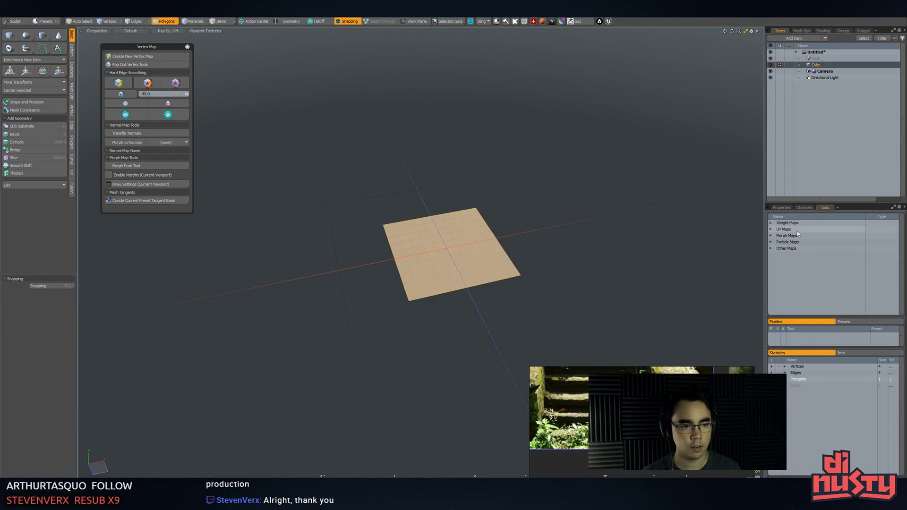
- Expand the UV maps, open the UV Editor to check the plane's Texture UVs, and deselect the polygon
click(771, 230)
key(F3)
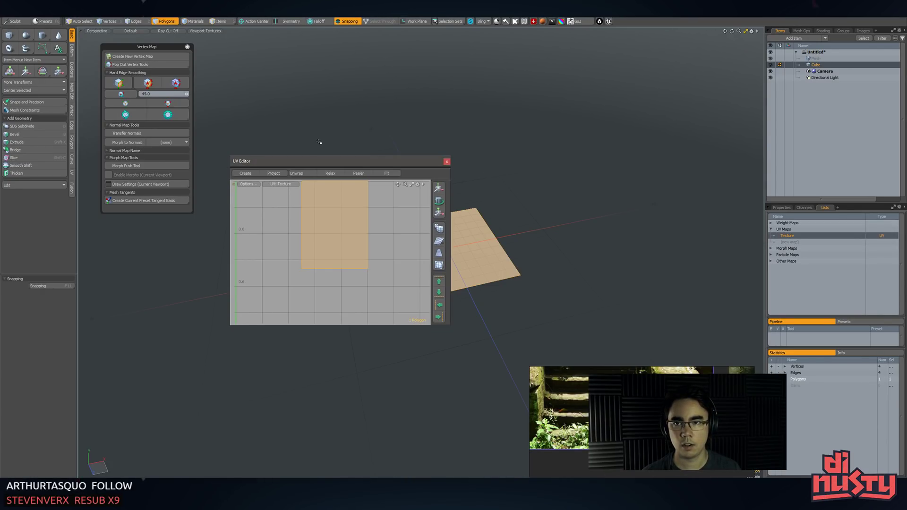
drag(339, 161, 483, 107)
click(364, 60)
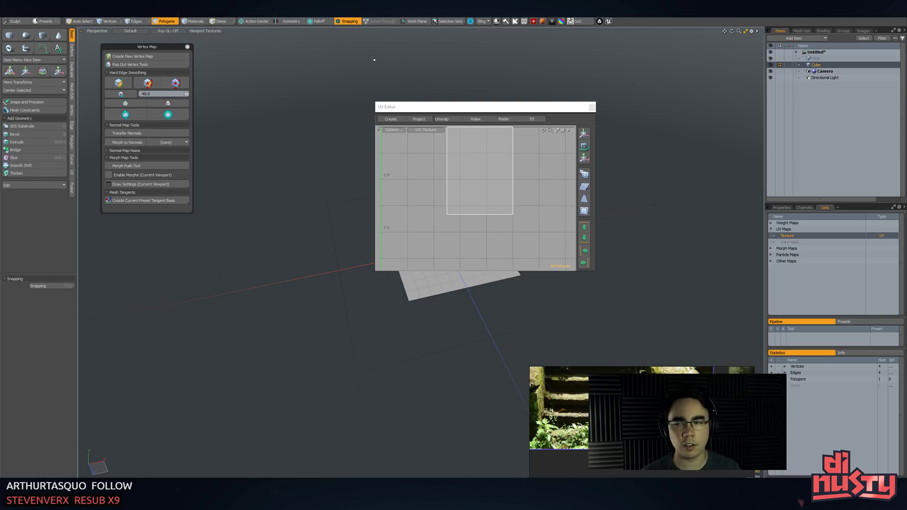
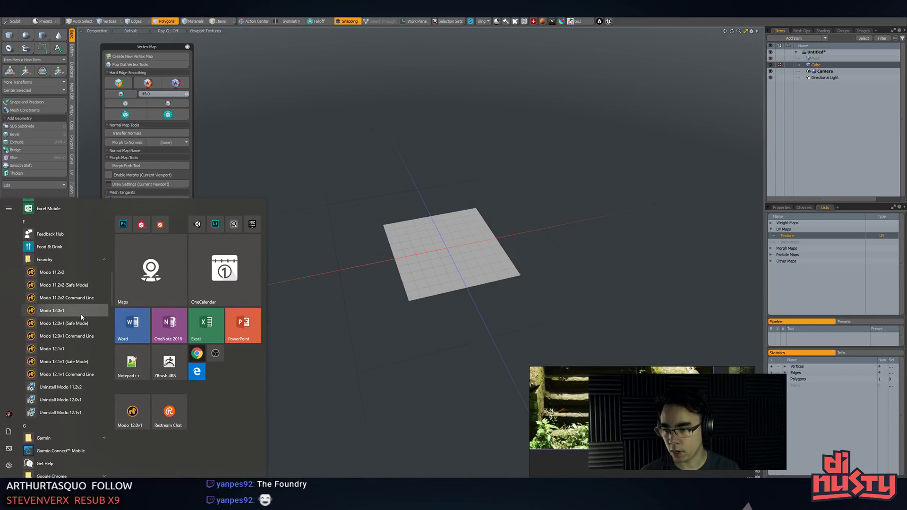
- Launch Modo 12.1v1 alongside the running version
click(93, 349)
click(467, 250)
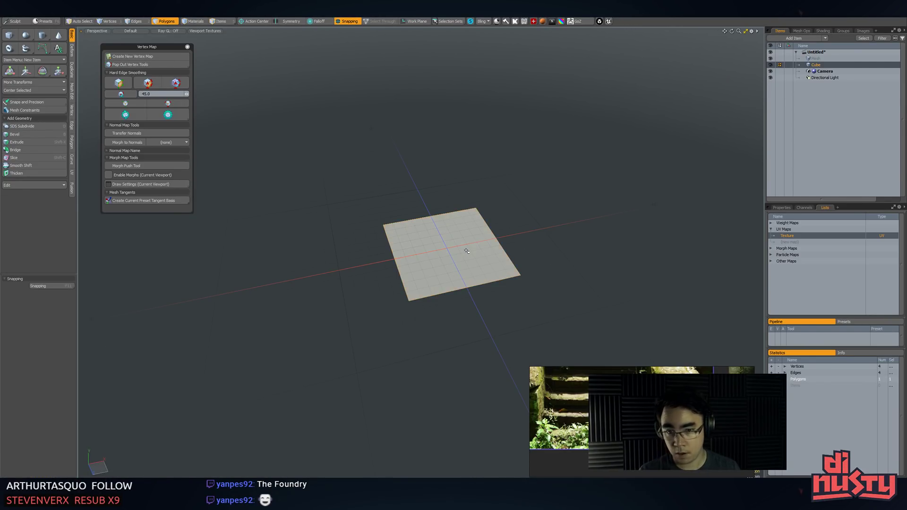
click(625, 256)
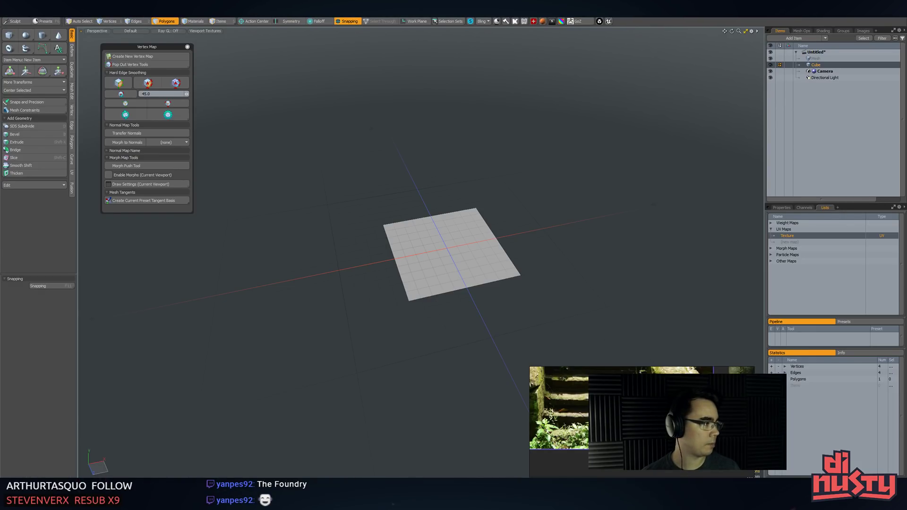
- Reposition and shrink the reference board below the plane, and frame the plants beside the stone steps in it
drag(600, 397, 412, 392)
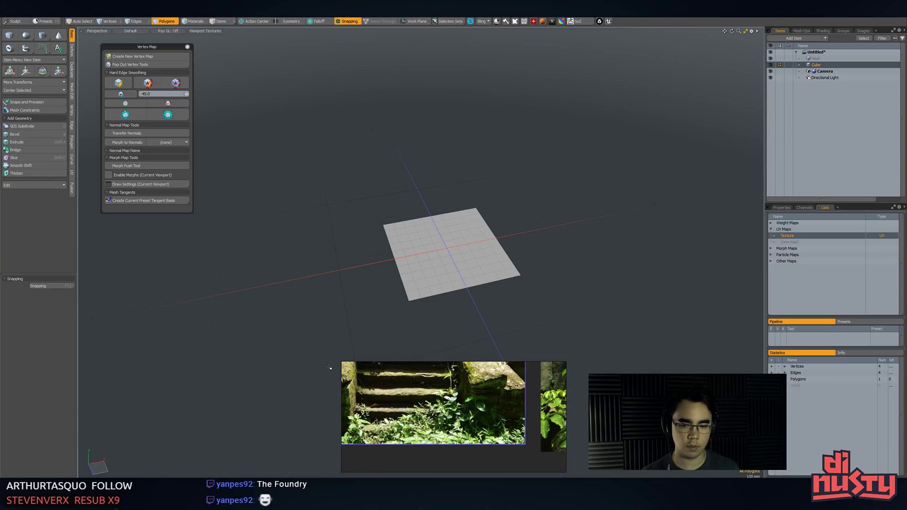
drag(342, 361, 356, 380)
scroll(447, 416, down, 3)
click(500, 465)
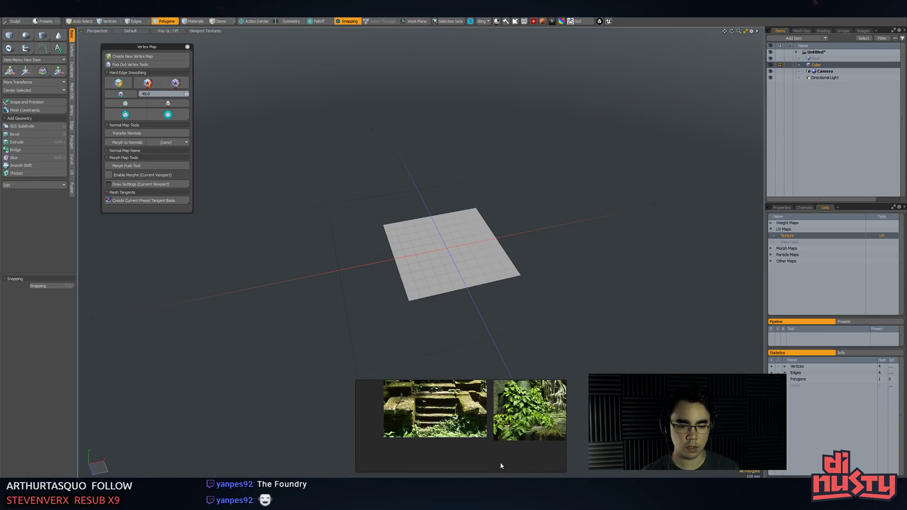
scroll(468, 424, up, 3)
scroll(468, 424, up, 3)
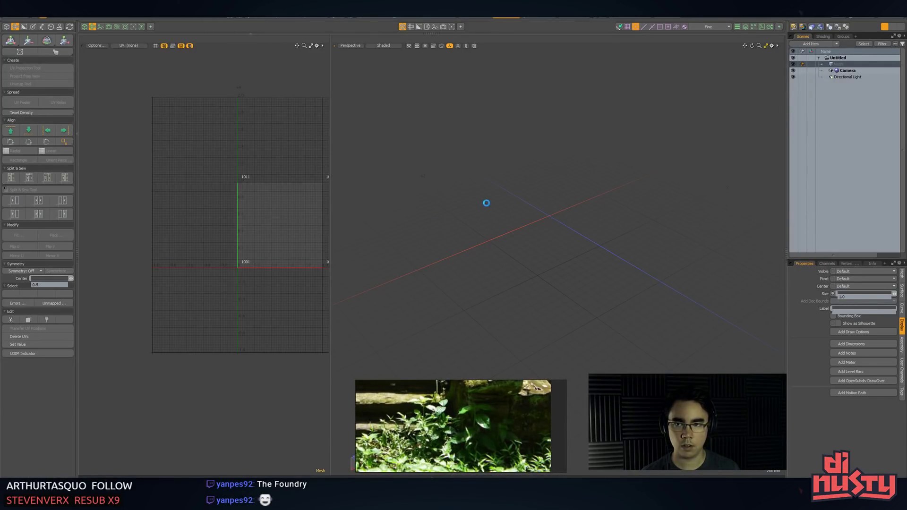
- Hide the side UV view and compare the main viewport's 3D and UV views, returning it to the 3D view
click(94, 25)
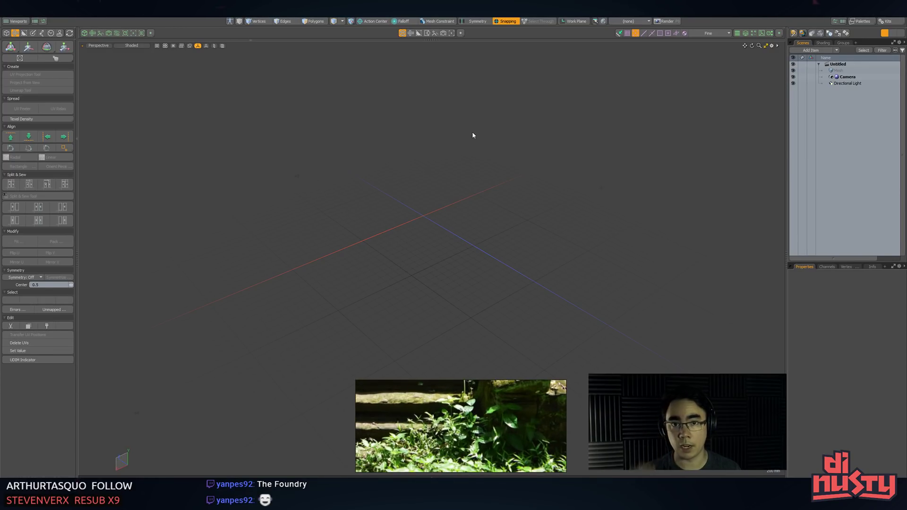
click(411, 35)
click(403, 35)
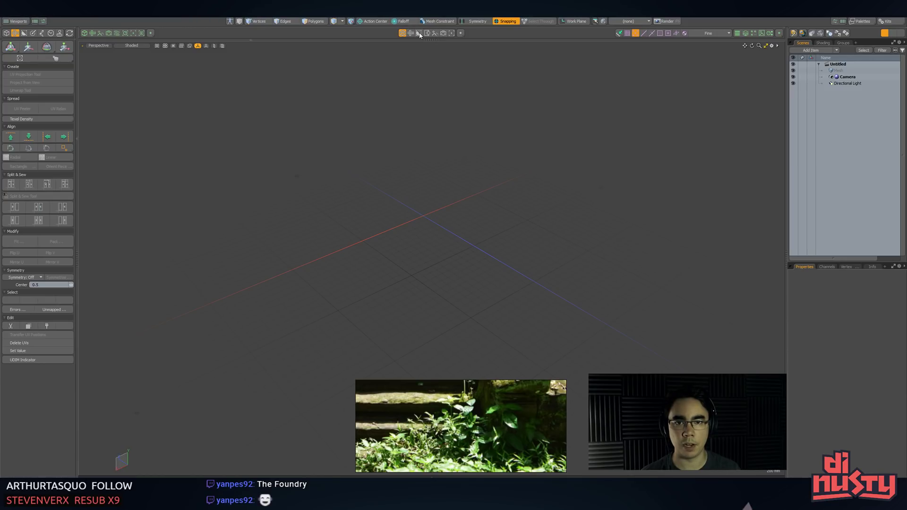
click(410, 33)
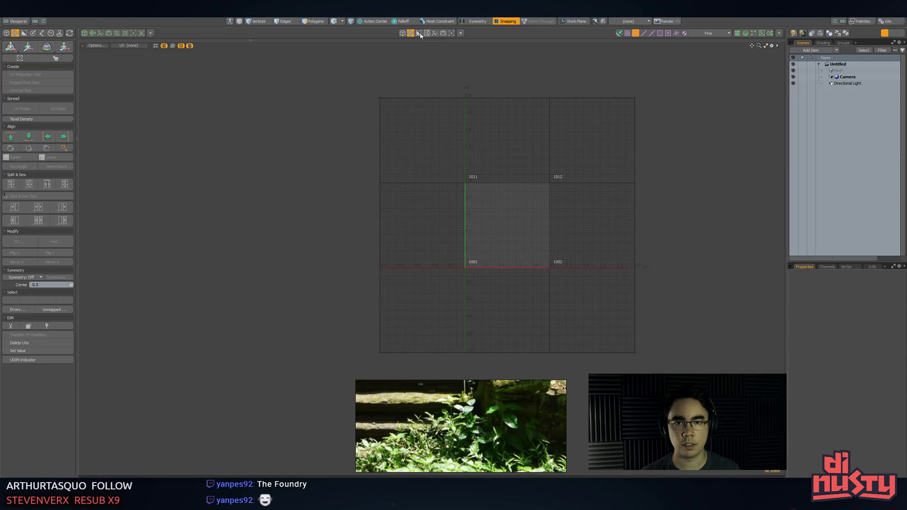
click(402, 34)
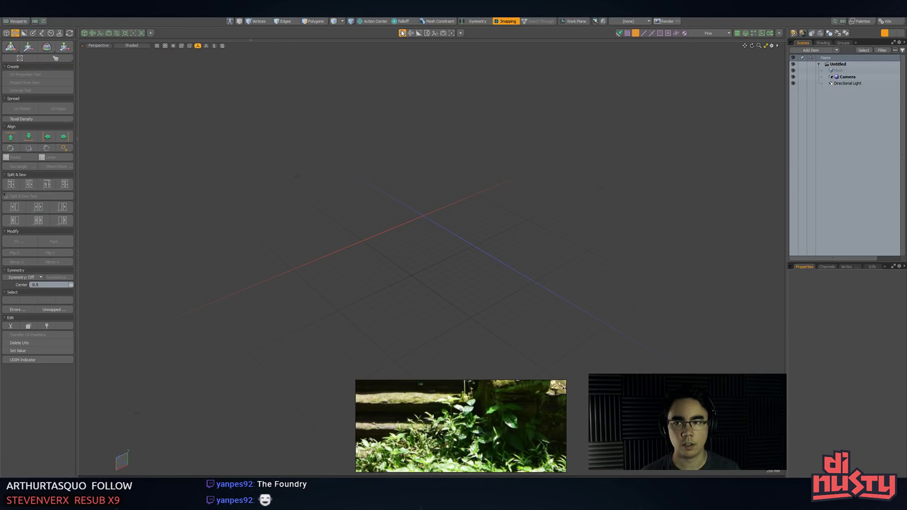
- Preview the 3D and UV views in the side viewport and hide it again, leaving a single 3D view
click(92, 33)
click(100, 33)
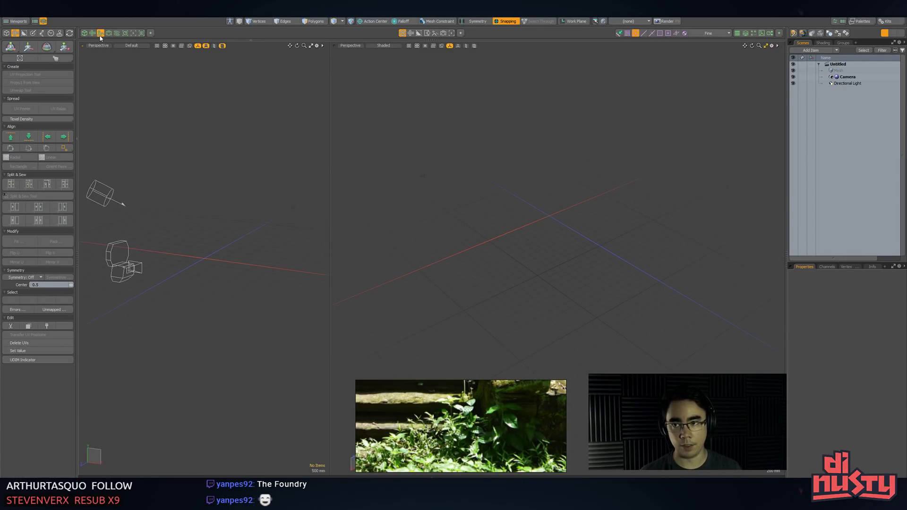
click(92, 33)
click(99, 33)
click(92, 33)
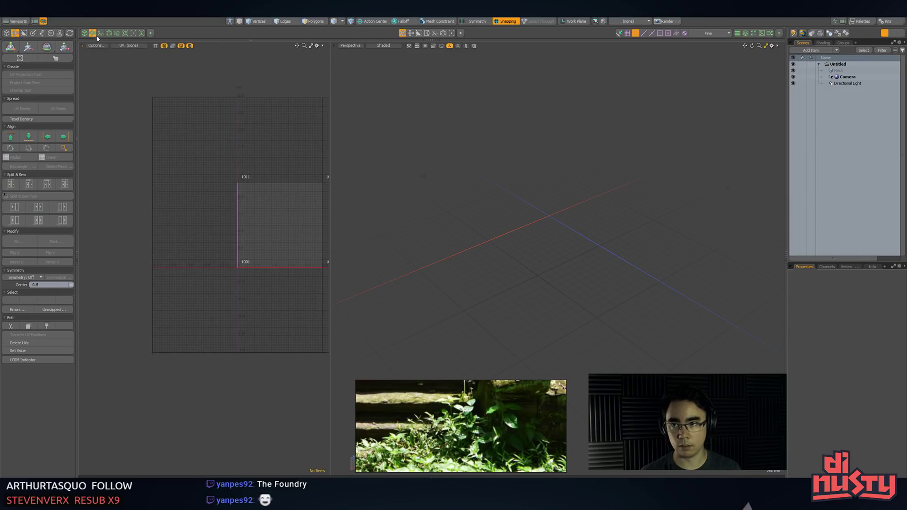
click(96, 34)
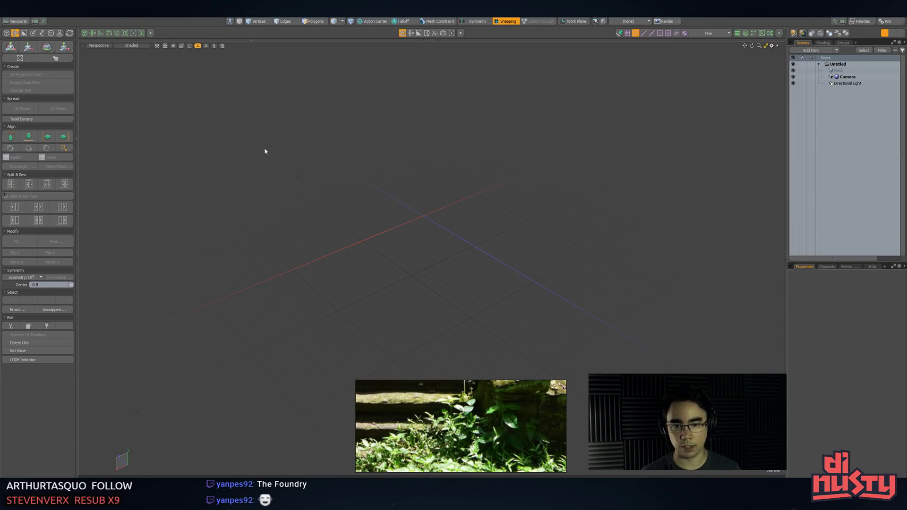
alt+drag(264, 149, 383, 186)
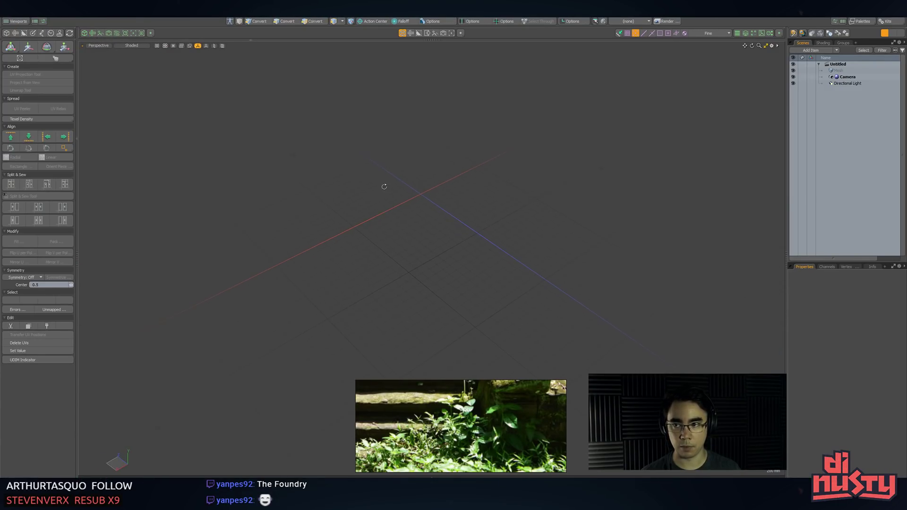
- Look through the UV, topology, sculpt and other toolsets, and switch to the modeling tools
click(5, 33)
click(15, 33)
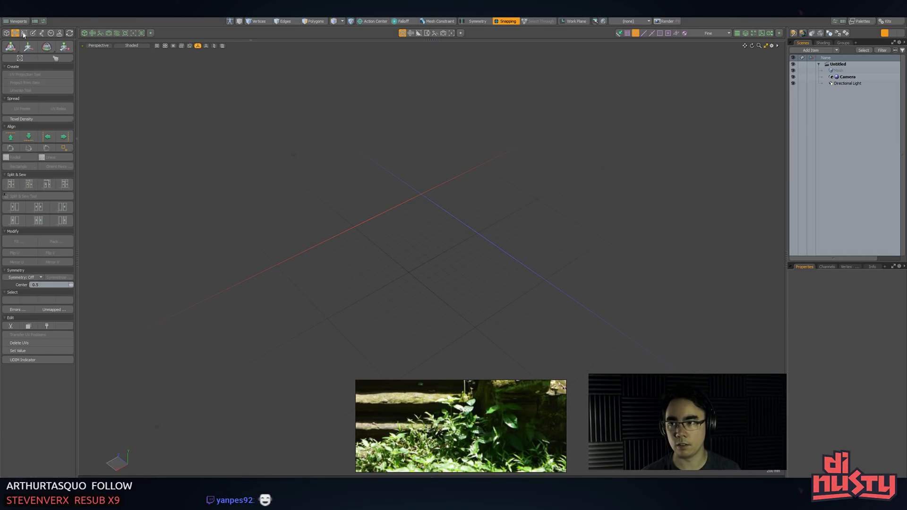
click(24, 33)
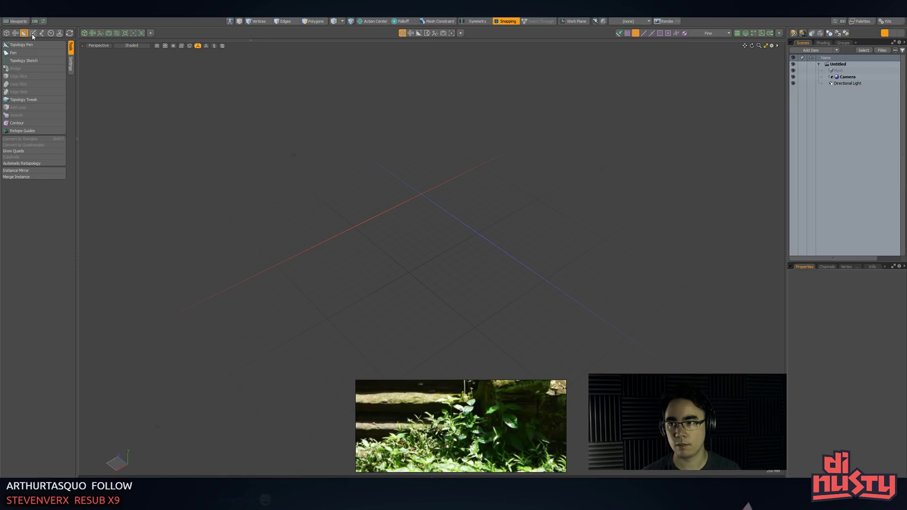
click(32, 33)
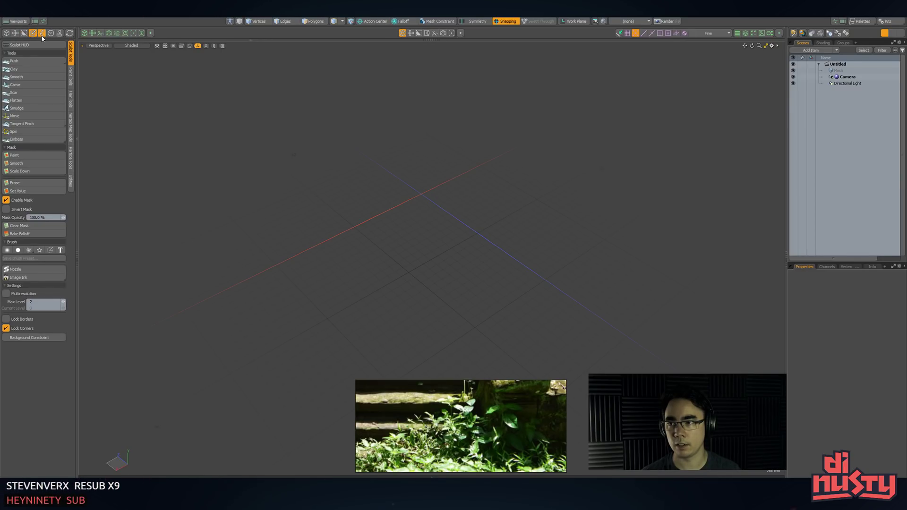
click(42, 33)
click(6, 33)
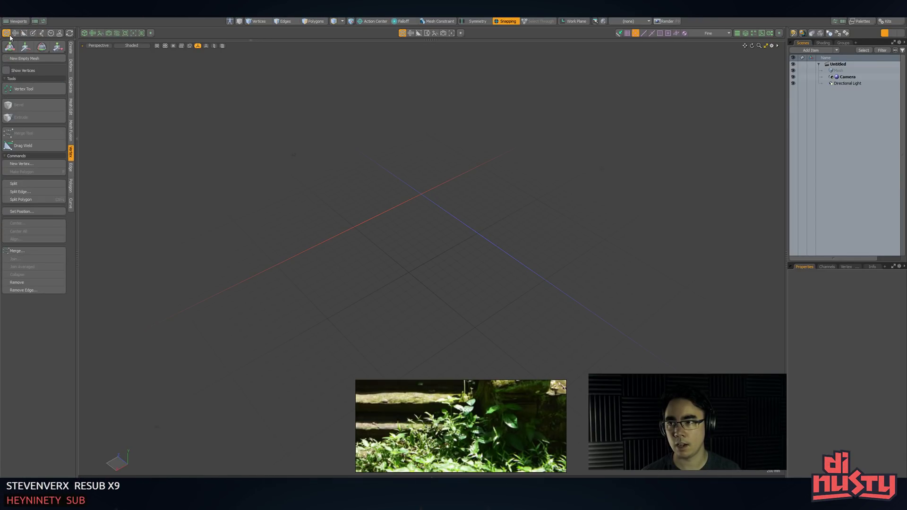
- Add a unit cube at the world origin and delete all of its faces except the top one
click(71, 49)
shift+click(12, 78)
key(a)
scroll(366, 182, down, 2)
alt+drag(387, 182, 417, 142)
key(3)
click(425, 139)
key(bracketleft)
key(Delete)
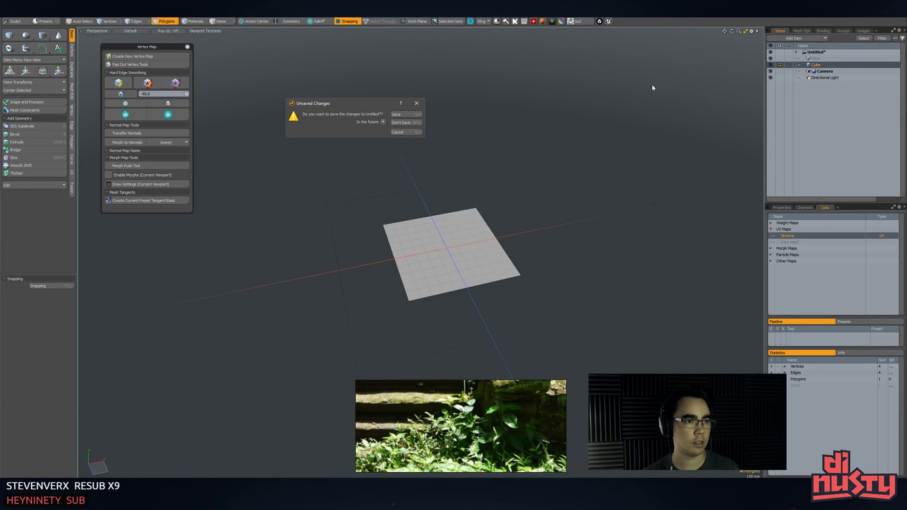
- Return to the Modo 12.1v1 window and lower the square plane onto the ground plane at the origin with grid snapping enabled
key(alt+Tab)
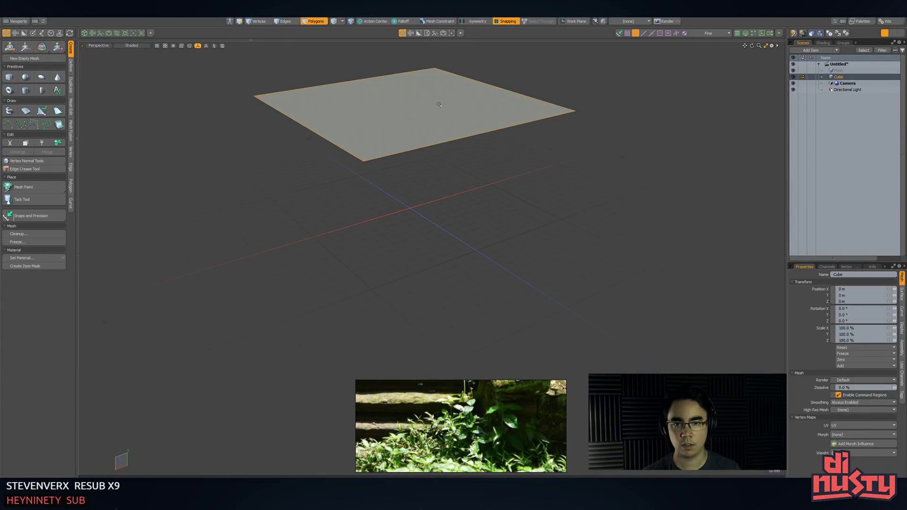
click(437, 103)
key(w)
key(x)
key(x)
drag(409, 88, 412, 225)
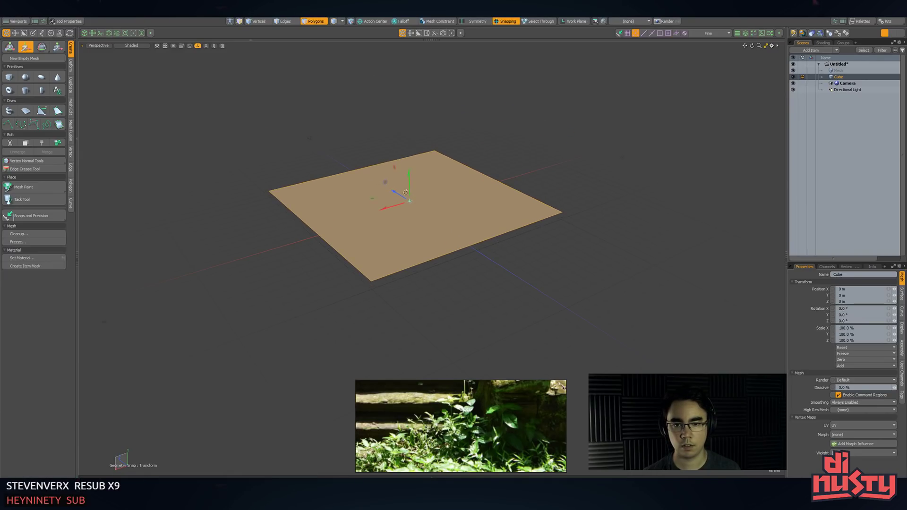
key(F11)
click(402, 213)
mouse_move(411, 188)
mouse_down()
mouse_move(411, 203)
mouse_move(410, 195)
mouse_up()
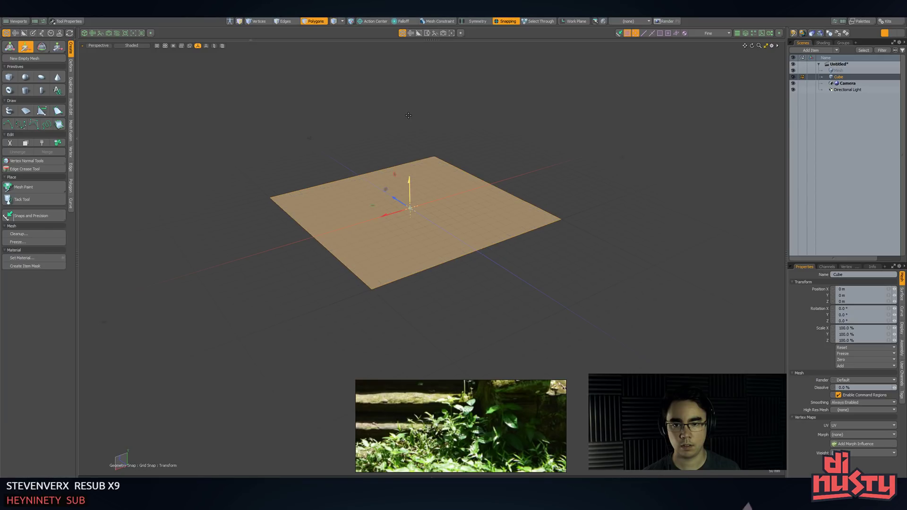
- Drop the transform tool and rename the Cube item to "Bake PLane"
alt+drag(402, 228, 437, 236)
key(q)
click(492, 154)
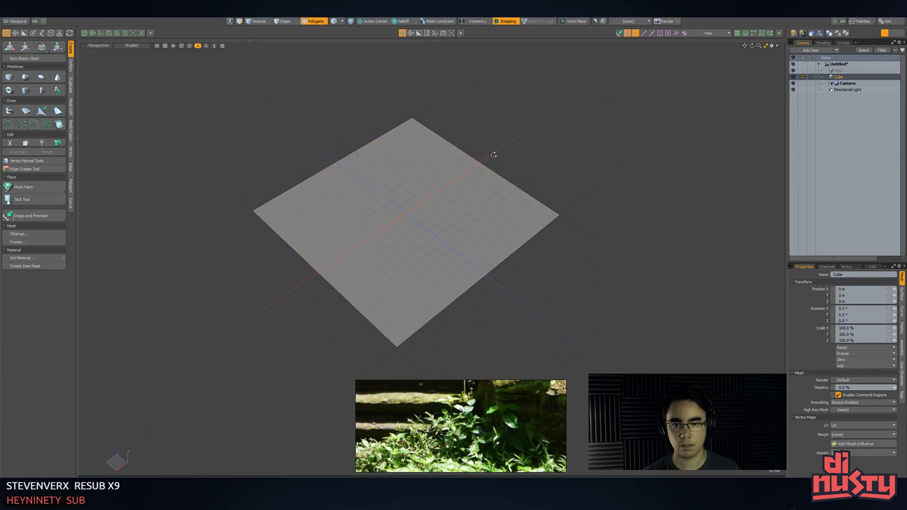
alt+drag(491, 155, 468, 227)
double_click(845, 77)
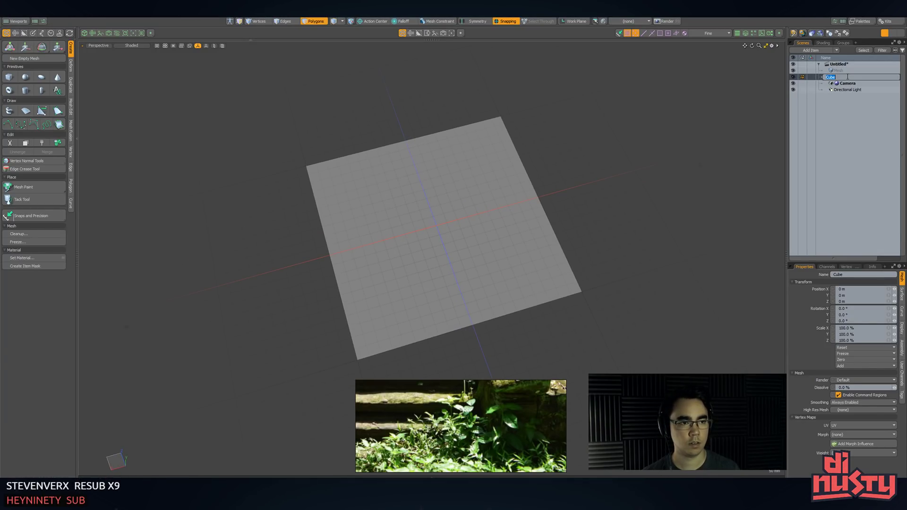
text(Bake PLane)
key(Return)
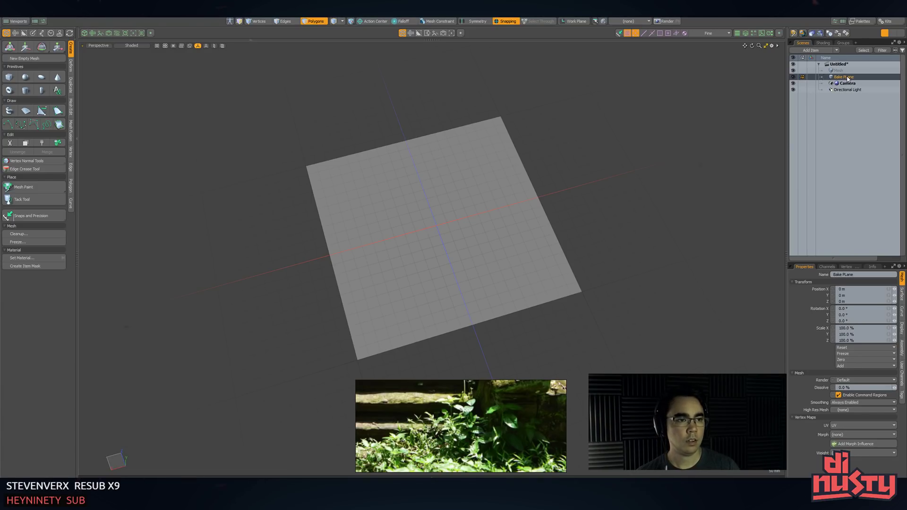
- Show the UV view beside the 3D view, select the plane's polygon and relax its UVs with UV Relax
alt+shift+drag(730, 201, 747, 185)
click(93, 34)
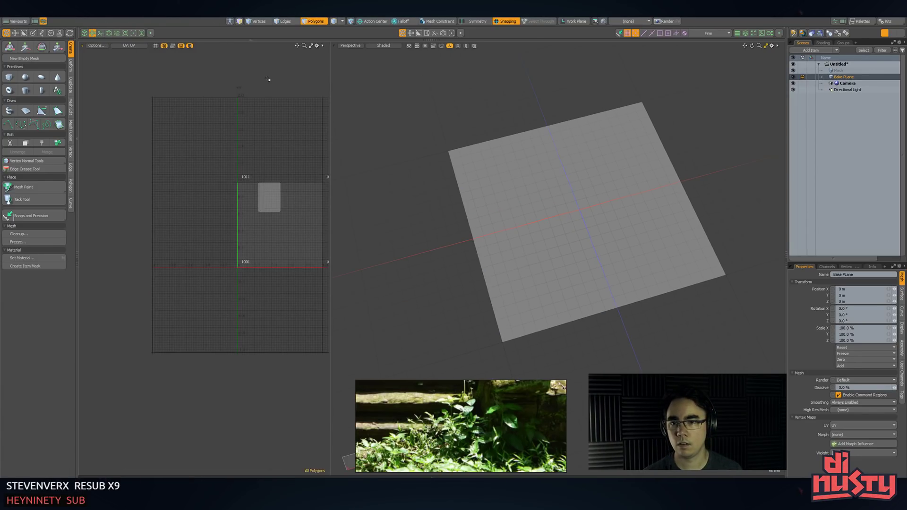
key(bracketleft)
alt+shift+drag(302, 203, 251, 206)
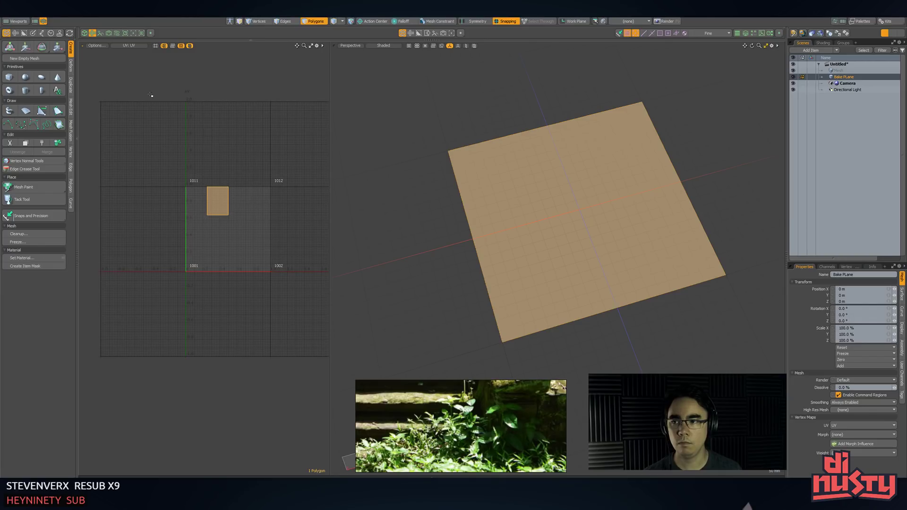
click(15, 34)
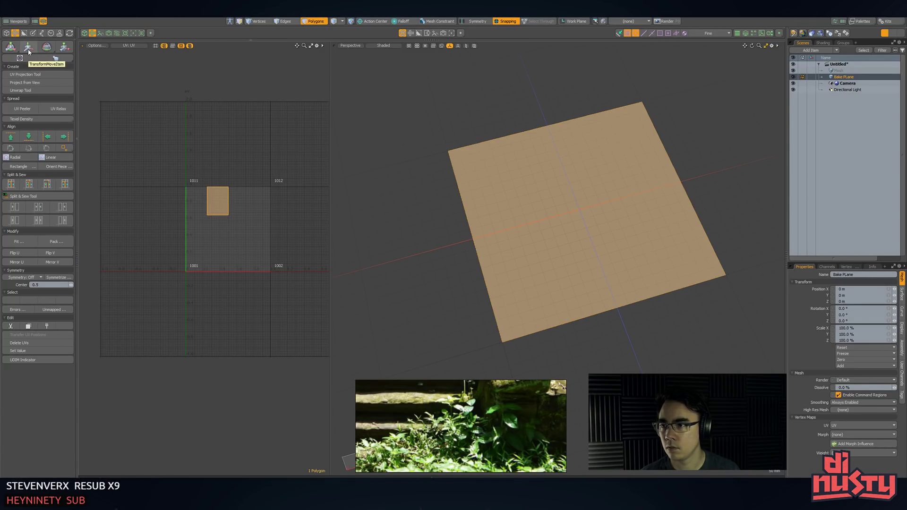
click(58, 109)
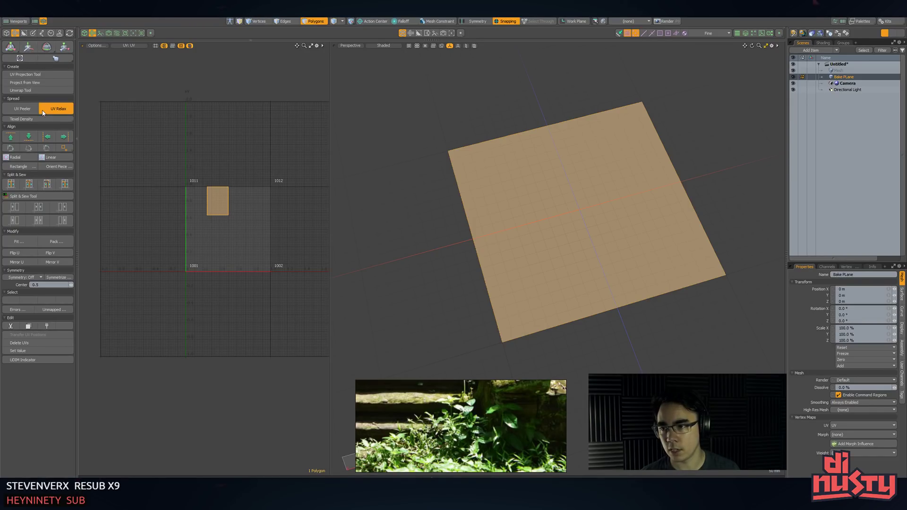
click(234, 149)
key(space)
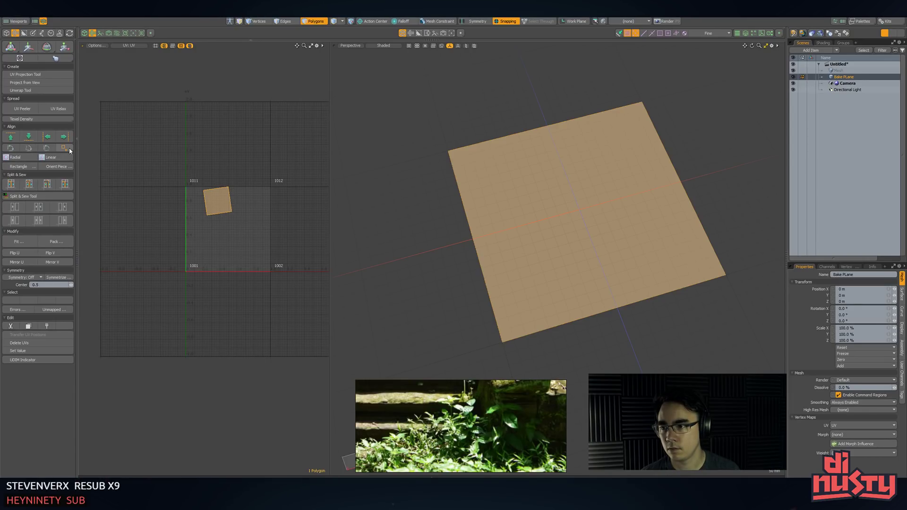
- Straighten the plane's UV island with Orient Pieces and pack it using the default 1.0 % gap
click(52, 168)
click(508, 237)
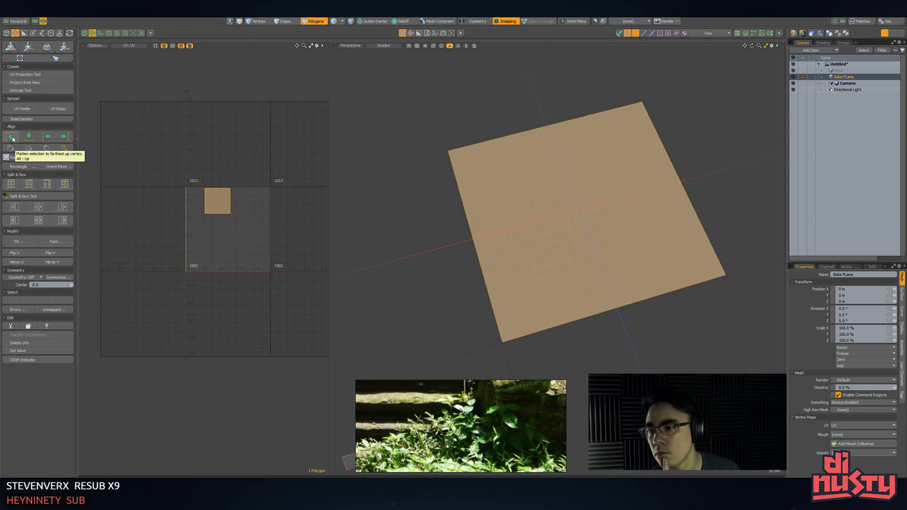
key(2)
key(3)
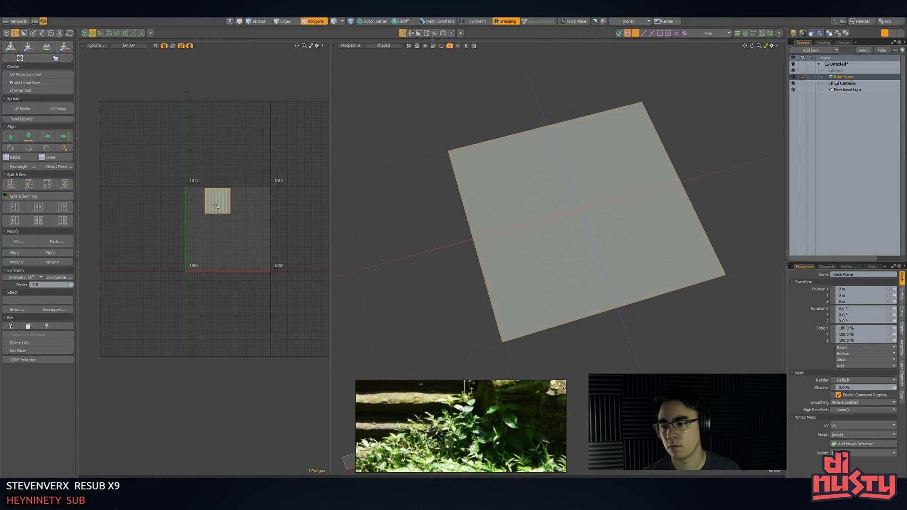
click(216, 206)
click(57, 242)
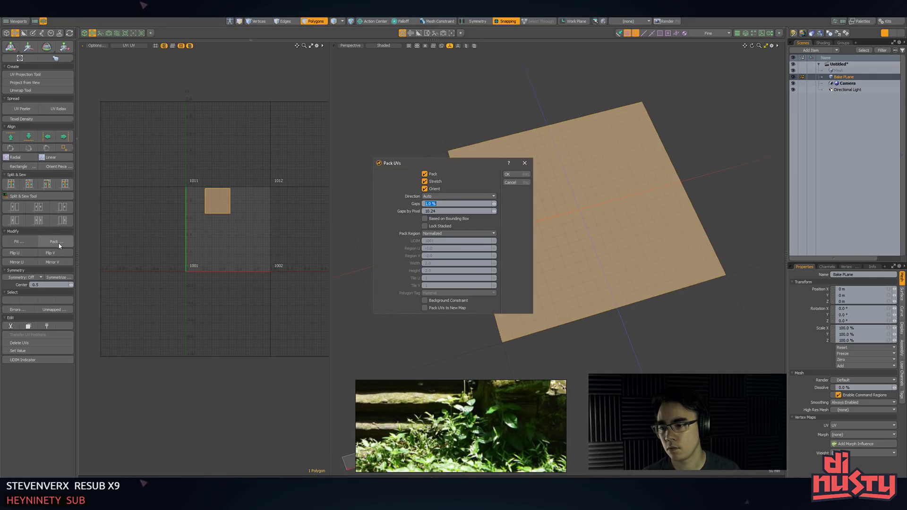
click(518, 176)
key(1)
- Repack the plane's UVs with Gaps set to 0
ctrl+alt+drag(198, 199, 226, 214)
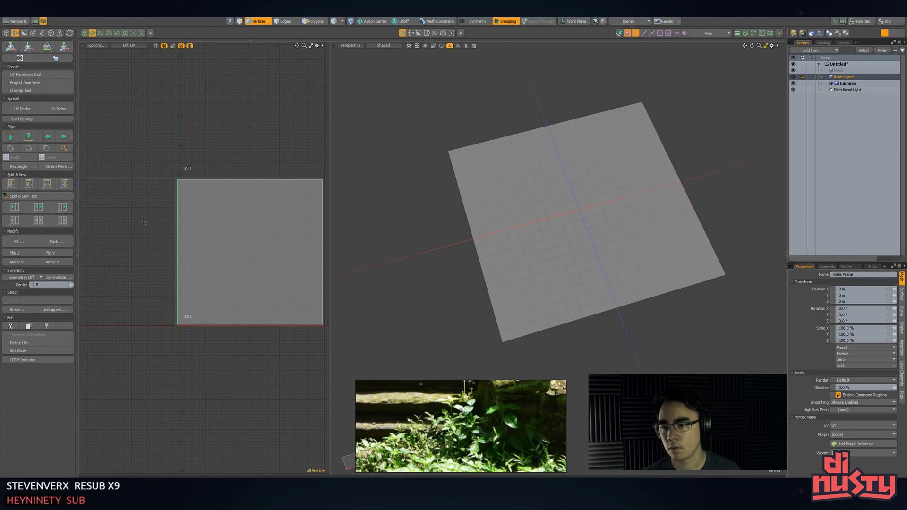
key(3)
click(57, 241)
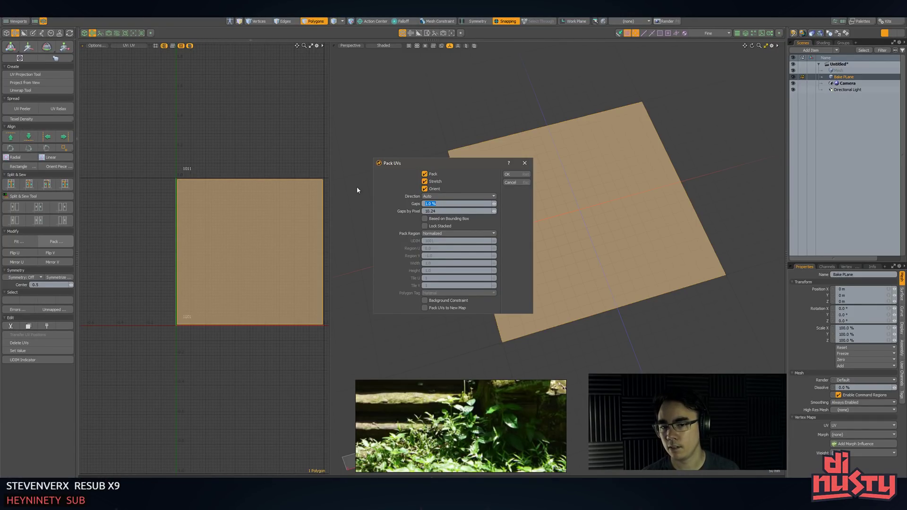
text(1)
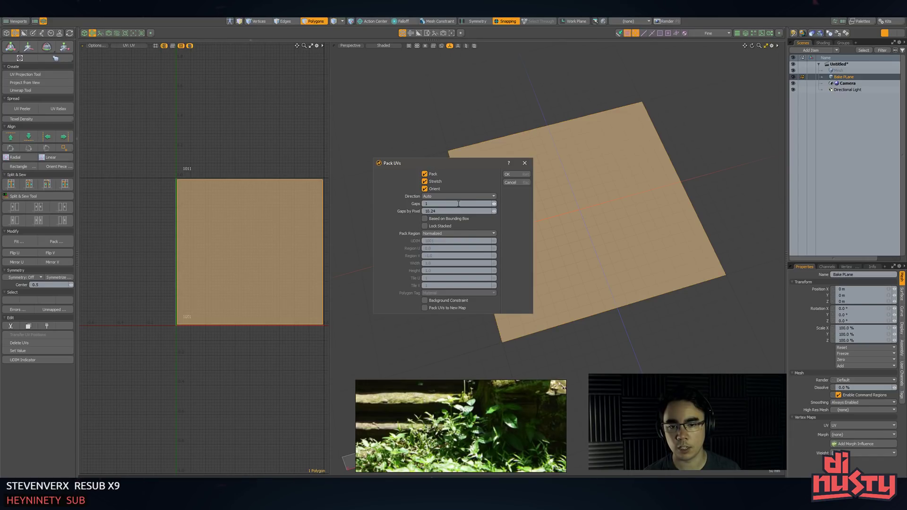
key(BackSpace)
text(0)
click(512, 175)
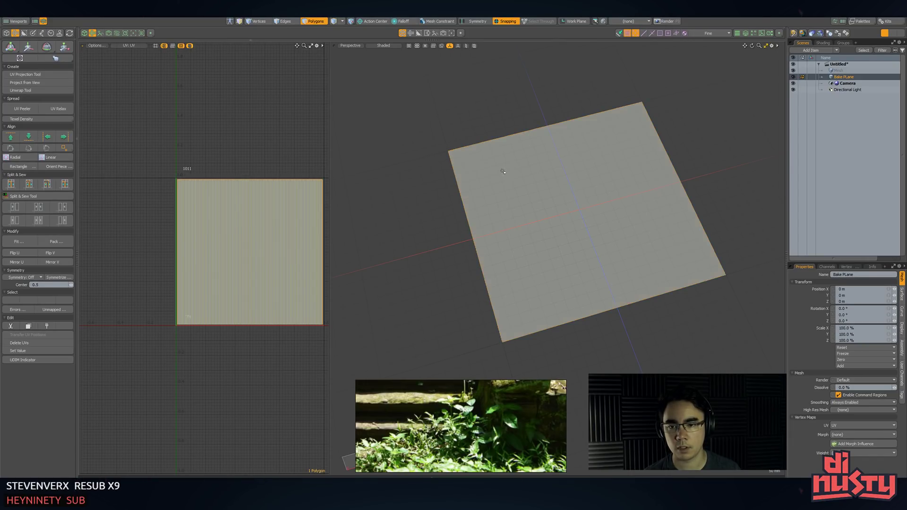
- Snap the two left vertices of the UV island onto the left corners of UV tile 1001
key(space)
key(5)
scroll(274, 185, up, 1)
alt+drag(187, 196, 249, 209)
scroll(249, 209, up, 4)
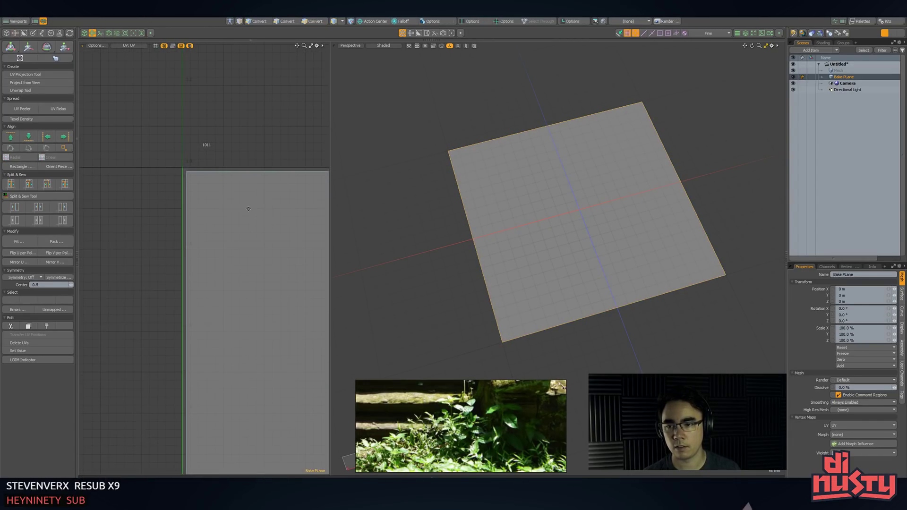
key(1)
click(186, 173)
key(w)
drag(187, 171, 177, 93)
scroll(182, 168, down, 3)
key(q)
click(180, 344)
key(w)
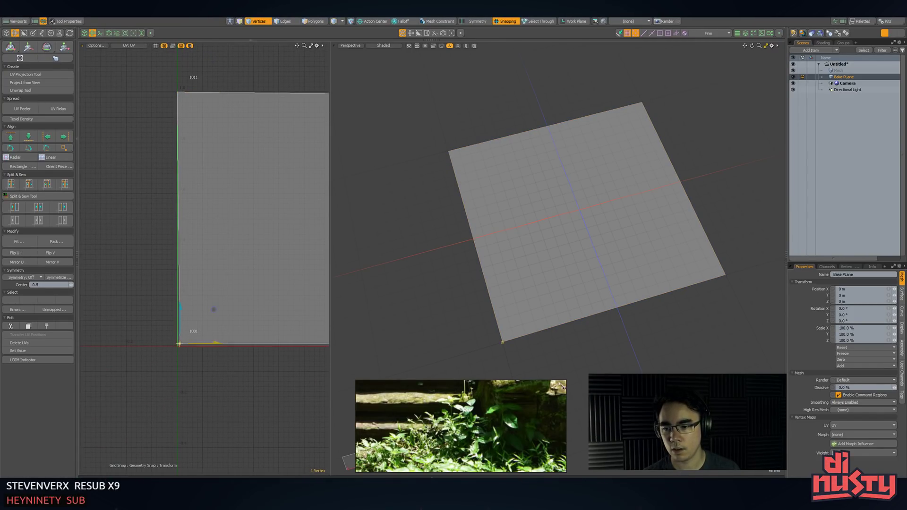
drag(180, 344, 177, 346)
key(q)
- Align the right-hand vertices of the UV island with the right corners of the UV tile
alt+drag(309, 332, 245, 313)
click(248, 310)
click(241, 311)
key(w)
key(q)
click(250, 303)
click(241, 64)
key(w)
drag(240, 64, 244, 61)
key(q)
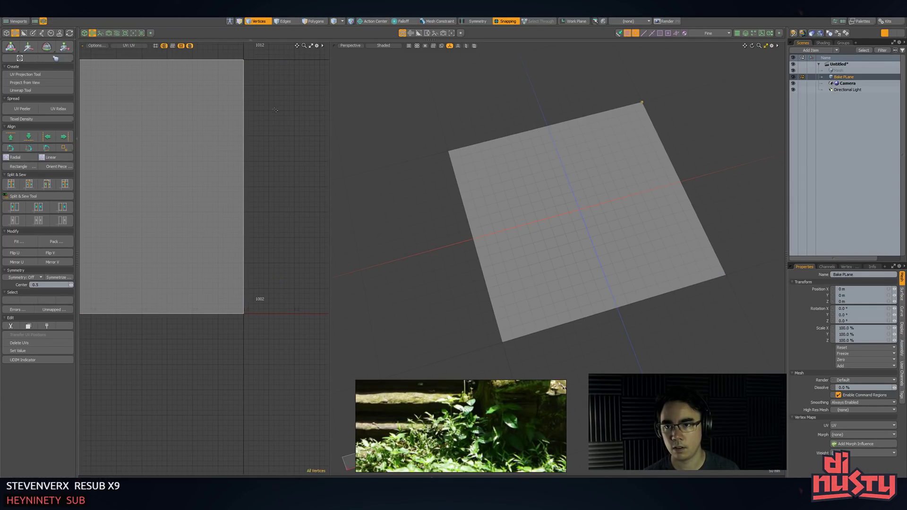
click(258, 85)
- Hide the UV view to leave a single 3D view and return to polygon selection with nothing selected
scroll(264, 142, down, 3)
alt+drag(265, 142, 269, 153)
alt+shift+drag(472, 189, 470, 201)
click(43, 22)
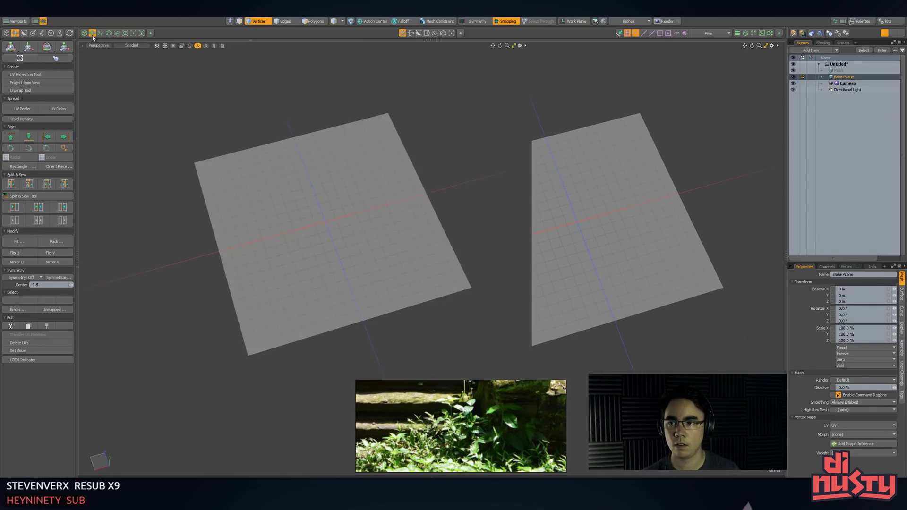
alt+drag(396, 173, 534, 168)
key(3)
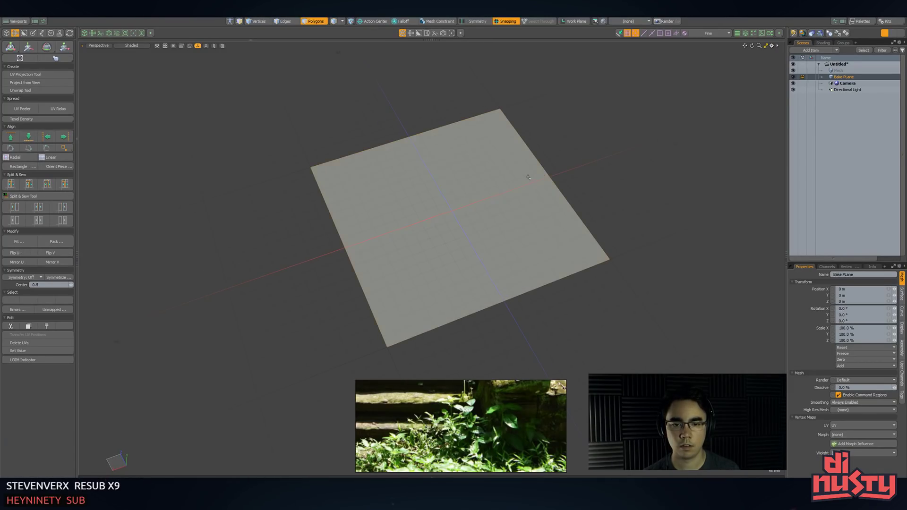
alt+drag(617, 162, 603, 180)
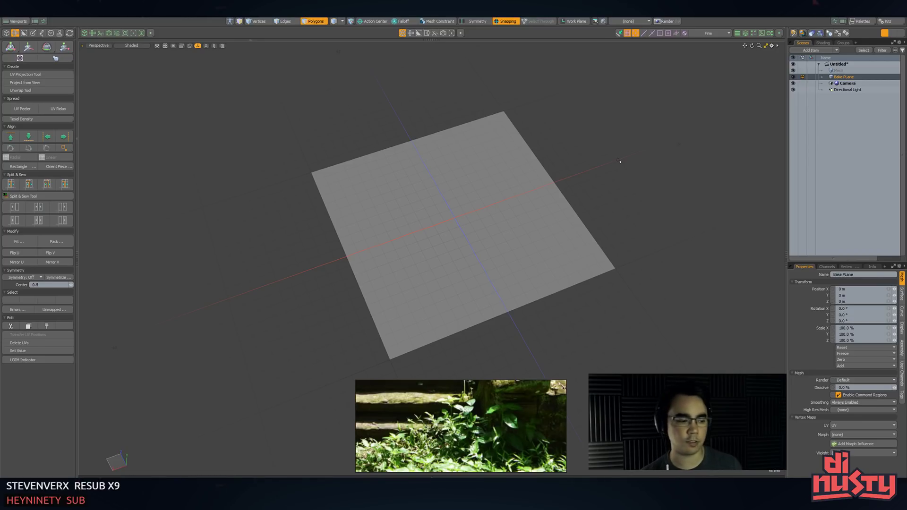
alt+shift+drag(581, 195, 567, 183)
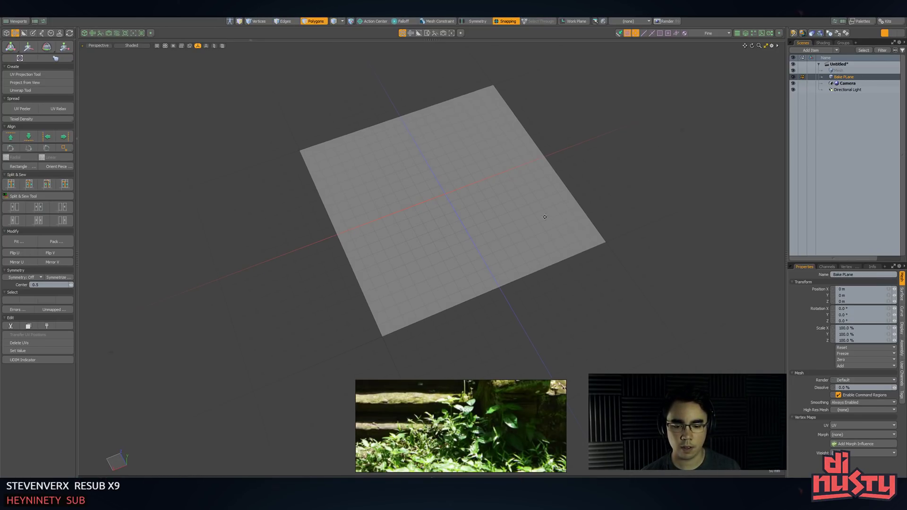
alt+drag(545, 215, 530, 221)
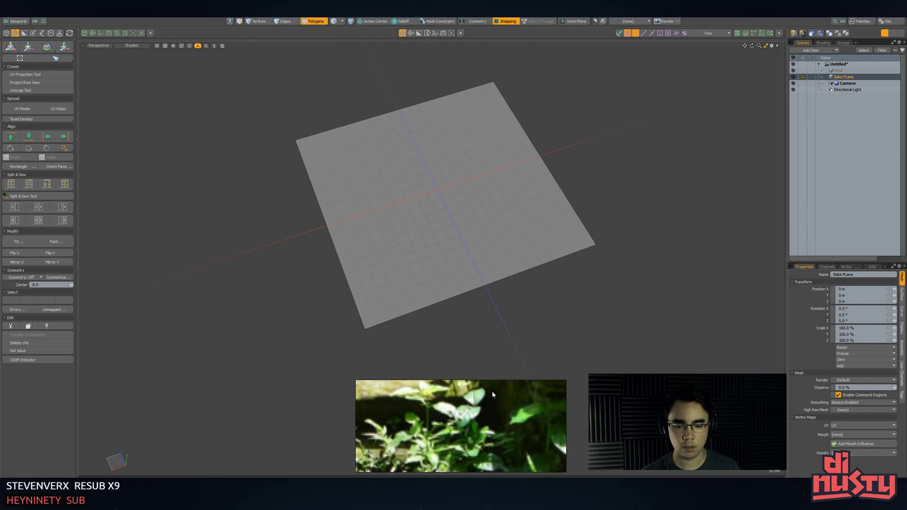
- Switch to the top view and rename the empty Mesh item to "Leaf"
key(KP_1)
alt+shift+drag(631, 202, 604, 155)
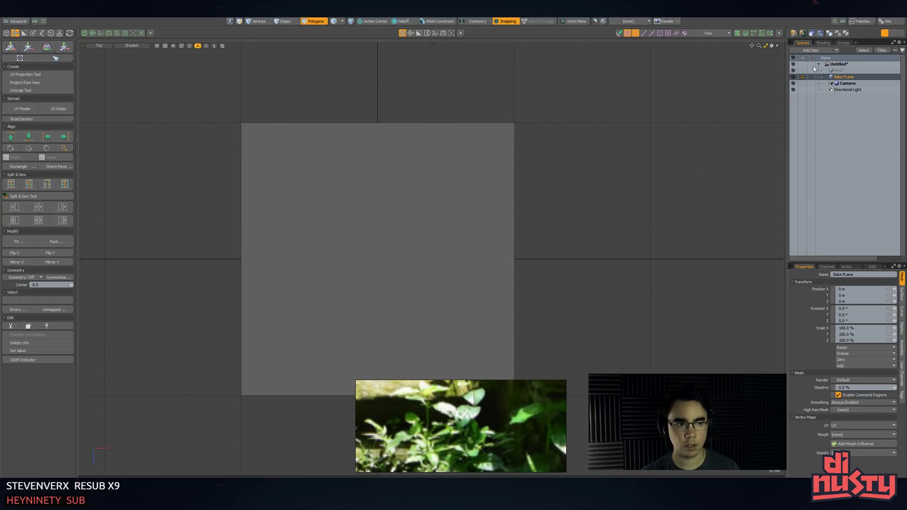
click(842, 71)
double_click(843, 71)
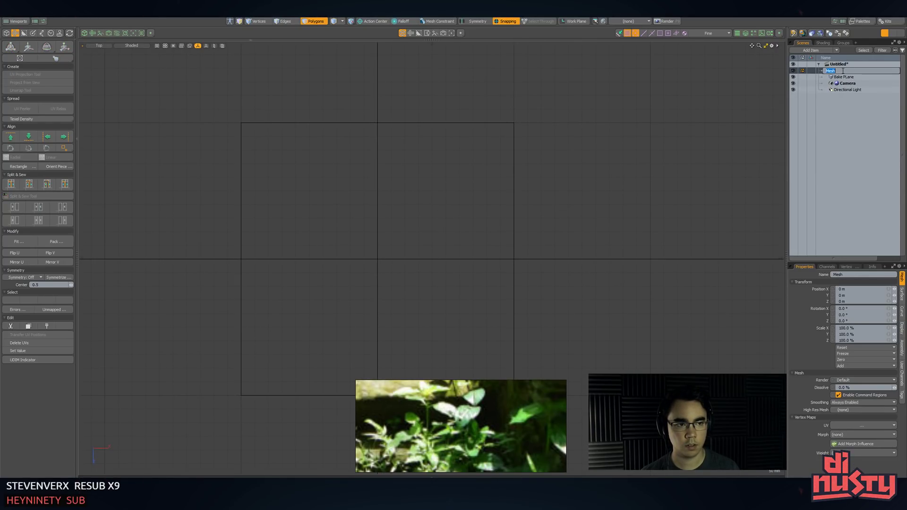
text(L)
key(Return)
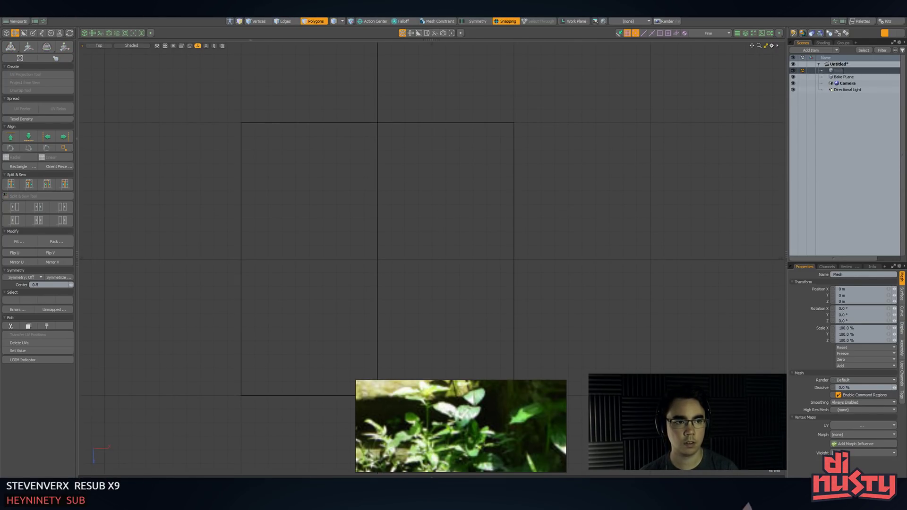
ctrl+alt+drag(593, 225, 534, 223)
alt+drag(607, 248, 582, 227)
key(o)
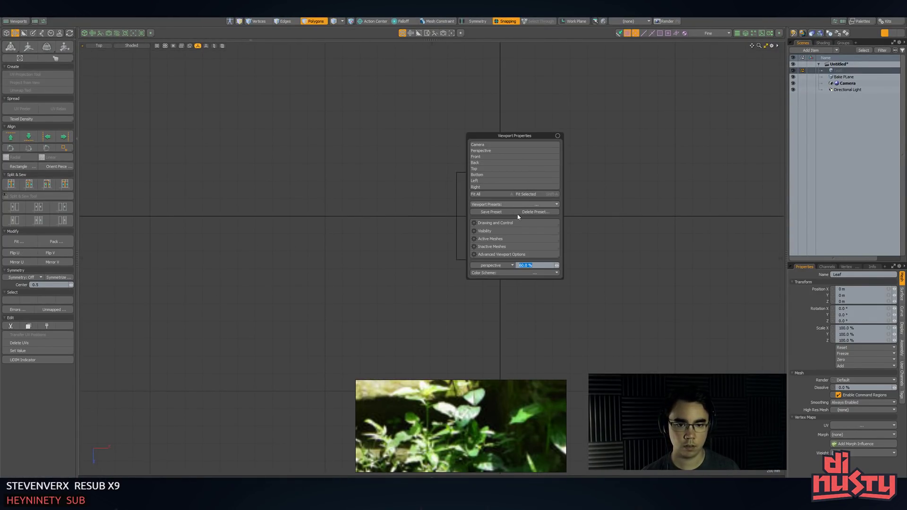
click(501, 247)
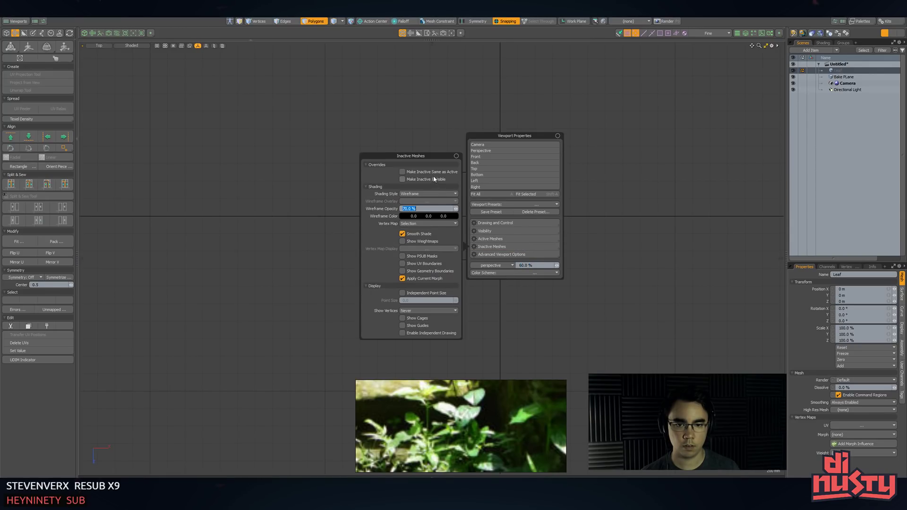
alt+drag(496, 217, 463, 201)
- Toggle background shading in the top view so the inactive bake plane displays as a solid surface
key(a)
key(g)
key(ctrl+3)
click(540, 255)
key(ctrl+3)
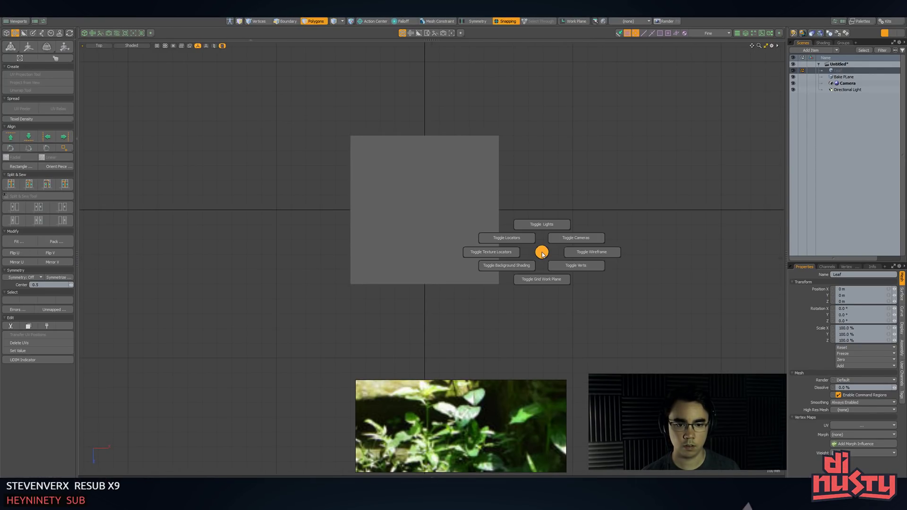
click(561, 267)
key(ctrl+3)
click(583, 278)
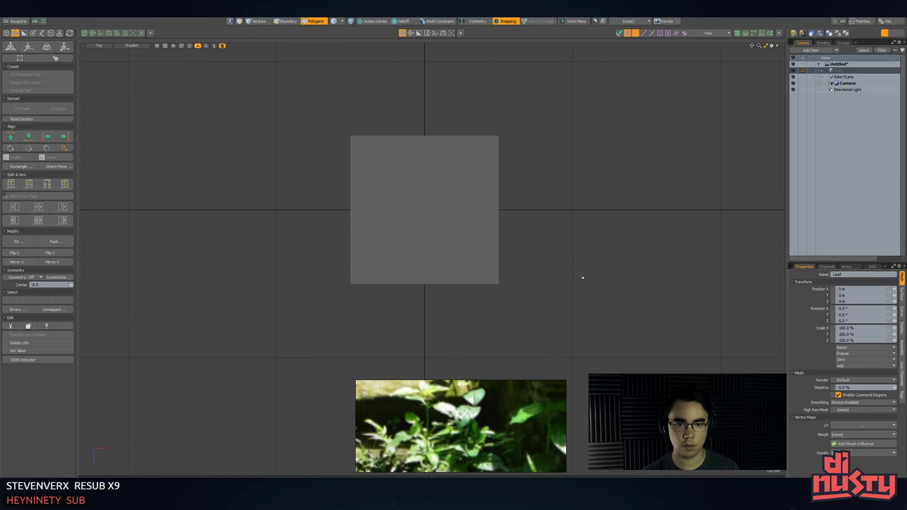
- Make the Leaf item active again and switch from the UV toolset to the modeling tools
scroll(499, 239, up, 3)
alt+drag(506, 249, 504, 259)
click(441, 201)
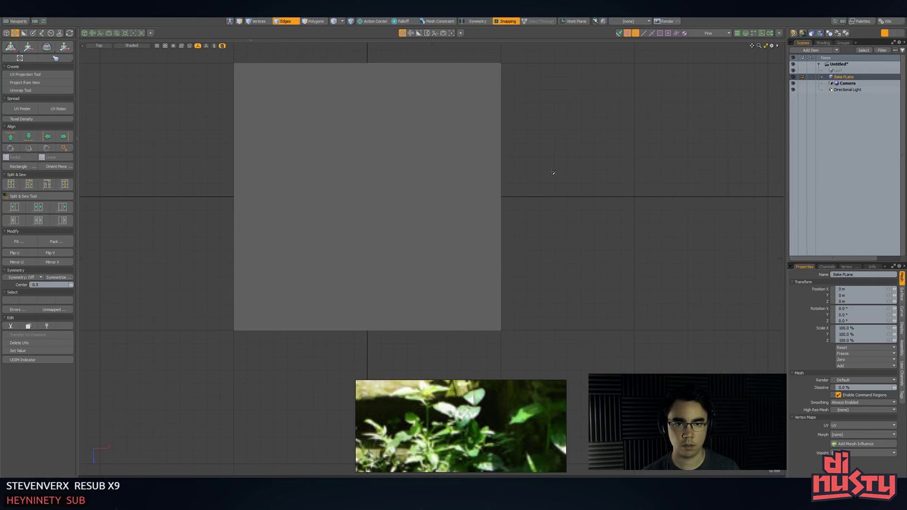
key(1)
click(838, 70)
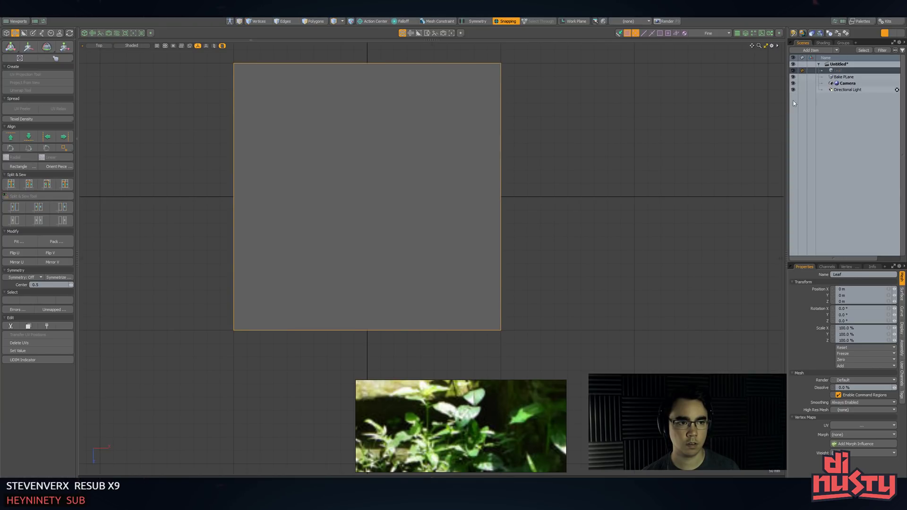
alt+drag(609, 134, 582, 157)
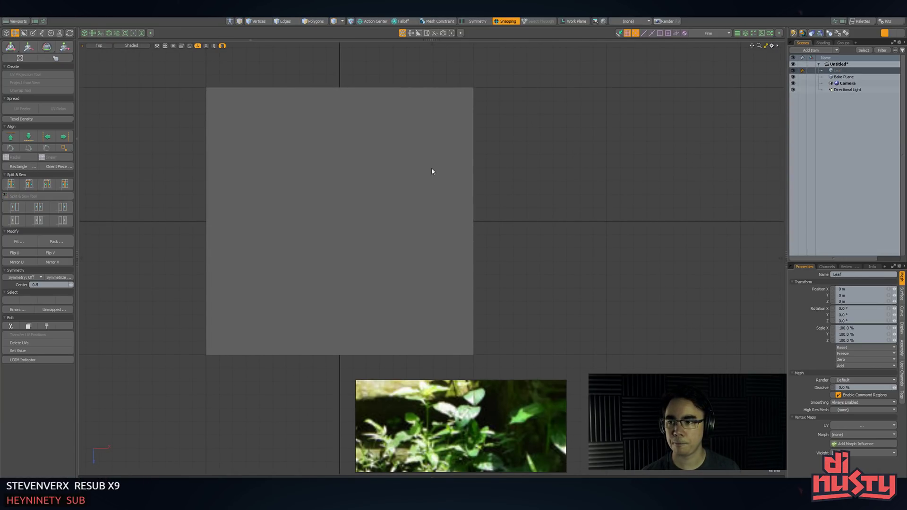
alt+shift+drag(431, 170, 305, 160)
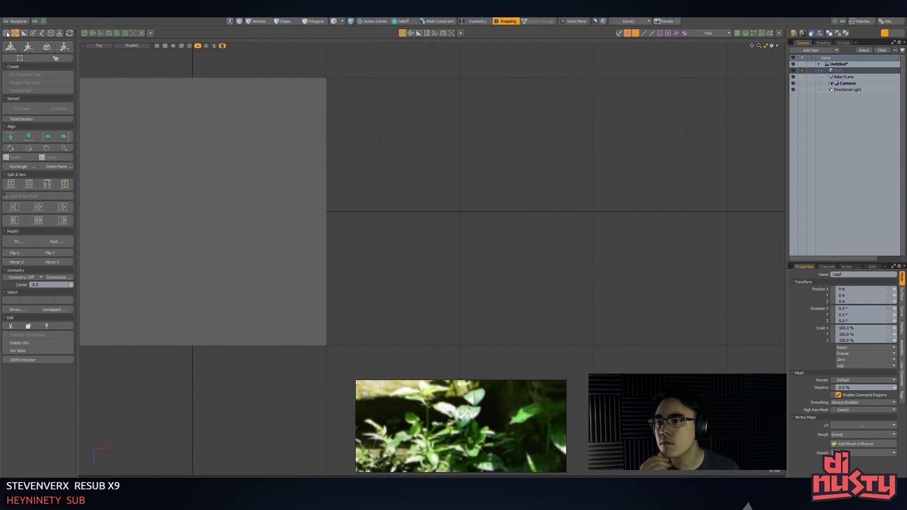
click(6, 32)
mouse_move(82, 105)
alt+shift+mouse_down()
mouse_move(156, 103)
mouse_move(152, 94)
alt+shift+mouse_up()
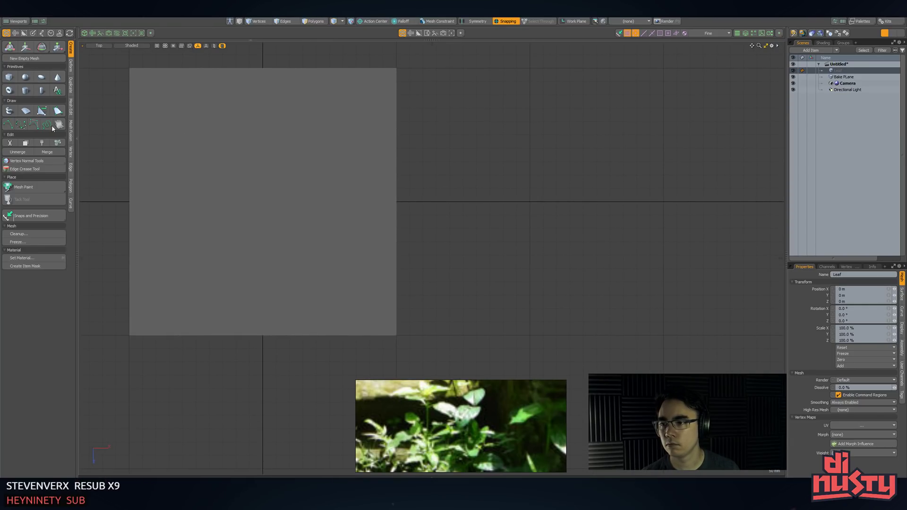
click(10, 111)
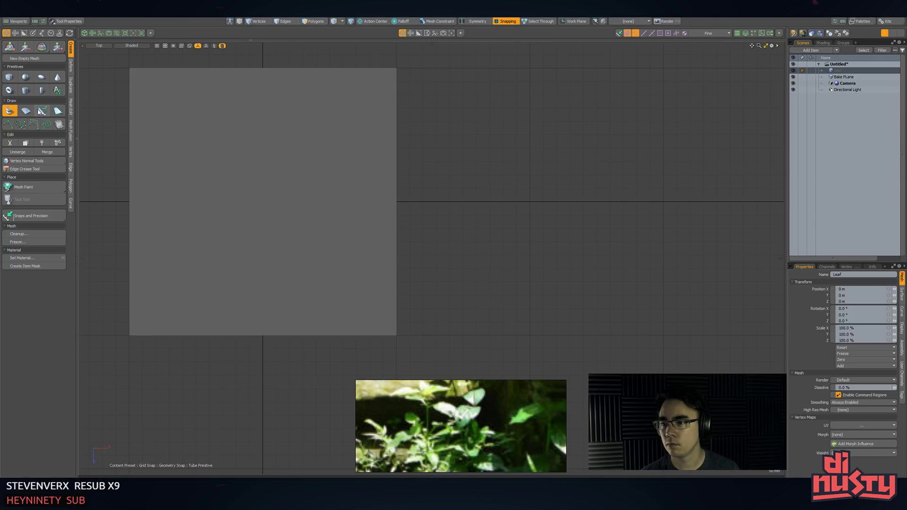
click(41, 112)
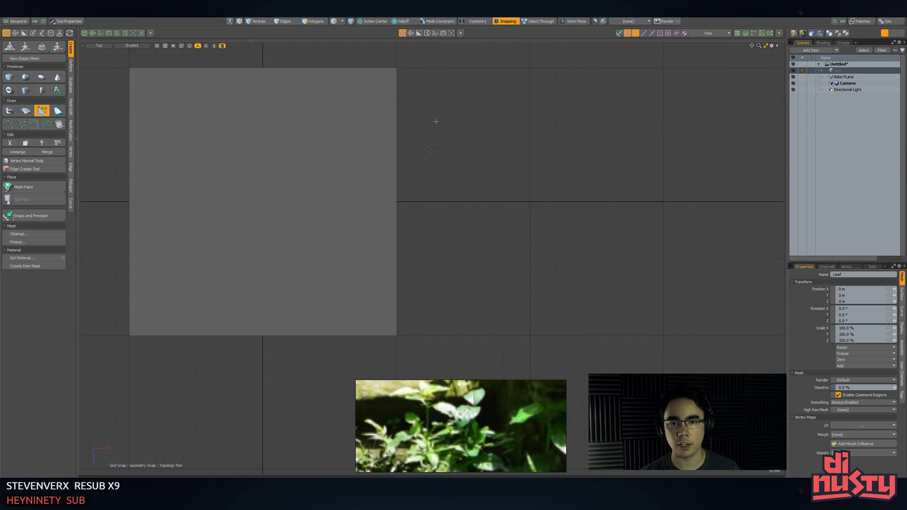
key(x)
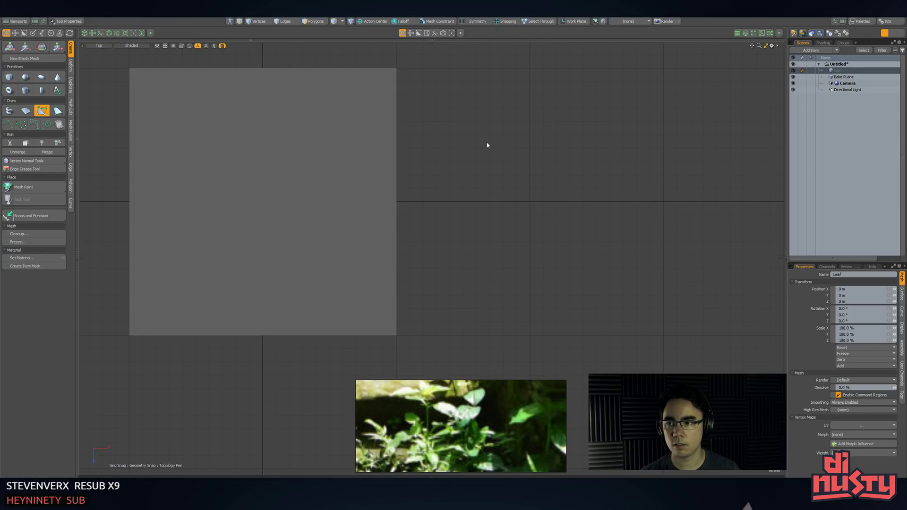
key(space)
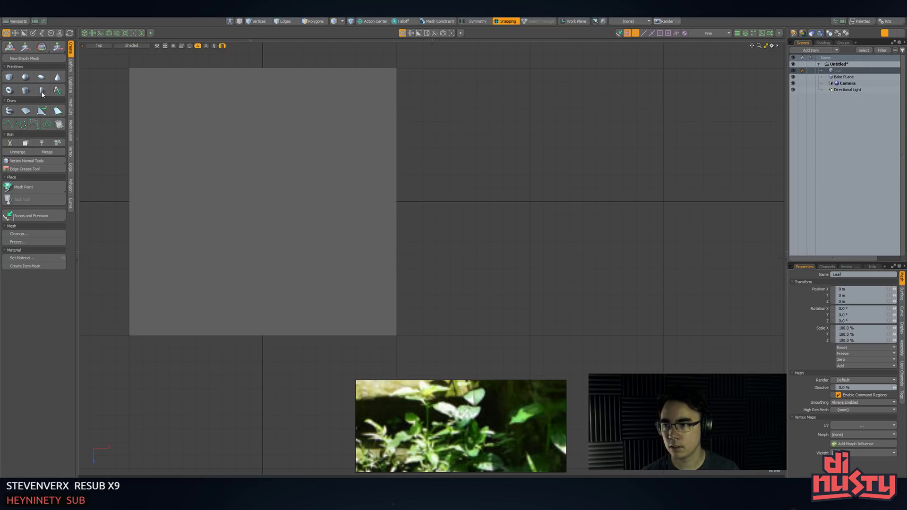
click(29, 80)
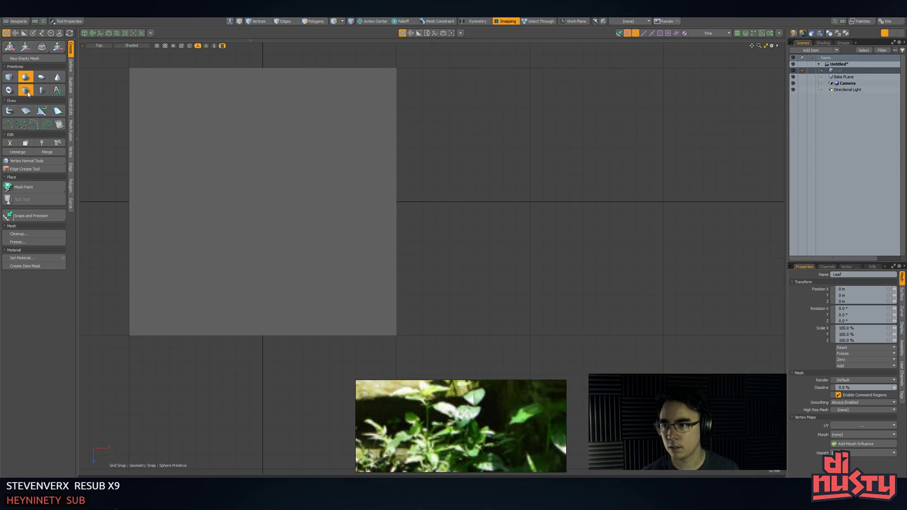
click(10, 109)
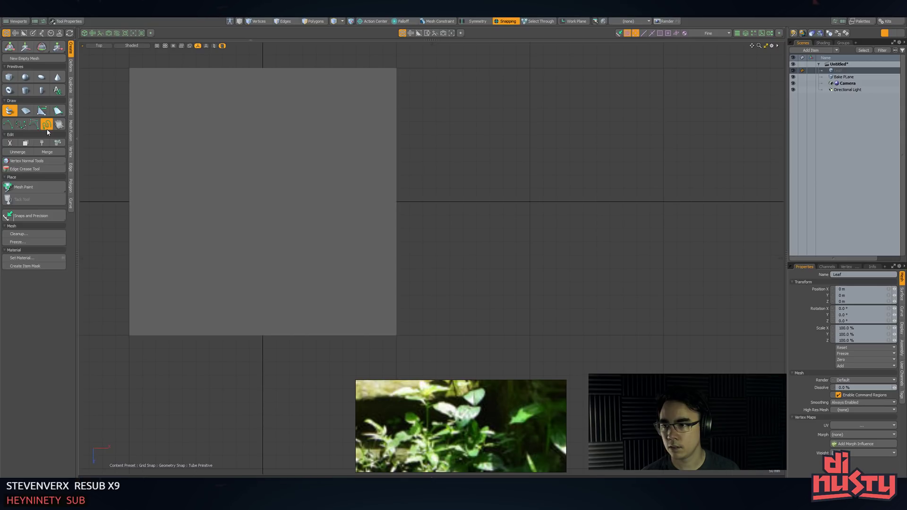
click(46, 124)
click(46, 125)
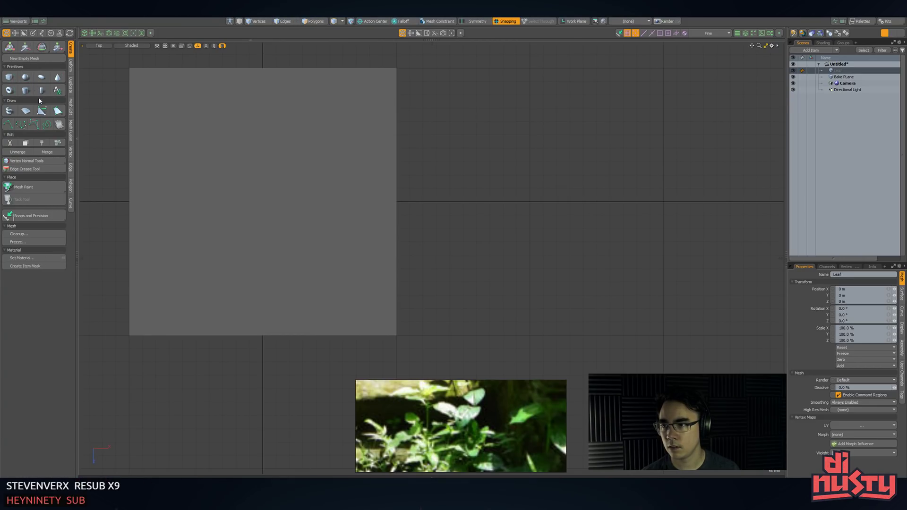
click(9, 78)
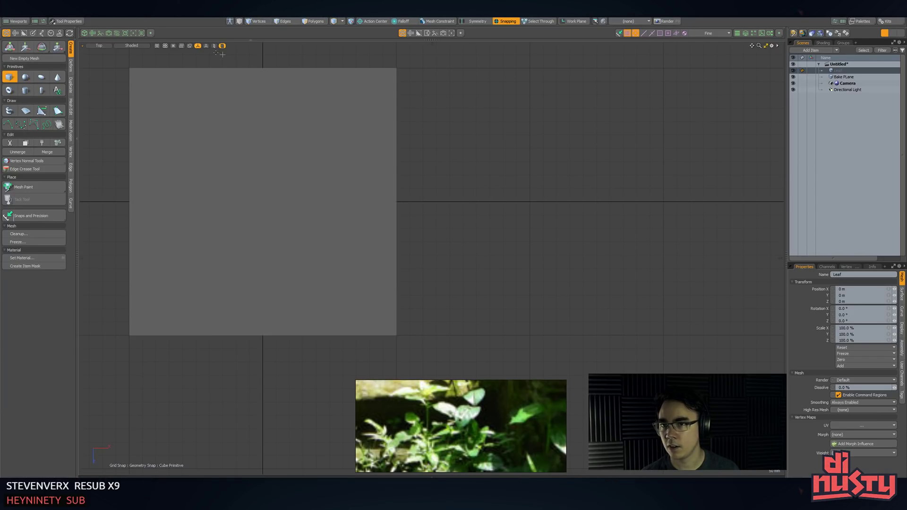
- Activate the Pen tool, turn snapping off and draw a four-point half-leaf polygon to the right of the bake plane
key(ctrl+Page_Down)
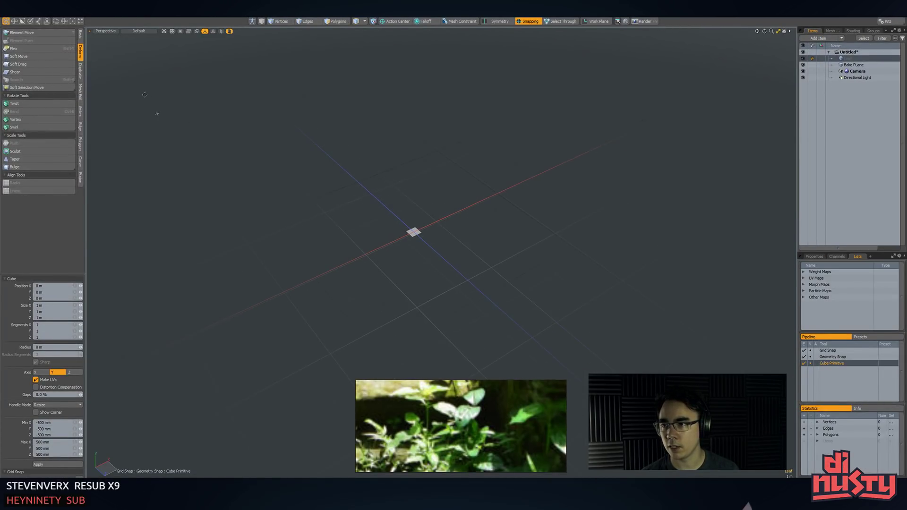
click(81, 37)
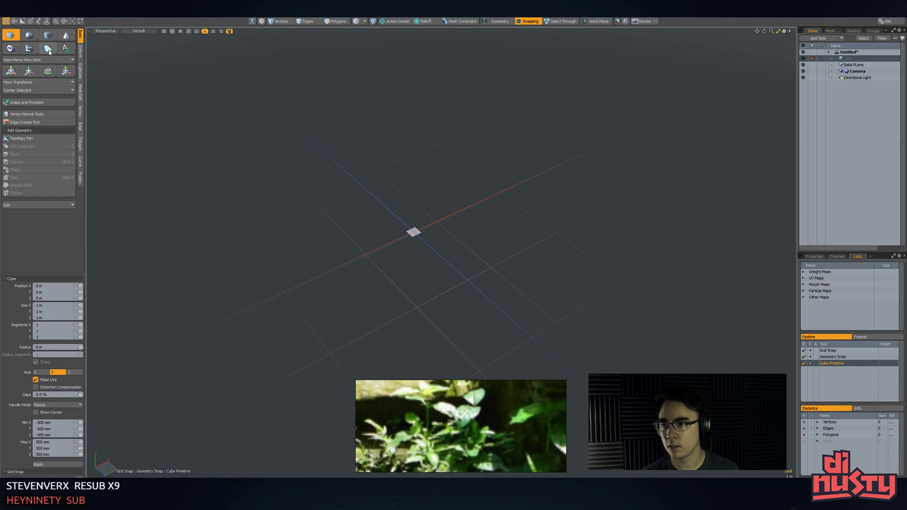
click(47, 49)
click(47, 49)
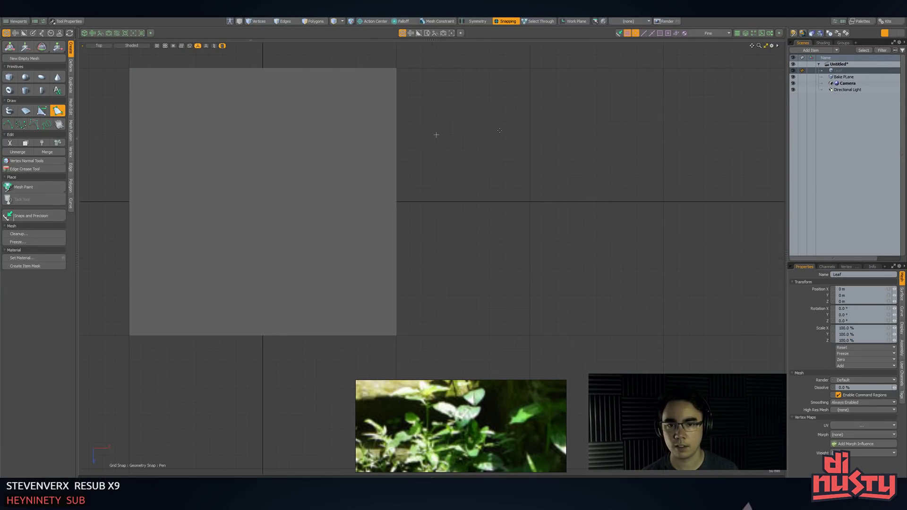
key(x)
alt+shift+drag(517, 163, 483, 141)
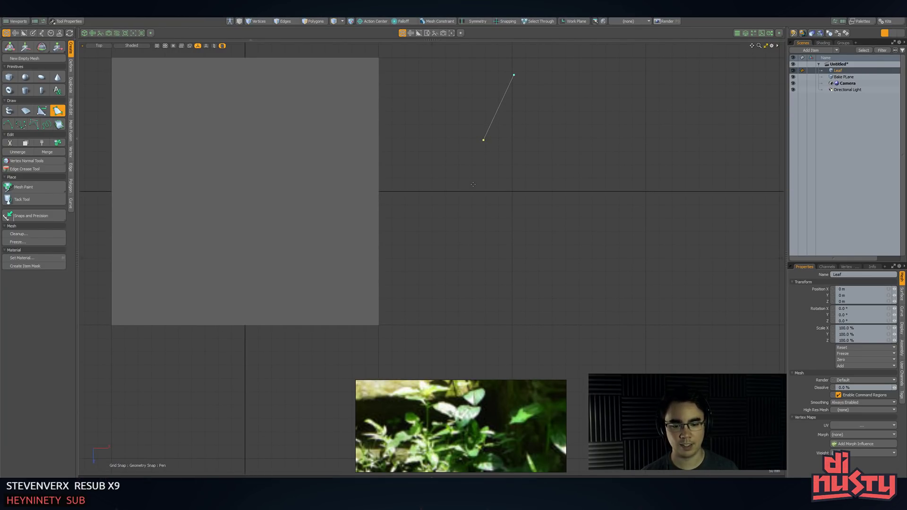
click(484, 249)
drag(534, 291, 514, 289)
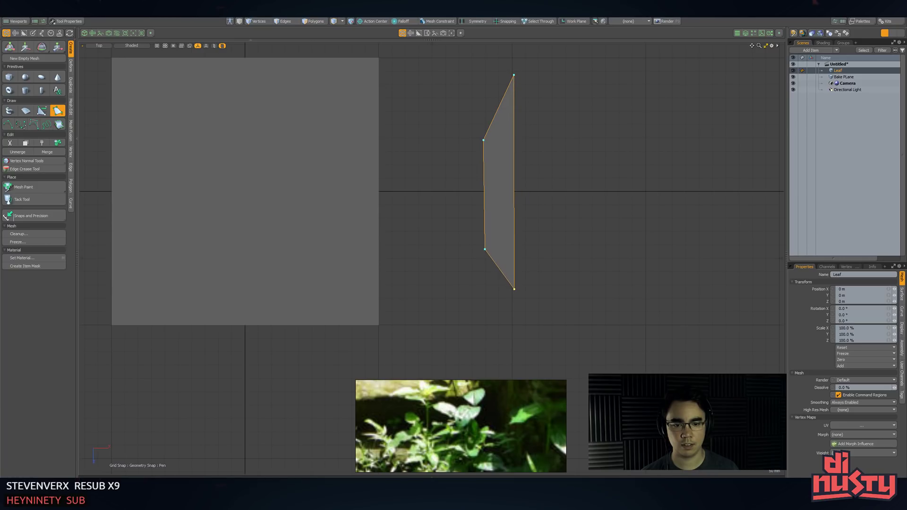
click(557, 253)
key(ctrl+z)
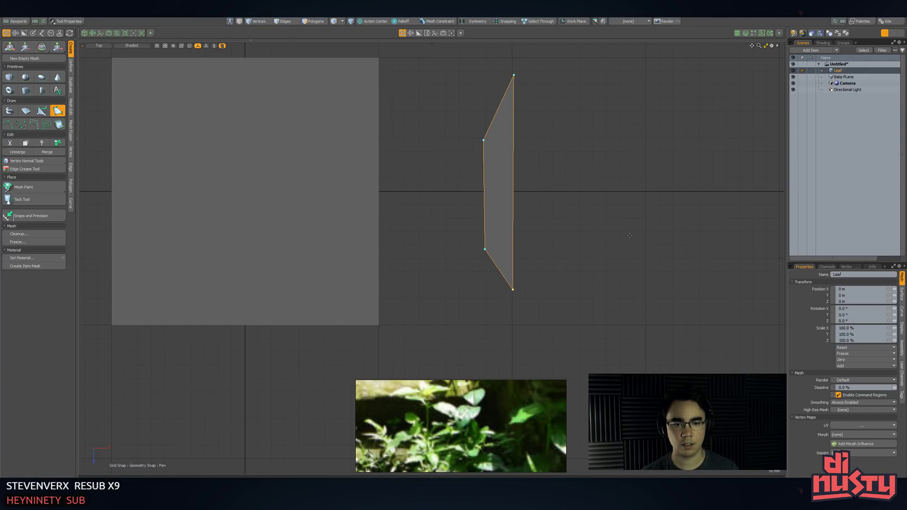
- Select the long inner edge of the half-leaf polygon and try to straighten it along X with the Transform tool
key(q)
click(597, 240)
key(2)
click(513, 192)
key(y)
drag(538, 184, 407, 183)
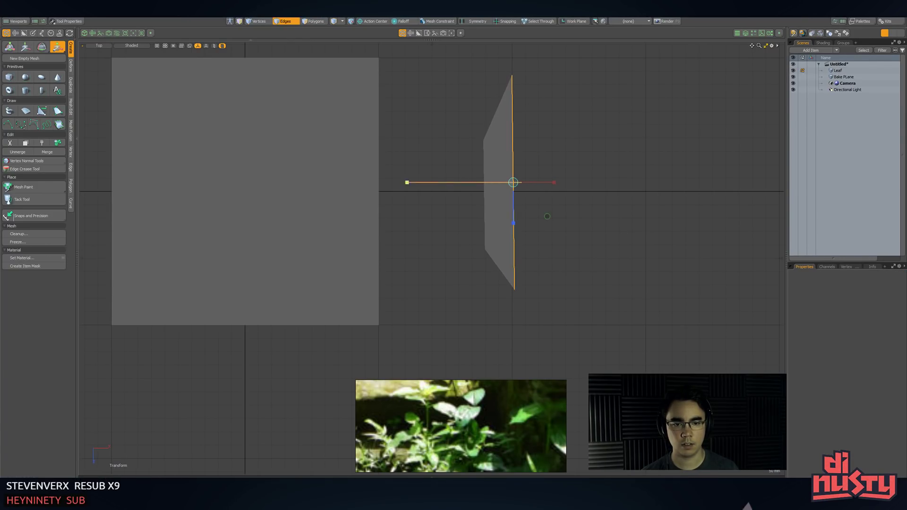
key(q)
key(ctrl+z)
key(r)
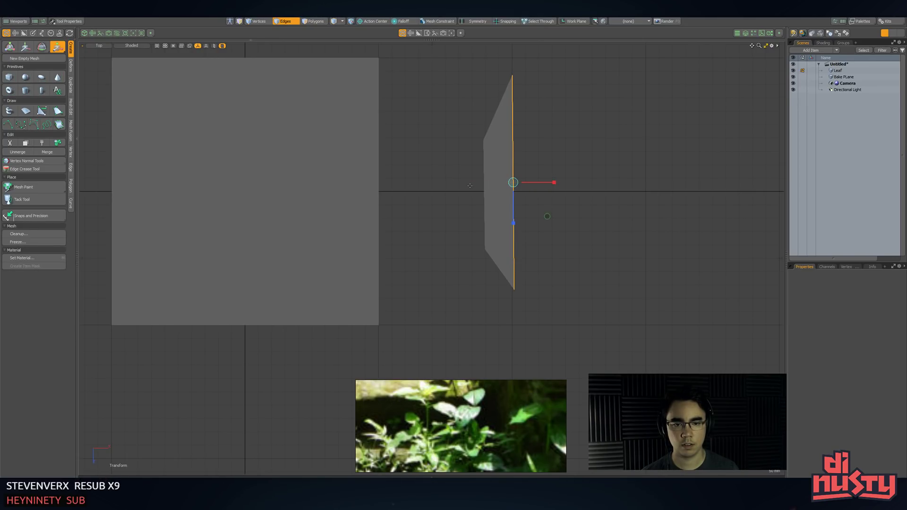
- Scale the selected long edge flat along X so that it runs perfectly vertical in the top view
key(k)
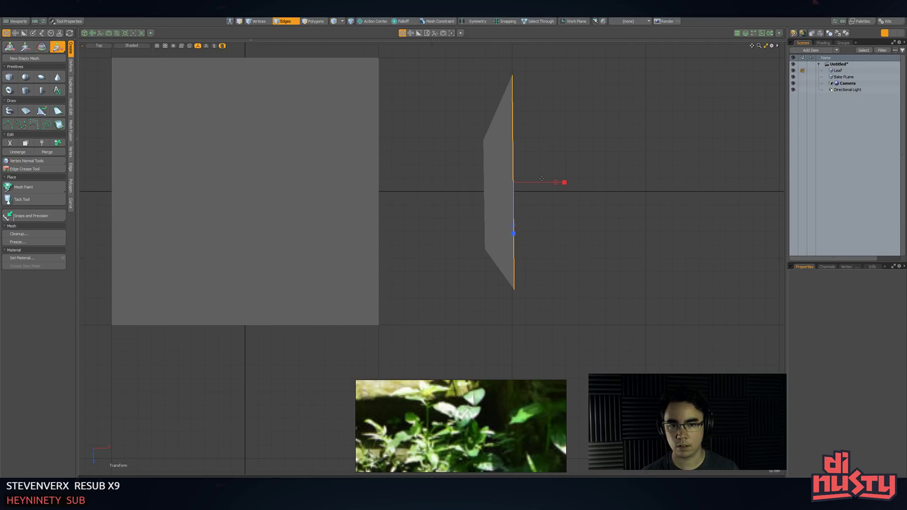
drag(547, 183, 520, 182)
key(ctrl+z)
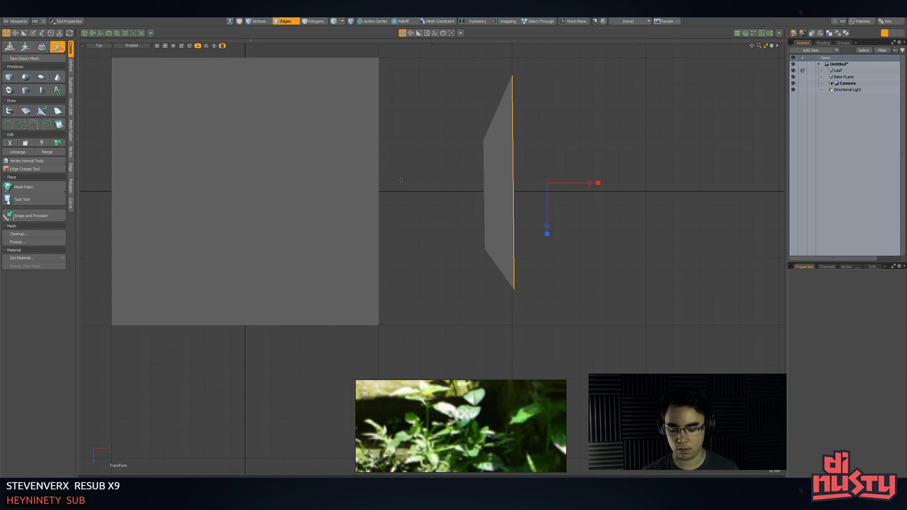
key(k)
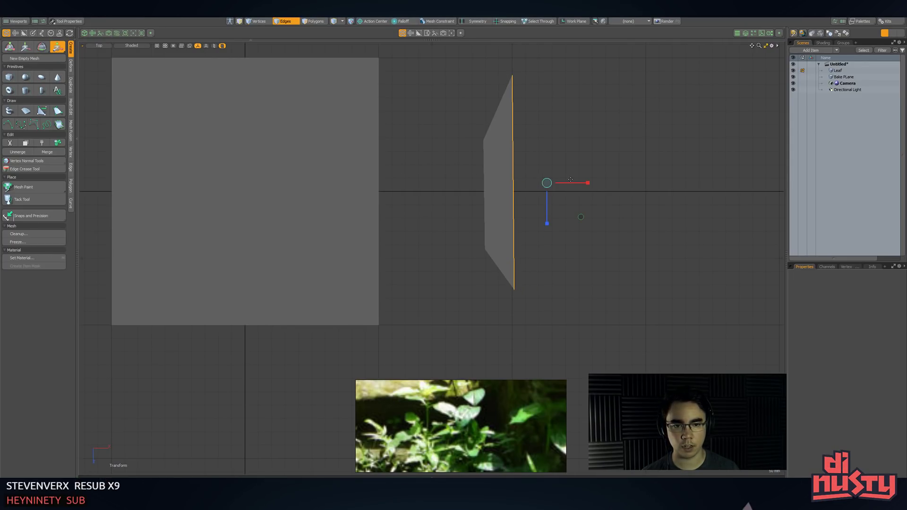
drag(540, 185, 513, 185)
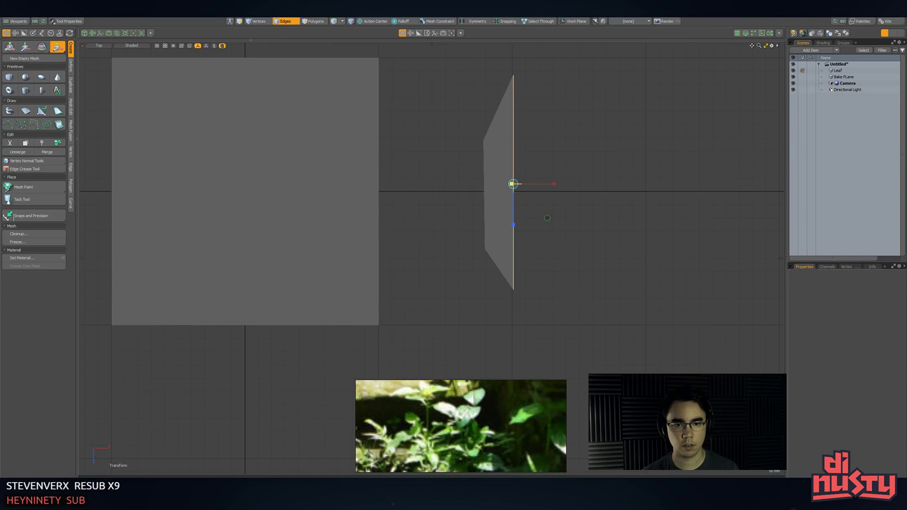
key(space)
- Turn snapping on, start the Mirror tool on the half-leaf and set its mirror axis to X
key(3)
key(2)
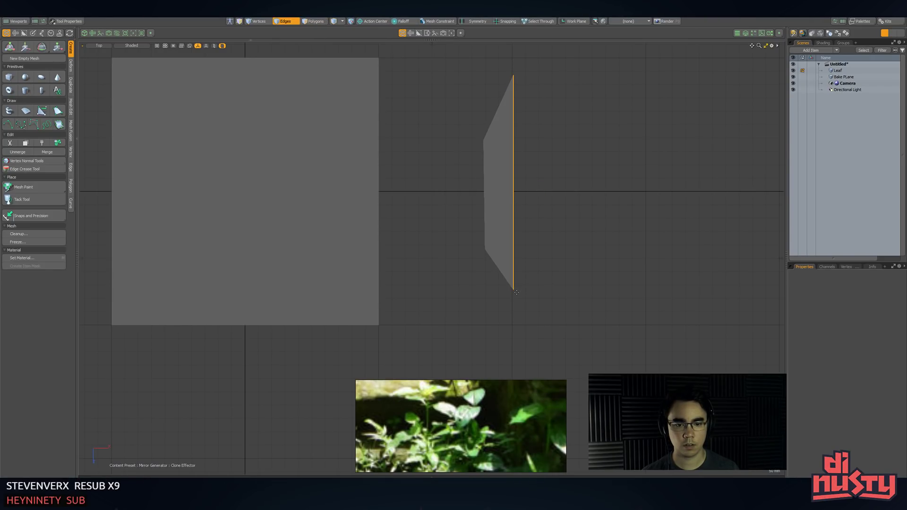
key(x)
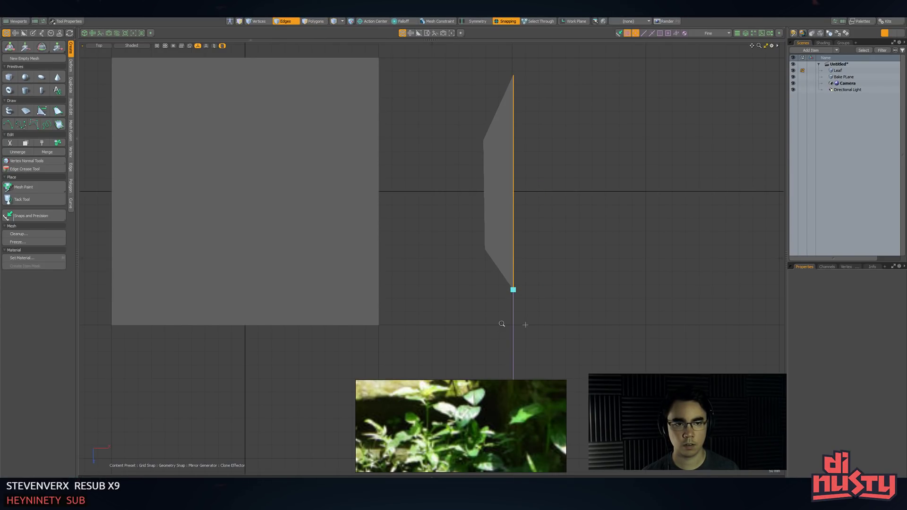
scroll(525, 325, down, 3)
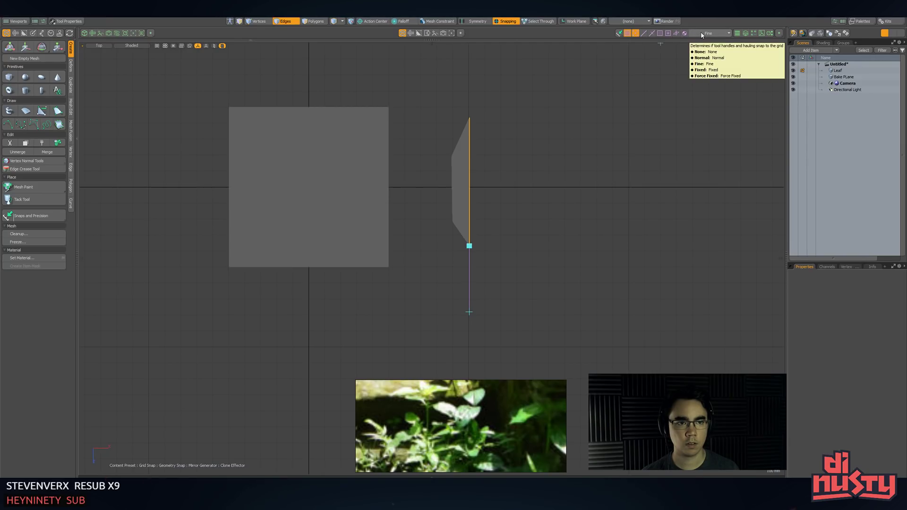
alt+shift+drag(564, 155, 572, 170)
key(k)
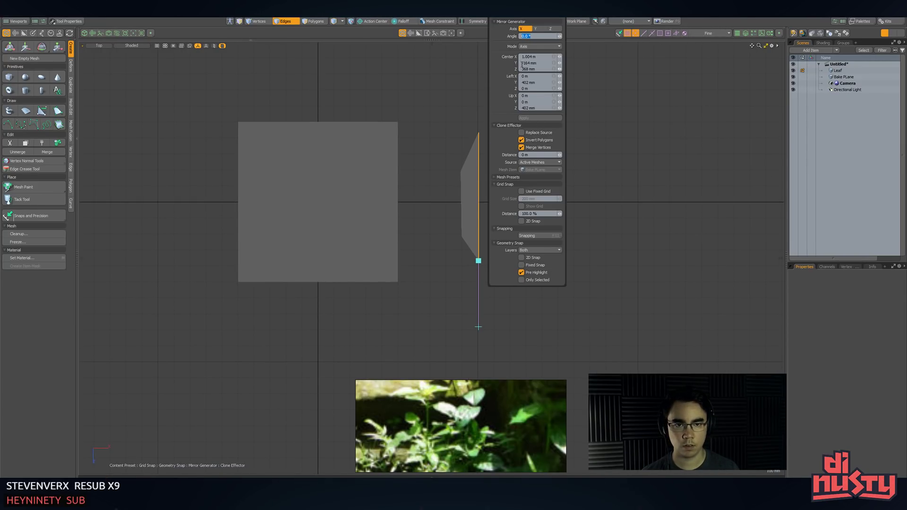
click(536, 29)
click(542, 22)
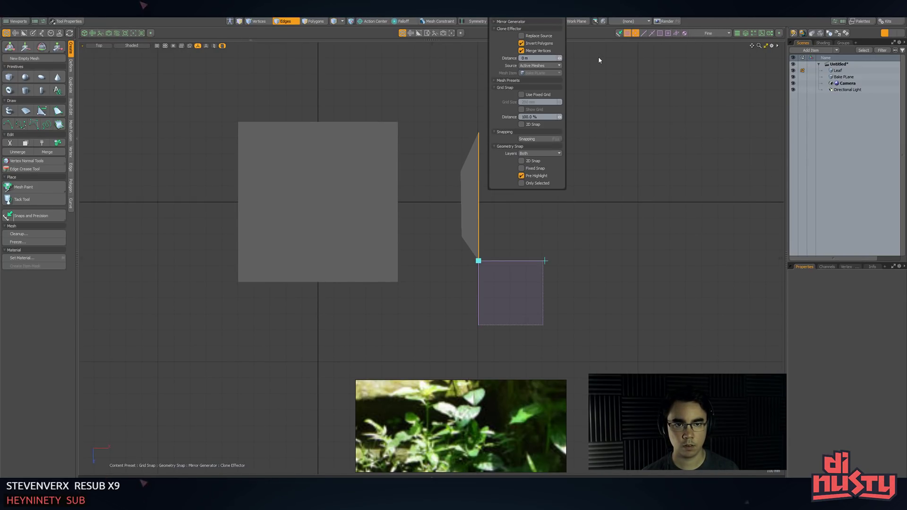
click(536, 22)
drag(542, 51, 653, 119)
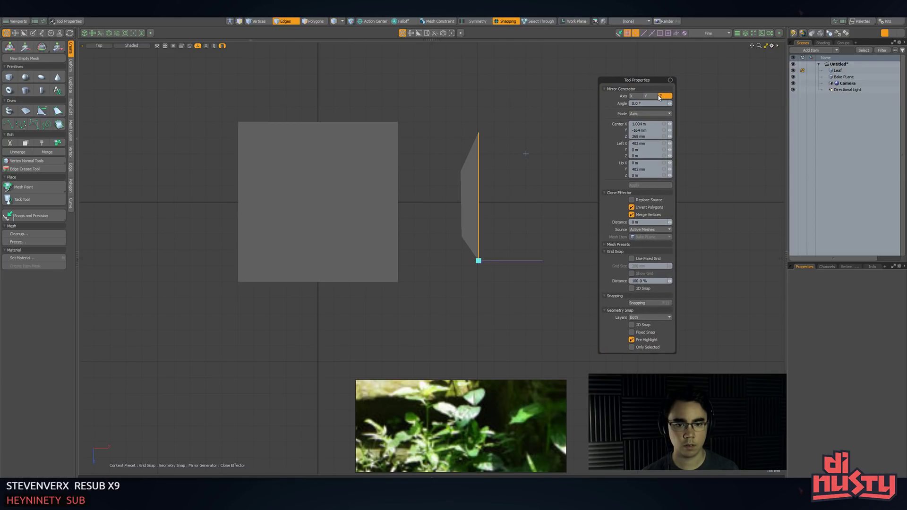
click(632, 97)
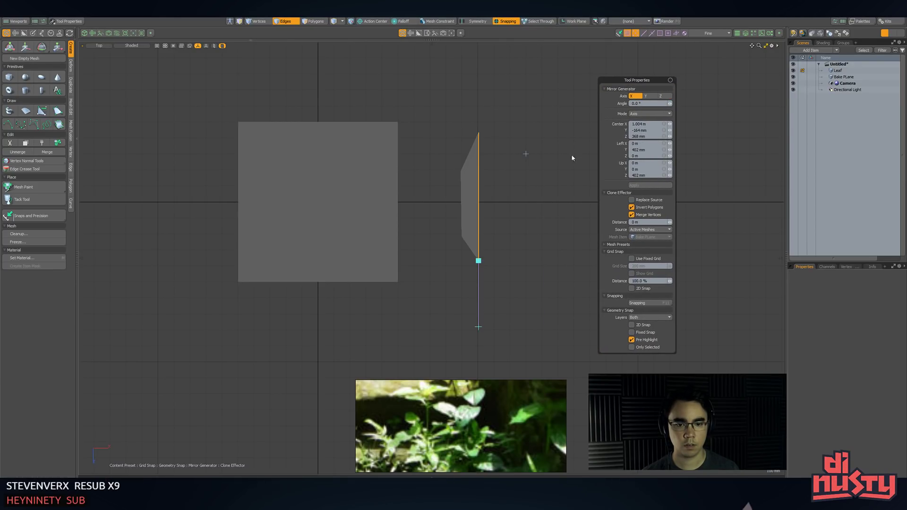
- Try to mirror the half-leaf about its lower tip, check it in the perspective view and undo the attempt
click(494, 263)
alt+drag(540, 249, 512, 271)
key(KP_Decimal)
key(ctrl+z)
key(ctrl+z)
- Mirror the half-leaf polygon across its lower tip in the perspective view and clear the selection
key(3)
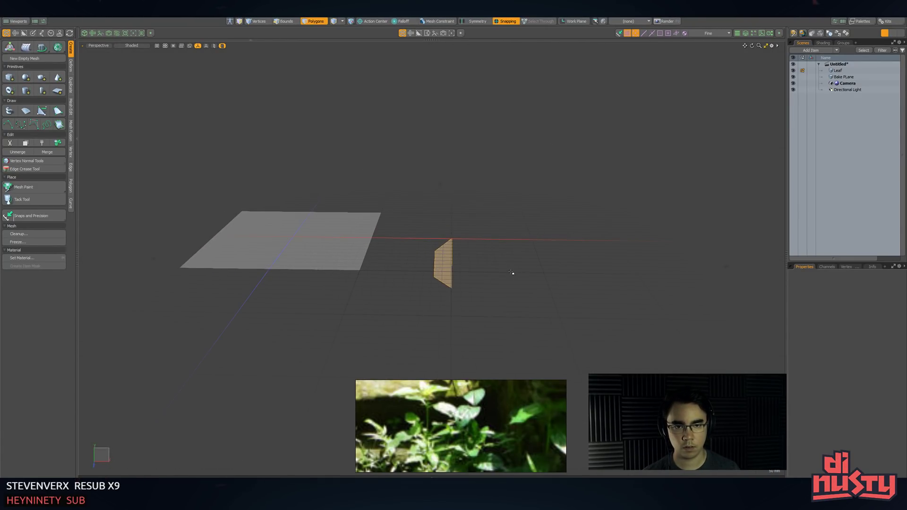
key(shift+v)
click(452, 287)
alt+drag(543, 243, 551, 288)
key(q)
click(469, 263)
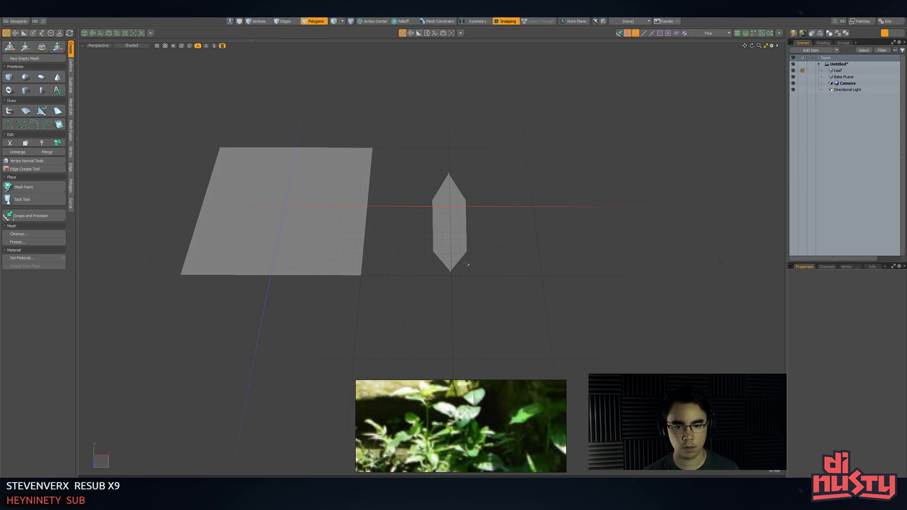
- Delete the mirrored right half of the leaf, keeping only the originally drawn half
key(2)
key(3)
click(464, 238)
key(Delete)
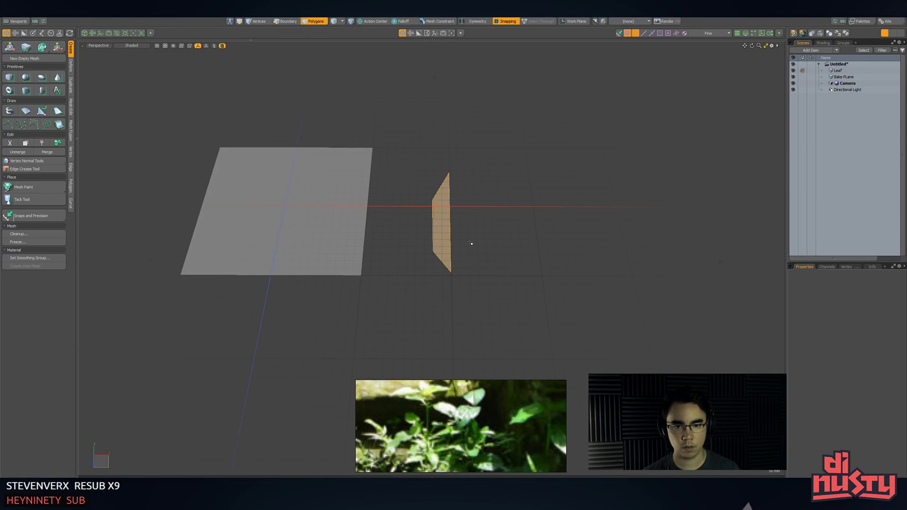
- Try to mirror the half-leaf about its lower tip with the Mirror tool while in vertex mode
key(2)
key(shift+v)
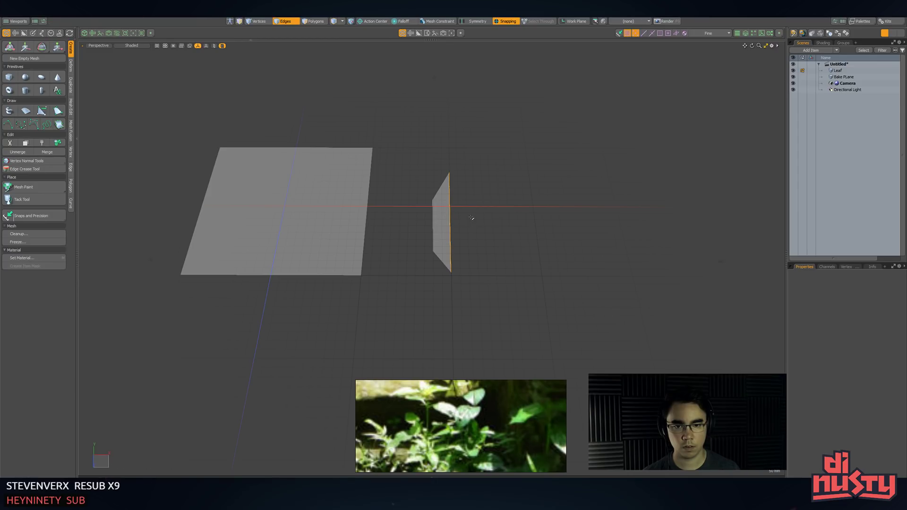
key(1)
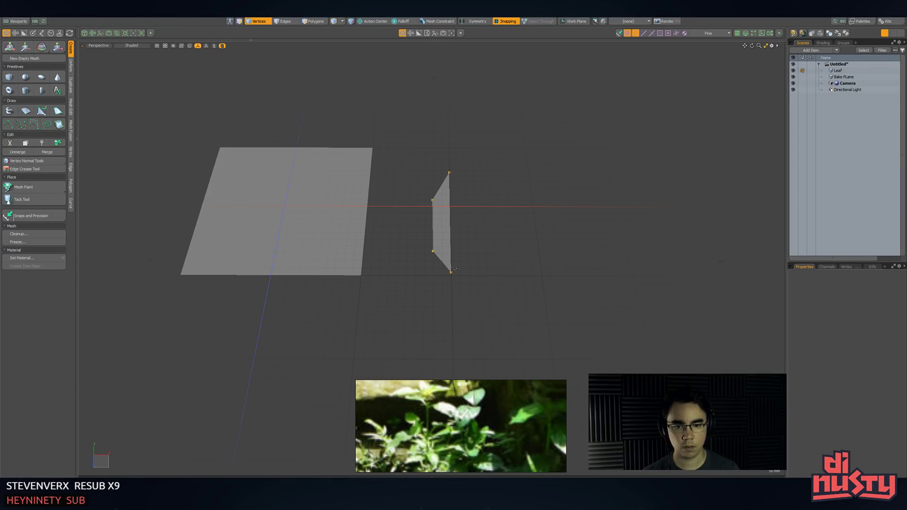
key(shift+v)
key(x)
click(455, 272)
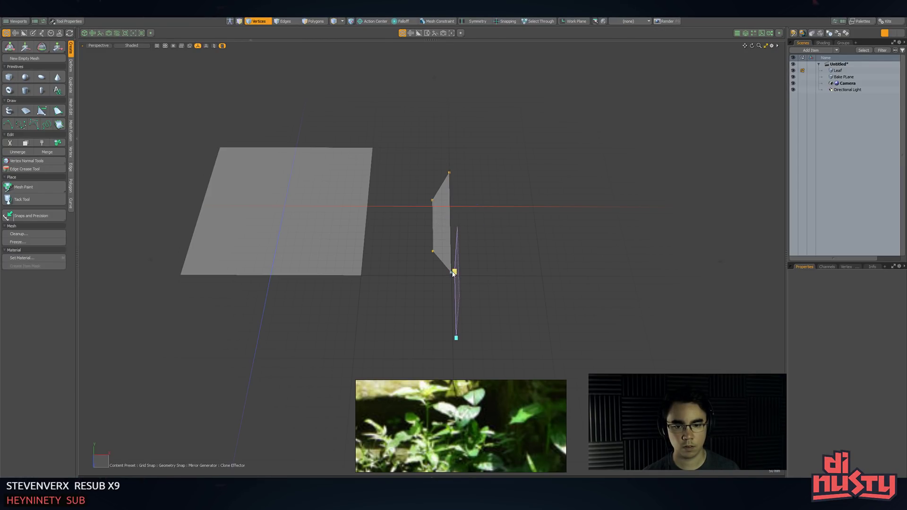
mouse_move(452, 274)
mouse_down()
mouse_move(470, 271)
mouse_move(451, 274)
mouse_up()
key(x)
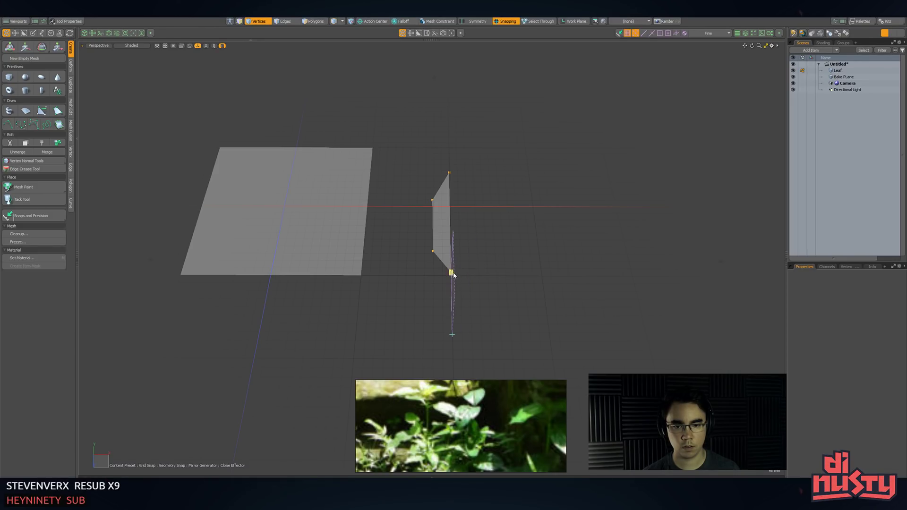
alt+drag(500, 225, 477, 214)
key(ctrl+z)
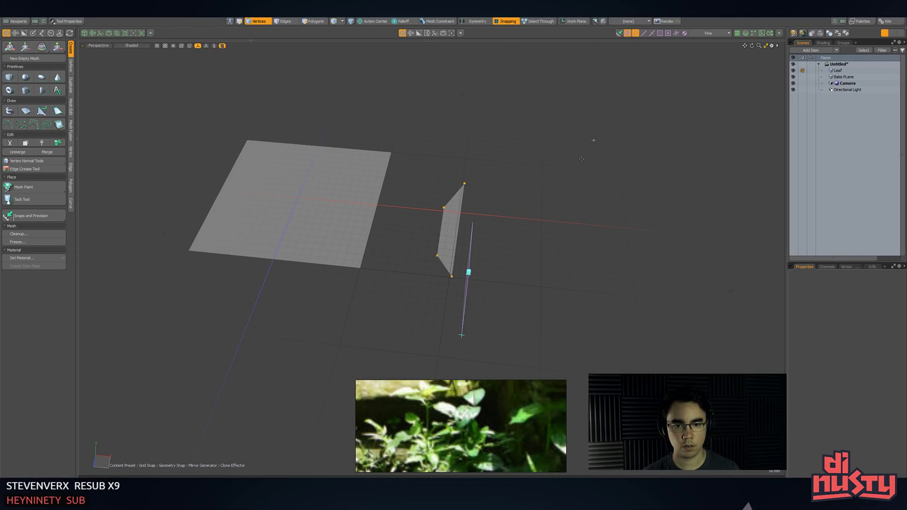
- Mirror the half-leaf polygon across its straight edge, with the mirror centre snapped to the lower tip
key(3)
click(462, 232)
key(c)
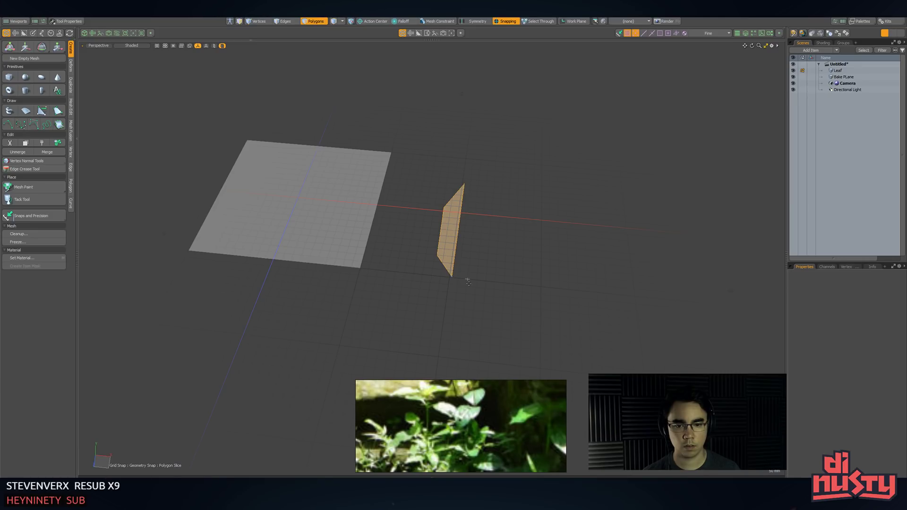
mouse_move(467, 279)
ctrl+alt+mouse_down()
mouse_move(499, 289)
mouse_move(463, 267)
ctrl+alt+mouse_up()
key(ctrl+3)
click(462, 316)
mouse_move(462, 316)
alt+mouse_down()
mouse_move(397, 258)
mouse_move(356, 257)
mouse_move(456, 336)
mouse_move(429, 312)
alt+mouse_up()
key(shift+v)
key(shift+v)
click(427, 310)
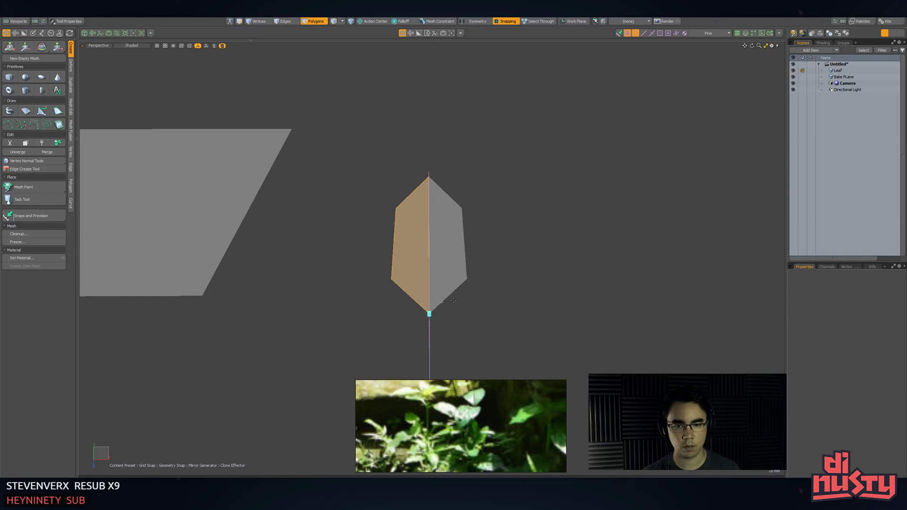
key(Escape)
- Convert both halves of the mirrored leaf to a smooth subdivision surface
alt+drag(446, 245, 416, 231)
double_click(418, 228)
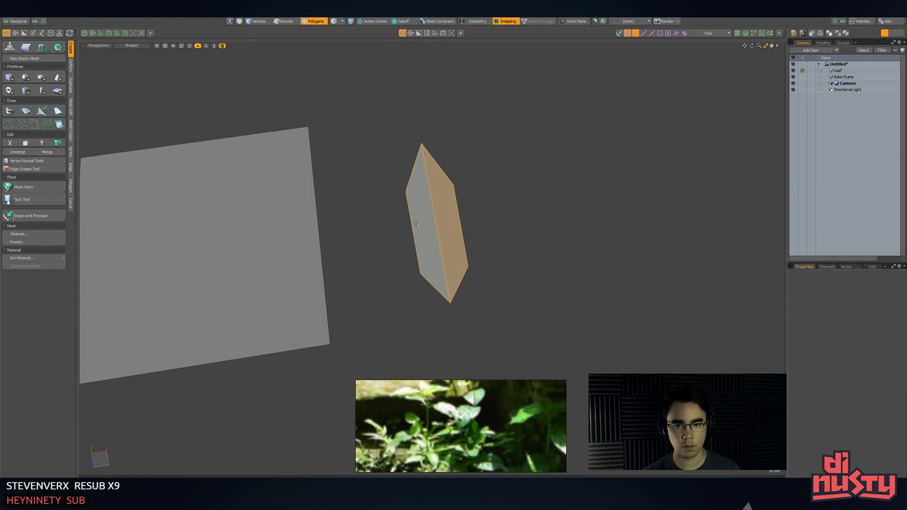
click(512, 208)
alt+shift+drag(470, 235, 496, 229)
key(1)
key(2)
key(Tab)
- Turn on the display of vertices in the perspective view
key(ctrl+3)
click(553, 230)
alt+drag(554, 230, 532, 259)
key(ctrl+3)
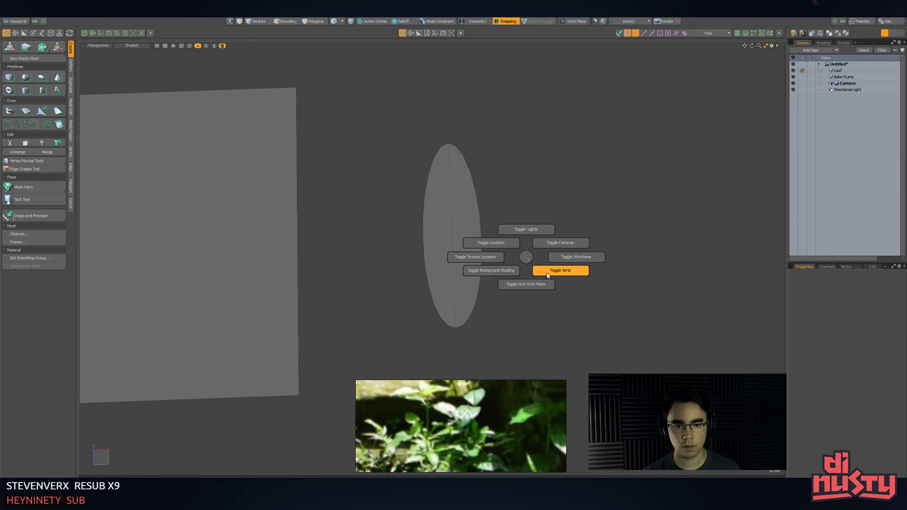
click(548, 274)
- Delete the stray vertices floating beside the leaf
key(1)
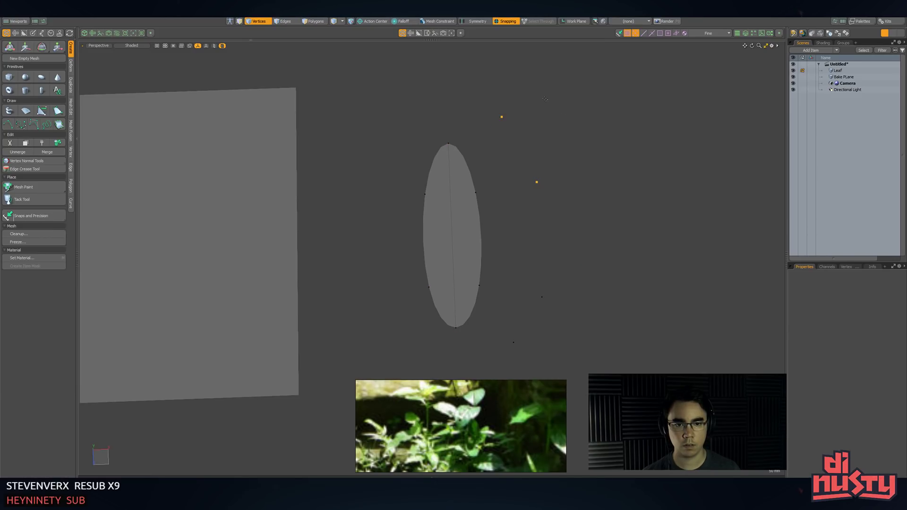
scroll(533, 274, down, 3)
scroll(552, 267, up, 3)
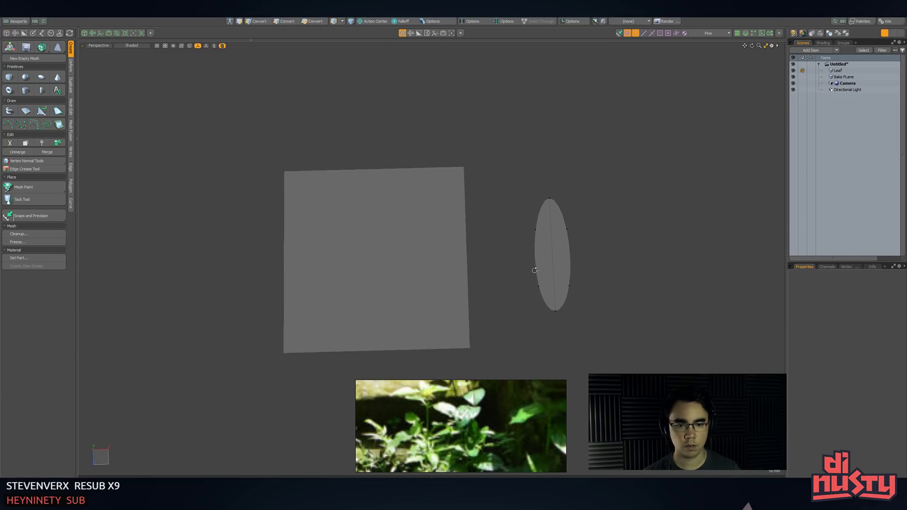
key(2)
key(1)
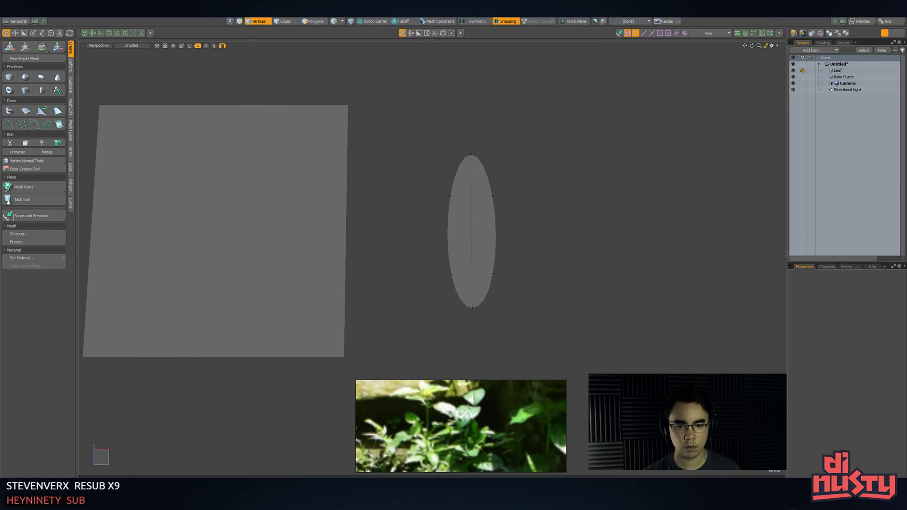
- Turn snapping off and spread the leaf's lower pair of side vertices to widen its base
key(y)
key(x)
drag(493, 288, 513, 269)
scroll(512, 283, up, 3)
key(q)
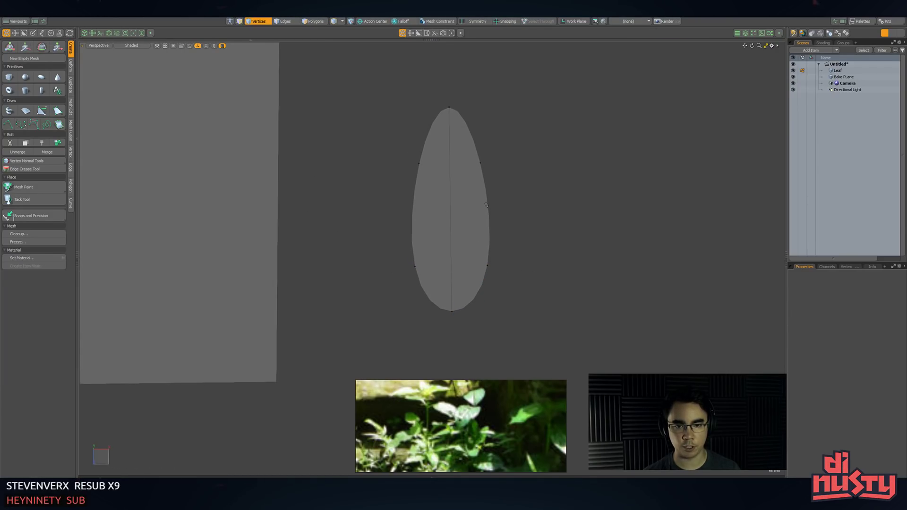
- Add a crosswise edge loop through the lower part of the leaf with Loop Slice
key(2)
key(alt+c)
drag(538, 202, 539, 245)
key(q)
- Cut an edge across the leaf between its two upper side vertices with Edge Slice
scroll(546, 221, up, 3)
key(1)
key(c)
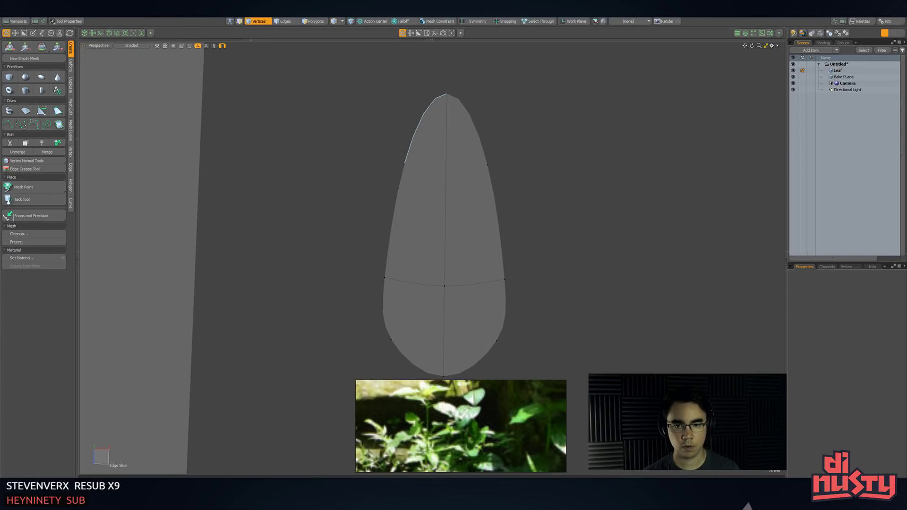
click(488, 163)
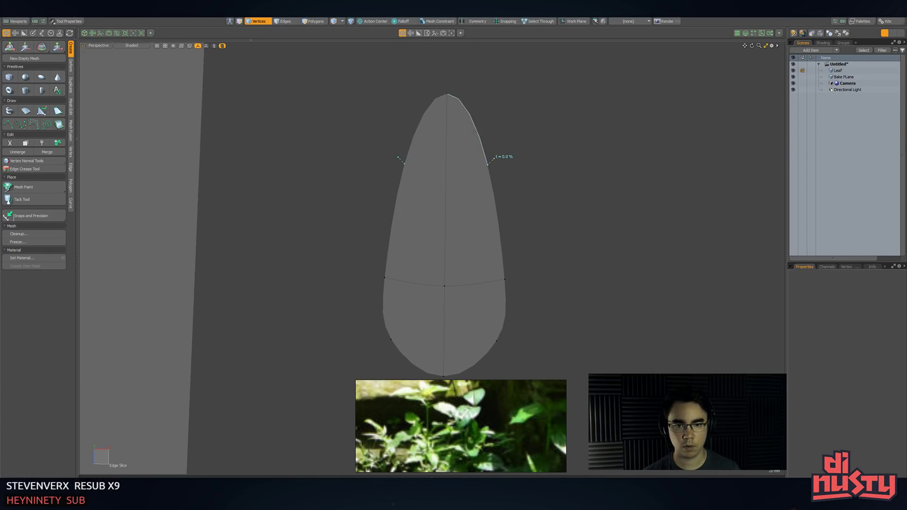
key(ctrl+z)
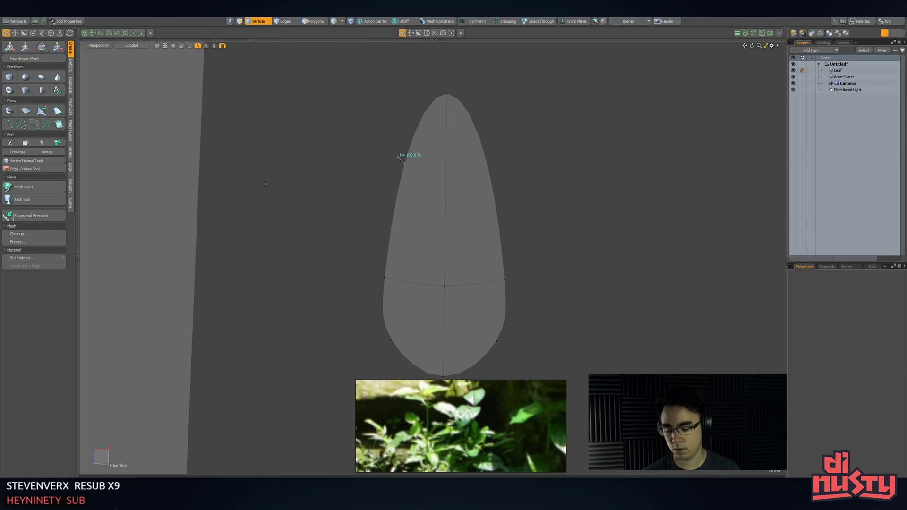
key(k)
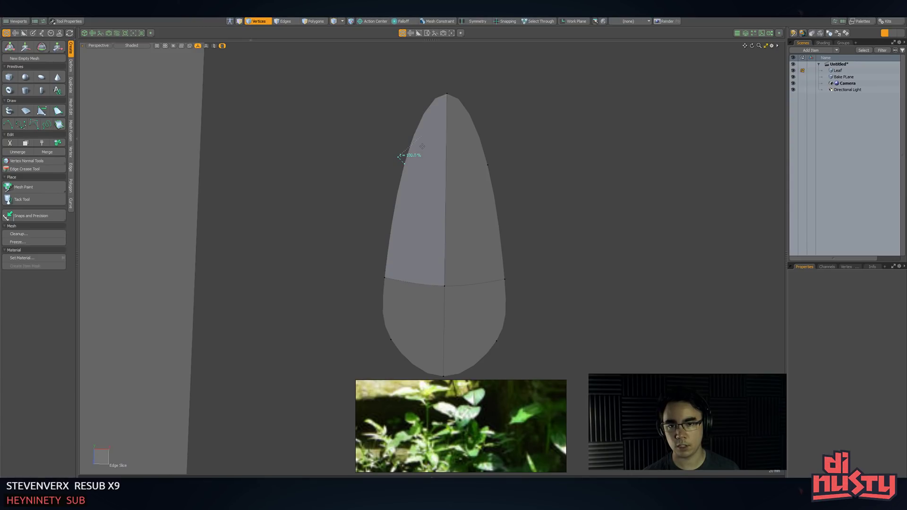
key(space)
key(c)
click(404, 164)
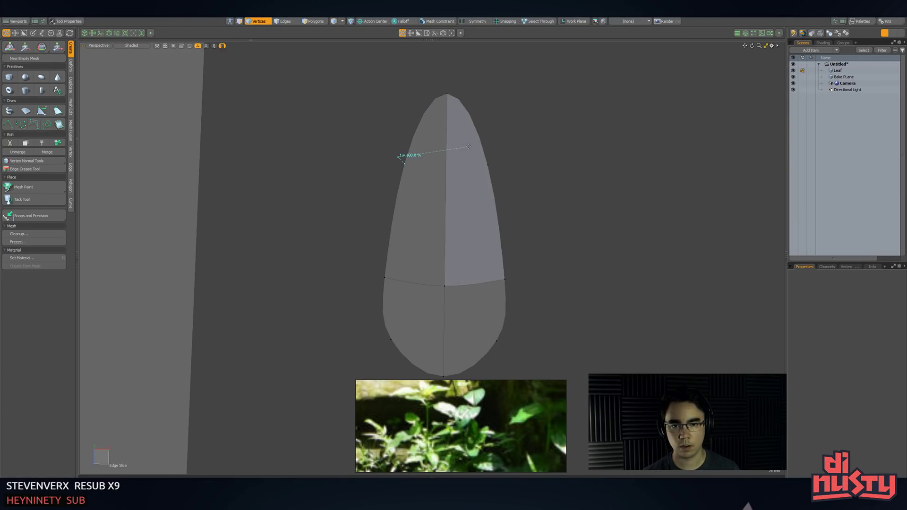
key(space)
alt+drag(537, 171, 555, 225)
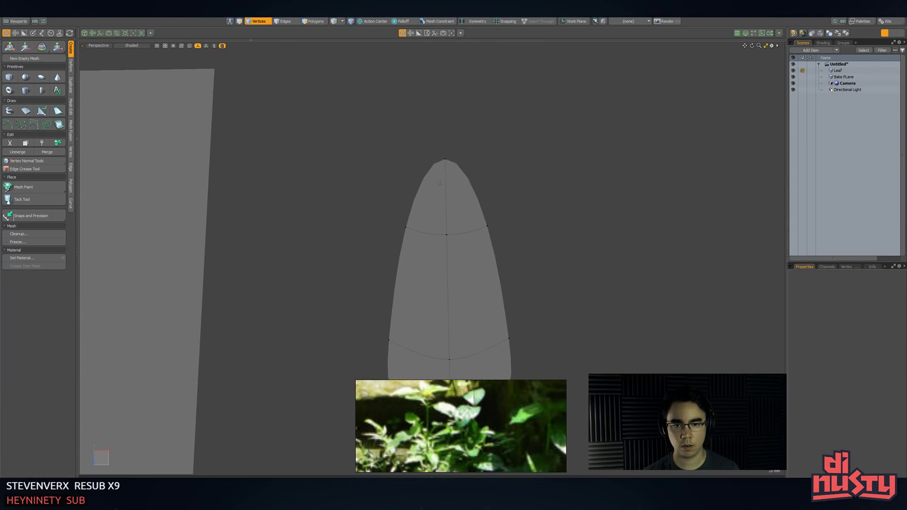
- Add a crosswise edge loop close to the leaf's pointed upper tip with Loop Slice
key(2)
key(alt+c)
drag(506, 179, 559, 147)
key(space)
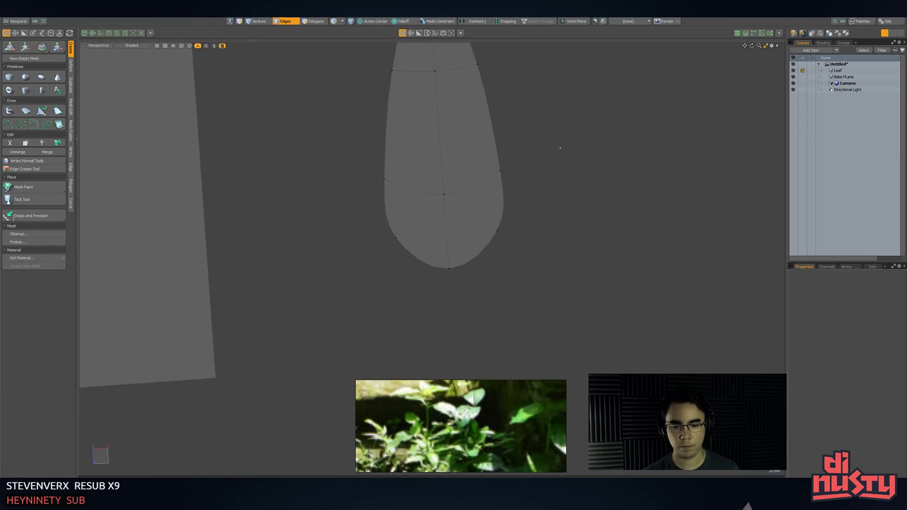
- Select the crosswise edge loop in the lower part of the leaf and scale it wider along X
key(l)
key(r)
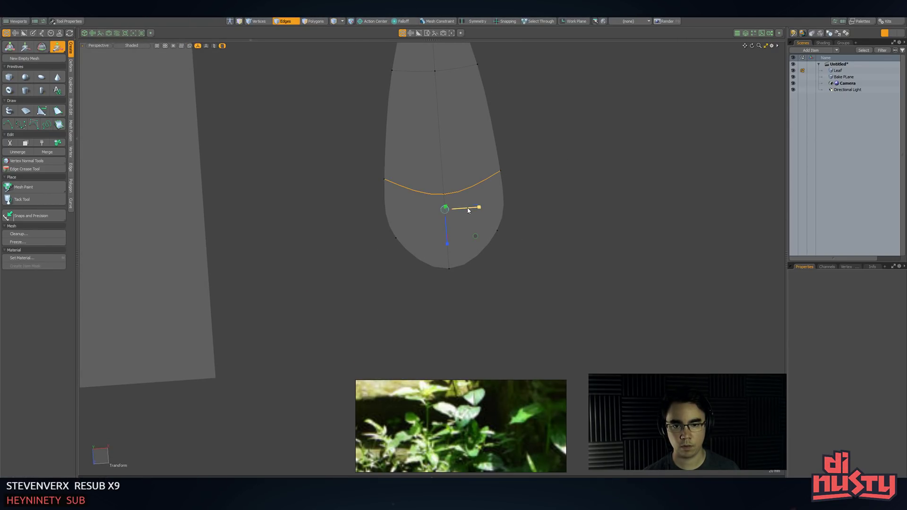
drag(467, 211, 487, 208)
key(space)
- Cut an edge across the leaf between its two lowest side vertices with Edge Slice
key(1)
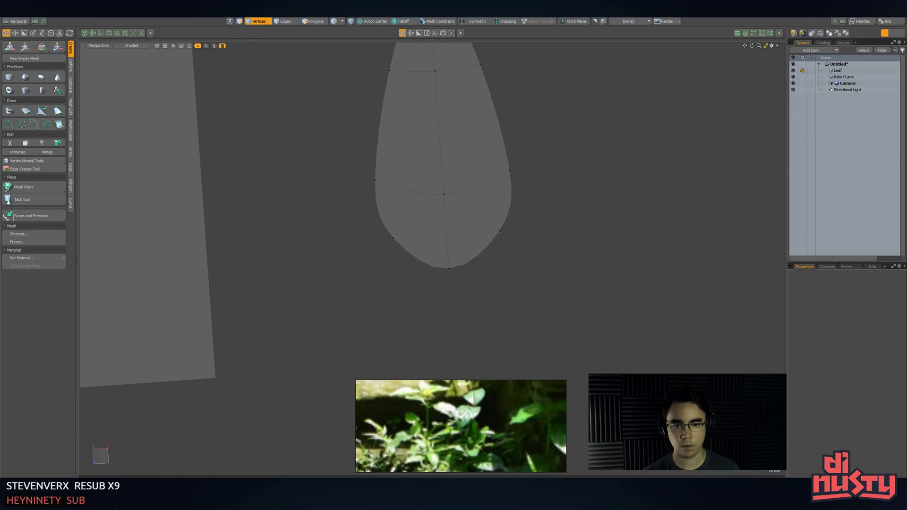
key(alt+c)
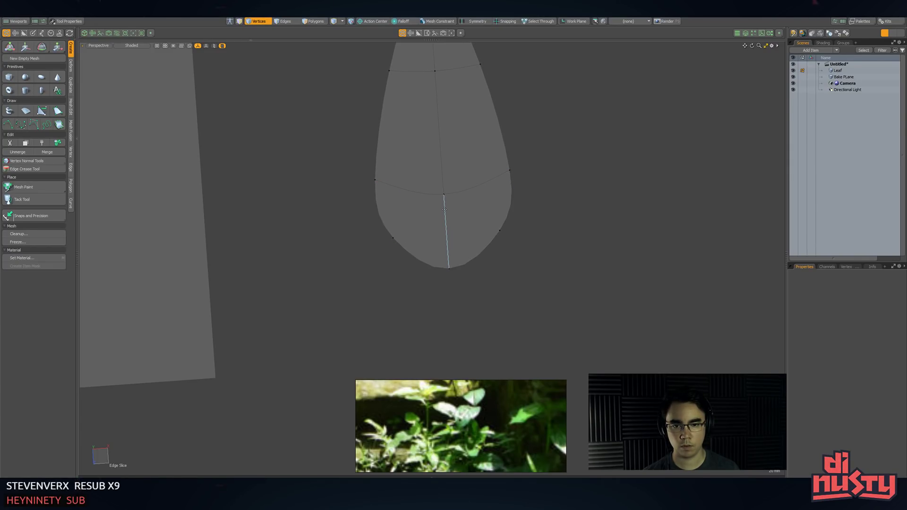
click(500, 230)
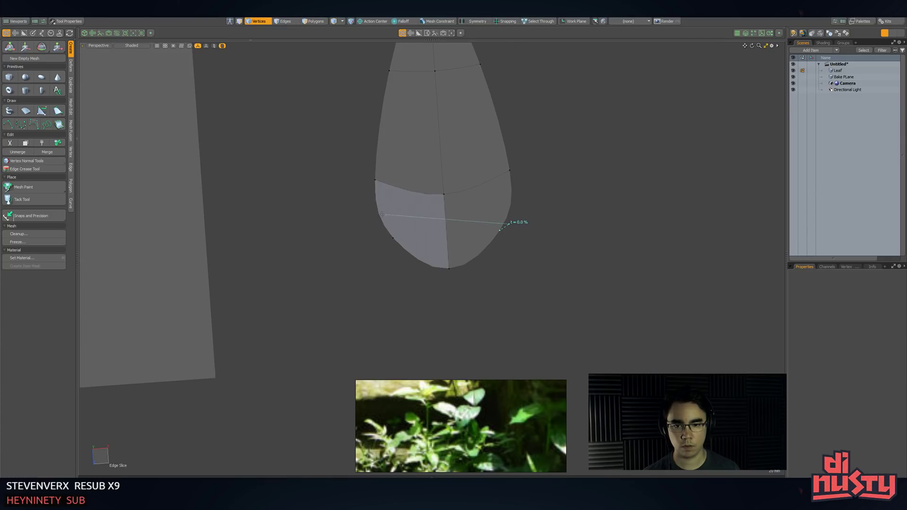
click(383, 232)
key(space)
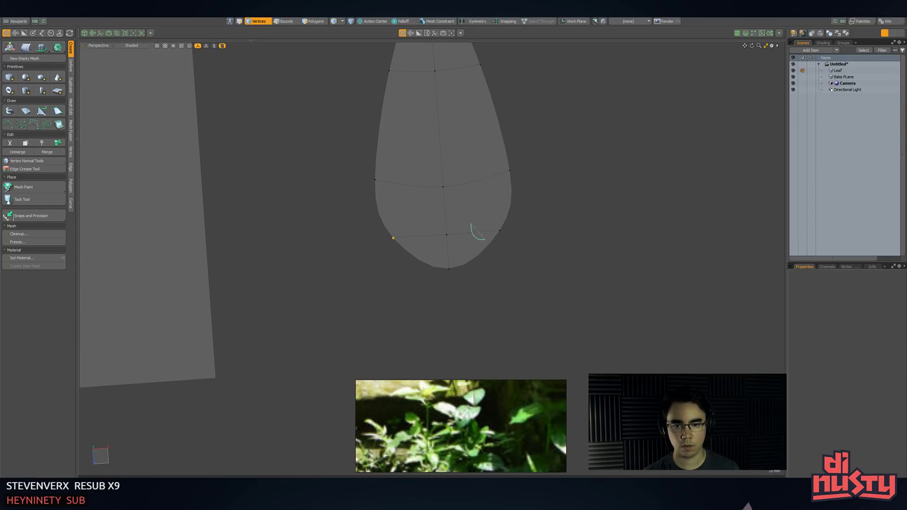
- Widen the two lowest crosswise edge loops to give the leaf a broader base
key(y)
drag(476, 228, 446, 216)
key(2)
double_click(467, 179)
key(y)
key(r)
drag(478, 187, 518, 188)
key(space)
- Try to add a loop slice from the midrib edge at the leaf's base
key(1)
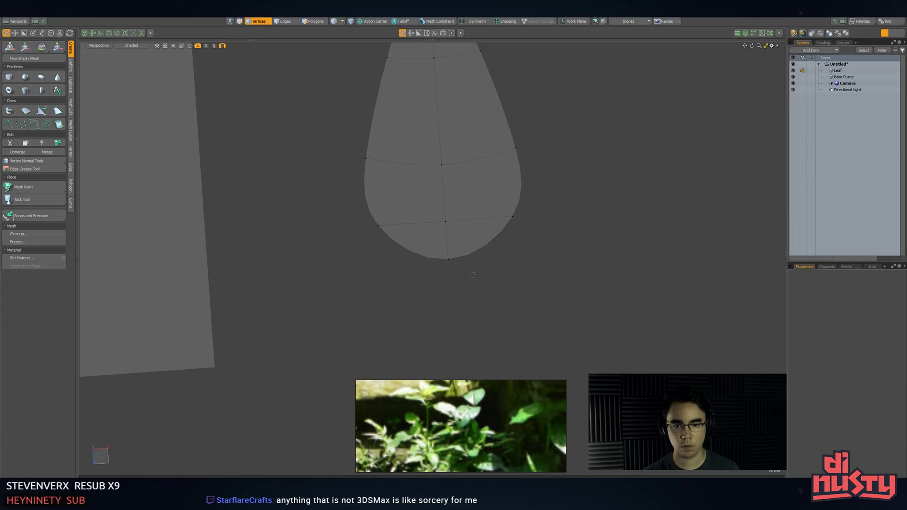
key(w)
alt+shift+drag(476, 269, 544, 231)
key(space)
key(2)
click(445, 208)
key(alt+c)
key(space)
- Try moving the bottom tip vertex of the leaf outward and undo the move
key(1)
click(446, 221)
key(w)
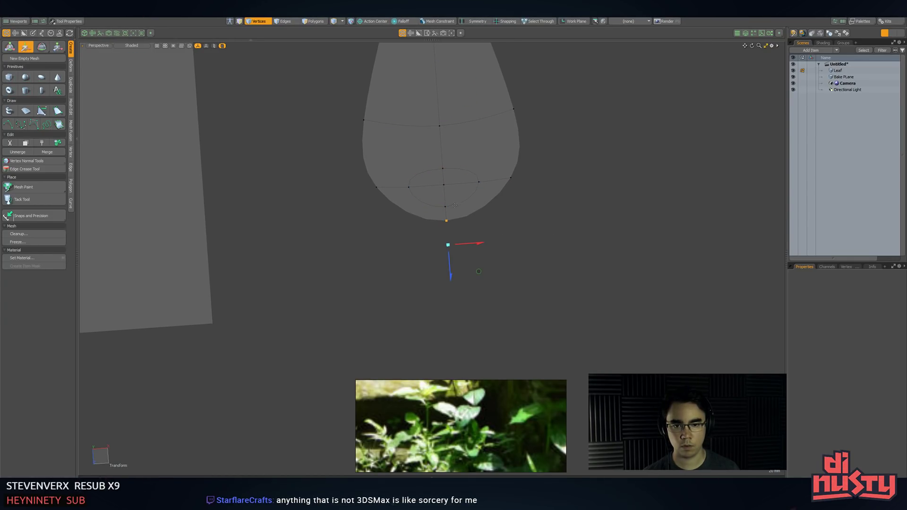
drag(450, 276, 453, 315)
key(ctrl+z)
- Delete the ring-shaped edge loop around the midrib at the leaf's base
key(space)
key(2)
double_click(460, 200)
key(Delete)
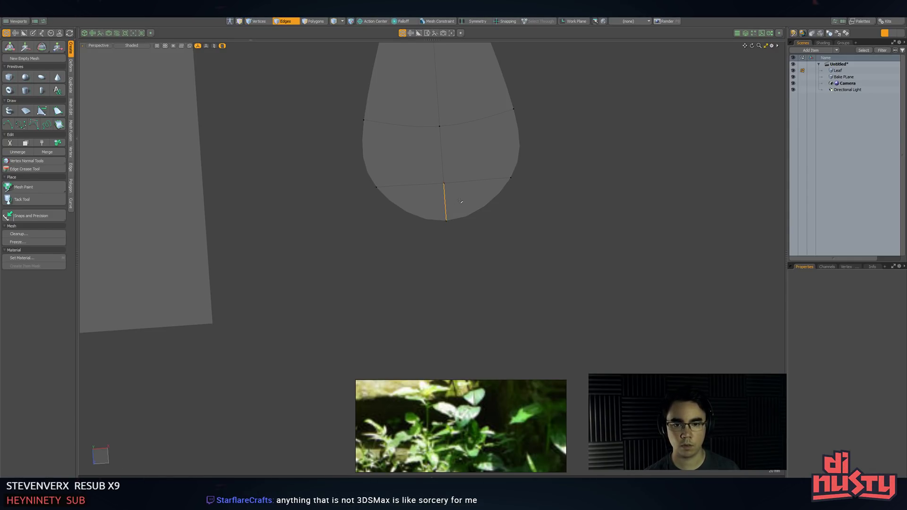
key(b)
drag(385, 211, 574, 212)
key(ctrl+z)
key(space)
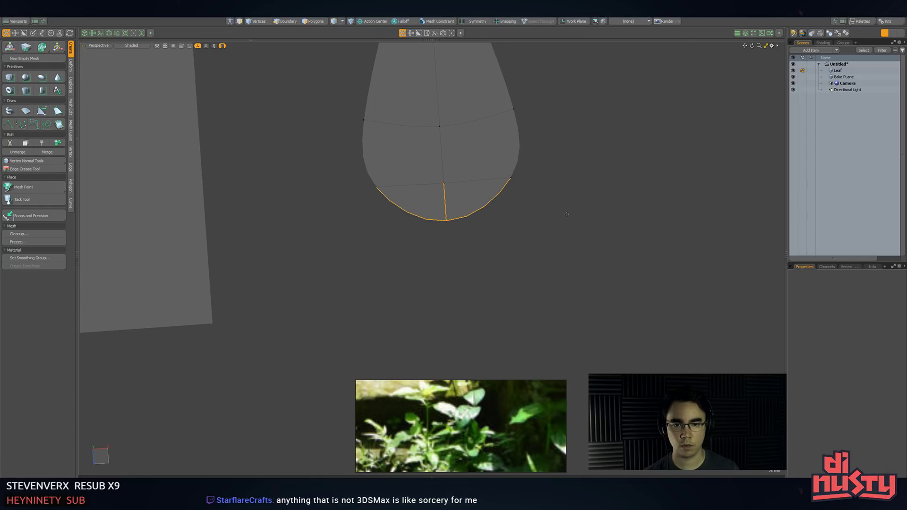
- Cut a crosswise edge through the two polygons at the leaf's base with Polygon Slice
click(574, 212)
key(3)
key(Tab)
key(shift+c)
drag(325, 216, 594, 197)
key(space)
click(532, 233)
key(2)
double_click(465, 206)
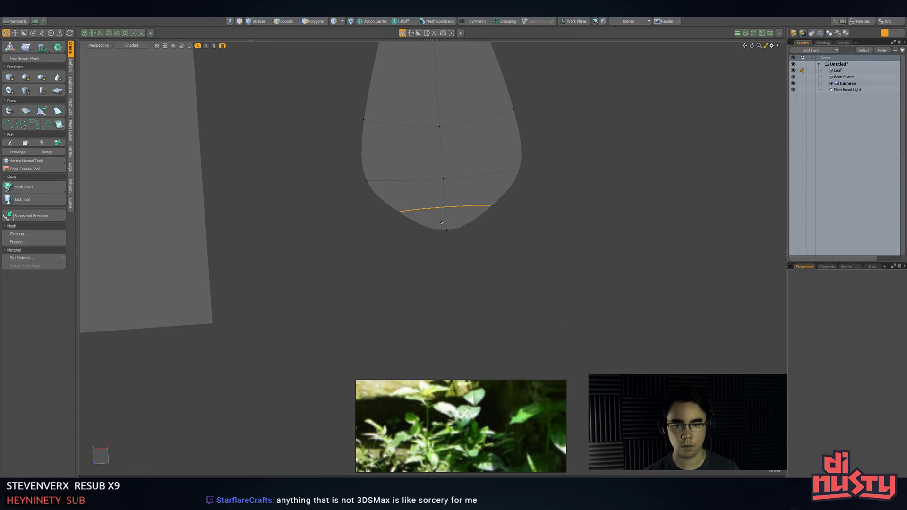
key(r)
key(space)
- Select the tip vertex at the leaf's base and move it outward along the midrib to lengthen the base
alt+drag(453, 239, 449, 244)
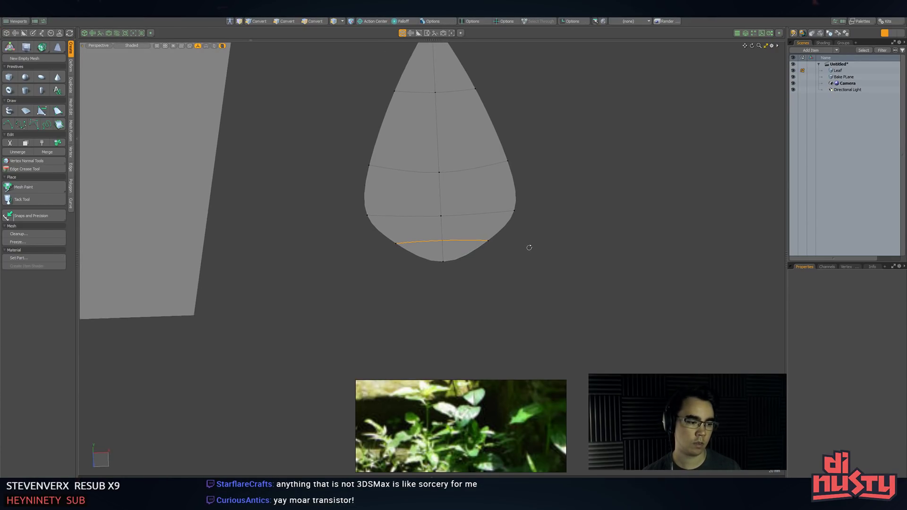
alt+drag(529, 247, 559, 246)
key(1)
click(449, 240)
key(w)
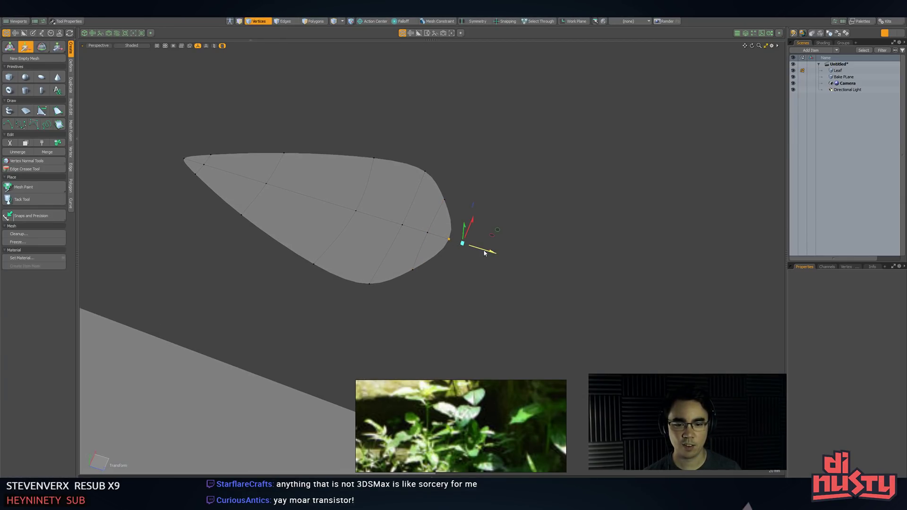
drag(483, 251, 434, 274)
- Try to add a loop slice from an edge at the leaf's base and undo it
key(2)
click(425, 273)
key(alt+c)
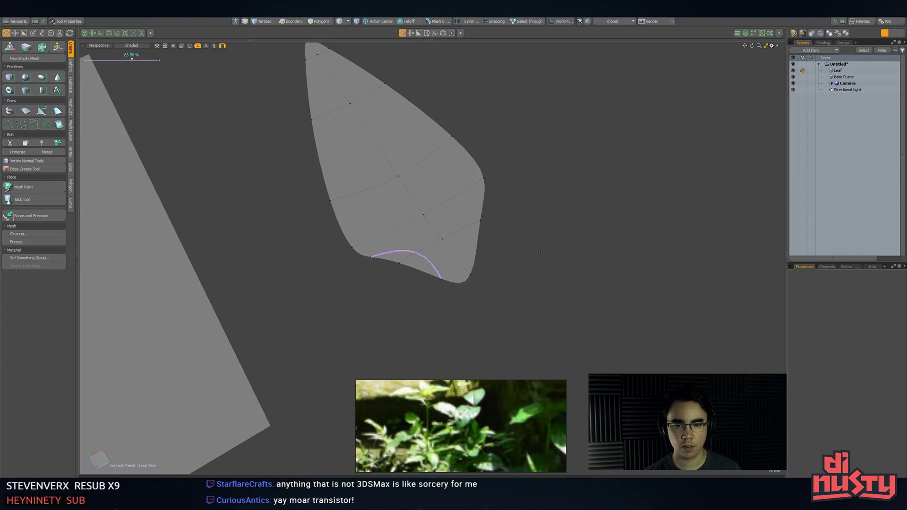
key(ctrl+z)
key(ctrl+z)
- Cut another crosswise edge through the two end polygons at the lengthened base with Polygon Slice
alt+drag(536, 257, 513, 265)
key(3)
key(shift+c)
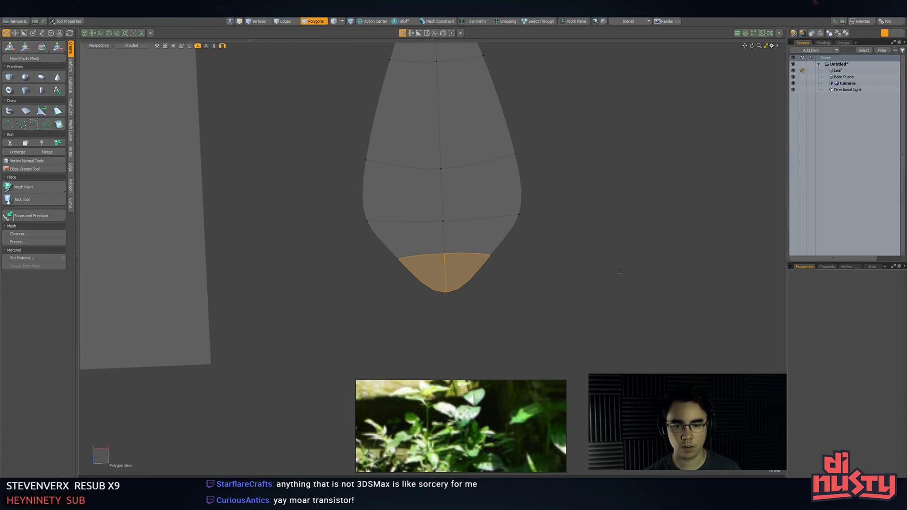
drag(597, 269, 331, 288)
key(1)
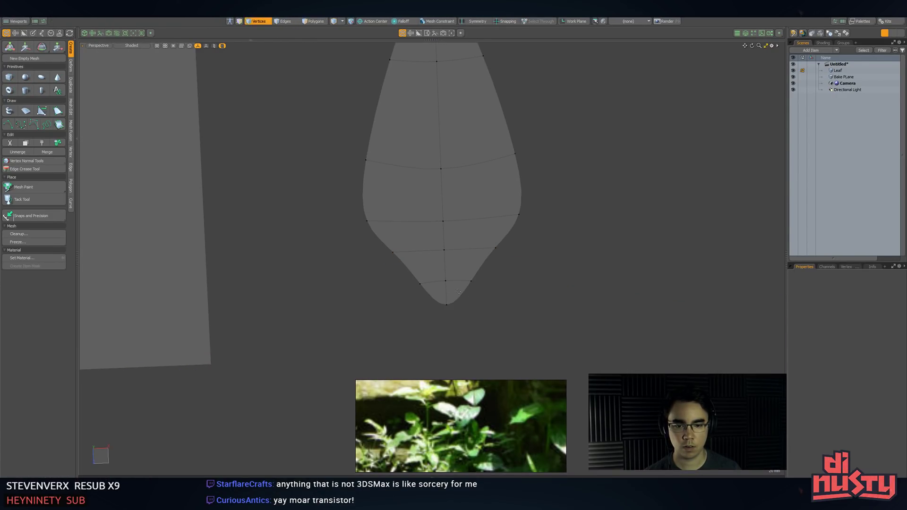
- Narrow the crosswise row of vertices just above the tip of the leaf's base
key(y)
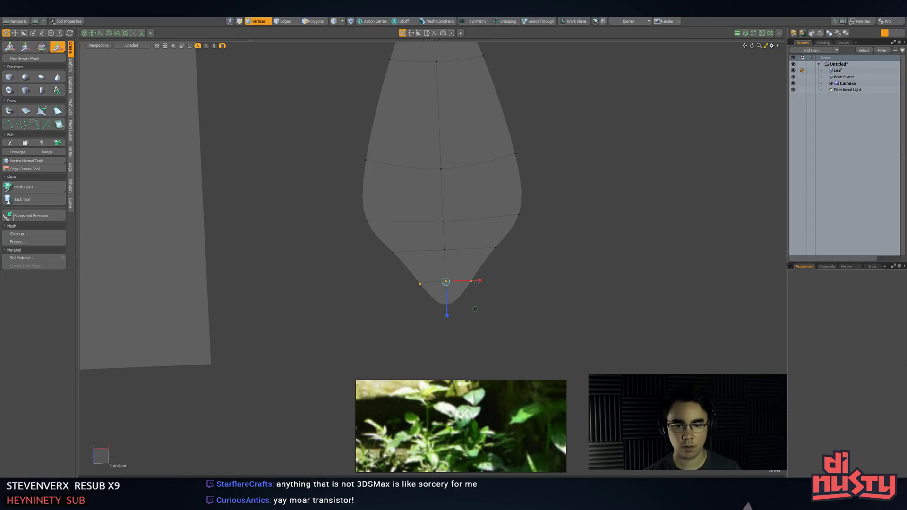
drag(464, 281, 456, 281)
key(space)
- Select the midrib edge loop and bevel it into a strip running the full length of the leaf
click(457, 306)
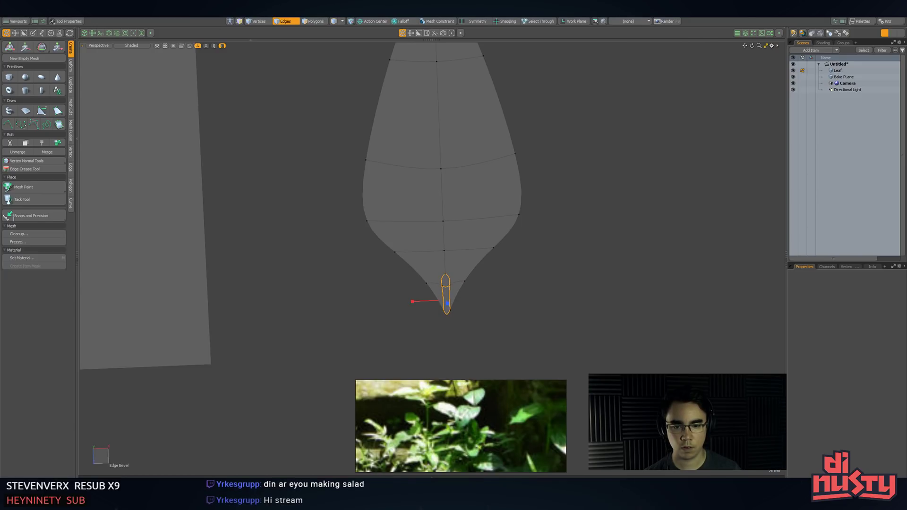
key(space)
double_click(445, 273)
key(b)
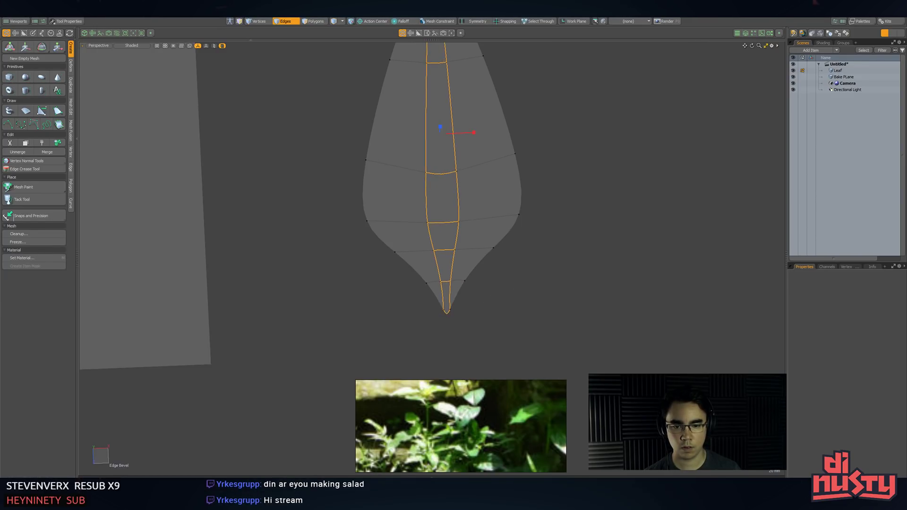
key(space)
click(553, 286)
alt+drag(553, 286, 547, 172)
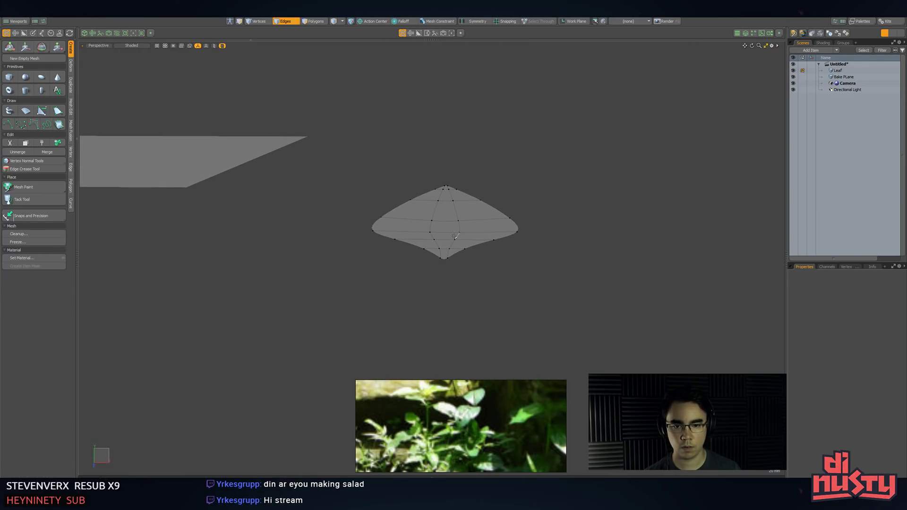
- Try to add a lengthwise loop slice through the midrib strip
key(alt+c)
key(space)
alt+drag(523, 230, 536, 303)
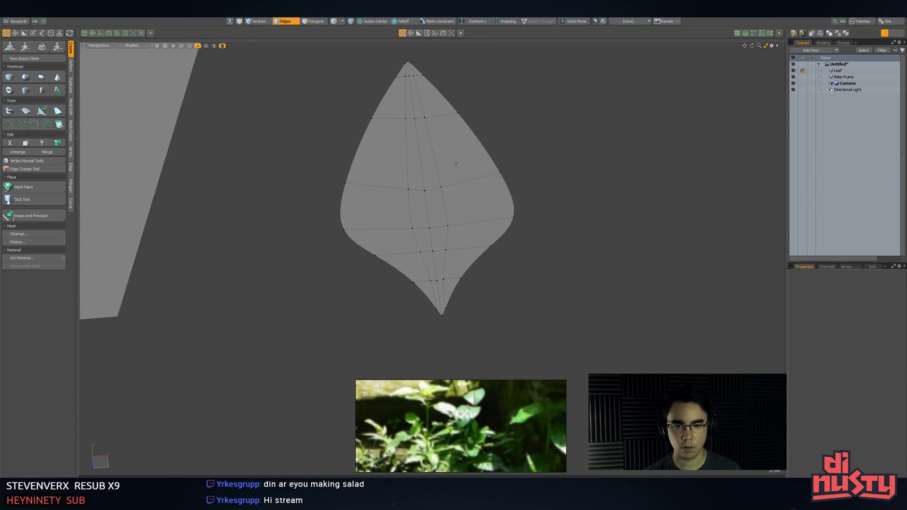
click(478, 146)
key(alt+c)
drag(478, 146, 471, 146)
key(space)
alt+drag(573, 197, 609, 206)
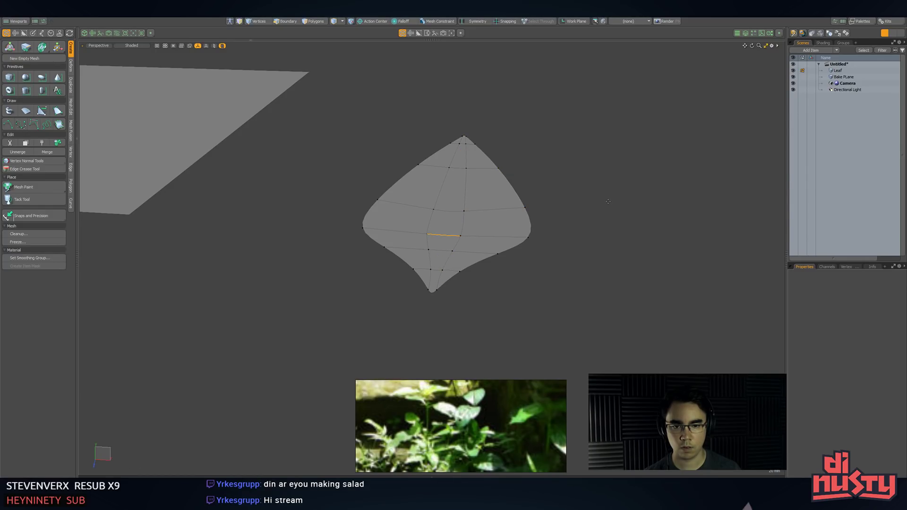
alt+drag(606, 200, 600, 227)
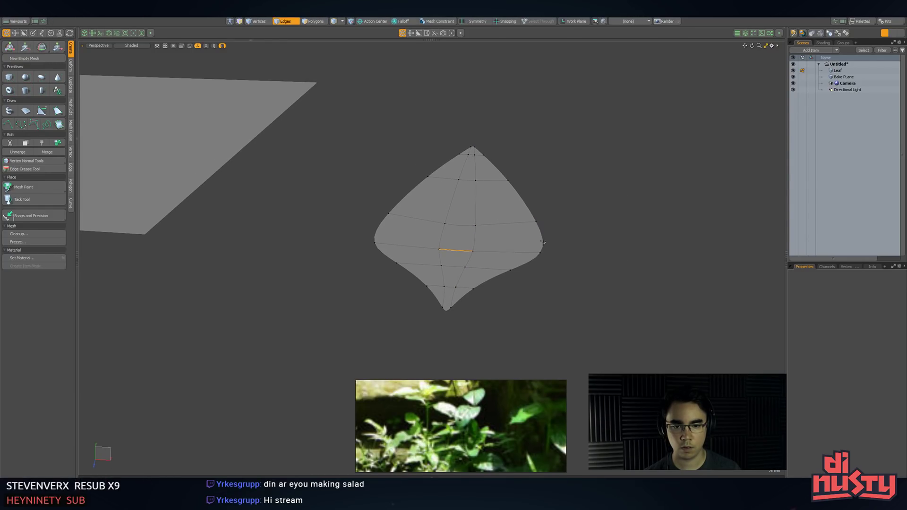
- Loop slice the midrib strip lengthwise to restore a centre line from tip to base
key(alt+x)
key(l)
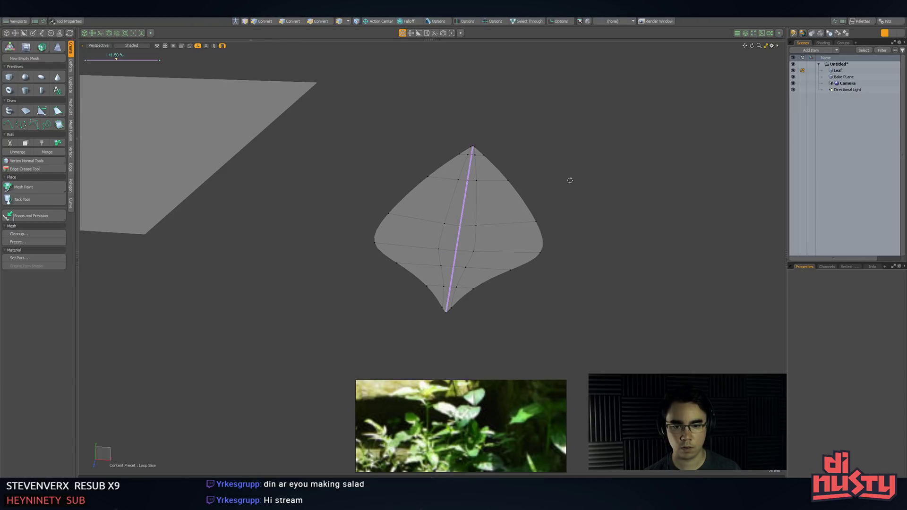
click(570, 180)
- Select the polygons on one side of the centre line and delete them, keeping only half of the leaf
key(3)
mouse_move(470, 207)
mouse_down()
mouse_move(474, 151)
mouse_move(473, 166)
mouse_move(499, 181)
mouse_move(535, 166)
mouse_move(561, 201)
mouse_move(586, 205)
mouse_move(586, 219)
mouse_move(561, 226)
mouse_move(532, 168)
mouse_up()
click(485, 142)
click(488, 121)
key(l)
click(494, 194)
key(l)
key(Delete)
key(bracketright)
key(Delete)
click(459, 197)
key(2)
key(3)
key(bracketright)
key(Tab)
click(535, 166)
key(Tab)
- With smoothing off, slice a new edge from the inner vertex above the base to the outline and remove the old strip edge
key(alt+c)
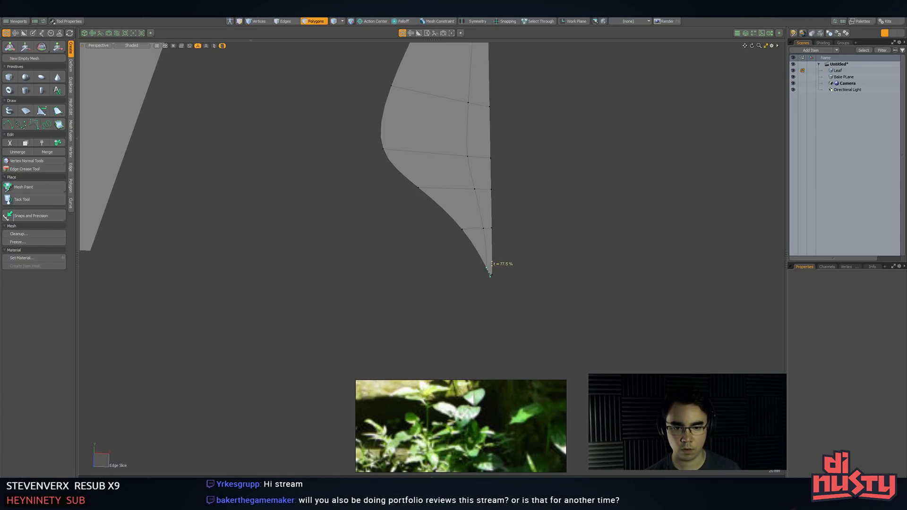
key(q)
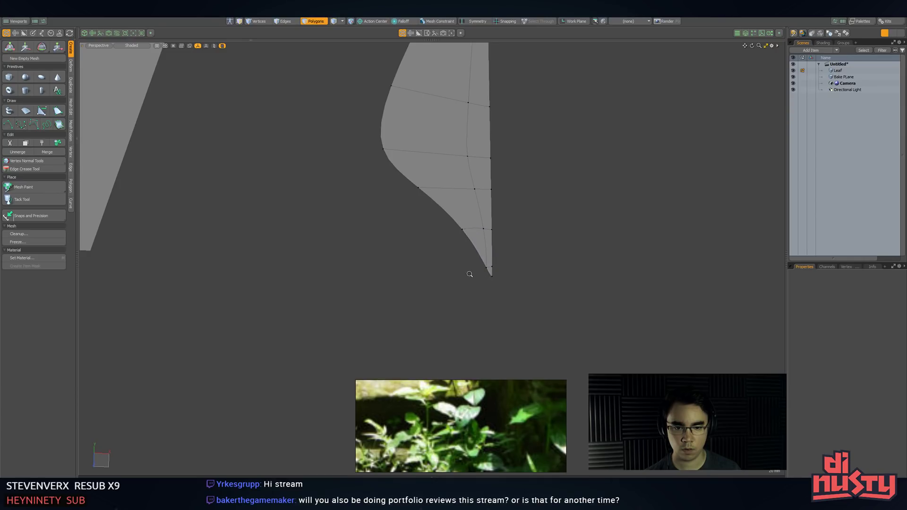
scroll(469, 273, up, 5)
key(alt+c)
key(Tab)
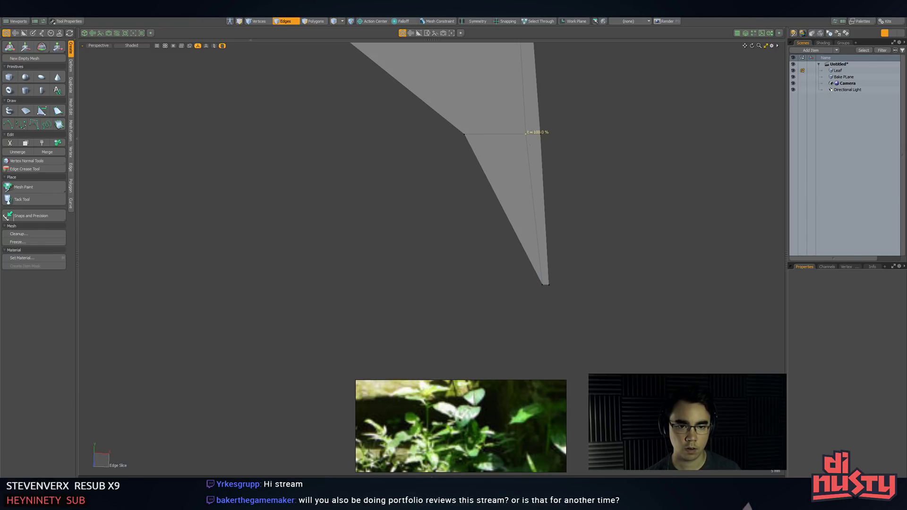
click(525, 134)
click(536, 241)
key(BackSpace)
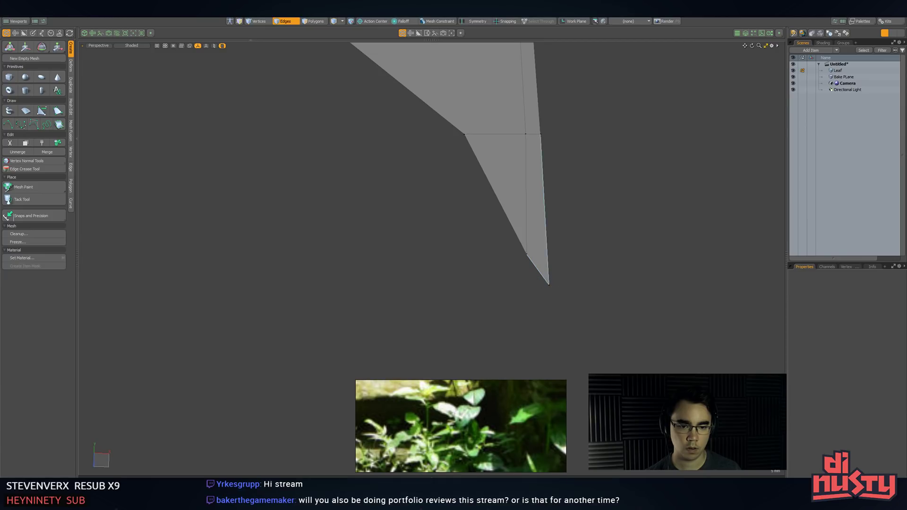
- Extend the slanted edge at the base tip and flatten it crosswise with snapping on to form a squared end
click(541, 274)
key(w)
key(r)
key(x)
click(549, 285)
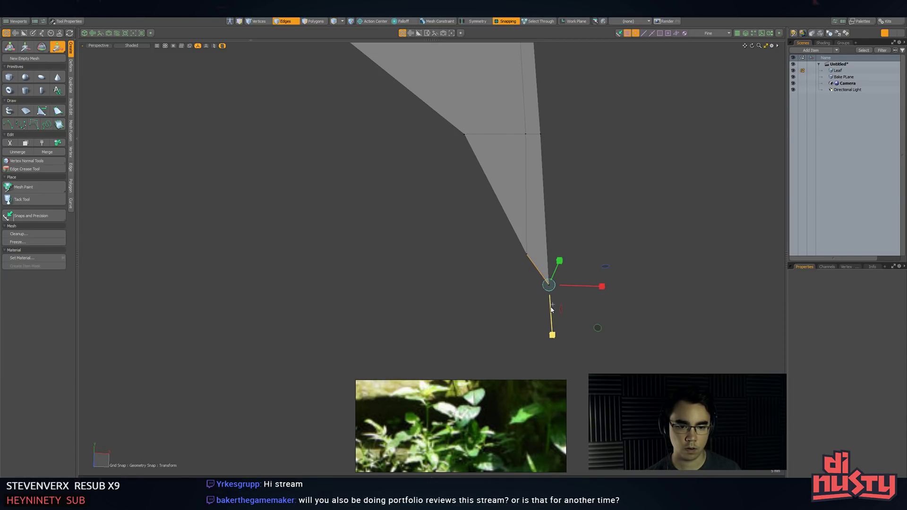
- Cut a crosswise edge above the base end with Edge Slice and remove the leftover diagonal edge
key(q)
key(3)
click(534, 275)
key(c)
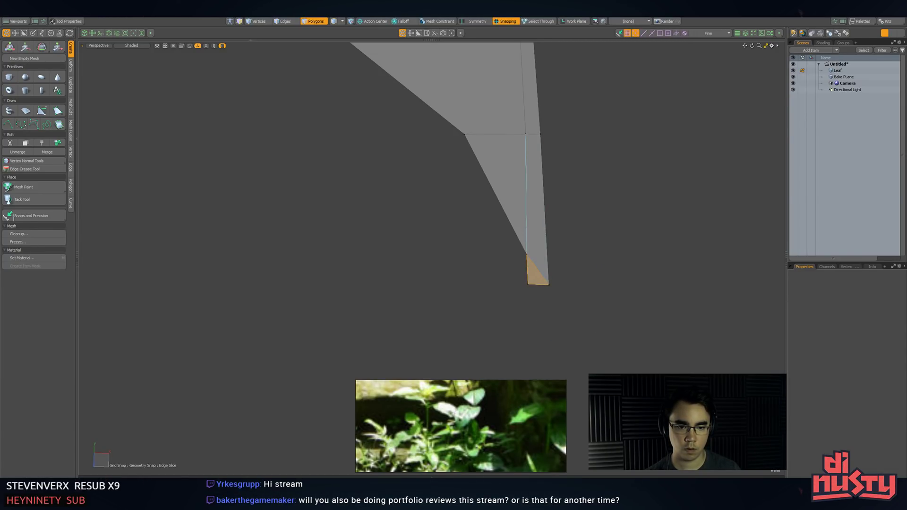
key(q)
click(630, 223)
key(c)
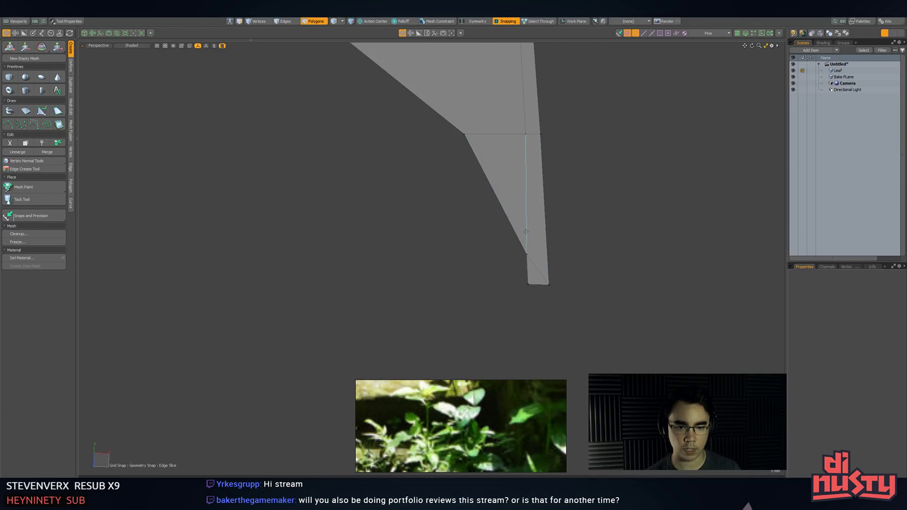
key(q)
key(2)
click(537, 269)
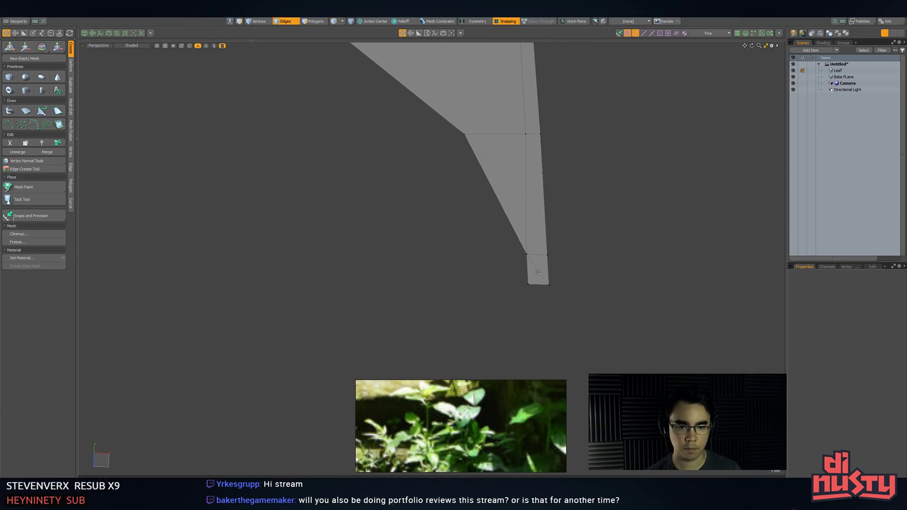
key(BackSpace)
- Turn subdivision smoothing back on for the half leaf and inspect the base end
key(3)
click(542, 270)
scroll(561, 233, down, 2)
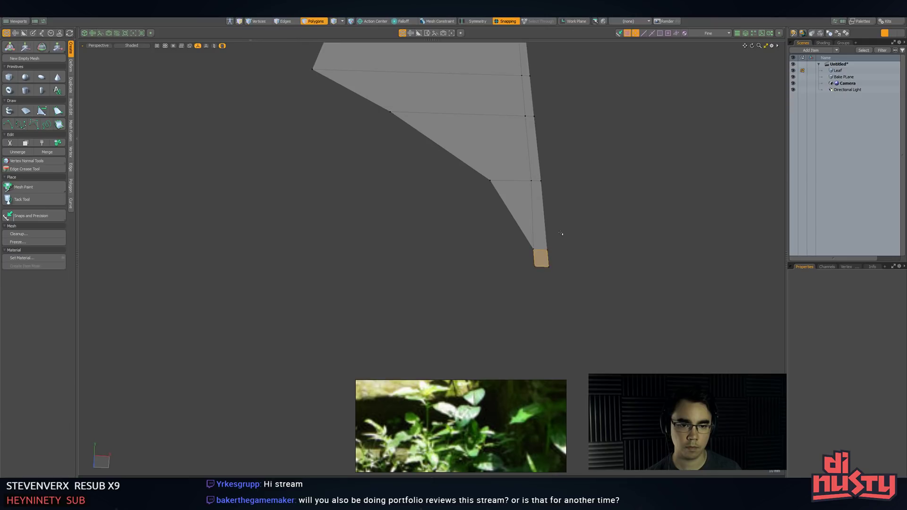
key(Tab)
key(2)
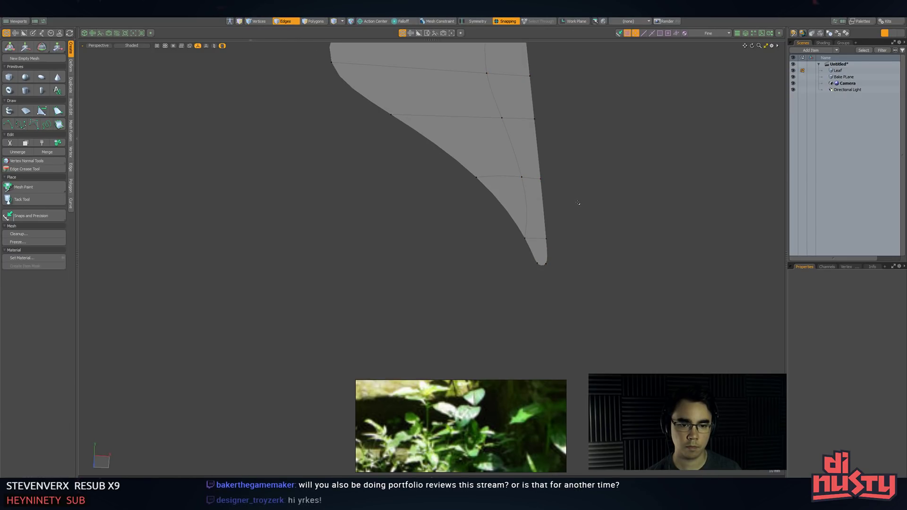
key(Tab)
key(Tab)
scroll(578, 197, down, 2)
alt+drag(578, 197, 538, 235)
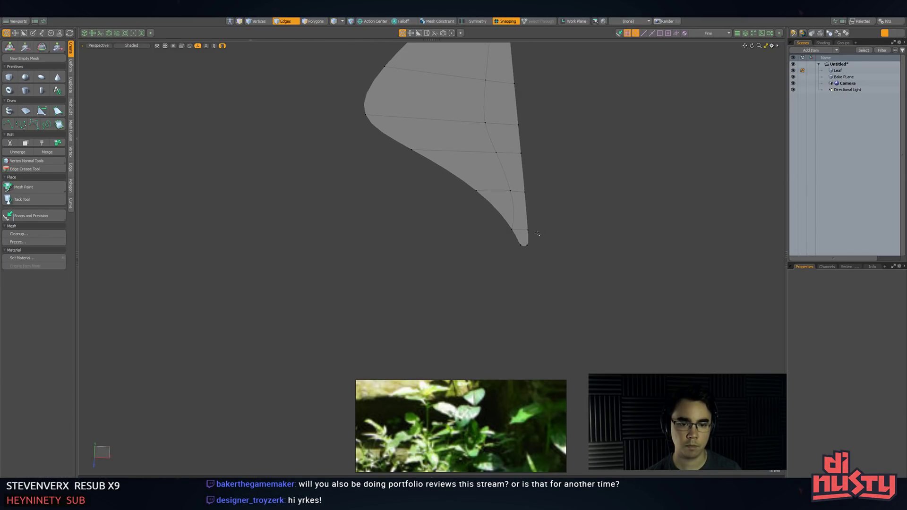
- Try to add a crosswise loop slice through the end polygon at the leaf's base
click(517, 237)
key(alt+c)
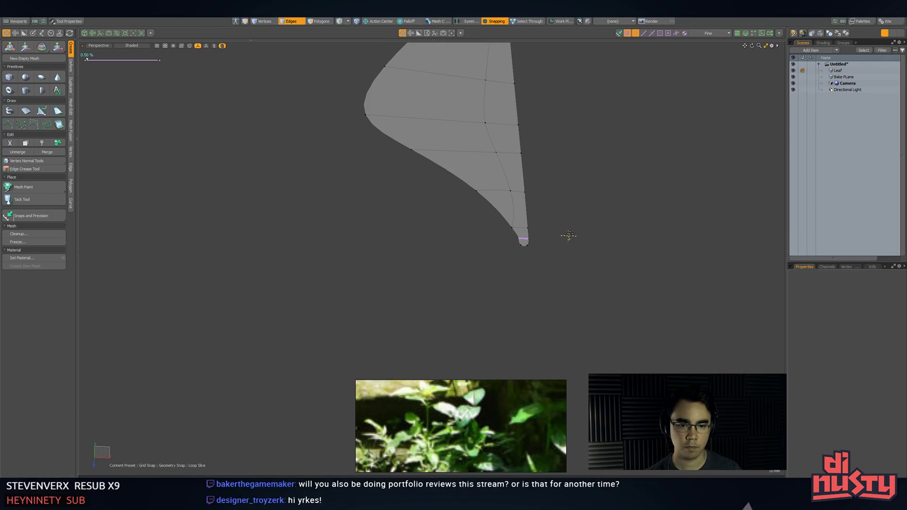
alt+drag(582, 235, 572, 286)
key(space)
click(589, 293)
- Compare the base end with and without smoothing, and extend its end edge outward along the midrib with Edge Extend
key(3)
click(520, 285)
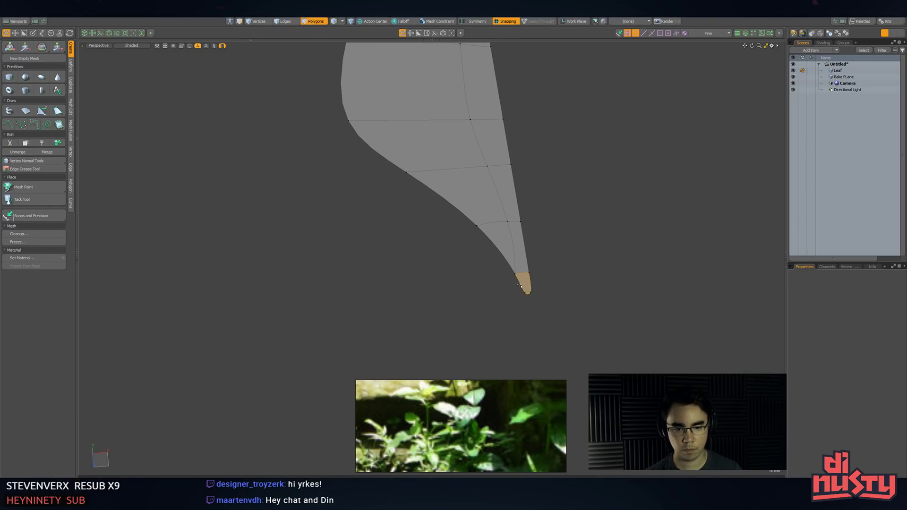
key(2)
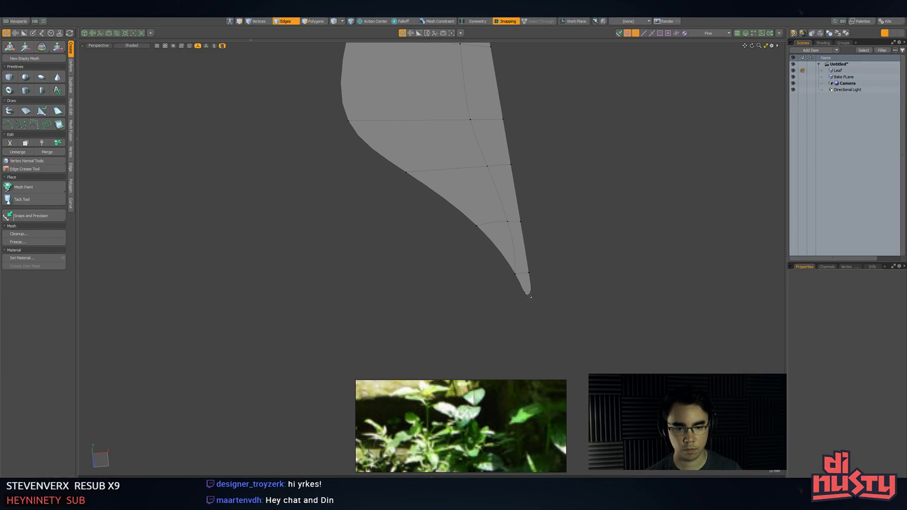
key(Tab)
key(Tab)
key(Tab)
key(Tab)
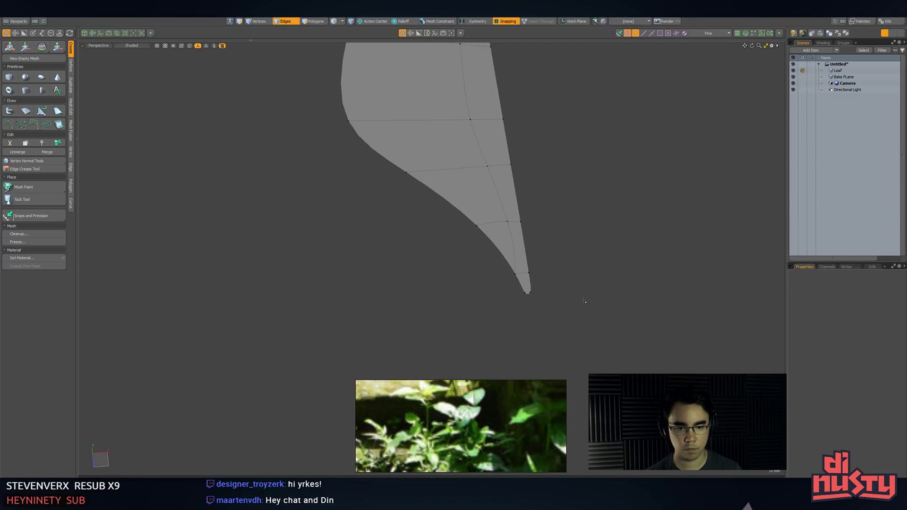
key(z)
key(w)
drag(531, 306, 535, 317)
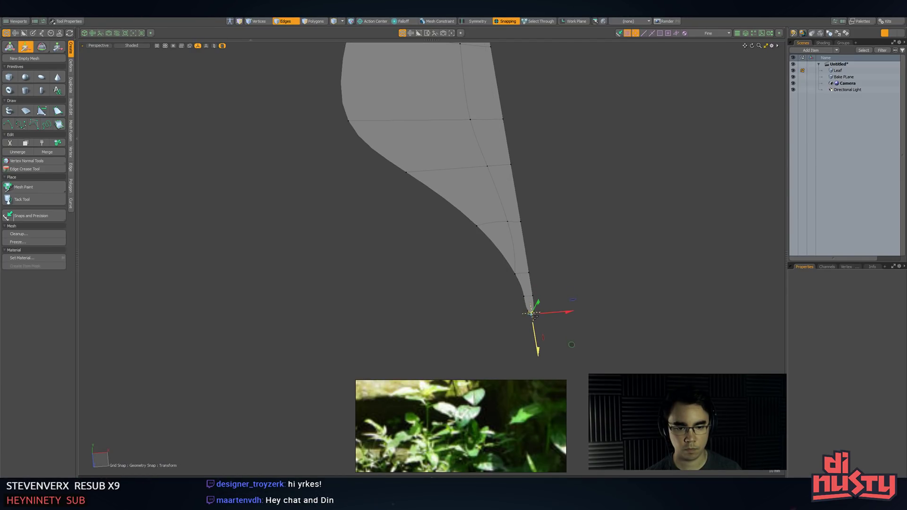
key(space)
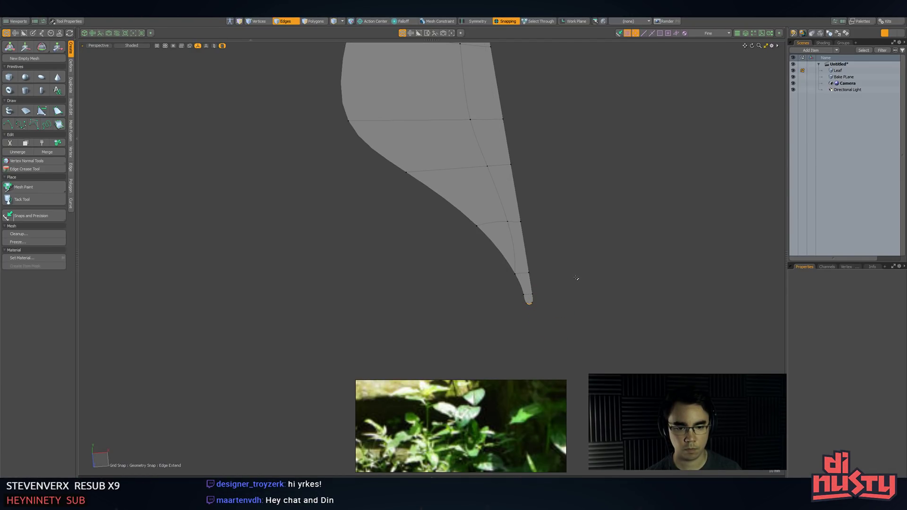
key(space)
- Turn off snapping and move the upper outline vertex outward and the inner vertex near the leaf's tip
scroll(571, 279, down, 3)
alt+drag(571, 277, 525, 262)
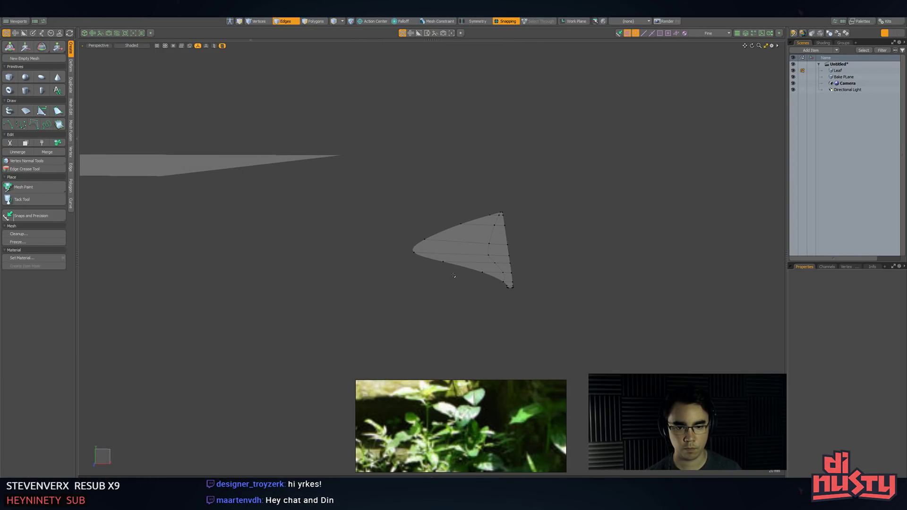
alt+drag(453, 275, 491, 296)
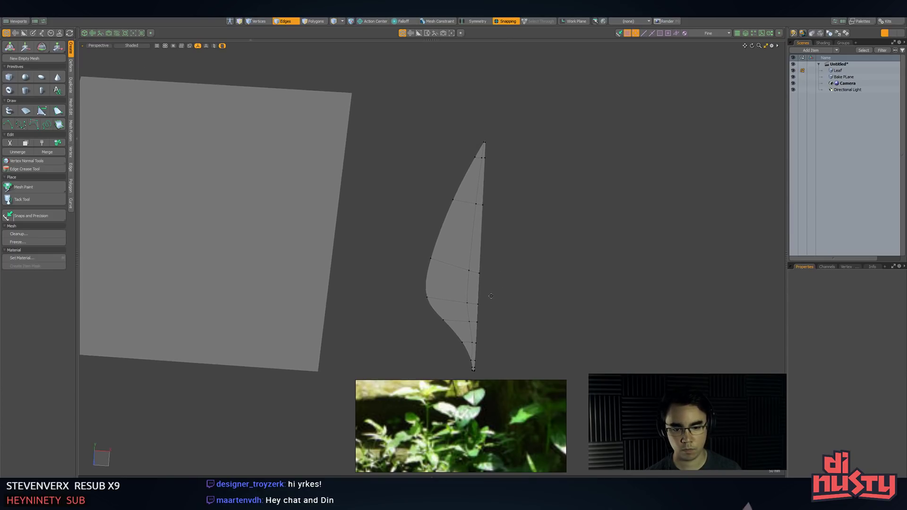
key(1)
click(453, 200)
key(w)
mouse_move(454, 204)
alt+mouse_down()
mouse_move(473, 215)
mouse_move(452, 208)
mouse_move(470, 230)
mouse_move(458, 212)
mouse_move(458, 220)
alt+mouse_up()
key(x)
key(space)
click(465, 152)
key(w)
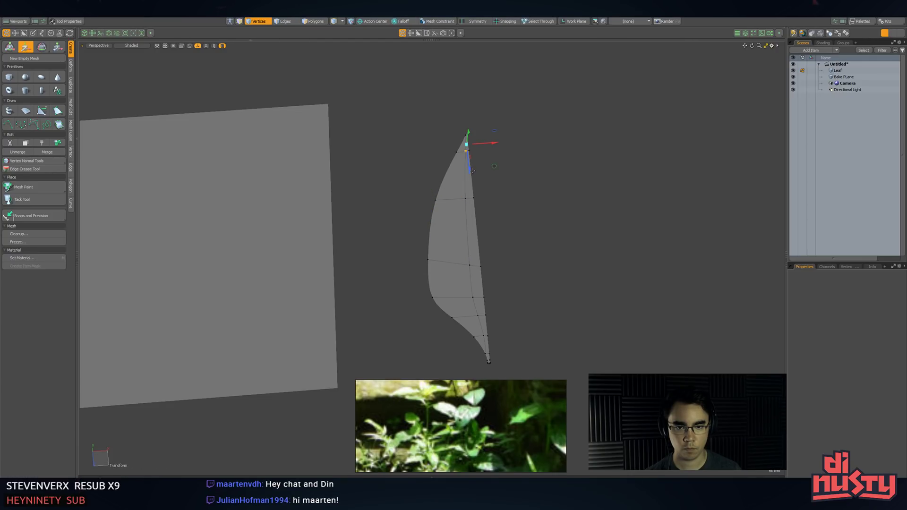
- Select the inner lengthwise edges and shift them away from the midrib toward the middle of the half leaf
key(2)
click(466, 231)
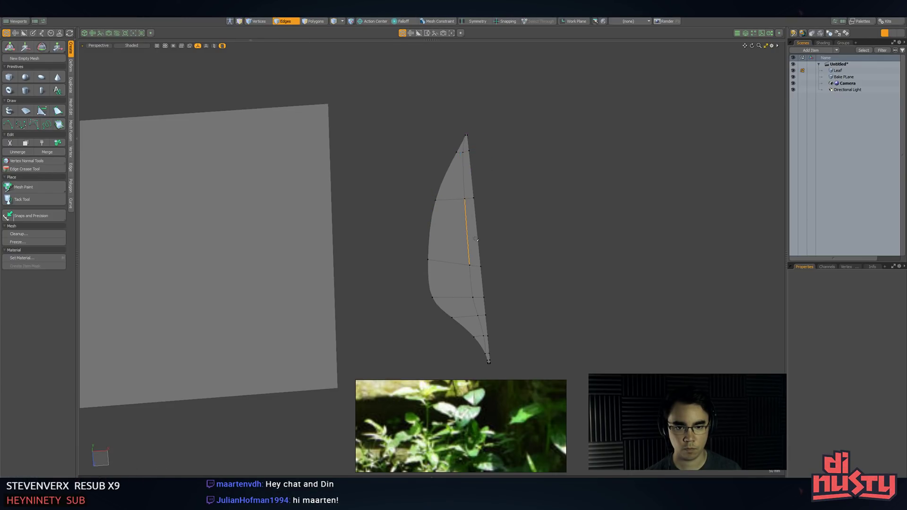
click(468, 307)
middle_drag(531, 317, 539, 226)
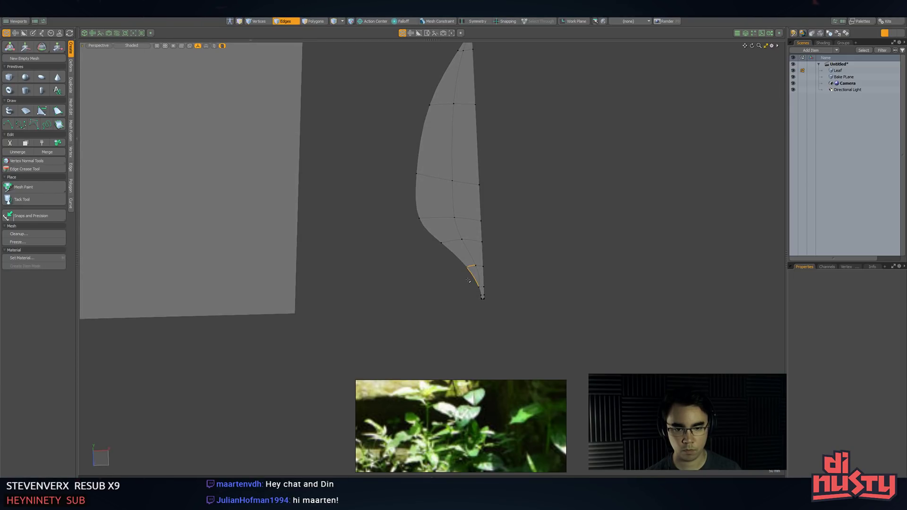
- Move the outline vertices near the base outward to give the lower leaf a fuller, rounded curve
key(w)
key(1)
drag(500, 277, 476, 291)
key(space)
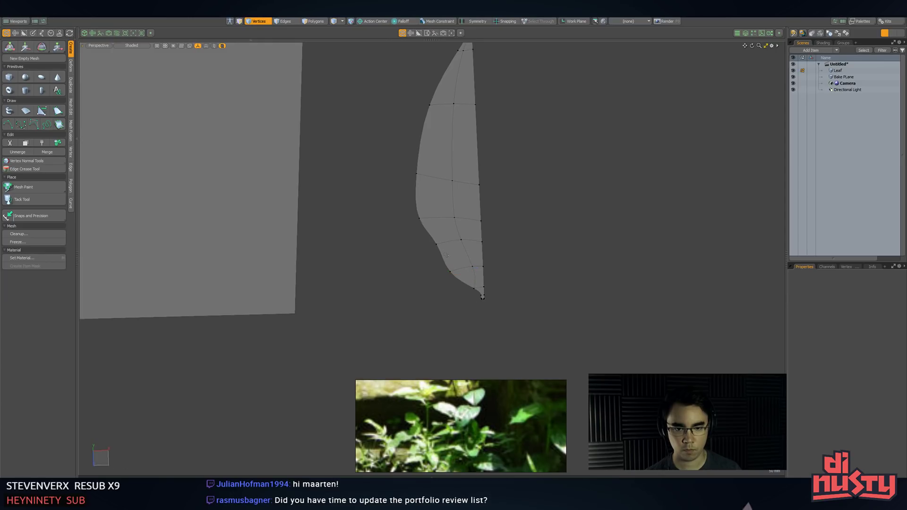
key(w)
drag(470, 269, 457, 282)
key(space)
- Move the outline vertex of the upper row inward and adjust the inner vertex of the same row
alt+shift+drag(521, 209, 522, 247)
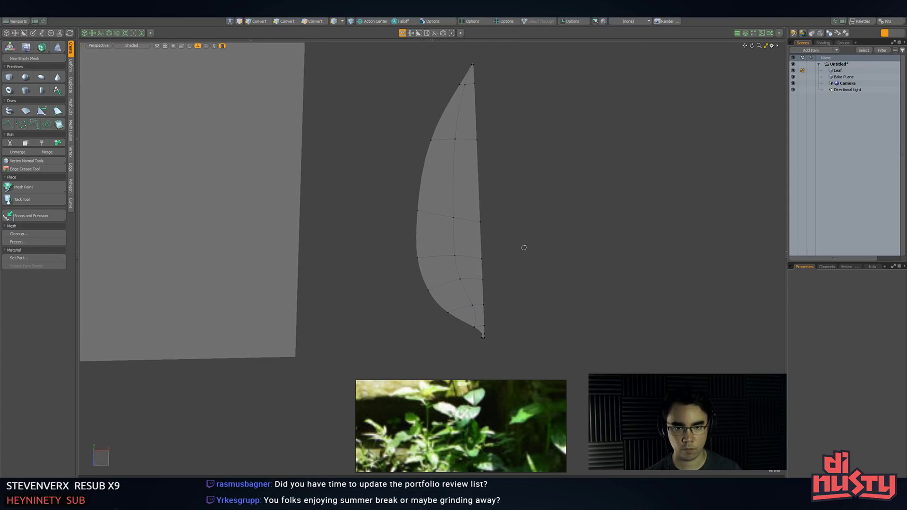
click(430, 140)
key(w)
drag(453, 163, 463, 164)
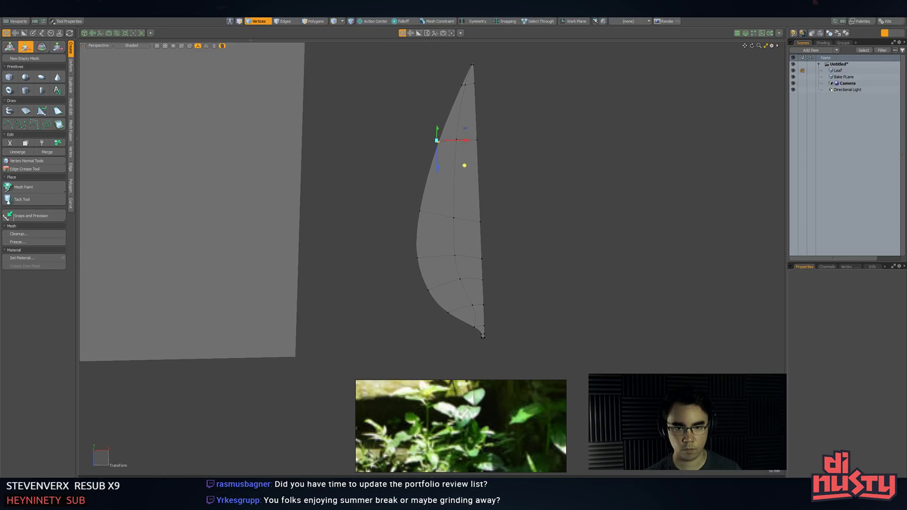
key(space)
click(455, 139)
key(w)
click(456, 139)
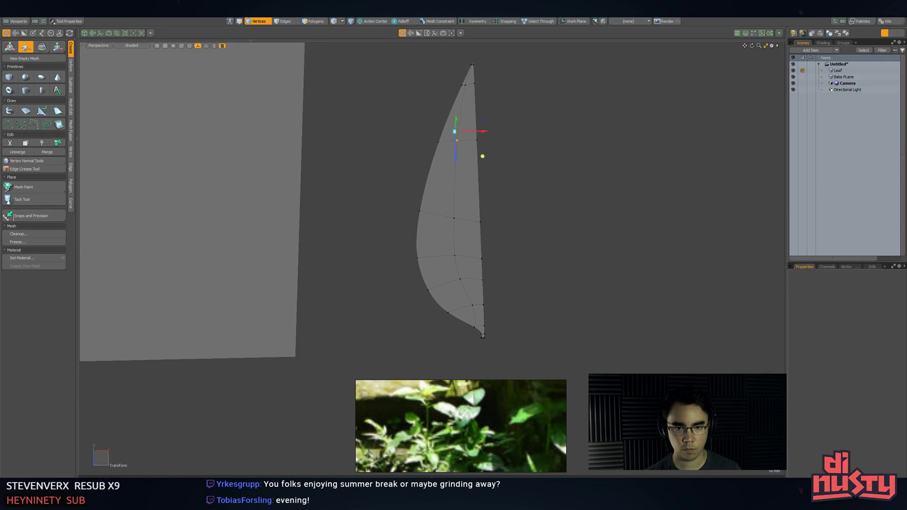
key(space)
click(543, 181)
alt+drag(542, 180, 545, 177)
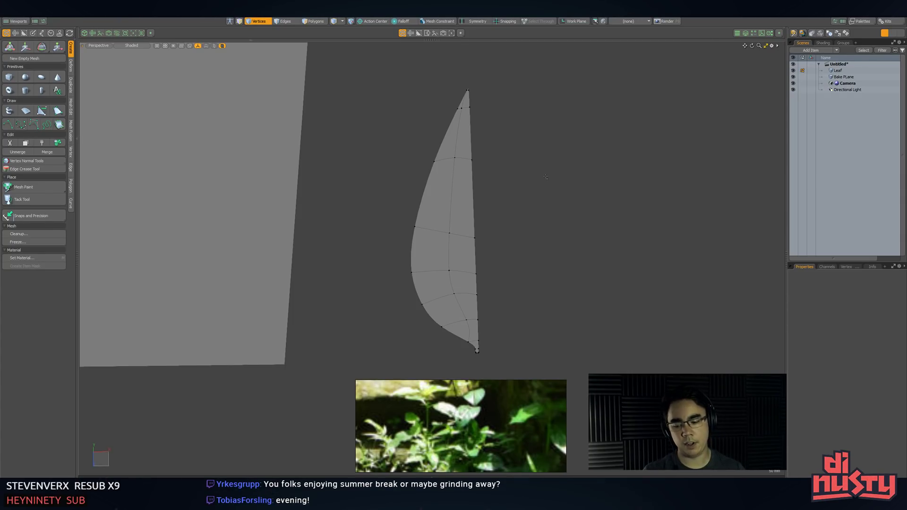
- Move the inner vertex of the row nearest the leaf's tip slightly toward the midrib
alt+drag(545, 176, 440, 150)
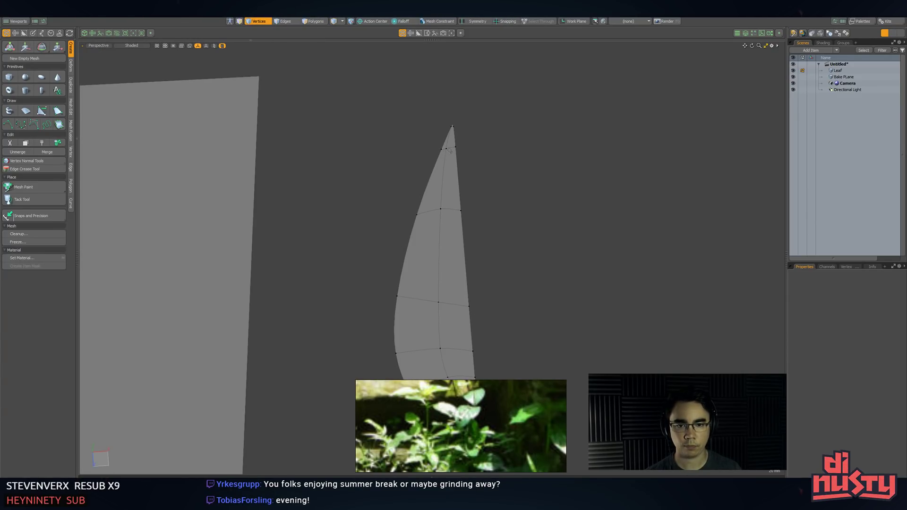
key(w)
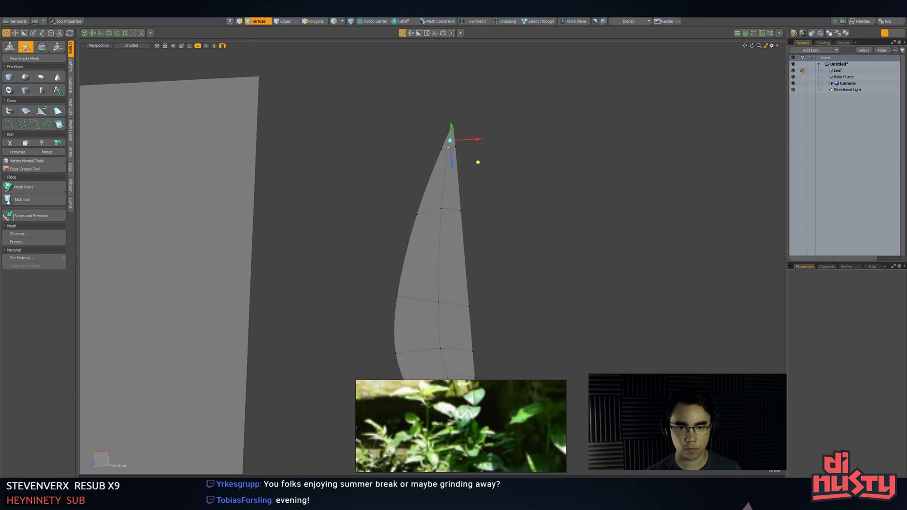
key(q)
alt+drag(508, 171, 421, 203)
key(space)
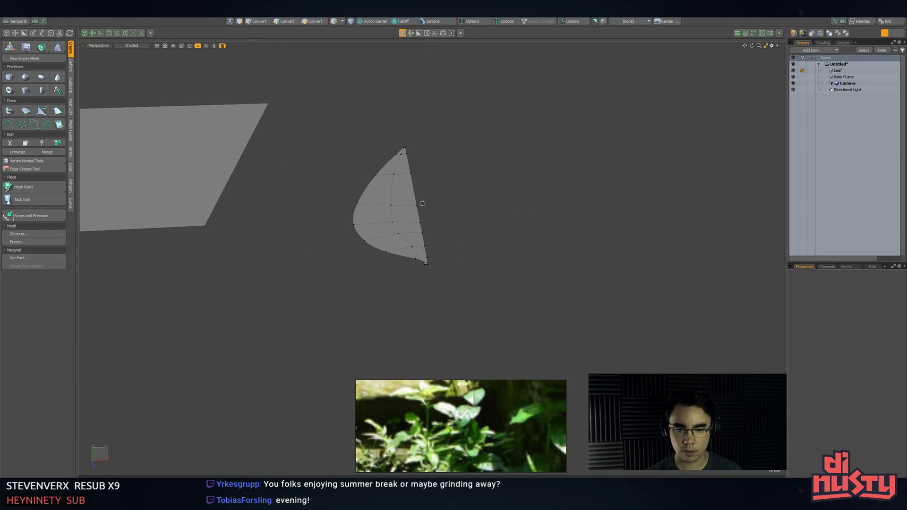
- Mirror the whole half leaf across its midrib, snapping the mirror centre near the stem's base to form the second half
key(3)
double_click(405, 213)
key(shift+v)
key(x)
click(433, 266)
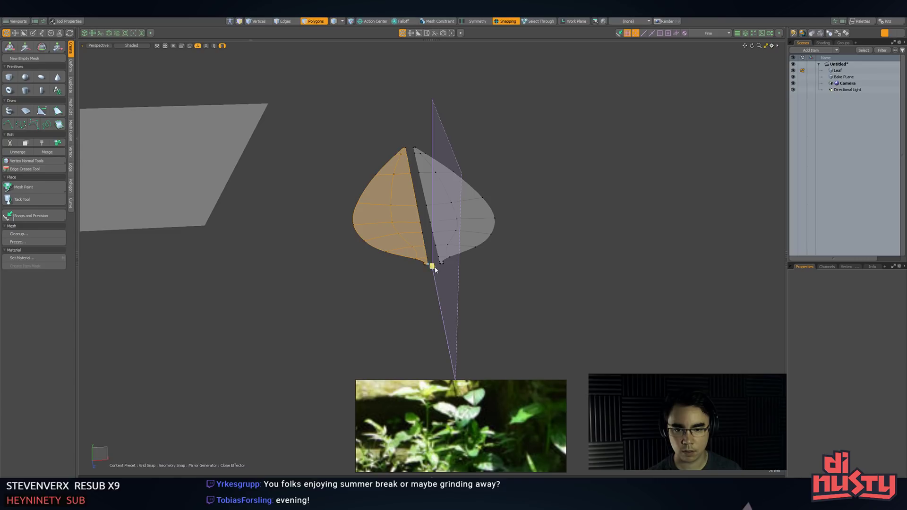
mouse_move(432, 266)
mouse_down()
mouse_move(401, 271)
mouse_move(431, 270)
mouse_up()
key(q)
click(500, 274)
alt+drag(500, 274, 494, 323)
key(Tab)
key(Tab)
- Turn off snapping and move the vertex row just above the stem up toward the blade
key(1)
mouse_move(403, 275)
right_down()
mouse_move(460, 272)
mouse_move(421, 271)
right_up()
key(w)
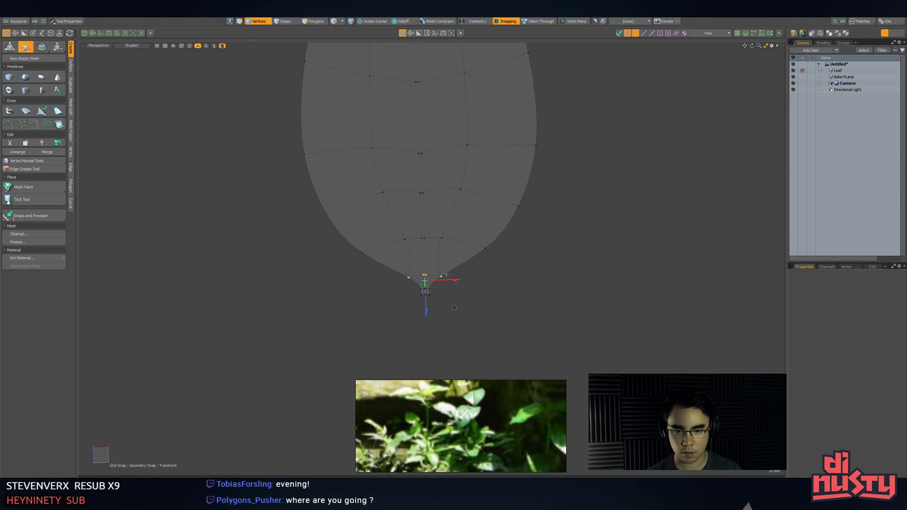
key(x)
mouse_move(426, 306)
mouse_down()
mouse_move(425, 276)
mouse_move(426, 286)
mouse_up()
key(q)
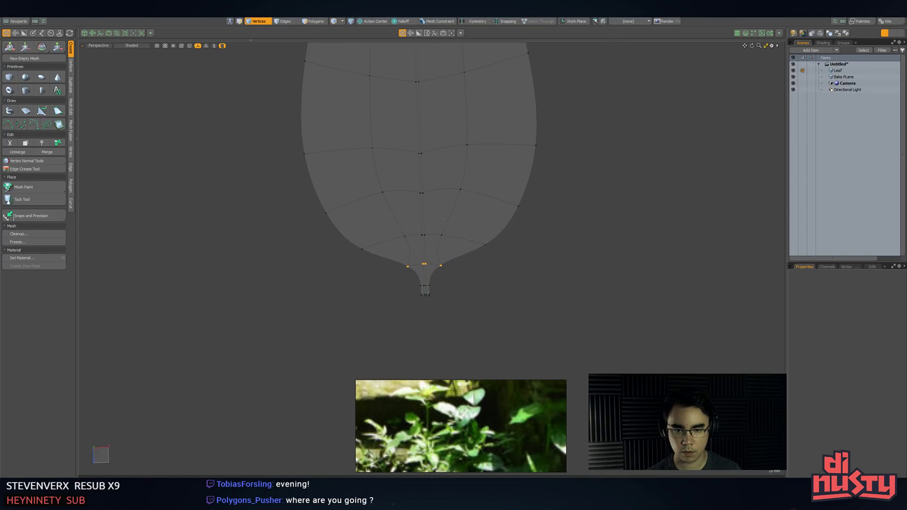
right_drag(541, 242, 513, 241)
key(w)
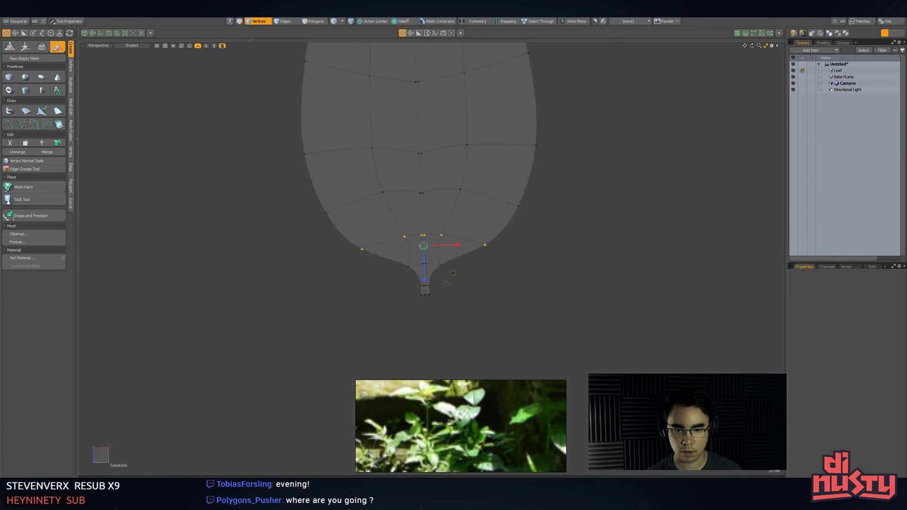
key(space)
- Select the stem's vertices, stretch them lengthwise and move them away from the blade to lengthen the stem
mouse_move(407, 280)
right_down()
mouse_move(407, 311)
mouse_move(441, 274)
right_up()
key(w)
alt+shift+drag(466, 297, 467, 232)
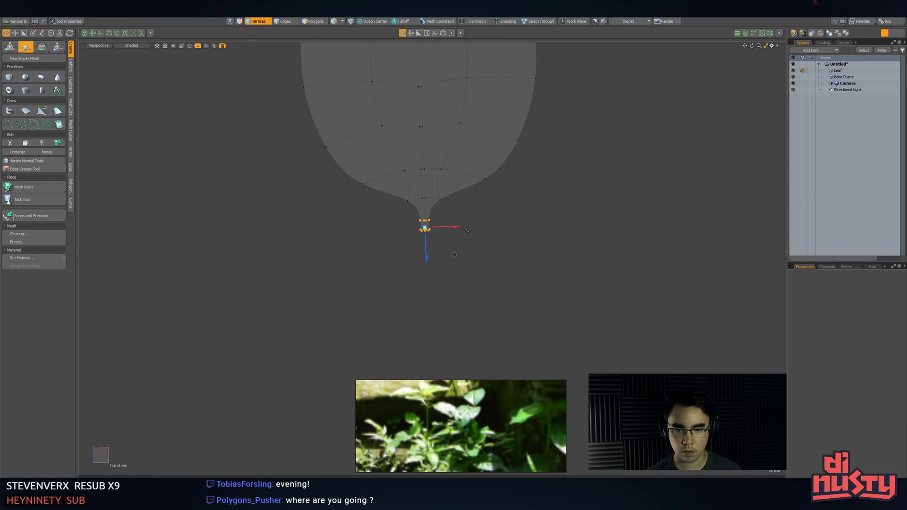
drag(428, 300, 429, 345)
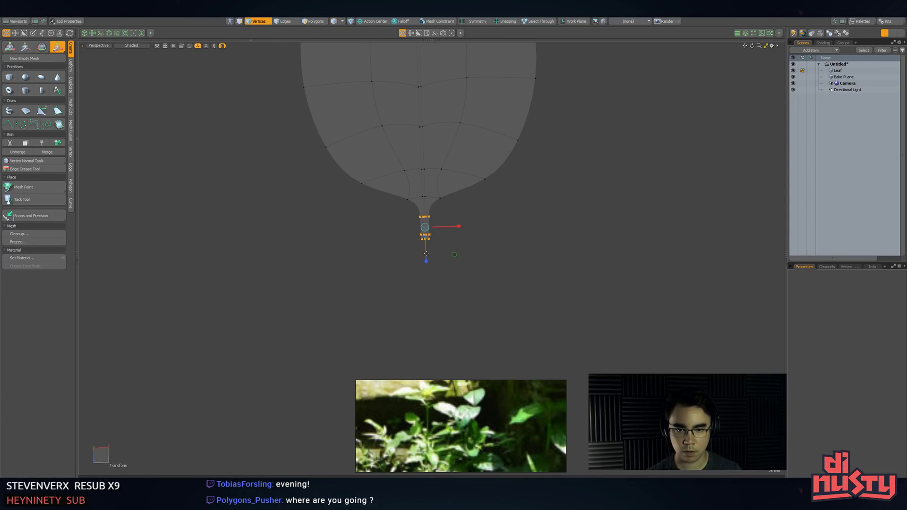
drag(426, 254, 427, 278)
key(space)
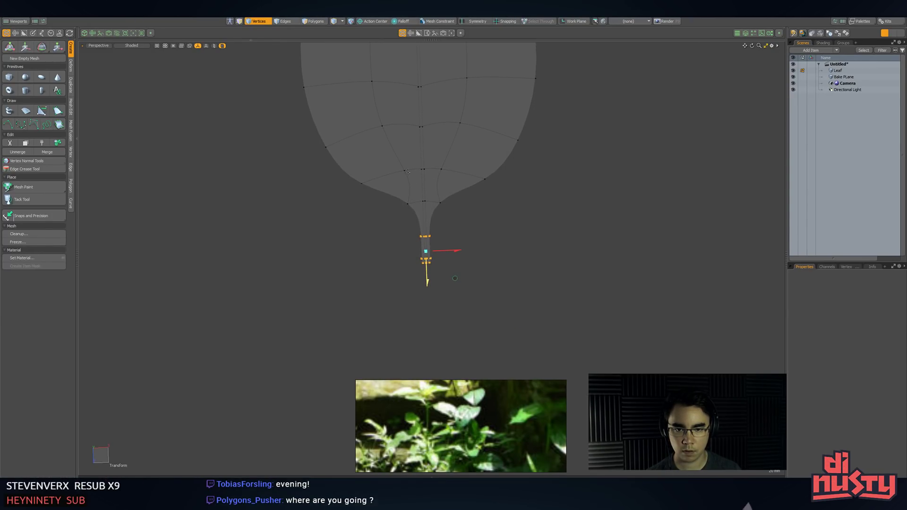
- Move the vertex row where the blade meets the stem slightly down toward the stem
right_drag(496, 208, 494, 210)
key(w)
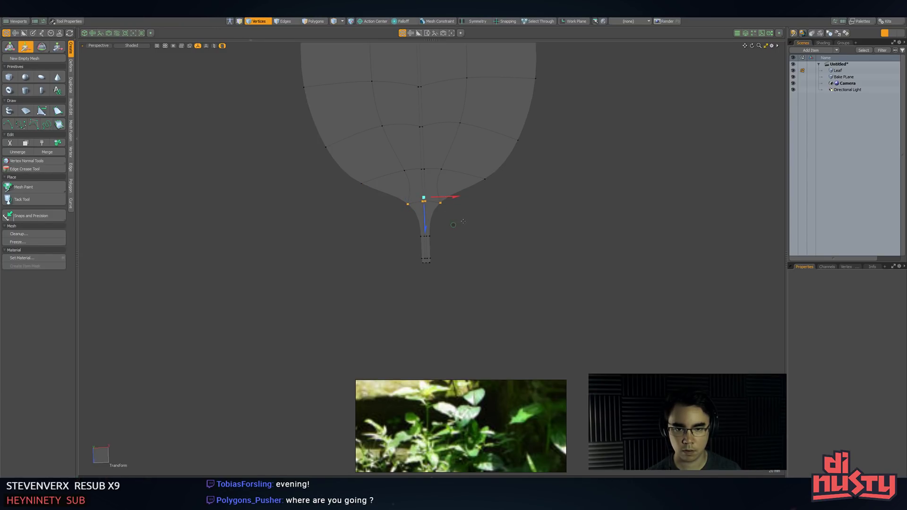
drag(425, 224, 426, 244)
- Select all polygons of one leaf half and pull it away from the other half at the midrib
alt+drag(557, 228, 410, 211)
key(2)
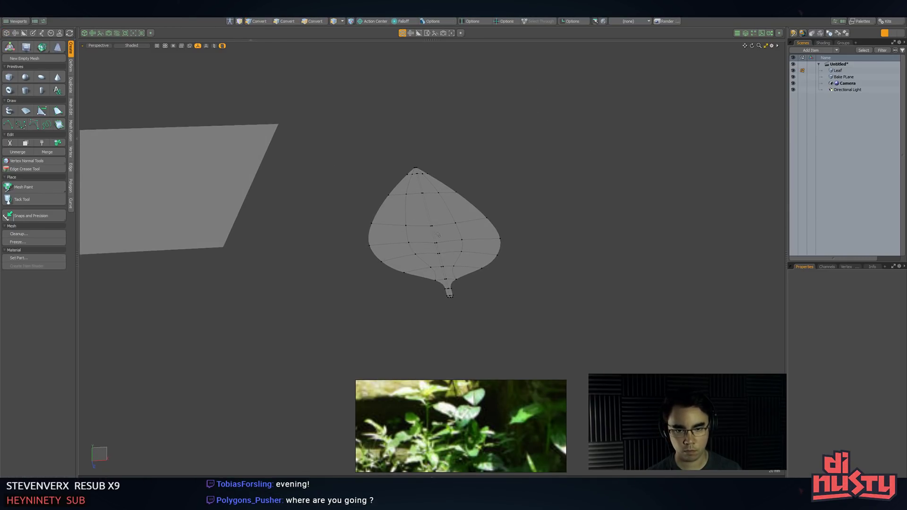
double_click(432, 230)
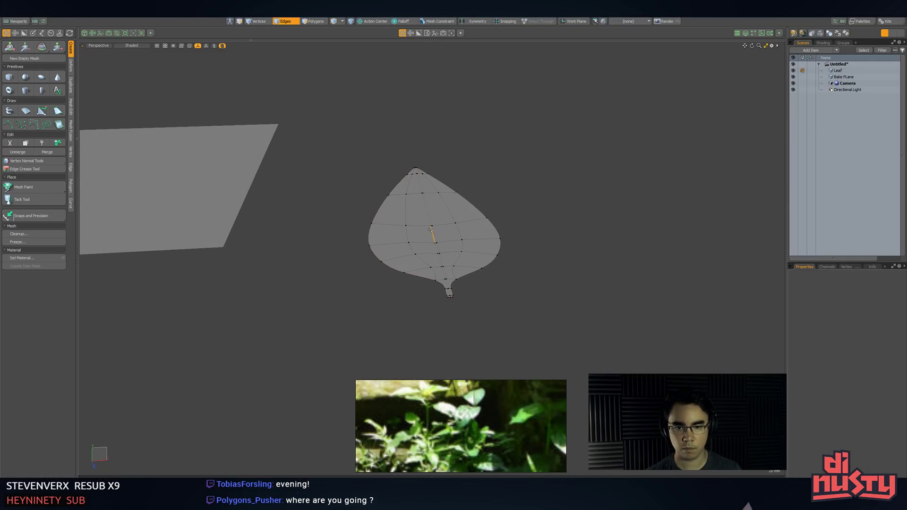
double_click(433, 235)
key(3)
double_click(415, 234)
key(w)
drag(415, 235, 402, 239)
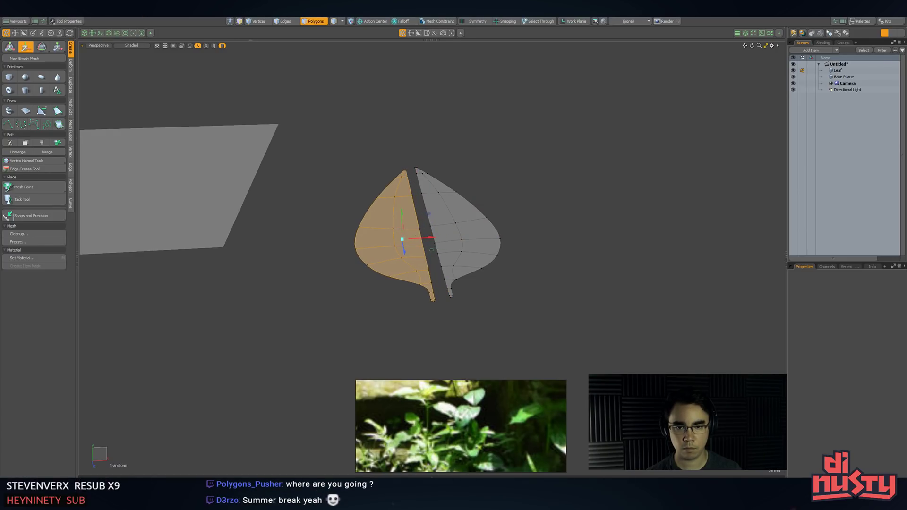
- Snap the separated half back against the other half's midrib, aligning their vertices at the stem
key(x)
scroll(425, 321, up, 5)
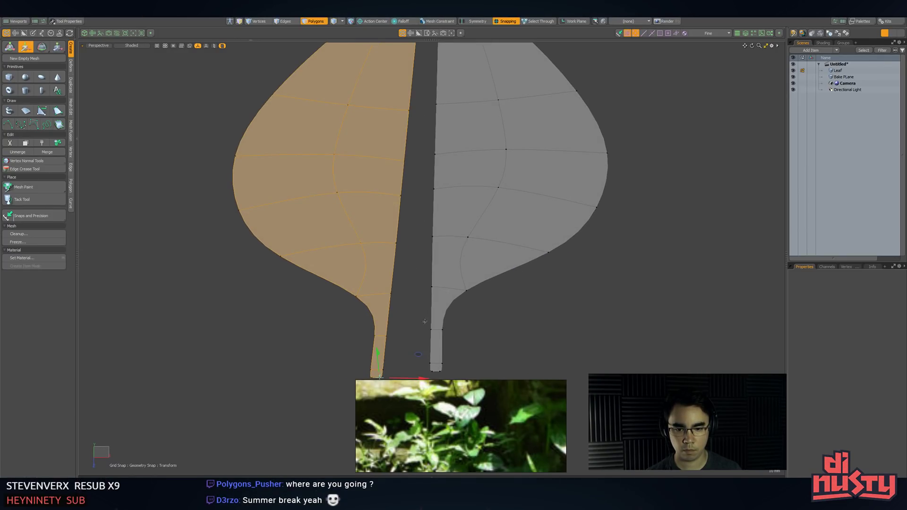
drag(386, 336, 426, 329)
key(q)
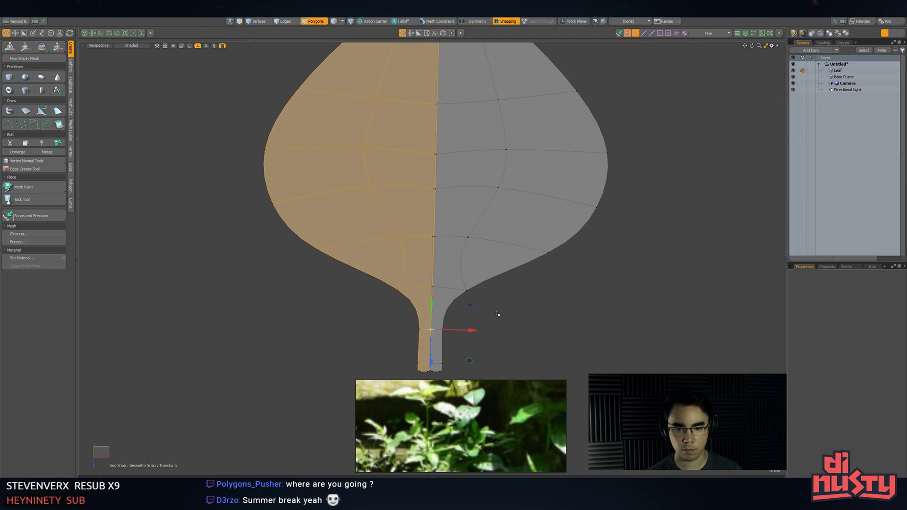
- Select the vertices of both leaf halves and weld the doubled midrib vertices with the Merge Tool
double_click(450, 288)
shift+double_click(429, 292)
key(alt+1)
key(z)
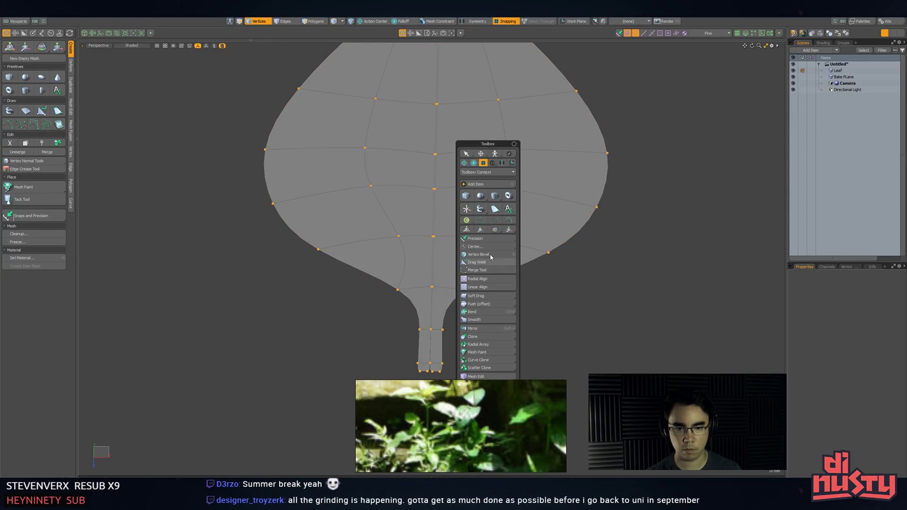
click(490, 268)
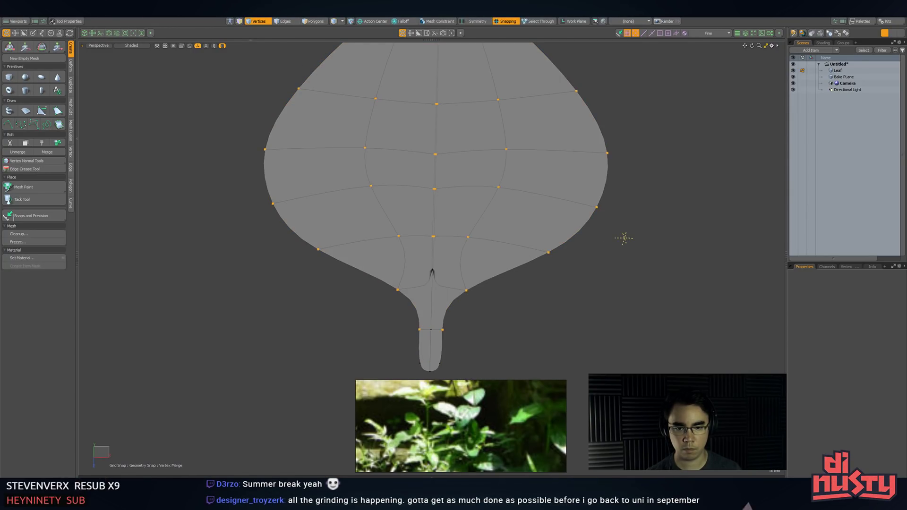
key(q)
click(625, 239)
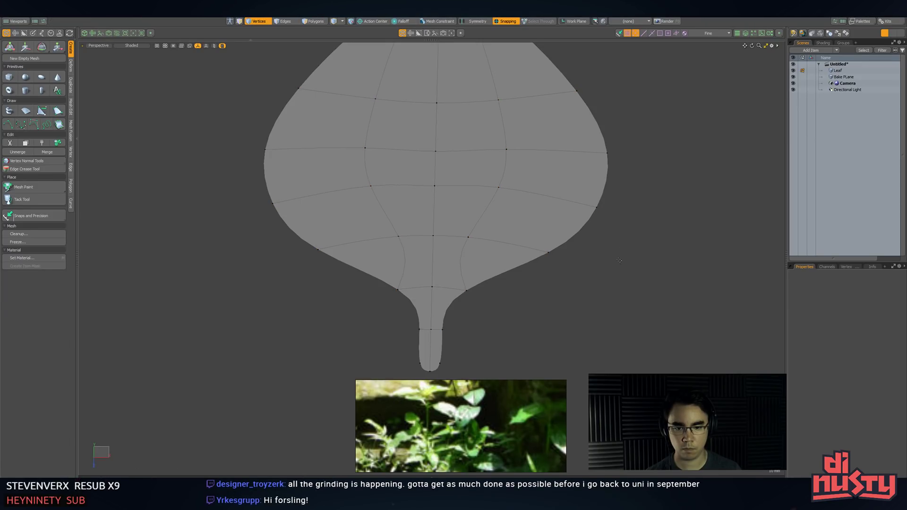
- Cut an edge across the stem near its lower end with Edge Slice
alt+drag(581, 269, 529, 269)
key(alt+c)
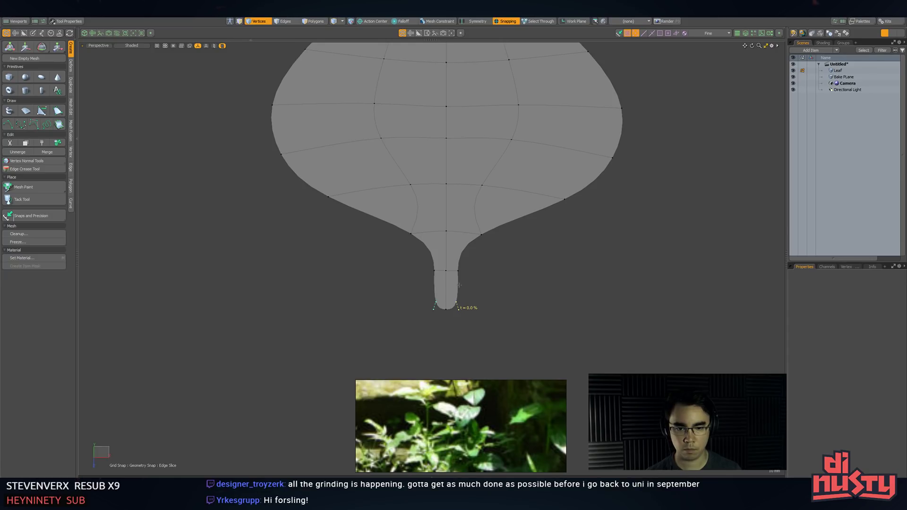
key(space)
key(alt+c)
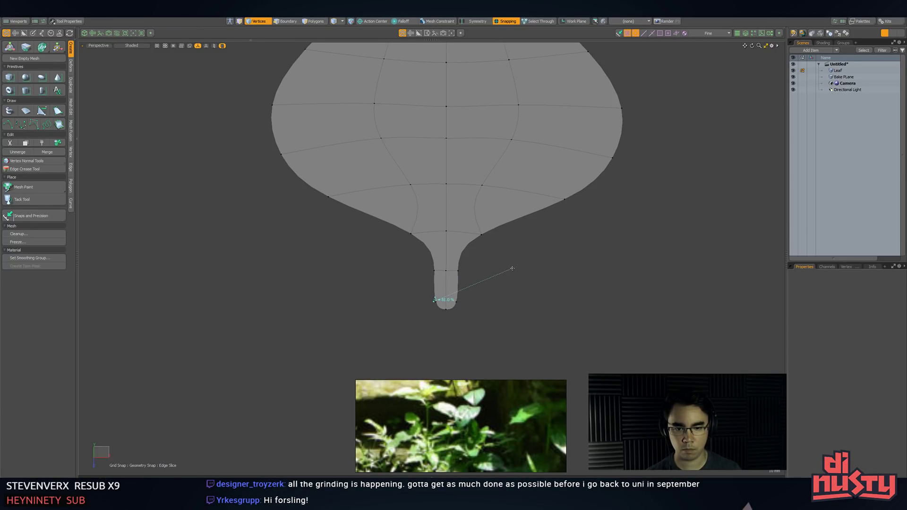
key(space)
- Scale the pair of inner vertices in the lower row near the leaf's base outward from the midrib
alt+drag(472, 298, 534, 274)
alt+drag(528, 314, 502, 333)
alt+shift+drag(520, 231, 503, 251)
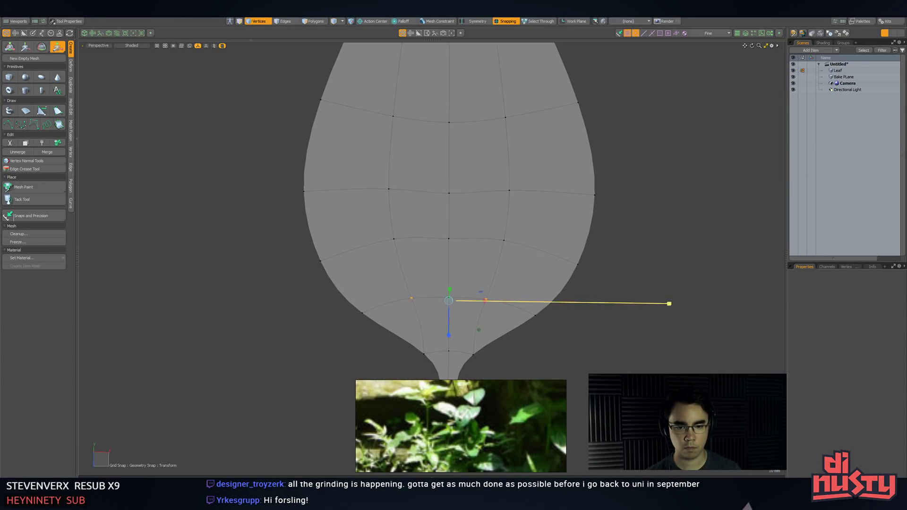
scroll(600, 313, down, 4)
- Select the midrib edge loop from tip to stem and bevel it into a narrow strip
alt+drag(432, 312, 454, 220)
key(2)
double_click(458, 269)
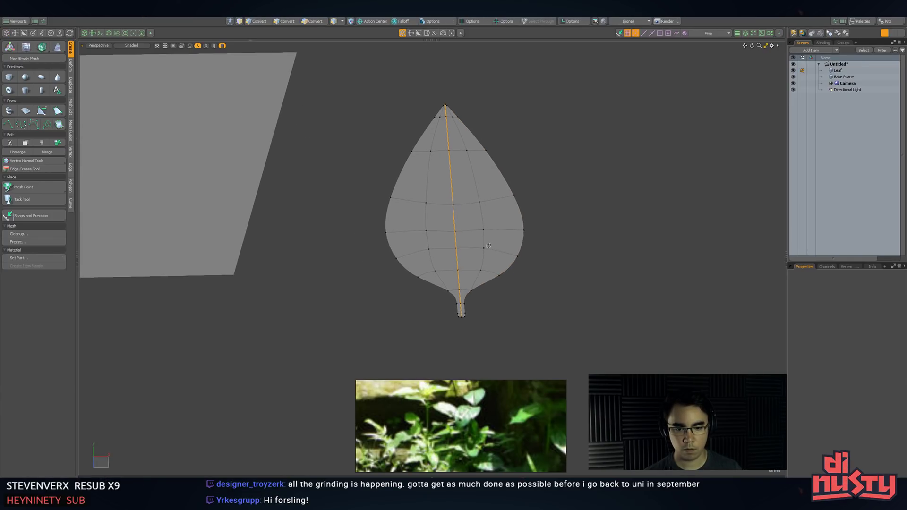
scroll(489, 230, up, 3)
key(b)
drag(560, 257, 564, 254)
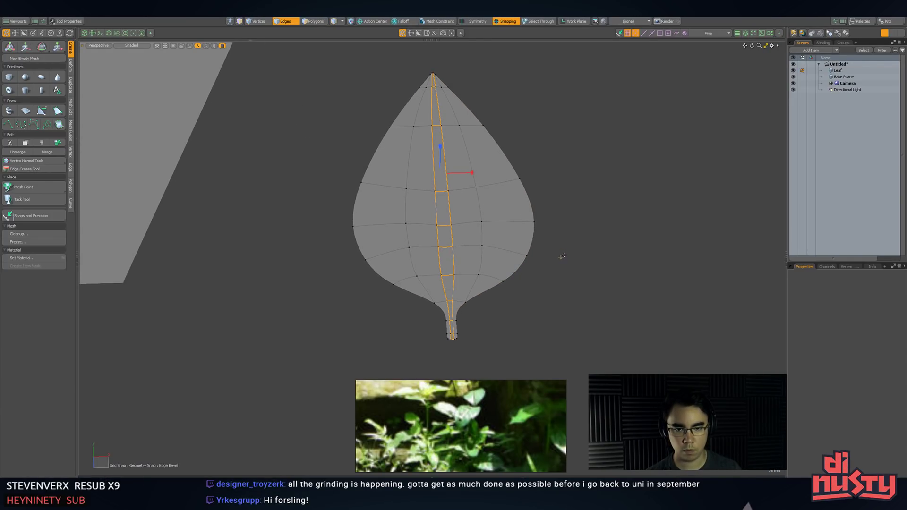
- Add a lengthwise loop slice along the middle of the bevelled midrib strip
alt+drag(454, 232, 417, 222)
click(417, 234)
key(alt+c)
click(581, 239)
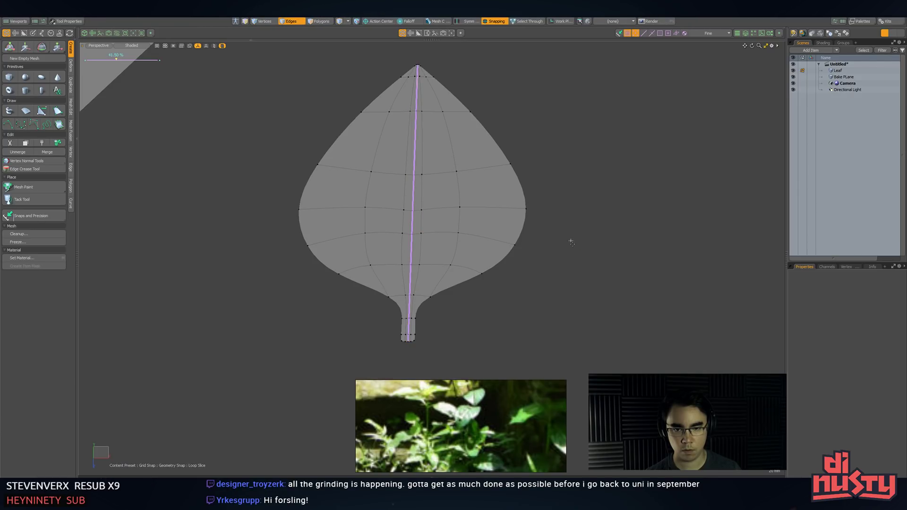
key(space)
- Turn off snapping and lower the centre edge loop of the midrib strip to form a groove
scroll(472, 279, up, 3)
key(w)
mouse_move(481, 298)
alt+mouse_down()
mouse_move(491, 250)
mouse_move(481, 312)
alt+mouse_up()
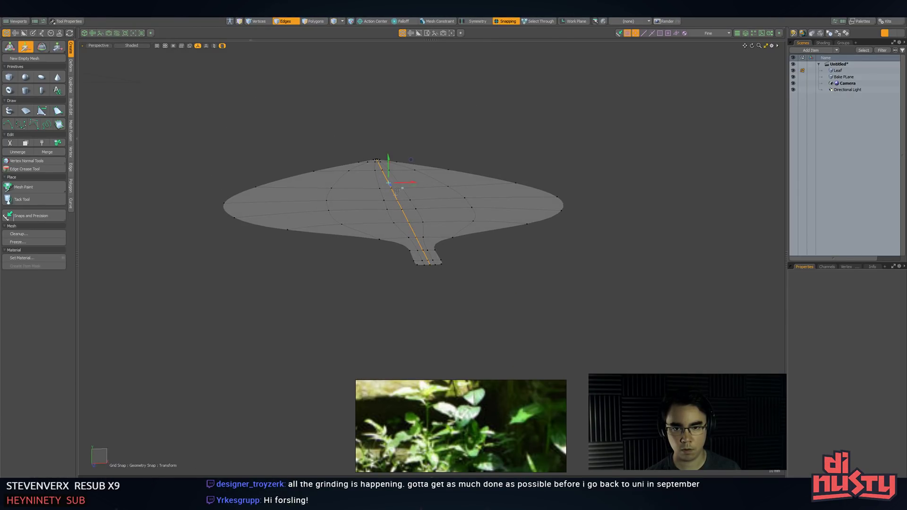
key(x)
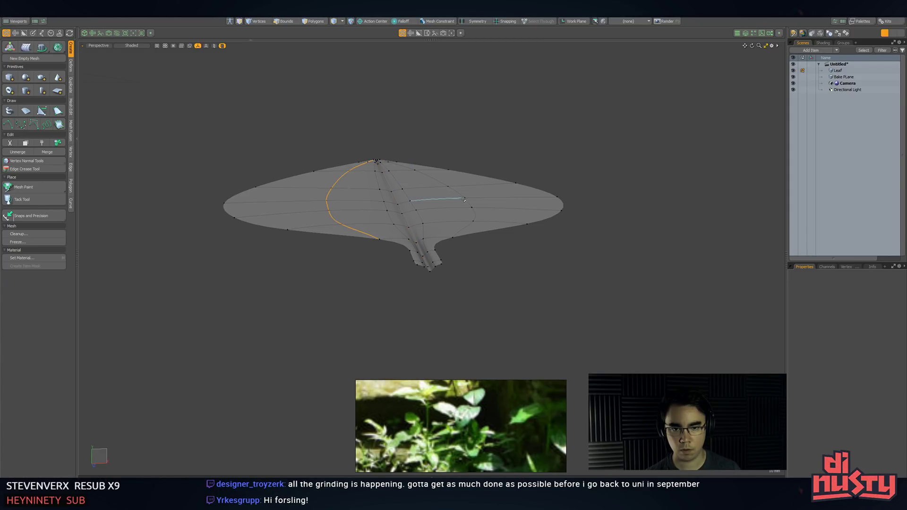
- Raise the lengthwise edge loops midway across both halves so the blade arches on each side of the midrib
key(w)
alt+drag(472, 207, 406, 150)
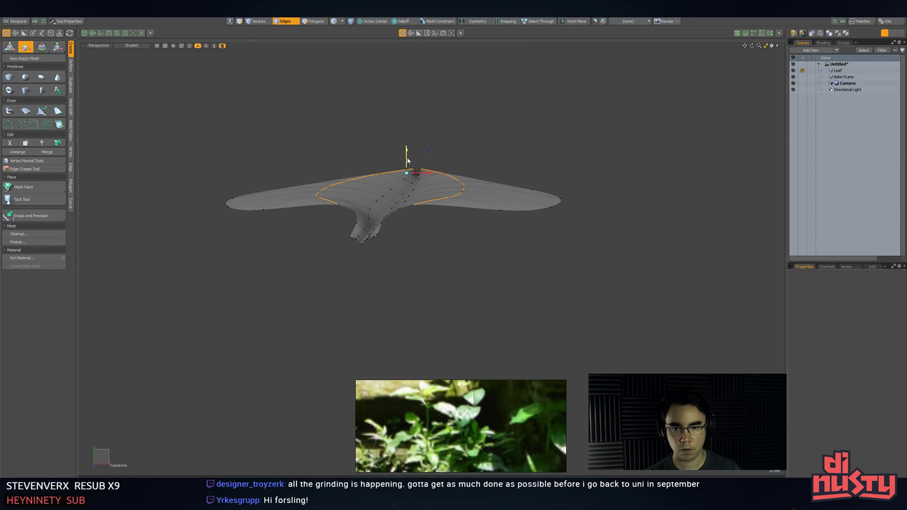
scroll(406, 156, up, 1)
mouse_move(486, 194)
alt+mouse_down()
mouse_move(426, 228)
mouse_move(419, 222)
mouse_move(426, 233)
alt+mouse_up()
key(q)
- Select the band of polygons across the middle of the leaf and raise it
key(3)
drag(422, 188, 470, 252)
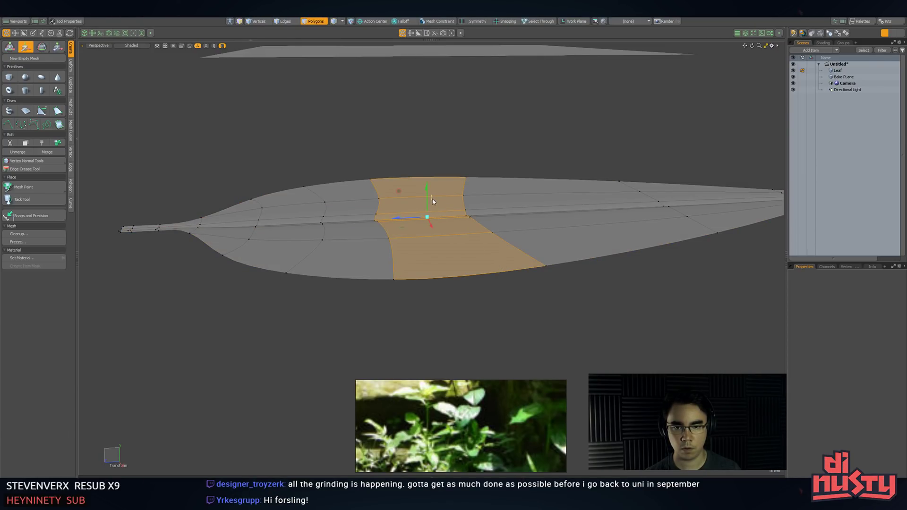
drag(428, 195, 427, 179)
key(q)
- Select the crosswise edge row between the raised band and the stem and move it to smooth the lengthwise curve
key(2)
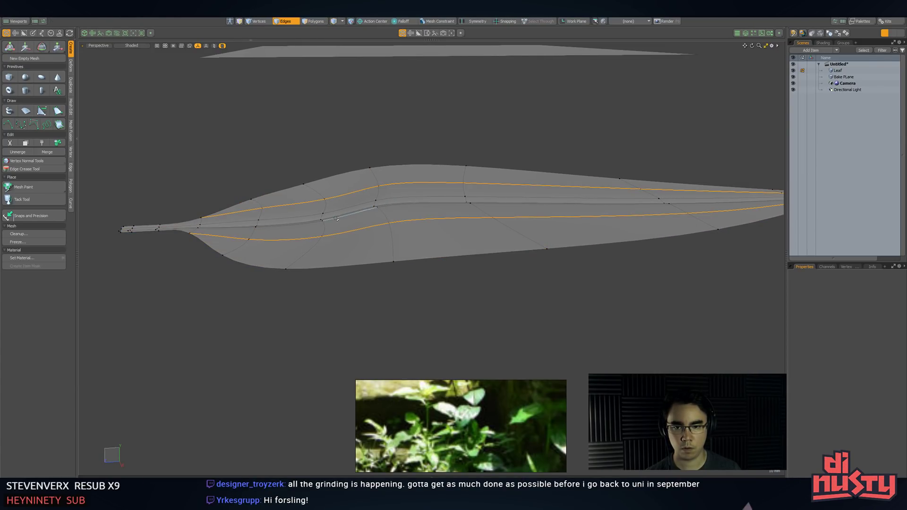
double_click(324, 229)
key(w)
alt+drag(327, 229, 324, 211)
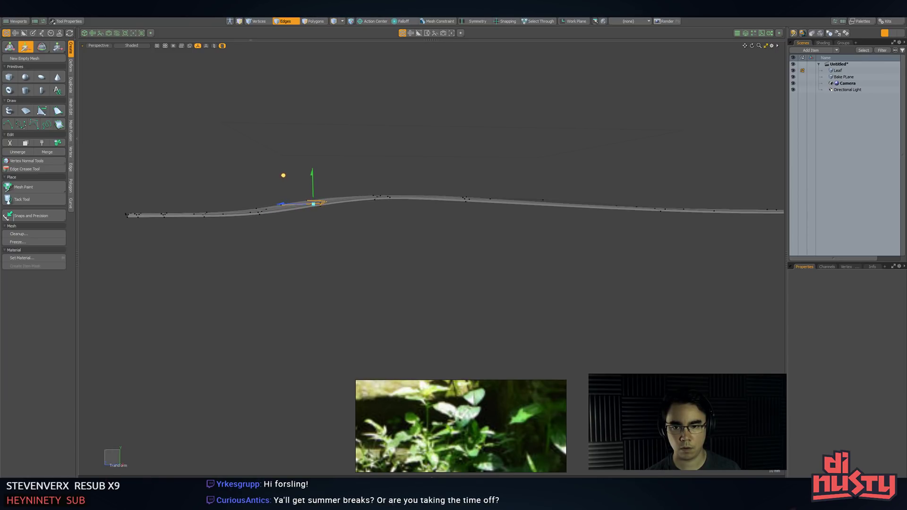
alt+shift+drag(379, 211, 303, 236)
key(q)
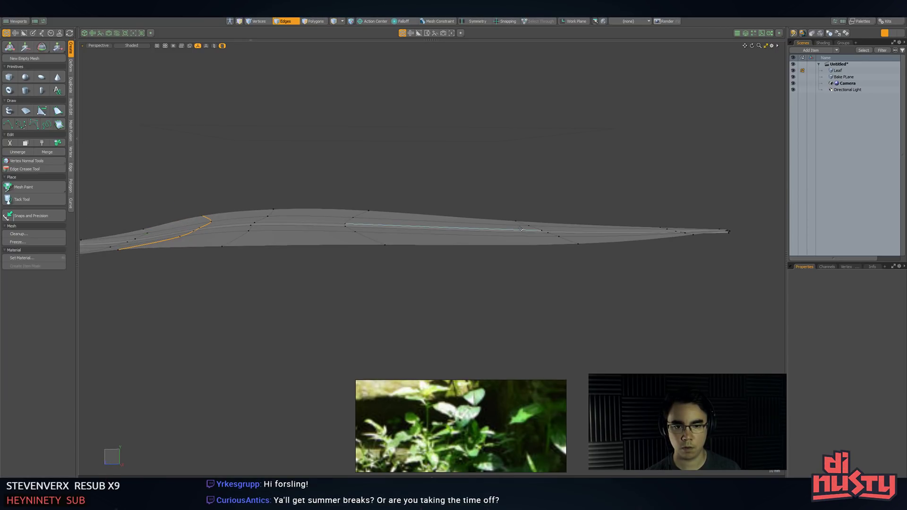
- Select the crosswise edge row on the tip side of the raised band and transform it to smooth the arch toward the tip
alt+drag(532, 228, 528, 194)
double_click(361, 229)
key(y)
alt+drag(327, 203, 327, 178)
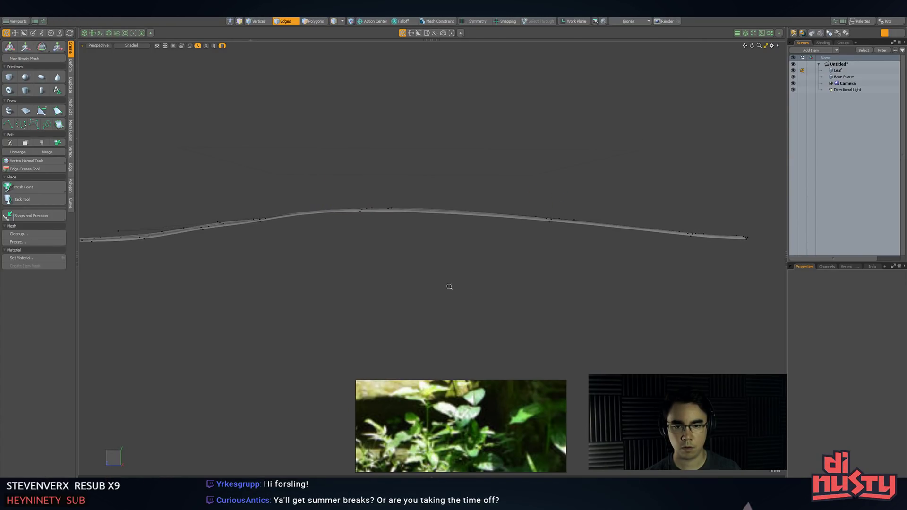
- Try to give the leaf a slight thickness by selecting all its polygons and applying Thicken
alt+drag(449, 287, 390, 316)
key(1)
alt+drag(526, 278, 551, 270)
key(w)
key(3)
double_click(523, 266)
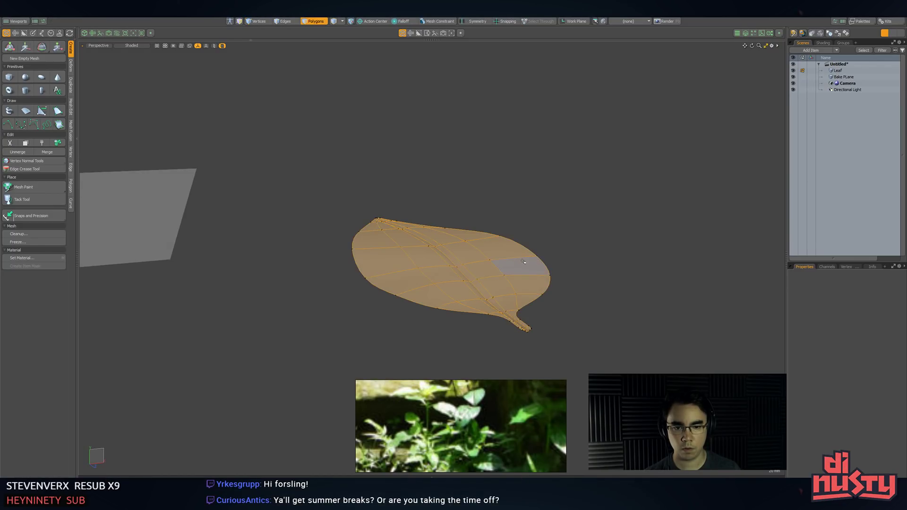
click(71, 105)
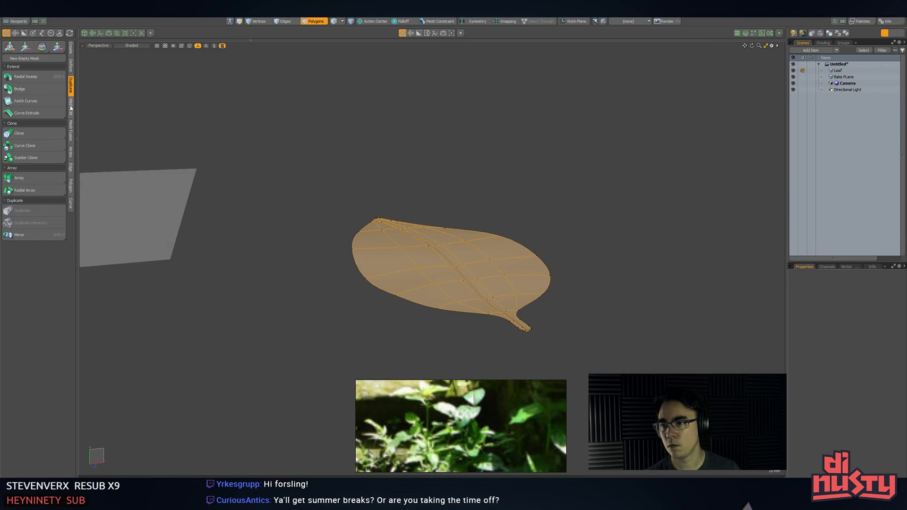
click(71, 155)
click(71, 167)
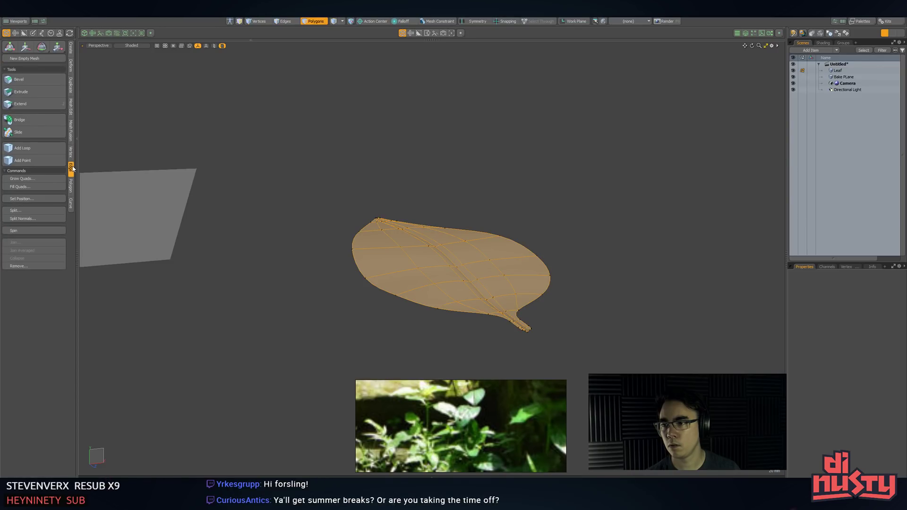
click(70, 92)
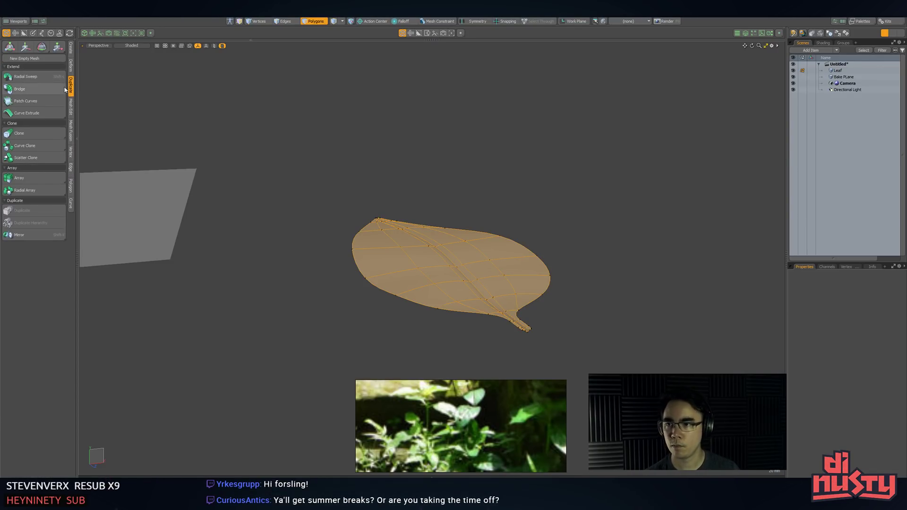
click(70, 69)
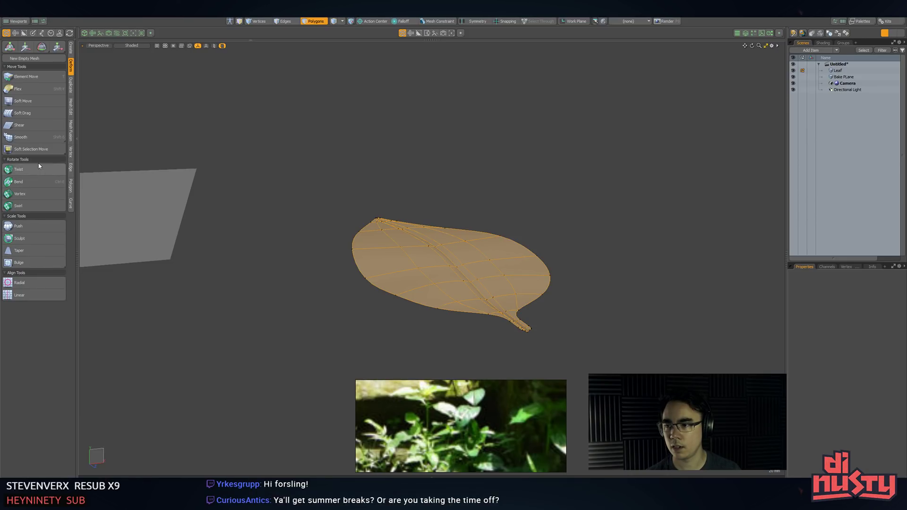
click(71, 133)
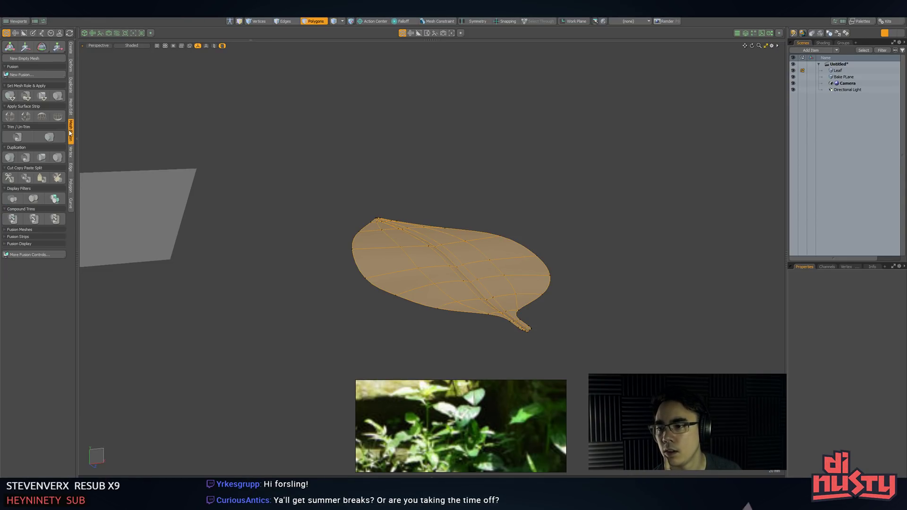
click(70, 155)
click(71, 108)
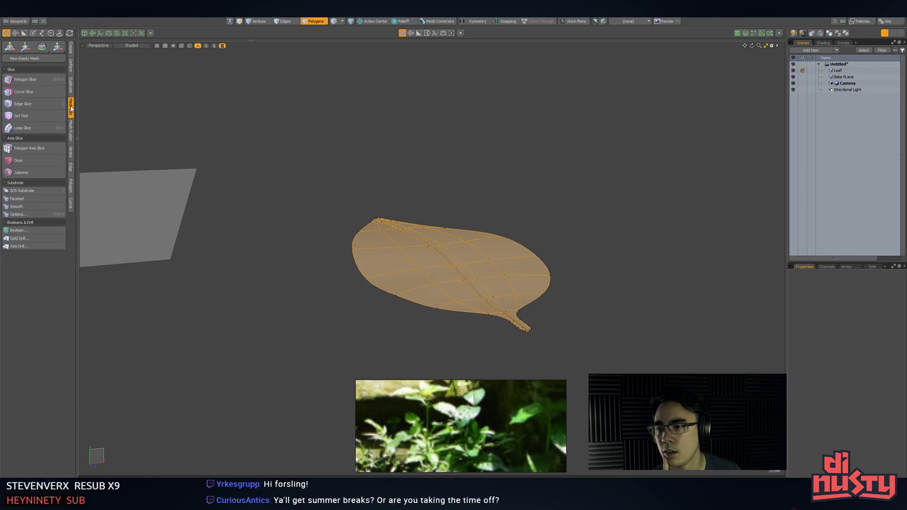
click(71, 187)
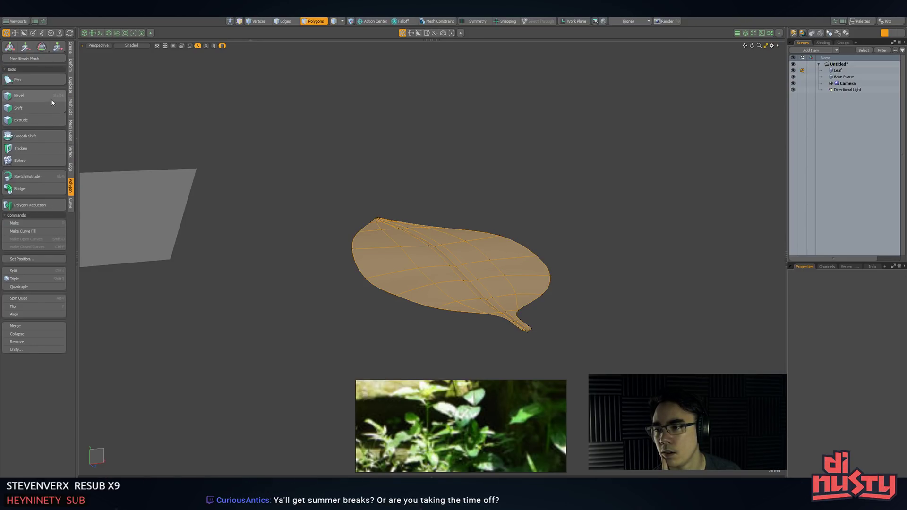
click(43, 153)
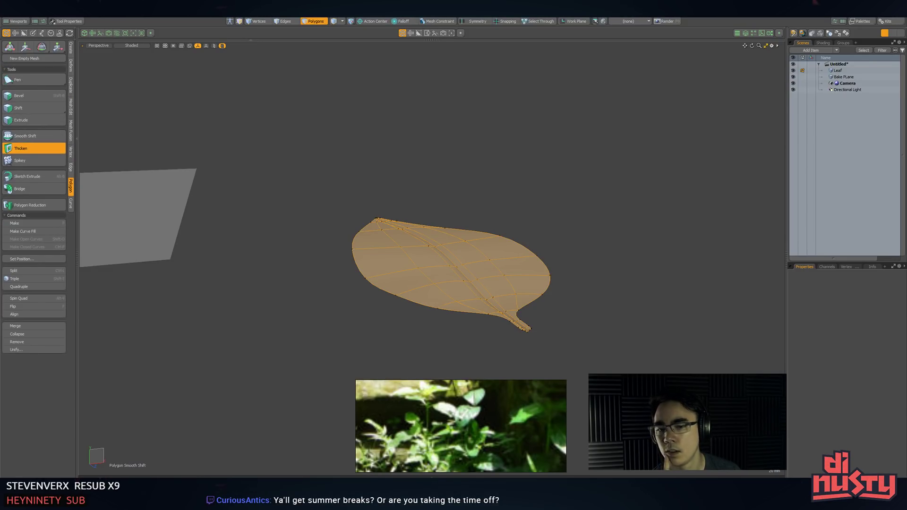
click(451, 188)
drag(428, 217, 428, 221)
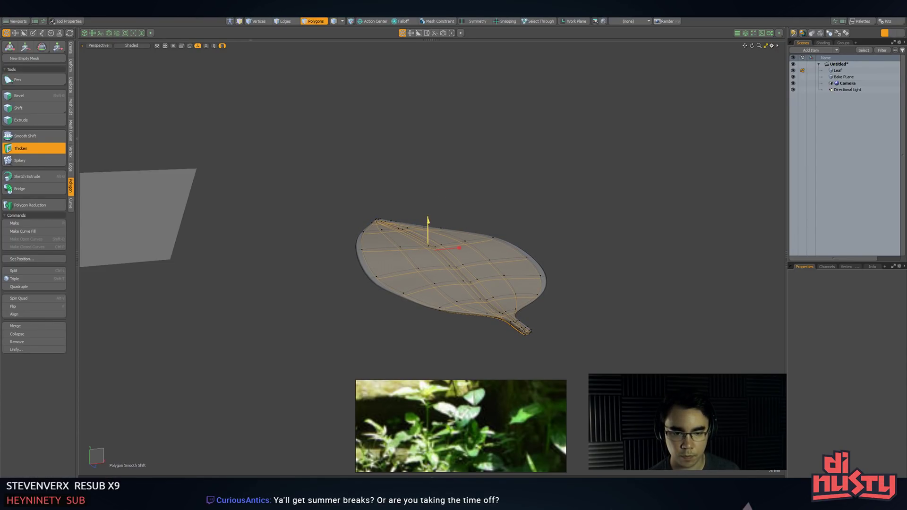
key(space)
- Try to slice an extra edge loop around the thickened rim, working from a close view of the leaf tip
click(490, 230)
alt+drag(490, 230, 501, 202)
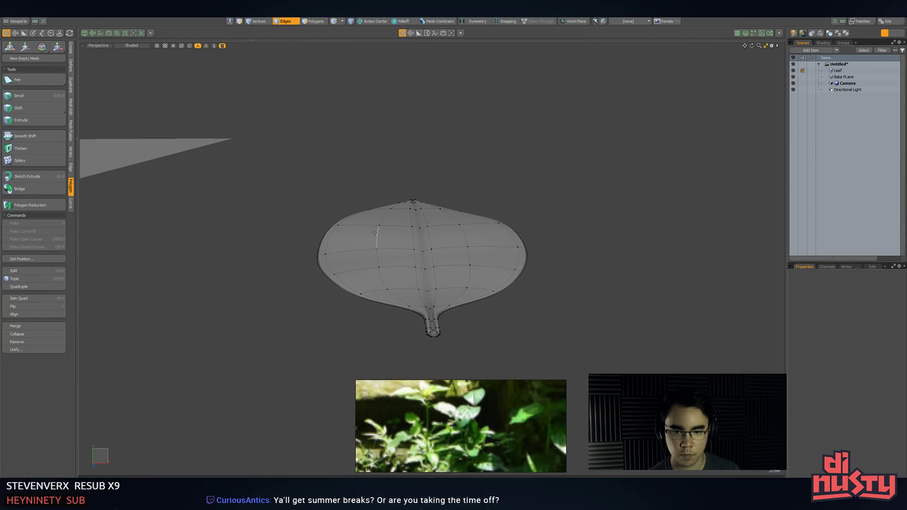
alt+drag(376, 233, 471, 284)
key(1)
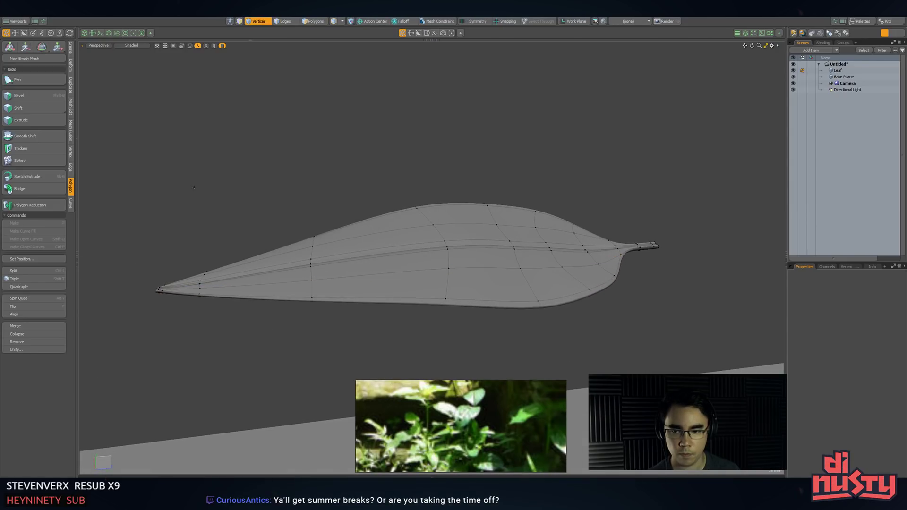
right_drag(236, 236, 239, 253)
key(shift+a)
alt+drag(239, 253, 348, 252)
right_drag(297, 194, 387, 192)
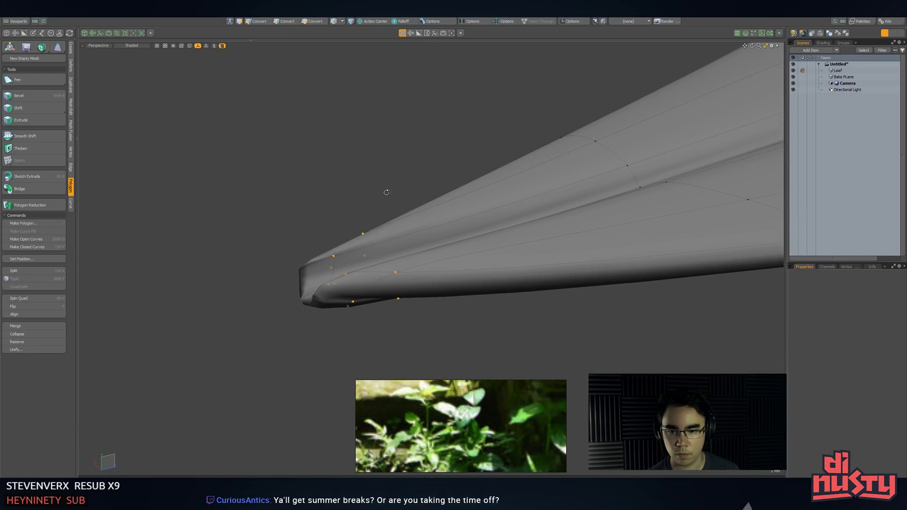
alt+drag(387, 192, 622, 277)
key(2)
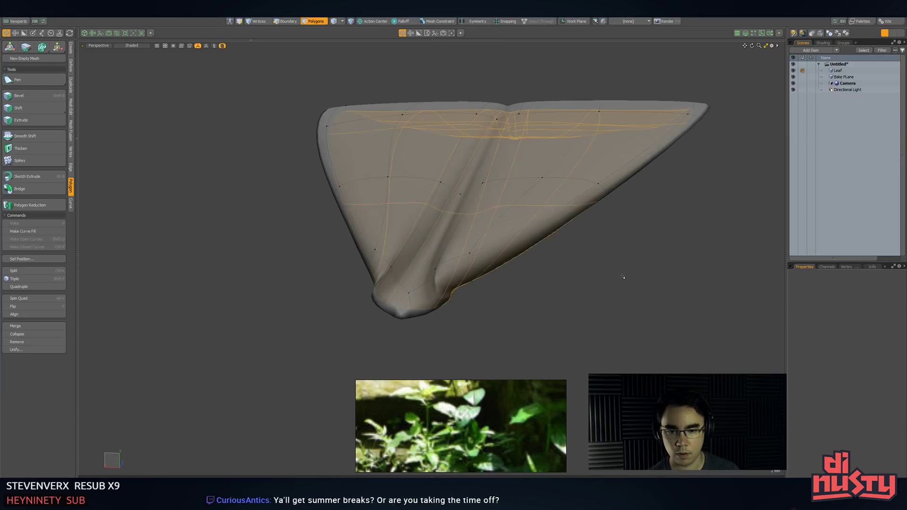
click(463, 270)
key(alt+c)
drag(463, 270, 612, 282)
- Undo the rim loop slice and the thickening of the leaf
key(ctrl+z)
key(ctrl+z)
key(ctrl+z)
key(ctrl+z)
key(ctrl+z)
key(ctrl+z)
key(ctrl+z)
key(ctrl+z)
key(ctrl+z)
key(ctrl+z)
key(2)
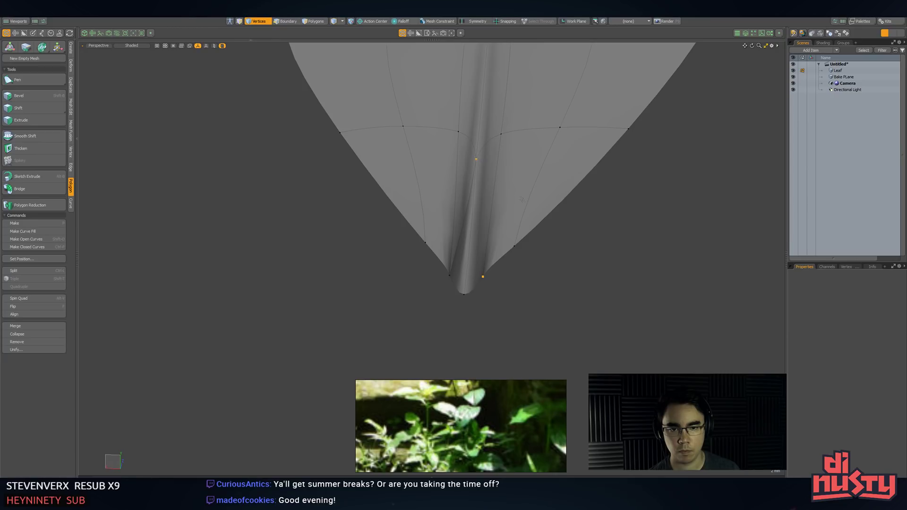
key(ctrl+z)
key(ctrl+z)
alt+drag(475, 287, 471, 280)
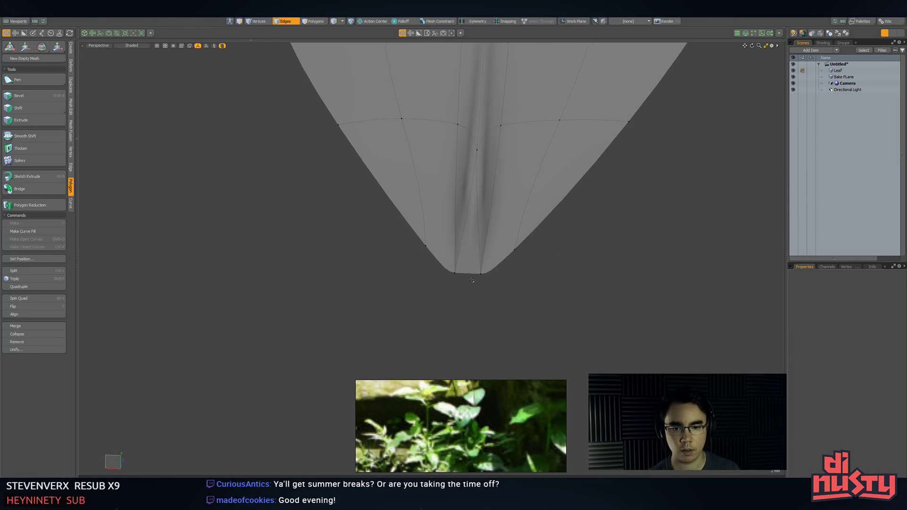
- Select all polygons of the leaf and Thicken them slightly
alt+drag(518, 321, 550, 310)
key(3)
double_click(555, 239)
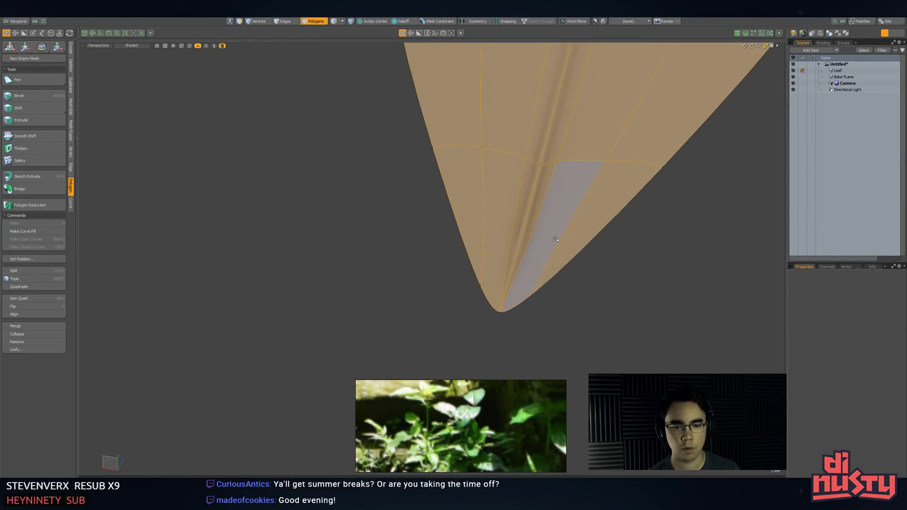
click(462, 210)
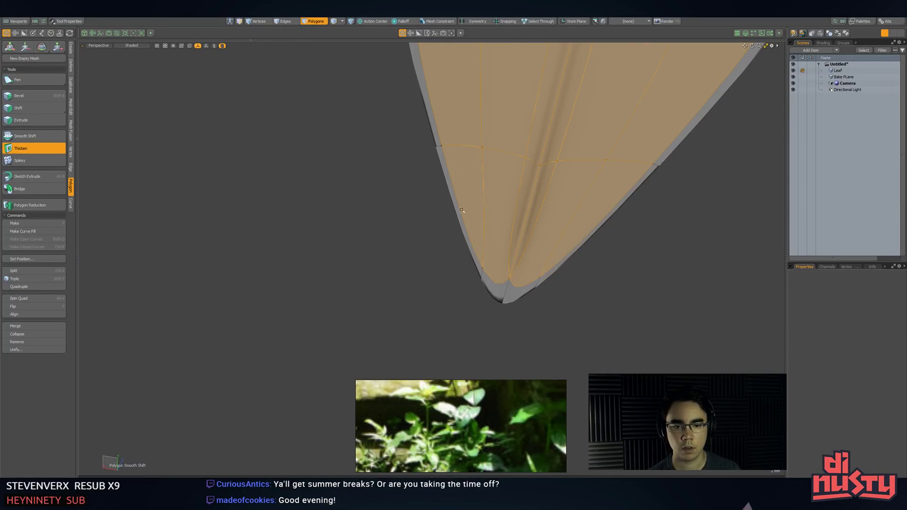
alt+drag(462, 211, 412, 195)
mouse_move(479, 205)
mouse_down()
mouse_move(479, 225)
mouse_move(478, 211)
mouse_up()
- Loop Slice the thickness edge at the tip to add an edge loop around the leaf's rim
key(2)
click(469, 270)
key(alt+c)
drag(587, 286, 528, 277)
scroll(528, 278, up, 5)
key(1)
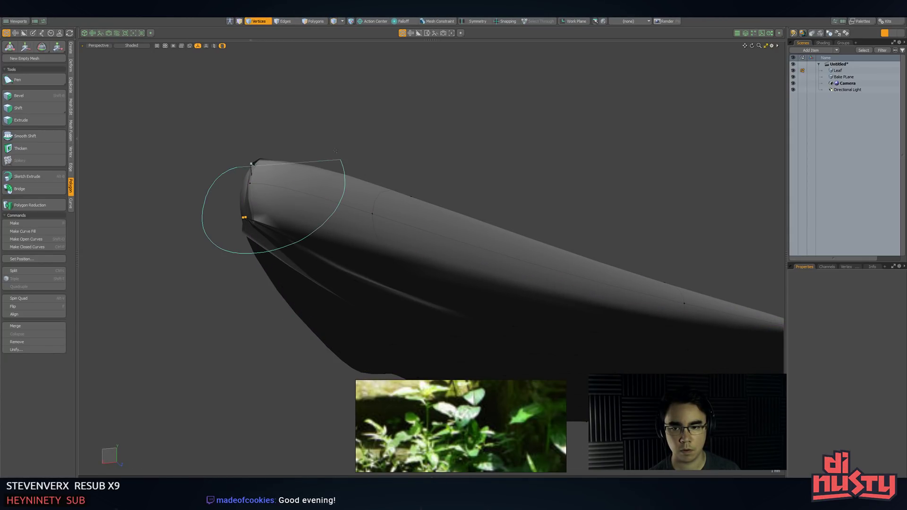
right_drag(336, 151, 333, 150)
mouse_move(333, 156)
alt+mouse_down()
mouse_move(426, 207)
mouse_move(490, 218)
alt+mouse_up()
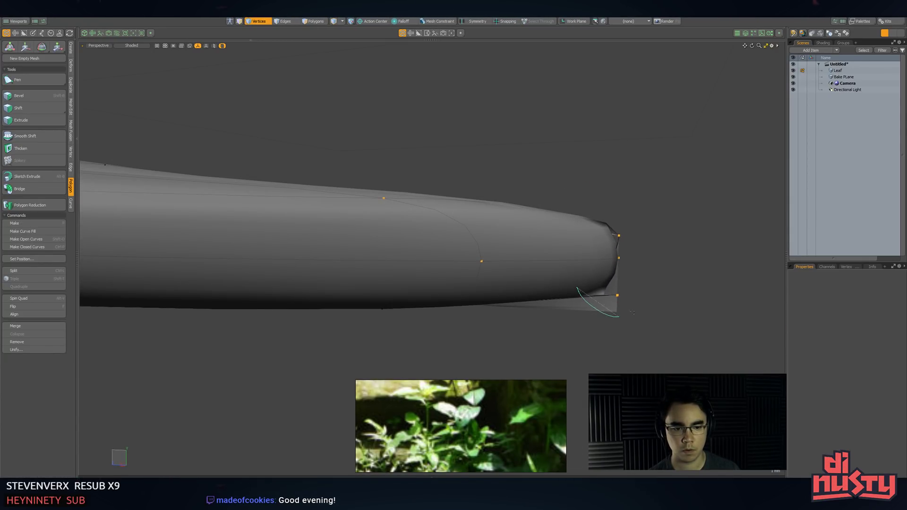
key(ctrl+z)
key(ctrl+z)
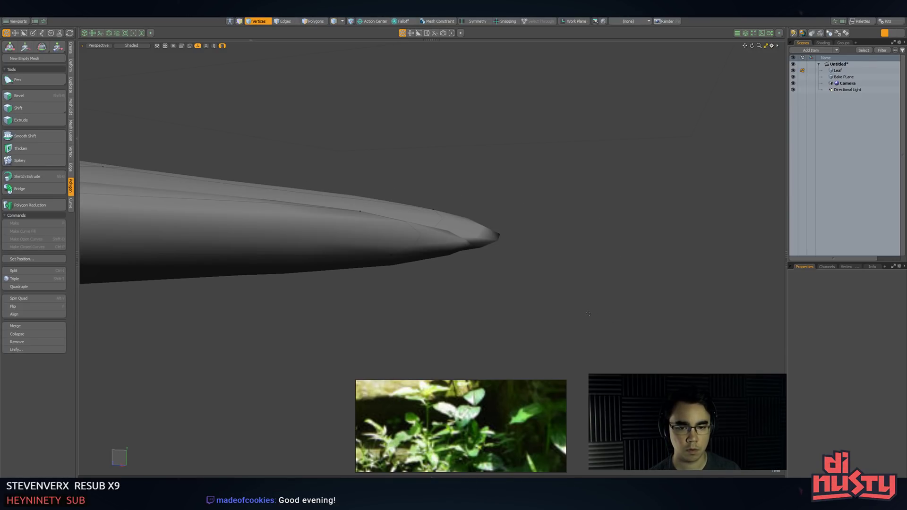
alt+drag(588, 313, 472, 350)
key(ctrl+z)
- Turn off subdivision and try to remove the crosswise edges in the midrib groove near the tip and reposition its vertex
key(Tab)
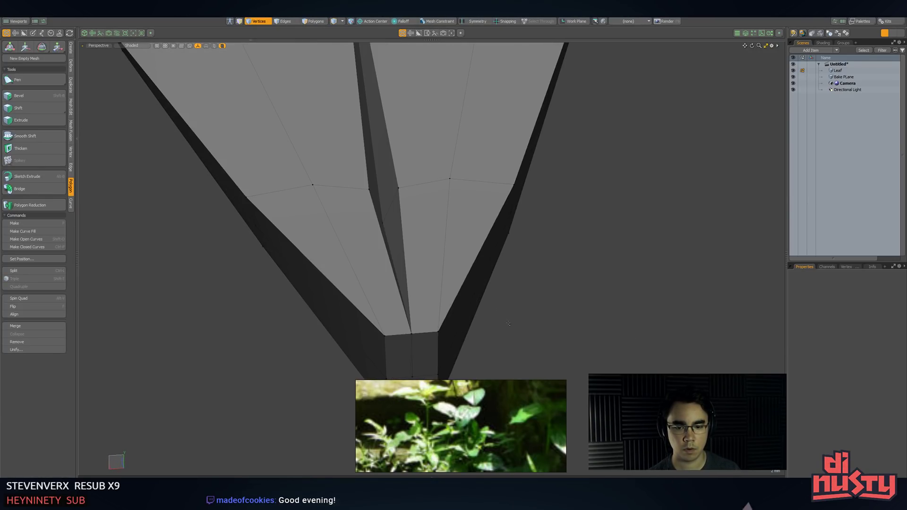
alt+drag(509, 323, 482, 316)
key(2)
click(395, 220)
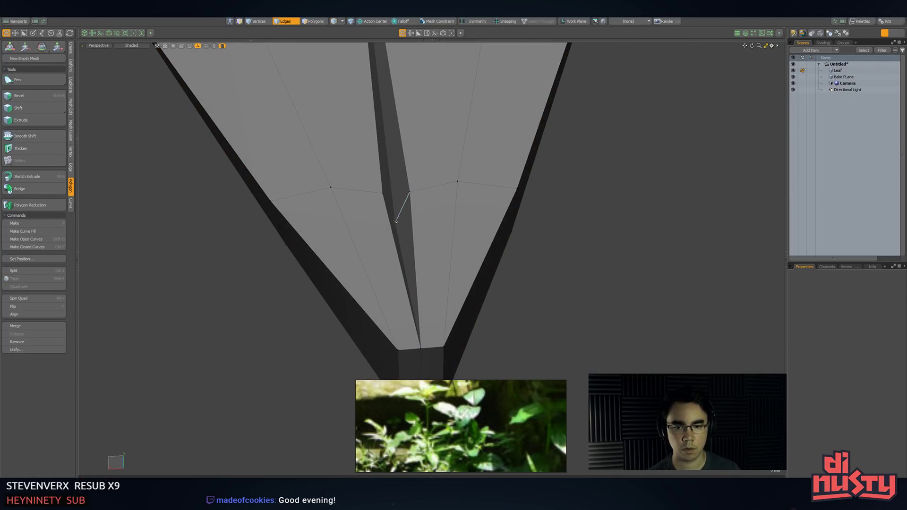
key(BackSpace)
click(391, 213)
key(BackSpace)
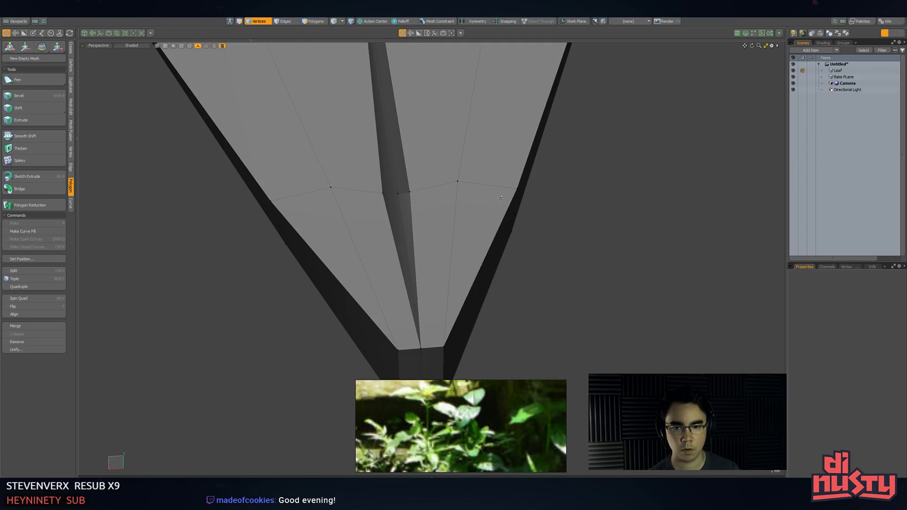
alt+drag(500, 198, 456, 199)
key(w)
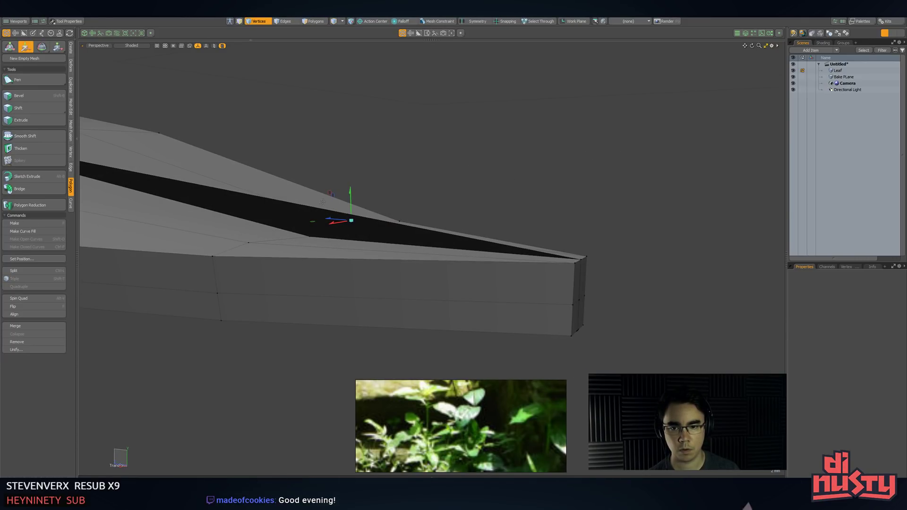
alt+drag(364, 192, 369, 199)
key(1)
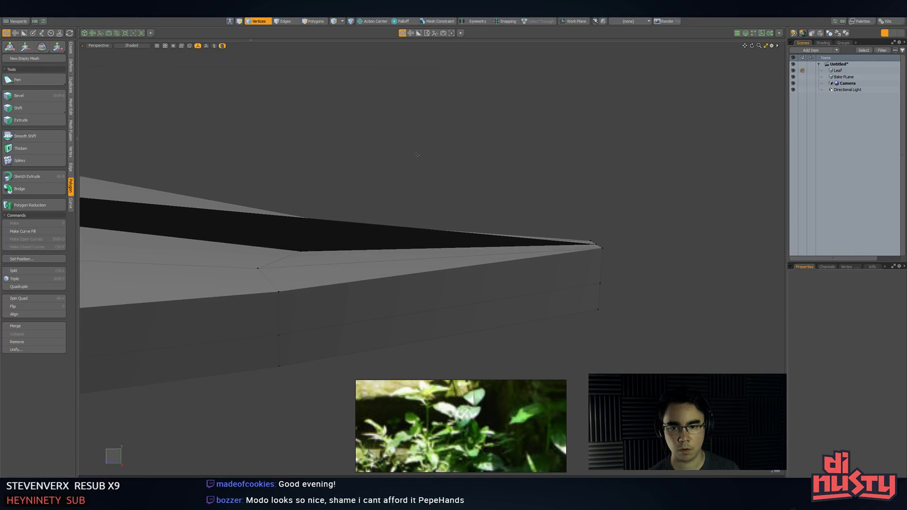
- Undo the edits to the midrib groove near the tip and restore the subdivided surface
alt+drag(416, 155, 424, 176)
key(ctrl+z)
key(ctrl+z)
key(ctrl+z)
key(ctrl+z)
key(ctrl+z)
key(ctrl+z)
key(1)
alt+drag(407, 211, 416, 224)
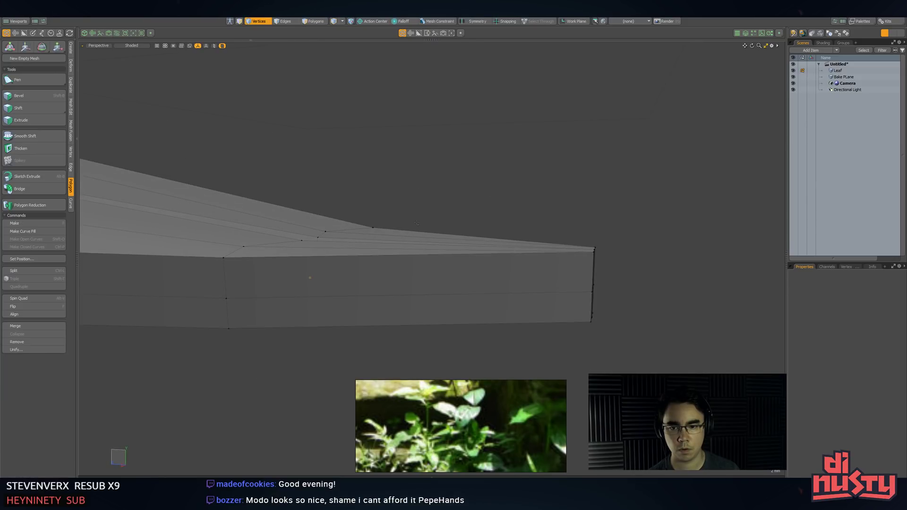
drag(310, 261, 326, 248)
key(q)
key(Tab)
alt+drag(488, 174, 432, 192)
- With subdivision off, merge the closely spaced vertices at the leaf tip's end face, and turn subdivision back on
key(Tab)
key(2)
key(3)
double_click(406, 197)
scroll(406, 198, up, 2)
key(1)
mouse_move(386, 60)
right_down()
mouse_move(480, 103)
mouse_move(465, 94)
right_up()
key(x)
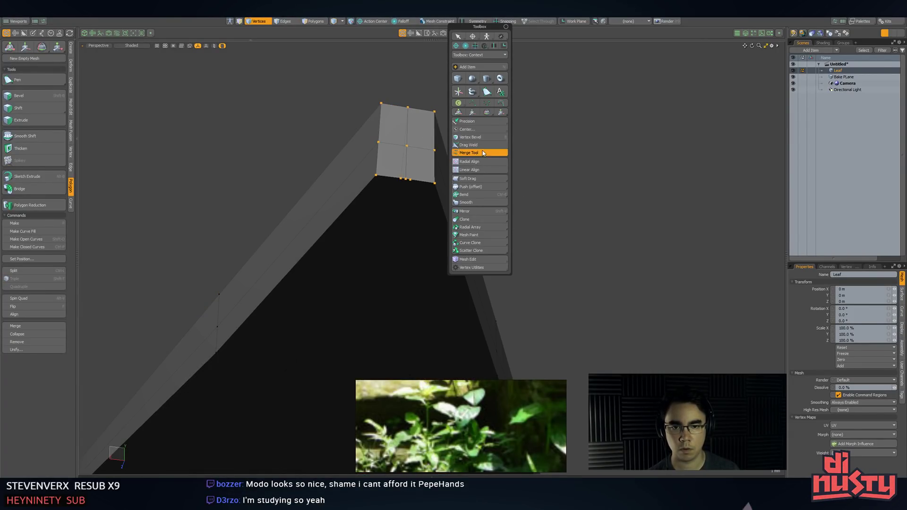
click(484, 153)
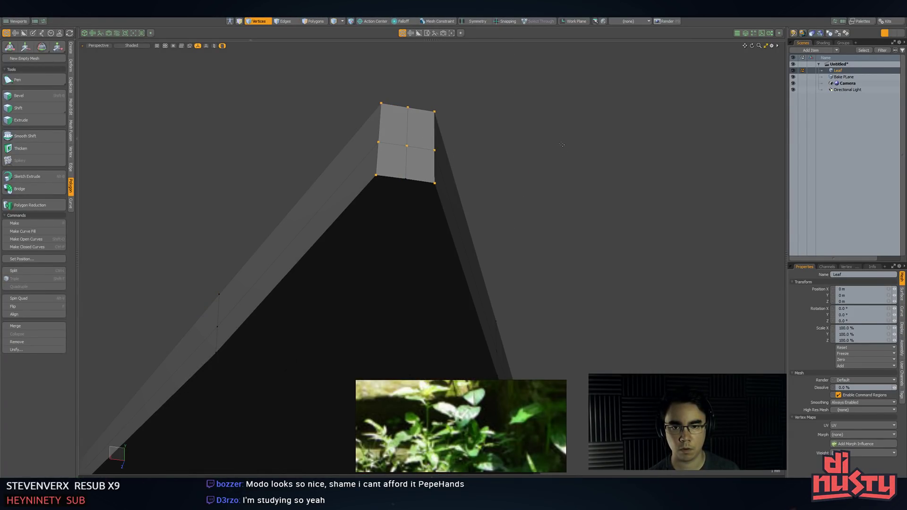
click(562, 144)
key(Tab)
- Rotate the vertices at the leaf tip slightly and move them down so the tip droops
alt+drag(555, 152, 363, 199)
key(e)
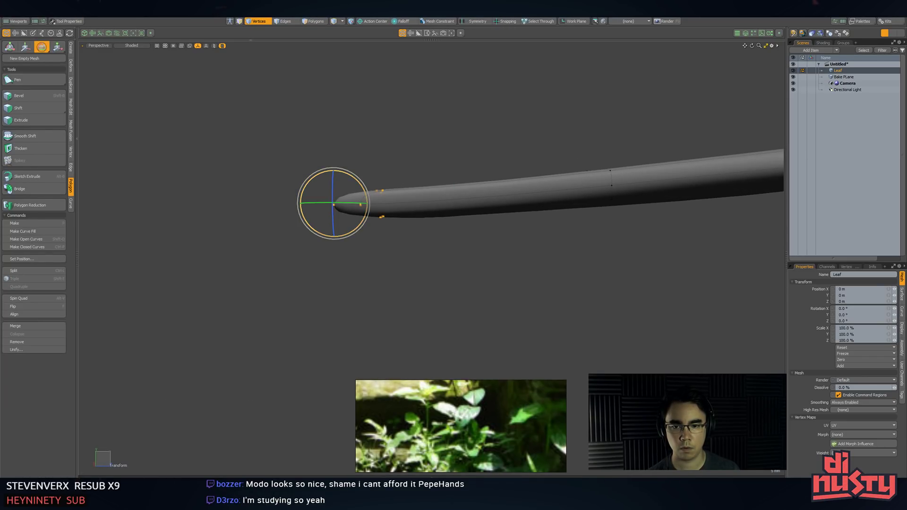
drag(361, 228, 363, 223)
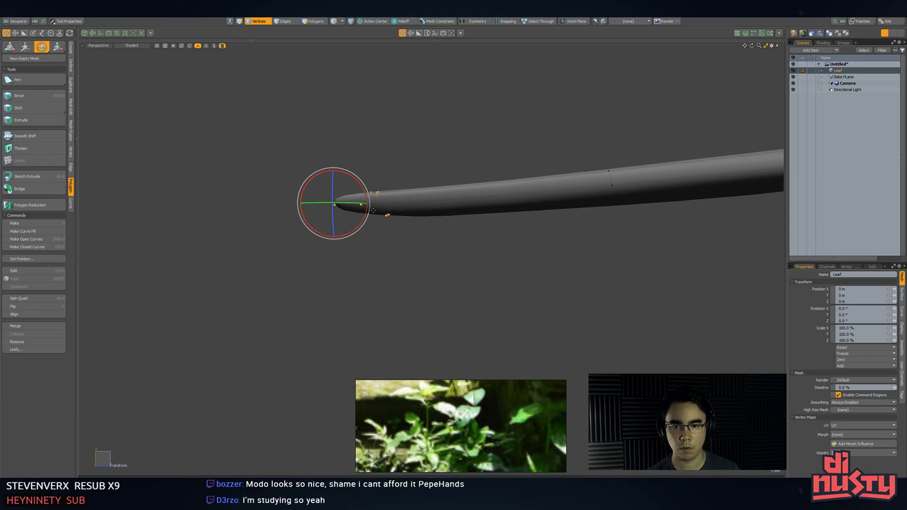
key(w)
mouse_move(335, 175)
mouse_down()
mouse_move(335, 229)
mouse_move(334, 219)
mouse_up()
- Select the vertex row just behind the tip and raise it slightly to smooth the droop
scroll(435, 196, down, 3)
key(space)
middle_drag(538, 158, 541, 182)
key(w)
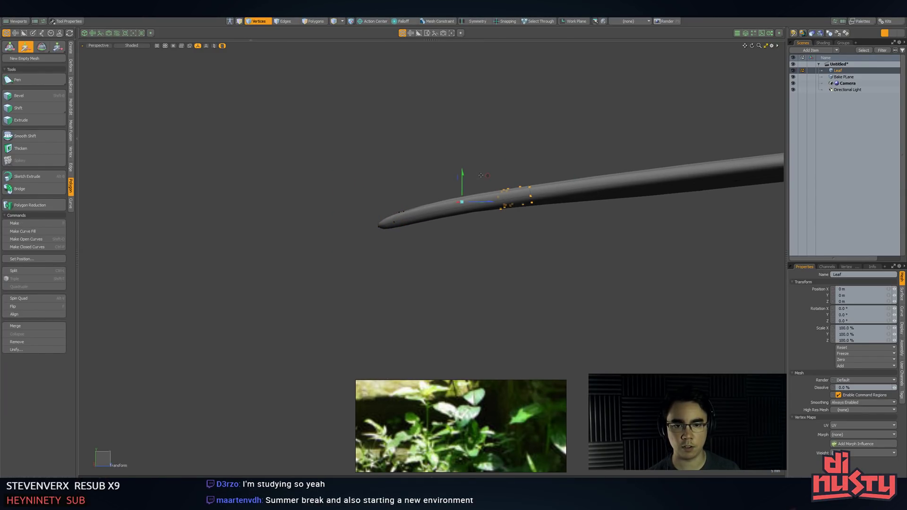
drag(487, 175, 486, 168)
key(space)
click(535, 242)
- Select the midrib vertices around the middle of the leaf and adjust their height to smooth its lengthwise curve
scroll(534, 243, down, 5)
alt+shift+drag(534, 243, 407, 151)
scroll(407, 194, up, 3)
key(w)
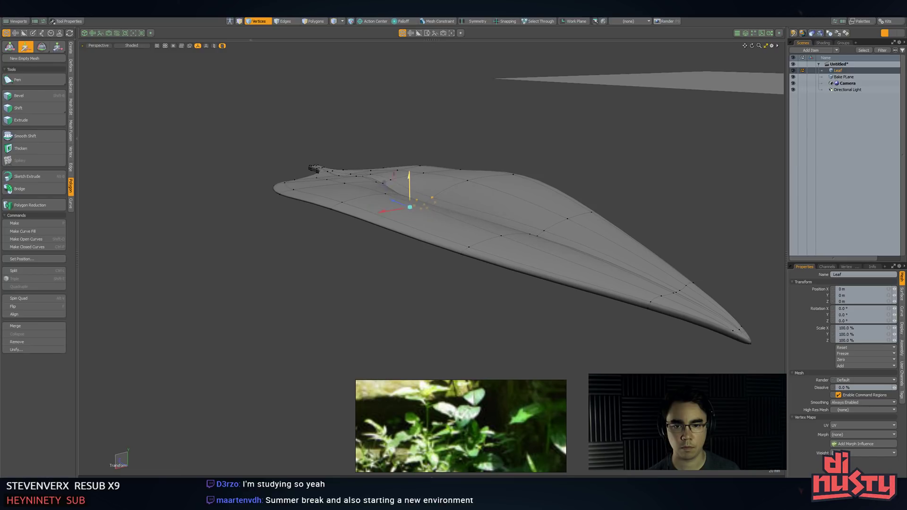
alt+drag(383, 179, 438, 209)
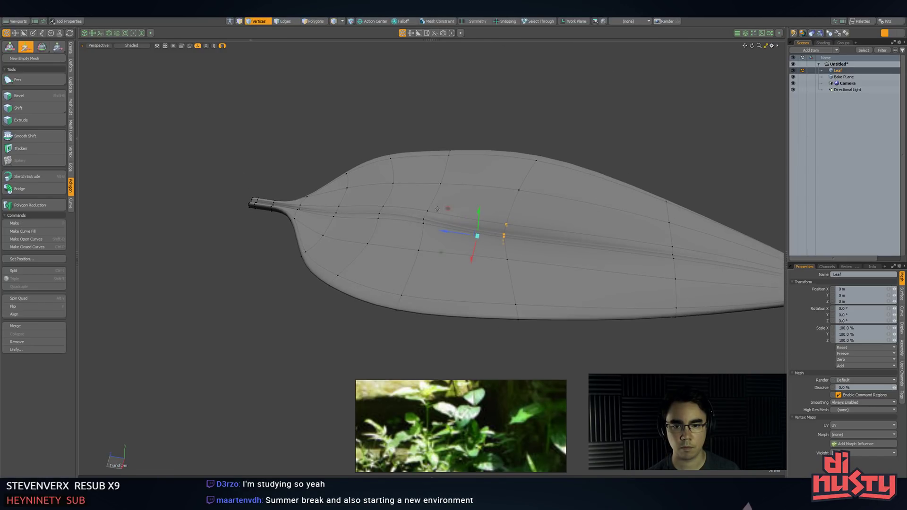
key(w)
alt+drag(370, 222, 414, 183)
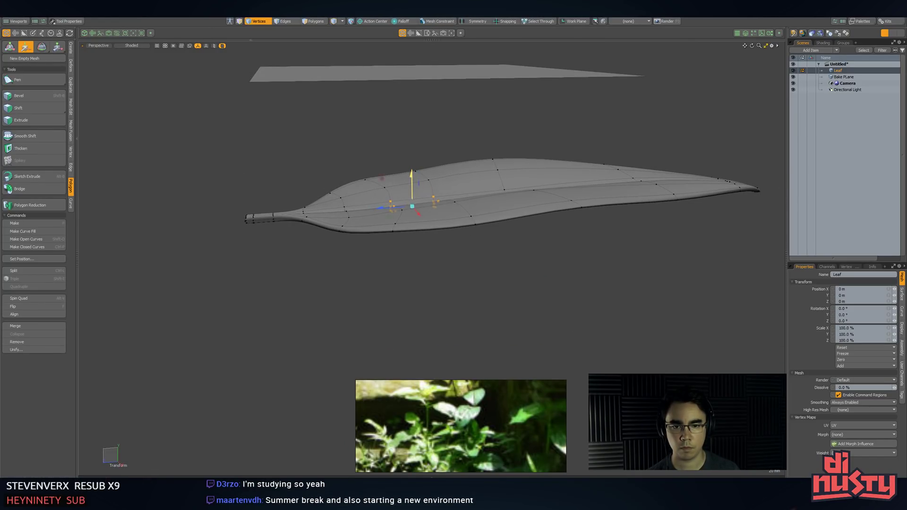
alt+drag(476, 189, 496, 216)
key(q)
middle_drag(562, 188, 565, 192)
mouse_move(529, 205)
alt+mouse_down()
mouse_move(511, 178)
mouse_move(466, 156)
mouse_move(491, 170)
mouse_move(472, 166)
mouse_move(526, 152)
mouse_move(574, 184)
mouse_move(459, 208)
mouse_move(524, 216)
mouse_move(482, 186)
mouse_move(562, 193)
mouse_move(525, 167)
alt+mouse_up()
key(w)
- Select all polygons of the leaf and place a duplicate beside the original
key(5)
key(3)
double_click(445, 179)
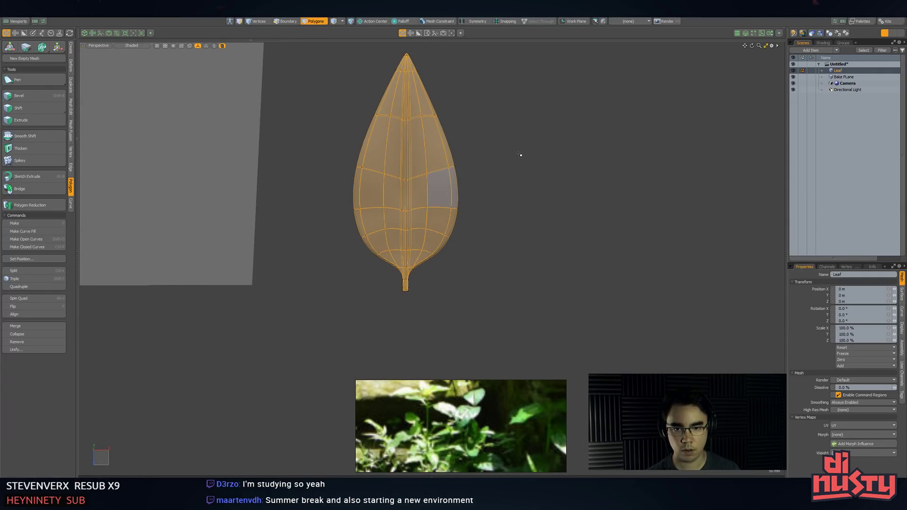
drag(428, 166, 584, 167)
alt+shift+drag(584, 167, 407, 171)
- On the second leaf, pull the middle vertices of one side edge inward and rotate the crosswise edge loop through the middle
key(1)
alt+drag(420, 202, 439, 194)
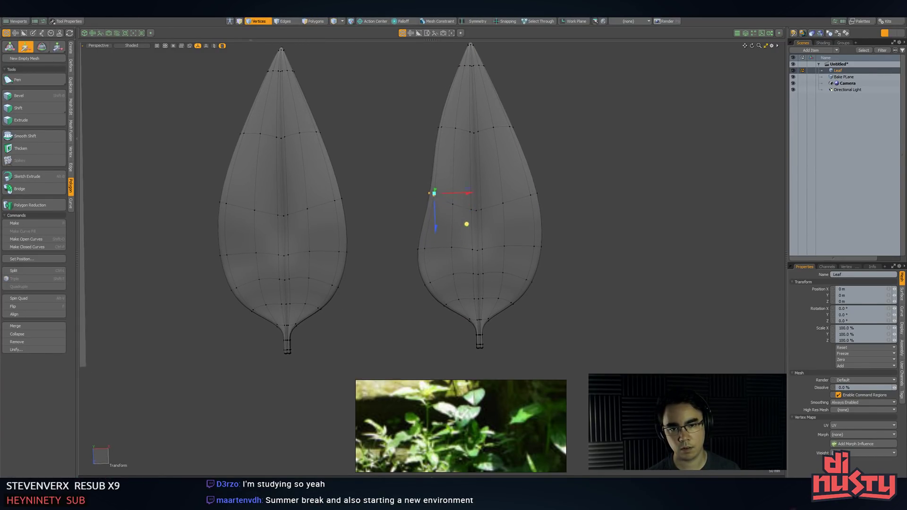
key(space)
alt+drag(543, 198, 529, 144)
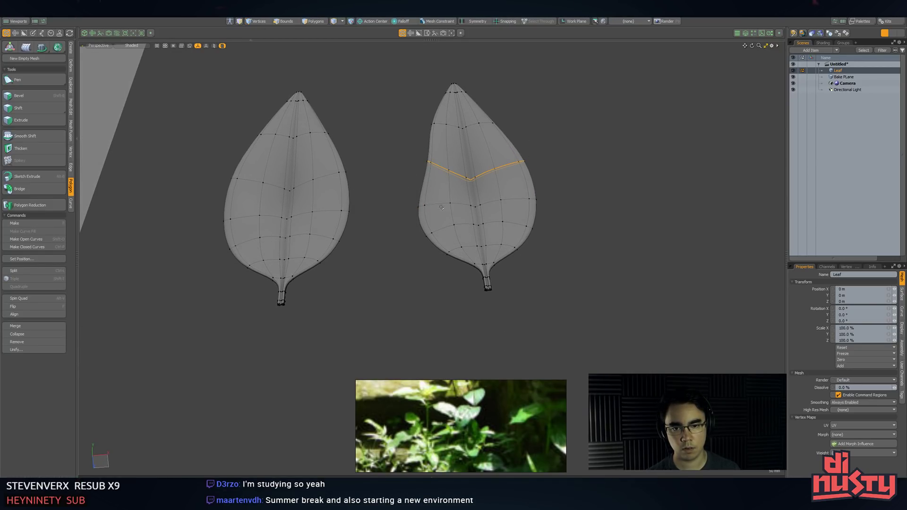
key(e)
alt+drag(441, 224, 449, 162)
key(space)
- Select the vertices on the opposite side edge of the second leaf, then move and rotate them to vary its outline
key(1)
mouse_move(519, 151)
right_down()
mouse_move(550, 203)
mouse_move(553, 189)
right_up()
key(w)
alt+drag(546, 182, 536, 148)
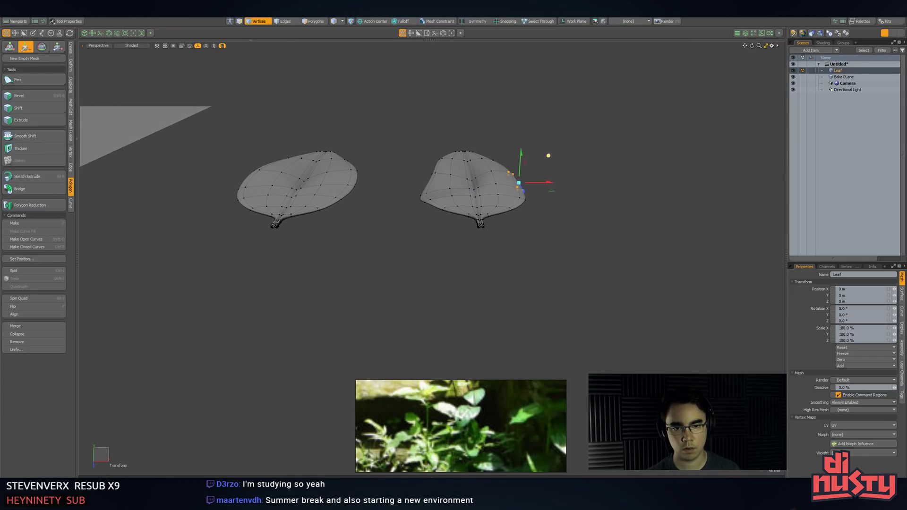
alt+drag(536, 147, 595, 242)
key(e)
key(space)
click(553, 146)
key(space)
- Move the side-edge vertices near the base and middle of the second leaf outward to round its widest part
right_drag(507, 247, 521, 305)
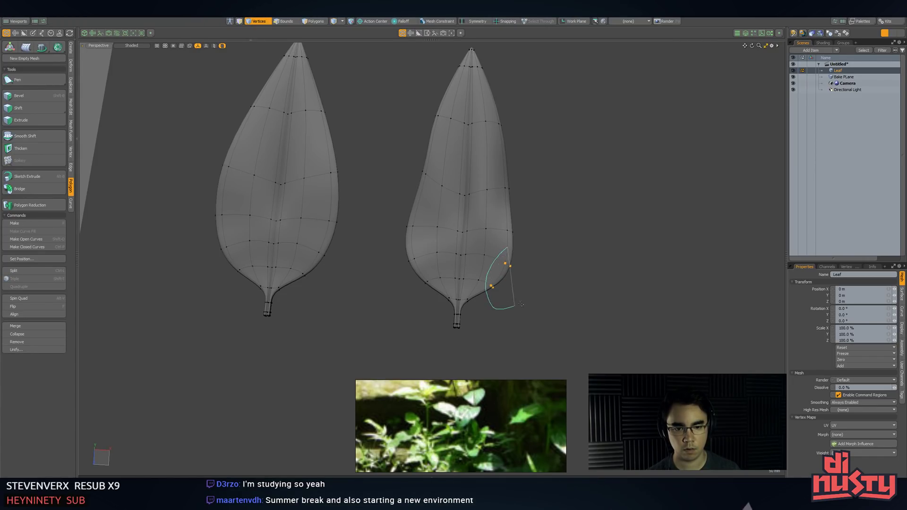
drag(534, 310, 544, 312)
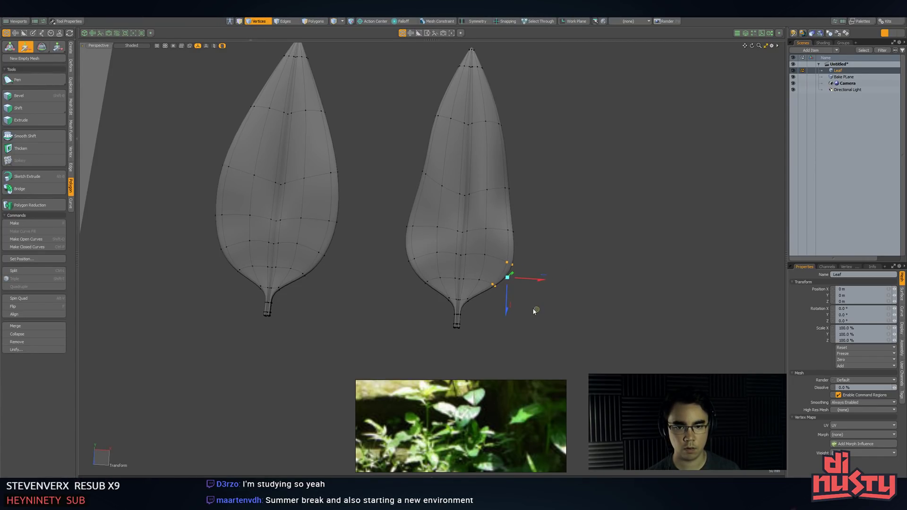
scroll(537, 175, up, 2)
drag(525, 269, 555, 270)
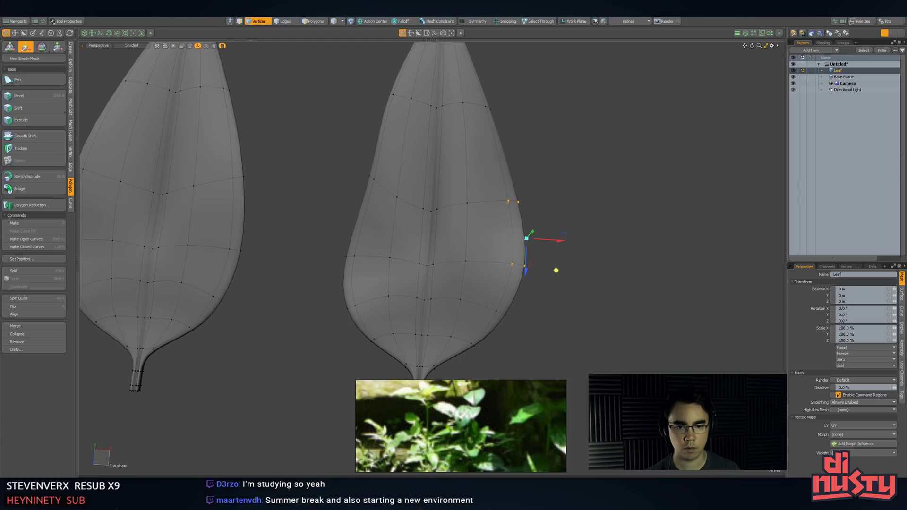
- Select all polygons of the second leaf and place a duplicate beside it as a third leaf
ctrl+alt+drag(590, 296, 508, 255)
mouse_move(508, 255)
alt+mouse_down()
mouse_move(531, 203)
mouse_move(507, 245)
alt+mouse_up()
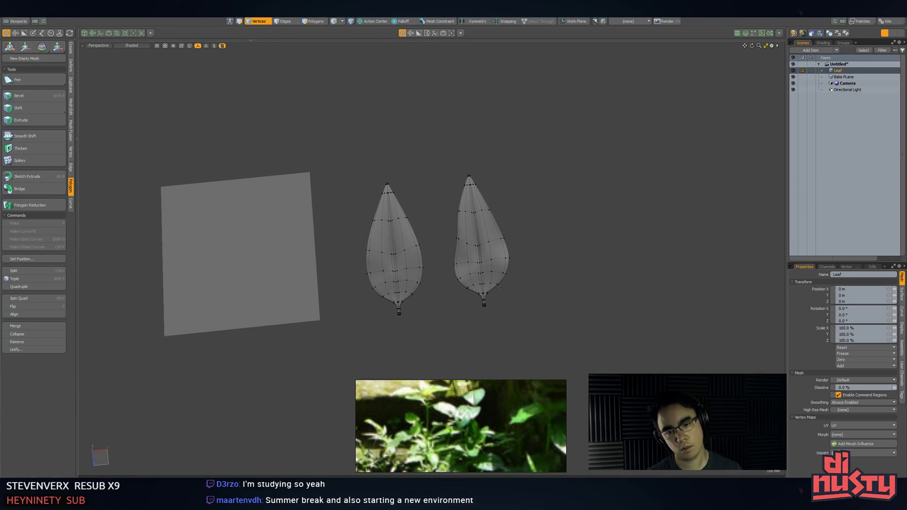
key(3)
double_click(500, 259)
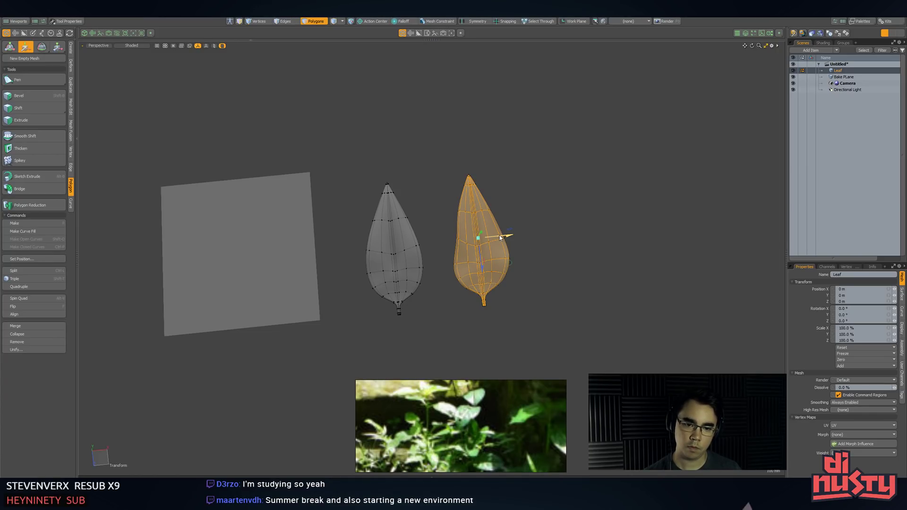
mouse_move(501, 237)
mouse_down()
mouse_move(595, 229)
mouse_move(531, 217)
mouse_up()
key(shift+a)
- Select the blade vertices of the third leaf without its stem and scale them from the stem end
key(1)
mouse_move(396, 86)
right_down()
mouse_move(355, 141)
mouse_move(472, 160)
right_up()
alt+drag(473, 161, 354, 68)
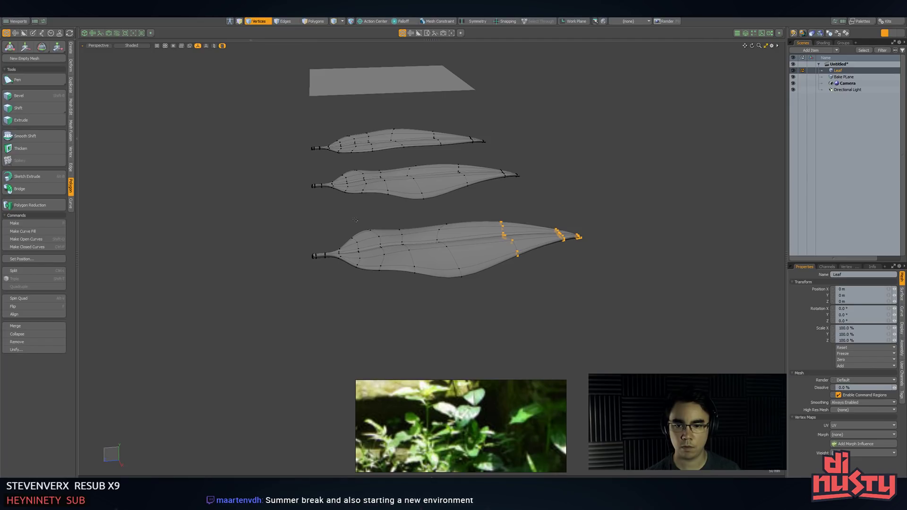
right_drag(448, 317, 349, 231)
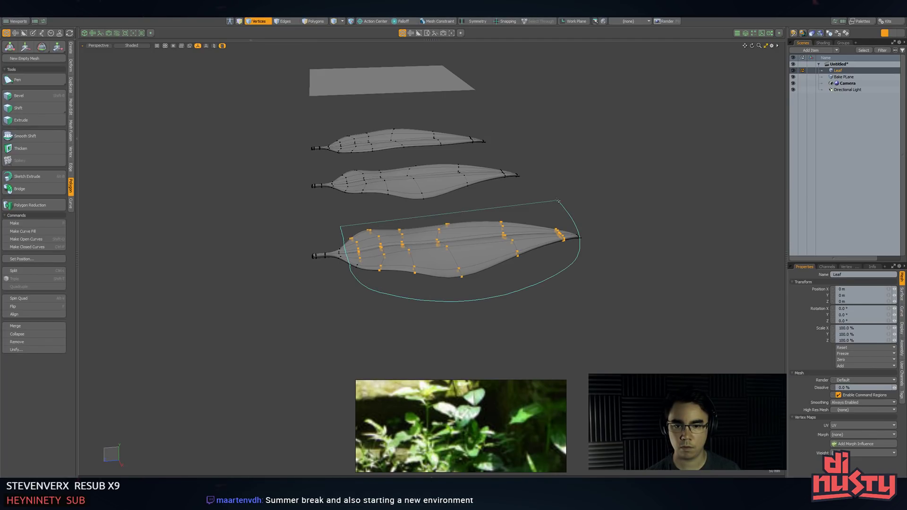
right_drag(558, 201, 554, 203)
key(shift+a)
alt+drag(552, 204, 515, 267)
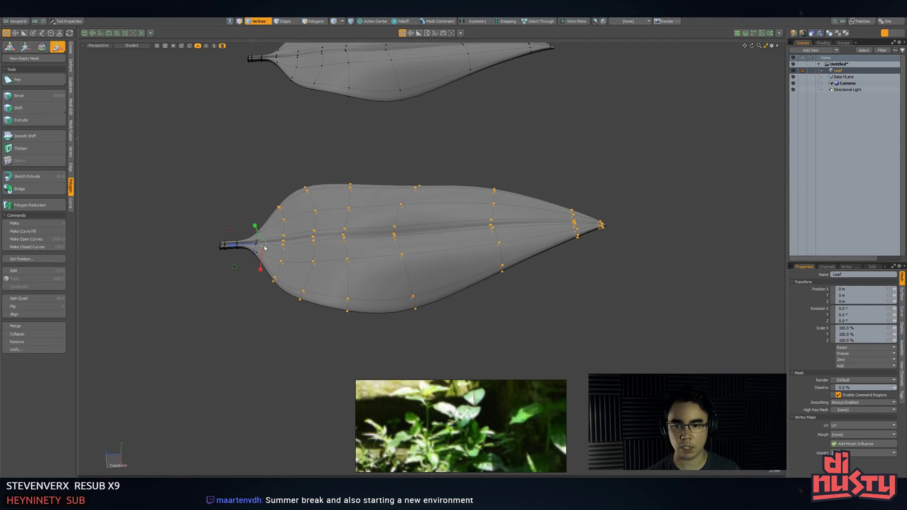
drag(266, 246, 237, 244)
key(space)
alt+drag(316, 224, 473, 146)
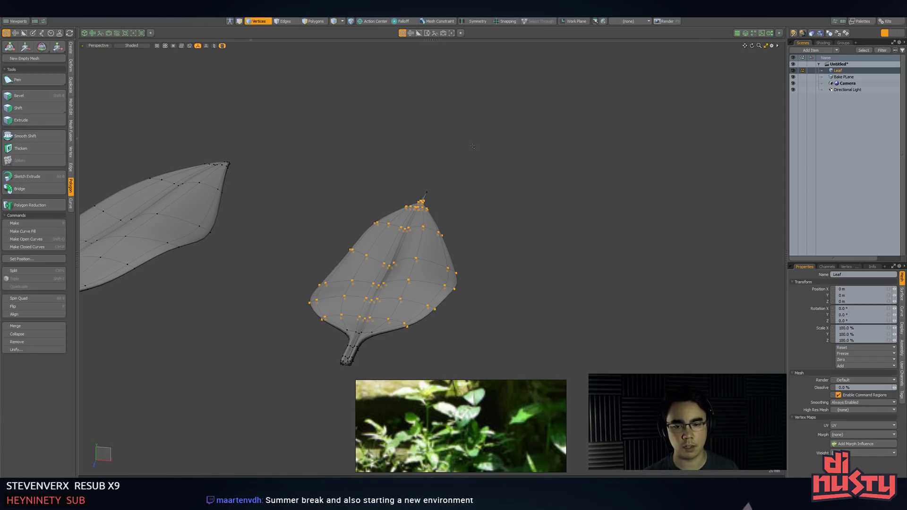
- Select the vertices along one side edge of the third leaf, then rotate and move them to curl that side
alt+drag(473, 147, 81, 161)
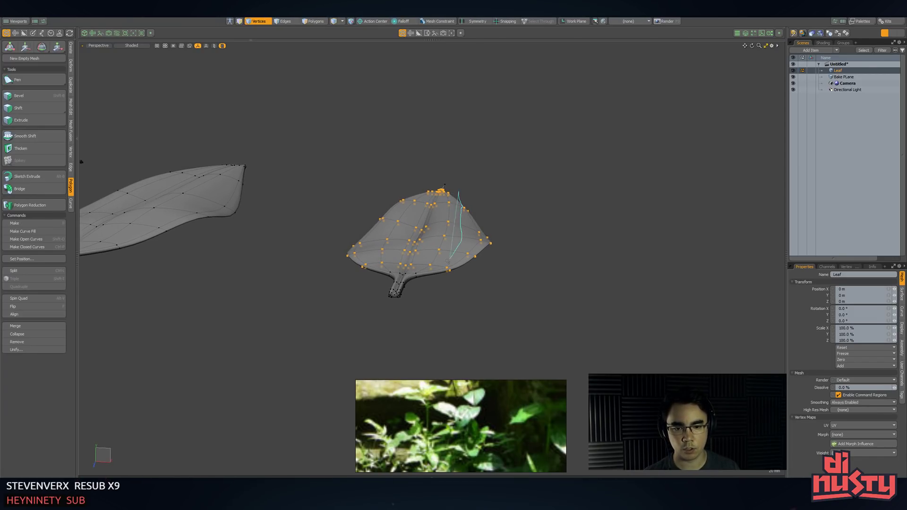
middle_drag(521, 167, 515, 162)
alt+drag(520, 170, 554, 206)
key(e)
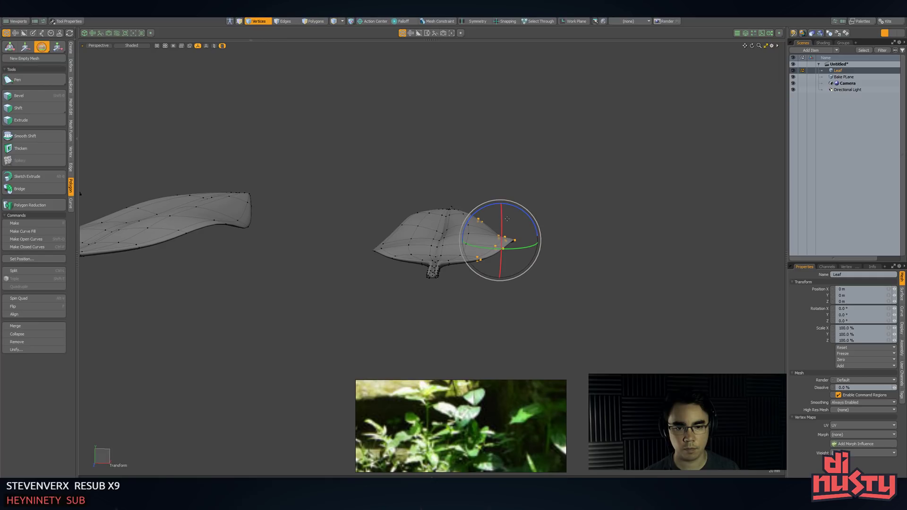
drag(485, 209, 449, 224)
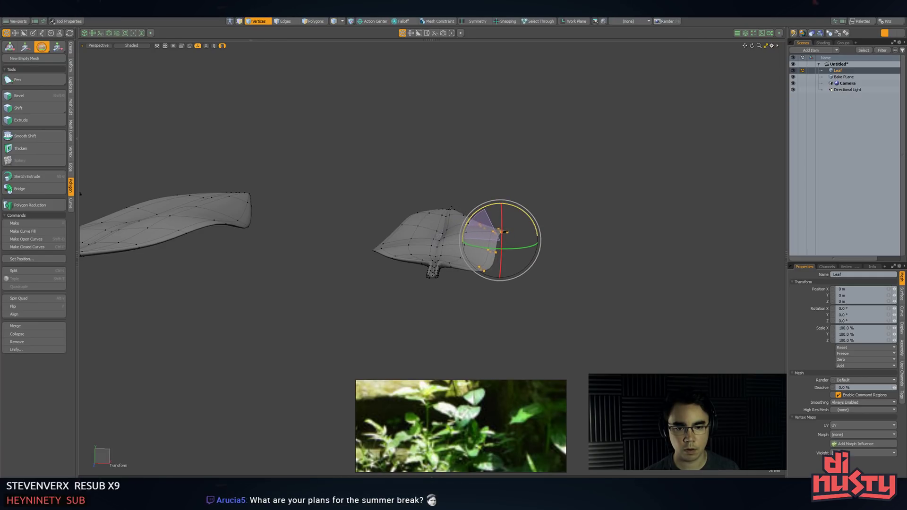
drag(505, 232, 509, 238)
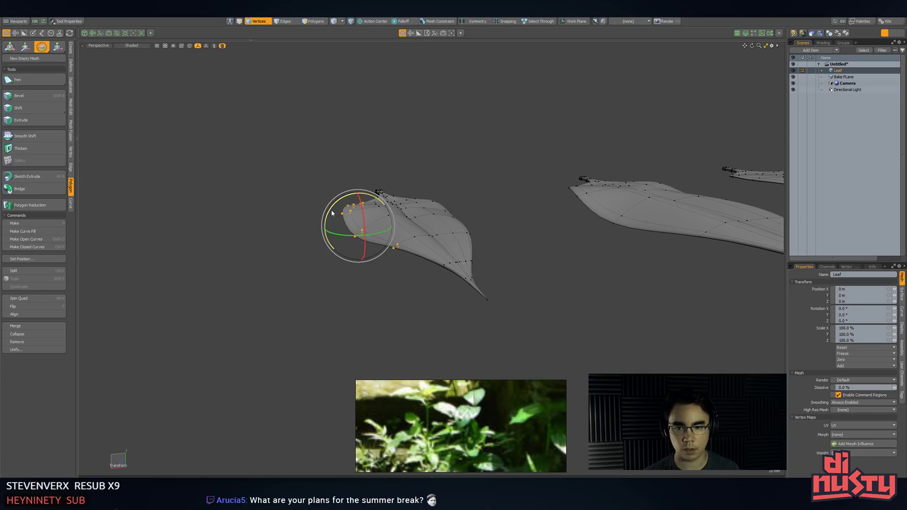
drag(399, 199, 404, 193)
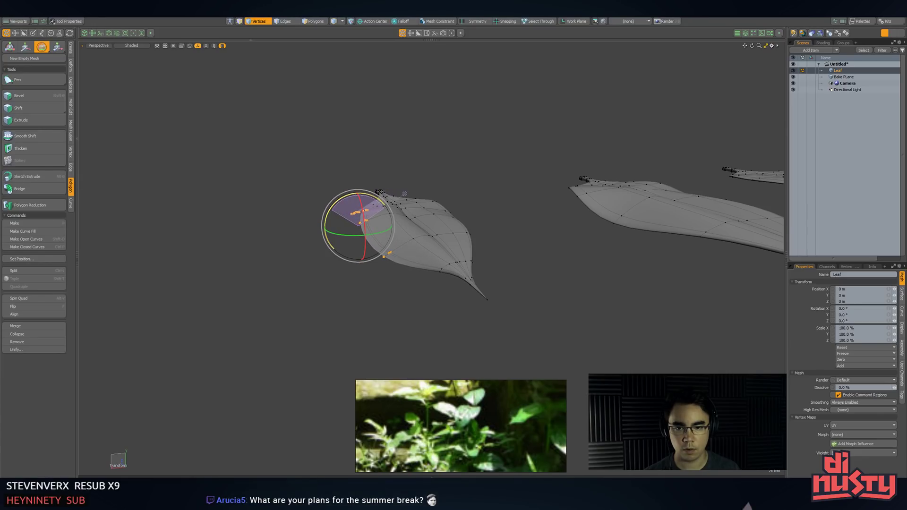
key(w)
drag(336, 204, 369, 174)
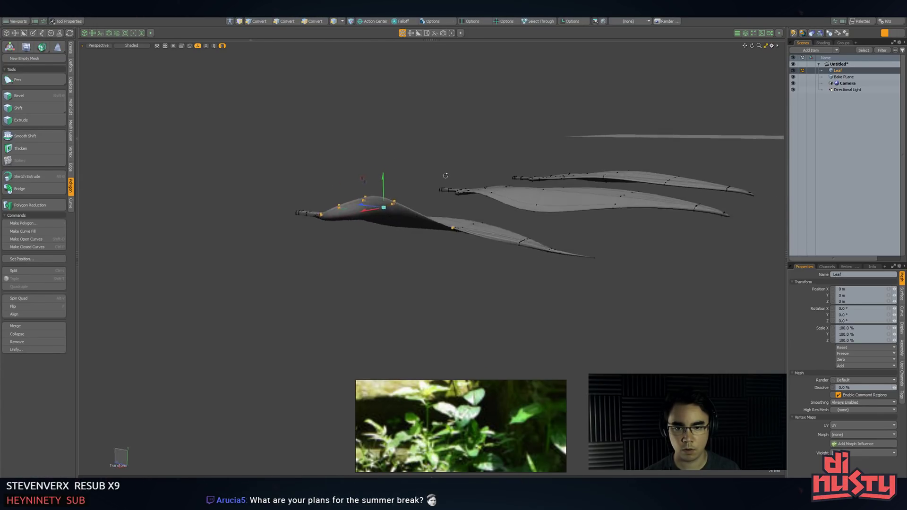
- Select the vertices near the third leaf's tip and place the move handle at the tip point
alt+drag(446, 175, 656, 215)
right_drag(325, 144, 375, 170)
alt+drag(405, 169, 437, 153)
key(w)
click(259, 229)
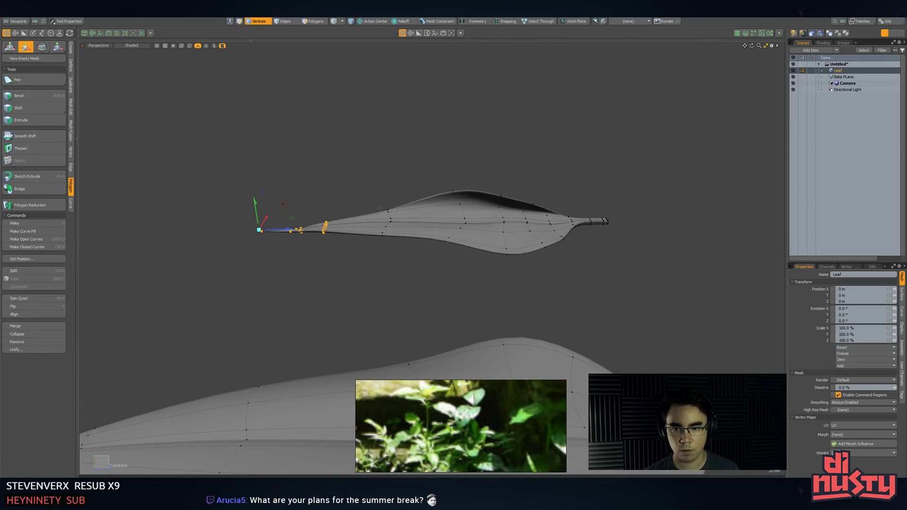
- Rotate and reposition the leaf's tip vertices so that the tip curls upward
key(e)
mouse_move(283, 208)
mouse_down()
mouse_move(298, 221)
mouse_move(328, 170)
mouse_up()
key(w)
key(space)
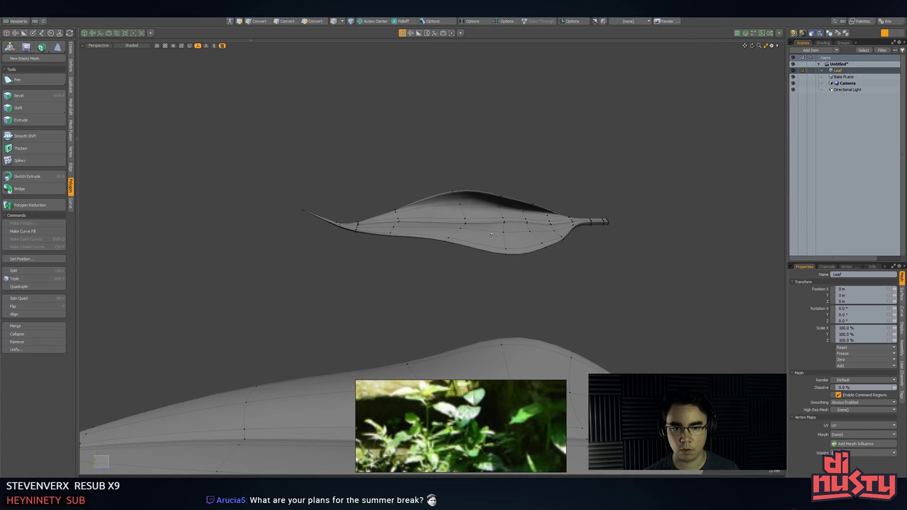
- Raise, rotate and shift the vertices midway along the leaf's left edge so that this side folds up and inward
alt+drag(302, 197, 426, 195)
key(w)
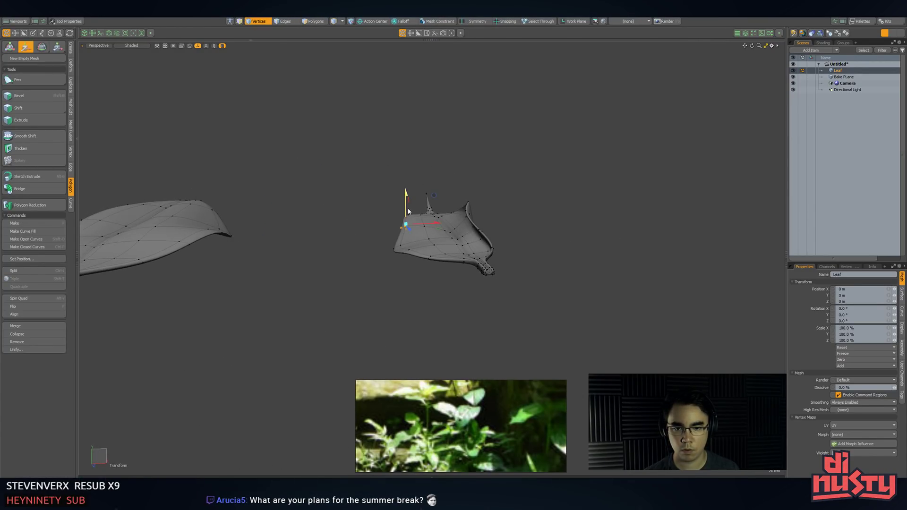
key(e)
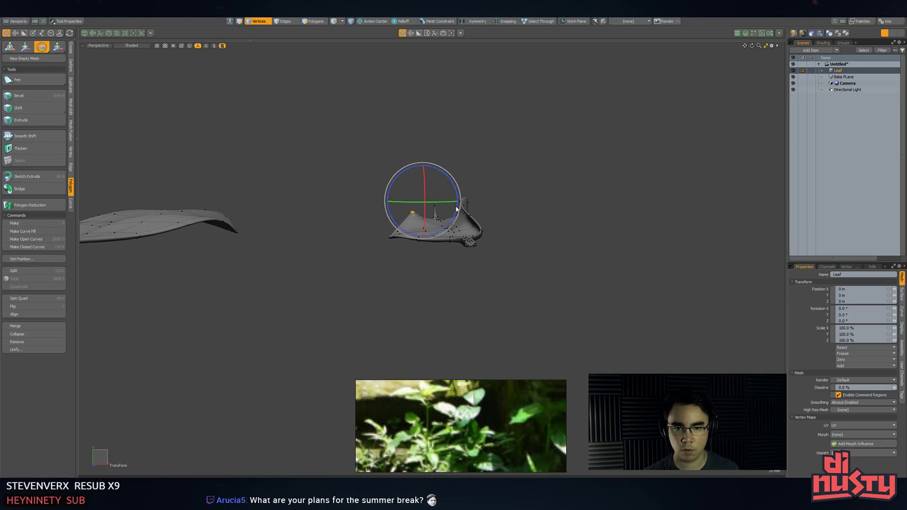
alt+drag(404, 223, 409, 201)
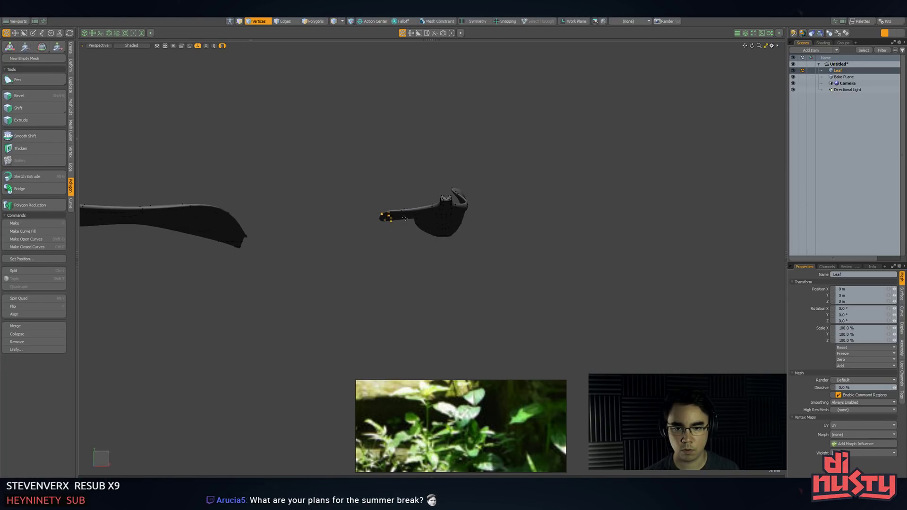
key(w)
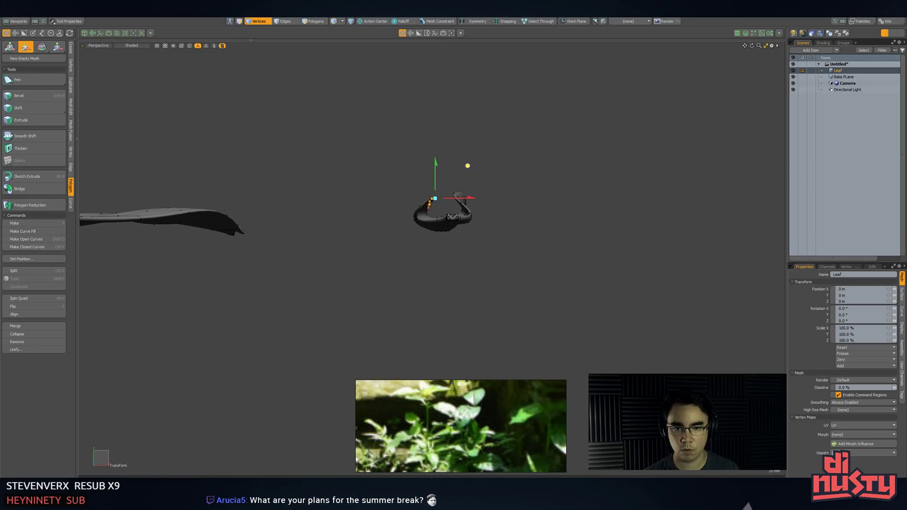
drag(467, 165, 439, 186)
key(e)
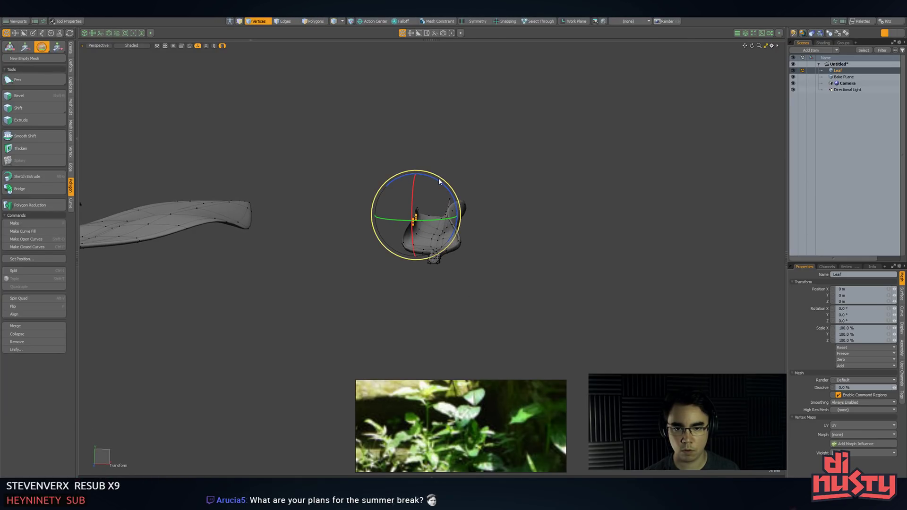
alt+drag(438, 226, 428, 291)
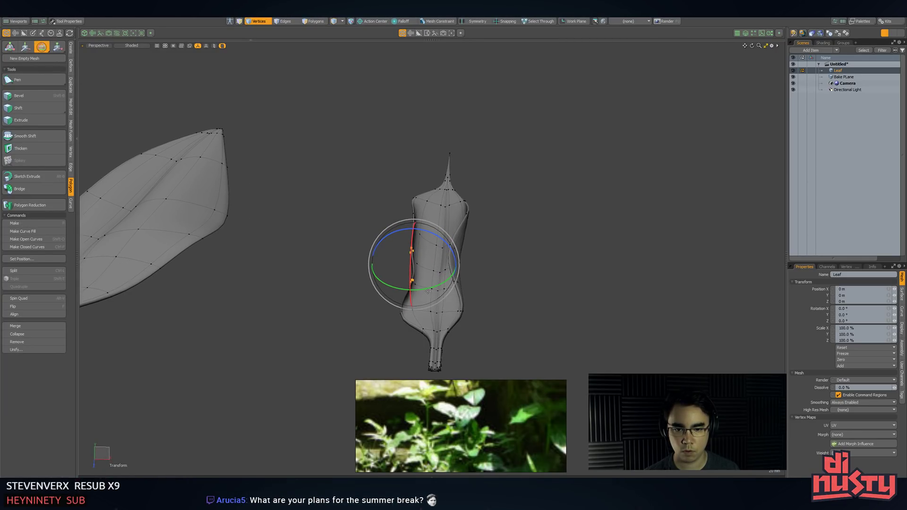
key(q)
click(538, 293)
- Rotate and move the vertices on the leaf's left edge near the tip to shape the upper part of the curled side
mouse_move(537, 293)
alt+mouse_down()
mouse_move(488, 326)
mouse_move(492, 283)
mouse_move(548, 283)
alt+mouse_up()
key(e)
alt+drag(384, 192, 427, 172)
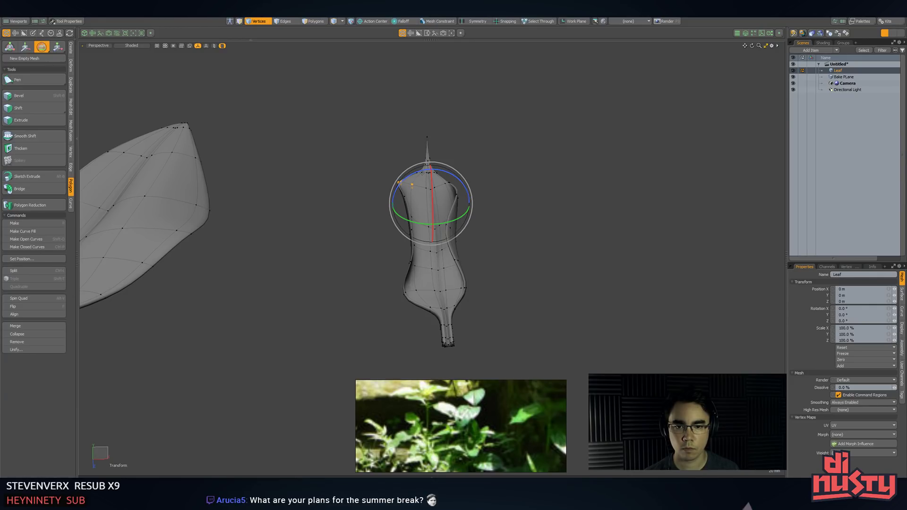
mouse_move(433, 230)
alt+mouse_down()
mouse_move(419, 185)
mouse_move(456, 160)
mouse_move(514, 216)
mouse_move(504, 307)
mouse_move(425, 294)
mouse_move(486, 277)
mouse_move(476, 279)
mouse_move(506, 227)
alt+mouse_up()
key(w)
mouse_move(460, 126)
middle_down()
mouse_move(422, 150)
mouse_move(511, 171)
mouse_move(412, 196)
mouse_move(512, 158)
middle_up()
key(w)
key(q)
key(w)
mouse_move(488, 150)
alt+mouse_down()
mouse_move(507, 174)
mouse_move(469, 172)
mouse_move(455, 161)
alt+mouse_up()
key(e)
key(w)
key(q)
click(508, 227)
- Select the polygons of all three leaves and place duplicates as a second row below the originals
ctrl+alt+drag(529, 231, 493, 175)
ctrl+alt+drag(494, 174, 460, 194)
key(3)
click(441, 234)
key(bracketright)
alt+shift+drag(444, 237, 406, 132)
shift+click(343, 175)
shift+click(531, 149)
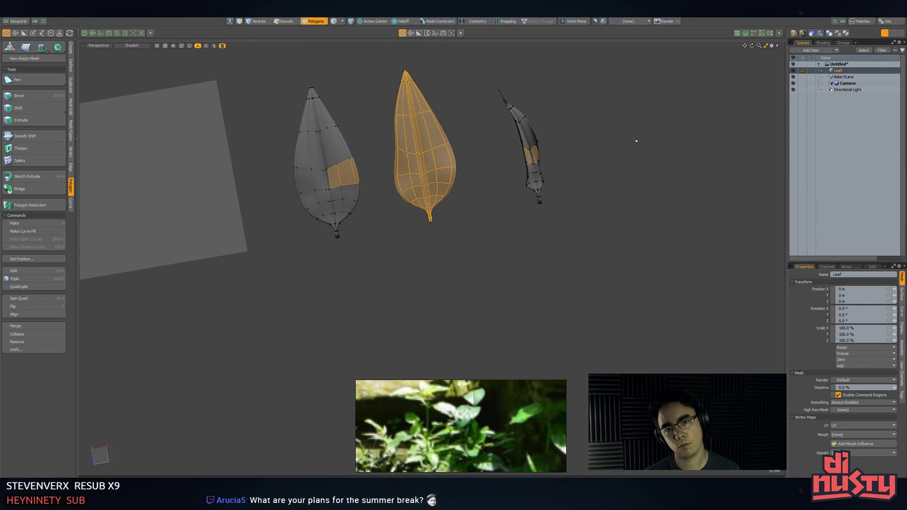
key(bracketright)
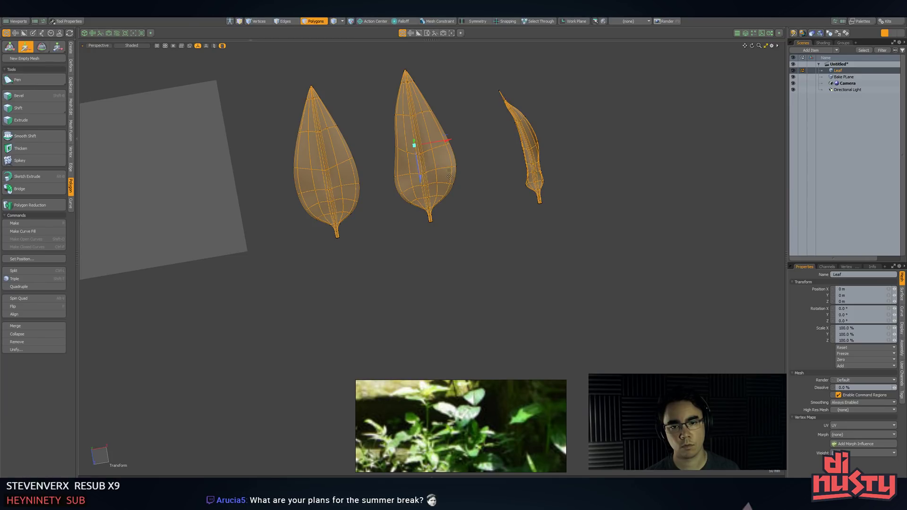
drag(449, 177, 488, 359)
key(q)
click(548, 253)
- Select the upper vertices of the narrow leaf in the second row, try rotating them, and undo the rotation
alt+shift+drag(552, 250, 501, 219)
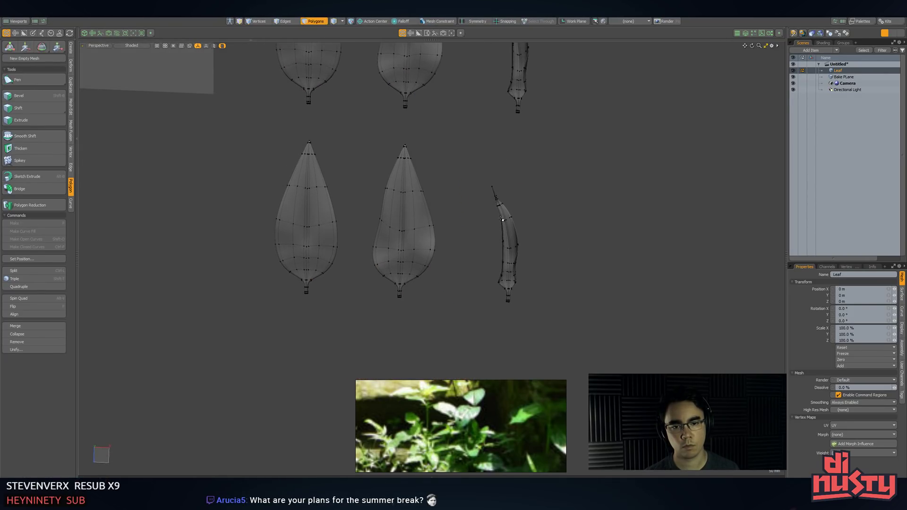
middle_drag(471, 172, 530, 229)
key(e)
click(515, 245)
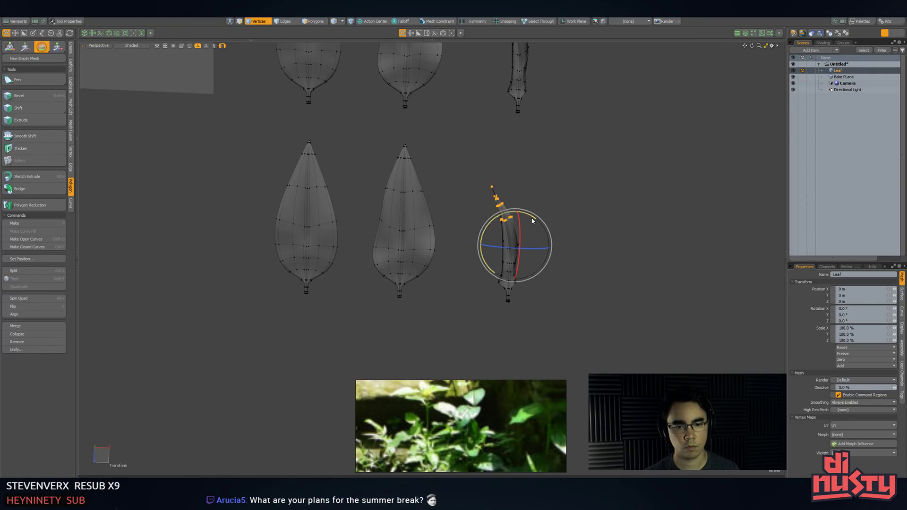
drag(532, 220, 571, 236)
key(ctrl+z)
key(space)
key(shift+v)
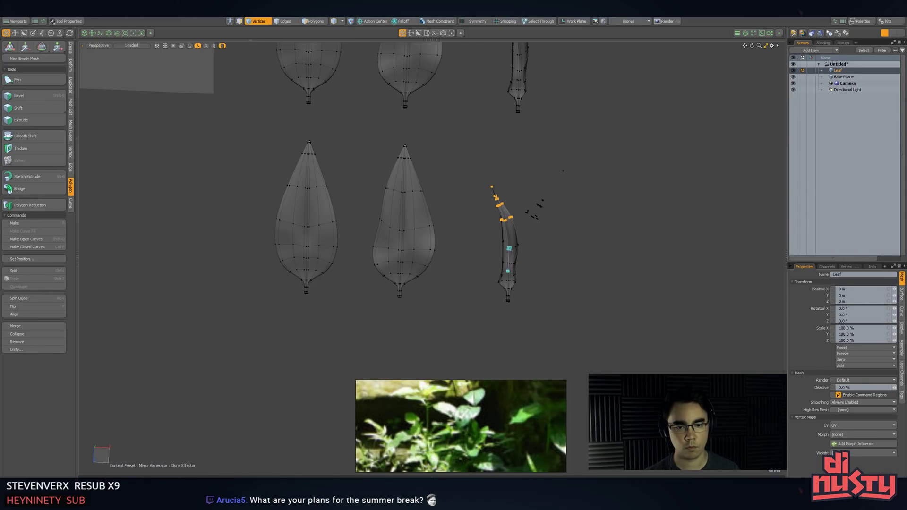
alt+drag(543, 258, 524, 244)
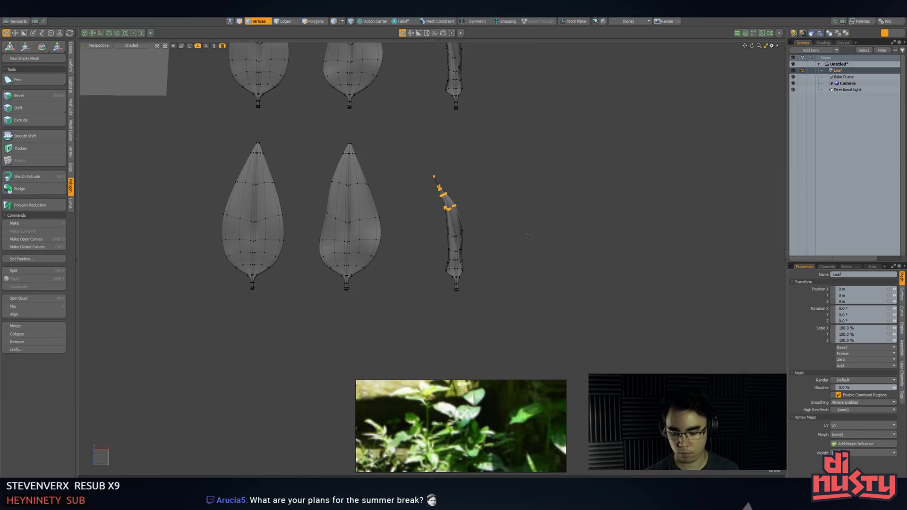
key(ctrl+b)
click(504, 238)
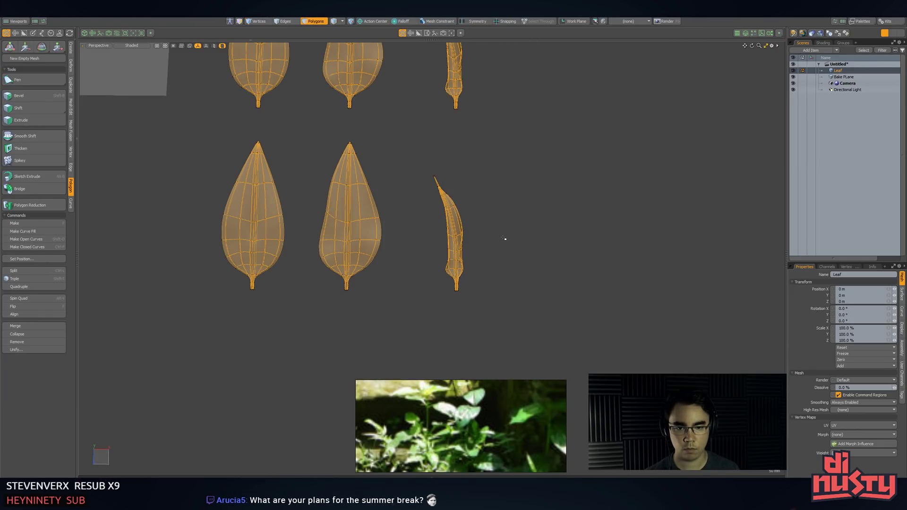
click(440, 189)
key(2)
- Rotate the narrow second-row leaf's upper vertices to bend the tip to the right, and shift them back toward the leaf's axis
key(e)
click(458, 225)
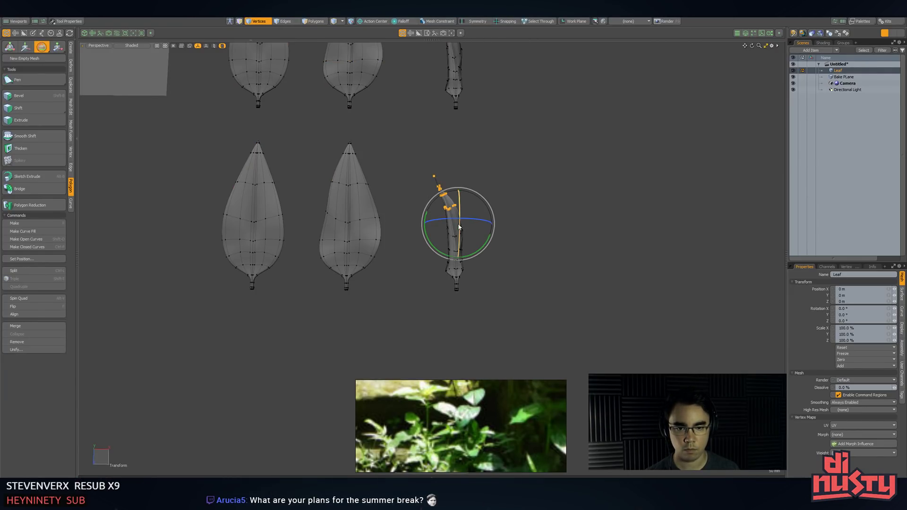
drag(482, 251, 468, 237)
key(w)
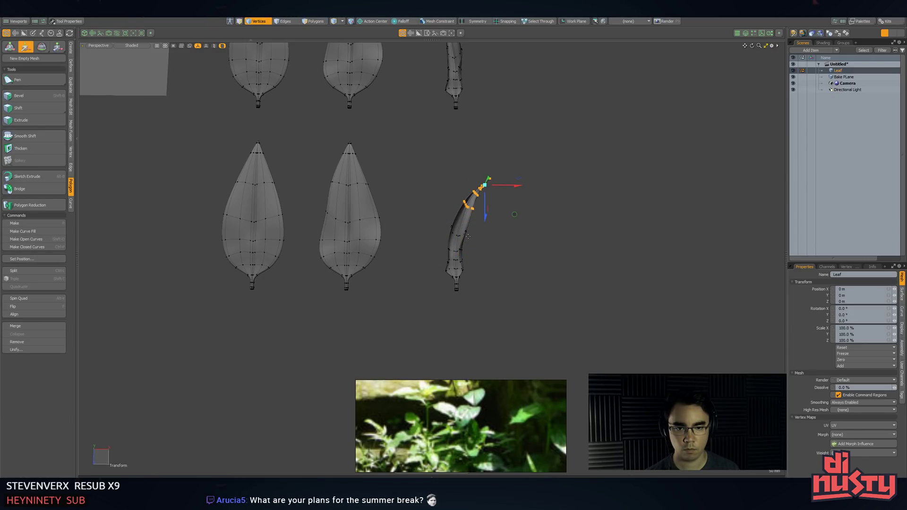
mouse_move(514, 215)
mouse_down()
mouse_move(493, 221)
mouse_move(501, 221)
mouse_up()
key(q)
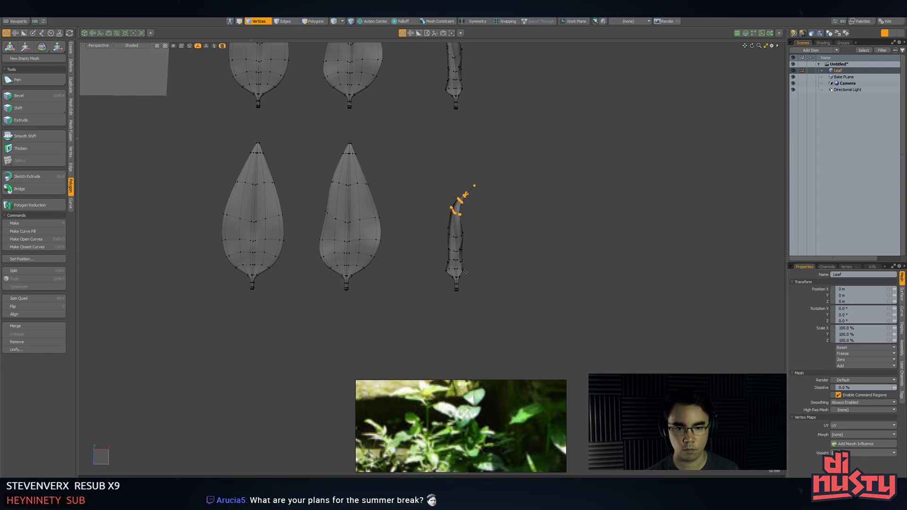
- Add the middle vertex rows of the narrow second-row leaf to the selection and rotate them together with the tip
right_drag(467, 257, 469, 255)
key(e)
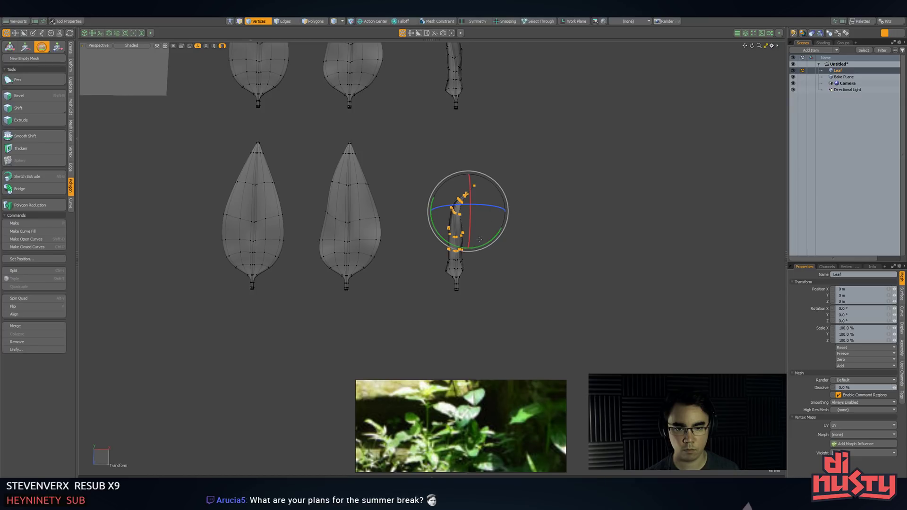
drag(479, 247, 534, 258)
key(w)
key(q)
click(496, 262)
scroll(501, 270, up, 2)
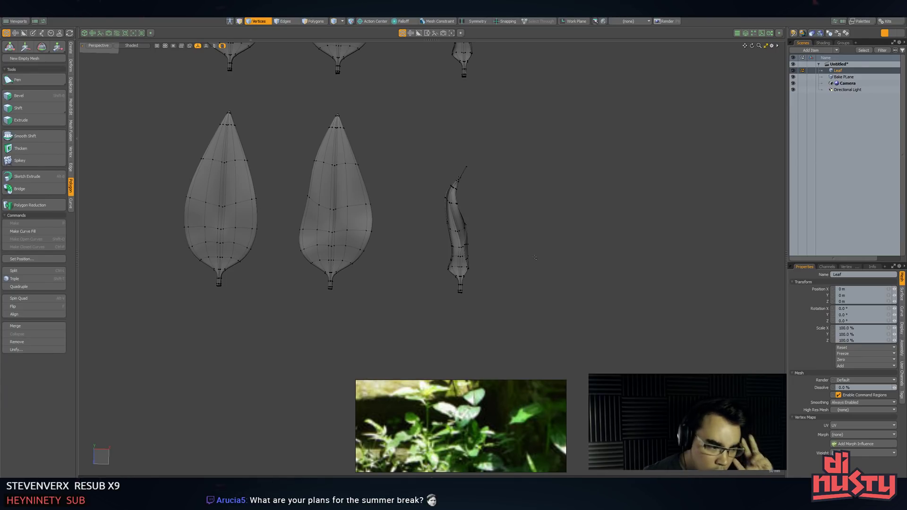
- Select the second cross row of vertices below the narrow leaf's tip, and rotate and lower it to smooth the bend
alt+drag(536, 257, 476, 270)
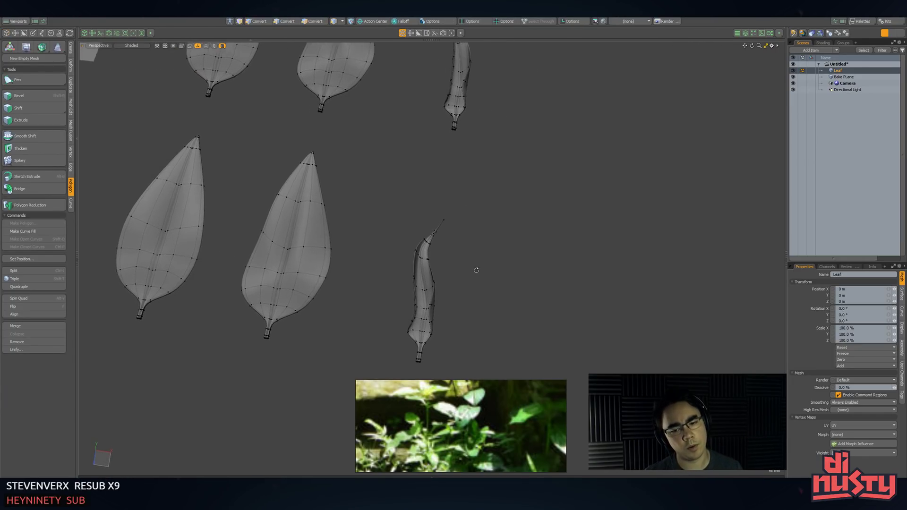
key(1)
scroll(424, 271, up, 5)
middle_drag(401, 249, 469, 243)
scroll(492, 287, down, 1)
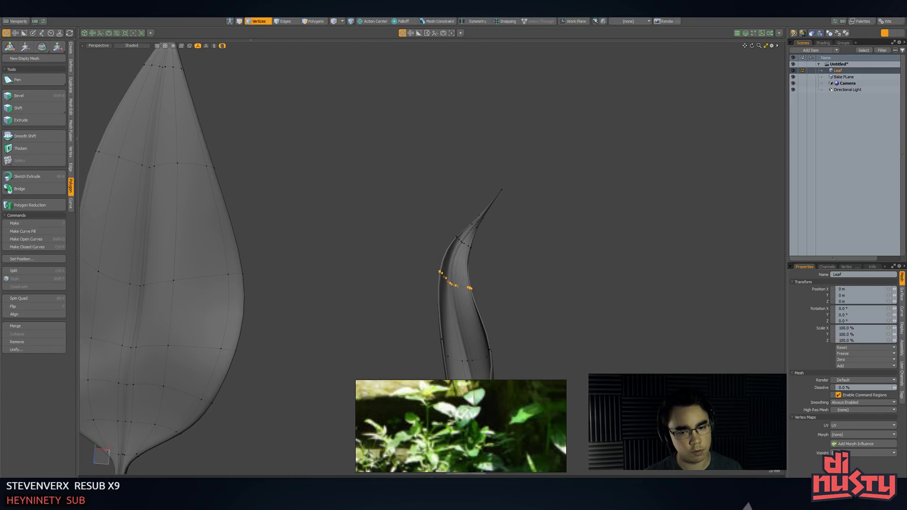
key(e)
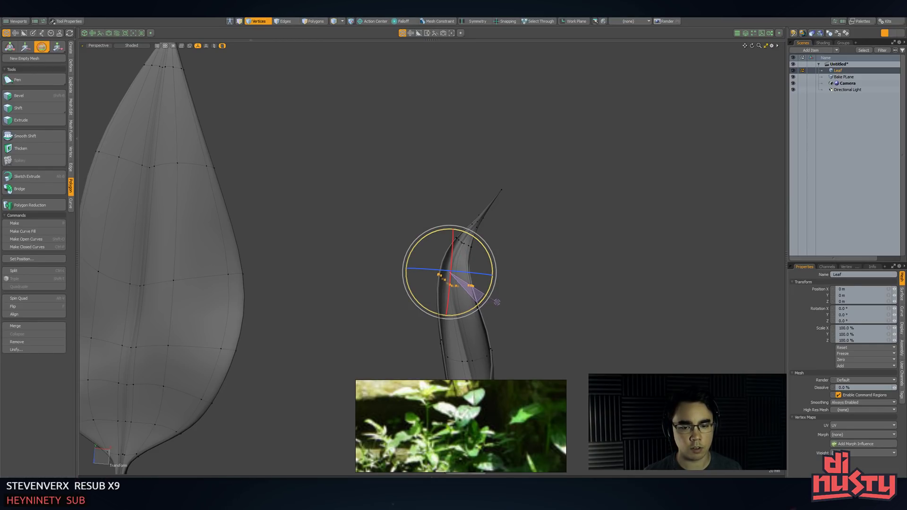
key(w)
drag(481, 309, 487, 332)
key(q)
click(594, 340)
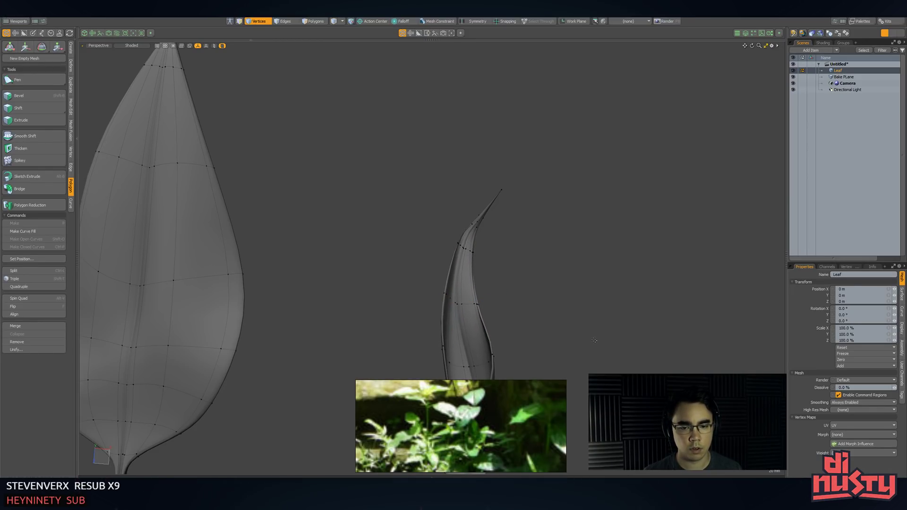
- Select the narrow second-row leaf's tip and the vertex row below it, and rotate and move them to realign the tip
ctrl+alt+drag(519, 212, 493, 161)
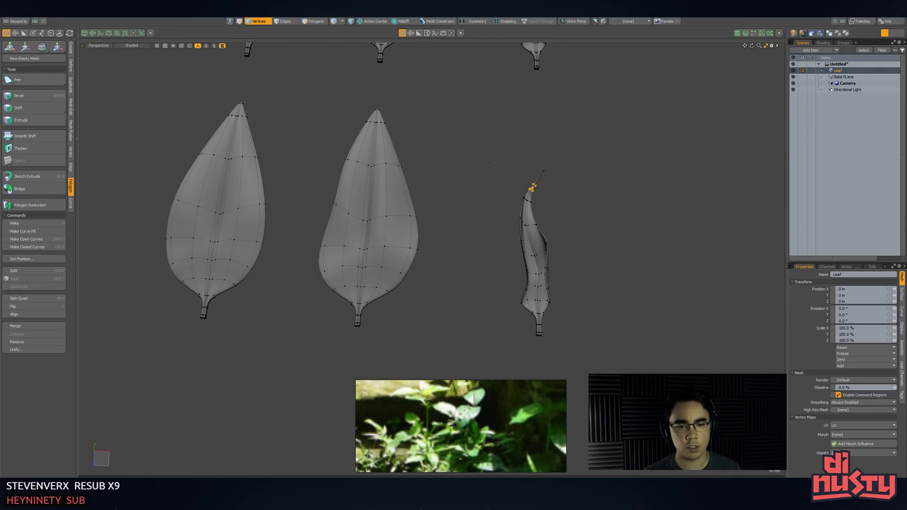
alt+drag(580, 157, 542, 183)
key(e)
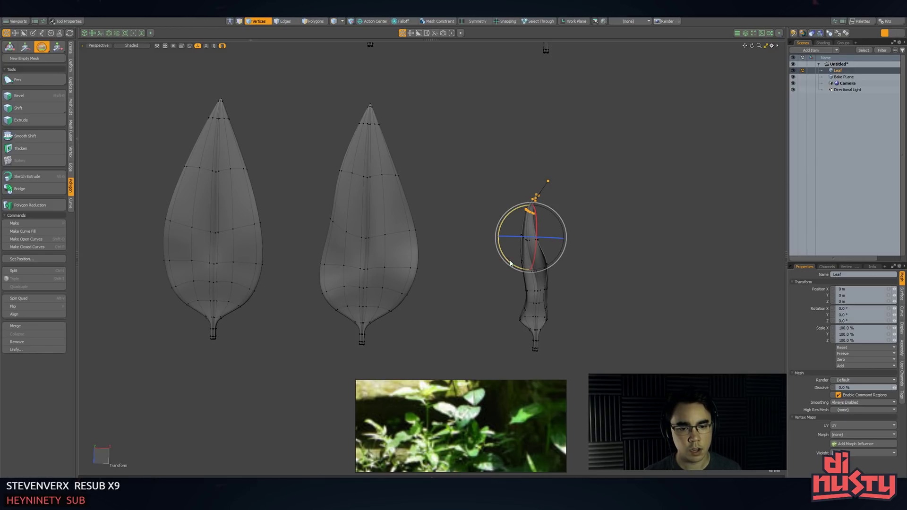
drag(510, 263, 527, 269)
key(w)
mouse_move(561, 233)
mouse_down()
mouse_move(569, 219)
mouse_move(556, 214)
mouse_move(492, 245)
mouse_move(490, 204)
mouse_move(510, 225)
mouse_move(495, 166)
mouse_up()
key(q)
click(587, 231)
- Select the vertices of the narrow second-row leaf's upper half, and rotate and reposition them to reshape its bend
scroll(587, 231, down, 3)
mouse_move(458, 208)
right_down()
mouse_move(470, 258)
mouse_move(497, 253)
right_up()
mouse_move(497, 254)
alt+mouse_down()
mouse_move(536, 257)
mouse_move(543, 271)
alt+mouse_up()
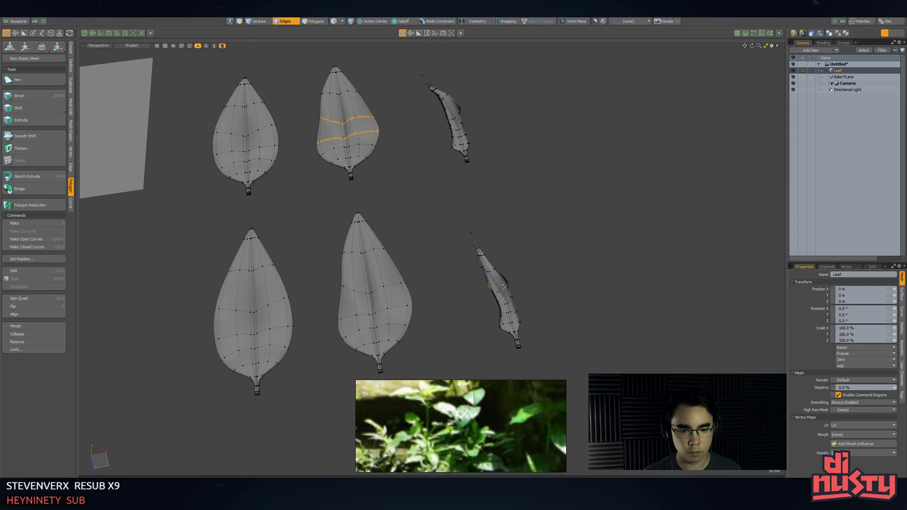
key(1)
right_drag(457, 216, 474, 292)
right_drag(537, 256, 535, 254)
alt+drag(535, 253, 478, 212)
key(e)
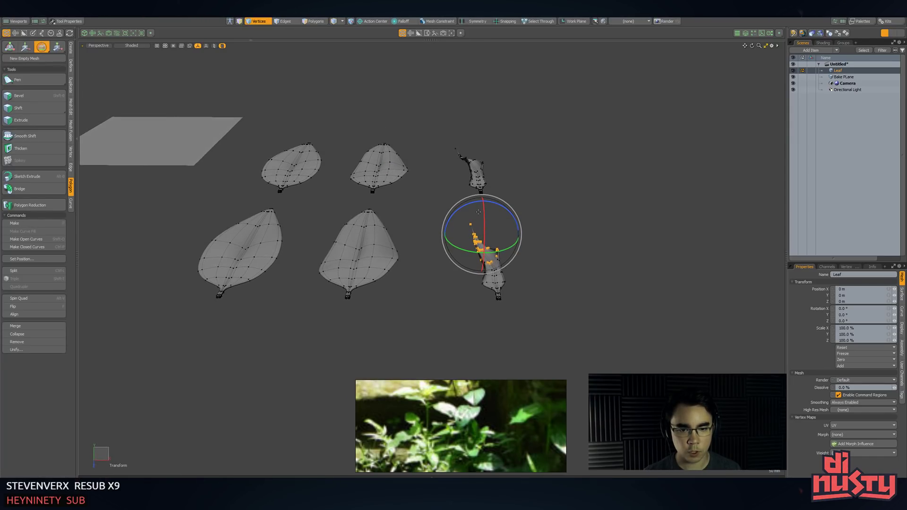
click(561, 199)
mouse_move(561, 198)
alt+mouse_down()
mouse_move(546, 188)
mouse_move(543, 200)
alt+mouse_up()
click(484, 259)
alt+drag(485, 259, 636, 235)
key(w)
key(e)
key(space)
key(space)
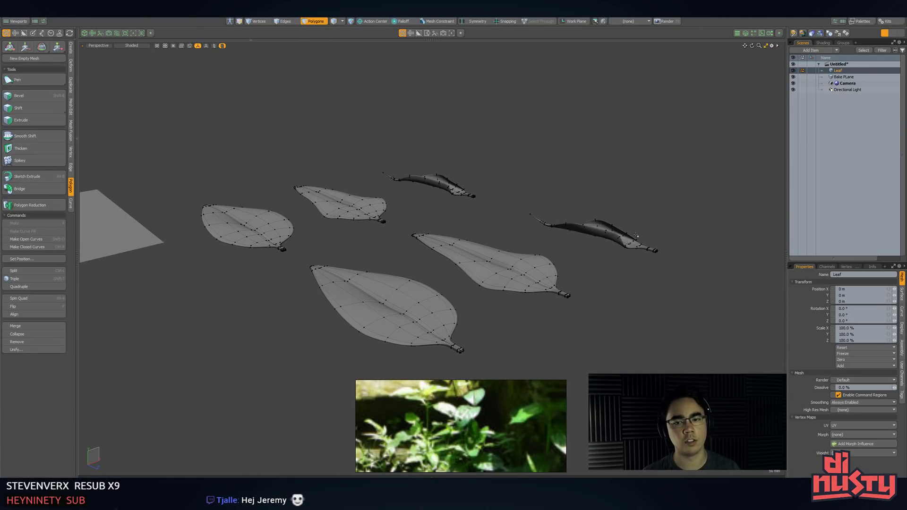
- Select the left-edge vertices just above the base of the narrow second-row leaf and pull them outward
alt+drag(508, 184, 433, 264)
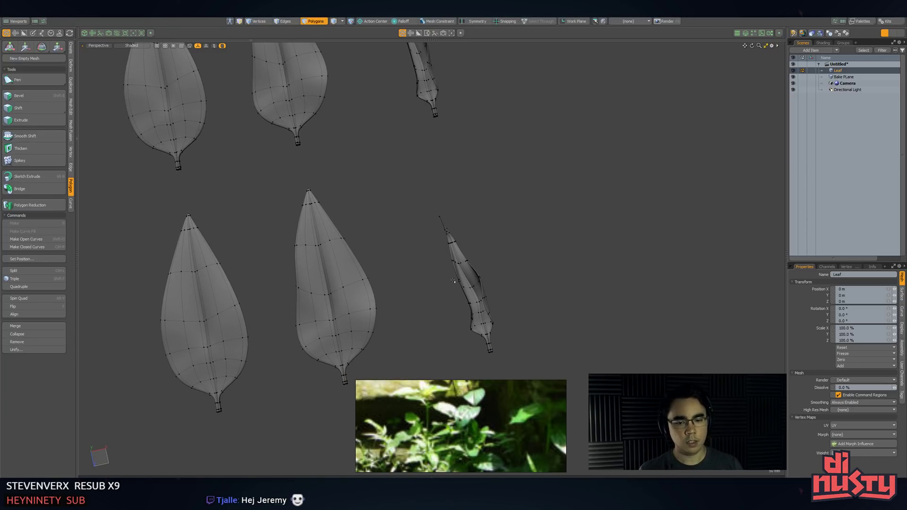
key(2)
scroll(473, 292, up, 3)
mouse_move(472, 291)
alt+mouse_down()
mouse_move(454, 303)
mouse_move(460, 273)
alt+mouse_up()
scroll(460, 283, up, 2)
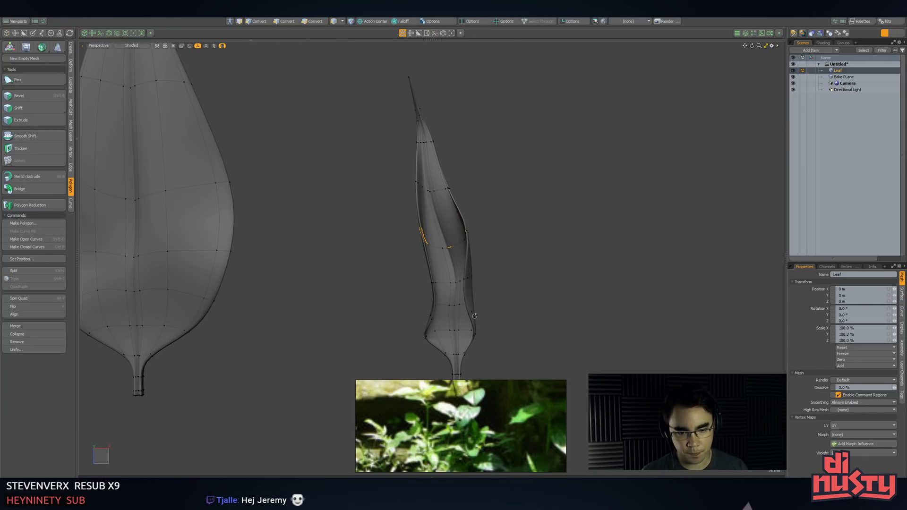
key(1)
right_drag(423, 296, 429, 321)
drag(467, 345, 446, 336)
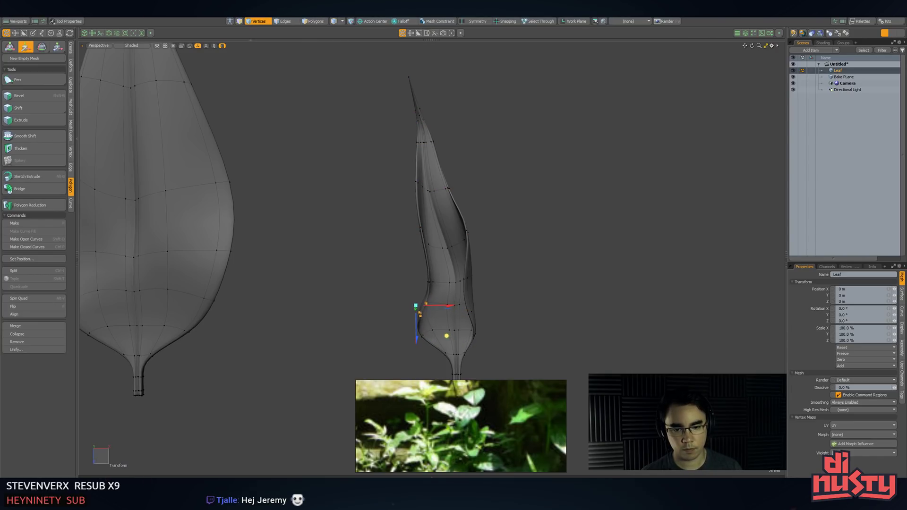
- Pull the next vertices up the narrow leaf's left edge outward to widen its lower half
right_drag(415, 262, 441, 292)
key(w)
drag(468, 319, 445, 303)
key(space)
click(494, 282)
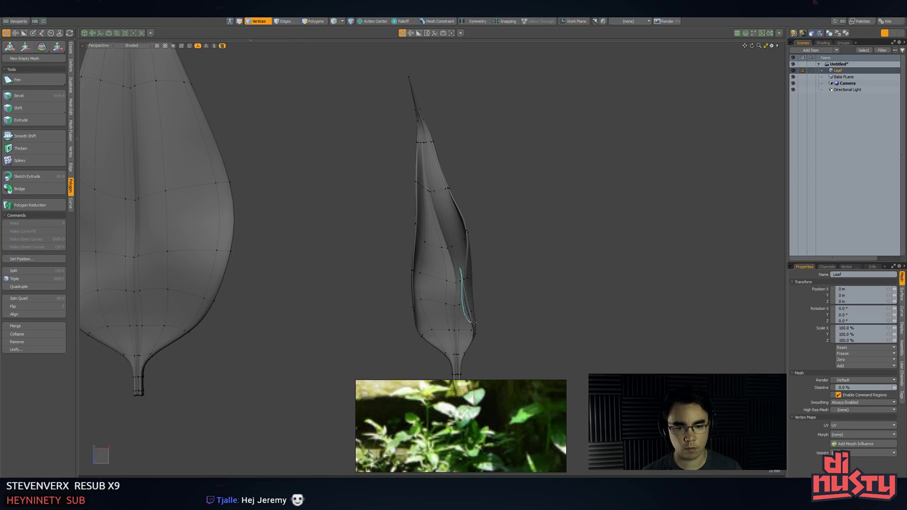
- Move the vertices on the lower part of the narrow leaf's right edge outward to widen that side
right_drag(474, 322, 473, 322)
key(w)
drag(500, 325, 525, 325)
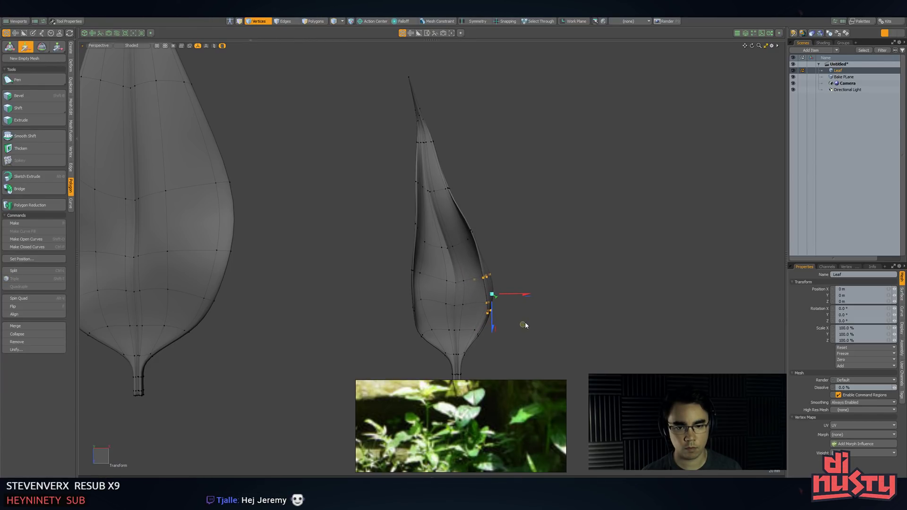
key(space)
click(533, 308)
- Select the midrib edges of the narrow second-row leaf, leave out those at the tip, and shift them slightly downward
key(2)
mouse_move(457, 291)
mouse_down()
mouse_move(446, 293)
mouse_move(456, 213)
mouse_move(436, 182)
mouse_up()
key(w)
click(425, 166)
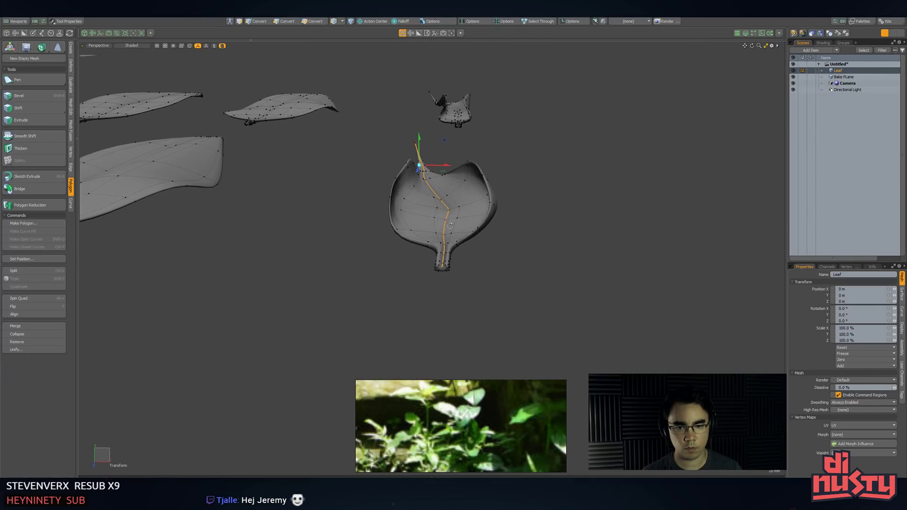
key(space)
right_drag(419, 184, 420, 183)
key(w)
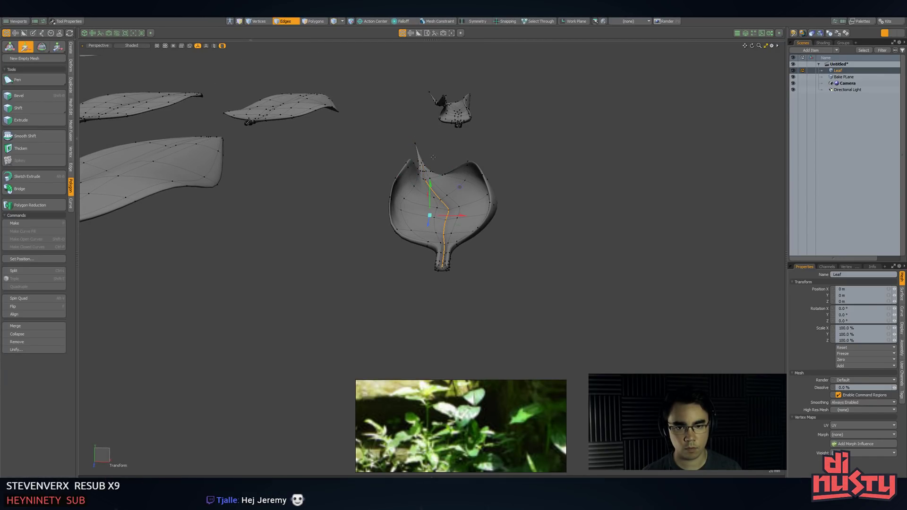
drag(429, 189, 430, 192)
key(space)
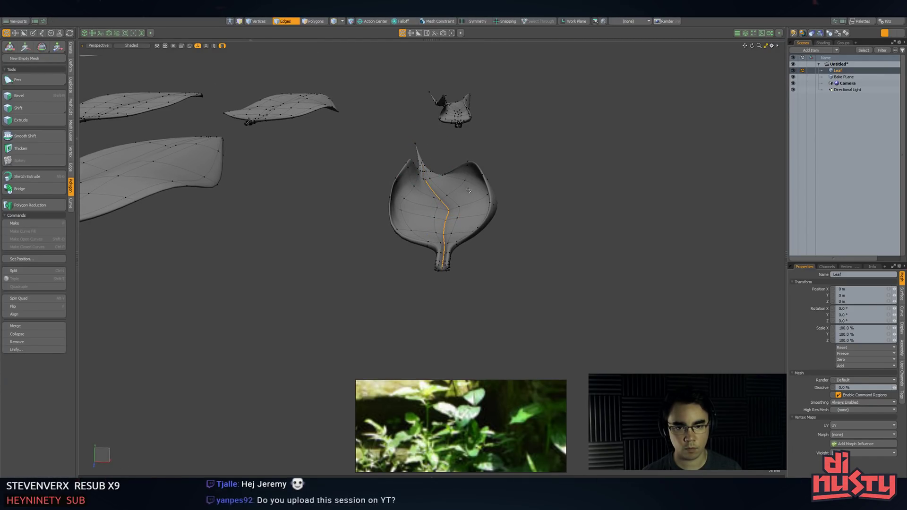
alt+drag(513, 215, 536, 310)
key(3)
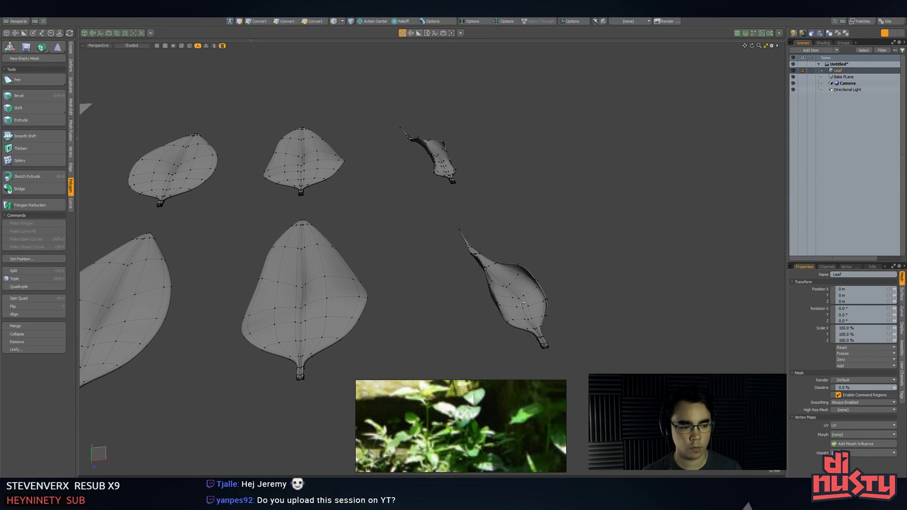
scroll(515, 312, down, 5)
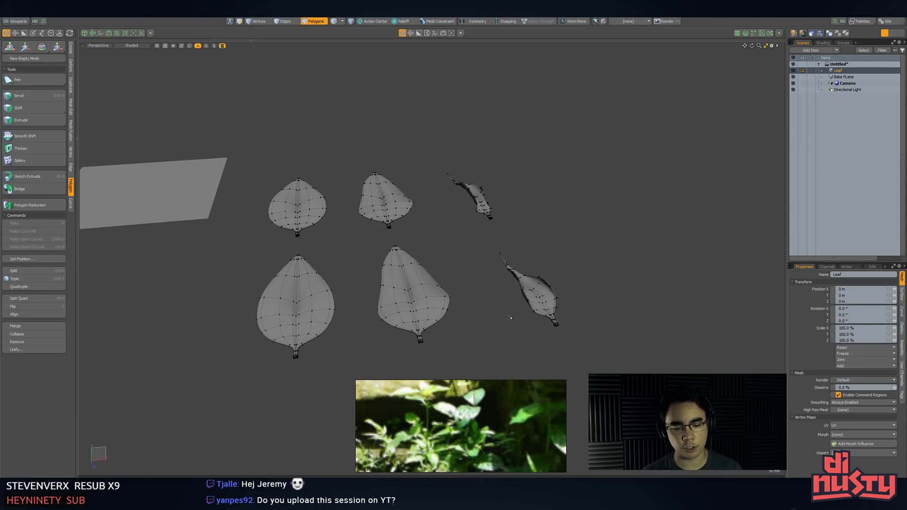
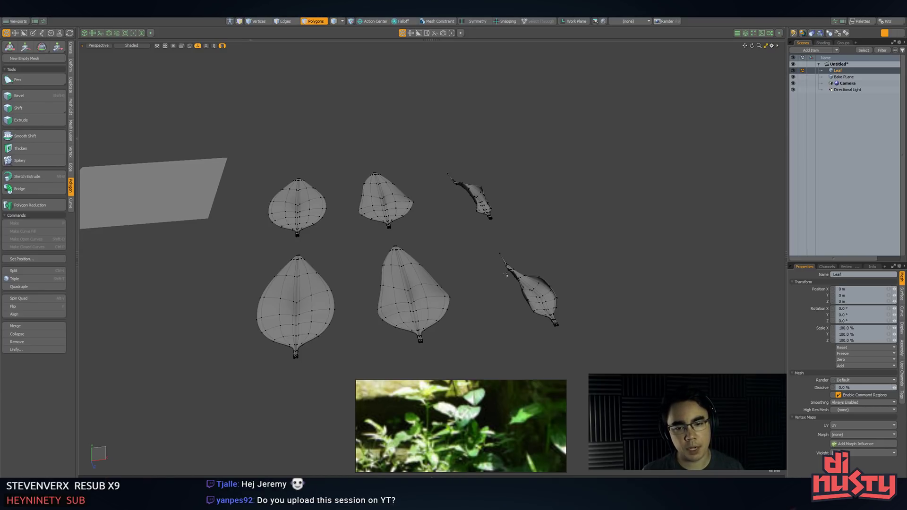
alt+drag(506, 274, 577, 231)
key(5)
click(463, 246)
click(465, 297)
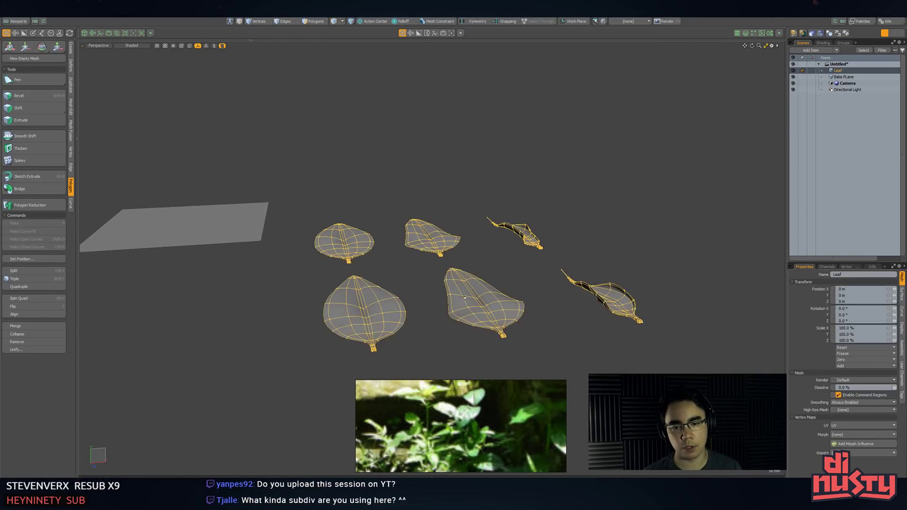
key(3)
click(518, 279)
- Select the upper vertices of the middle second-row leaf, and rotate and move them sideways to bend its tip
alt+drag(519, 279, 474, 312)
key(1)
key(e)
key(w)
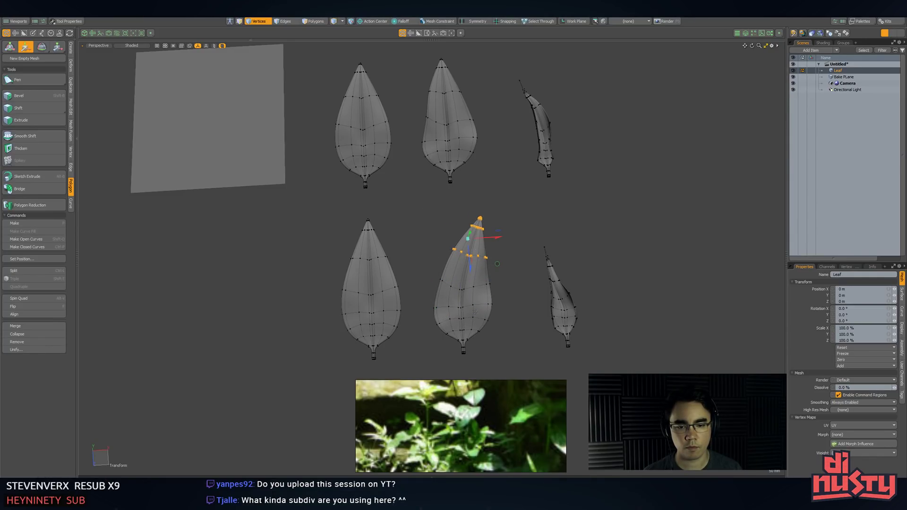
drag(497, 267, 531, 252)
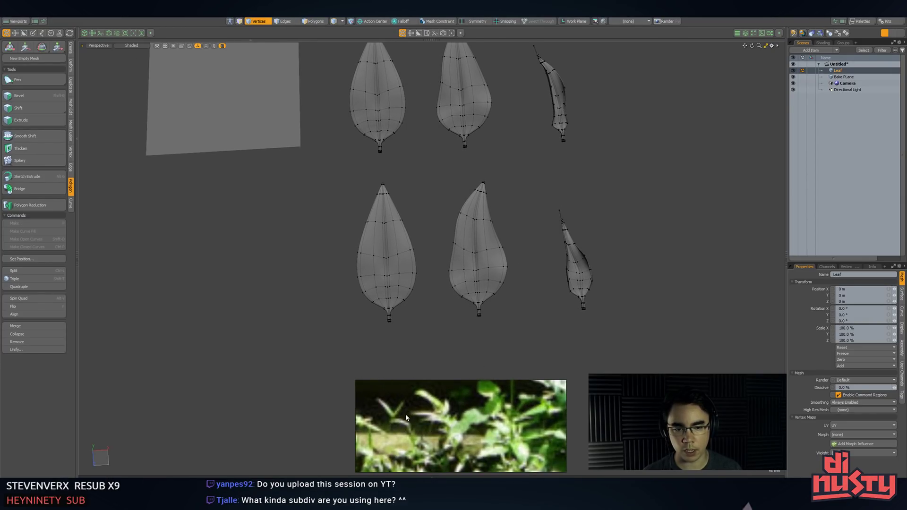
- Examine the leaf variations in both rows from several viewing angles
alt+drag(622, 239, 507, 195)
key(3)
double_click(508, 194)
double_click(523, 302)
mouse_move(552, 289)
alt+mouse_down()
mouse_move(570, 278)
mouse_move(555, 202)
mouse_move(552, 273)
alt+mouse_up()
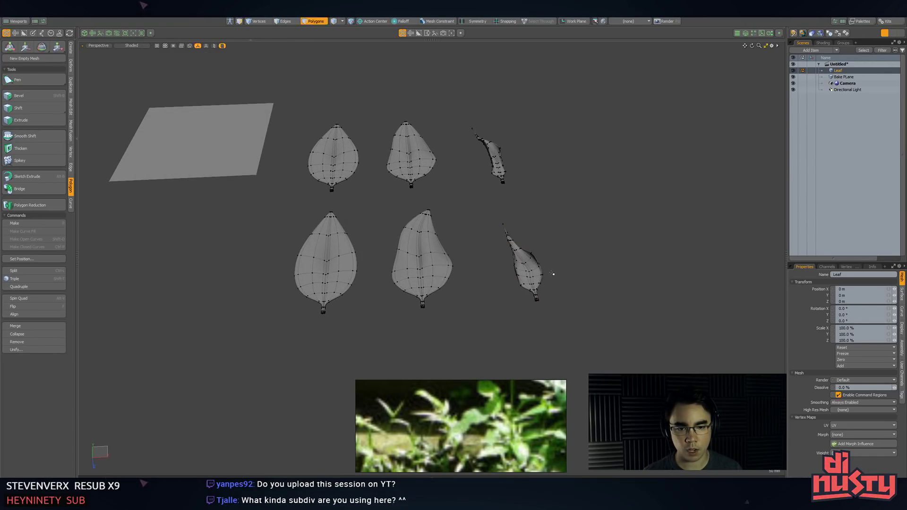
ctrl+alt+drag(442, 260, 466, 256)
double_click(434, 265)
double_click(315, 275)
alt+shift+drag(315, 276, 434, 266)
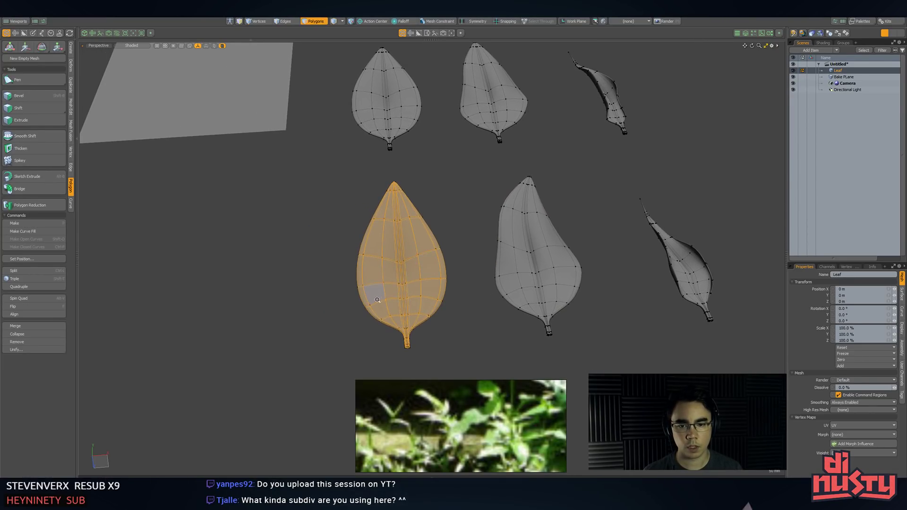
alt+drag(376, 299, 427, 268)
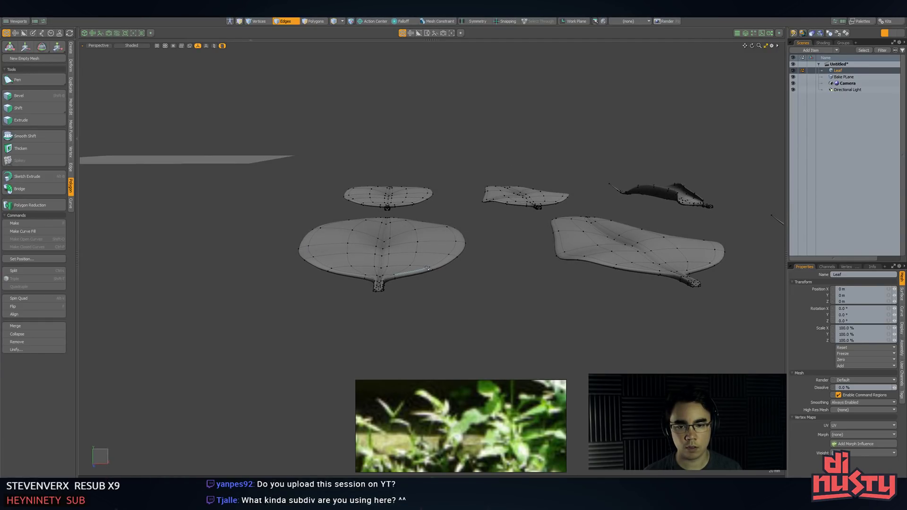
key(1)
mouse_move(425, 223)
alt+mouse_down()
mouse_move(416, 270)
mouse_move(433, 237)
alt+mouse_up()
key(2)
double_click(426, 197)
key(3)
double_click(433, 237)
key(1)
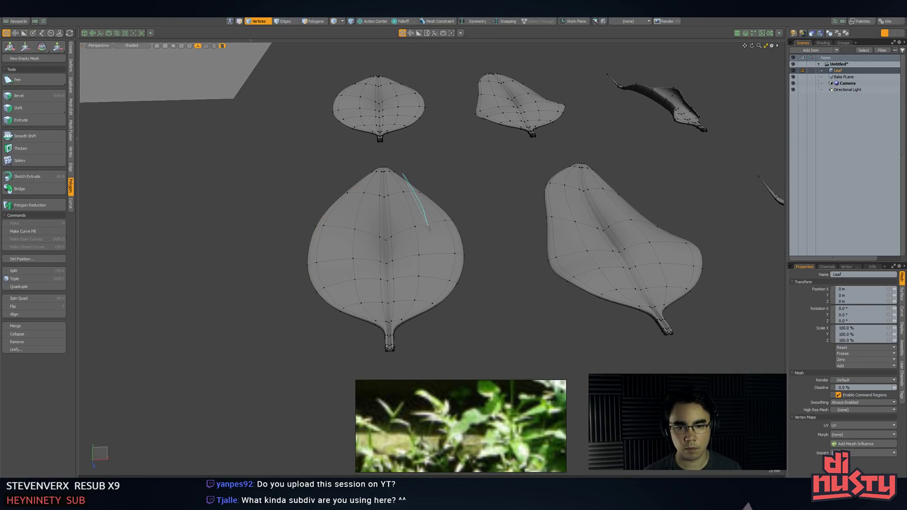
- Select the vertices along the right edge of the unbent second-row leaf, and rotate and reposition them to curl that side upward
right_drag(472, 186, 427, 179)
mouse_move(427, 178)
alt+mouse_down()
mouse_move(384, 163)
mouse_move(450, 231)
mouse_move(443, 200)
mouse_move(424, 216)
mouse_move(428, 235)
alt+mouse_up()
key(y)
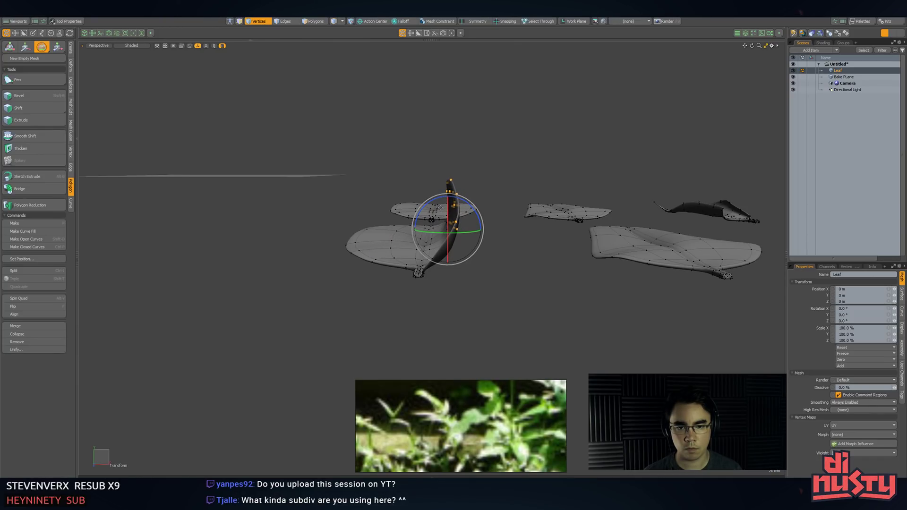
drag(427, 201, 416, 215)
key(w)
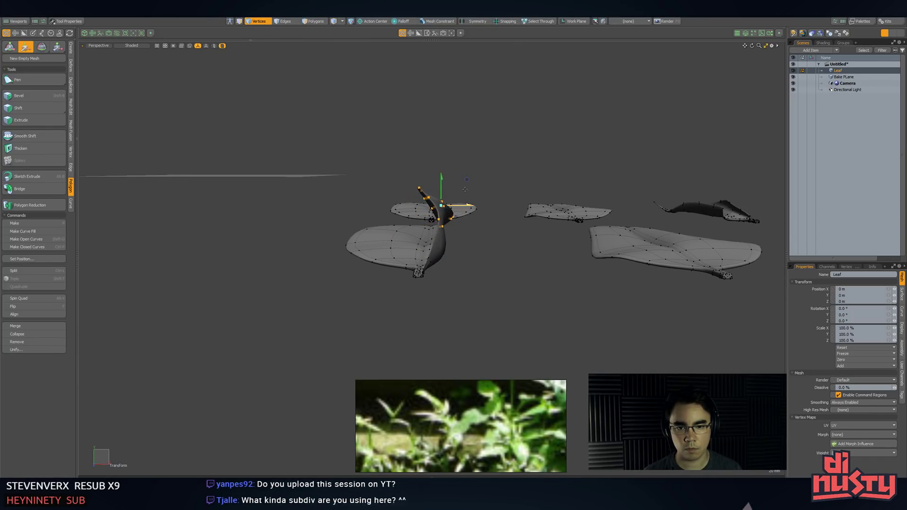
drag(465, 189, 491, 200)
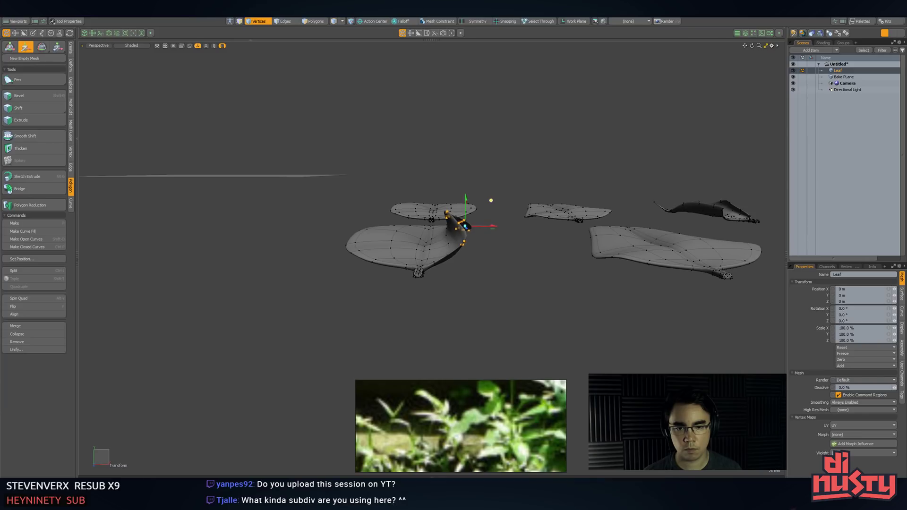
key(q)
- Select the left-edge vertices of the same leaf, and rotate and move them up and inward to curl the opposite side
key(2)
key(1)
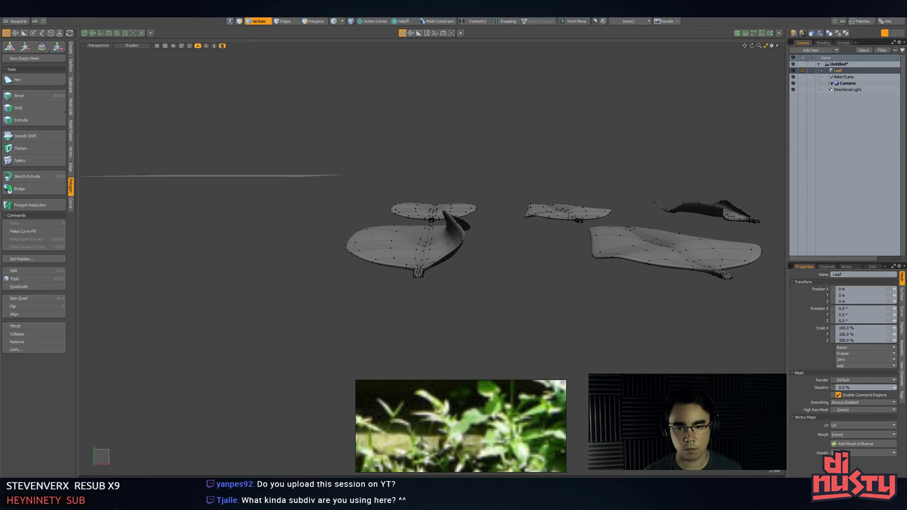
right_drag(370, 280, 341, 203)
alt+drag(345, 206, 371, 289)
shift+right_drag(381, 191, 360, 207)
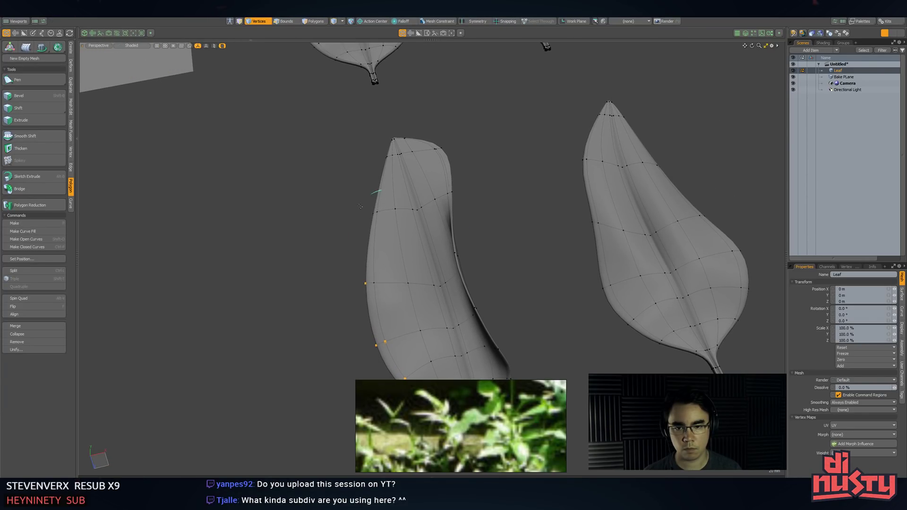
alt+drag(389, 251, 376, 179)
right_drag(376, 145, 379, 169)
alt+drag(380, 219, 415, 137)
key(e)
alt+drag(410, 271, 428, 315)
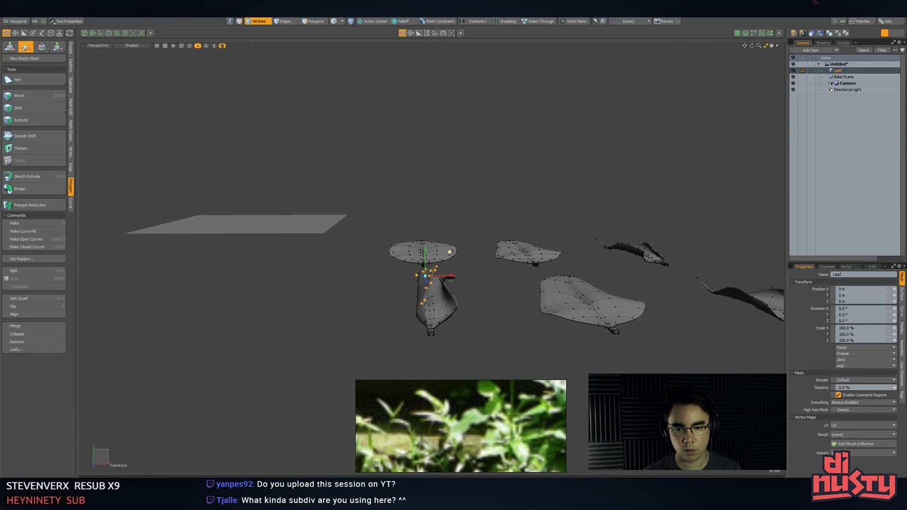
alt+drag(438, 253, 449, 232)
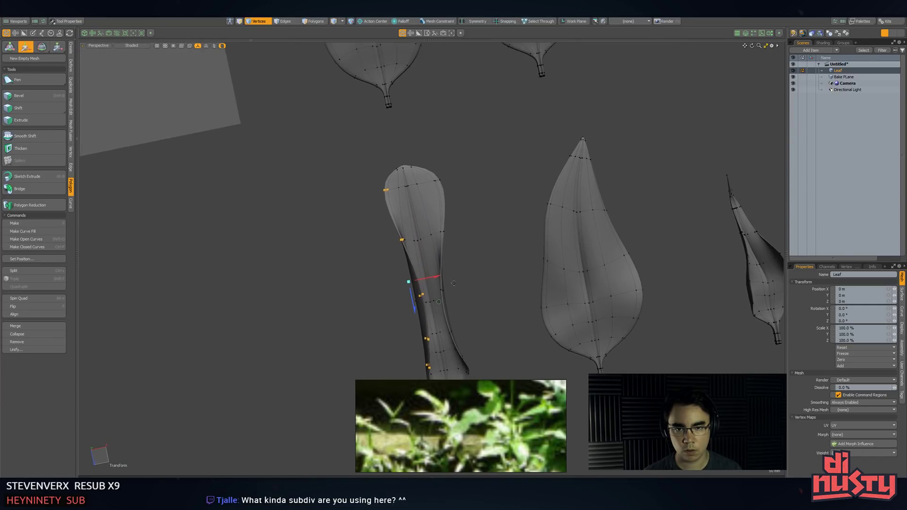
- Select the right-edge vertices near the curled leaf's tip, and rotate and reposition them to fold that side inward
key(q)
alt+drag(430, 166, 390, 197)
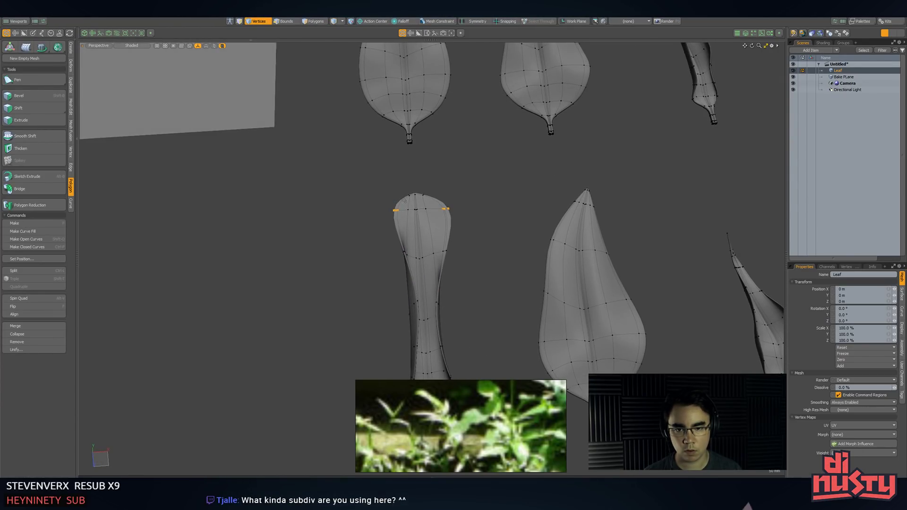
alt+drag(442, 215, 385, 252)
key(e)
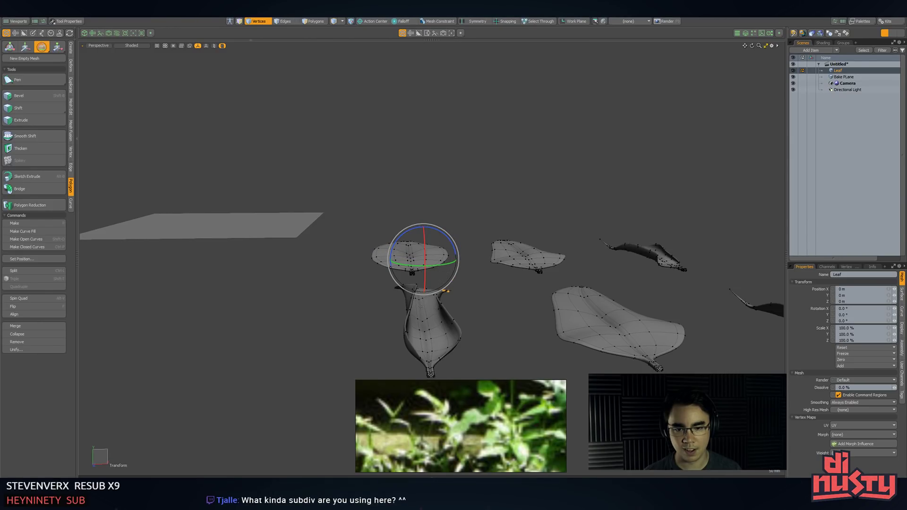
click(421, 306)
alt+drag(421, 307, 419, 279)
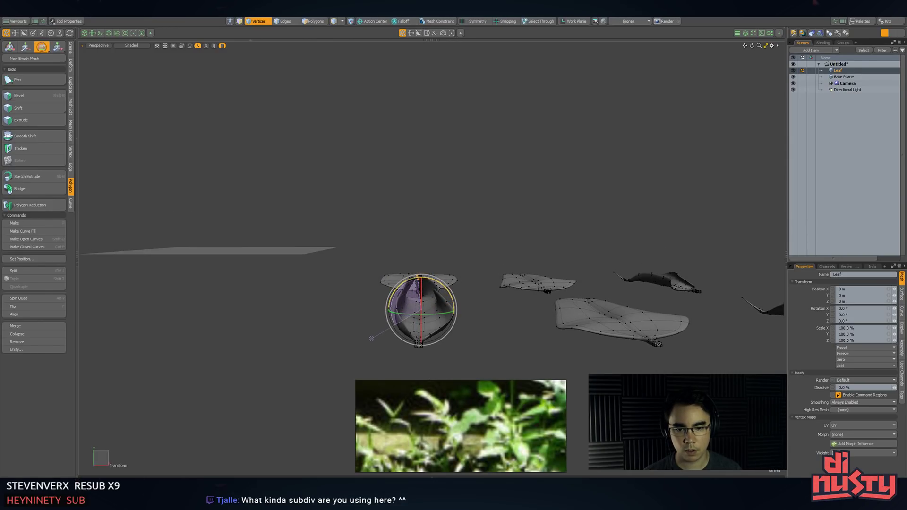
drag(371, 339, 381, 332)
key(w)
mouse_move(423, 313)
alt+mouse_down()
mouse_move(446, 257)
mouse_move(454, 308)
mouse_move(473, 292)
alt+mouse_up()
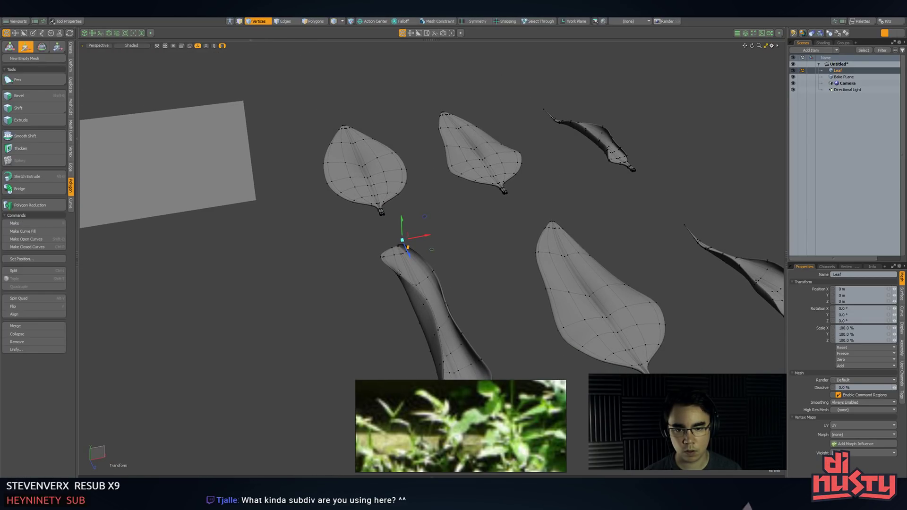
- Select the left-edge vertices near the curled leaf's tip and set the action center to Automatic, centered over the leaf
key(space)
right_drag(379, 244, 392, 251)
alt+drag(392, 250, 414, 271)
key(e)
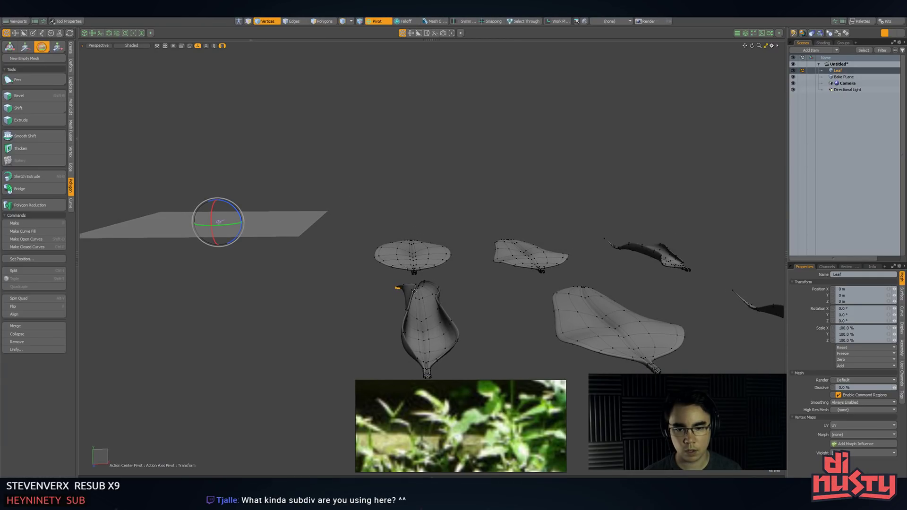
key(alt+s)
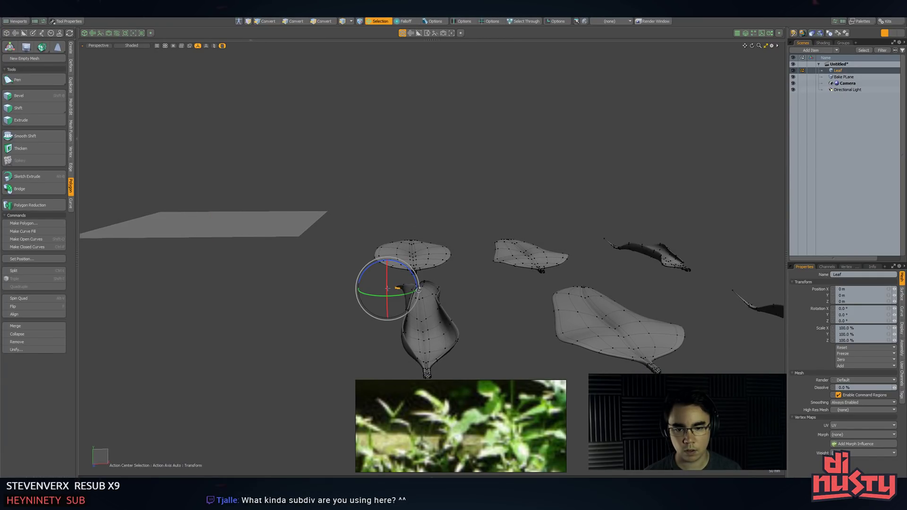
key(alt+a)
click(468, 303)
click(432, 312)
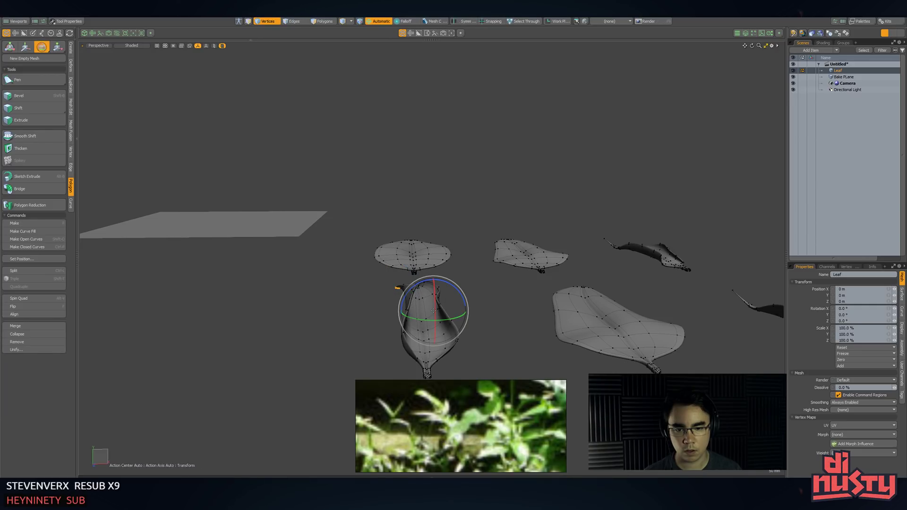
- Rotate the selected left tip vertices inward over the leaf and reposition them to narrow the tip
click(421, 310)
drag(427, 282, 528, 332)
click(418, 309)
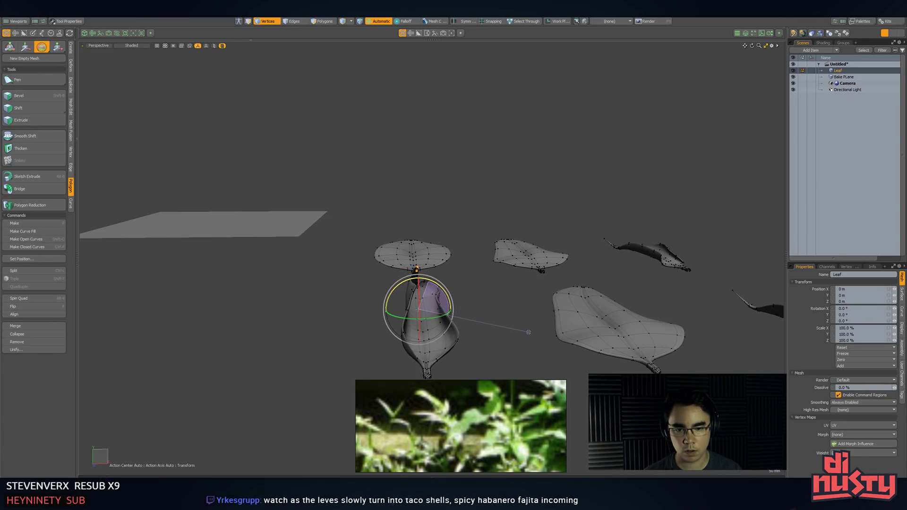
key(w)
alt+drag(445, 278, 680, 282)
key(q)
- Inspect the curled leaf from opposite sides, clear the item selection, and bring all six leaves into view
click(581, 290)
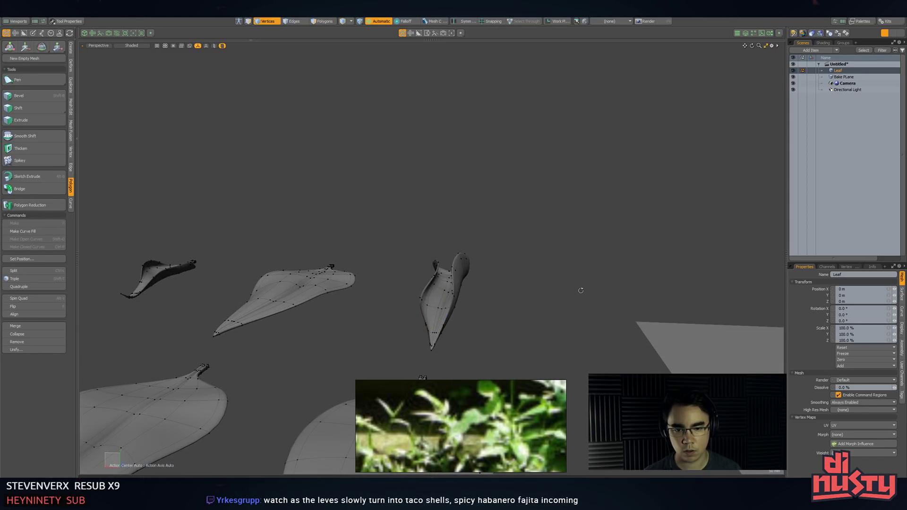
alt+drag(580, 290, 347, 357)
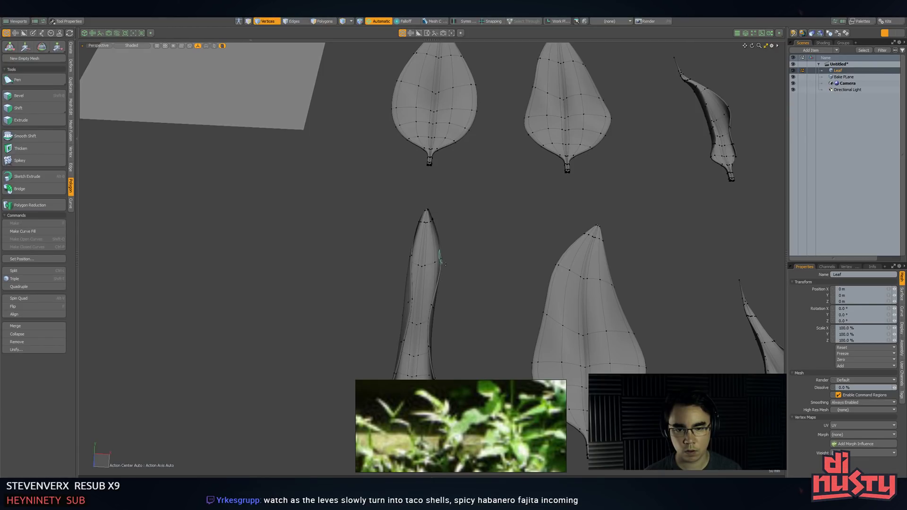
click(441, 258)
ctrl+alt+drag(508, 269, 463, 246)
key(5)
key(1)
key(5)
click(520, 207)
- Toggle the leaves' subdivision smoothing repeatedly to compare the low-poly cages with the smoothed shapes
key(Tab)
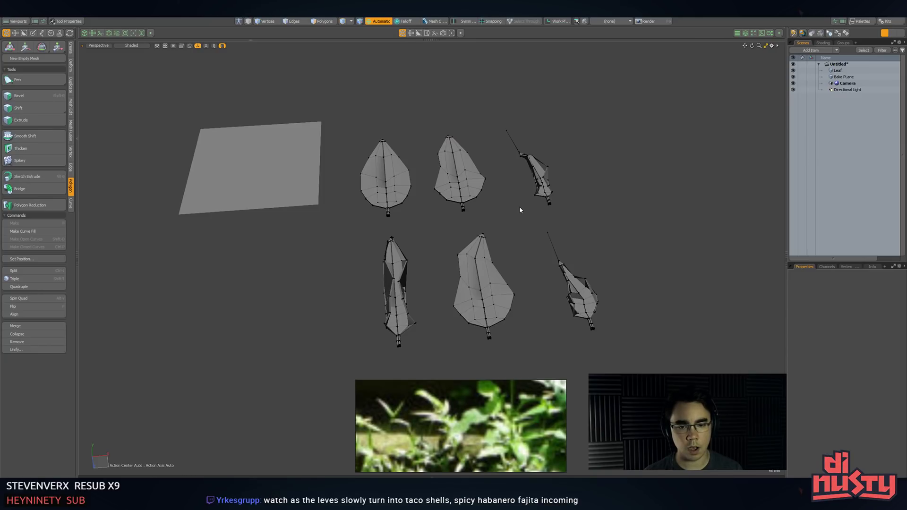
key(Tab)
key(Tab)
key(Tab)
key(Tab)
key(Tab)
key(Tab)
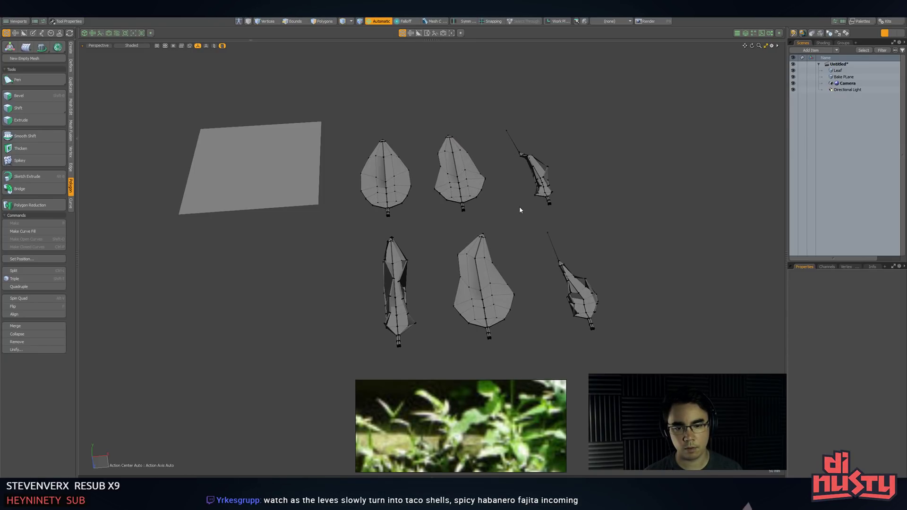
key(shift+Tab)
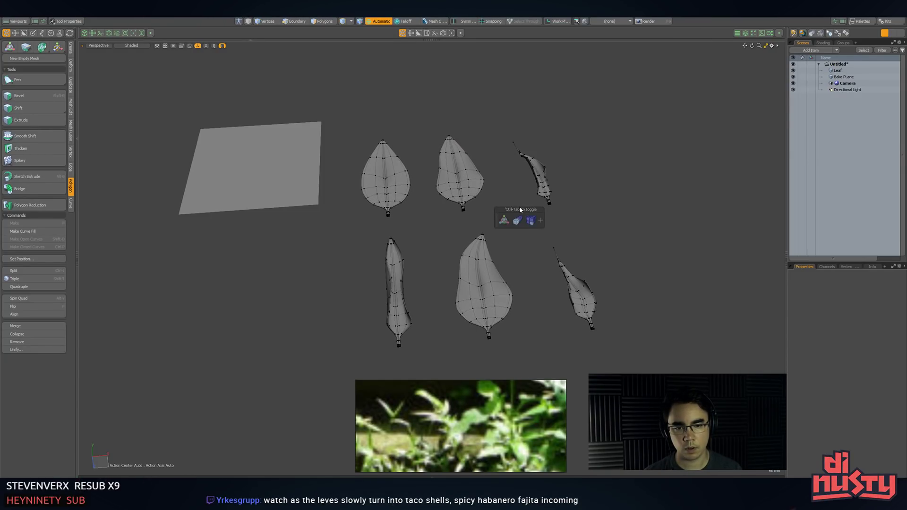
key(Tab)
key(Tab)
key(Tab)
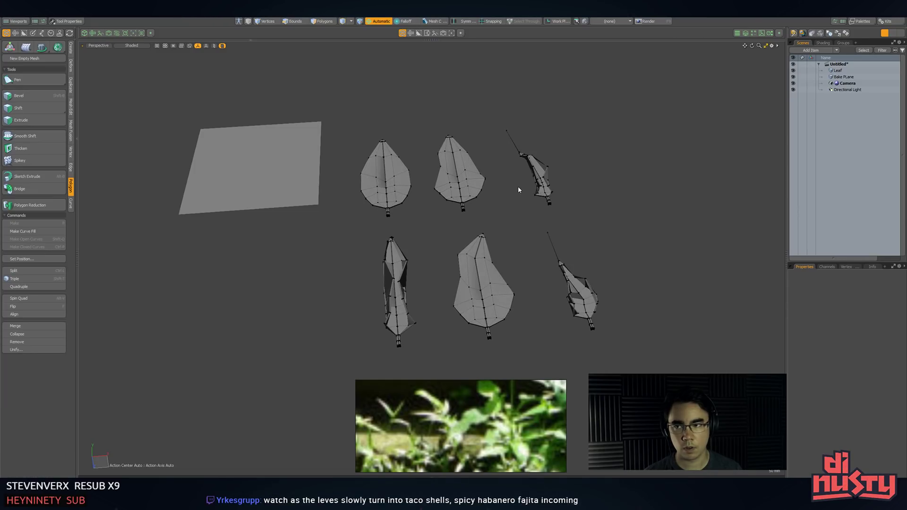
key(alt+Tab)
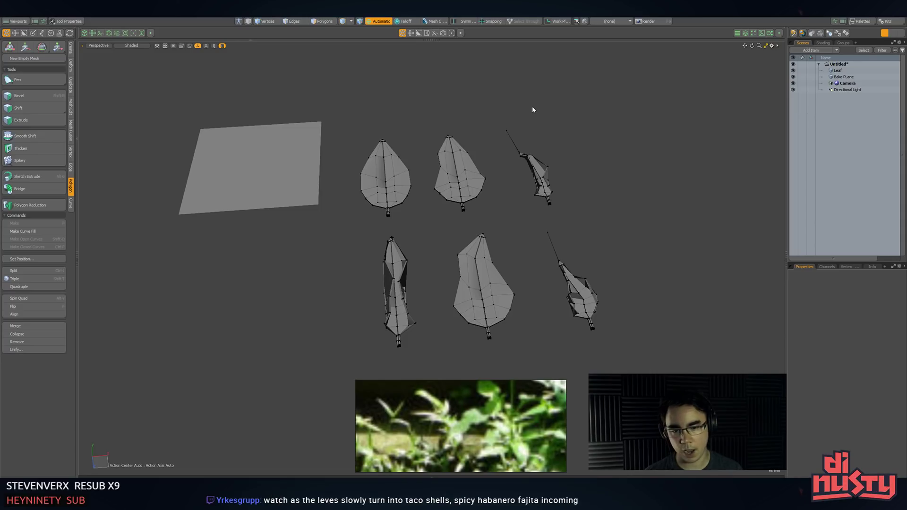
- Start saving the scene and open the Src folder inside the Temple project folder
alt+drag(537, 140, 557, 164)
key(ctrl+s)
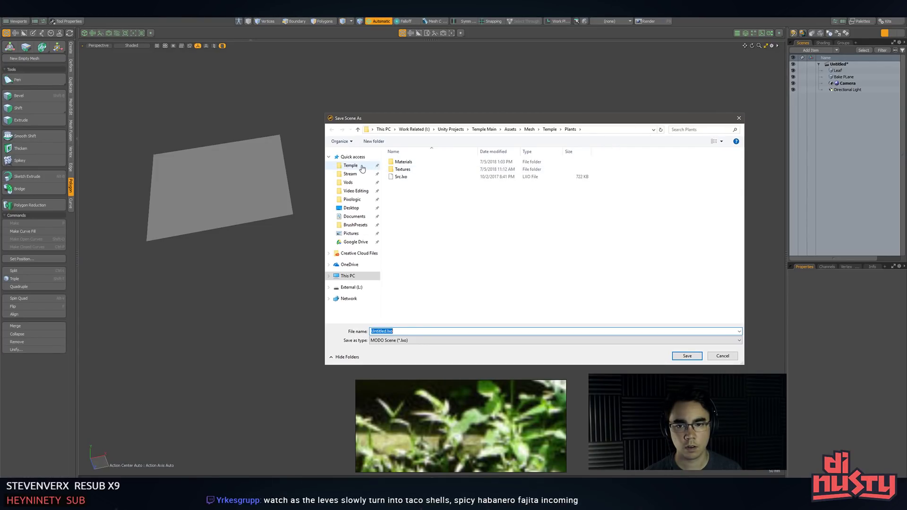
click(358, 167)
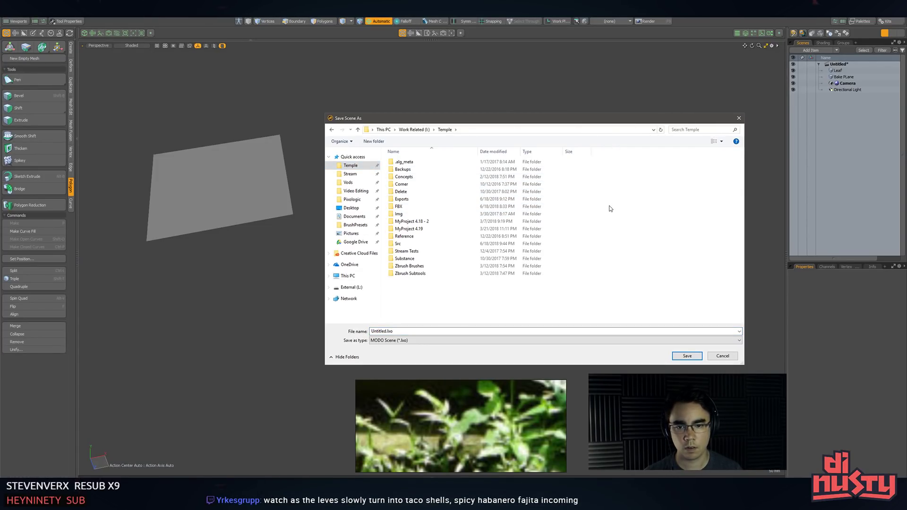
key(s)
key(Return)
- Create a folder named Leaf in Src and save the scene in it as Leaf_HP.lxo
right_click(446, 277)
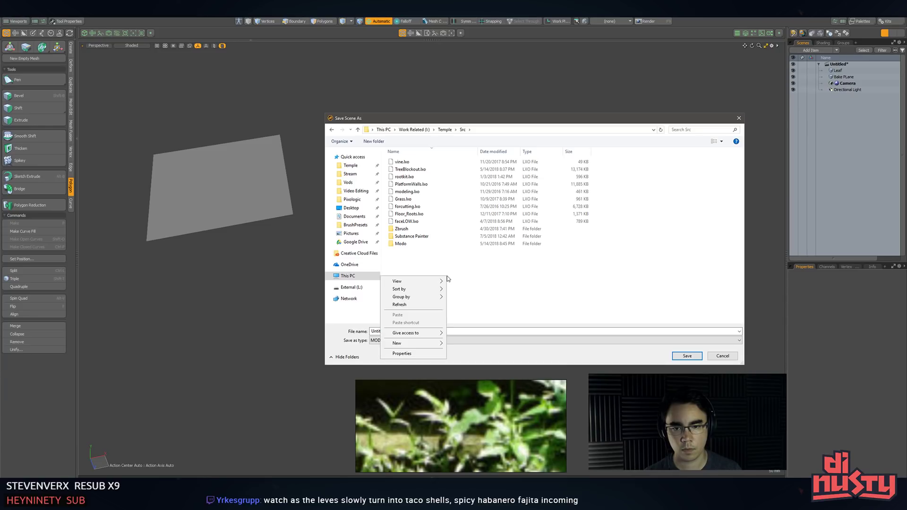
mouse_move(416, 344)
click(460, 344)
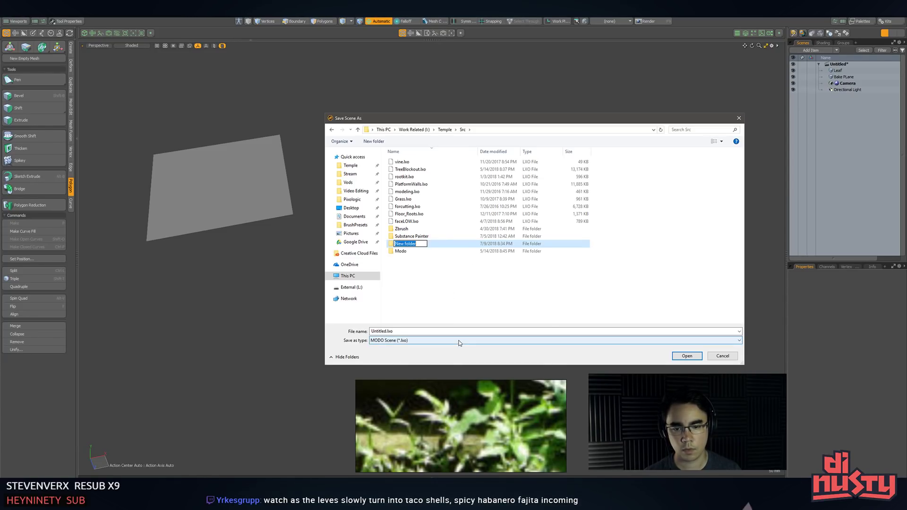
text(Leav)
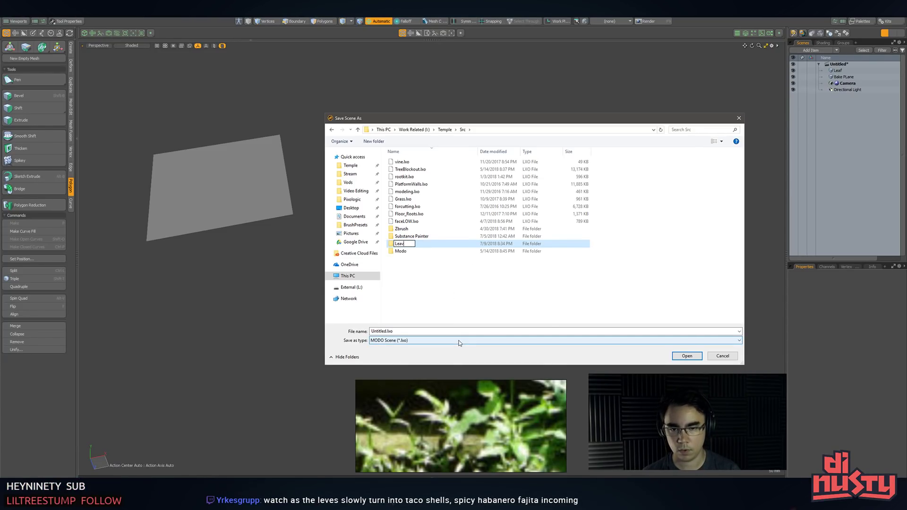
key(Return)
key(Return)
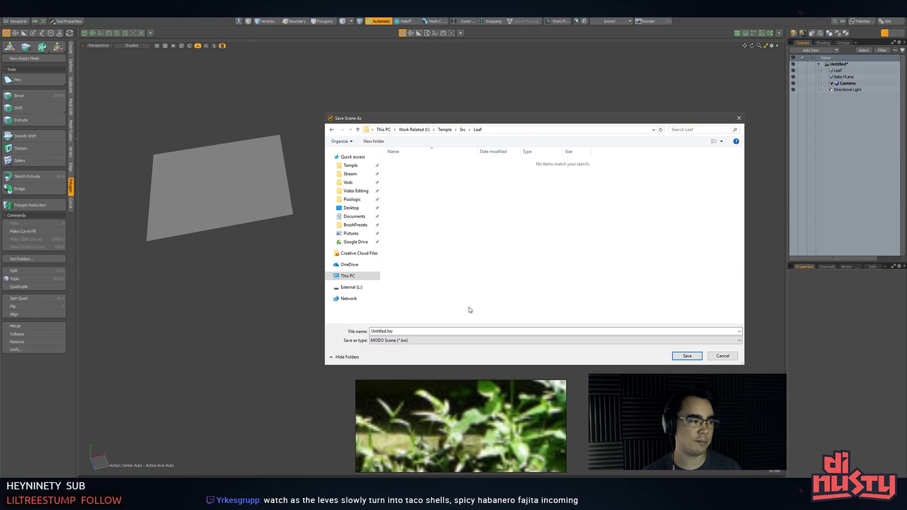
click(433, 330)
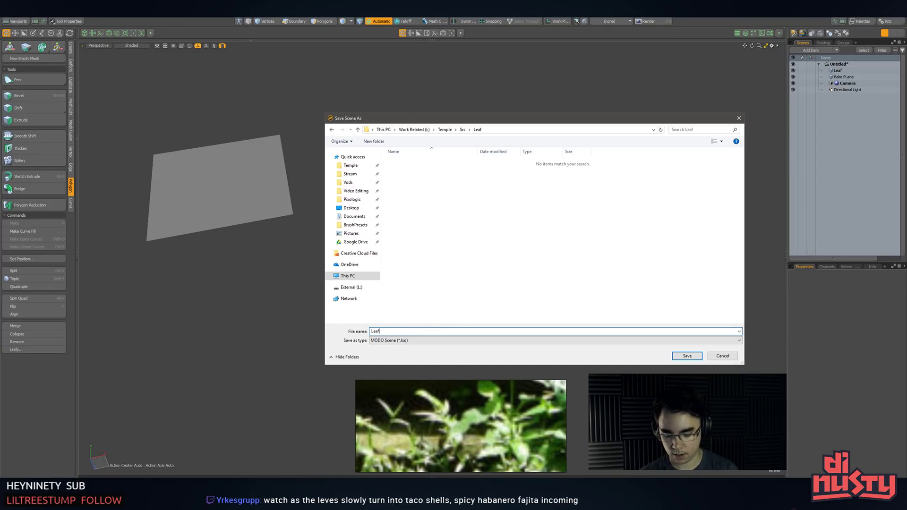
key(Return)
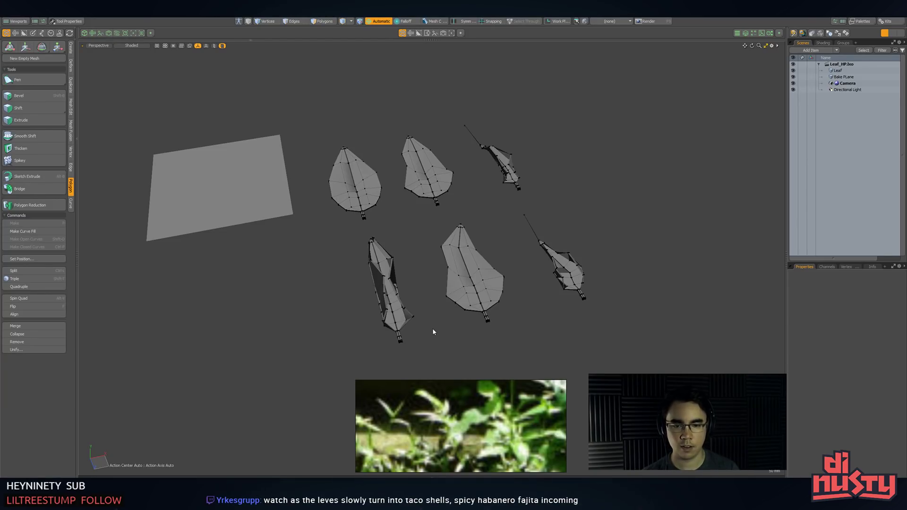
- Switch the leaves to subdivision smoothing and select the overstretched tip vertex of the folded leaf in the lower row
alt+drag(555, 155, 558, 279)
scroll(527, 222, up, 8)
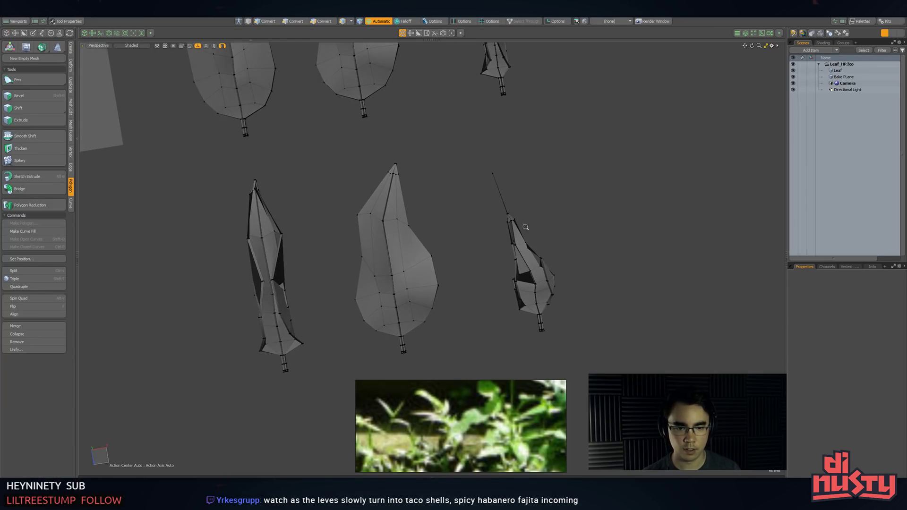
key(Tab)
key(shift+Tab)
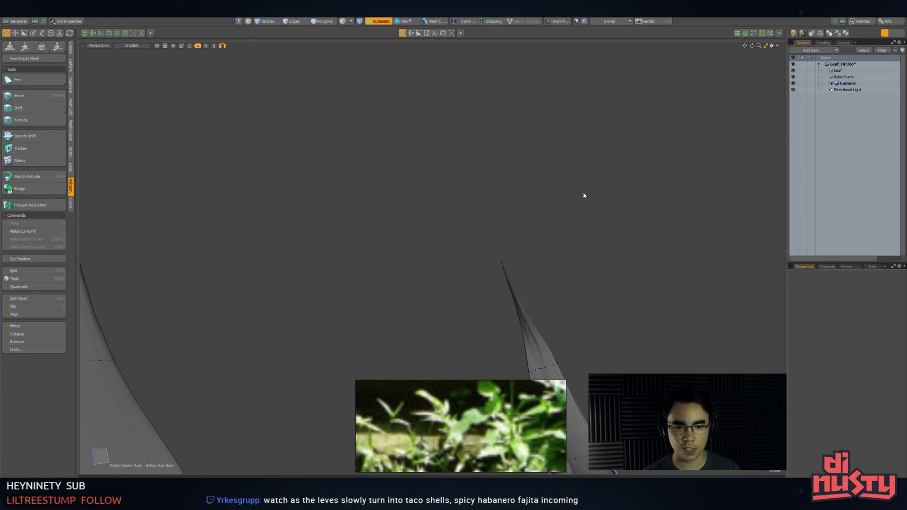
key(Tab)
right_drag(484, 155, 487, 158)
key(Tab)
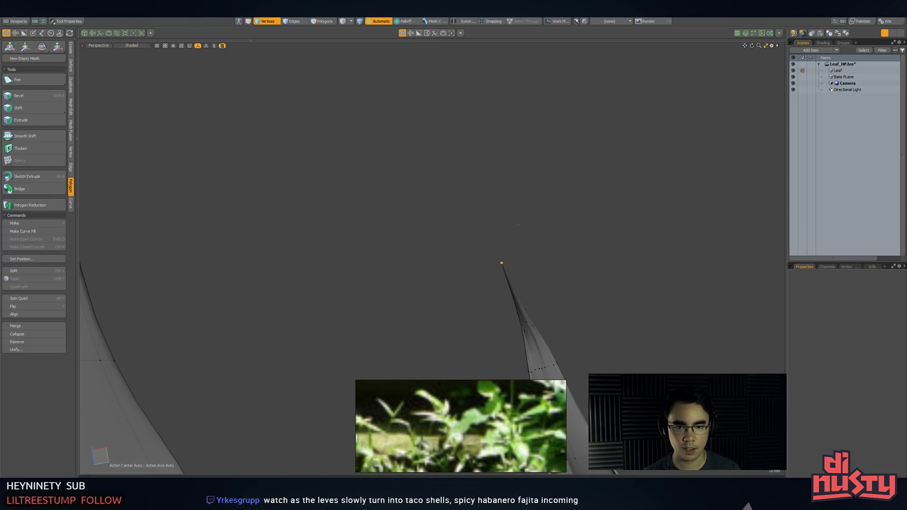
key(shift+Tab)
- Move the overstretched tip vertex back in line with the end of the folded leaf, checking it from the side
key(w)
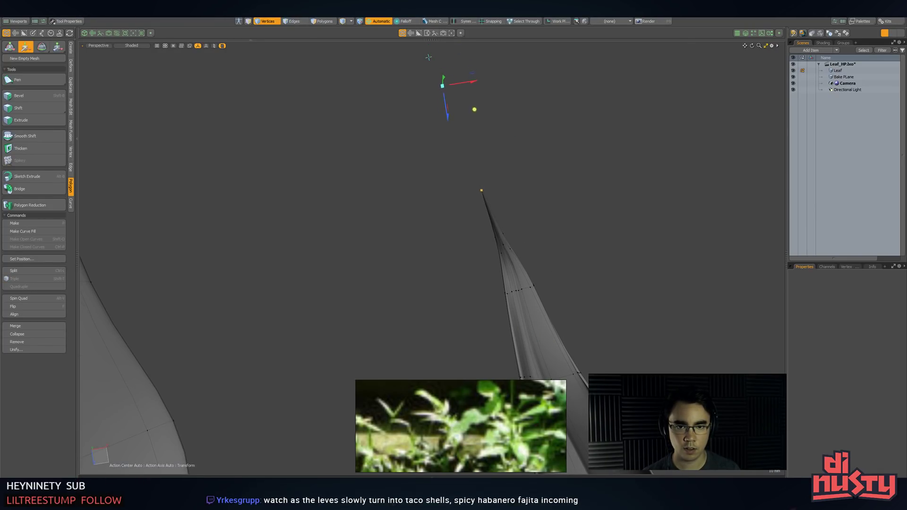
drag(512, 181, 622, 198)
key(q)
key(w)
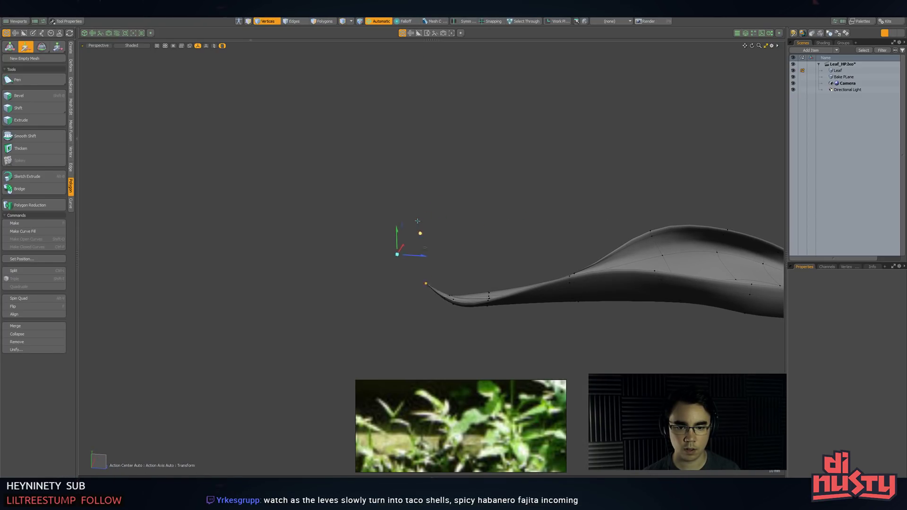
key(q)
click(522, 237)
key(Tab)
key(Tab)
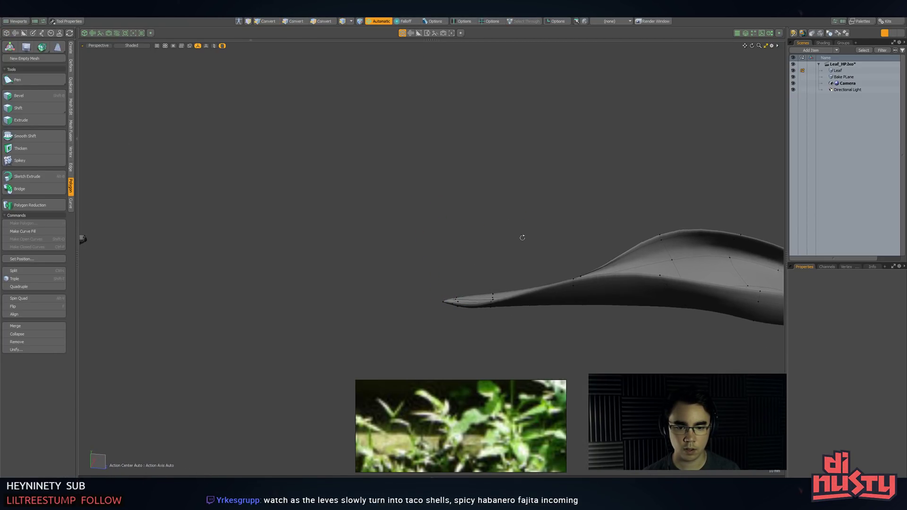
- Shift the tip vertex sideways on the low-poly cage so it sits at the leaf's point, and restore the smoothing
alt+drag(522, 237, 628, 263)
alt+shift+drag(628, 264, 544, 284)
key(1)
key(w)
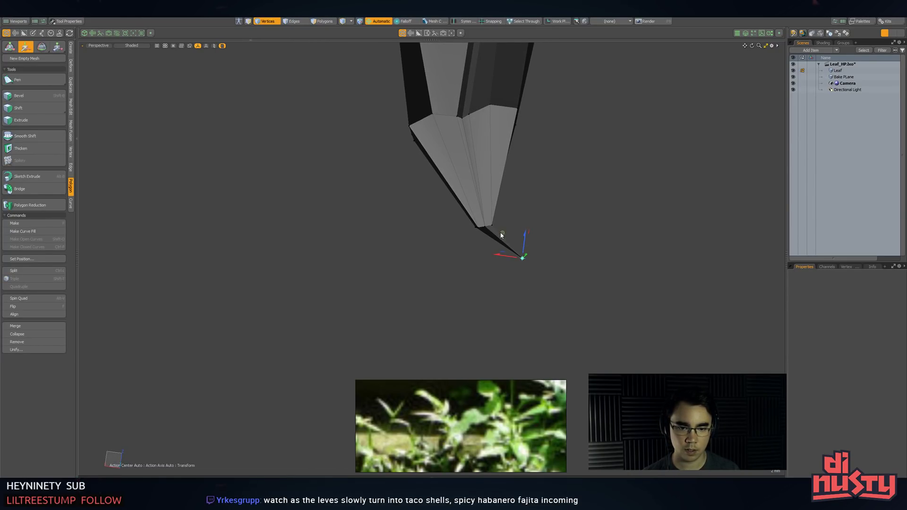
drag(501, 235, 470, 228)
key(Tab)
scroll(591, 264, down, 10)
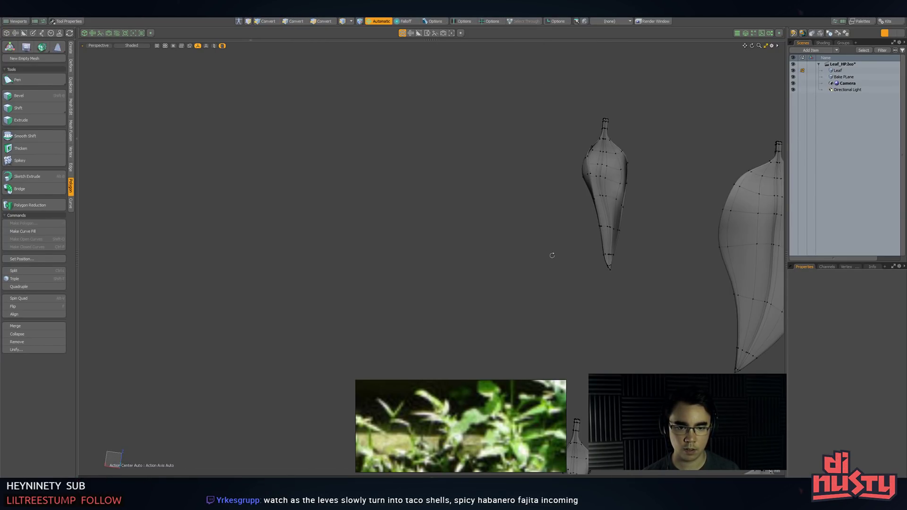
- Examine the six smoothed leaves from several angles, selecting individual leaves and framing the folded one for a closer look
alt+drag(551, 255, 635, 274)
key(1)
alt+drag(647, 243, 650, 256)
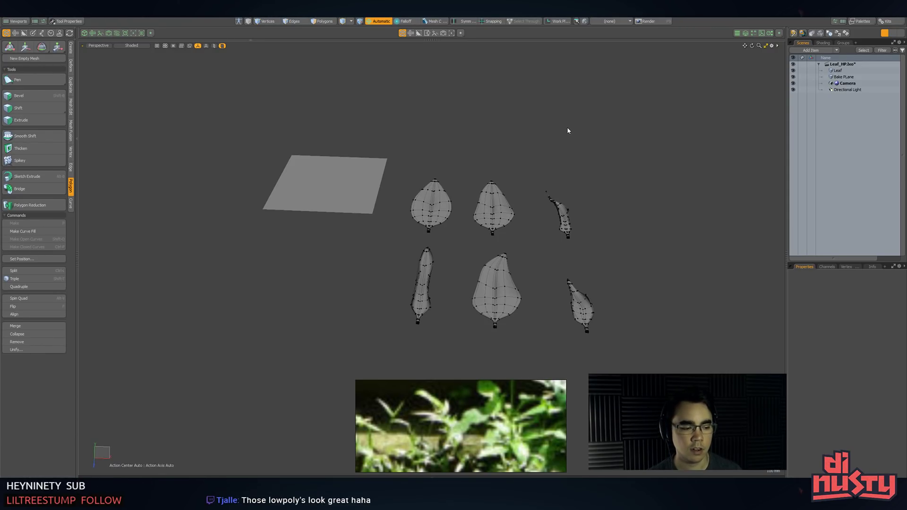
click(503, 264)
key(3)
double_click(494, 217)
double_click(501, 264)
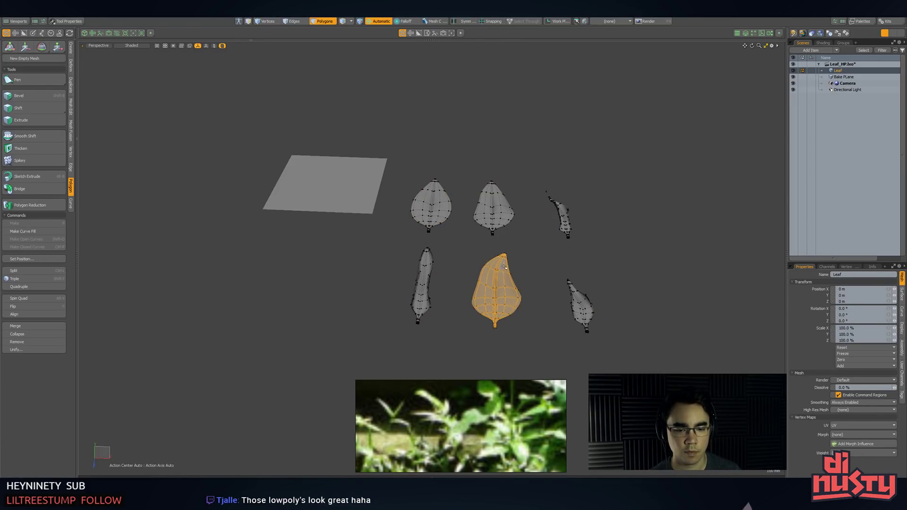
double_click(580, 296)
key(shift+a)
alt+drag(581, 284, 654, 289)
click(608, 245)
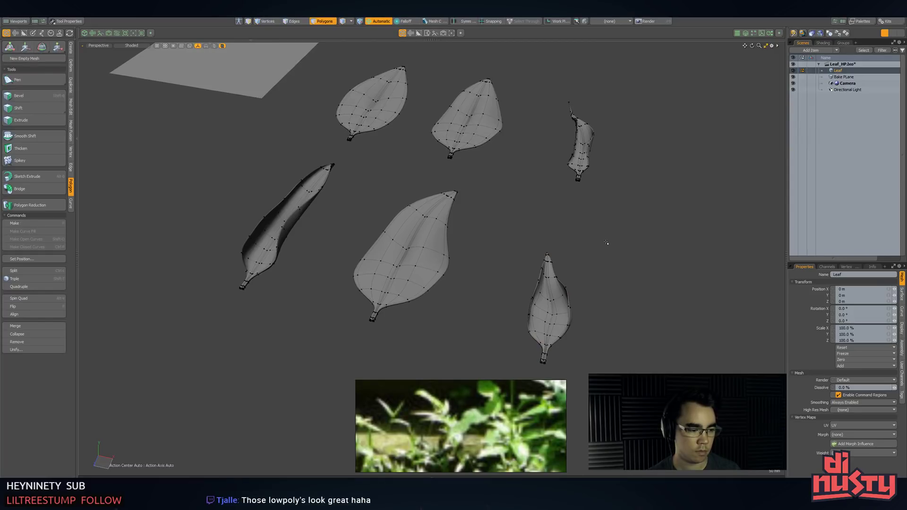
alt+shift+drag(607, 245, 538, 274)
key(Tab)
ctrl+alt+drag(549, 243, 482, 246)
alt+drag(482, 245, 503, 285)
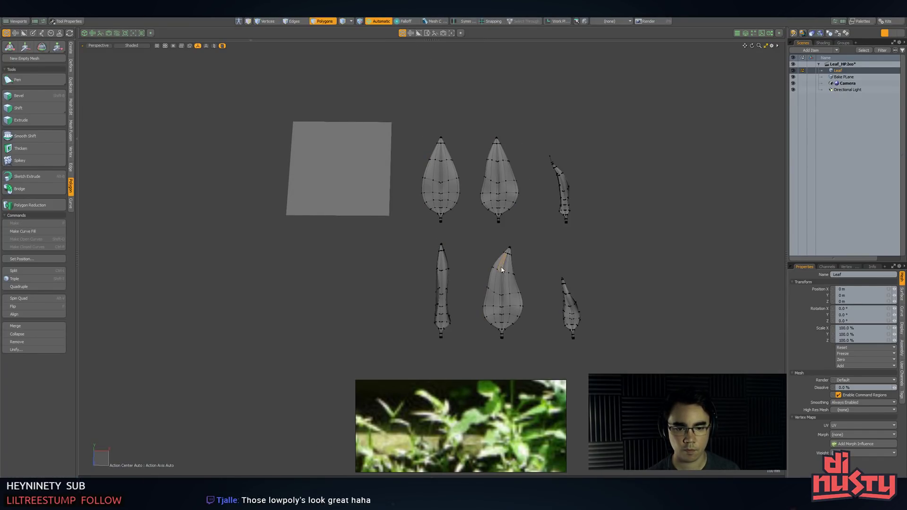
- Compare the wide lower leaf with the middle leaf of the upper row and the reference photo, framing the upper one
double_click(502, 268)
shift+double_click(487, 187)
click(475, 240)
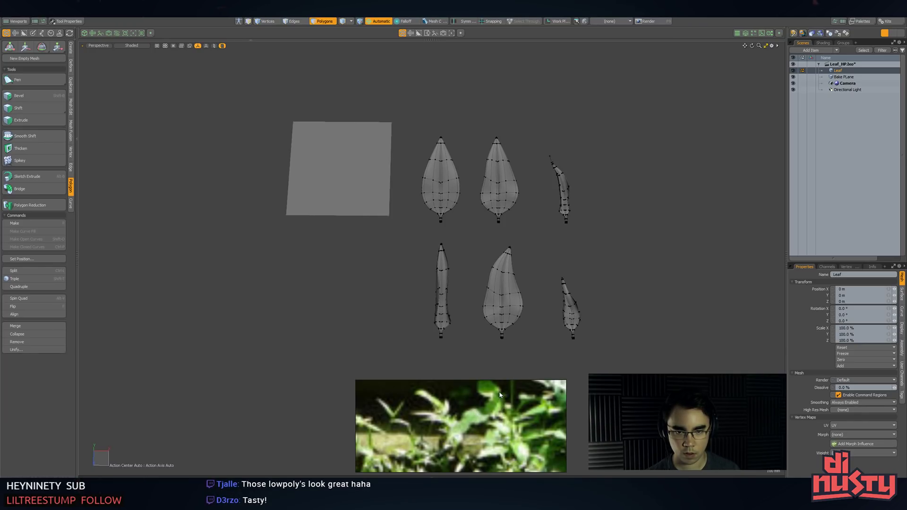
click(489, 211)
key(shift+a)
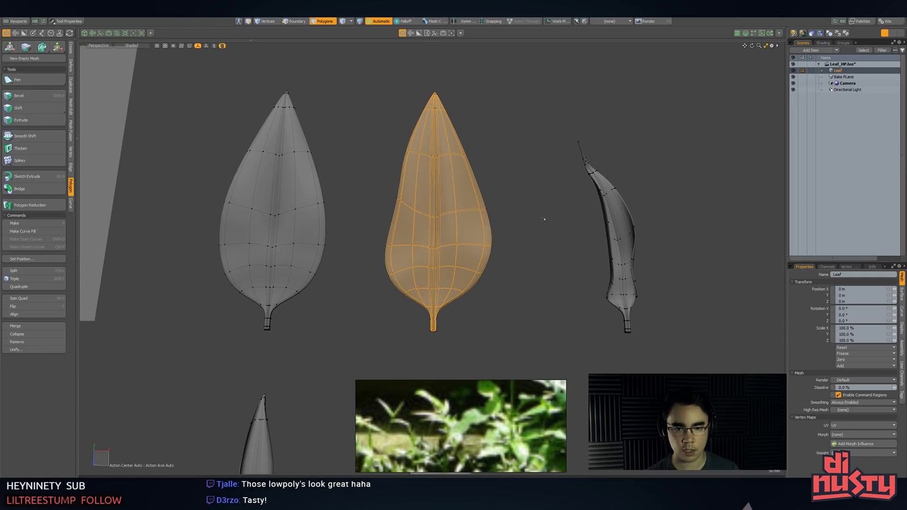
click(513, 229)
key(a)
- Select the lower row of leaves and the last upper leaf as whole pieces and move them away to free space
drag(424, 285, 535, 306)
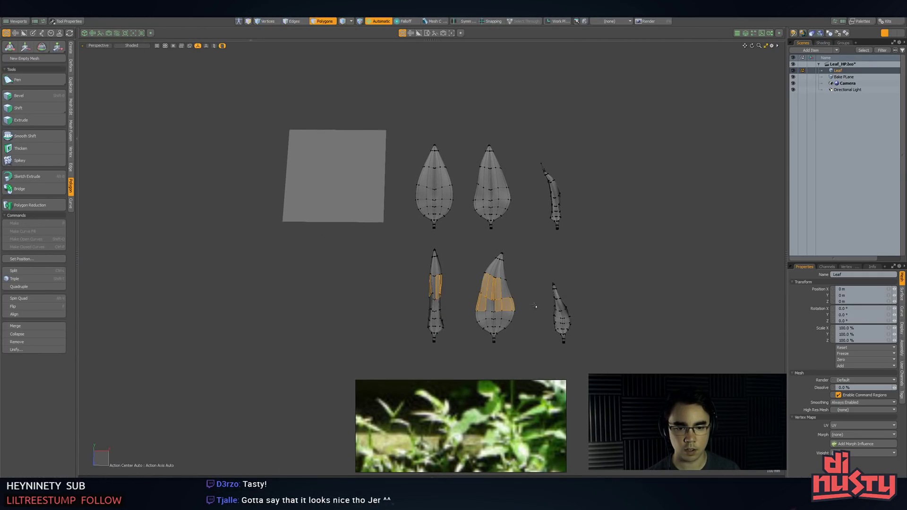
key(bracketright)
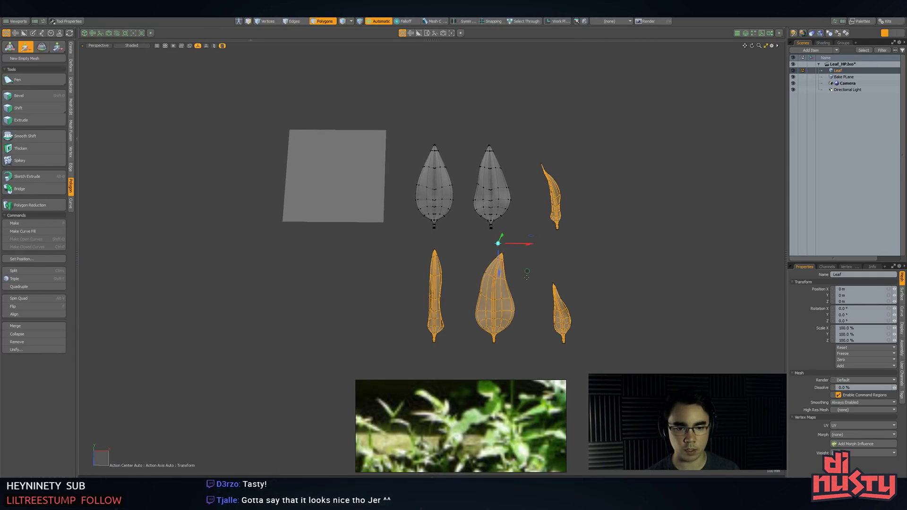
drag(527, 271, 607, 328)
key(q)
click(553, 265)
- Duplicate the second leaf of the upper row and place the copy beside it in the freed space
double_click(502, 209)
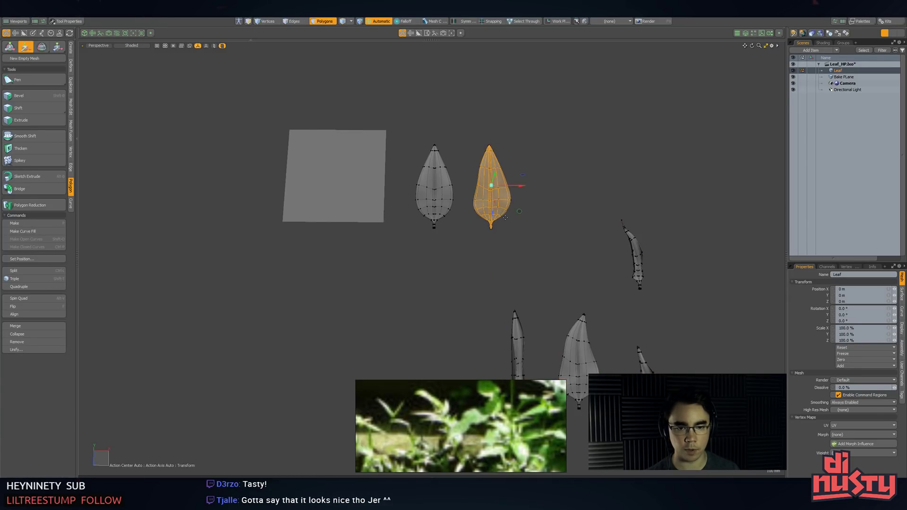
key(ctrl+c)
key(ctrl+v)
middle_drag(516, 215, 581, 211)
- Select the left-edge vertices of the copied leaf and move them outward to fill the indented side
key(shift+a)
mouse_move(539, 233)
alt+mouse_down()
mouse_move(536, 206)
mouse_move(481, 233)
mouse_move(469, 221)
mouse_move(453, 236)
alt+mouse_up()
key(1)
mouse_move(414, 215)
right_down()
mouse_move(393, 312)
mouse_move(436, 234)
right_up()
alt+drag(436, 234, 459, 255)
key(w)
mouse_move(457, 301)
mouse_down()
mouse_move(434, 292)
mouse_move(438, 301)
mouse_move(465, 279)
mouse_up()
key(w)
drag(466, 332, 454, 342)
key(q)
- Select the lower right vertices of the copied leaf and shift them outward and slightly toward the stem
right_drag(527, 275, 529, 277)
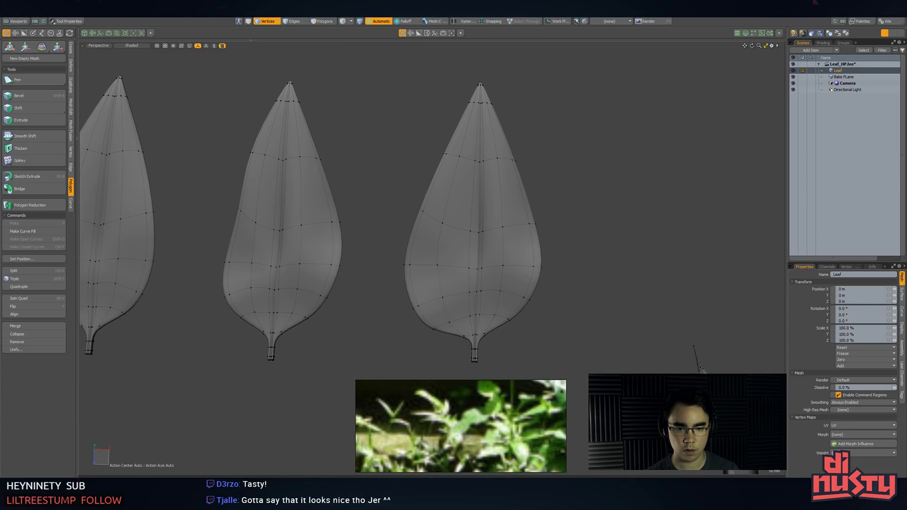
right_drag(519, 341, 579, 258)
key(y)
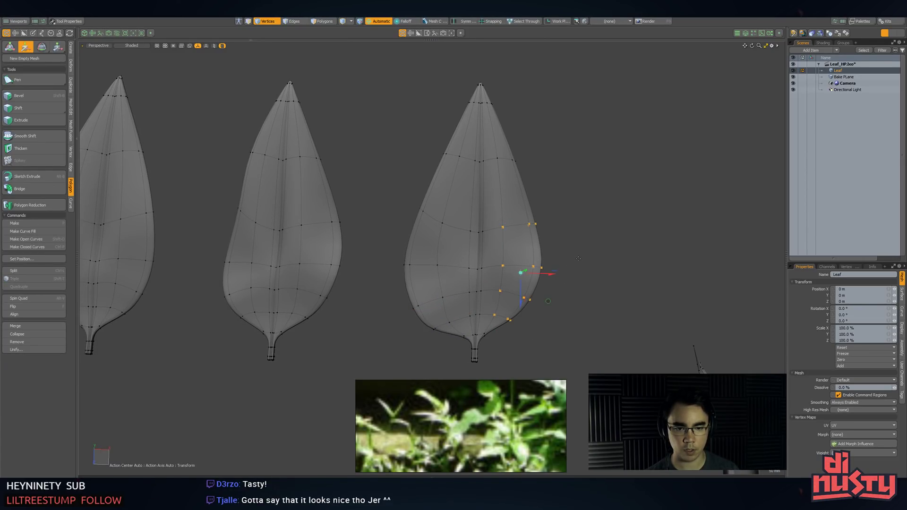
drag(547, 302, 557, 307)
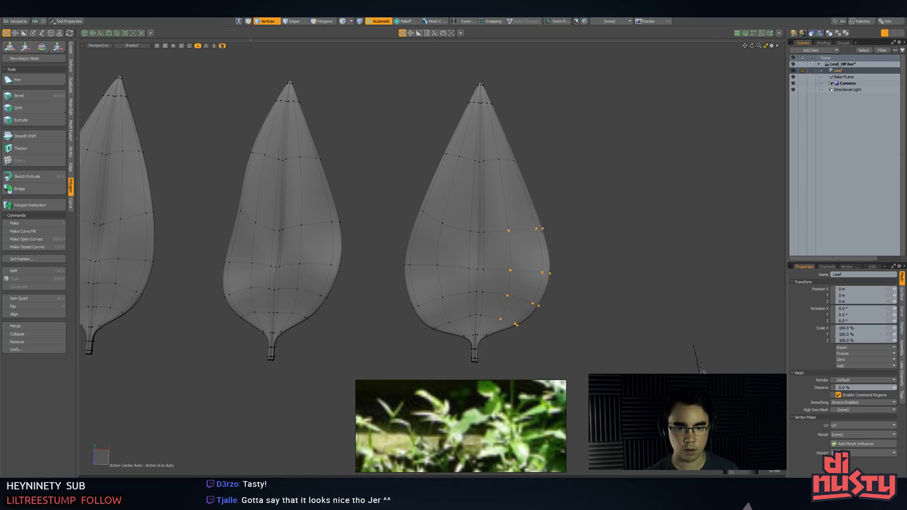
- Select the vertices along the left middle of the copied leaf and transform them to round out its outline
mouse_move(445, 197)
right_down()
mouse_move(566, 258)
mouse_move(495, 248)
right_up()
key(y)
mouse_move(513, 231)
mouse_down()
mouse_move(526, 231)
mouse_move(515, 238)
mouse_move(511, 225)
mouse_move(512, 240)
mouse_up()
- Select the edge loop across the widest part of the copied leaf and reposition it along with the left-edge vertices
key(w)
key(space)
key(space)
double_click(519, 270)
key(w)
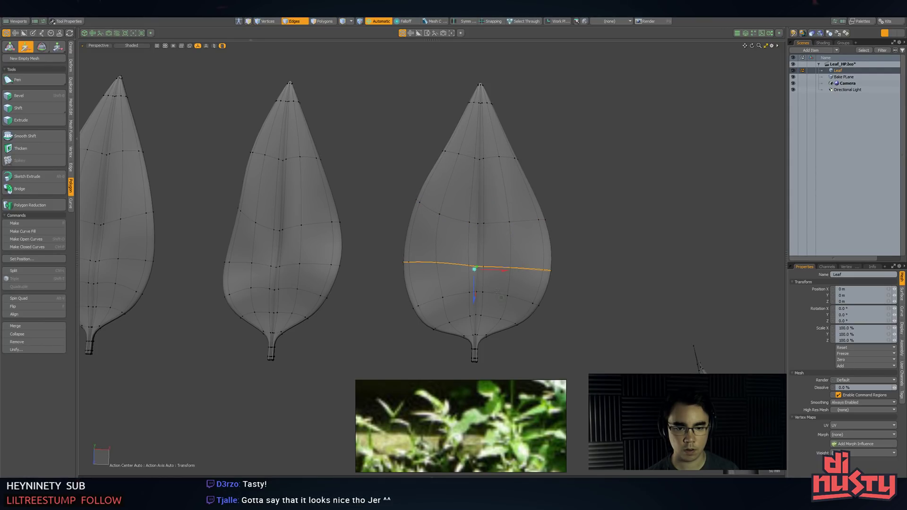
drag(501, 298, 399, 246)
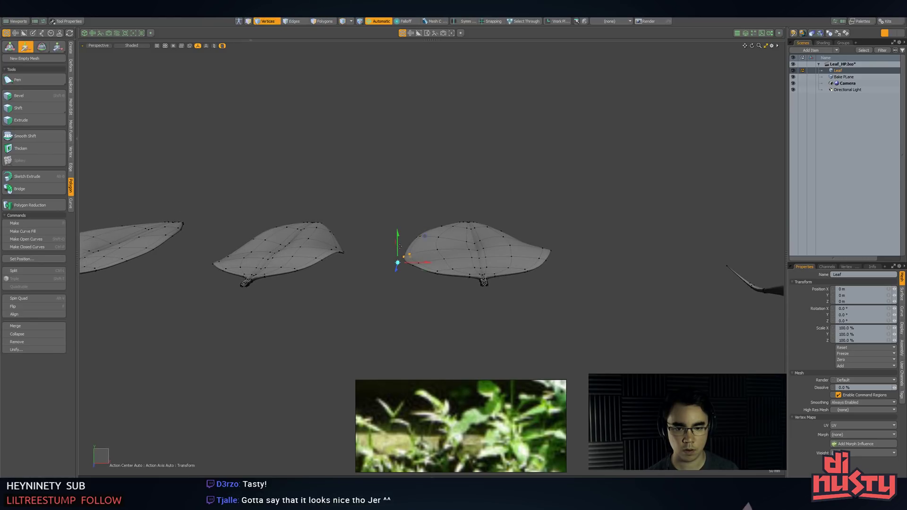
- Select the right-edge vertices of the copied leaf and raise them to curl that edge upward
right_drag(531, 240, 586, 259)
alt+drag(586, 259, 573, 276)
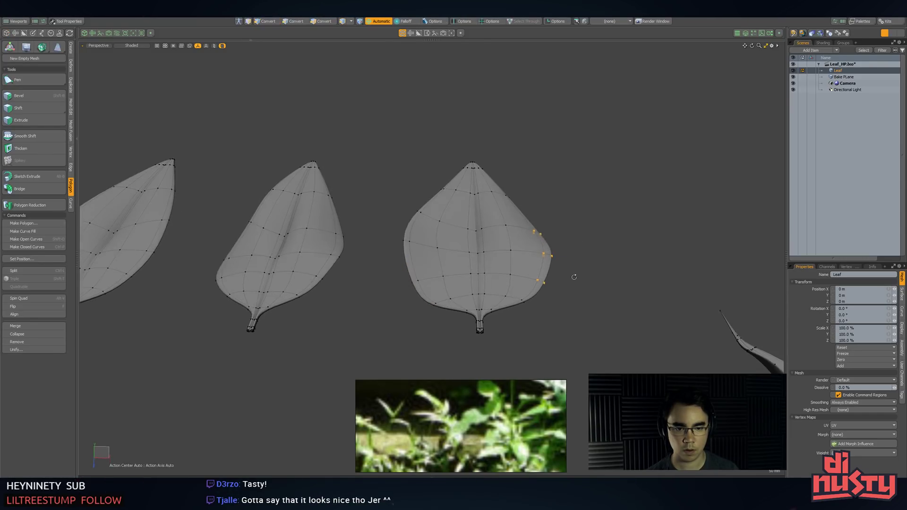
right_drag(537, 215, 563, 257)
alt+drag(562, 256, 554, 231)
key(w)
key(space)
- Select an edge loop on the copied leaf, adjust it with the Move and Rotate tools, and clear the selection
key(2)
alt+drag(531, 260, 432, 248)
double_click(439, 273)
key(w)
key(space)
click(521, 268)
key(e)
mouse_move(519, 267)
alt+mouse_down()
mouse_move(496, 227)
mouse_move(579, 300)
mouse_move(534, 310)
mouse_move(504, 281)
mouse_move(449, 293)
mouse_move(451, 247)
mouse_move(431, 214)
mouse_move(458, 306)
mouse_move(450, 264)
alt+mouse_up()
key(space)
click(530, 220)
- Select the left-edge vertices of the wide leaf in the lower row and raise them
scroll(452, 247, down, 4)
key(1)
mouse_move(466, 282)
right_down()
mouse_move(464, 335)
mouse_move(477, 312)
right_up()
key(w)
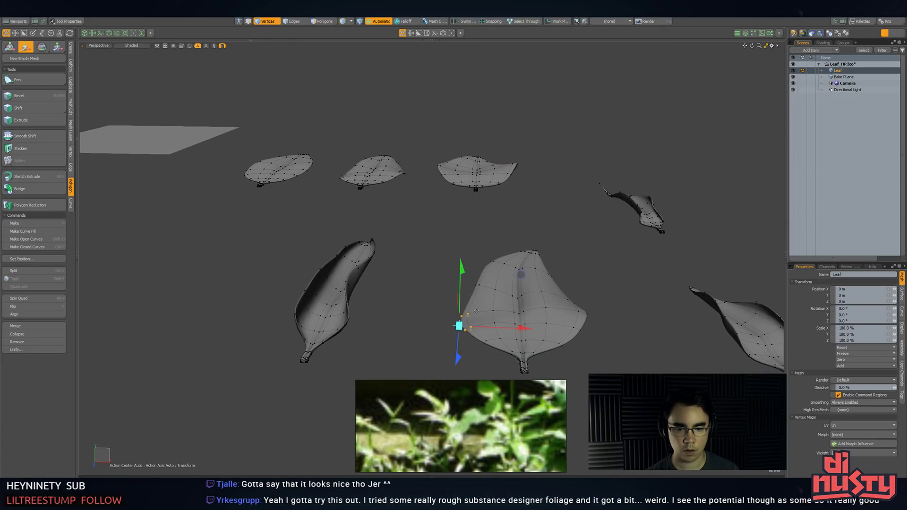
drag(462, 289, 461, 274)
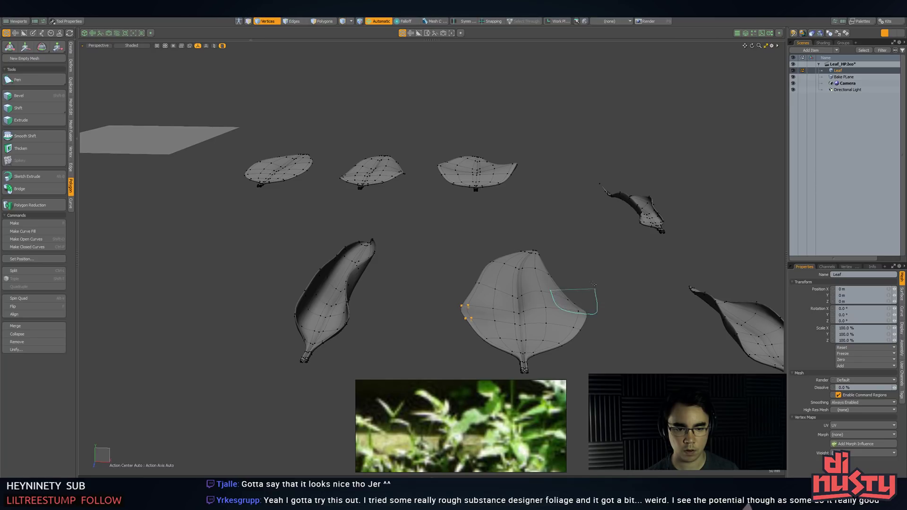
key(w)
- Select the right-edge vertices of the wide lower leaf and raise them to curl that side upward
mouse_move(594, 284)
right_down()
mouse_move(586, 282)
mouse_move(604, 283)
right_up()
key(q)
key(w)
drag(592, 272, 593, 257)
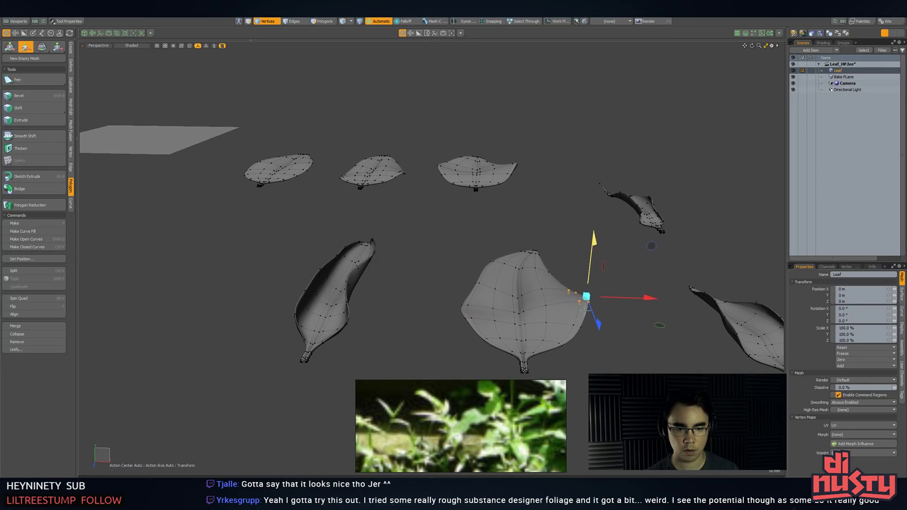
key(space)
- Lasso-select the vertices at the tip end of the wide lower-row leaf and rotate them to bend the tip
right_drag(483, 247, 505, 267)
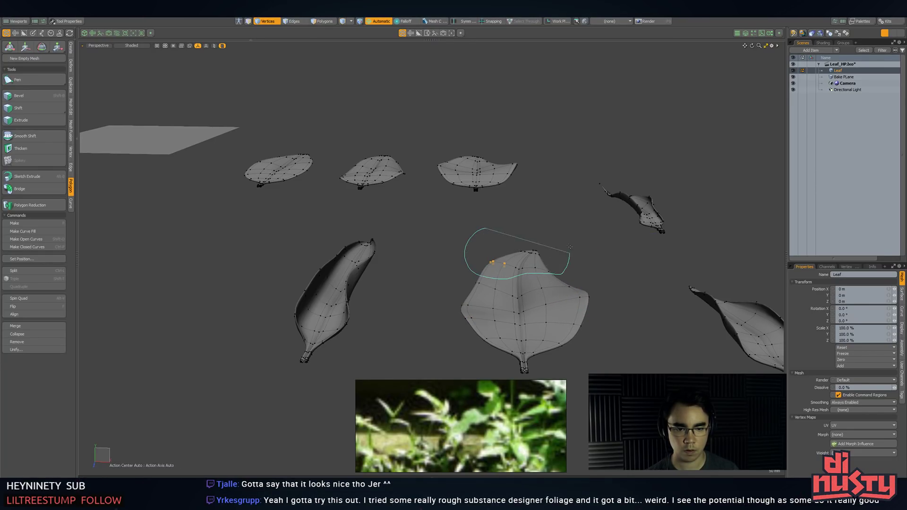
right_drag(570, 247, 567, 240)
key(e)
alt+drag(562, 236, 553, 205)
drag(501, 166, 479, 183)
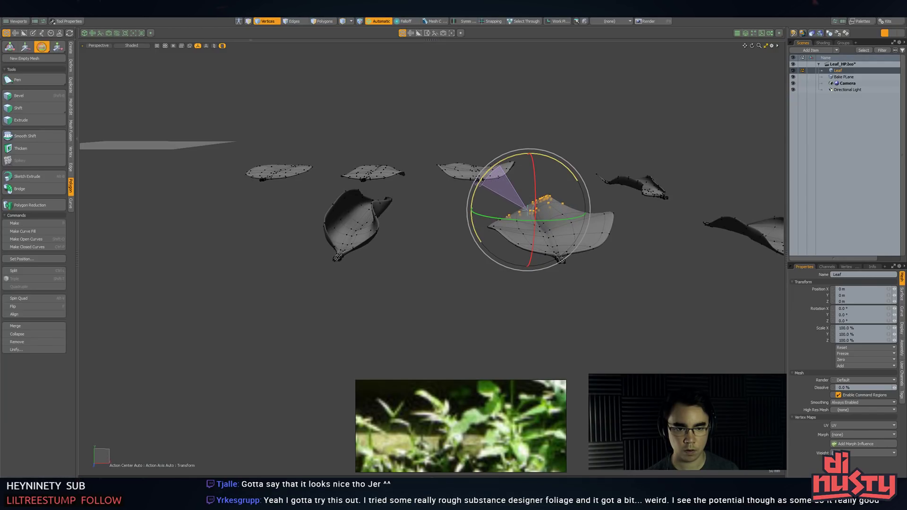
- Rotate the selected tip-end vertices of the wide lower leaf again to refine the bend, and clear the selection
key(q)
key(e)
drag(557, 216, 536, 221)
key(w)
key(e)
alt+drag(476, 213, 482, 256)
key(ctrl+z)
key(q)
click(523, 202)
- Select the whole wide lower leaf and move it into the upper row as the fourth leaf
scroll(543, 223, down, 4)
key(3)
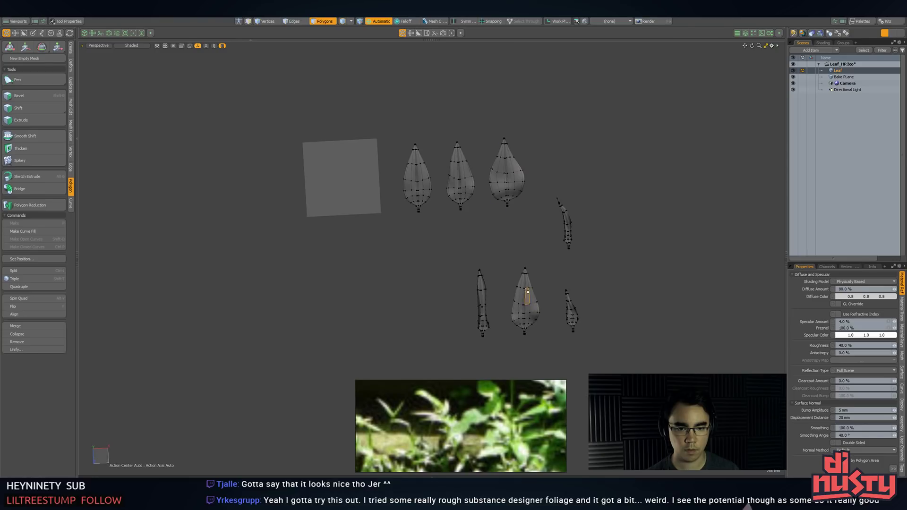
double_click(523, 309)
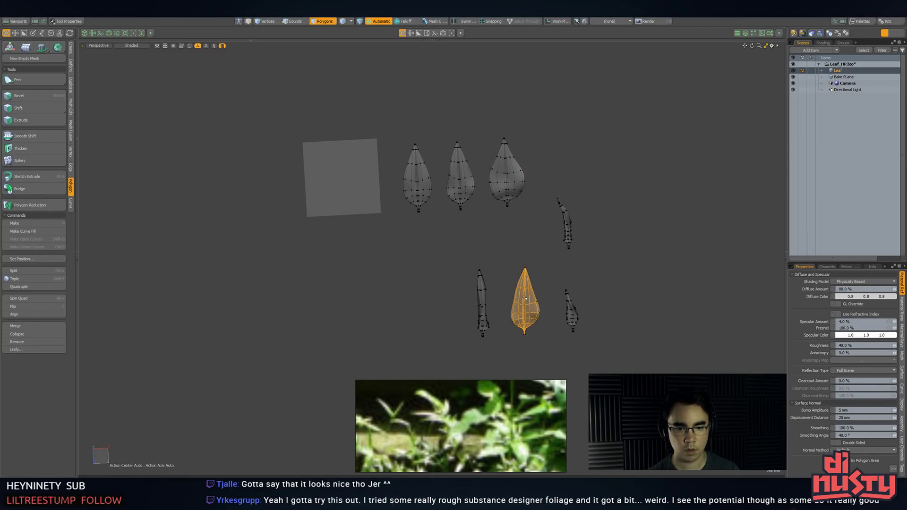
key(w)
drag(555, 330, 581, 201)
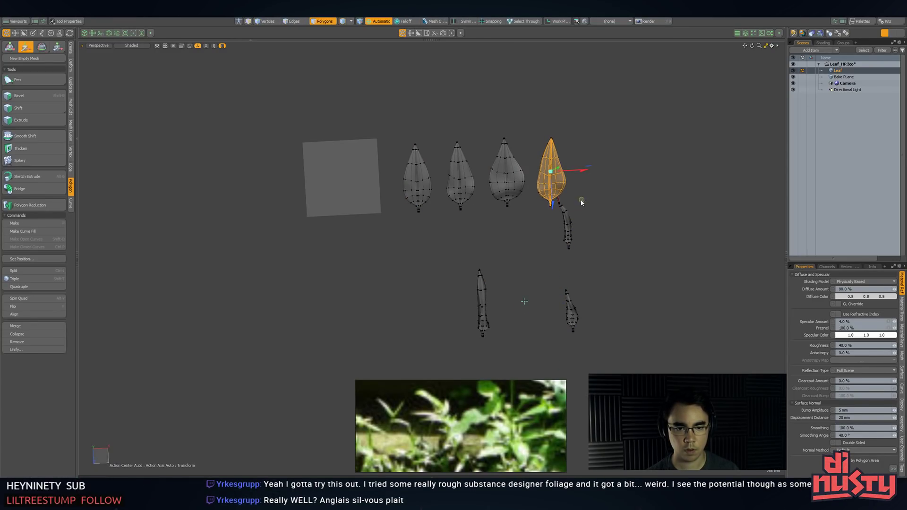
key(q)
click(581, 202)
- Select the small curled leaf and move it beside the long narrow leaf in the lower row
drag(478, 310, 519, 304)
double_click(486, 315)
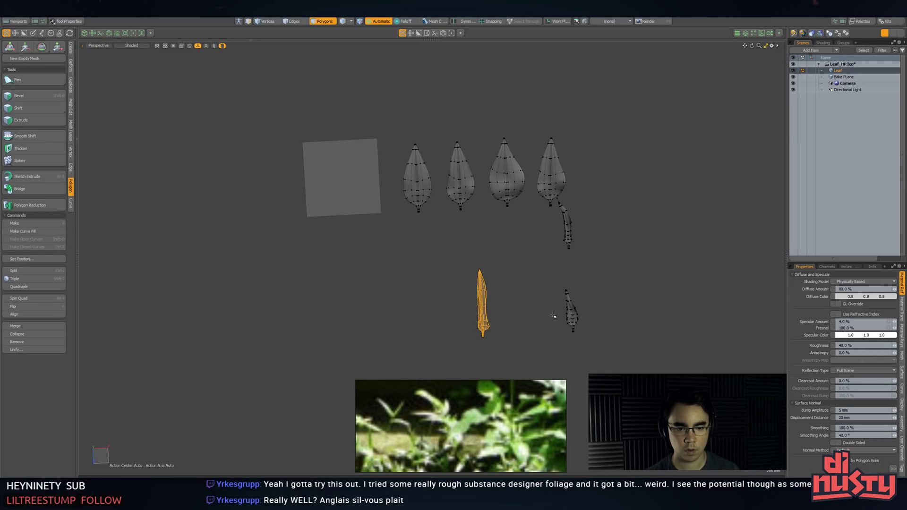
double_click(572, 312)
key(y)
drag(607, 307, 536, 343)
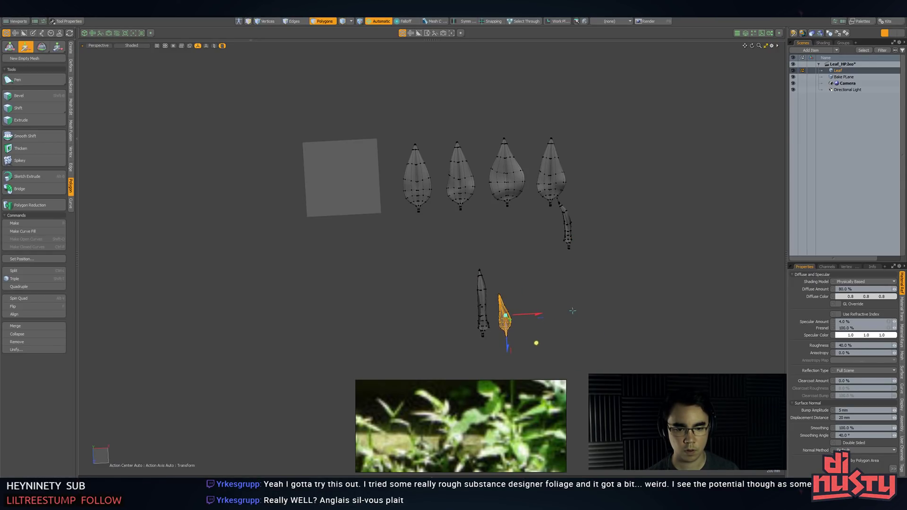
key(q)
- Select the whole bent narrow leaf below the upper row and move it beside the small curled leaf
mouse_move(559, 228)
mouse_down()
mouse_move(578, 228)
mouse_move(547, 338)
mouse_move(551, 329)
mouse_up()
key(bracketright)
key(y)
key(q)
- Select the narrow leaves and move them up to form a second row directly beneath the first three upper leaves
drag(494, 322, 502, 303)
key(bracketright)
shift+double_click(501, 317)
key(y)
mouse_move(469, 274)
mouse_down()
mouse_move(454, 256)
mouse_move(457, 279)
mouse_move(474, 278)
mouse_move(470, 257)
mouse_move(516, 259)
mouse_move(549, 279)
mouse_move(547, 269)
mouse_up()
key(q)
click(525, 286)
key(bracketright)
key(space)
click(457, 275)
key(space)
click(513, 271)
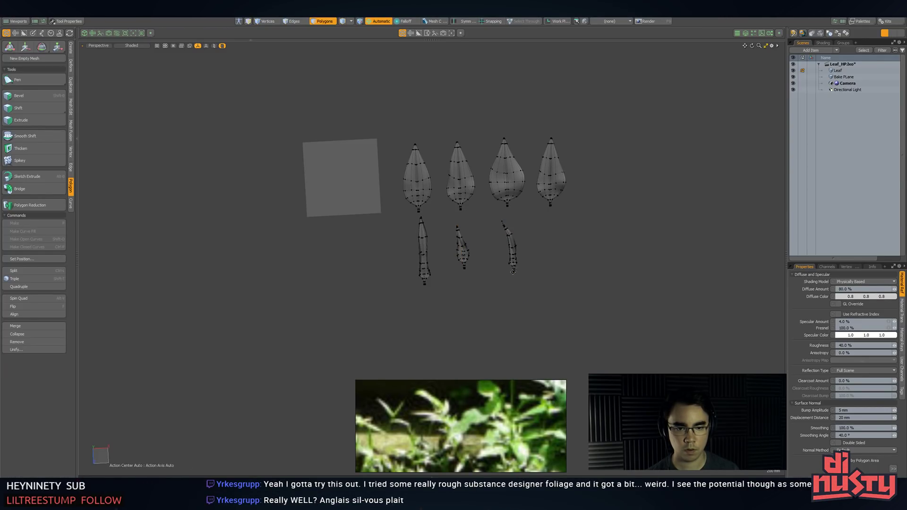
- Select the lower edge loop across the third upper-row leaf and scale it slightly to adjust the base width
scroll(513, 272, up, 3)
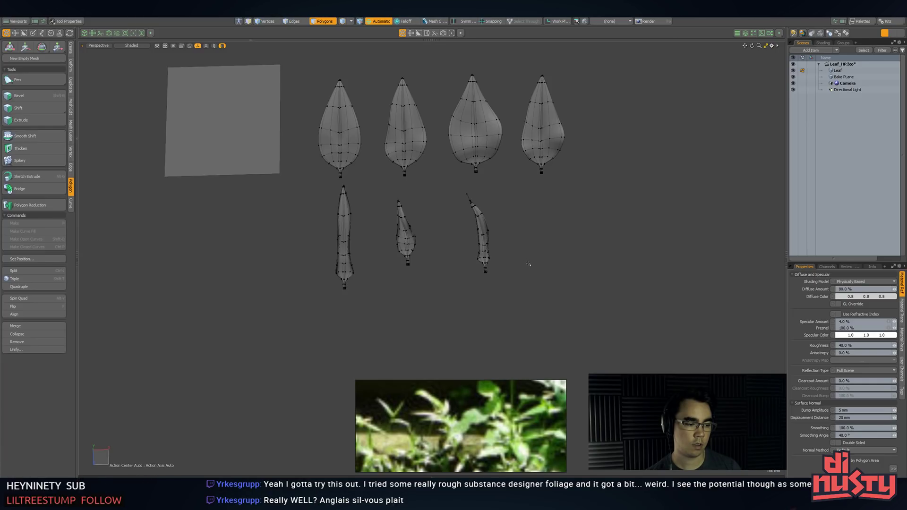
ctrl+alt+drag(553, 249, 512, 271)
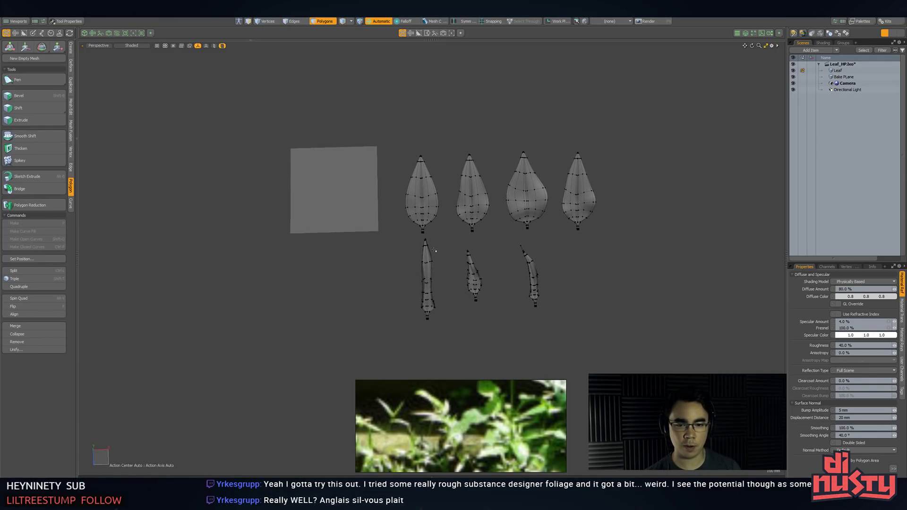
drag(412, 187, 435, 201)
click(596, 260)
alt+shift+drag(597, 261, 536, 262)
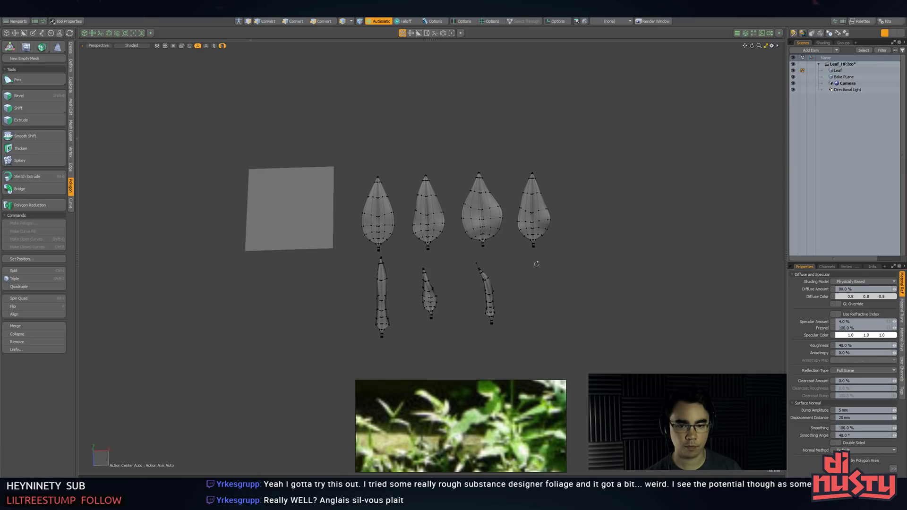
ctrl+alt+drag(463, 264, 520, 269)
scroll(521, 269, up, 2)
key(1)
key(2)
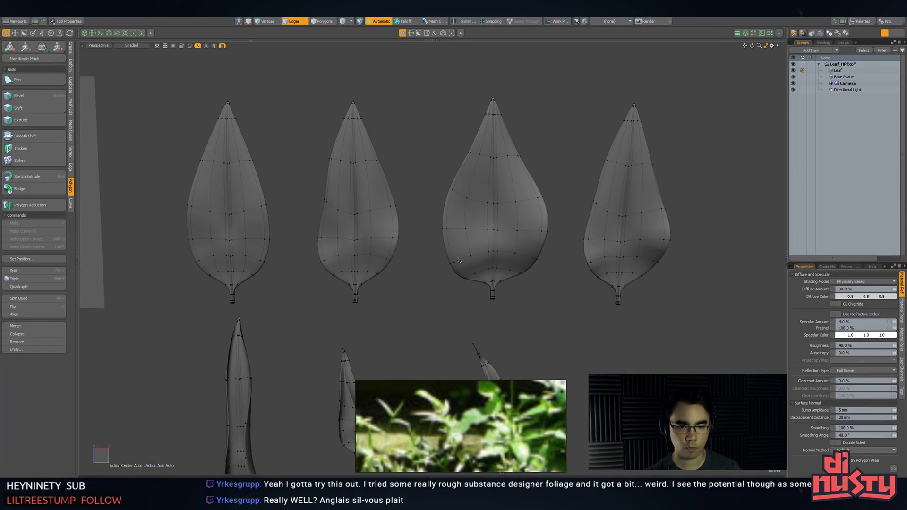
double_click(503, 252)
key(y)
mouse_move(525, 289)
mouse_down()
mouse_move(520, 300)
mouse_move(522, 286)
mouse_up()
key(w)
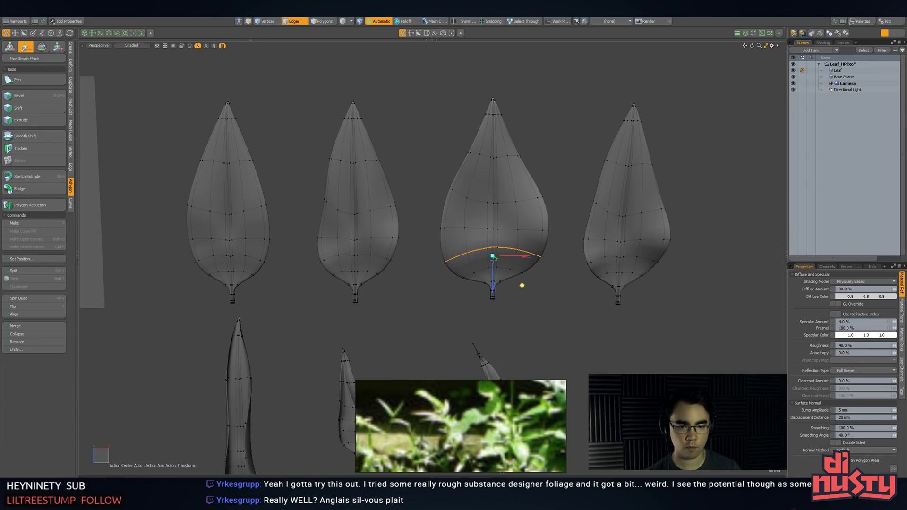
- Scale the middle and upper edge loops of the third leaf inward to narrow its outline
double_click(534, 231)
key(y)
drag(532, 230, 525, 231)
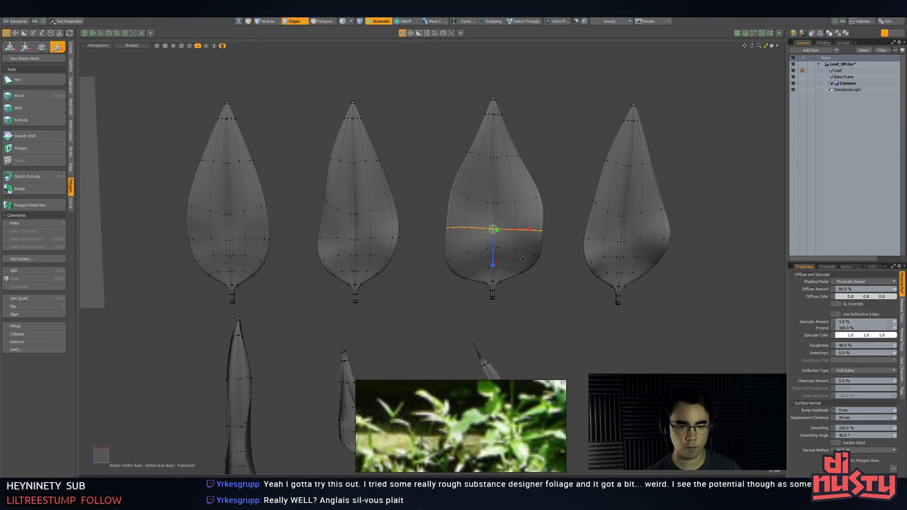
double_click(529, 200)
key(y)
drag(532, 197, 526, 197)
key(space)
click(559, 197)
- Select the third leaf's lower edge loop again, rotate and move it to reshape the base, and clear the selection
double_click(528, 257)
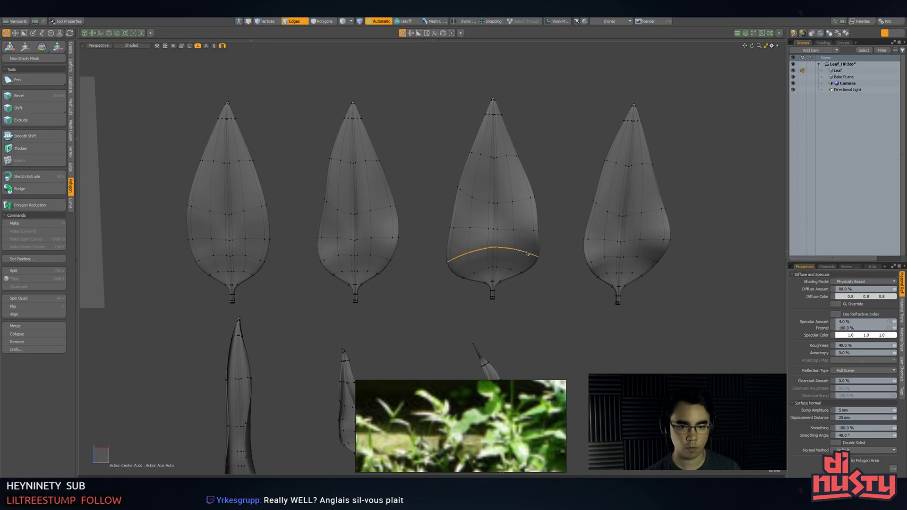
key(e)
drag(462, 280, 457, 269)
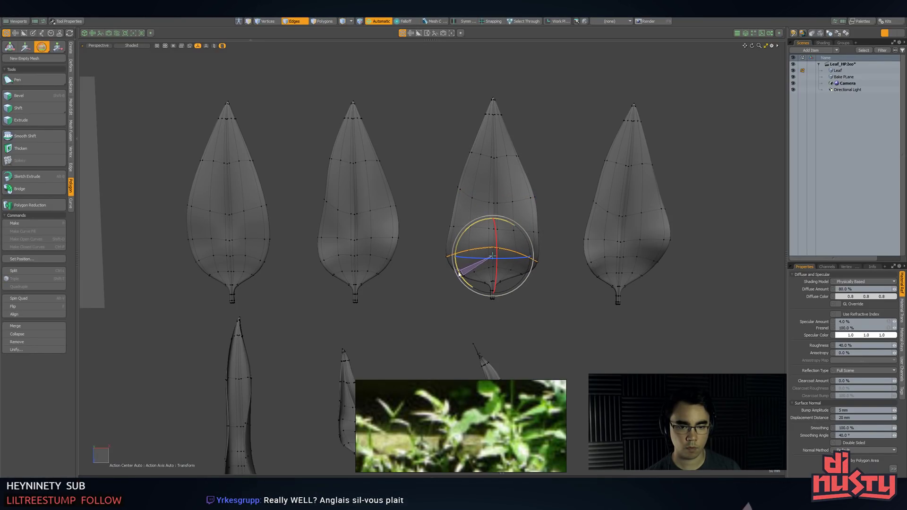
key(space)
click(559, 322)
alt+drag(559, 322, 408, 202)
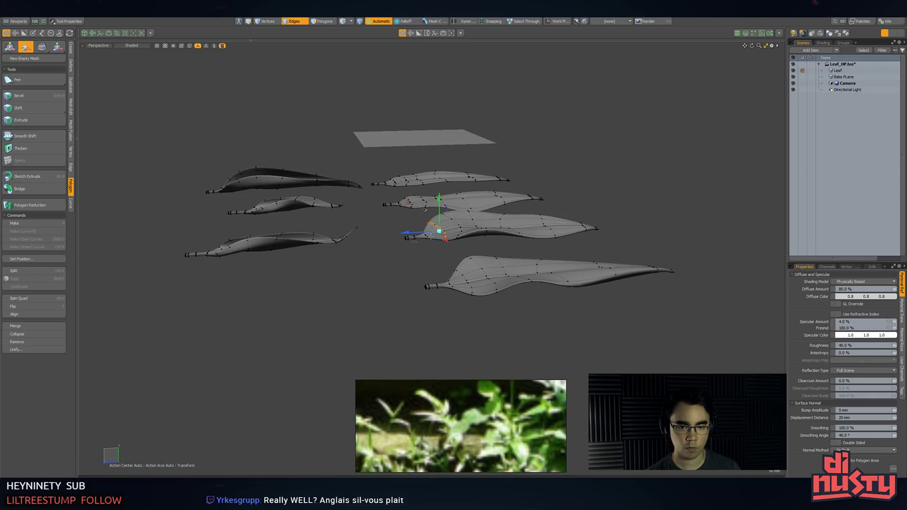
key(space)
click(473, 251)
- Remove the lower edge loops from the first two leaves in the upper row
alt+drag(491, 251, 618, 296)
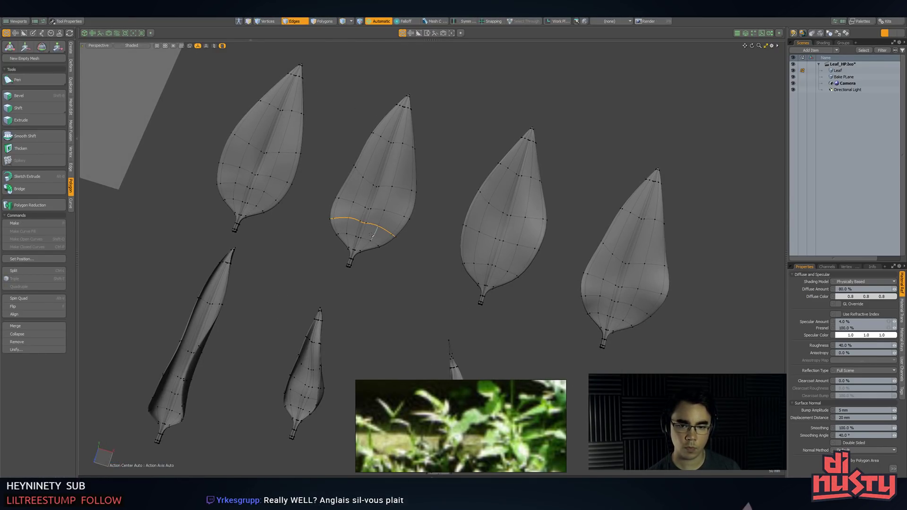
key(BackSpace)
key(ctrl+z)
click(312, 215)
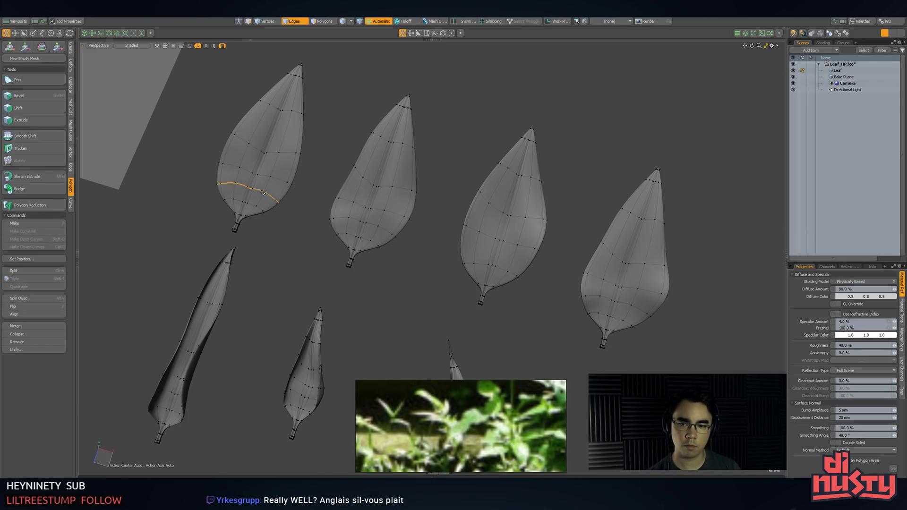
key(BackSpace)
- Select two neighbouring crosswise edge loops on the fourth upper-row leaf and slide them toward its tip
alt+drag(308, 240, 469, 194)
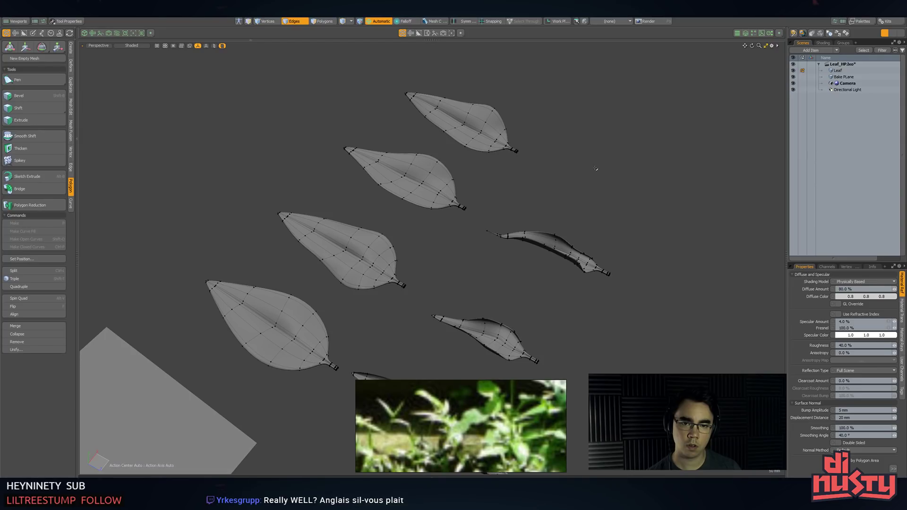
alt+drag(595, 169, 648, 222)
alt+shift+drag(386, 130, 430, 205)
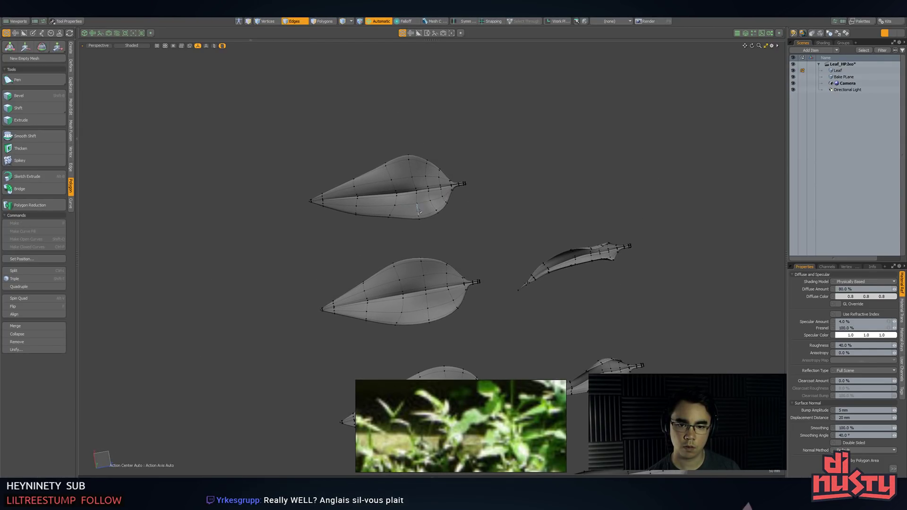
double_click(417, 210)
shift+double_click(394, 207)
key(w)
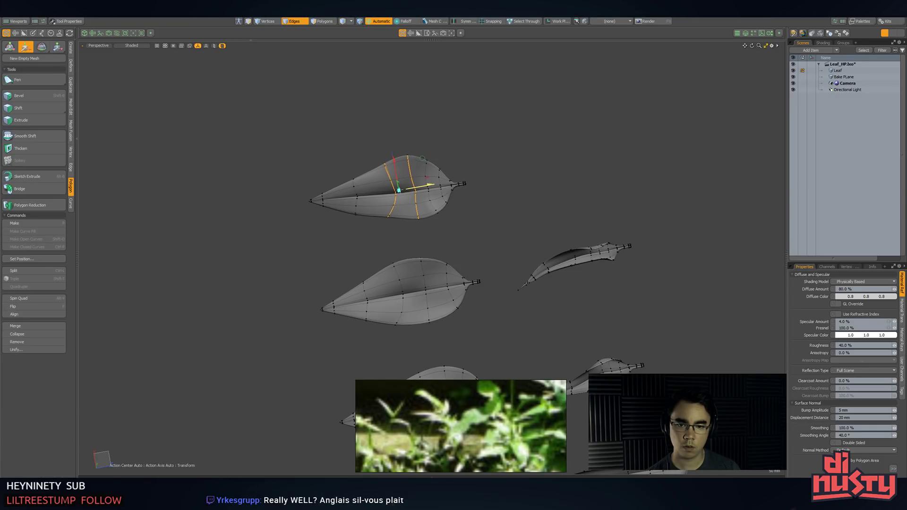
drag(431, 185, 417, 187)
key(q)
click(510, 238)
- Switch to the top view, select all the leaves as polygons, and save the scene
alt+shift+drag(510, 239, 471, 177)
alt+drag(472, 177, 472, 169)
scroll(552, 281, up, 3)
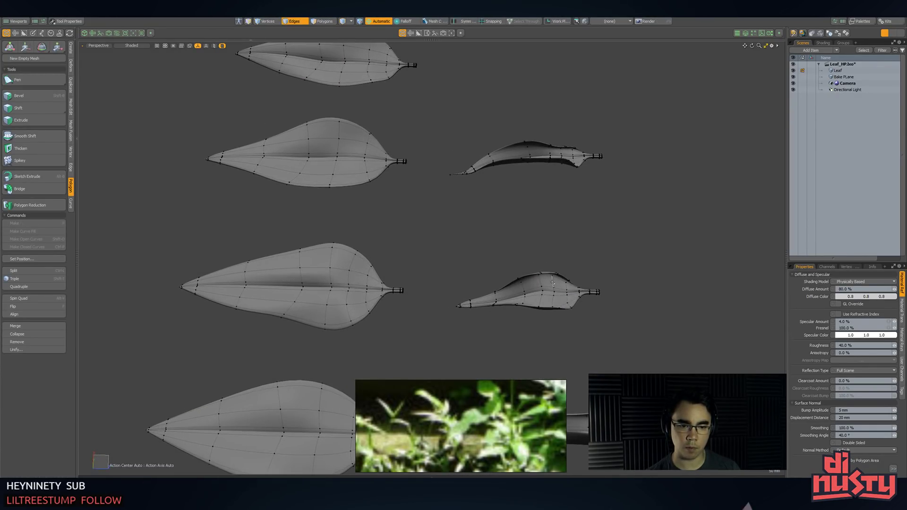
click(633, 234)
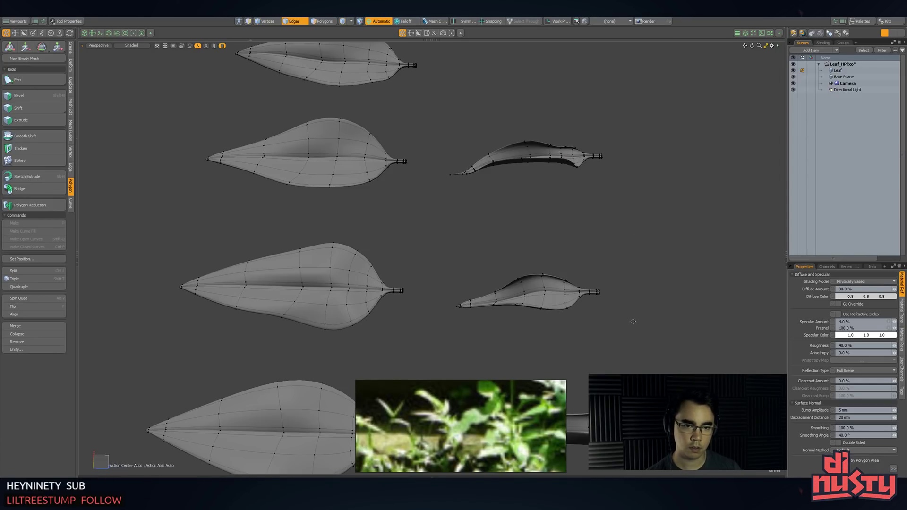
alt+drag(633, 321, 446, 249)
key(KP_1)
mouse_move(451, 287)
mouse_down()
mouse_move(534, 217)
mouse_move(439, 210)
mouse_up()
key(])
key(y)
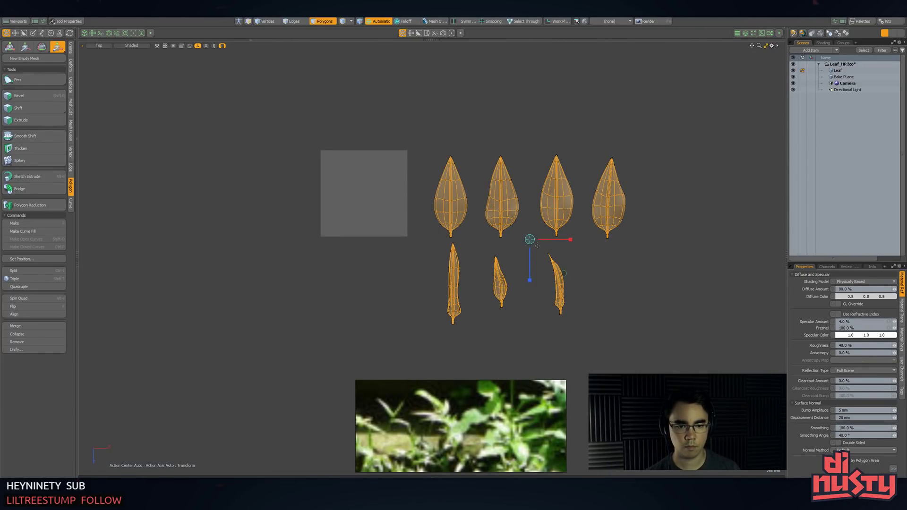
key(space)
key(ctrl+s)
- Scale the whole leaf set down uniformly and move it onto the bake plane
key(w)
key(r)
drag(530, 239, 503, 239)
key(w)
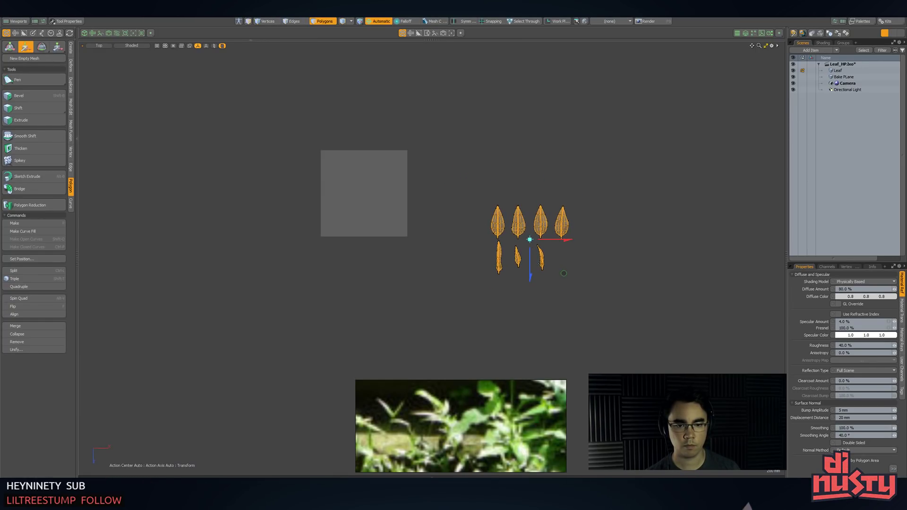
drag(563, 273, 405, 228)
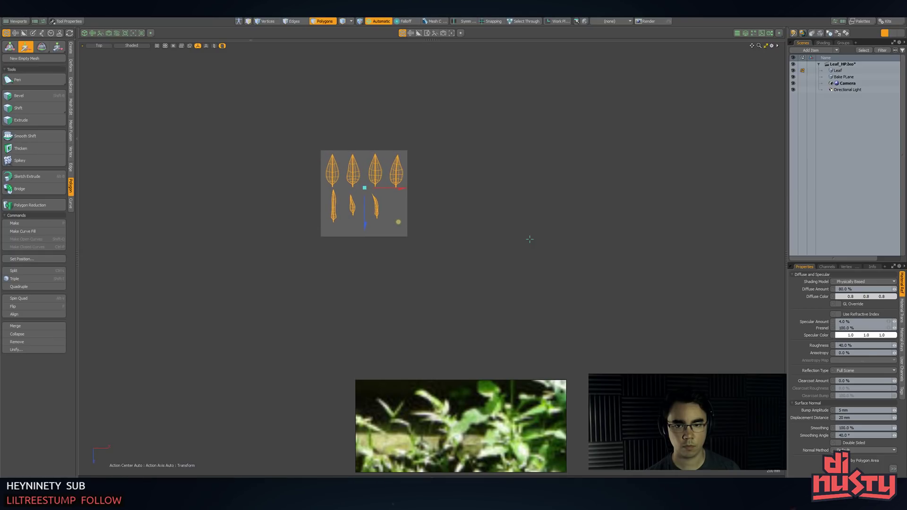
- Raise the selected leaves vertically so they sit above the bake plane
key(a)
mouse_move(589, 250)
alt+mouse_down()
mouse_move(613, 182)
mouse_move(589, 251)
alt+mouse_up()
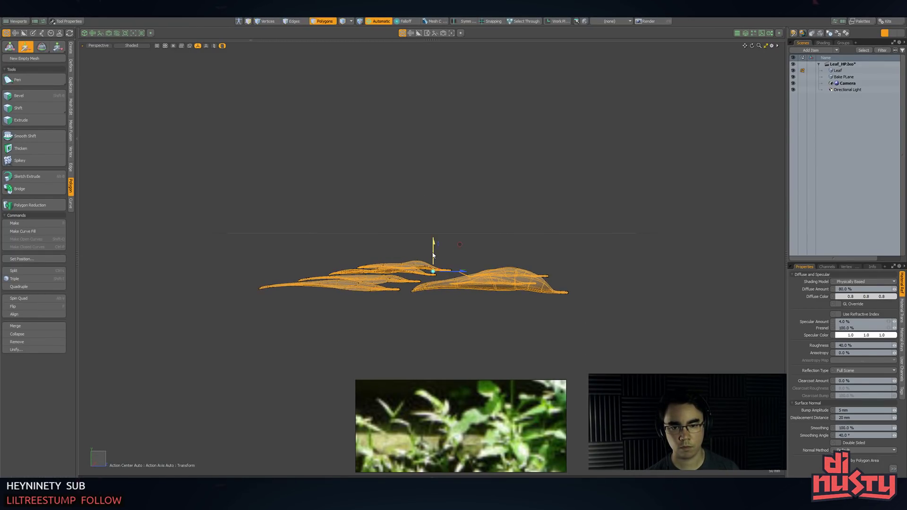
drag(433, 242, 478, 263)
- Duplicate the small curled leaf in the second row and place the copy beside it
key(3)
double_click(400, 264)
key(ctrl+c)
key(ctrl+v)
key(w)
key(space)
- Duplicate the long narrow leaf and move the copy between it and the small curled leaf
double_click(314, 264)
key(ctrl+c)
key(ctrl+v)
key(w)
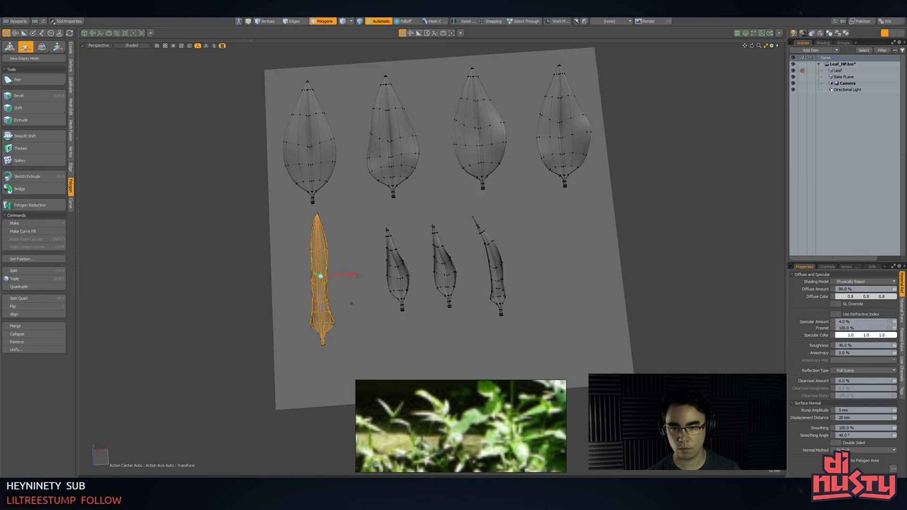
drag(355, 273, 396, 273)
- Select the upper vertices of the copied long leaf and rotate and move them to bend its tip sideways
key(alt+1)
mouse_move(336, 265)
ctrl+right_down()
mouse_move(337, 363)
mouse_move(390, 274)
ctrl+right_up()
key(e)
mouse_move(401, 275)
alt+mouse_down()
mouse_move(441, 281)
mouse_move(407, 273)
mouse_move(421, 261)
mouse_move(468, 257)
mouse_move(467, 242)
mouse_move(426, 243)
alt+mouse_up()
key(w)
key(q)
key(q)
key(w)
key(q)
click(453, 242)
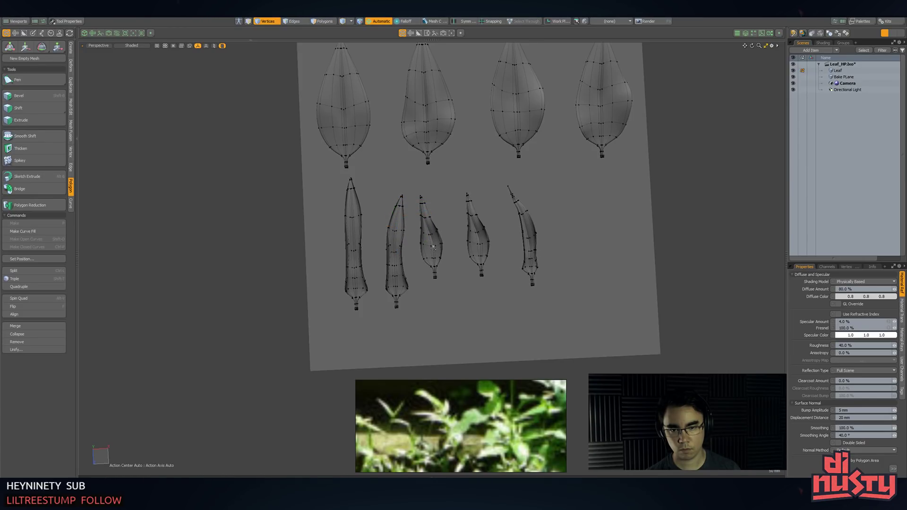
- Select the two small curled leaves in turn and shift them to even out the second row's spacing
key(3)
double_click(431, 242)
mouse_move(485, 247)
alt+shift+mouse_down()
mouse_move(449, 299)
mouse_move(492, 291)
alt+shift+mouse_up()
key(3)
key(w)
key(q)
double_click(456, 267)
key(w)
key(q)
- Select the upper vertices of the second small leaf, rotate and move them to bend it differently, and clear the selection
key(1)
mouse_move(435, 212)
right_down()
mouse_move(435, 247)
mouse_move(467, 250)
right_up()
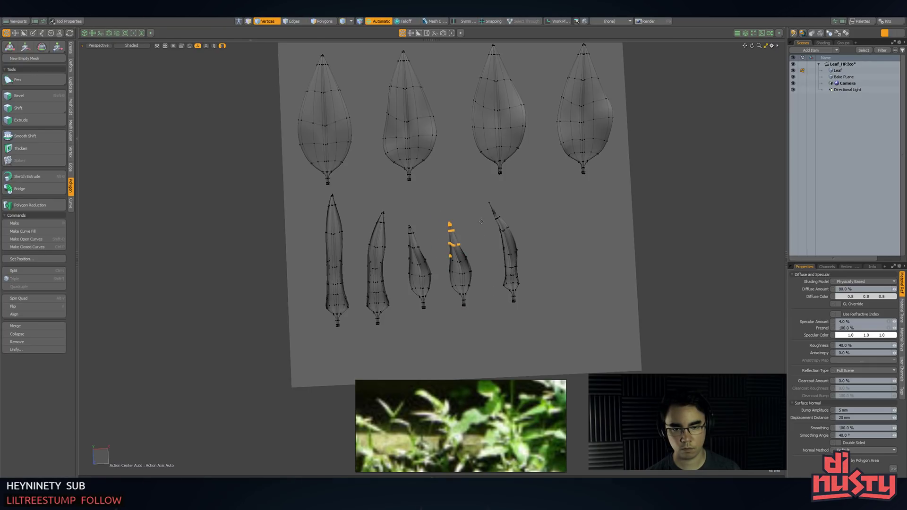
key(e)
mouse_move(487, 275)
alt+mouse_down()
mouse_move(477, 257)
mouse_move(486, 238)
mouse_move(486, 248)
mouse_move(419, 255)
mouse_move(461, 224)
mouse_move(478, 224)
mouse_move(510, 252)
mouse_move(559, 261)
alt+mouse_up()
scroll(486, 238, up, 3)
key(q)
key(e)
key(w)
key(q)
click(510, 252)
- Rotate the selected upper vertices of the second small leaf to swing its tip toward the other side
middle_drag(412, 200, 437, 225)
key(e)
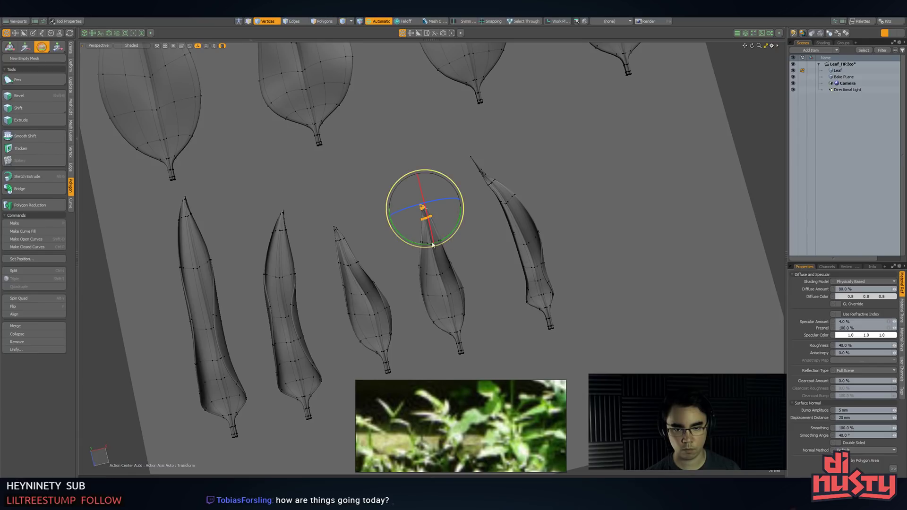
click(427, 241)
drag(442, 275, 428, 277)
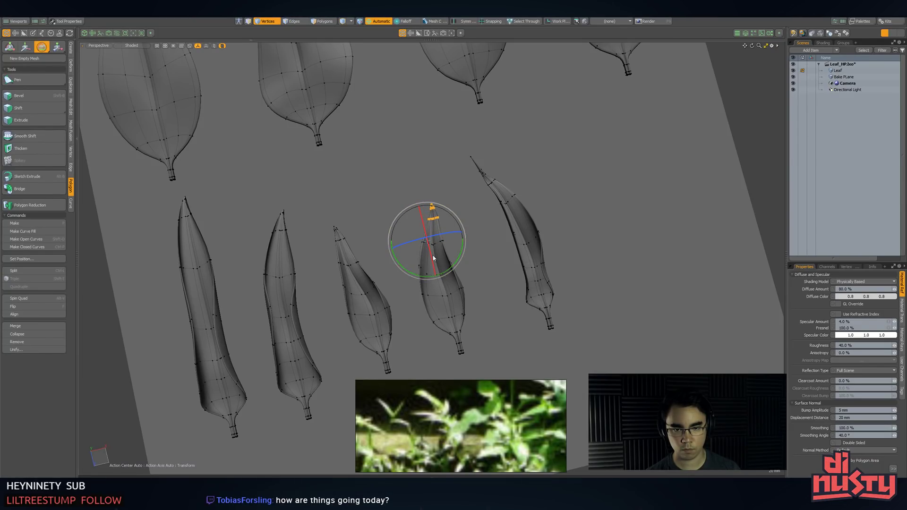
key(q)
key(e)
alt+drag(445, 235, 536, 239)
click(427, 182)
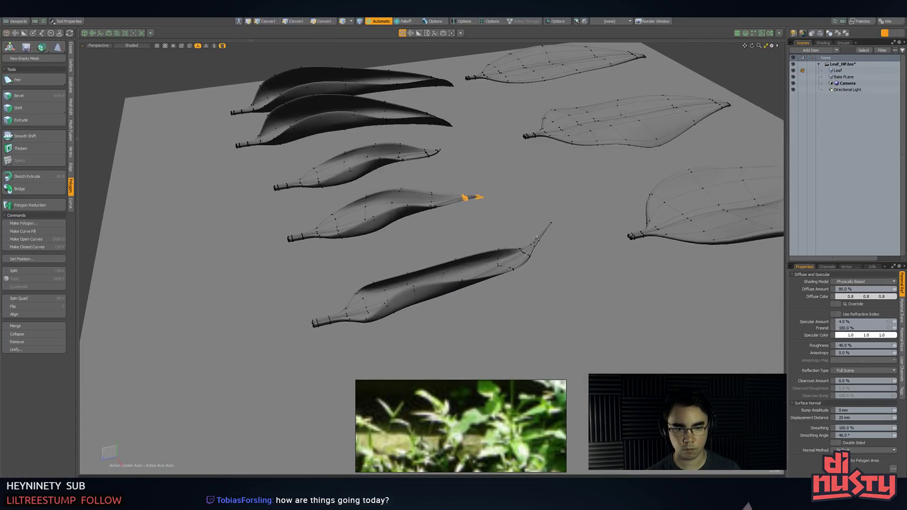
- Select the tip vertices of the second small leaf and move them to refine its curl in profile
key(1)
right_drag(572, 218, 563, 210)
mouse_move(563, 210)
alt+mouse_down()
mouse_move(558, 172)
mouse_move(573, 297)
mouse_move(560, 248)
mouse_move(592, 202)
alt+mouse_up()
key(w)
drag(502, 172, 508, 210)
alt+drag(591, 202, 543, 309)
key(q)
- Duplicate the narrow curved leaf at the end of the second row and move the copy beside it
scroll(583, 312, down, 3)
key(3)
double_click(489, 265)
key(ctrl+c)
key(ctrl+v)
key(w)
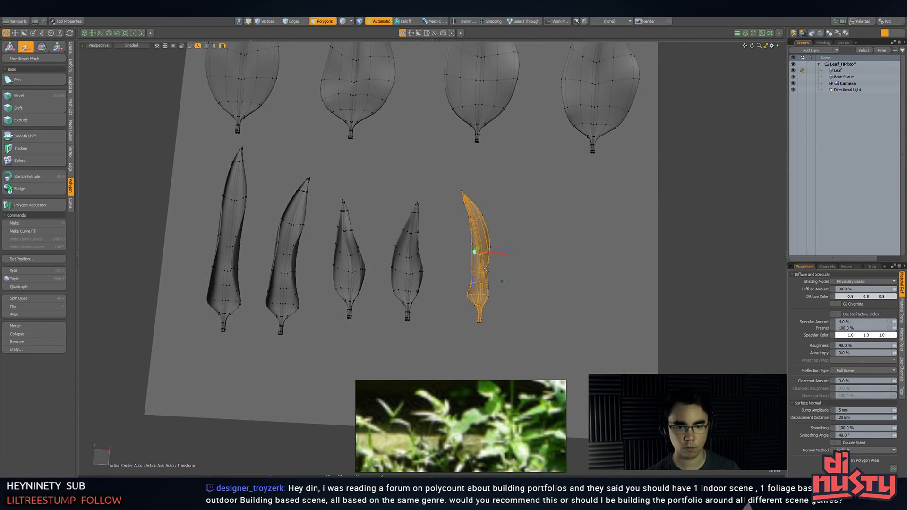
drag(502, 282, 556, 291)
key(q)
- Select the upper vertices of the copied curved leaf and rotate and move them to straighten its tip
key(1)
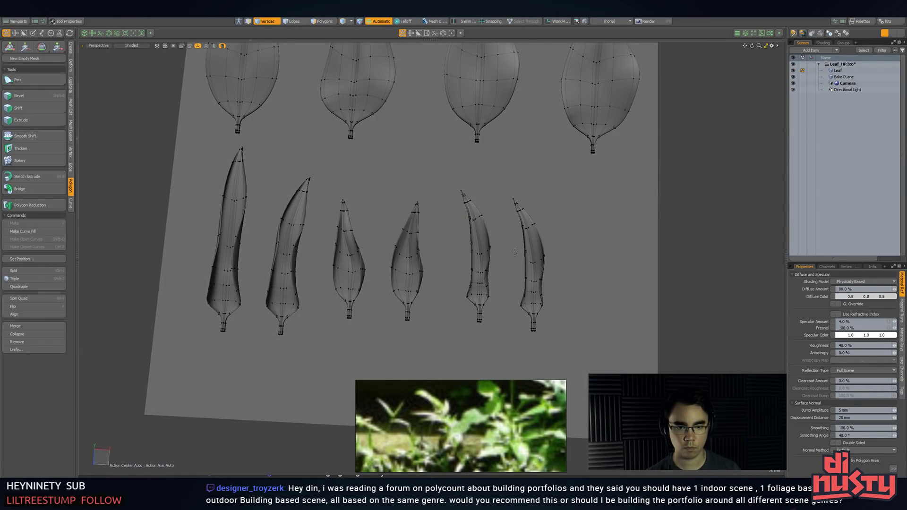
right_drag(514, 252, 550, 266)
alt+drag(549, 262, 514, 245)
right_drag(462, 177, 515, 229)
key(e)
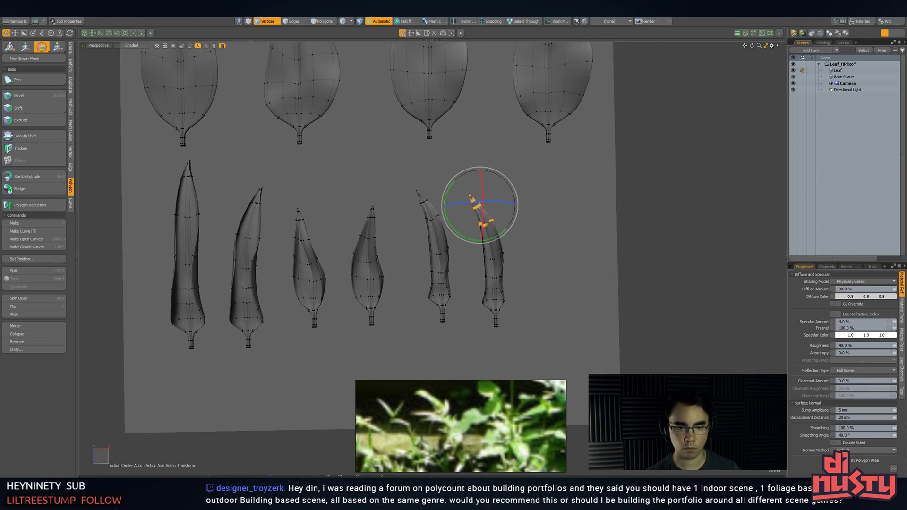
drag(499, 251, 552, 277)
key(w)
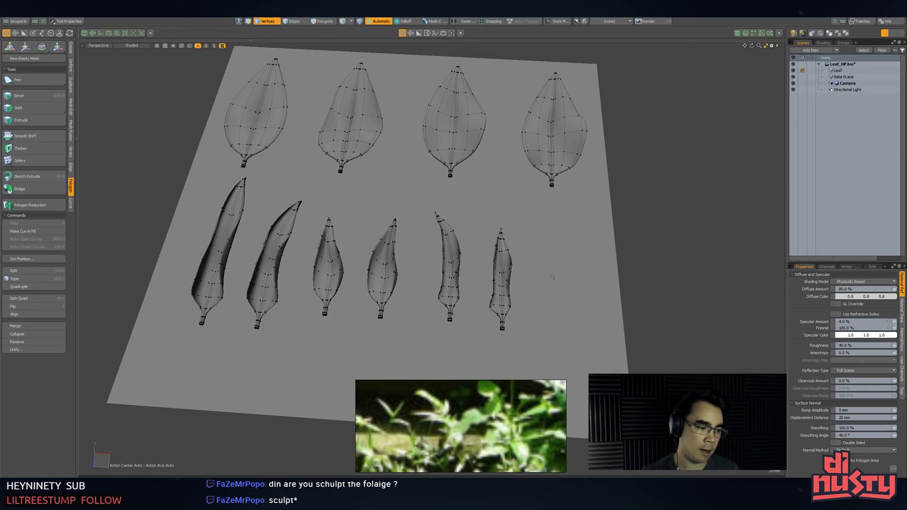
- Compare the leaves with subdivision smoothing on and off across both rows
alt+drag(483, 229, 497, 224)
key(Tab)
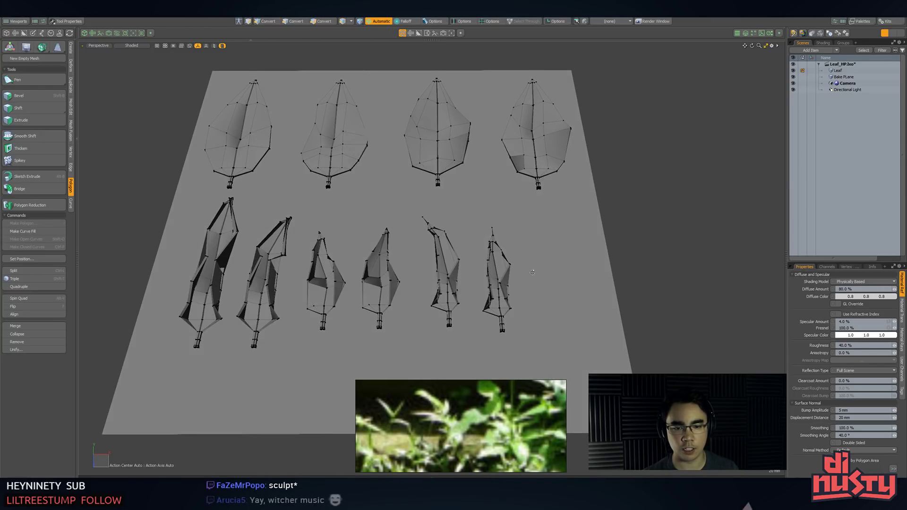
alt+drag(508, 260, 590, 270)
key(Tab)
key(Tab)
key(Tab)
key(Tab)
alt+drag(590, 270, 569, 293)
key(Tab)
double_click(354, 266)
key(3)
double_click(360, 260)
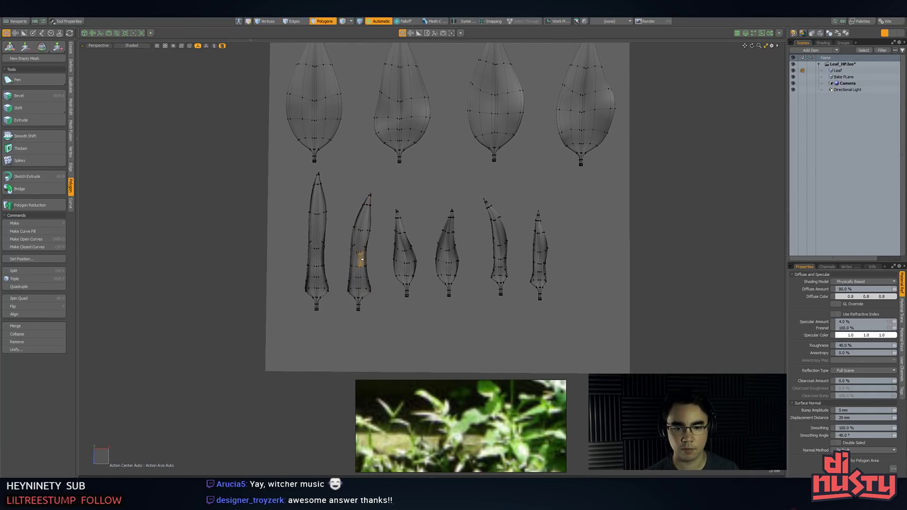
click(421, 257)
double_click(442, 255)
alt+shift+drag(442, 255, 418, 284)
- Try duplicating the last wide leaf of the upper row and placing the copy at the end of the second row
double_click(550, 149)
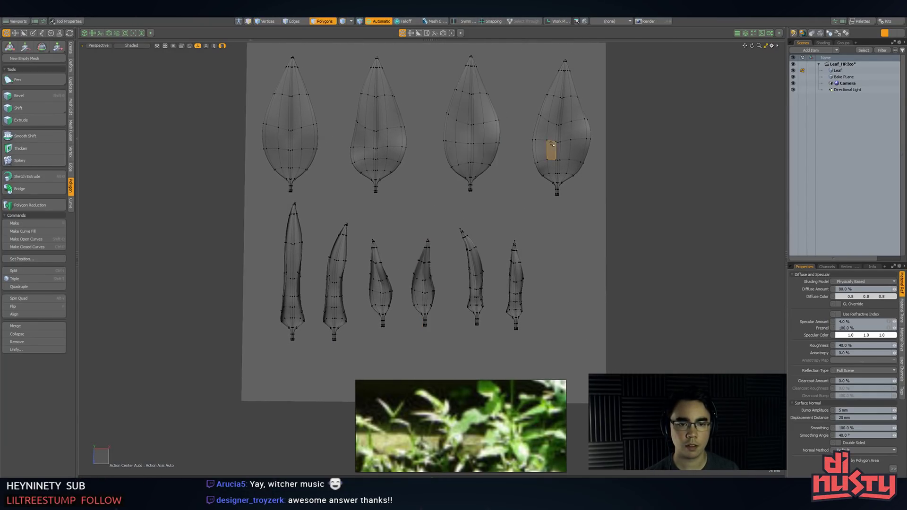
key(y)
drag(588, 152, 588, 319)
key(q)
click(650, 305)
alt+shift+drag(654, 299, 679, 261)
alt+shift+drag(639, 235, 554, 187)
scroll(525, 230, up, 5)
scroll(554, 188, down, 2)
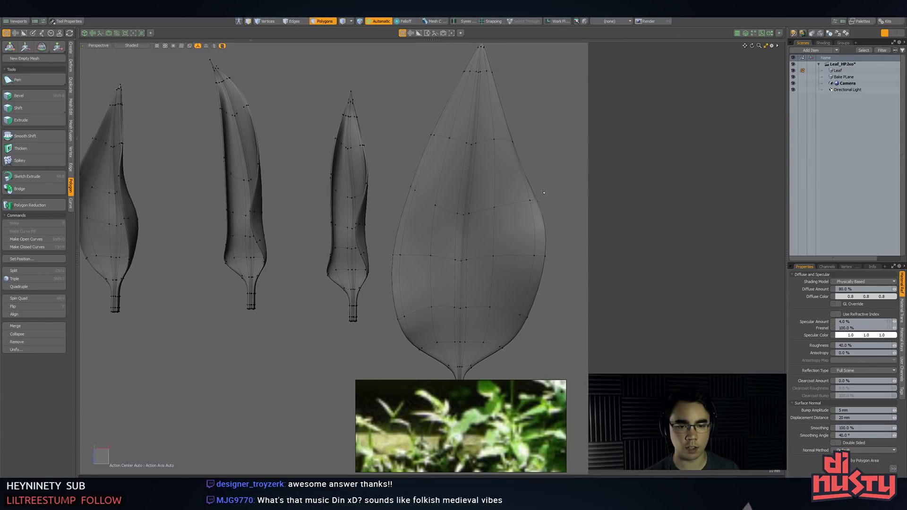
scroll(564, 226, down, 2)
- Delete the wide leaf copy at the end of the second row
click(543, 227)
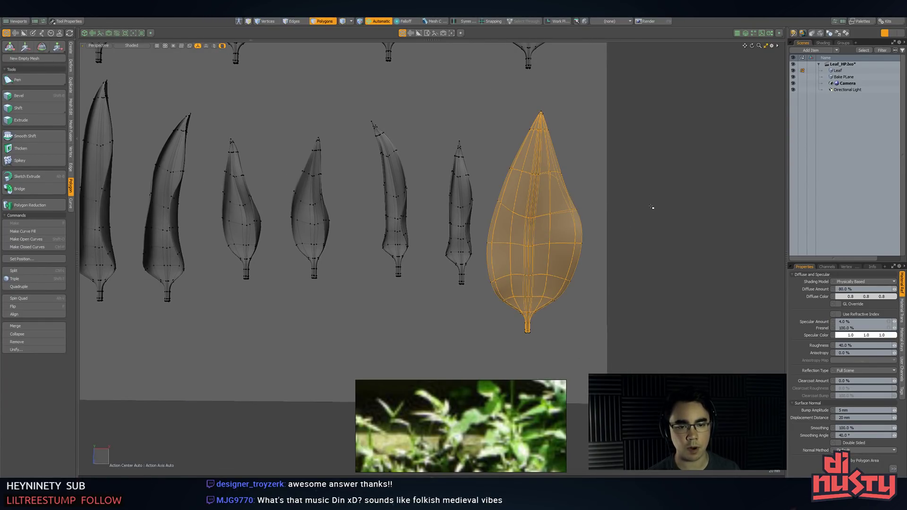
key(Delete)
scroll(639, 193, down, 3)
alt+shift+drag(650, 234, 633, 257)
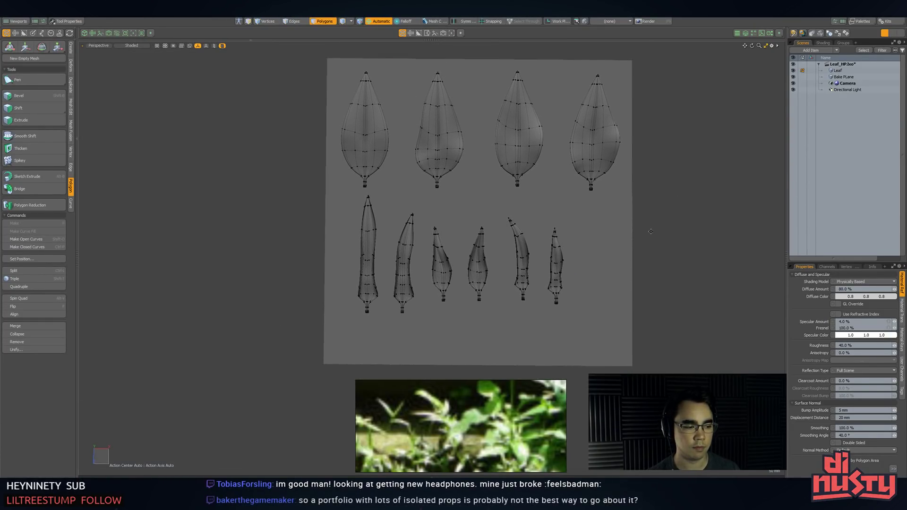
- Switch to Spotify, skip to the next track, and return to Modo
key(alt+Tab)
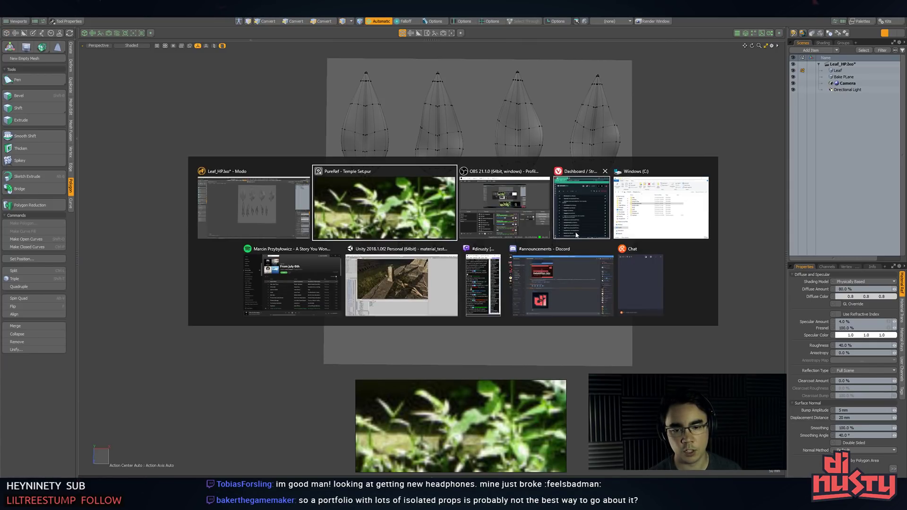
click(338, 295)
click(645, 294)
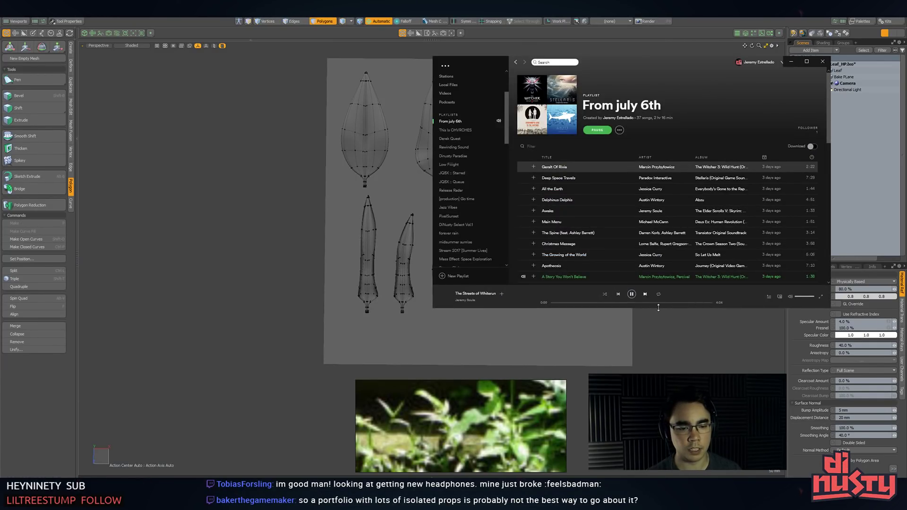
click(712, 352)
alt+shift+drag(665, 303, 659, 314)
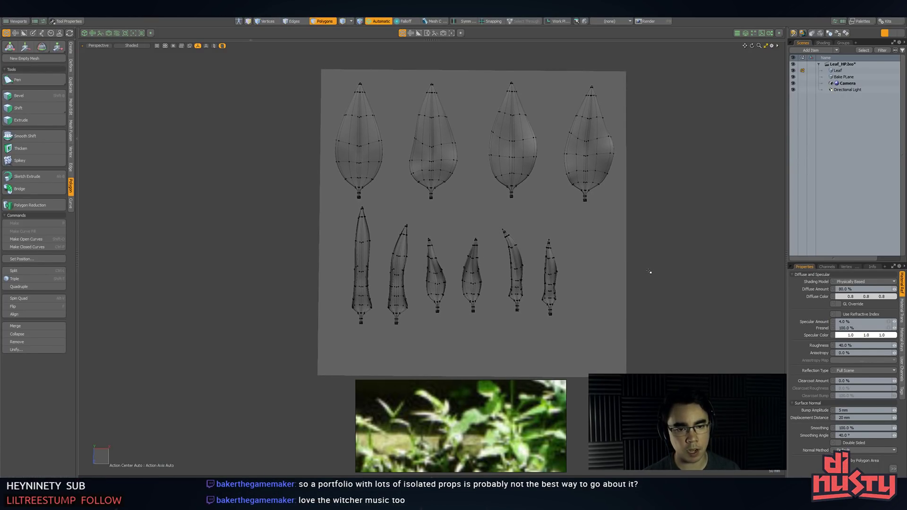
mouse_move(662, 227)
alt+shift+mouse_down()
mouse_move(662, 249)
mouse_move(662, 233)
alt+shift+mouse_up()
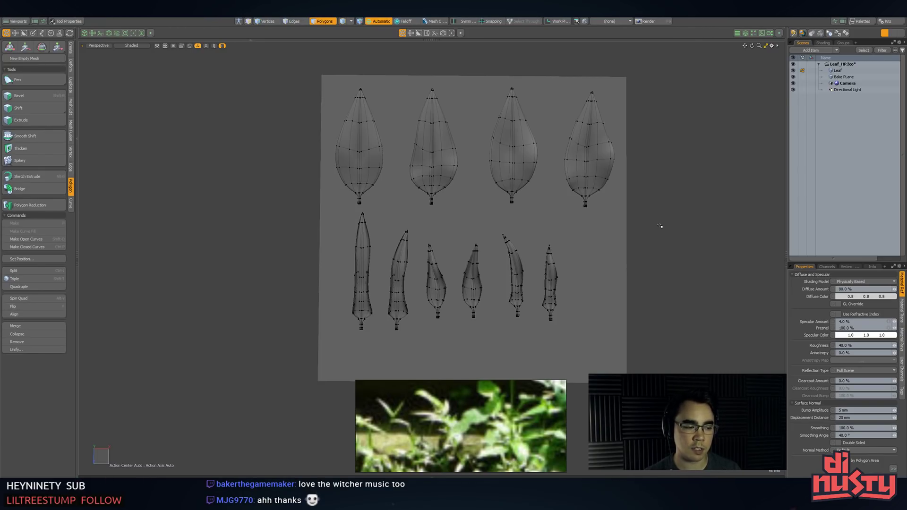
alt+shift+drag(659, 226, 661, 222)
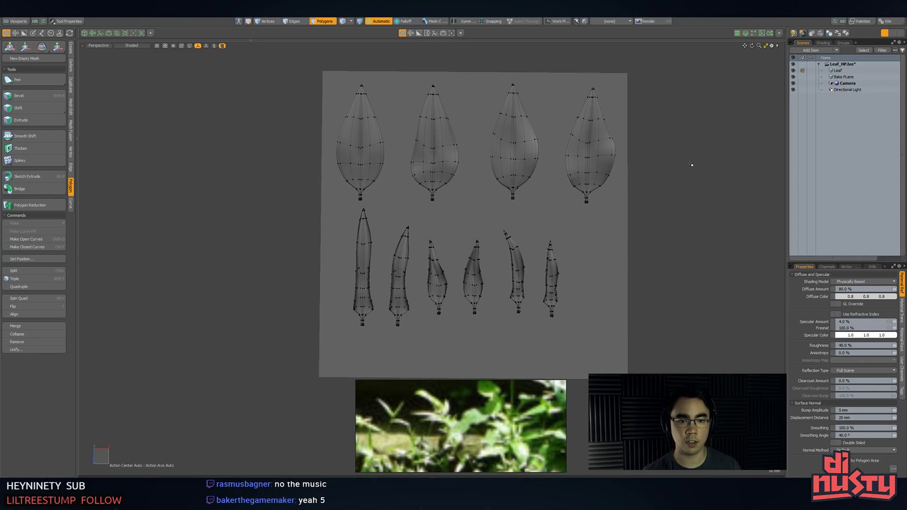
- Move the third leaf of the second row so its stem base lines up with the two long leaves
alt+shift+drag(587, 281, 654, 237)
scroll(596, 258, up, 4)
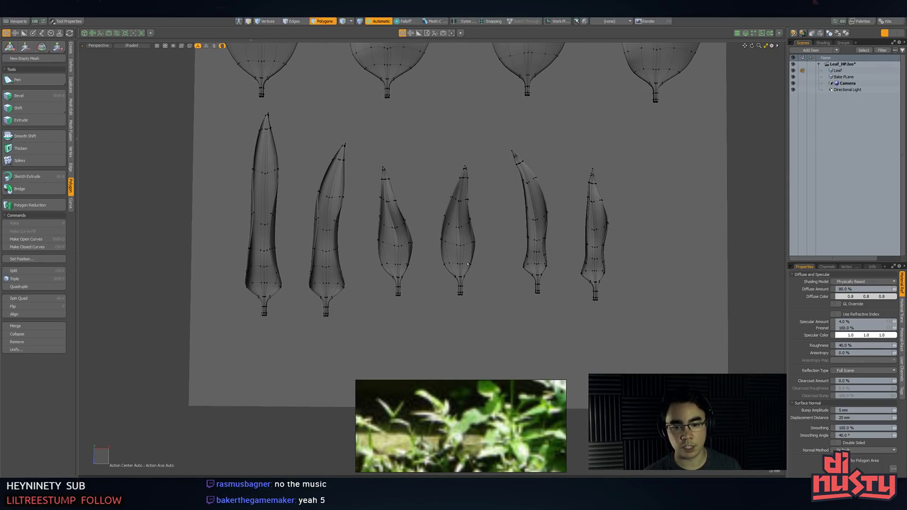
double_click(462, 261)
key(w)
key(space)
double_click(397, 253)
key(w)
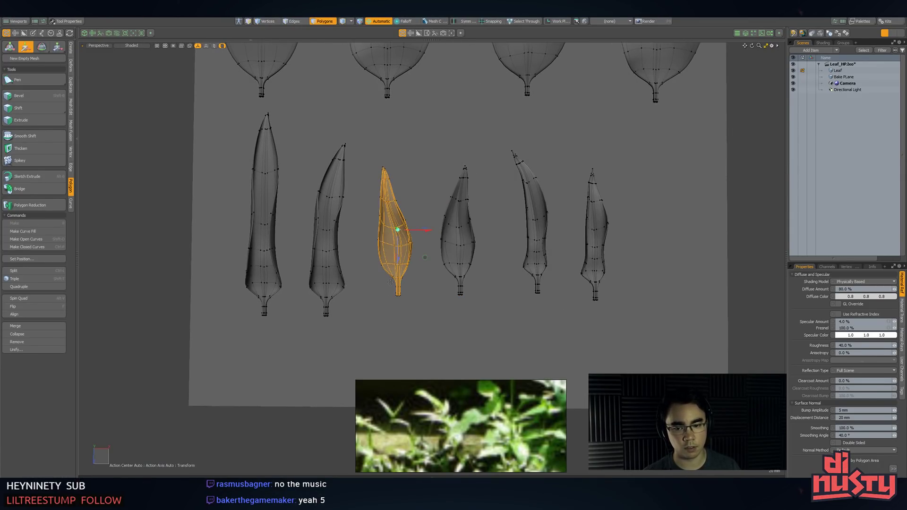
mouse_move(424, 259)
mouse_down()
mouse_move(355, 260)
mouse_move(409, 261)
mouse_up()
- Move the fourth and fifth leaves of the second row to align their stem bases and tighten their spacing
double_click(466, 279)
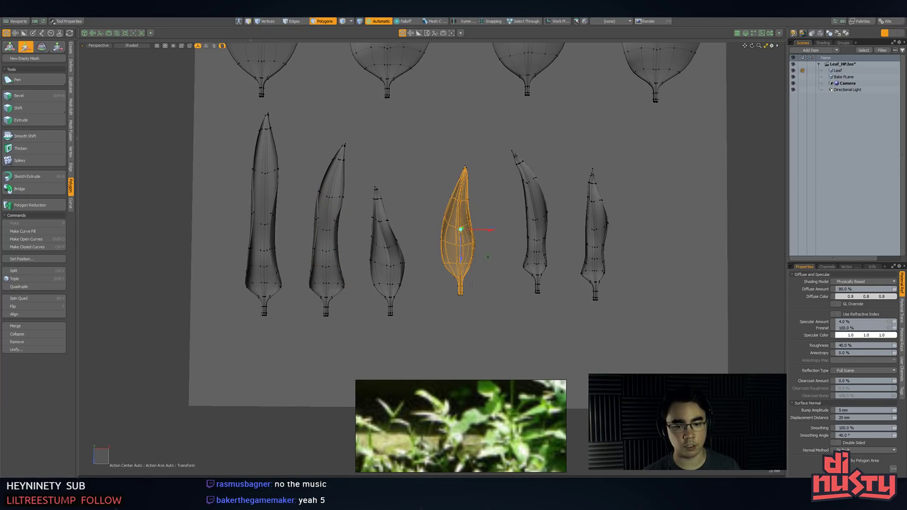
drag(486, 257, 481, 278)
key(q)
key(w)
key(q)
double_click(537, 206)
key(w)
mouse_move(557, 245)
mouse_down()
mouse_move(485, 272)
mouse_move(493, 241)
mouse_move(552, 241)
mouse_up()
key(q)
key(w)
- Move the sixth leaf of the second row closer to its neighbour and onto the shared stem baseline
double_click(594, 228)
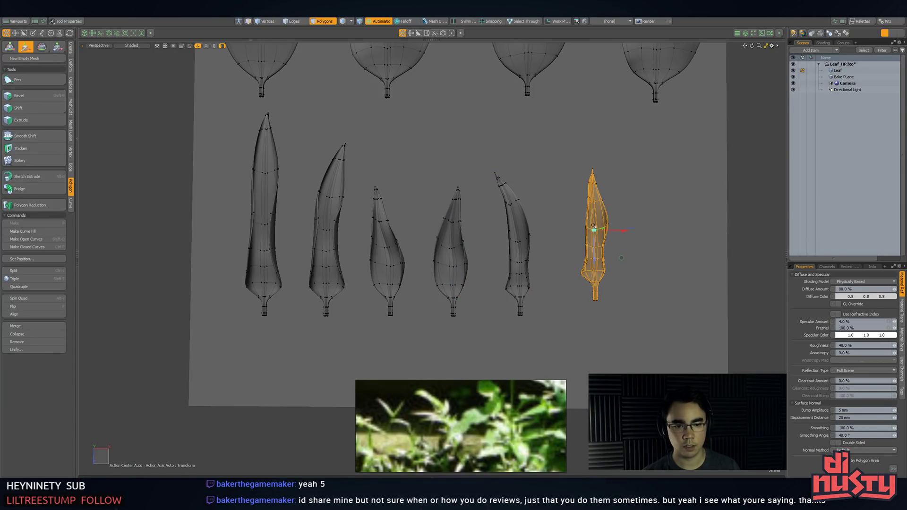
drag(622, 260, 584, 245)
key(q)
key(w)
key(q)
click(675, 239)
alt+shift+drag(676, 239, 665, 250)
scroll(662, 251, down, 2)
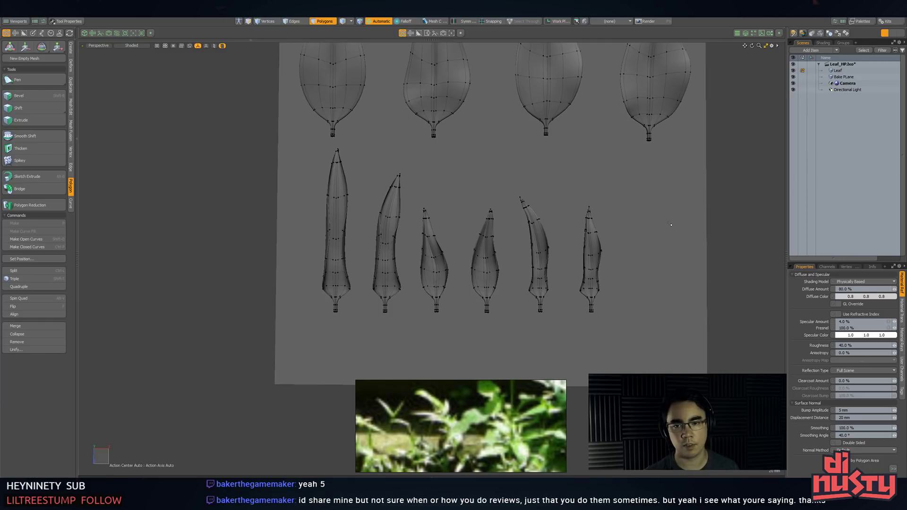
- Shift the two long leaves of the second row slightly outward to even out the spacing
double_click(336, 222)
key(w)
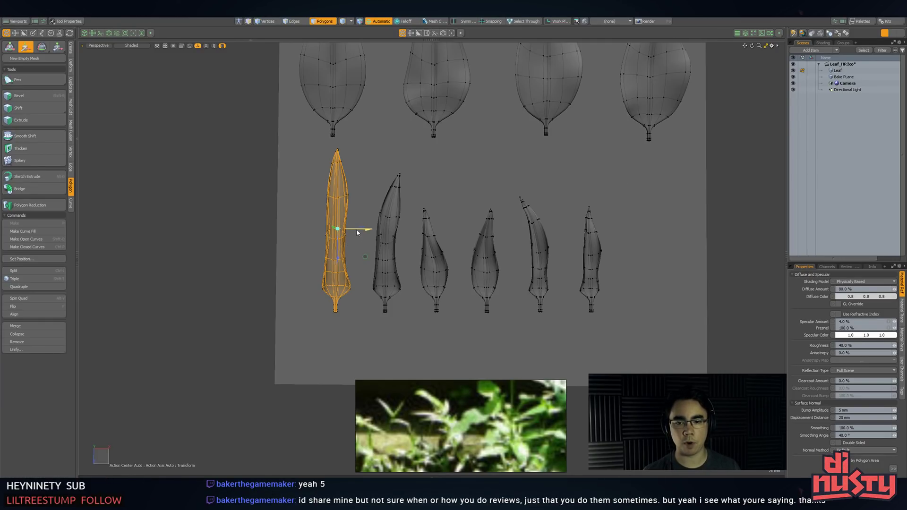
key(q)
double_click(395, 240)
key(w)
drag(399, 243, 393, 244)
key(space)
- Select the upper vertices of the third leaf in the second row and rotate and move them to straighten its tip
double_click(436, 242)
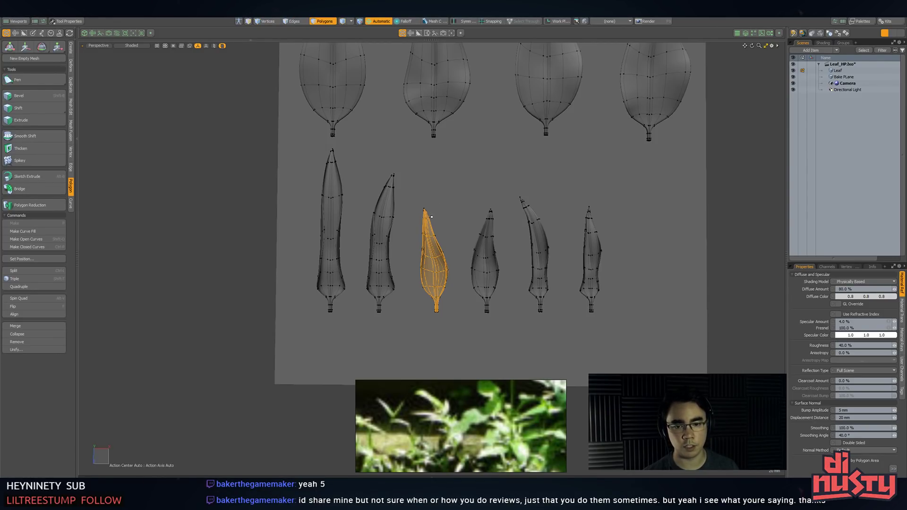
key(1)
mouse_move(429, 194)
right_down()
mouse_move(425, 238)
mouse_move(456, 218)
right_up()
key(e)
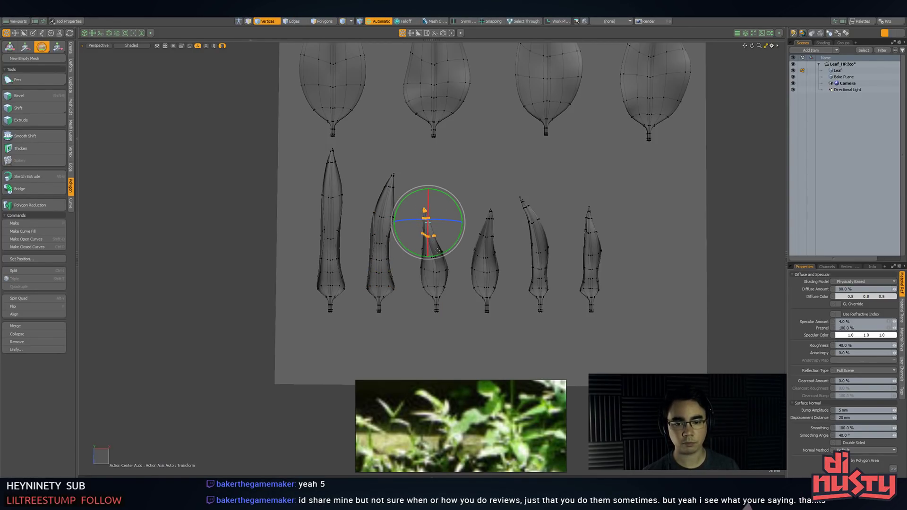
mouse_move(446, 255)
mouse_down()
mouse_move(438, 257)
mouse_move(457, 247)
mouse_move(470, 256)
mouse_move(459, 246)
mouse_up()
key(w)
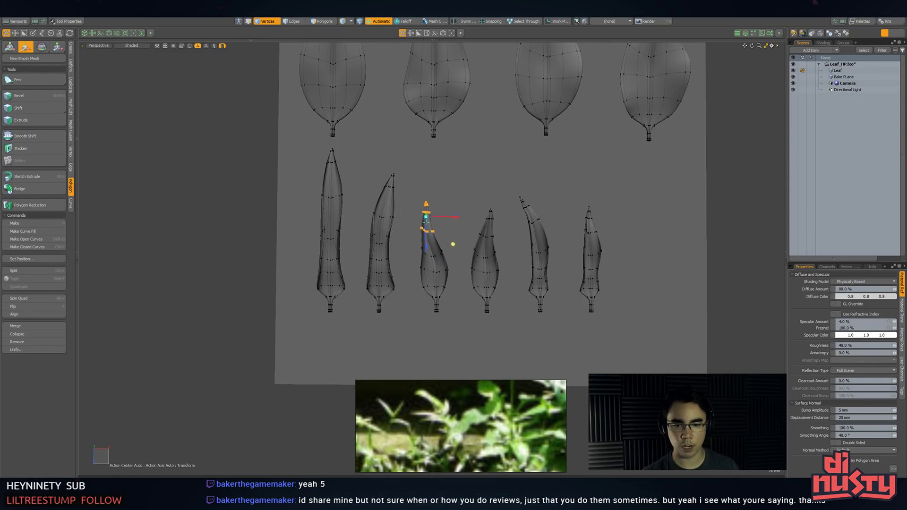
key(q)
- Select the middle vertices of the third leaf, shift and scale them to refine its width, and clear the selection
right_drag(423, 239, 439, 276)
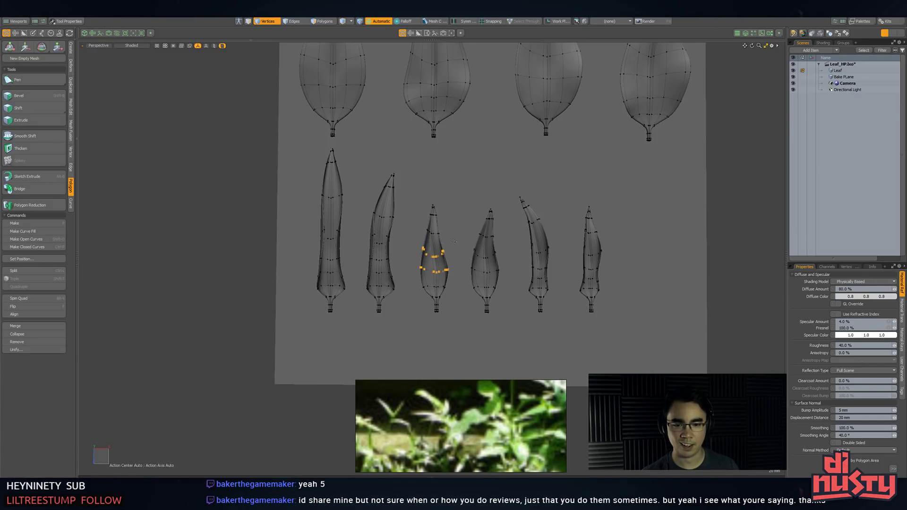
key(y)
click(466, 285)
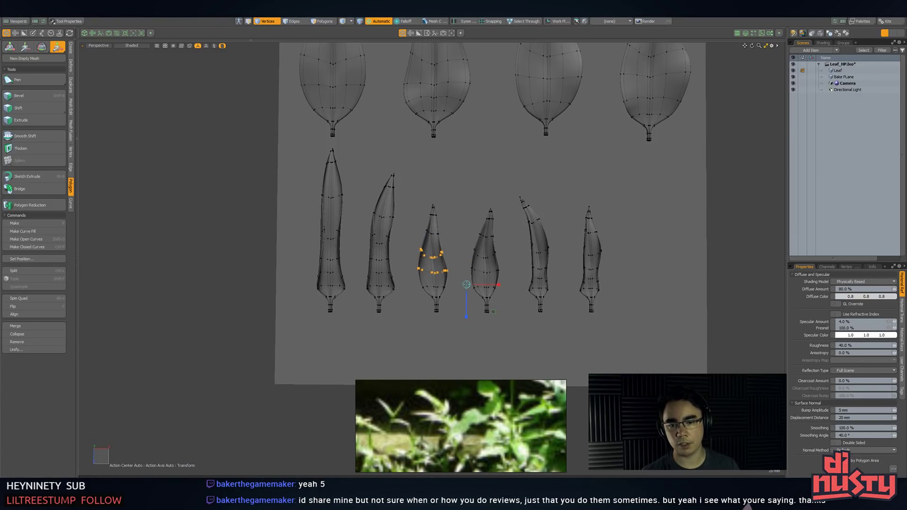
key(q)
key(r)
drag(463, 288, 493, 289)
key(w)
key(q)
click(508, 283)
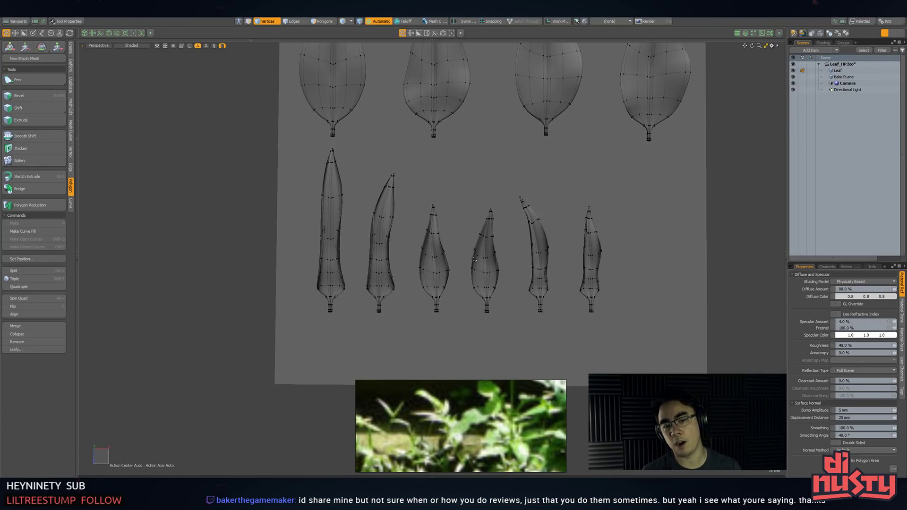
- Select the upper vertices of the fourth leaf in the second row and rotate them to lessen its sideways bend
mouse_move(481, 196)
right_down()
mouse_move(486, 248)
mouse_move(470, 232)
mouse_move(501, 194)
right_up()
key(e)
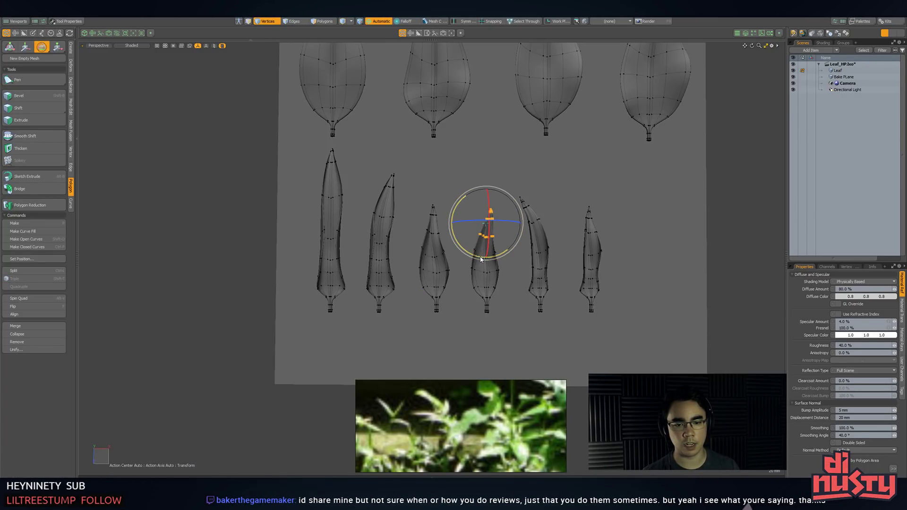
drag(480, 259, 509, 249)
key(w)
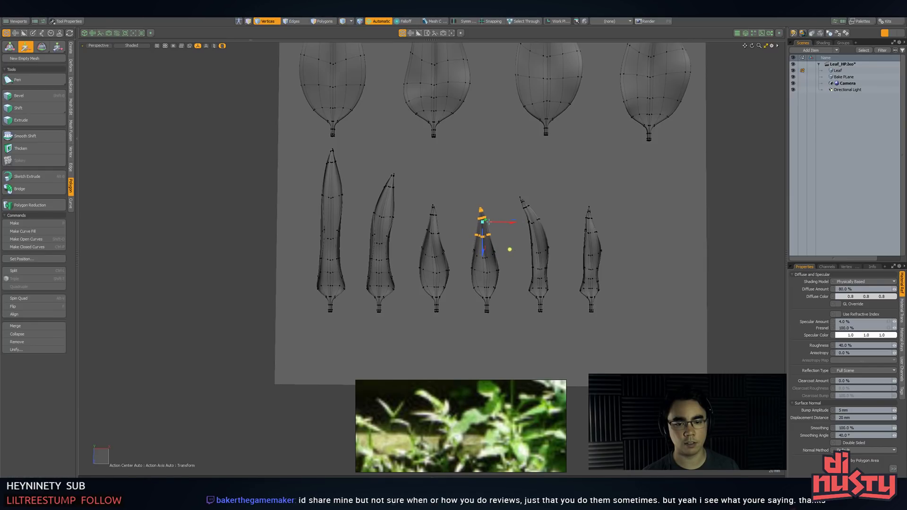
key(ctrl+z)
key(q)
click(516, 244)
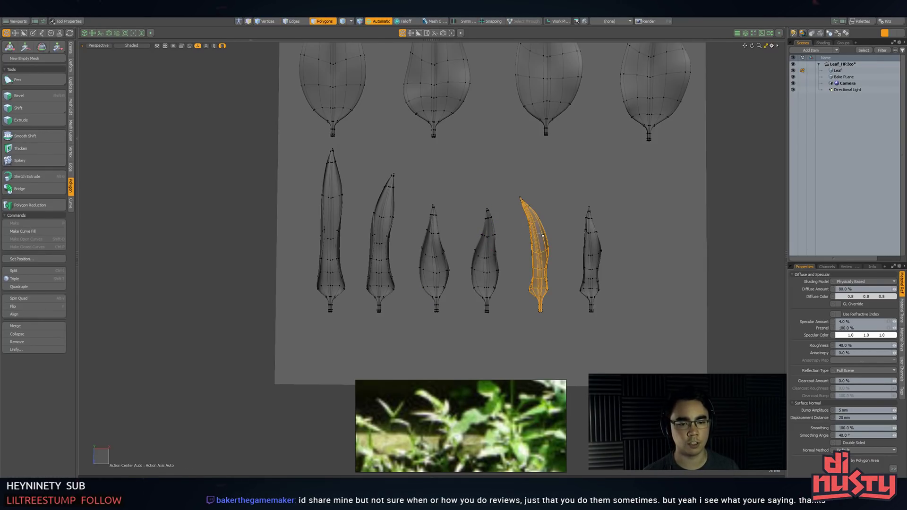
- Select the upper vertices of the fifth leaf in the second row and rotate them slightly to adjust its bend
mouse_move(514, 192)
mouse_down()
mouse_move(560, 220)
mouse_move(542, 204)
mouse_up()
key(e)
click(522, 231)
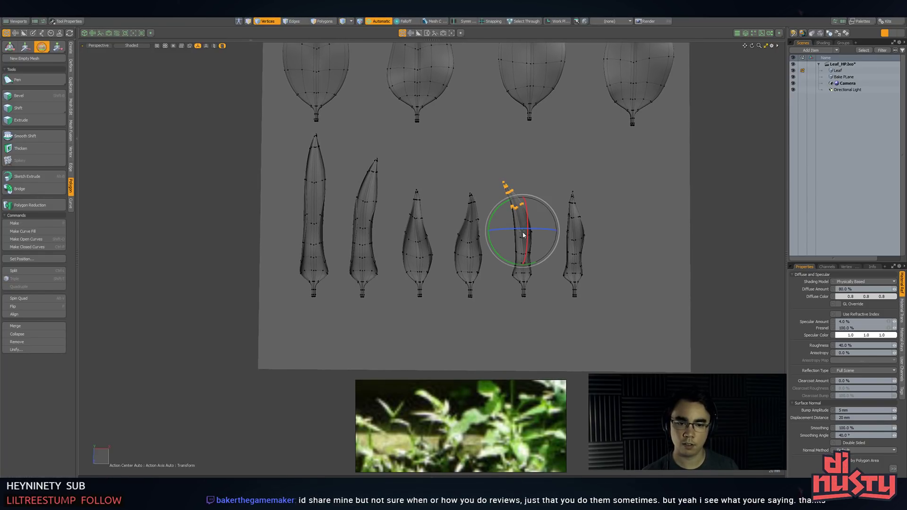
drag(507, 260, 505, 259)
key(Escape)
key(Escape)
key(Escape)
key(Escape)
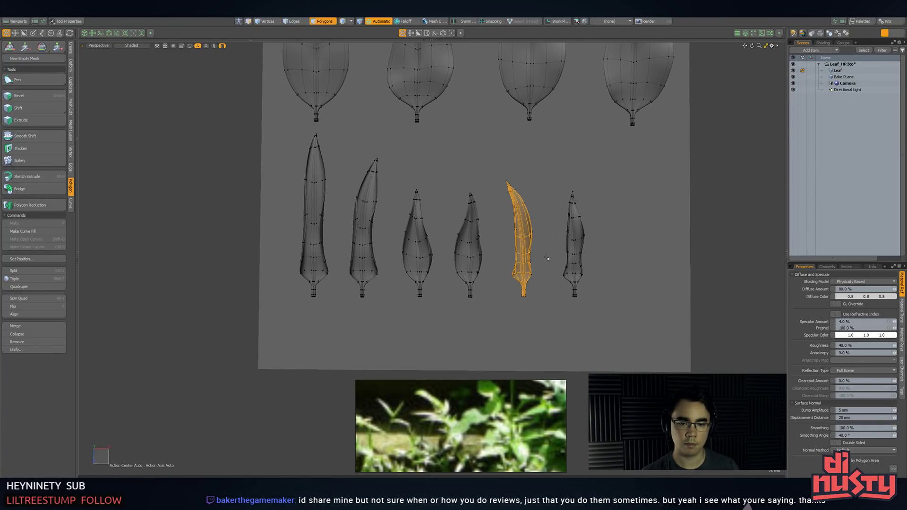
- Select the two tallest leaves at the start of the second row and move them along X to the opposite end of the row
alt+shift+drag(356, 243, 333, 249)
click(333, 250)
key(3)
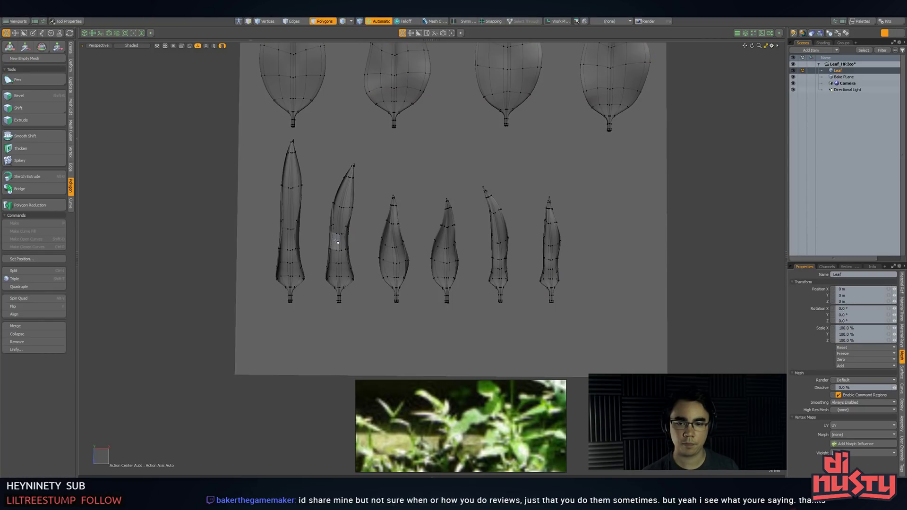
double_click(336, 247)
shift+double_click(294, 248)
key(y)
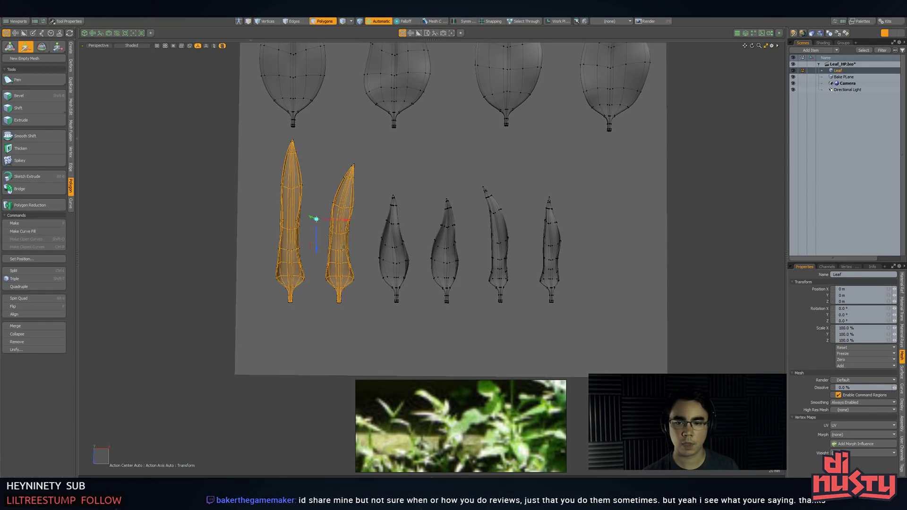
drag(334, 222, 614, 231)
key(q)
- Select the tip vertices of the relocated outermost leaf and apply a Soft Selection falloff with a 250 mm radius
scroll(626, 244, up, 4)
double_click(600, 271)
alt+drag(600, 271, 588, 235)
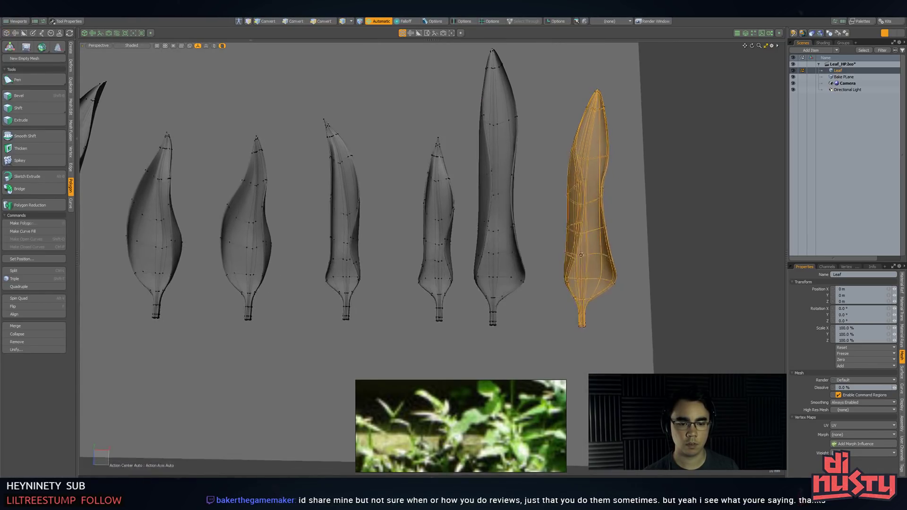
key(1)
mouse_move(577, 86)
right_down()
mouse_move(645, 113)
mouse_move(596, 116)
right_up()
alt+shift+drag(621, 81, 621, 114)
click(414, 21)
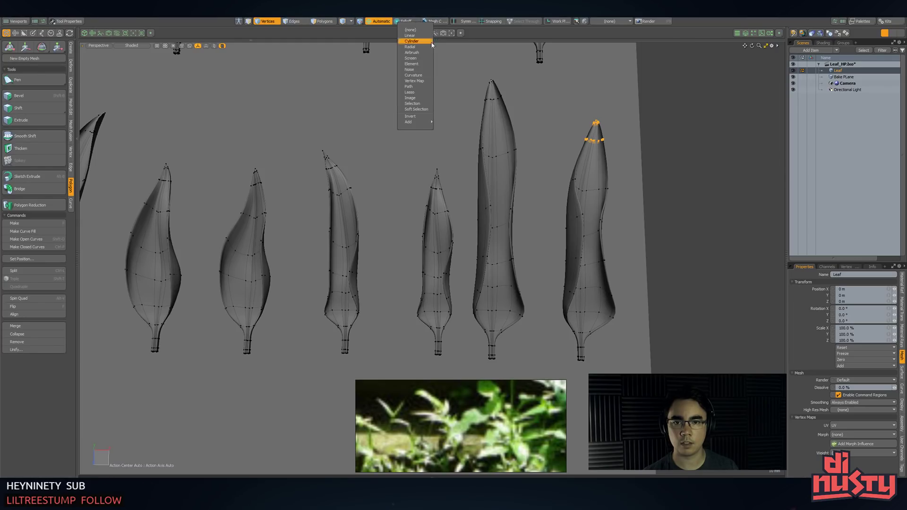
click(416, 109)
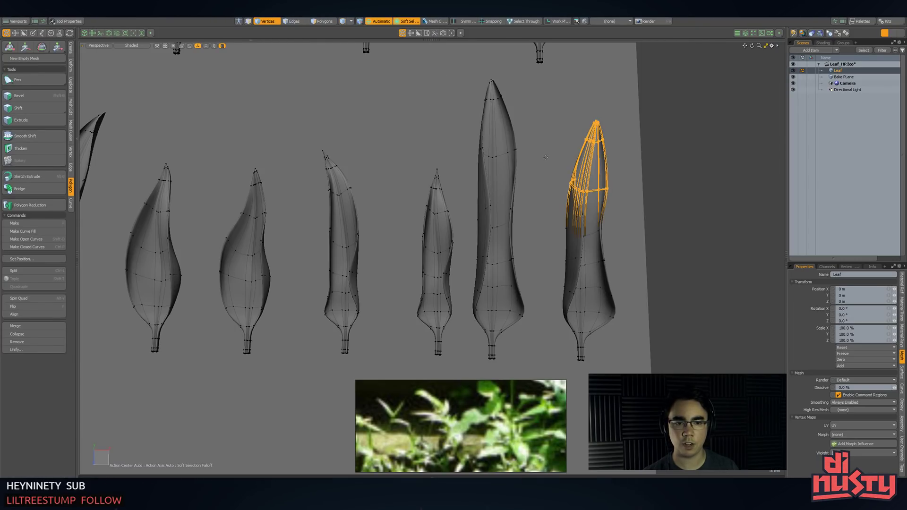
key(k)
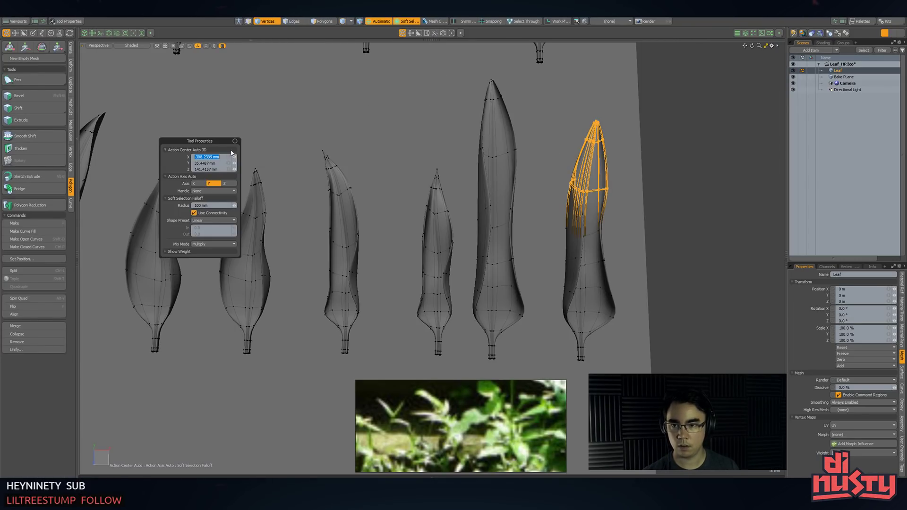
click(235, 141)
drag(223, 141, 356, 76)
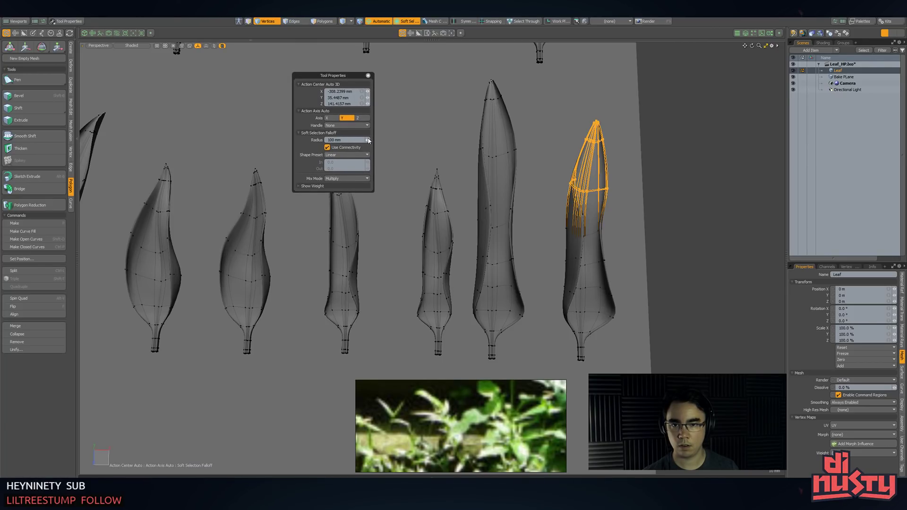
drag(368, 140, 368, 140)
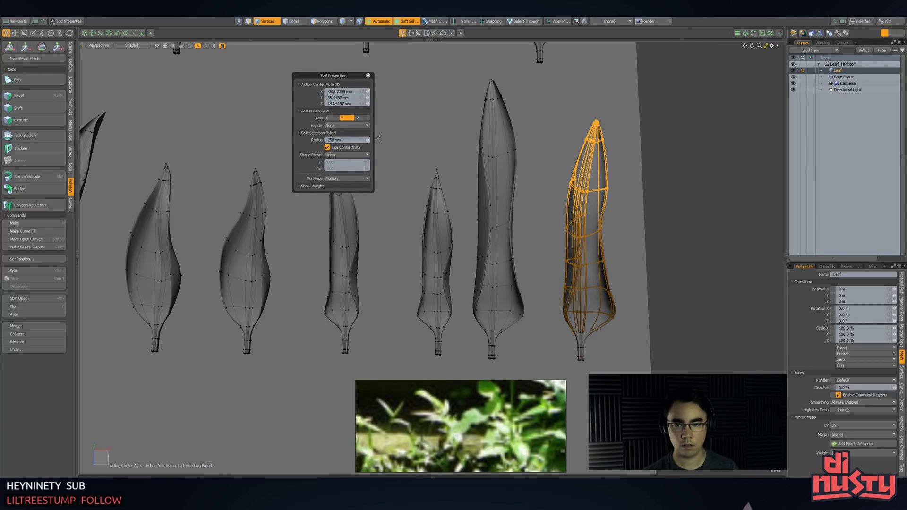
- Try to twist the outermost leaf's selected tip around the Z axis with the Twist tool
click(71, 66)
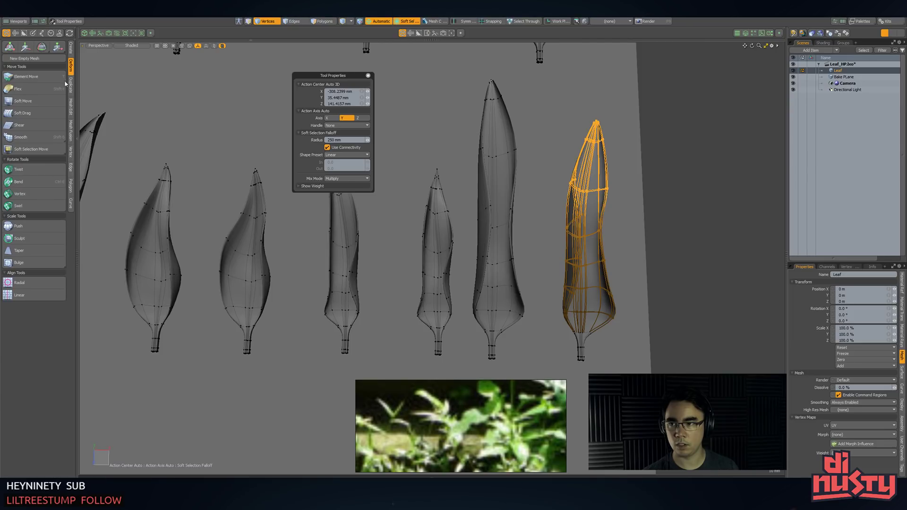
click(45, 173)
alt+drag(459, 227, 463, 173)
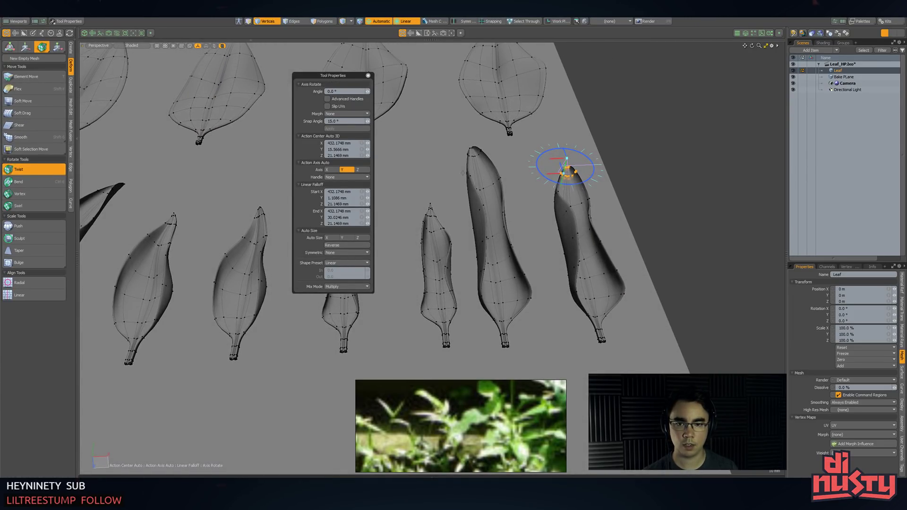
click(333, 170)
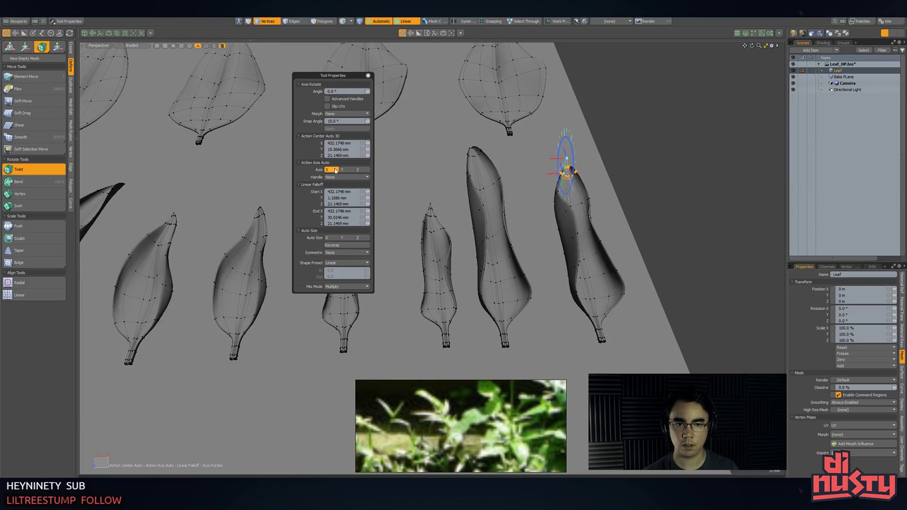
click(362, 170)
drag(583, 150, 636, 161)
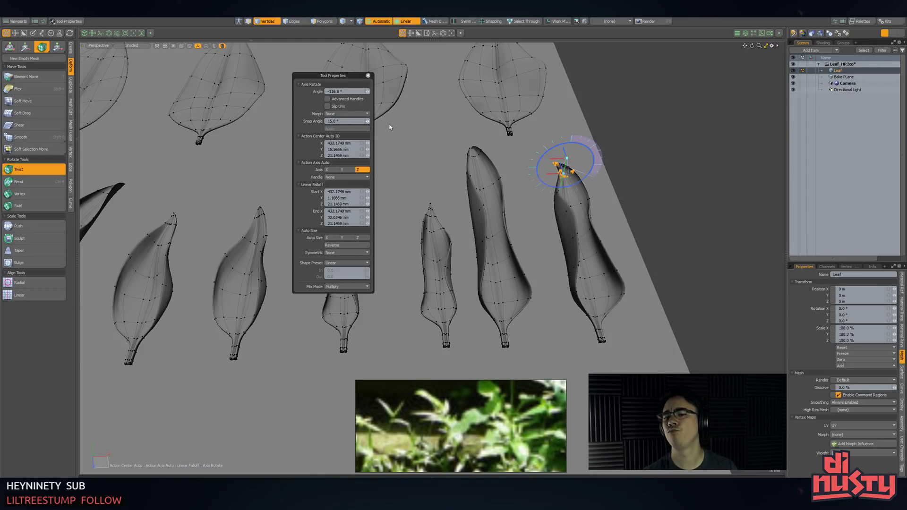
alt+drag(583, 153, 561, 268)
key(space)
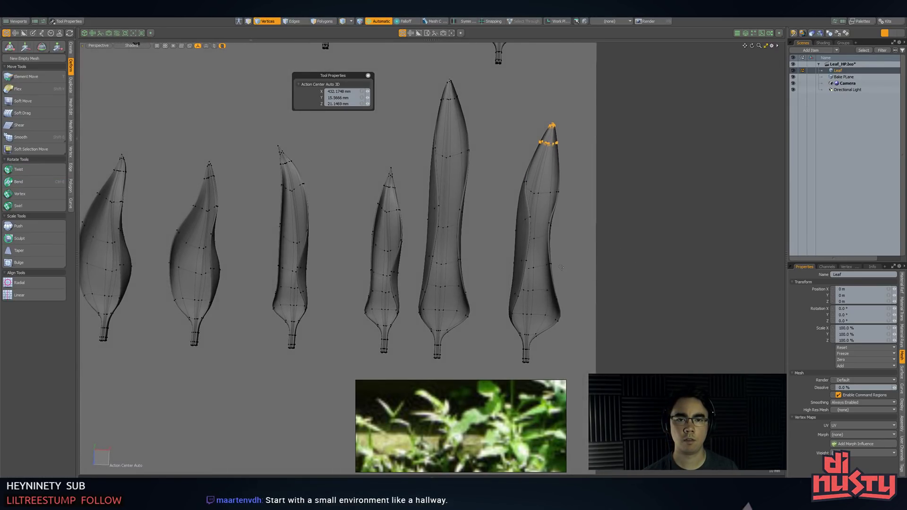
- Try the Twist tool on the leaf tip again with Soft Selection falloff, adjusting the handle option and setting the linear falloff's start Y to 10 mm
click(408, 21)
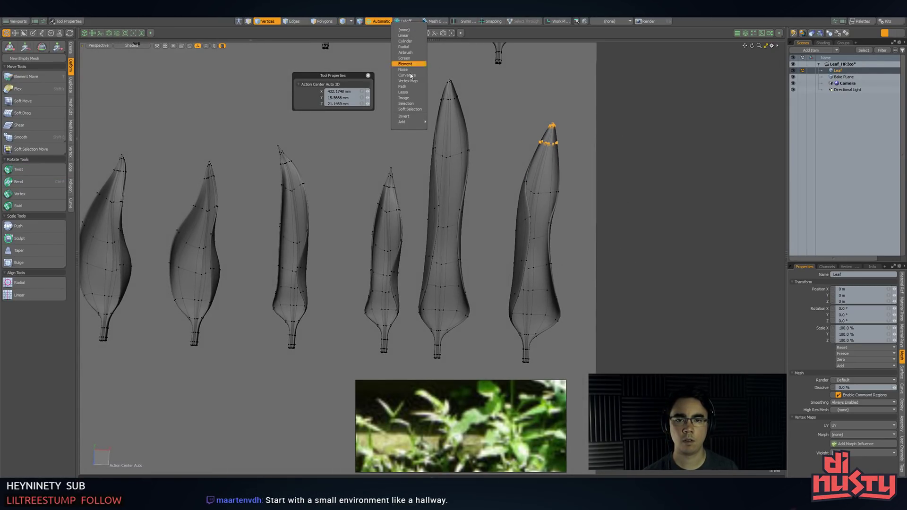
click(418, 109)
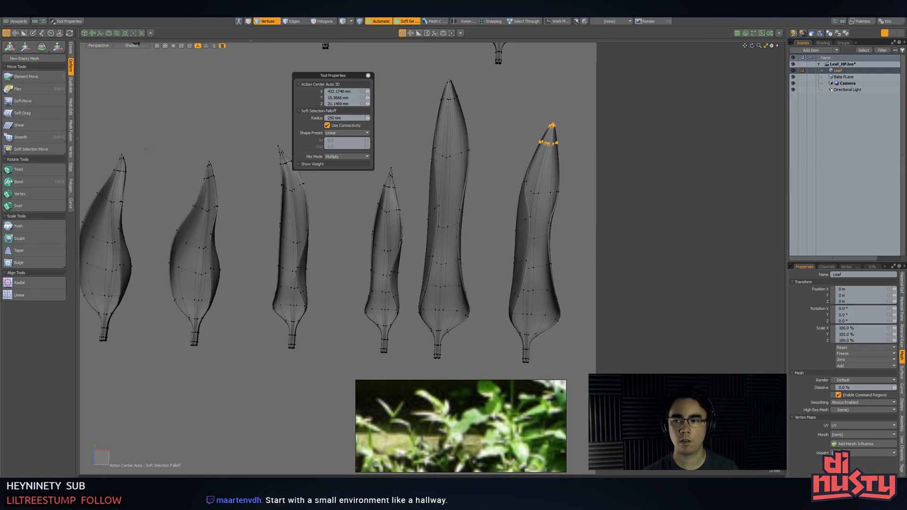
click(21, 169)
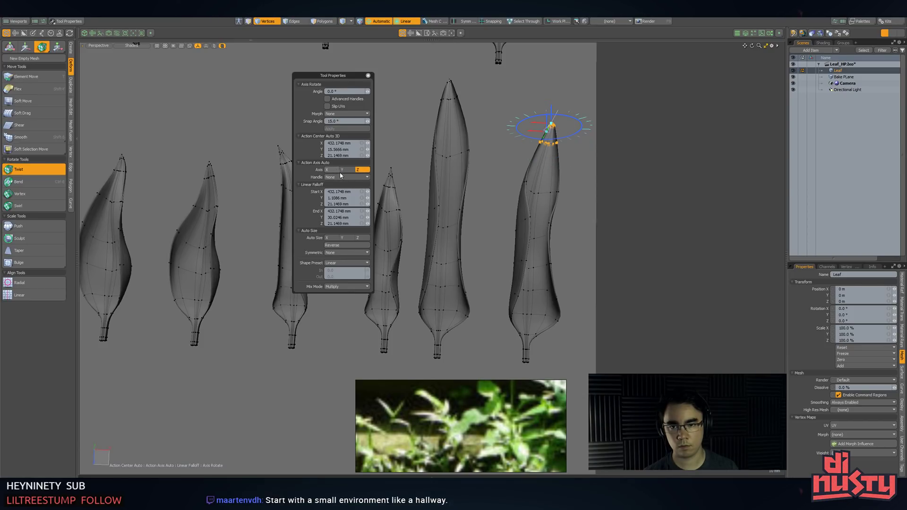
click(345, 178)
click(346, 184)
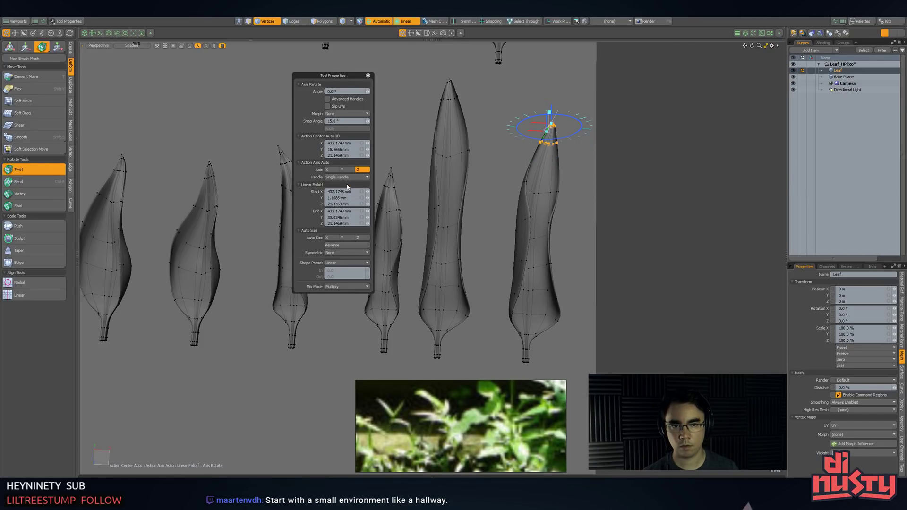
click(350, 178)
click(351, 171)
alt+drag(473, 184, 518, 159)
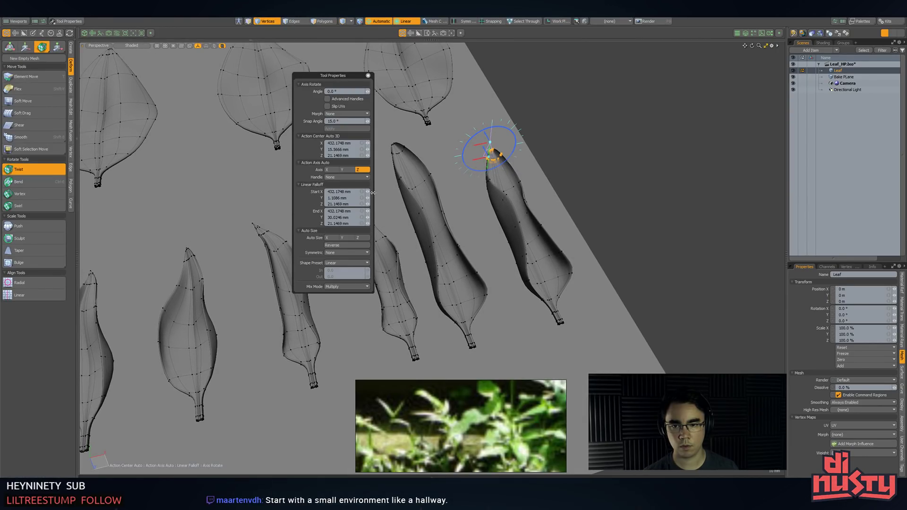
alt+drag(378, 199, 459, 195)
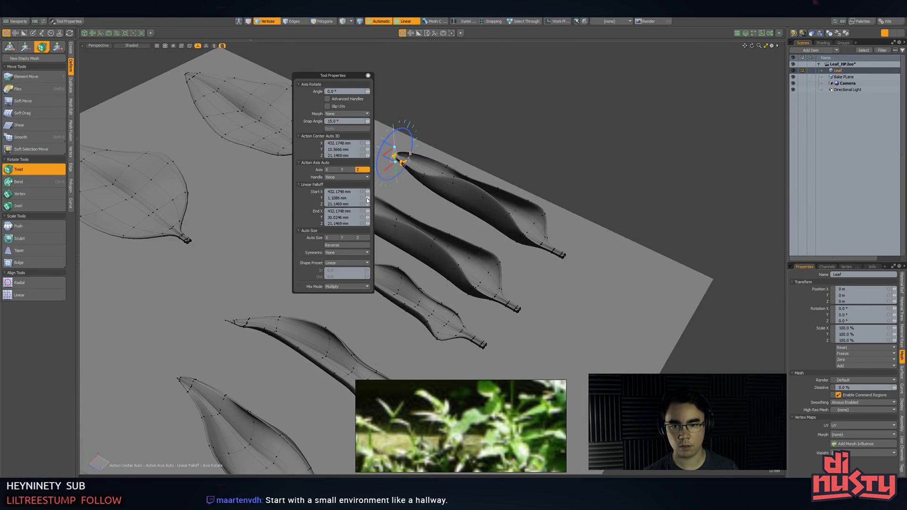
drag(368, 198, 368, 198)
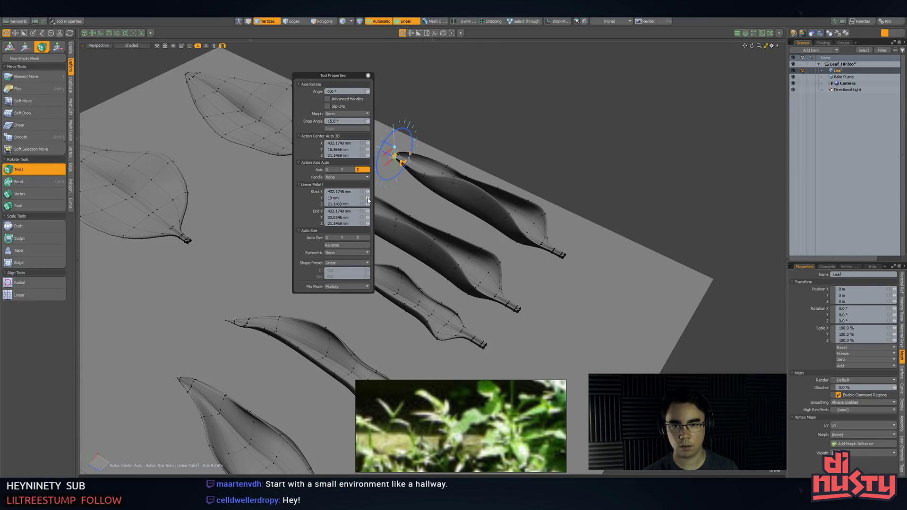
key(space)
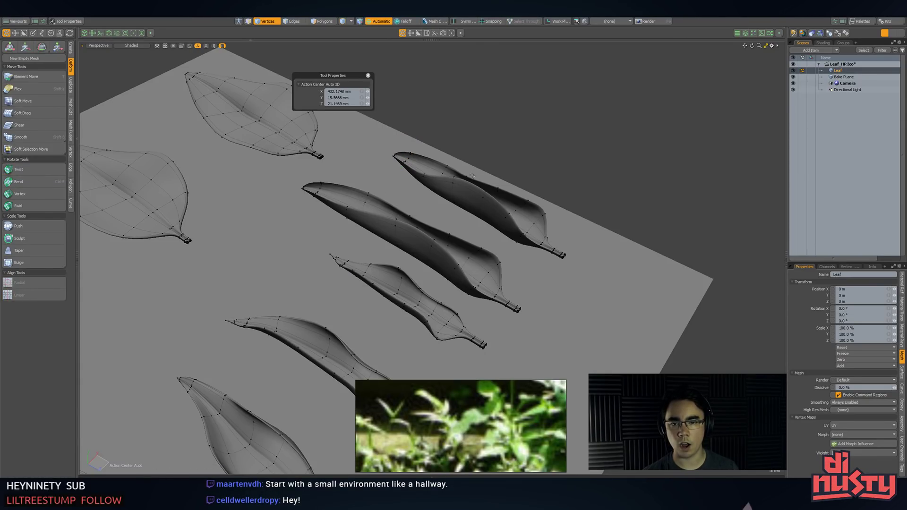
- Select the blade vertices along the outermost leaf and twist the blade around the Z axis with a linear falloff
alt+drag(495, 145, 555, 152)
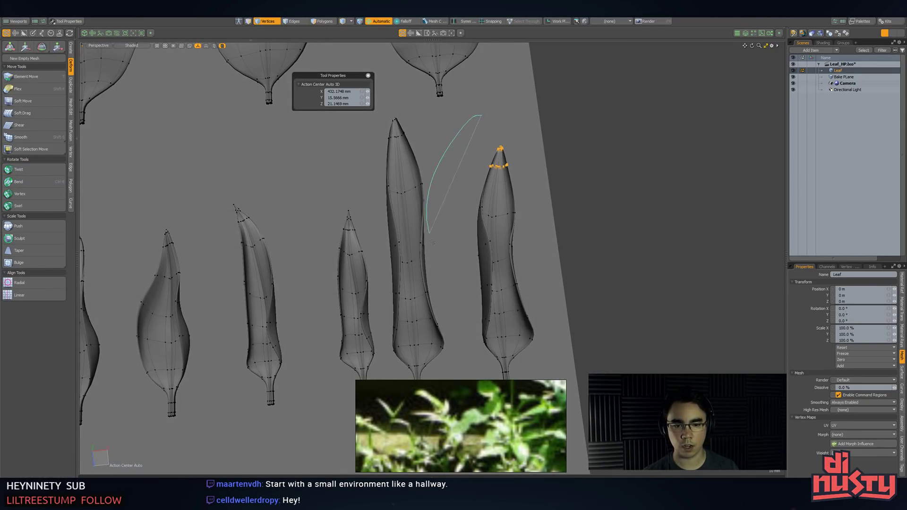
mouse_move(473, 340)
middle_down()
mouse_move(495, 354)
mouse_move(504, 84)
mouse_move(491, 87)
middle_up()
alt+drag(543, 174, 612, 181)
click(19, 170)
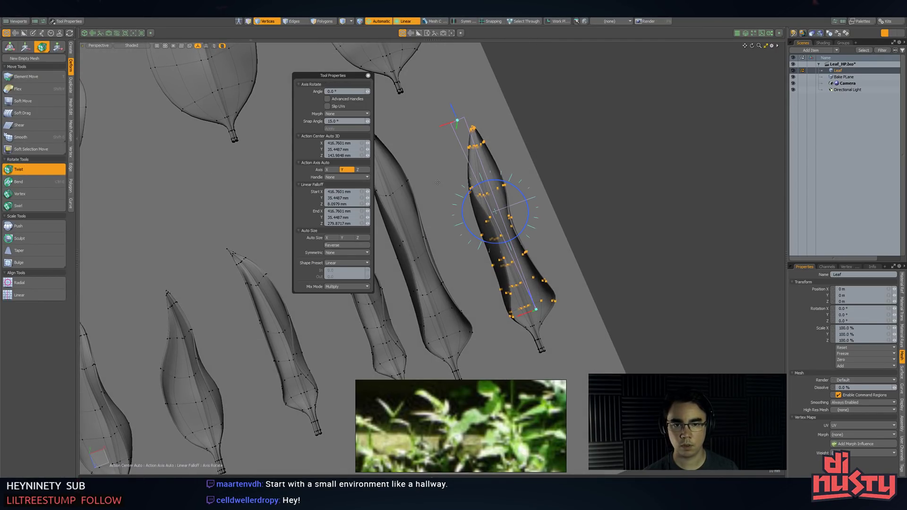
alt+drag(440, 156, 470, 162)
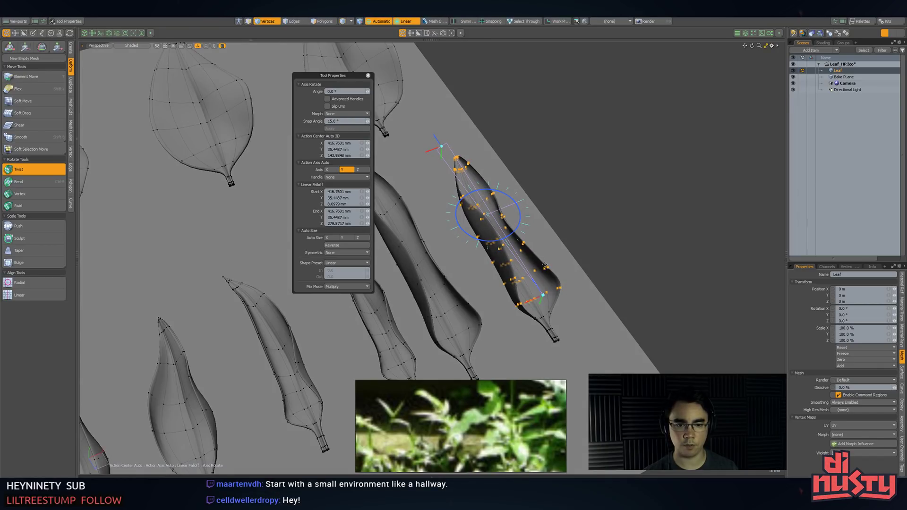
alt+drag(419, 192, 661, 213)
click(333, 170)
click(362, 170)
key(q)
- Select all vertices of the untwisted tall leaf beside the twisted one, including its stem
click(577, 193)
alt+drag(577, 193, 515, 224)
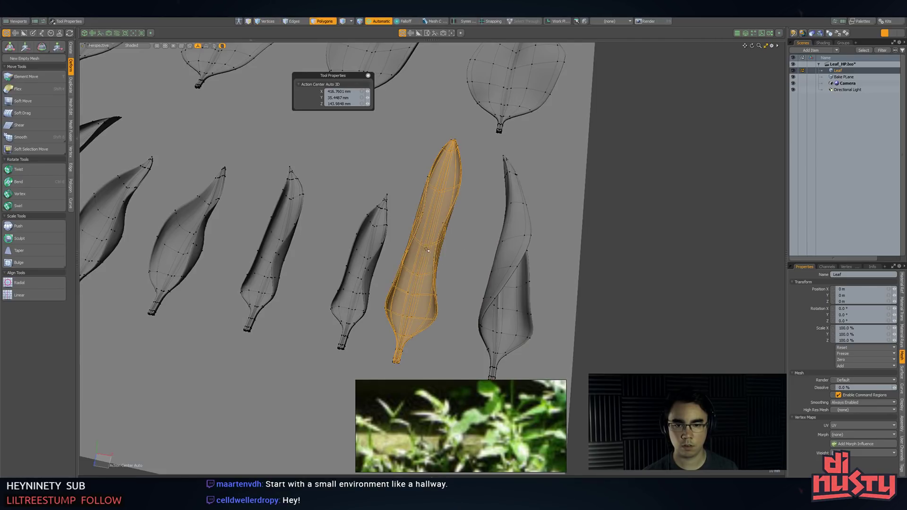
alt+drag(446, 198, 439, 197)
right_drag(427, 163, 458, 154)
mouse_move(458, 152)
alt+mouse_down()
mouse_move(449, 185)
mouse_move(465, 142)
alt+mouse_up()
key(2)
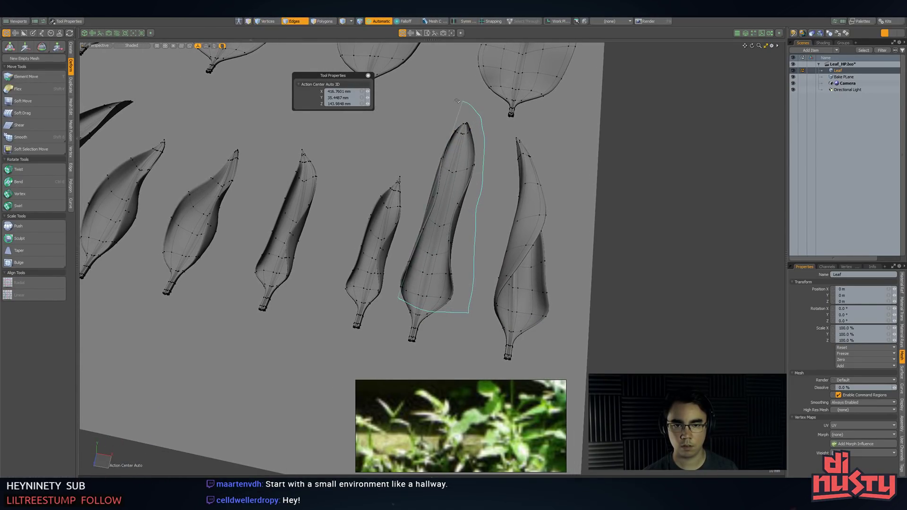
mouse_move(419, 143)
right_down()
mouse_move(394, 311)
mouse_move(428, 327)
right_up()
key(alt+1)
alt+drag(402, 317, 418, 325)
alt+drag(464, 342, 453, 333)
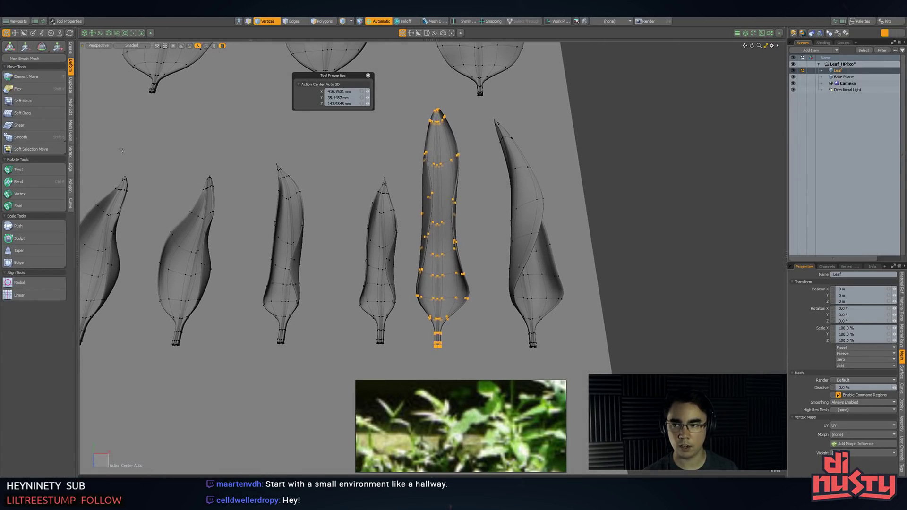
- Twist the second tall leaf around the Z axis by about 201° and adjust the linear falloff's ends along the blade and stem
click(19, 169)
alt+drag(448, 196, 581, 278)
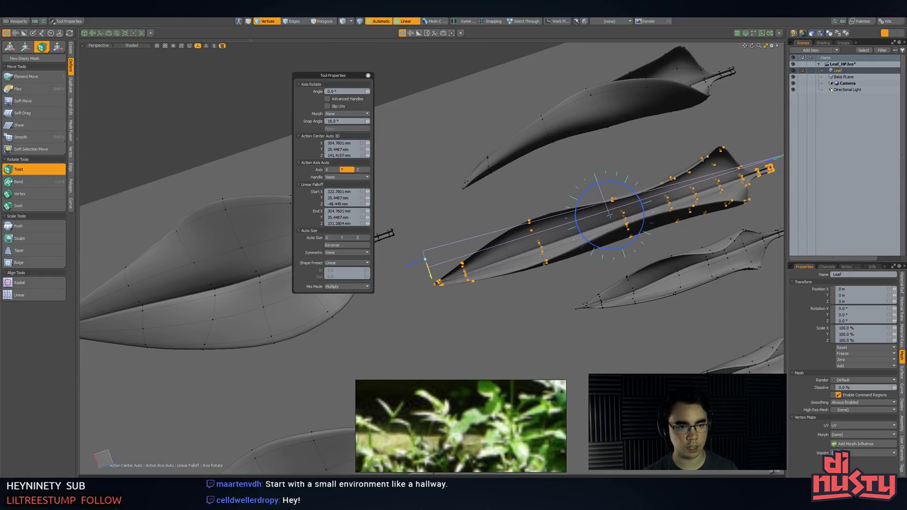
alt+drag(473, 285, 236, 312)
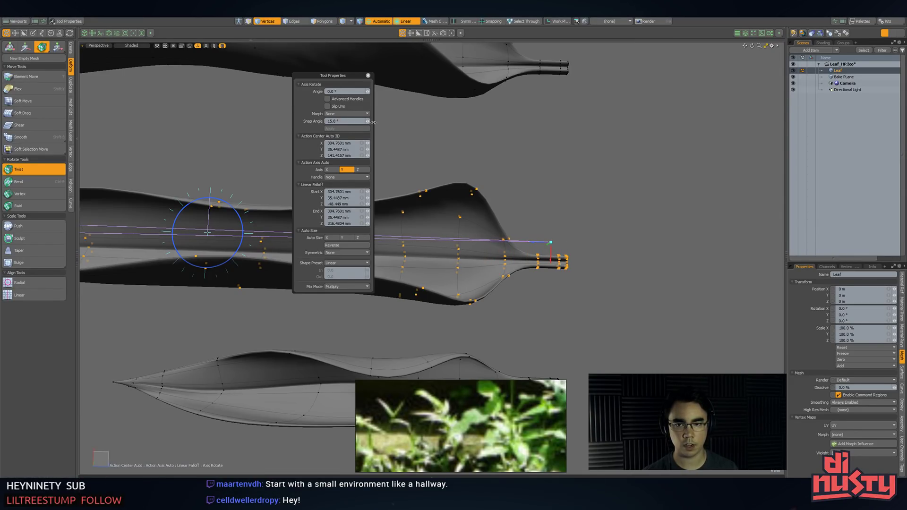
click(357, 169)
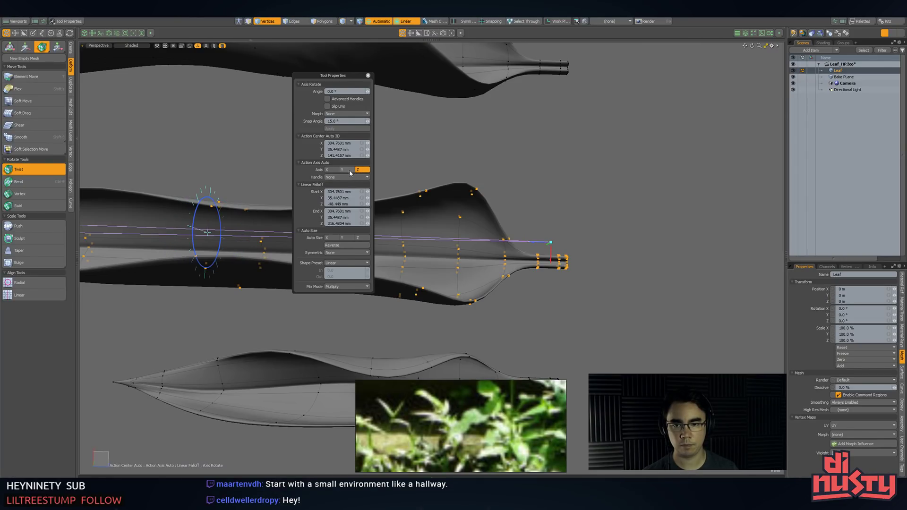
drag(197, 216, 425, 299)
drag(547, 244, 545, 194)
scroll(514, 241, down, 4)
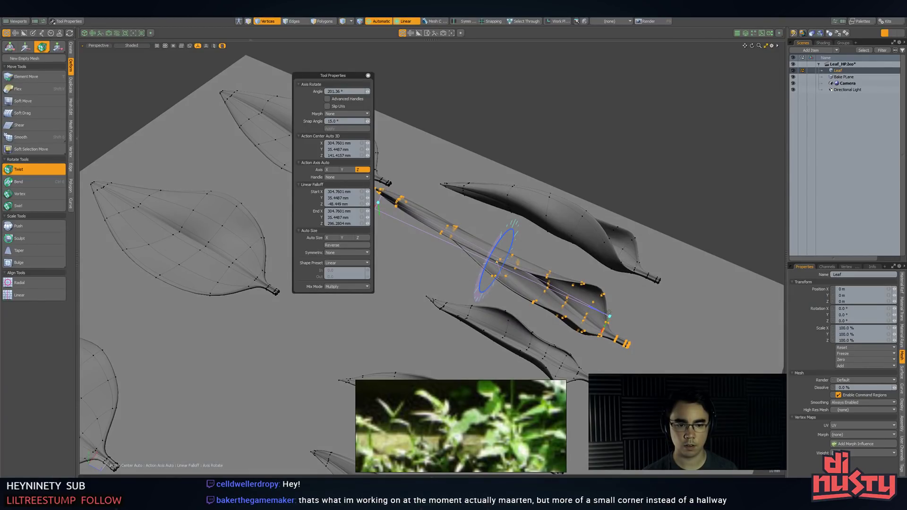
mouse_move(611, 318)
mouse_down()
mouse_move(546, 275)
mouse_move(628, 321)
mouse_move(712, 291)
mouse_move(593, 319)
mouse_up()
alt+drag(579, 316, 587, 259)
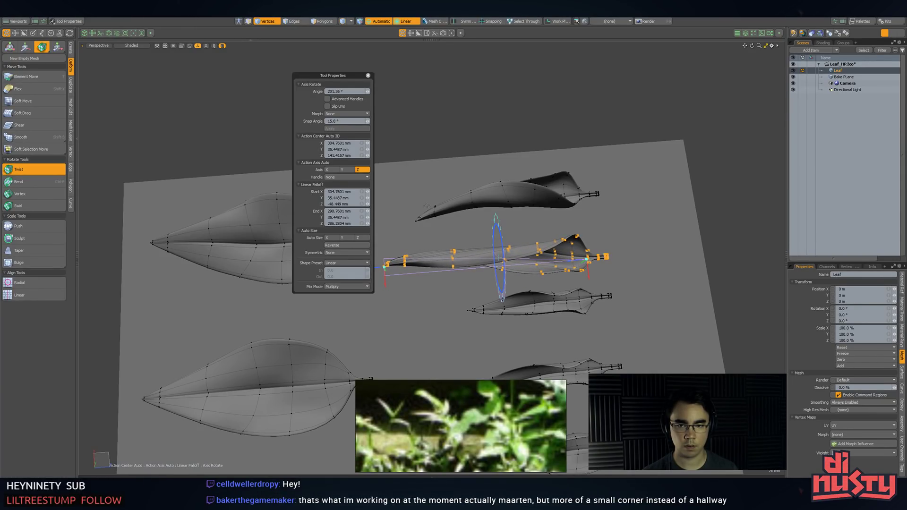
key(space)
- Twist the second tall leaf sideways around the Y axis, bringing the linear falloff's end to about 171 mm on Z and extending its start past the tip
click(16, 173)
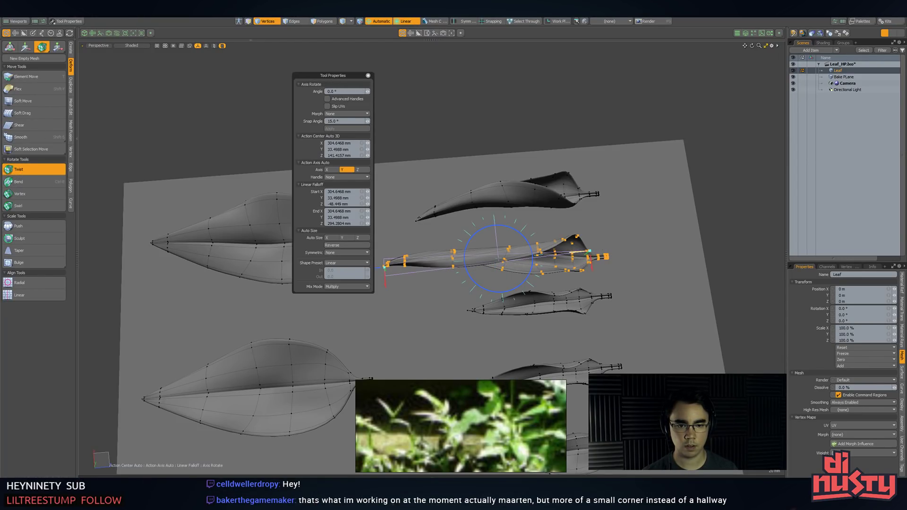
drag(480, 288, 501, 286)
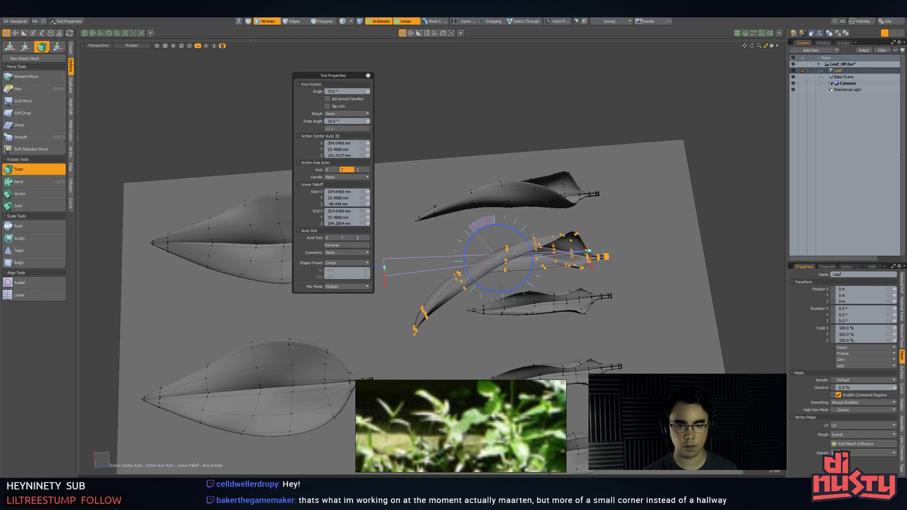
drag(572, 253, 516, 257)
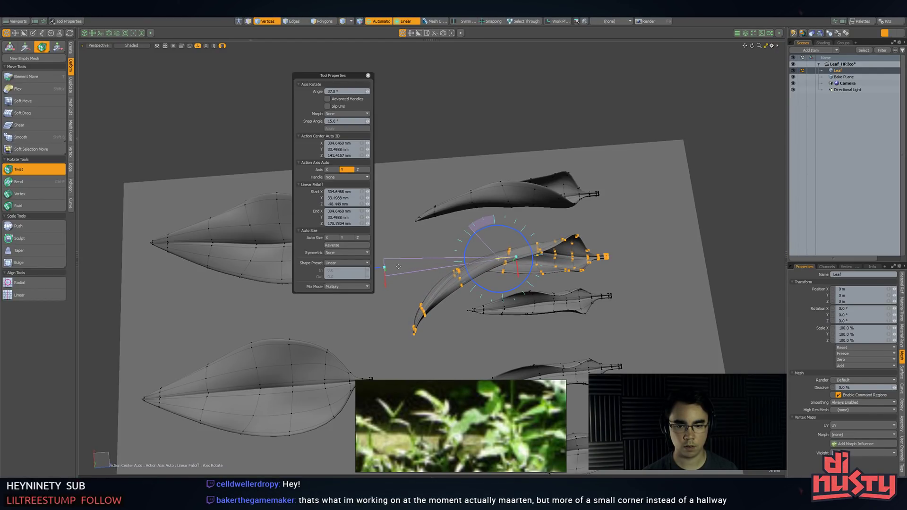
drag(378, 271, 243, 278)
key(q)
- Move the bent leaf's tip vertices inward, extend the selection to the row below, and rotate those rows to ease the curve
alt+drag(599, 208, 503, 237)
key(1)
mouse_move(416, 182)
right_down()
mouse_move(392, 210)
mouse_move(414, 215)
right_up()
key(w)
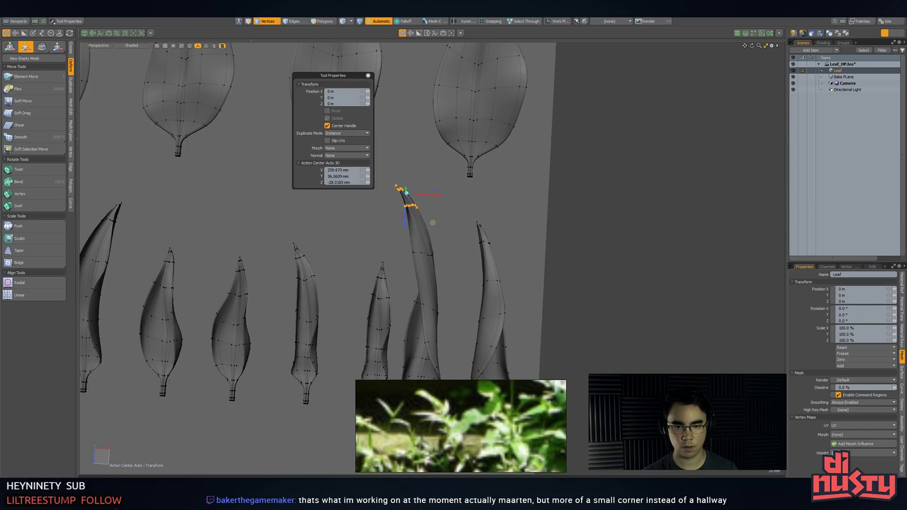
drag(432, 222, 446, 252)
key(space)
key(e)
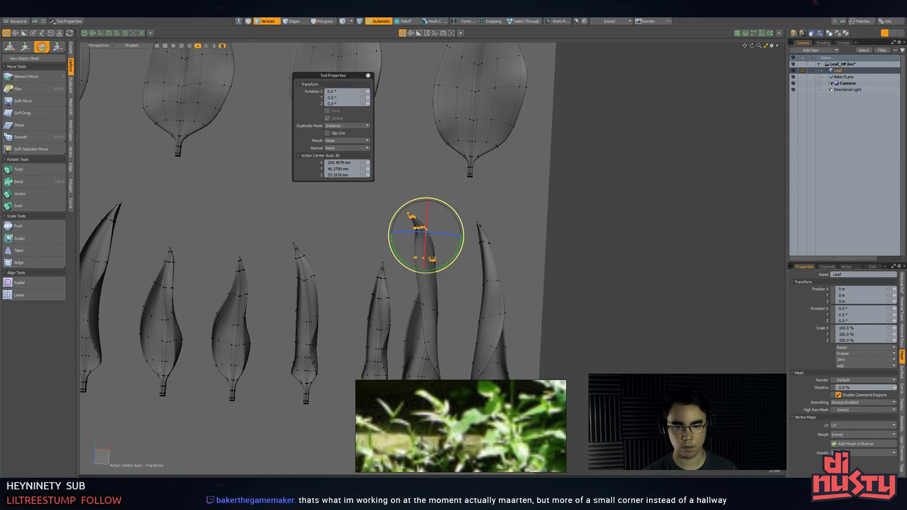
alt+shift+drag(453, 270, 464, 221)
- Select the whole bent leaf as polygons and shift it along X toward the outermost leaf
key(3)
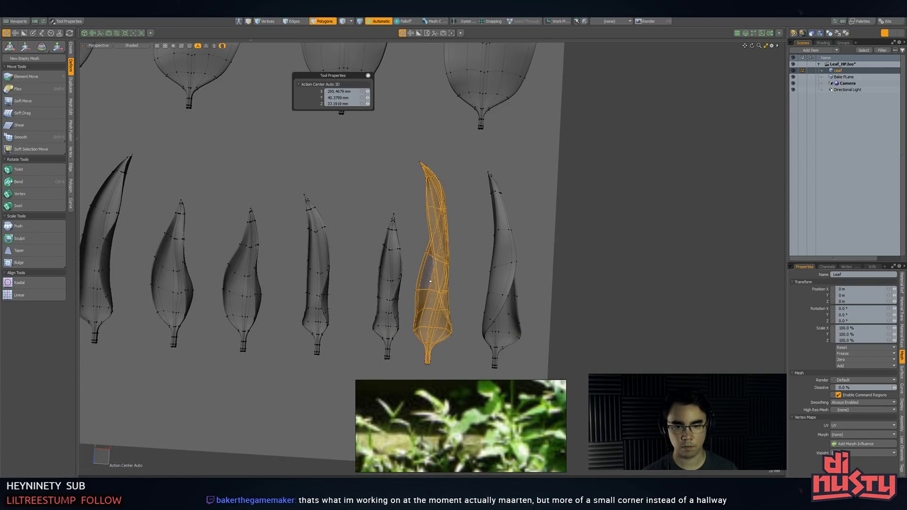
key(w)
drag(460, 269, 472, 270)
key(space)
click(573, 271)
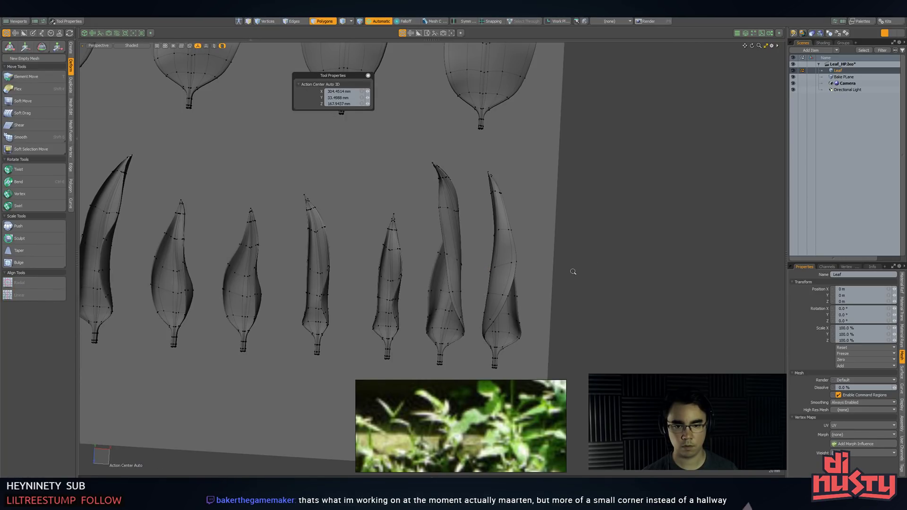
- Move the outermost twisted leaf 4 mm along X toward the edge of the bake plane
scroll(566, 272, down, 1)
double_click(512, 276)
key(w)
drag(539, 274, 544, 274)
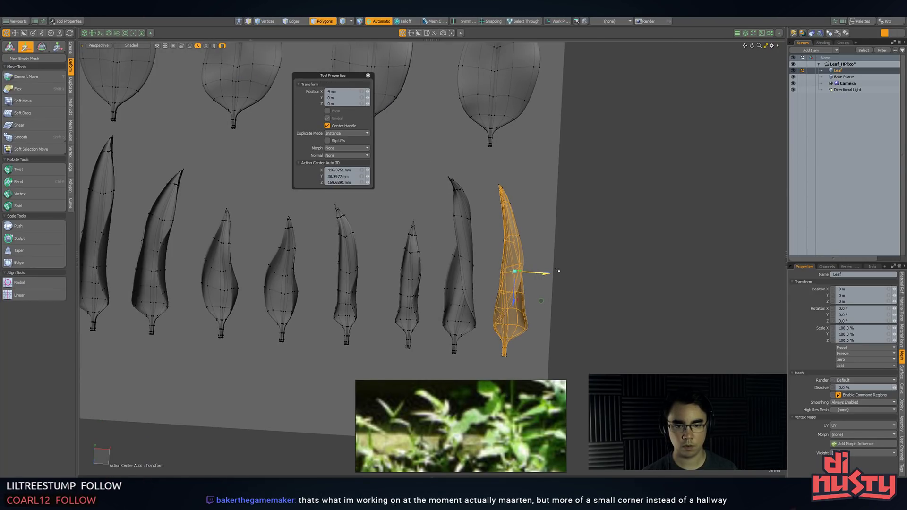
key(space)
click(614, 270)
alt+drag(657, 270, 679, 232)
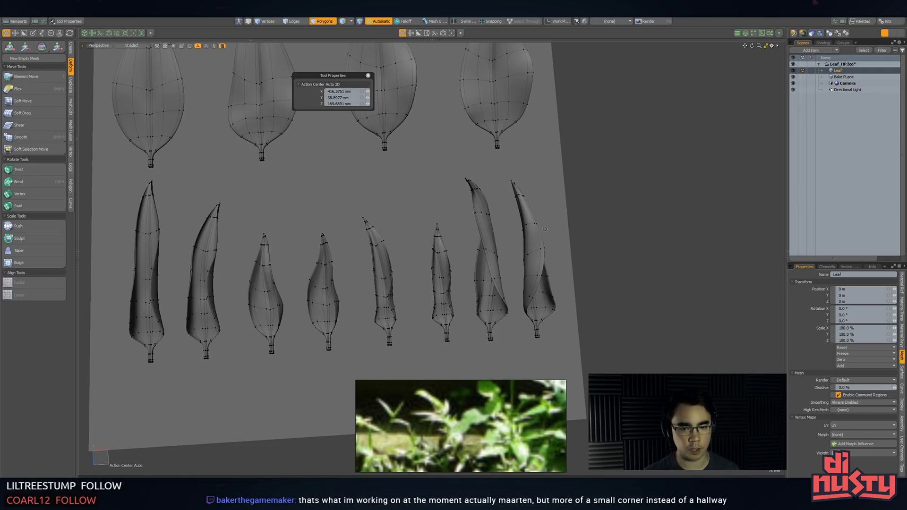
alt+drag(545, 228, 542, 203)
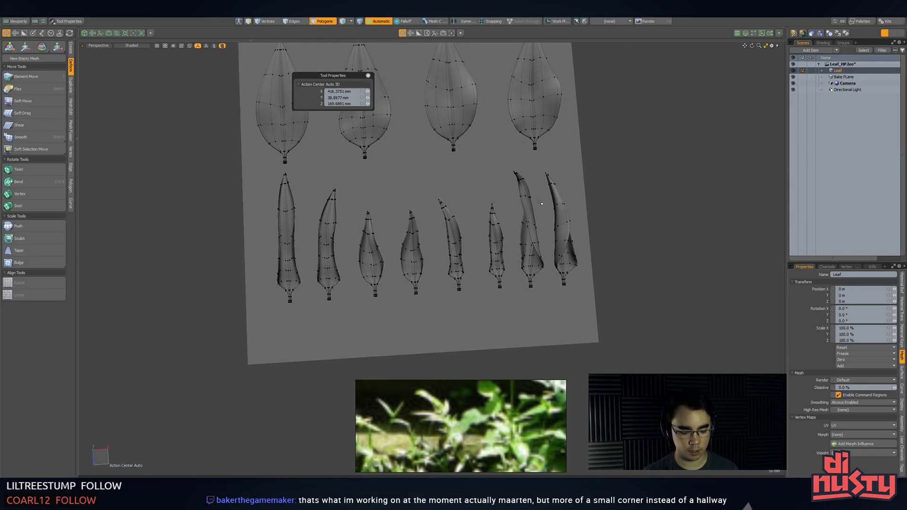
- In the top view, shift the small sixth leaf and the bent seventh leaf slightly along negative X to space them out
key(KP_1)
double_click(518, 273)
key(w)
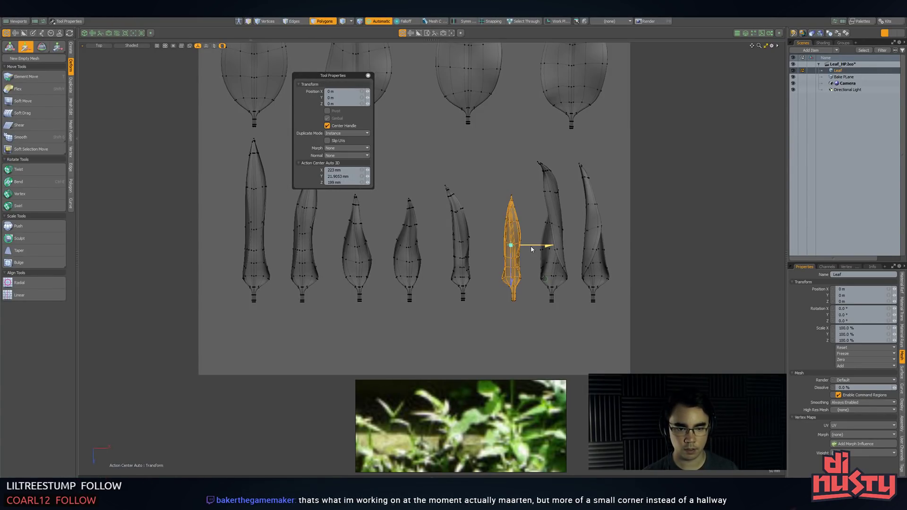
drag(518, 246, 511, 245)
key(q)
double_click(552, 250)
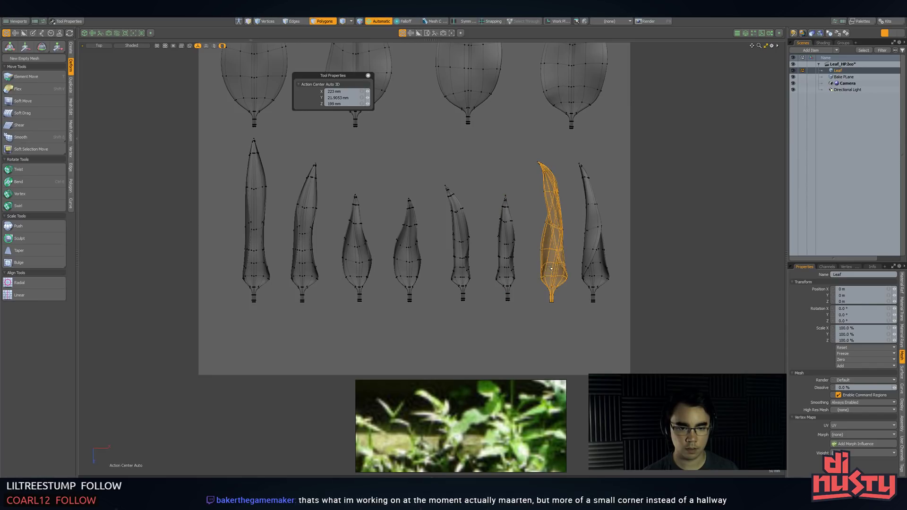
key(w)
key(space)
- Shift the fifth and sixth leaves together along negative X, and nudge the fourth leaf slightly toward them
double_click(504, 266)
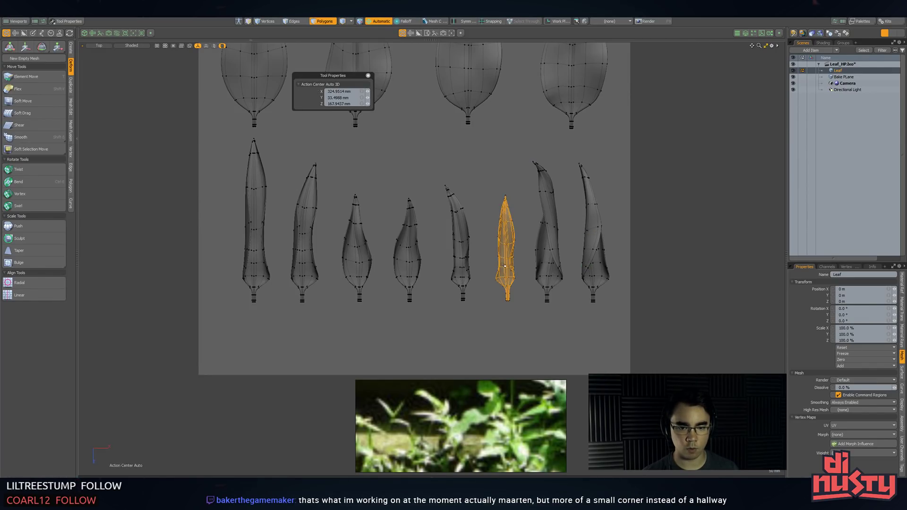
shift+double_click(457, 251)
key(w)
drag(491, 244, 441, 249)
key(q)
click(429, 272)
double_click(415, 261)
key(w)
key(q)
click(430, 265)
- Move the first tall leaf of the narrow row slightly along negative X, toward the plane's edge
double_click(259, 259)
key(w)
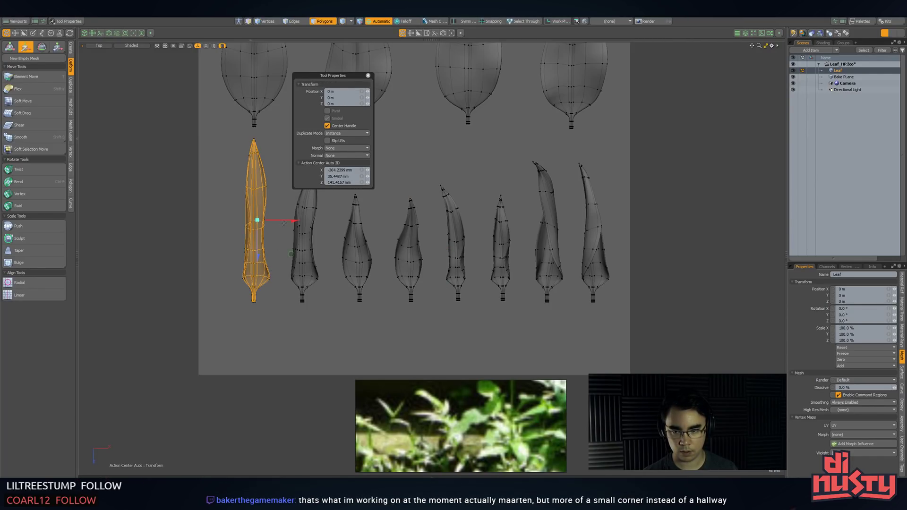
drag(295, 221, 291, 221)
key(q)
click(226, 258)
- Select all eight narrow leaves completely and move the row along Z to the near edge of the bake plane
drag(226, 257, 652, 261)
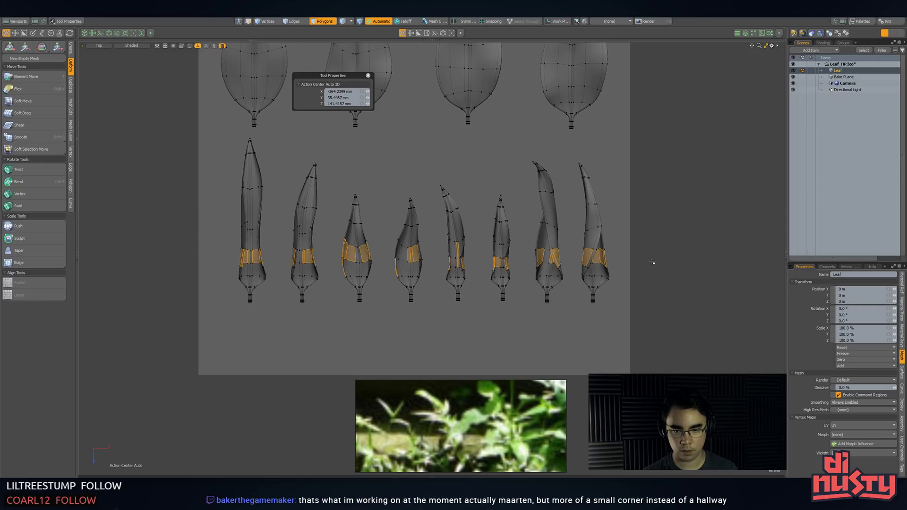
key(bracketright)
key(w)
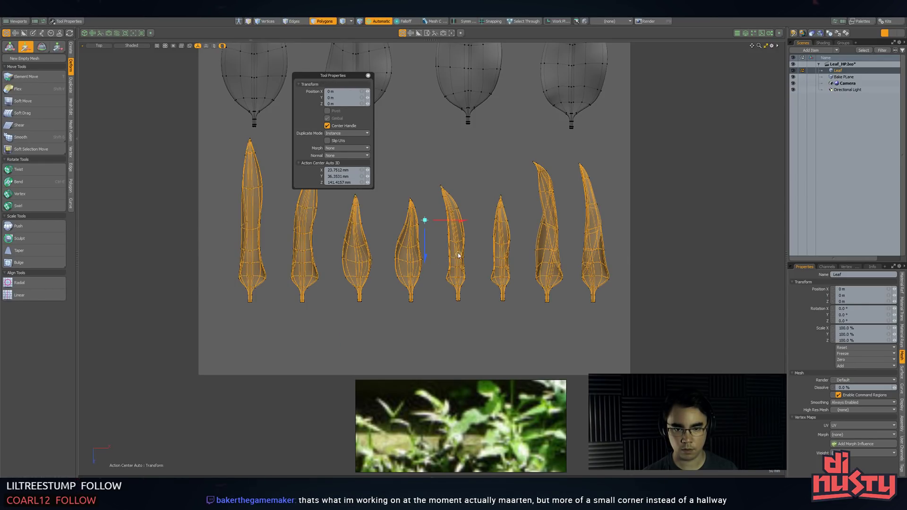
drag(458, 254, 449, 308)
key(q)
click(672, 254)
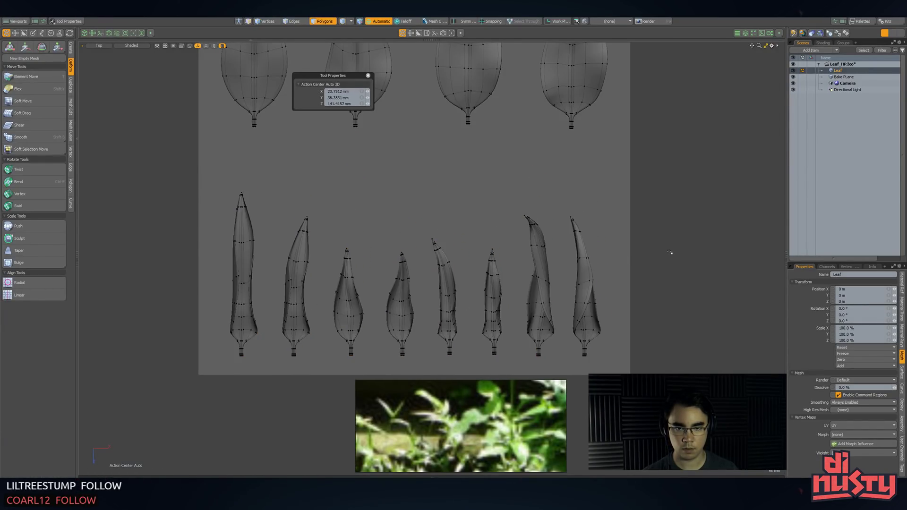
- Select the four broad leaves and move them 80 mm along Z toward the narrow row
alt+shift+drag(620, 194, 667, 268)
ctrl+alt+drag(667, 267, 646, 268)
alt+shift+drag(646, 268, 648, 295)
double_click(318, 179)
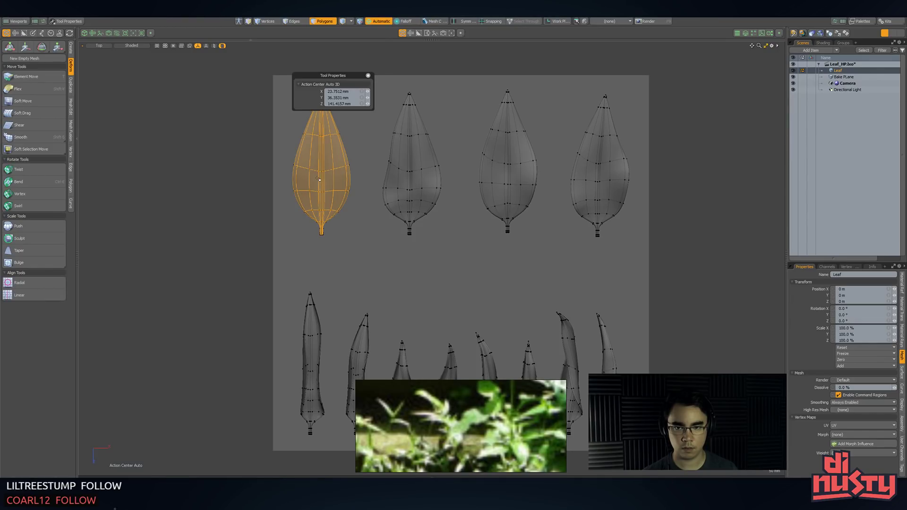
shift+double_click(405, 182)
shift+double_click(516, 175)
shift+double_click(597, 172)
key(w)
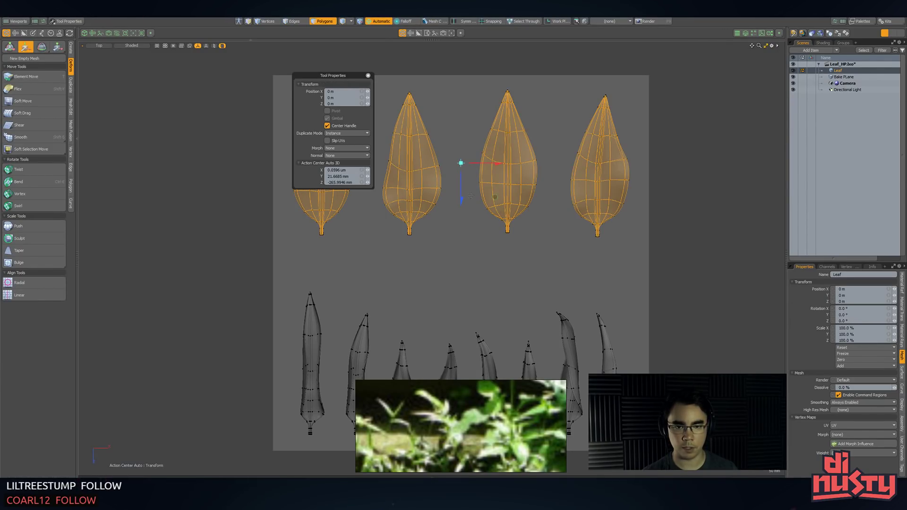
drag(461, 195, 461, 226)
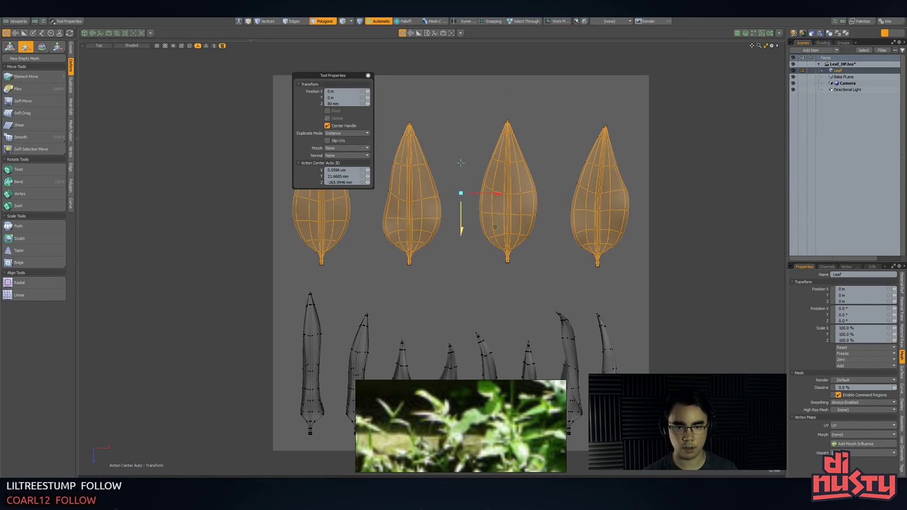
click(701, 176)
key(q)
click(657, 186)
- Examine the spacing of both leaf rows against the edges of the bake plane
alt+shift+drag(510, 292, 524, 261)
alt+shift+drag(511, 182, 552, 234)
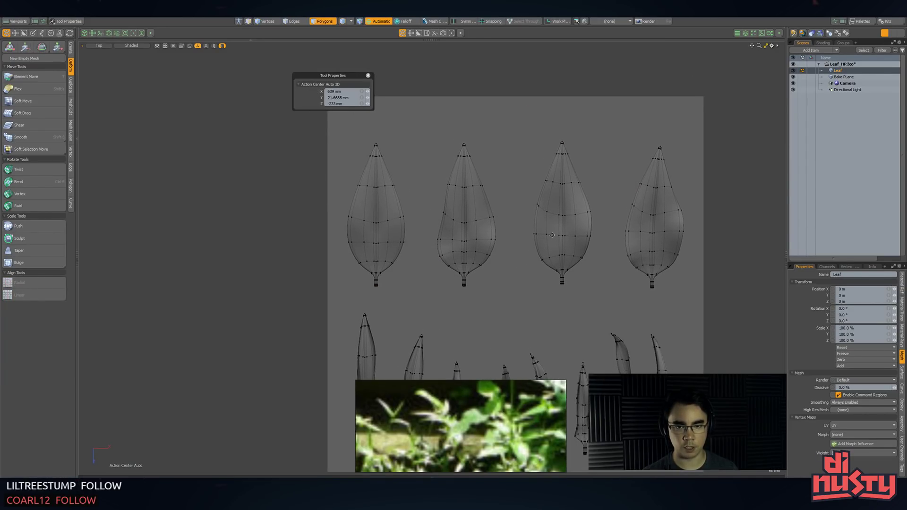
double_click(393, 207)
double_click(469, 204)
click(561, 126)
alt+shift+drag(632, 188, 592, 168)
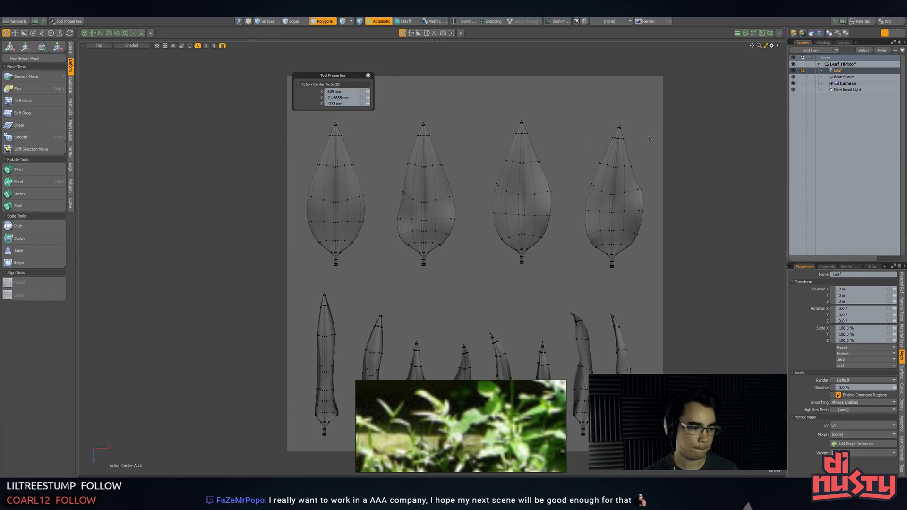
scroll(649, 140, down, 4)
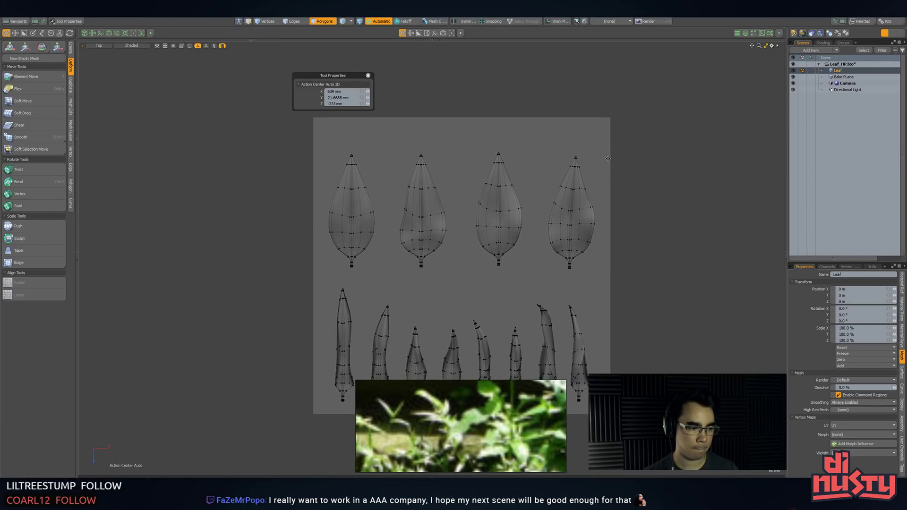
middle_drag(599, 133, 587, 121)
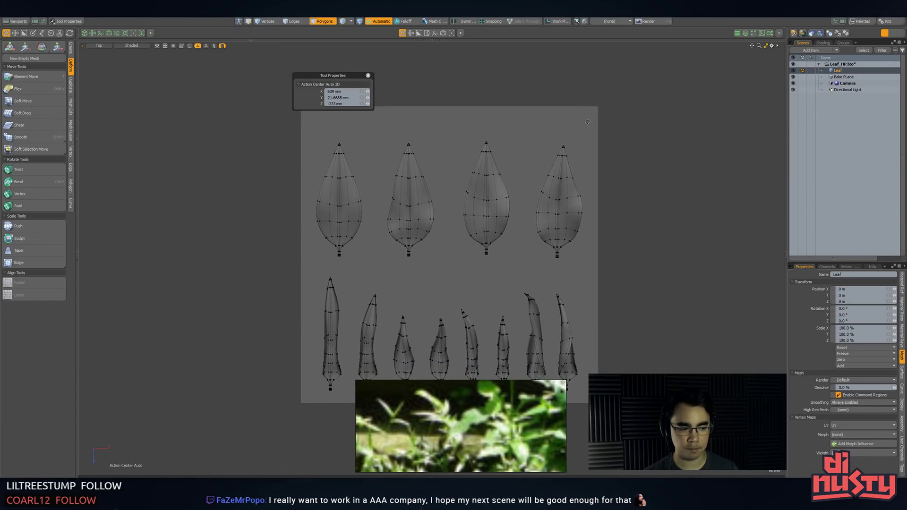
- Reselect the Leaf mesh in item mode and return to polygon selection
alt+shift+drag(672, 198, 689, 152)
key(5)
click(564, 198)
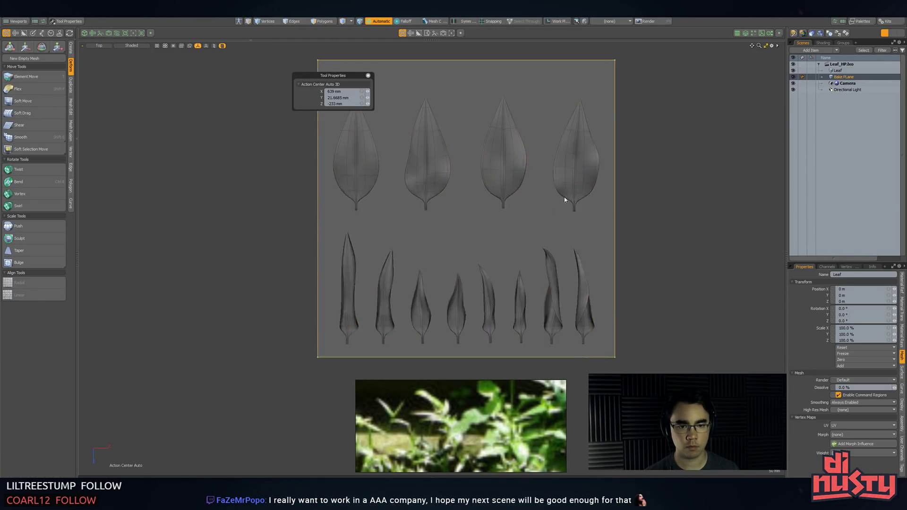
click(576, 184)
key(3)
middle_drag(660, 187, 671, 188)
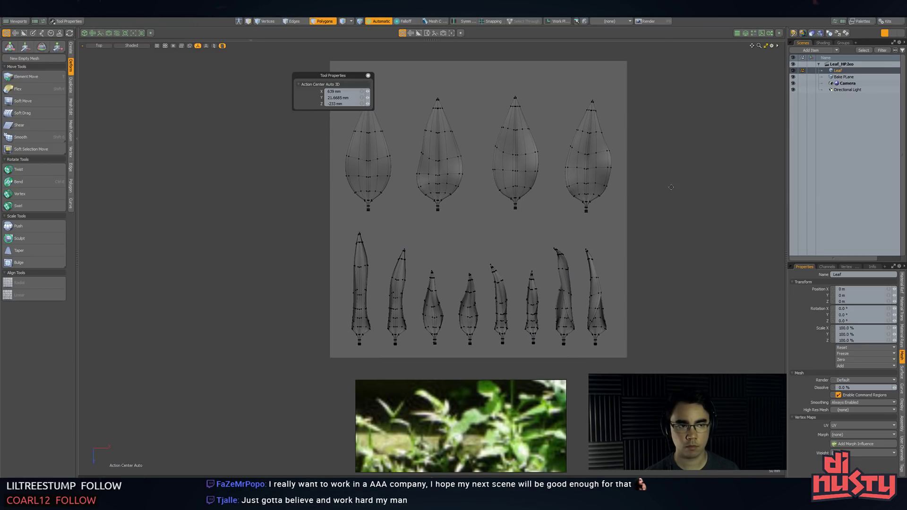
- Rename the Leaf mesh item as LeafLP and turn off its subdivision surface smoothing
double_click(846, 70)
click(847, 71)
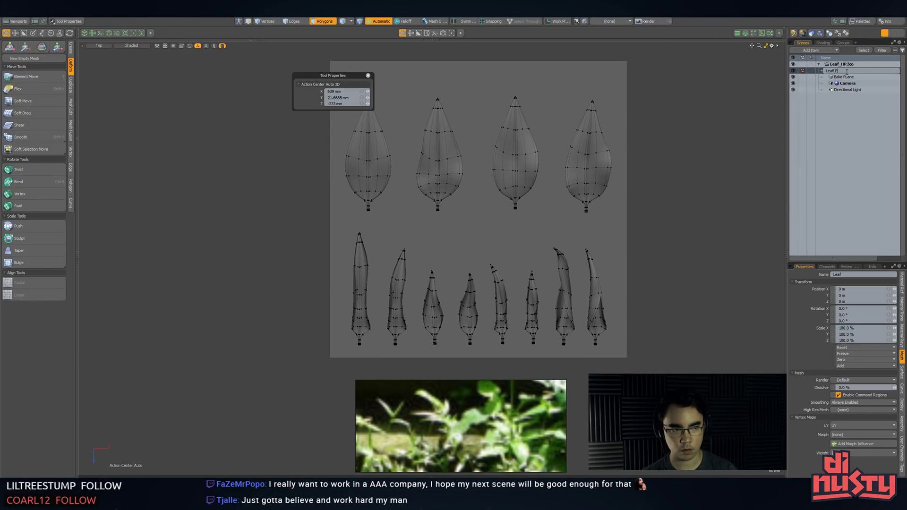
key(Return)
alt+drag(645, 165, 637, 155)
key(Tab)
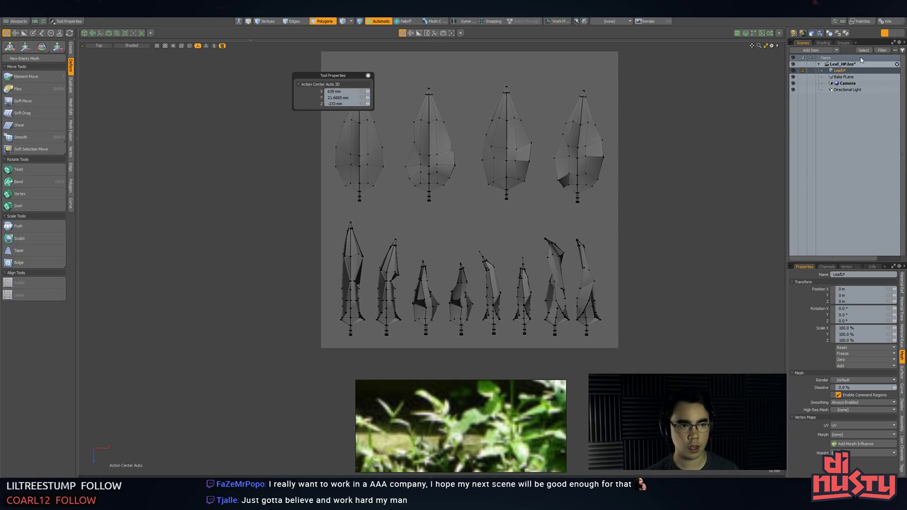
- Try to duplicate the LeafLP mesh item
key(ctrl+d)
key(Return)
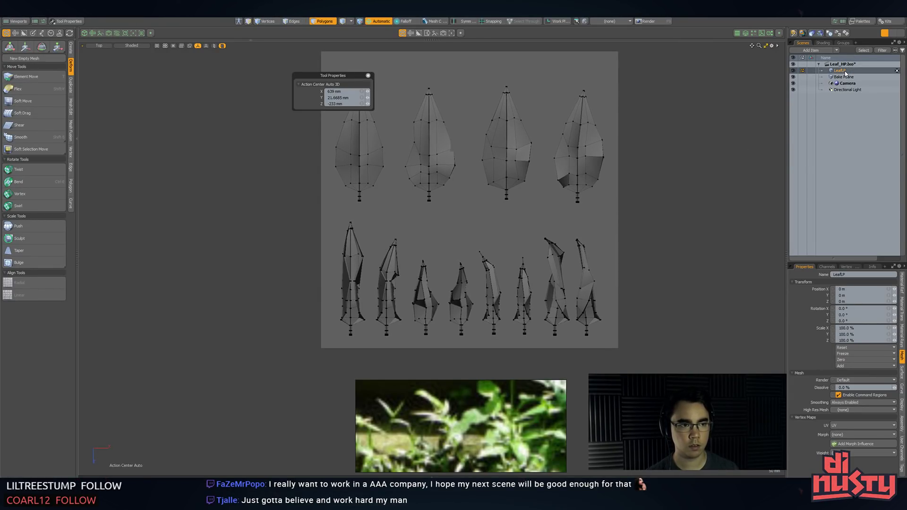
click(846, 77)
click(846, 72)
key(d)
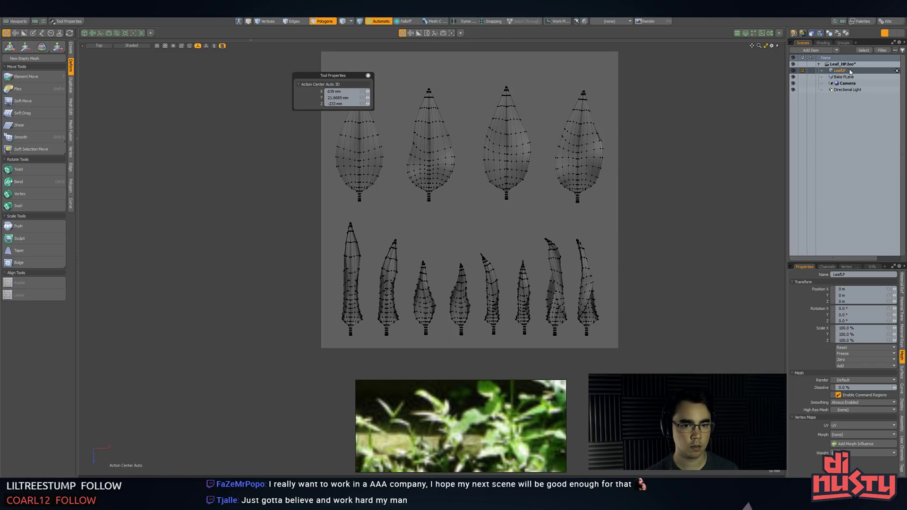
key(Tab)
key(ctrl+d)
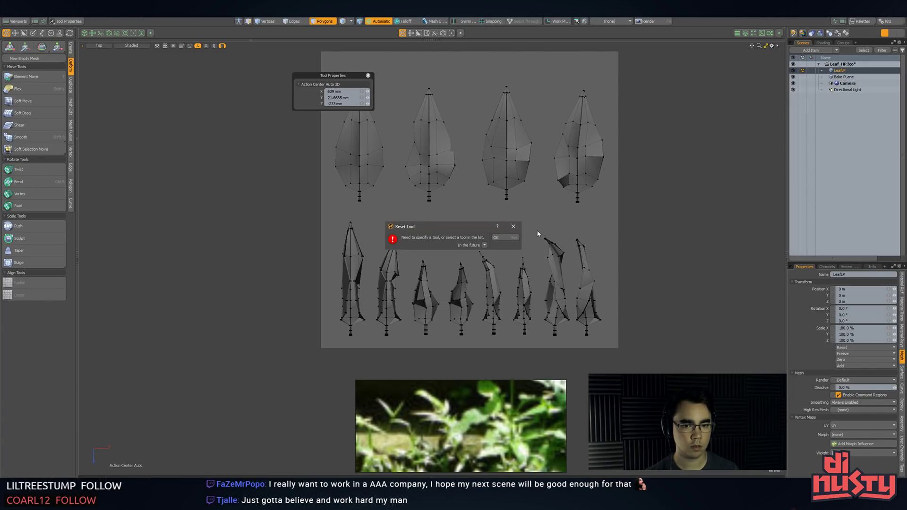
key(Return)
key(shift+d)
click(530, 232)
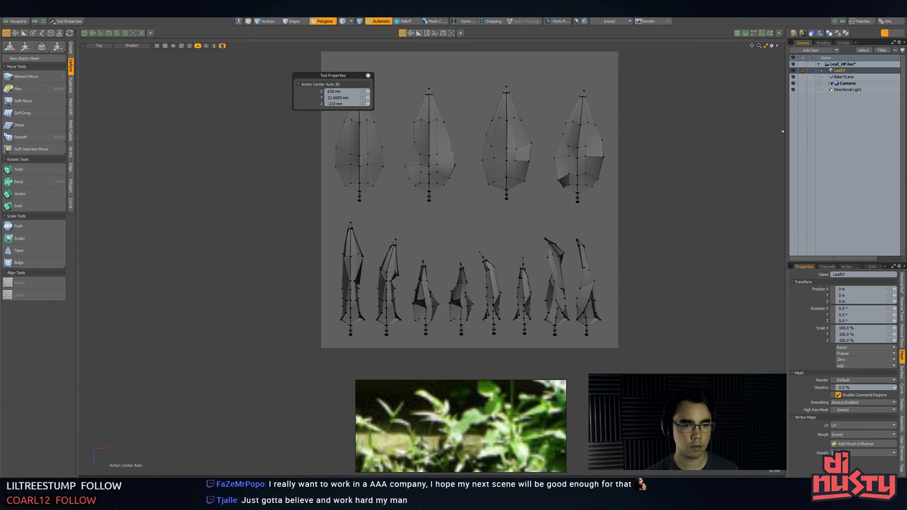
- Duplicate the LeafLP mesh item and name the copy LeafSUBD
right_click(822, 72)
mouse_move(858, 120)
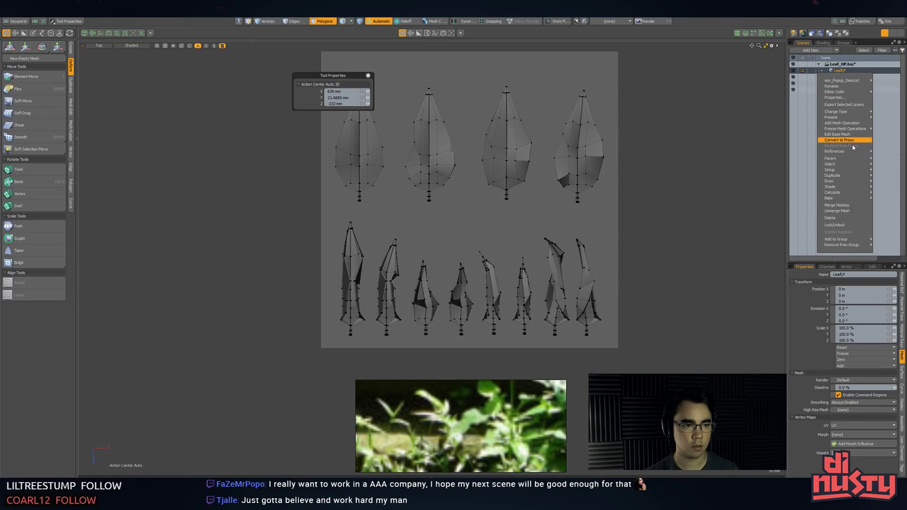
mouse_move(853, 180)
click(793, 176)
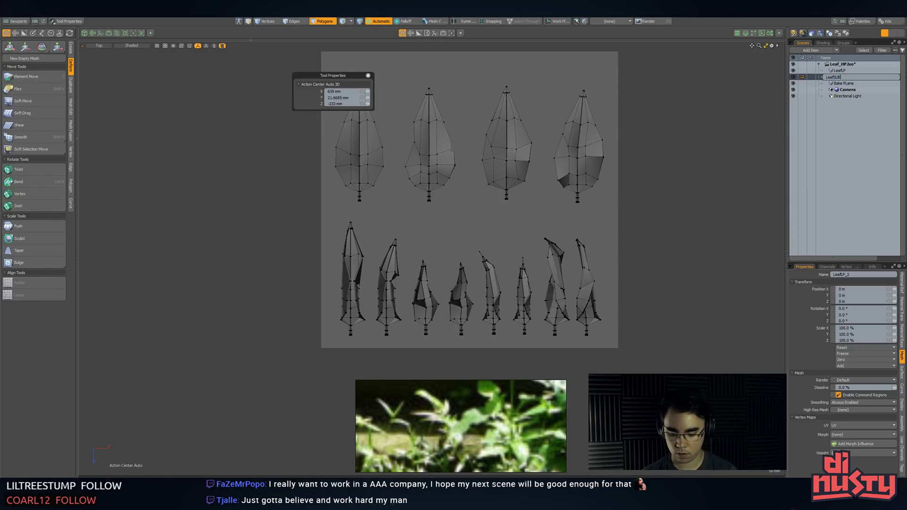
text(D)
key(Return)
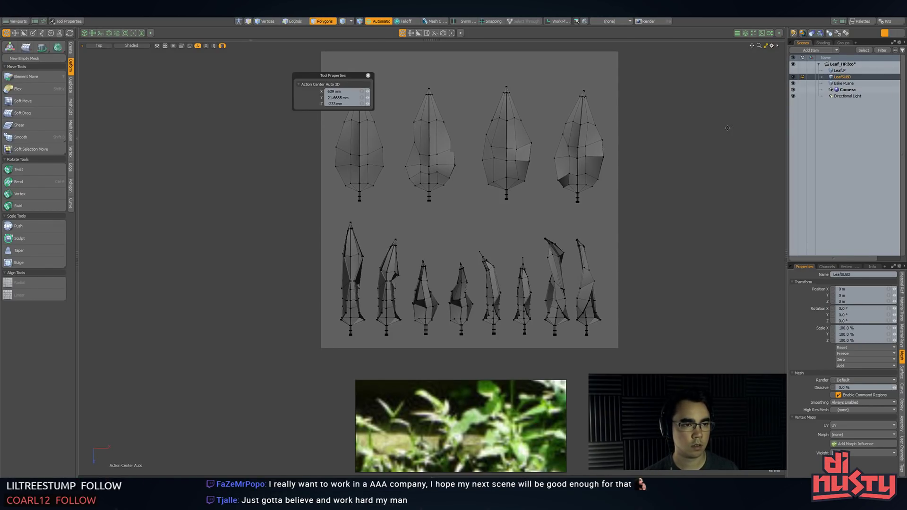
- Subdivide the polygons of the LeafSUBD mesh and view the leaves without the wireframe overlay
key(shift+d)
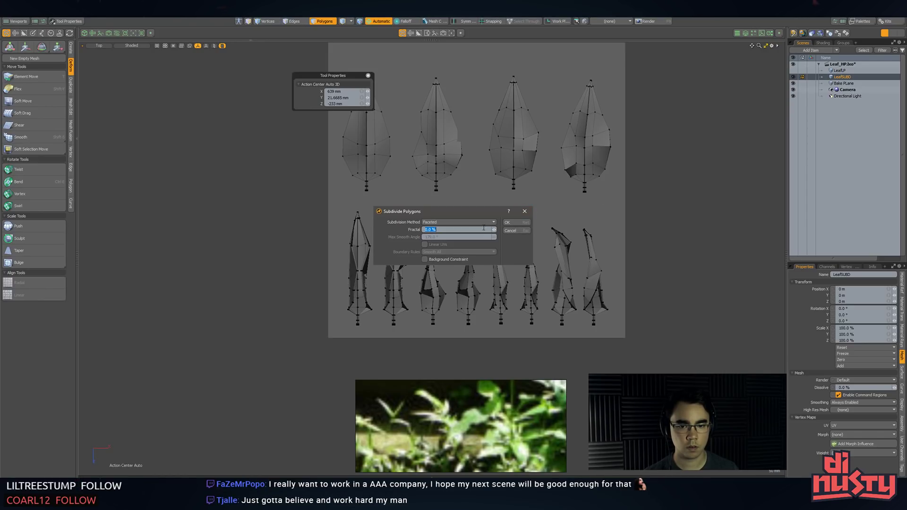
click(510, 223)
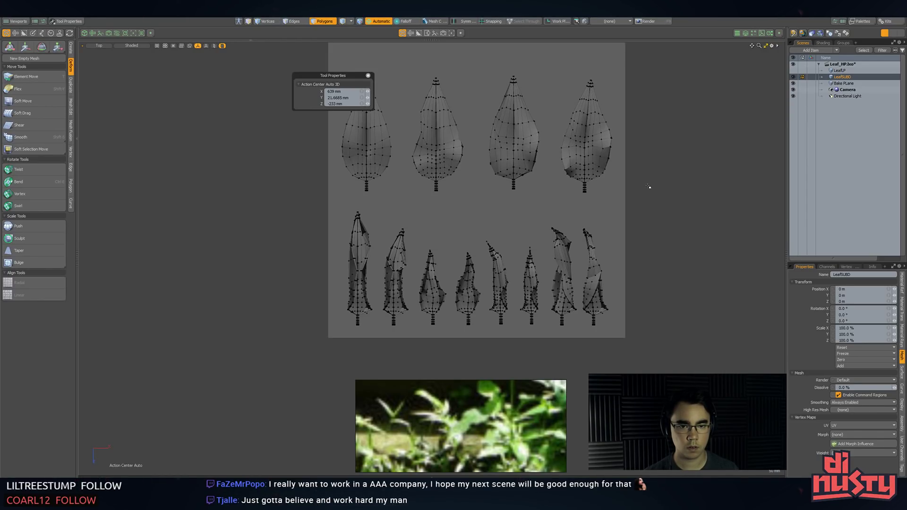
scroll(656, 222, up, 3)
alt+drag(653, 206, 685, 181)
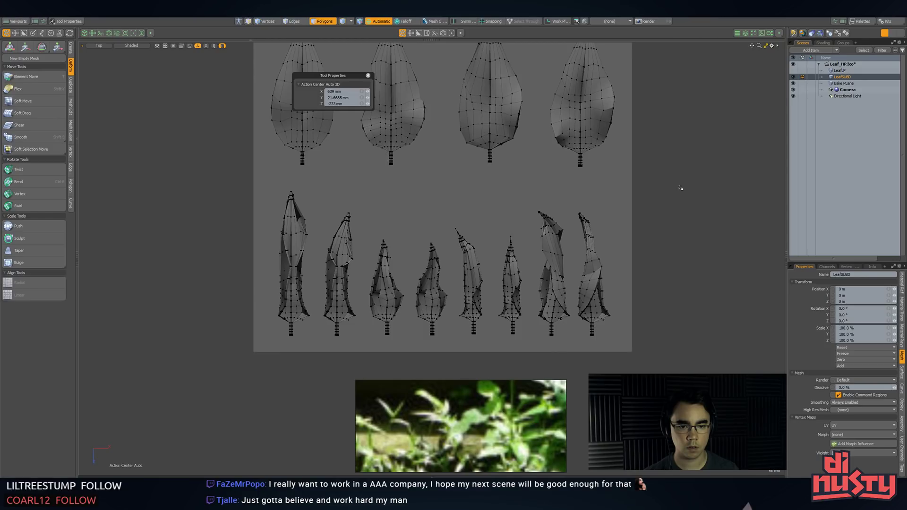
key(ctrl+shift+z)
alt+drag(680, 201, 667, 222)
key(ctrl+3)
click(723, 206)
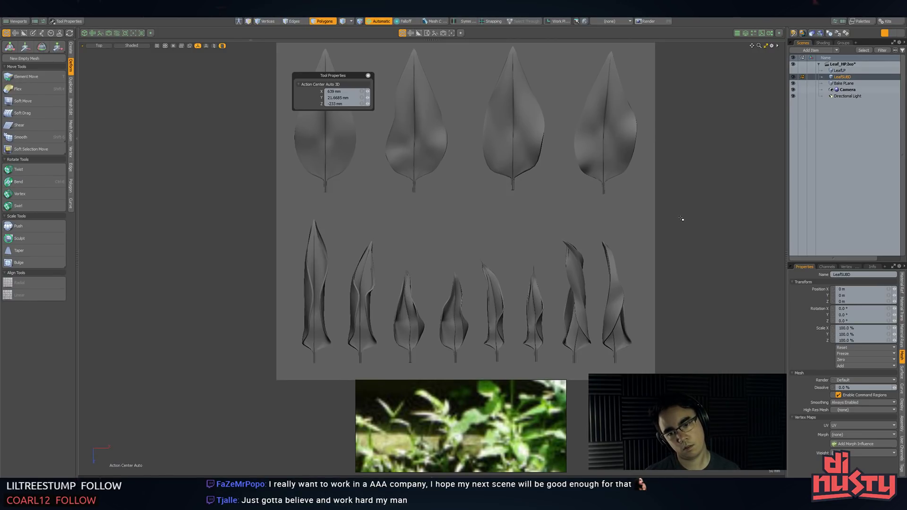
- Undo the subdivision and the renaming of the leaf copy, and restore the wireframe overlay
key(Tab)
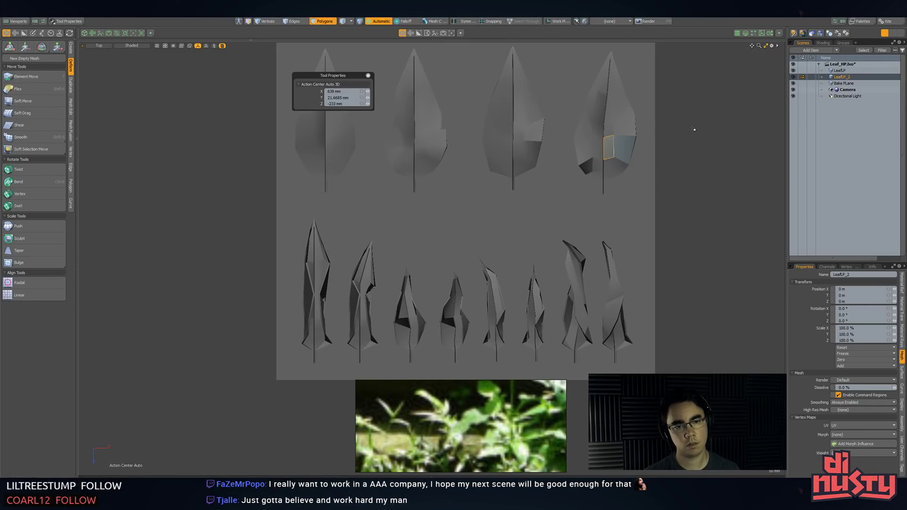
key(ctrl+Tab)
click(706, 142)
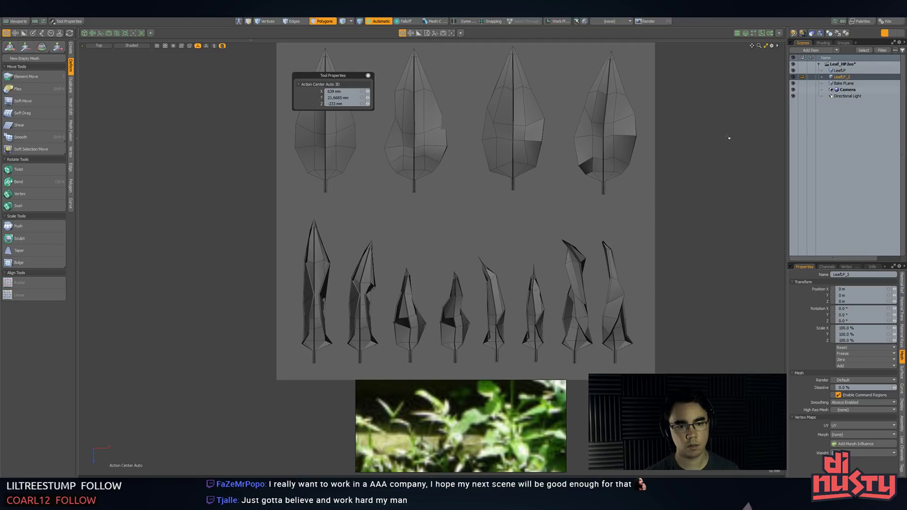
click(626, 142)
alt+shift+drag(170, 117, 159, 117)
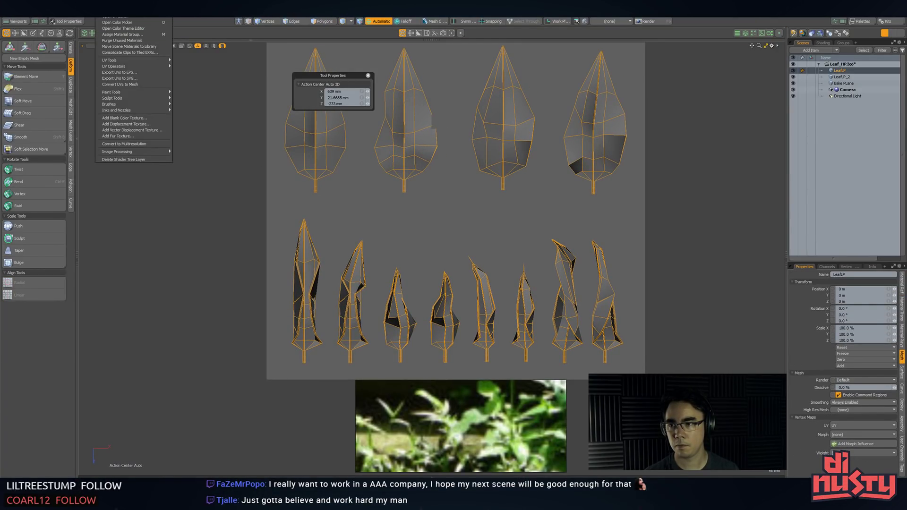
click(70, 152)
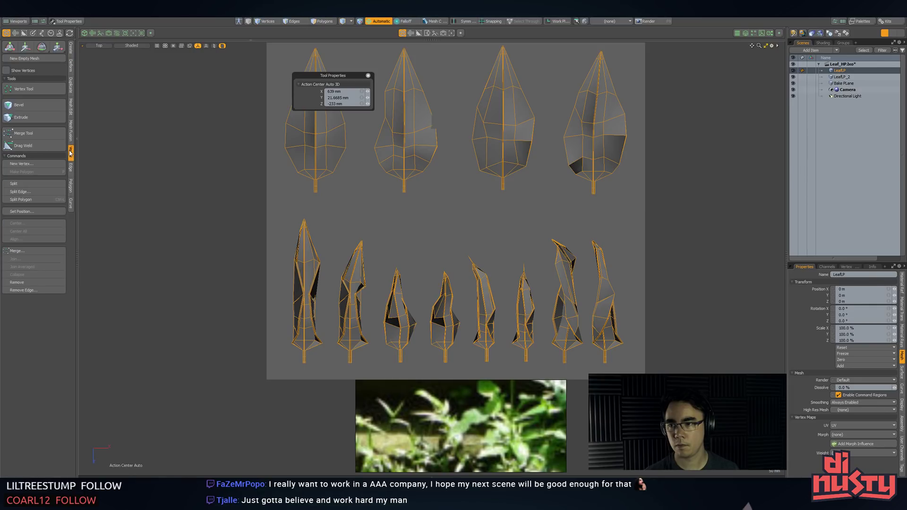
click(41, 90)
drag(316, 84, 158, 87)
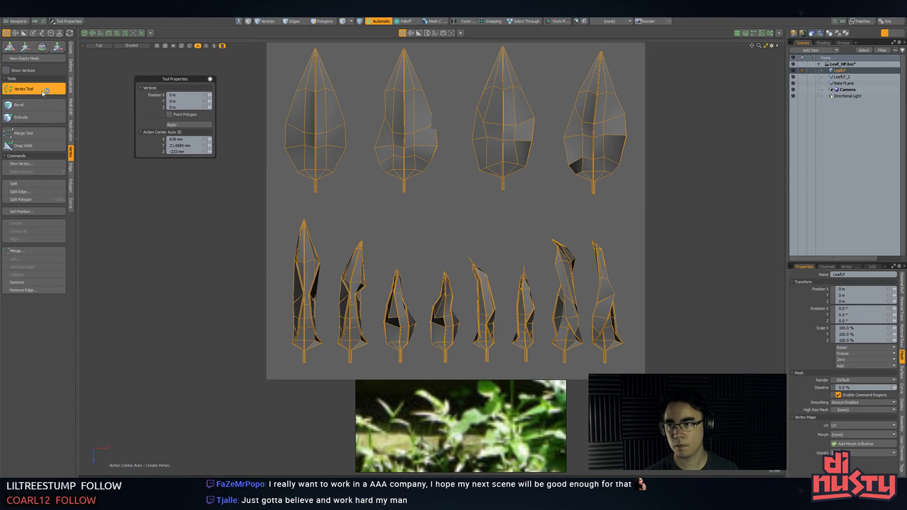
click(40, 89)
click(71, 185)
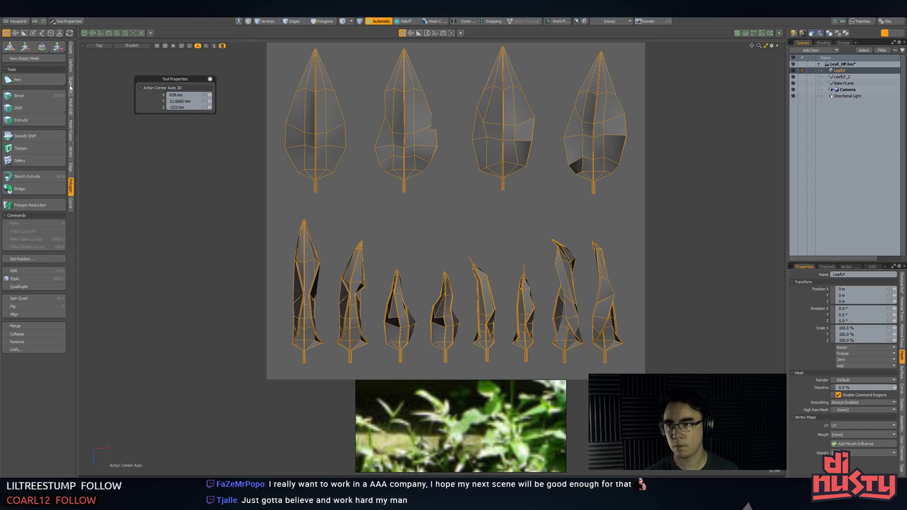
- Apply Soften to the edges of the LeafLP mesh using the hard edge smoothing tools
click(59, 34)
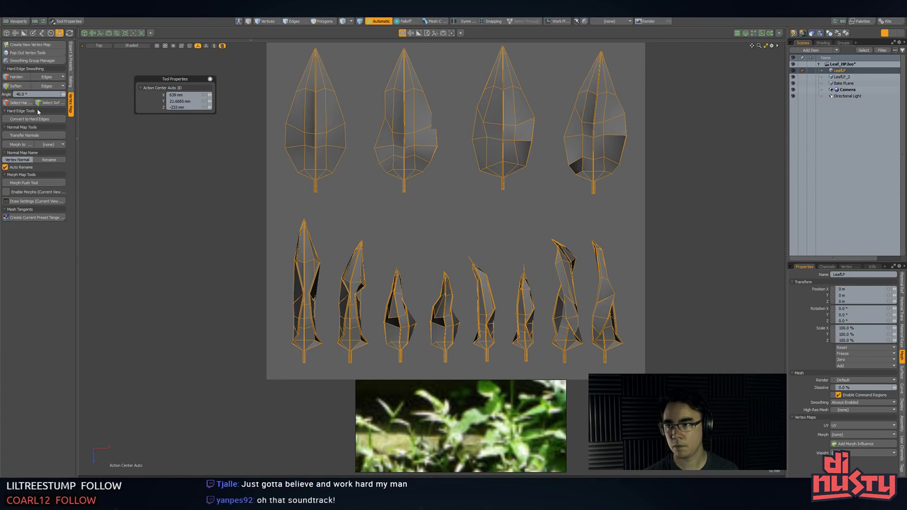
click(126, 139)
click(47, 78)
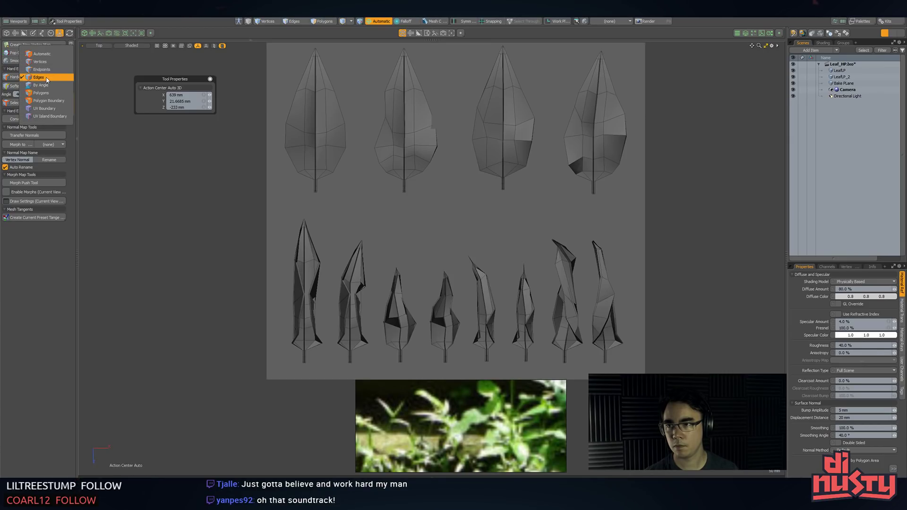
click(17, 88)
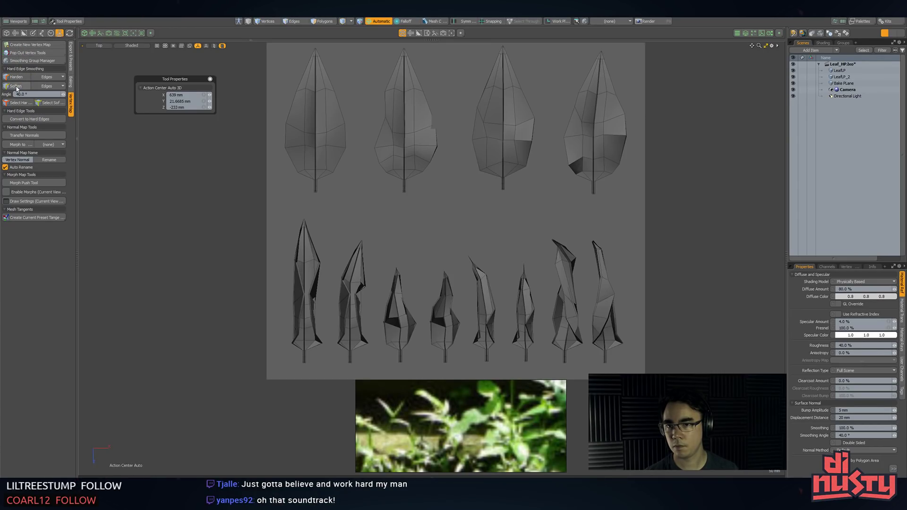
click(24, 86)
alt+drag(214, 183, 205, 211)
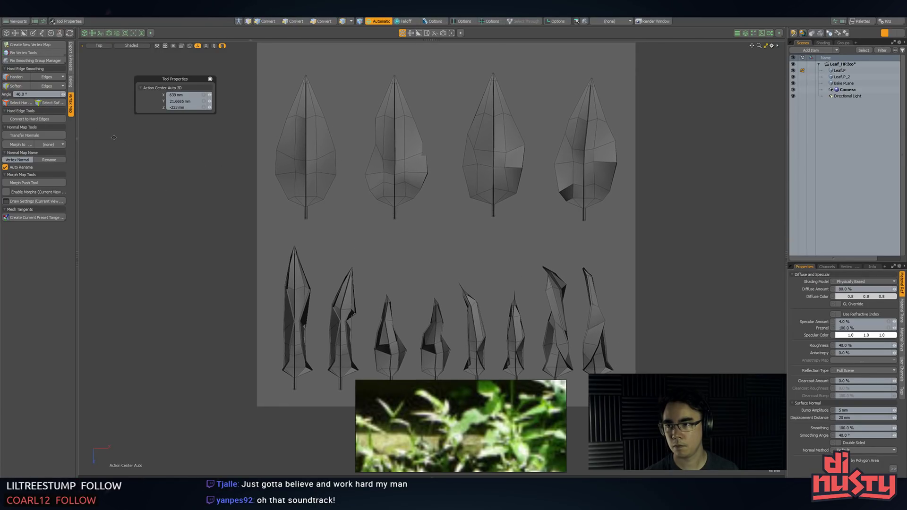
- Select the hard and soft edges of LeafLP to check its smoothing, and return to polygon selection
click(27, 104)
click(50, 103)
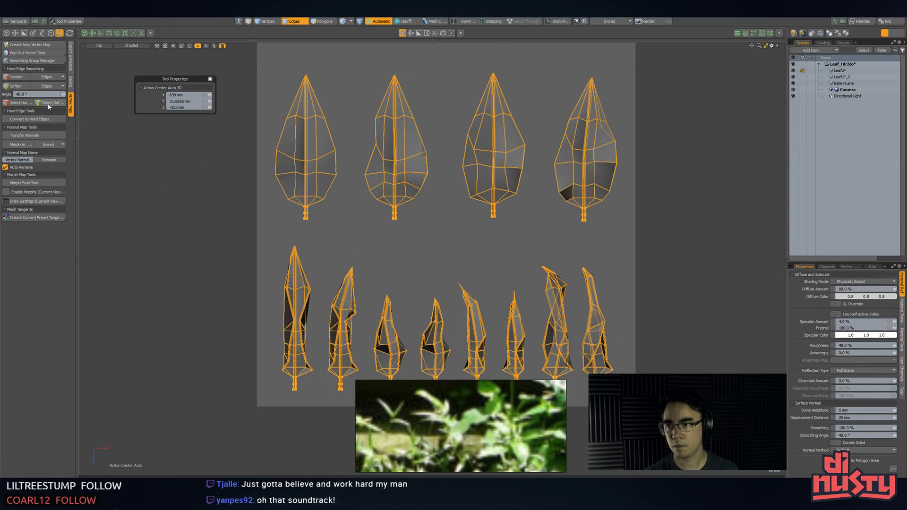
click(229, 155)
click(54, 104)
alt+drag(259, 153, 266, 137)
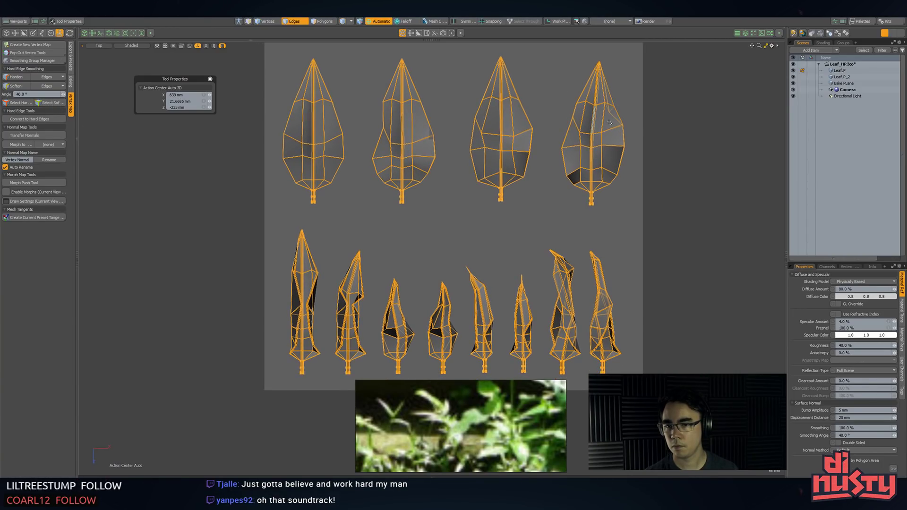
ctrl+alt+drag(695, 186, 667, 194)
alt+drag(668, 194, 704, 205)
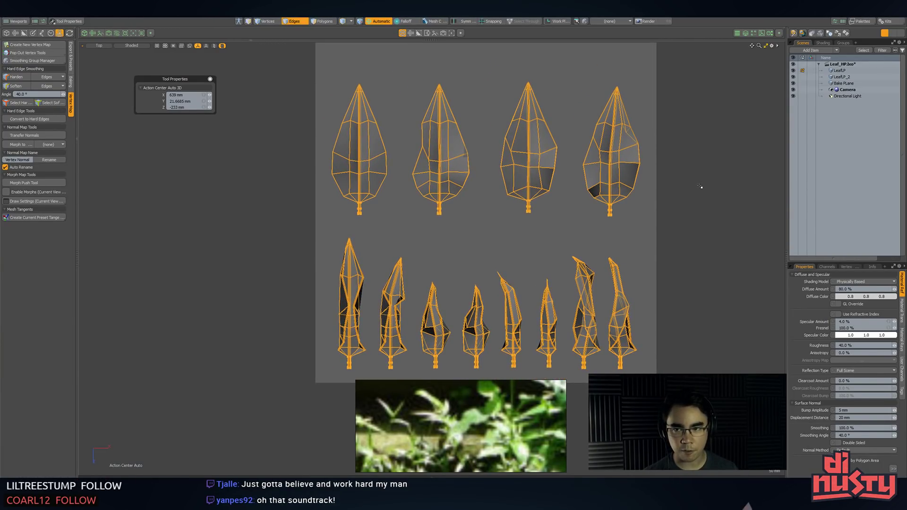
key(3)
middle_drag(700, 186, 645, 196)
middle_drag(571, 190, 574, 178)
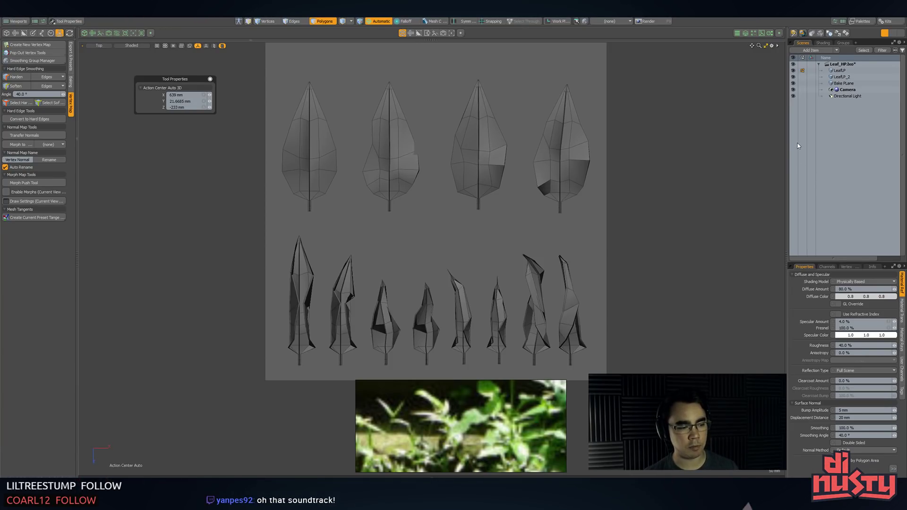
- Hide the LeafLP mesh and subdivide the polygons of the LeafLP_2 copy with the SDS Subdivide method
alt+shift+drag(699, 240, 703, 228)
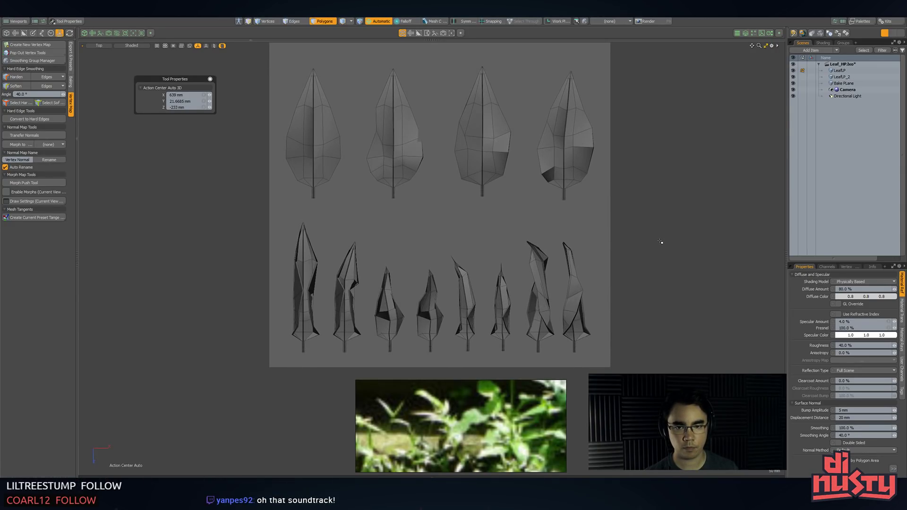
click(793, 71)
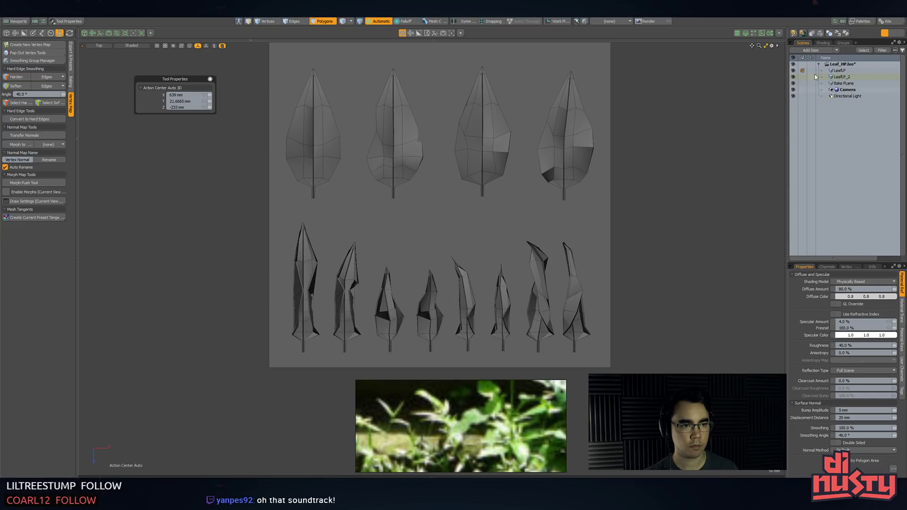
click(846, 77)
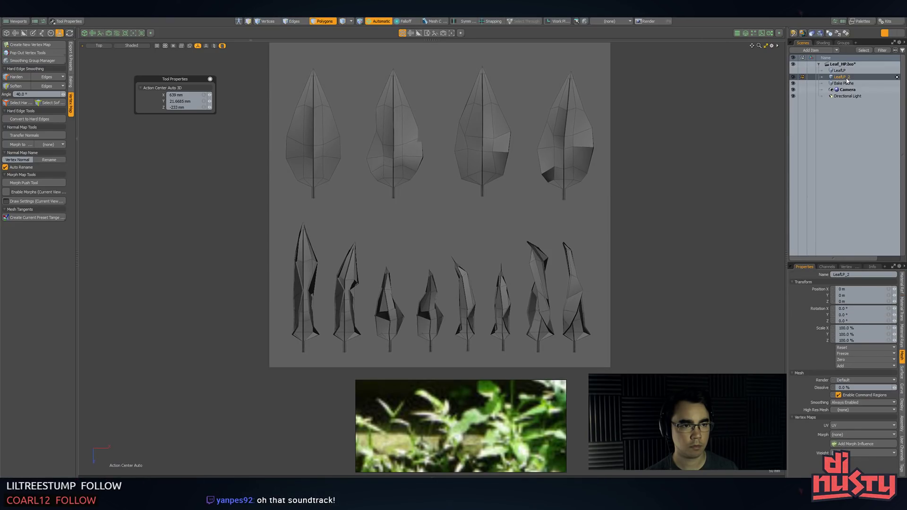
key(Tab)
key(shift+d)
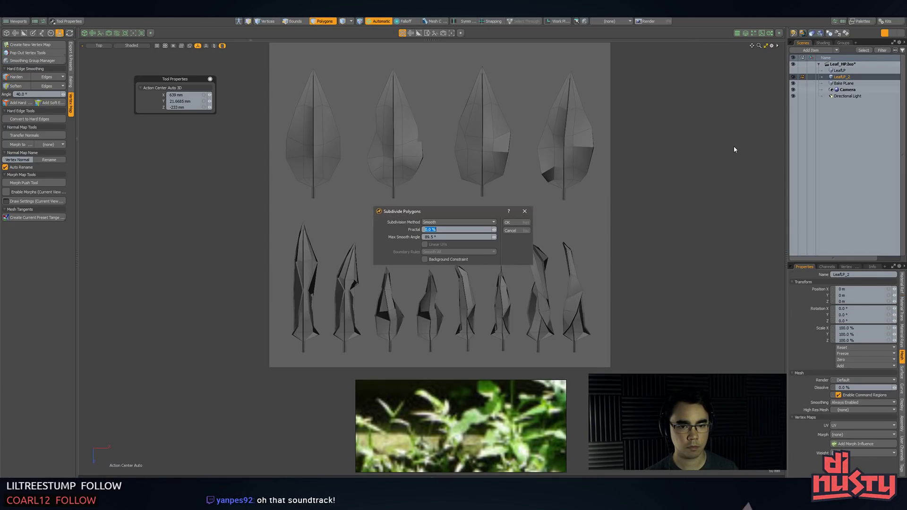
click(470, 226)
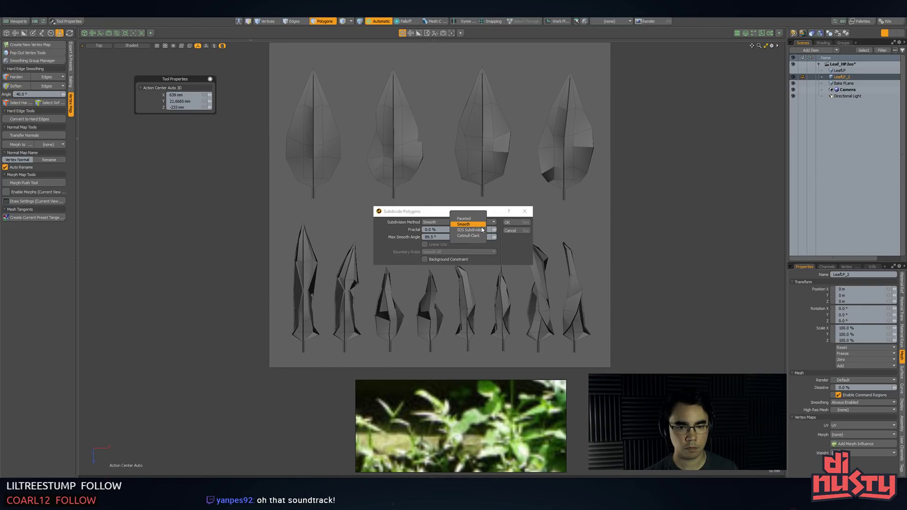
click(481, 229)
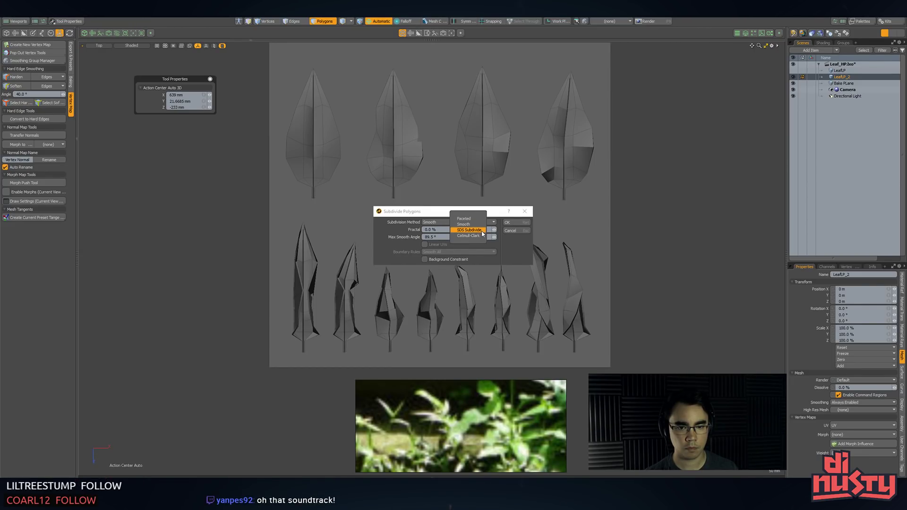
click(507, 222)
- Subdivide LeafLP_2 a second time with SDS Subdivide and show it in perspective without the wireframe overlay
key(shift+d)
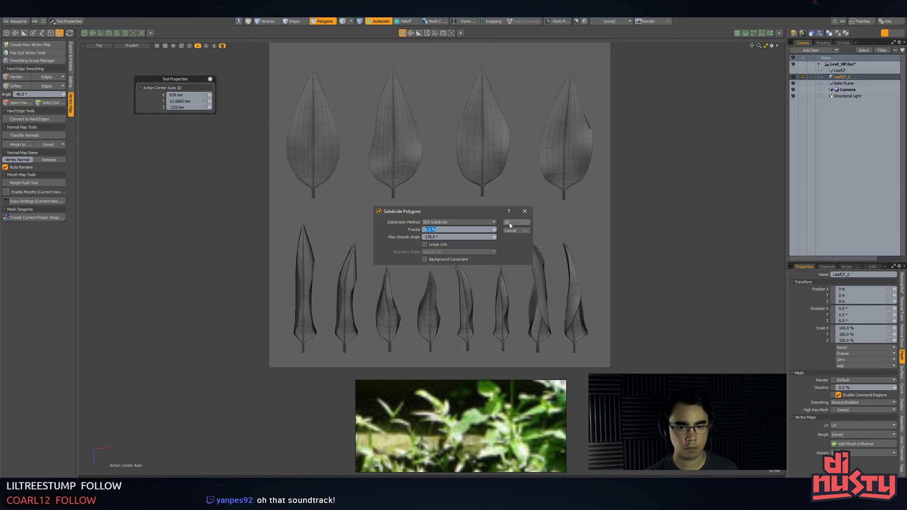
click(508, 223)
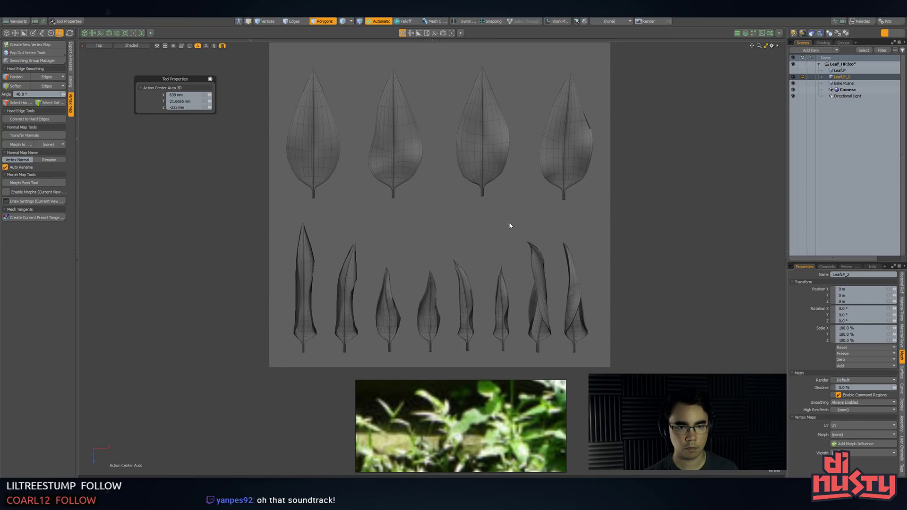
key(period)
key(ctrl+3)
click(642, 237)
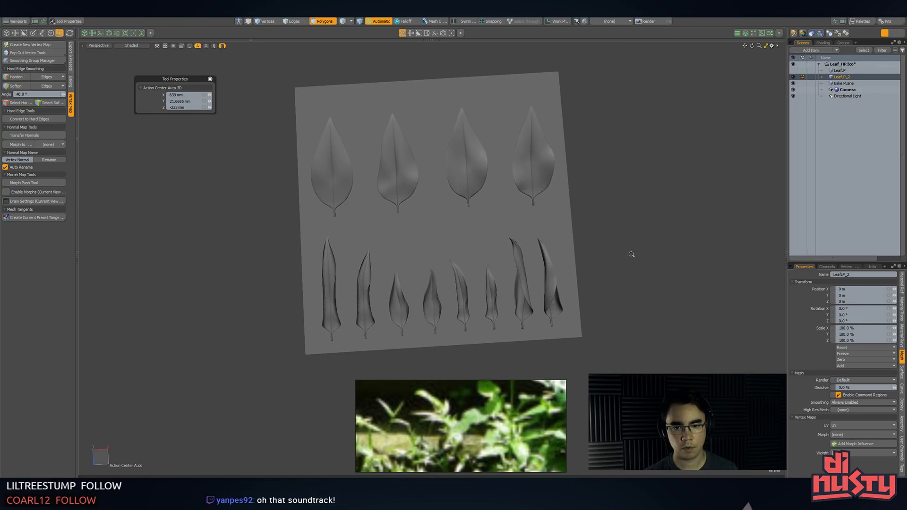
scroll(632, 255, up, 3)
alt+drag(632, 255, 515, 194)
key(3)
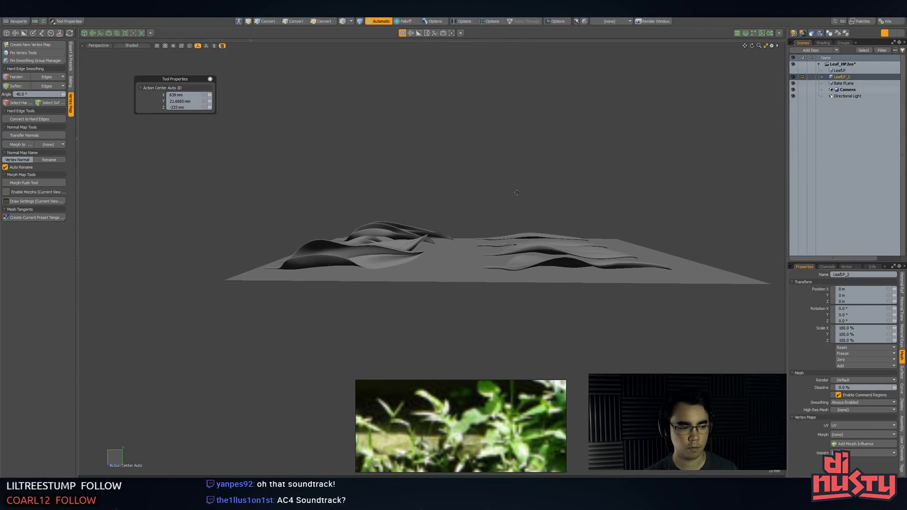
- Switch to Spotify, look through the "From july 6th" playlist, and return to Modo
key(alt+Tab)
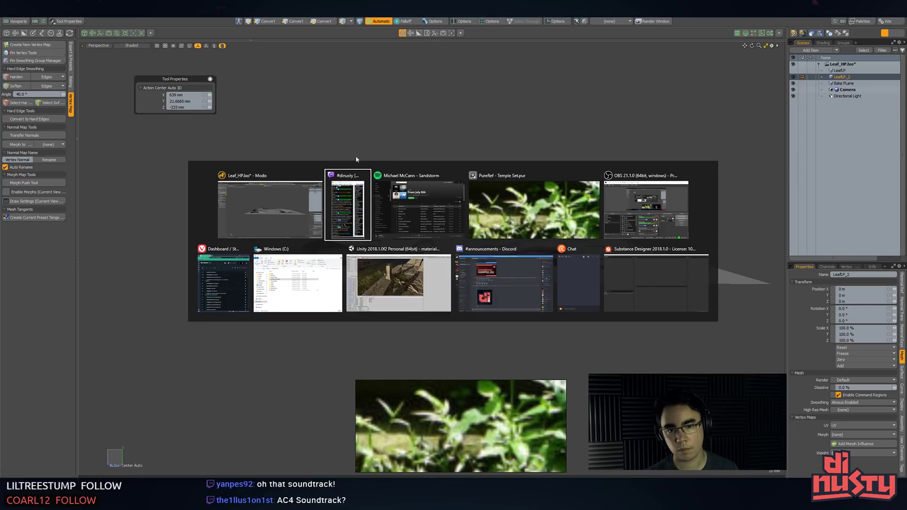
click(401, 209)
scroll(694, 177, down, 3)
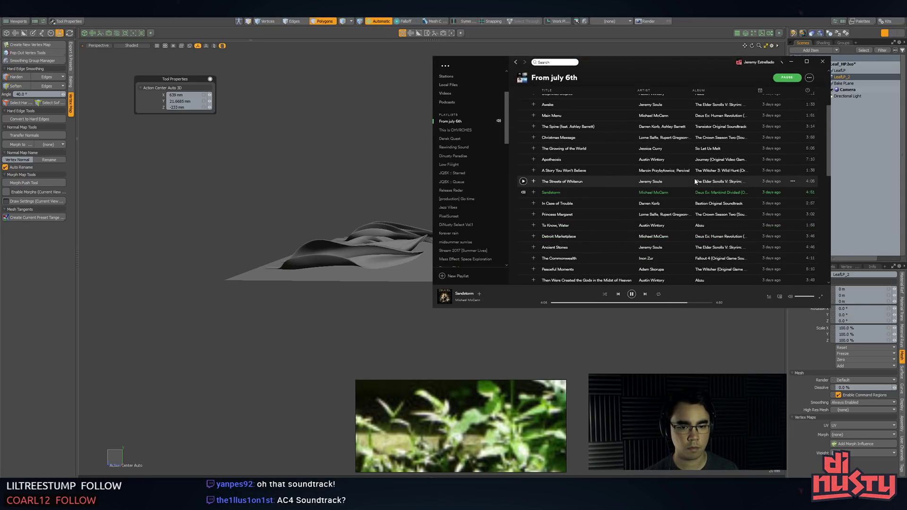
scroll(695, 183, down, 10)
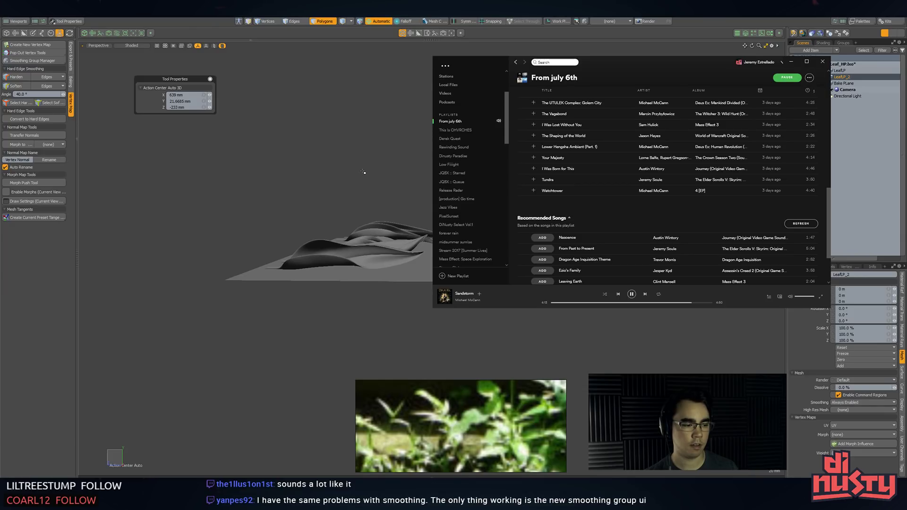
click(383, 145)
- Examine the shape and shading of the subdivided leaves on the bake plane from several angles
alt+drag(389, 146, 483, 149)
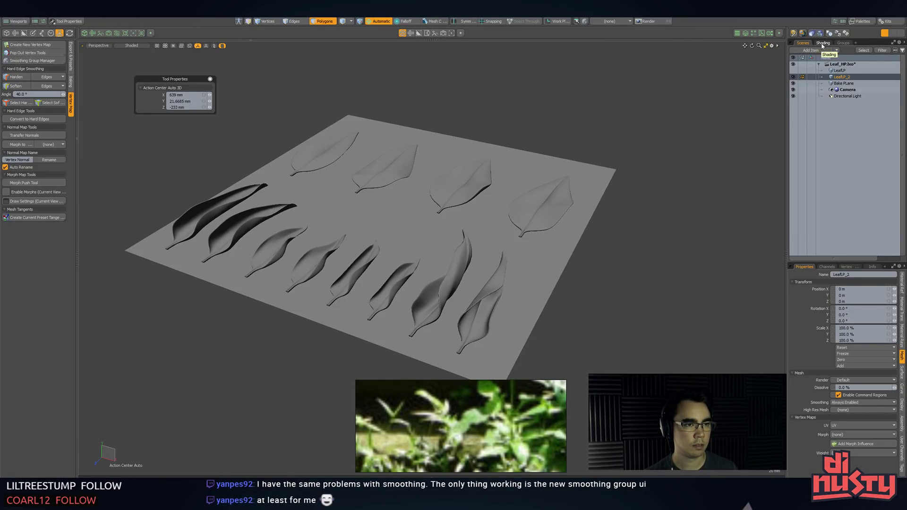
alt+drag(644, 116, 579, 142)
scroll(579, 146, up, 4)
scroll(595, 203, down, 5)
alt+drag(596, 205, 599, 283)
click(599, 284)
click(596, 236)
alt+drag(661, 245, 639, 262)
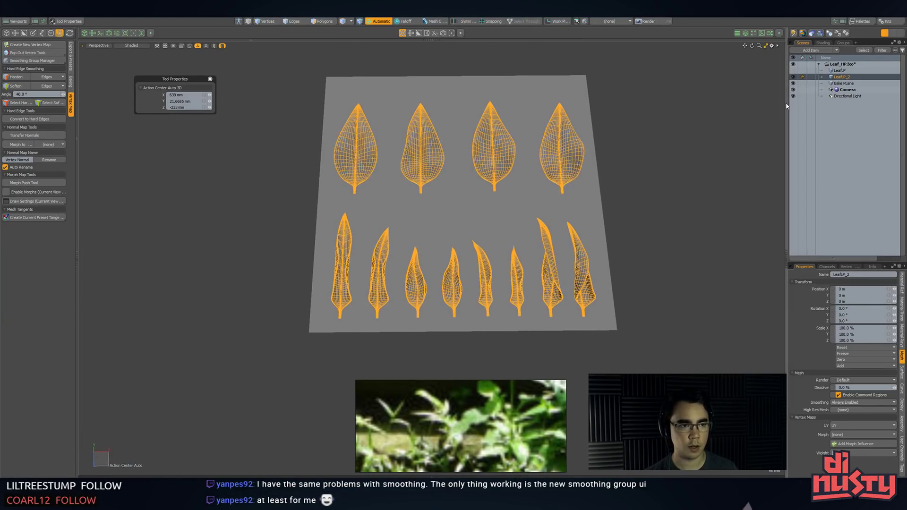
- Rename the LeafLP_2 mesh item as LeafSUBD
double_click(847, 77)
drag(835, 77, 869, 77)
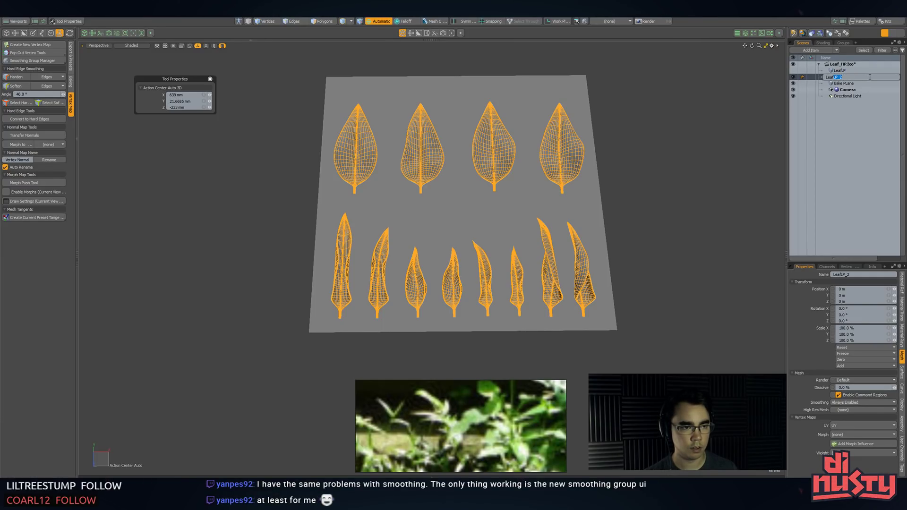
text(SUBD)
key(Return)
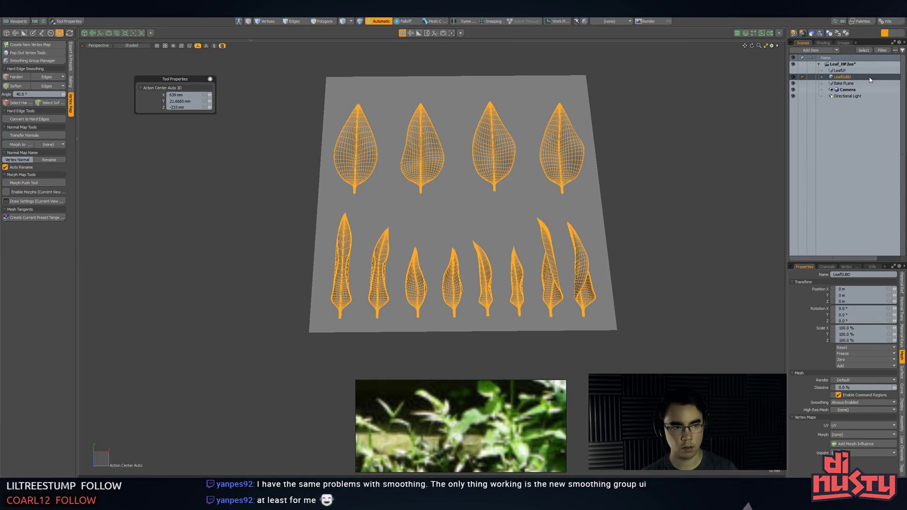
- Switch to Substance Designer and create a new Substance graph from the Physically Based (Metallic/Roughness) template
mouse_move(670, 180)
alt+mouse_down()
mouse_move(690, 196)
mouse_move(668, 193)
alt+mouse_up()
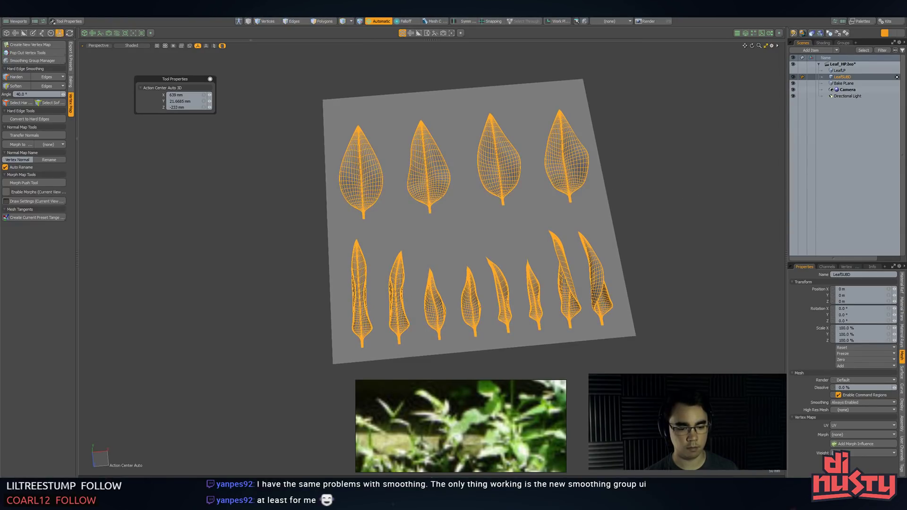
key(alt+Tab)
click(7, 12)
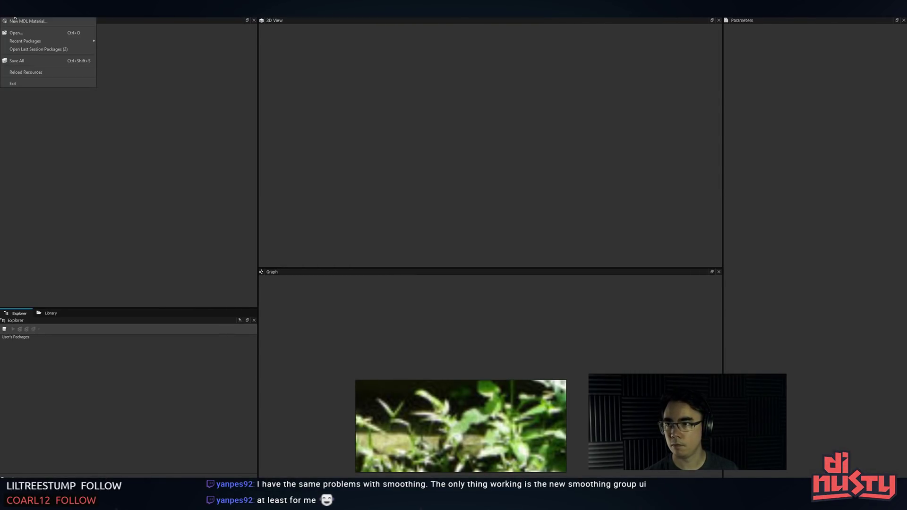
click(18, 20)
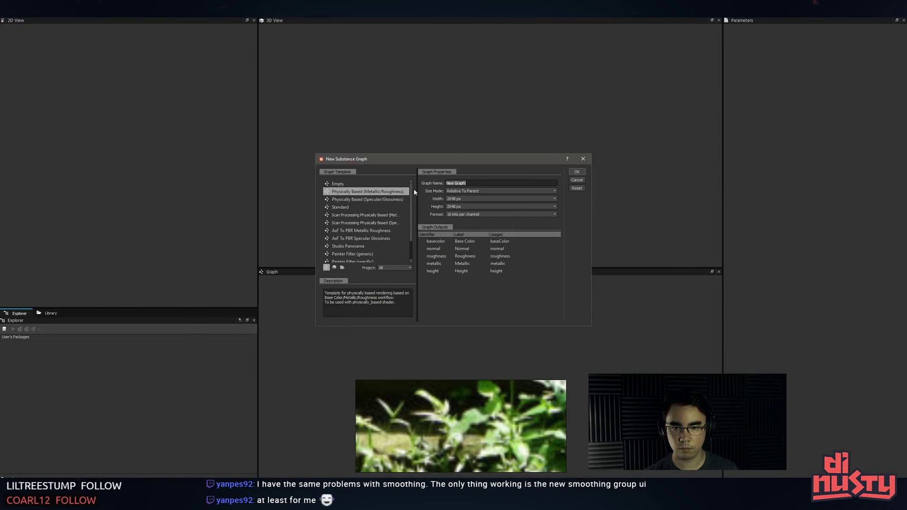
click(575, 172)
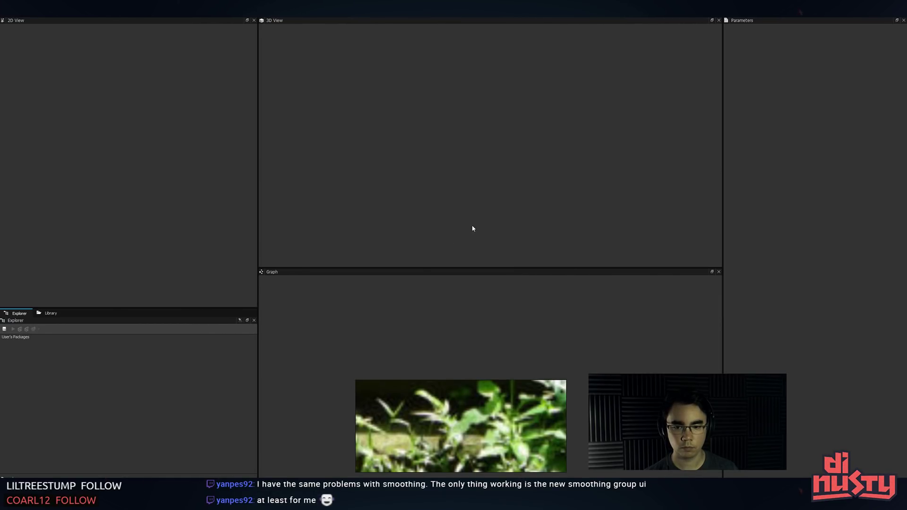
- Return to Modo and start exporting the selected LeafSUBD mesh in Wavefront OBJ format
key(alt+Tab)
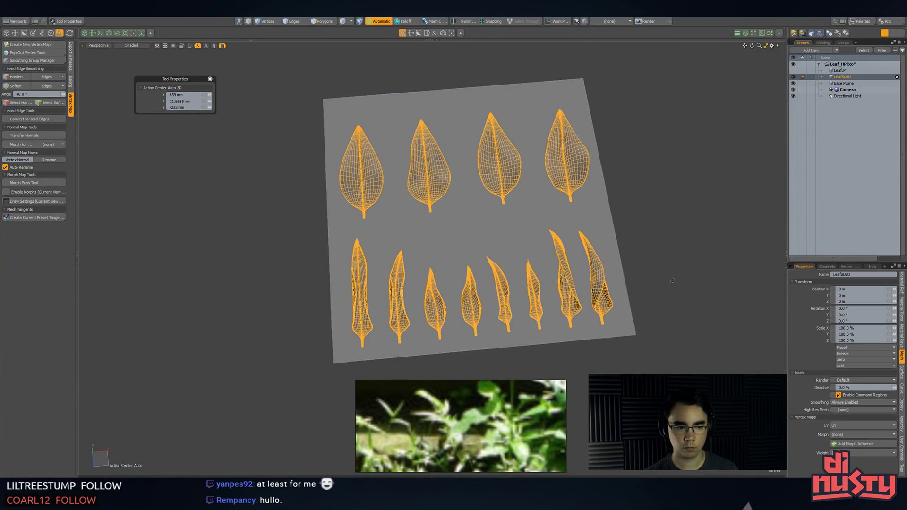
alt+drag(675, 297, 677, 266)
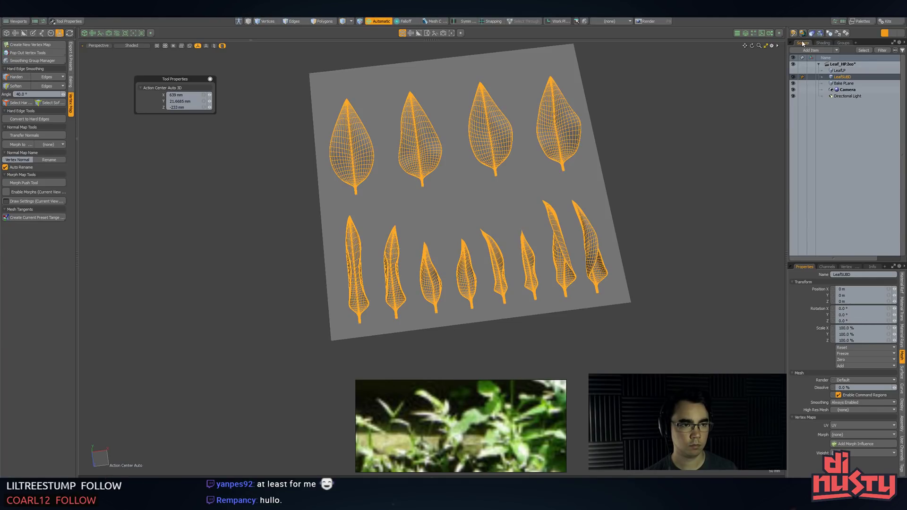
click(821, 45)
click(804, 46)
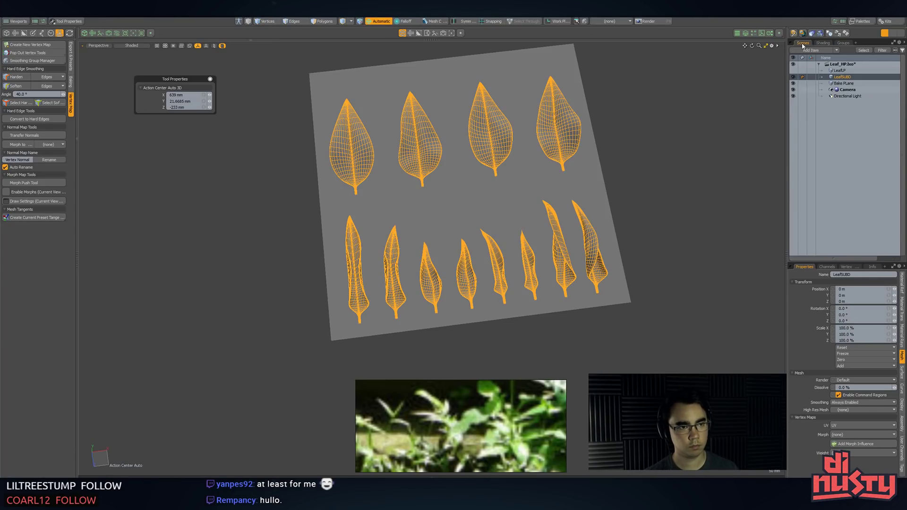
right_click(836, 78)
click(835, 110)
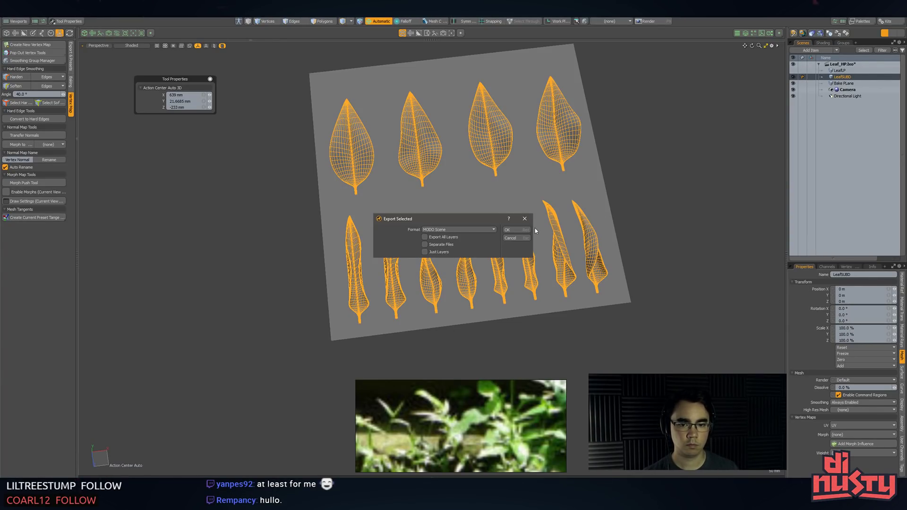
click(477, 229)
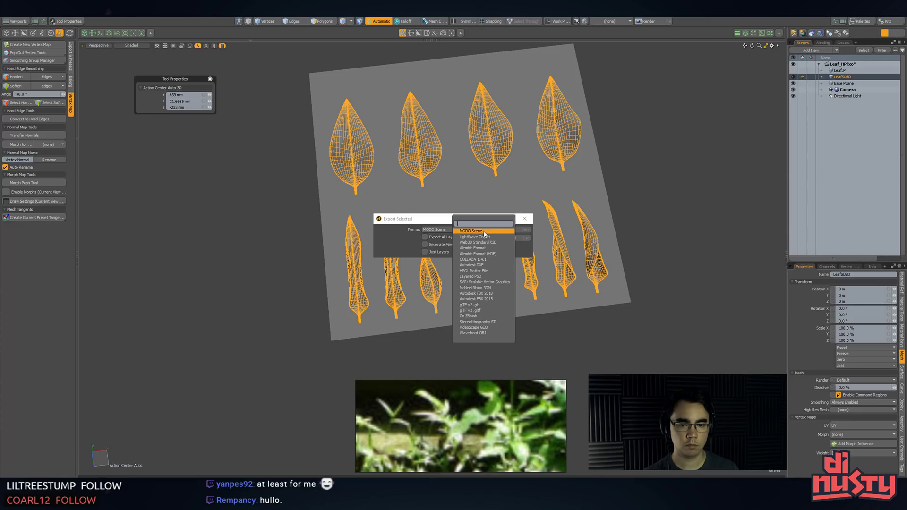
click(478, 333)
click(524, 230)
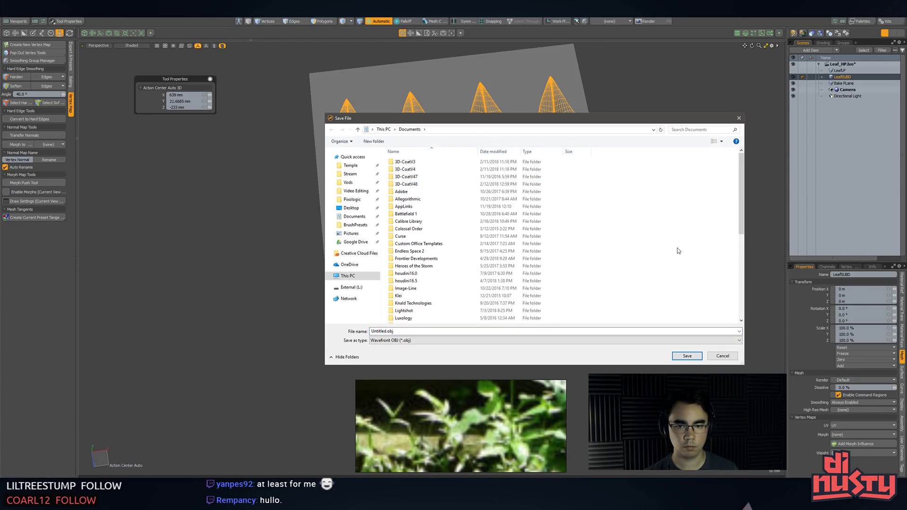
- Save the LeafSUBD export as HP in the Temple/Src/Leaf folder
click(350, 165)
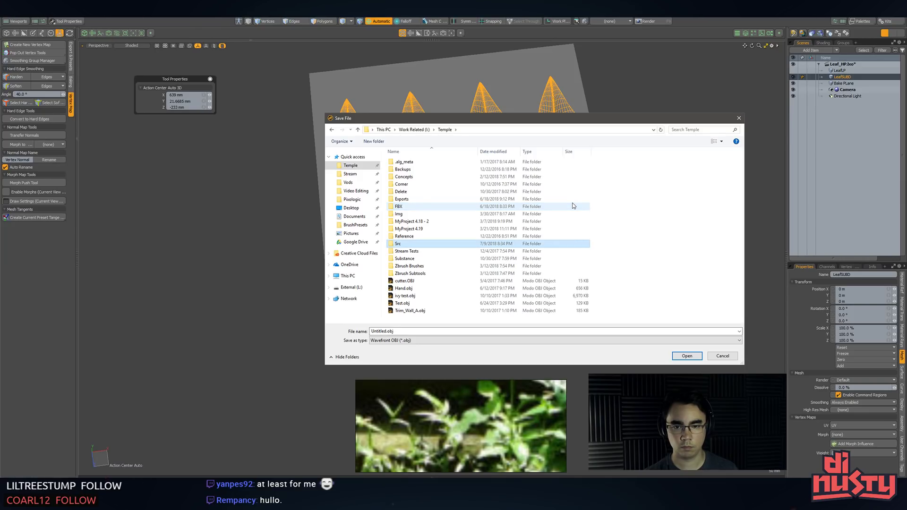
key(Return)
double_click(462, 184)
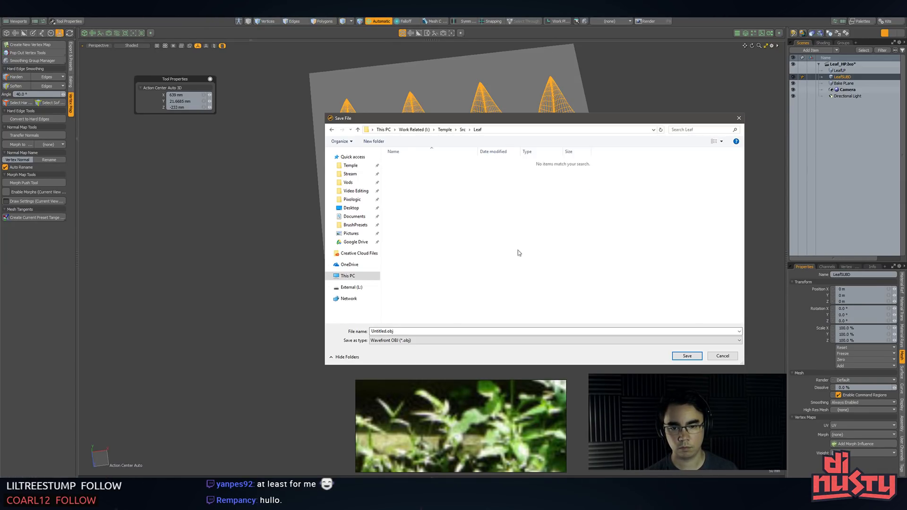
click(419, 331)
text(HP)
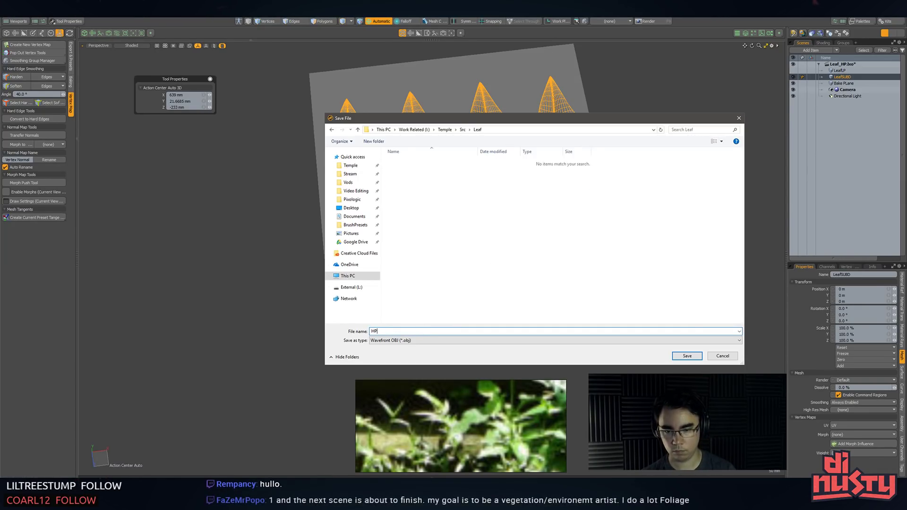
key(Return)
- Export the Bake Plane mesh as a Wavefront OBJ named LP in the Leaf folder
click(520, 216)
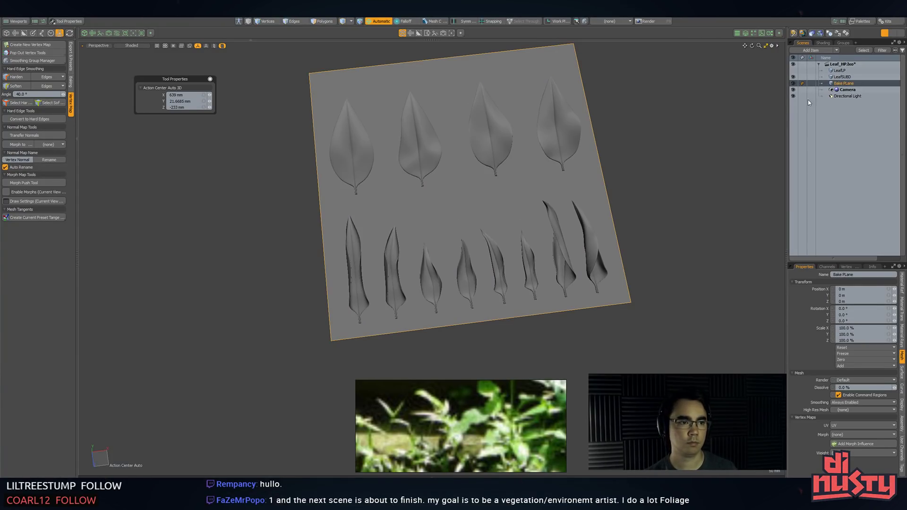
right_click(822, 83)
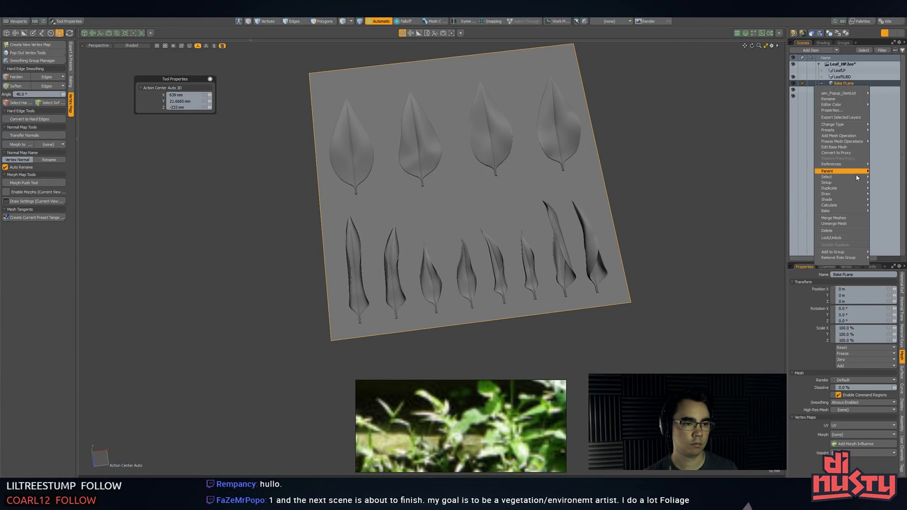
mouse_move(857, 173)
click(836, 117)
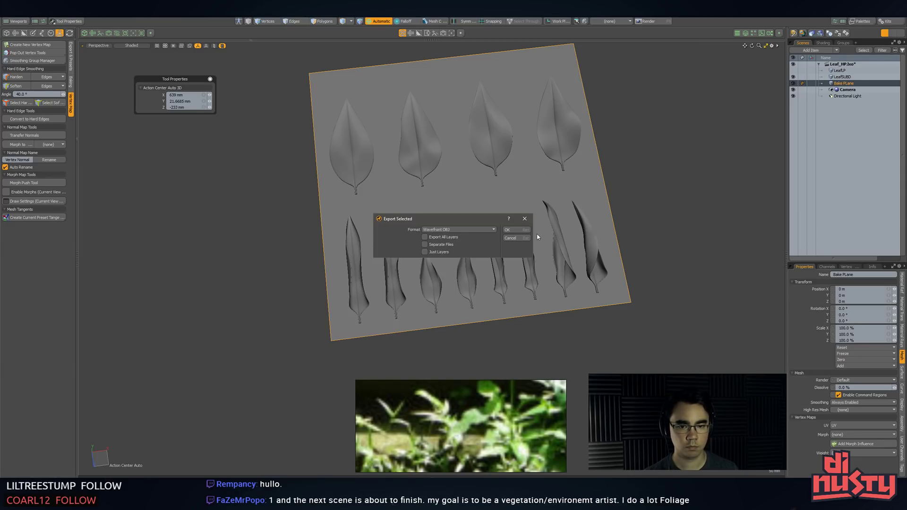
click(519, 230)
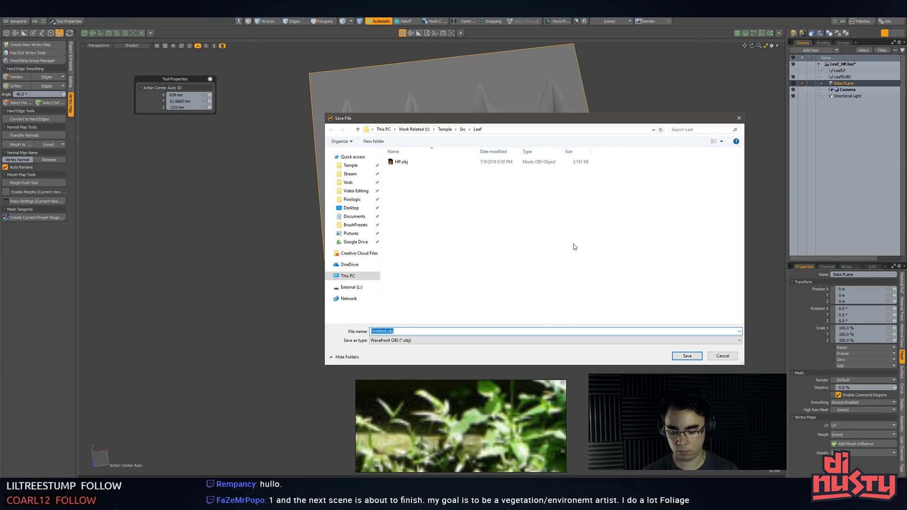
text(LP)
key(Return)
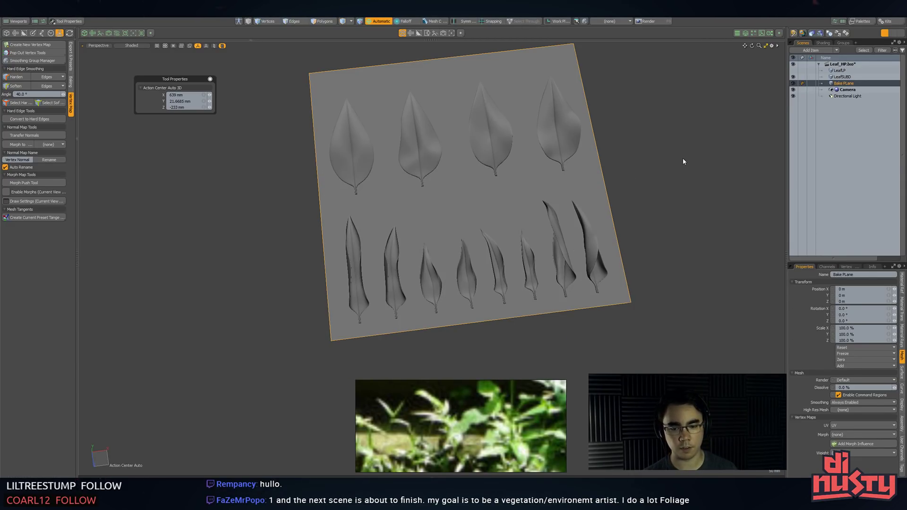
- Switch to Substance Designer, hide the PureRef reference image and enlarge the graph area
key(alt+Tab)
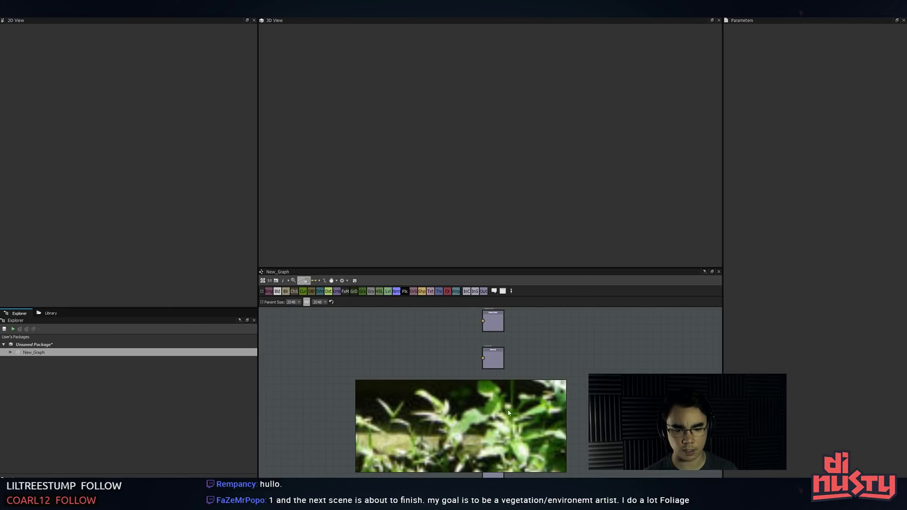
right_click(564, 385)
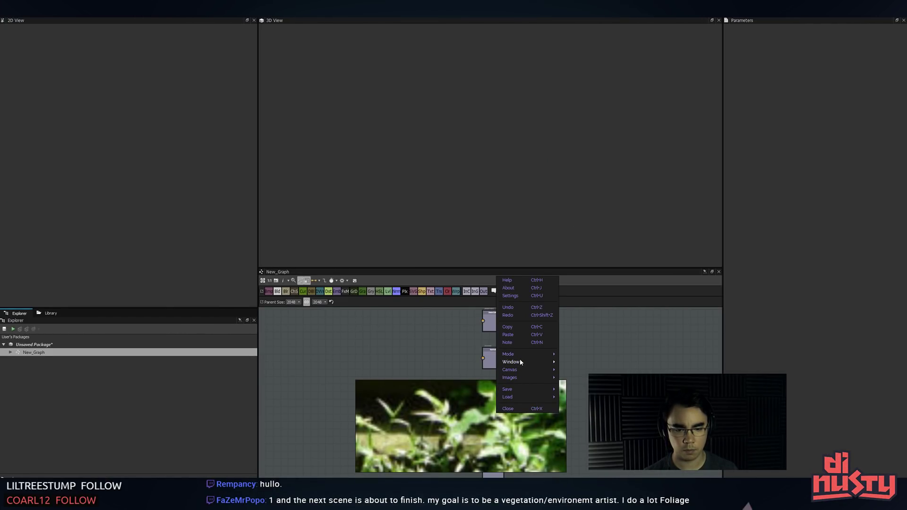
mouse_move(540, 362)
click(655, 322)
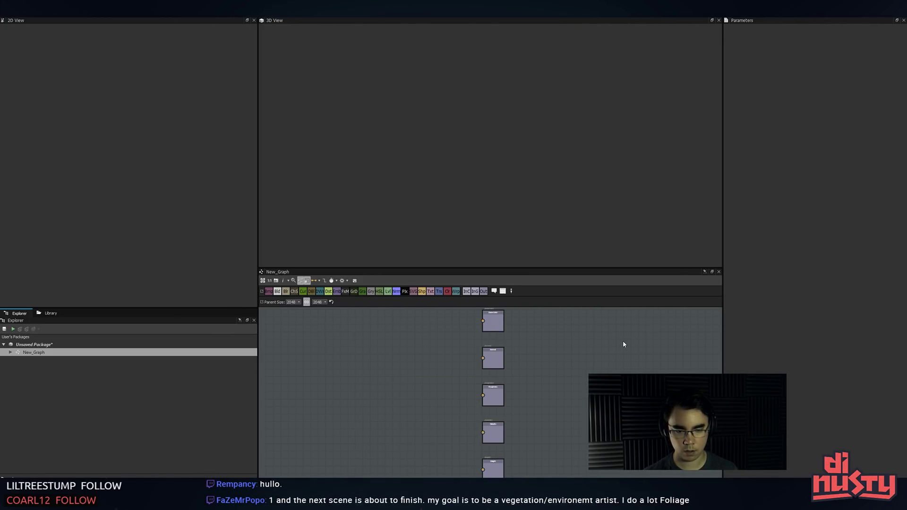
click(614, 315)
drag(504, 268, 513, 224)
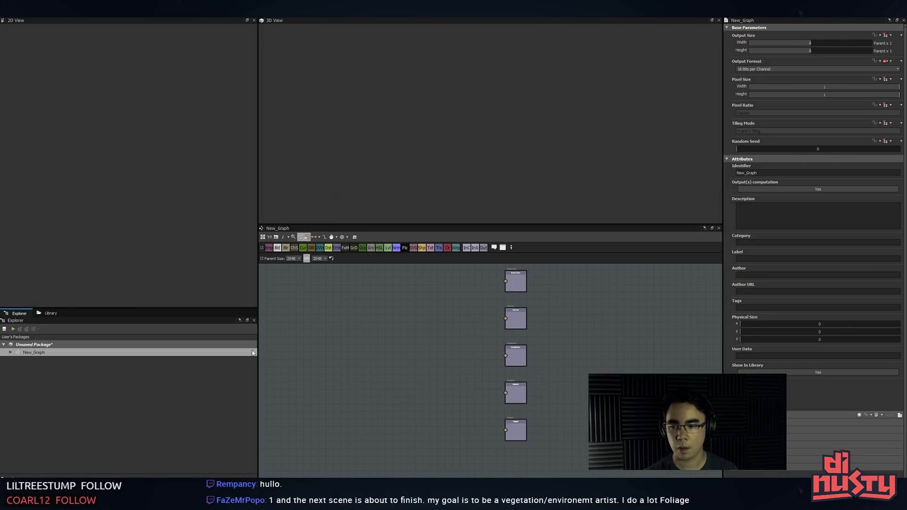
- Switch to Modo, open the Src/Leaf folder in a separate window from the Save Scene As dialog, and cancel saving
key(alt+Tab)
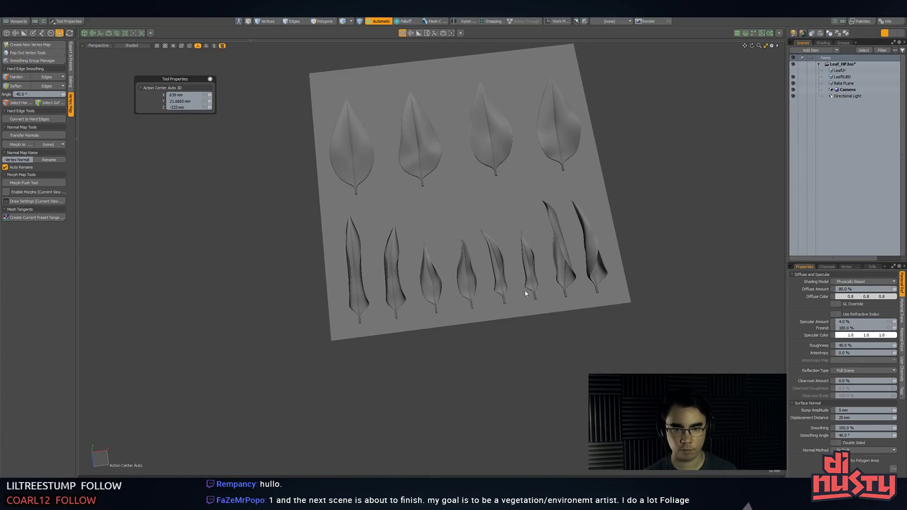
key(ctrl+shift+s)
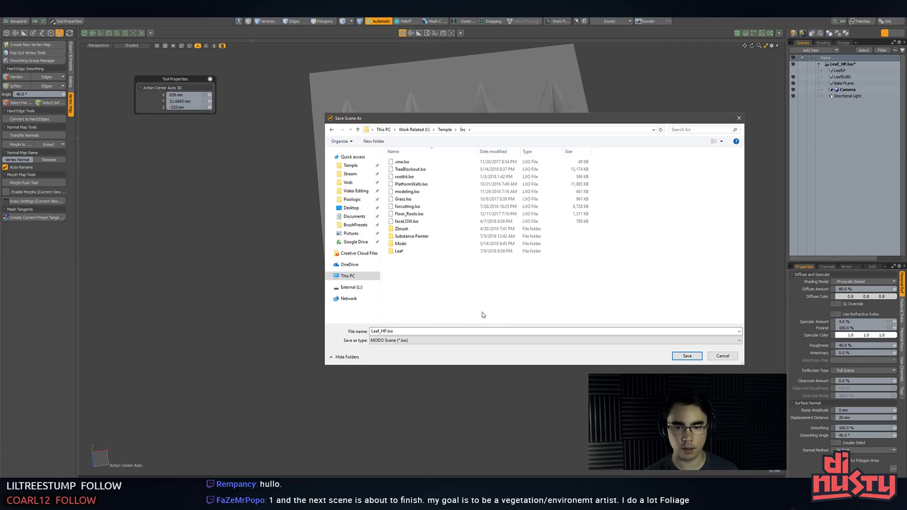
double_click(409, 251)
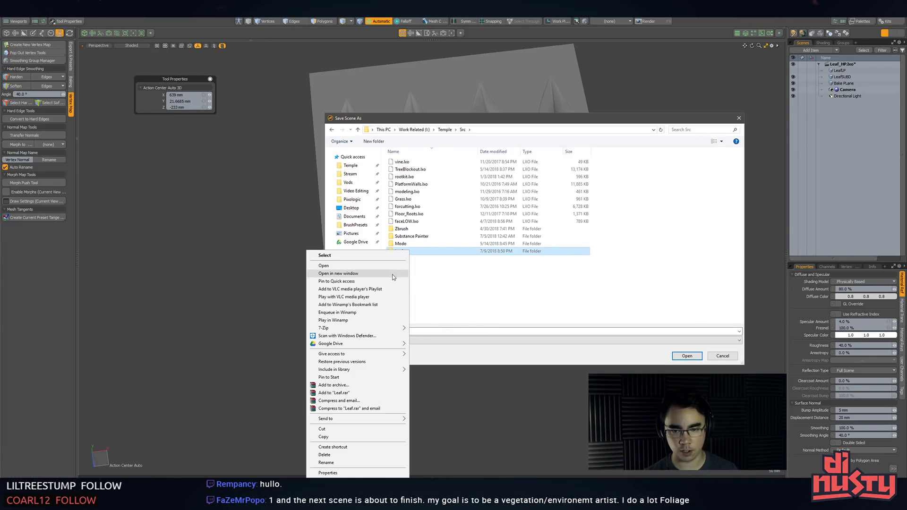
click(394, 275)
click(570, 286)
click(723, 356)
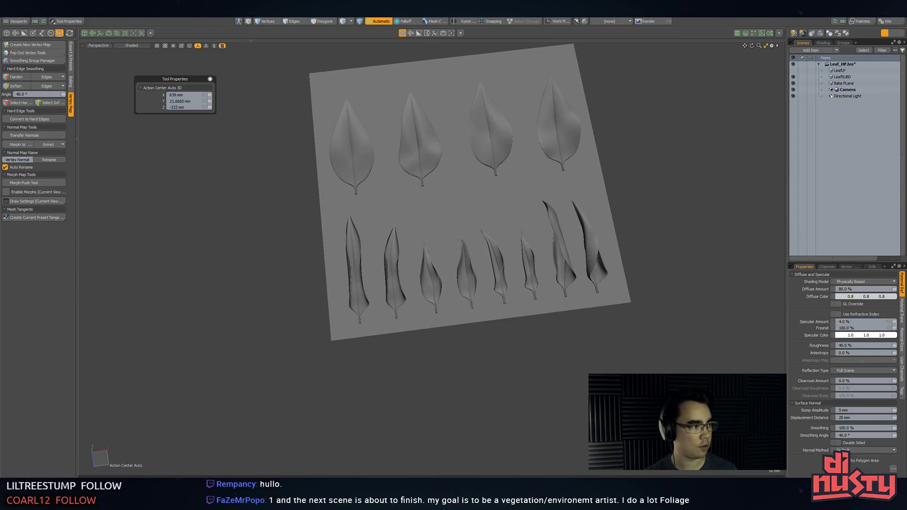
- Bring the Leaf folder window in front of Substance Designer
drag(904, 38, 491, 185)
key(alt+Tab)
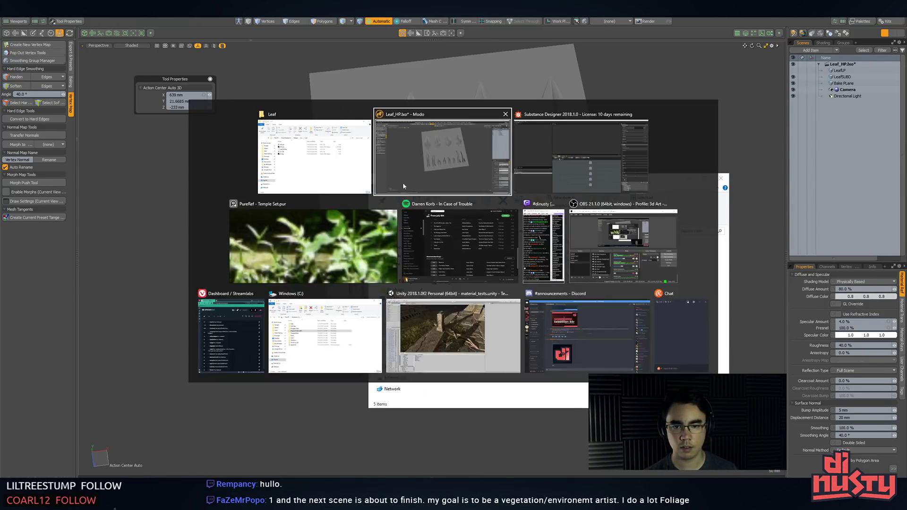
click(548, 169)
key(alt+Tab)
key(alt+Tab)
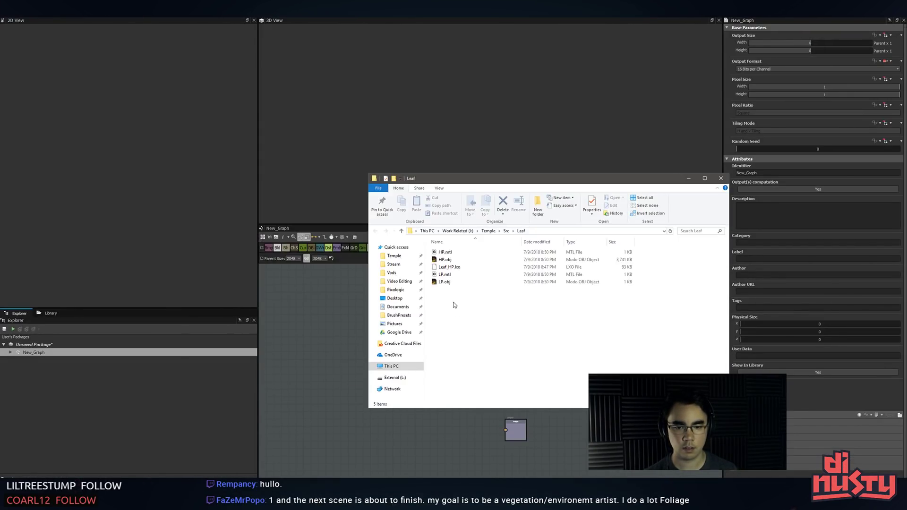
- Link HP.obj and LP.obj into the unsaved Substance package as mesh resources, accepting use of HP.obj as a Udim mesh
click(453, 260)
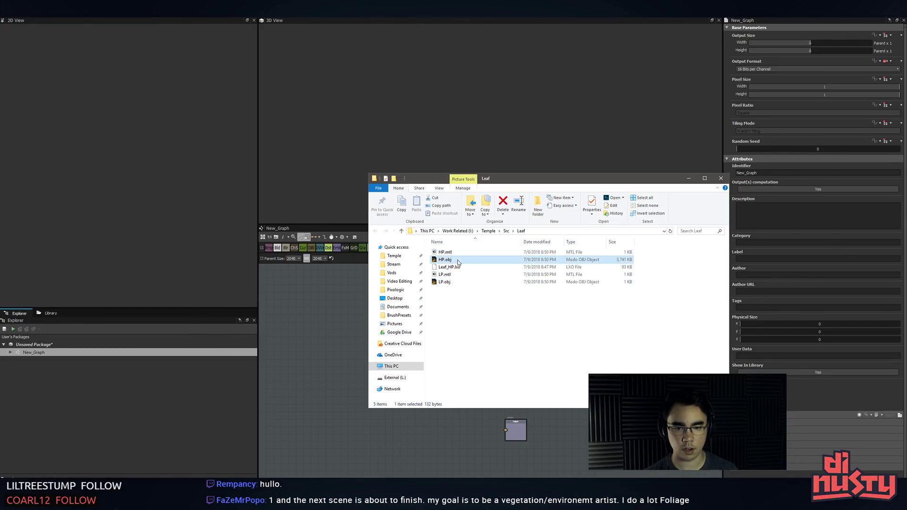
drag(451, 284, 52, 345)
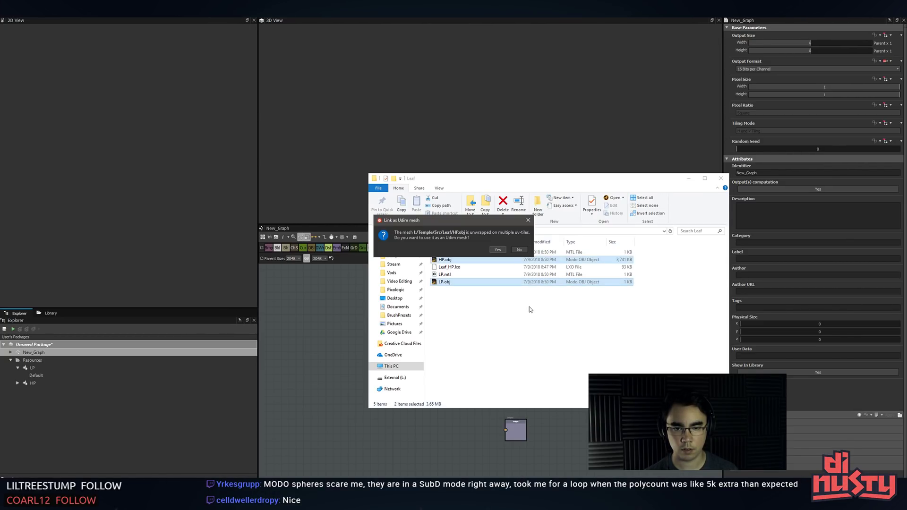
click(498, 250)
- Switch to Modo, check the Bake Plane's UV maps, and return to Substance Designer
key(alt+Tab)
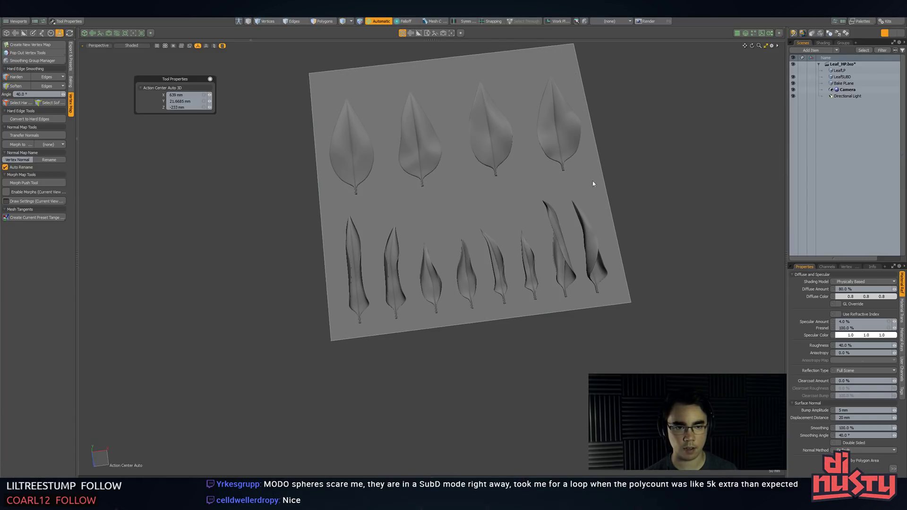
click(593, 183)
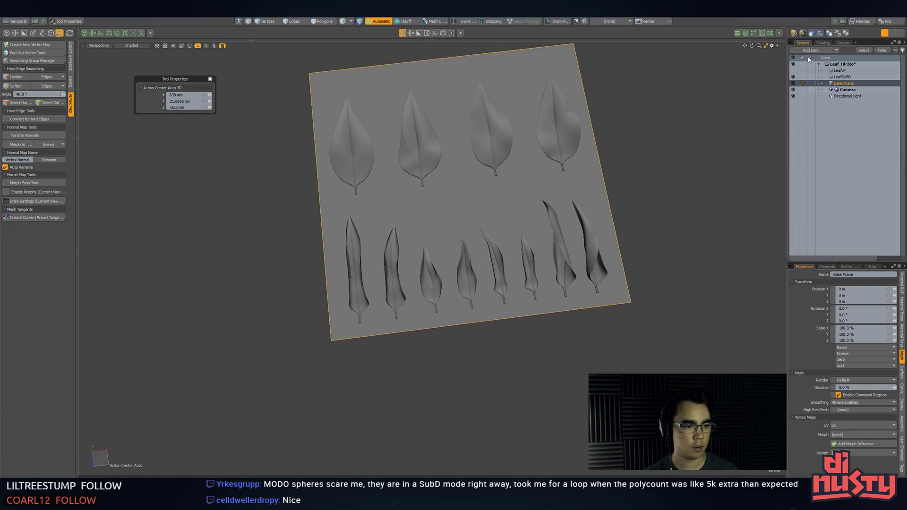
click(827, 267)
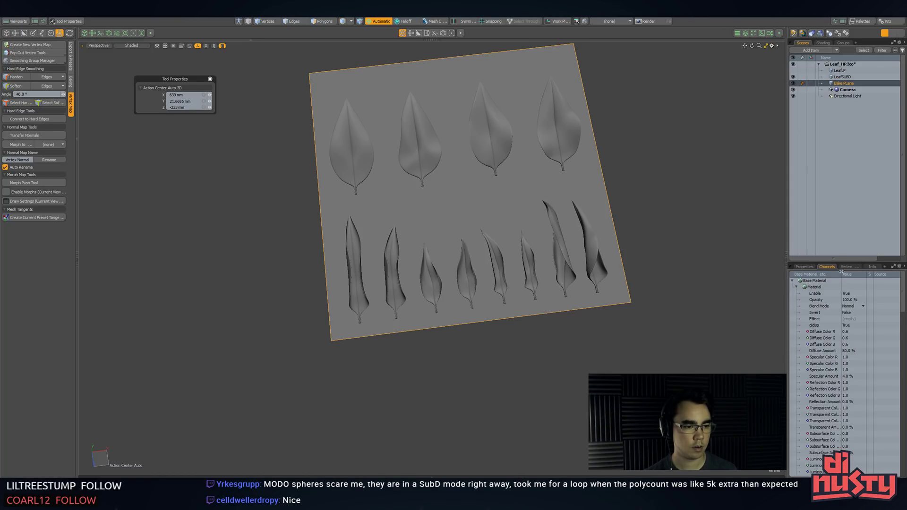
click(847, 267)
click(792, 287)
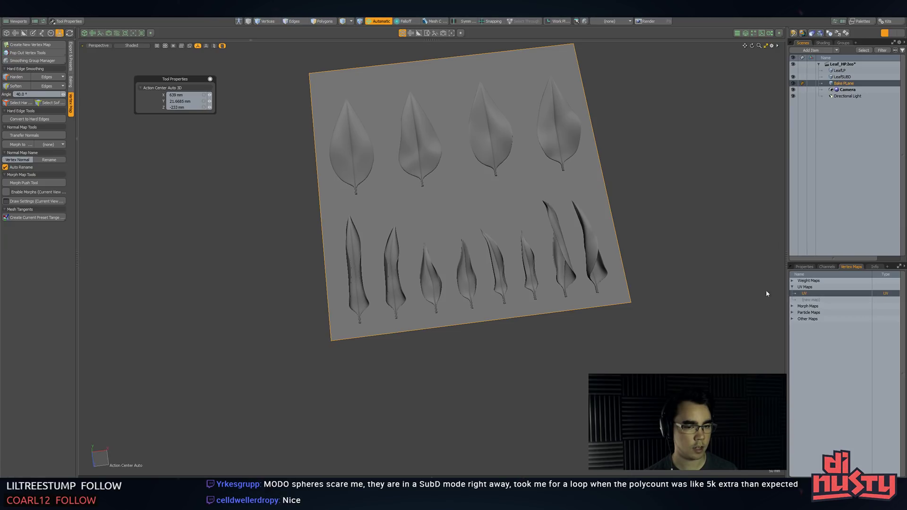
key(alt+Tab)
key(alt+Tab)
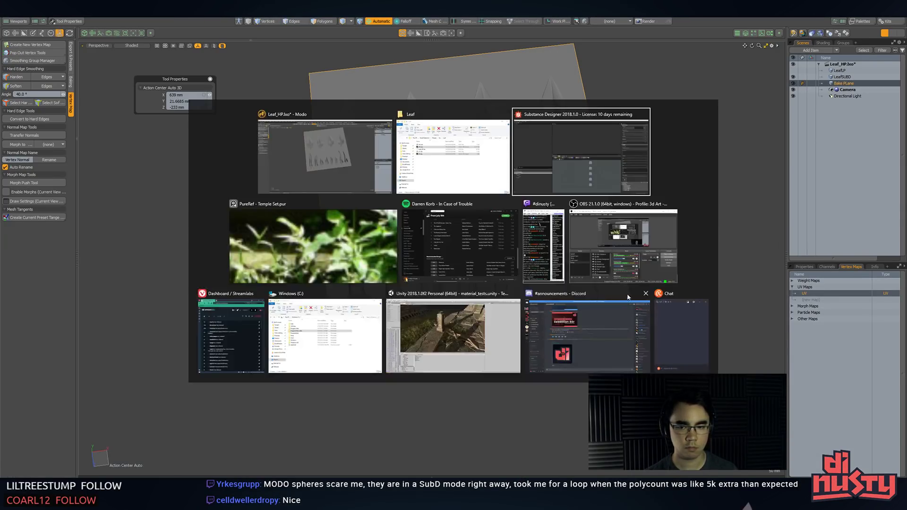
- Check the bake plane in Modo once more and switch back to Substance Designer
key(alt+Tab)
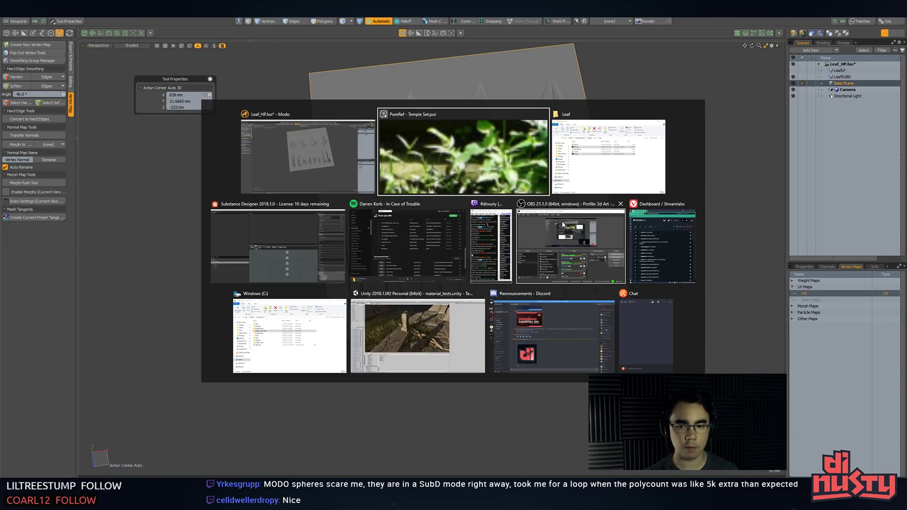
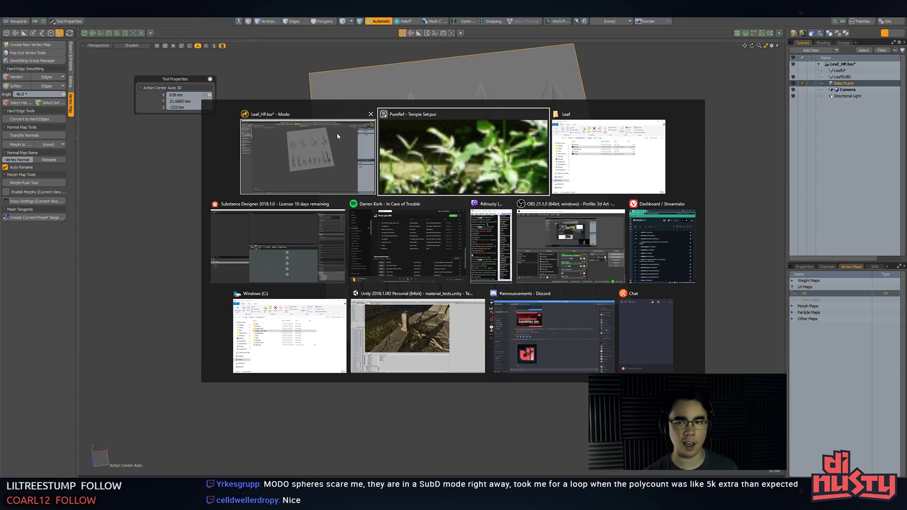
click(263, 155)
alt+drag(263, 155, 253, 108)
key(alt+Tab)
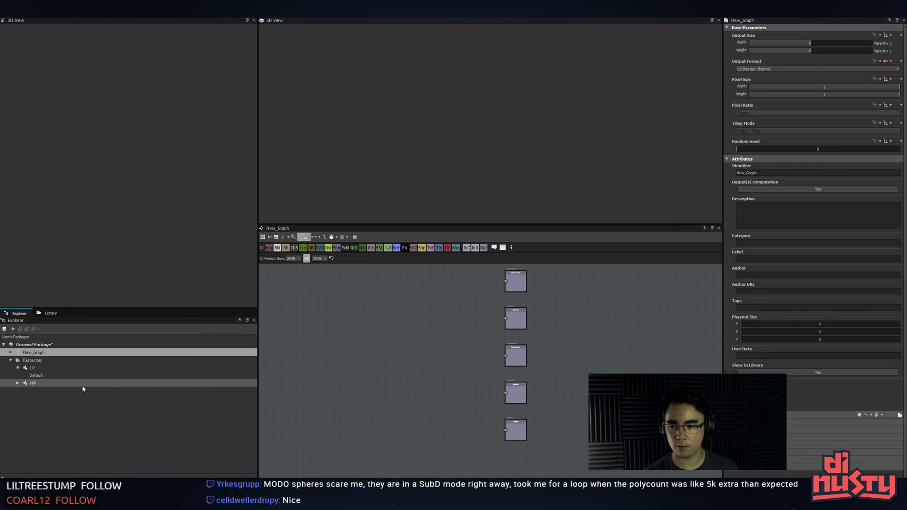
- Inspect the properties and nested entries of the HP and LP mesh resources in the package
click(33, 383)
click(39, 368)
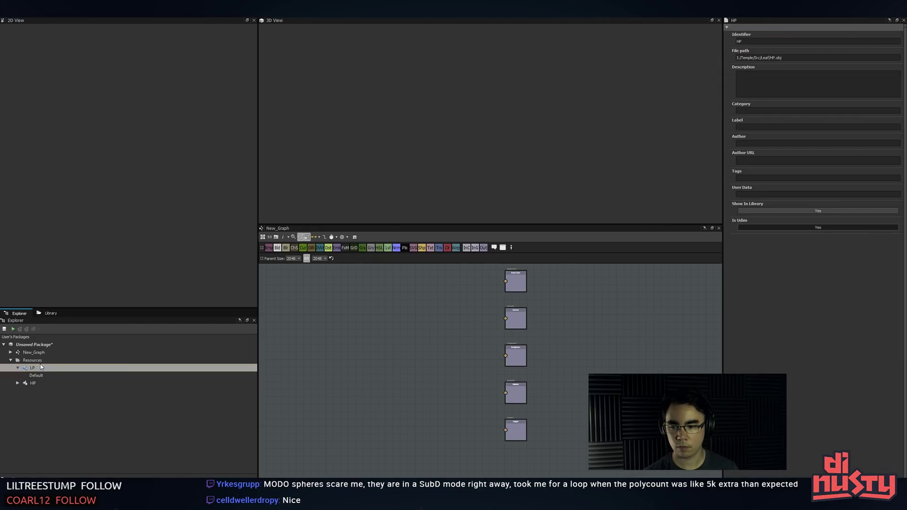
click(40, 376)
click(17, 368)
click(17, 376)
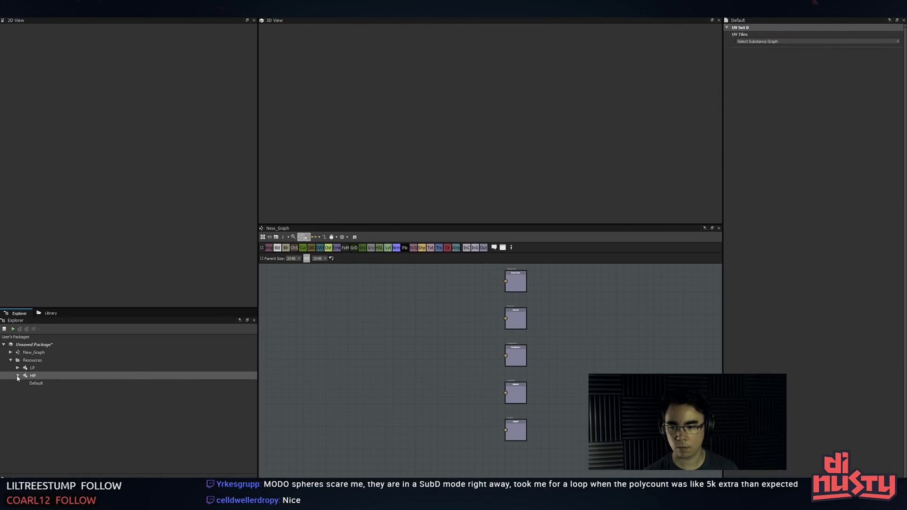
click(18, 367)
- Open the bake setup for the LP mesh and add HP from the package resources as its high definition model
click(32, 368)
right_click(32, 370)
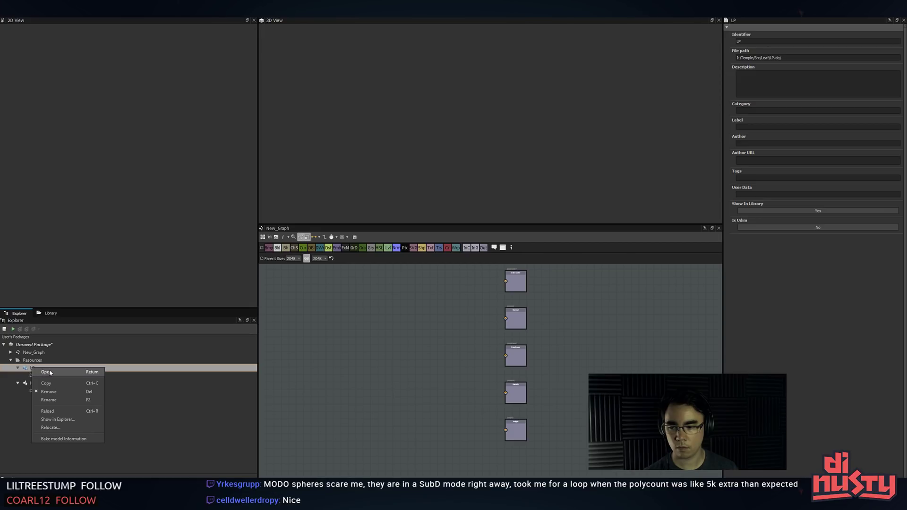
click(73, 439)
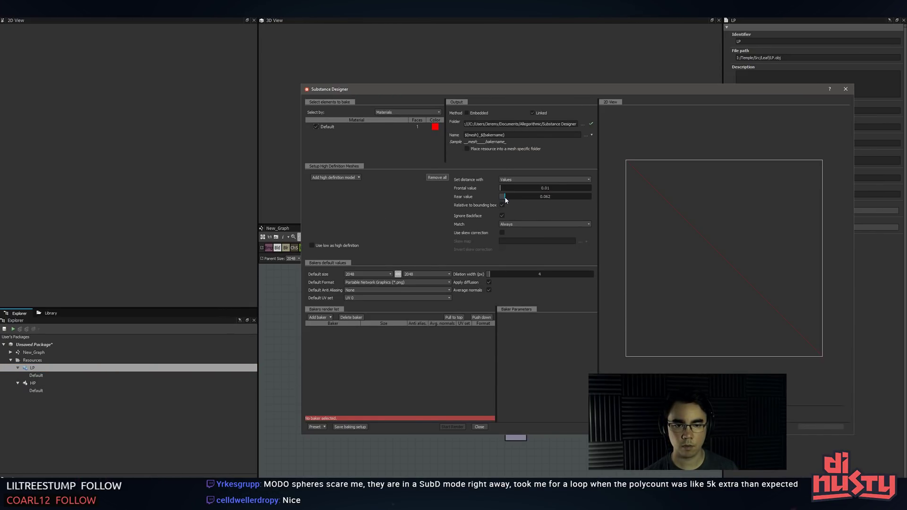
click(343, 179)
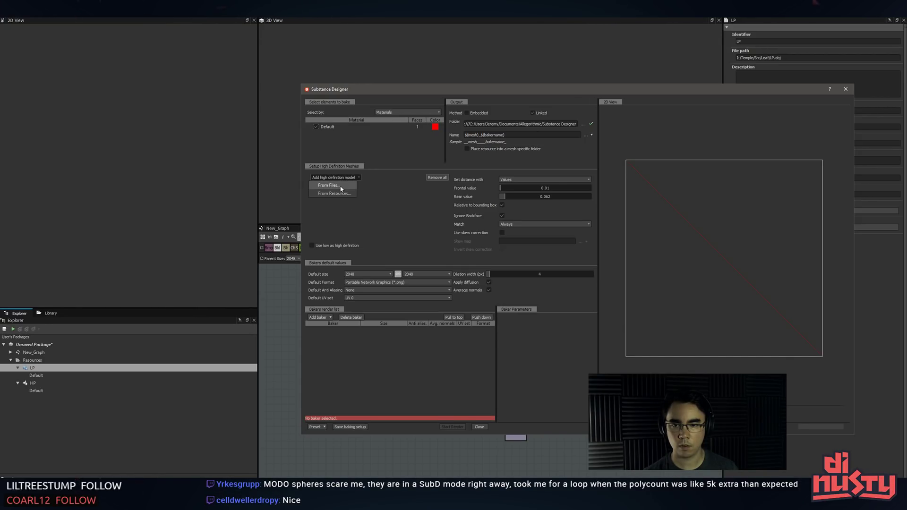
click(334, 193)
double_click(516, 189)
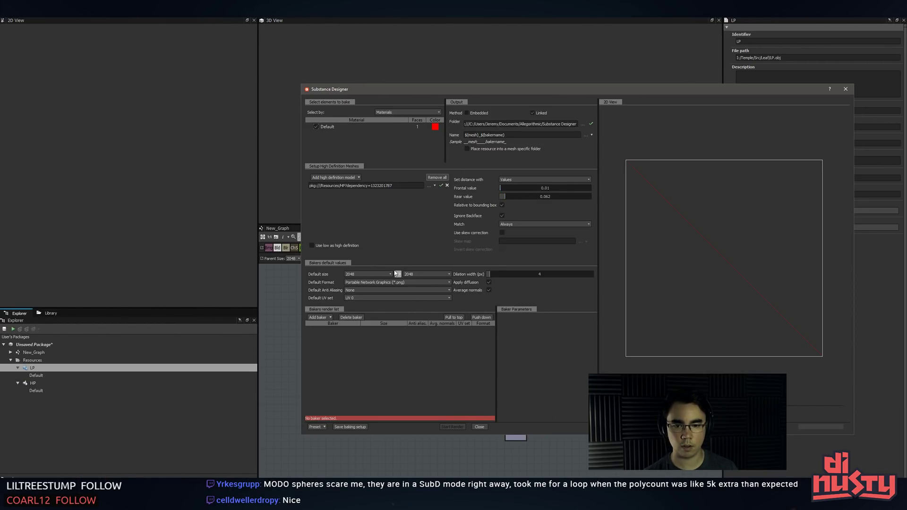
- Set the default bake size to 512, add a Normal Map from Mesh baker, and render it
click(373, 274)
click(372, 306)
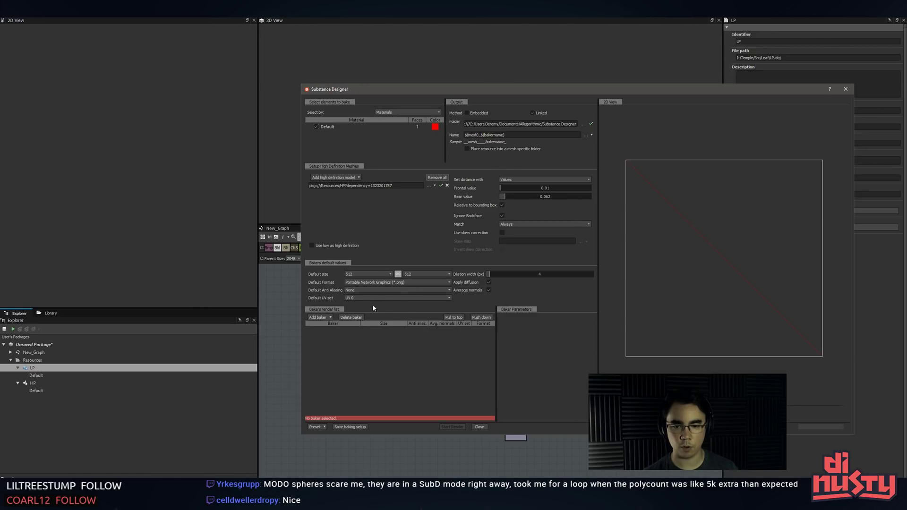
click(319, 318)
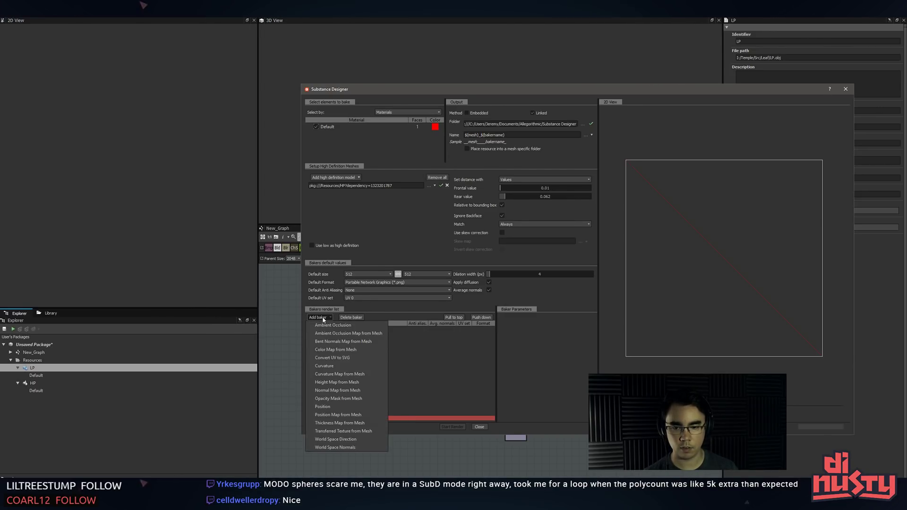
click(355, 390)
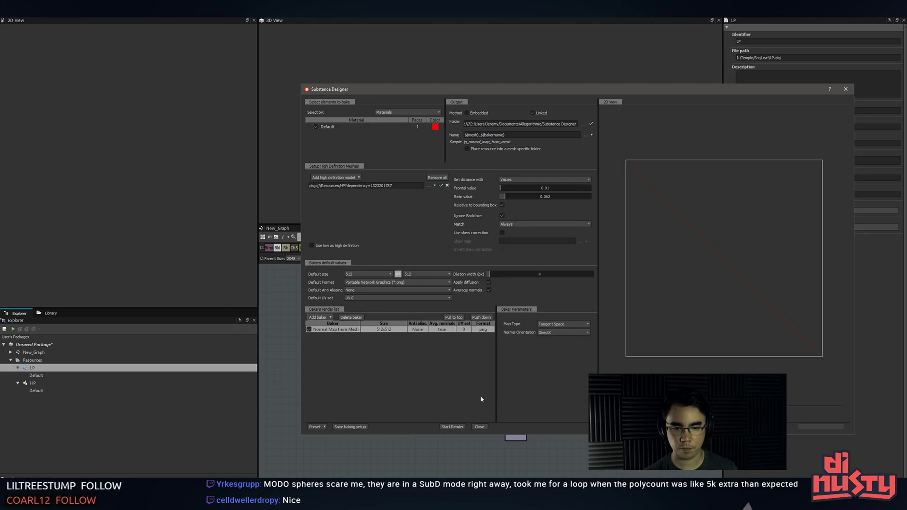
click(452, 427)
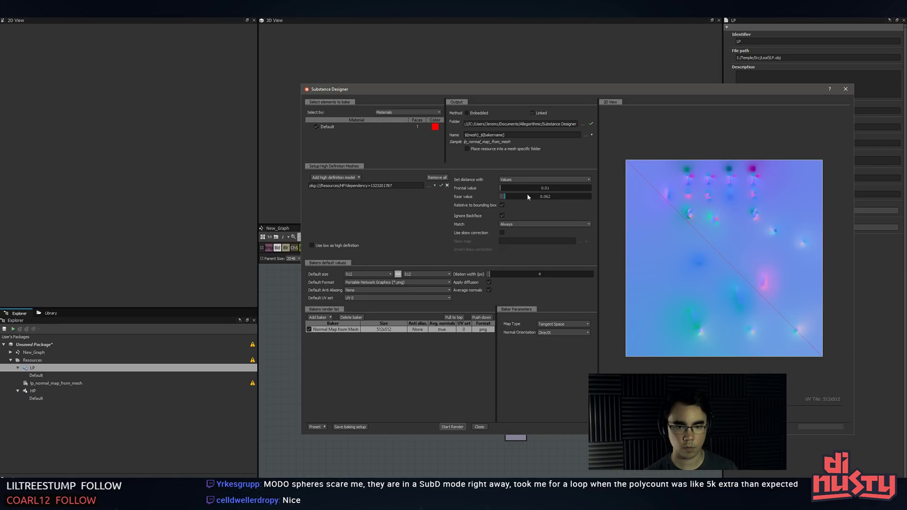
- Test the normal bake with a rear value of 0.163, and again with frontal 0.05 and rear 0.008
click(515, 198)
click(452, 427)
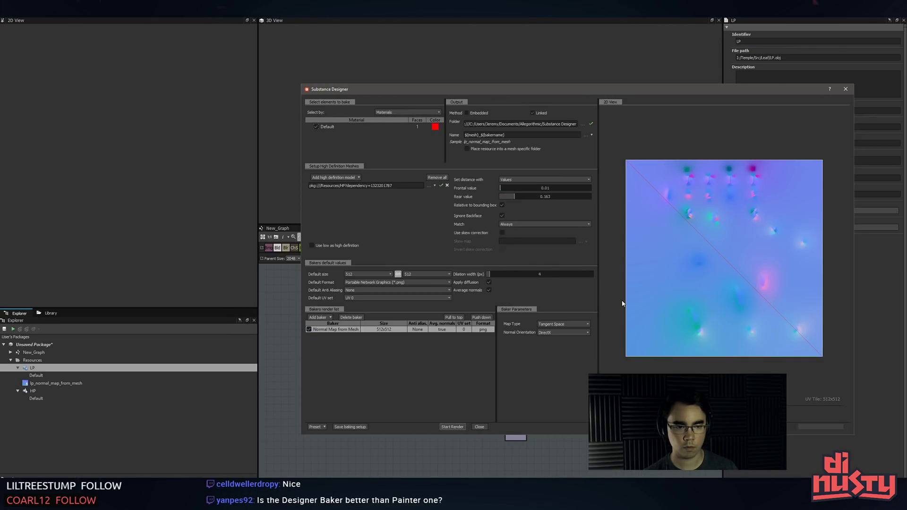
click(504, 188)
drag(512, 197, 501, 197)
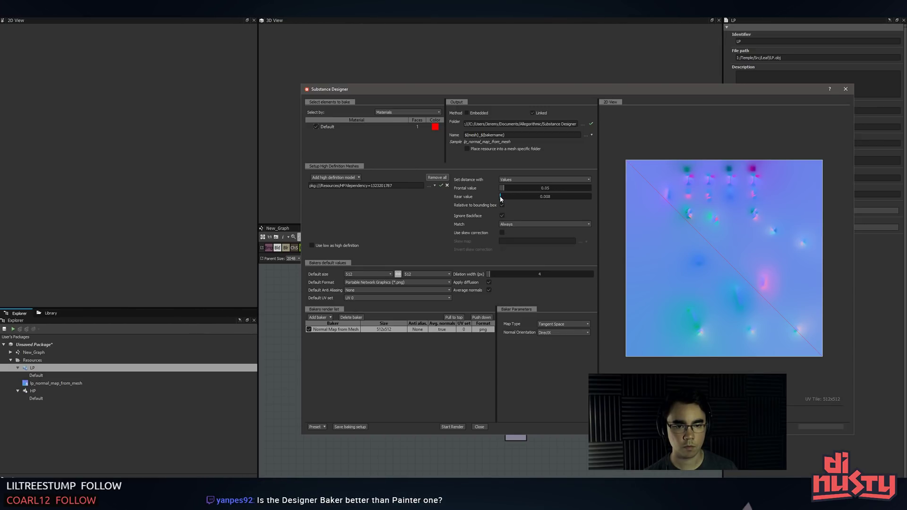
click(452, 427)
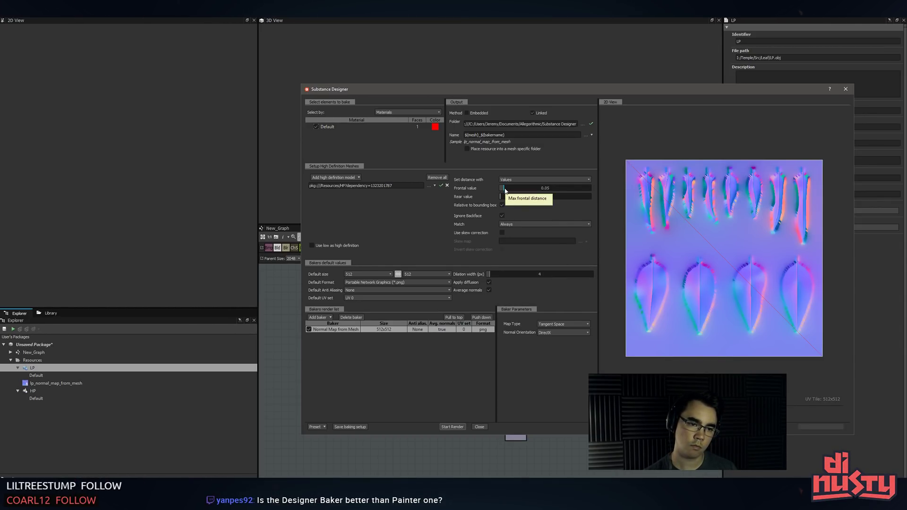
- Raise the frontal value in small increments to 0.097, rendering the normal map after each change
drag(505, 190, 506, 189)
click(453, 427)
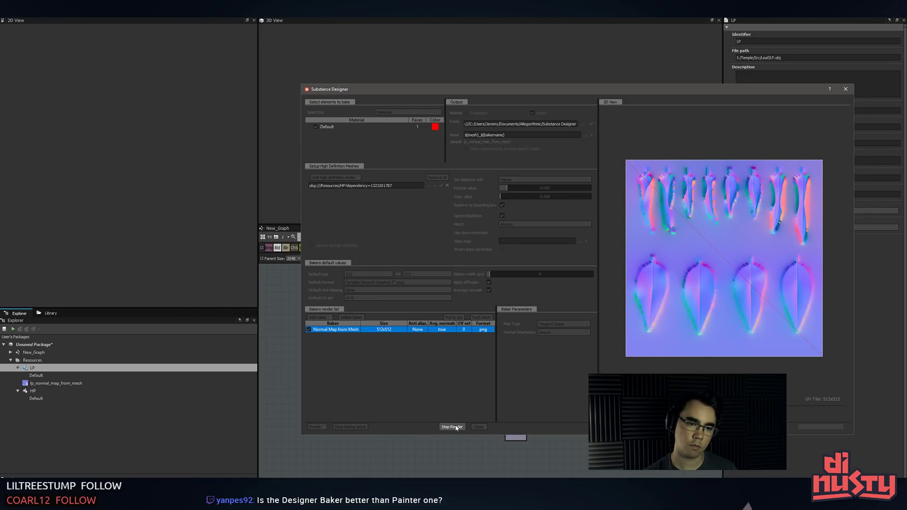
drag(508, 191, 509, 190)
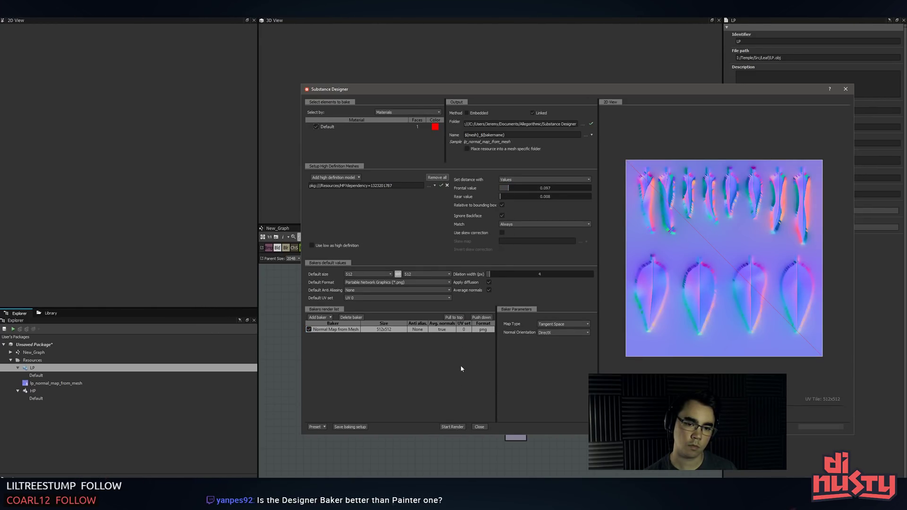
click(453, 427)
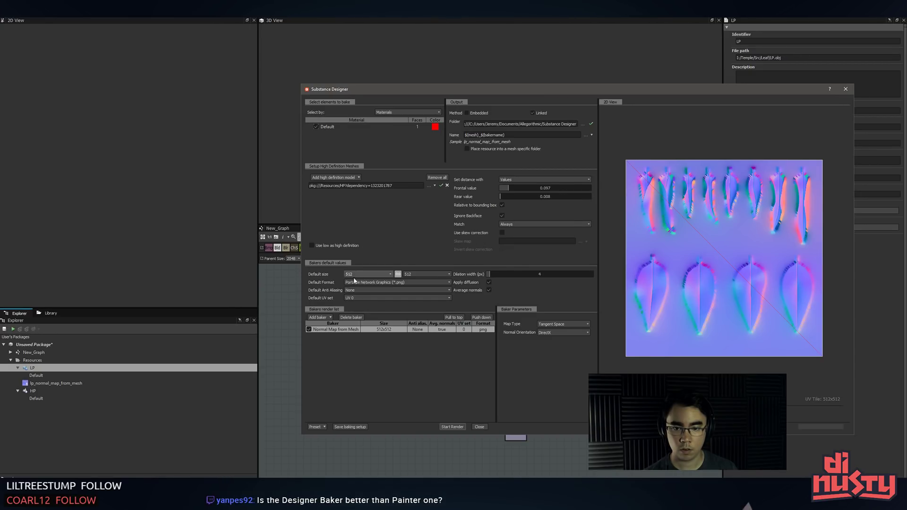
- Render the normal map at 2048 x 2048 with 8x8 anti-aliasing and inspect the baked leaf edges up close
click(374, 273)
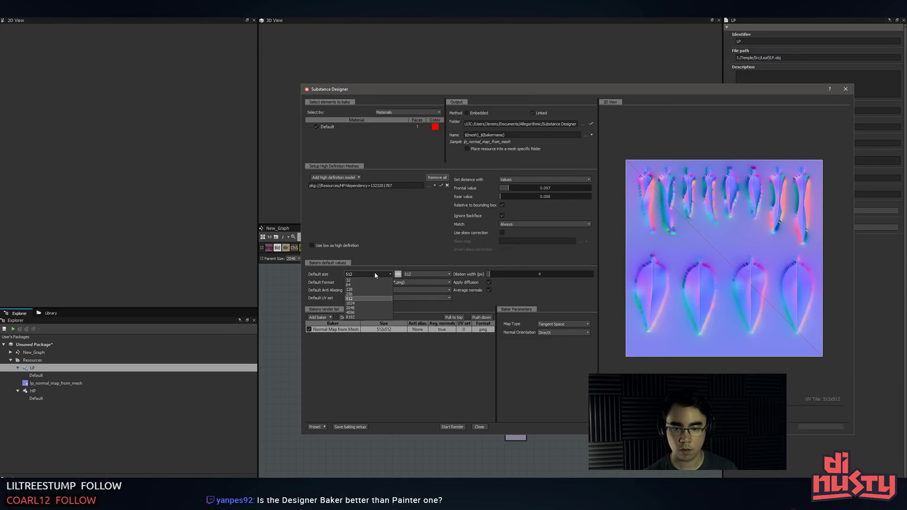
click(378, 309)
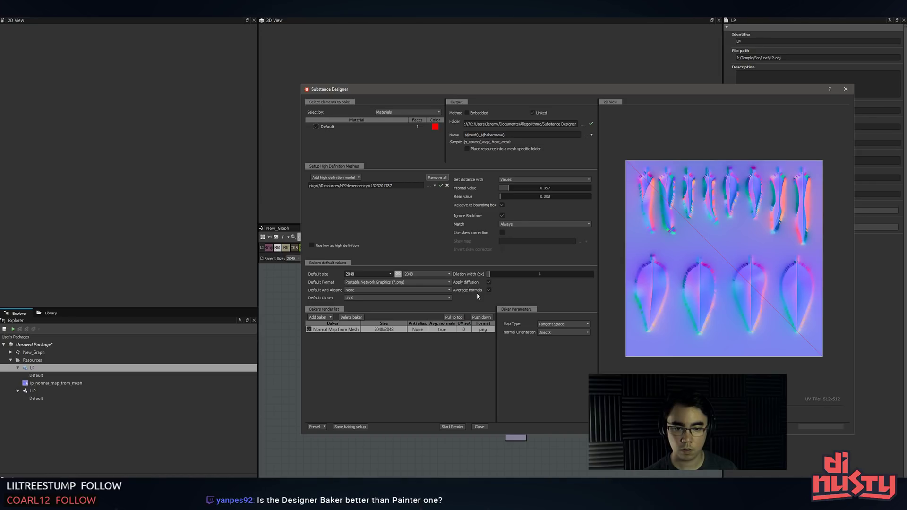
double_click(418, 330)
click(418, 329)
click(418, 353)
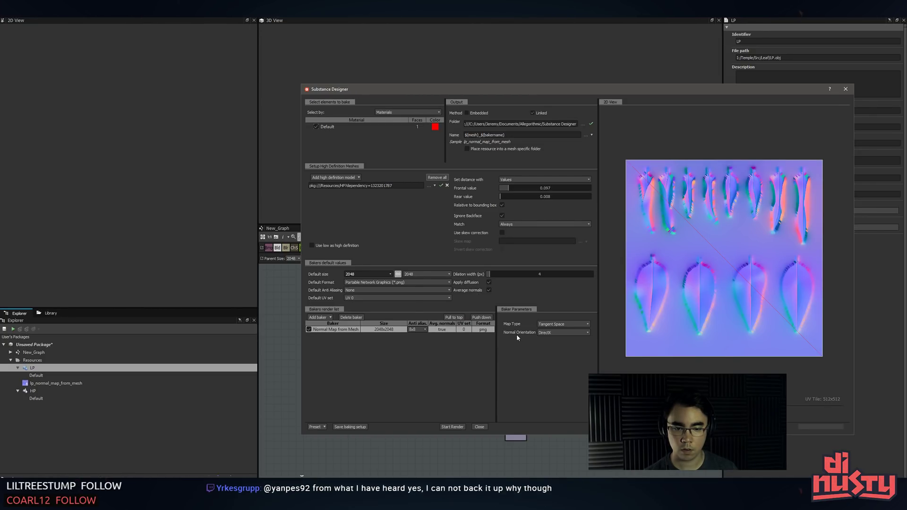
click(452, 426)
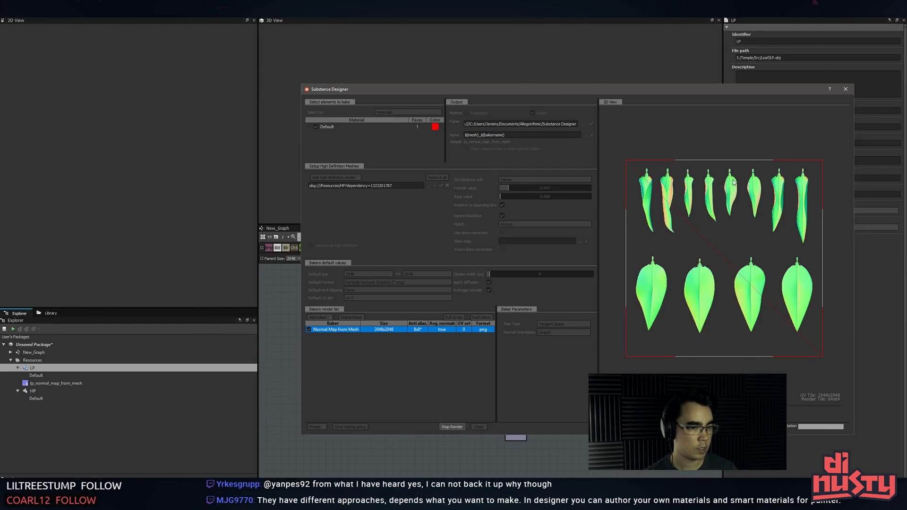
scroll(723, 177, up, 5)
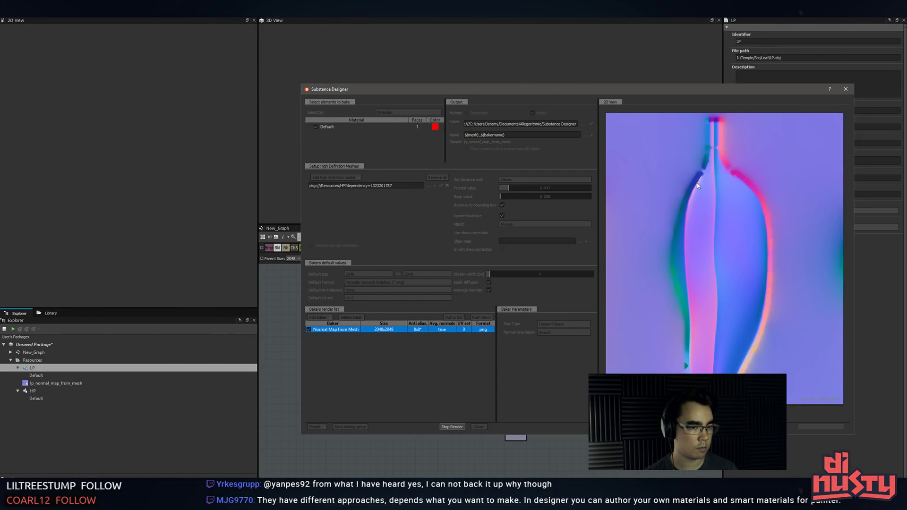
scroll(668, 266, down, 3)
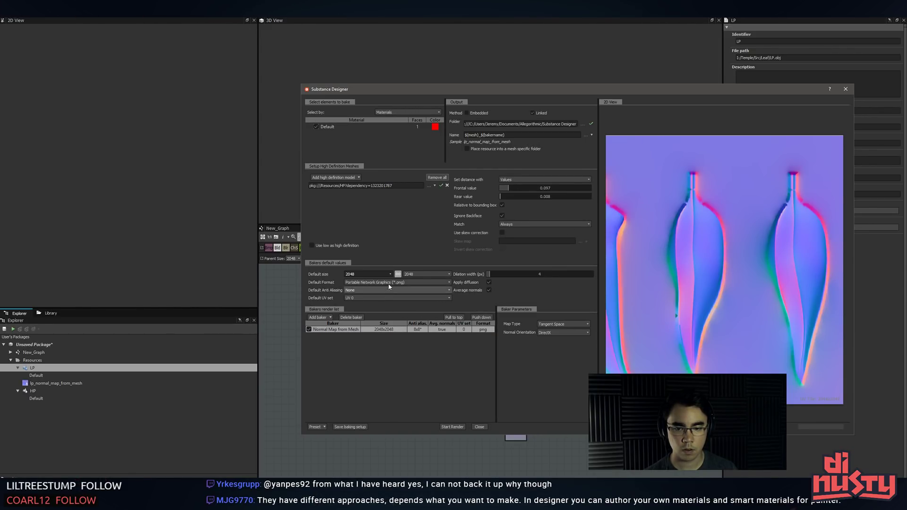
- Set the default bake size to 1024 and the dilation width to 10 px
click(389, 274)
click(370, 302)
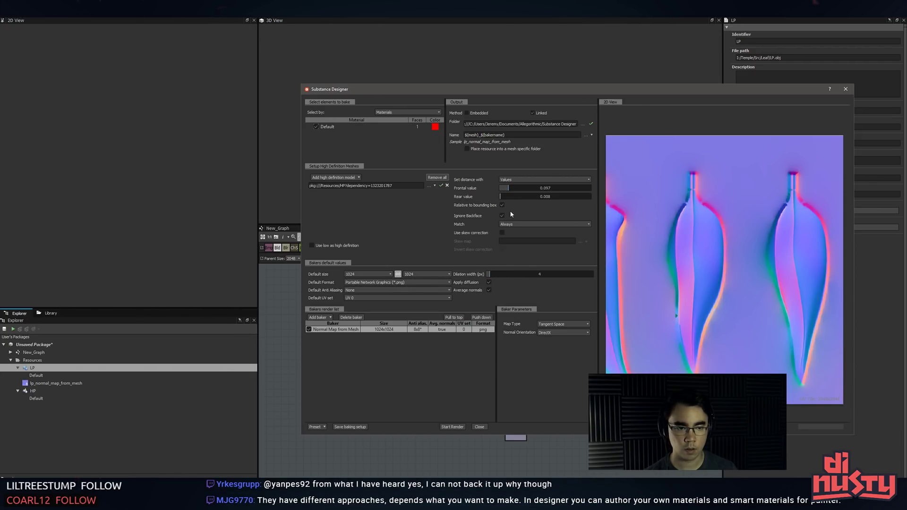
double_click(493, 274)
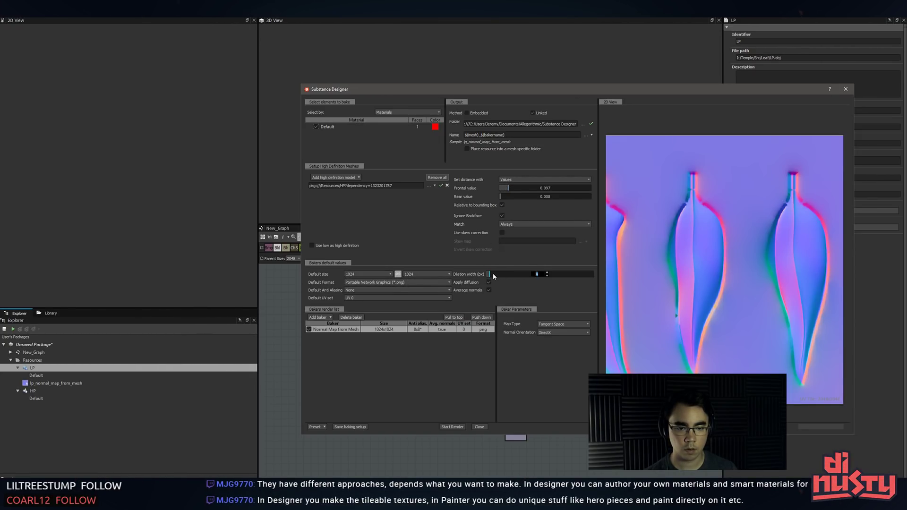
text(10)
key(Return)
- Set the bake distances to a rear value of 0.001 and a frontal value of 0.1
double_click(550, 197)
click(548, 196)
click(548, 196)
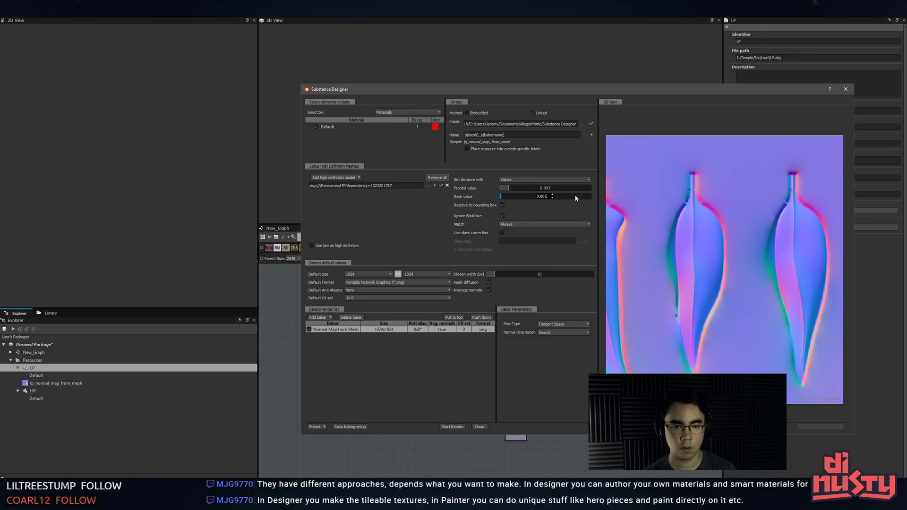
key(BackSpace)
text(1)
double_click(548, 187)
click(543, 187)
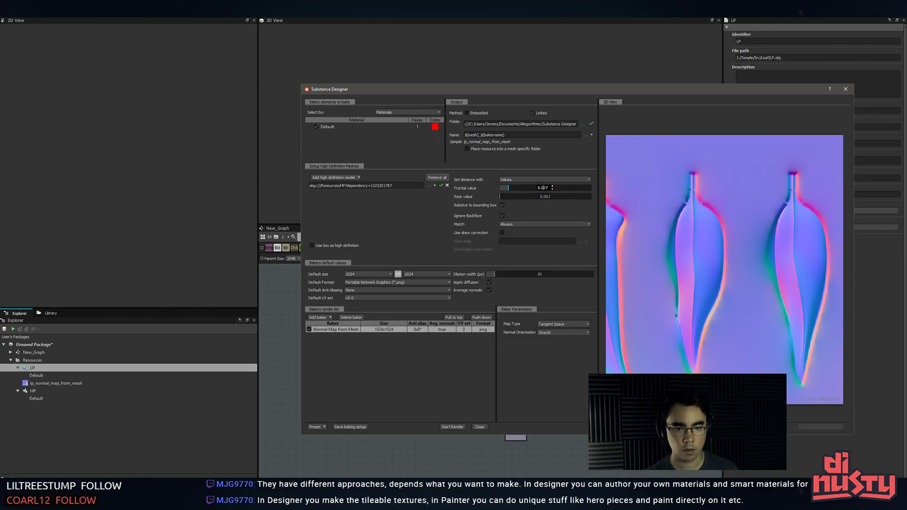
click(393, 217)
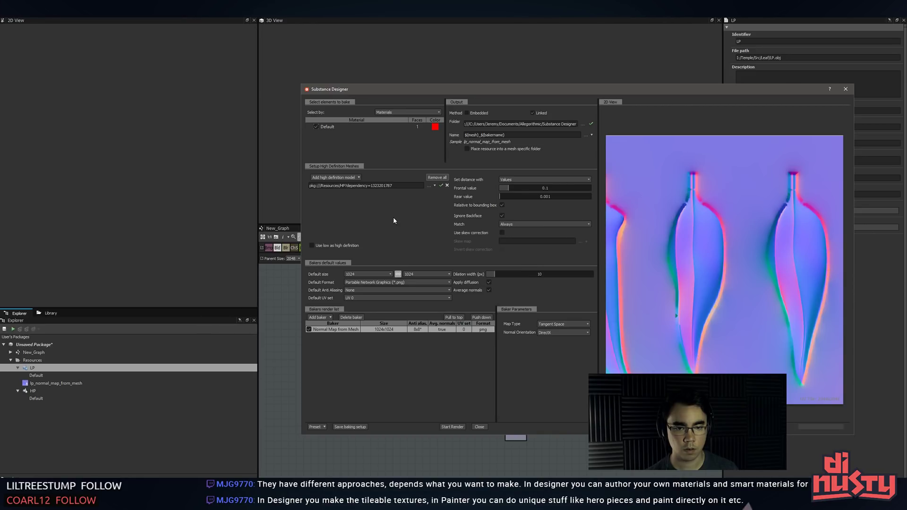
- Render the normal map with the current settings and examine the leaves in the bake preview
click(452, 426)
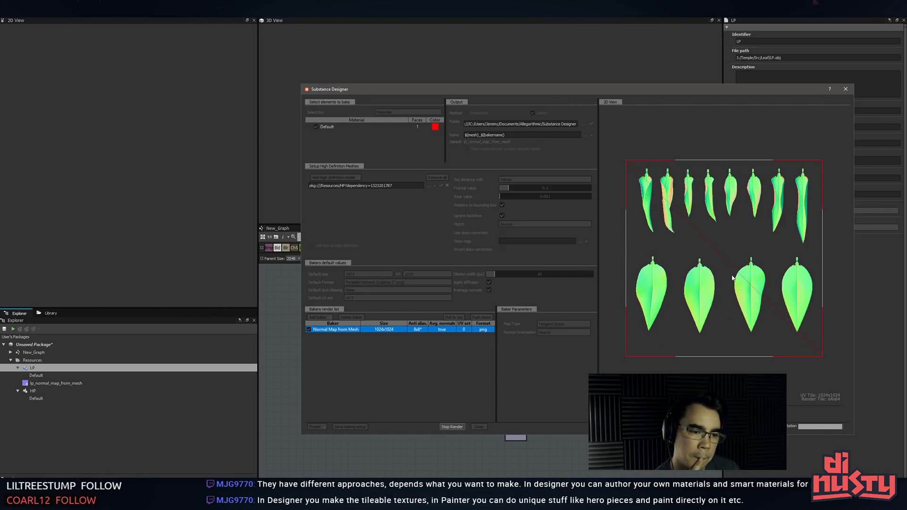
scroll(751, 259, up, 5)
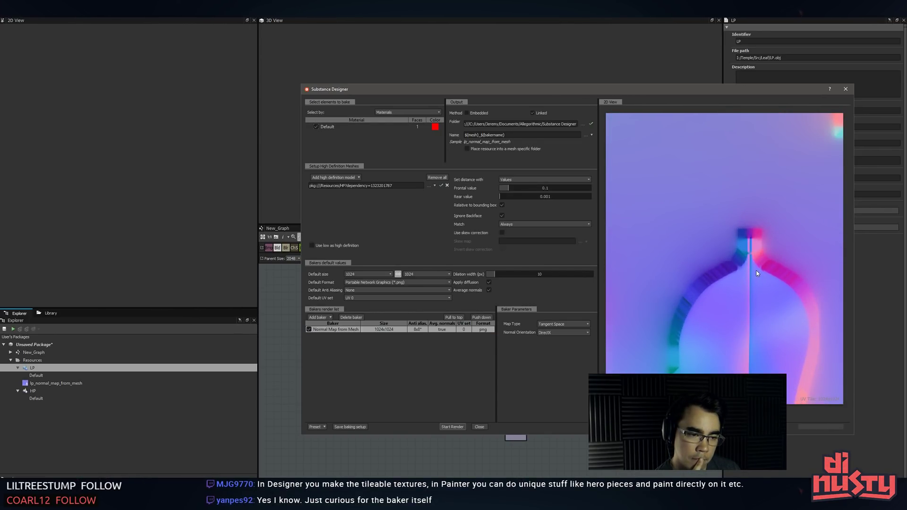
scroll(752, 282, down, 3)
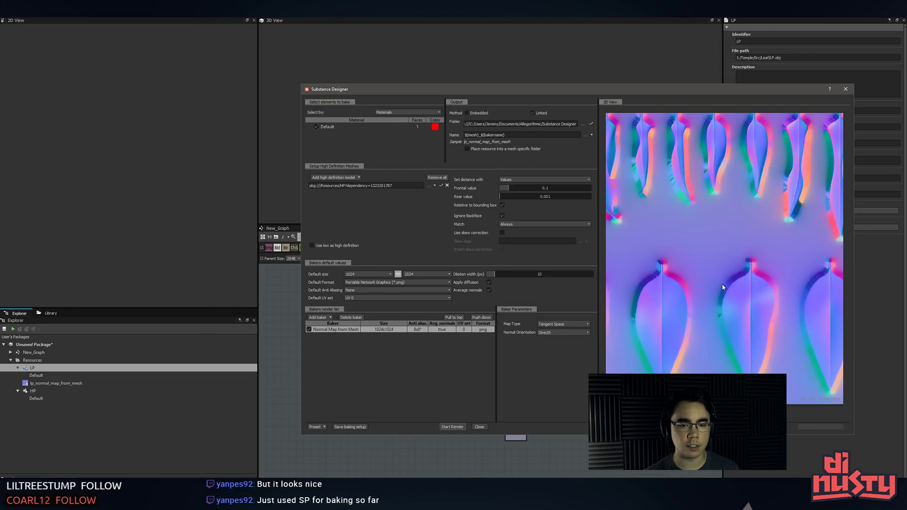
scroll(764, 288, down, 2)
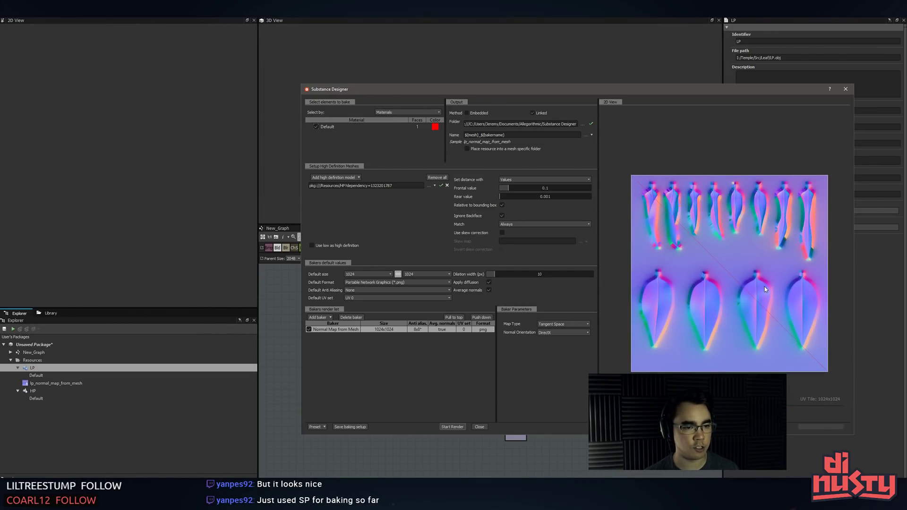
scroll(745, 220, up, 2)
scroll(745, 220, down, 3)
scroll(746, 220, up, 1)
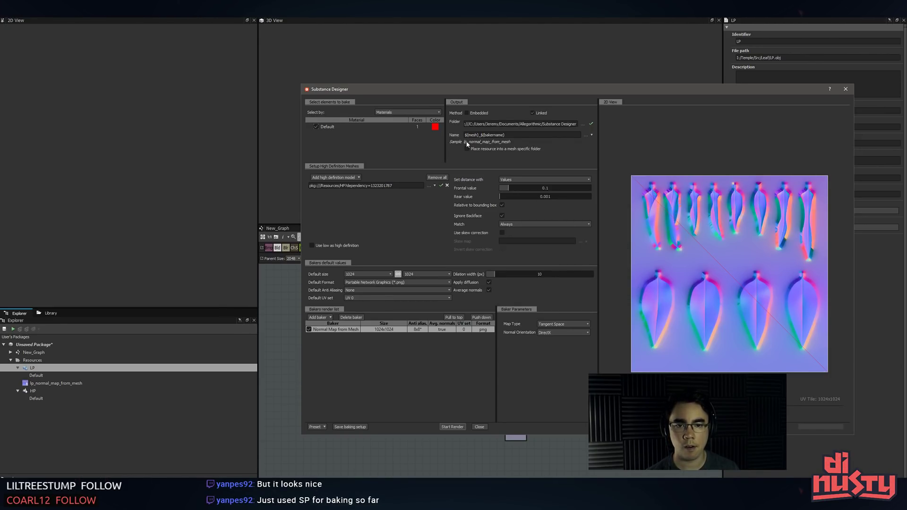
- Browse for a new bake output folder and go to Temple > Src > Leaf
click(584, 124)
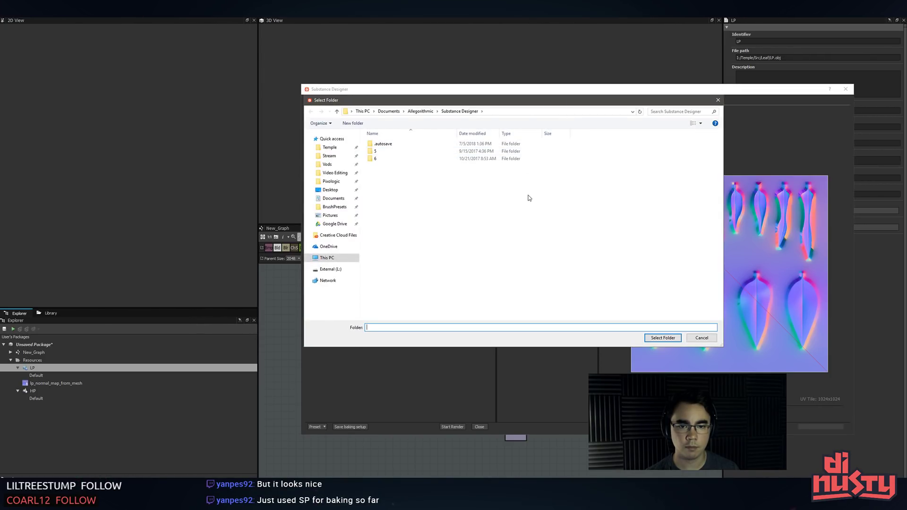
click(330, 147)
click(383, 226)
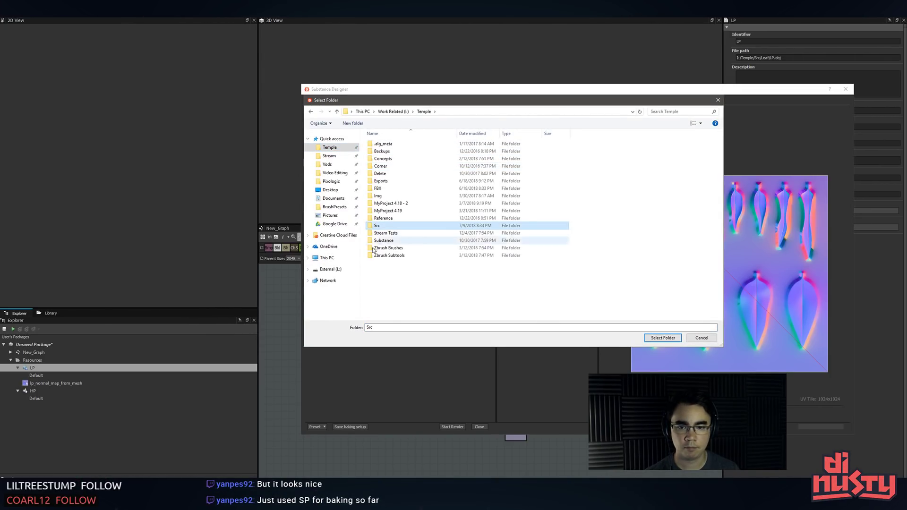
double_click(378, 225)
double_click(394, 167)
- Create a folder named Bakes inside Leaf and choose it as the bake output folder
right_click(418, 213)
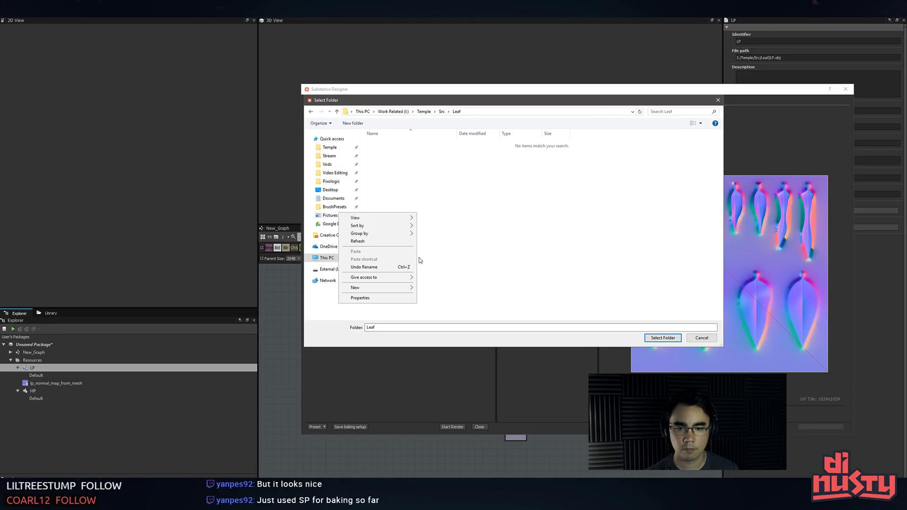
mouse_move(402, 288)
click(434, 289)
text(Bake)
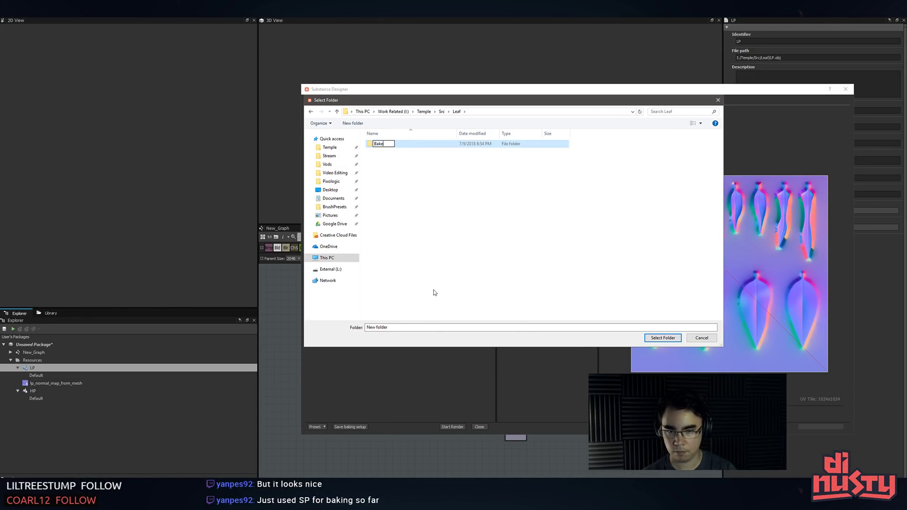
text(s)
key(Return)
key(Return)
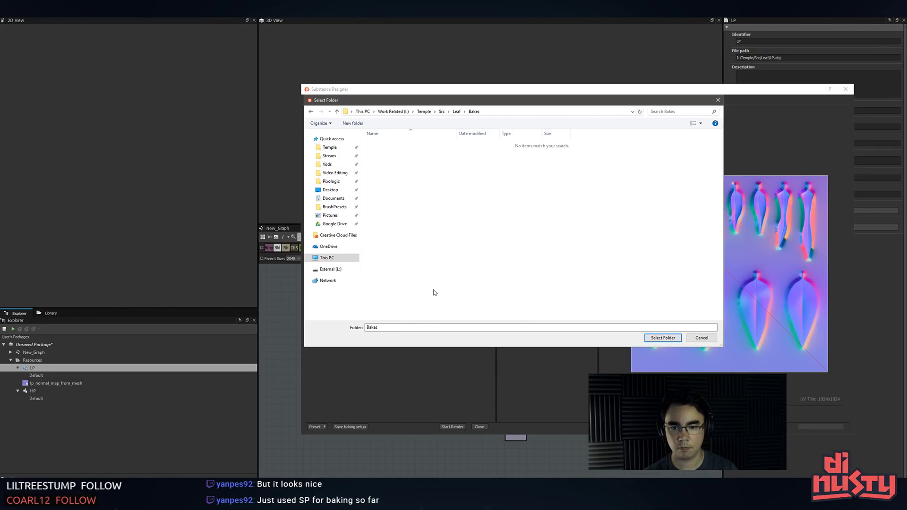
click(657, 337)
- Set the default bake size to 2048 and the rear distance value to 0.0001
click(369, 274)
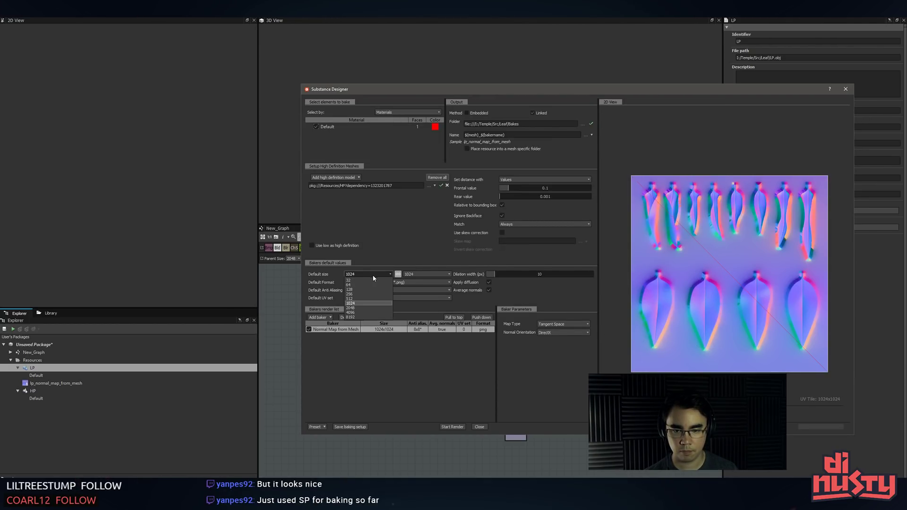
click(361, 310)
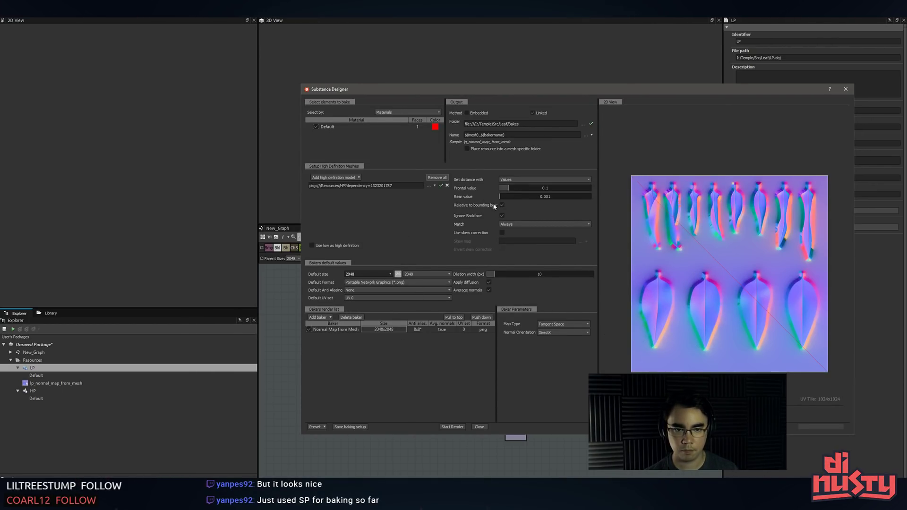
double_click(510, 194)
text(0)
key(Return)
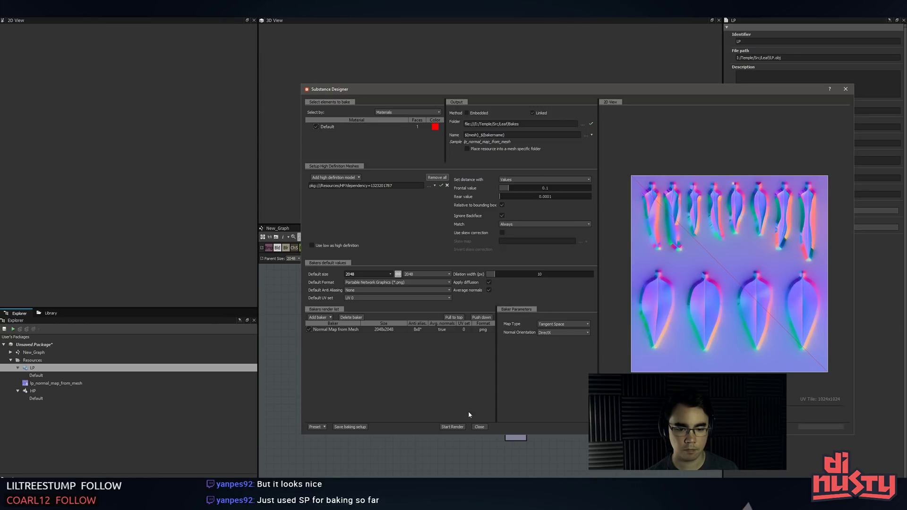
- Render the normal map with the new settings and inspect the leaf stems and edges in the bake preview
click(452, 426)
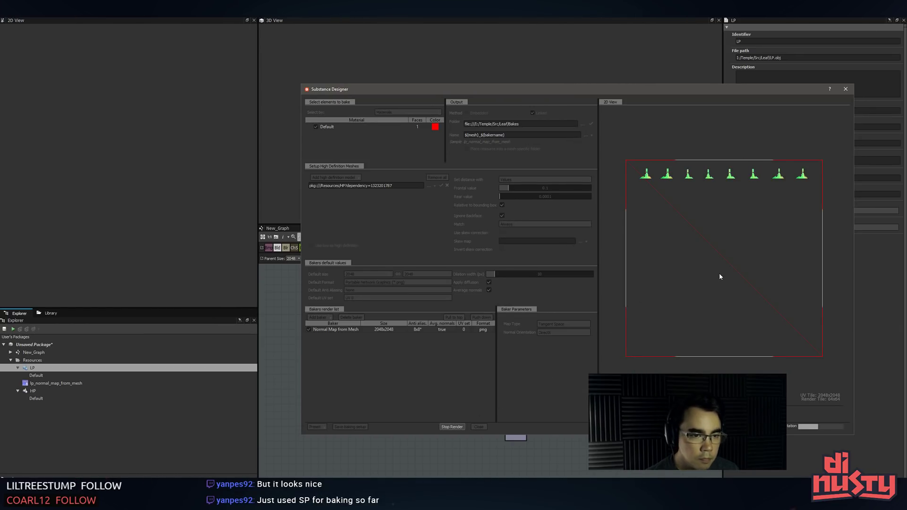
scroll(725, 165, up, 10)
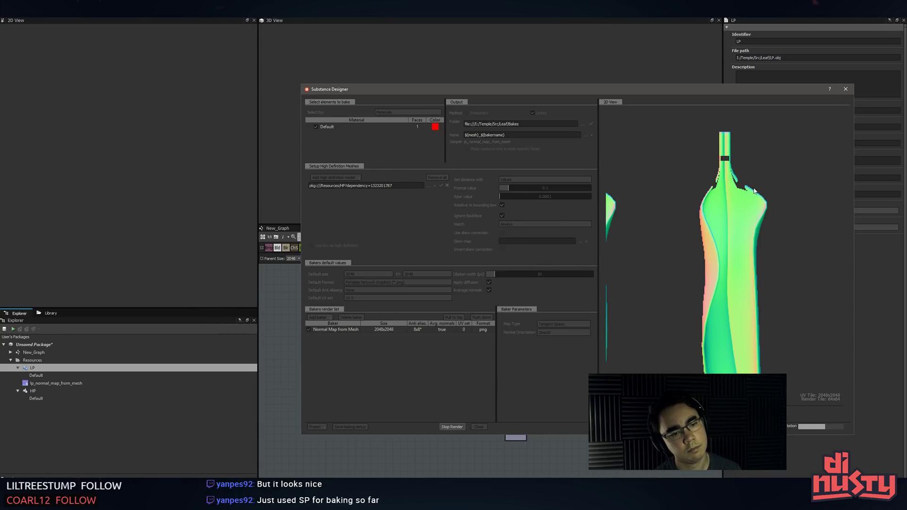
scroll(754, 188, down, 3)
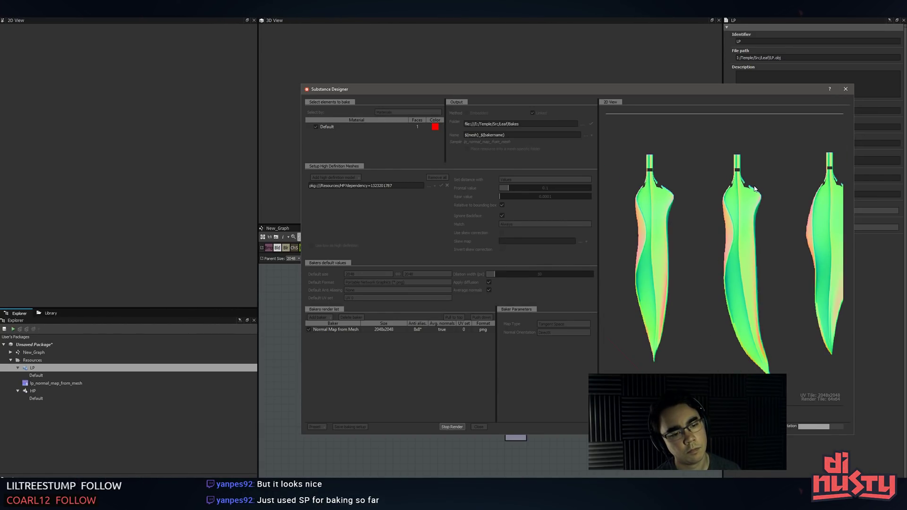
scroll(754, 188, down, 3)
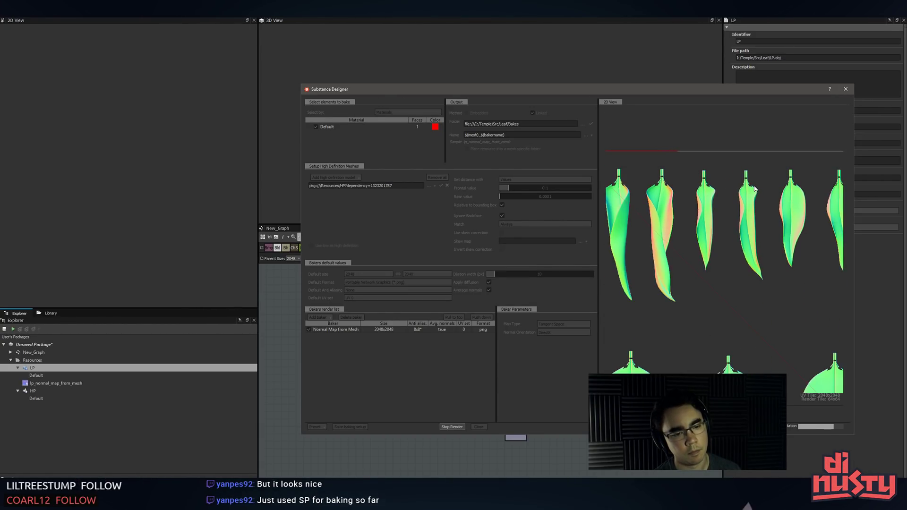
scroll(754, 189, down, 3)
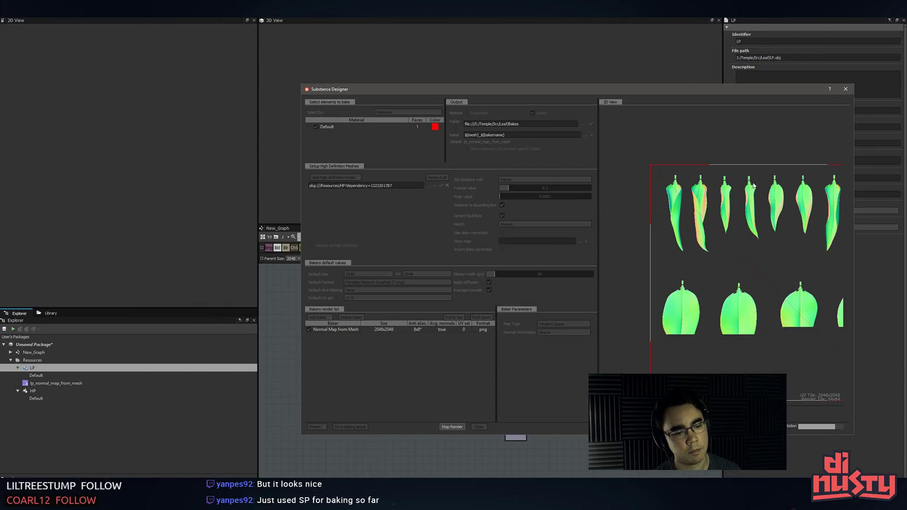
scroll(761, 273, up, 3)
scroll(760, 275, up, 2)
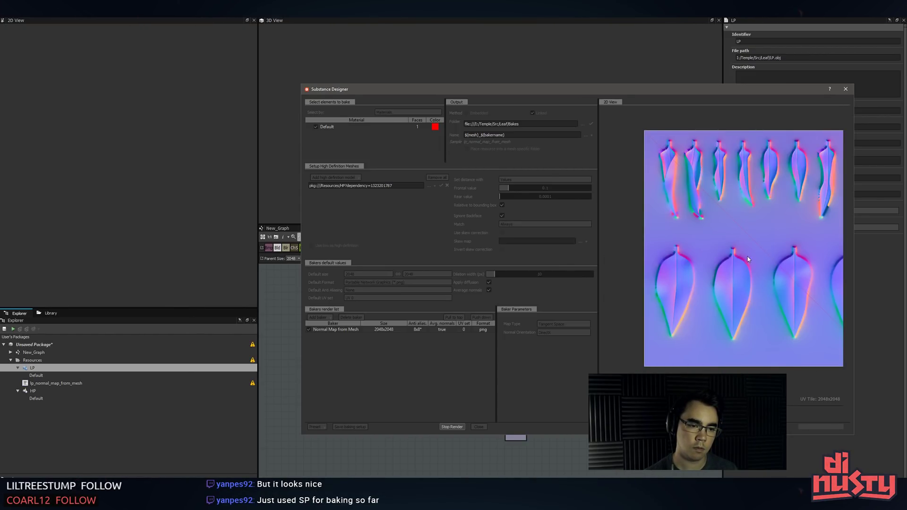
- Add the Ambient Occlusion Map from Mesh and Height Map from Mesh bakers to the render list
click(329, 319)
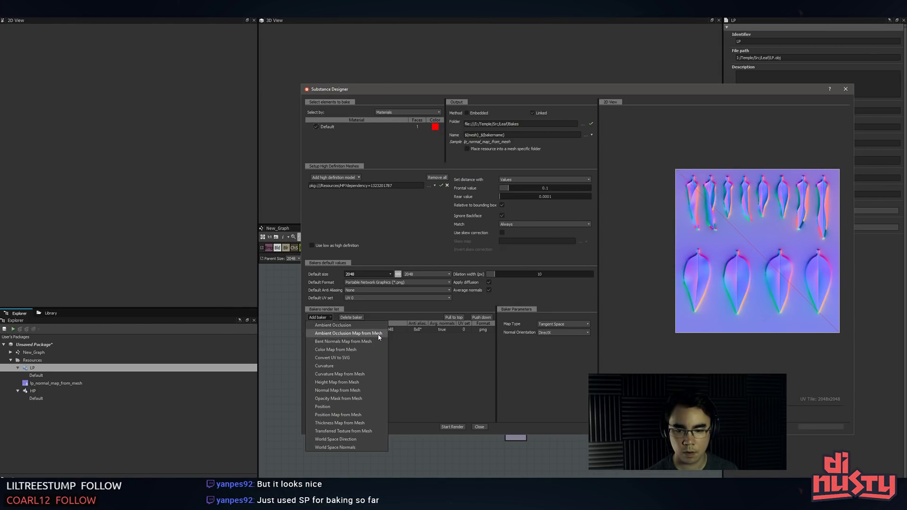
click(378, 333)
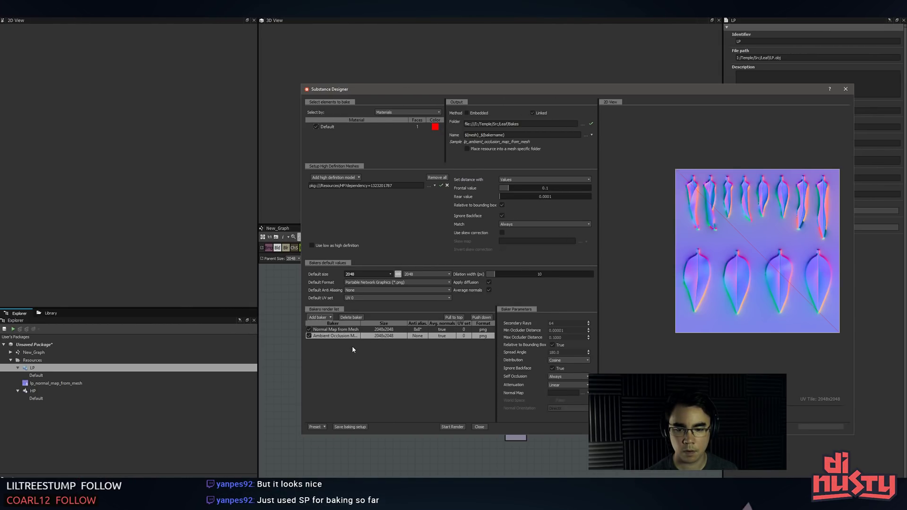
click(331, 318)
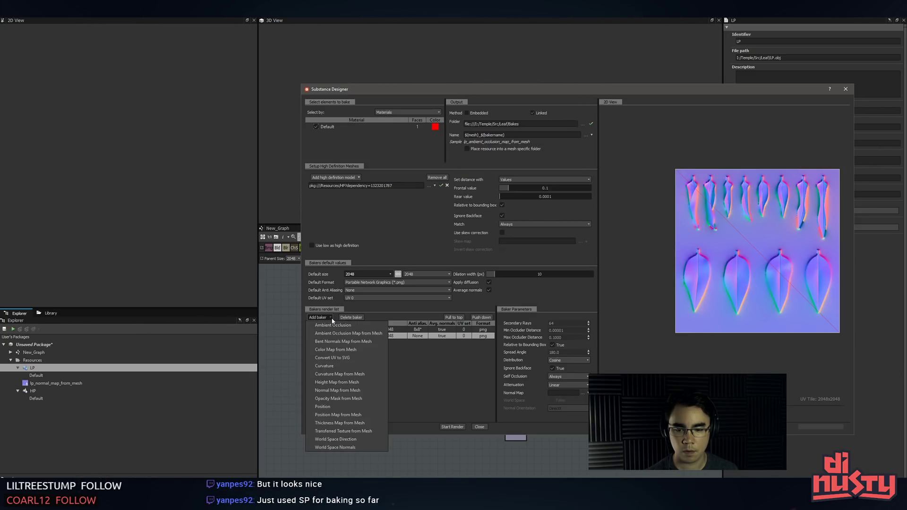
click(358, 386)
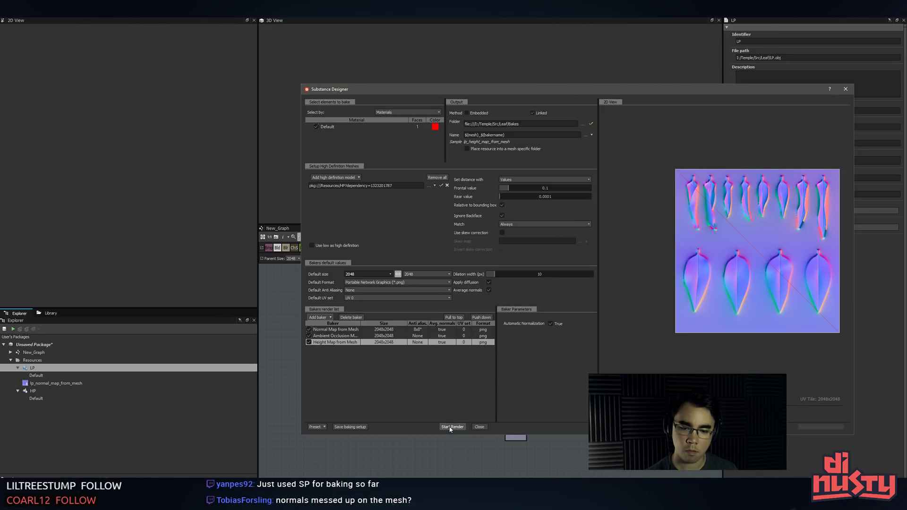
- Set the anti-aliasing of the normal, ambient occlusion and height map bakers to 4x4
click(416, 336)
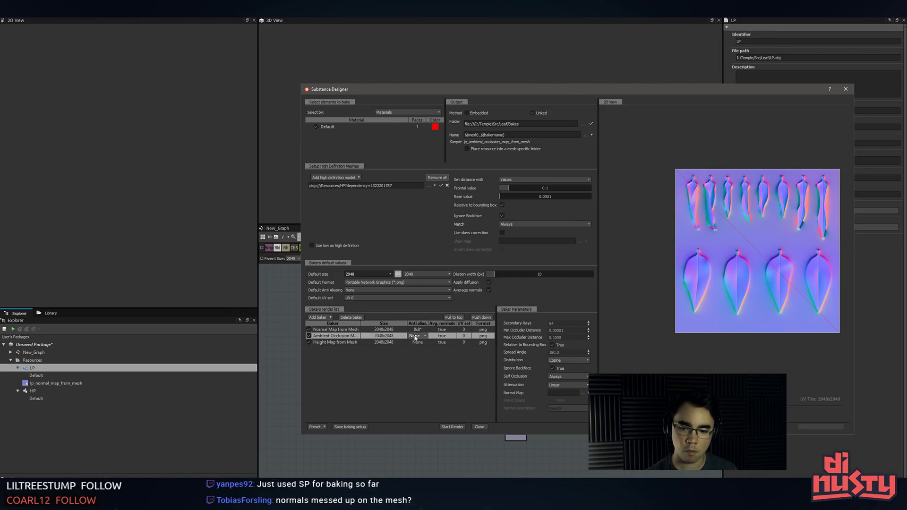
click(417, 336)
click(415, 341)
click(416, 329)
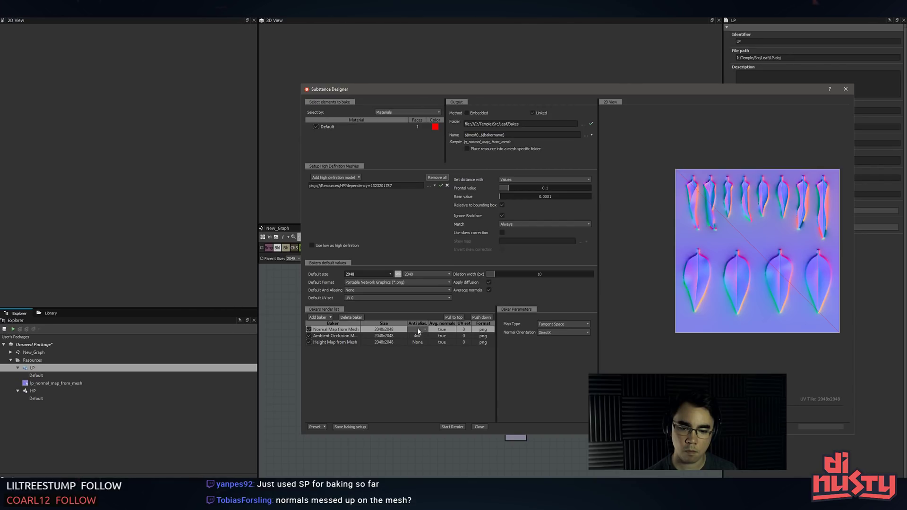
click(418, 329)
click(412, 346)
click(417, 342)
click(417, 342)
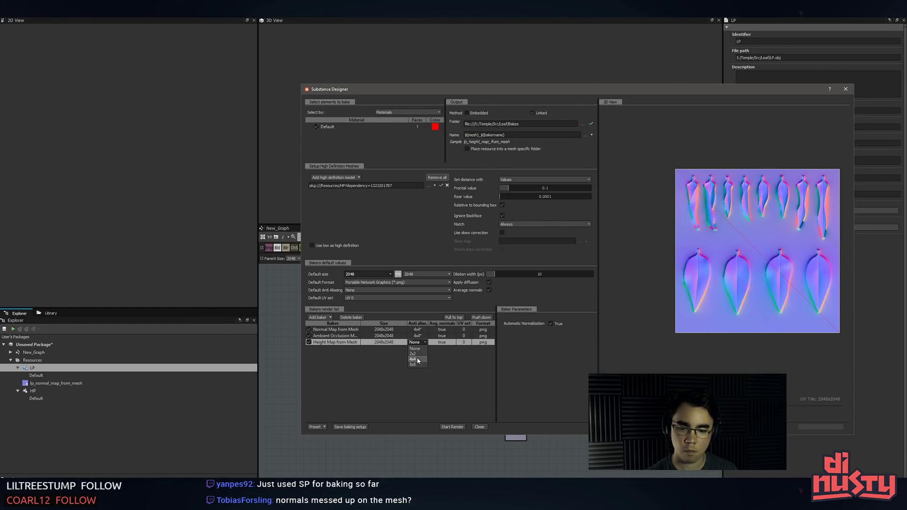
click(414, 358)
- Select all three bakers in the render list together
click(481, 337)
click(485, 329)
shift+click(483, 342)
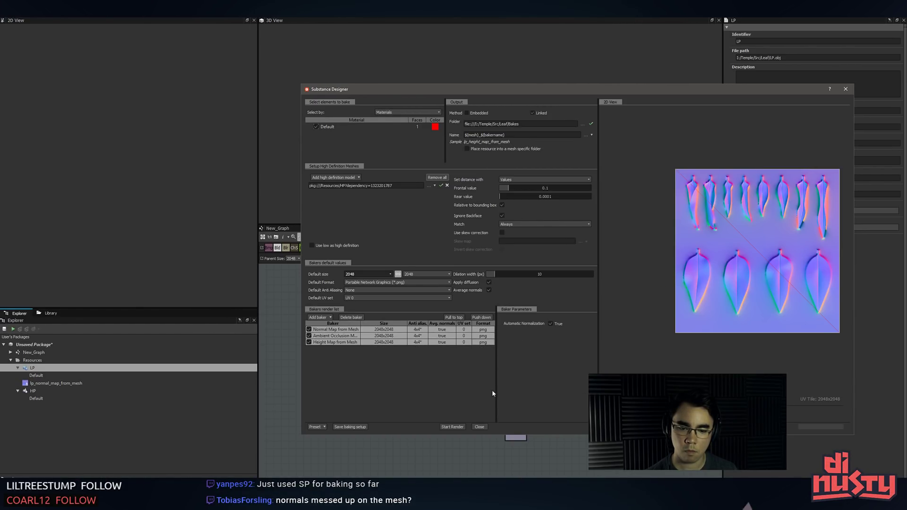
- Set the output format of the normal, ambient occlusion and height map bakers to tga
click(489, 329)
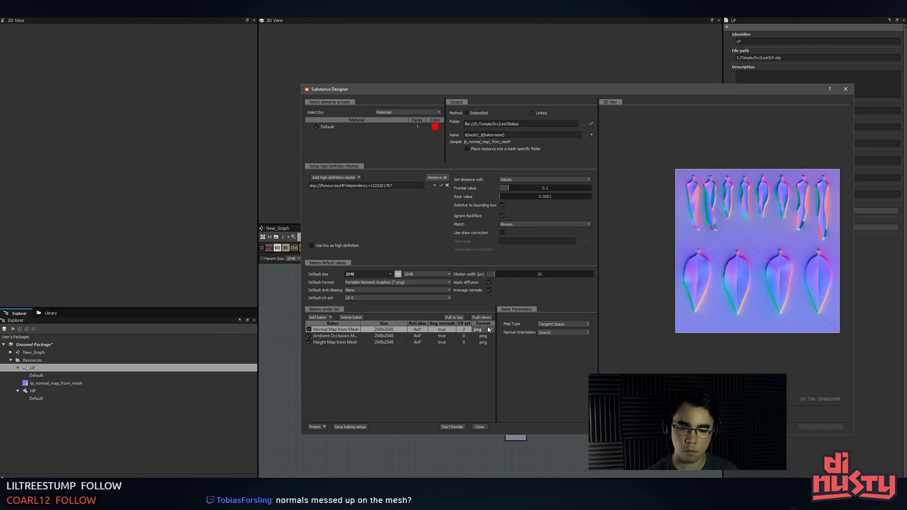
click(489, 329)
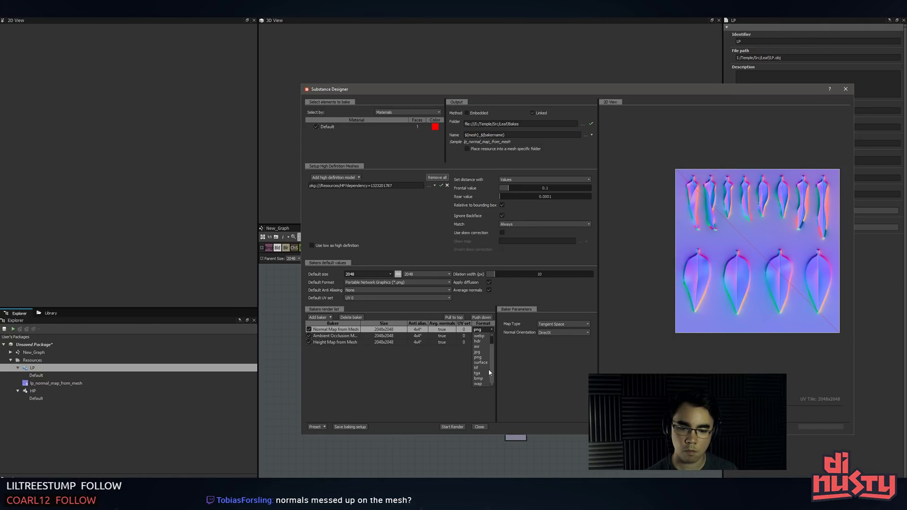
click(489, 372)
click(491, 335)
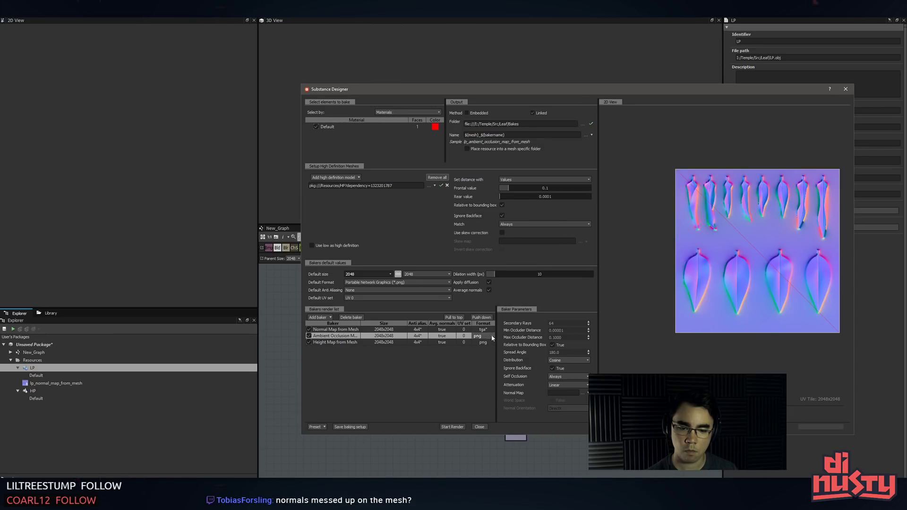
click(491, 336)
click(488, 378)
click(489, 342)
click(491, 372)
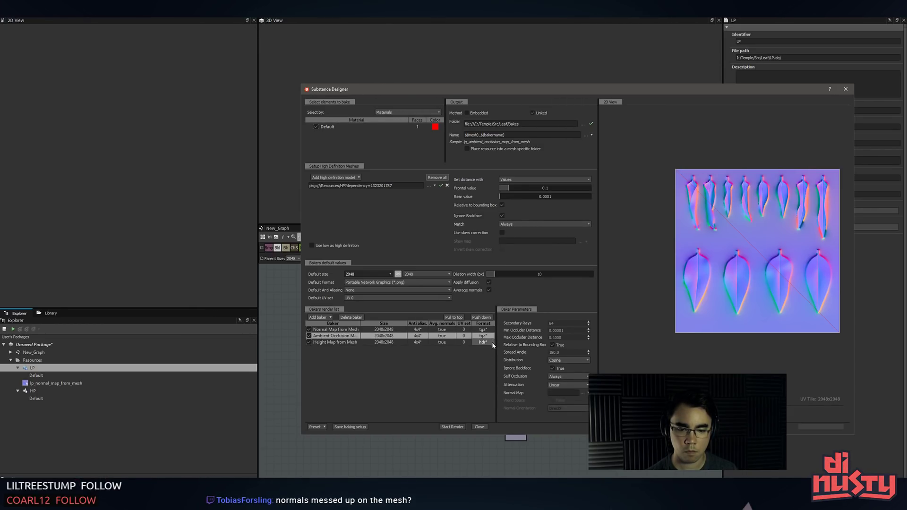
click(492, 342)
click(491, 342)
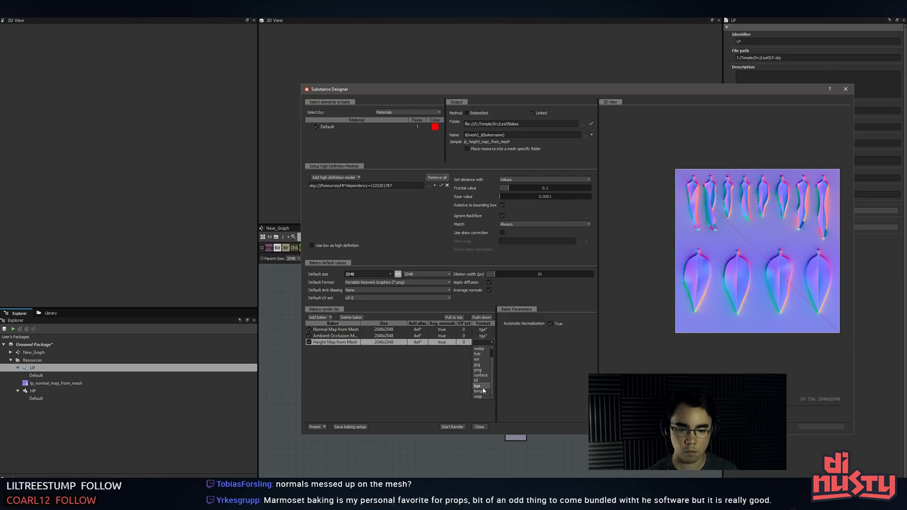
click(478, 387)
- Bake the three leaf maps and check the leaf shapes in the preview while rendering
click(452, 426)
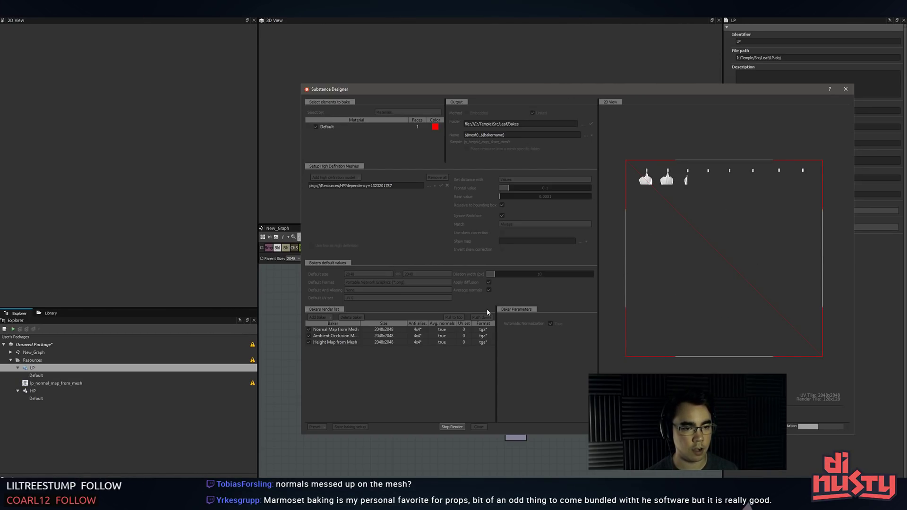
scroll(695, 169, up, 3)
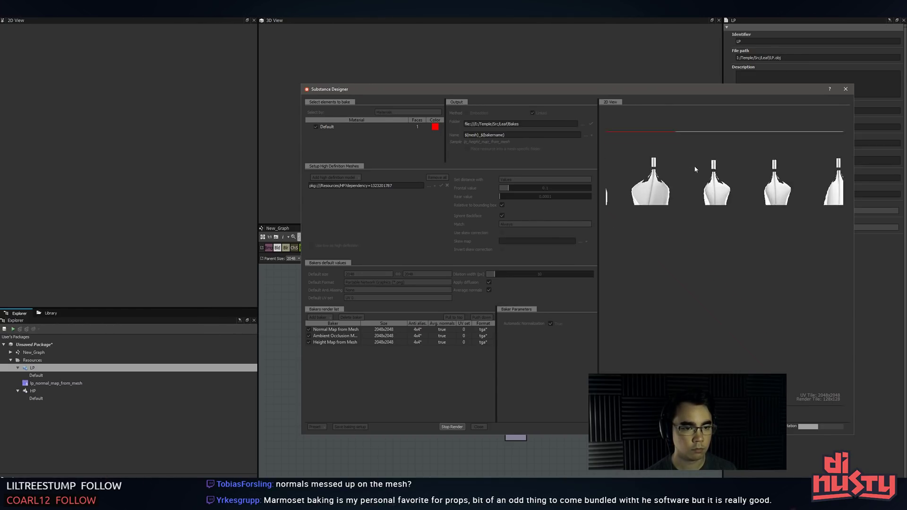
scroll(695, 169, up, 2)
scroll(694, 169, down, 1)
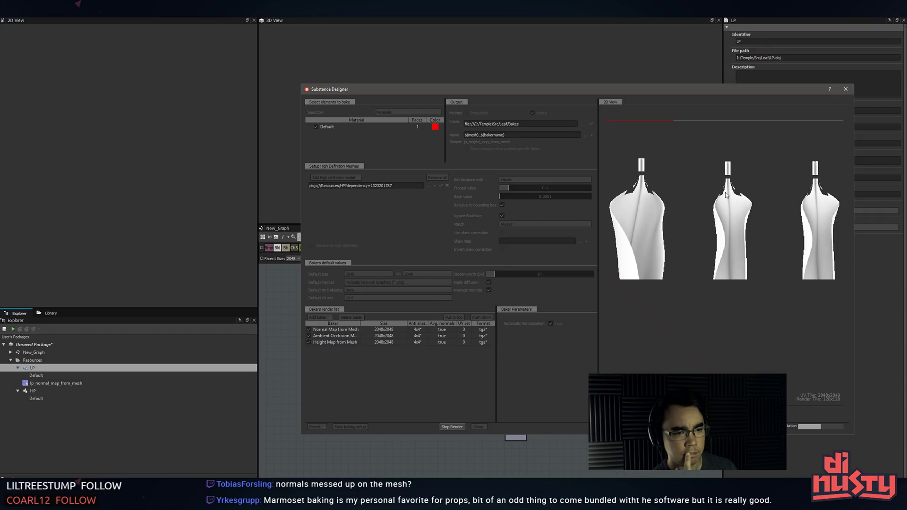
scroll(819, 200, down, 2)
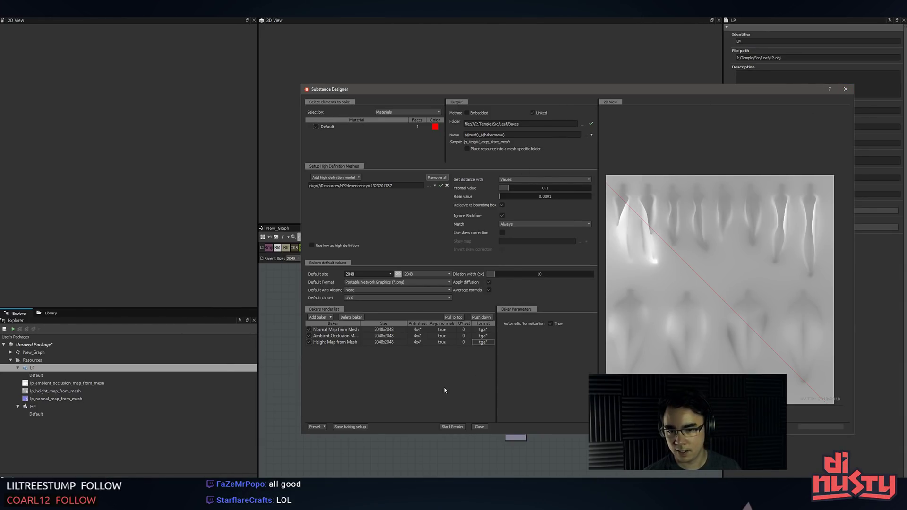
- Switch to Modo and examine the high-poly leaf meshes laid out on the bake plane
key(alt+Tab)
click(505, 177)
alt+drag(504, 247, 581, 288)
alt+drag(581, 289, 647, 361)
click(586, 347)
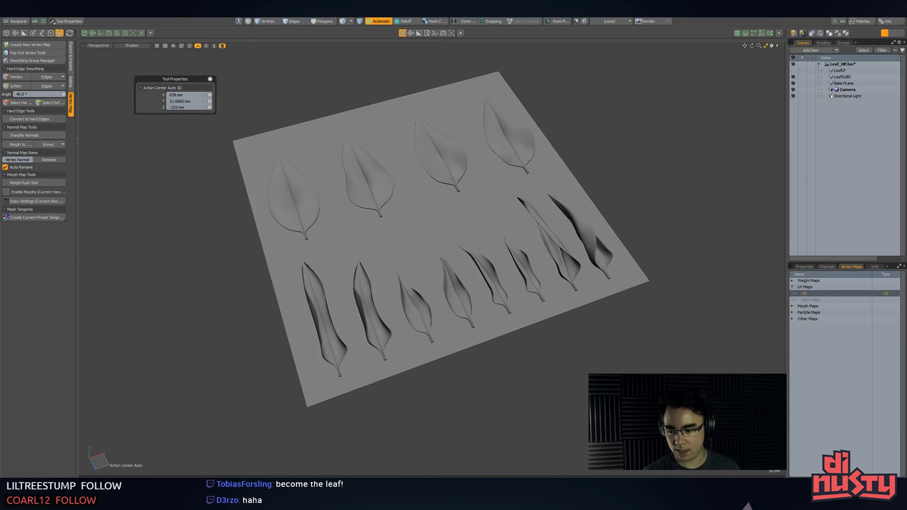
- Switch to Unity and toggle the Post Processing Behaviour component on Camera2
key(alt+Tab)
mouse_move(380, 265)
alt+mouse_down()
mouse_move(397, 274)
mouse_move(368, 268)
alt+mouse_up()
right_drag(368, 267, 367, 267)
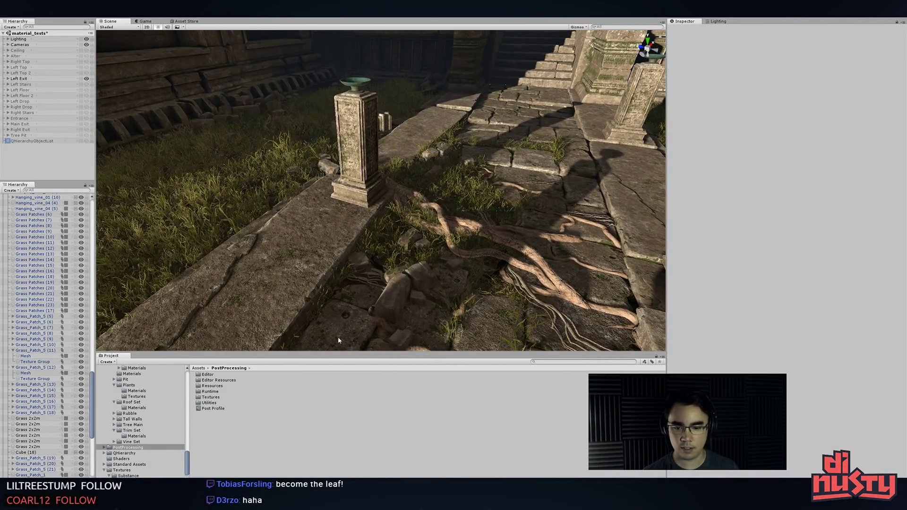
click(8, 39)
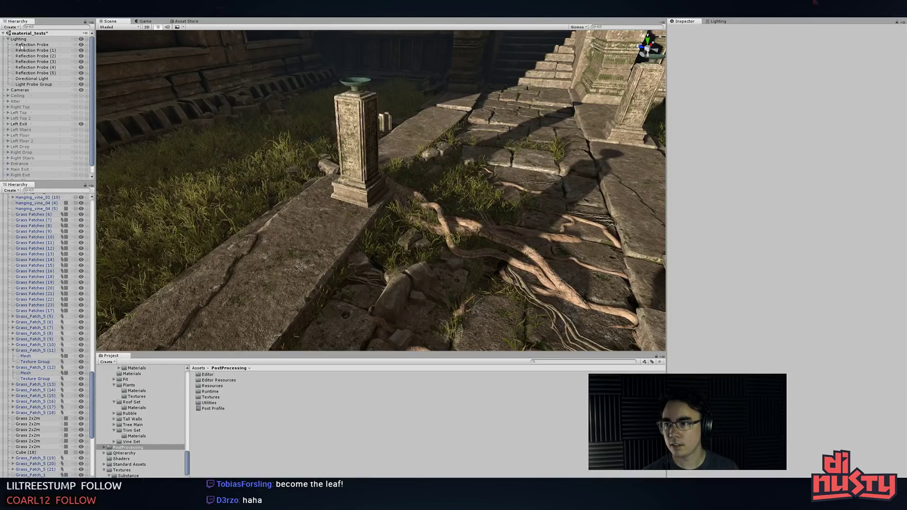
click(7, 39)
click(7, 45)
click(25, 55)
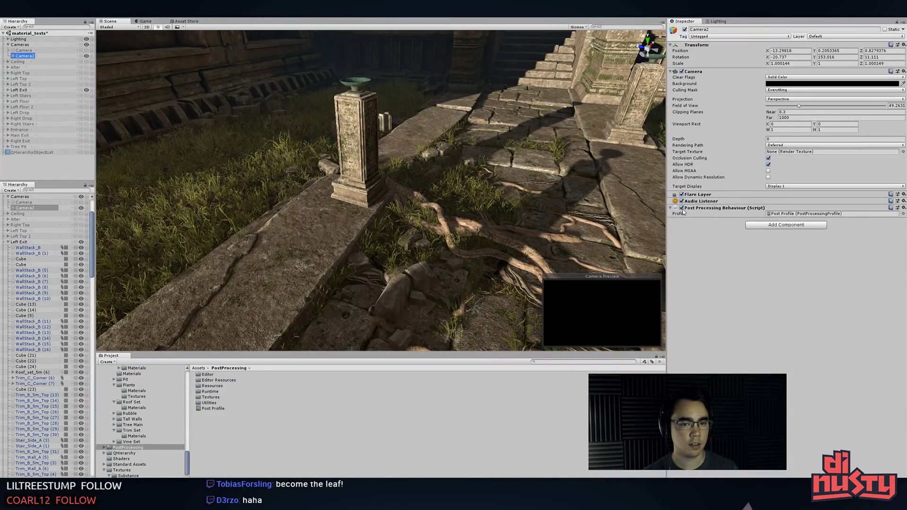
click(681, 209)
click(682, 209)
click(681, 209)
click(523, 198)
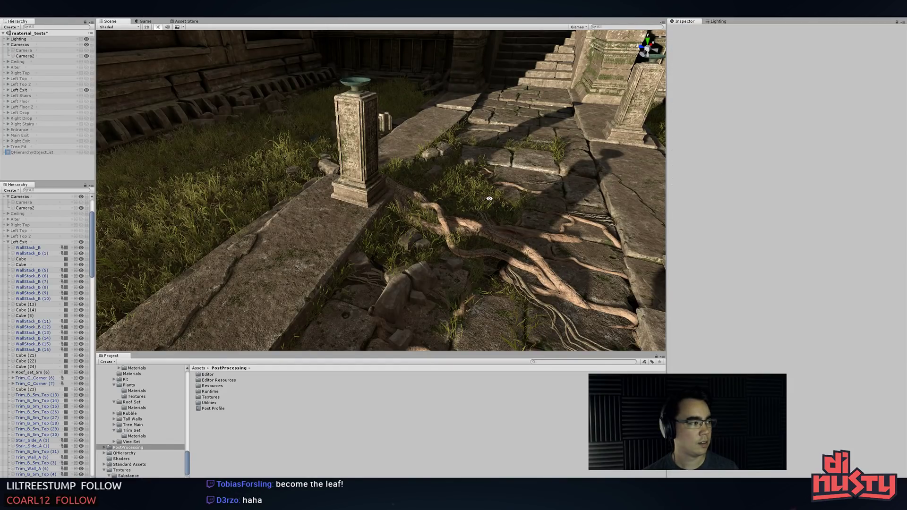
- Inspect the grass patches in the courtyard beside the stone path, selecting two of them in turn
mouse_move(496, 198)
alt+mouse_down()
mouse_move(514, 196)
mouse_move(495, 198)
alt+mouse_up()
alt+right_drag(495, 197, 430, 198)
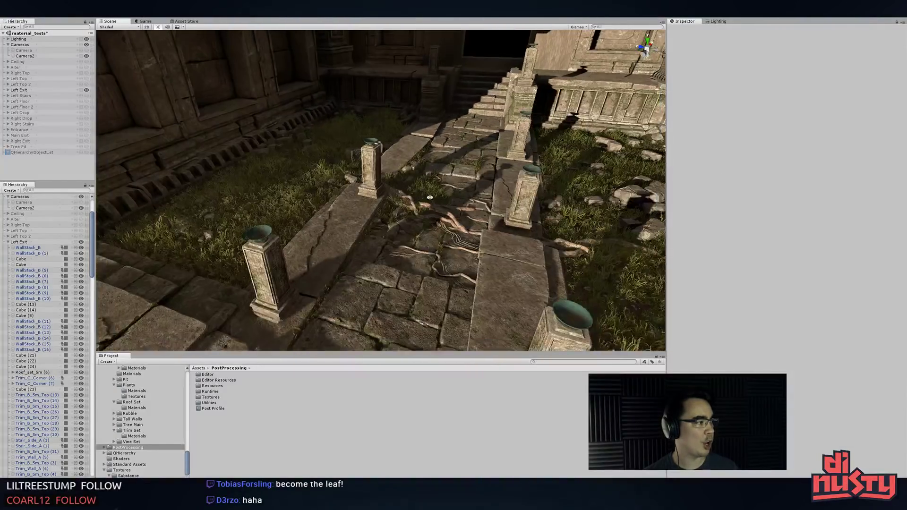
alt+middle_drag(466, 183, 279, 166)
alt+drag(279, 166, 330, 177)
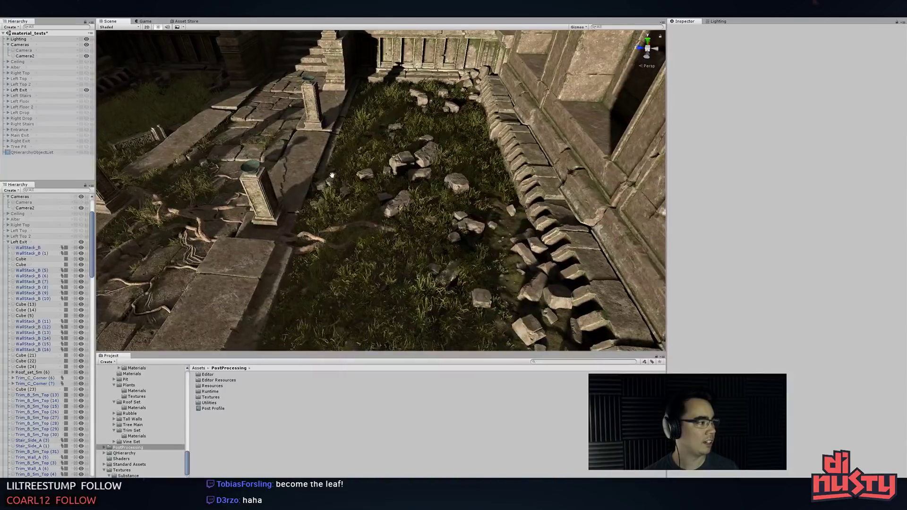
alt+right_drag(330, 177, 419, 166)
alt+drag(419, 166, 407, 159)
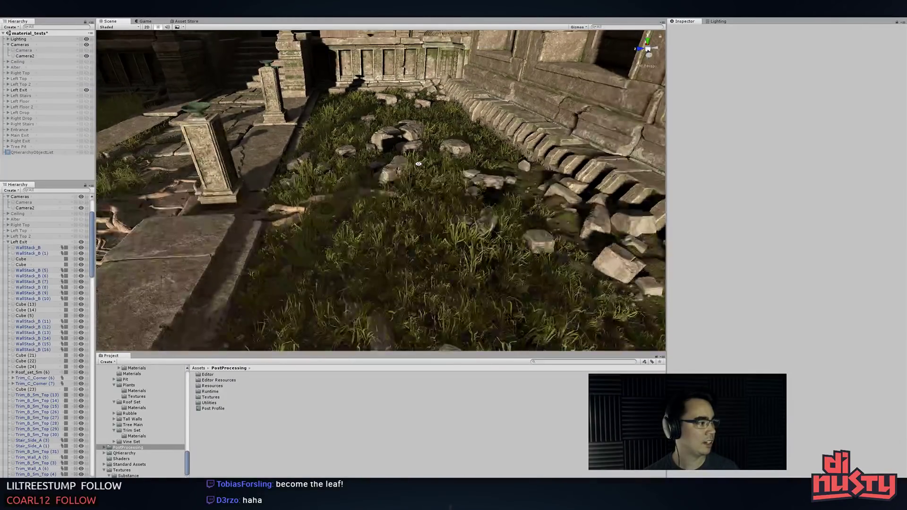
click(355, 219)
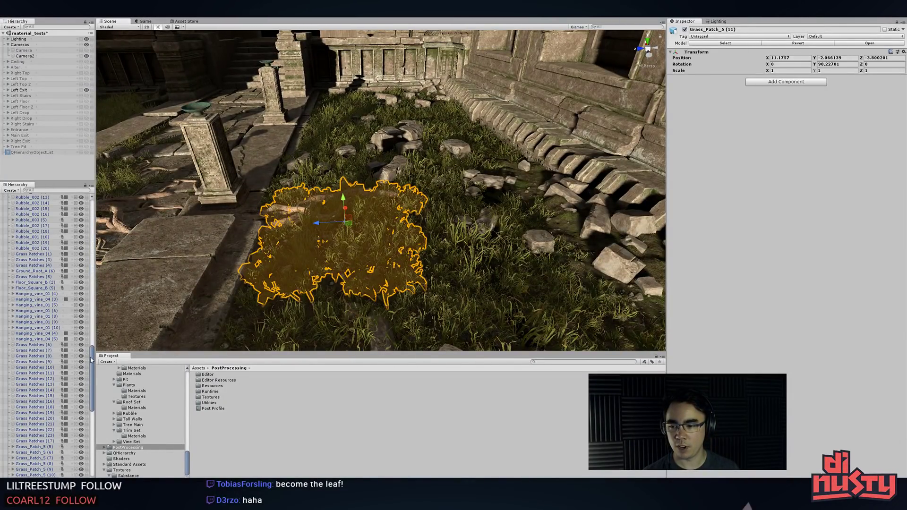
drag(91, 360, 94, 323)
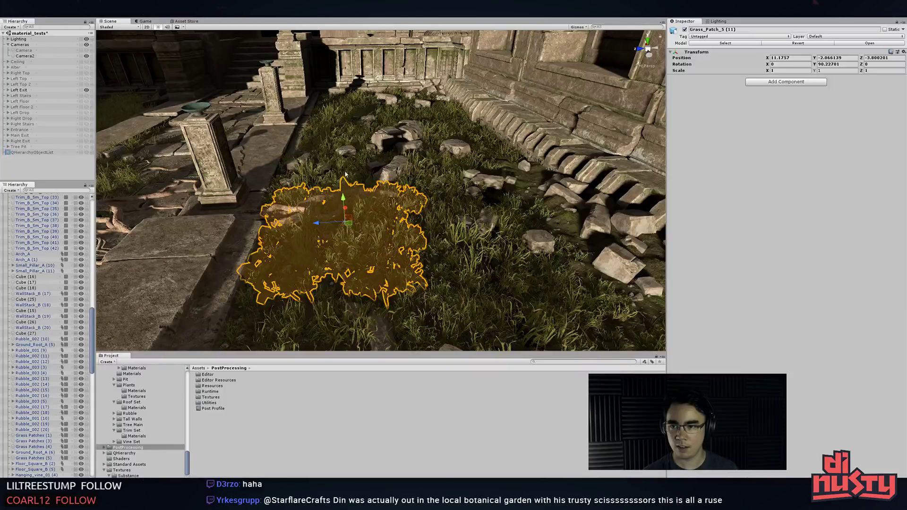
click(339, 154)
alt+drag(308, 142, 283, 156)
middle_drag(189, 236, 288, 297)
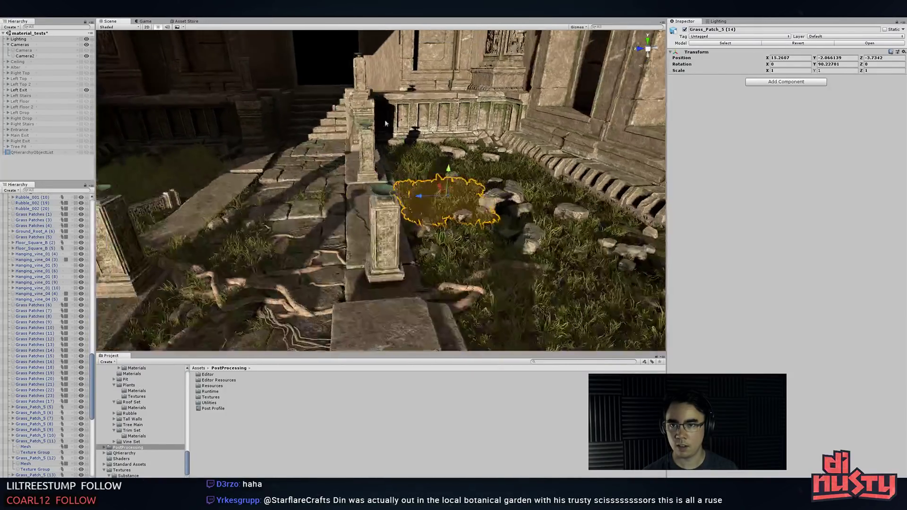
key(Delete)
- Look over the pillars, roots and raised stone walkway toward the outer edge of the courtyard
middle_drag(366, 142, 457, 116)
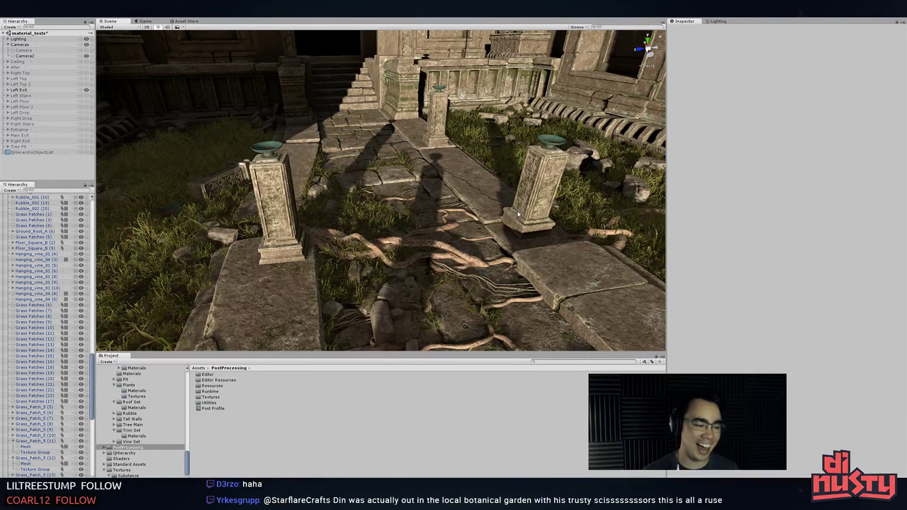
alt+drag(465, 232, 519, 246)
middle_drag(518, 246, 378, 193)
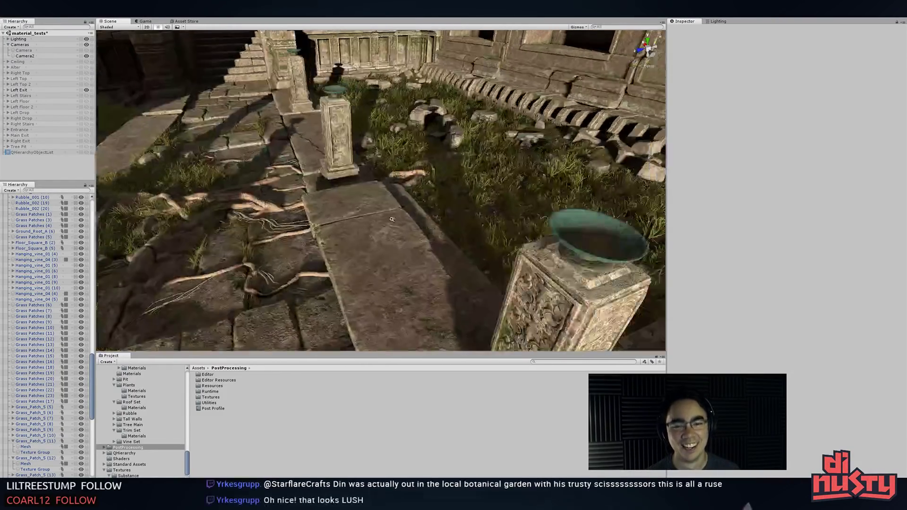
alt+drag(378, 194, 449, 227)
middle_drag(449, 227, 274, 168)
alt+drag(274, 168, 437, 189)
middle_drag(437, 189, 342, 158)
middle_drag(385, 157, 347, 150)
alt+drag(422, 151, 335, 170)
- Duplicate the Floor_Square_B (1) slab at the walkway's edge and move the copy into empty space at X -3.063
click(266, 181)
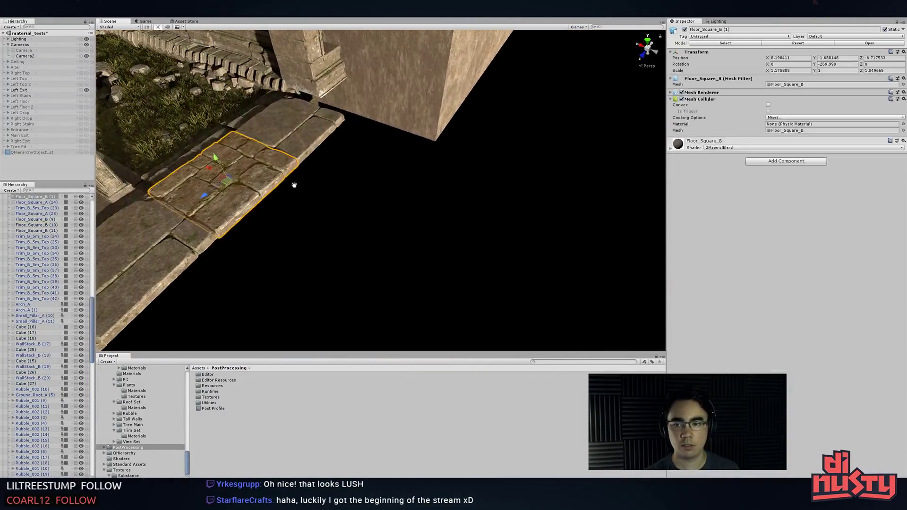
middle_drag(293, 184, 352, 169)
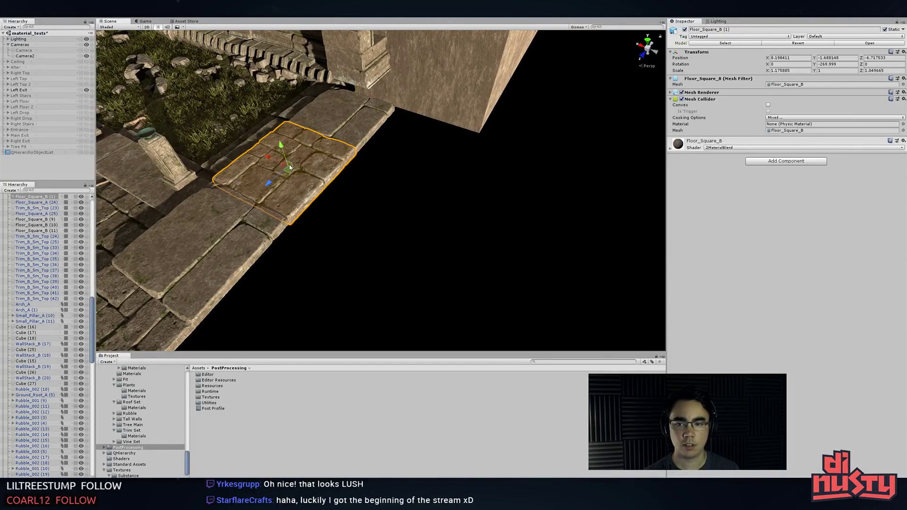
key(ctrl+d)
drag(275, 162, 569, 260)
key(f)
click(451, 236)
click(305, 198)
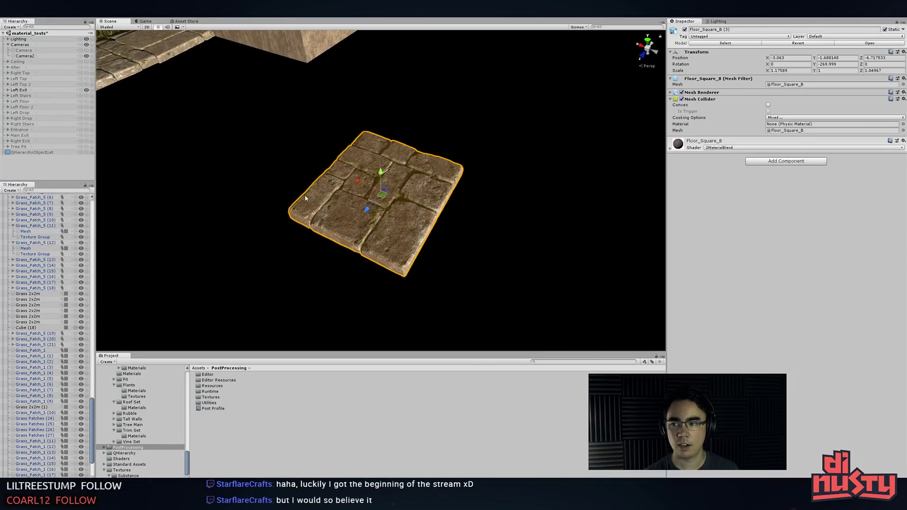
- Create an empty game object at the root of the scene and name it Tests
click(7, 45)
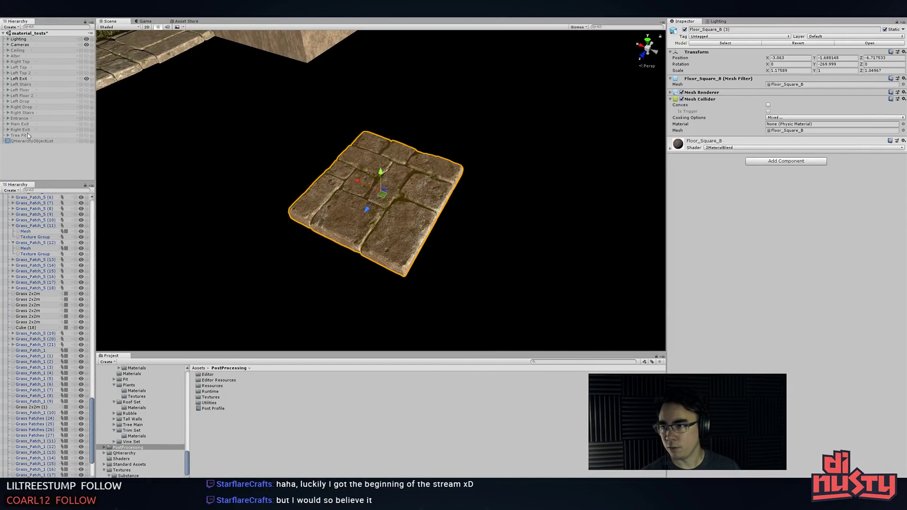
right_click(28, 160)
click(56, 228)
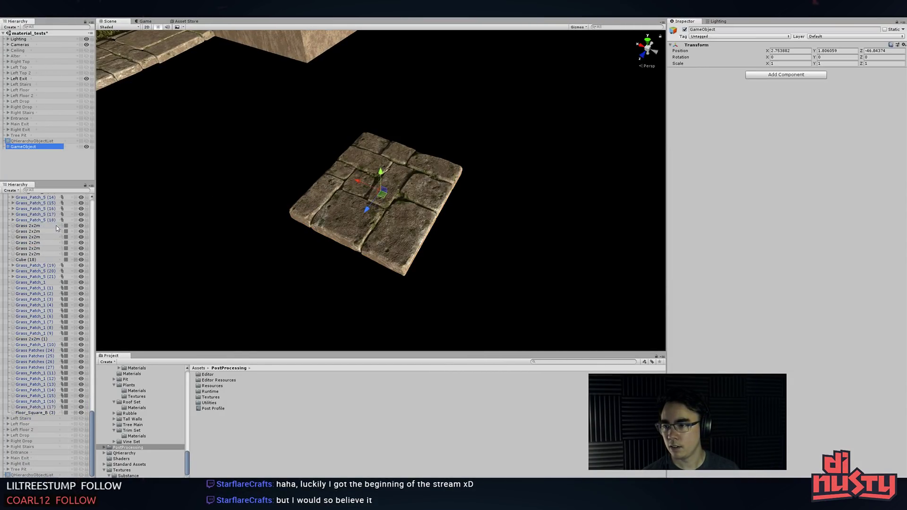
click(26, 148)
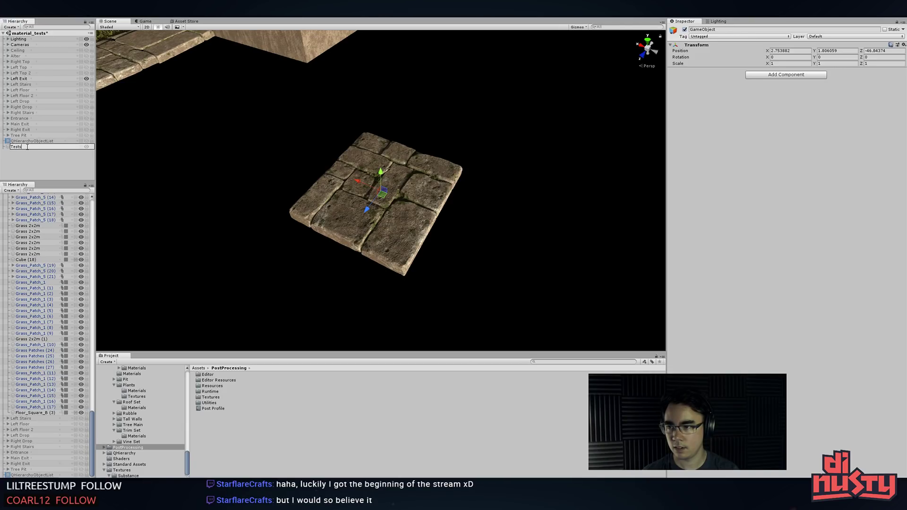
text(Tests)
key(Return)
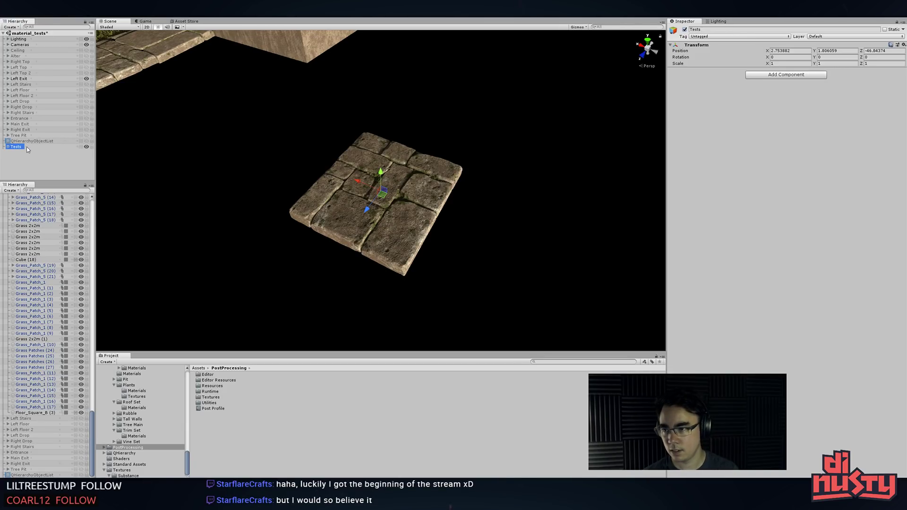
- Parent the copied floor slab to the Tests object and hide the Left Exit group
click(341, 193)
drag(27, 413, 19, 146)
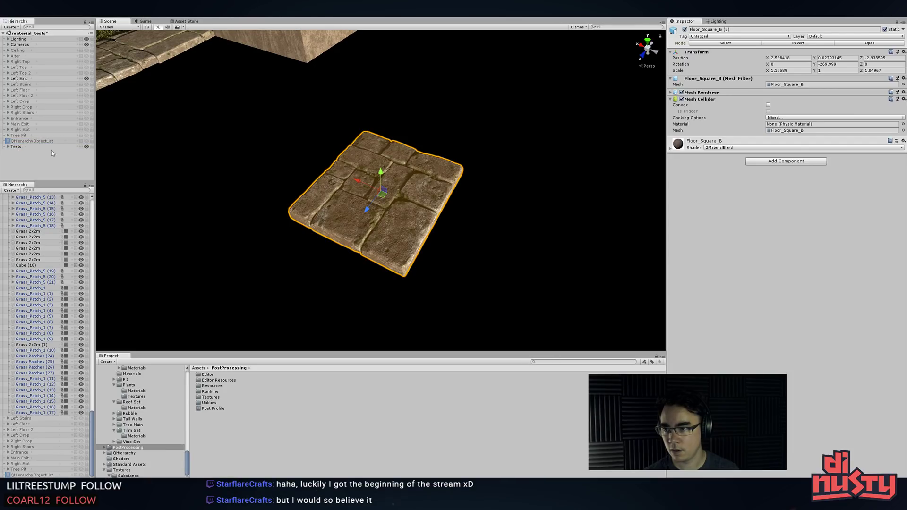
click(85, 78)
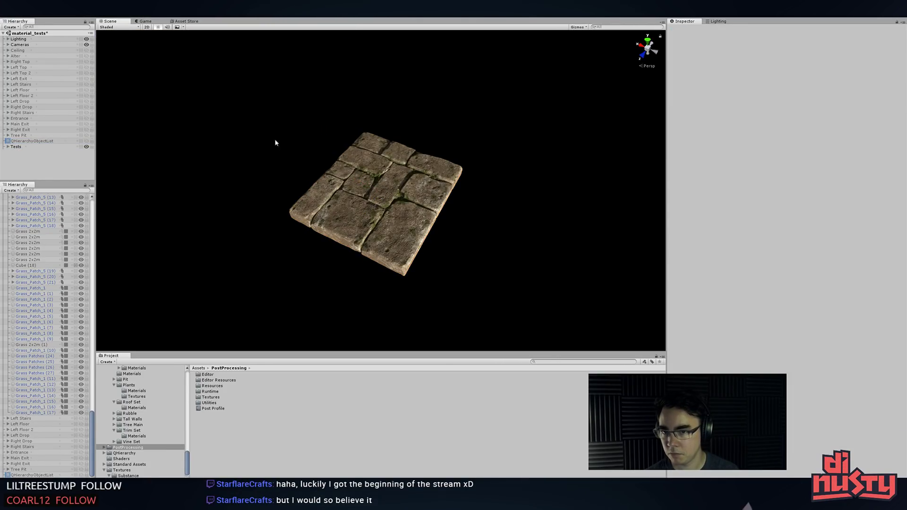
- Examine the isolated floor slab's surface and edges from several angles
click(369, 189)
click(563, 197)
alt+drag(366, 194, 407, 220)
scroll(442, 194, up, 3)
middle_drag(407, 219, 431, 216)
scroll(432, 217, up, 1)
alt+drag(472, 220, 436, 210)
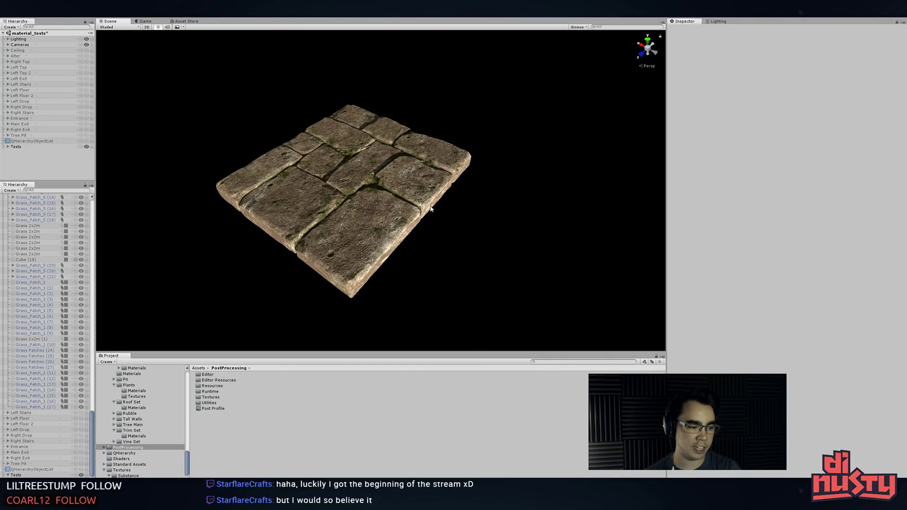
scroll(473, 208, up, 1)
alt+drag(472, 207, 496, 222)
middle_drag(496, 222, 514, 213)
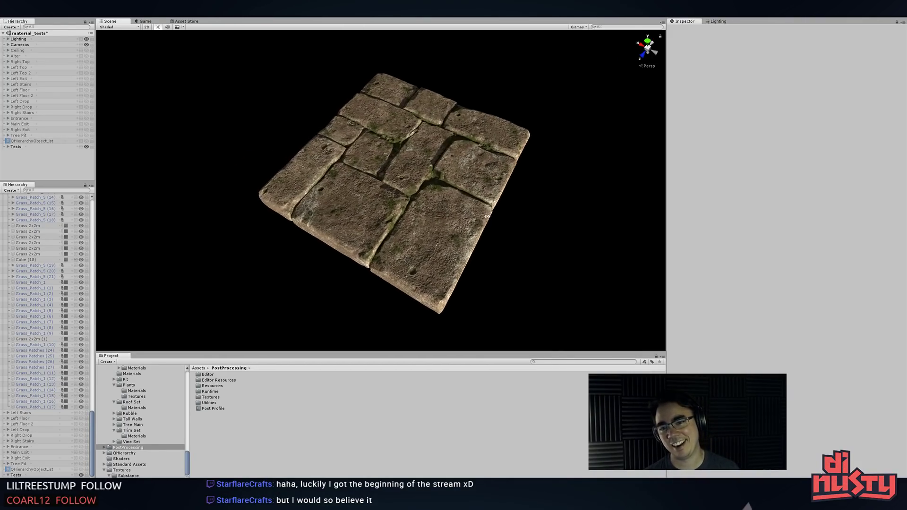
scroll(501, 213, up, 2)
alt+drag(493, 215, 448, 206)
middle_drag(448, 206, 444, 209)
mouse_move(444, 208)
alt+mouse_down()
mouse_move(563, 172)
mouse_move(461, 211)
alt+mouse_up()
scroll(458, 207, down, 3)
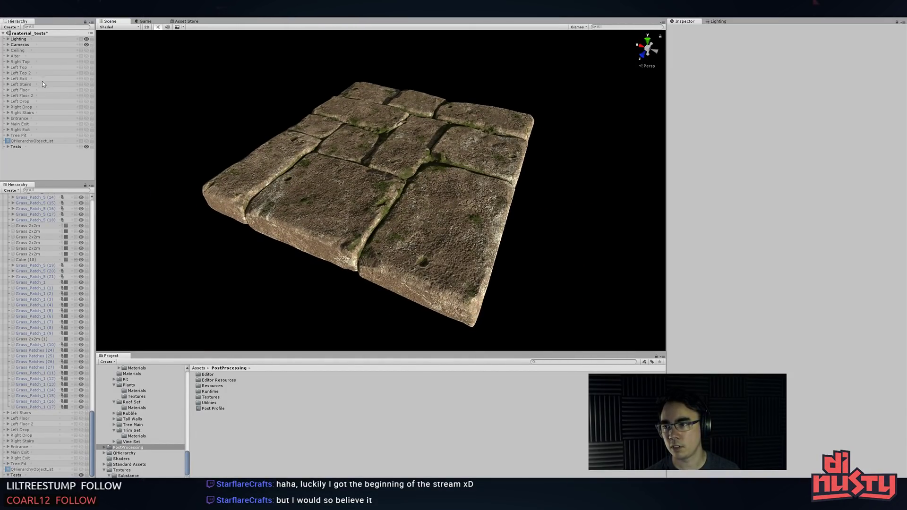
- Show the Left Exit group, duplicate its Grass_Patch_5 (7) grass patch and parent the copy to the Tests object
click(83, 78)
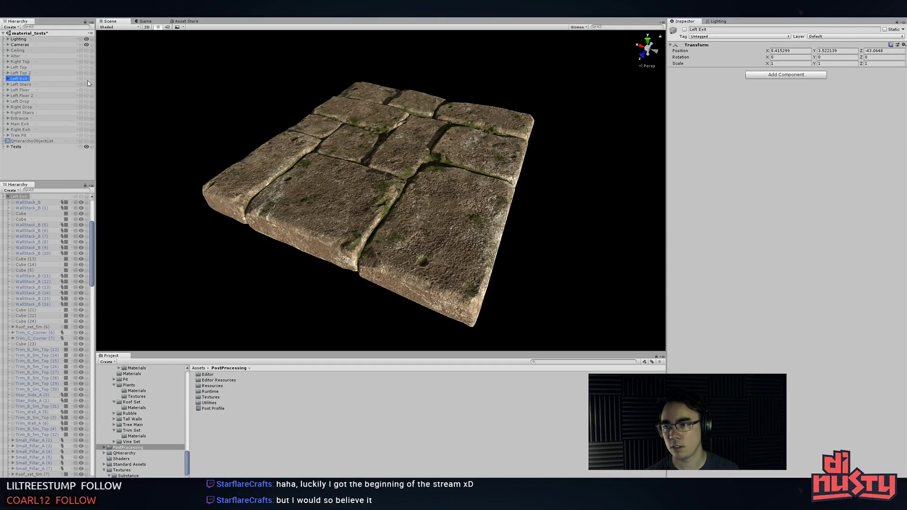
click(166, 80)
middle_drag(169, 80, 687, 197)
click(362, 113)
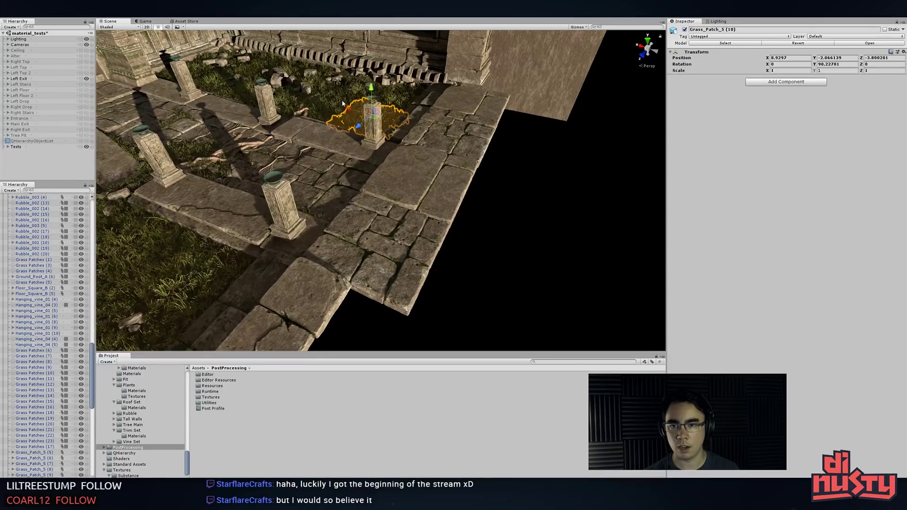
click(216, 276)
click(146, 244)
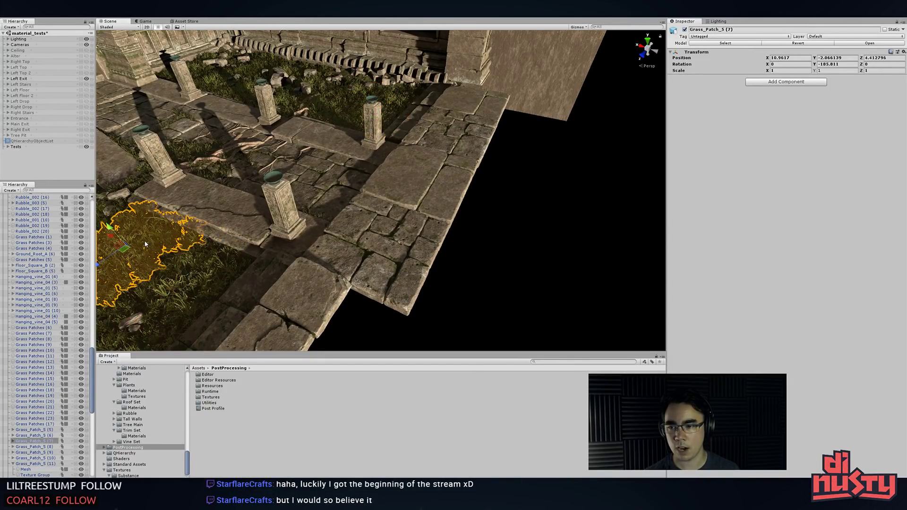
scroll(391, 252, down, 2)
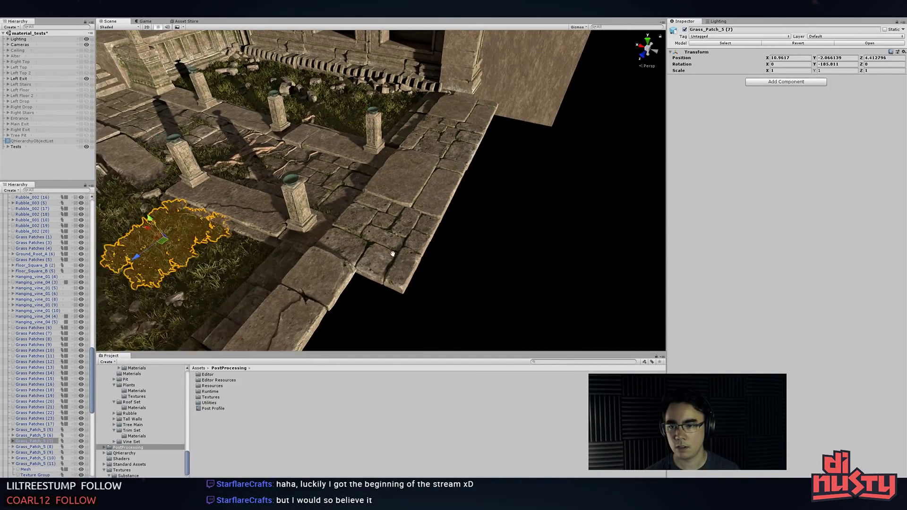
middle_drag(391, 252, 375, 233)
scroll(324, 234, down, 5)
middle_drag(459, 202, 311, 176)
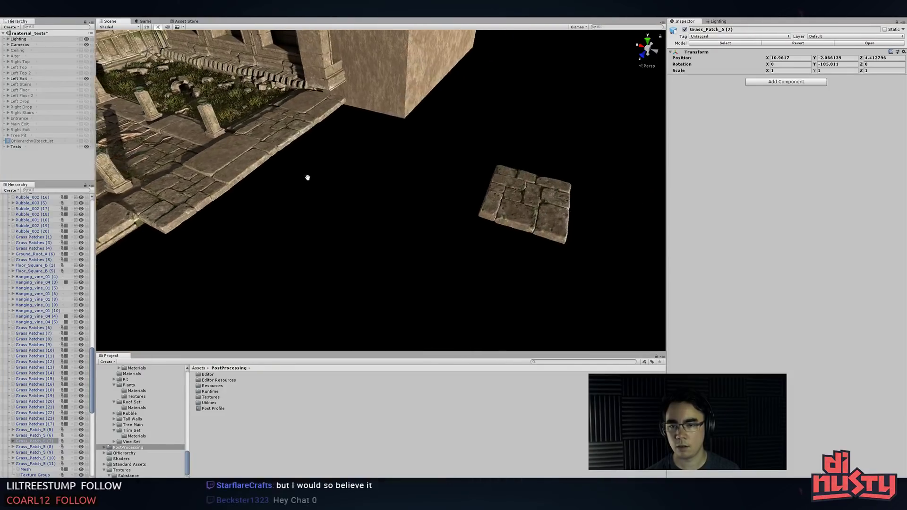
middle_drag(224, 177, 376, 171)
key(ctrl+d)
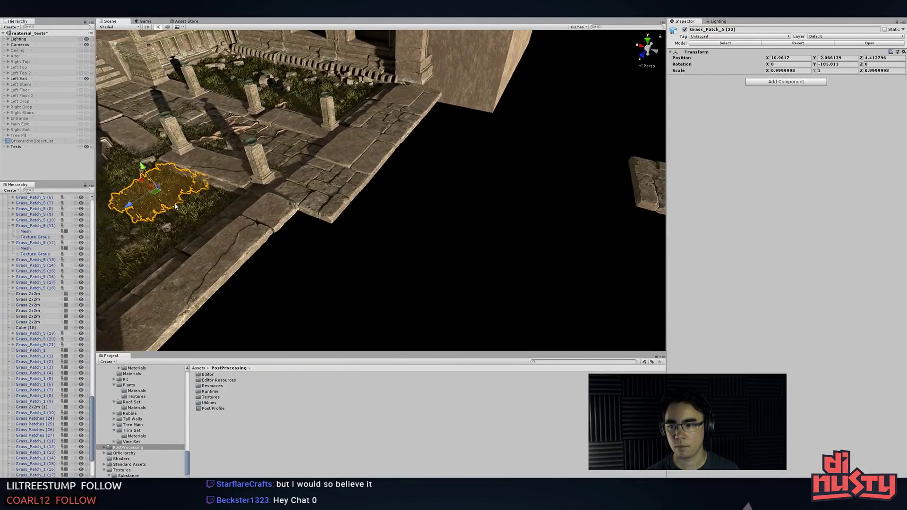
drag(77, 284, 21, 146)
- Duplicate the small Grass_Patch_1 clump beside the pillar and move the copy to the root of the scene
click(196, 213)
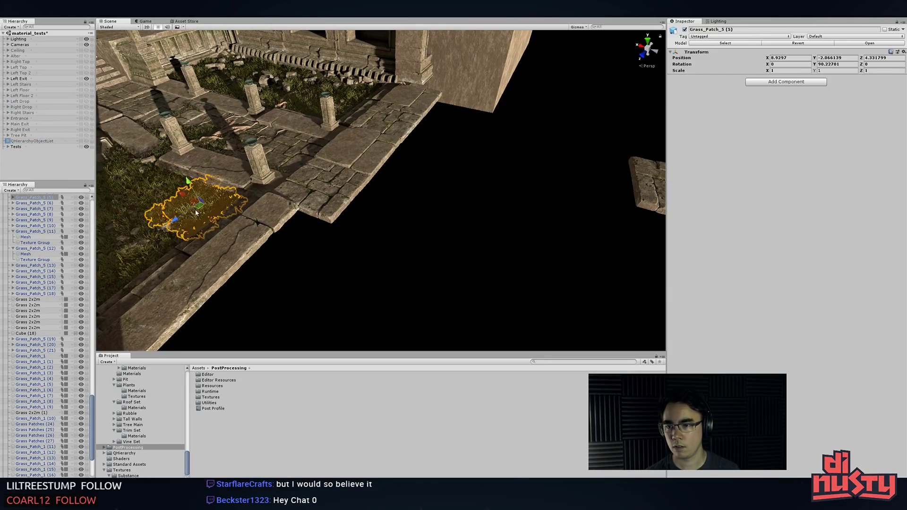
click(126, 250)
click(163, 154)
click(163, 153)
click(164, 153)
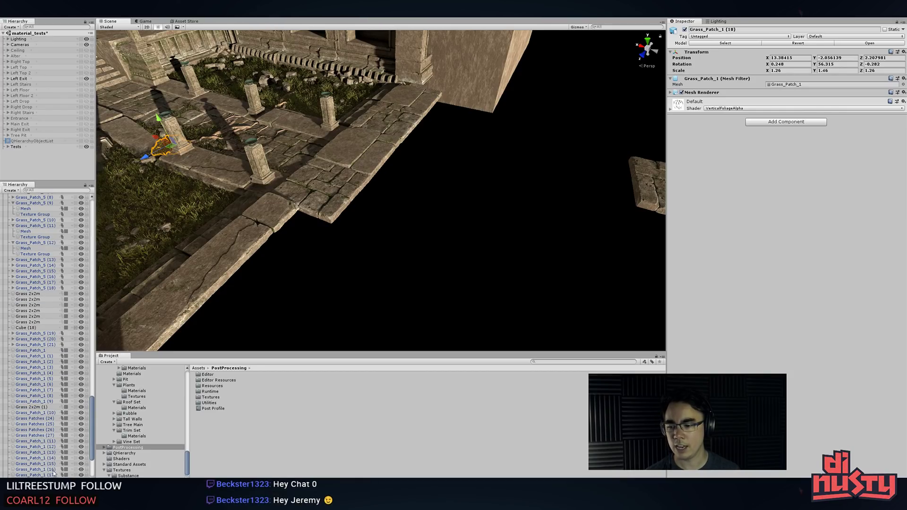
key(ctrl+d)
drag(27, 151, 27, 151)
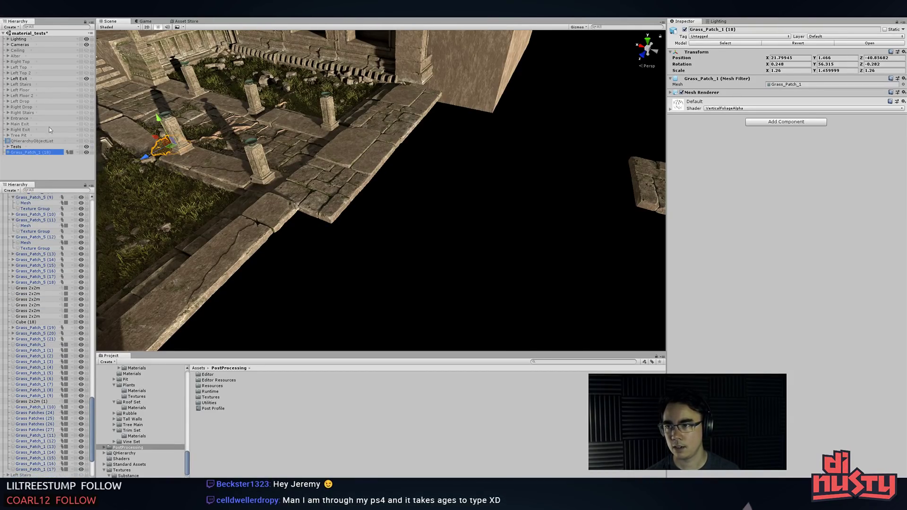
- Hide the Left Exit group and move both copied grass patches over to the isolated floor slab
click(86, 78)
click(310, 178)
click(188, 187)
alt+drag(302, 179, 284, 178)
drag(152, 180, 645, 189)
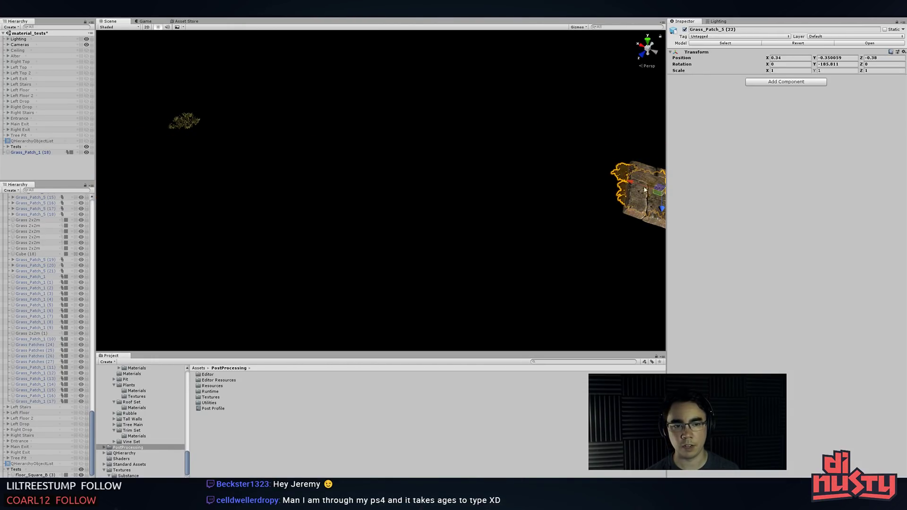
click(196, 123)
drag(183, 122, 624, 194)
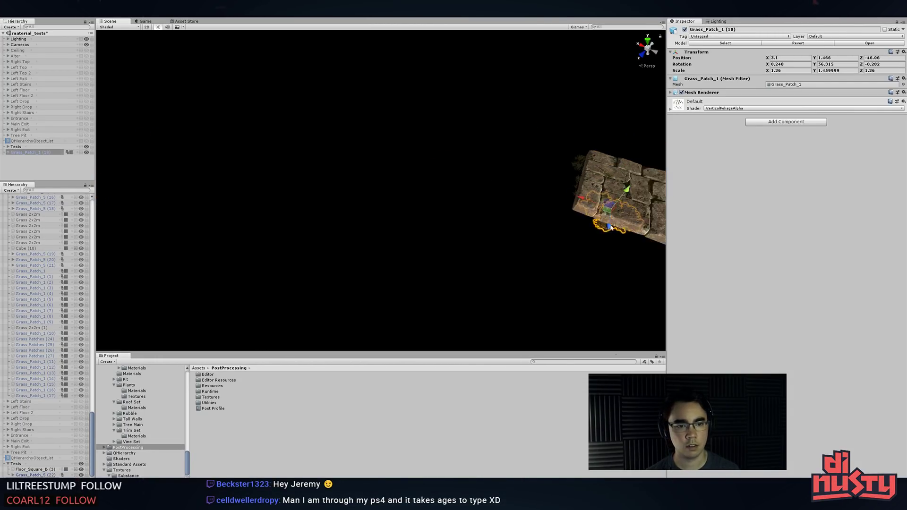
key(f)
alt+drag(438, 214, 453, 148)
click(452, 198)
alt+drag(453, 200, 472, 257)
click(515, 110)
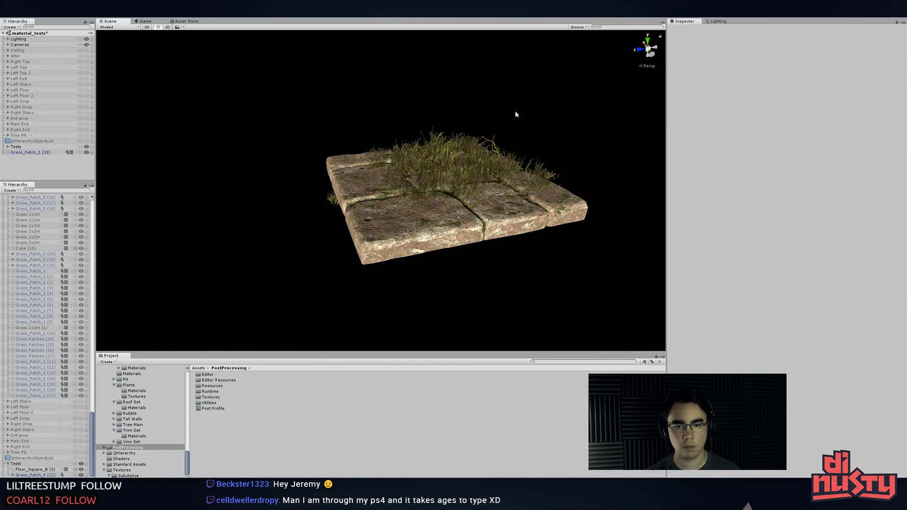
alt+drag(515, 110, 432, 176)
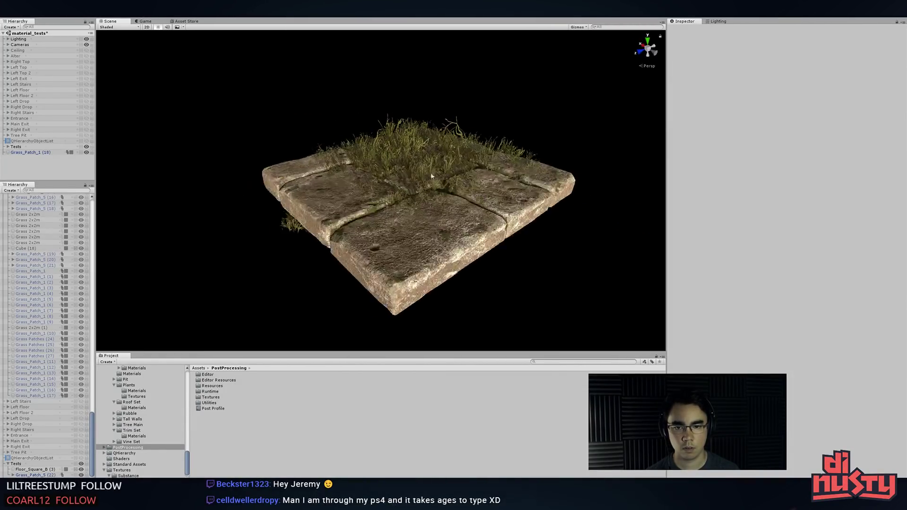
- Remove the Grass_Patch_5 copy and place the Grass_Patch_1 copy on the slab at X 3.172, Y 1.882, Z -46.838
click(290, 227)
alt+drag(289, 227, 373, 175)
drag(382, 210, 339, 199)
click(323, 169)
click(324, 169)
click(441, 299)
scroll(442, 300, up, 6)
alt+drag(425, 284, 410, 180)
scroll(507, 216, up, 4)
click(410, 181)
drag(360, 160, 361, 149)
click(432, 116)
alt+drag(433, 116, 123, 109)
alt+drag(302, 124, 271, 166)
click(460, 221)
alt+drag(459, 221, 399, 200)
- Show the Left Floor 2 group, duplicate its Dirt ground plane and parent the copy to the Tests object
click(138, 75)
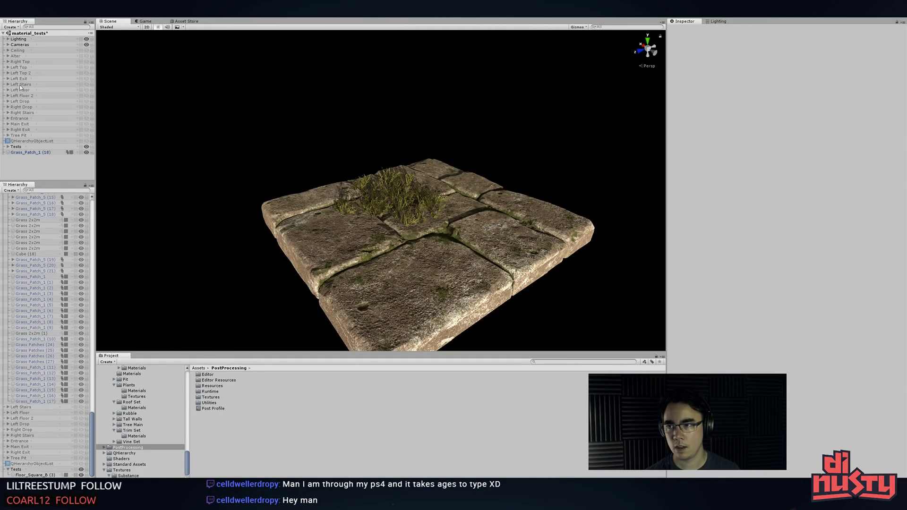
click(86, 96)
right_drag(377, 116, 399, 163)
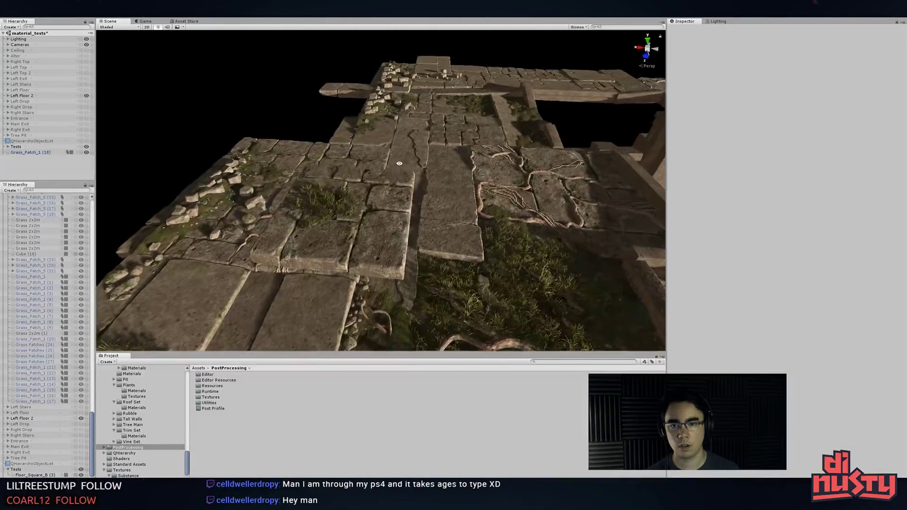
alt+middle_drag(399, 163, 360, 66)
alt+drag(360, 66, 332, 121)
alt+middle_drag(332, 121, 373, 101)
alt+drag(373, 101, 374, 70)
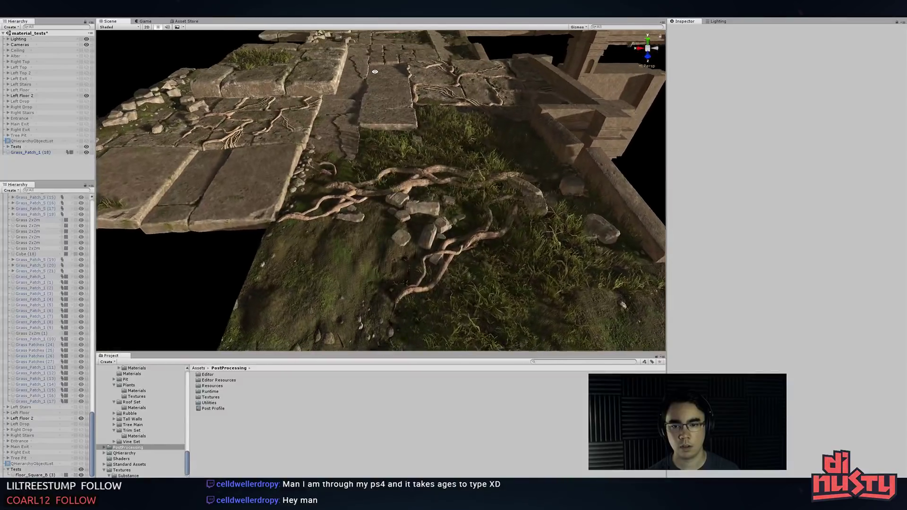
click(345, 278)
middle_drag(364, 242, 382, 266)
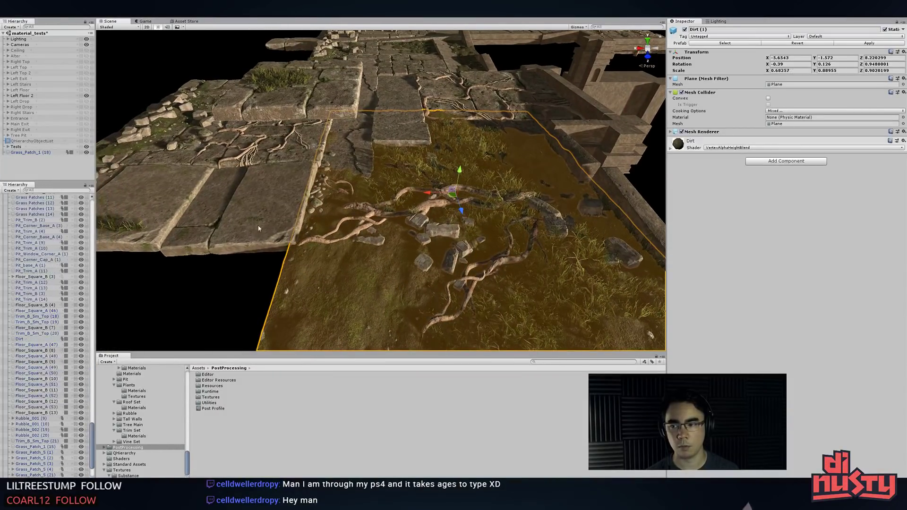
drag(52, 474, 22, 110)
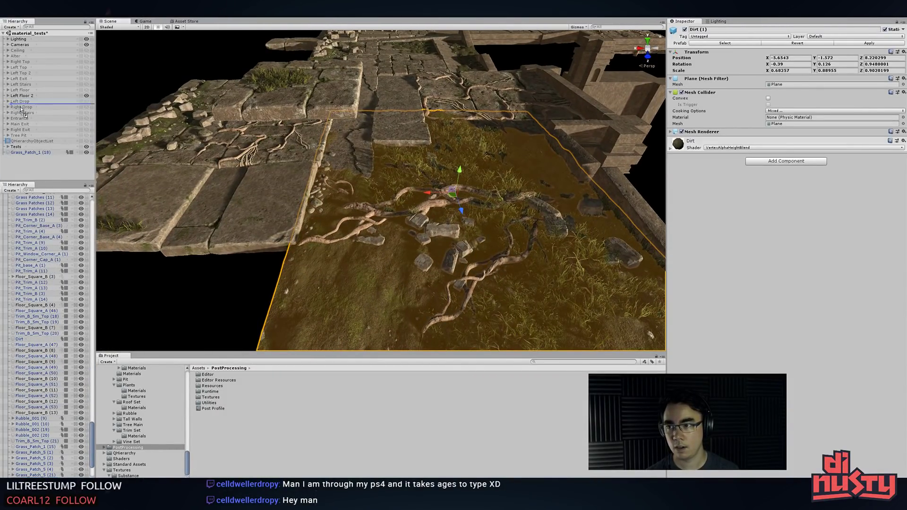
- Parent the Grass_Patch_1 copy to the Tests object and hide the Left Floor 2 group
click(33, 152)
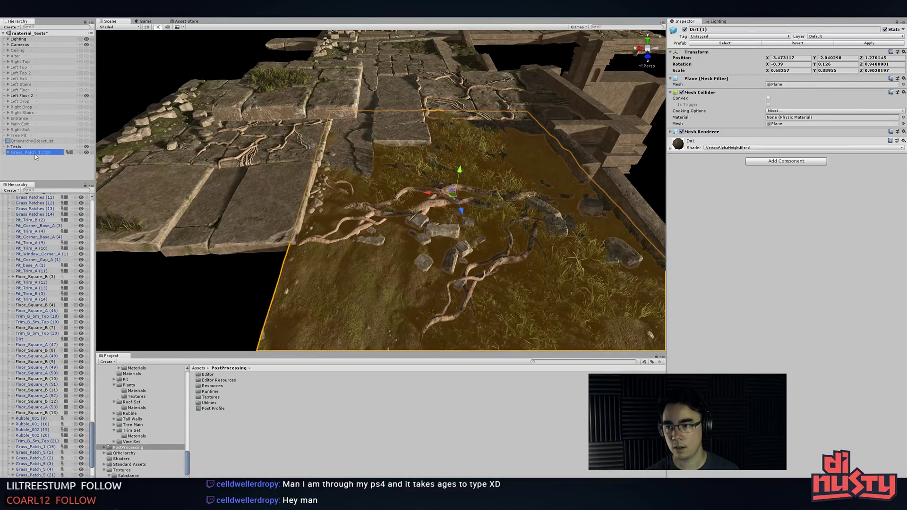
drag(21, 146, 19, 146)
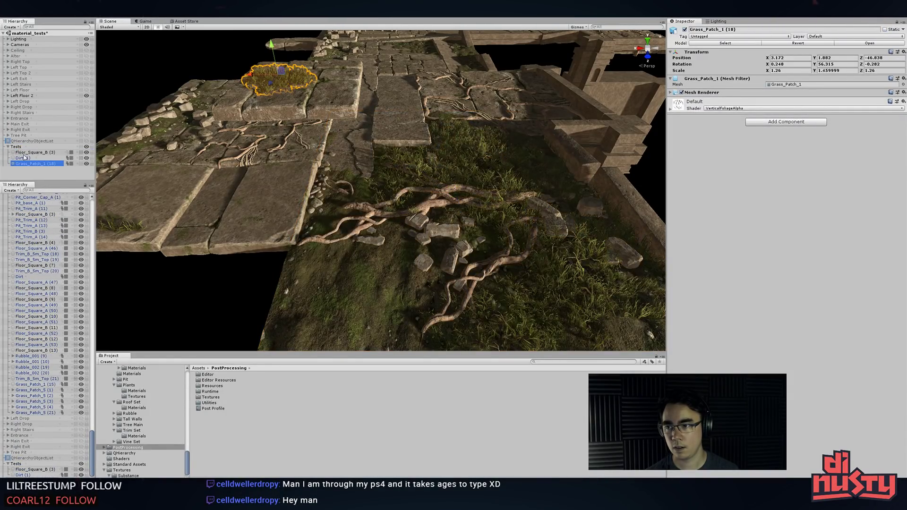
click(85, 95)
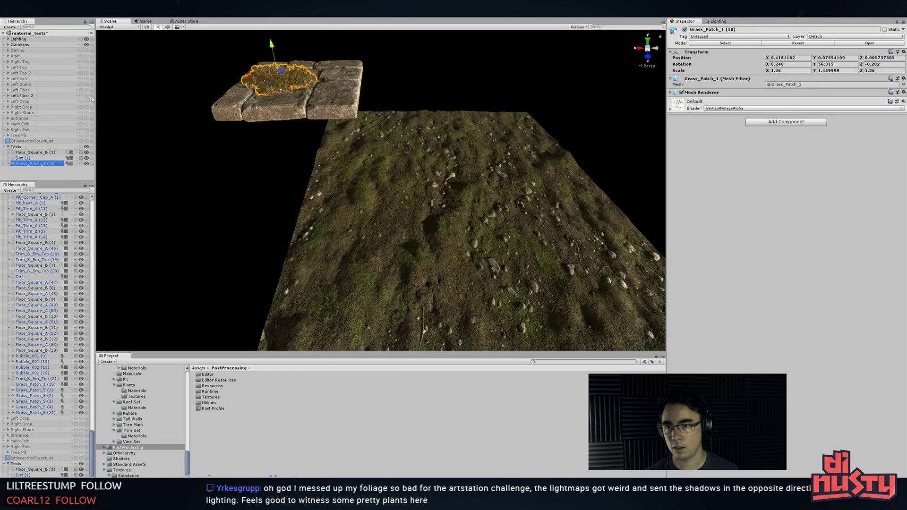
- Move the copied dirt plane under the floor slab and adjust the pieces so the stones sit partly embedded in the dirt
click(442, 137)
drag(457, 193, 305, 64)
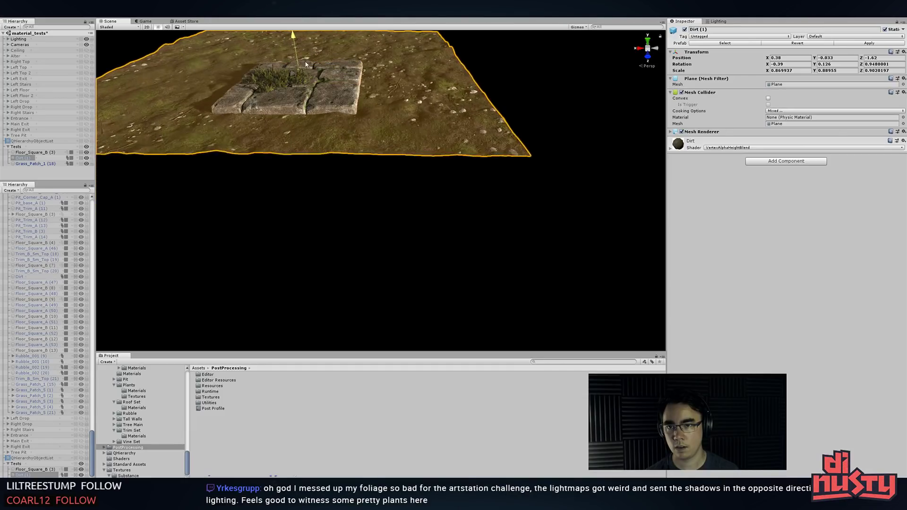
click(336, 96)
key(f)
scroll(338, 151, up, 3)
alt+drag(338, 151, 363, 167)
click(390, 170)
click(392, 145)
click(409, 95)
drag(347, 125, 355, 203)
key(r)
click(488, 129)
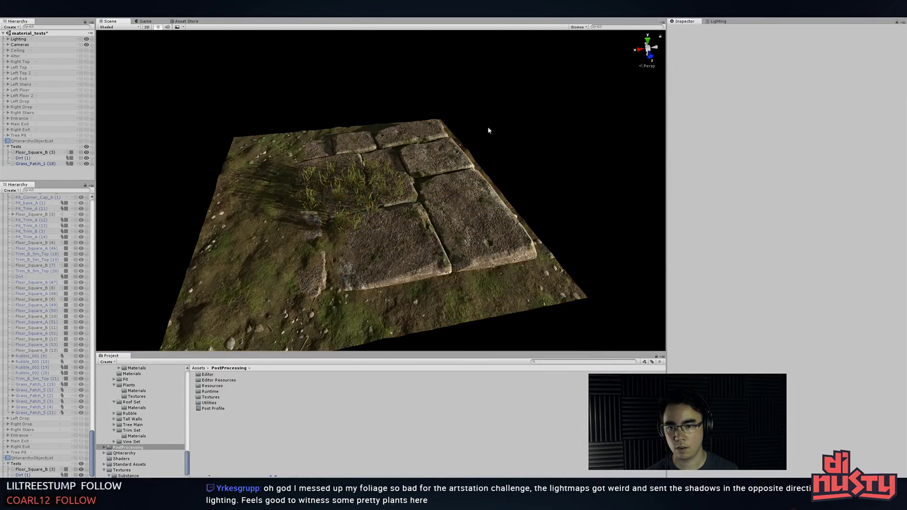
- Rotate the grass patch to -2.641, 52.271, 1.865 and move it to X 0.883, Y -0.028, Z 0.704 beside the stones
alt+right_drag(488, 129, 561, 168)
alt+drag(561, 168, 333, 165)
click(418, 87)
key(e)
mouse_move(424, 130)
mouse_down()
mouse_move(399, 126)
mouse_move(405, 131)
mouse_move(410, 119)
mouse_up()
key(w)
click(465, 54)
click(401, 146)
alt+drag(402, 152, 378, 208)
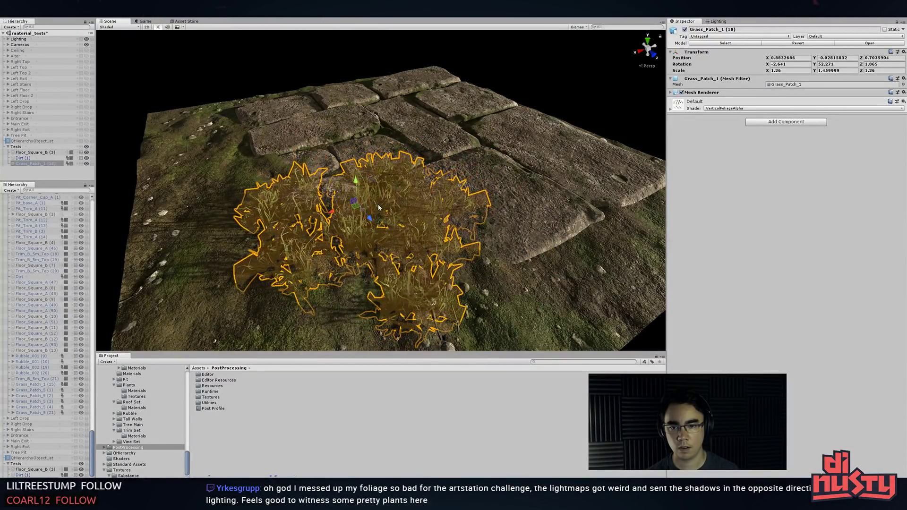
click(325, 80)
alt+drag(325, 85, 240, 137)
- Rotate the grass patch to 1.499, 57.988, 2.295 and settle it at X 0.921, Y -0.003, Z 0.817 on the dirt
click(304, 156)
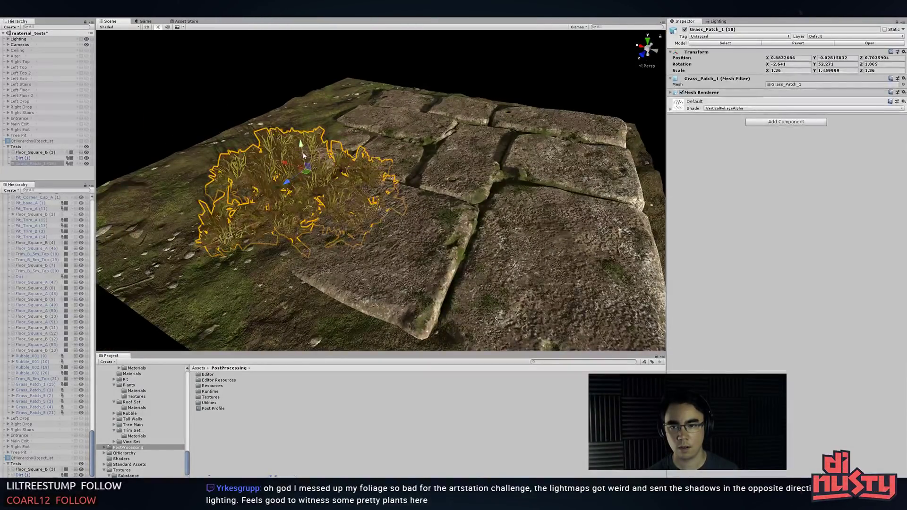
key(e)
drag(303, 153, 287, 181)
key(w)
click(264, 66)
alt+drag(265, 66, 340, 90)
alt+right_drag(369, 137, 306, 128)
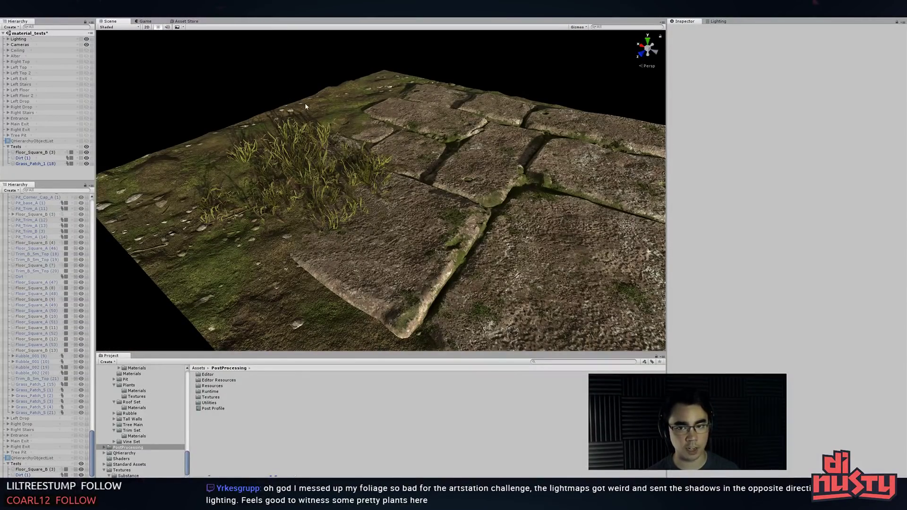
- Save the material_tests scene and collapse the Assets folder tree of the project
click(355, 211)
key(ctrl+s)
click(296, 437)
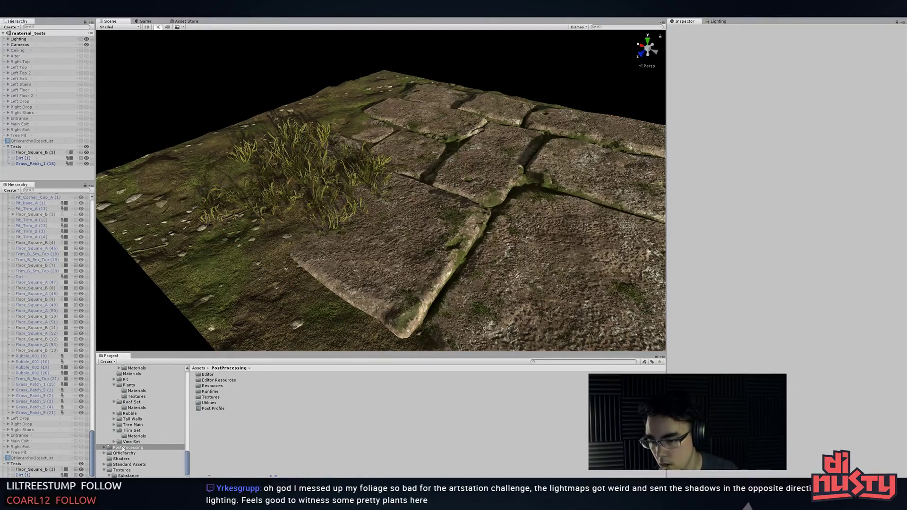
scroll(185, 388, up, 15)
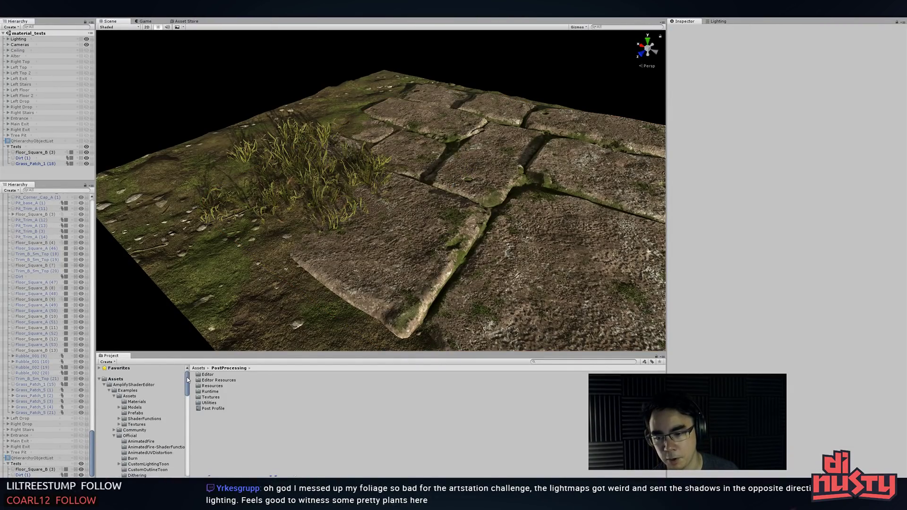
click(99, 380)
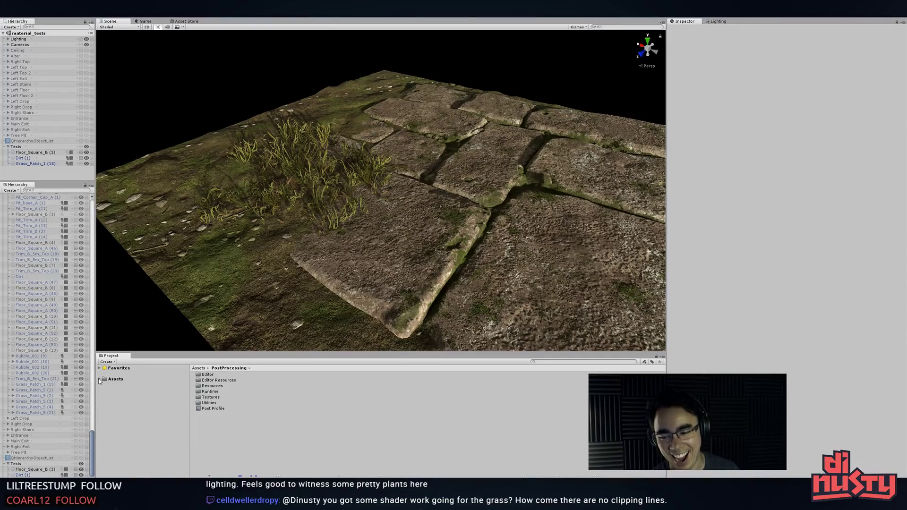
- Examine how the grass patch meets the dirt and stones from close up and from several sides
middle_drag(385, 218, 393, 253)
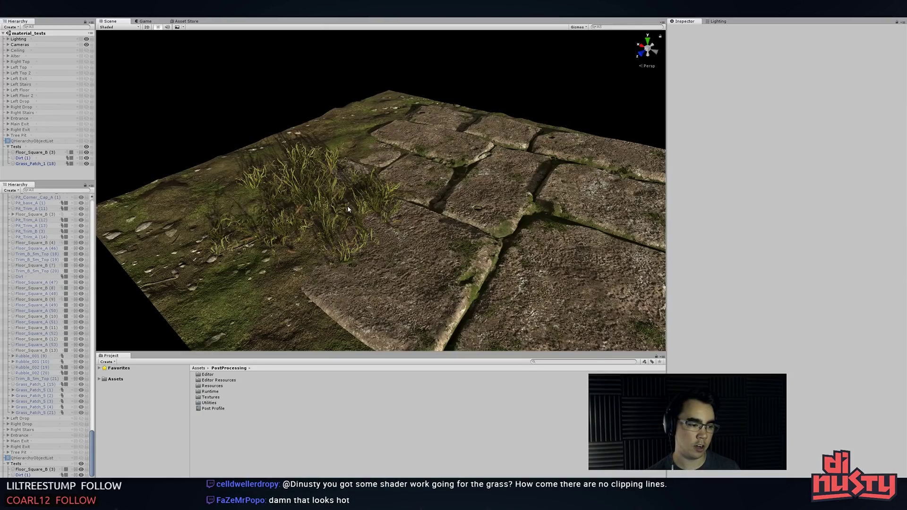
scroll(348, 209, up, 4)
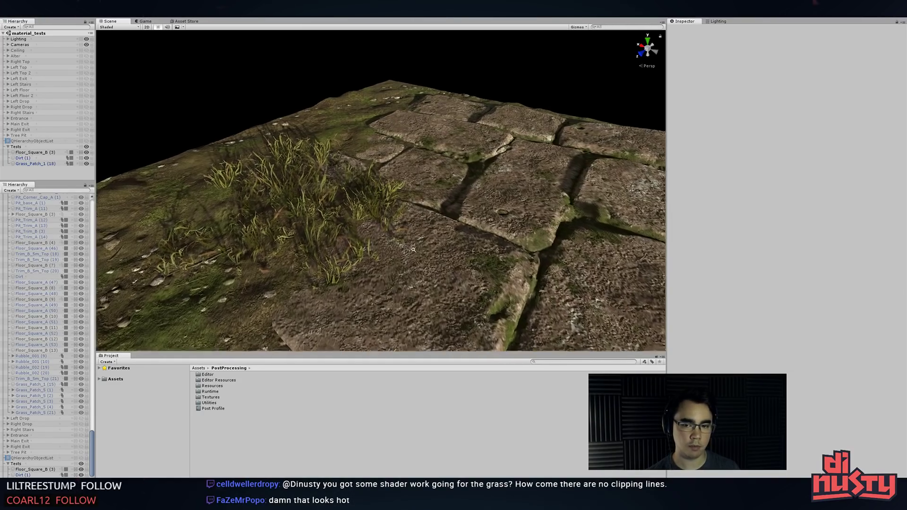
alt+drag(348, 209, 531, 237)
mouse_move(531, 237)
alt+right_down()
mouse_move(558, 244)
mouse_move(541, 245)
alt+right_up()
alt+drag(541, 244, 508, 246)
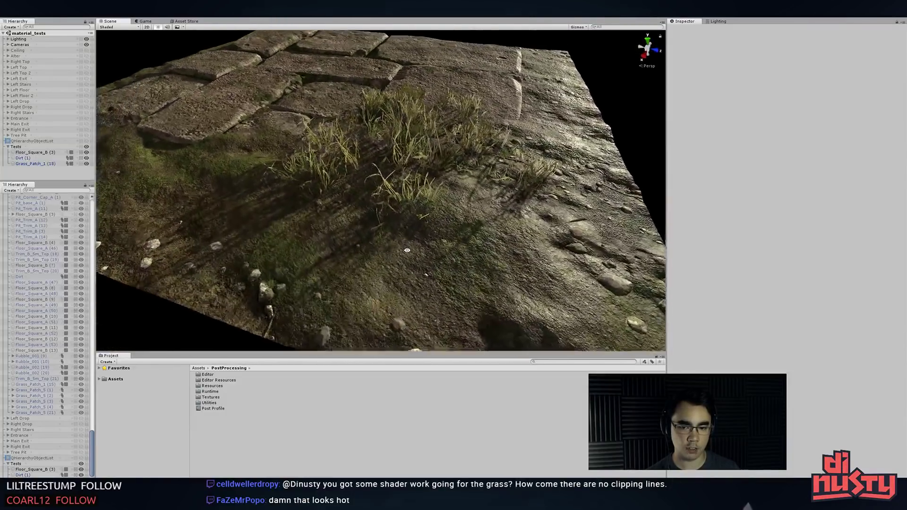
alt+right_drag(507, 245, 454, 260)
alt+drag(454, 260, 410, 258)
right_drag(410, 257, 377, 166)
- Try lifting the grass patch above the dirt to check how it blends with the ground, undoing each move
click(376, 165)
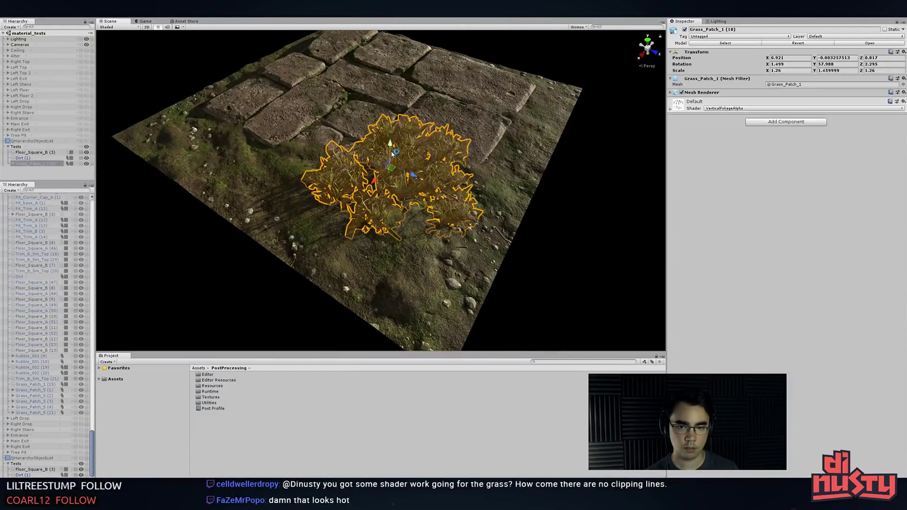
drag(391, 154, 392, 113)
alt+right_drag(397, 179, 437, 213)
mouse_move(437, 212)
alt+mouse_down()
mouse_move(448, 222)
mouse_move(444, 211)
alt+mouse_up()
key(ctrl+z)
click(462, 134)
click(462, 133)
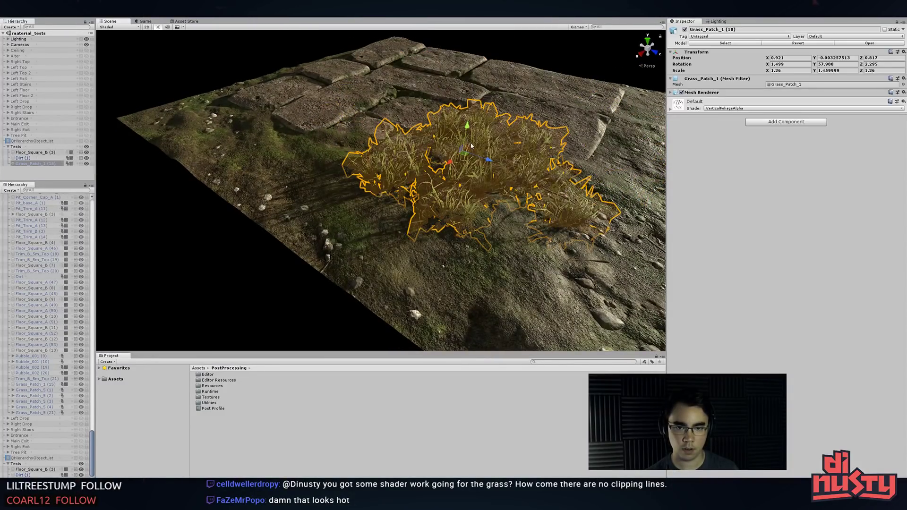
click(464, 134)
click(463, 138)
click(464, 136)
click(464, 136)
drag(466, 127, 467, 113)
key(ctrl+z)
alt+drag(493, 147, 423, 178)
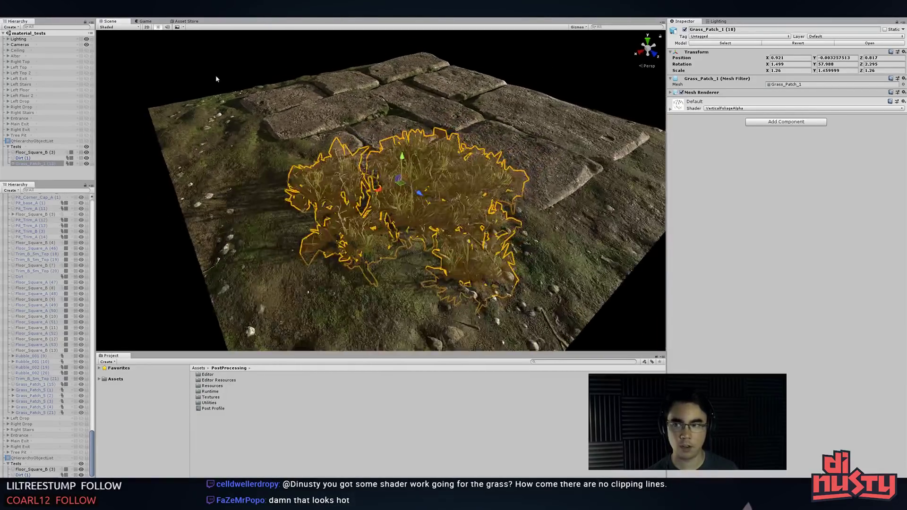
- Expand the Lighting group and inspect the settings of the Directional Light
click(214, 77)
click(8, 40)
click(39, 79)
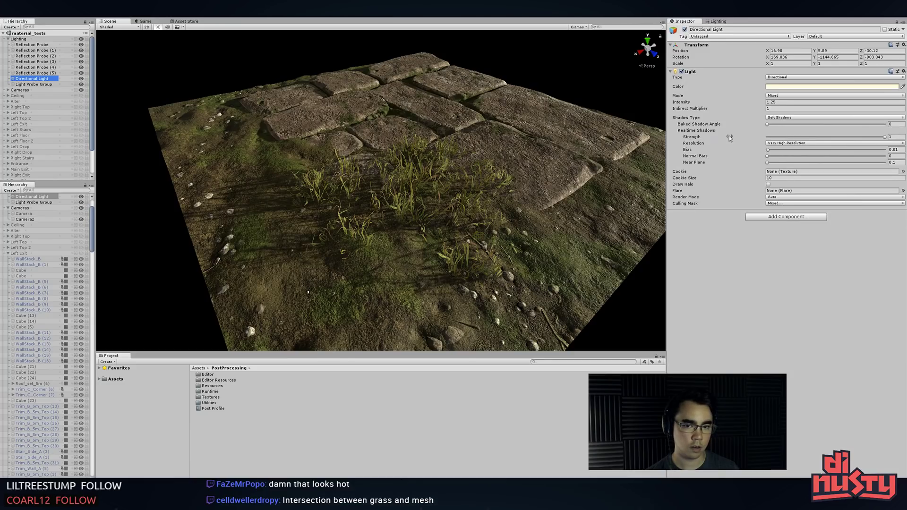
- Tilt the grass patch to rotation -2.032, 57.94, -0.12 and shift it to about X 0.926, Z 0.828 on the dirt
click(492, 193)
key(w)
right_drag(529, 204, 472, 236)
click(340, 195)
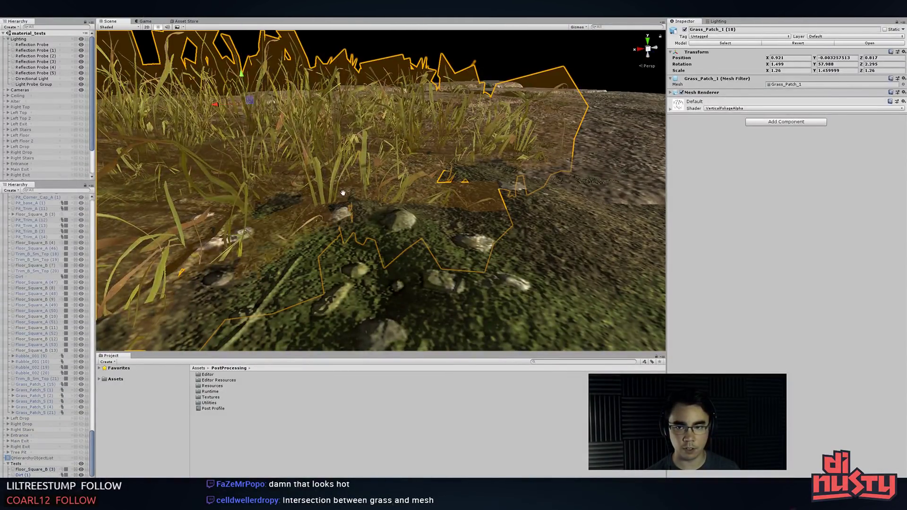
middle_drag(343, 192, 368, 194)
drag(274, 96, 348, 75)
- Raise the grass patch to Y 0.028 above the dirt and slab
click(424, 245)
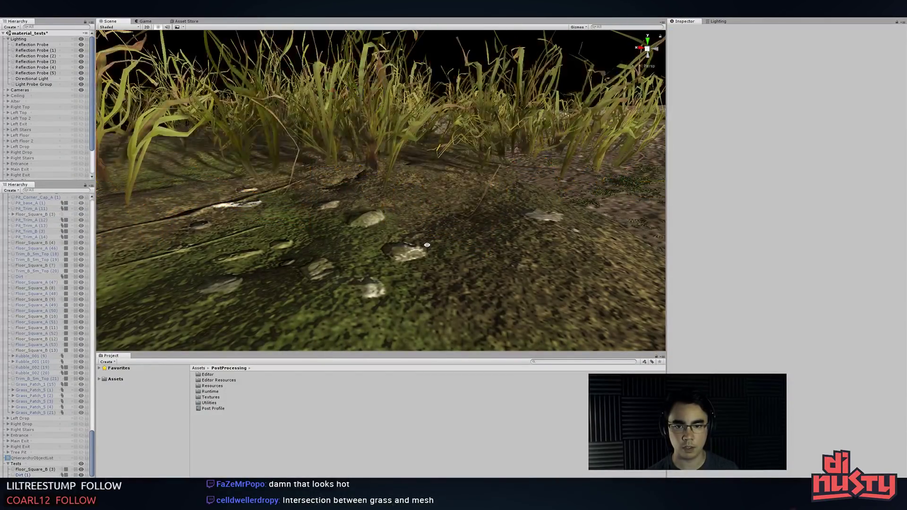
alt+drag(424, 245, 388, 236)
right_drag(387, 235, 362, 91)
click(362, 91)
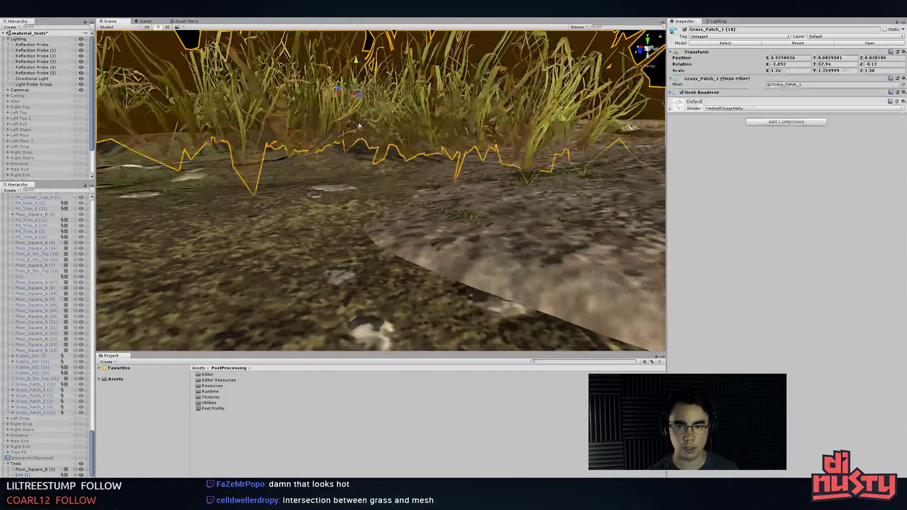
drag(362, 92, 362, 88)
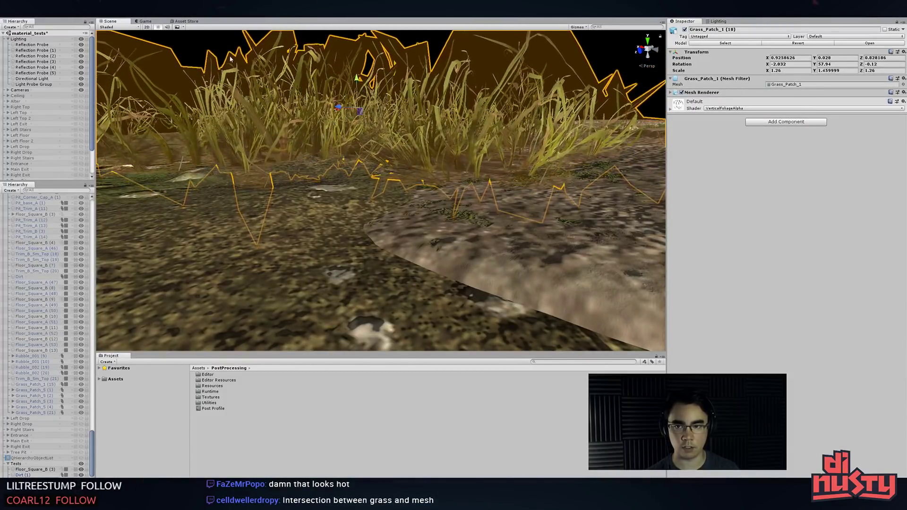
click(221, 60)
- Duplicate the grass patch twice and spread the copies over the bare dirt beside the slab
alt+drag(245, 74, 356, 184)
right_drag(357, 183, 384, 165)
click(394, 151)
key(ctrl+d)
drag(411, 124, 218, 86)
key(ctrl+d)
key(w)
click(221, 88)
click(220, 88)
- Duplicate a third grass patch and place it on the dirt at X 0.475, Y 0.028, Z 1.696
click(302, 212)
alt+drag(303, 212, 346, 162)
click(433, 117)
key(ctrl+d)
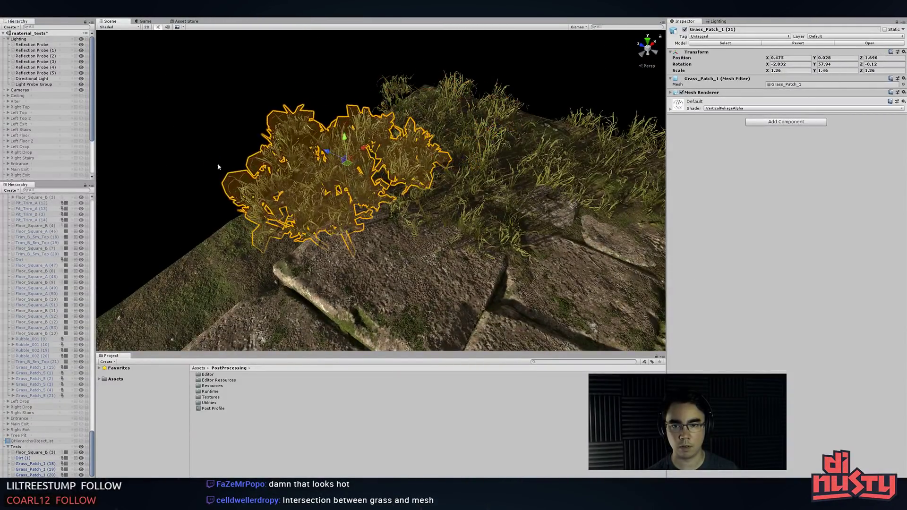
click(219, 166)
- Duplicate the outer grass patch at X 1.745 and place the copy further along the dirt edge beyond the slab
alt+drag(218, 166, 436, 189)
click(381, 143)
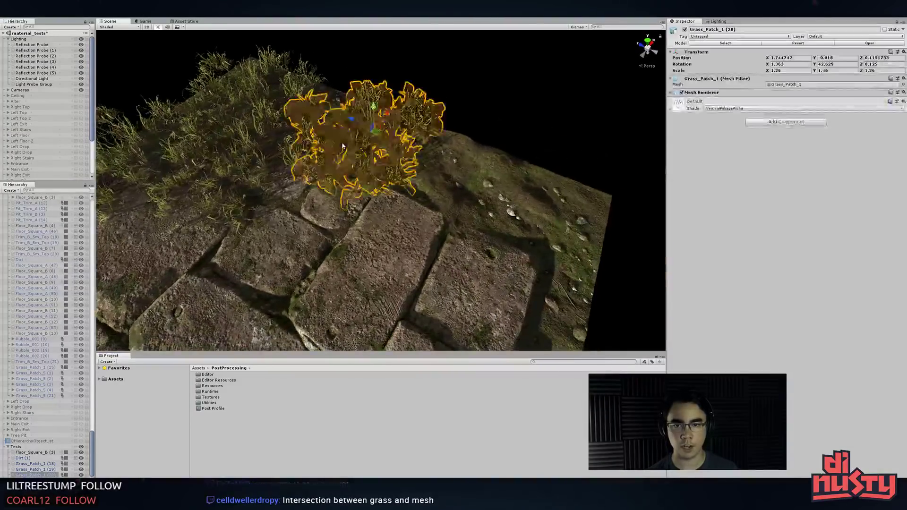
key(ctrl+d)
drag(379, 137, 491, 163)
key(ctrl+z)
drag(376, 133, 590, 140)
key(e)
key(Delete)
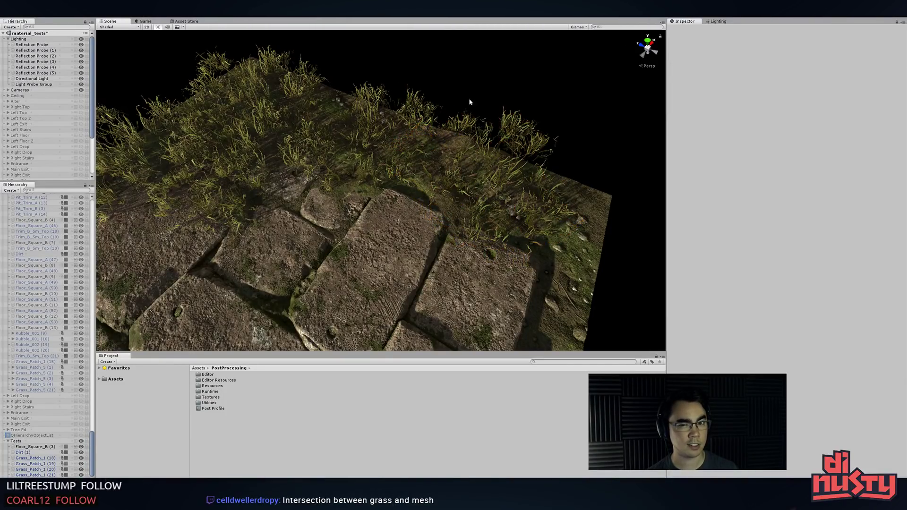
click(407, 107)
drag(386, 130, 244, 65)
click(347, 87)
- Examine how the grass patches blend with the stone slab and dirt from low, high and close viewpoints
alt+drag(346, 86, 533, 44)
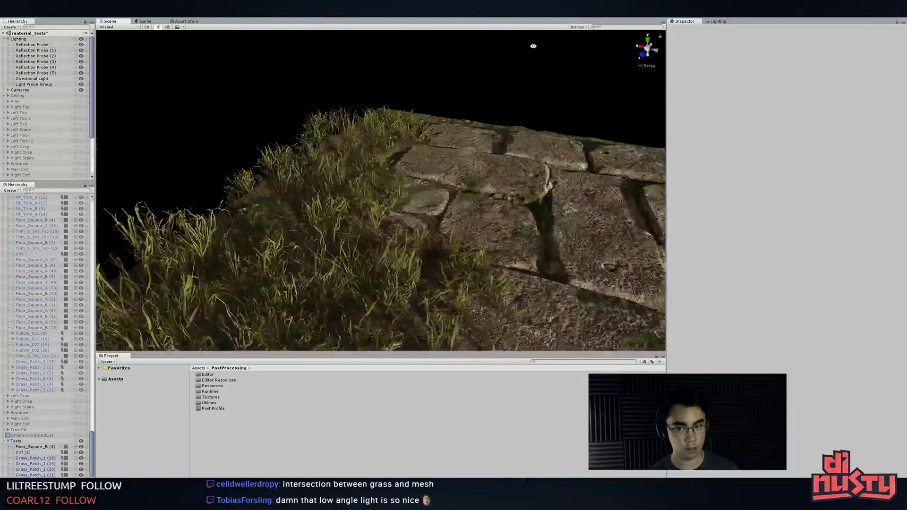
middle_drag(533, 45, 488, 103)
scroll(488, 104, up, 2)
alt+drag(488, 103, 402, 138)
scroll(402, 138, up, 3)
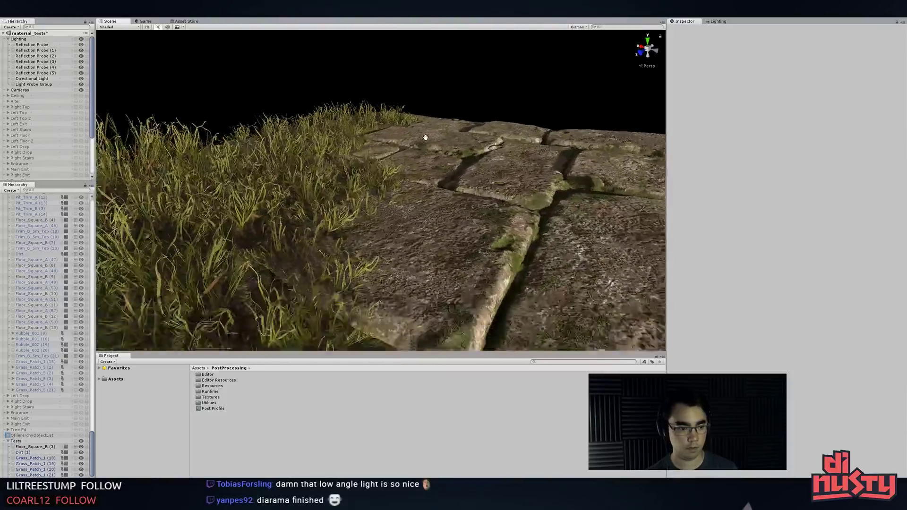
middle_drag(401, 138, 399, 159)
alt+drag(398, 158, 424, 154)
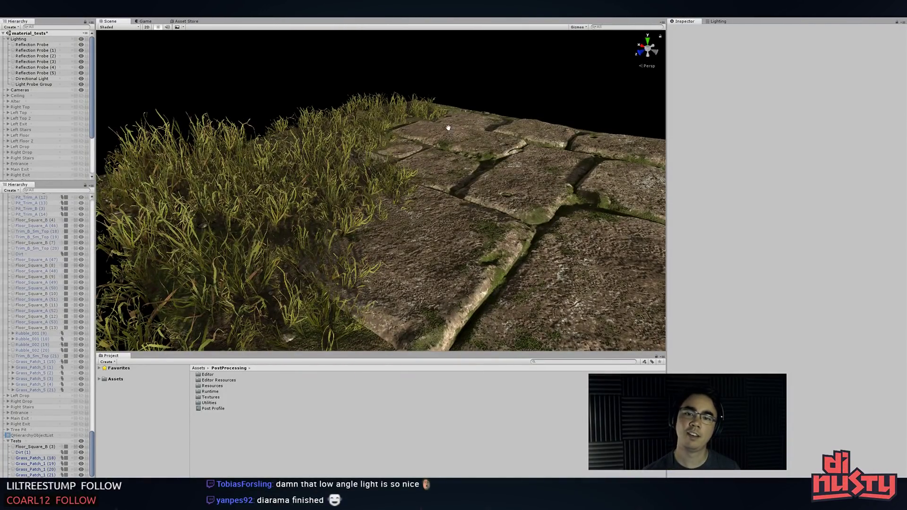
alt+drag(448, 128, 414, 125)
alt+drag(417, 90, 446, 125)
middle_drag(512, 110, 491, 108)
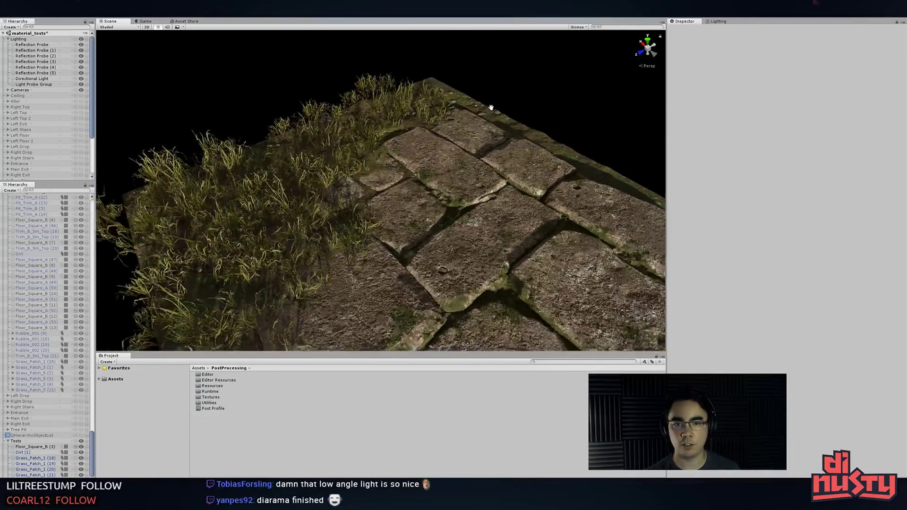
alt+drag(491, 108, 522, 85)
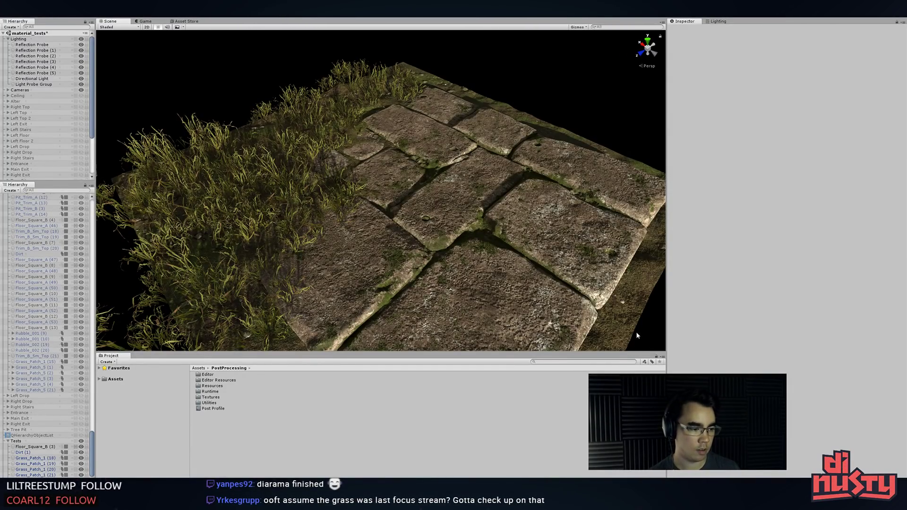
click(344, 93)
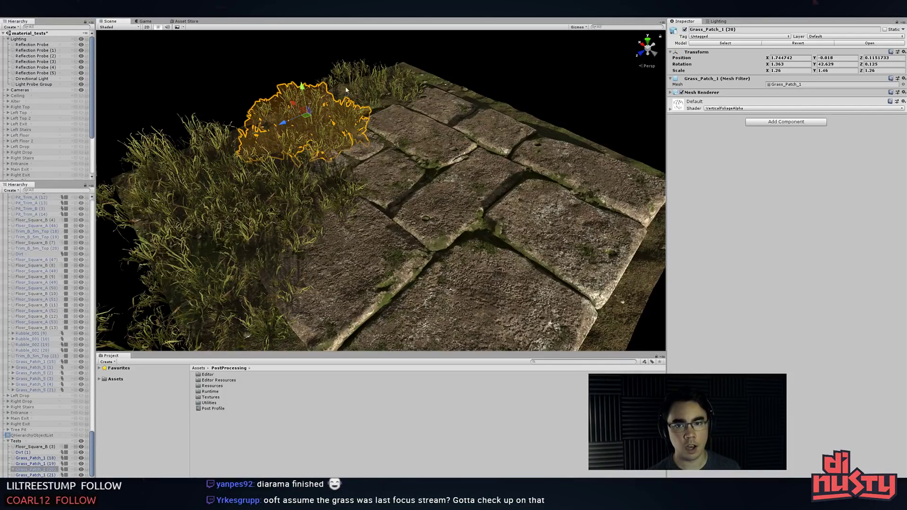
click(373, 73)
click(376, 77)
click(472, 68)
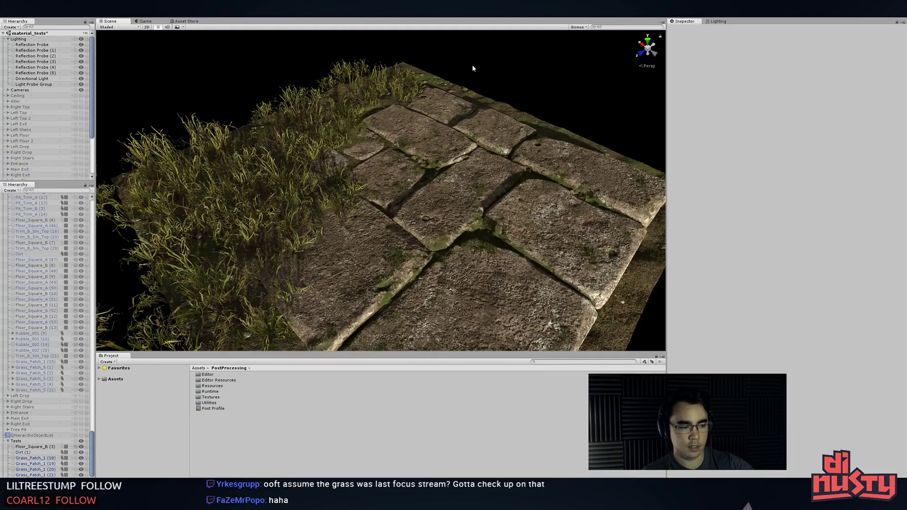
middle_drag(472, 68, 510, 75)
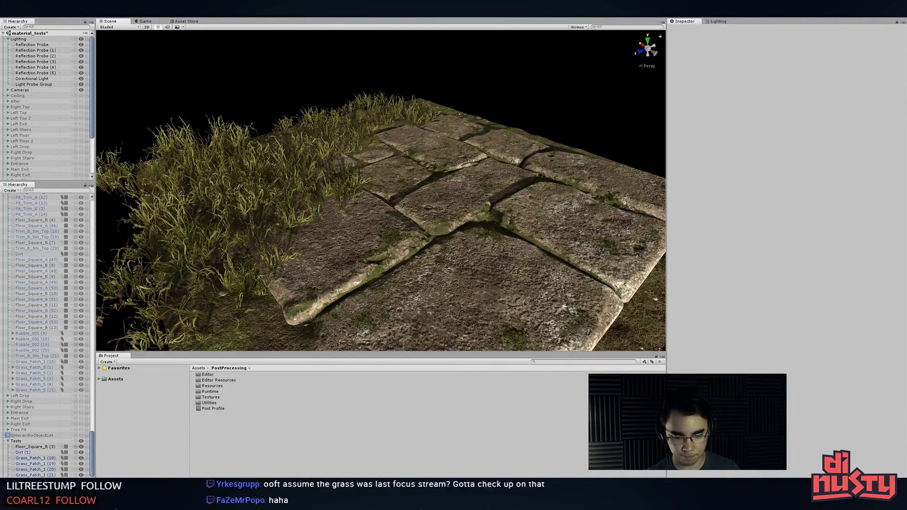
- Switch to Modo and copy the Bake Plane from the leaf scene into a new scene
key(alt+Tab)
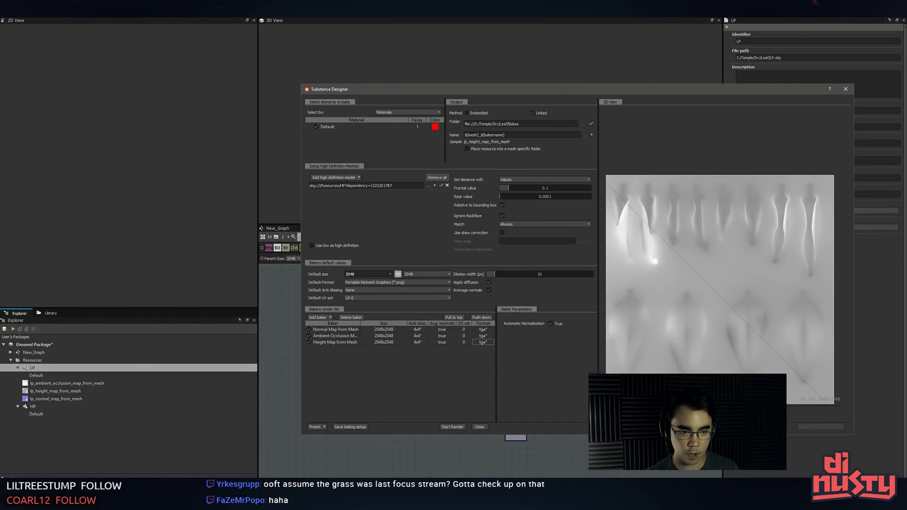
key(alt+Tab)
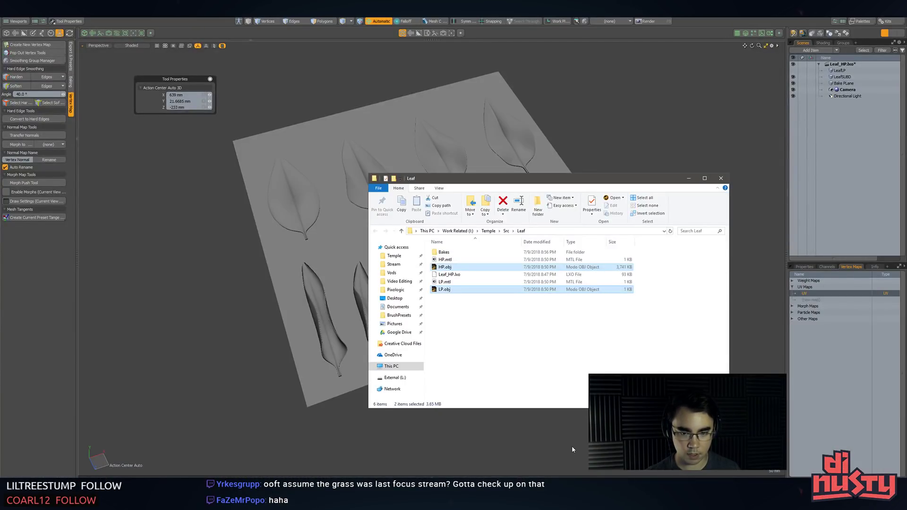
click(572, 446)
click(487, 321)
alt+drag(487, 320, 489, 398)
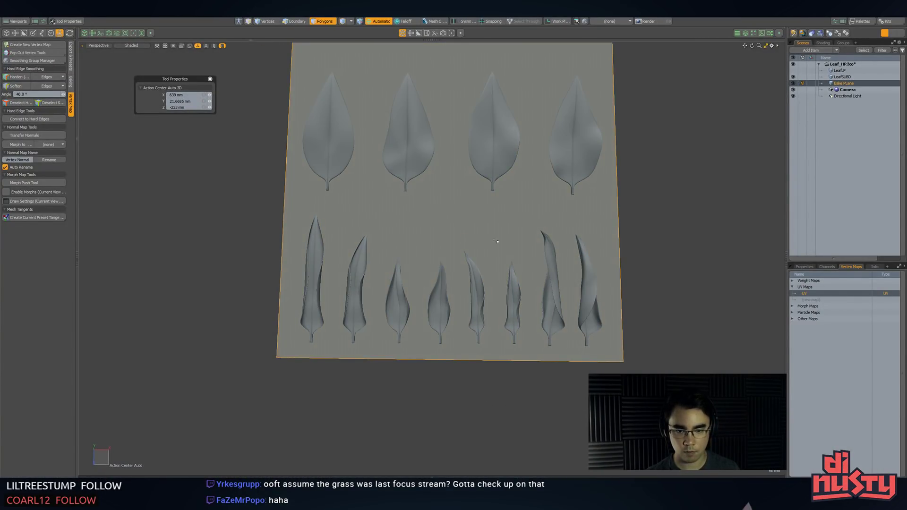
key(ctrl+n)
key(ctrl+v)
key(a)
alt+drag(655, 245, 519, 268)
scroll(607, 318, down, 4)
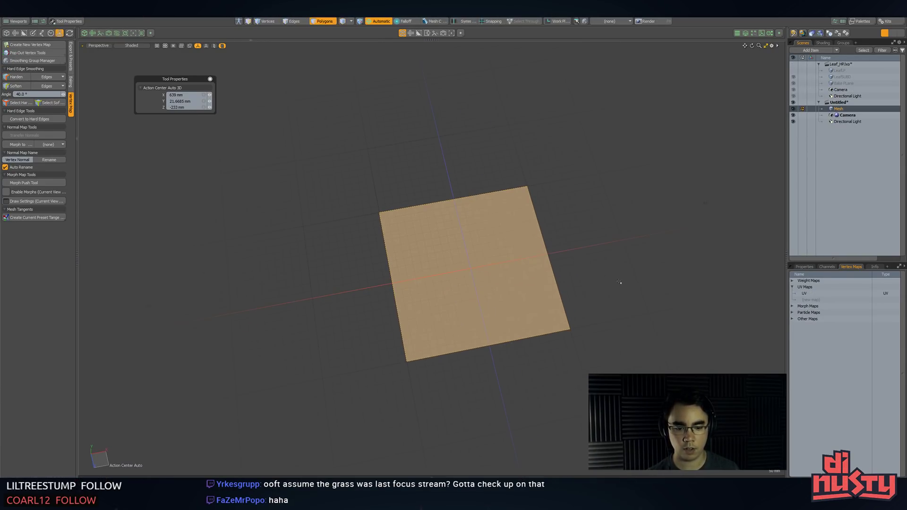
key(Delete)
- Switch to File Explorer, open the leaf's Bakes folder and rename the ambient occlusion map as Leaf_01_AO.tga
key(alt+Tab)
double_click(443, 251)
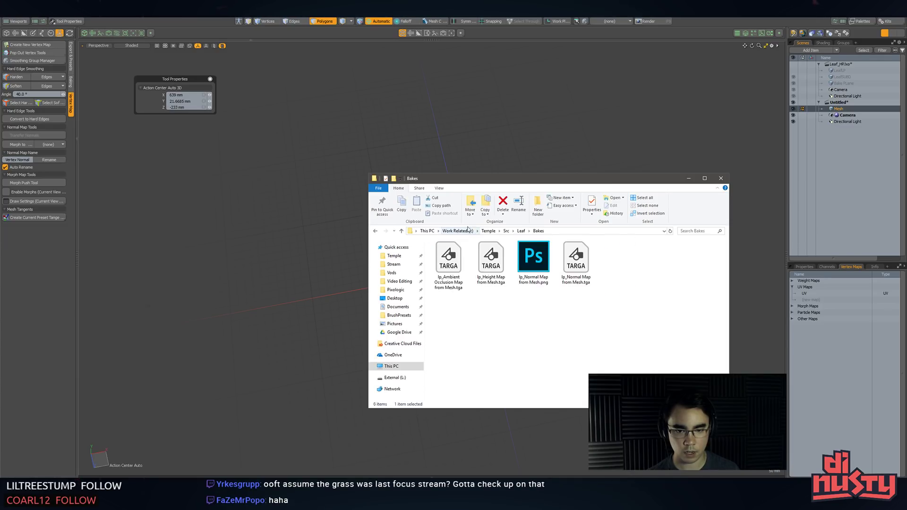
drag(472, 178, 623, 143)
click(615, 251)
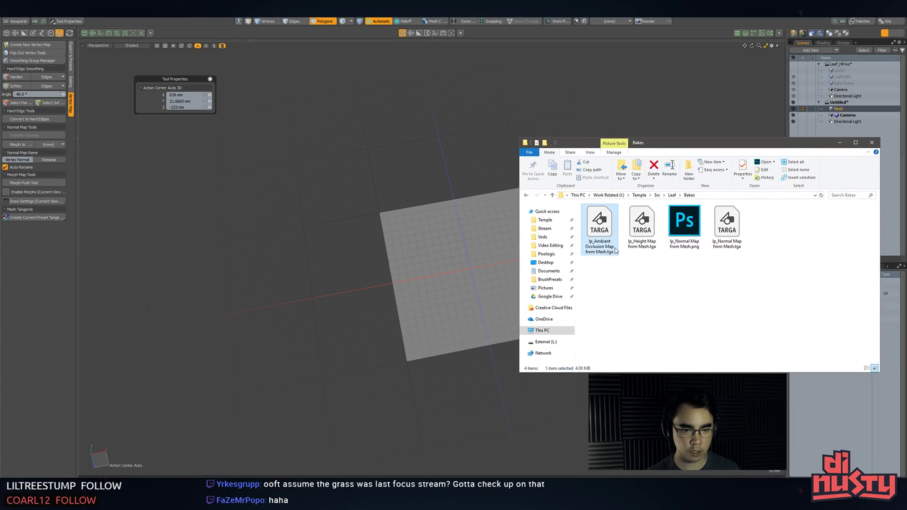
click(614, 248)
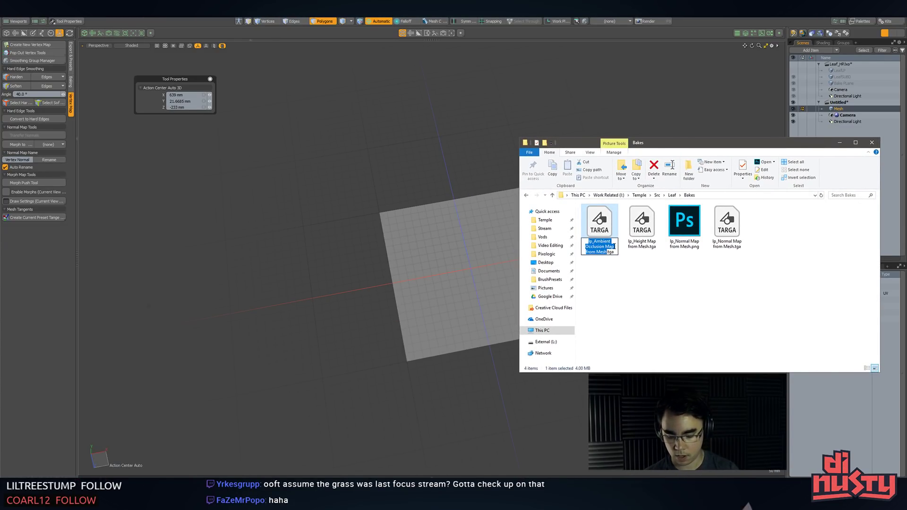
text(LEAV)
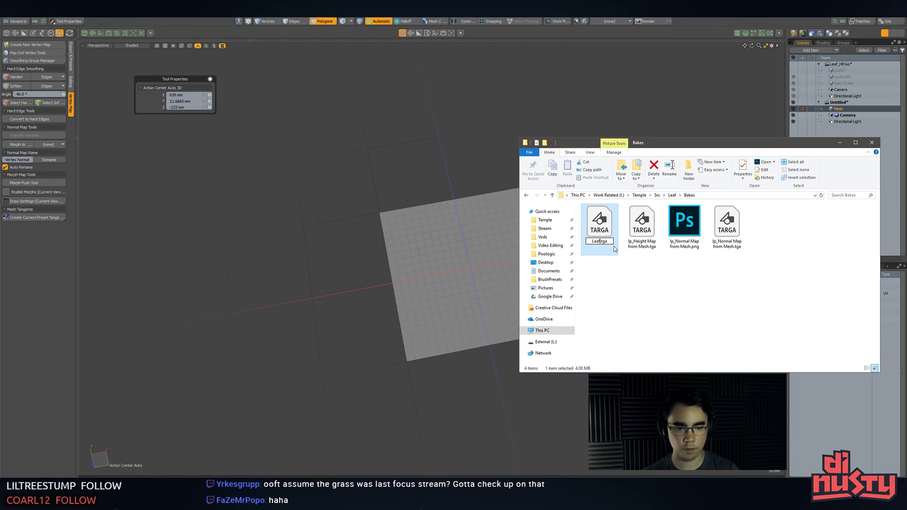
text(_01_A)
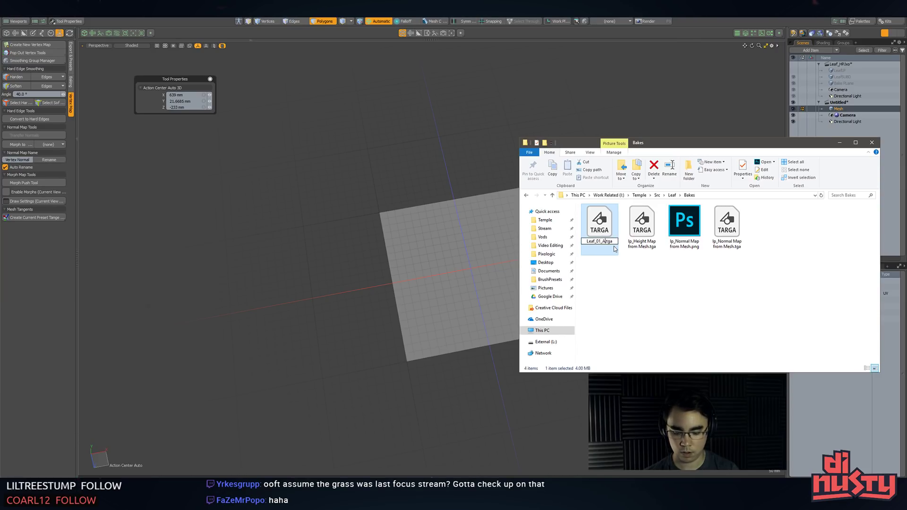
text(O)
key(Return)
- Rename the baked height map as Leaf_01_H.tga, reusing the name of the ambient occlusion file
key(Right)
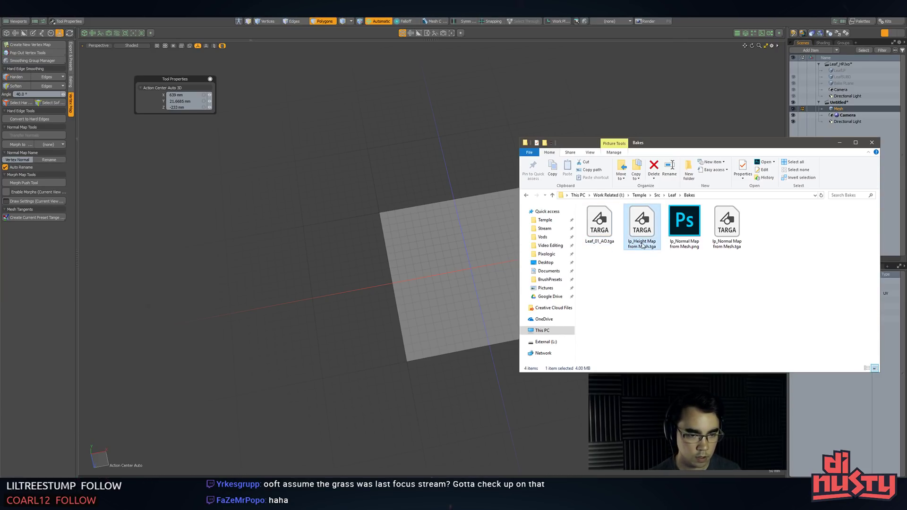
click(601, 244)
key(ctrl+c)
key(Return)
key(Right)
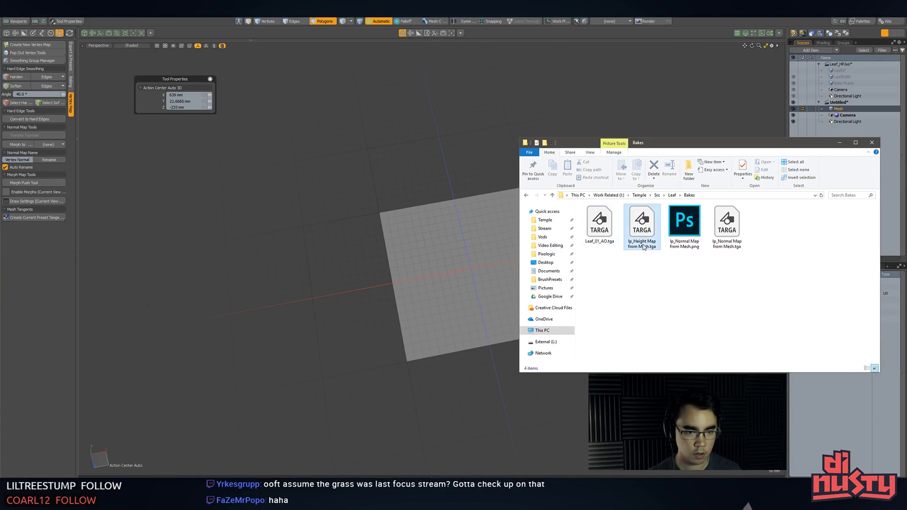
key(F2)
key(ctrl+v)
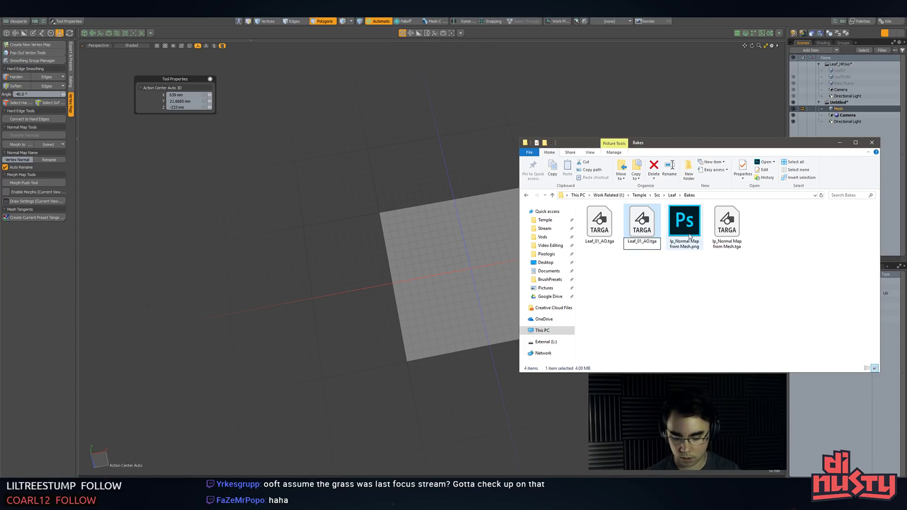
text(H)
key(Return)
- Rename the TGA normal map as Leaf_01_N.tga
click(721, 247)
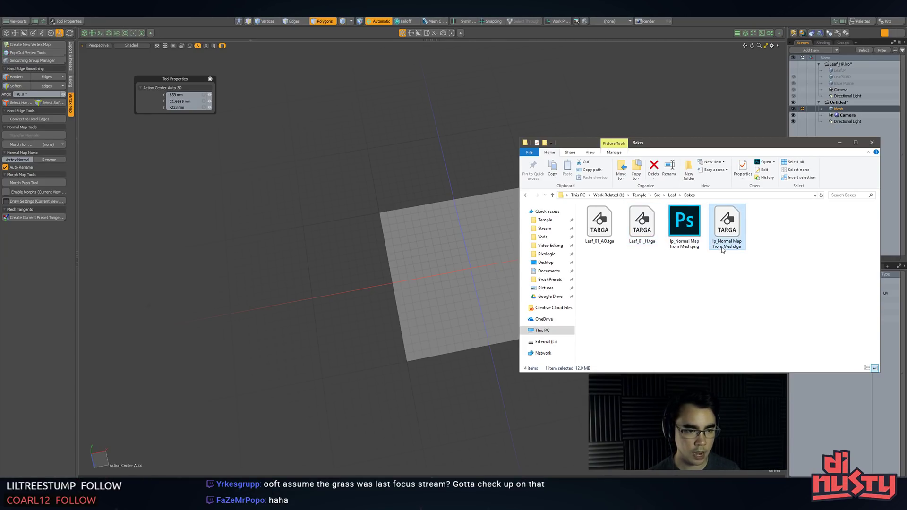
key(F2)
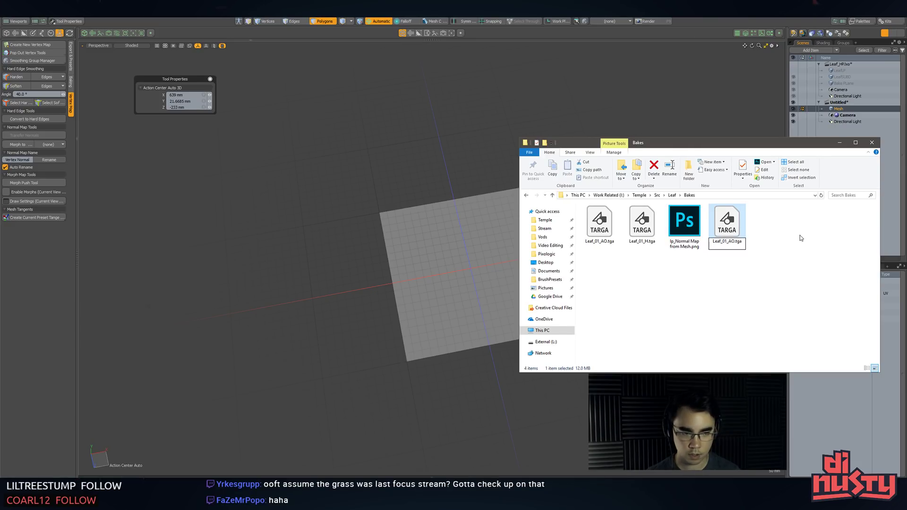
key(BackSpace)
key(BackSpace)
text(N)
key(Return)
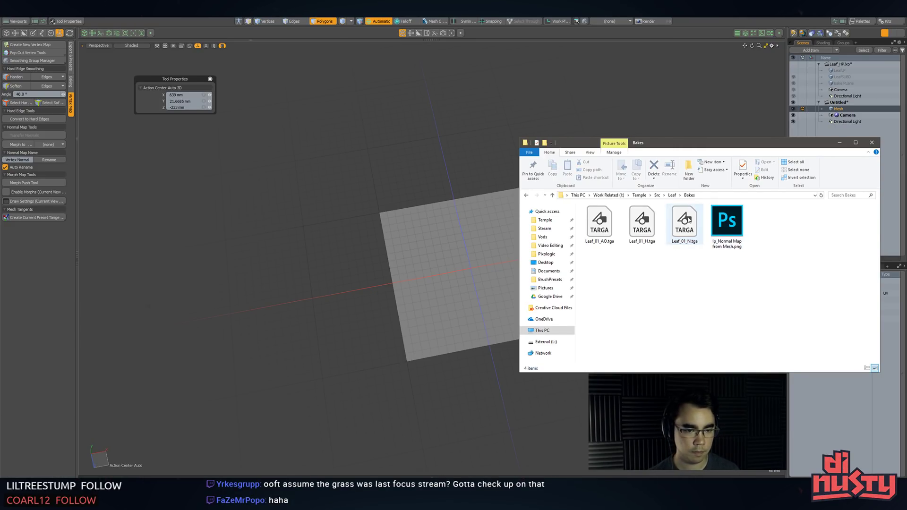
- Apply Leaf_01_AO.tga to the plane in Modo and set the viewport shading to Texture
drag(599, 222, 487, 265)
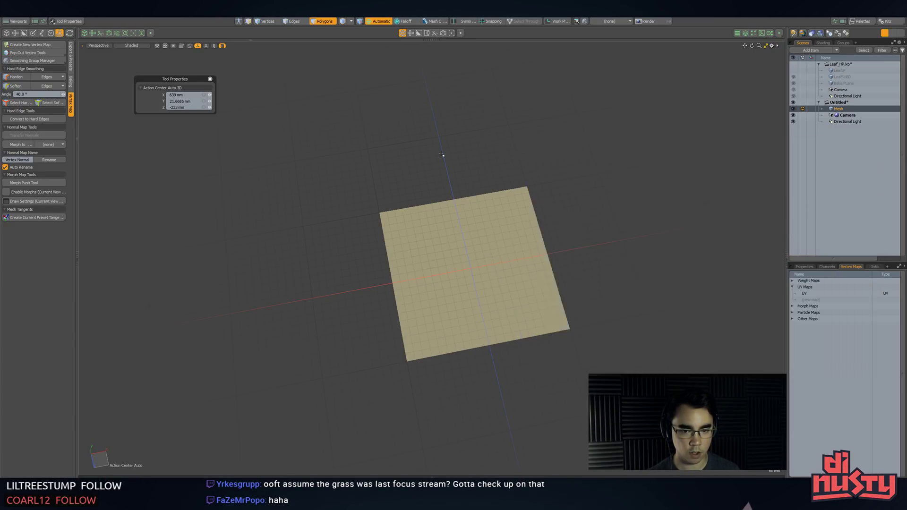
mouse_move(561, 263)
ctrl+alt+mouse_down()
mouse_move(574, 282)
mouse_move(621, 292)
ctrl+alt+mouse_up()
key(ctrl+3)
click(574, 309)
click(137, 46)
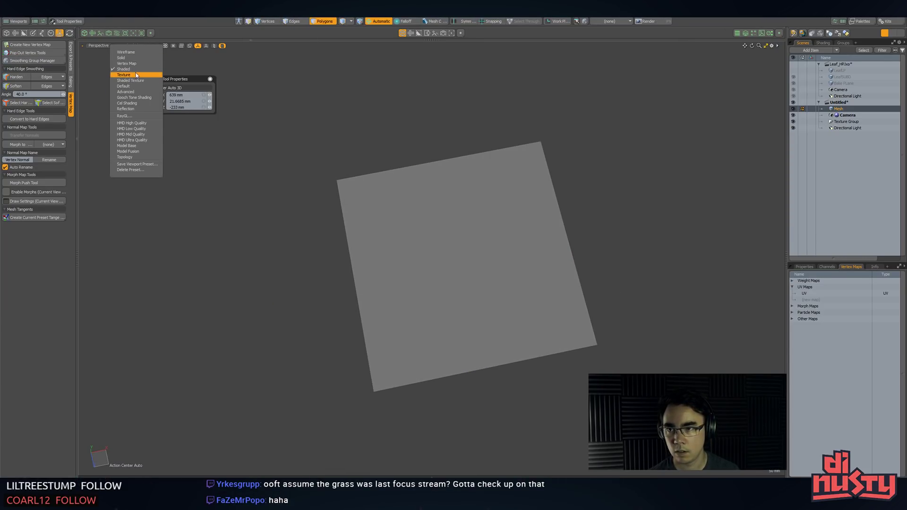
click(136, 75)
mouse_move(477, 198)
alt+mouse_down()
mouse_move(480, 156)
mouse_move(406, 166)
mouse_move(460, 165)
mouse_move(634, 255)
alt+mouse_up()
- Switch to Substance Designer and return to the baking setup of the LP mesh
key(alt+Tab)
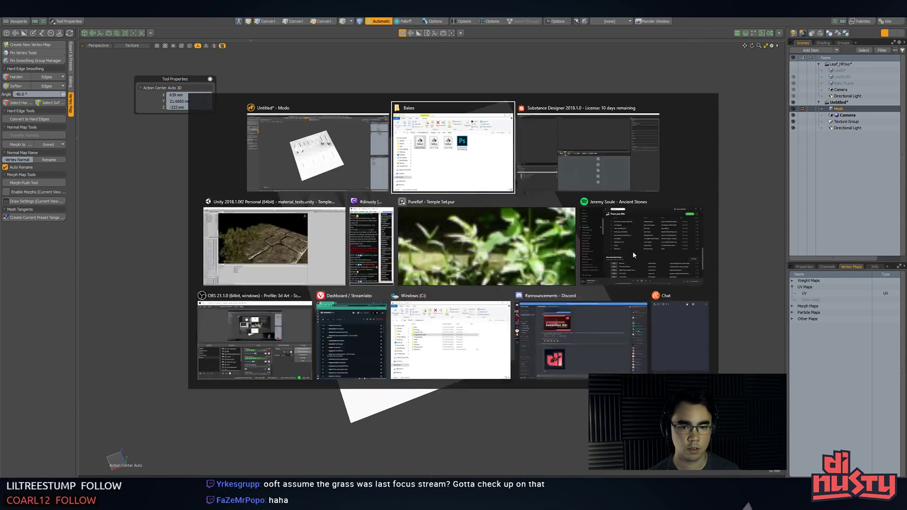
key(alt+Tab)
key(alt+Tab)
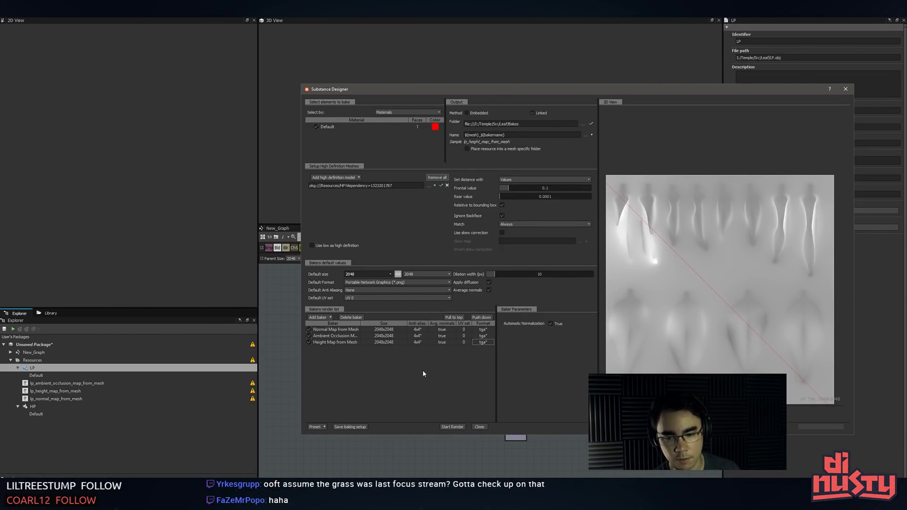
- Disable the normal, ambient occlusion and height bakers in the render list of the baking setup
right_click(341, 388)
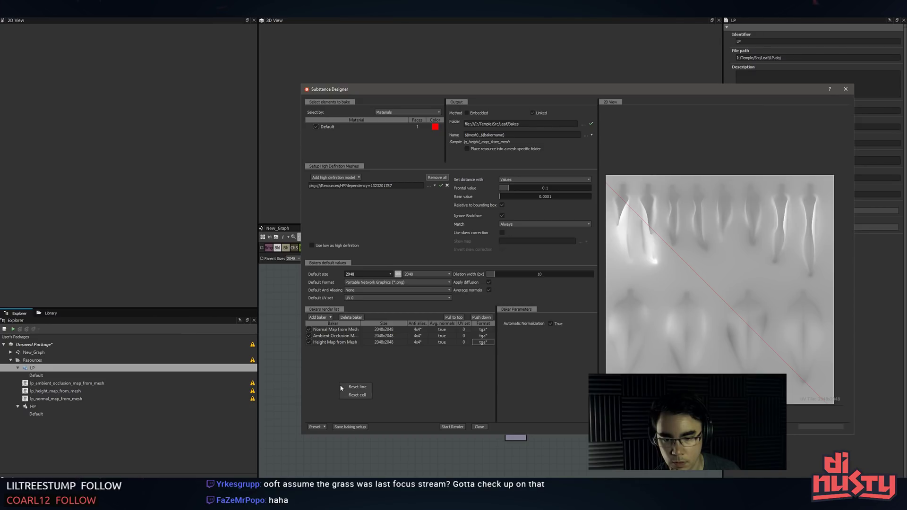
click(309, 342)
click(308, 335)
click(309, 329)
right_click(341, 362)
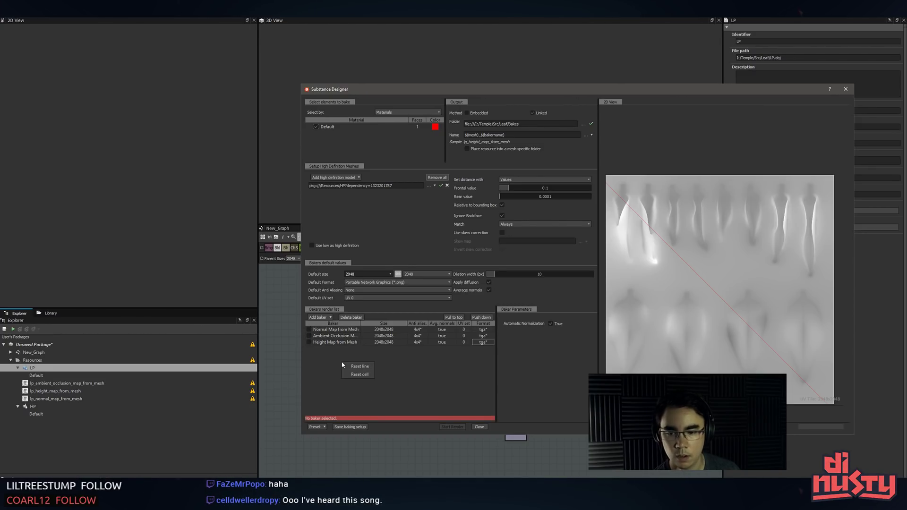
click(360, 374)
- Add an Opacity Mask from Mesh baker, render it and inspect the leaf stems in the baked mask
click(319, 317)
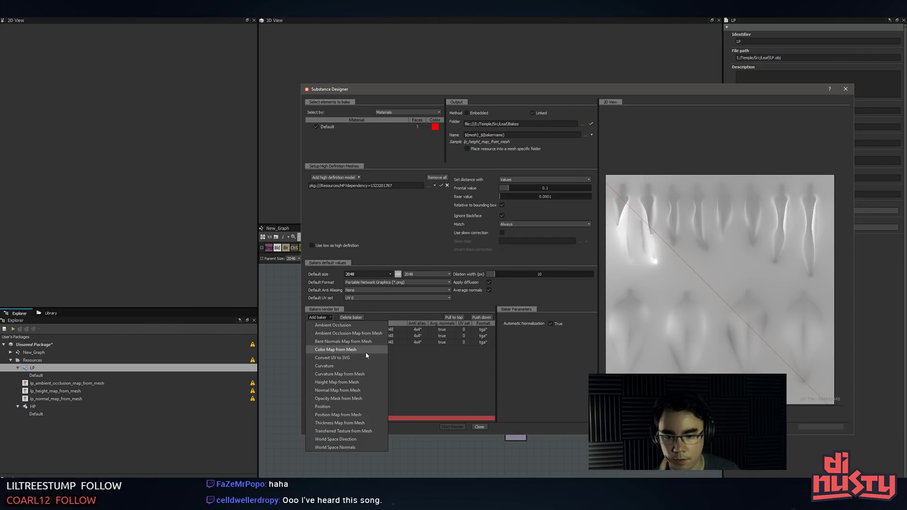
click(338, 399)
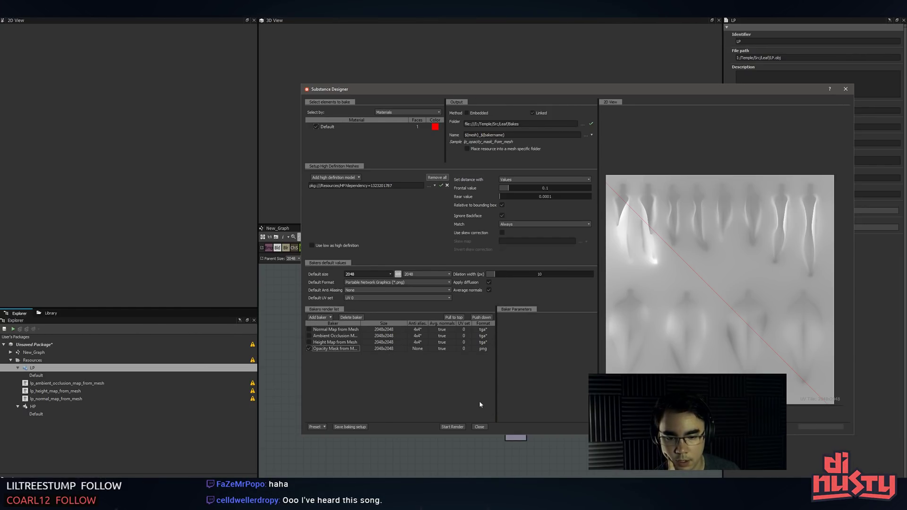
click(456, 428)
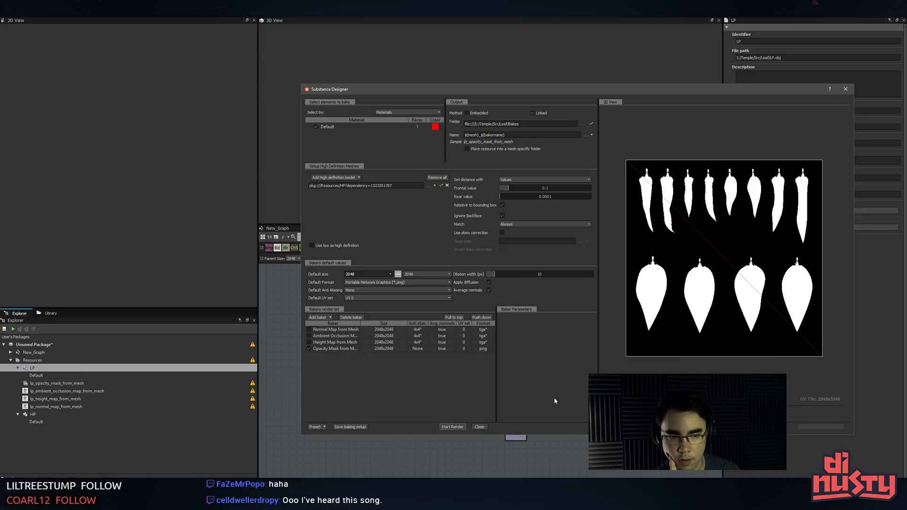
scroll(694, 349, up, 10)
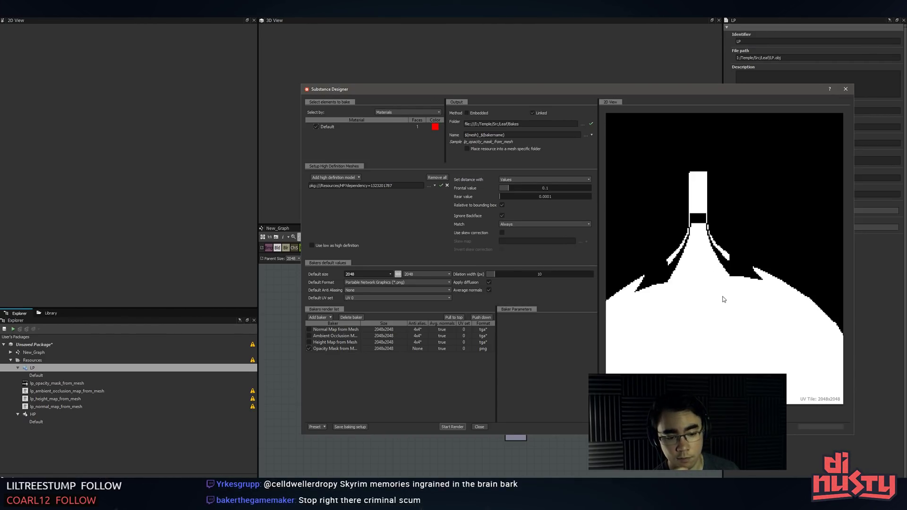
scroll(704, 293, down, 3)
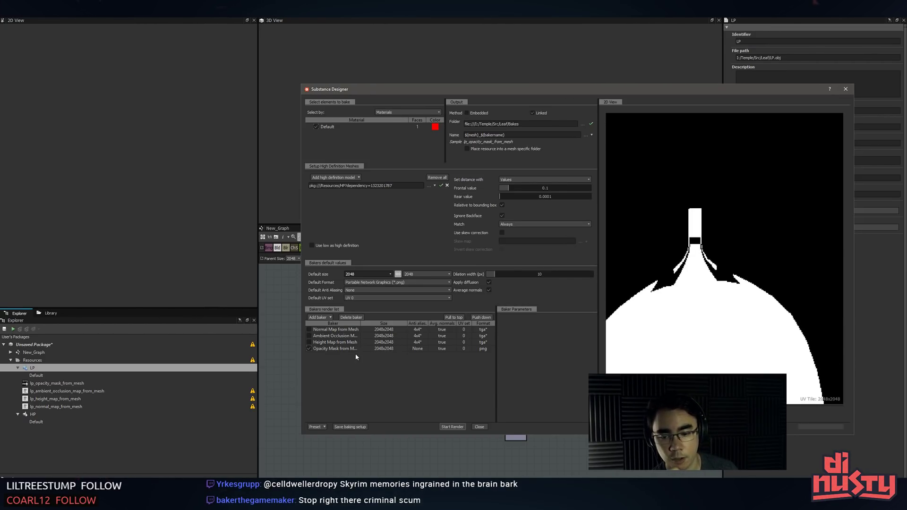
- Delete the opacity mask PNG and the normal map PNG from the Bakes folder
key(alt+Tab)
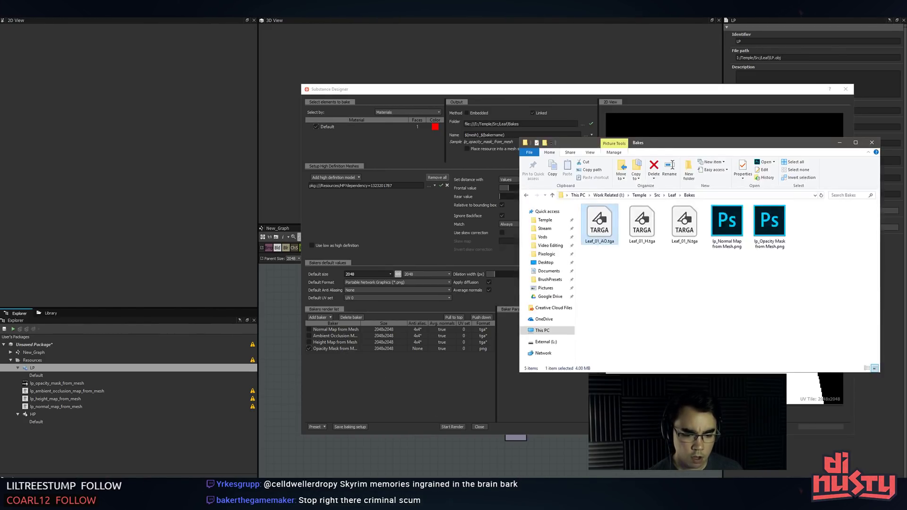
click(772, 248)
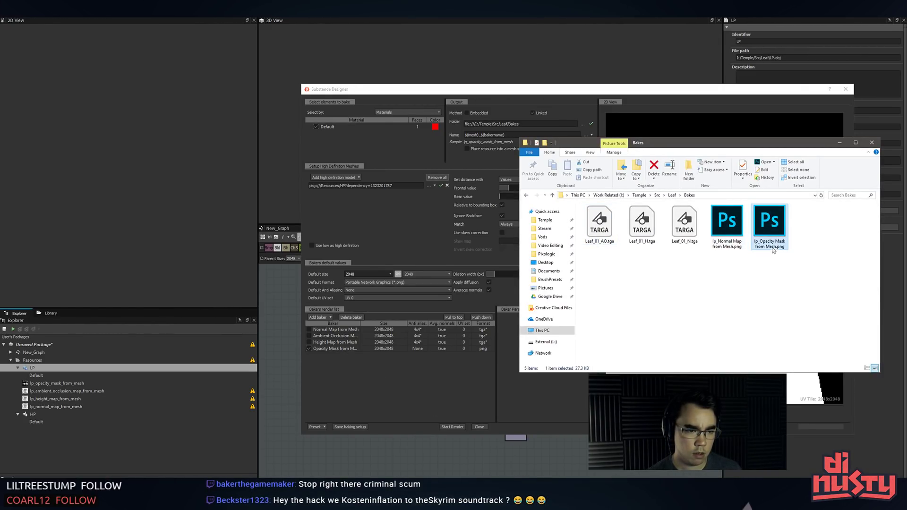
key(Escape)
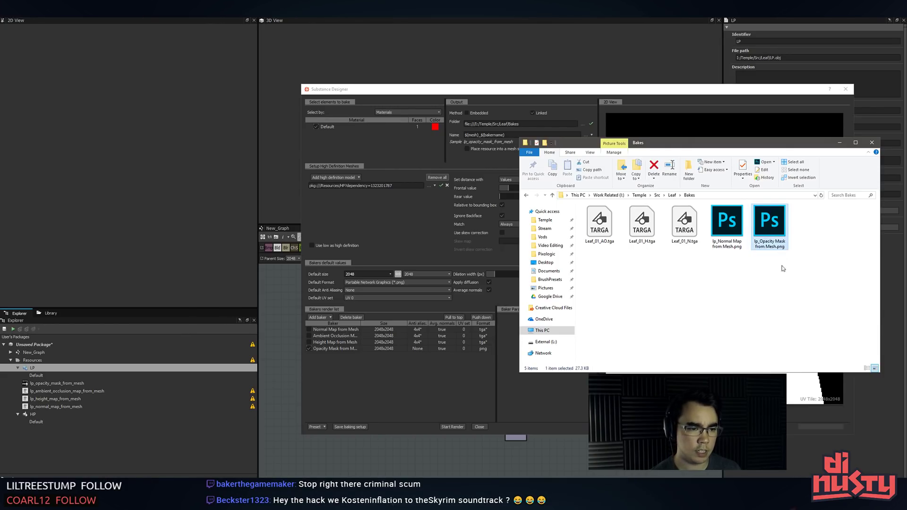
key(Delete)
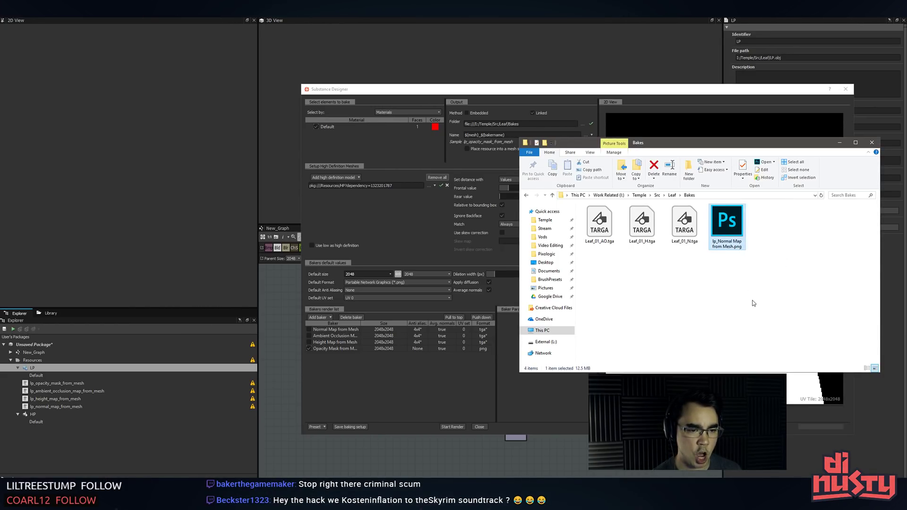
key(Delete)
- Set the opacity mask baker to tga format with 4x4 anti-aliasing in Substance Designer and render it again
click(468, 401)
click(483, 349)
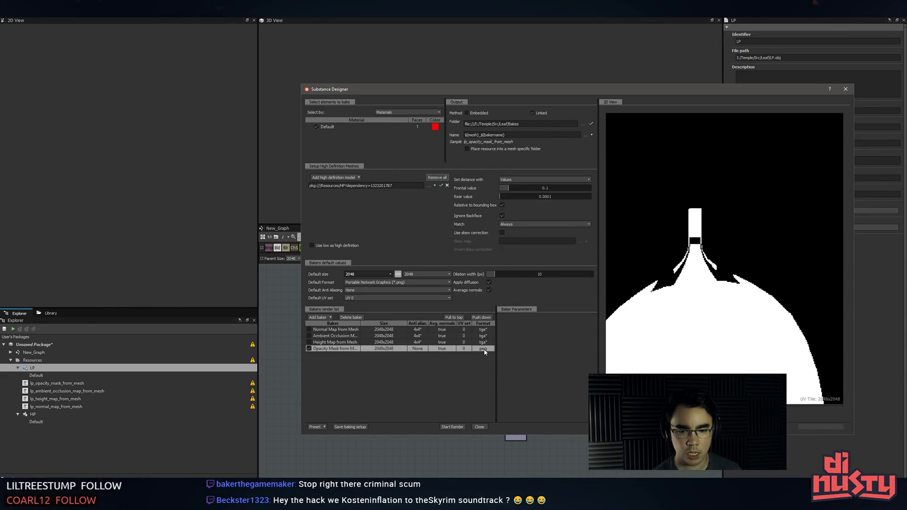
click(490, 350)
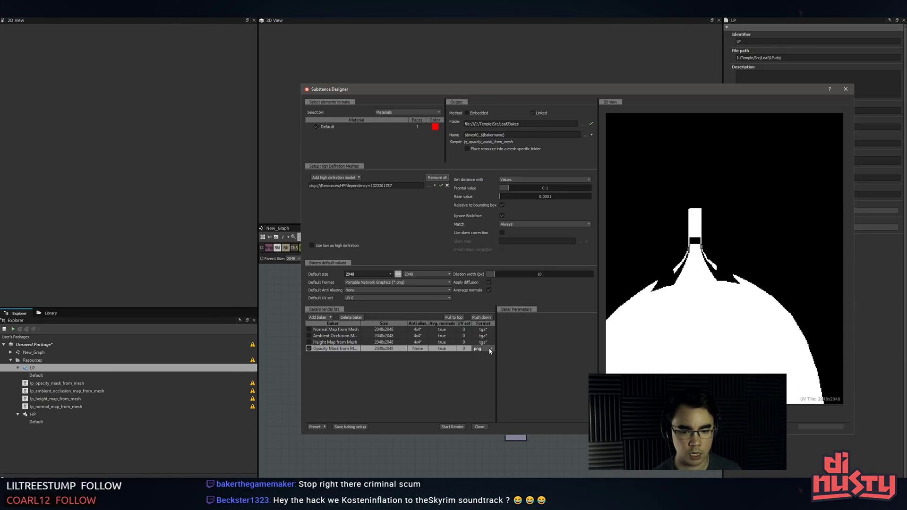
click(482, 393)
double_click(422, 349)
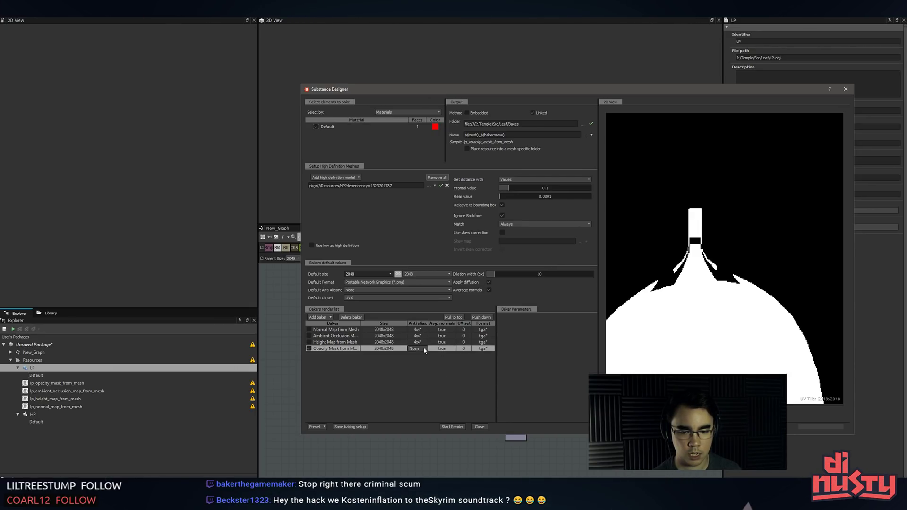
click(423, 349)
click(420, 366)
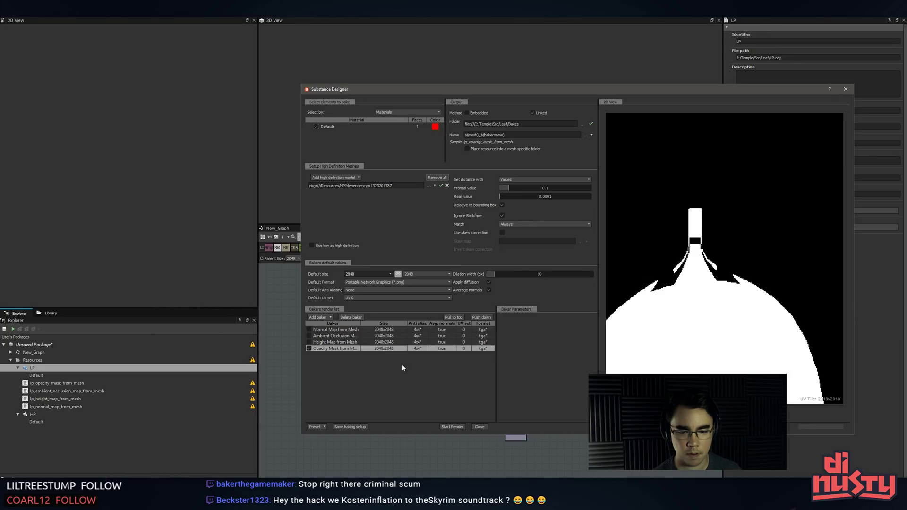
click(454, 427)
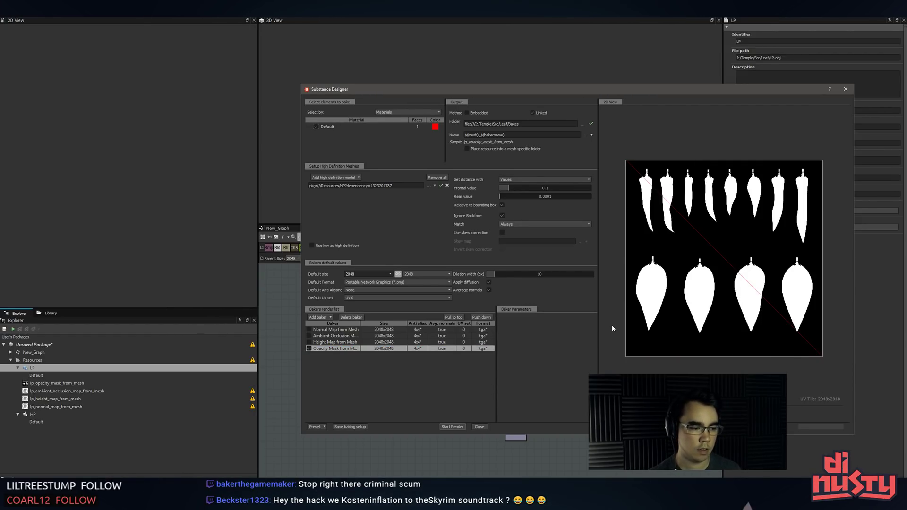
- Switch to Spotify and enlarge the cover art of the song that is playing
key(alt+Tab)
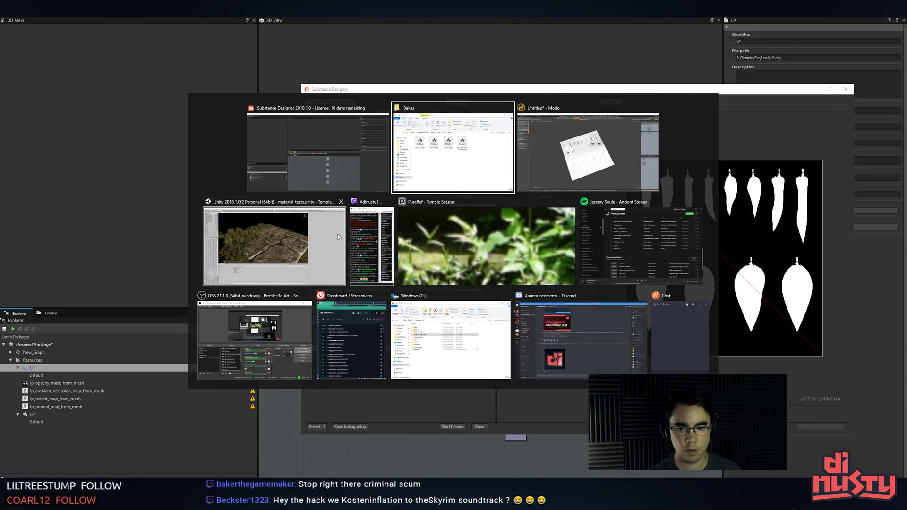
click(586, 243)
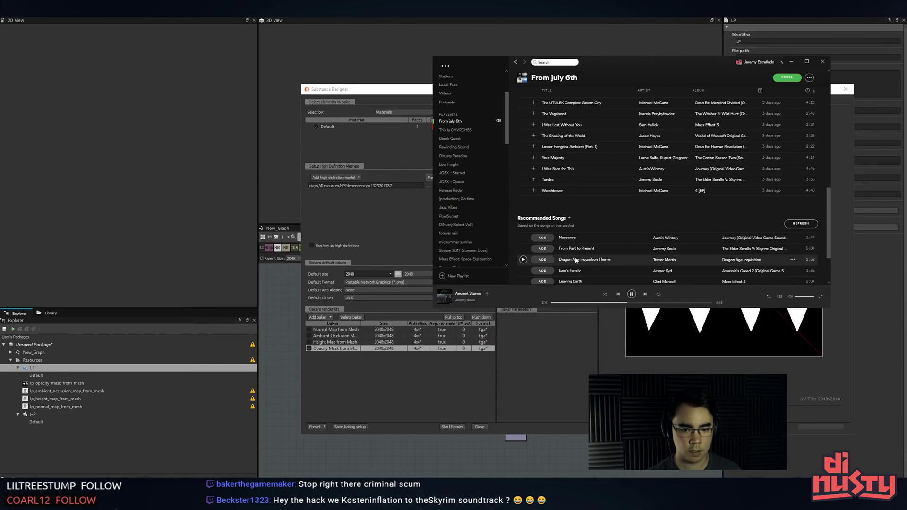
scroll(567, 265, down, 2)
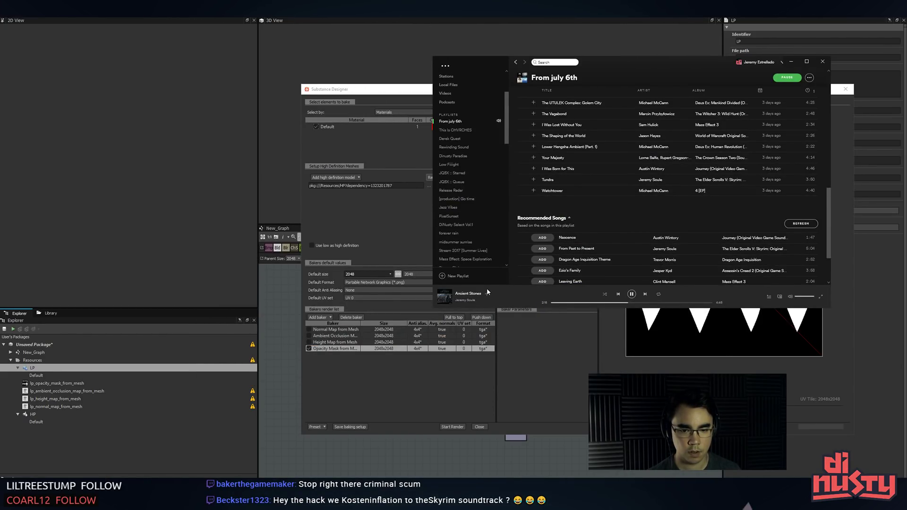
click(447, 294)
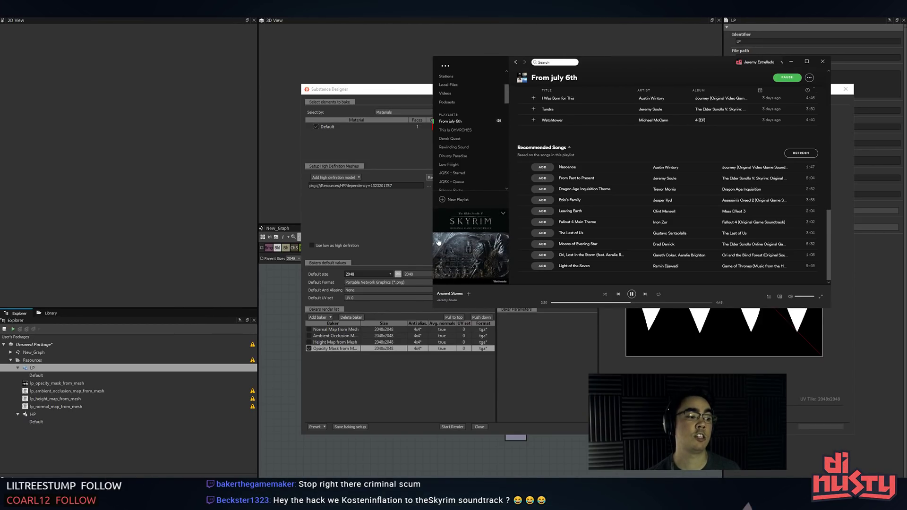
click(379, 151)
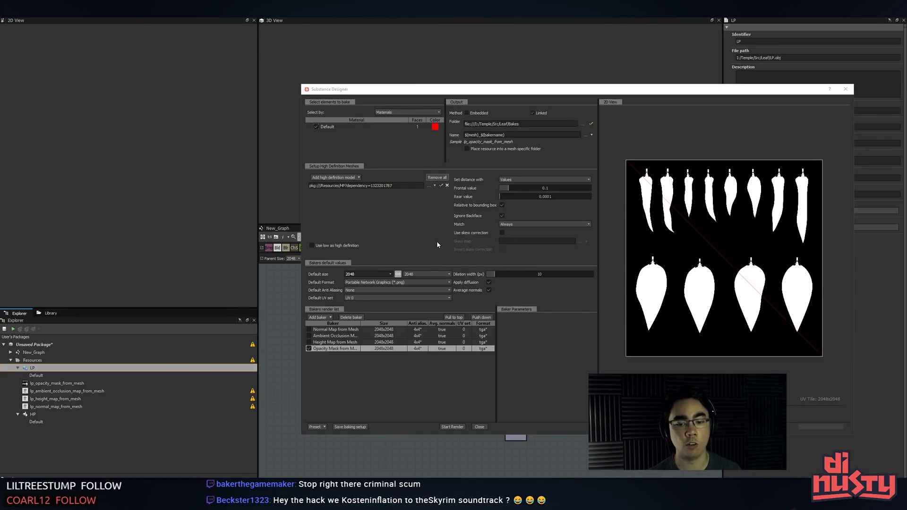
- Switch to Modo and remove the ambient occlusion texture layer from the plane's shader tree
key(alt+Tab)
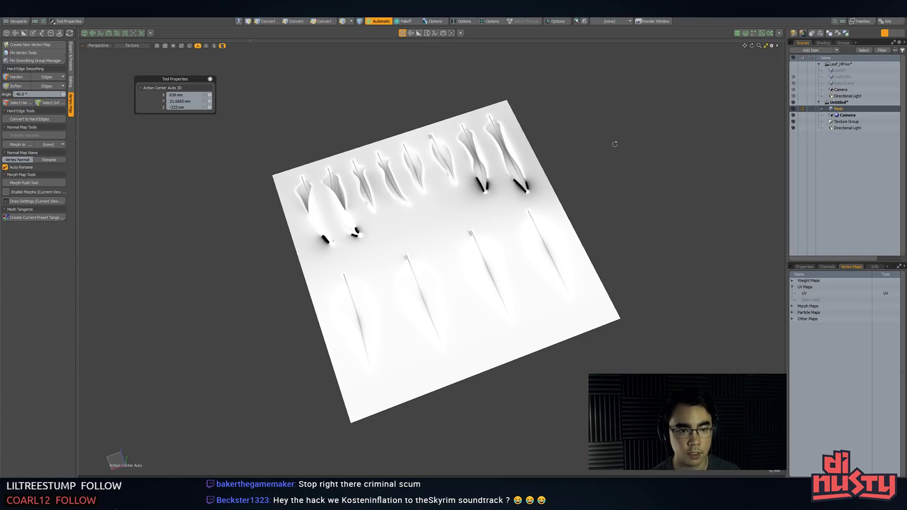
key(alt+Tab)
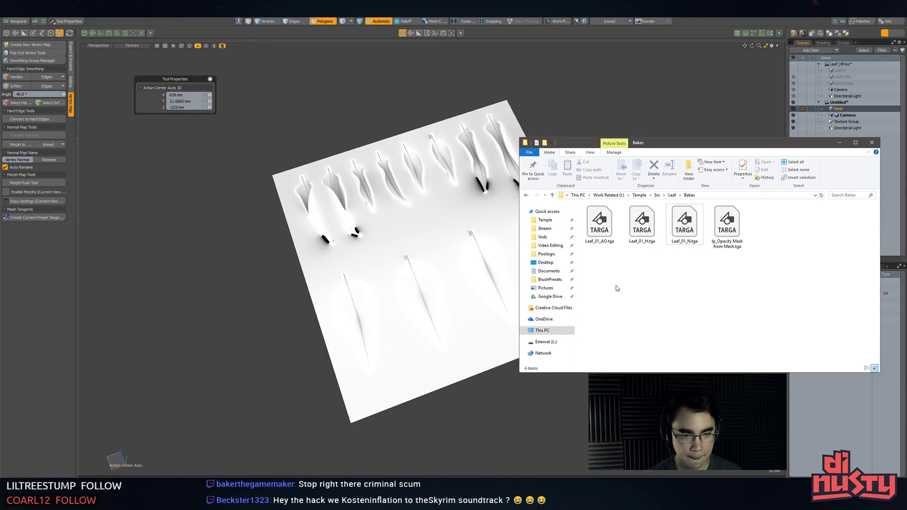
key(alt+Tab)
click(823, 43)
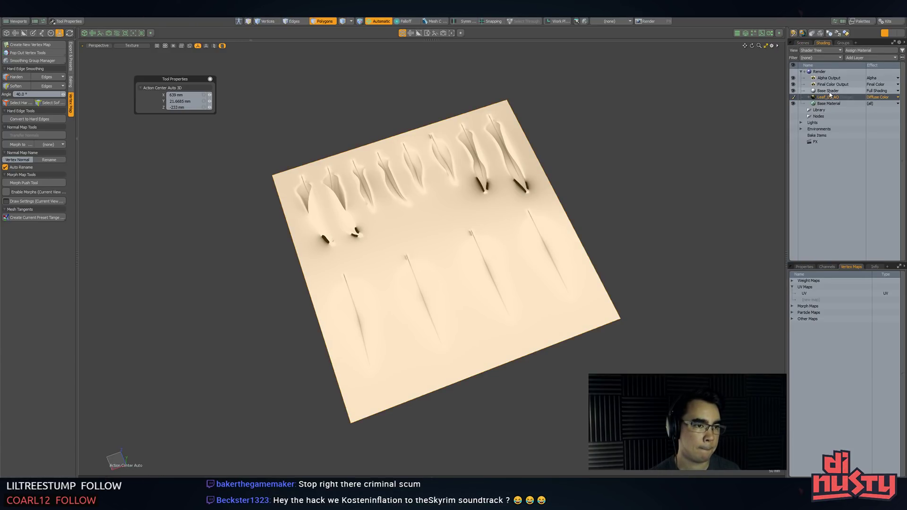
click(829, 98)
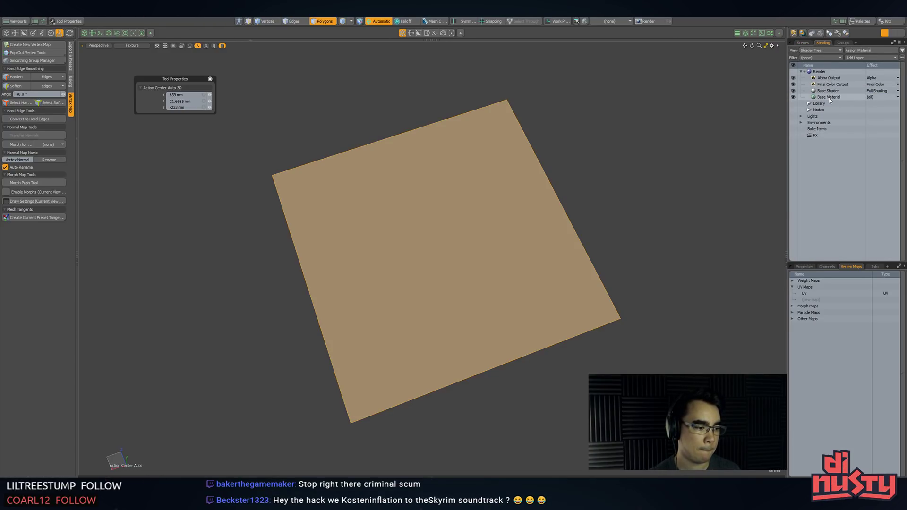
click(634, 190)
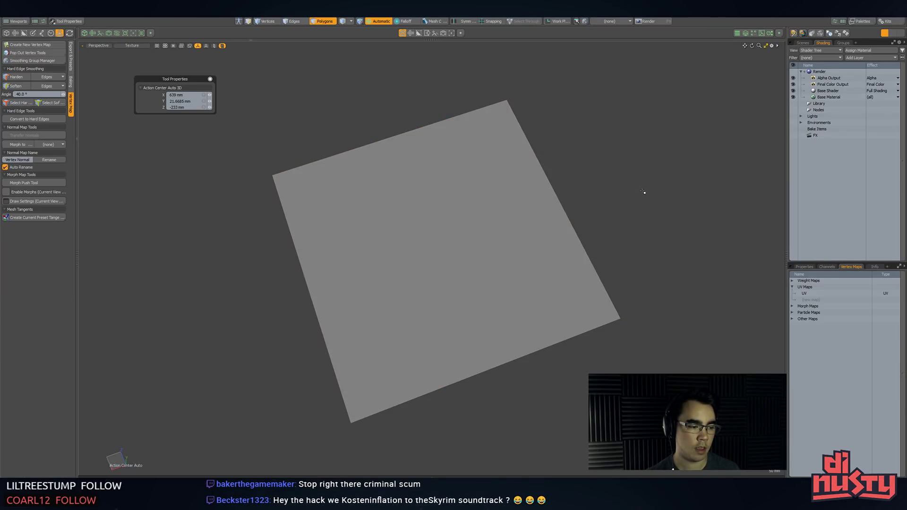
- Rename the opacity mask TGA in the Bakes folder as Leaf_01_A.tga
key(alt+Tab)
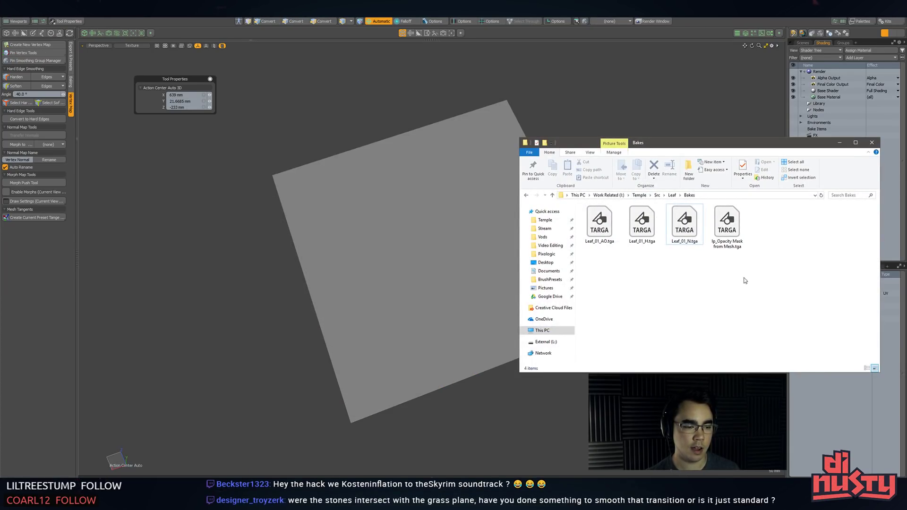
click(734, 247)
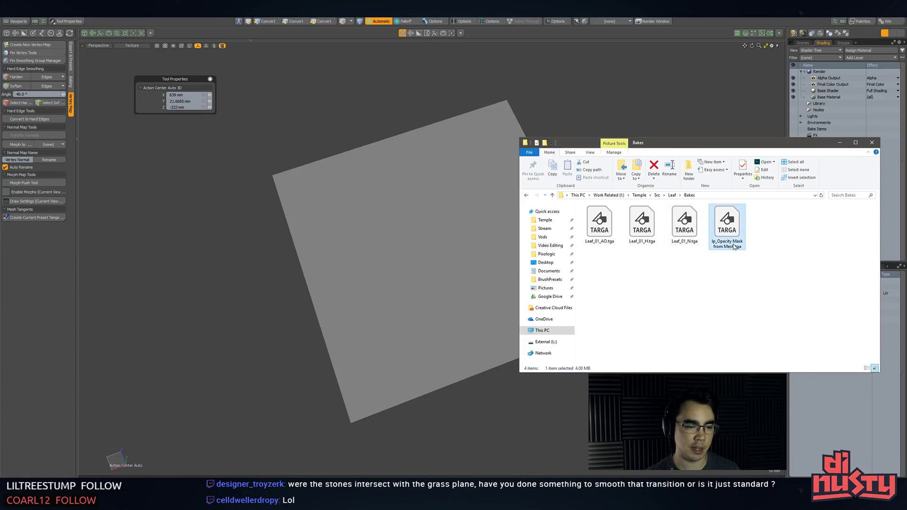
click(728, 256)
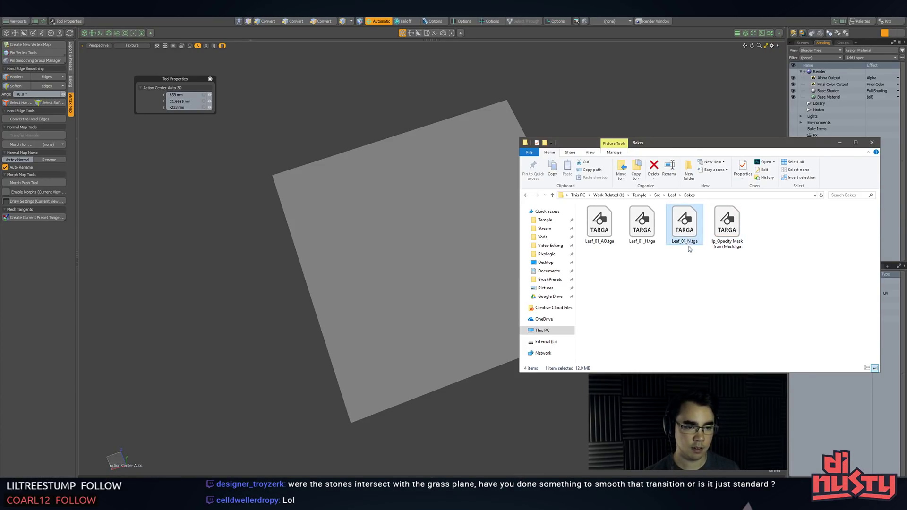
click(734, 247)
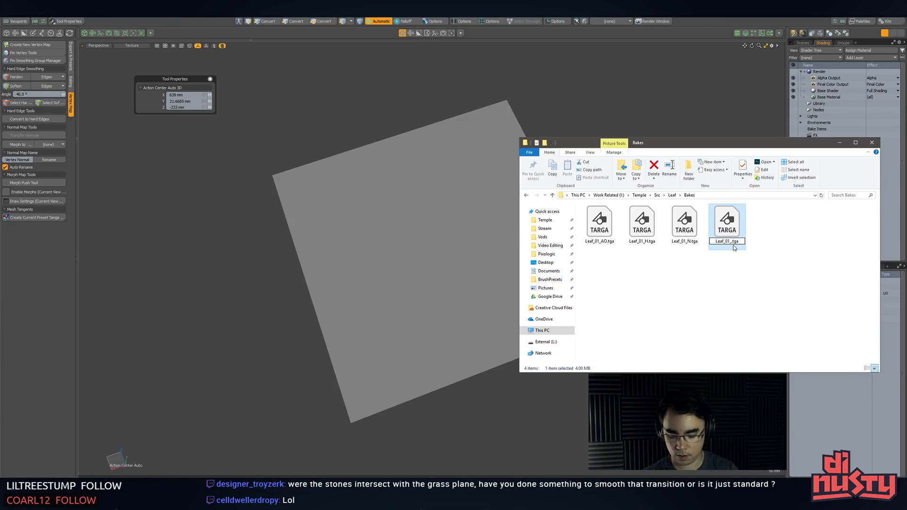
text(Leaf_01_A)
key(Return)
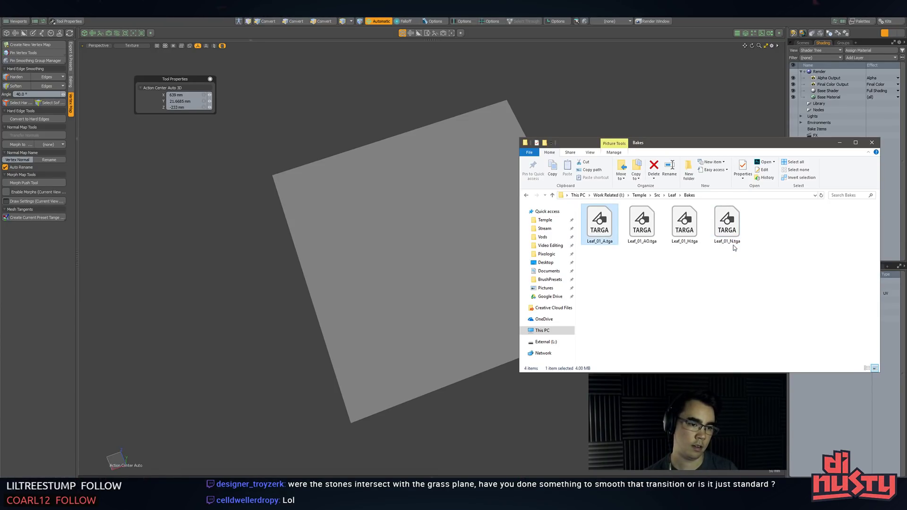
- Apply Leaf_01_A.tga to the plane in Modo and view the plane from above
drag(593, 229, 465, 201)
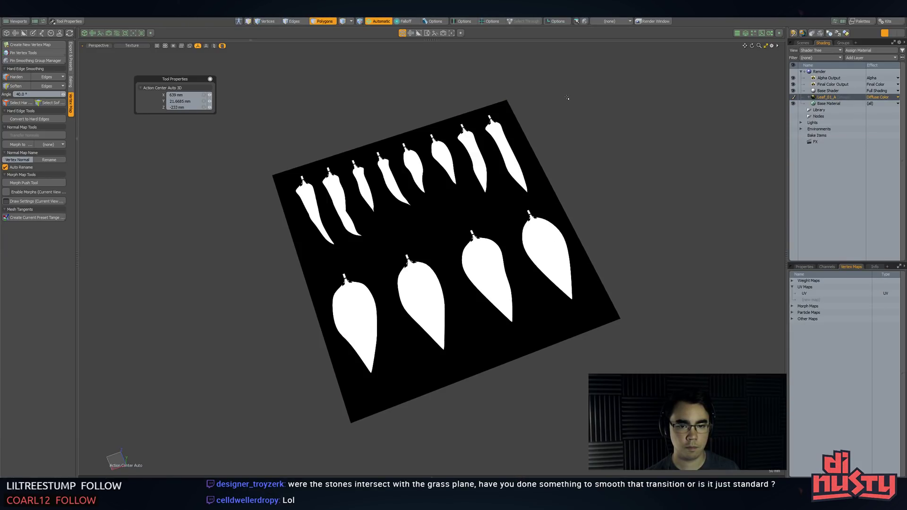
alt+drag(532, 129, 647, 177)
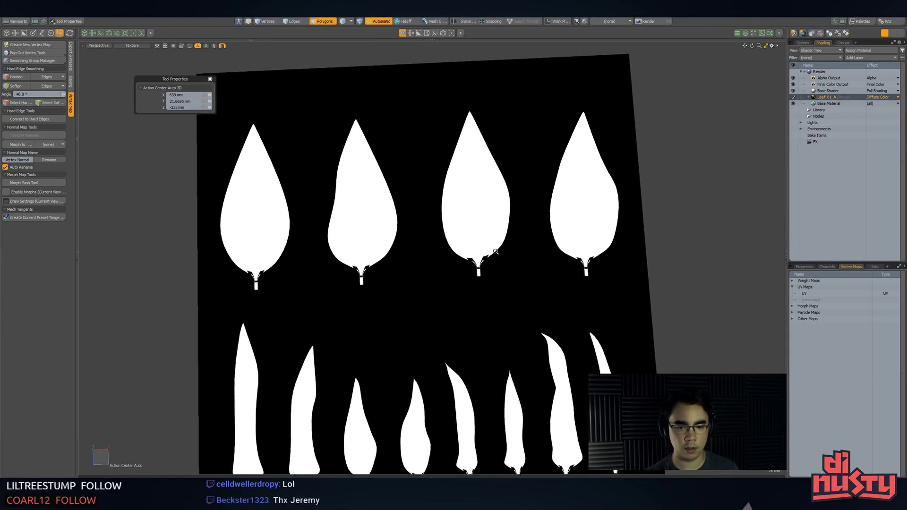
mouse_move(543, 227)
ctrl+alt+mouse_down()
mouse_move(685, 255)
mouse_move(390, 280)
mouse_move(384, 247)
mouse_move(530, 259)
mouse_move(539, 213)
ctrl+alt+mouse_up()
alt+drag(389, 216, 399, 212)
- Loop-slice the plane crosswise between the upper row of wide leaves and the lower row of narrow leaves
key(2)
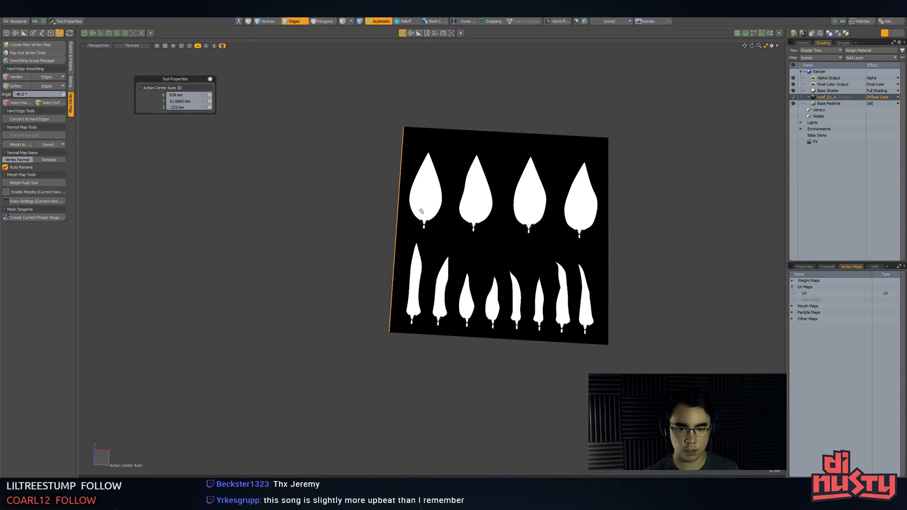
key(3)
key(2)
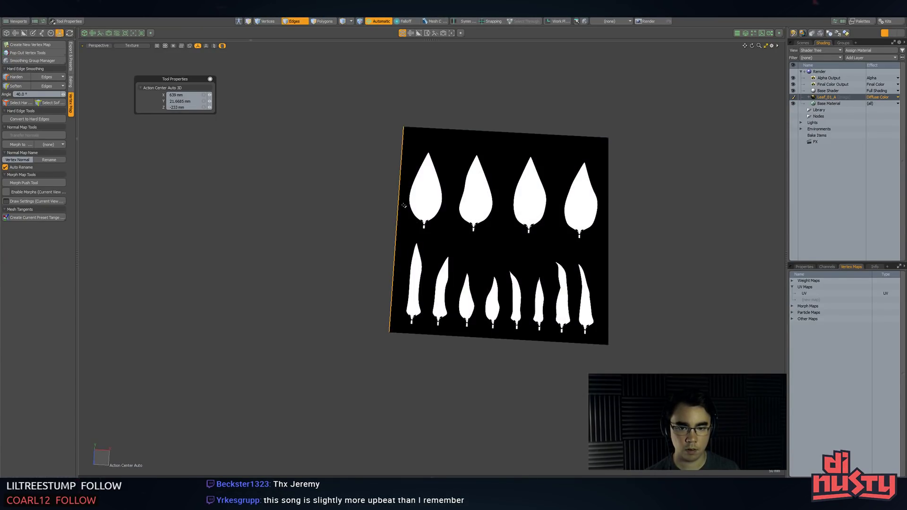
key(alt+c)
click(528, 212)
drag(528, 213, 526, 213)
key(q)
key(3)
key(2)
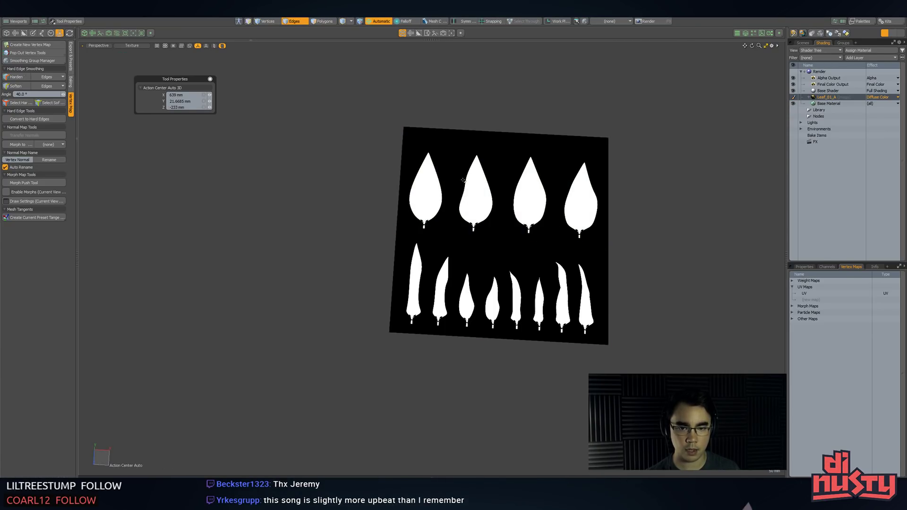
- Slice the upper row between the first and second wide leaves
key(3)
key(shift+c)
drag(457, 43, 438, 286)
key(space)
key(2)
key(3)
- Slice the rest of the upper row between the second and third and between the third and fourth wide leaves
click(498, 175)
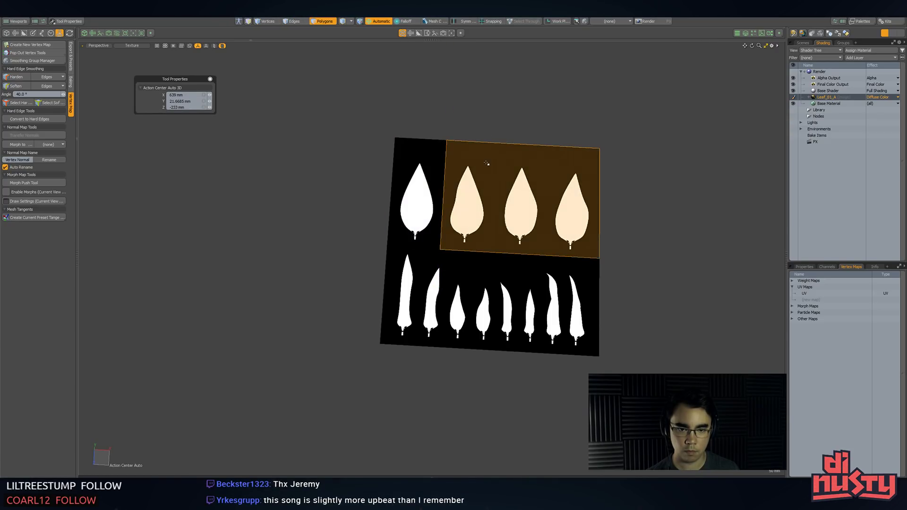
key(shift+c)
drag(488, 107, 490, 279)
alt+shift+drag(535, 218, 507, 210)
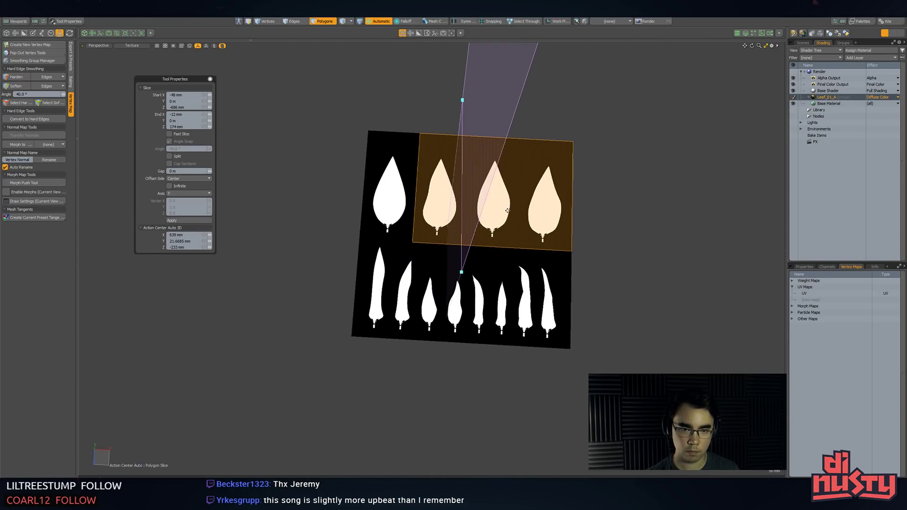
drag(462, 100, 469, 100)
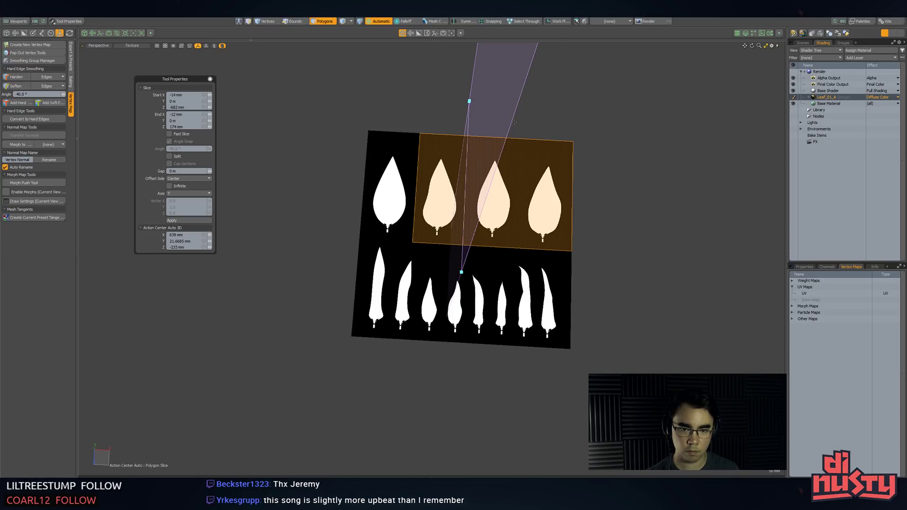
mouse_move(532, 102)
shift+mouse_down()
mouse_move(525, 215)
mouse_move(532, 285)
mouse_move(521, 273)
mouse_move(519, 290)
shift+mouse_up()
key(Escape)
click(510, 260)
alt+shift+drag(511, 260, 533, 212)
mouse_move(532, 213)
ctrl+alt+mouse_down()
mouse_move(549, 177)
mouse_move(569, 175)
ctrl+alt+mouse_up()
alt+shift+drag(570, 175, 597, 156)
key(shift+c)
drag(417, 159, 408, 340)
drag(417, 160, 423, 162)
key(ctrl+z)
key(ctrl+z)
key(ctrl+z)
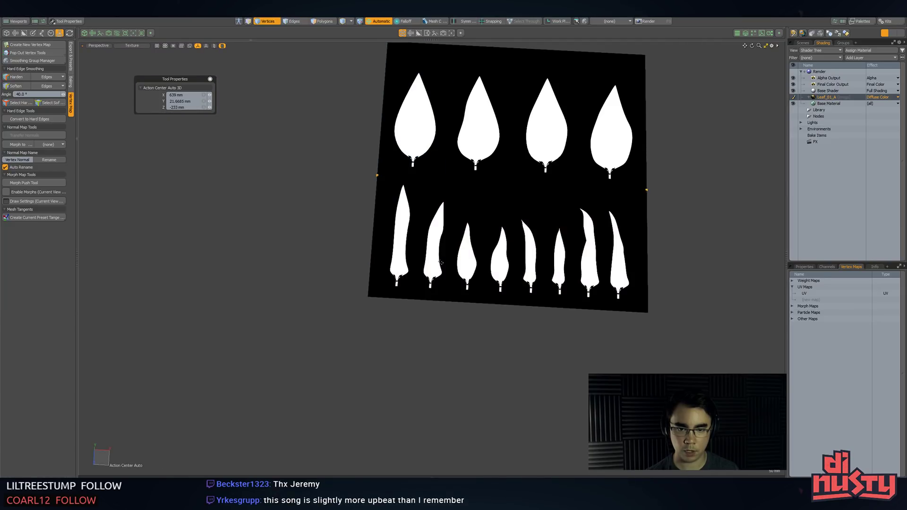
- Loop-slice the lower row of narrow leaves lengthwise with a uniform count of 6
key(3)
key(2)
key(3)
click(489, 295)
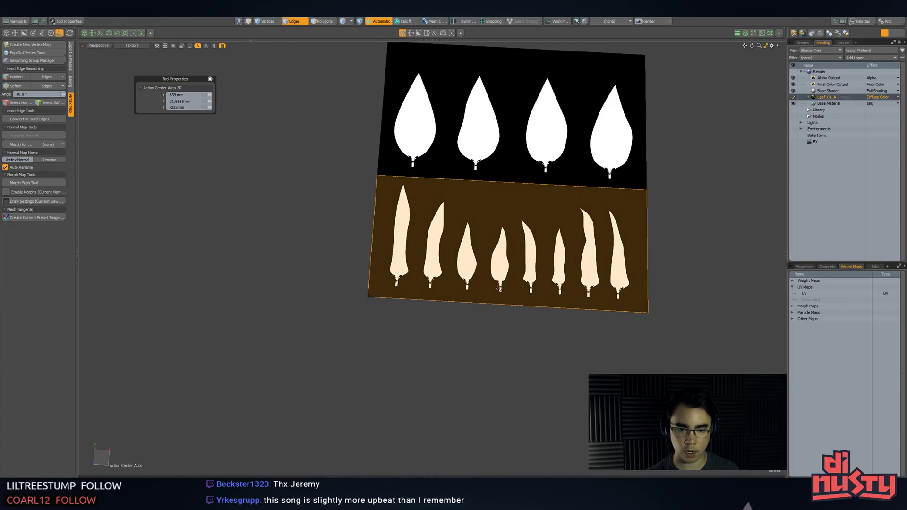
key(alt+c)
mouse_move(522, 306)
mouse_down()
mouse_move(495, 308)
mouse_move(528, 310)
mouse_up()
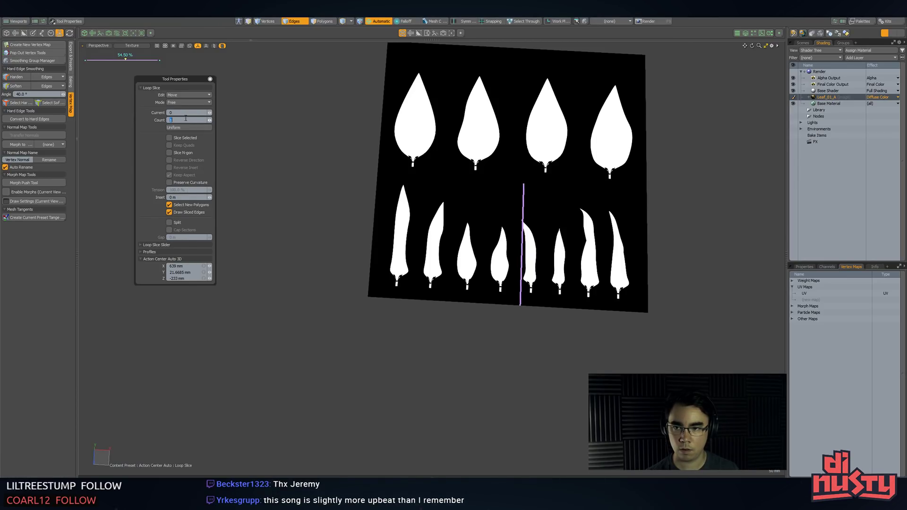
drag(270, 228, 266, 228)
drag(213, 120, 211, 123)
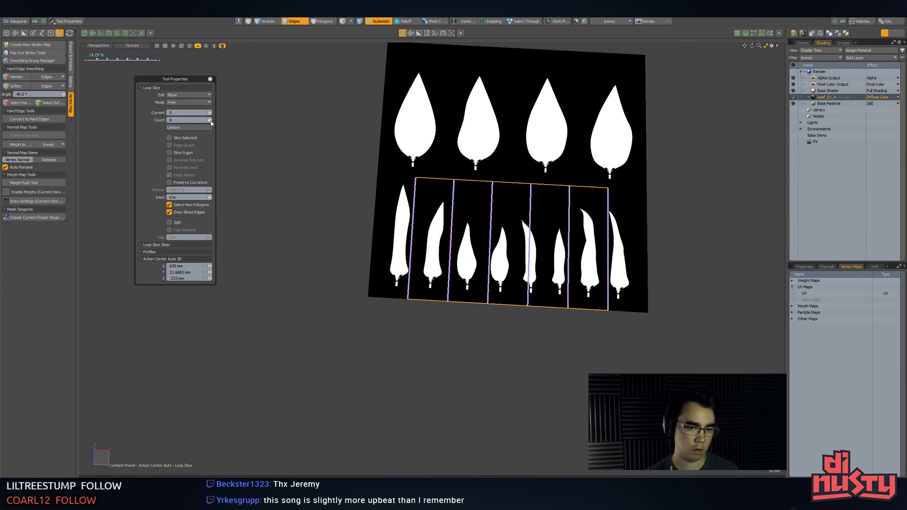
key(space)
- Shift the edge between the third and fourth narrow leaves into the gap and select the lower strips to check the cuts
alt+shift+drag(538, 222, 449, 210)
click(441, 239)
key(w)
scroll(449, 245, up, 3)
key(space)
click(474, 233)
key(3)
drag(308, 226, 636, 234)
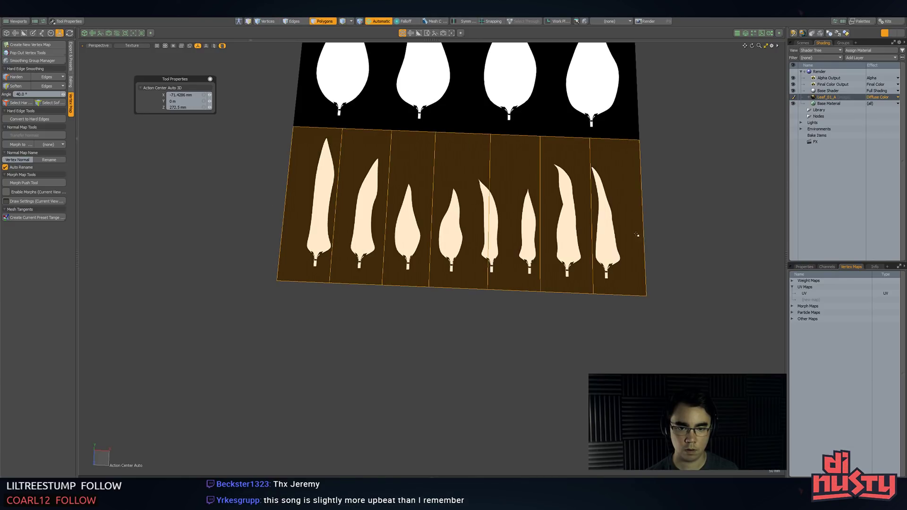
- Move the edge crossing the fifth narrow leaf into the gap beside the fourth leaf, with Slip UVs enabled
click(489, 218)
key(w)
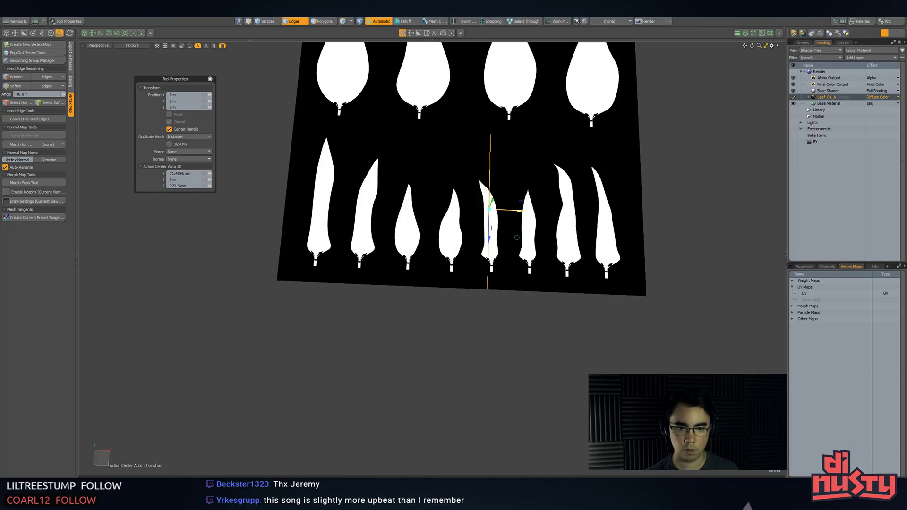
mouse_move(490, 210)
mouse_down()
mouse_move(476, 208)
mouse_move(496, 211)
mouse_up()
click(169, 144)
key(space)
click(510, 222)
key(w)
key(space)
- Loop-slice the strip holding the fifth and sixth narrow leaves with a count of 1 at 56.50%
key(space)
key(2)
click(541, 224)
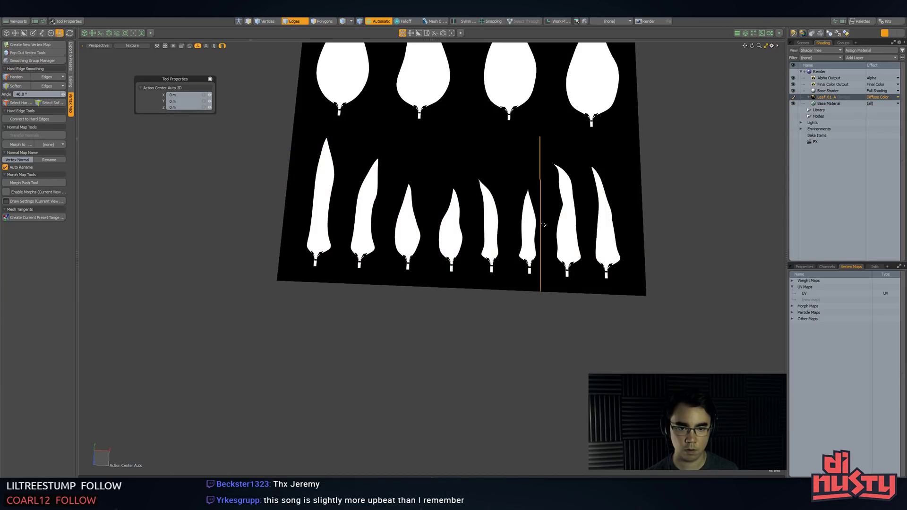
key(w)
key(space)
click(512, 288)
key(alt+c)
click(528, 324)
alt+drag(491, 303, 486, 301)
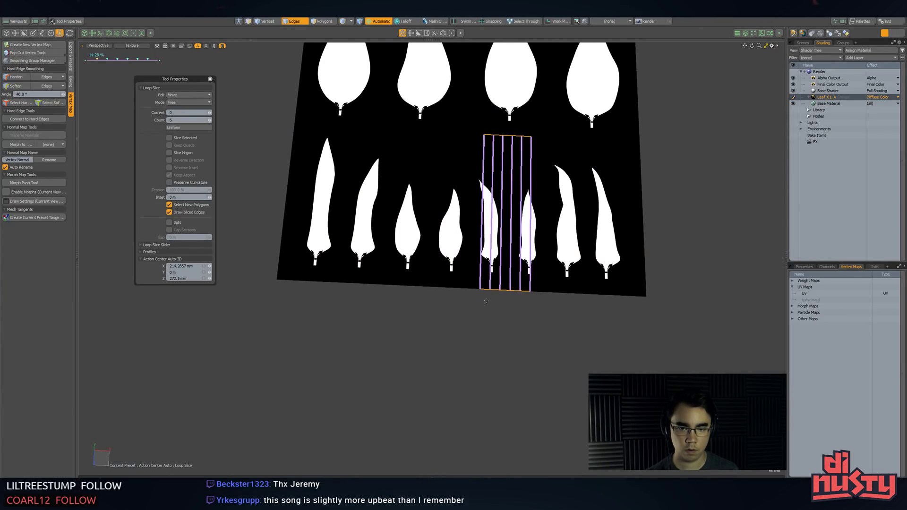
drag(208, 121, 197, 121)
drag(418, 173, 433, 174)
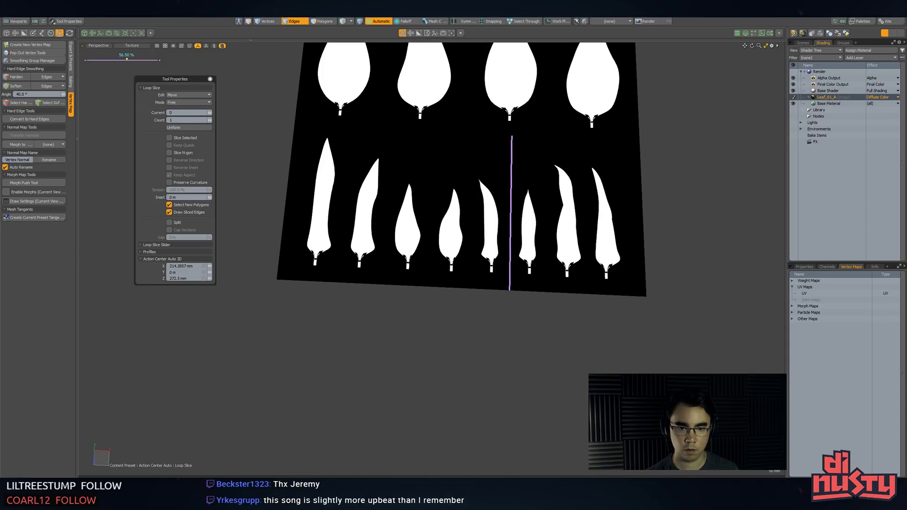
key(space)
- Cut the first narrow leaf strip and paste it back in place to detach it from the plane
key(3)
key(2)
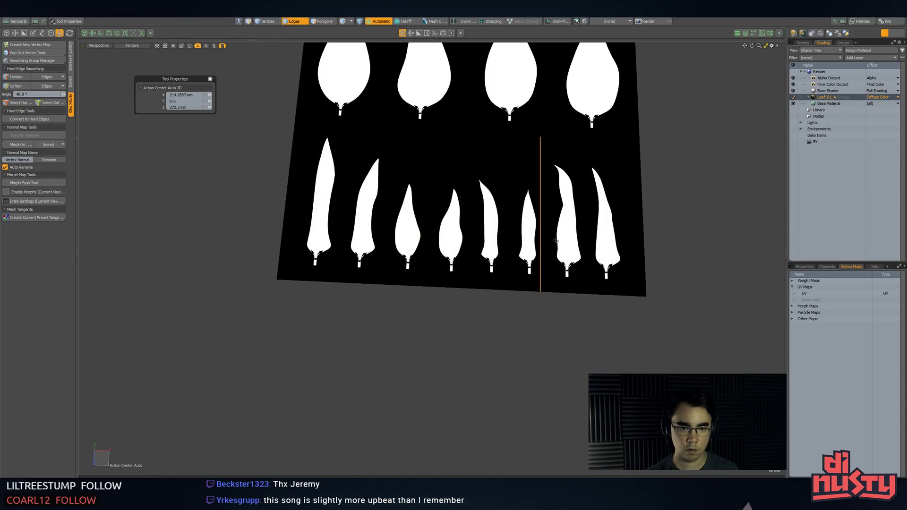
key(3)
click(569, 232)
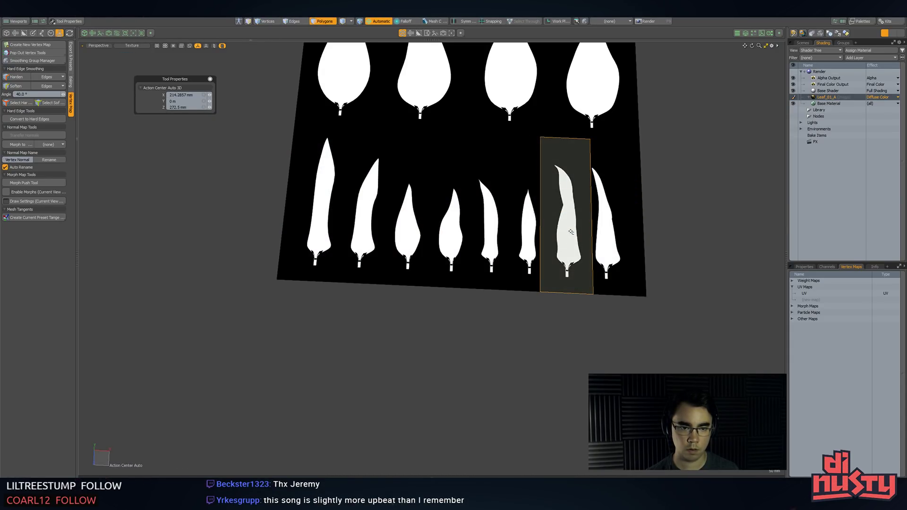
click(317, 209)
alt+shift+drag(434, 226, 416, 245)
mouse_move(415, 246)
alt+mouse_down()
mouse_move(445, 235)
mouse_move(416, 238)
alt+mouse_up()
key(w)
key(ctrl+x)
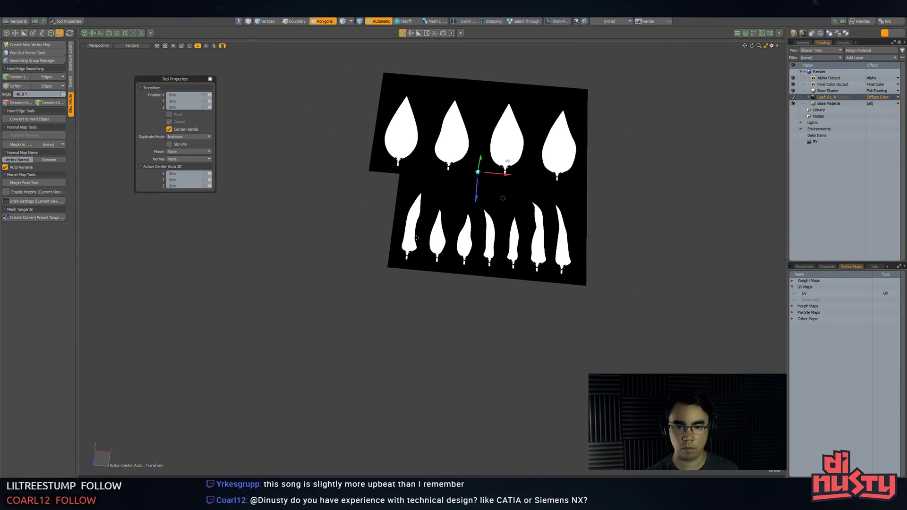
key(ctrl+v)
- Cut the fifth and seventh narrow leaf strips and paste them back in place to detach them from their neighbours
click(438, 236)
click(500, 242)
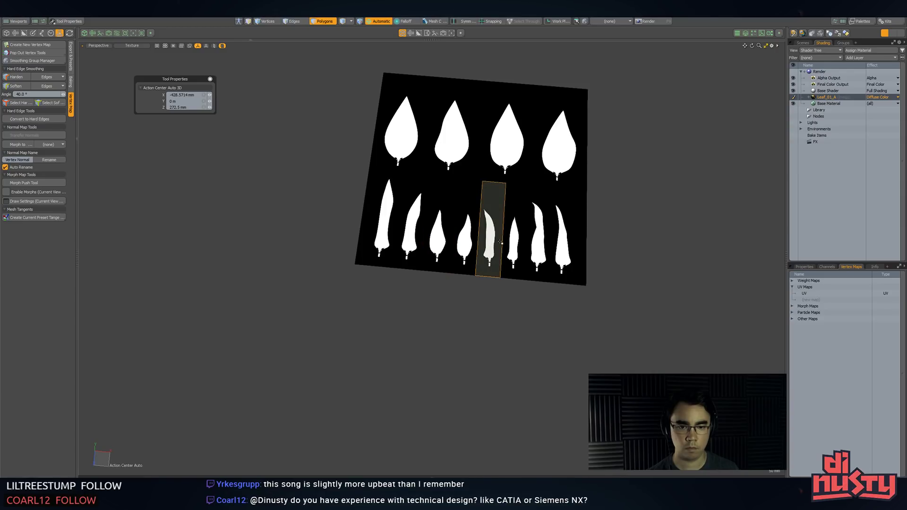
shift+click(537, 227)
key(Delete)
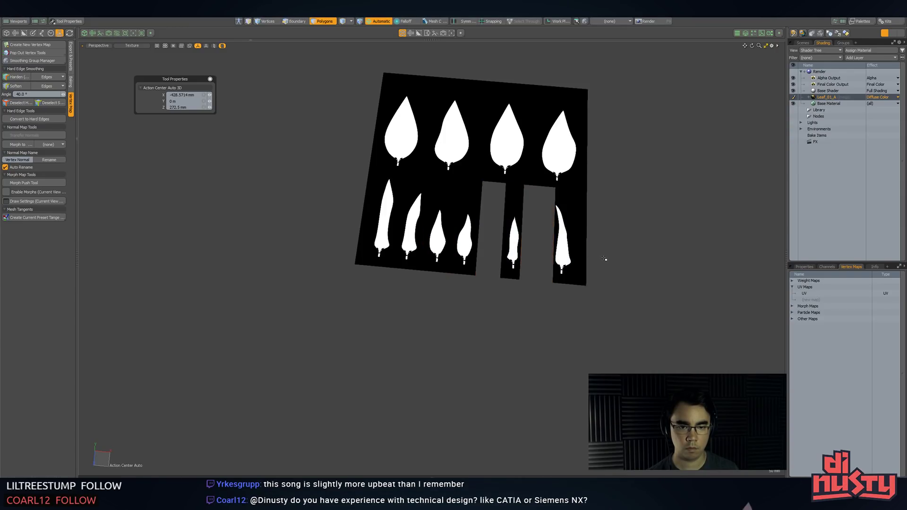
key(ctrl+z)
click(630, 260)
- Move the first and second narrow leaf strips outward, clear of the plane
click(381, 231)
key(w)
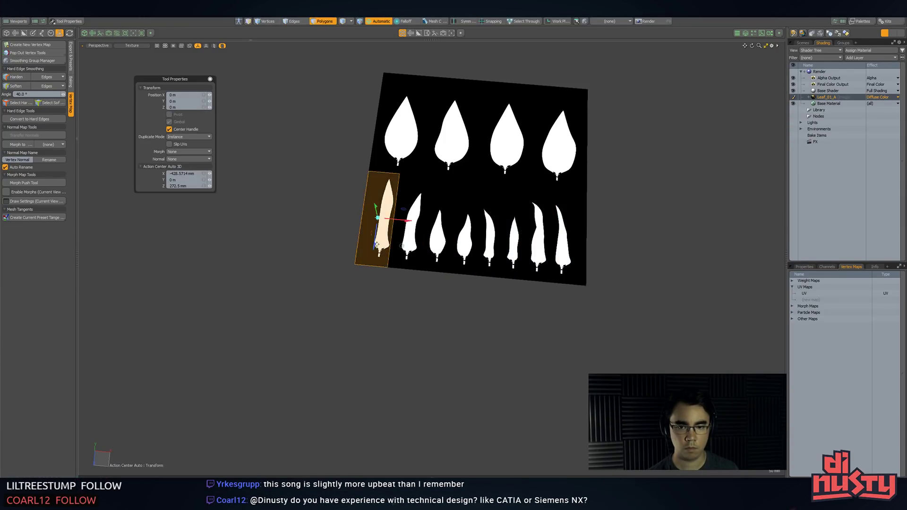
drag(374, 246, 352, 256)
key(ctrl+z)
key(q)
click(363, 255)
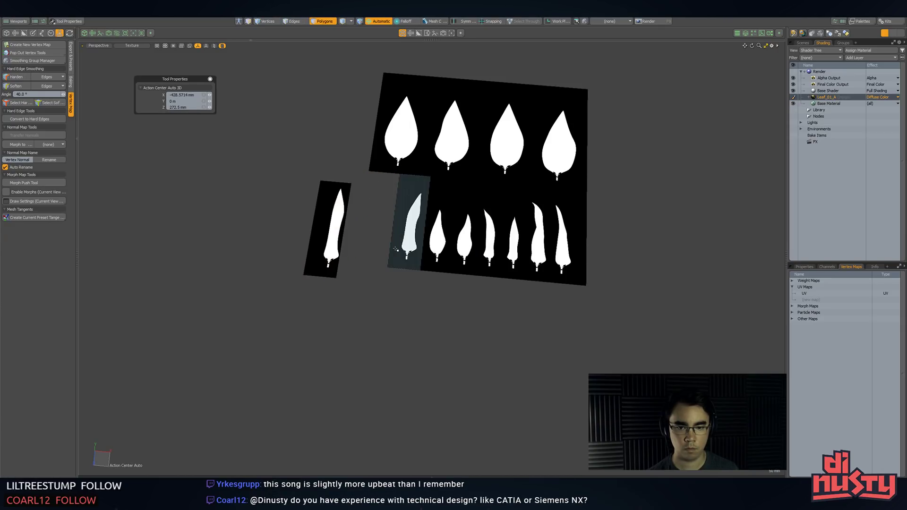
click(412, 263)
key(w)
drag(411, 266, 377, 338)
key(q)
- Move the third narrow leaf strip below the plane and the eighth strip out to the side
click(441, 240)
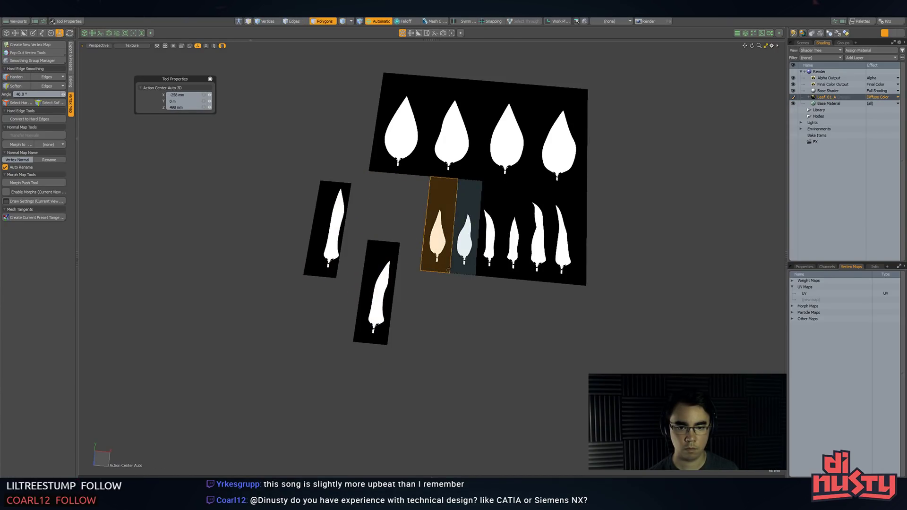
key(w)
drag(441, 261, 447, 316)
key(space)
drag(465, 227, 606, 225)
click(570, 224)
key(w)
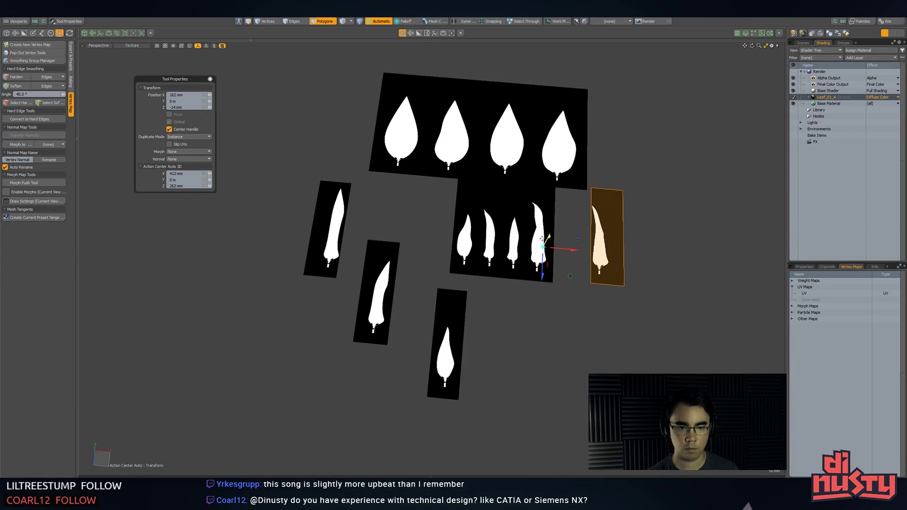
key(space)
- Move the seventh and sixth narrow leaf strips down, away from the remaining strips
click(539, 226)
key(w)
drag(539, 226, 555, 300)
key(space)
click(506, 233)
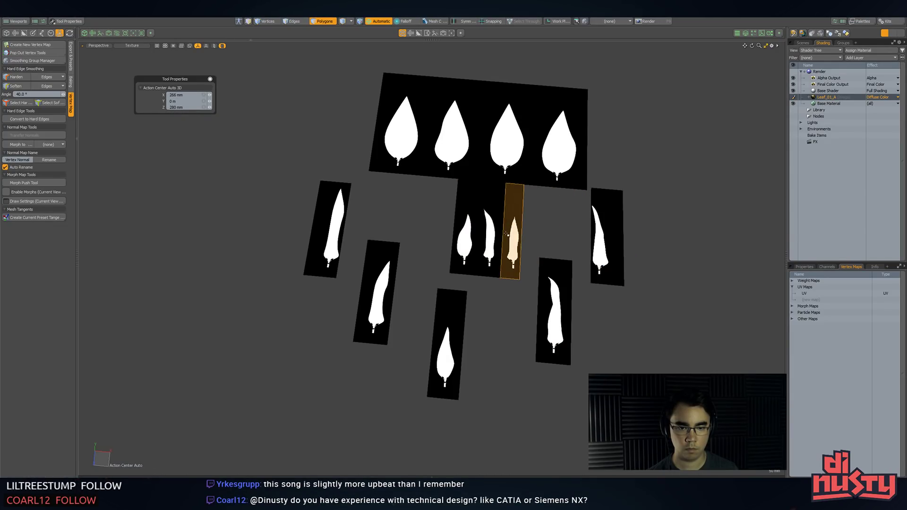
key(w)
drag(513, 249, 513, 329)
key(space)
- Move the fourth narrow leaf strip sideways, away from the fifth strip
click(467, 236)
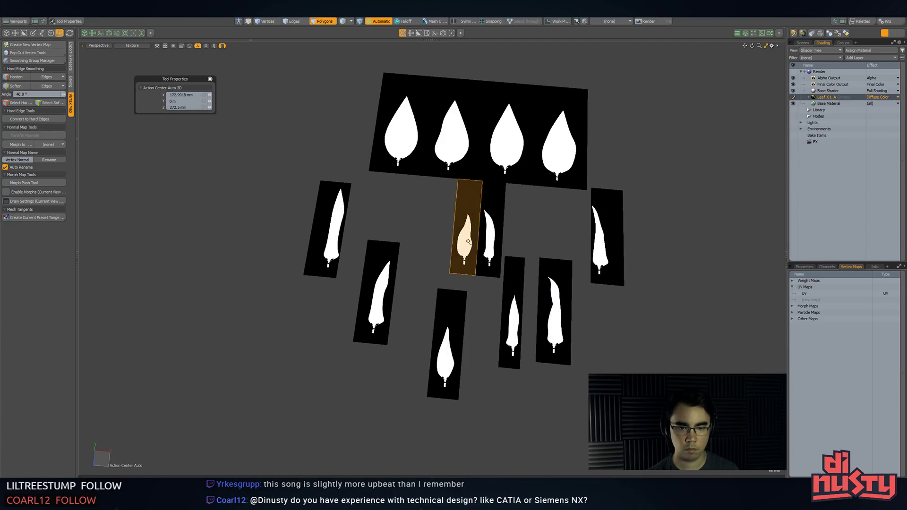
key(w)
key(space)
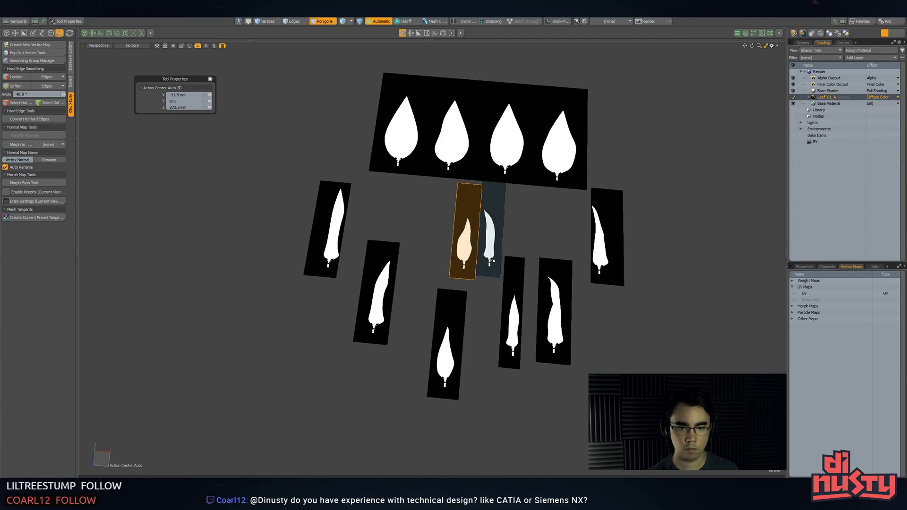
key(w)
drag(496, 234, 478, 234)
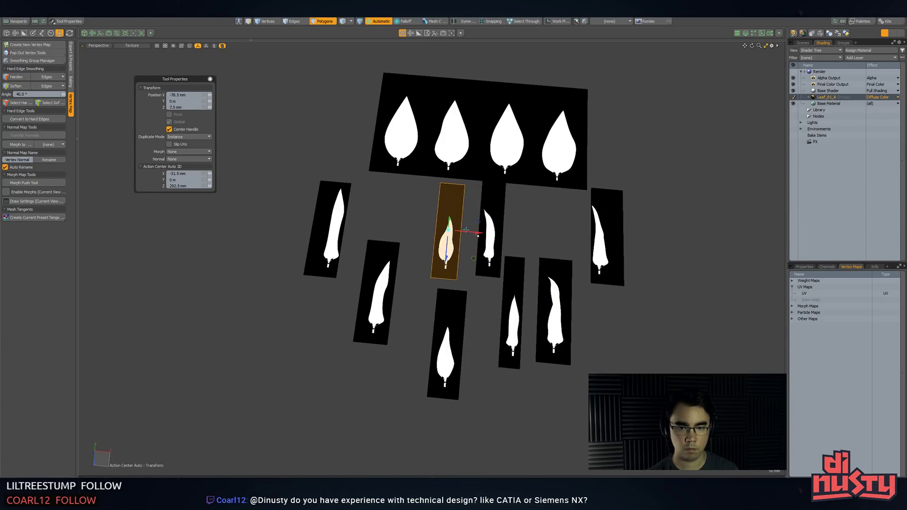
- Cut the first and third wide leaf pieces and paste them back in place to detach them from the upper row
click(407, 132)
key(space)
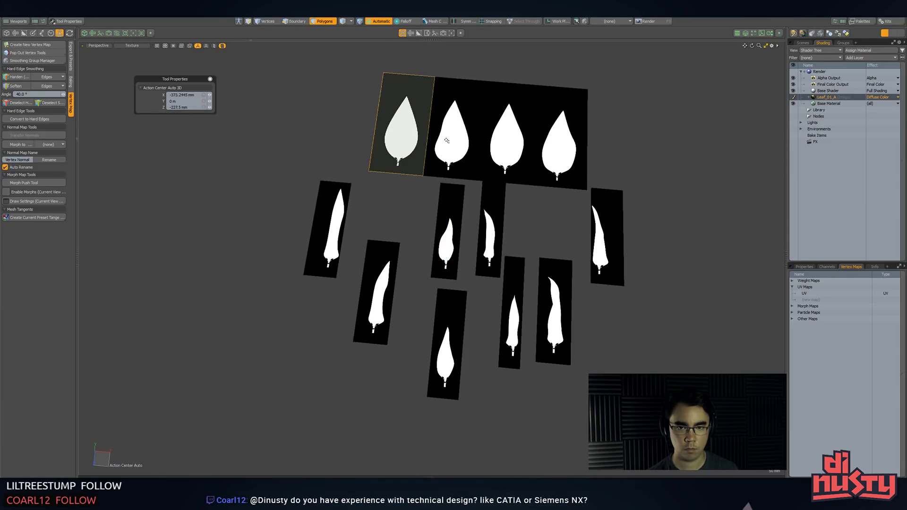
key(ctrl+x)
key(ctrl+v)
click(516, 141)
click(418, 160)
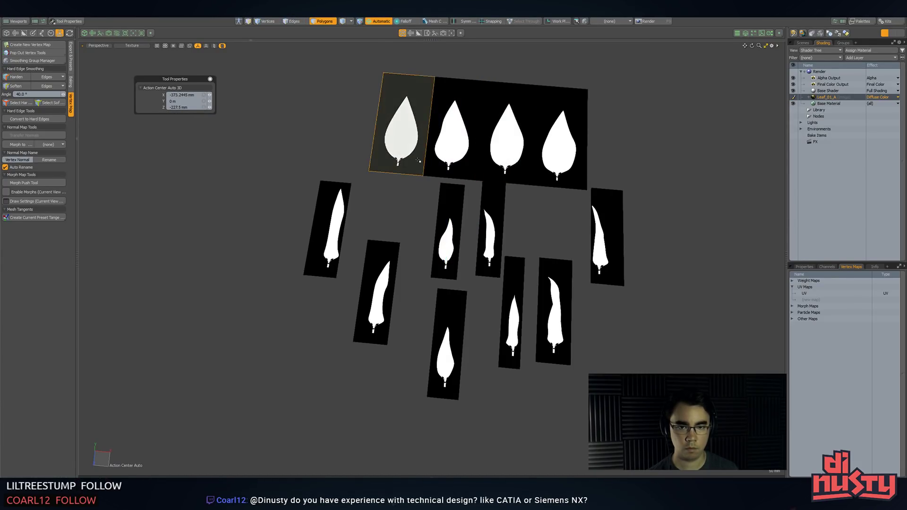
- Move the first and second wide leaf pieces outward so that gaps separate them from the third
key(w)
drag(418, 161, 416, 141)
key(space)
click(465, 145)
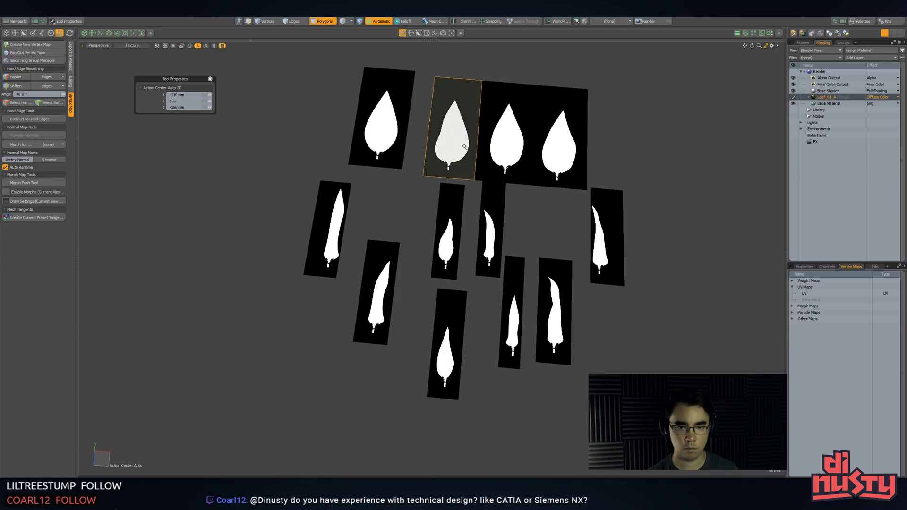
key(w)
drag(477, 153, 465, 144)
key(space)
- Move the fourth wide leaf piece outward, away from the third wide leaf
click(545, 145)
key(w)
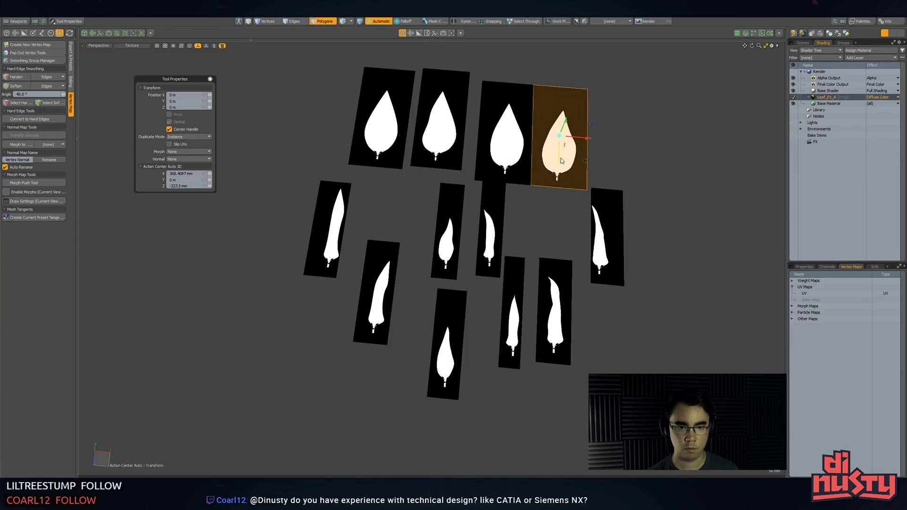
drag(585, 164, 601, 154)
key(space)
key(space)
alt+drag(548, 228, 577, 263)
key(space)
key(space)
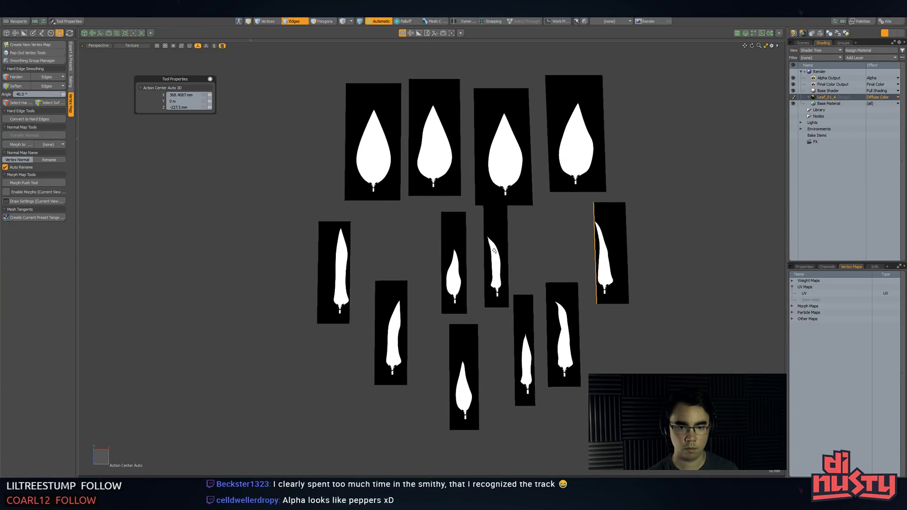
- Move the fifth narrow leaf strip clear of the third wide leaf and switch to the front view
click(499, 270)
key(w)
drag(523, 284, 520, 292)
key(space)
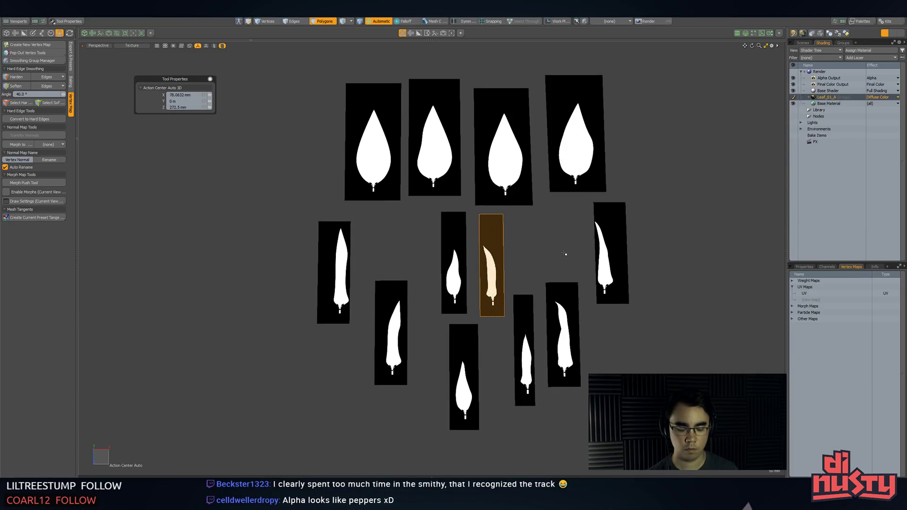
alt+drag(564, 253, 564, 254)
key(KP_1)
key(KP_2)
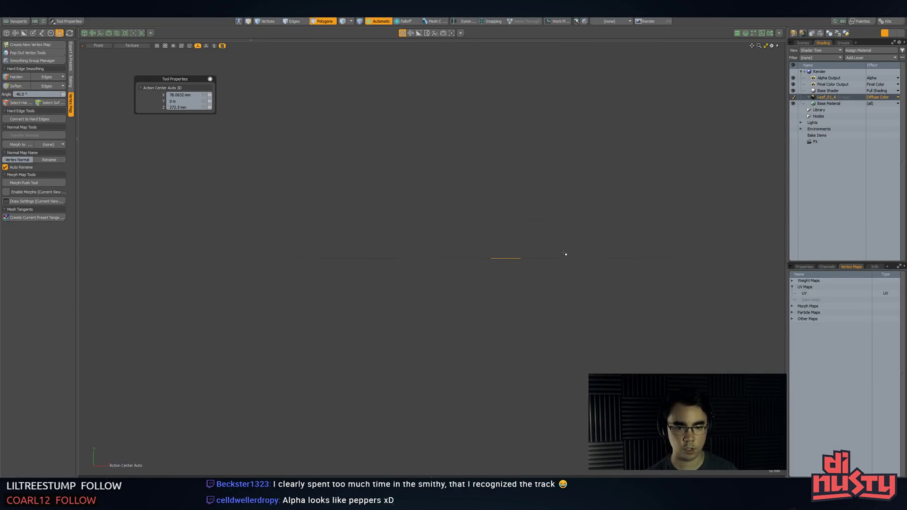
- Return to the perspective view and examine the layout of all the separated leaf cards
key(2)
key(w)
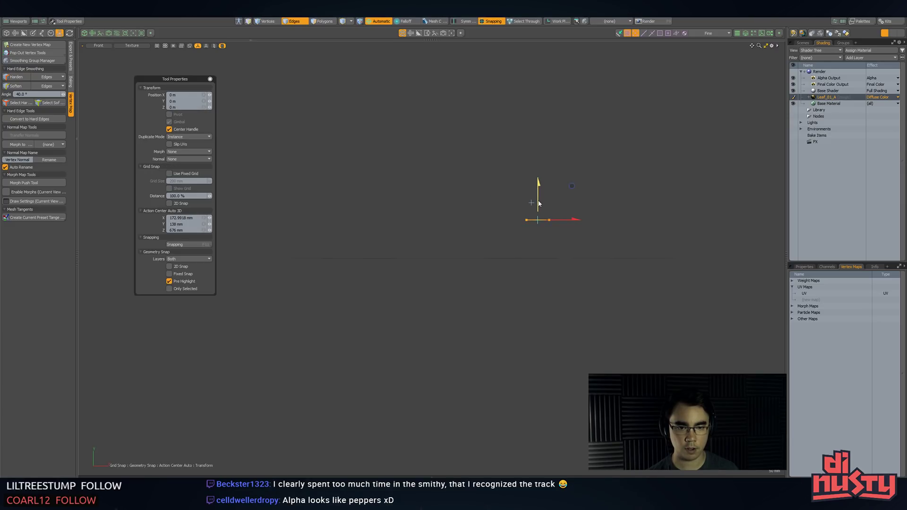
key(q)
key(KP_1)
key(KP_Decimal)
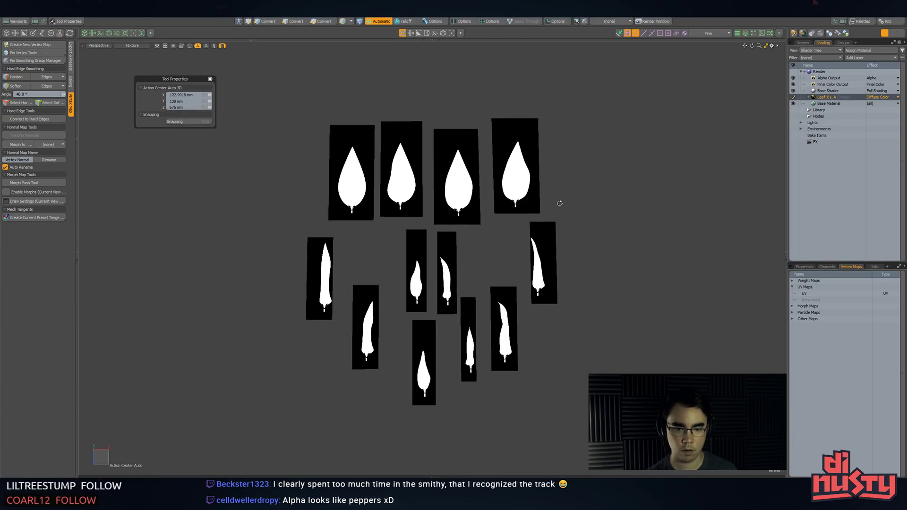
alt+drag(560, 203, 674, 126)
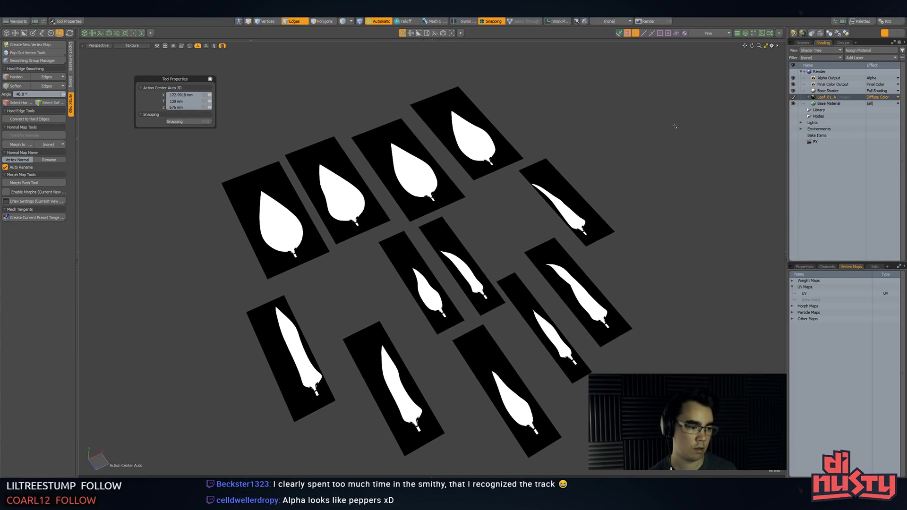
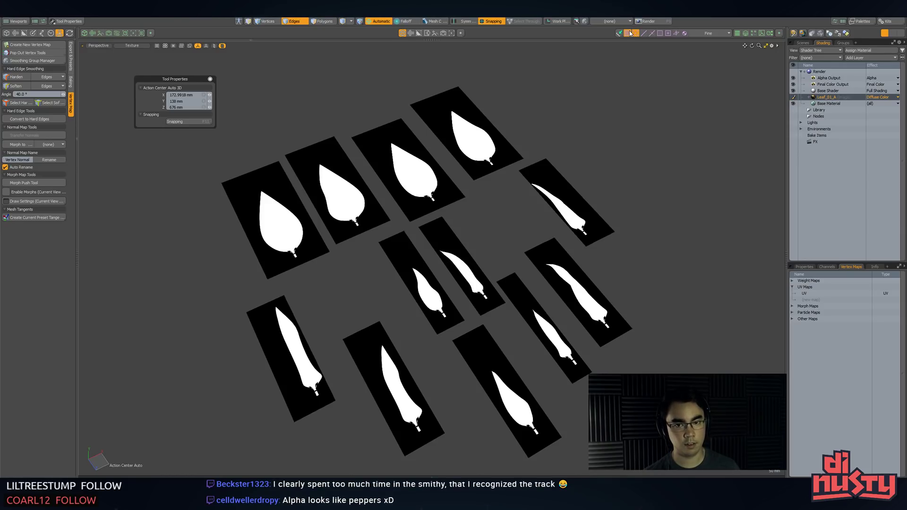
- Select the fourth wide leaf card's left side edge and turn off snapping
scroll(518, 159, up, 3)
alt+drag(571, 105, 514, 229)
key(w)
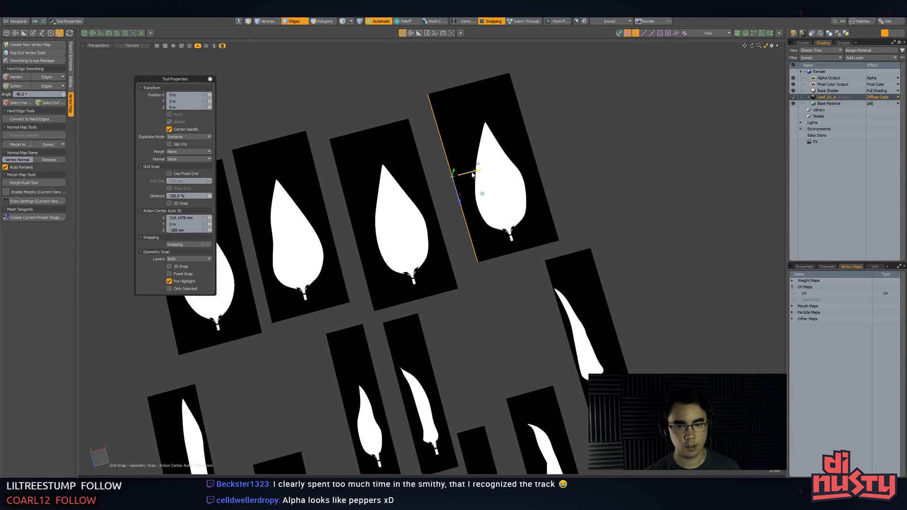
key(x)
click(610, 181)
click(593, 177)
key(space)
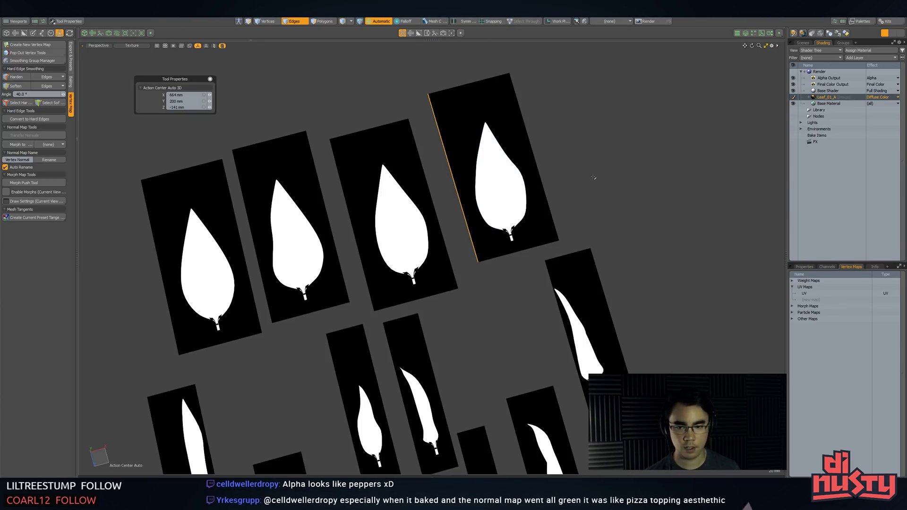
- Open the Command History and enable Slip UVs for moving the fourth wide leaf card's left edge
key(F5)
drag(463, 179, 630, 140)
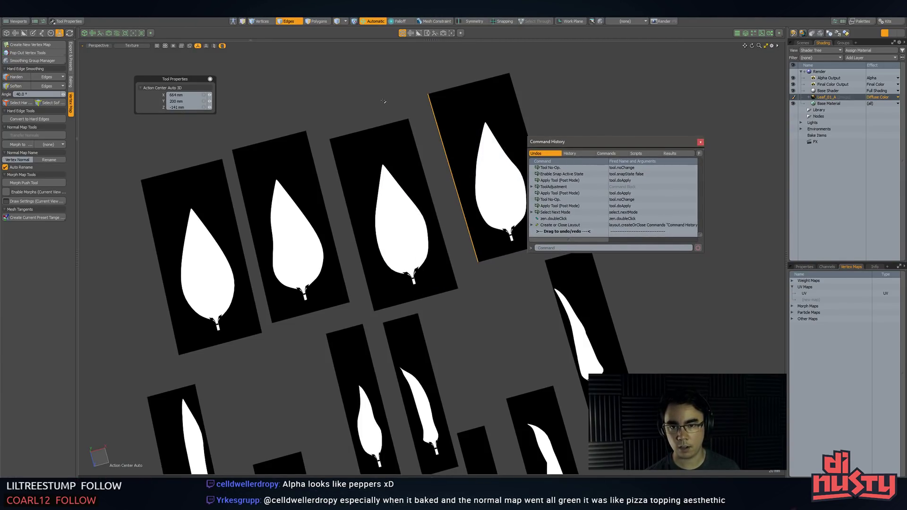
alt+shift+drag(455, 150, 410, 163)
key(w)
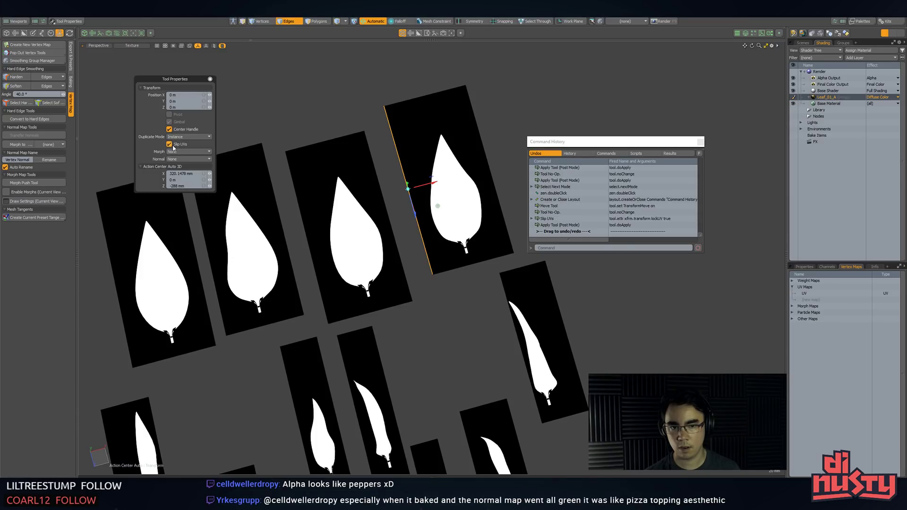
click(169, 144)
- Map the logged Slip UVs command to the backquote key and close the Command History
right_click(553, 220)
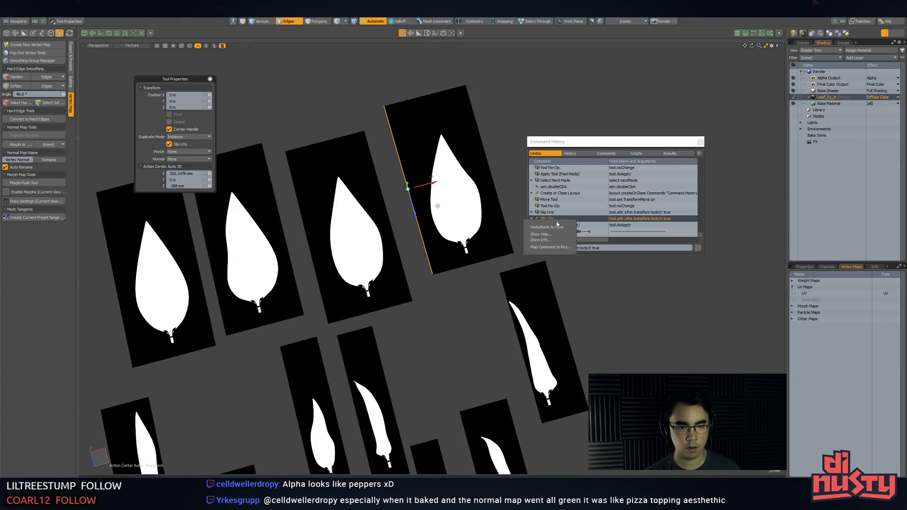
click(560, 247)
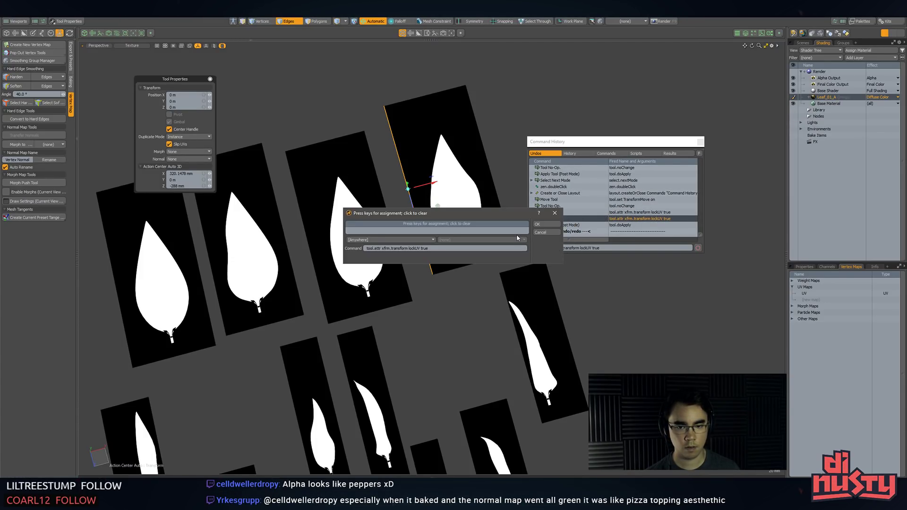
click(538, 225)
click(505, 236)
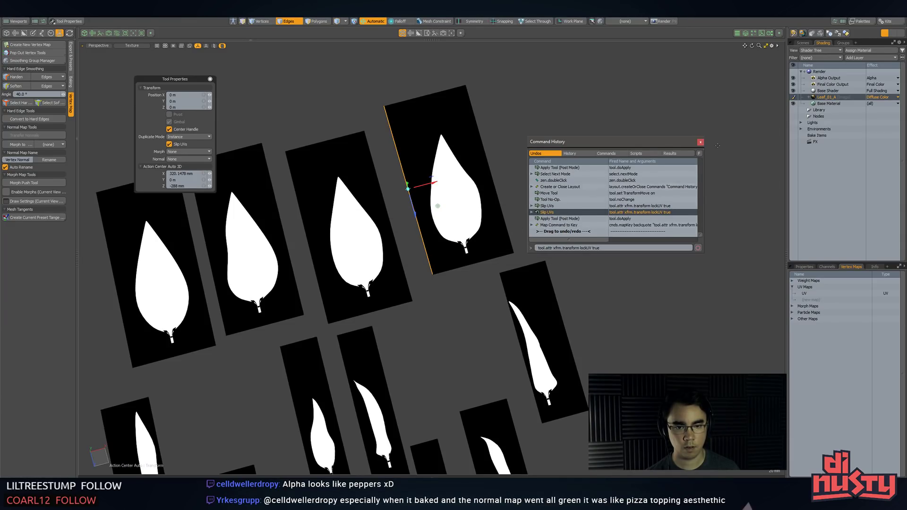
click(700, 143)
- With Slip UVs on, move the fourth wide leaf card's left edge inward, close to the leaf shape
key(space)
alt+drag(626, 170, 486, 196)
key(w)
key(space)
click(459, 197)
key(w)
key(F1)
key(space)
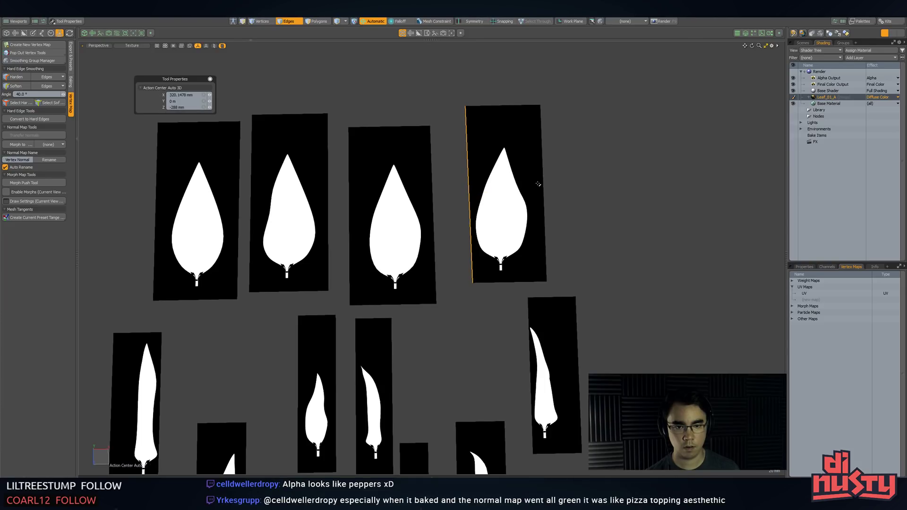
- Move the fourth wide leaf card's right edge inward by 37 mm with Slip UVs
click(544, 191)
key(w)
drag(556, 193, 545, 194)
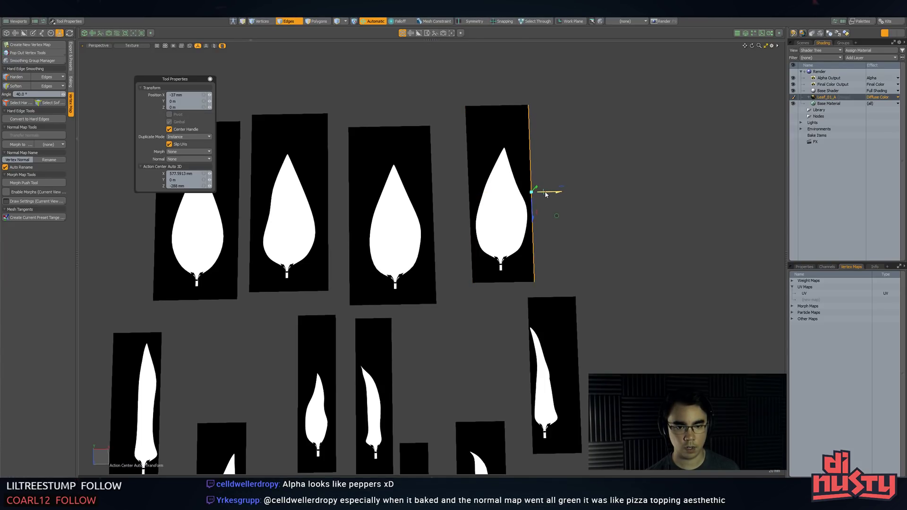
key(space)
- Lower the fourth wide leaf card's top edge to just above the leaf tip, with Slip UVs on
key(1)
key(2)
click(499, 105)
key(w)
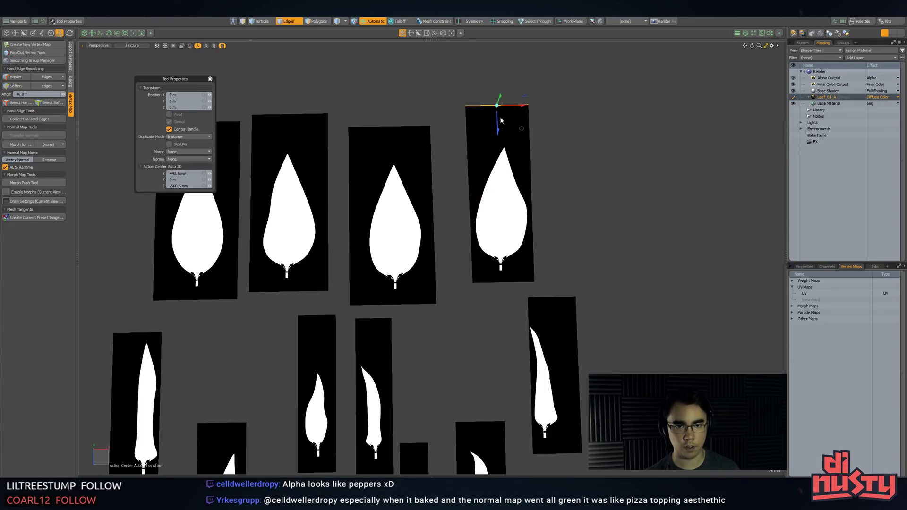
key(F1)
drag(500, 123, 501, 160)
key(space)
key(1)
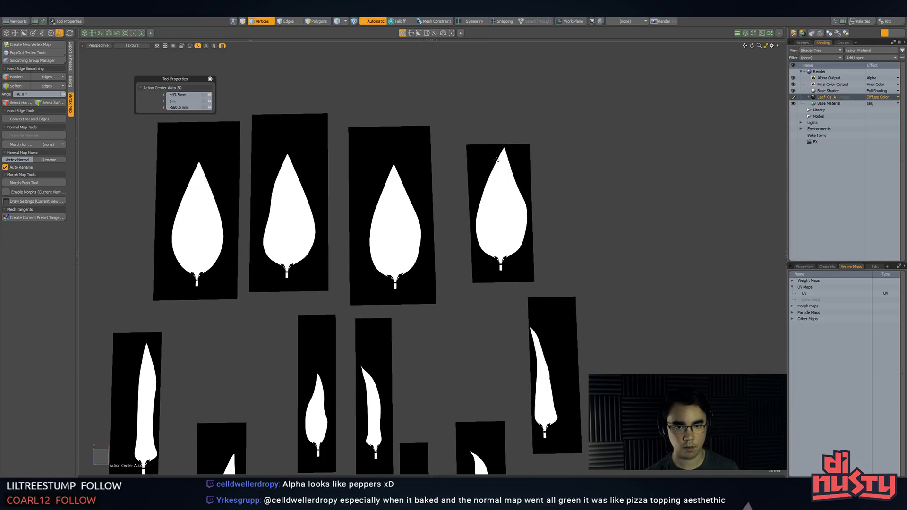
- Lower the top edges of the first three wide leaf cards to just above their leaf tips with Slip UVs
alt+shift+drag(496, 223, 559, 219)
key(2)
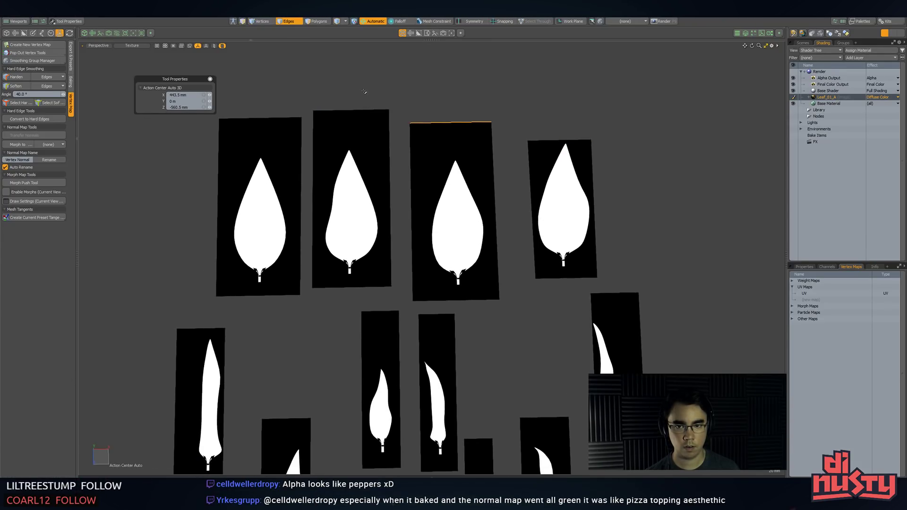
key(w)
key(F1)
drag(355, 142, 392, 174)
key(space)
key(1)
- Raise the bottom edges of all four wide leaf cards together by 32 mm with Slip UVs
key(2)
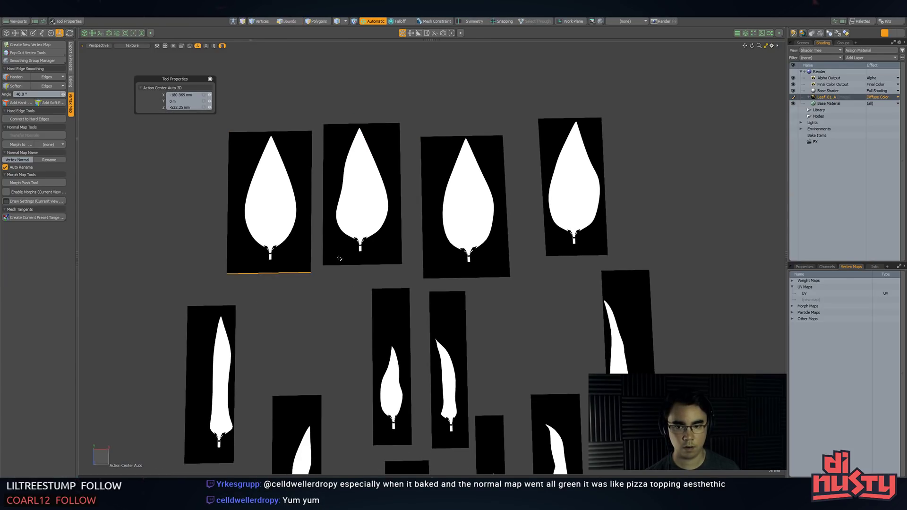
key(2)
key(w)
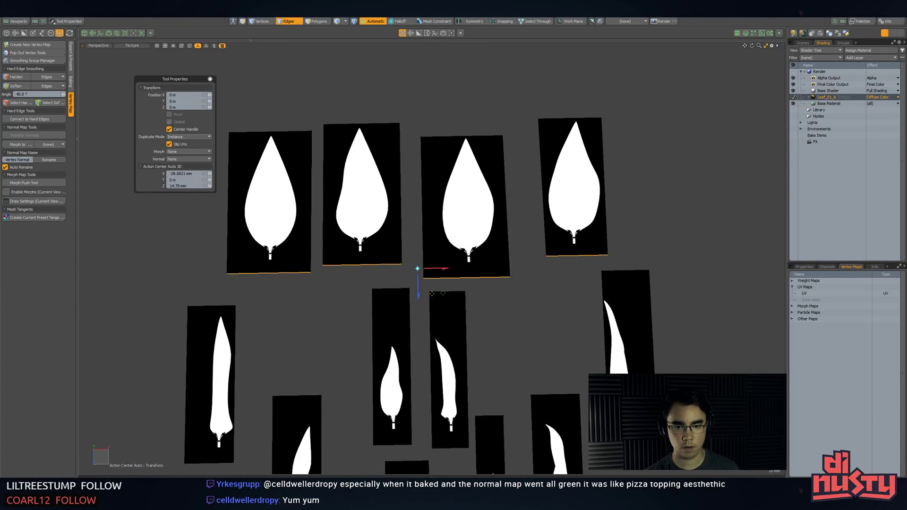
drag(432, 294, 432, 283)
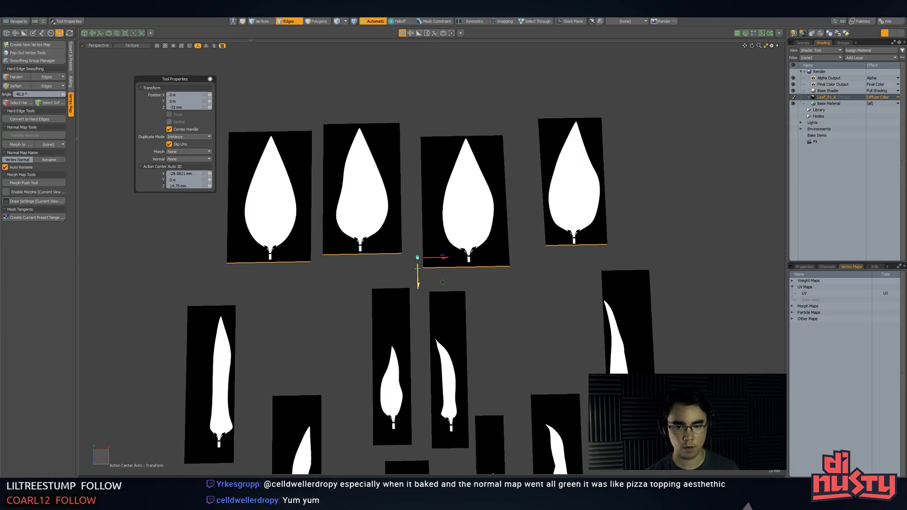
key(space)
- Move both side edges of the first wide leaf card inward to fit its leaf, using Slip UVs
click(307, 269)
key(w)
drag(255, 197, 349, 189)
key(space)
key(w)
key(space)
- Move both side edges of the second wide leaf card inward to fit its leaf, using Slip UVs
ctrl+click(322, 208)
key(w)
key(space)
click(322, 209)
key(w)
key(space)
click(401, 191)
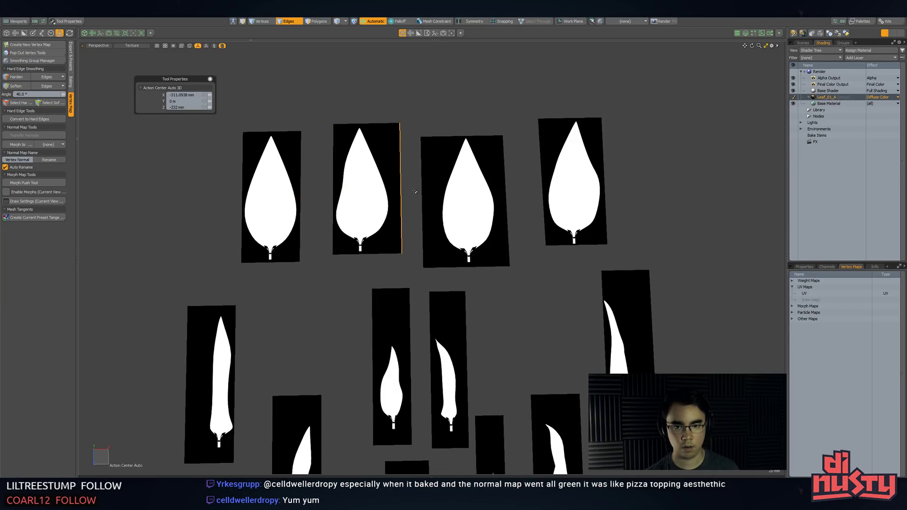
key(w)
drag(407, 187, 401, 188)
key(space)
- Move both side edges of the third wide leaf card inward to fit its leaf, using Slip UVs
click(422, 208)
alt+drag(441, 211, 413, 229)
click(373, 222)
key(w)
key(space)
click(461, 222)
key(w)
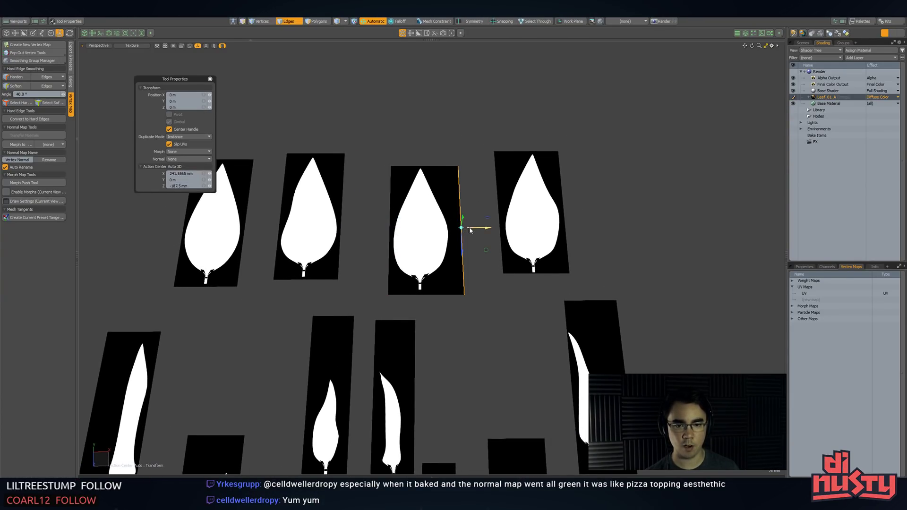
drag(469, 230, 555, 227)
key(space)
- Select the outer side edge of the rightmost narrow leaf card for moving
scroll(555, 226, up, 2)
click(530, 257)
key(w)
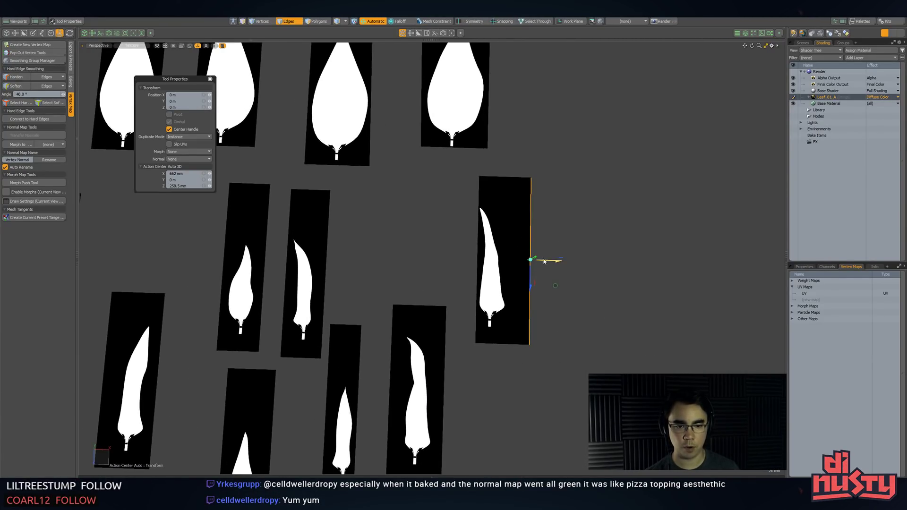
drag(544, 261, 524, 261)
key(space)
key(ctrl+z)
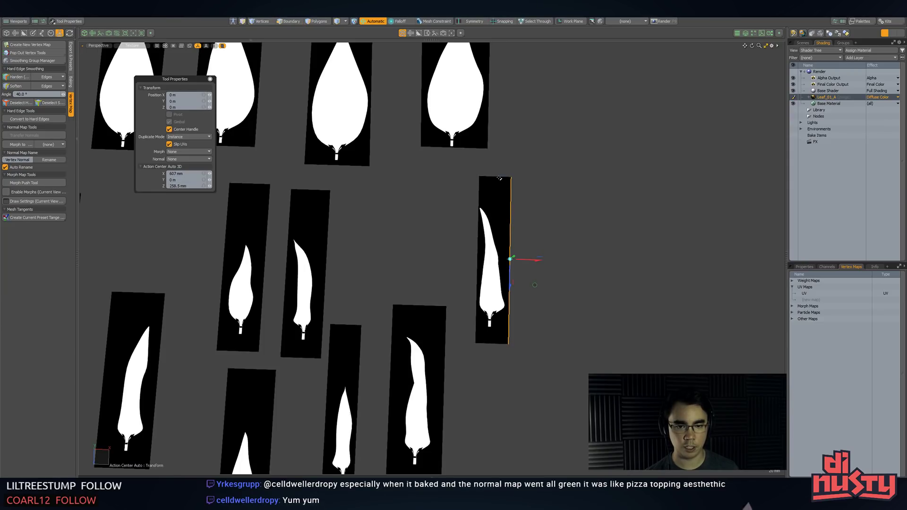
key(ctrl+z)
- Trim the rightmost narrow leaf card by moving its outer, top and bottom edges in to the leaf with Slip UVs
key(w)
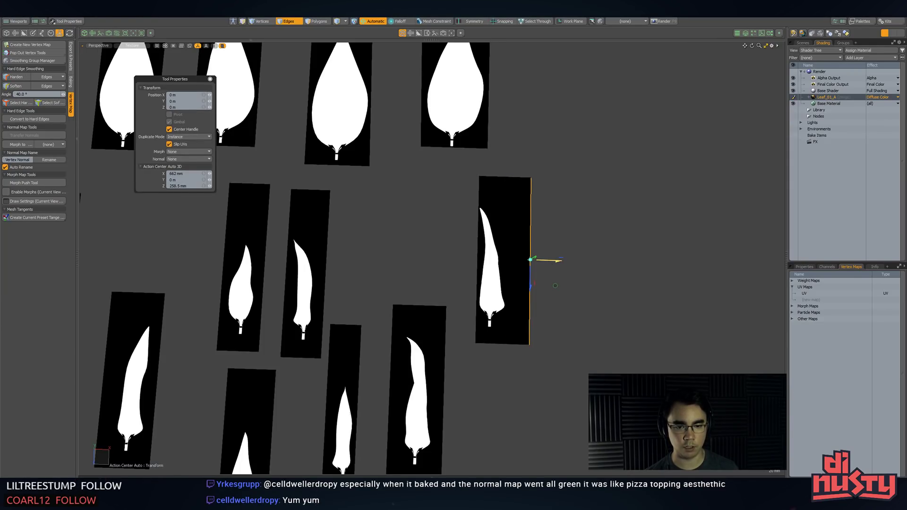
drag(552, 202, 495, 224)
key(w)
click(492, 342)
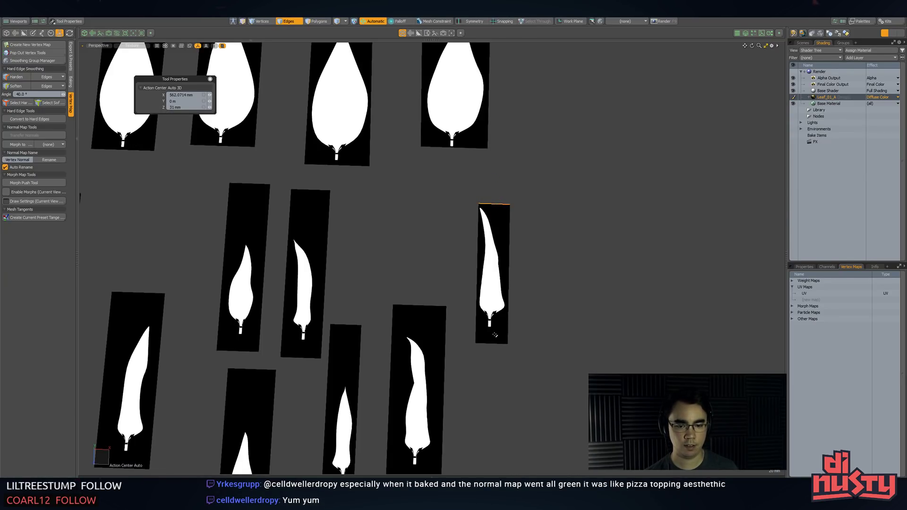
key(w)
key(q)
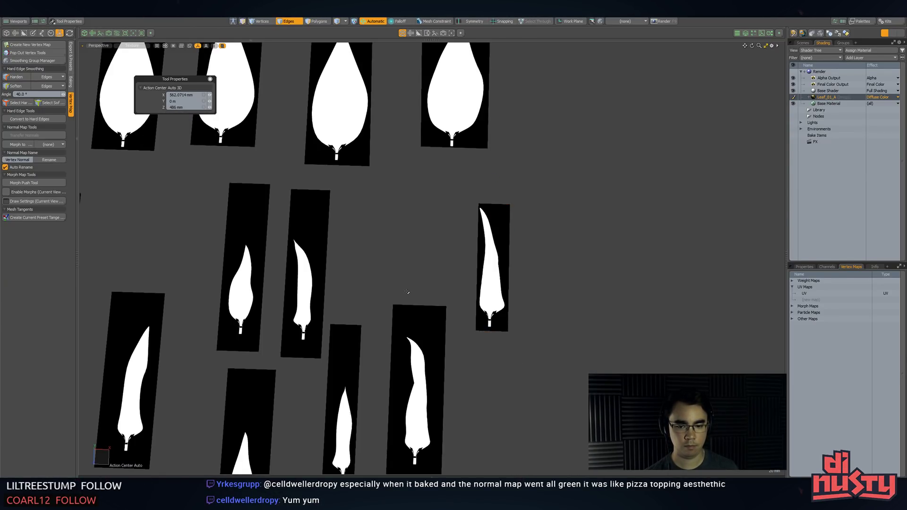
- Lower the top edges of the three lower-right leaf cards together until the tallest leaf's tip is nearly reached, with Slip UVs
shift+click(350, 324)
alt+shift+drag(350, 326, 425, 250)
shift+click(333, 292)
key(w)
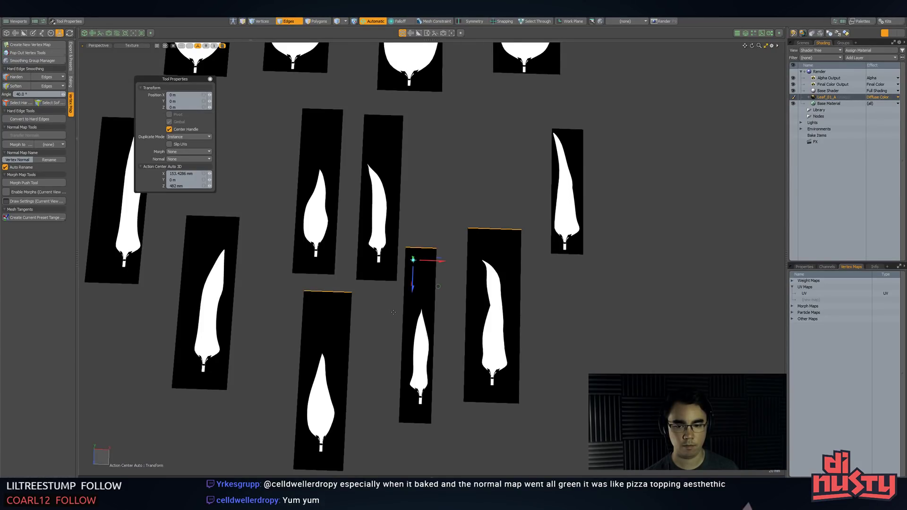
drag(413, 287, 413, 315)
key(q)
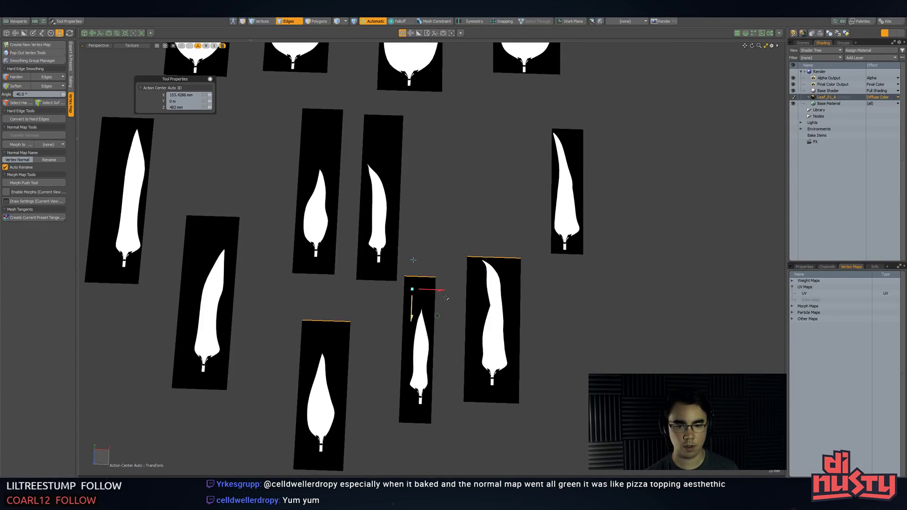
- Deselect the curved leaf card's top edge and lower the other two top edges further to their leaf tips
ctrl+drag(484, 238, 465, 290)
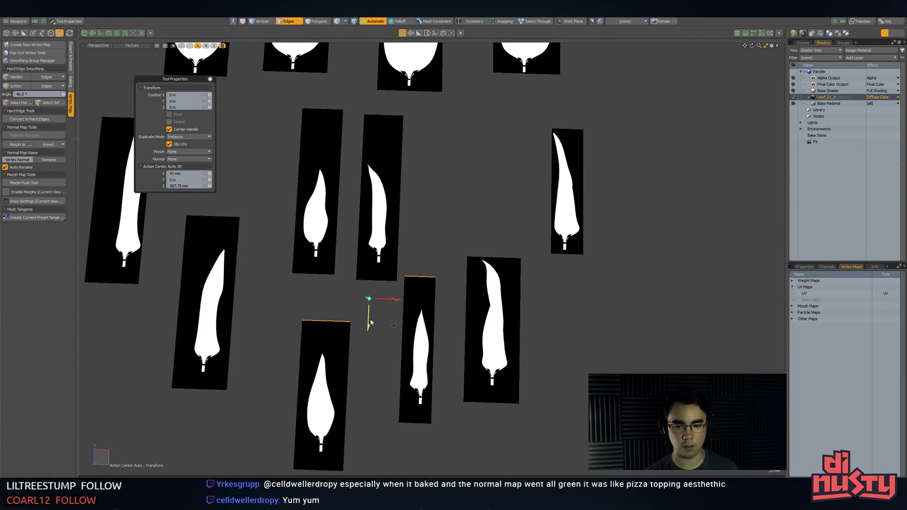
drag(369, 324, 369, 353)
key(space)
alt+shift+drag(440, 434, 451, 390)
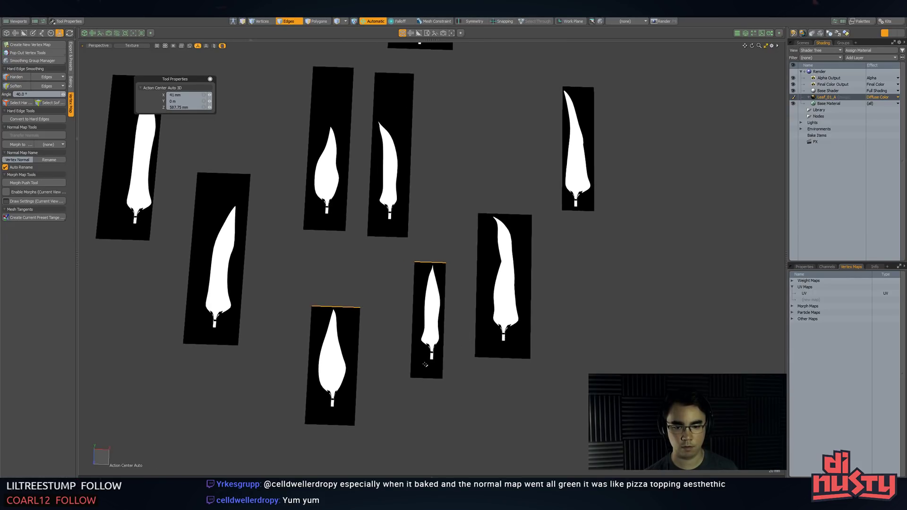
- Raise the bottom edges of the same three lower leaf cards to just below their stems with Slip UVs
click(426, 377)
shift+click(496, 358)
shift+click(341, 425)
key(w)
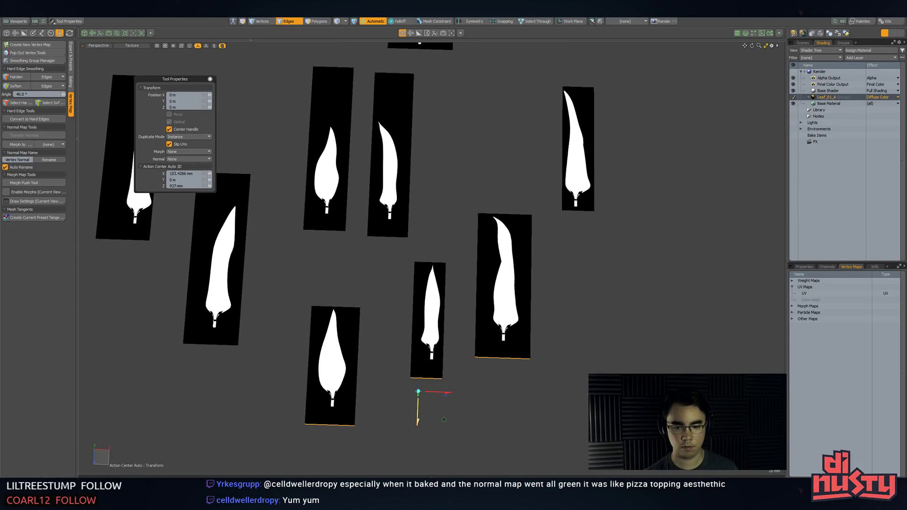
drag(418, 419, 418, 405)
key(space)
- Move both side edges of the curved lower-right leaf card inward to fit its leaf, using Slip UVs
click(498, 385)
alt+shift+drag(498, 384, 538, 391)
click(518, 286)
key(w)
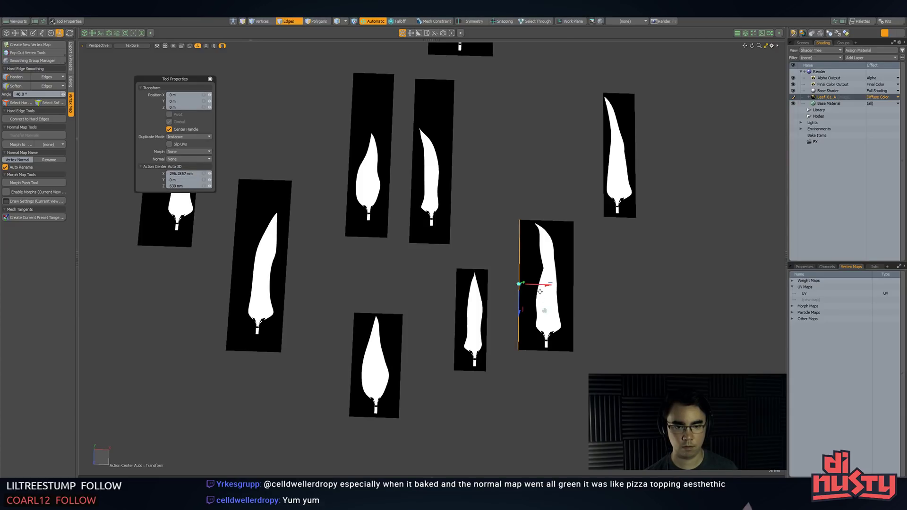
drag(539, 286, 596, 285)
key(space)
key(w)
key(space)
- Move the left edge of the smallest narrow leaf card slightly inward with Slip UVs
click(463, 315)
key(w)
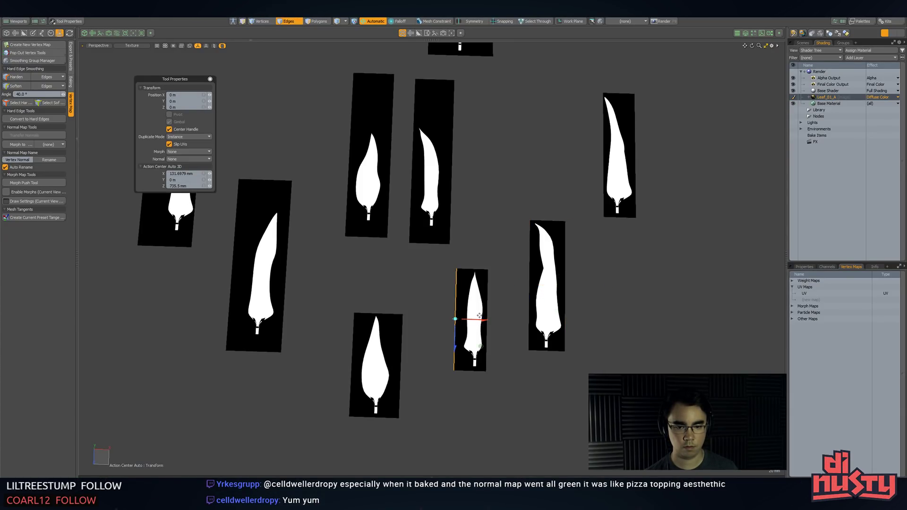
drag(464, 314, 470, 314)
key(space)
- Move both side edges of the lowest leaf card inward to fit its leaf, using Slip UVs
click(400, 358)
key(w)
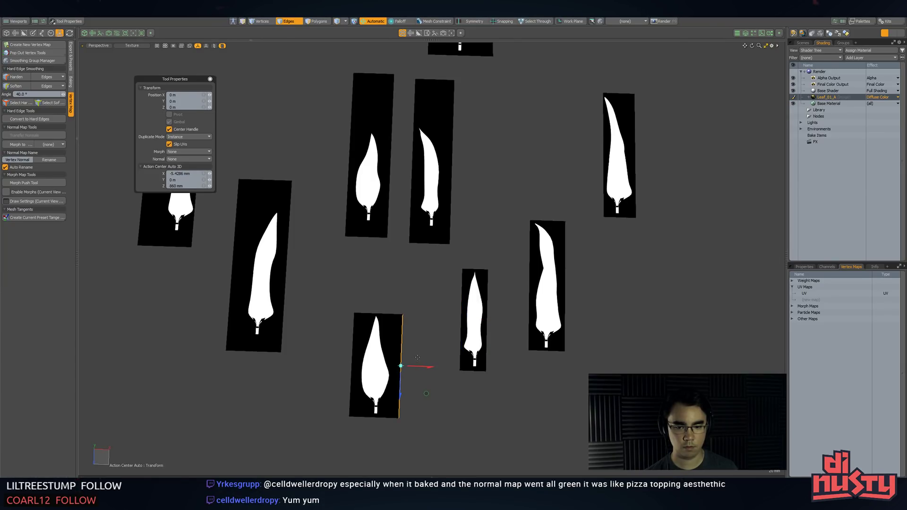
drag(420, 368, 397, 368)
key(space)
click(372, 373)
key(w)
key(space)
click(339, 356)
alt+shift+drag(279, 308, 366, 321)
scroll(367, 321, up, 3)
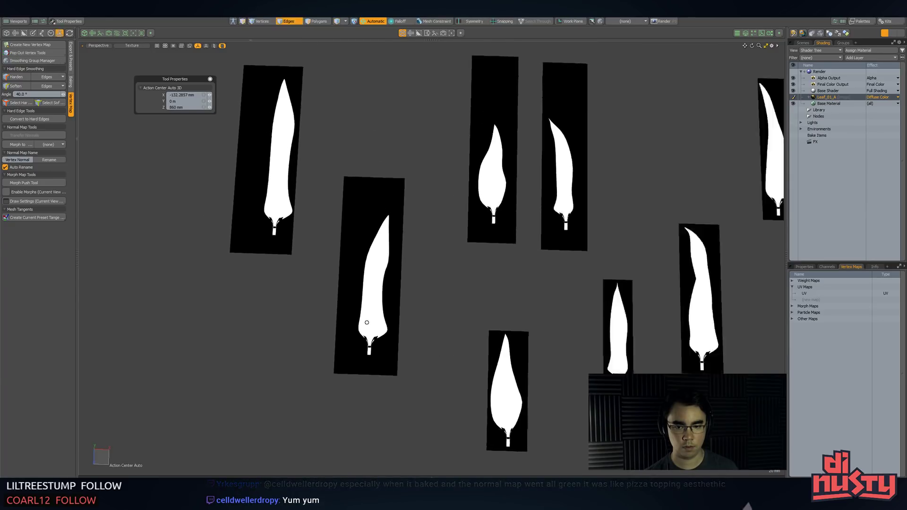
- Move the left edge of the curved lower-left leaf card inward, close to its leaf, using Slip UVs
key(w)
key(space)
click(336, 321)
key(w)
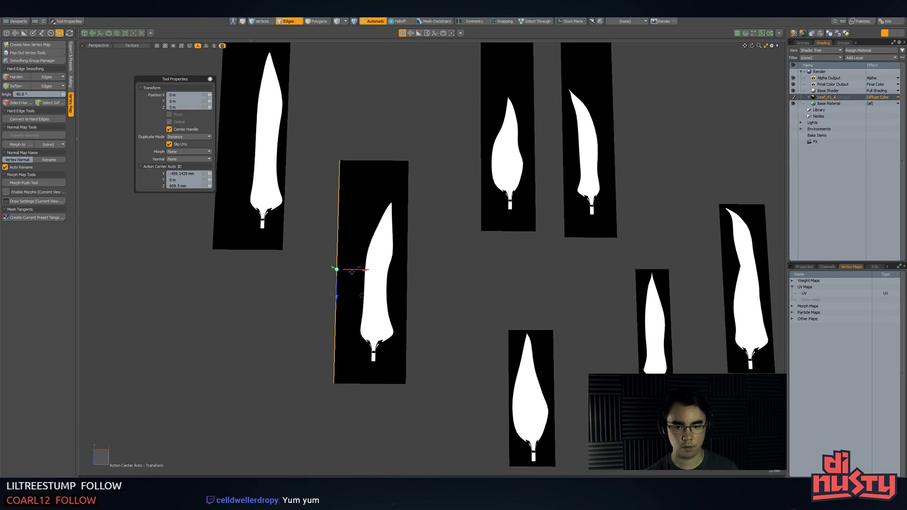
drag(351, 272, 379, 272)
key(space)
- Raise the bottom edge and lower the top edge of the same curved leaf card to fit its leaf, using Slip UVs
click(380, 384)
key(w)
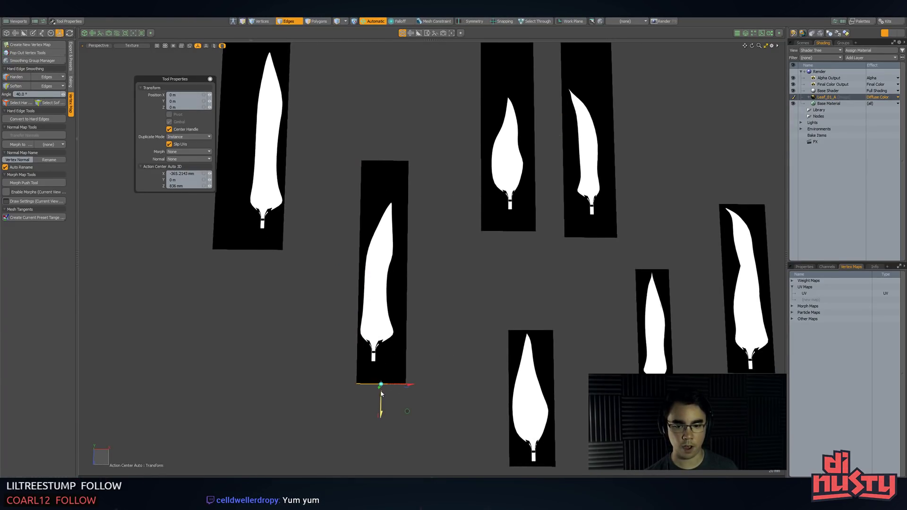
drag(381, 393, 388, 368)
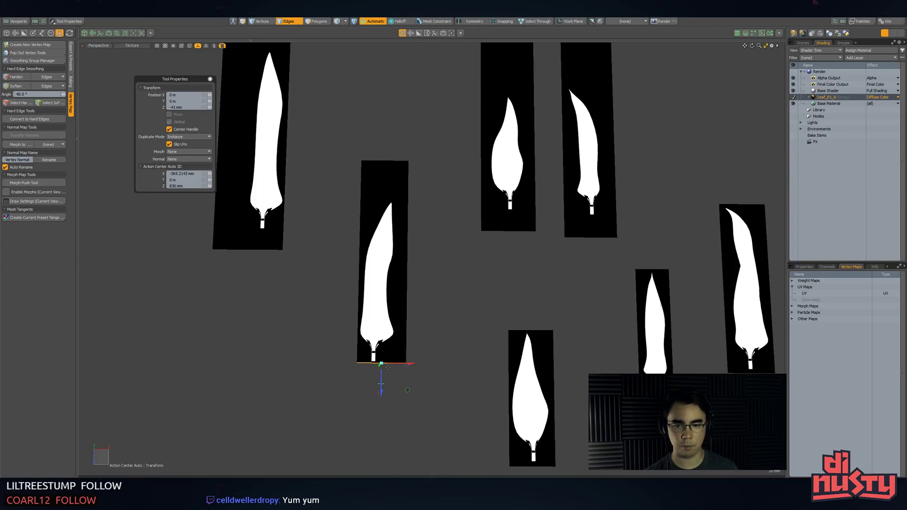
key(space)
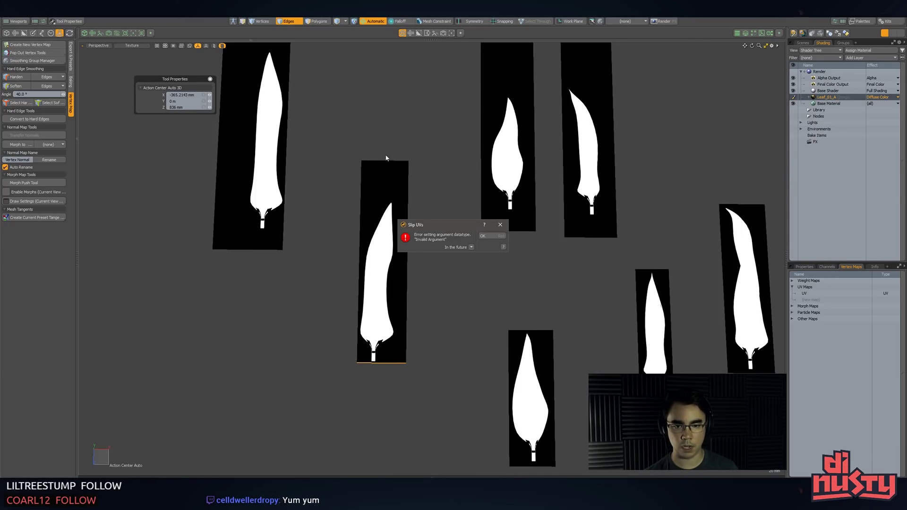
click(482, 235)
click(383, 188)
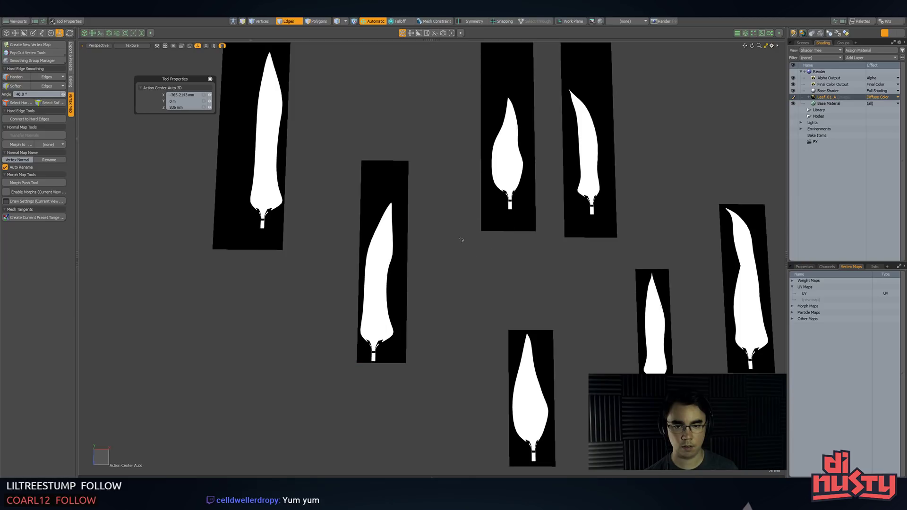
key(w)
drag(383, 188, 383, 225)
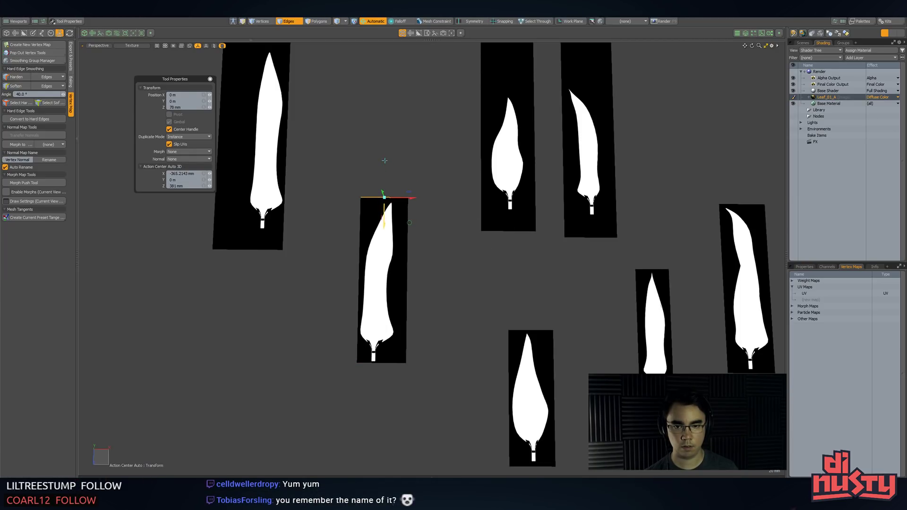
key(space)
- Move the left edge of the tall narrow leaf card inward and raise its bottom edge to the stem with Slip UVs
alt+shift+drag(321, 153, 424, 230)
click(318, 247)
key(w)
drag(342, 218, 371, 218)
key(space)
click(368, 319)
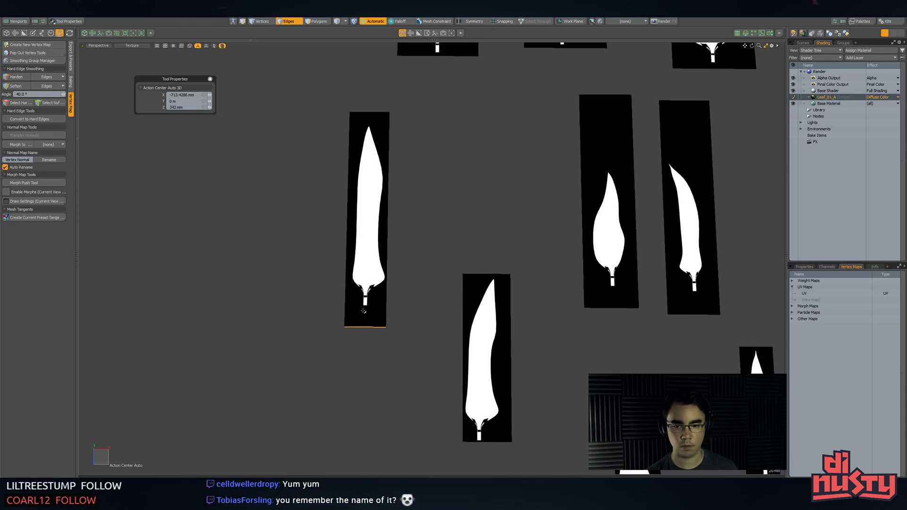
key(w)
drag(364, 326, 364, 311)
key(space)
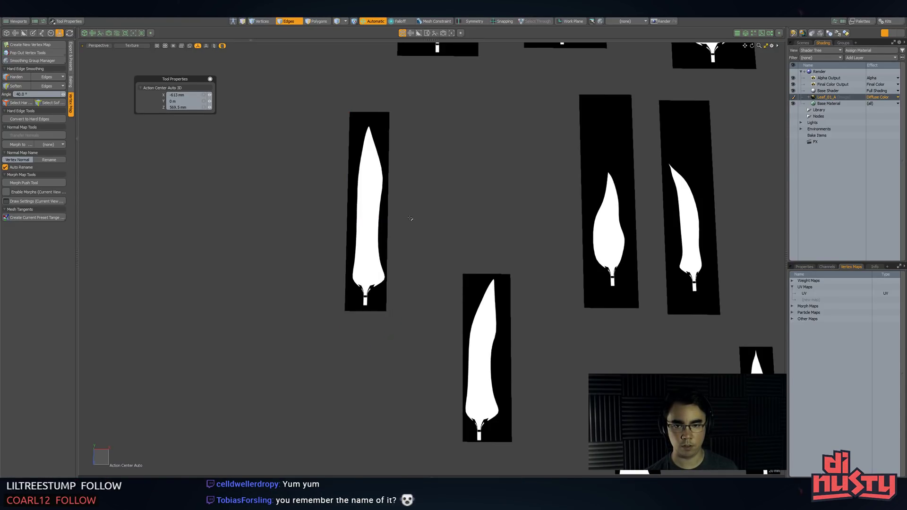
- Lower the top edge of the tall narrow leaf card by about 18 mm toward the leaf tip with Slip UVs
click(363, 128)
alt+shift+drag(363, 131, 330, 365)
key(w)
click(459, 199)
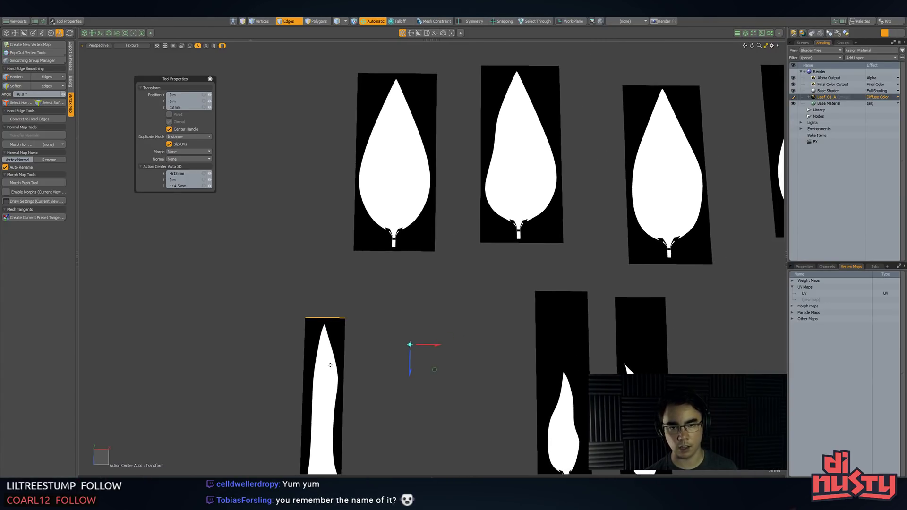
alt+shift+drag(394, 313, 430, 230)
scroll(412, 321, down, 3)
key(space)
click(358, 299)
scroll(398, 245, down, 1)
- Switch to polygon selection and leave all the leaf cards unselected
key(2)
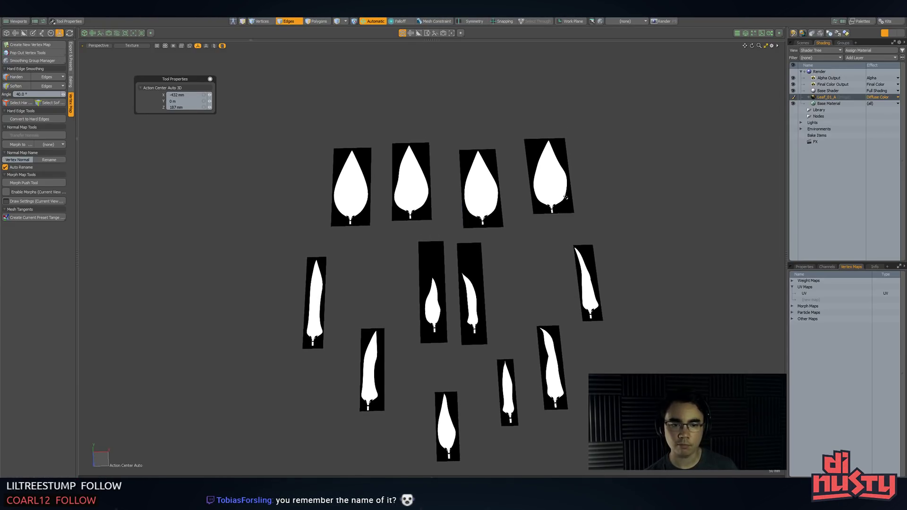
key(3)
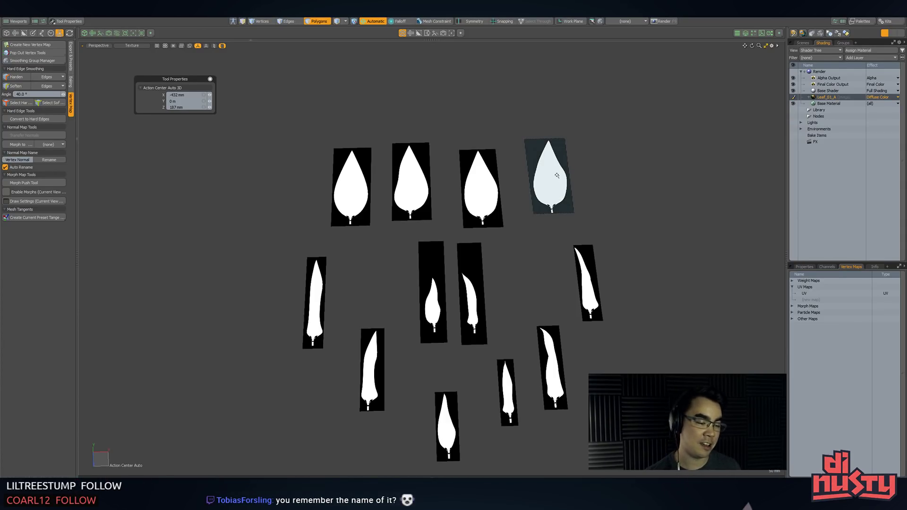
click(534, 162)
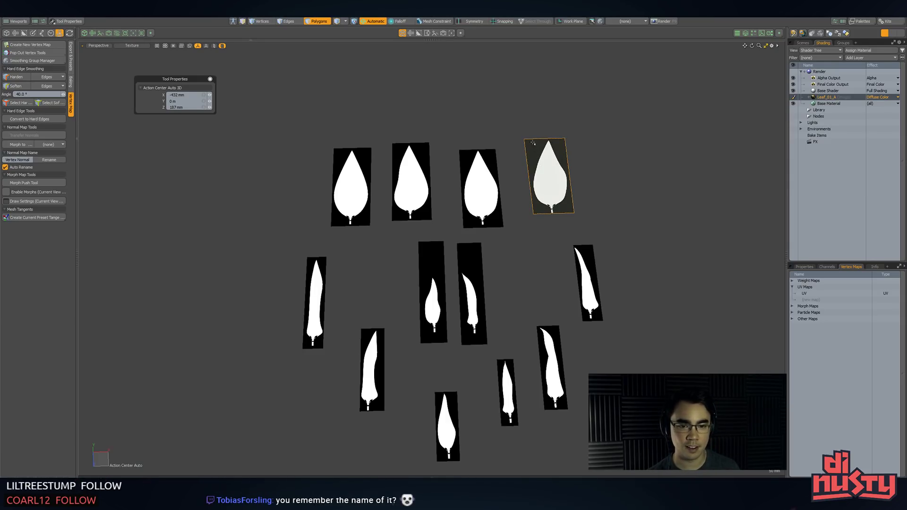
click(529, 127)
click(543, 162)
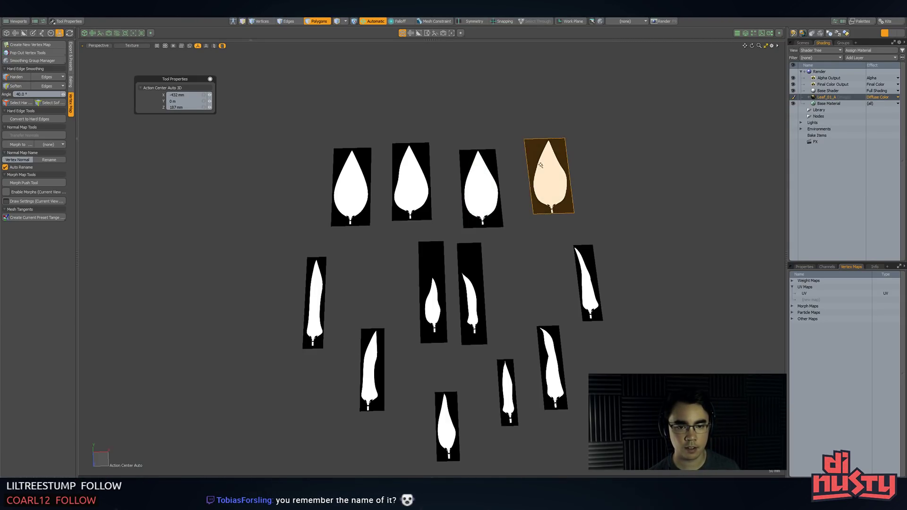
click(513, 176)
- Assign a new material named Leaf_01 to all the leaf cards
alt+drag(472, 292, 590, 250)
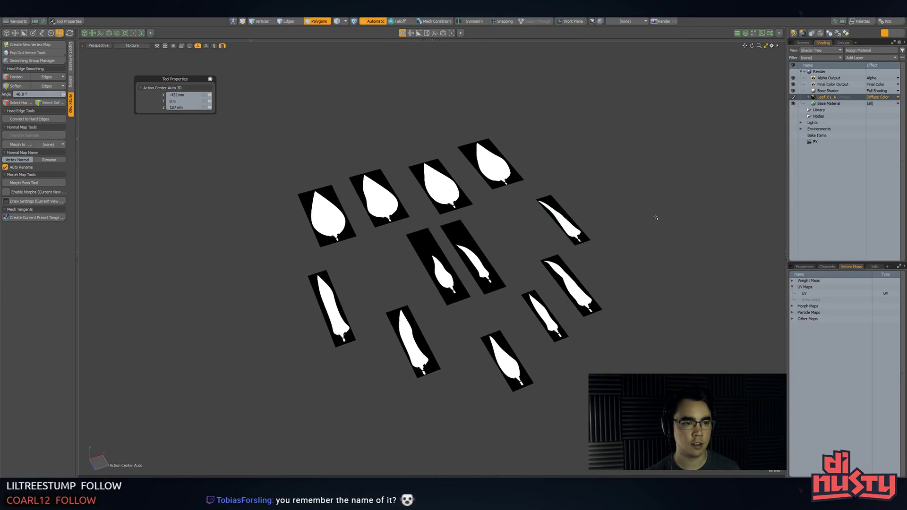
text(m)
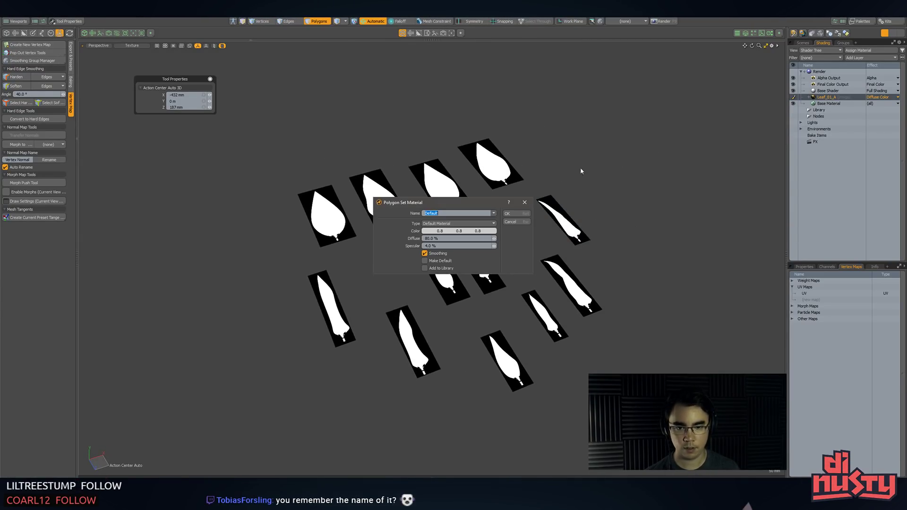
text(B)
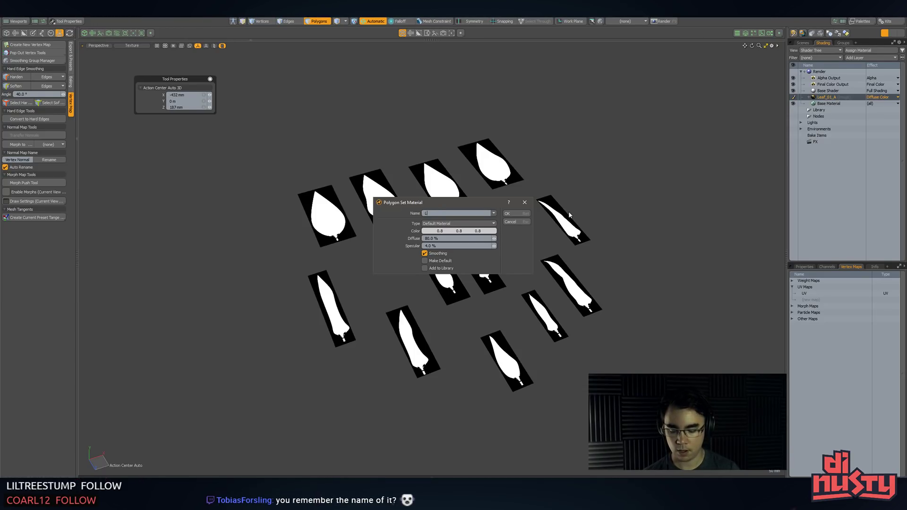
text(eave)
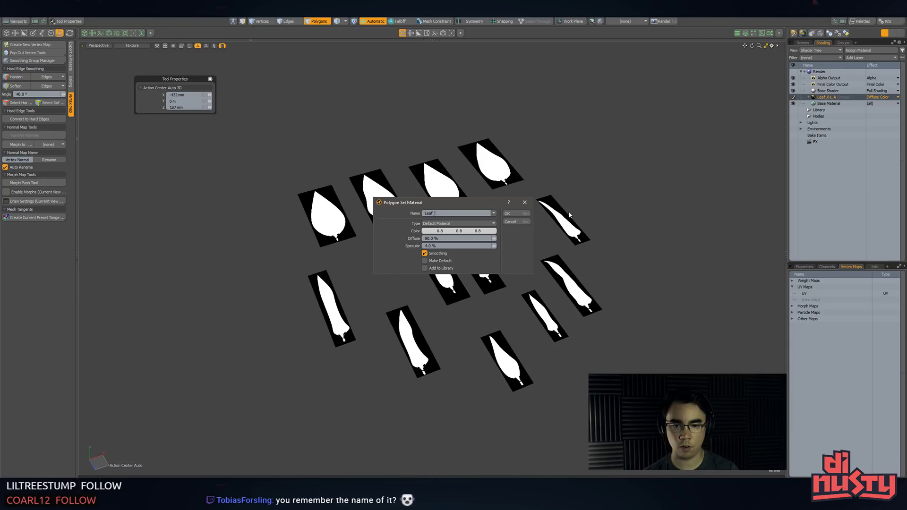
text(01)
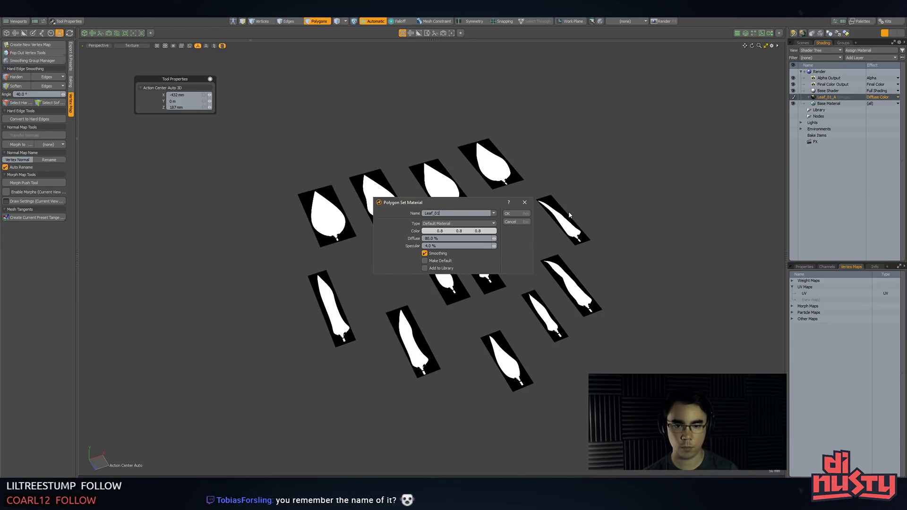
key(Return)
mouse_move(534, 145)
alt+shift+mouse_down()
mouse_move(512, 149)
mouse_move(526, 136)
alt+shift+mouse_up()
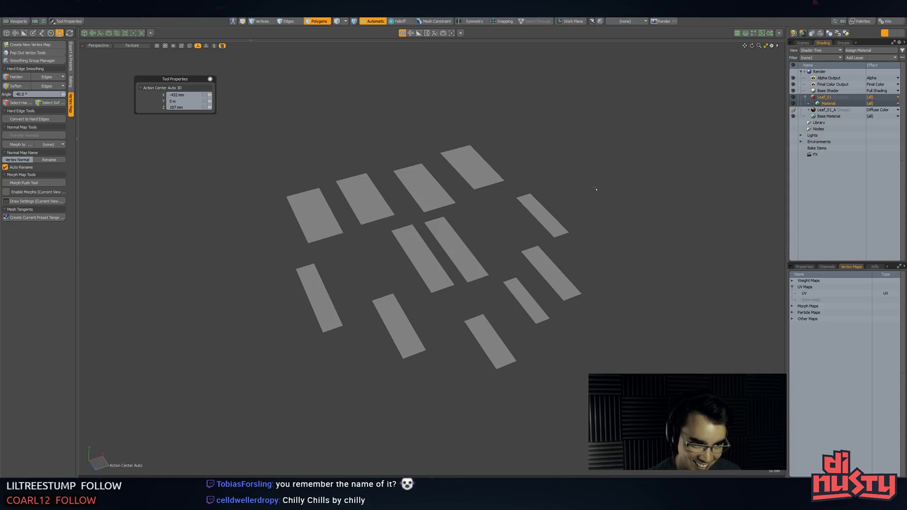
alt+drag(595, 188, 598, 201)
click(803, 43)
alt+shift+drag(653, 184, 661, 184)
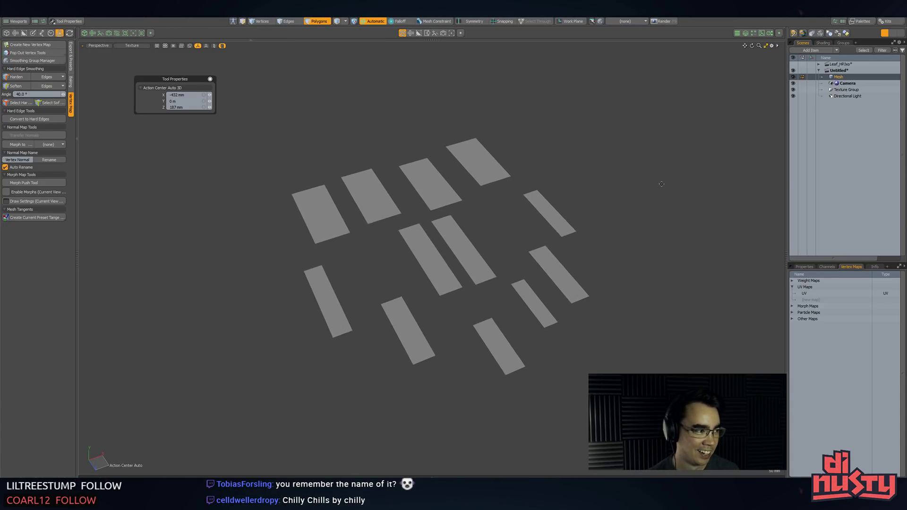
key(ctrl+s)
click(479, 181)
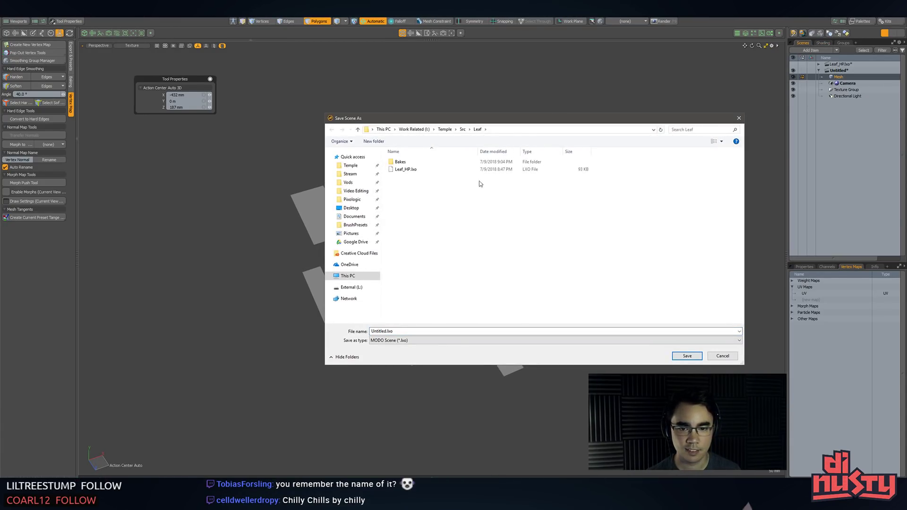
click(722, 356)
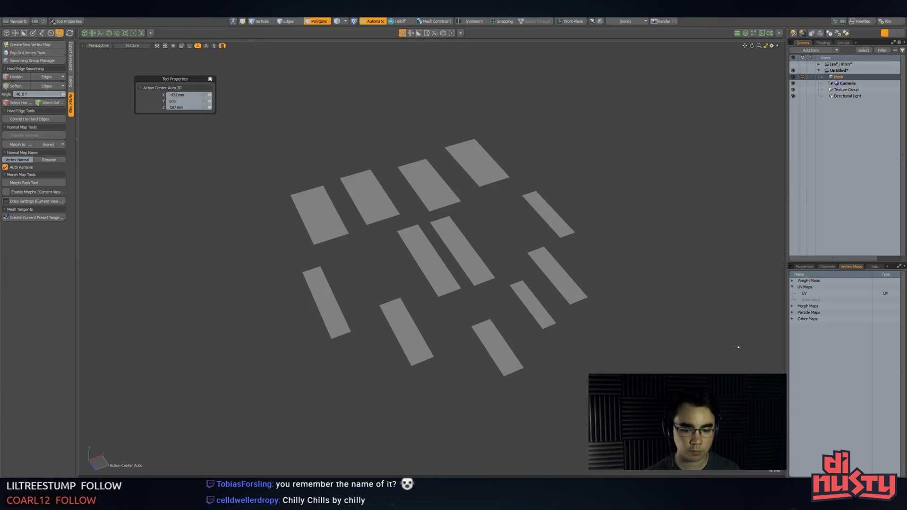
- Switch to Unity, inspect the grass patches beside the stone floor, and collapse the Lighting group in the scene hierarchy
key(alt+Tab)
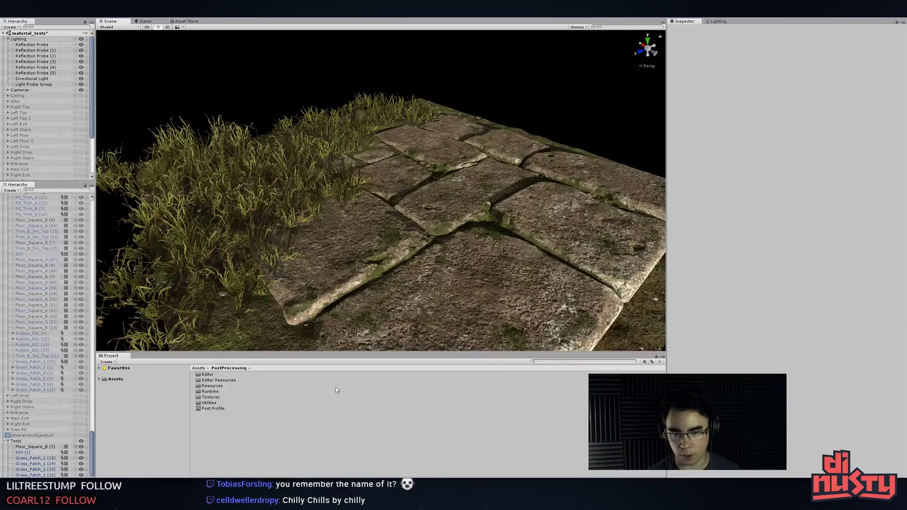
click(294, 183)
click(367, 260)
click(302, 189)
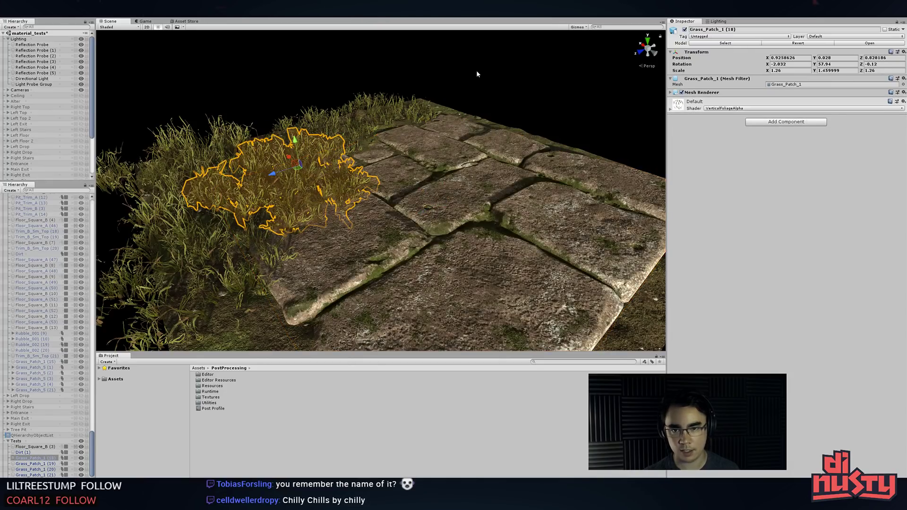
click(534, 91)
alt+drag(481, 163, 495, 96)
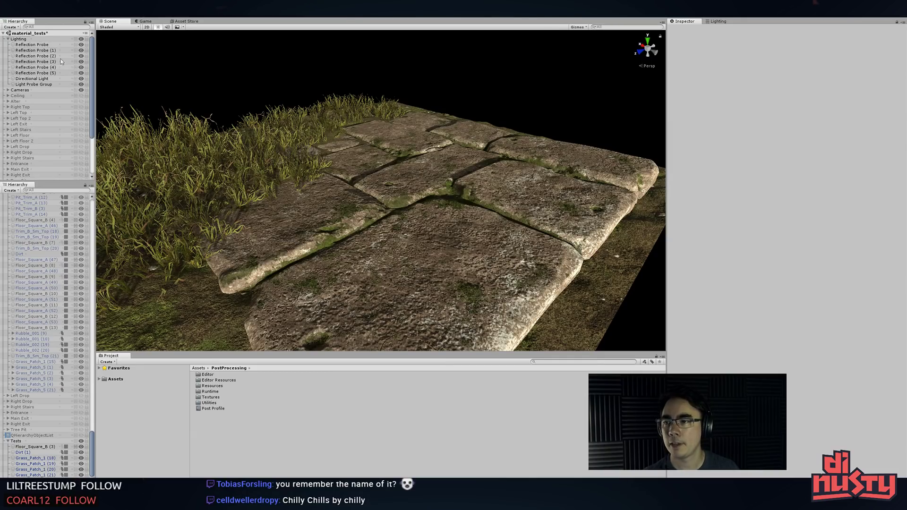
click(8, 39)
click(15, 146)
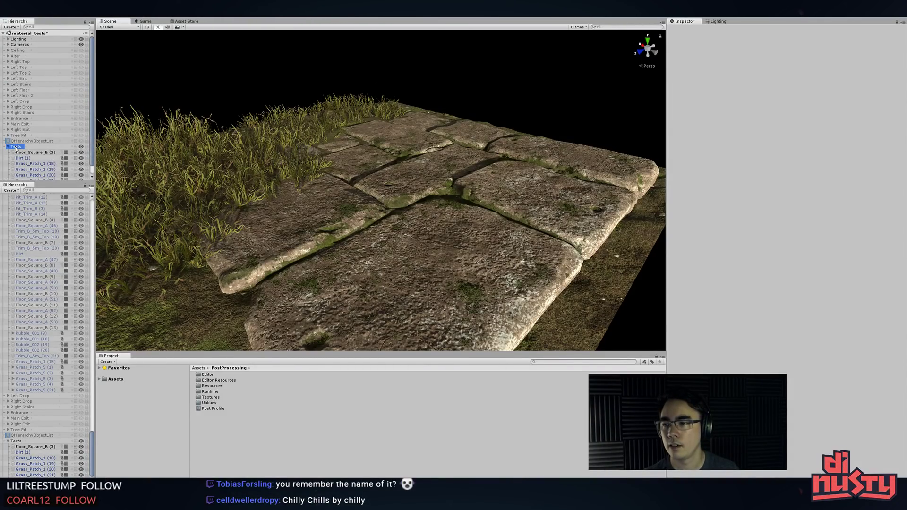
- Trace a grass patch's material texture to its project folder, go up to Plants, and show that folder in File Explorer
click(214, 180)
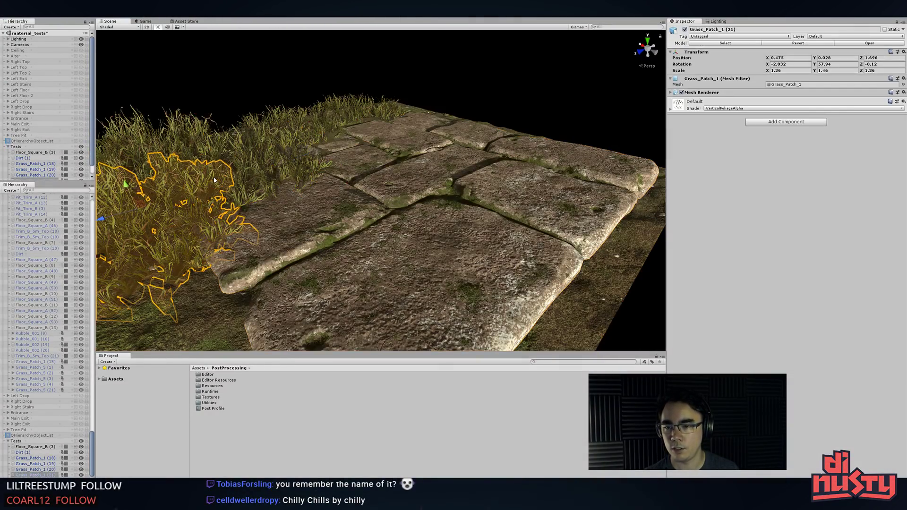
click(726, 100)
click(891, 227)
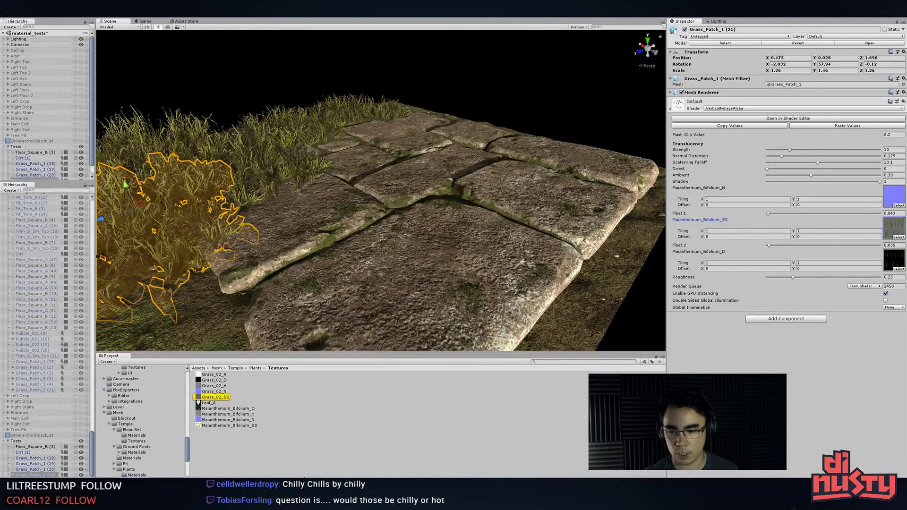
click(427, 391)
click(256, 368)
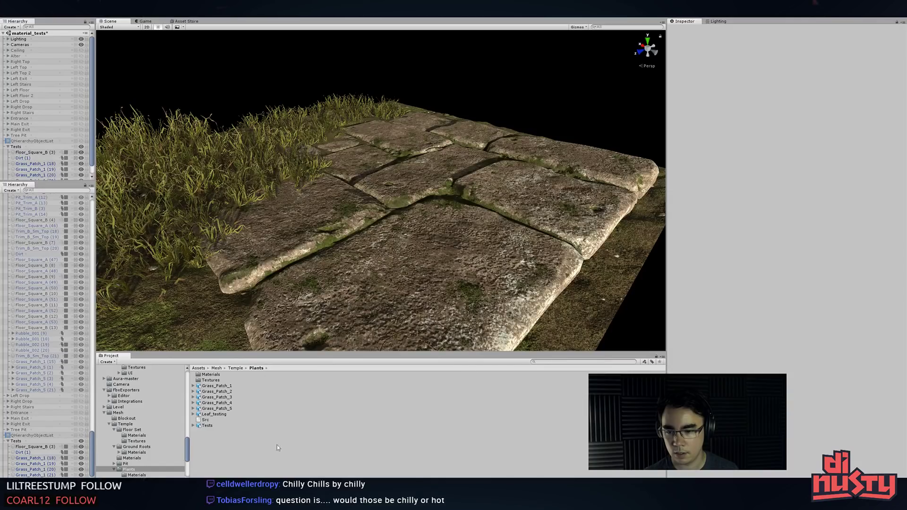
right_click(232, 447)
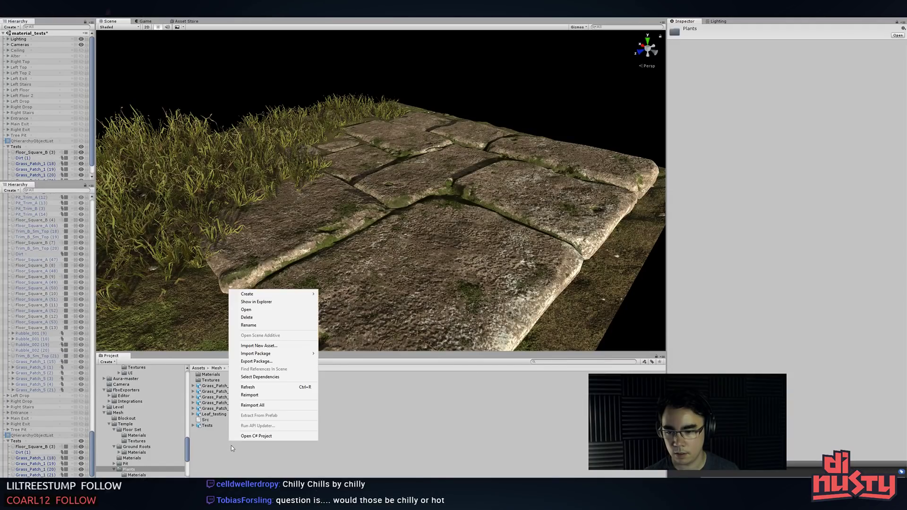
click(266, 305)
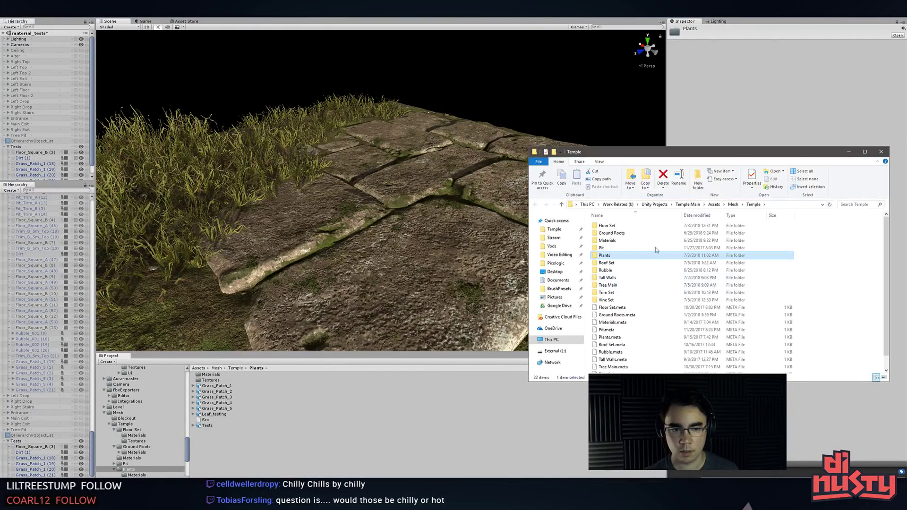
- Create a folder named Leaf inside the Temple mesh folder, open it and copy its path
right_click(831, 277)
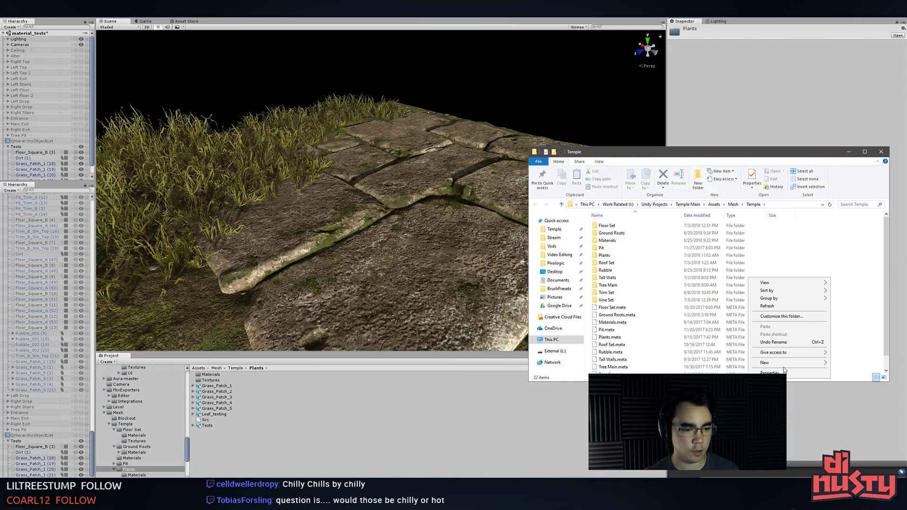
mouse_move(784, 365)
click(684, 366)
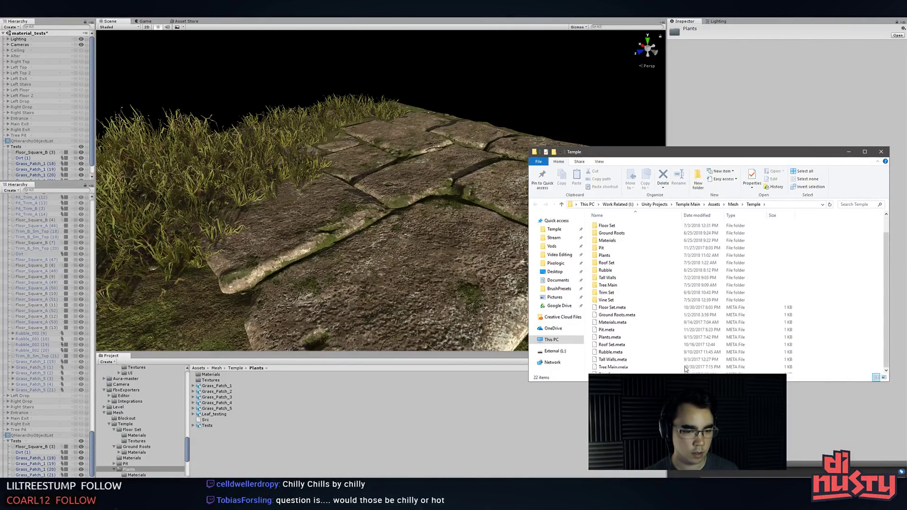
key(ctrl+shift+n)
text(G)
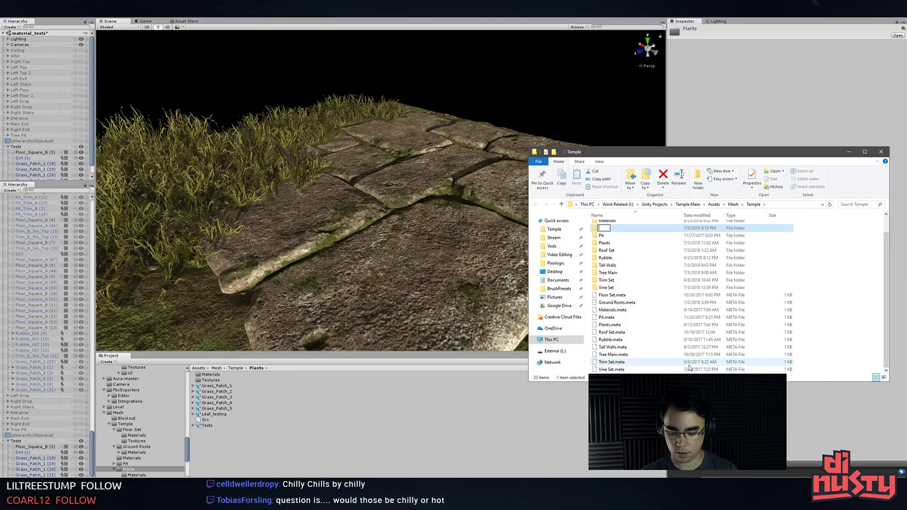
text(Leaf)
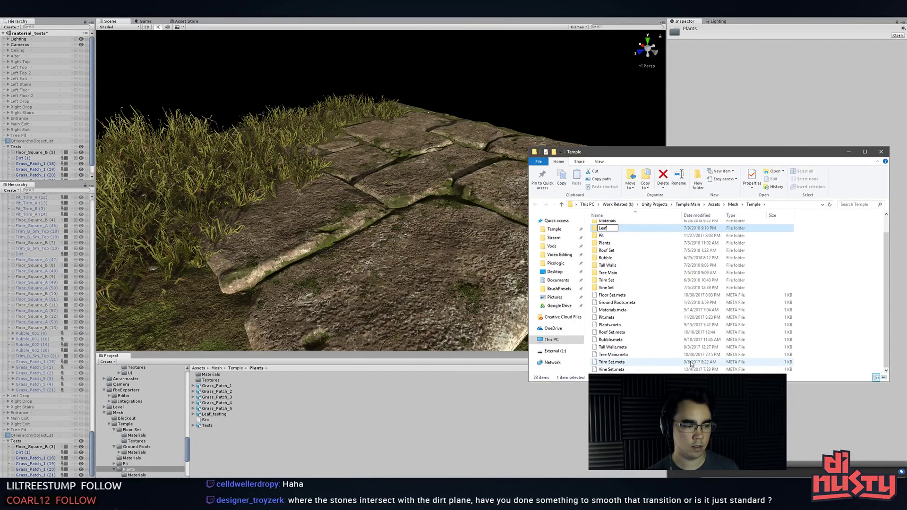
key(Return)
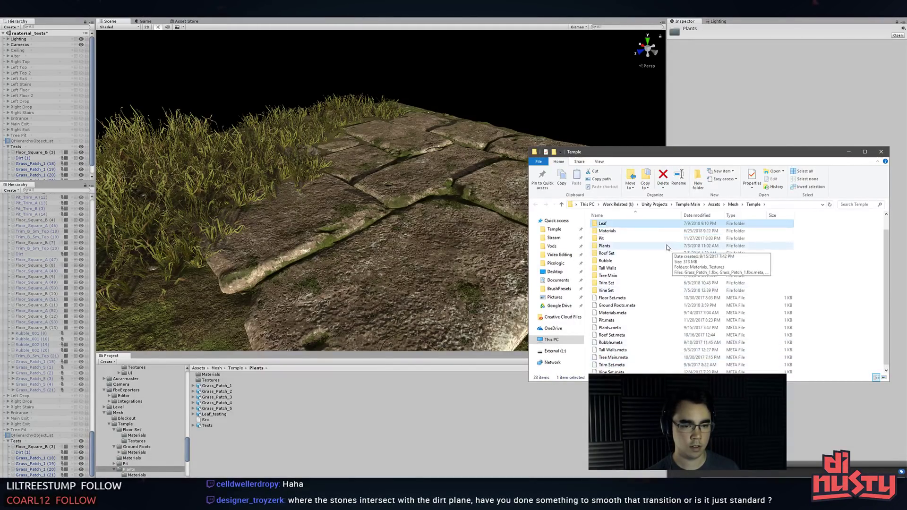
double_click(667, 247)
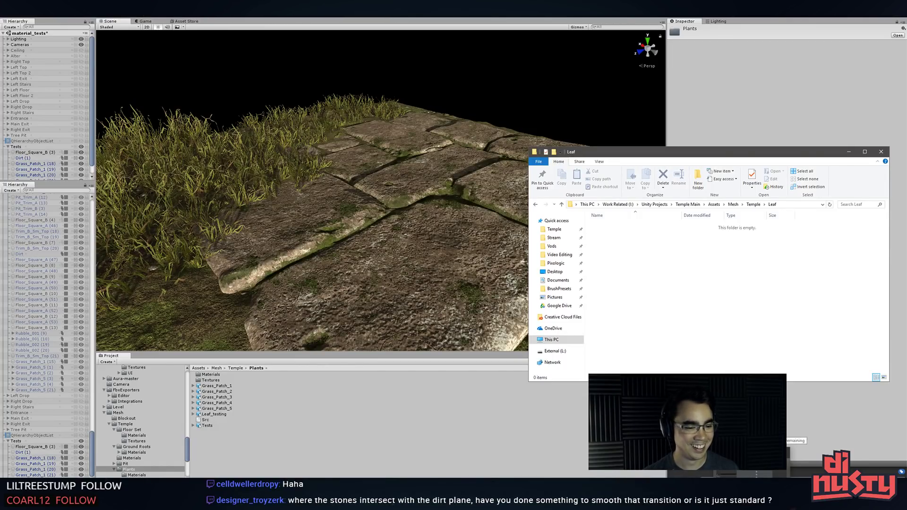
click(780, 205)
click(784, 255)
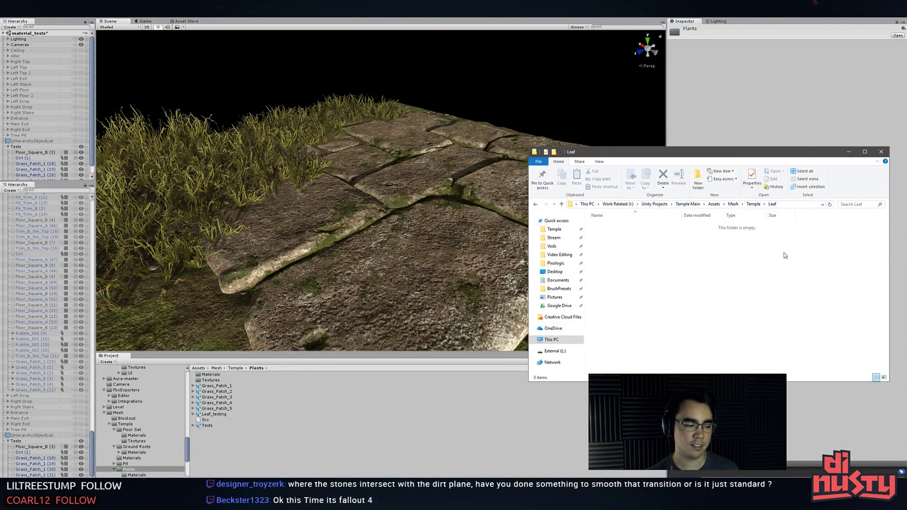
- Check the current track in the music player and return to Unity
key(alt+Tab)
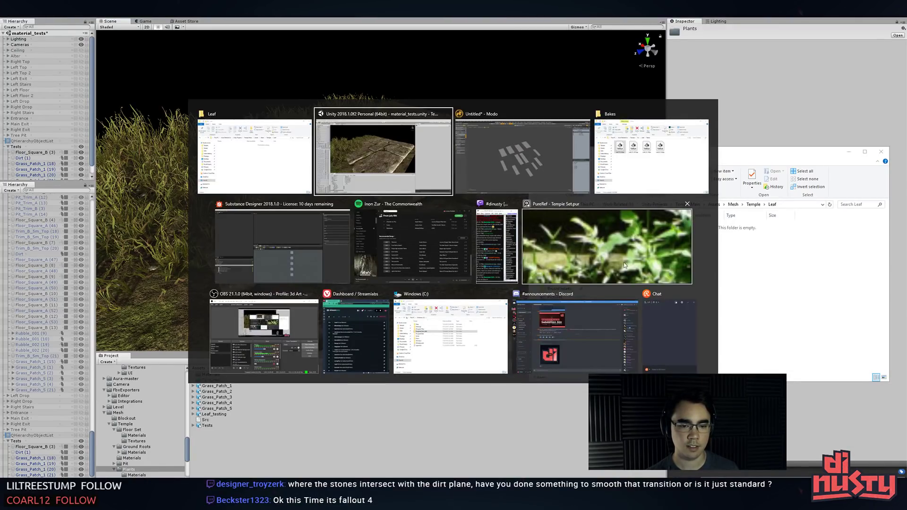
click(427, 238)
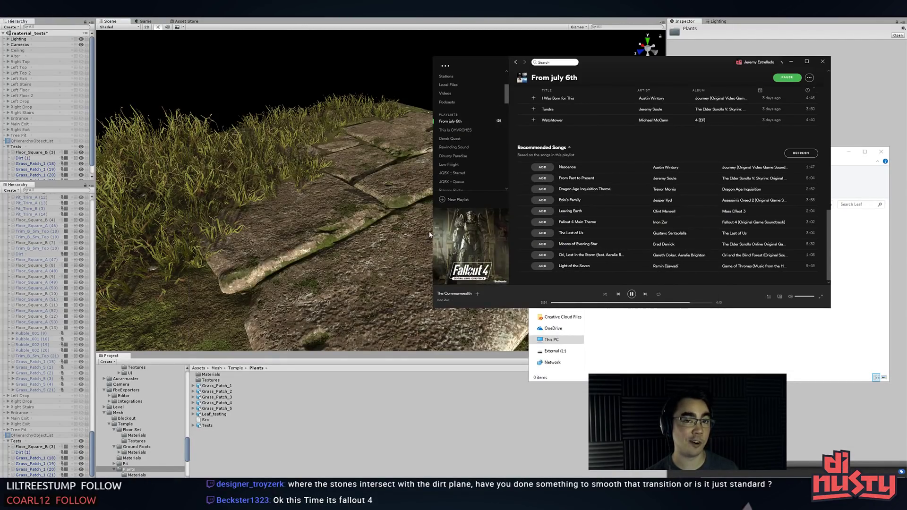
click(408, 240)
- Inspect where the floor stones meet the dirt plane from several angles and leave the scene objects unselected
alt+drag(468, 185, 534, 183)
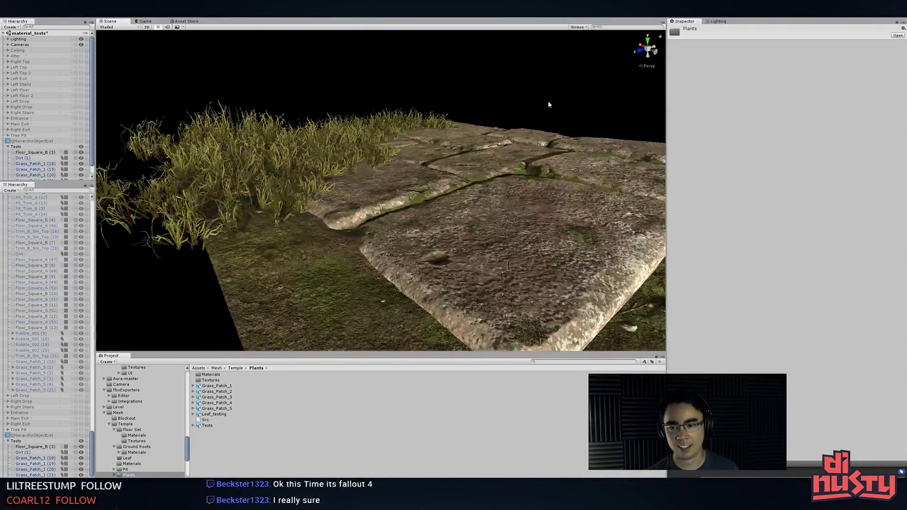
click(553, 109)
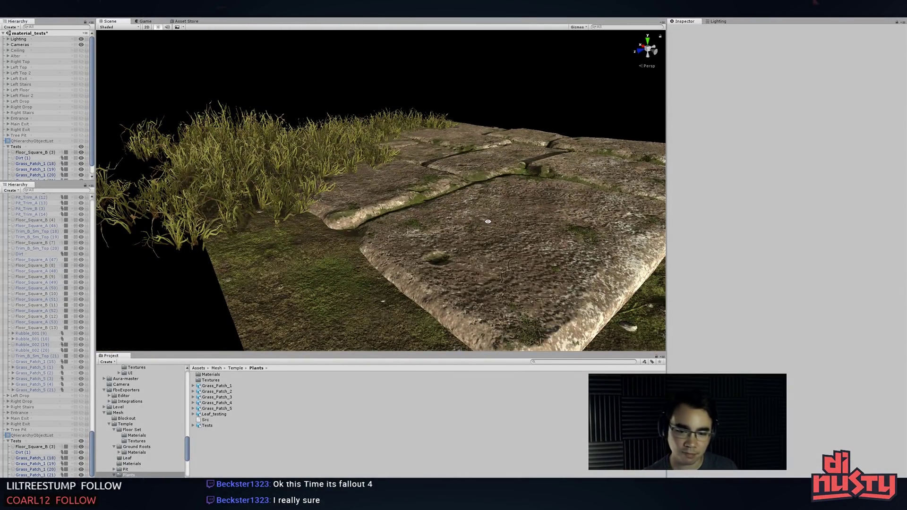
alt+drag(512, 87, 468, 232)
click(508, 224)
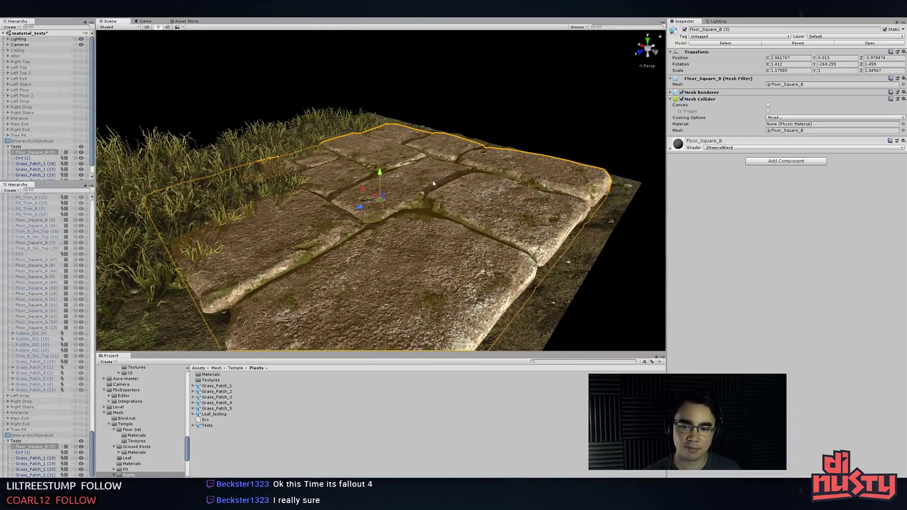
click(572, 291)
click(608, 316)
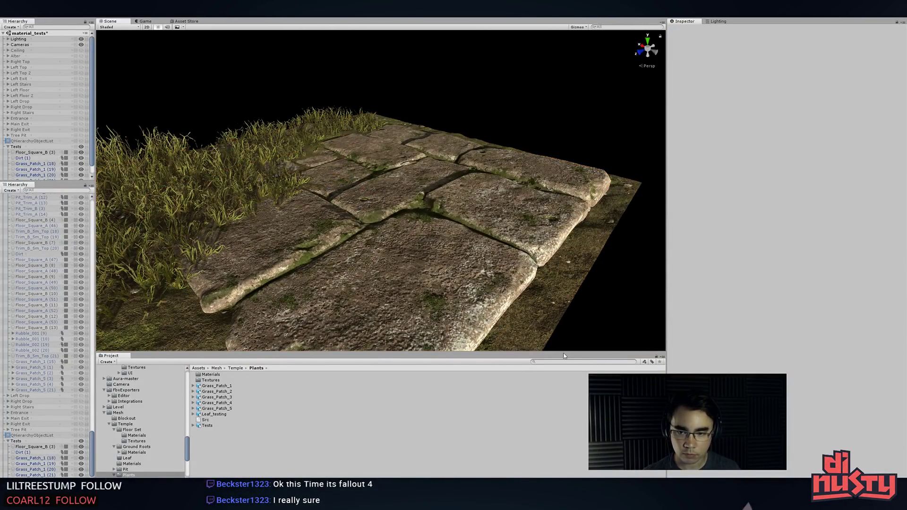
alt+drag(554, 324, 564, 295)
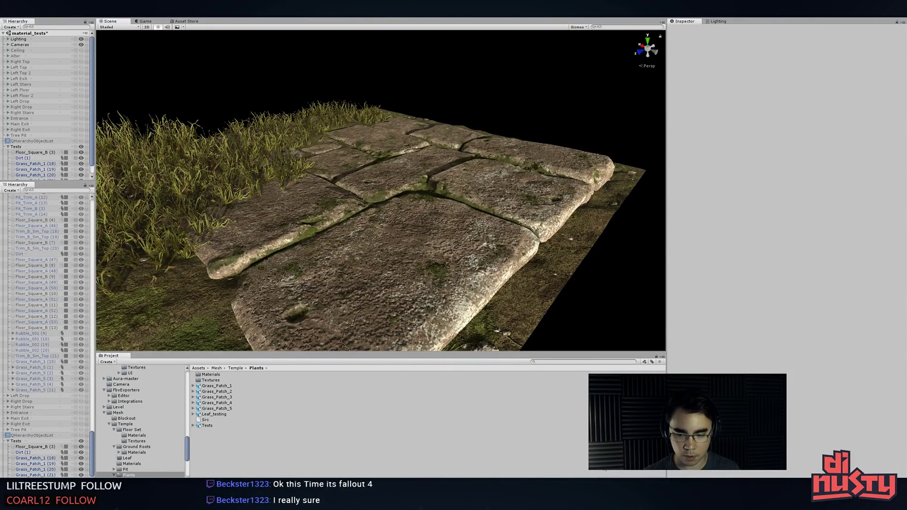
- Revisit the empty Leaf folder in File Explorer and view the import settings of Grass_Patch_1 in Unity
key(alt+Tab)
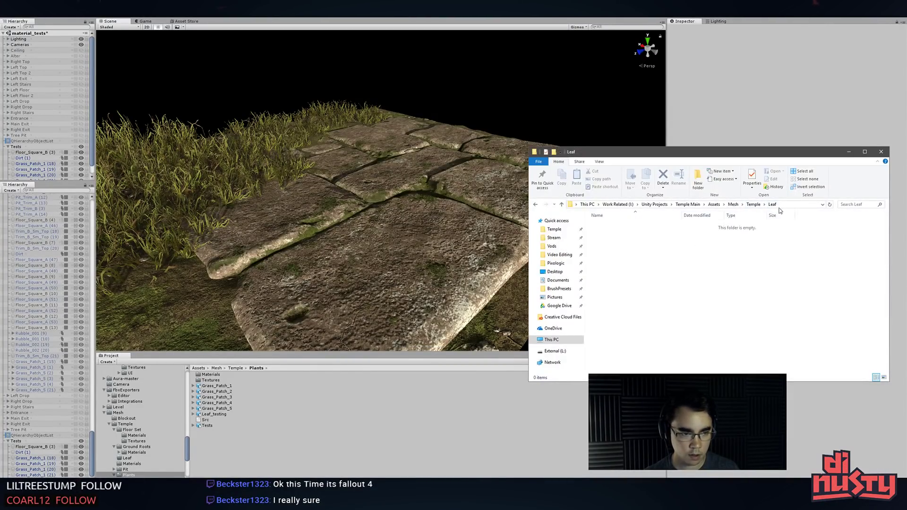
click(798, 204)
click(763, 267)
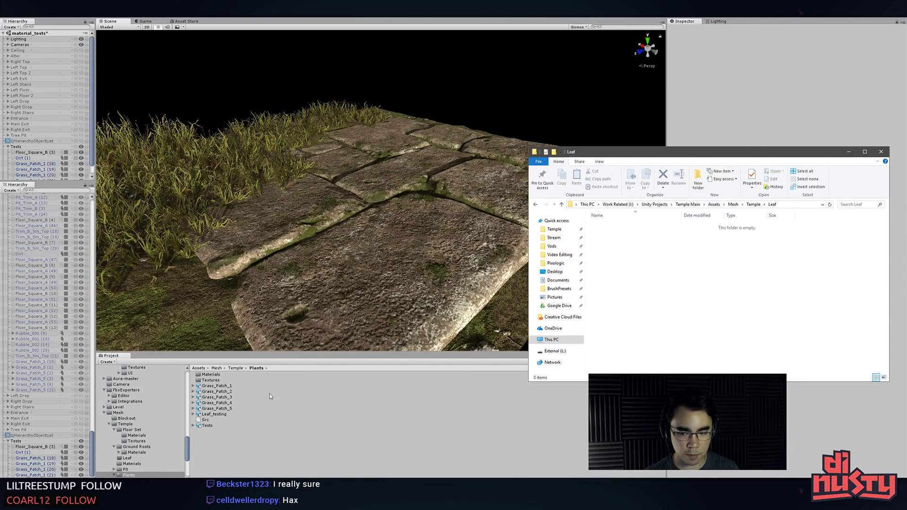
click(222, 385)
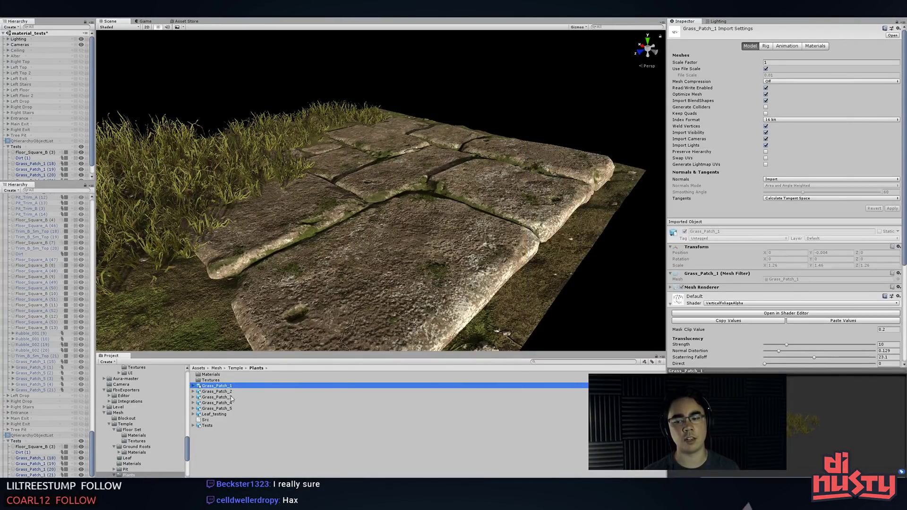
click(220, 432)
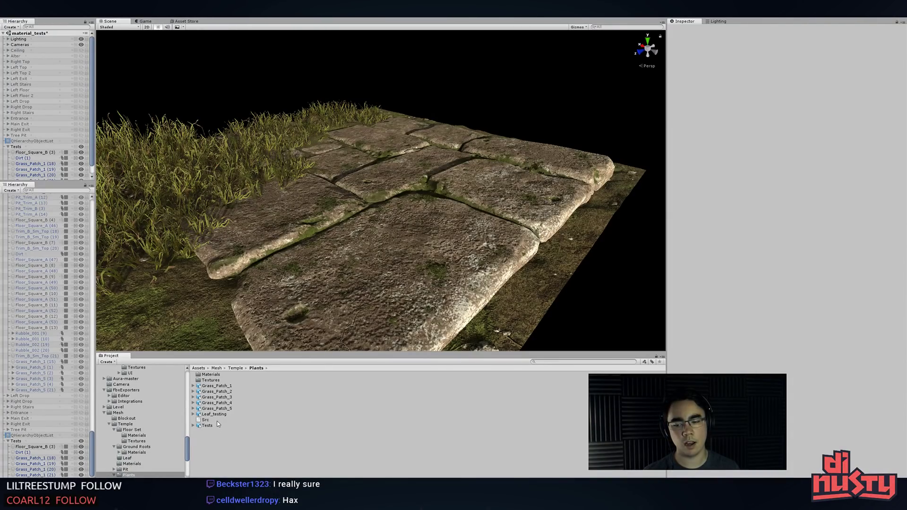
- Close the File Explorer window, move the Leaf folder from Temple into Plants in the Unity project, and open Plants
click(237, 368)
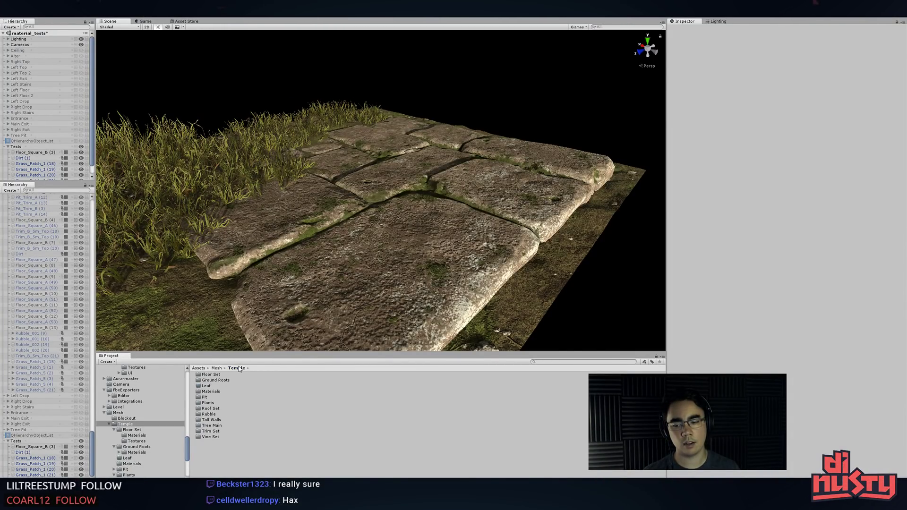
click(207, 386)
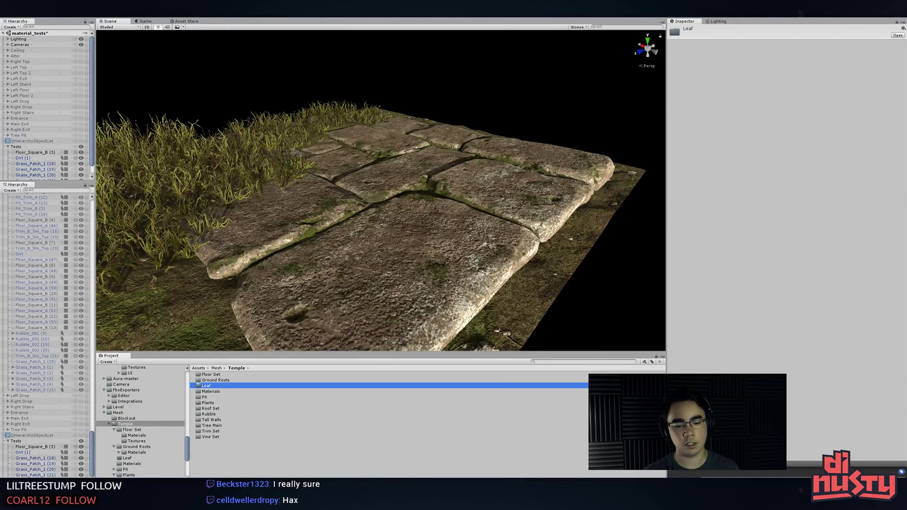
key(alt+Tab)
click(881, 152)
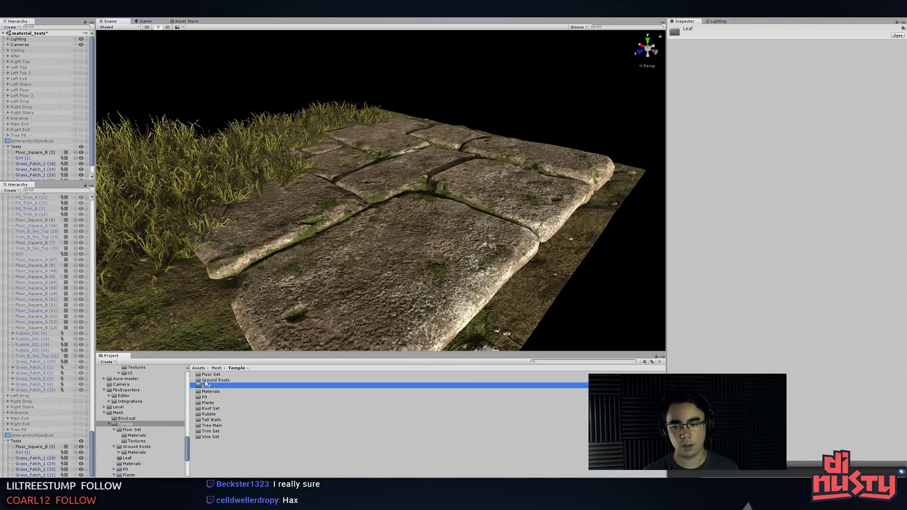
drag(206, 383, 214, 404)
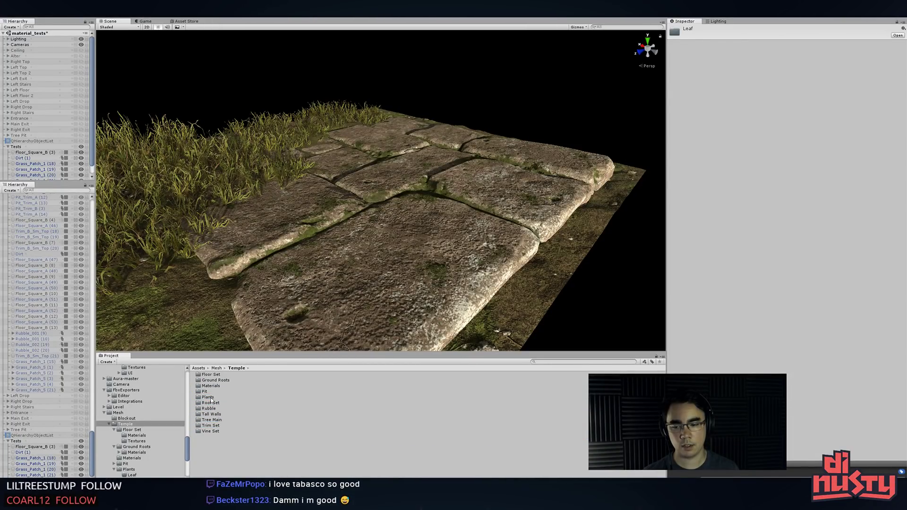
double_click(211, 397)
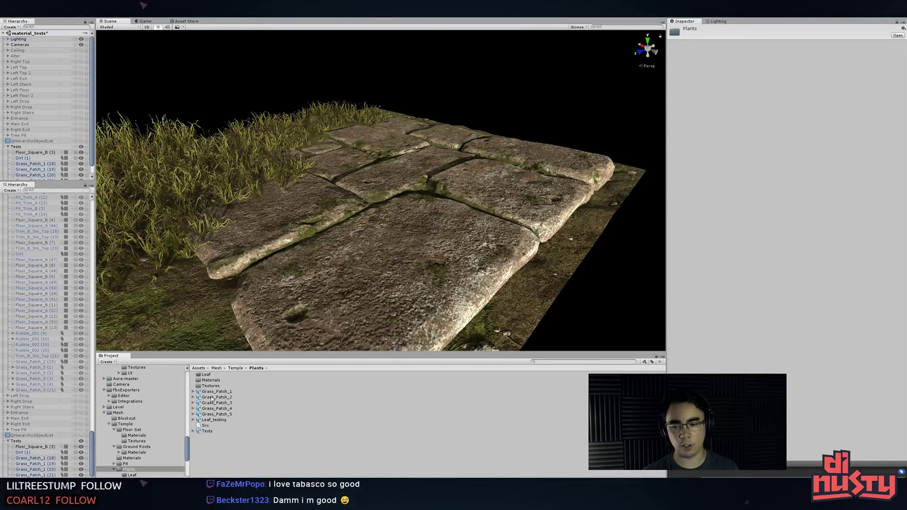
- Show the moved Leaf folder in File Explorer, open it and copy its path
right_click(260, 421)
click(243, 438)
right_click(206, 374)
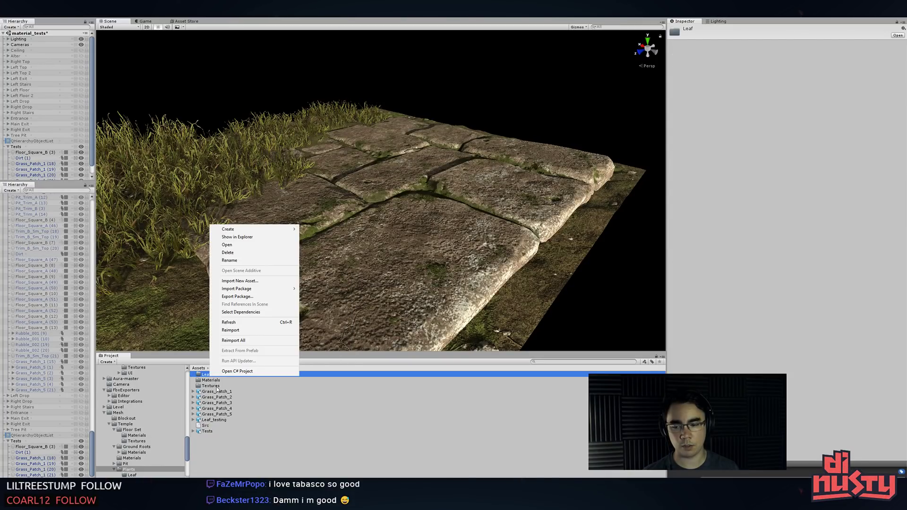
click(268, 243)
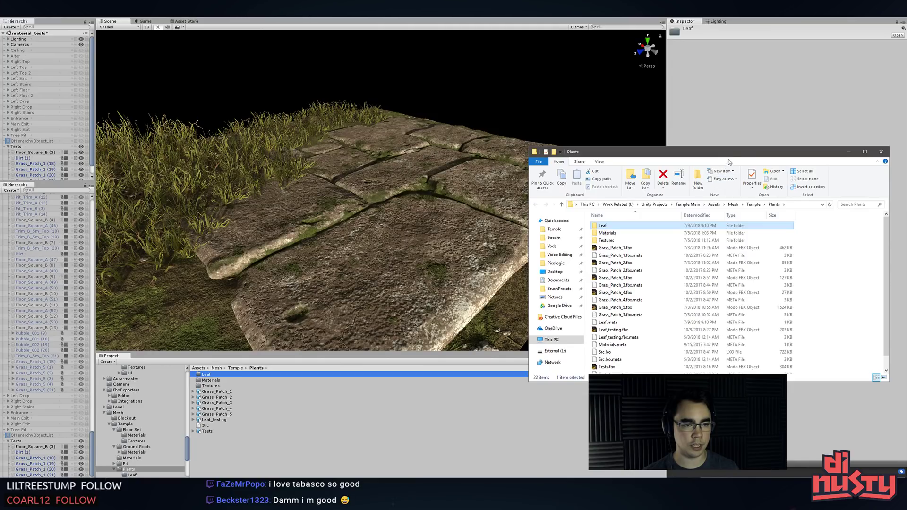
drag(727, 160, 564, 125)
double_click(488, 194)
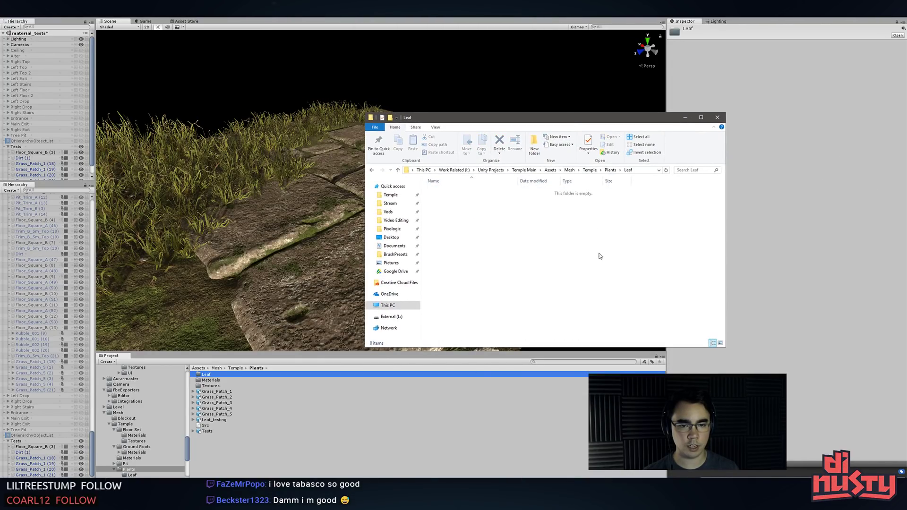
click(651, 173)
click(653, 205)
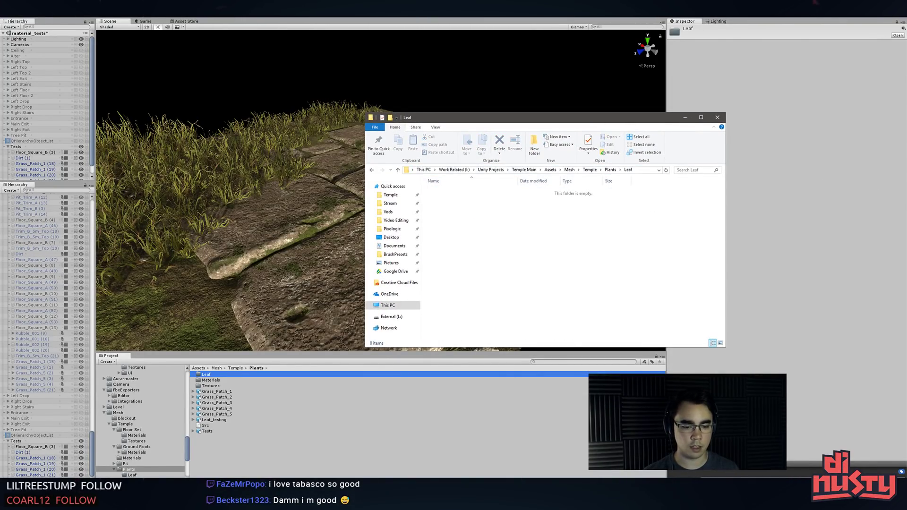
- Switch to Modo and start exporting the selected leaf card mesh layer in Autodesk FBX 2018 format
key(alt+Tab)
key(5)
click(550, 209)
alt+drag(585, 233, 632, 214)
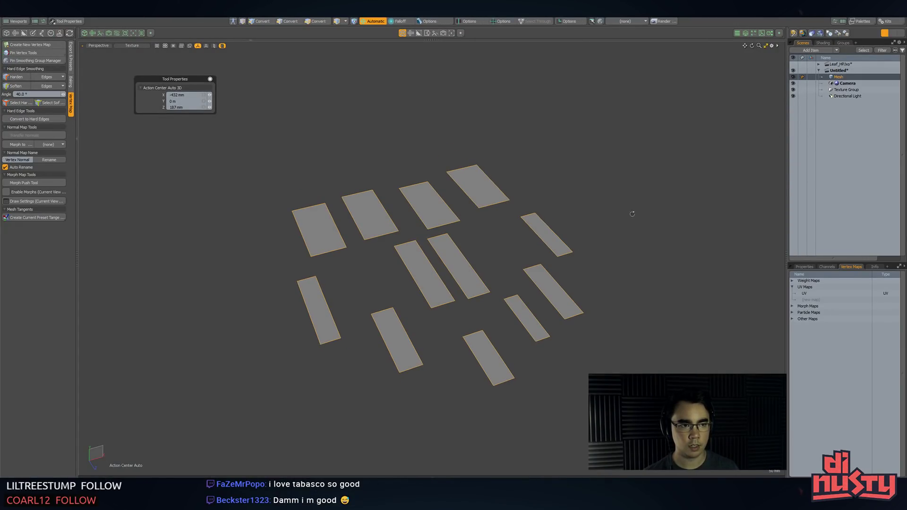
right_click(821, 78)
mouse_move(861, 123)
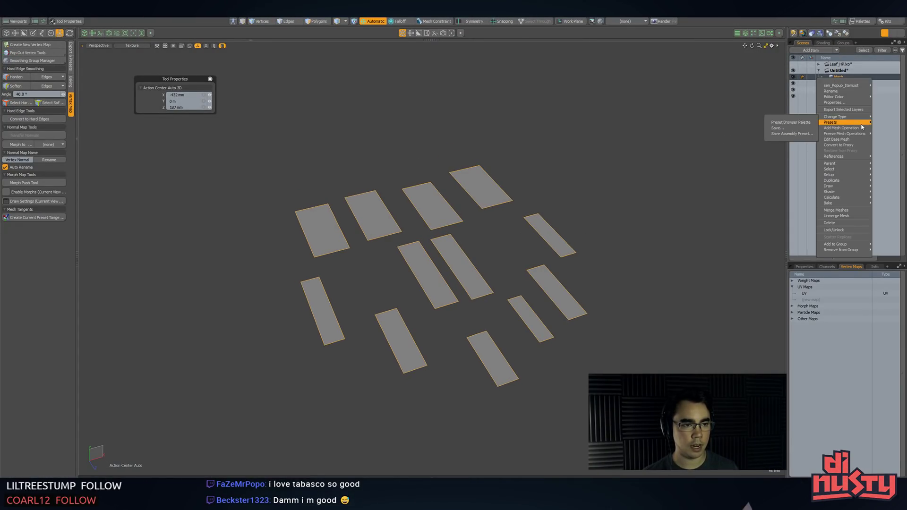
click(843, 110)
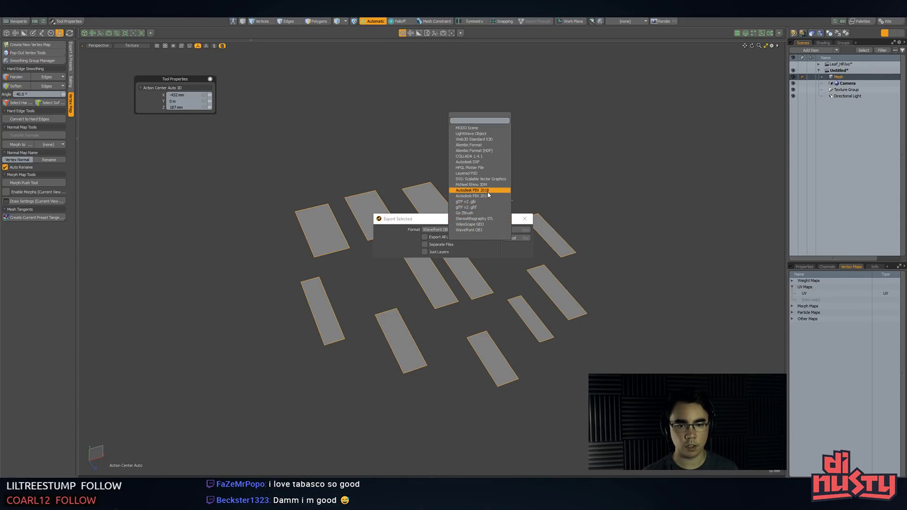
click(475, 190)
click(520, 230)
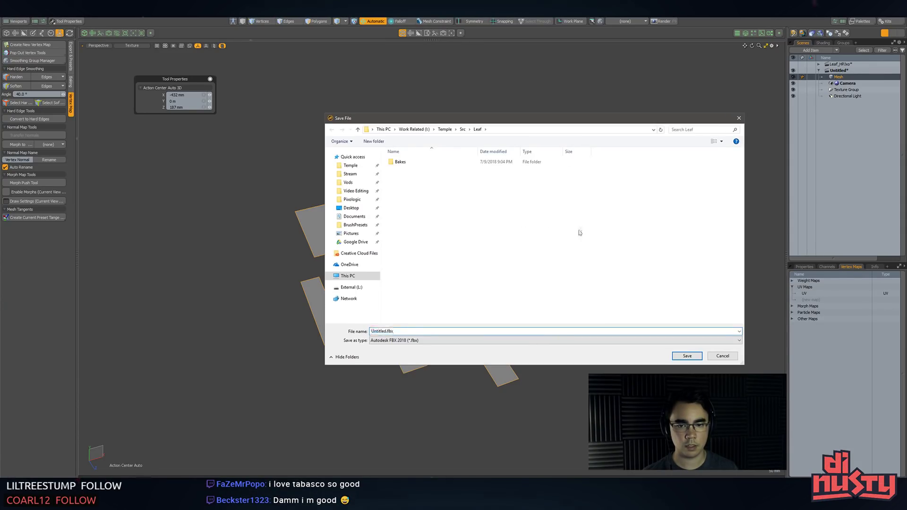
- Set the export location to the Unity project's Plants/Leaf folder using the copied path
click(513, 129)
key(ctrl+v)
key(Return)
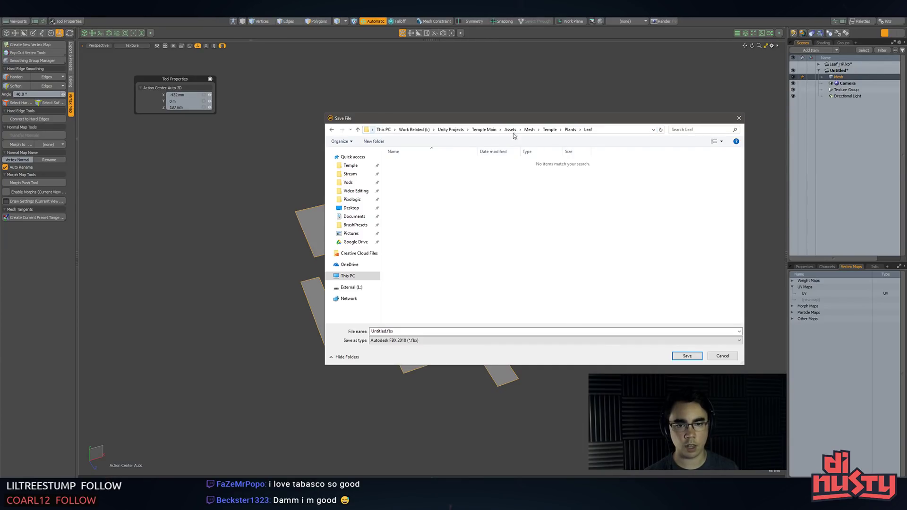
- Name the export file Leaf_Scatter_01 and save the FBX into the Leaf folder
double_click(444, 328)
text(Ground)
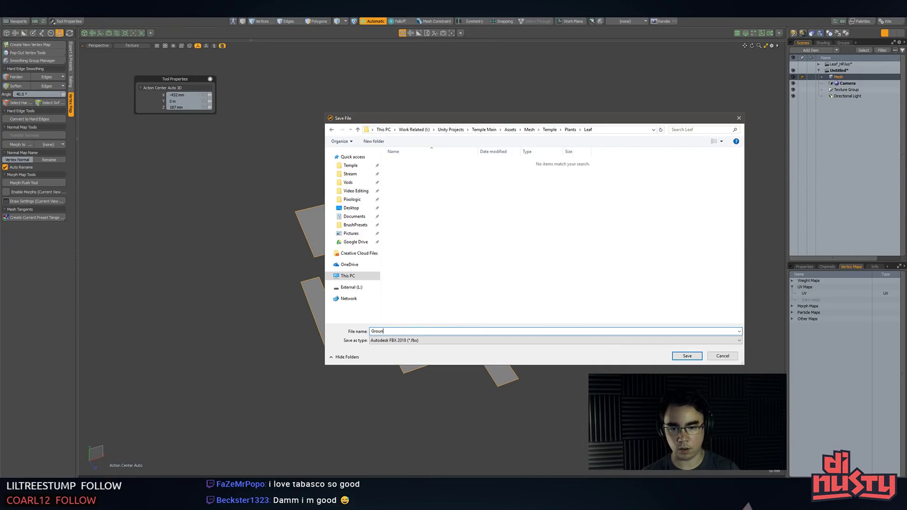
key(BackSpace)
key(BackSpace)
key(BackSpace)
key(BackSpace)
key(BackSpace)
key(BackSpace)
text(Lea)
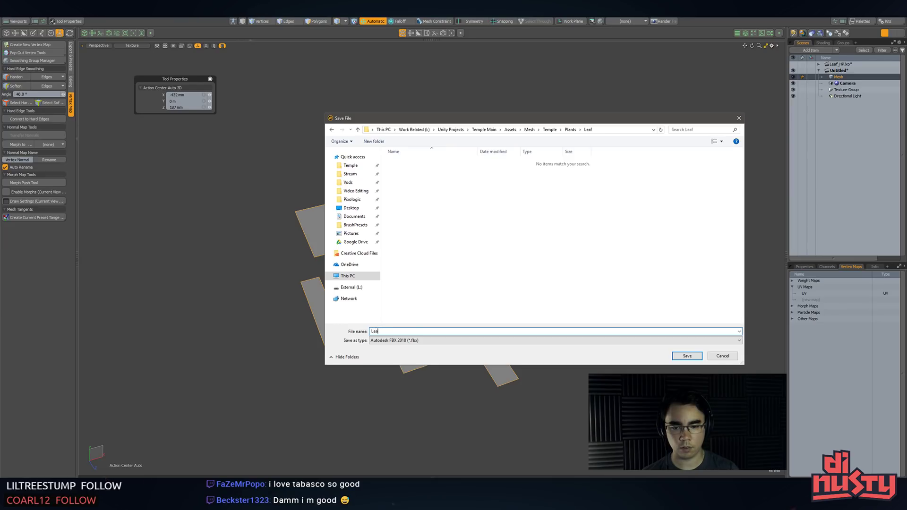
text(f_Scatter)
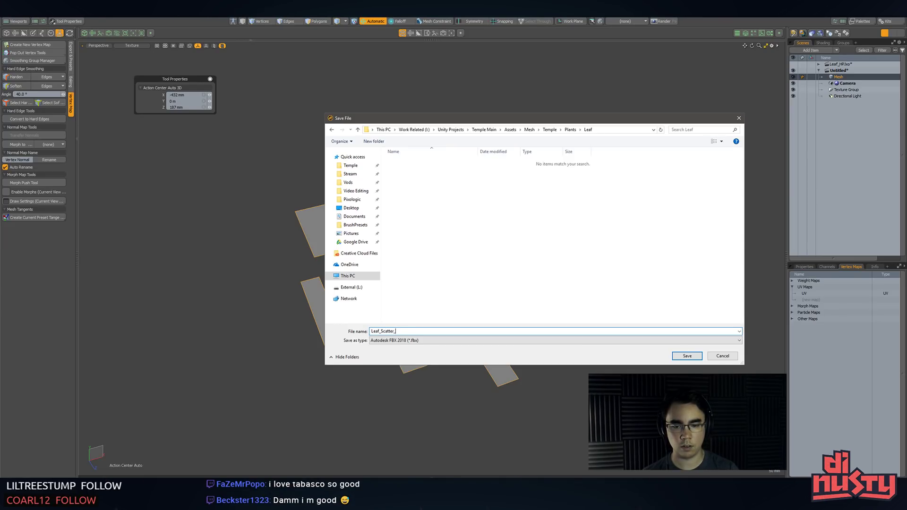
text(_01)
click(684, 357)
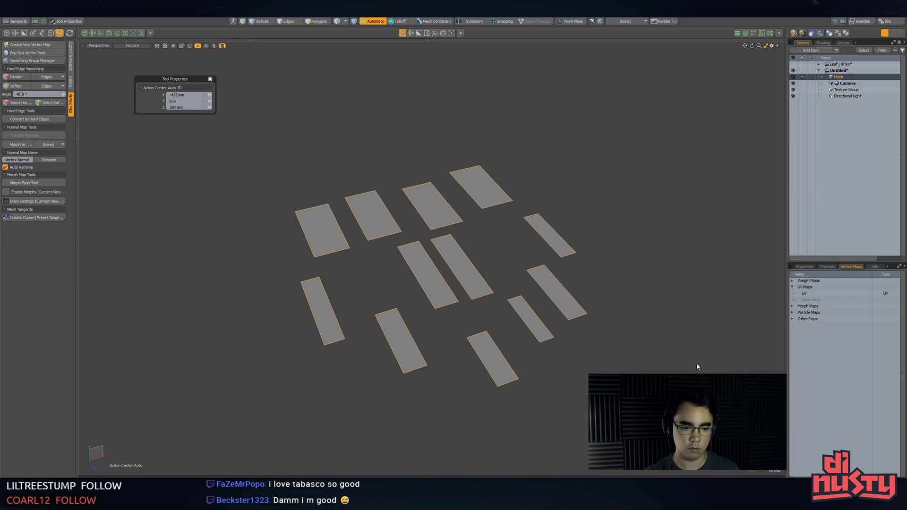
- Switch to Unity, open the Leaf folder and place the Leaf_Scatter_01 model over the stone slabs in the scene
key(alt+Tab)
click(476, 159)
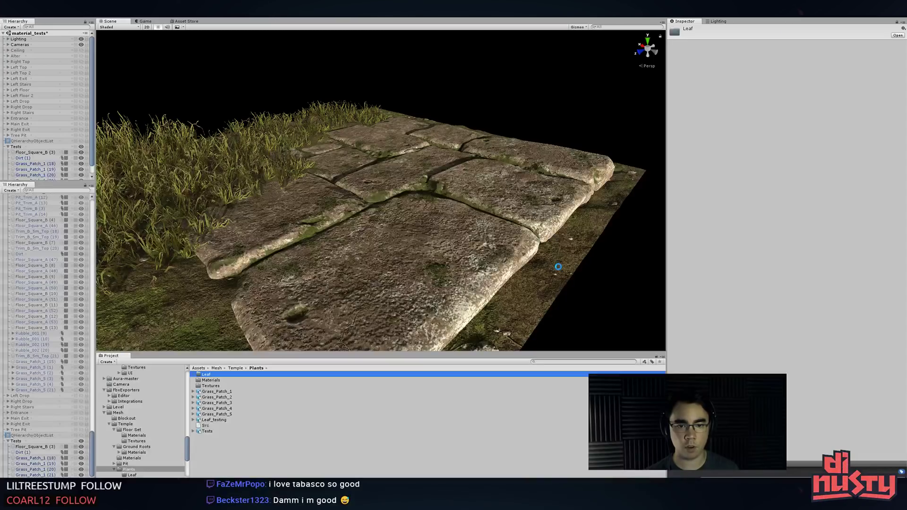
double_click(206, 374)
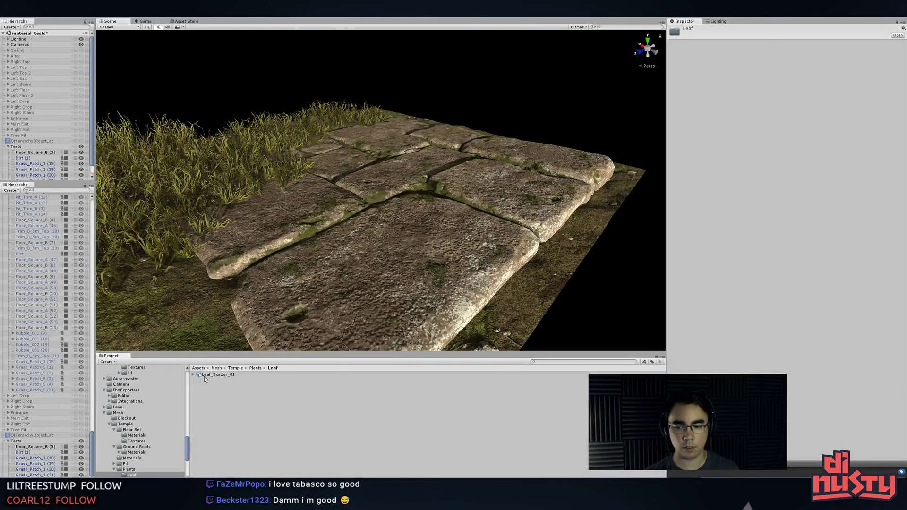
drag(217, 374, 418, 200)
- Tilt the Leaf_Scatter_01 cards to match the slope and move them across the stone slabs toward the grass
key(e)
click(510, 96)
alt+drag(509, 95, 477, 106)
scroll(478, 106, up, 3)
click(445, 209)
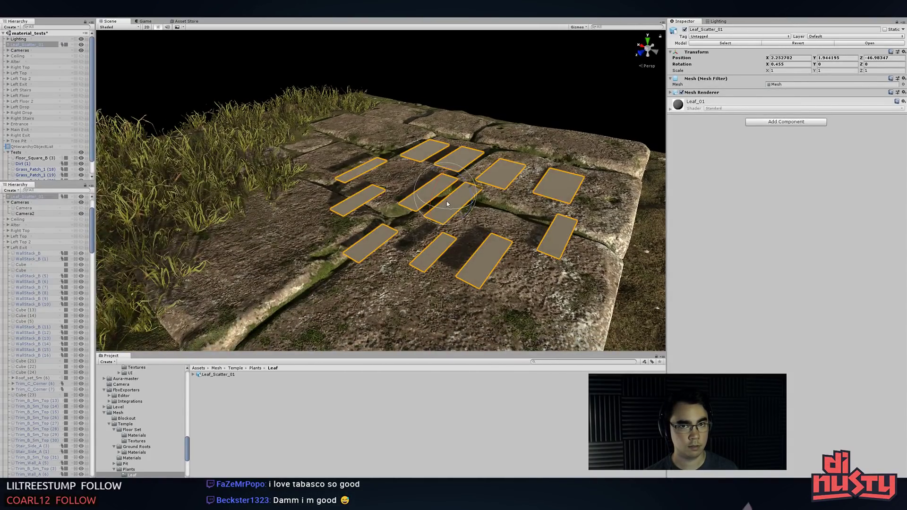
key(w)
drag(445, 196, 359, 188)
key(w)
click(453, 120)
alt+drag(453, 121, 501, 140)
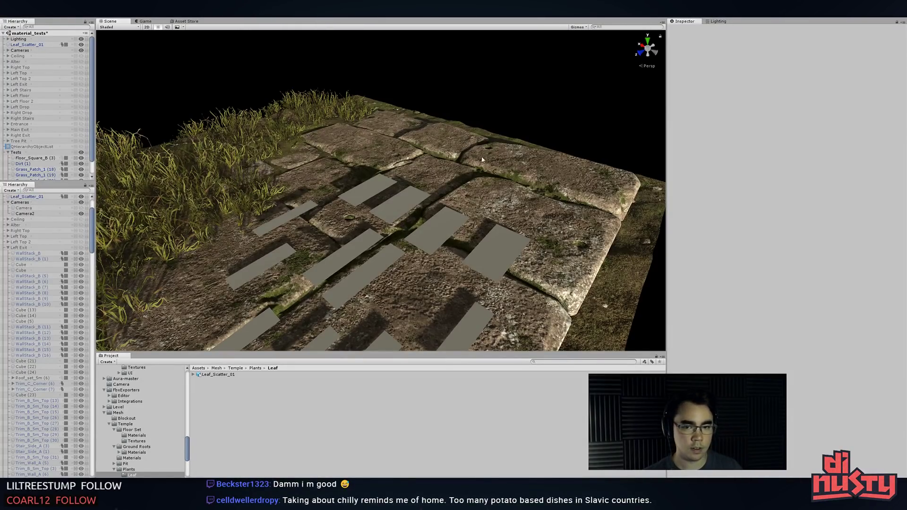
- Examine how the Leaf_Scatter_01 cards sit above the stone slabs, selecting and deselecting them to check their placement
middle_drag(444, 186, 501, 159)
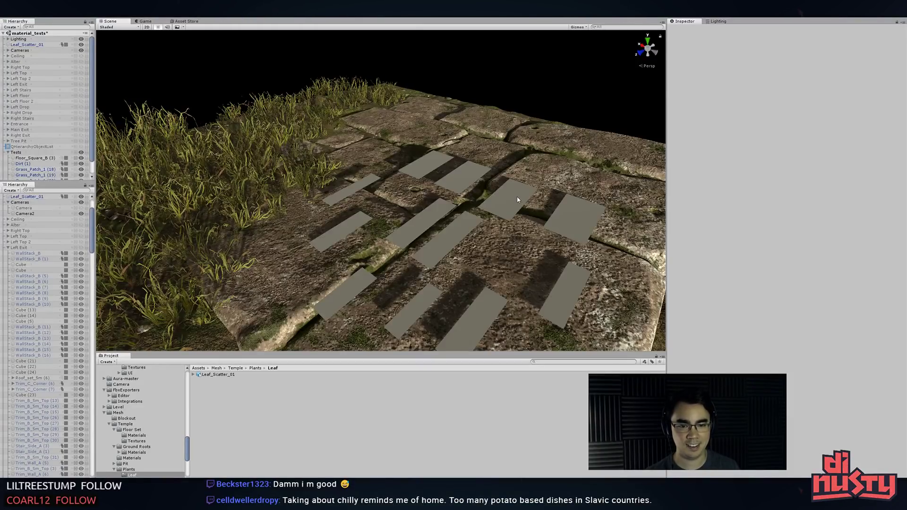
click(569, 210)
click(561, 83)
middle_drag(577, 162, 539, 149)
click(497, 181)
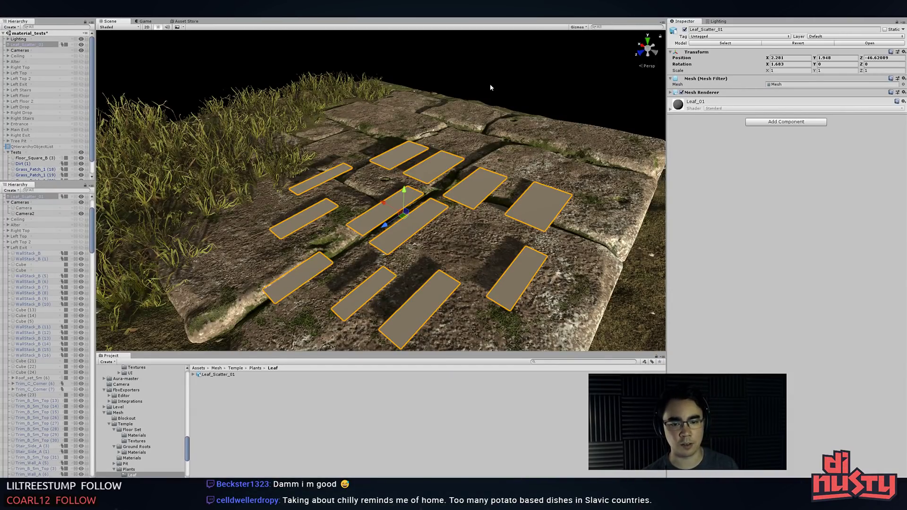
click(510, 98)
click(492, 183)
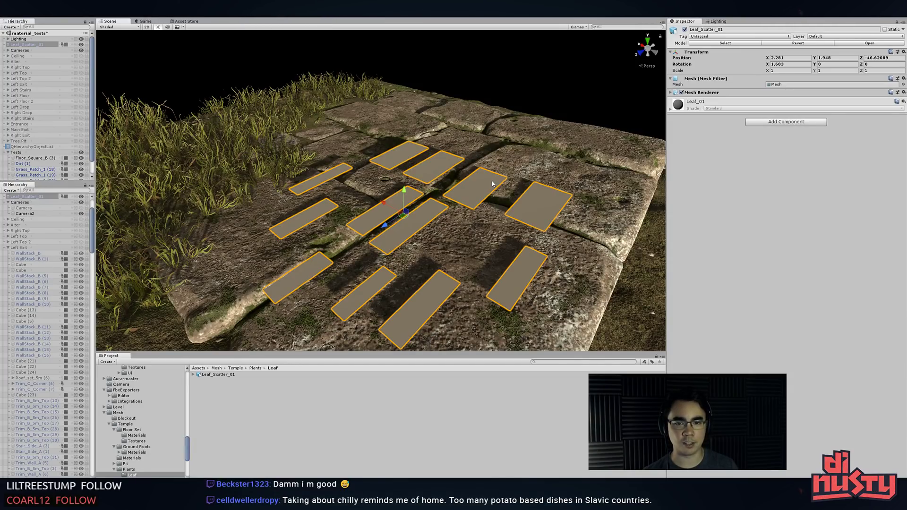
click(532, 101)
click(442, 164)
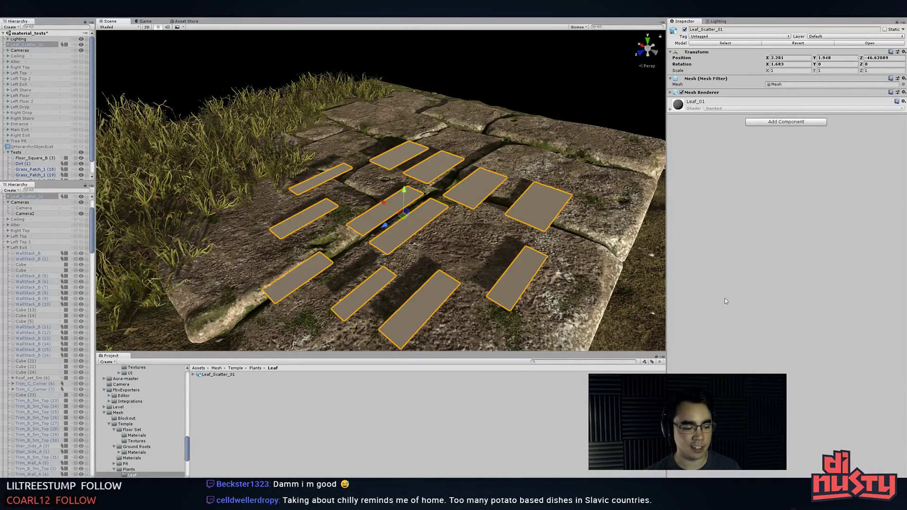
click(586, 133)
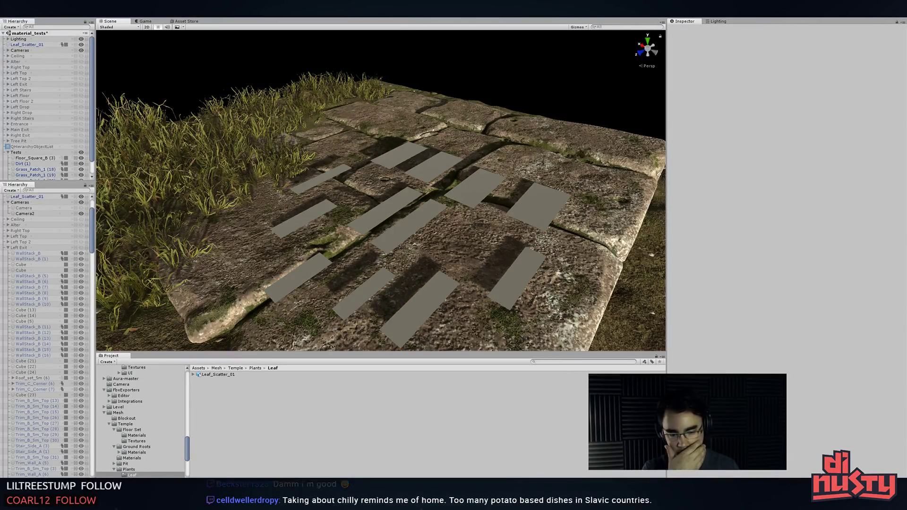
- Reopen the Leaf folder from Plants in the project and show its contents in File Explorer
click(256, 369)
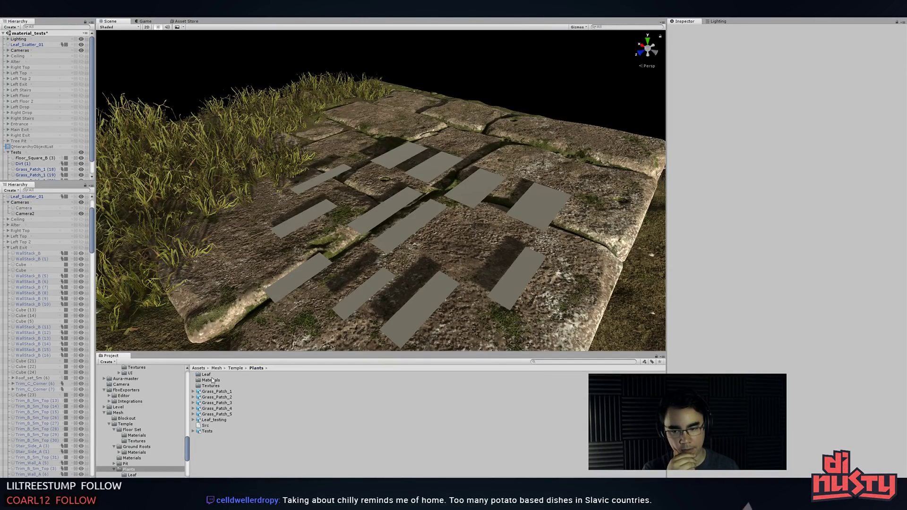
double_click(211, 375)
right_click(253, 387)
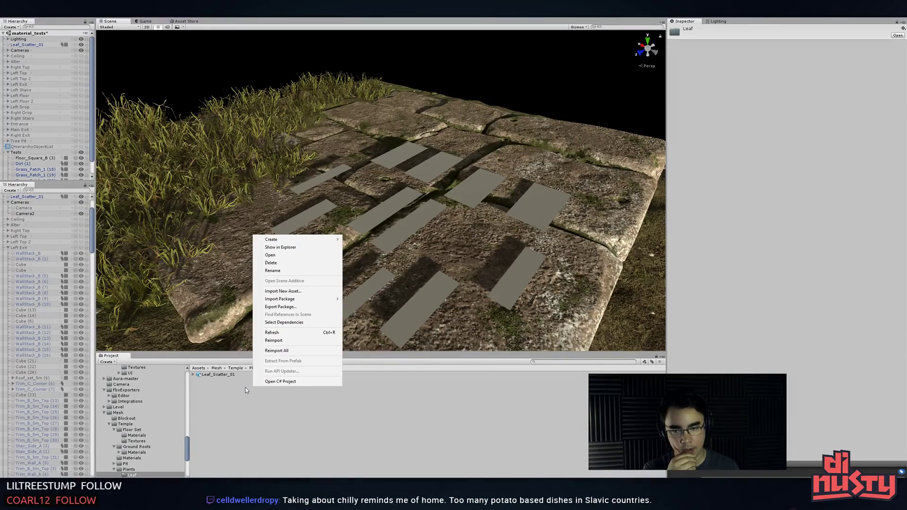
click(245, 388)
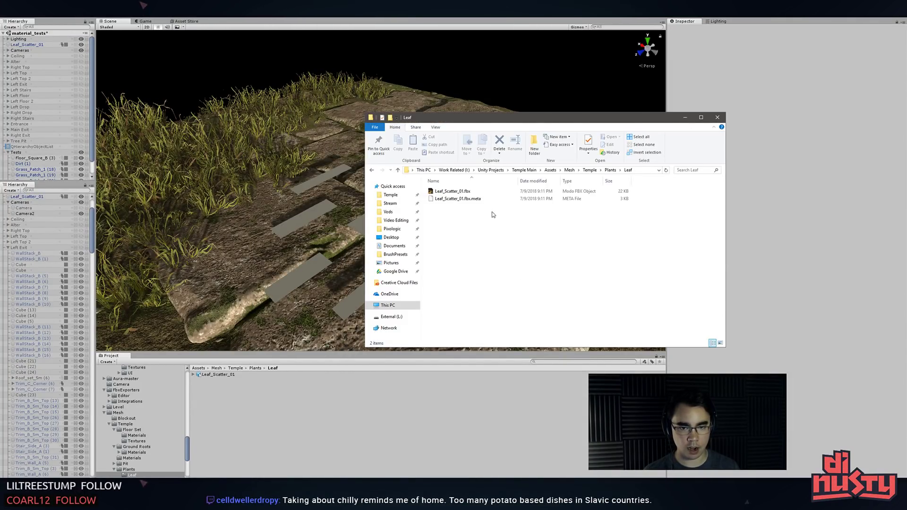
click(609, 170)
double_click(462, 192)
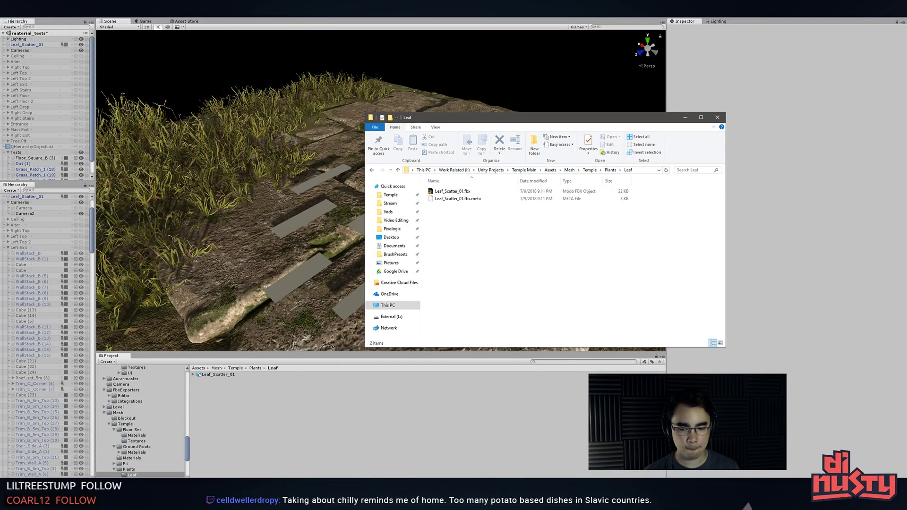
- Bring the baked textures Leaf_01_A, Leaf_01_AO, Leaf_01_H and Leaf_01_N from the Bakes folder into the Leaf folder and return to Unity
key(alt+Tab)
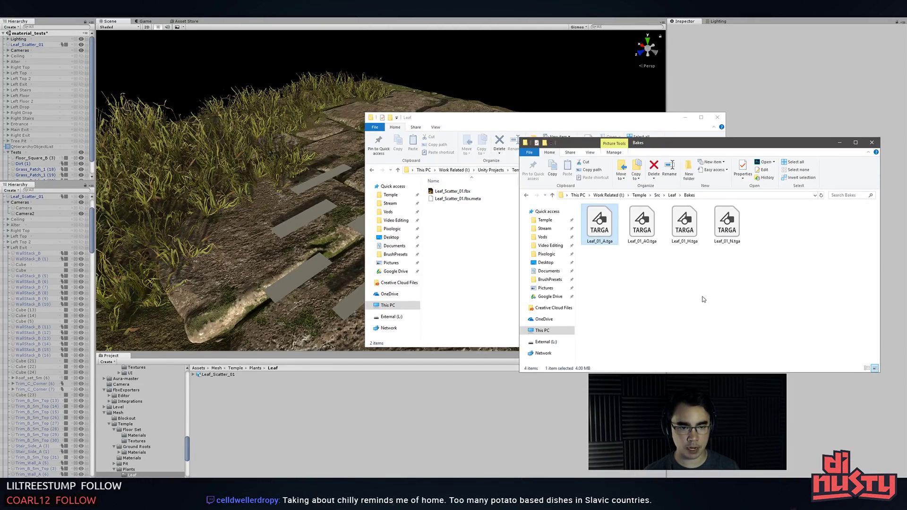
click(702, 300)
drag(743, 274, 591, 221)
drag(593, 224, 479, 322)
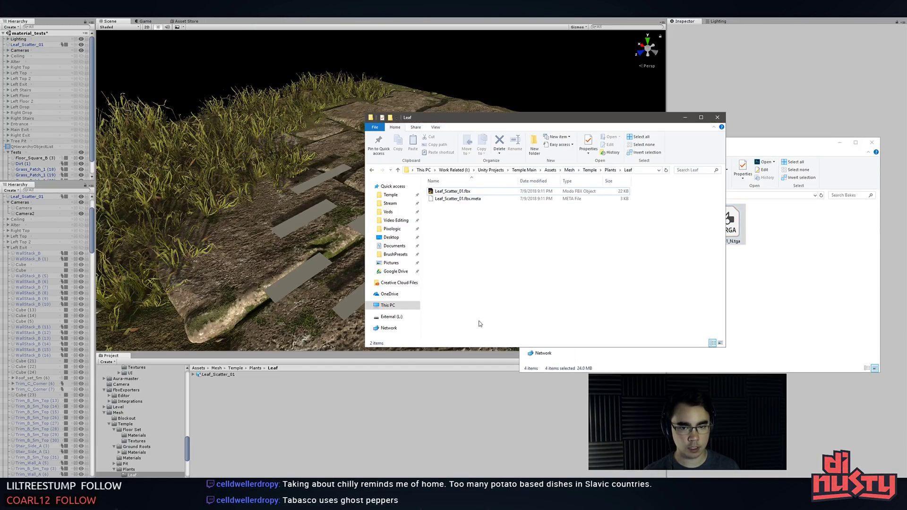
click(294, 423)
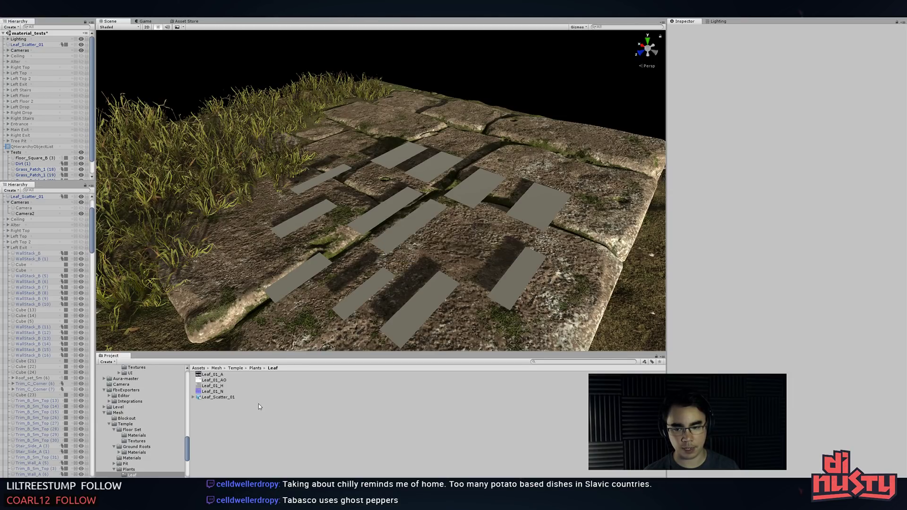
- Set the texture type of Leaf_01_N to Normal map and apply the import settings
click(221, 392)
click(805, 46)
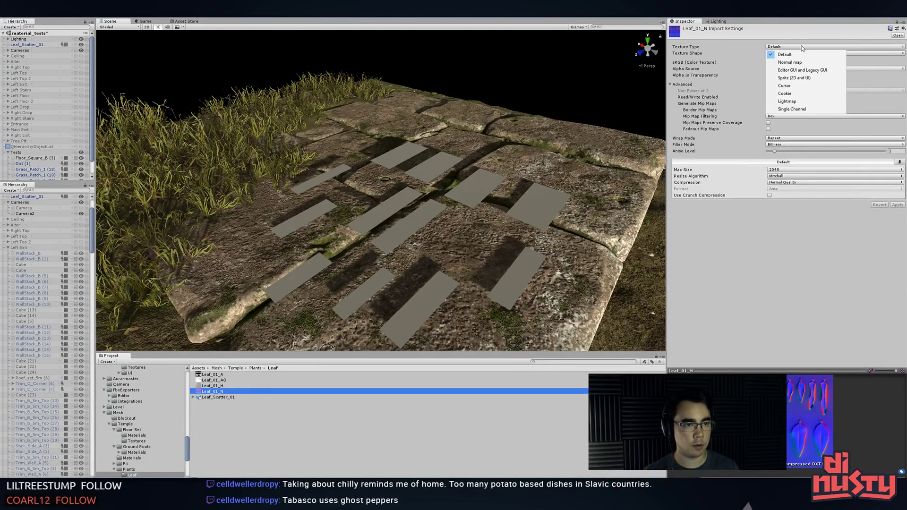
click(798, 56)
click(896, 193)
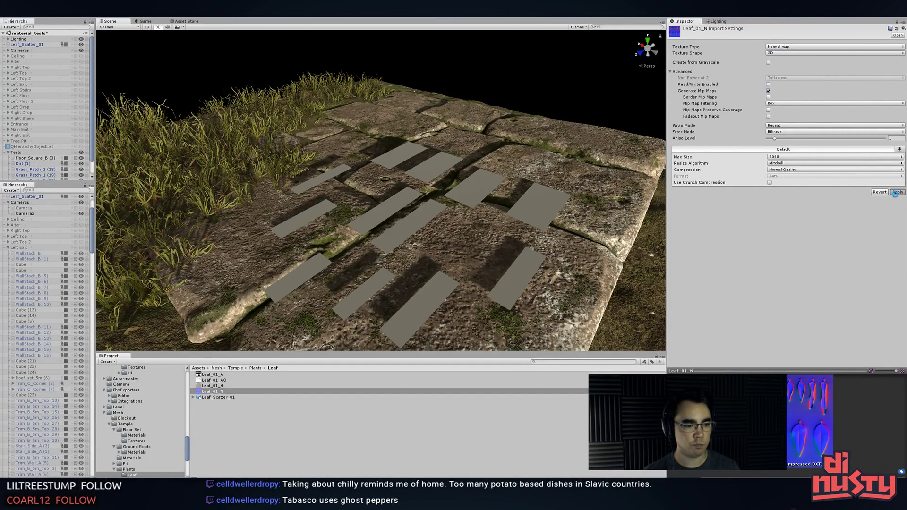
- Examine the leaf cards' Leaf_01 material, the available shader types and the shader used by the neighbouring grass patch
click(510, 292)
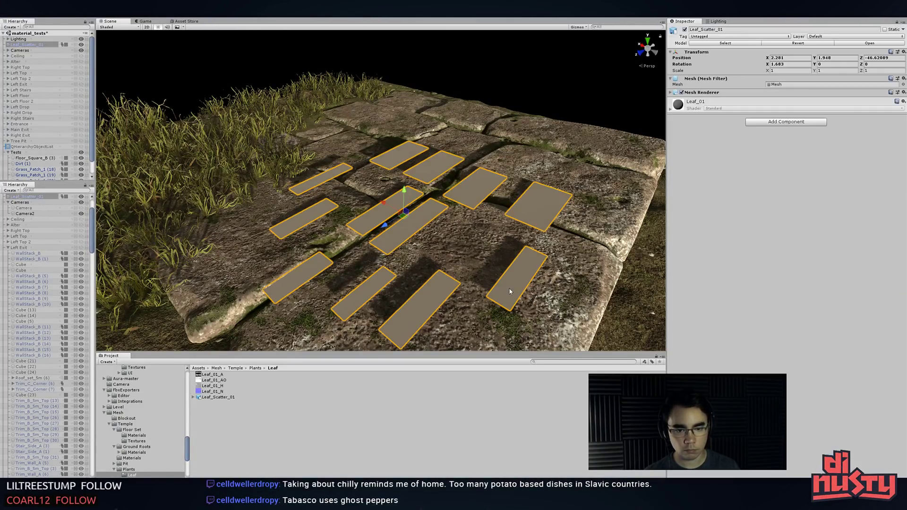
click(702, 104)
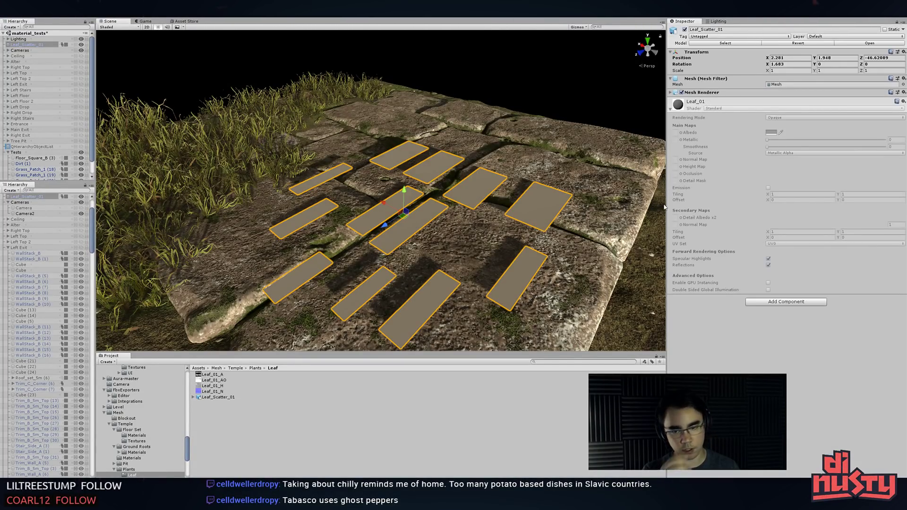
click(281, 437)
right_click(280, 438)
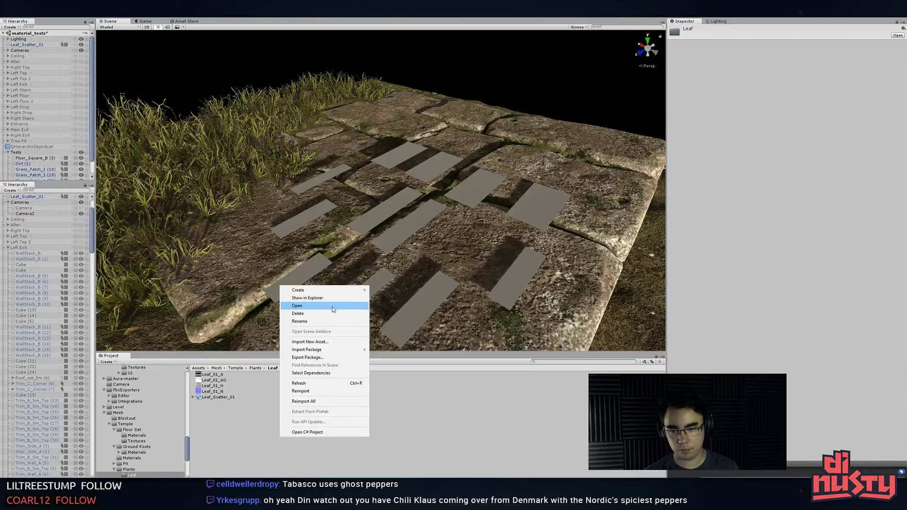
mouse_move(340, 291)
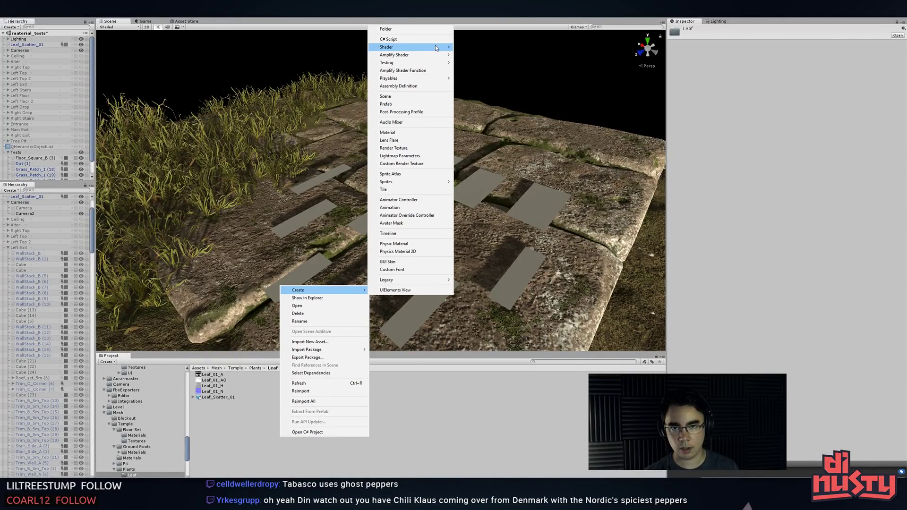
mouse_move(435, 47)
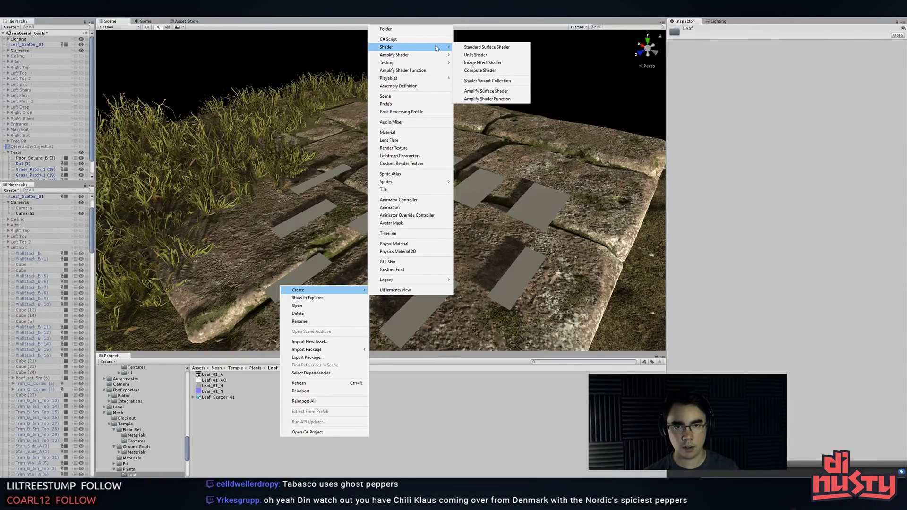
click(269, 149)
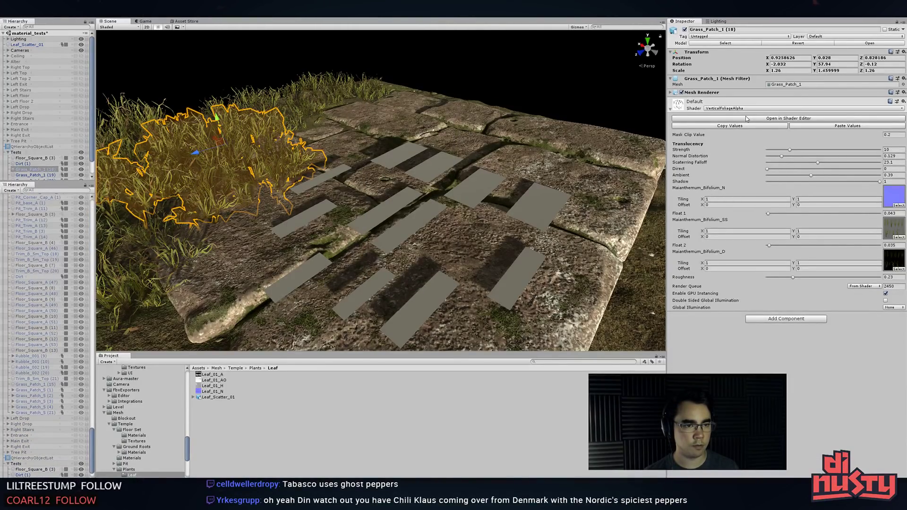
click(493, 211)
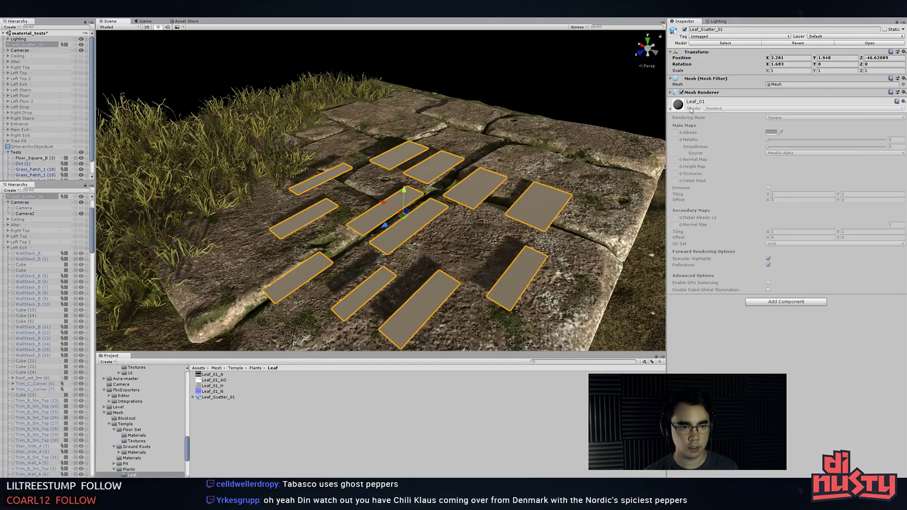
- Create an Amplify surface shader in the Leaf folder, keeping its default name
right_click(272, 411)
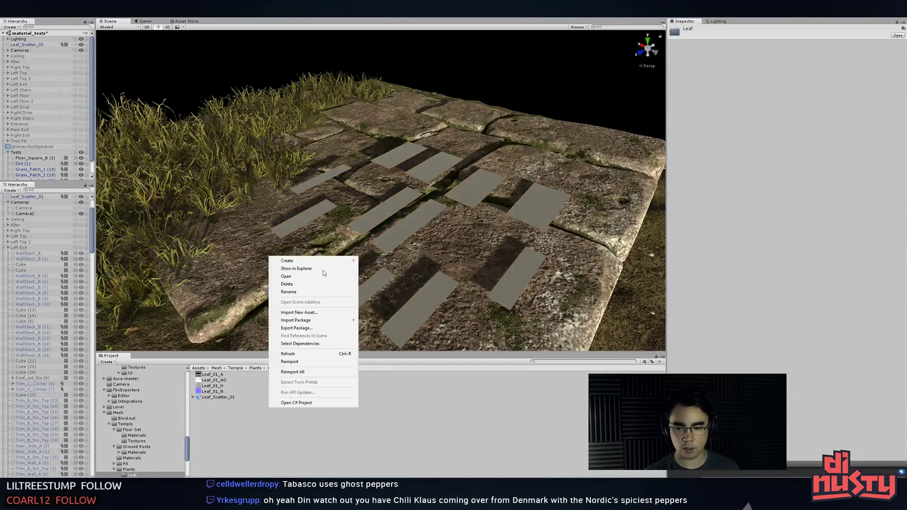
mouse_move(321, 262)
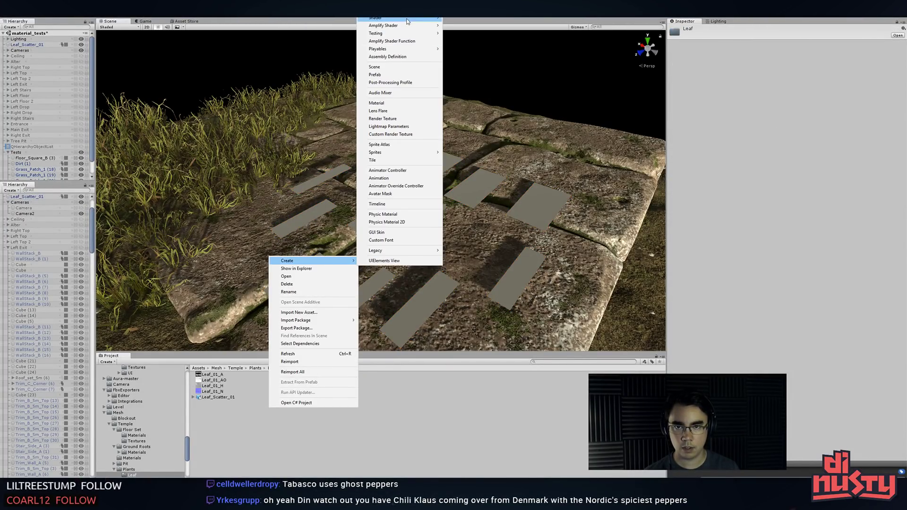
mouse_move(415, 18)
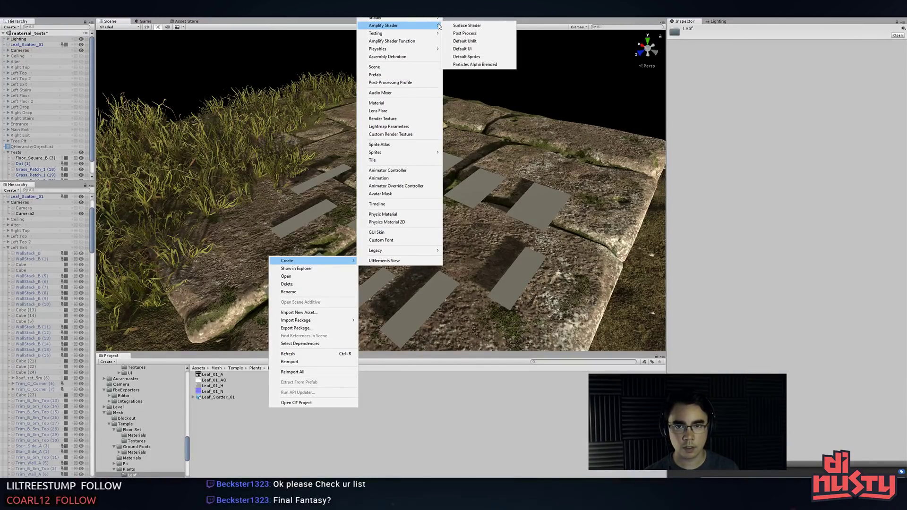
click(452, 26)
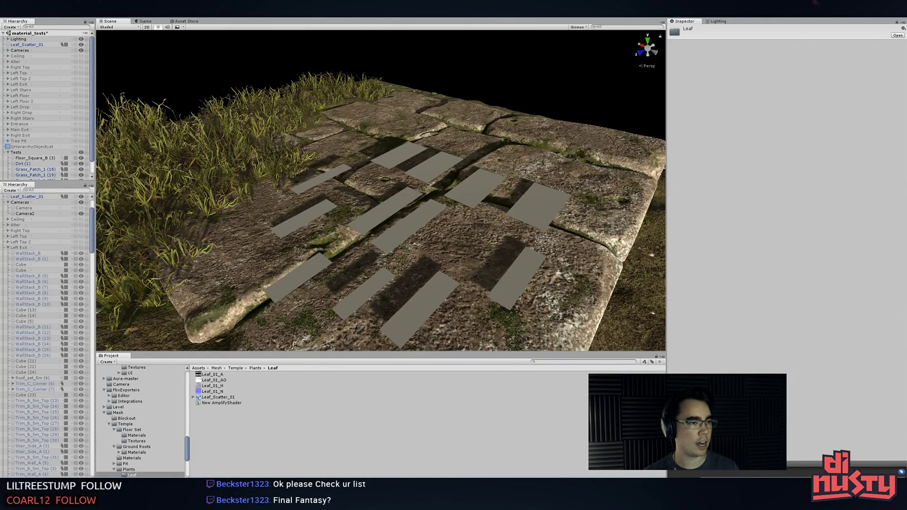
key(Return)
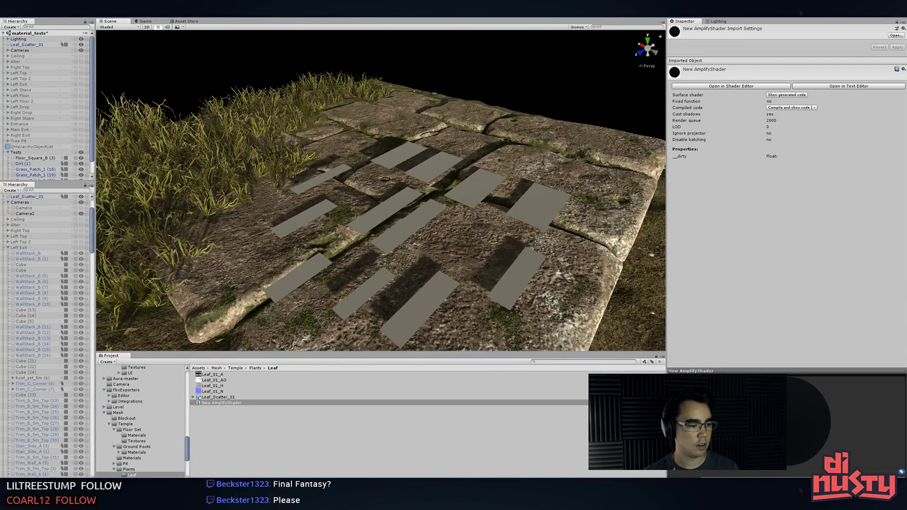
key(alt+Tab)
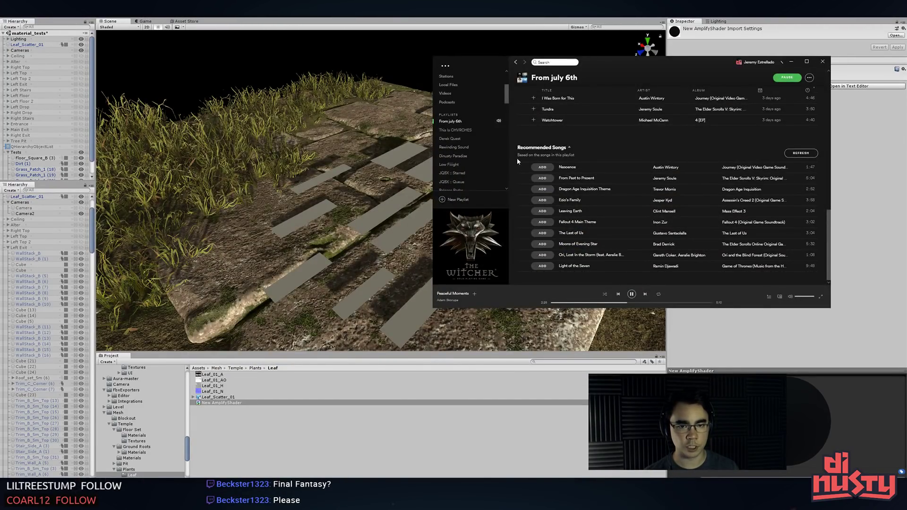
key(alt+Tab)
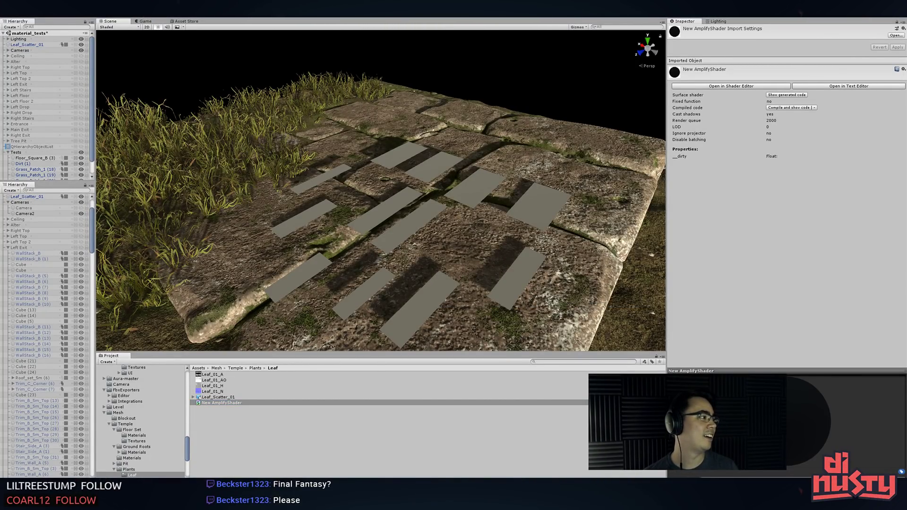
key(alt+Tab)
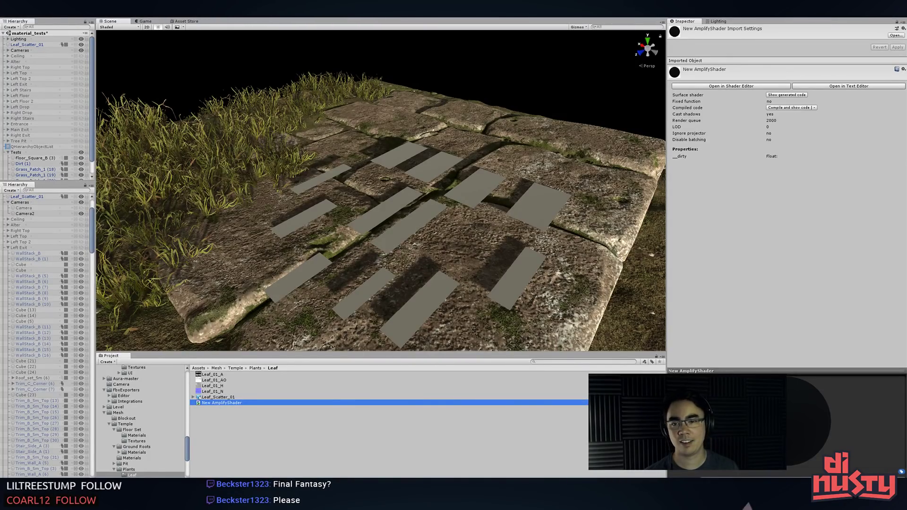
- Delete the New AmplifyShader asset from the Leaf folder
click(493, 176)
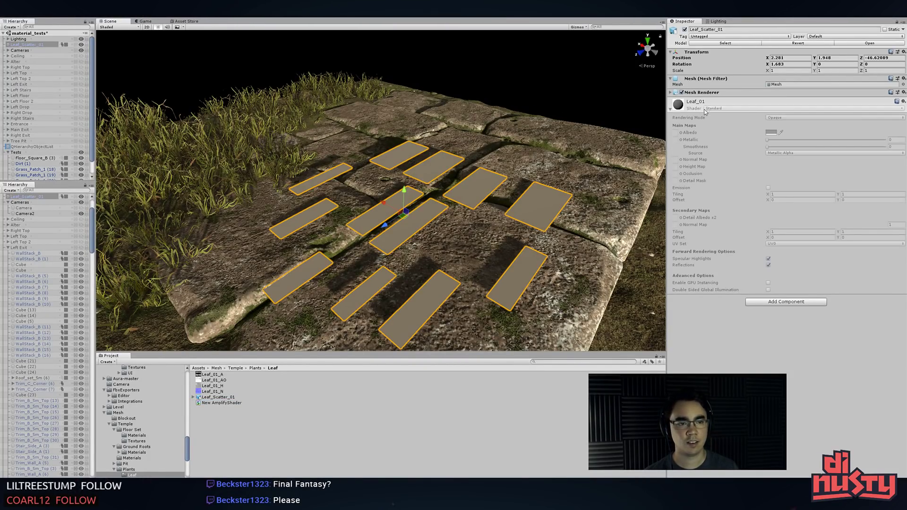
click(291, 433)
click(228, 403)
key(Delete)
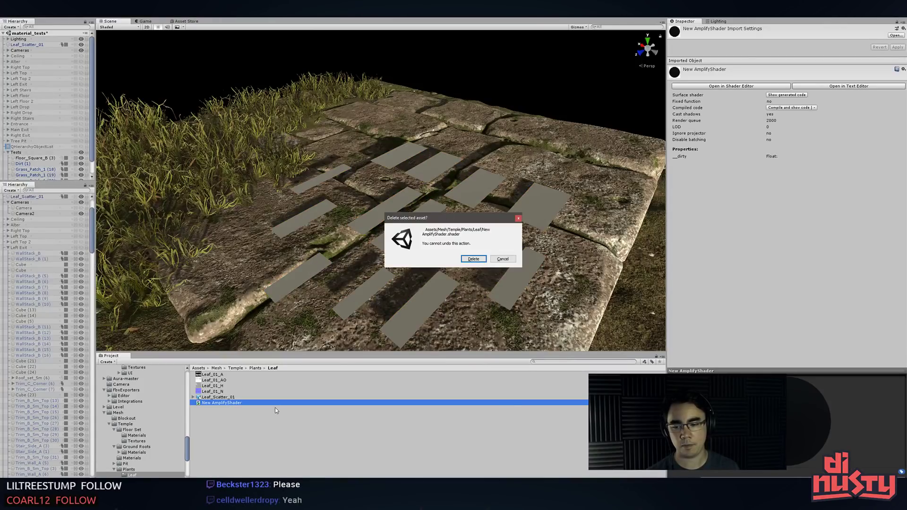
key(Return)
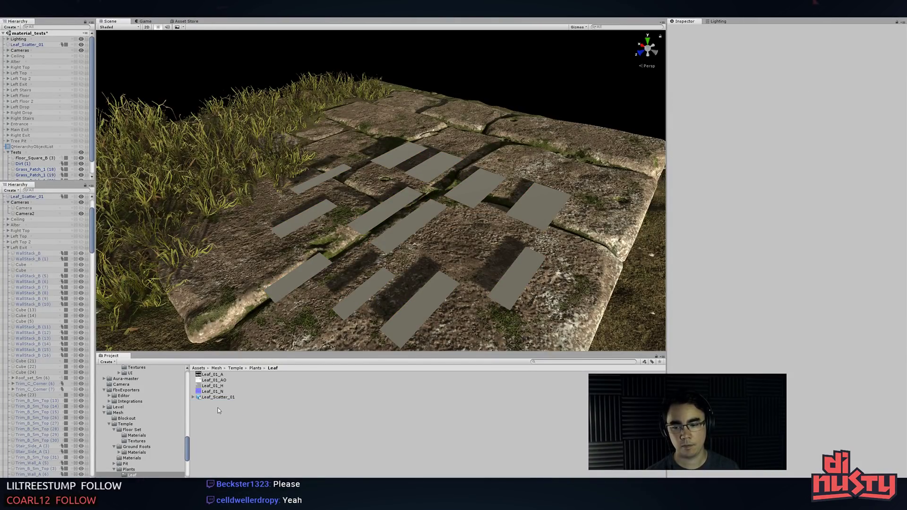
- Create a standard surface shader named Leaf_01 in the Leaf folder
click(212, 398)
click(232, 425)
right_click(211, 420)
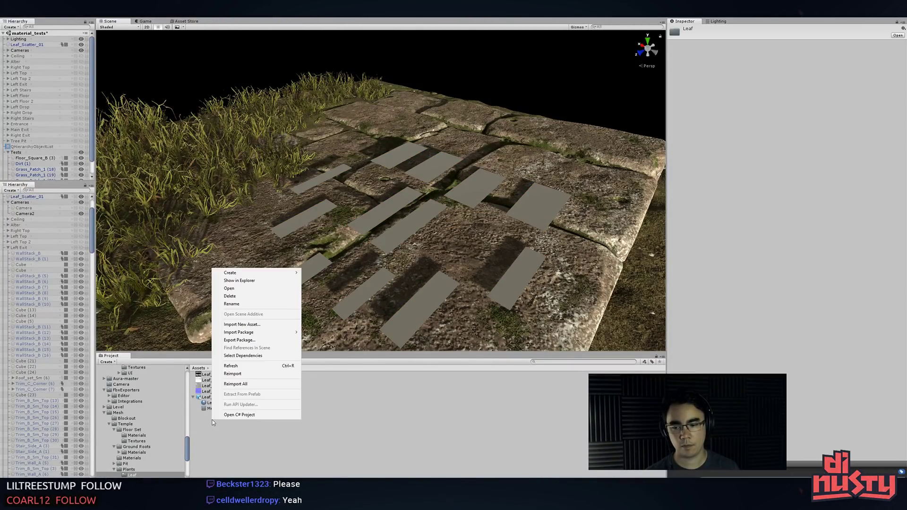
click(212, 404)
right_click(250, 430)
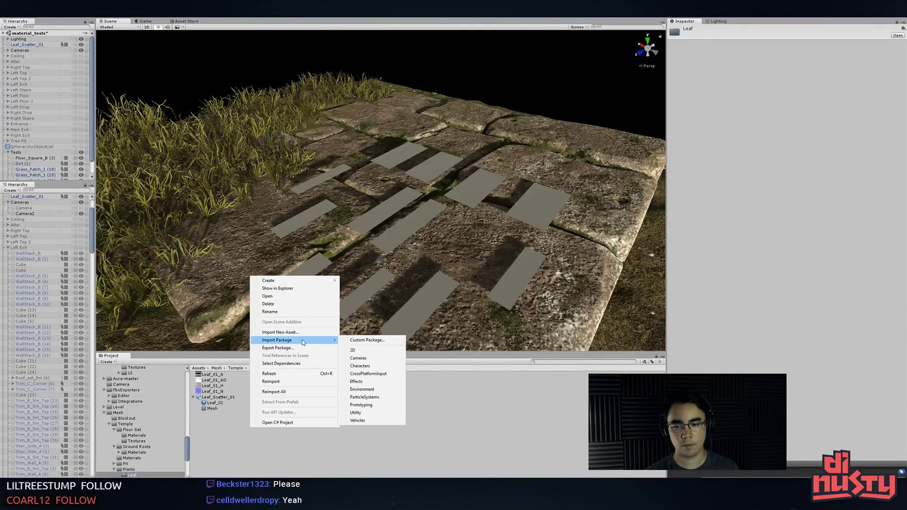
mouse_move(292, 281)
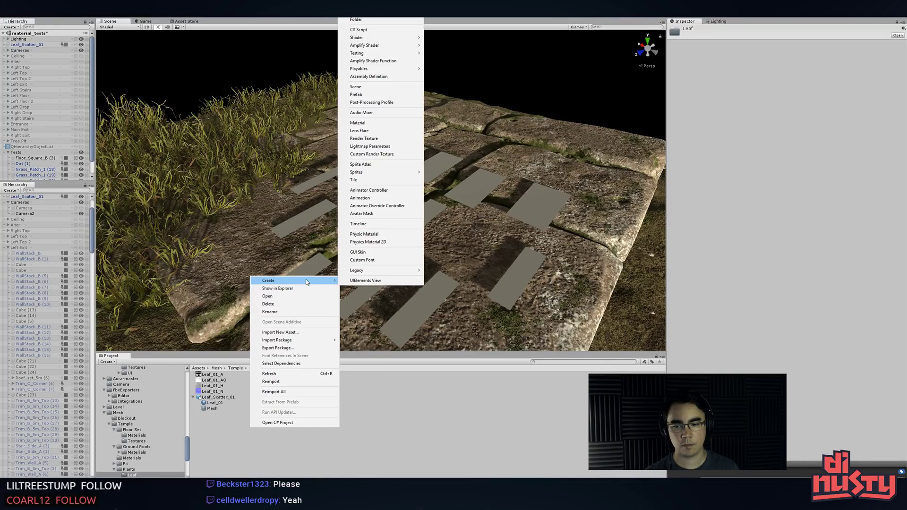
mouse_move(406, 38)
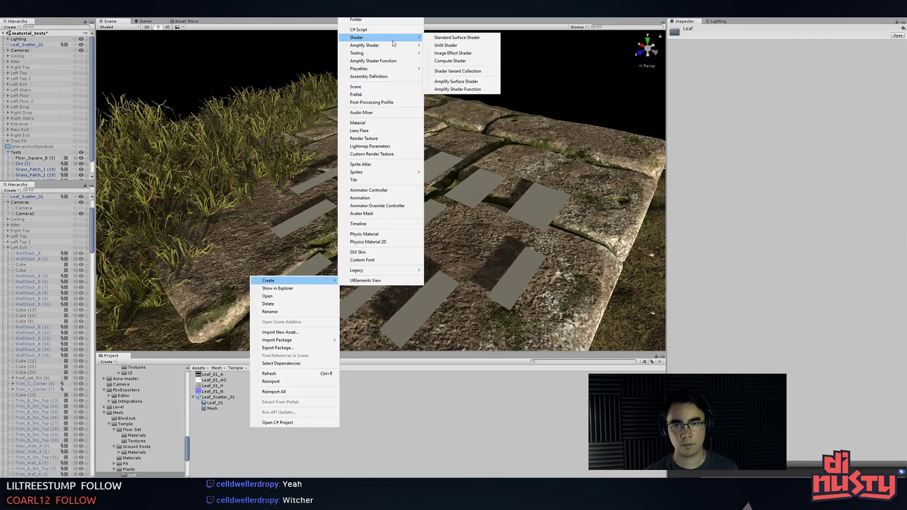
click(431, 40)
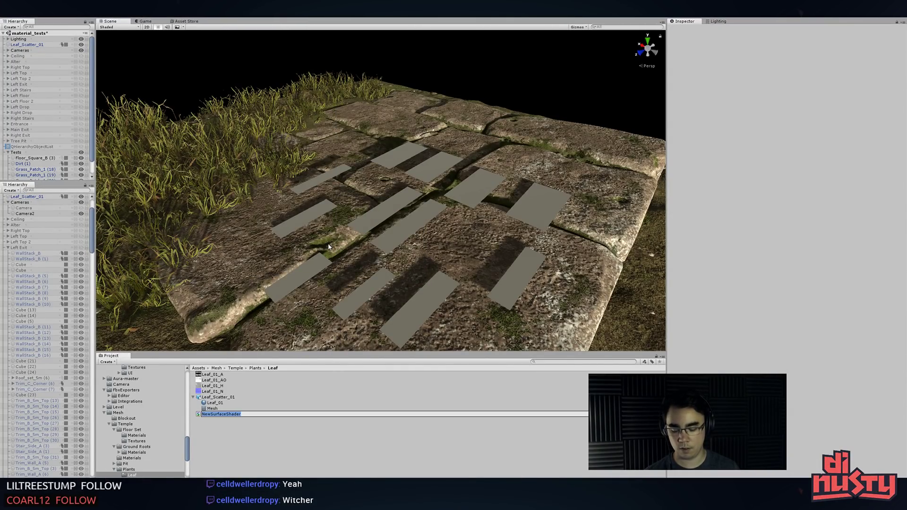
text(Leaf_)
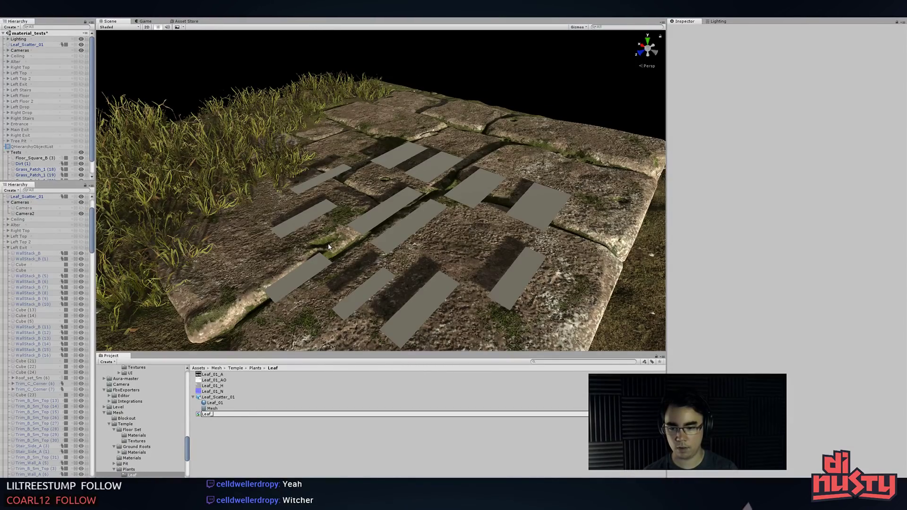
text(01)
key(Return)
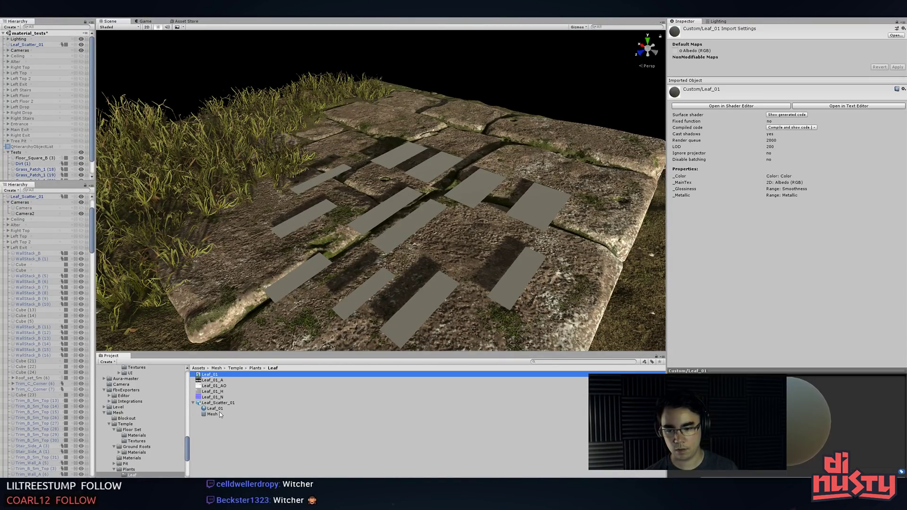
- Try to apply the Leaf_01 shader to the leaf cards' material
drag(217, 375, 736, 195)
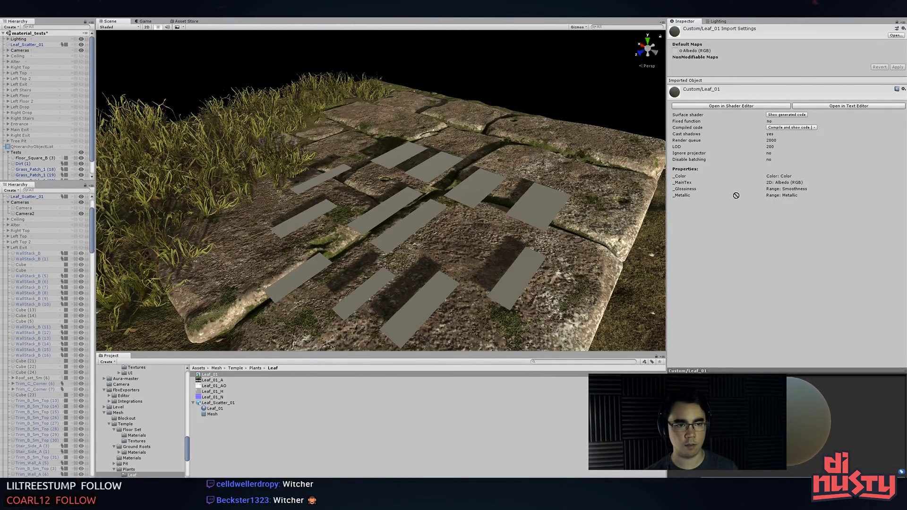
click(478, 195)
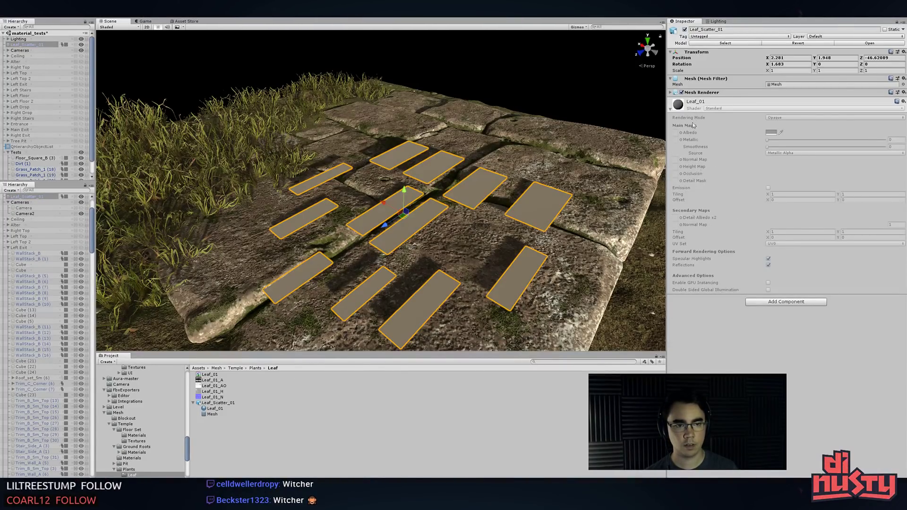
click(698, 106)
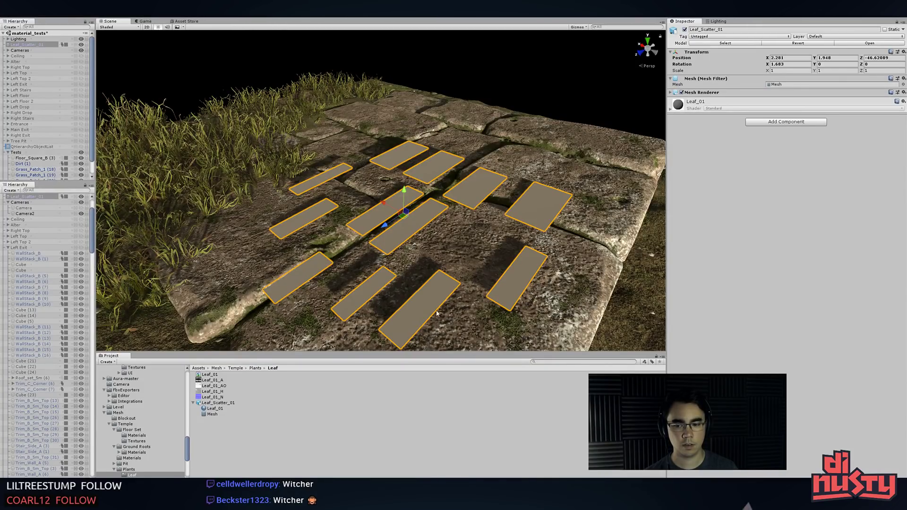
click(278, 420)
click(214, 409)
click(211, 419)
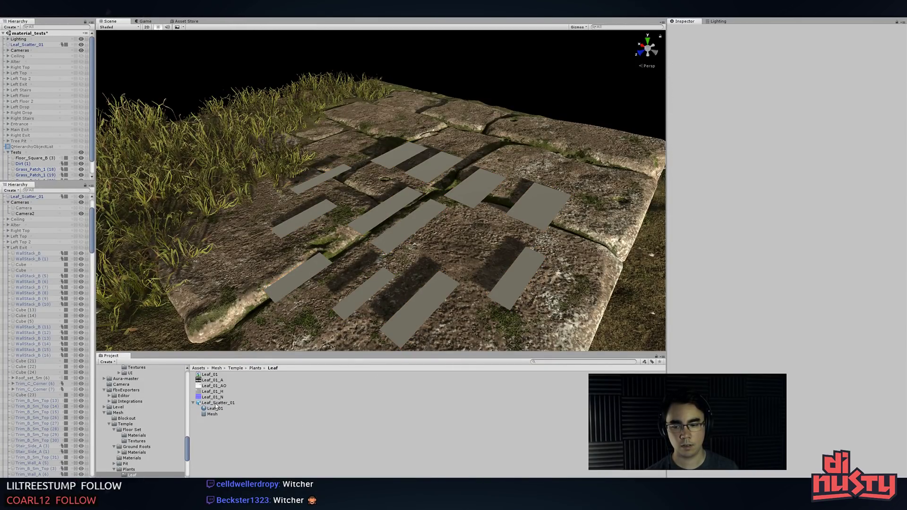
- Delete the Leaf_01 surface shader from the Leaf folder
click(213, 375)
key(Delete)
key(Return)
- Create a new material named Leaf_01 in the Leaf folder
right_click(223, 419)
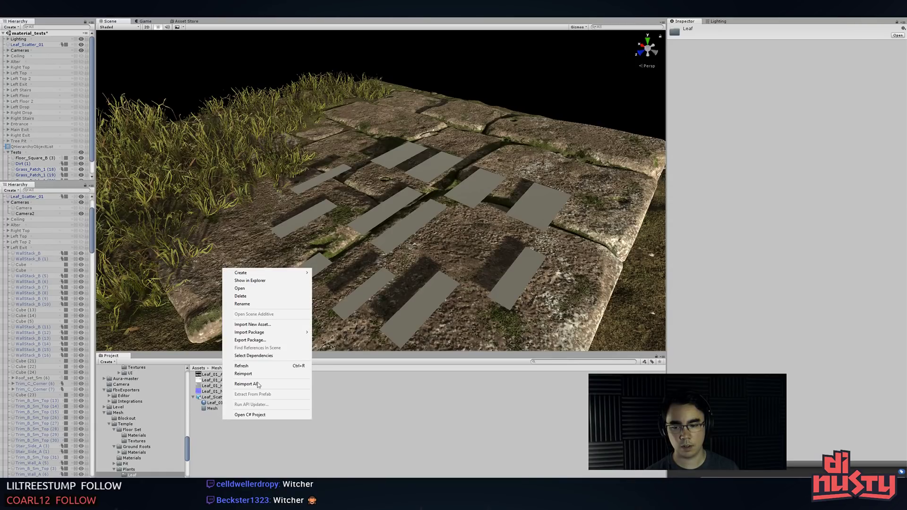
mouse_move(276, 273)
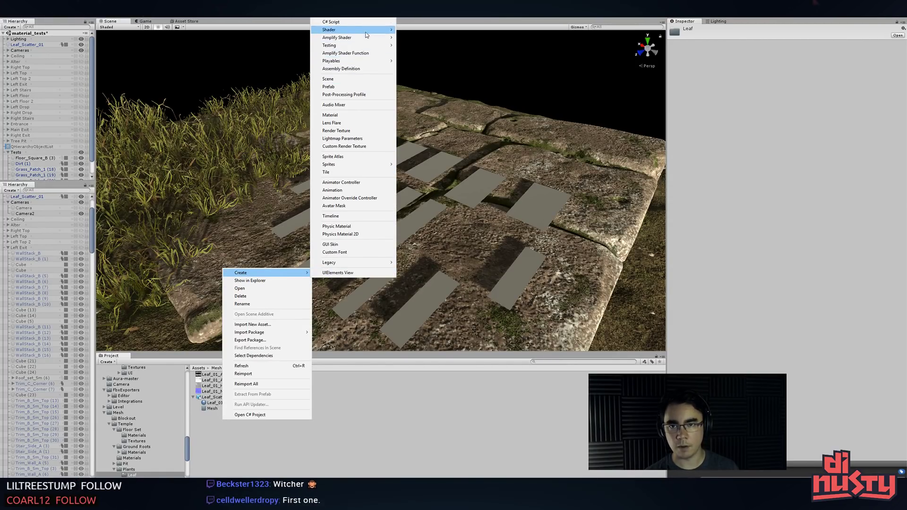
click(331, 115)
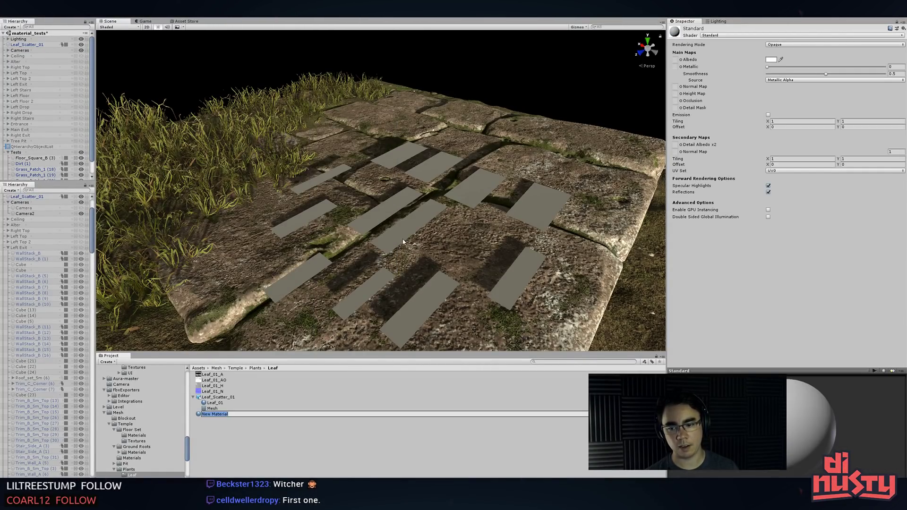
text(Leaf_01)
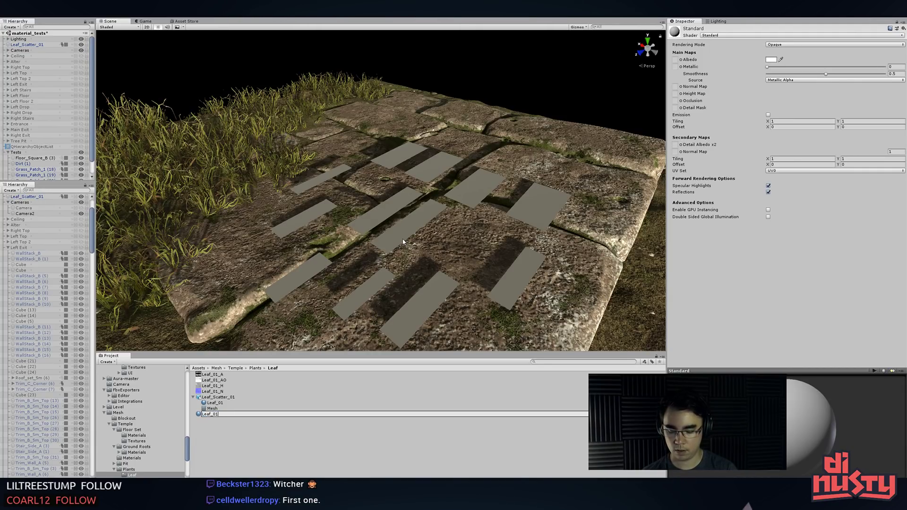
key(Return)
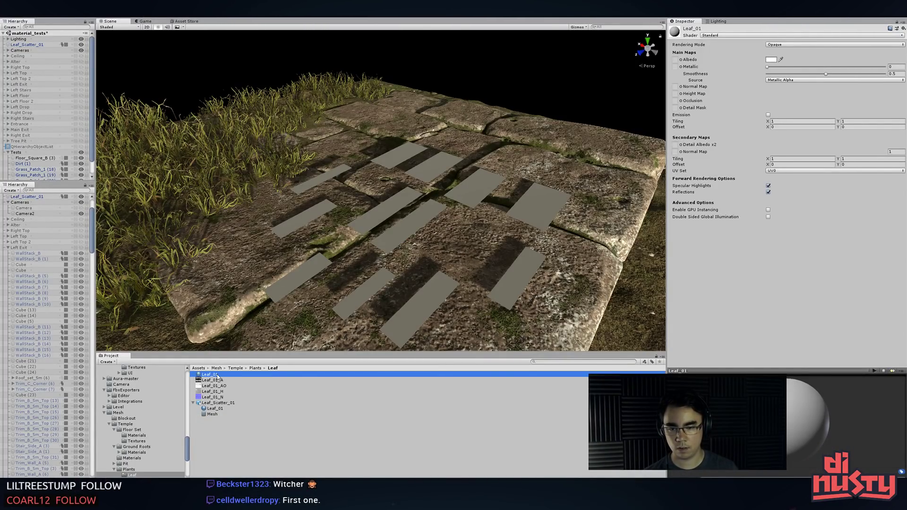
- Apply the new Leaf_01 material to the leaf cards and view the shaders available for it
drag(218, 376, 420, 214)
click(420, 213)
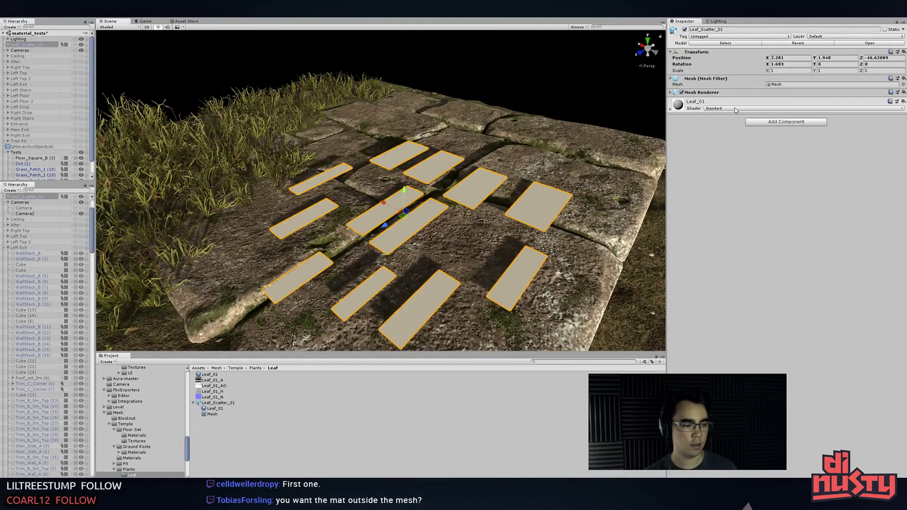
click(735, 108)
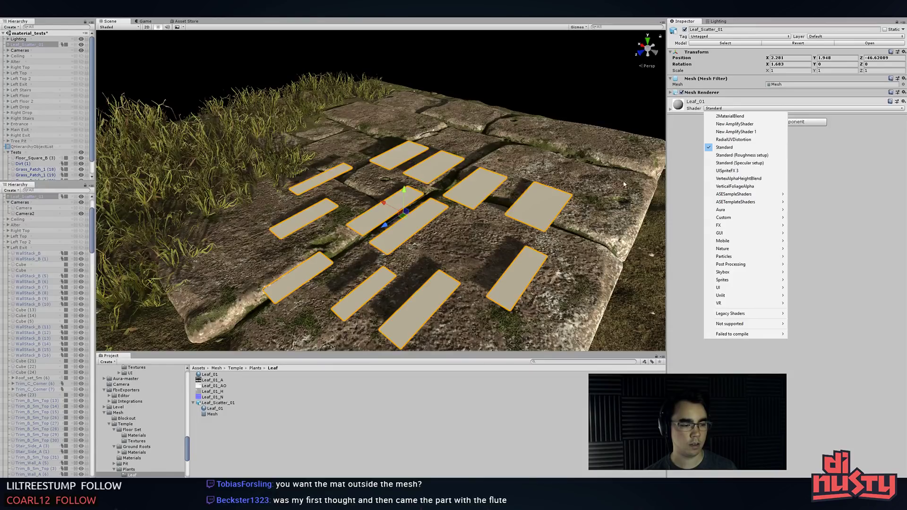
click(256, 446)
- Examine the Leaf_01 material and mesh embedded in Leaf_Scatter_01 and the model's import settings
click(217, 409)
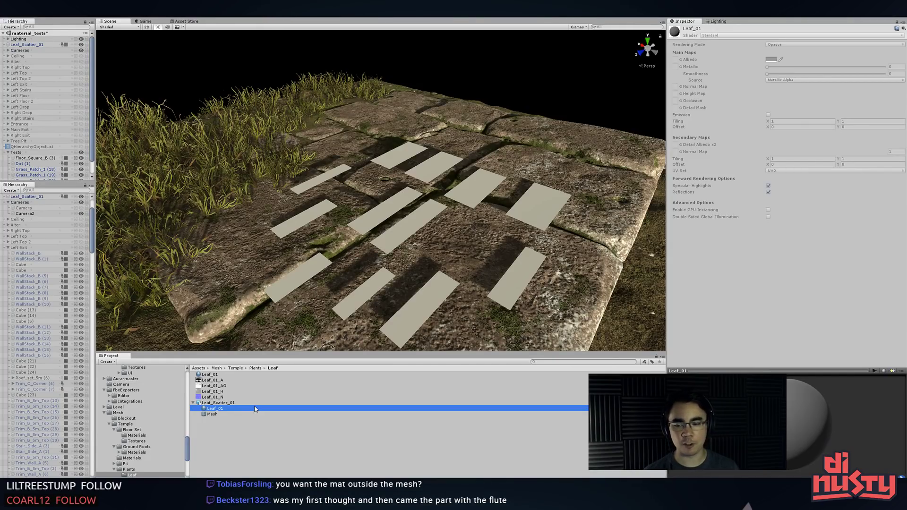
click(251, 403)
click(247, 398)
click(246, 402)
click(243, 413)
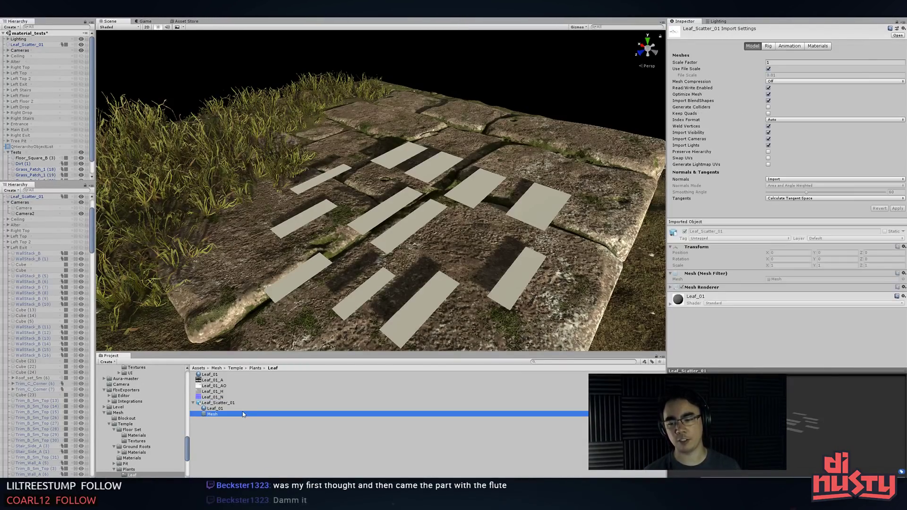
click(241, 409)
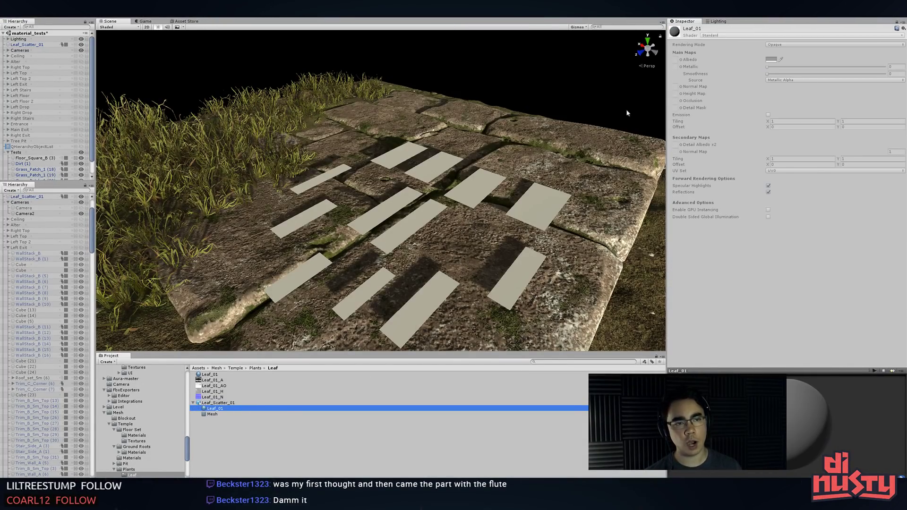
click(218, 403)
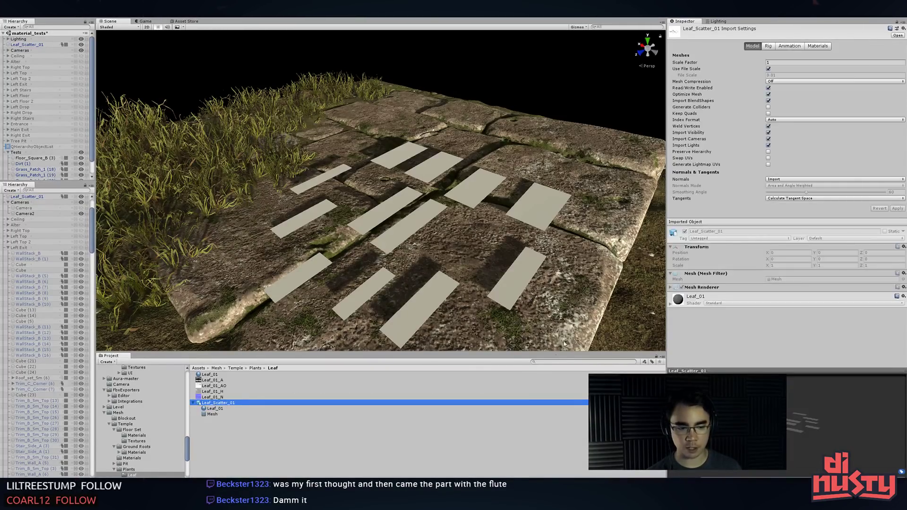
- Try to replace the material embedded in Leaf_Scatter_01 with the standalone Leaf_01 material
click(539, 206)
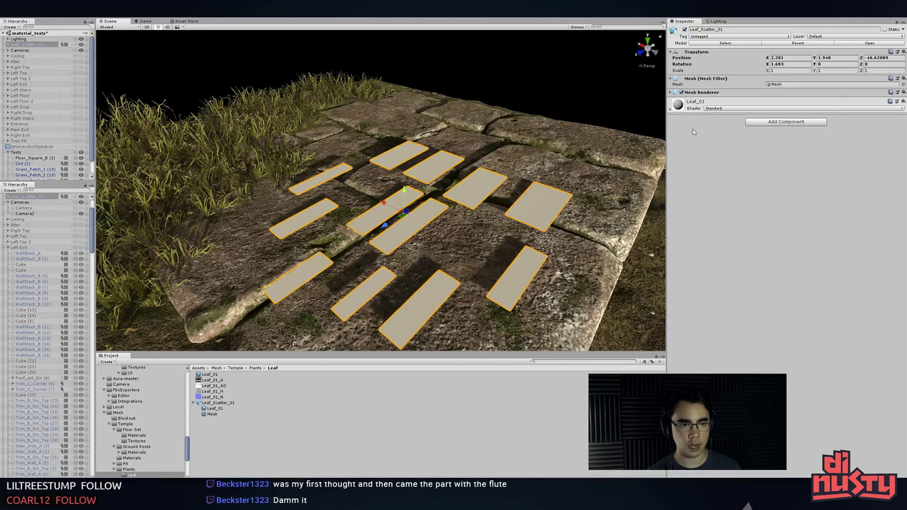
click(236, 397)
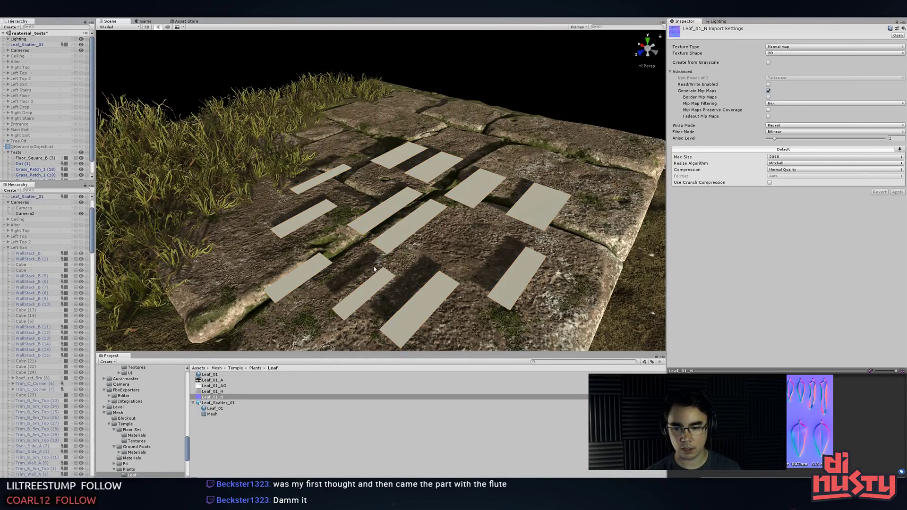
click(215, 408)
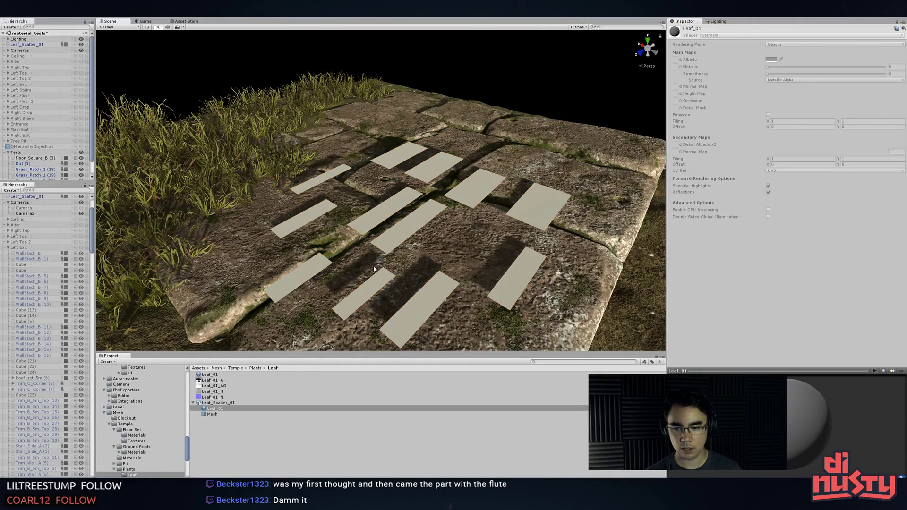
drag(209, 375, 217, 408)
click(218, 409)
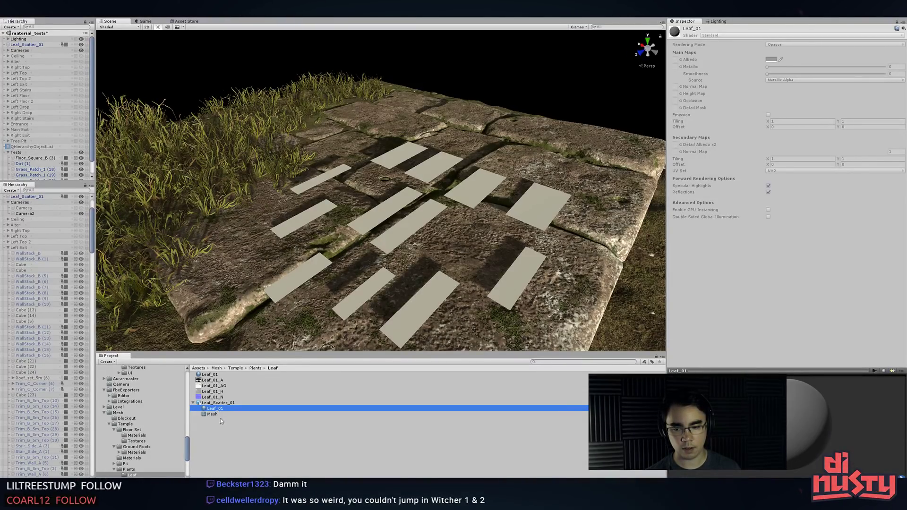
- Delete the standalone Leaf_01 material from the Leaf folder
click(220, 380)
click(221, 375)
key(Delete)
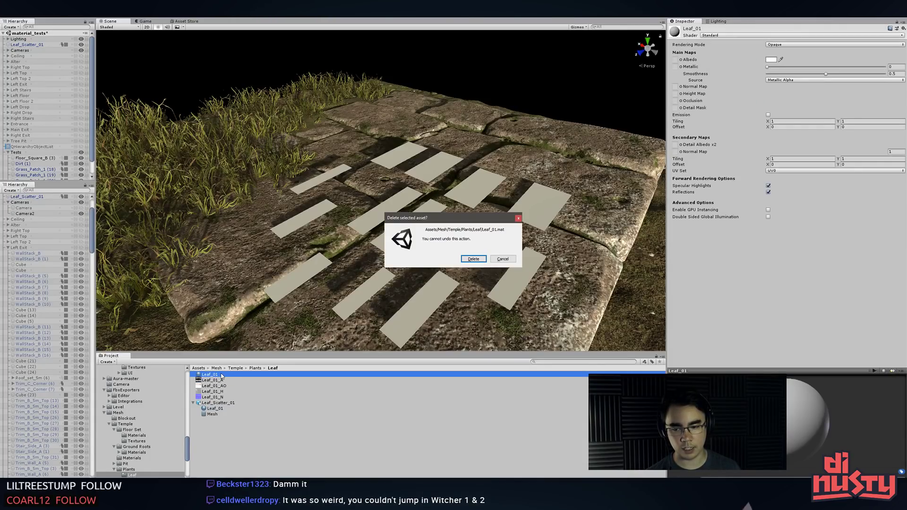
key(Return)
- Apply the Leaf_01 material embedded in Leaf_Scatter_01 to the leaf cards in the scene
click(217, 402)
click(217, 399)
click(218, 402)
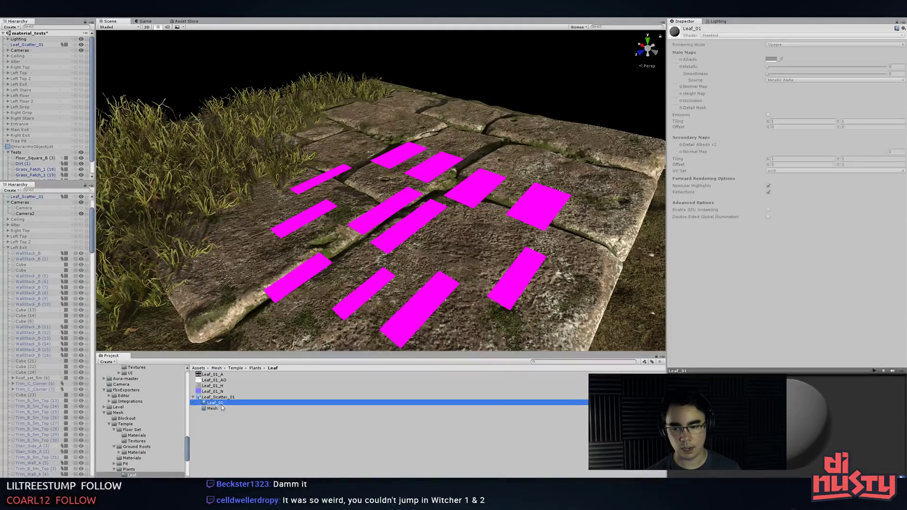
drag(218, 403, 398, 226)
click(476, 95)
key(alt+Tab)
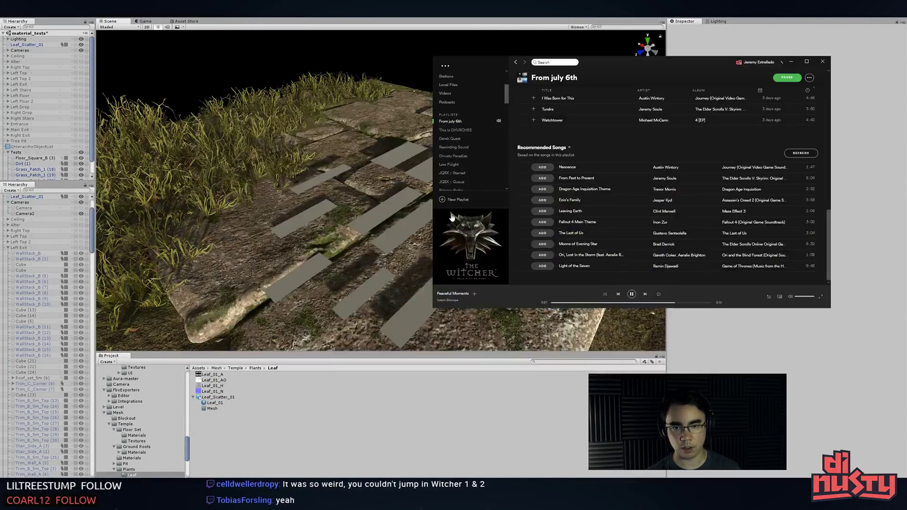
- Switch to Modo and reassign the Leaf_01 material to the leaf cards using the Unity Material type
key(alt+Tab)
click(270, 254)
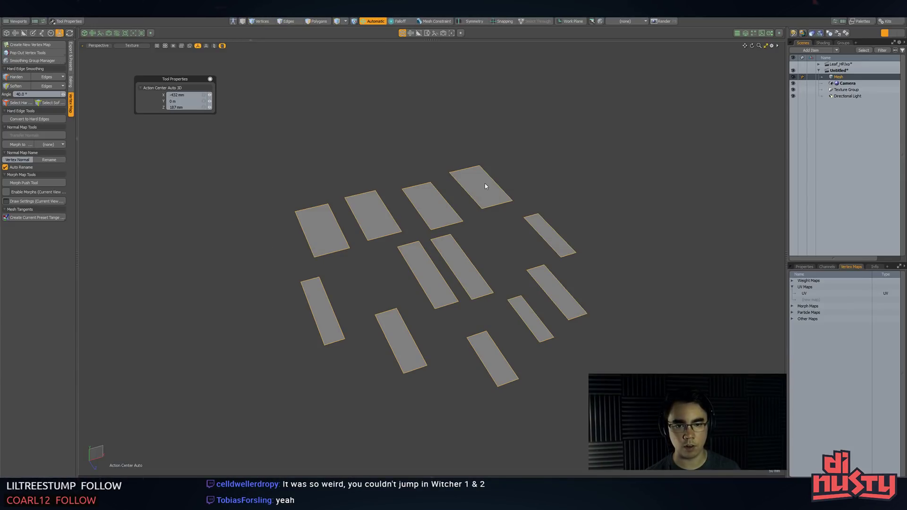
click(823, 42)
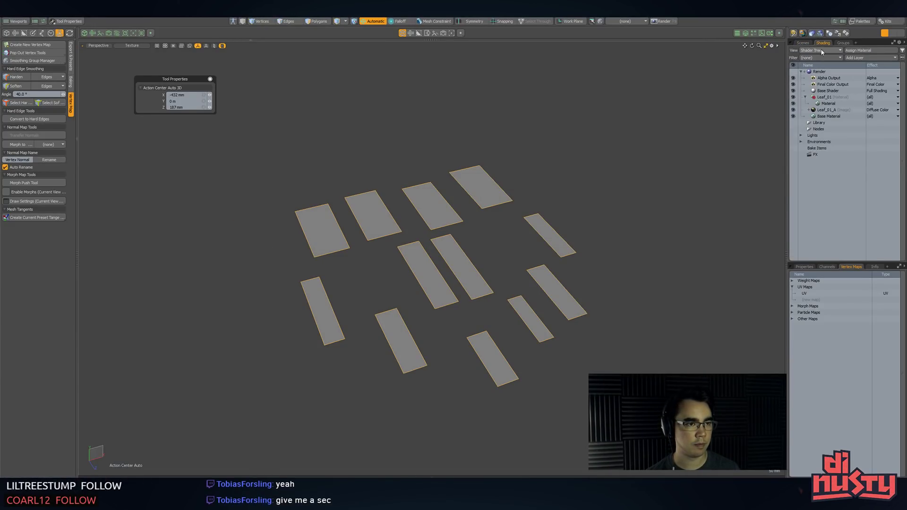
click(856, 97)
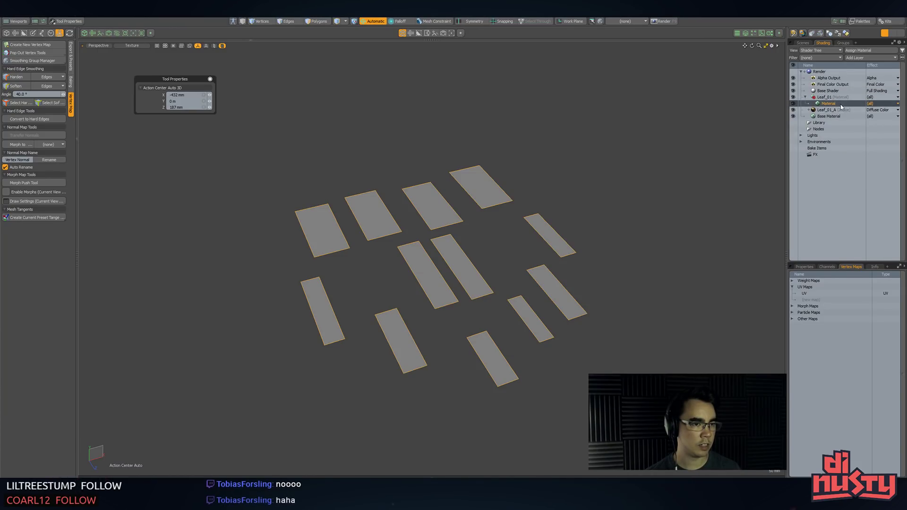
click(847, 92)
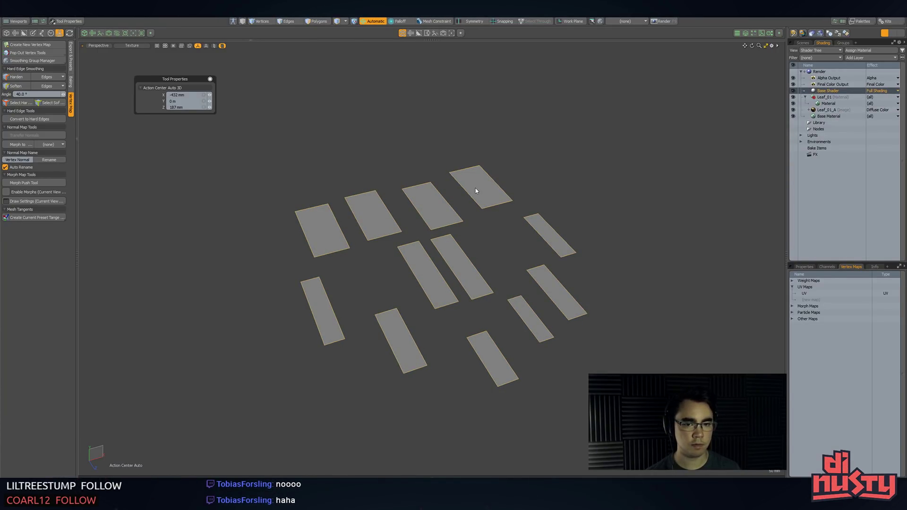
key(m)
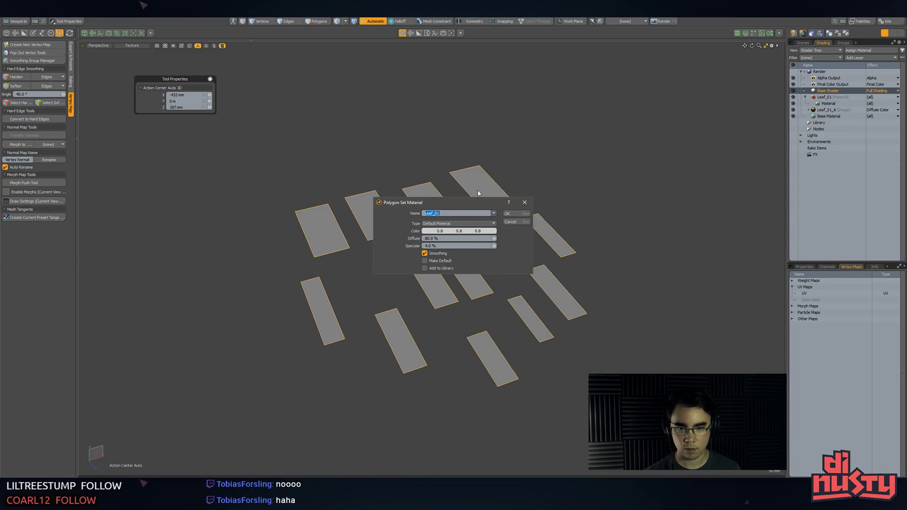
click(487, 224)
click(489, 233)
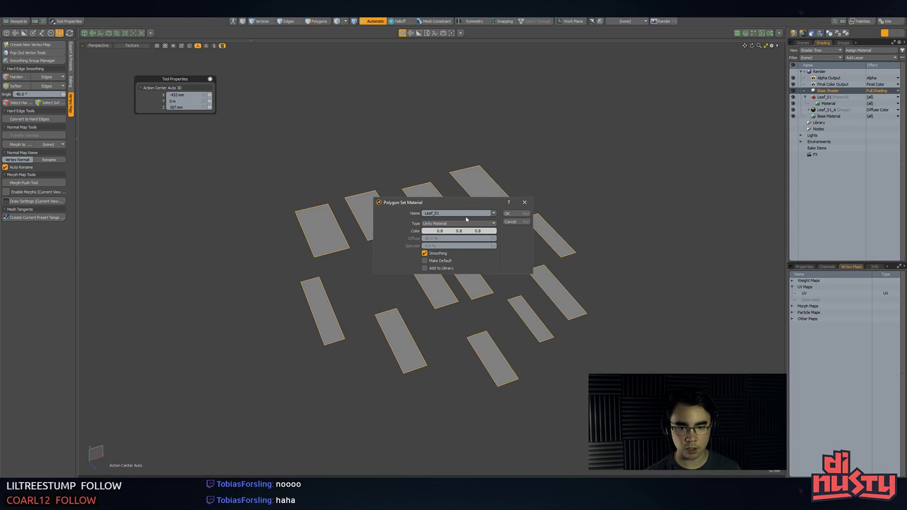
click(516, 213)
click(519, 235)
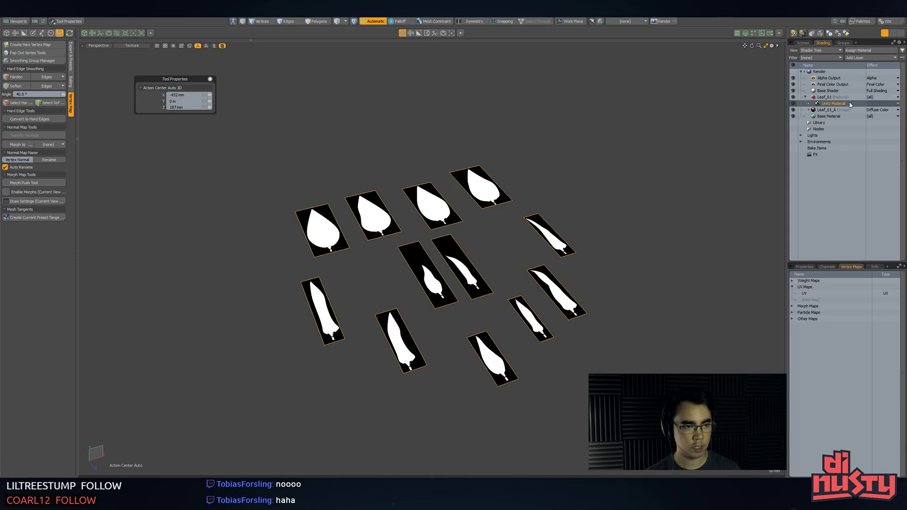
alt+drag(673, 201, 673, 195)
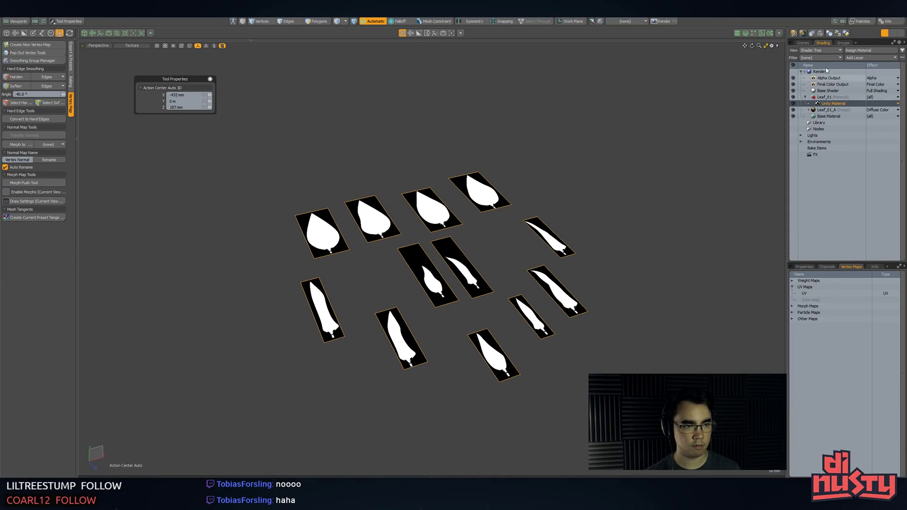
- Export the leaf card mesh layer as FBX to the project's Leaf folder, overwriting Leaf_Scatter_01.fbx
click(803, 43)
right_click(836, 79)
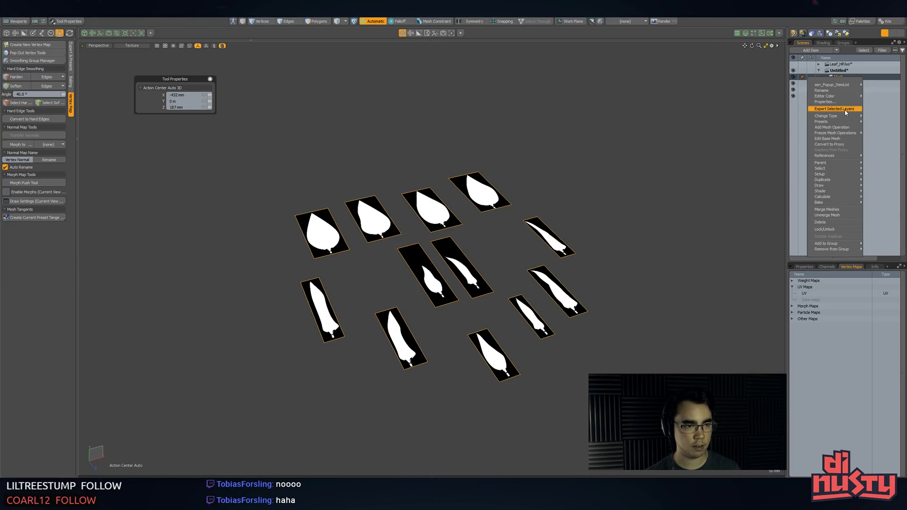
click(849, 109)
click(520, 230)
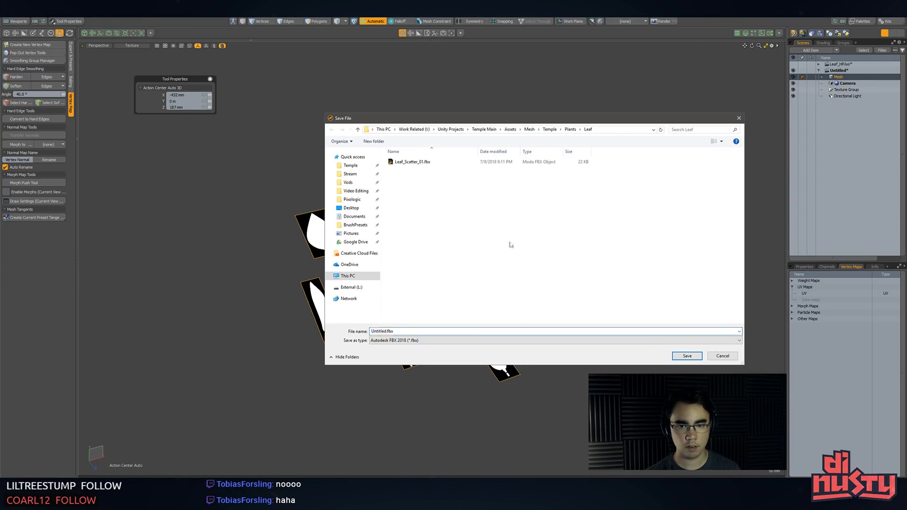
double_click(425, 162)
key(y)
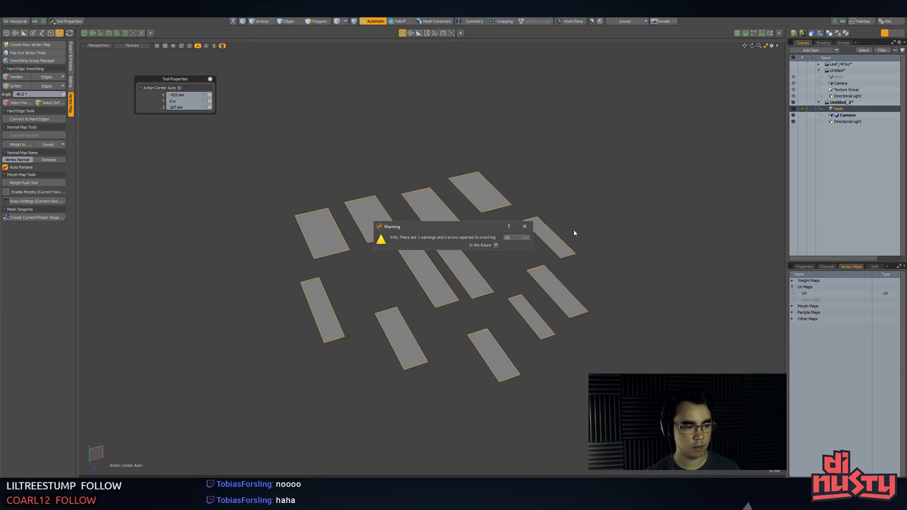
- Switch to Unity and inspect the shader settings of the Leaf_01 material embedded in Leaf_Scatter_01
key(alt+Tab)
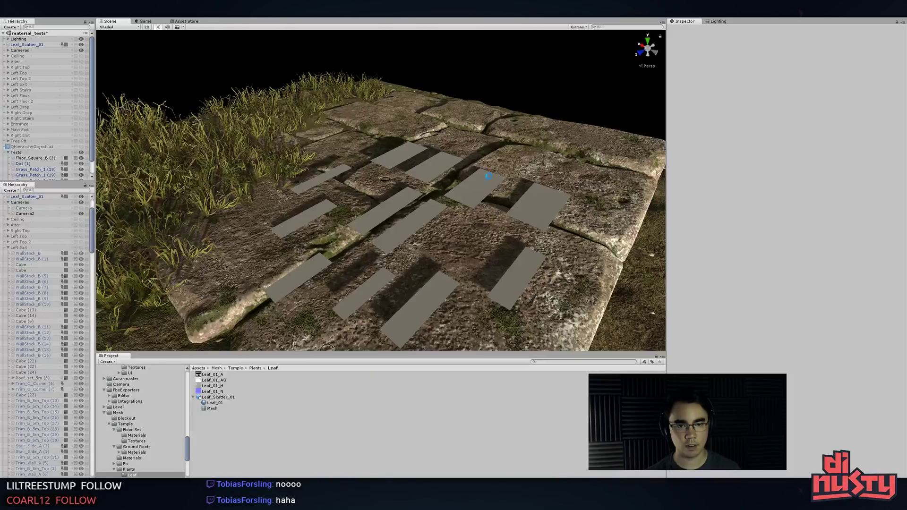
click(487, 197)
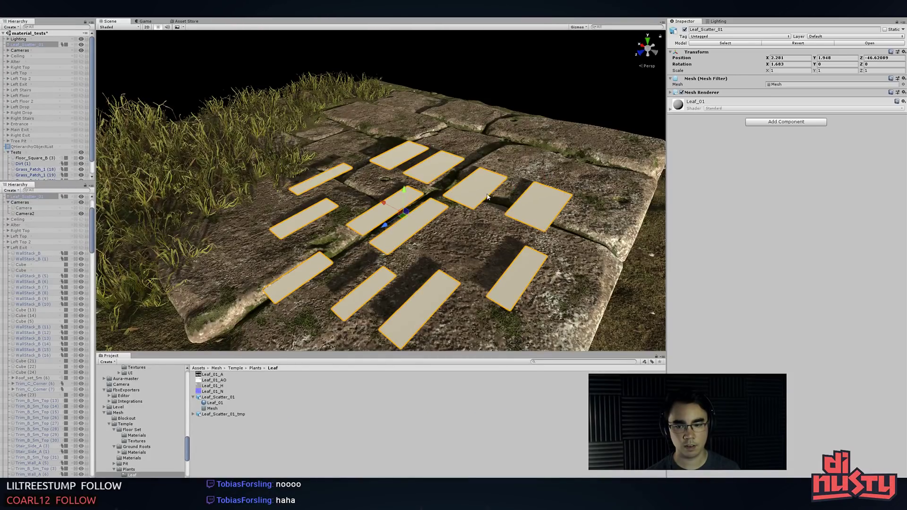
click(204, 403)
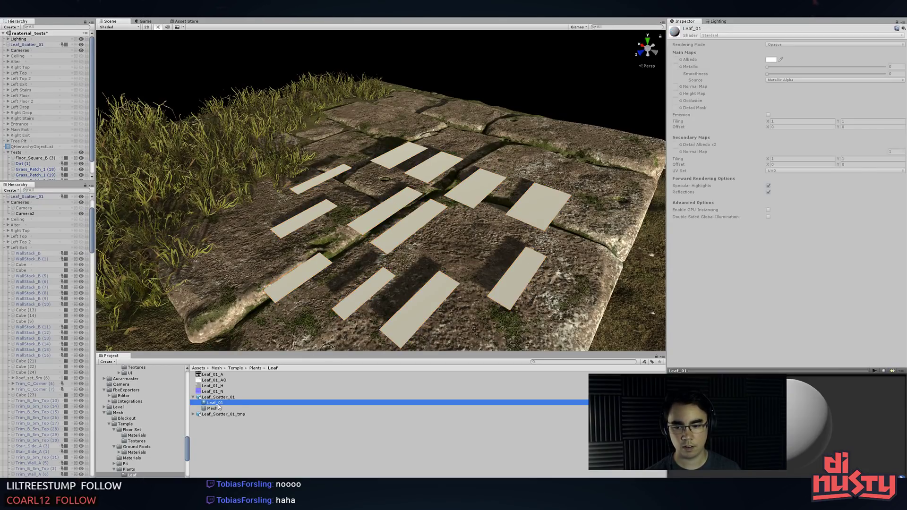
right_click(764, 38)
click(763, 36)
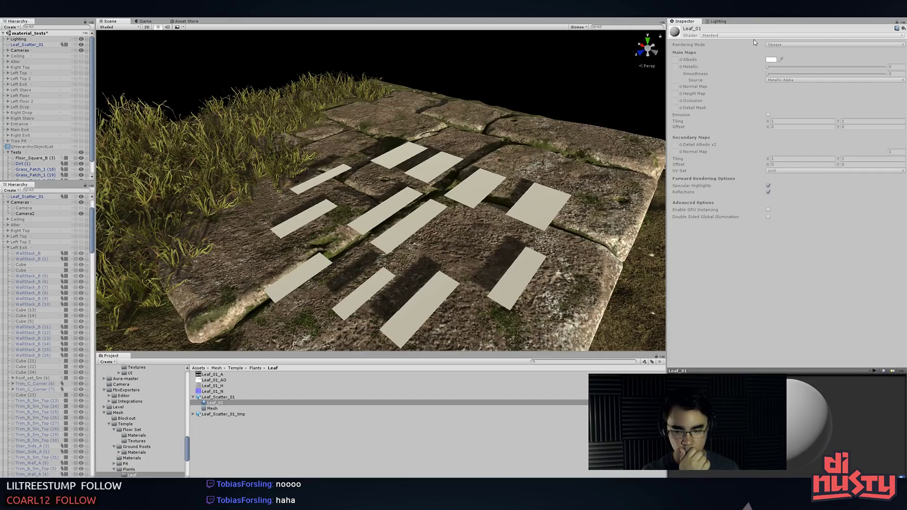
- Check the Leaf_Scatter_01_tmp model, close the export warning in Modo and return to Unity
click(224, 424)
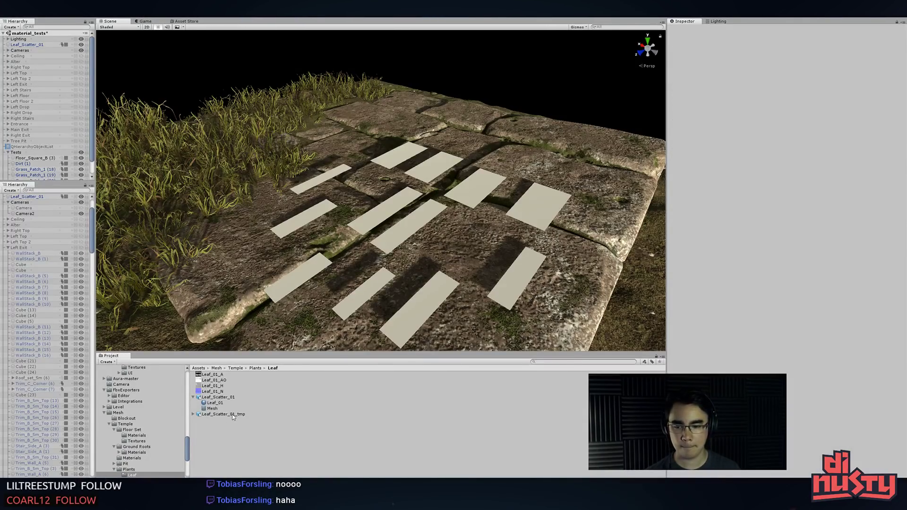
click(231, 414)
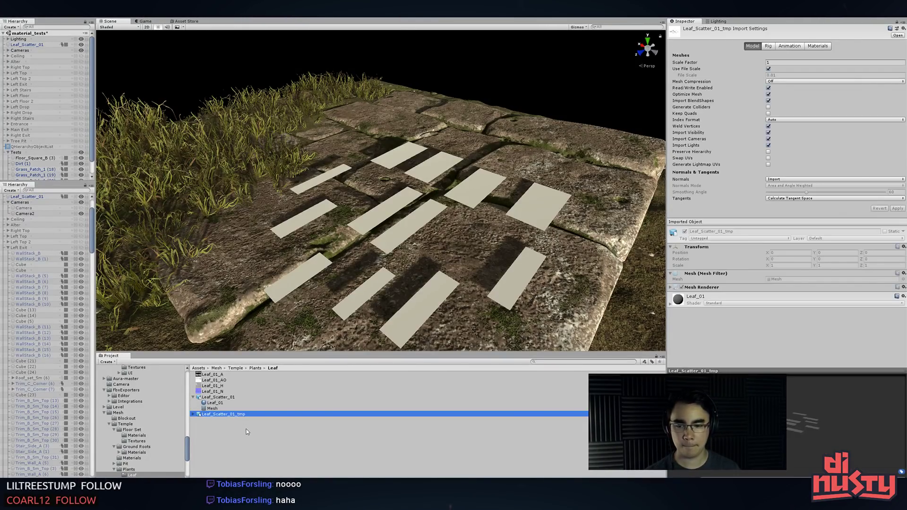
click(227, 398)
click(223, 415)
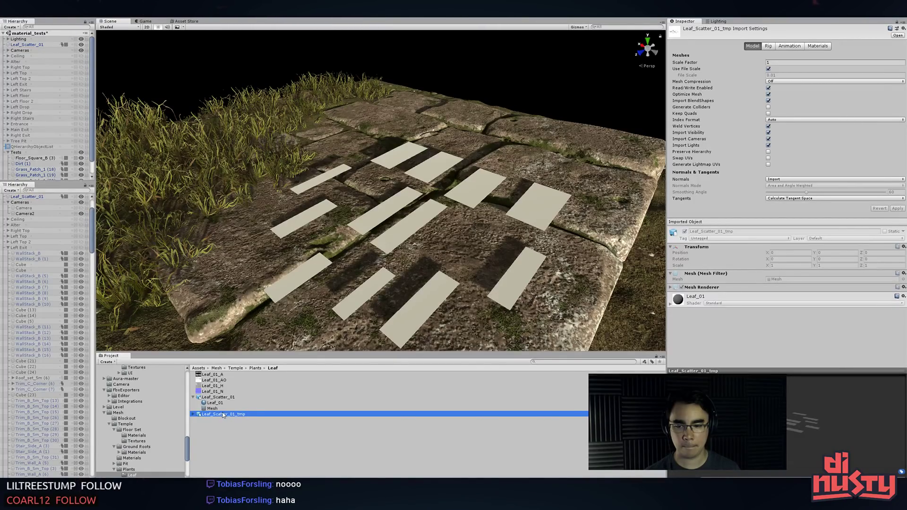
double_click(223, 414)
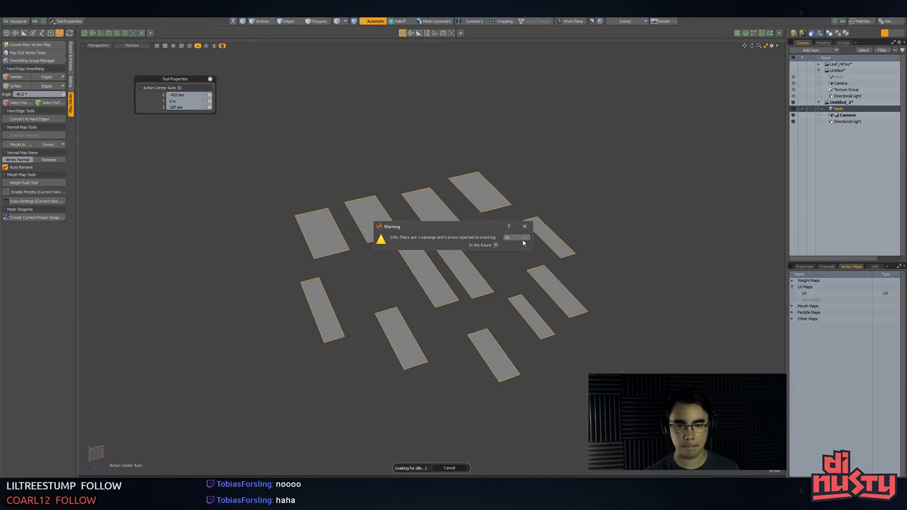
click(517, 237)
key(alt+Tab)
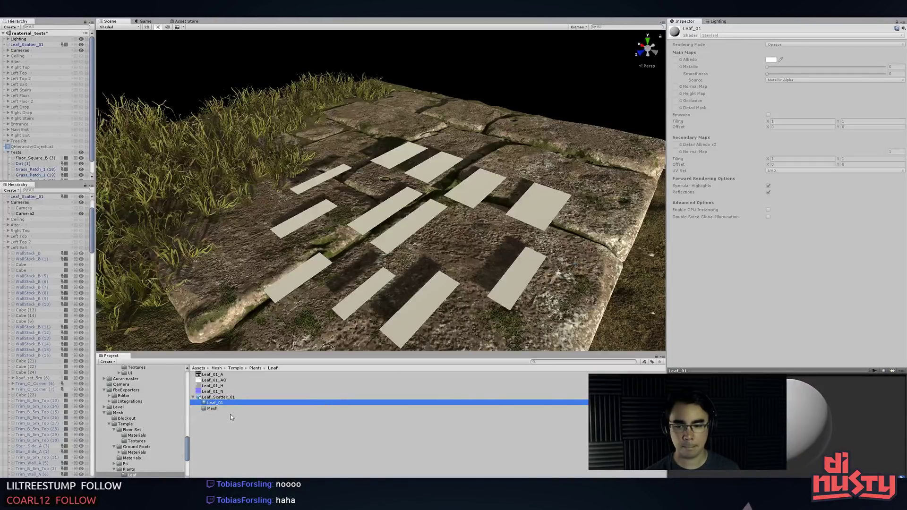
- Examine the import settings of Leaf_Scatter_01 and the material and shader used on the grass patches
click(232, 398)
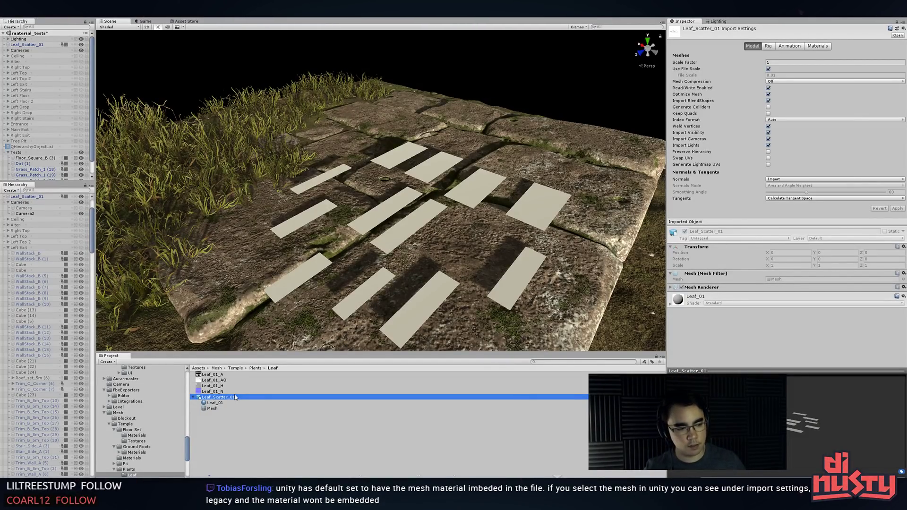
click(270, 161)
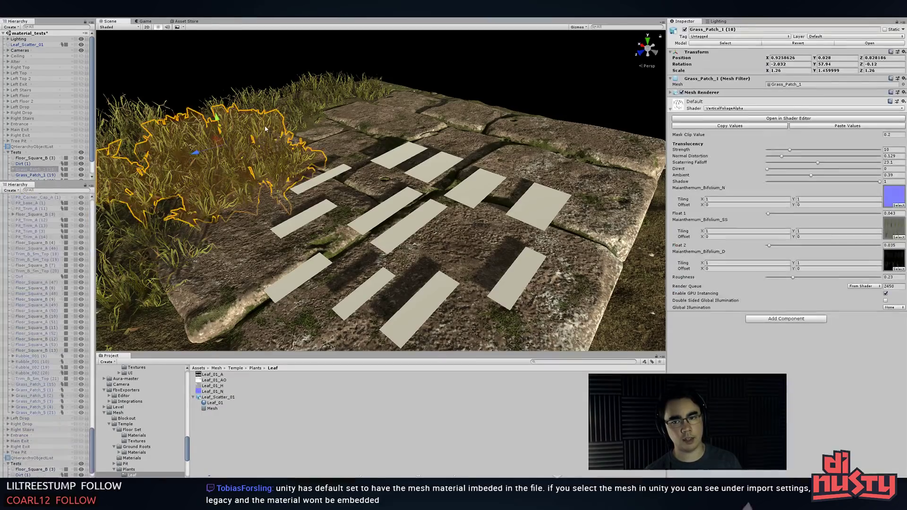
click(305, 78)
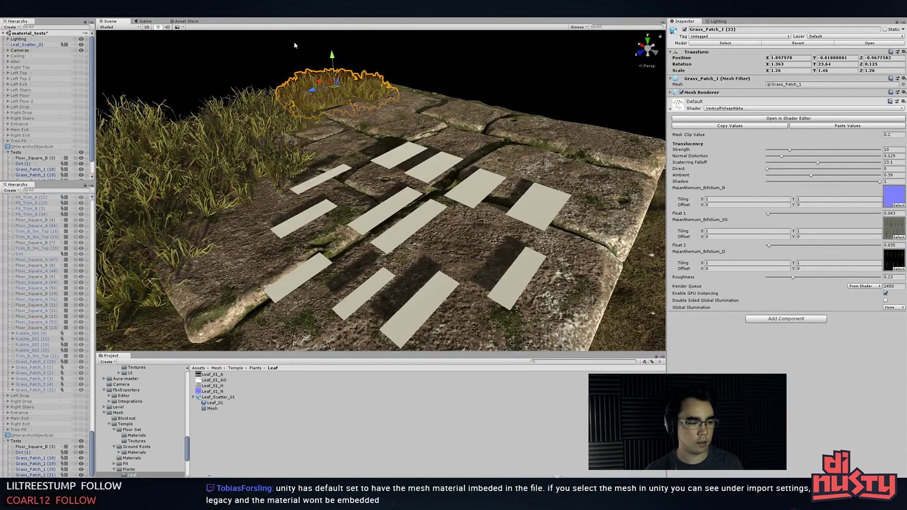
click(267, 396)
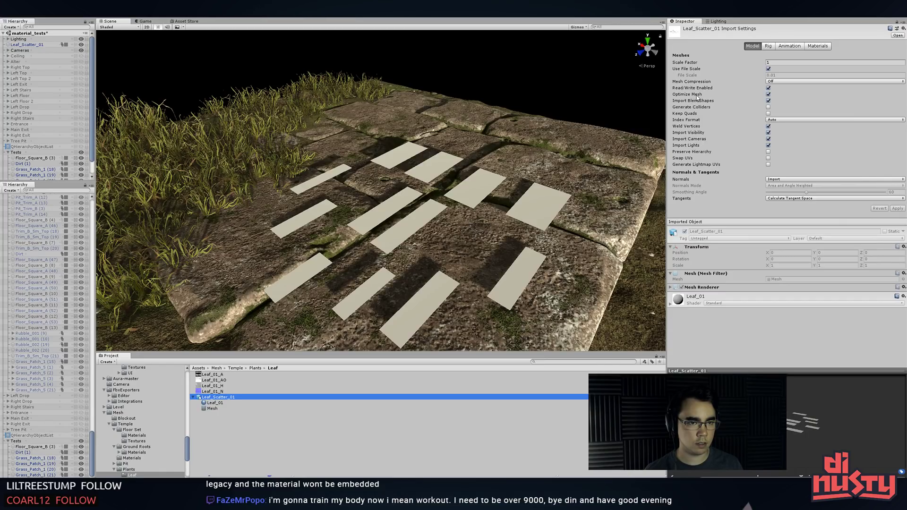
- Inspect the embedded Leaf_01 material and the import settings of the Leaf_Scatter_01 model
mouse_move(697, 96)
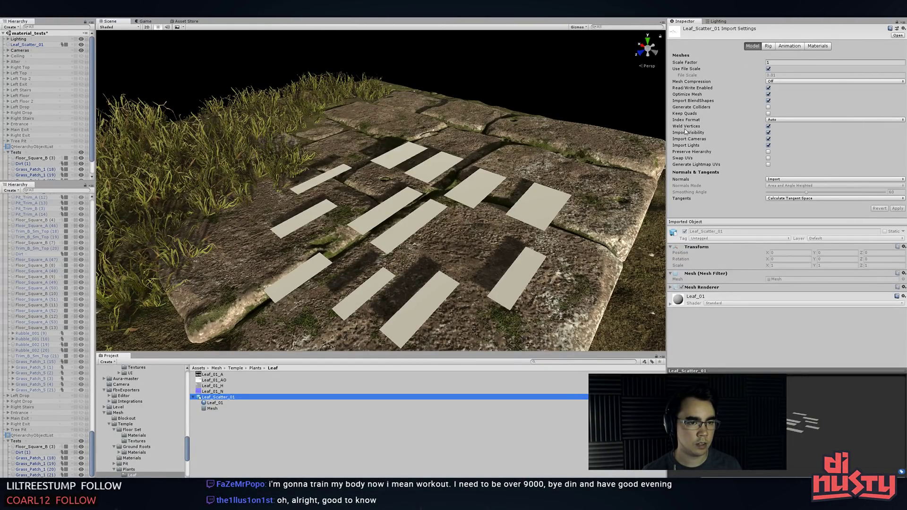
click(212, 409)
click(242, 404)
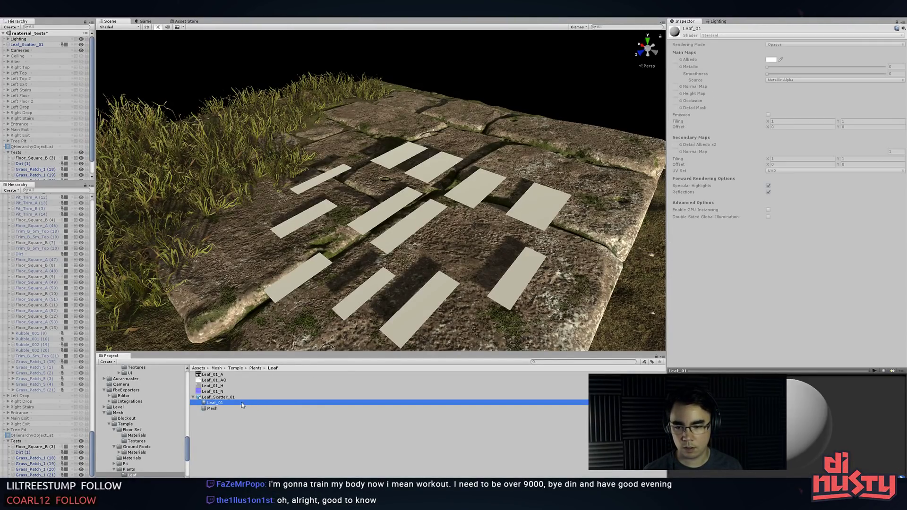
click(241, 399)
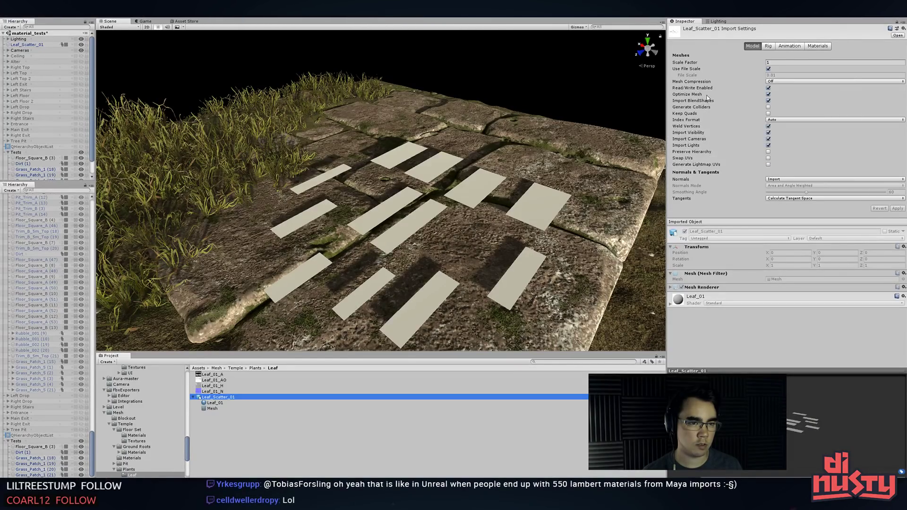
- Disable material import for the Leaf_Scatter_01 model and apply the import settings
click(814, 47)
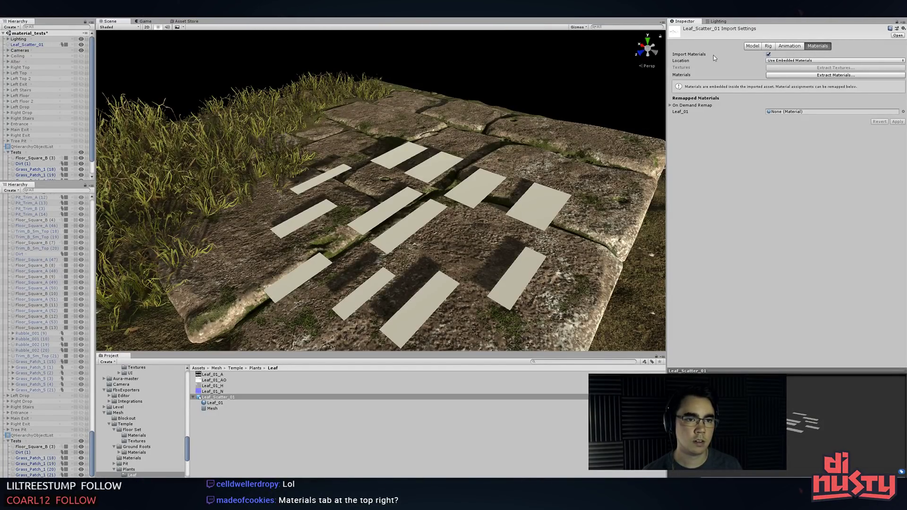
click(773, 61)
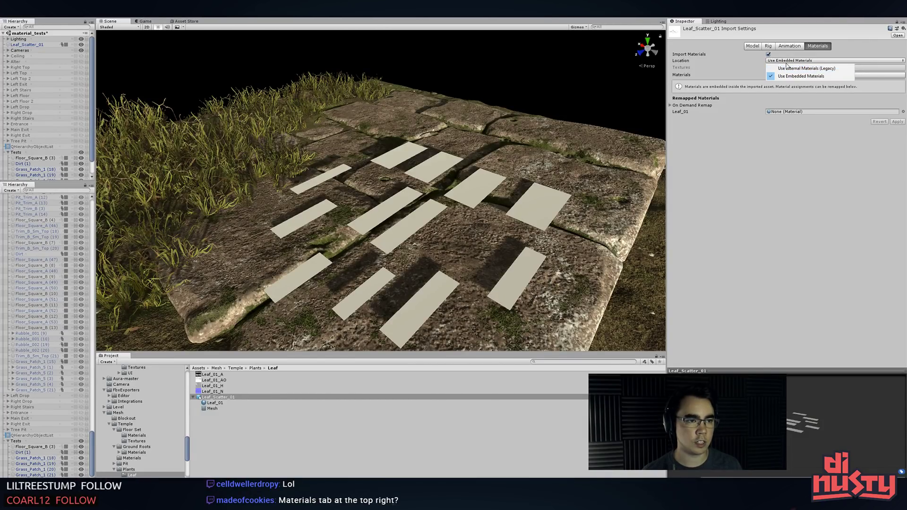
click(769, 55)
click(769, 55)
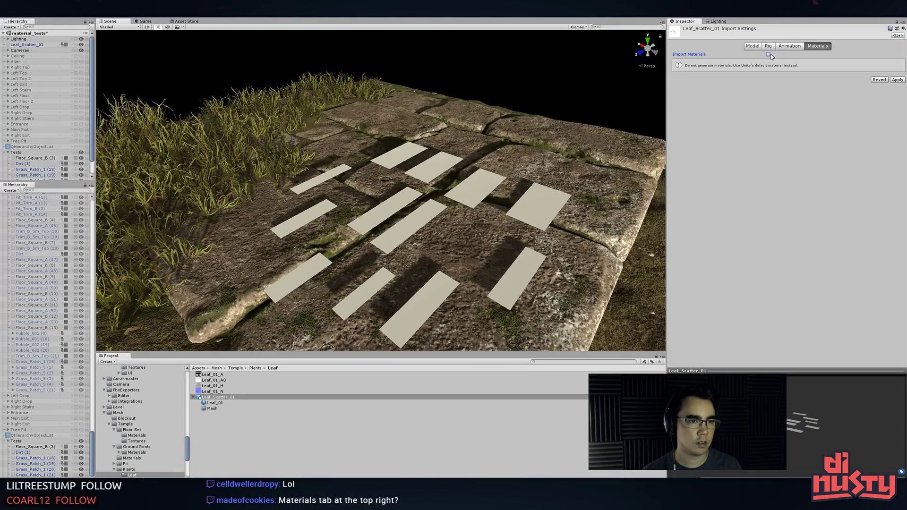
click(897, 80)
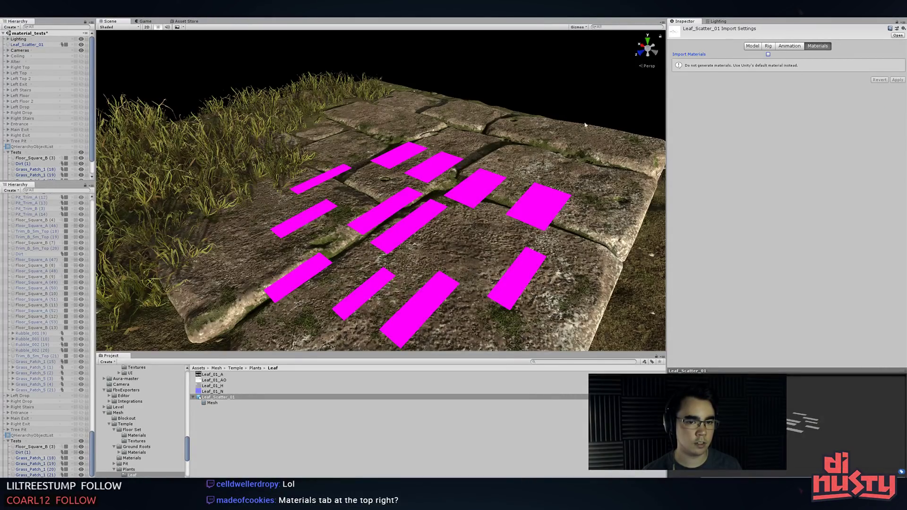
- Check the components of the leaf scatter object in the scene and the mesh inside its model asset
click(548, 206)
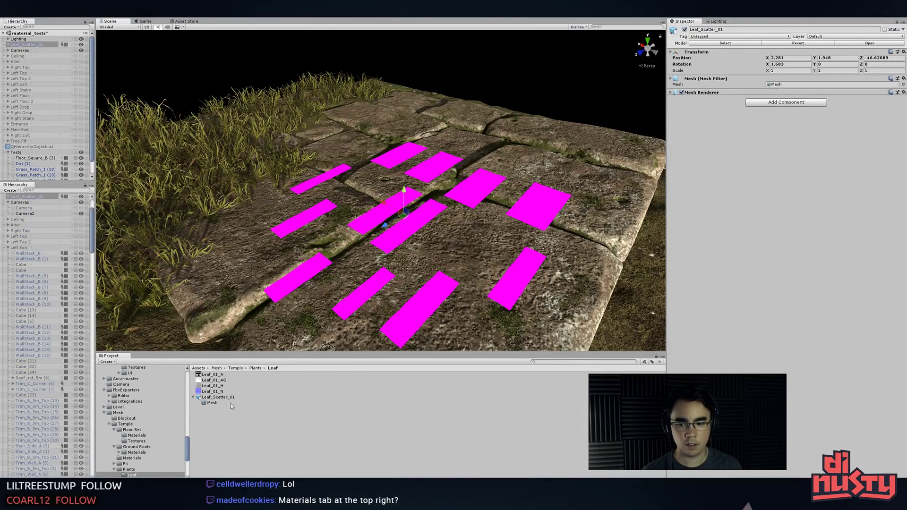
click(218, 396)
click(212, 402)
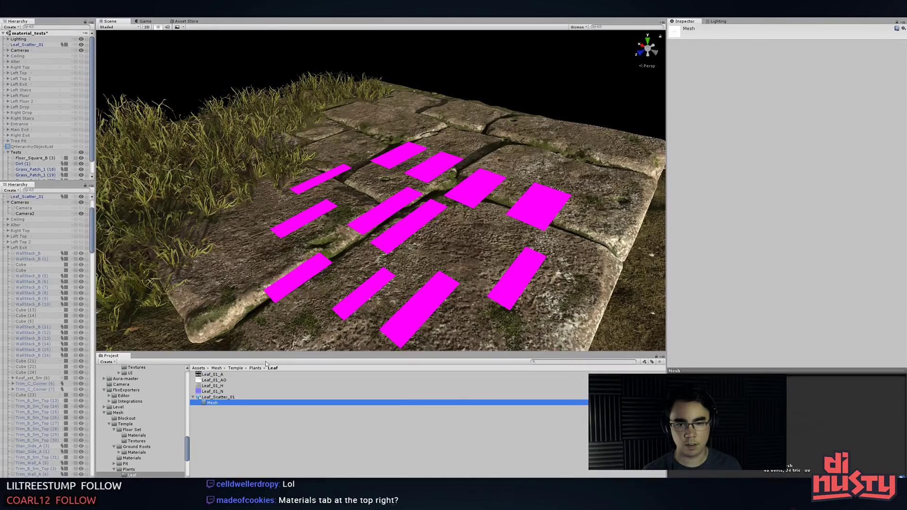
click(443, 217)
click(774, 102)
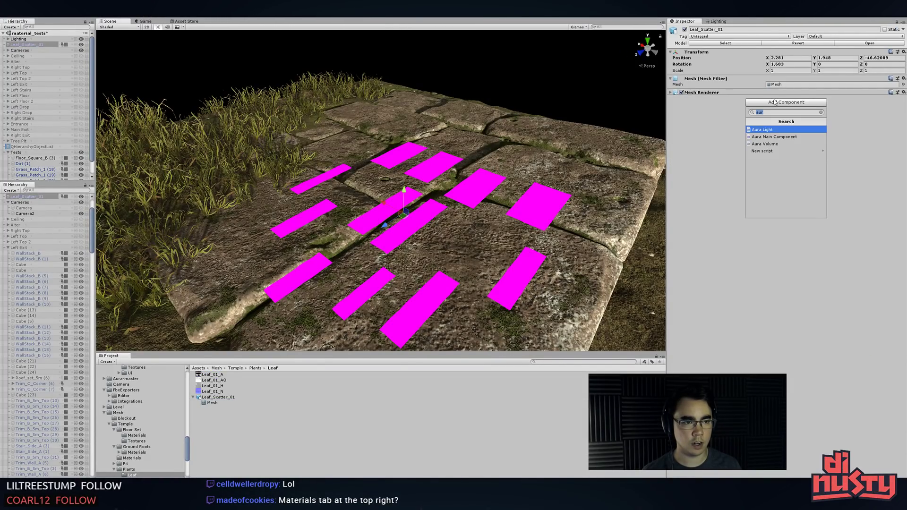
text(mater)
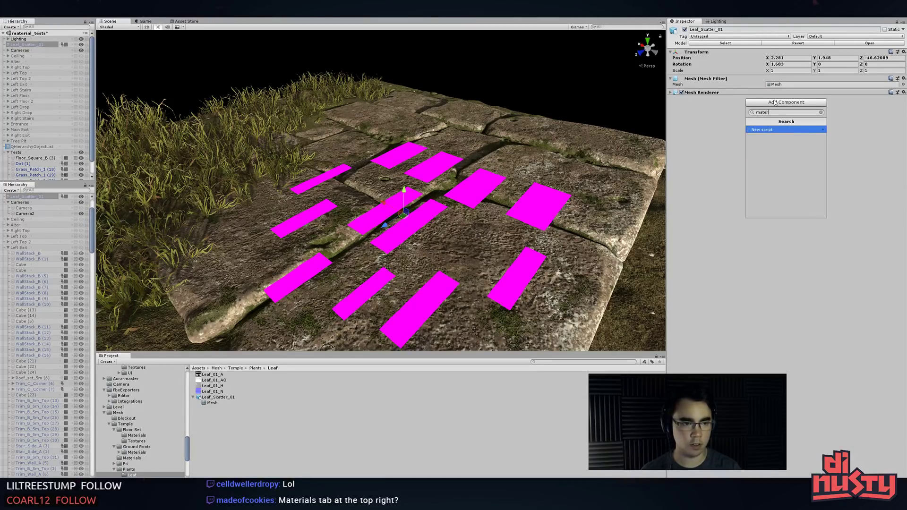
key(BackSpace)
key(BackSpace)
key(BackSpace)
key(BackSpace)
key(BackSpace)
key(Escape)
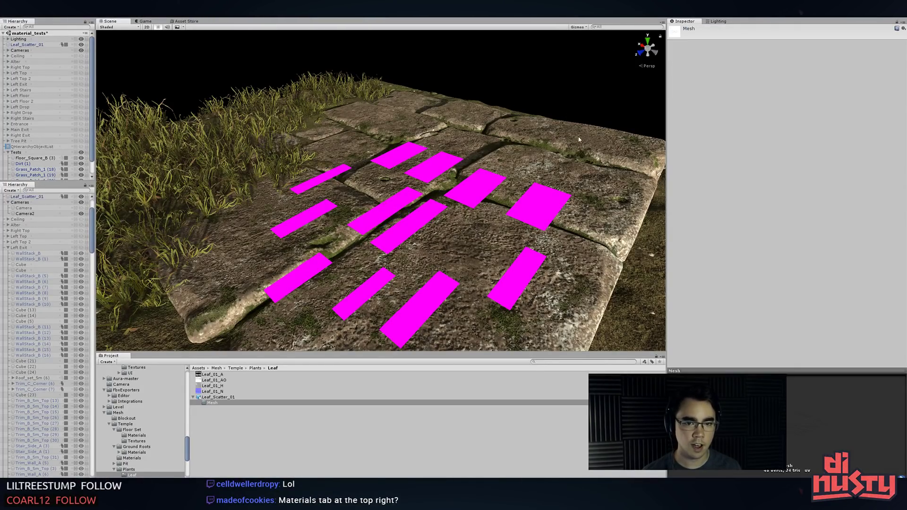
key(ctrl+z)
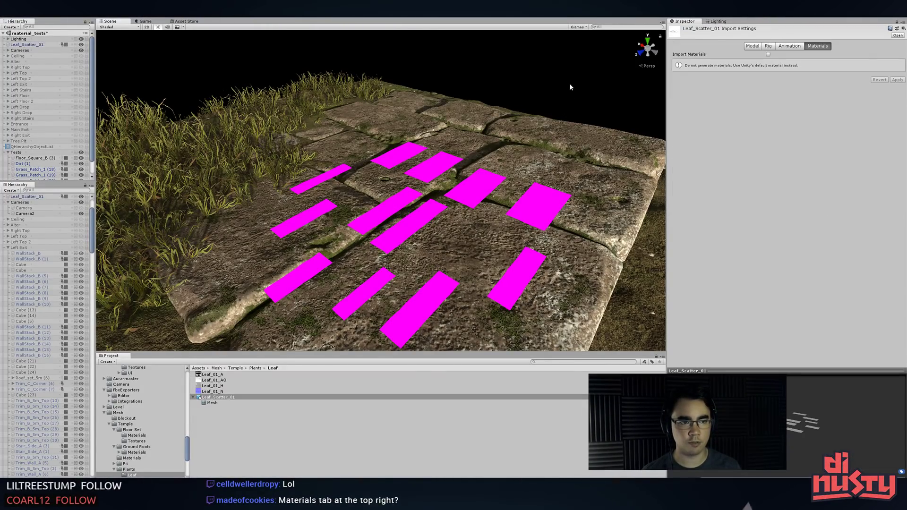
- Recheck the leaf scatter object in the scene and show the material import settings of the Leaf_Scatter_01 model
click(482, 180)
click(551, 68)
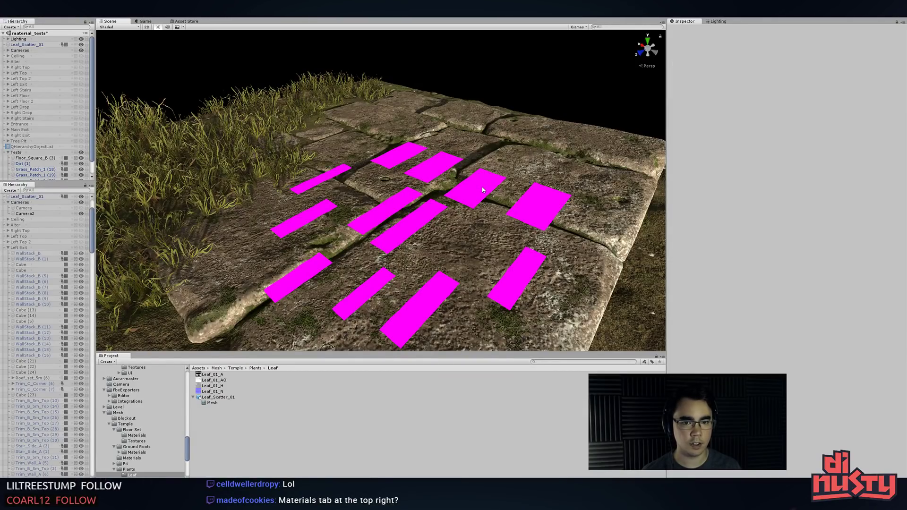
click(482, 186)
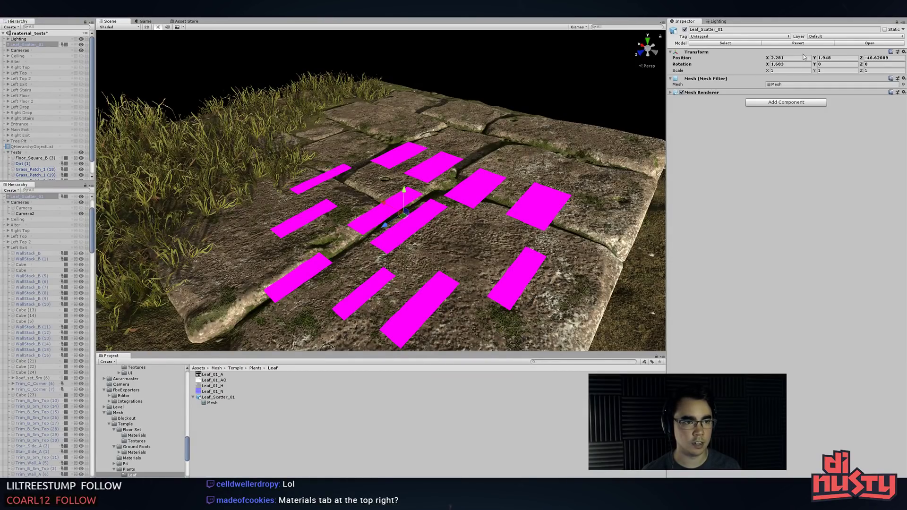
click(219, 403)
click(218, 397)
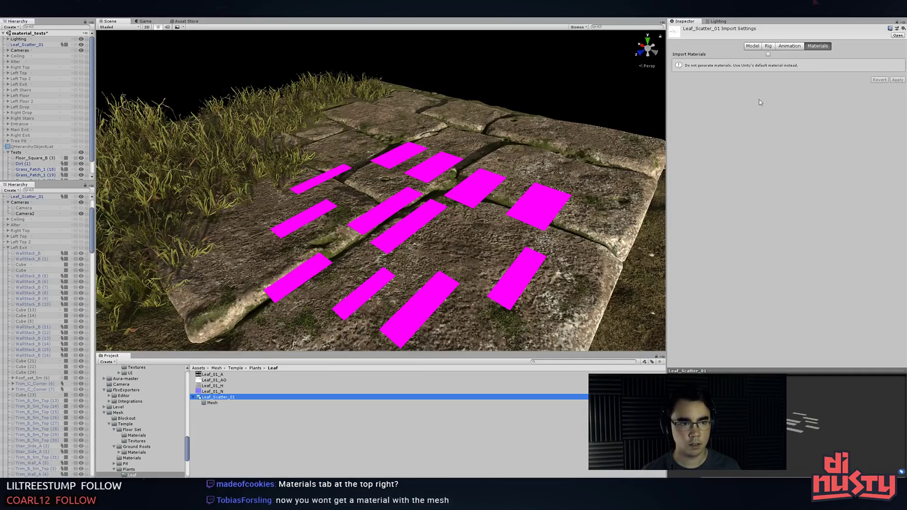
click(768, 55)
click(786, 61)
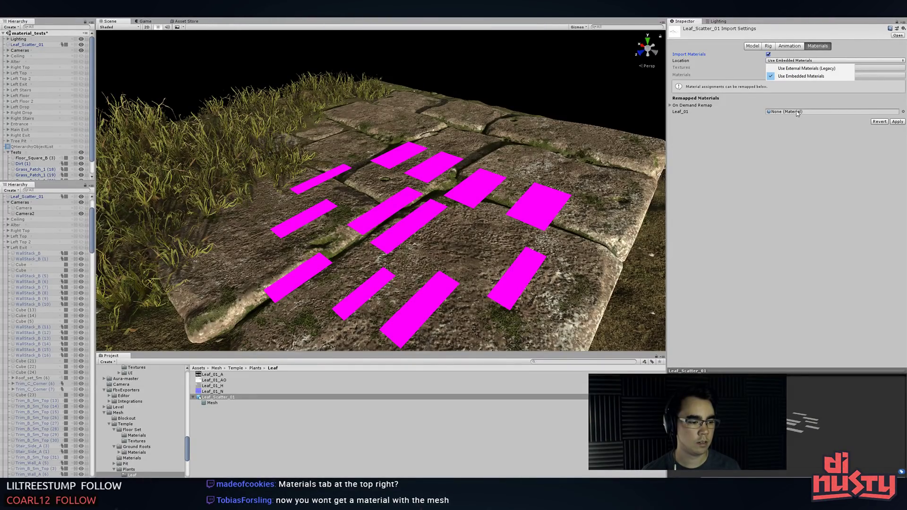
click(798, 126)
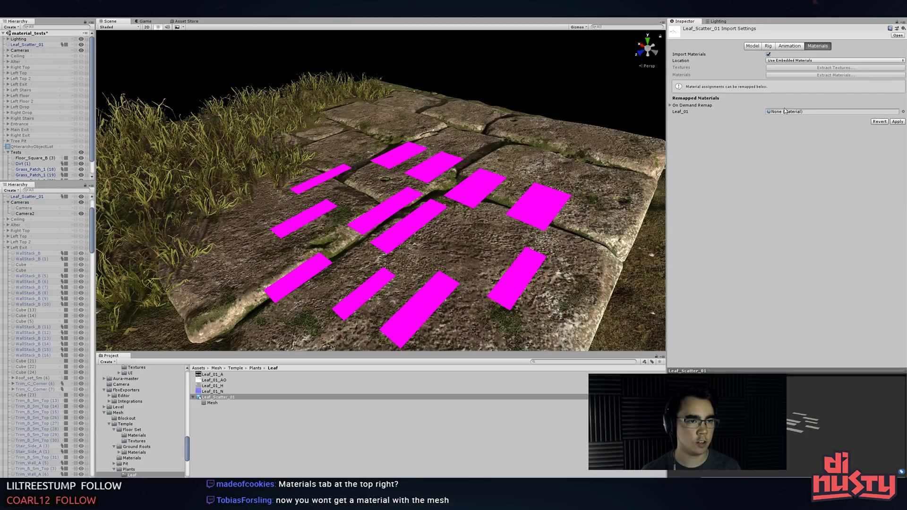
click(769, 54)
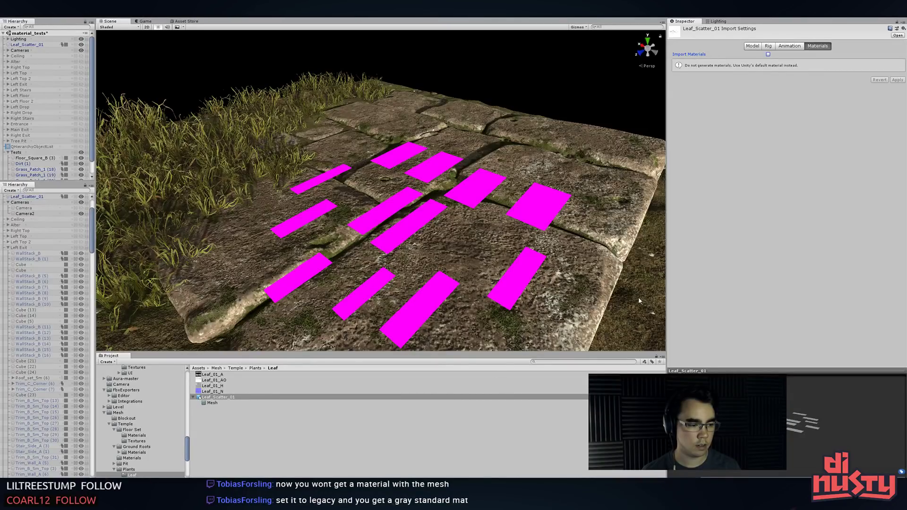
- Enable material import for the Leaf_Scatter_01 model with the location Use External Materials (Legacy) and apply the settings
click(768, 54)
click(775, 60)
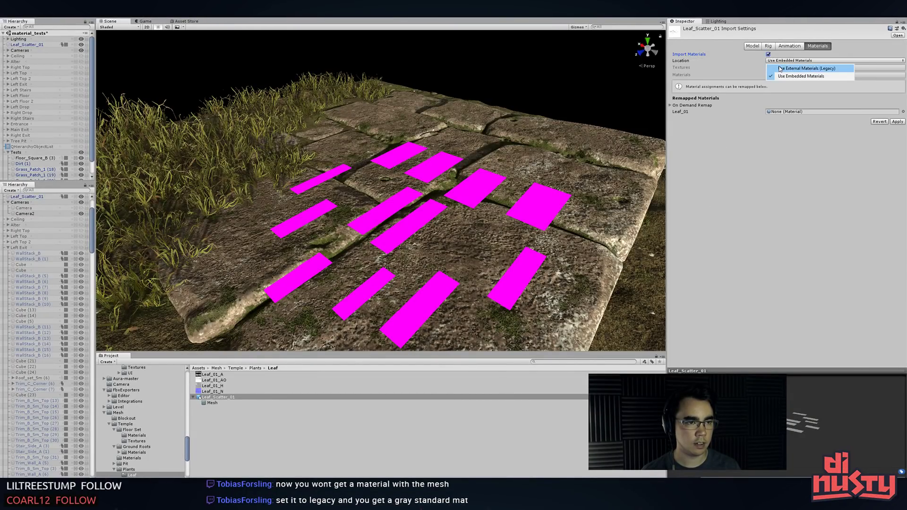
click(779, 69)
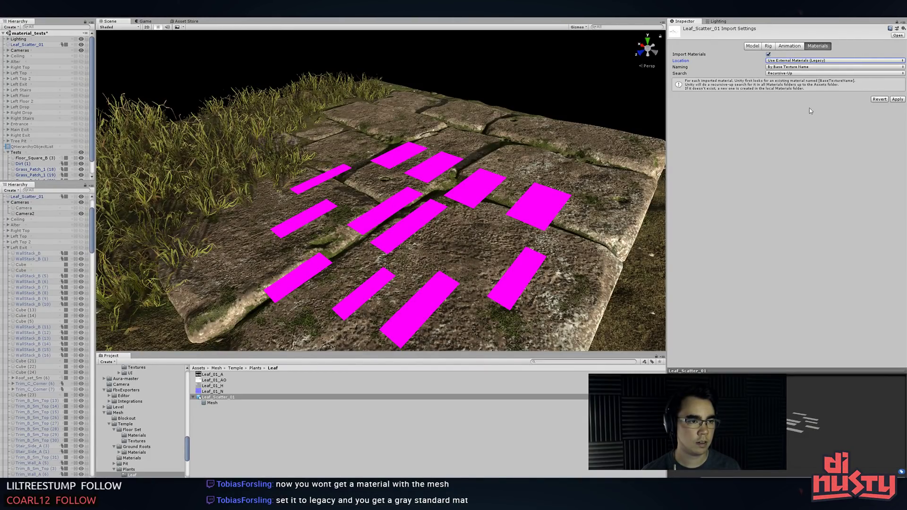
click(896, 100)
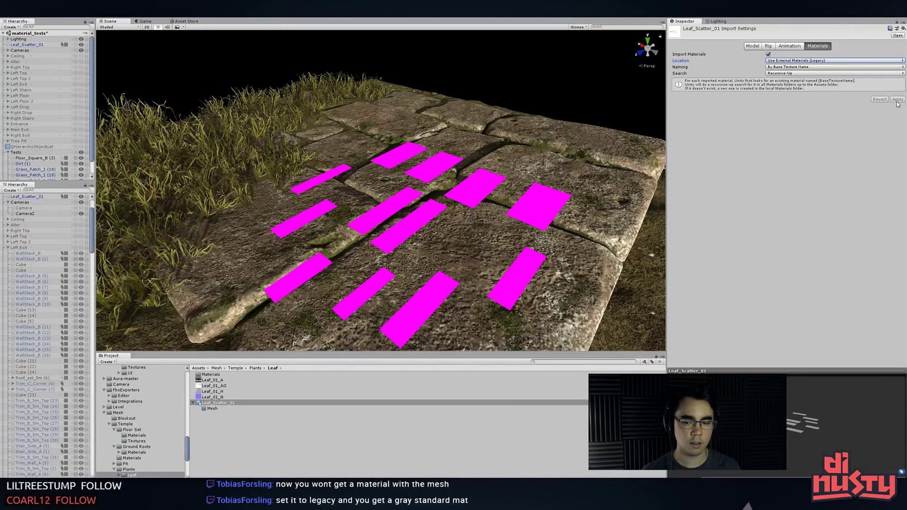
- Examine the available location, naming and search options for the model's imported materials
click(830, 61)
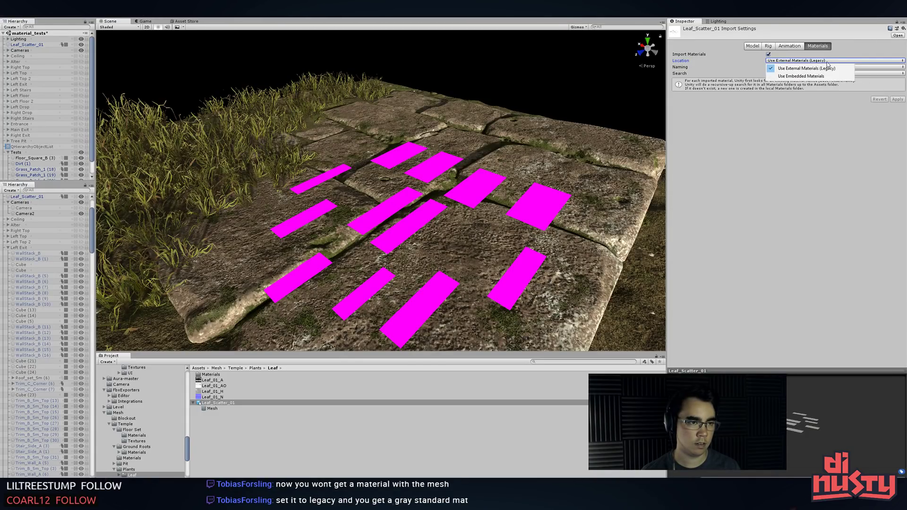
click(771, 55)
click(771, 55)
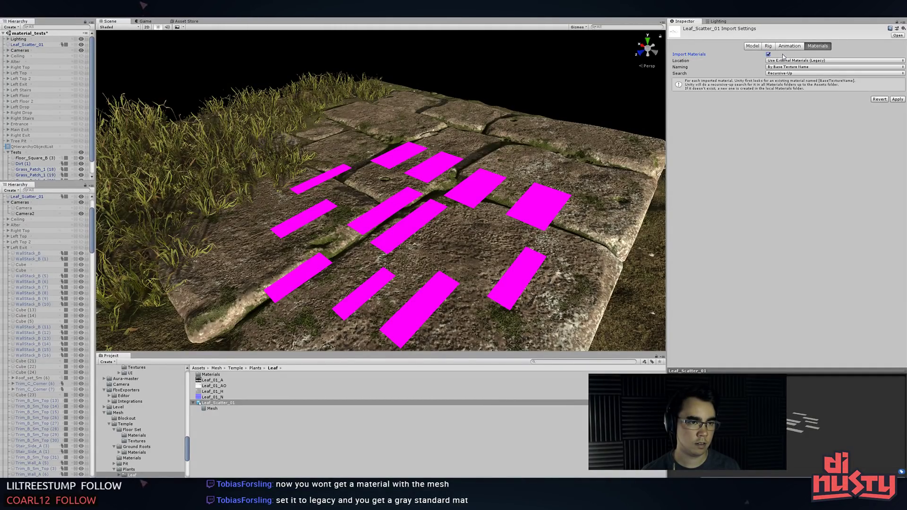
click(810, 67)
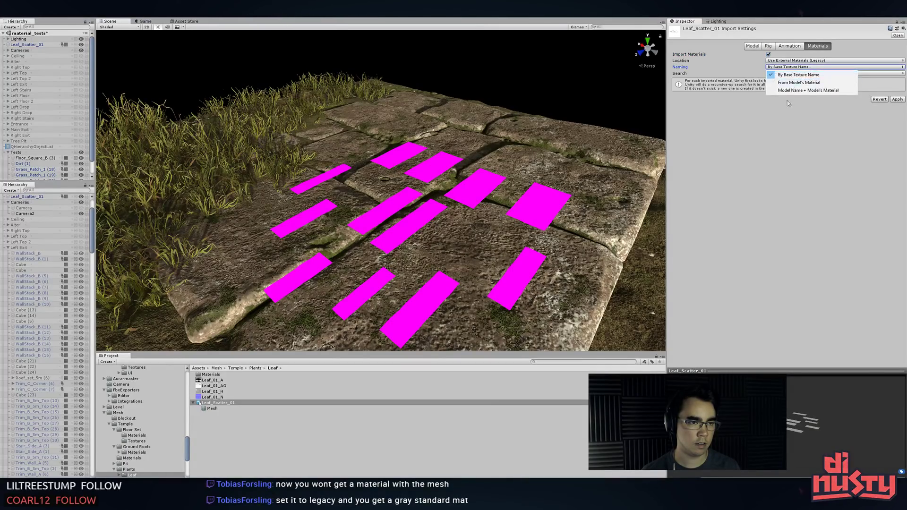
click(796, 75)
click(797, 74)
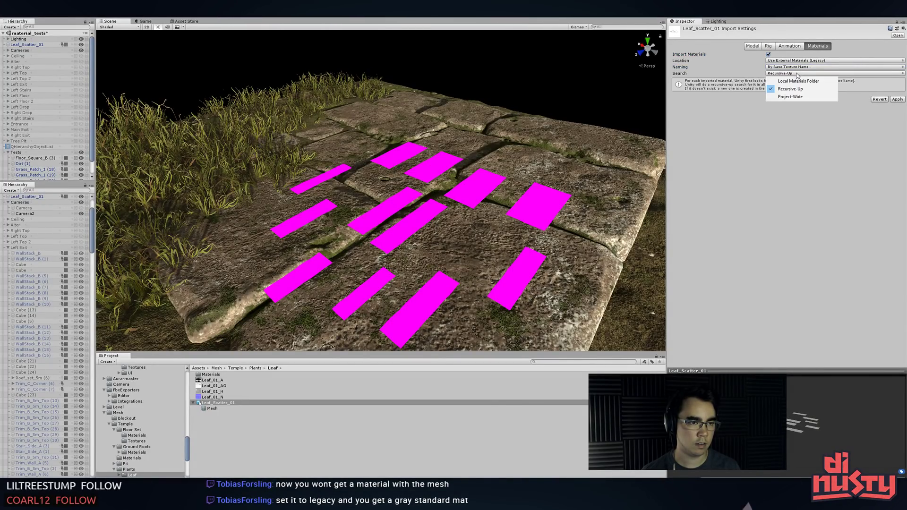
key(alt+Tab)
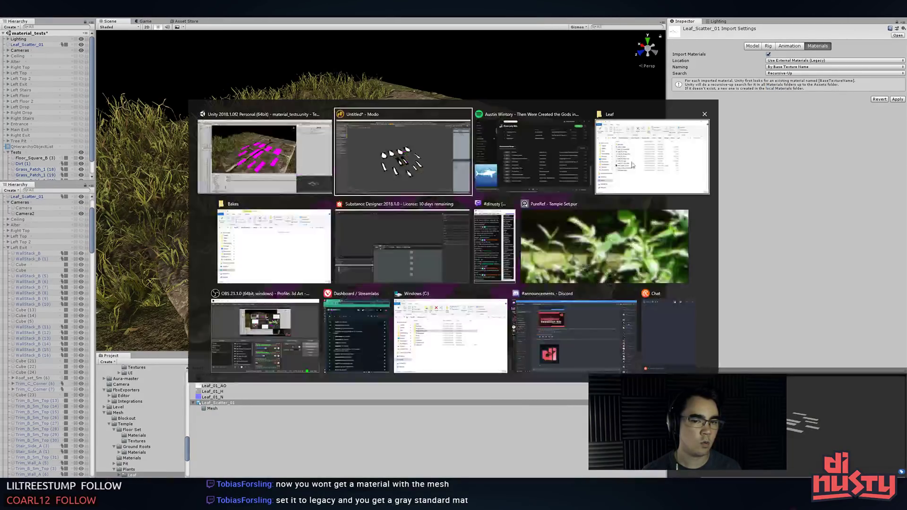
key(alt+Tab)
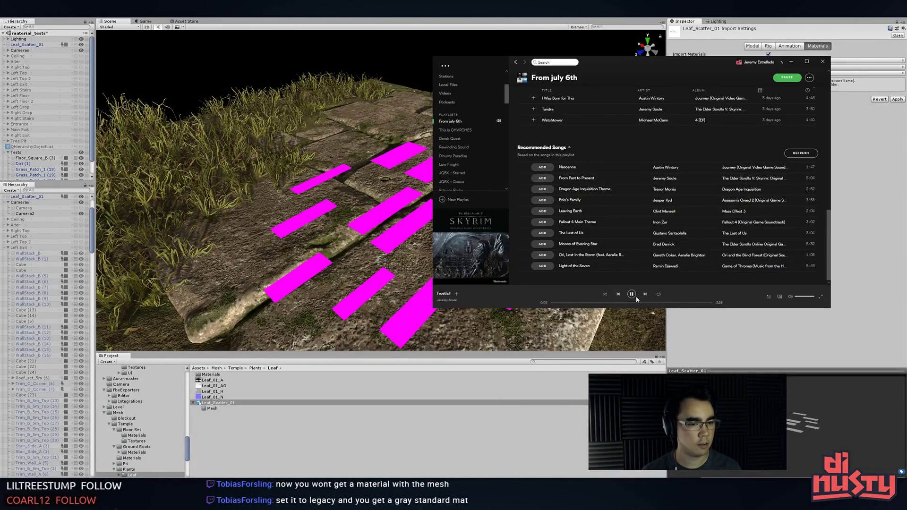
key(alt+Tab)
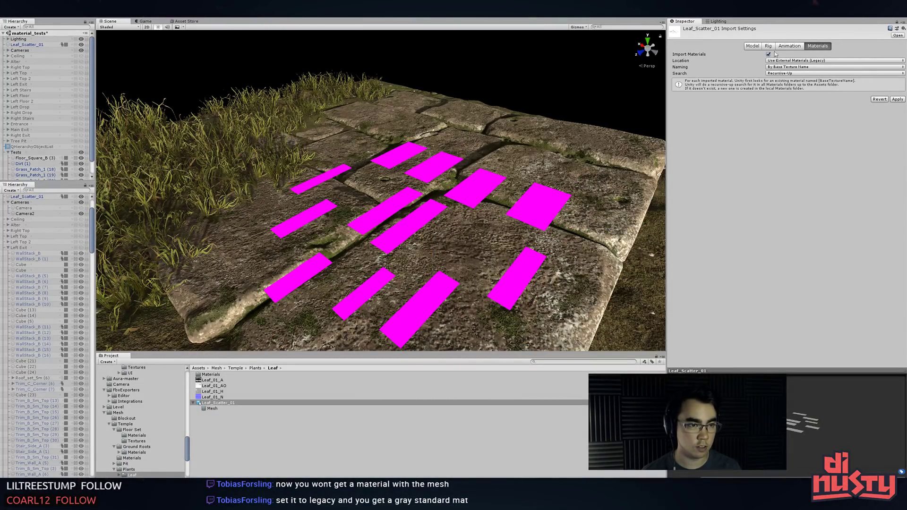
- Try the Use Embedded Materials location, return to Use External Materials (Legacy), and review the naming options
click(812, 61)
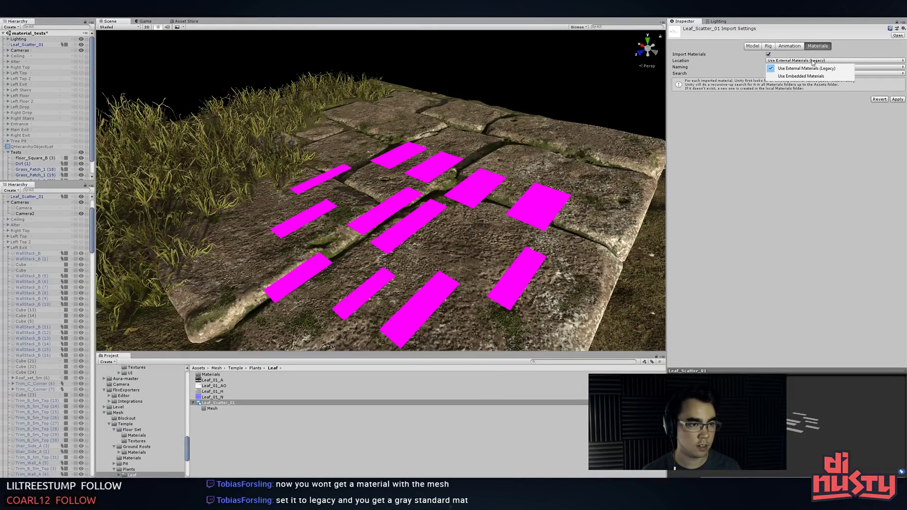
click(814, 76)
click(811, 61)
click(813, 69)
click(814, 67)
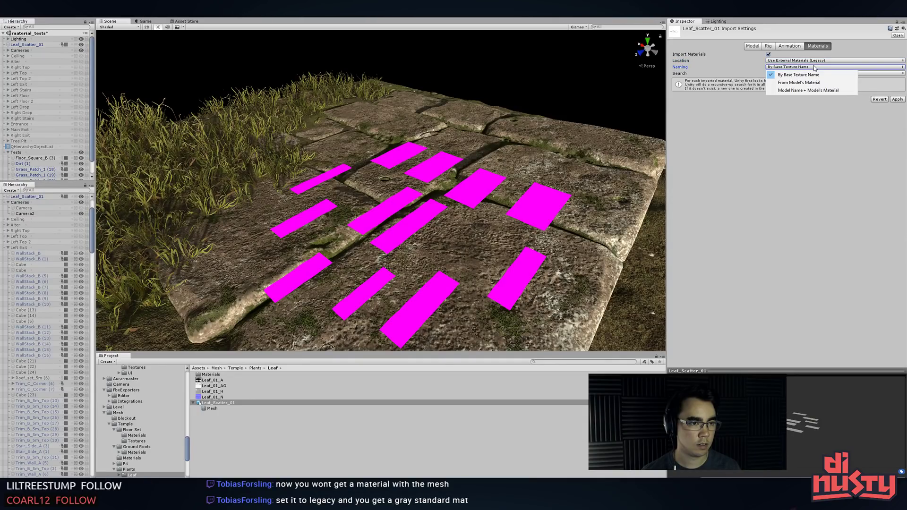
click(815, 69)
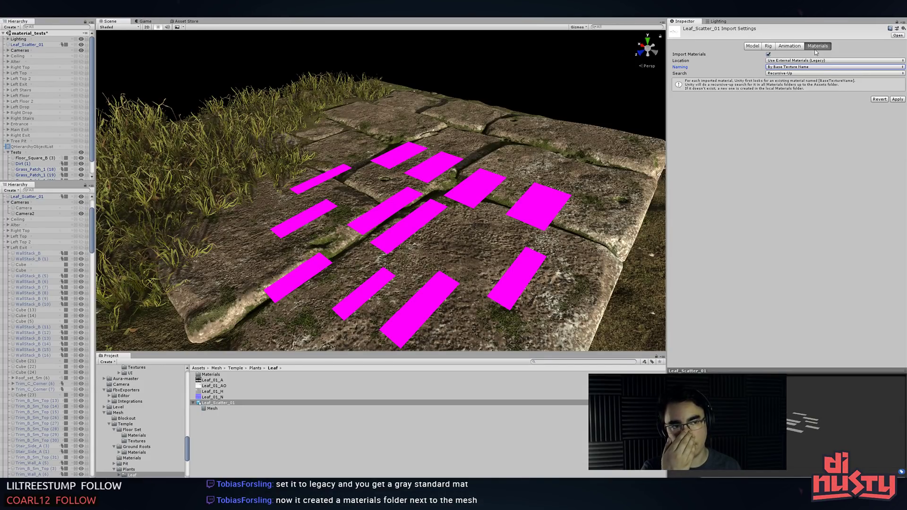
click(878, 114)
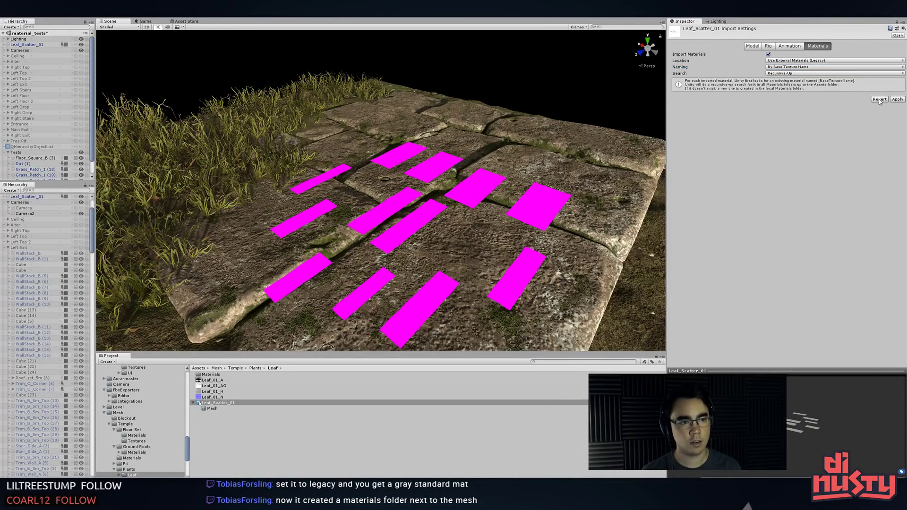
- Open the Materials folder inside the Leaf folder and select the Leaf_01 material
click(217, 386)
double_click(216, 375)
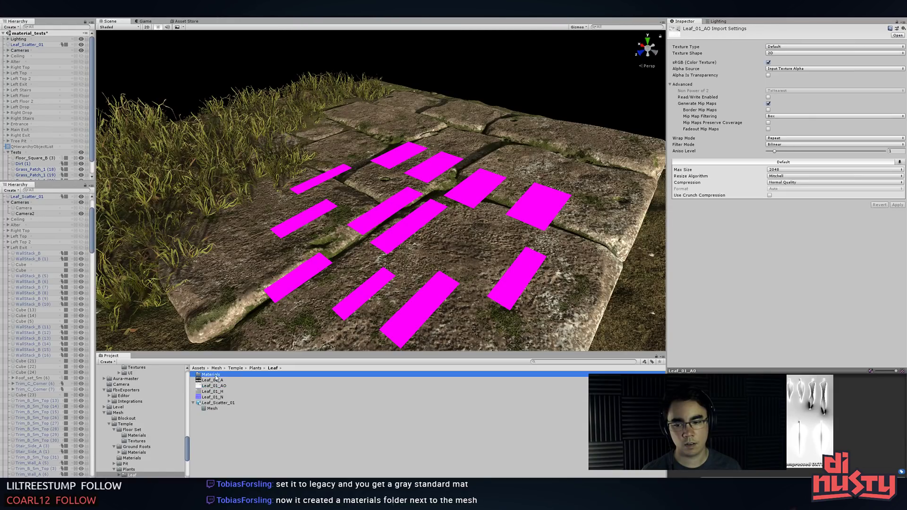
click(216, 375)
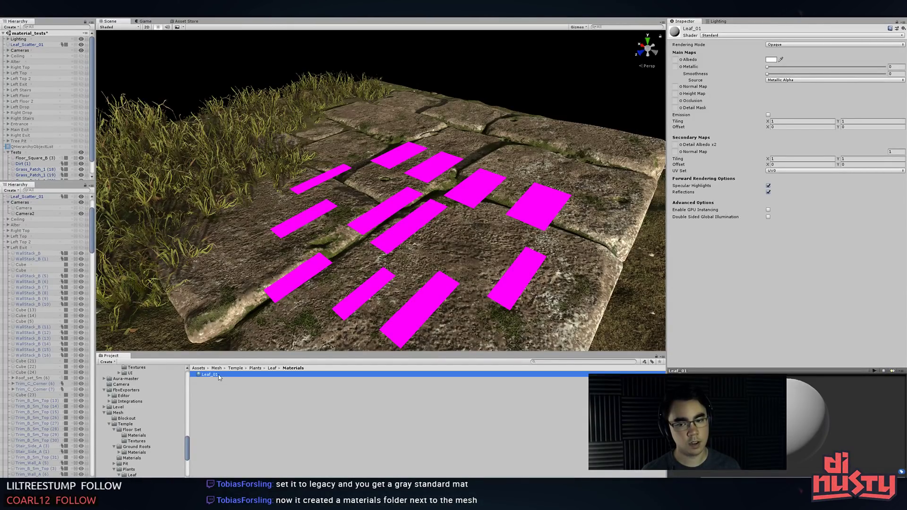
- Assign the Leaf_01 material to the scattered leaf planes in the scene and select them
drag(219, 375, 326, 264)
click(375, 211)
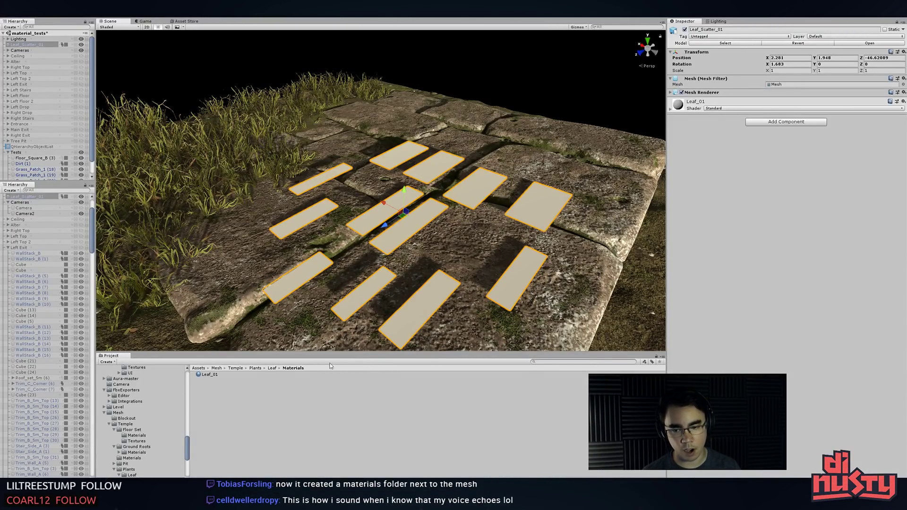
- Replace the leaf planes with a fresh Leaf_Scatter_01 instance from the Leaf folder and move it to X 2.28, Z -46.44
click(271, 368)
click(218, 402)
drag(219, 403, 502, 224)
key(ctrl+z)
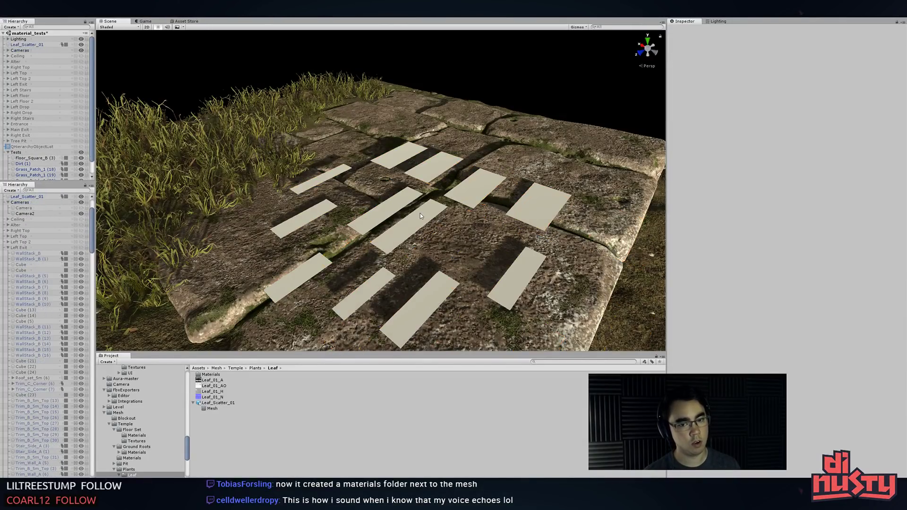
key(ctrl+z)
drag(208, 405, 457, 292)
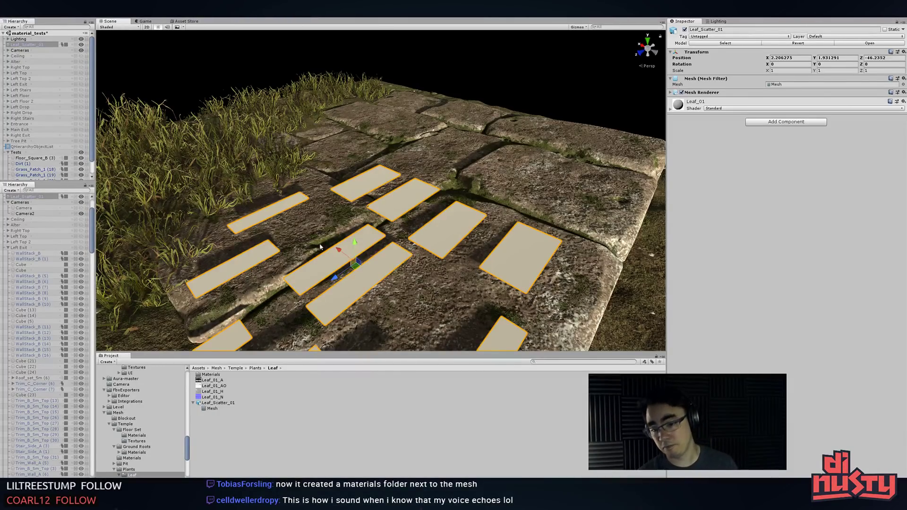
drag(357, 280, 396, 242)
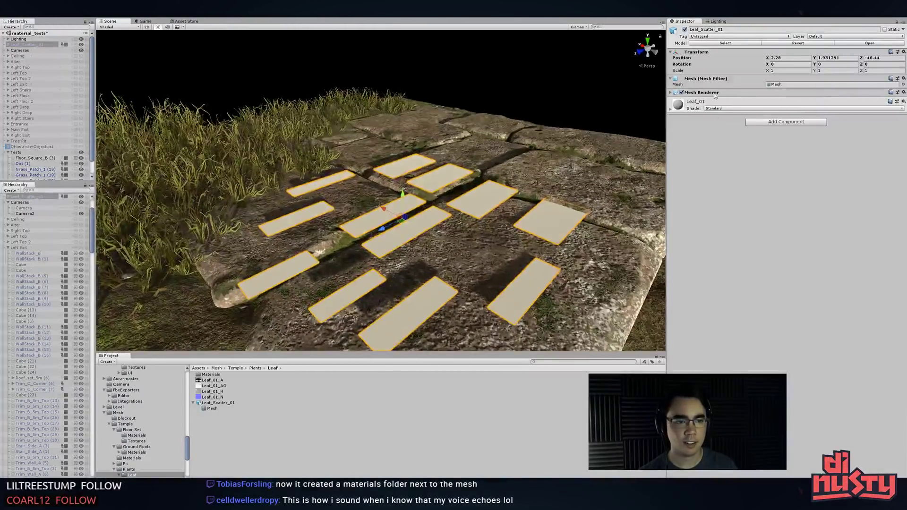
- Change the Leaf_01 material's shader from Standard to VerticalFoliageAlpha
click(717, 105)
click(781, 121)
click(771, 107)
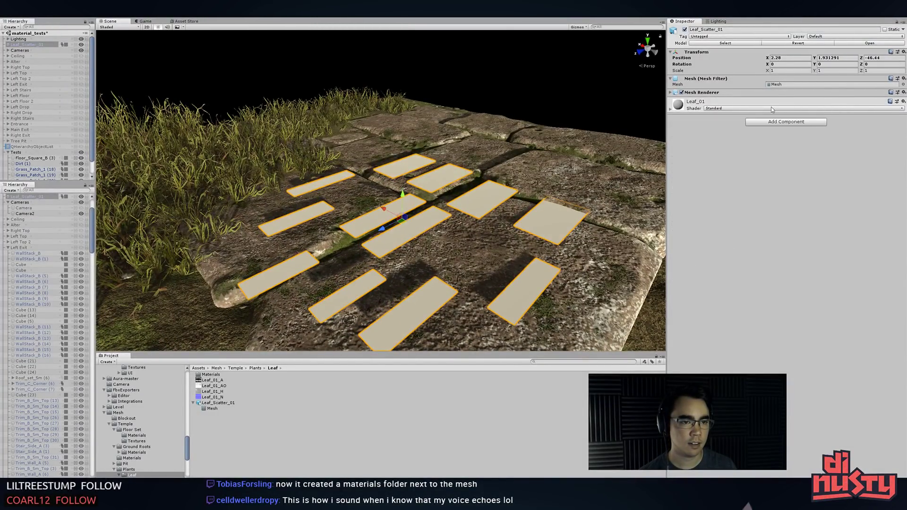
click(771, 108)
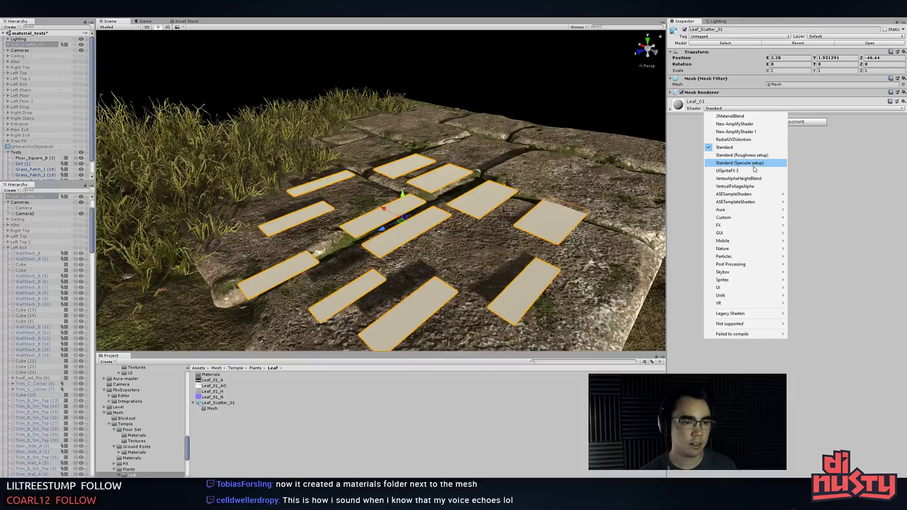
click(750, 187)
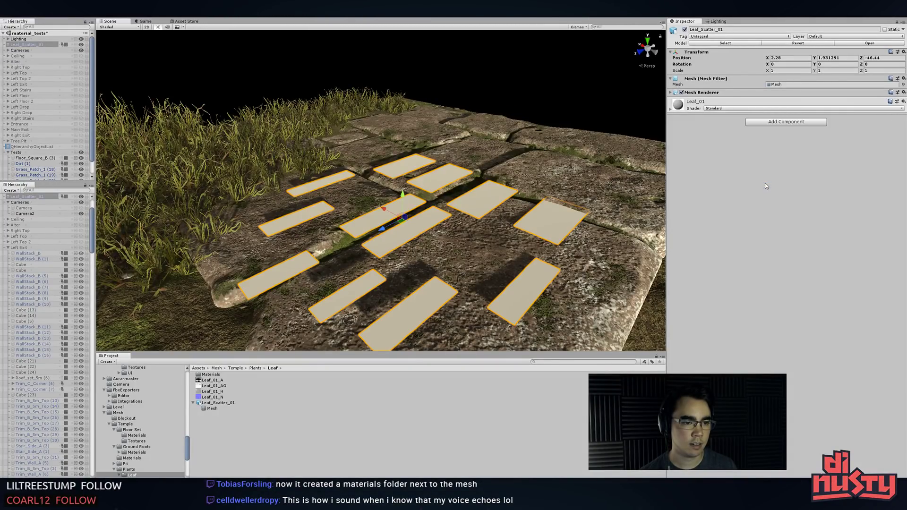
- Set the leaf material's Float 2 to 0 and raise the leaf scatter to Y 1.971
alt+drag(550, 201, 555, 231)
middle_drag(555, 231, 539, 245)
alt+drag(539, 244, 537, 219)
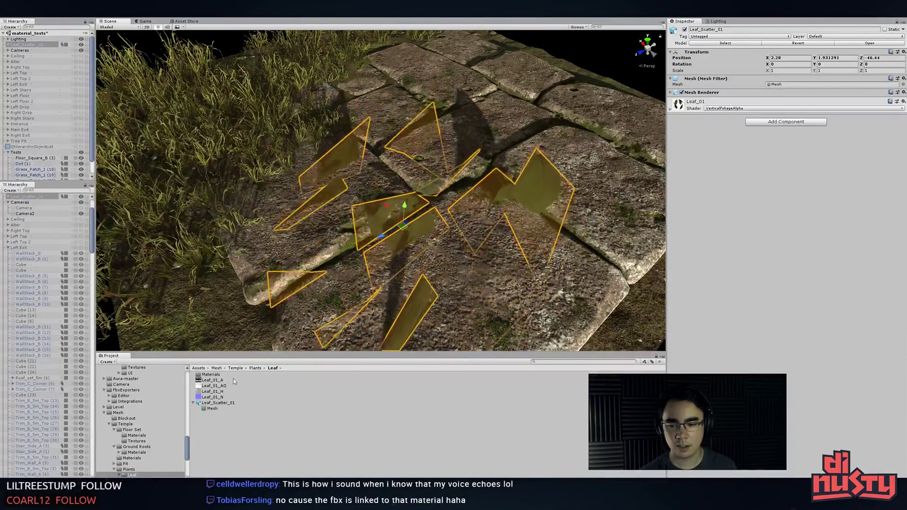
click(765, 112)
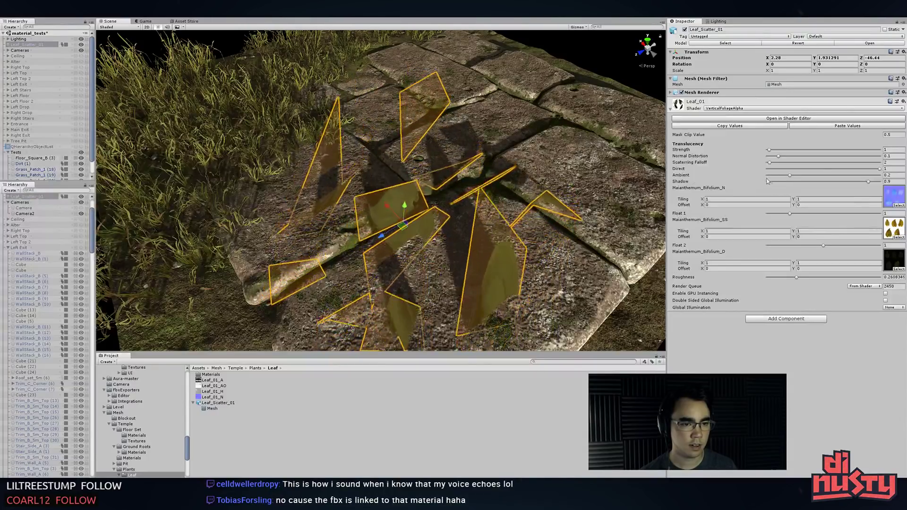
click(775, 246)
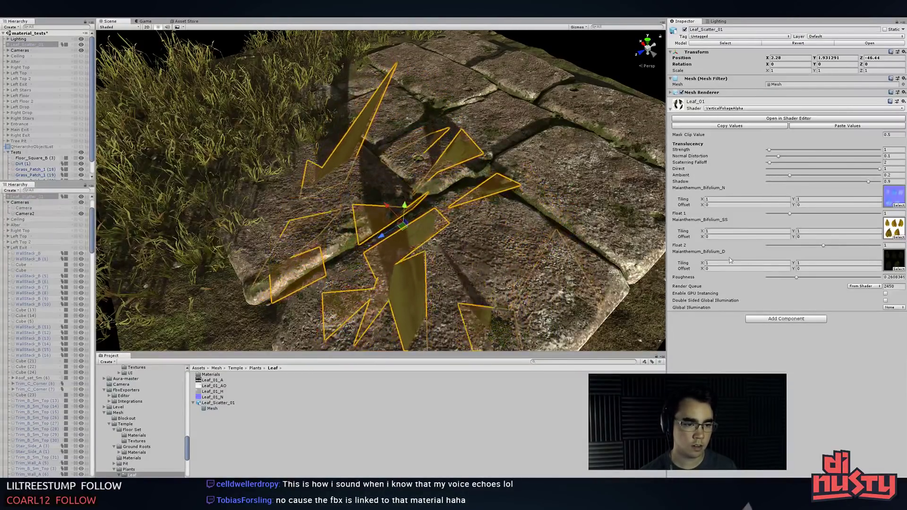
drag(775, 246, 762, 249)
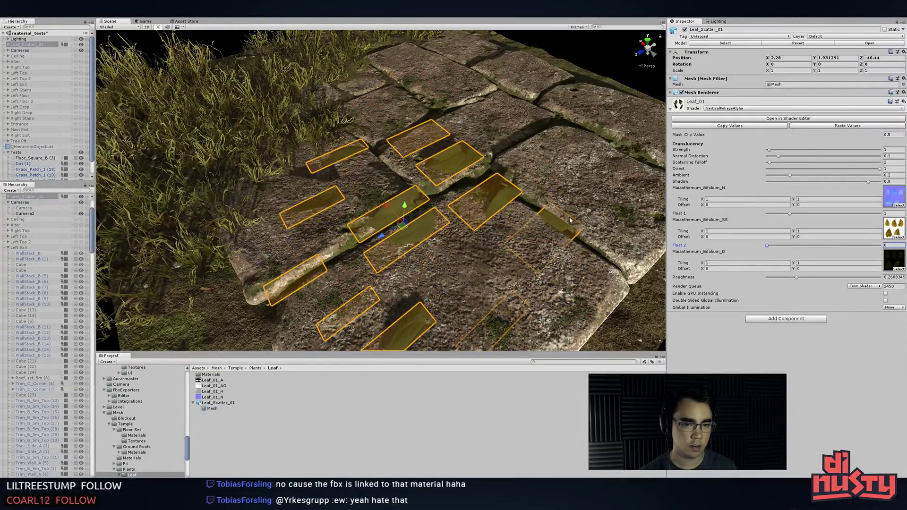
alt+drag(565, 208, 556, 201)
drag(398, 192, 399, 184)
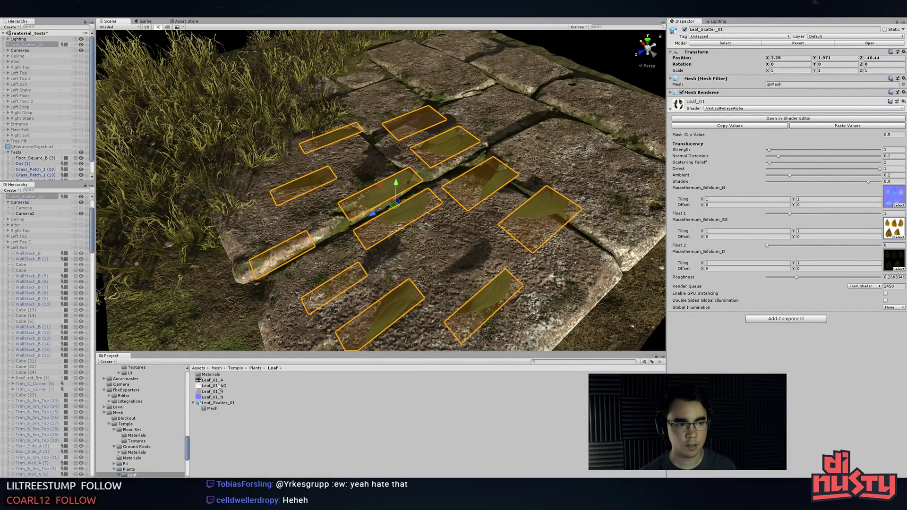
- Assign Leaf_01_N to the material's Maianthemum_Bifolium_N texture and set the Maianthemum_Bifolium_SS texture to None
mouse_move(220, 398)
mouse_down()
mouse_move(535, 359)
mouse_move(895, 206)
mouse_up()
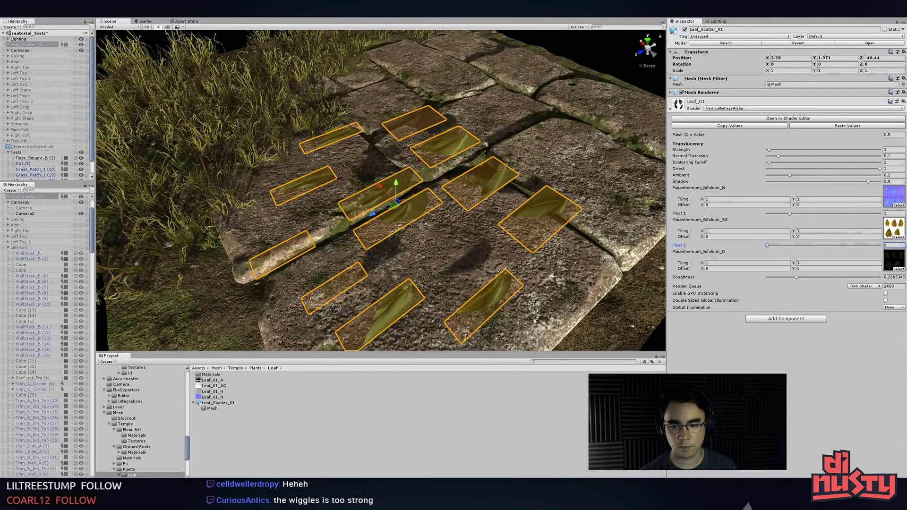
click(898, 237)
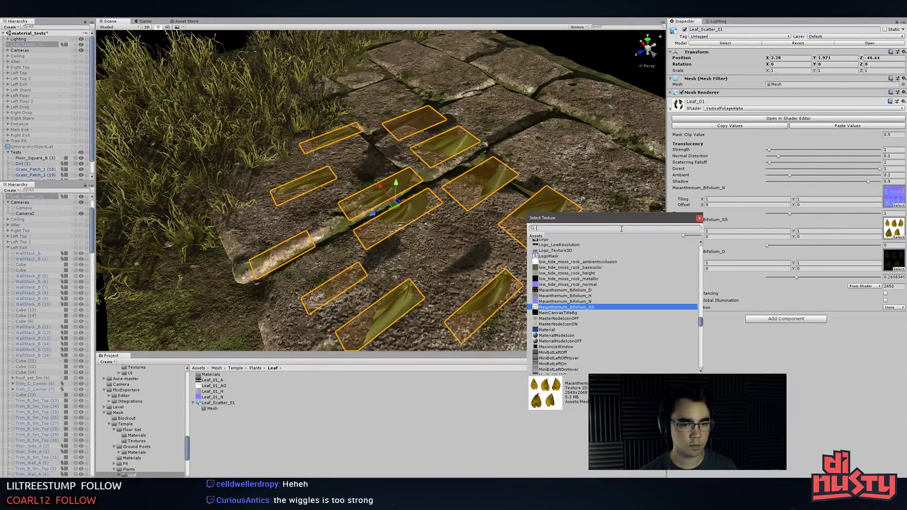
text(gra)
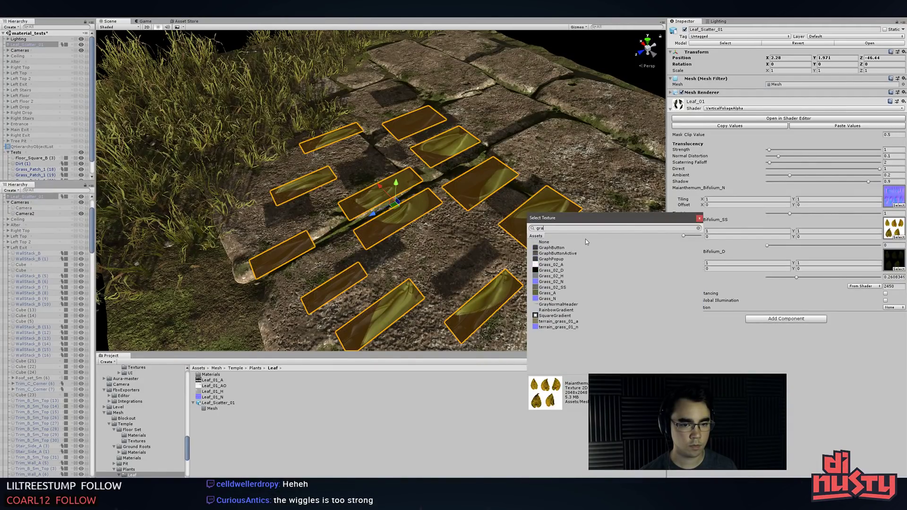
click(586, 242)
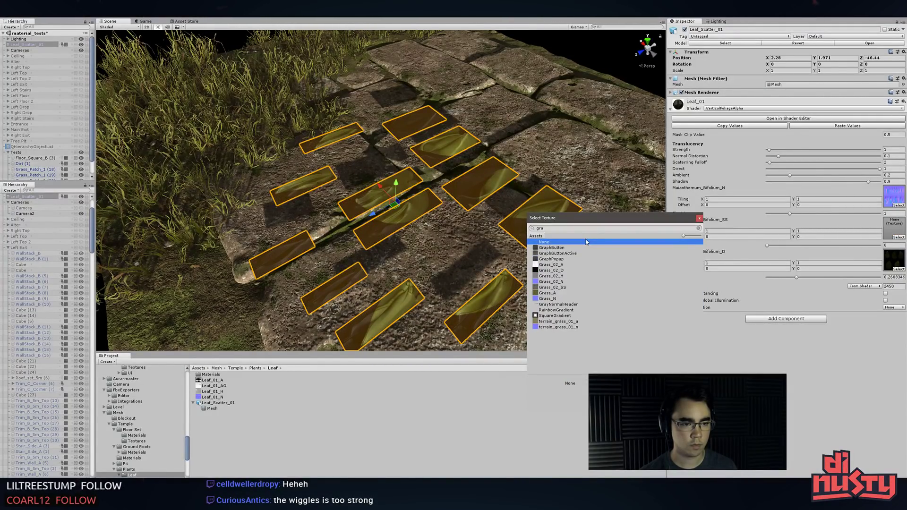
click(802, 326)
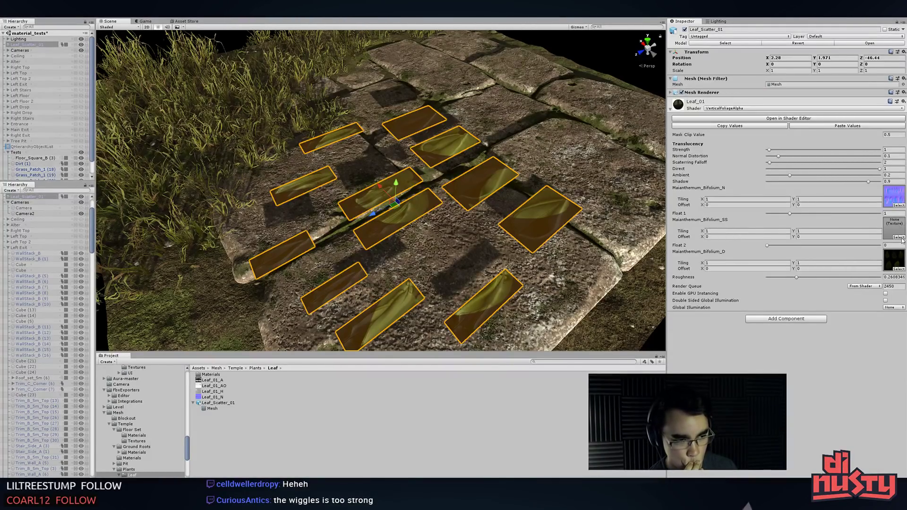
- Replace the material's Maianthemum_Bifolium_D texture with the plain grey texture
click(898, 268)
text(g)
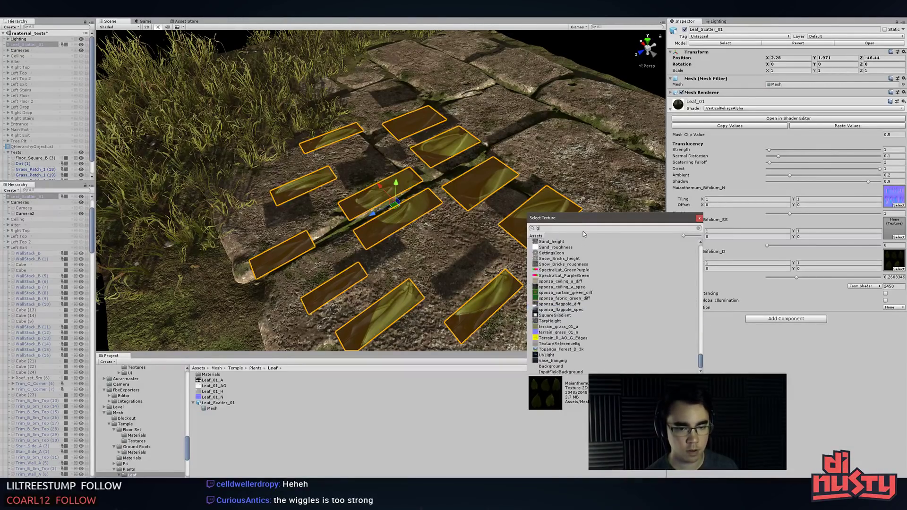
text(re)
click(549, 259)
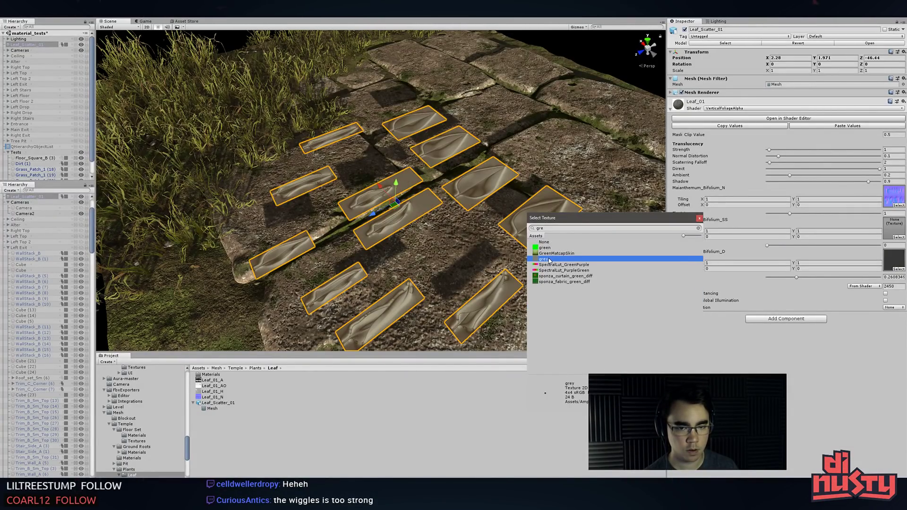
click(699, 218)
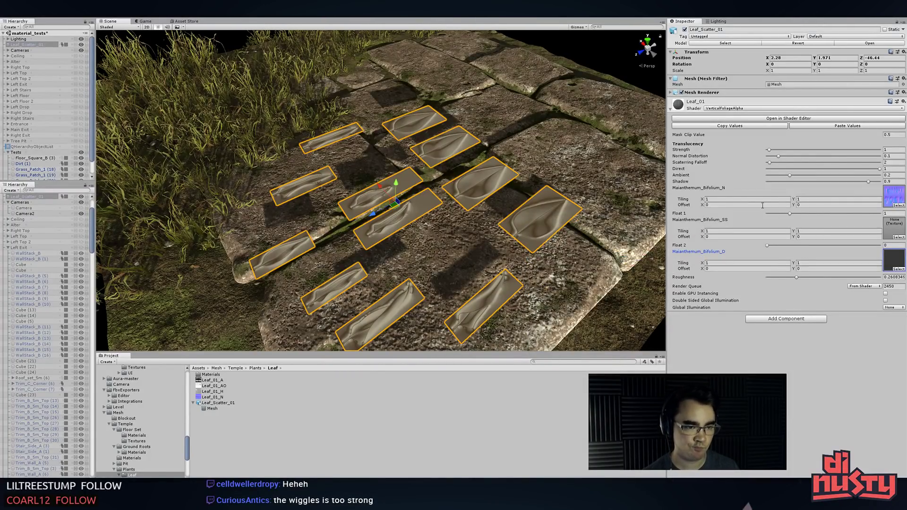
- Open VerticalFoliageAlpha in the shader editor, examine how its texture nodes are connected, and close the editor
click(753, 119)
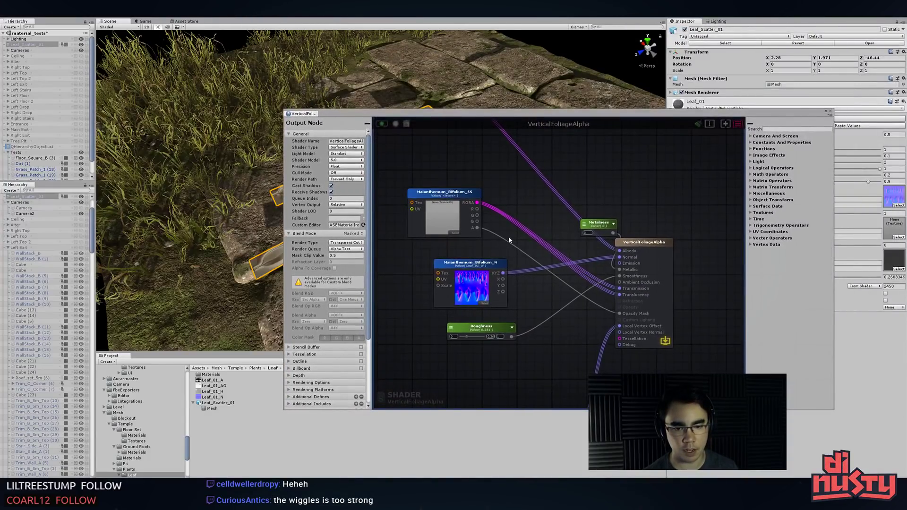
middle_drag(504, 236, 486, 134)
right_drag(486, 137, 482, 236)
scroll(481, 234, up, 2)
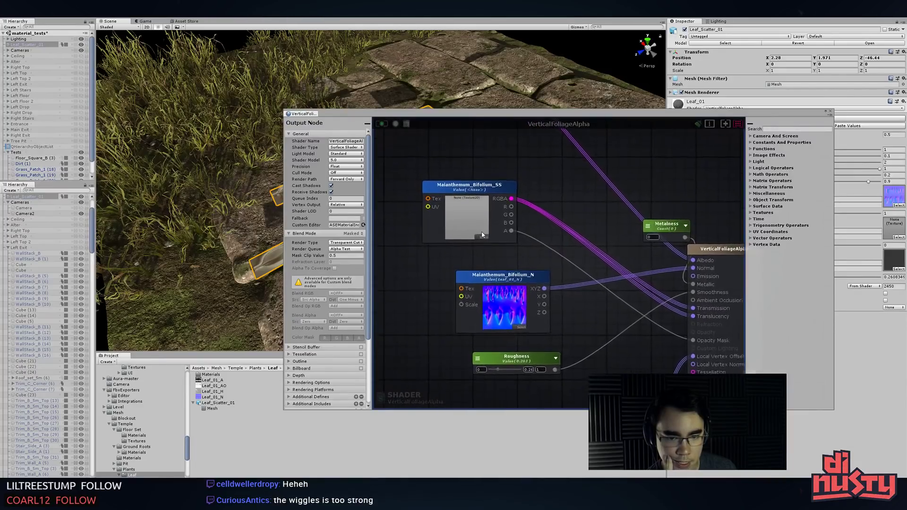
click(548, 180)
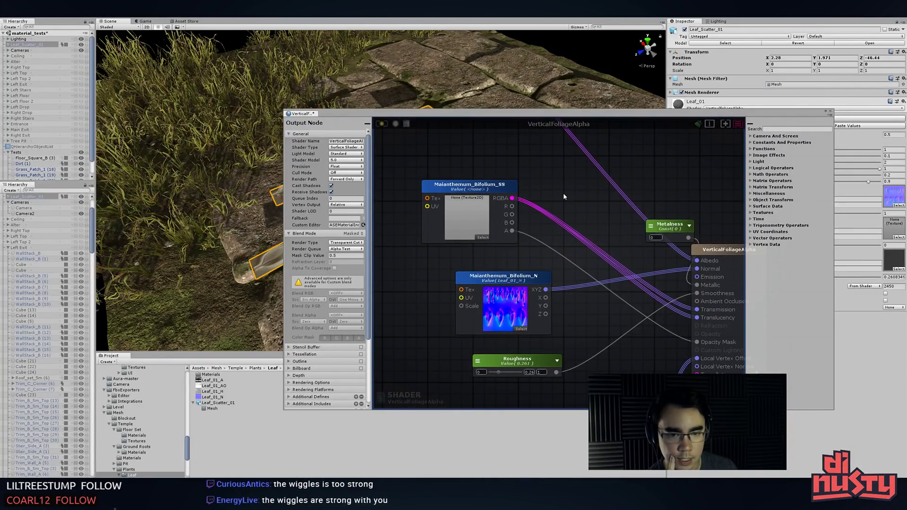
click(248, 433)
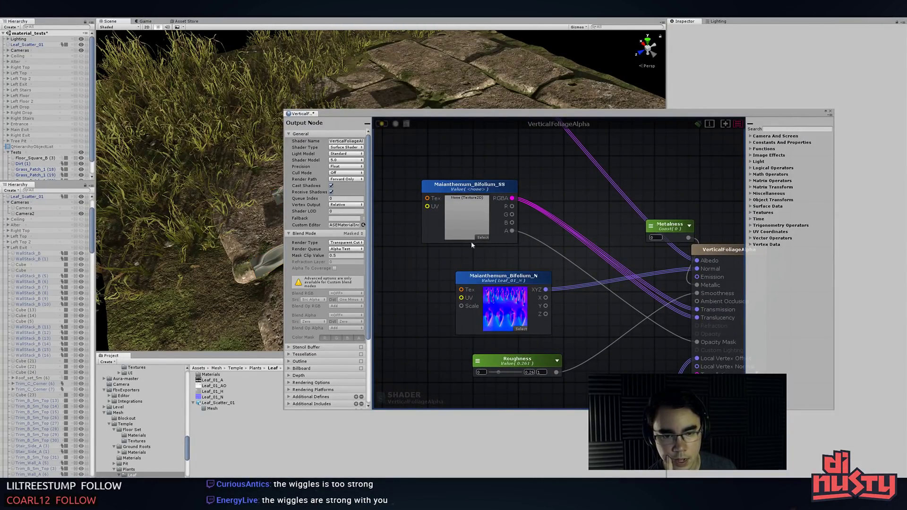
click(472, 279)
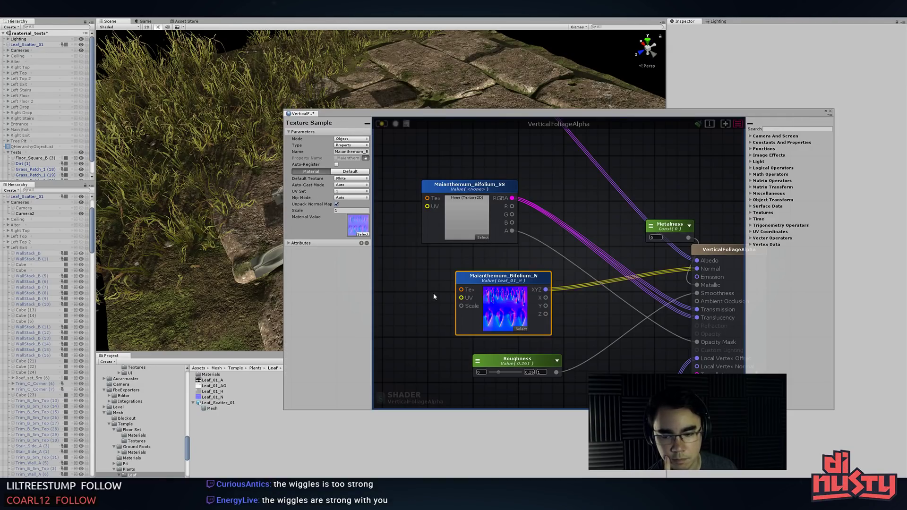
click(831, 111)
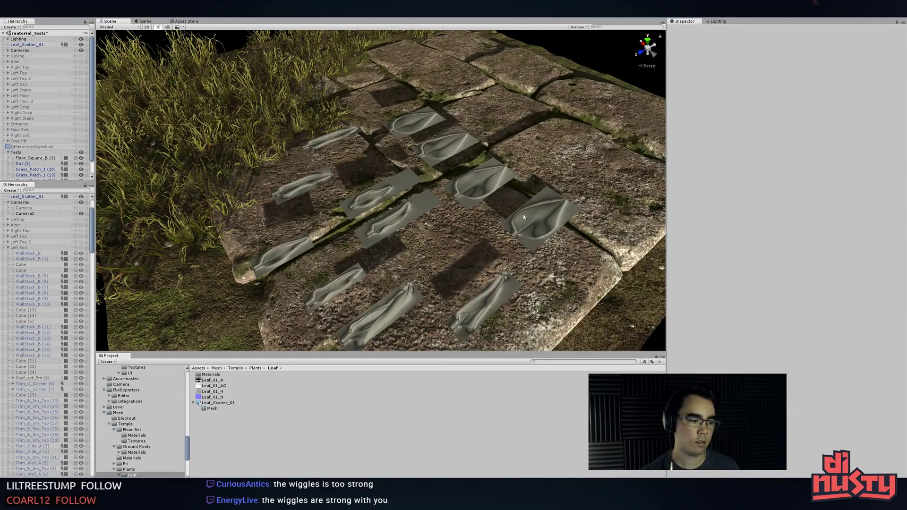
- Inspect the grey leaf planes on the stone floor from several angles and reselect the leaf scatter
alt+drag(508, 224, 510, 211)
alt+middle_drag(510, 211, 507, 203)
scroll(507, 203, down, 3)
click(389, 152)
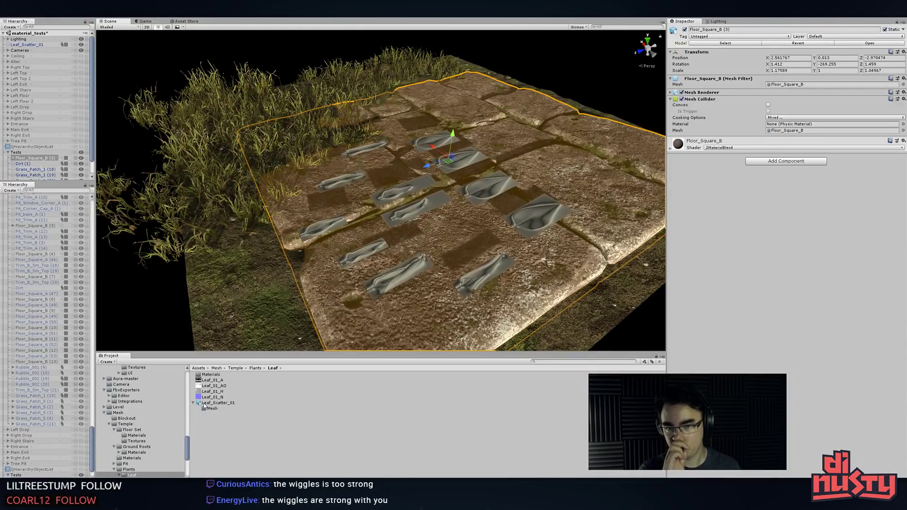
alt+drag(348, 324, 425, 316)
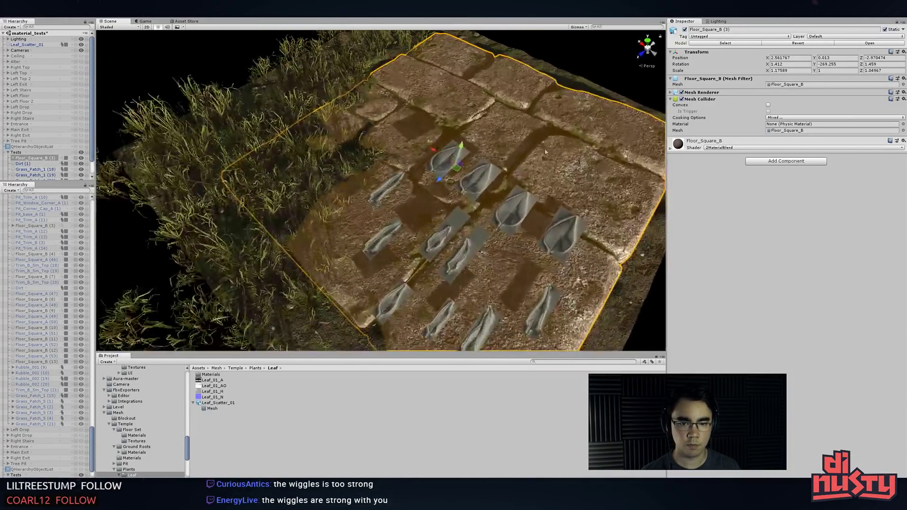
click(581, 59)
alt+drag(573, 91, 339, 175)
click(354, 178)
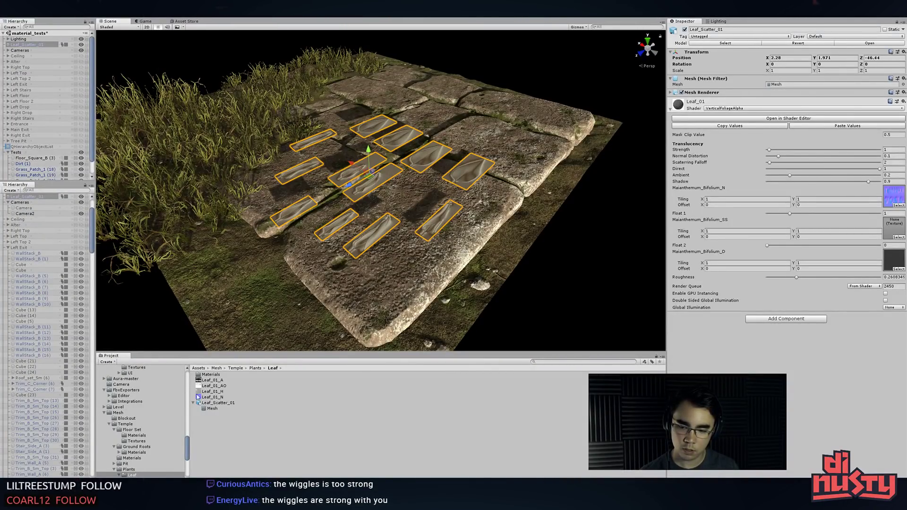
- Open the Leaf_01_AO texture in Photoshop and float its document in a separate window
click(216, 385)
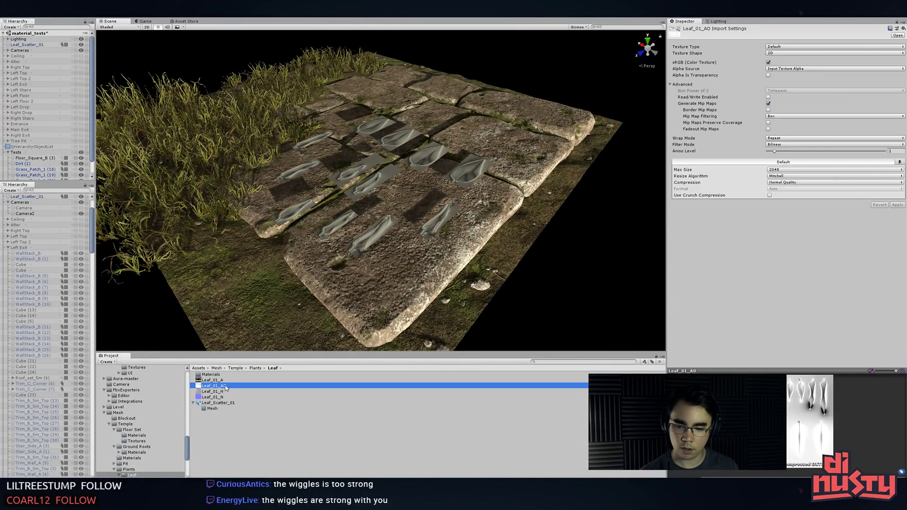
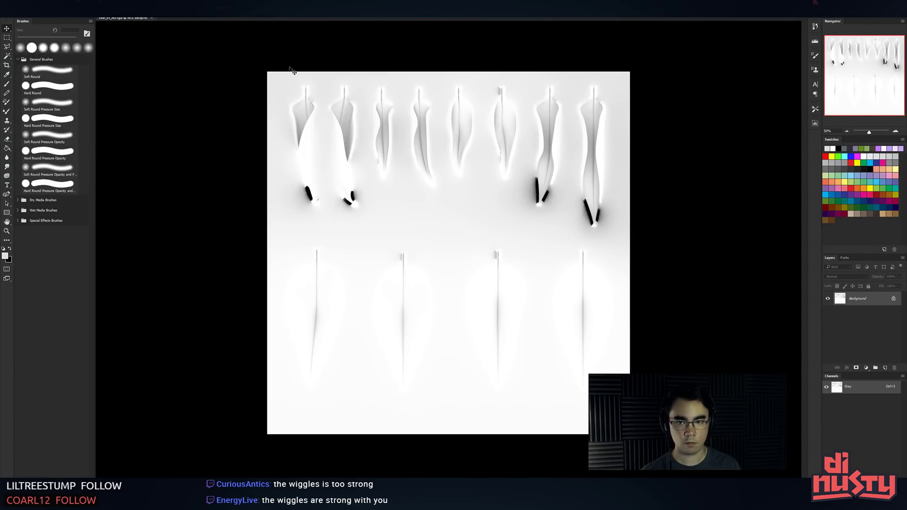
key(m)
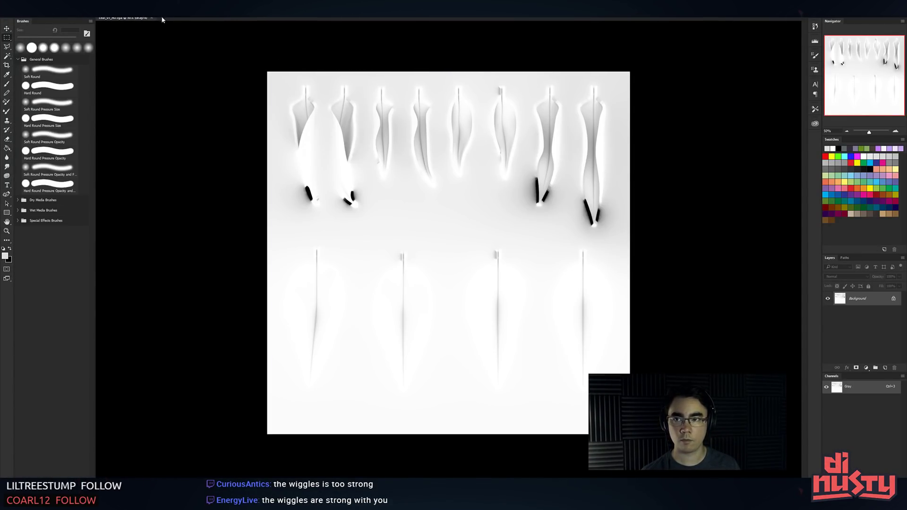
drag(179, 20, 242, 40)
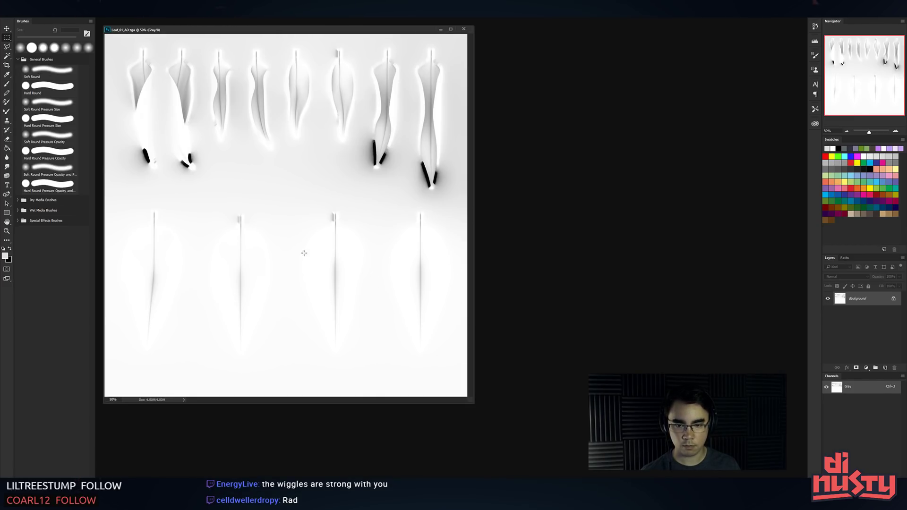
drag(305, 253, 381, 328)
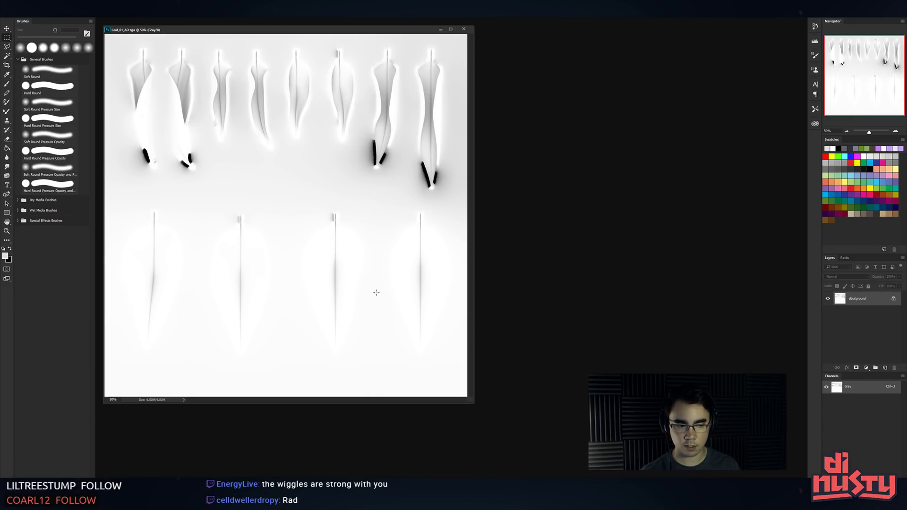
- Convert the Leaf_01_AO image to 16 bits per channel and review the available save formats, including TIFF, without saving
click(46, 3)
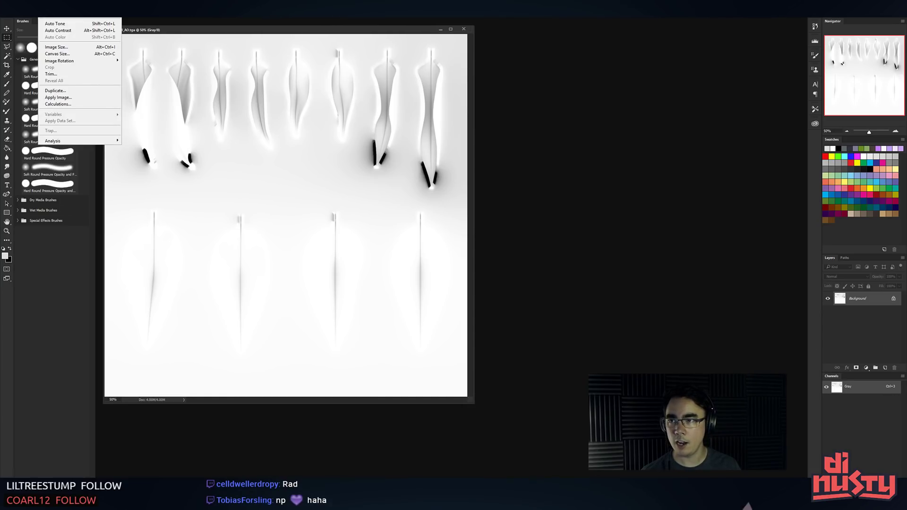
mouse_move(51, 3)
click(157, 66)
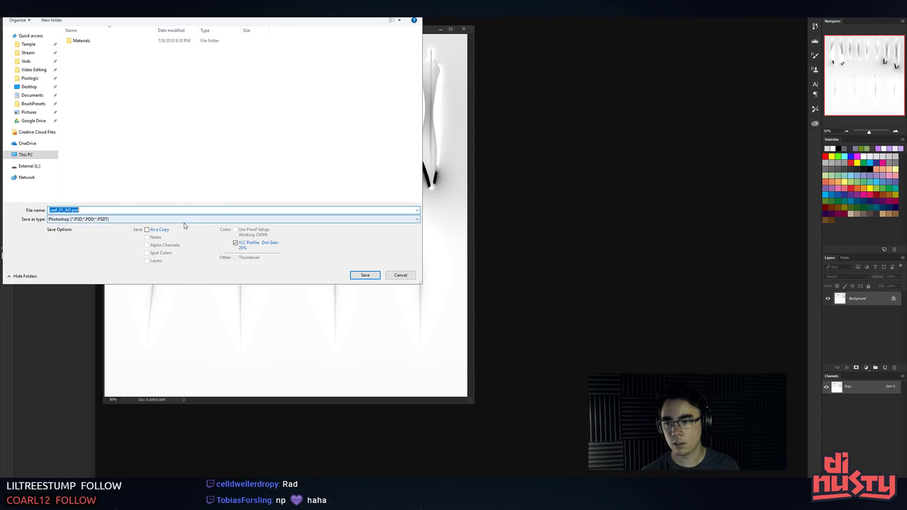
click(183, 219)
key(t)
key(Return)
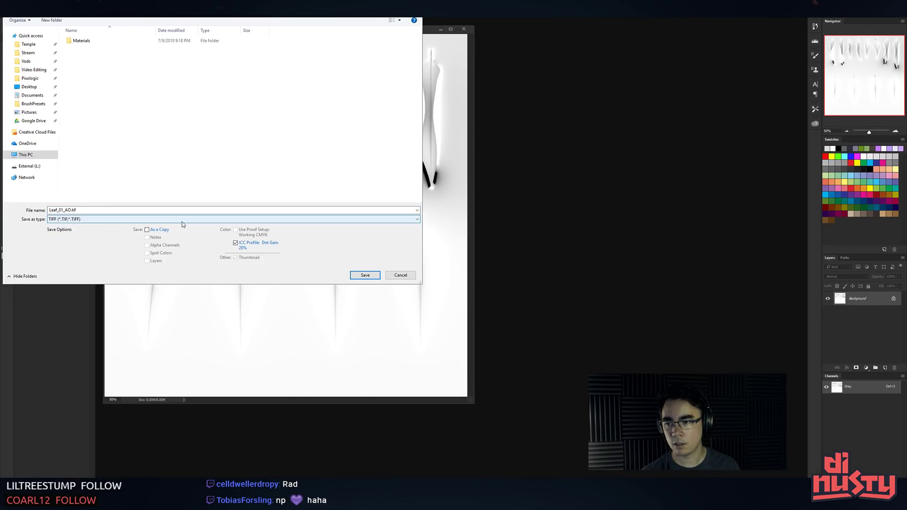
click(182, 221)
key(Escape)
key(Escape)
- Change the Leaf_01_AO image mode to RGB Color and recheck the available save formats without saving
click(46, 1)
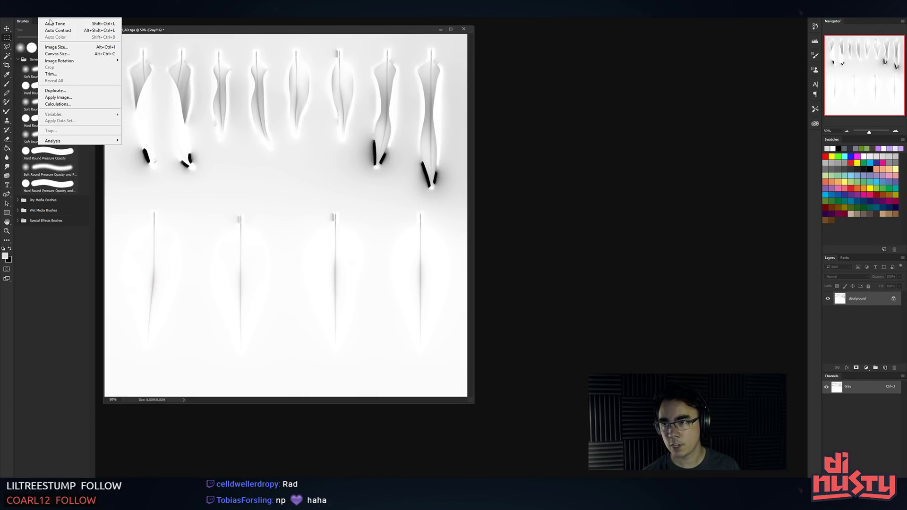
mouse_move(52, 3)
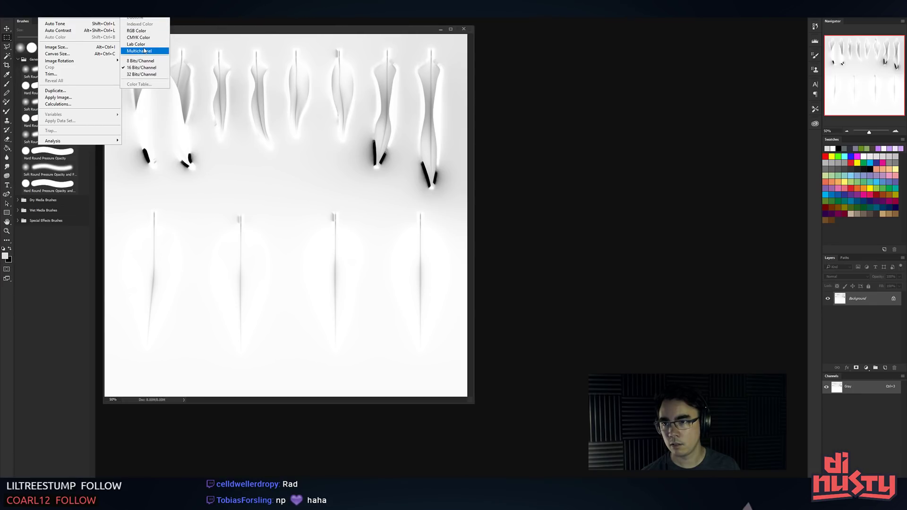
click(148, 31)
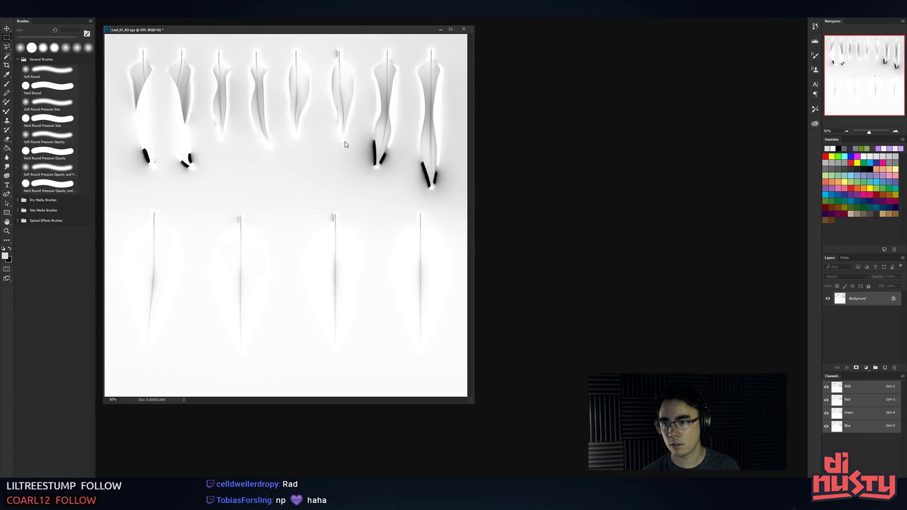
key(ctrl+shift+s)
click(127, 220)
key(t)
key(Return)
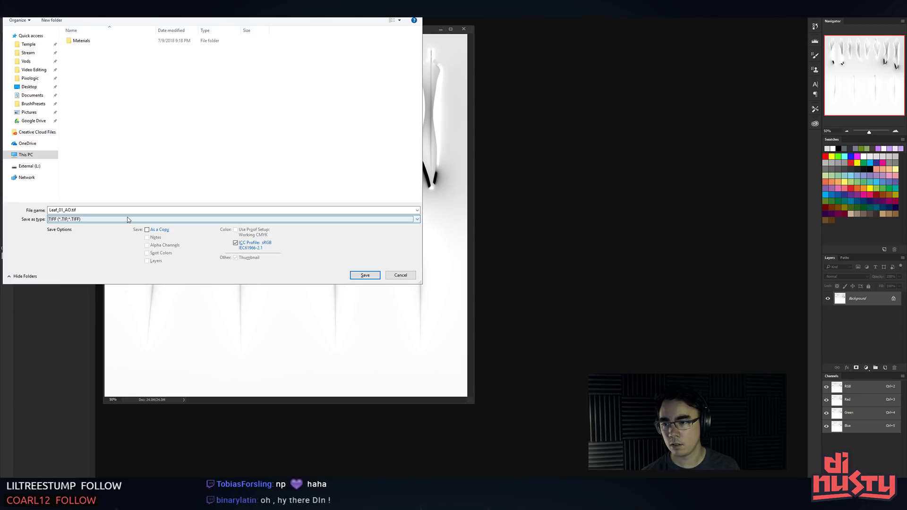
click(128, 220)
key(Escape)
key(Escape)
- Keep the AO image at 16 bits per channel, add an alpha channel, and check the save formats again without saving
click(62, 12)
mouse_move(47, 12)
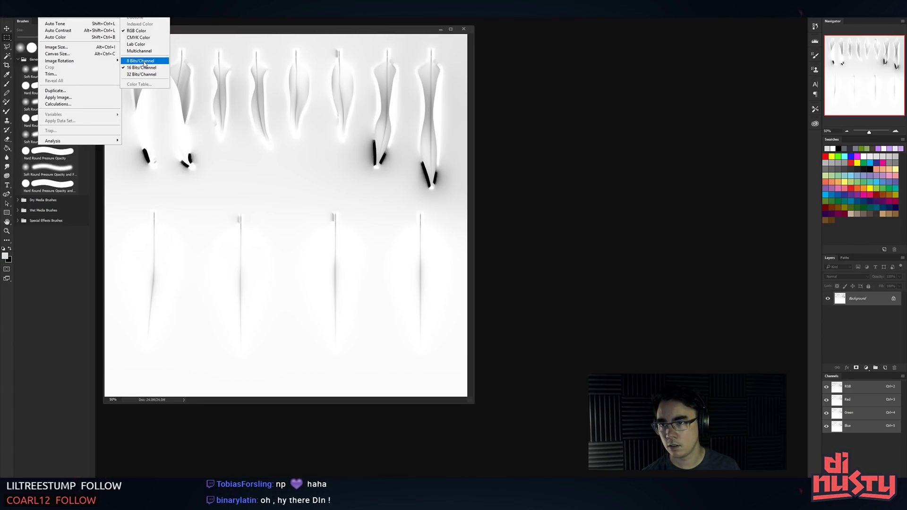
click(146, 66)
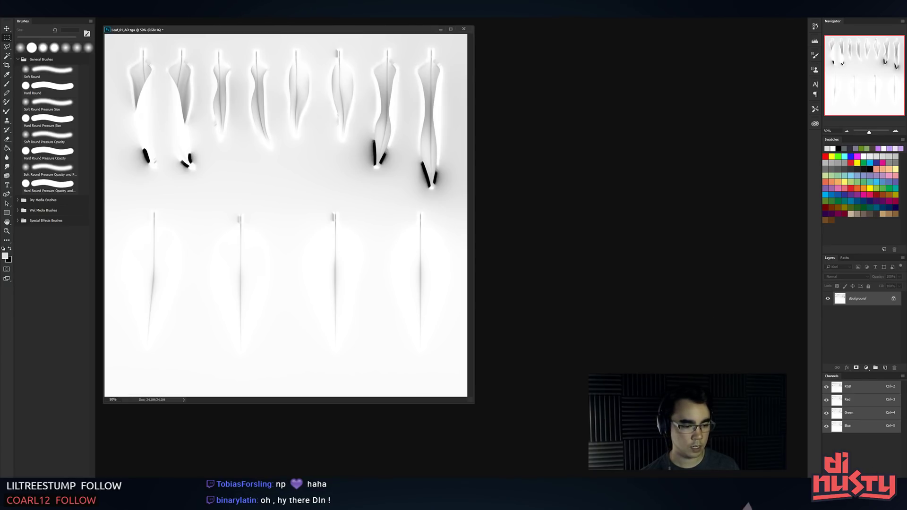
click(872, 467)
click(841, 391)
key(ctrl+shift+s)
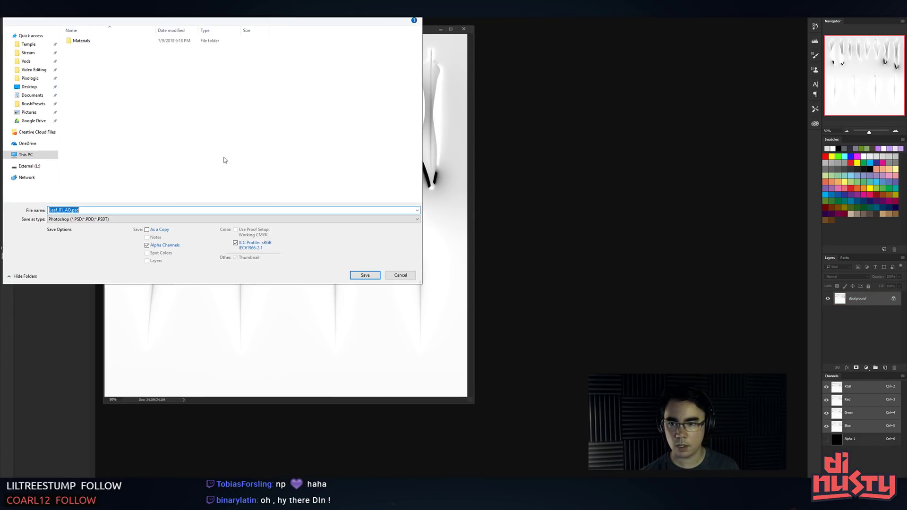
click(128, 219)
click(129, 219)
click(128, 219)
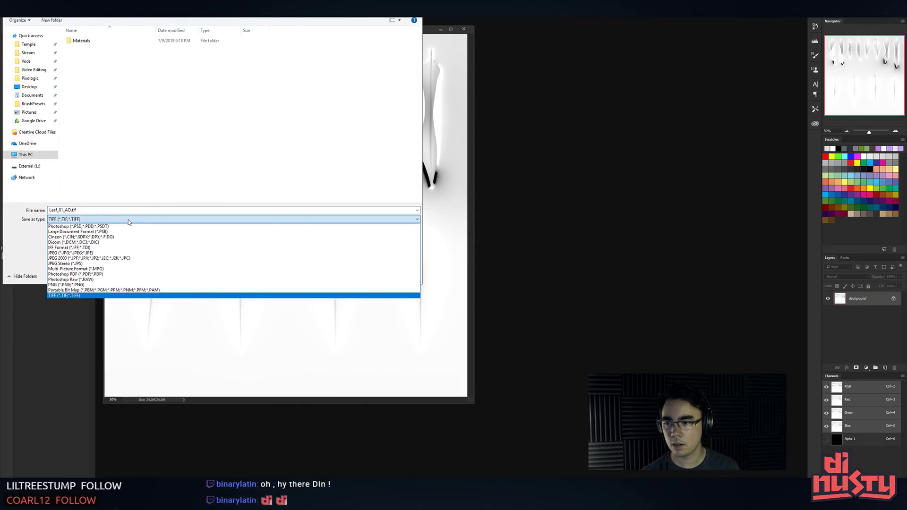
key(Escape)
key(Escape)
drag(147, 33, 272, 68)
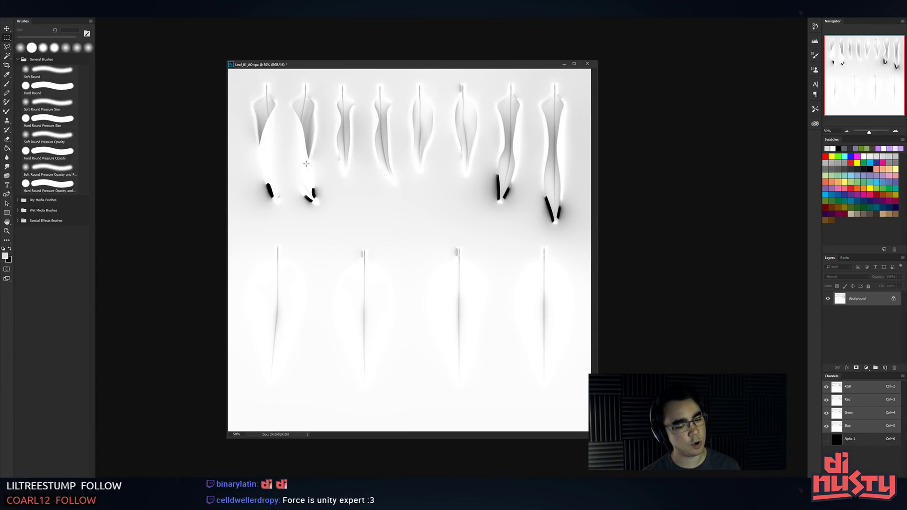
- Open Leaf_01_A.tga from the Leaf folder in Photoshop and copy its leaf mask into the Leaf_01_AO document as an aligned layer
click(557, 482)
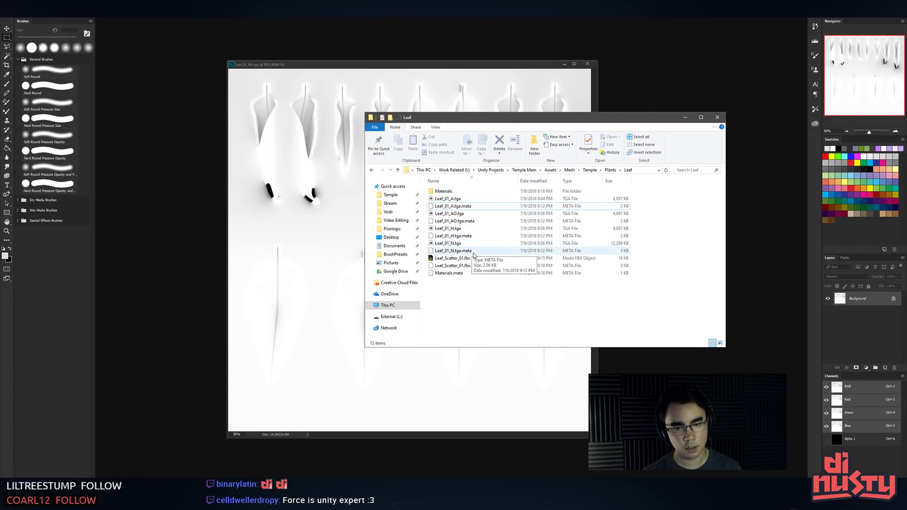
click(463, 214)
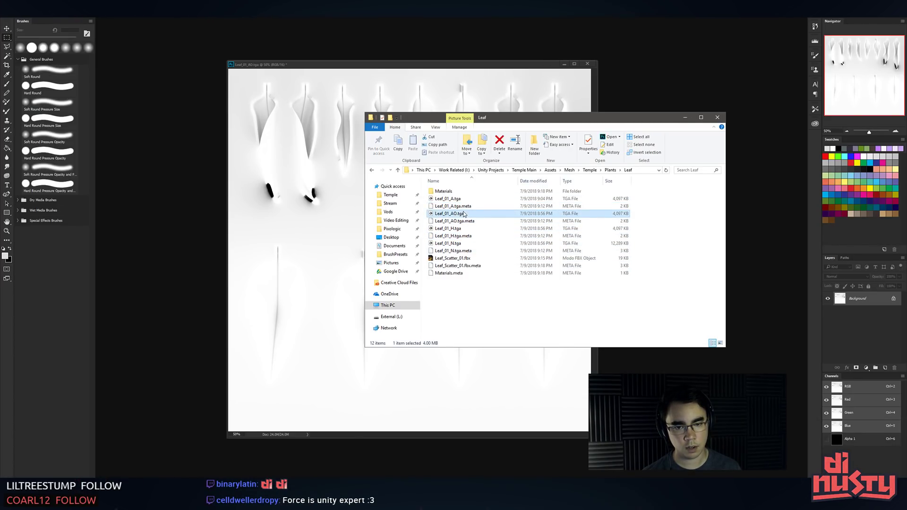
drag(449, 199, 631, 63)
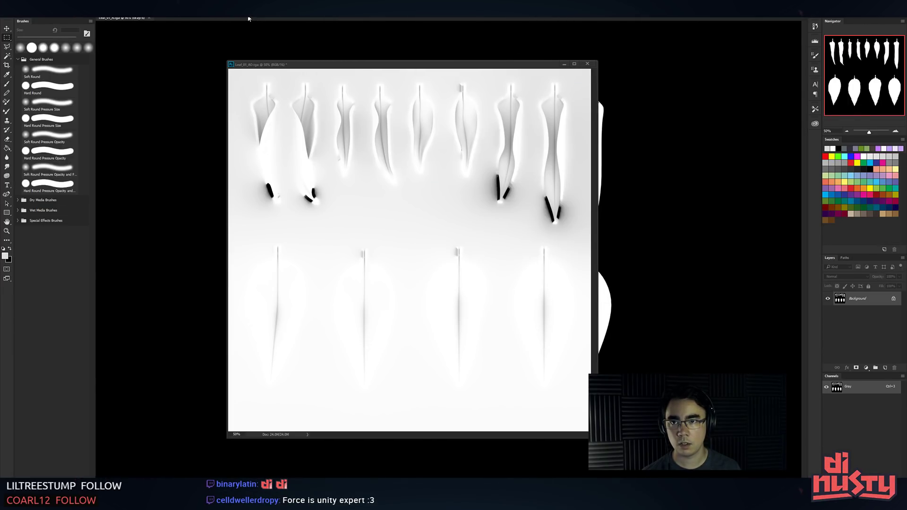
drag(249, 19, 269, 29)
key(ctrl+minus)
key(ctrl+minus)
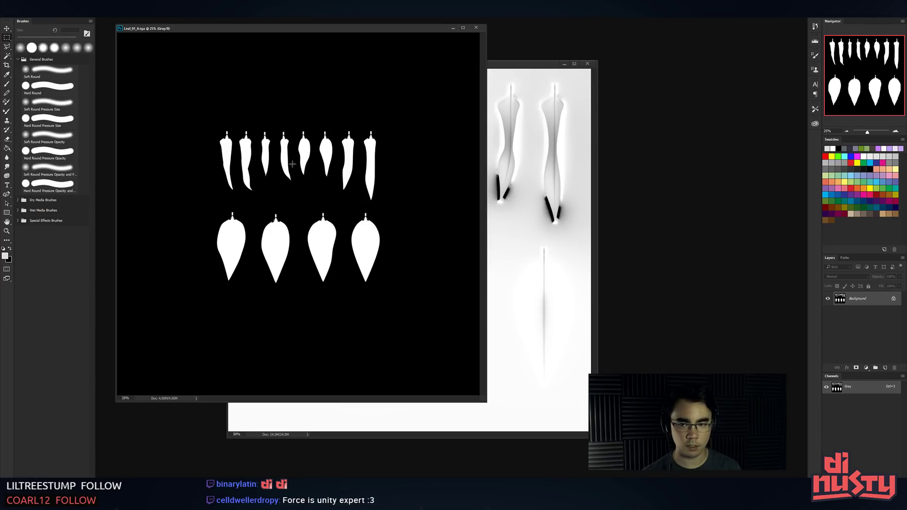
shift+drag(293, 163, 534, 307)
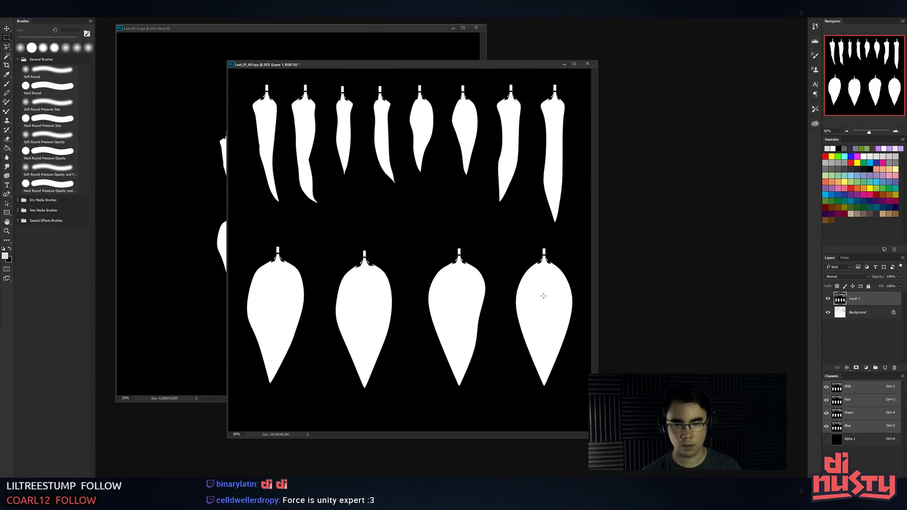
- Inspect the leaf planes in Unity and Modo, and select the leaf scatter in the Unity scene
key(alt+Tab)
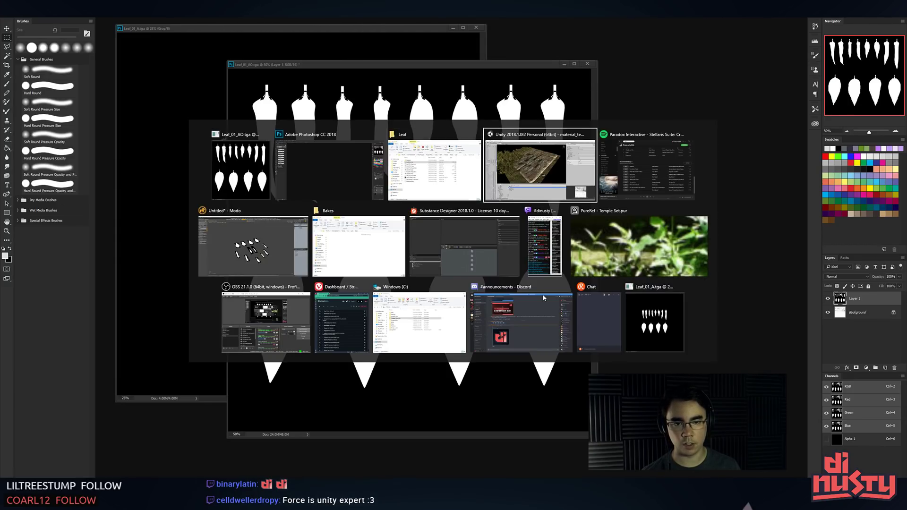
key(alt+Tab)
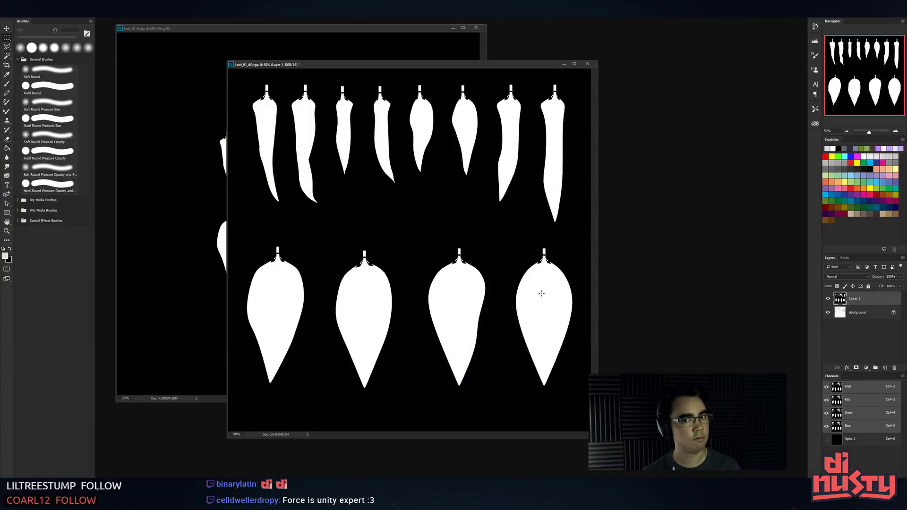
key(alt+Tab)
alt+drag(542, 295, 501, 286)
key(alt+Tab)
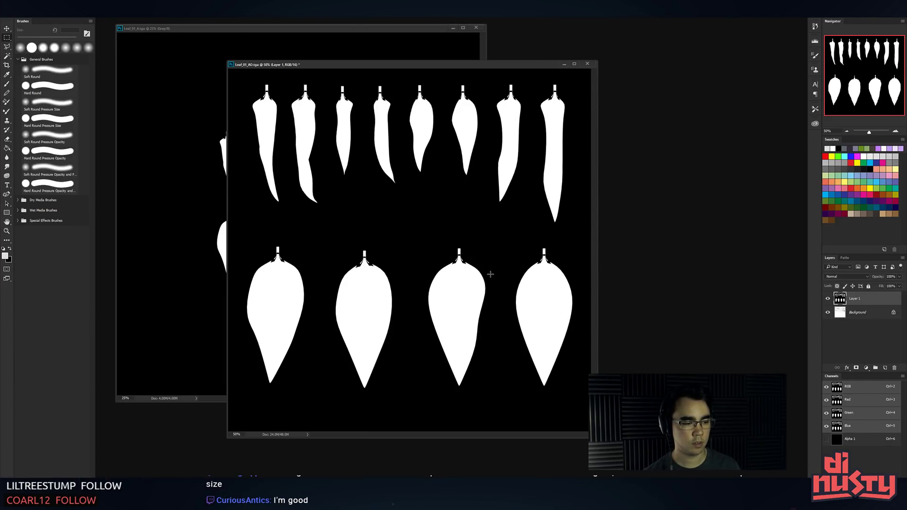
key(alt+Tab)
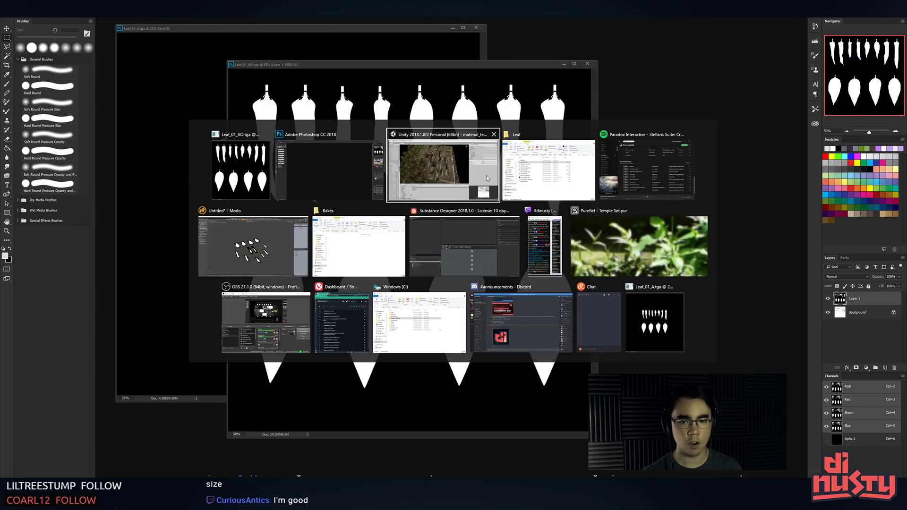
click(294, 253)
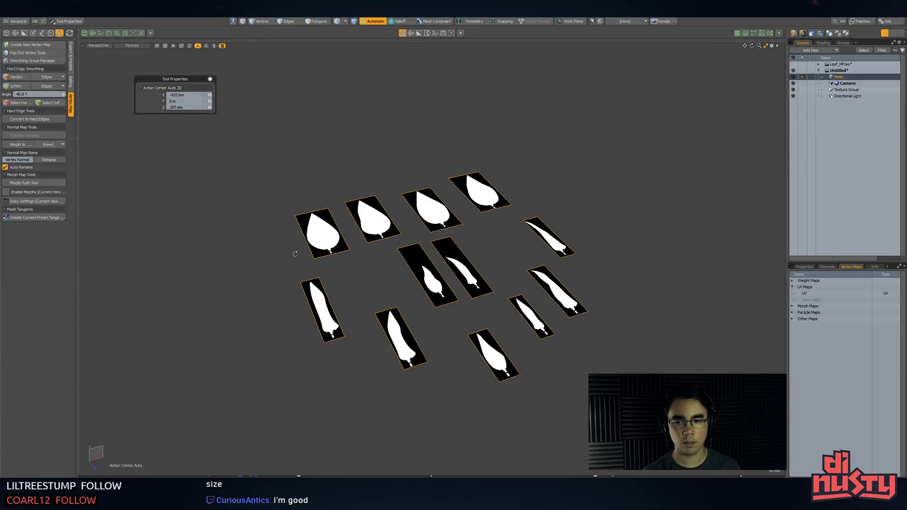
key(alt+Tab)
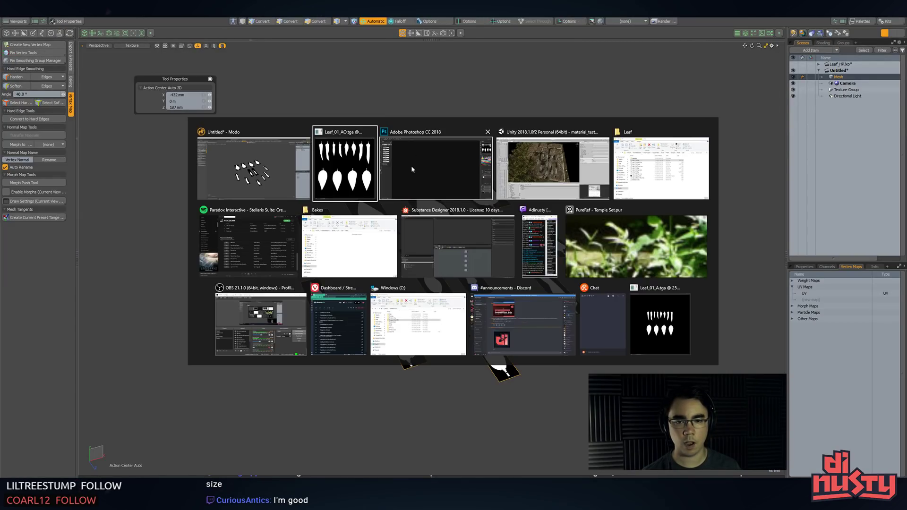
click(553, 168)
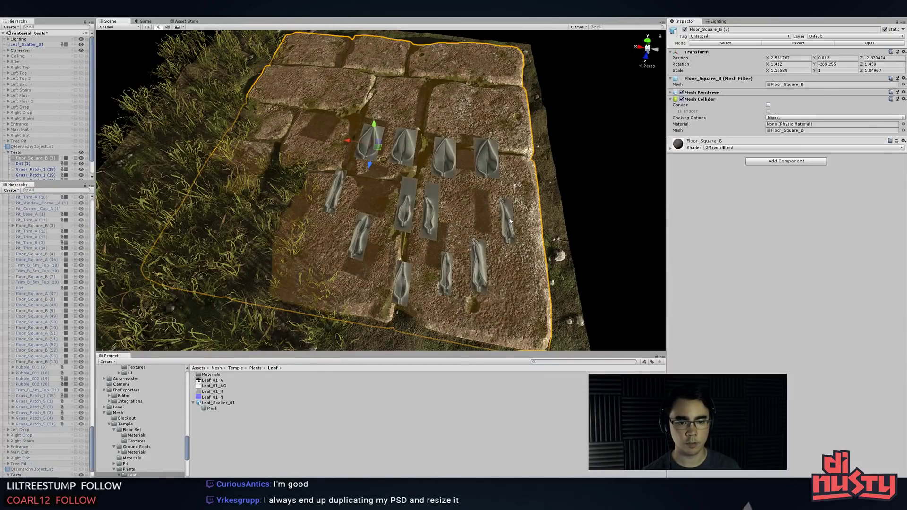
click(499, 242)
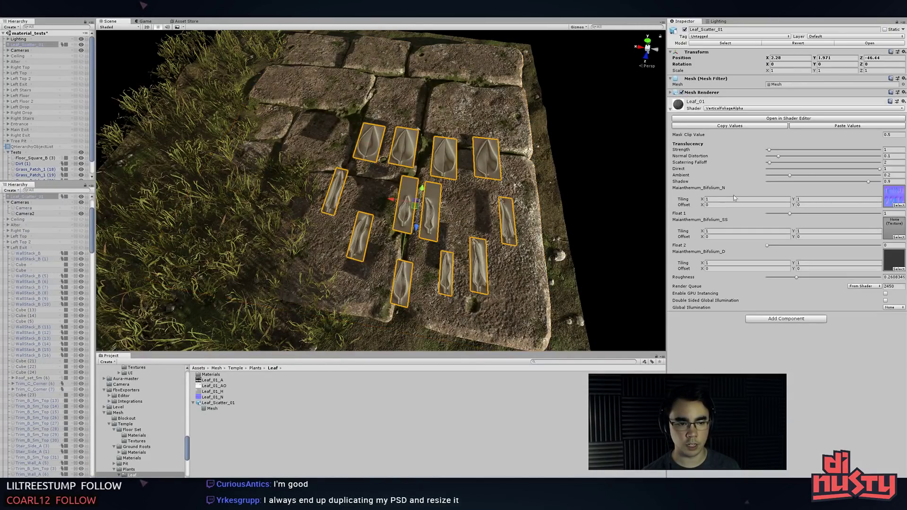
- Examine the import settings of the Leaf_01_N texture and its available max size options without changing them
click(226, 397)
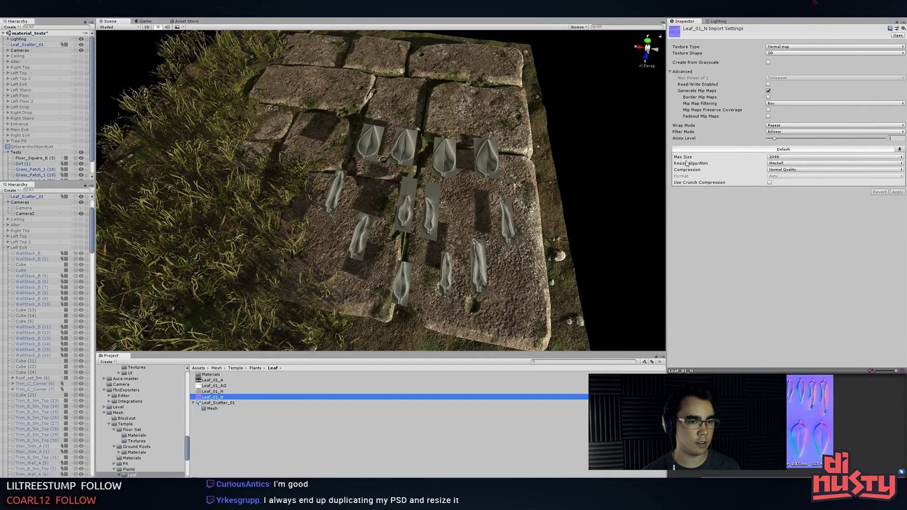
click(238, 391)
click(237, 397)
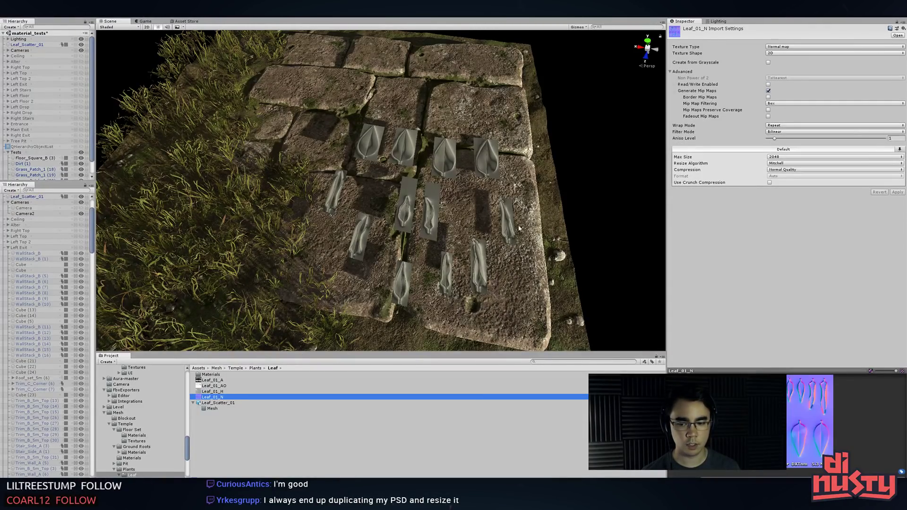
click(791, 160)
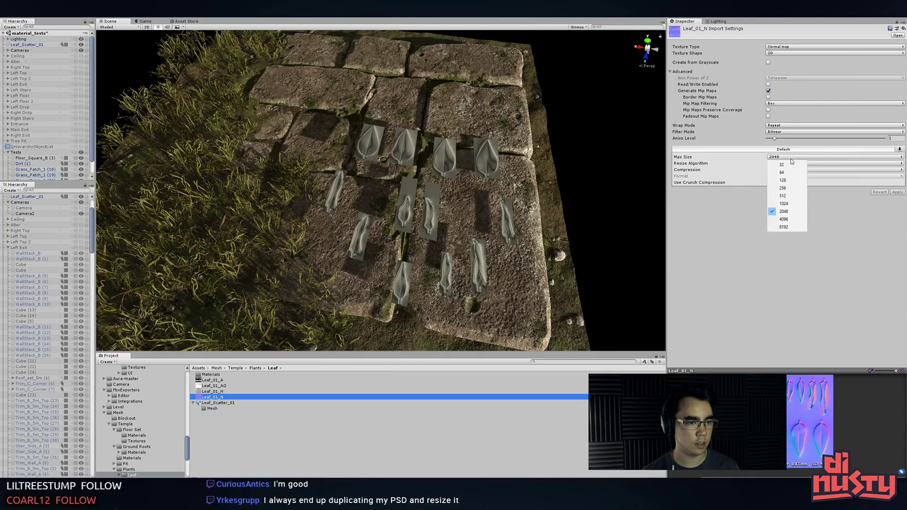
click(813, 266)
- Set the Leaf_01_AO texture's max size to 256 and apply the import settings
click(250, 385)
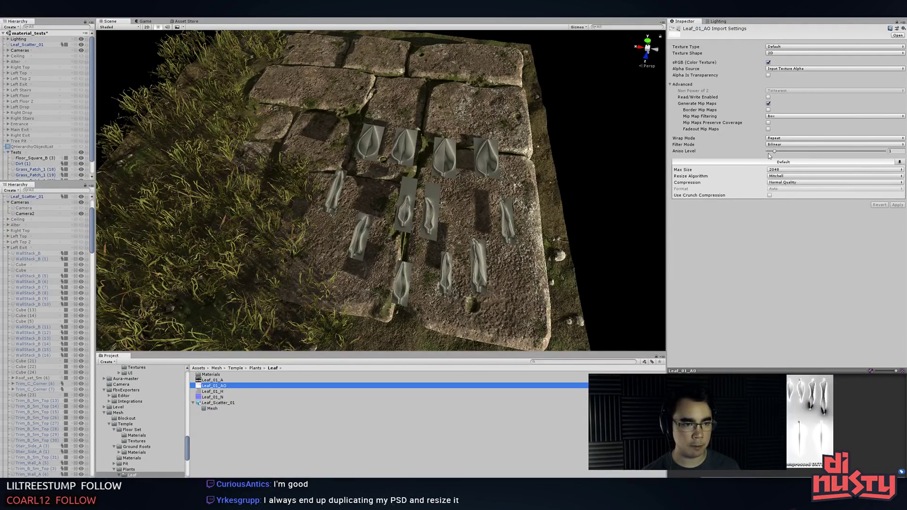
click(805, 170)
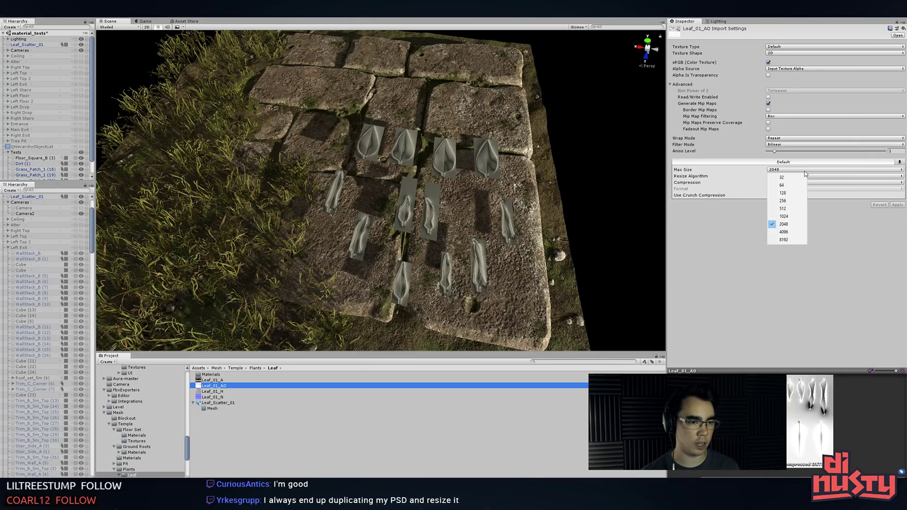
click(788, 202)
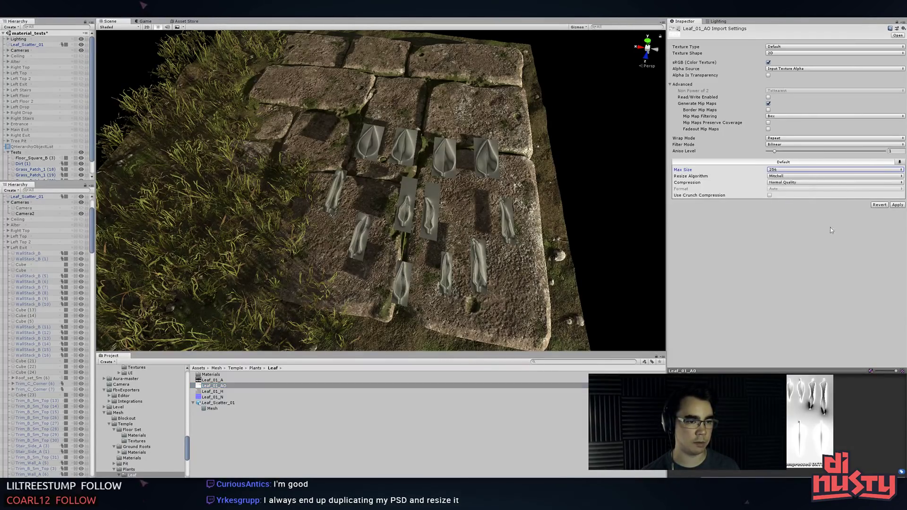
click(896, 205)
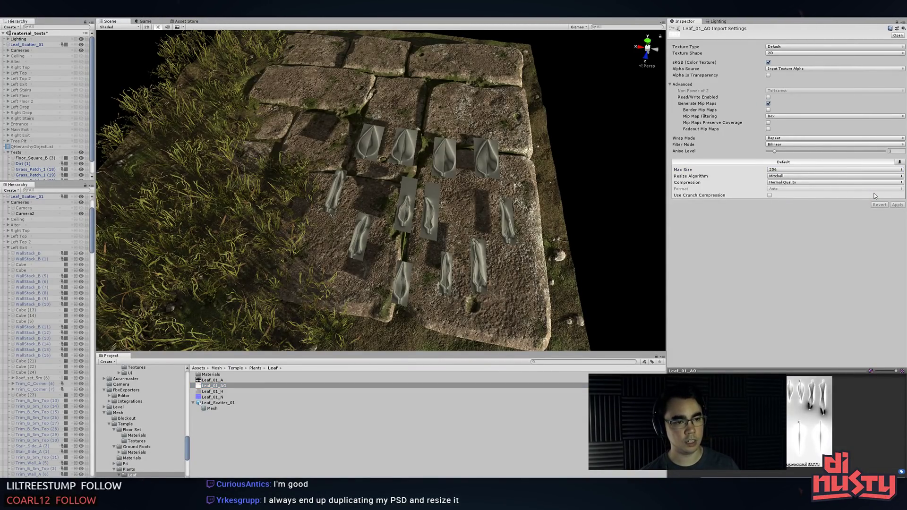
click(891, 171)
click(846, 235)
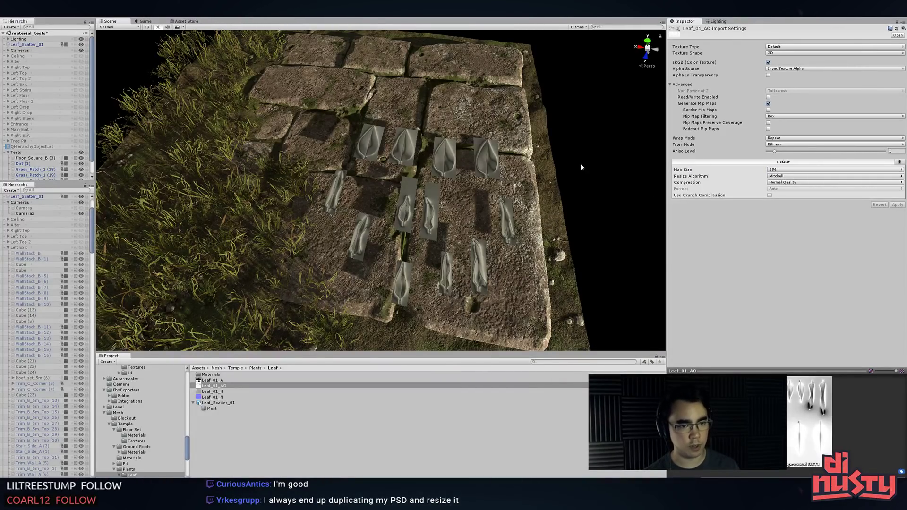
- Compare the selected leaf scatter in Unity with the masked leaf planes in Modo
click(483, 161)
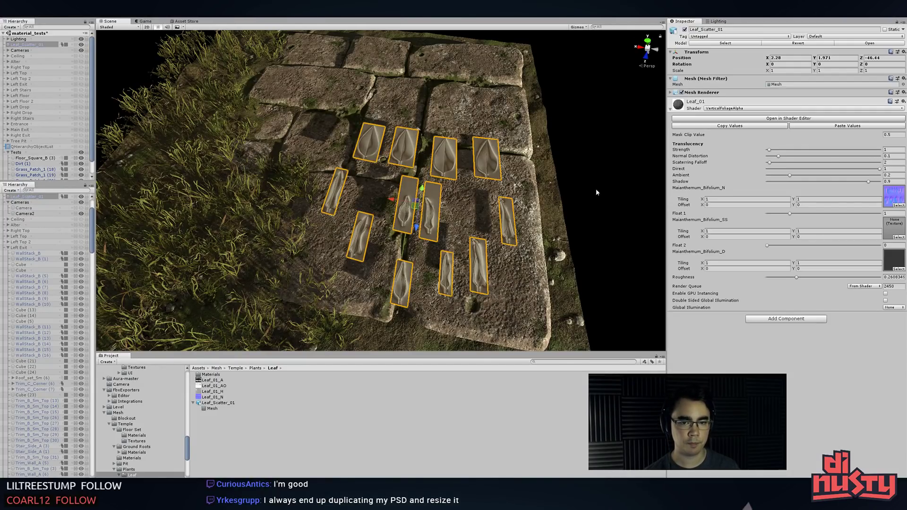
key(alt+Tab)
alt+drag(616, 211, 556, 249)
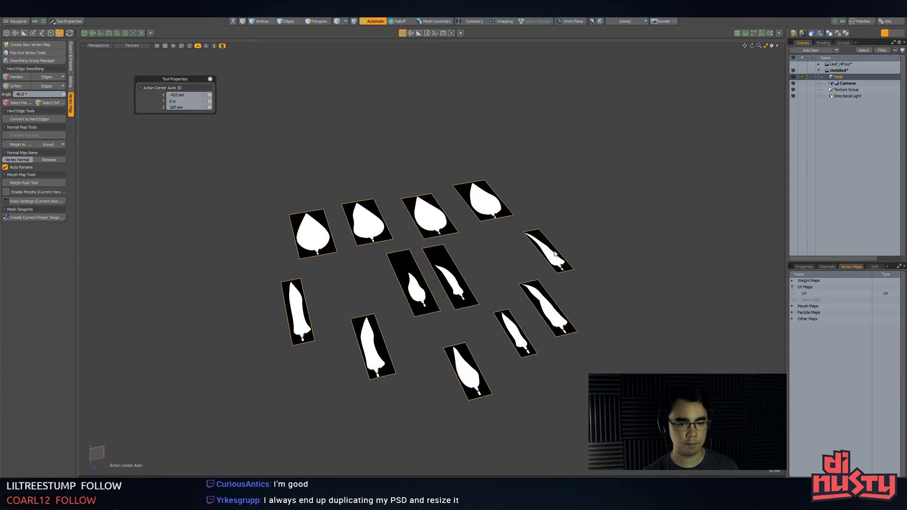
key(alt+Tab)
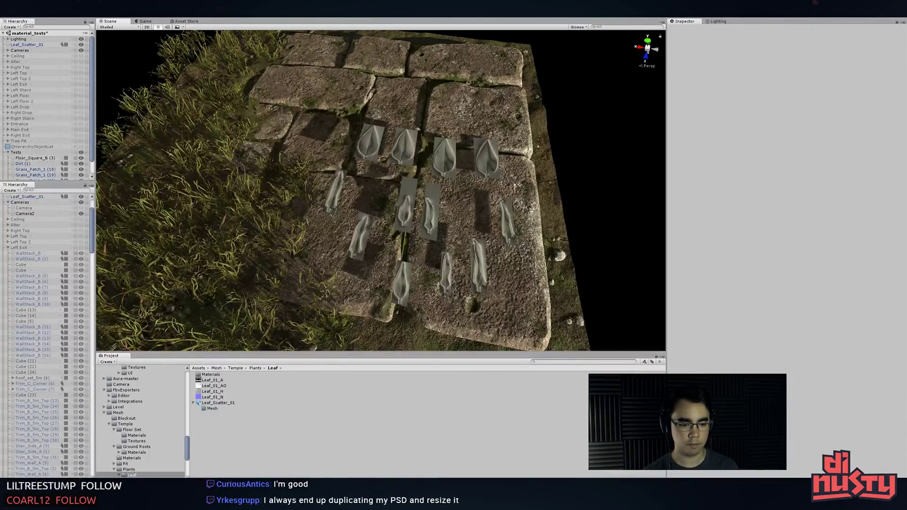
- Switch to Photoshop and copy the whole Leaf_01_A leaf mask into the Alpha 1 channel of the Leaf_01_AO document
key(alt+Tab)
key(ctrl+minus)
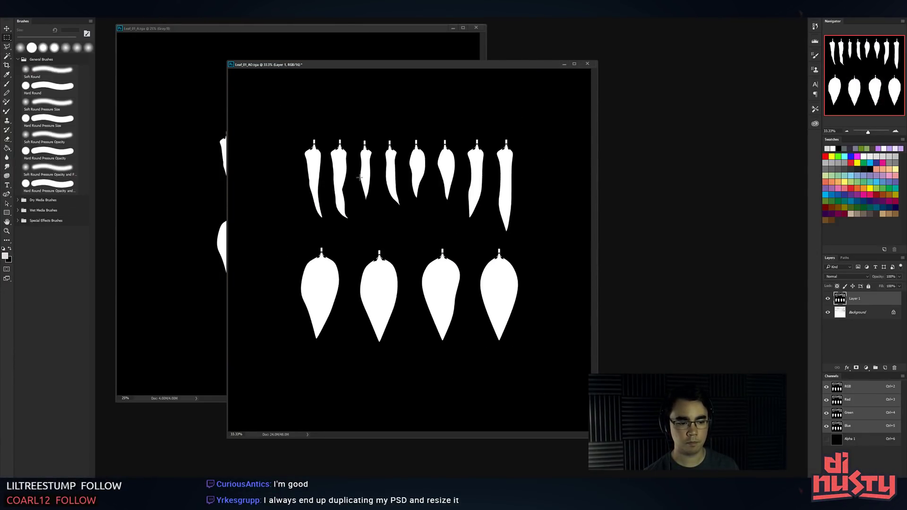
drag(287, 127, 533, 374)
key(ctrl+Tab)
key(ctrl+d)
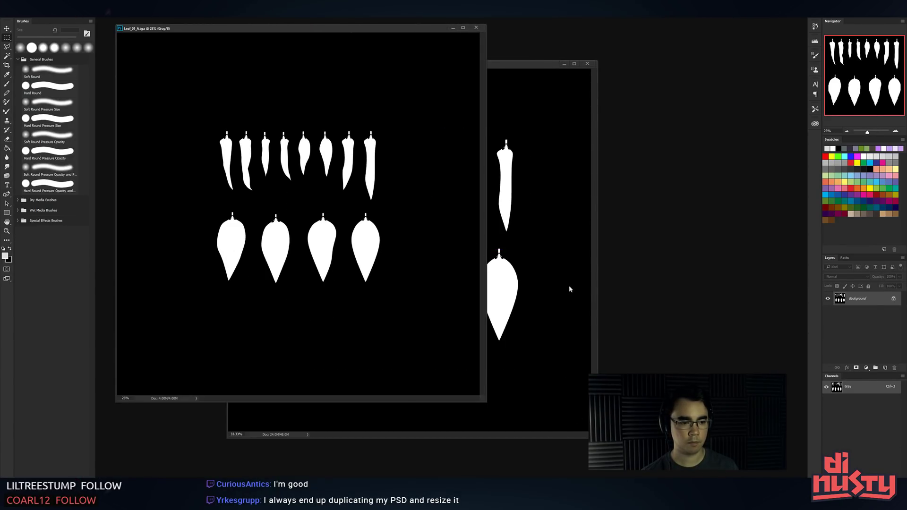
key(ctrl+a)
key(ctrl+c)
click(590, 263)
key(ctrl+v)
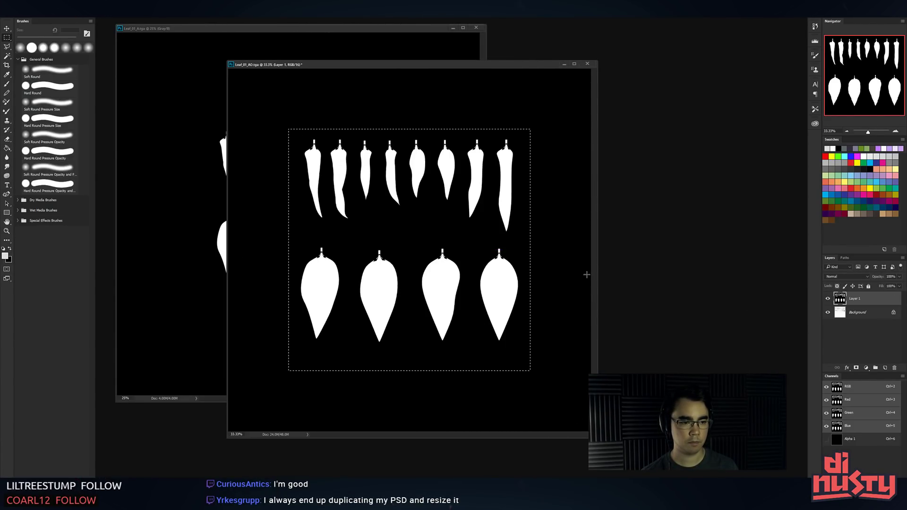
click(862, 439)
key(ctrl+v)
- Clear the leaf mask from Layer 1 of the AO document and delete that layer
click(863, 426)
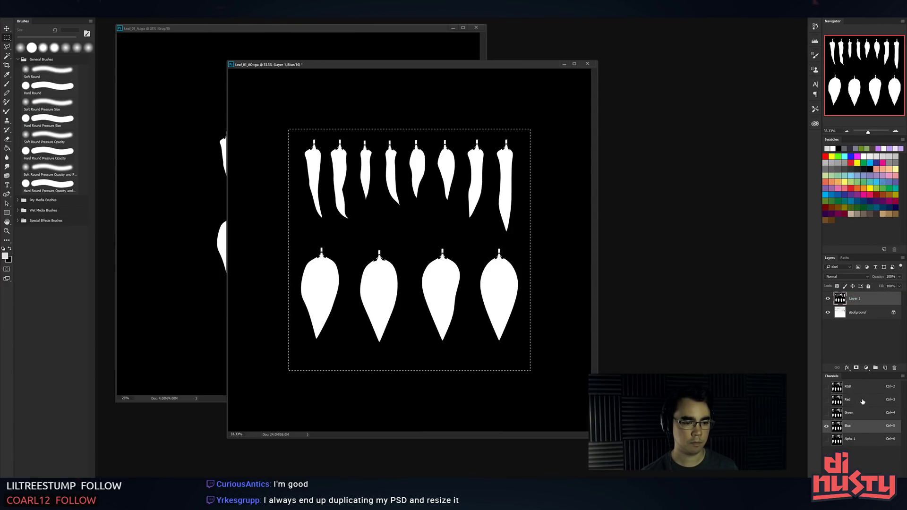
click(862, 399)
key(Delete)
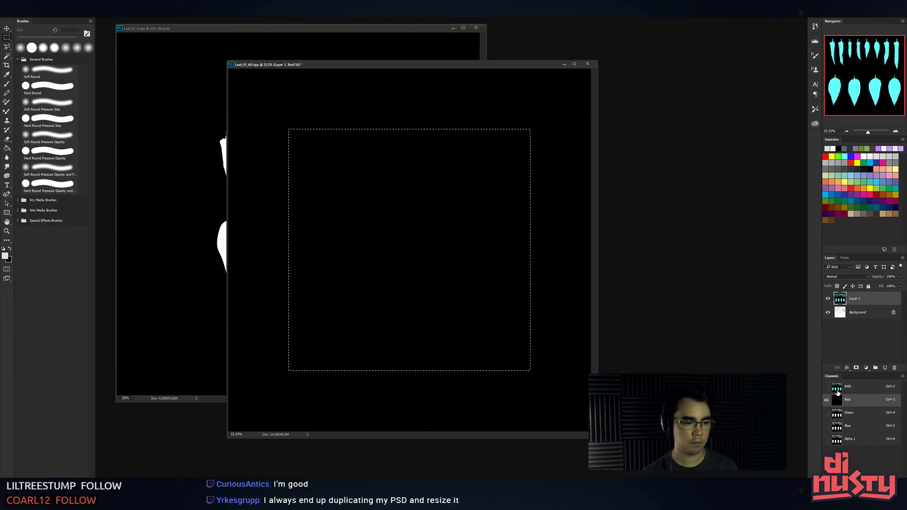
click(837, 388)
key(Delete)
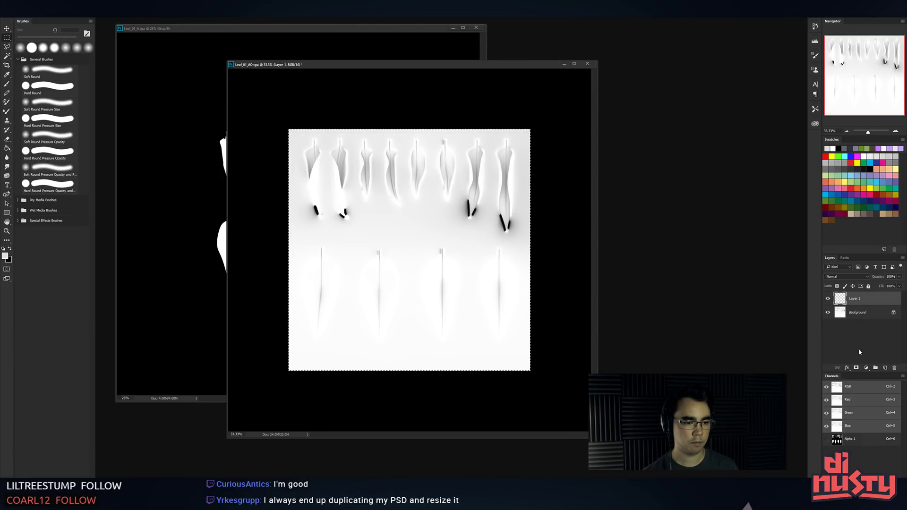
click(869, 312)
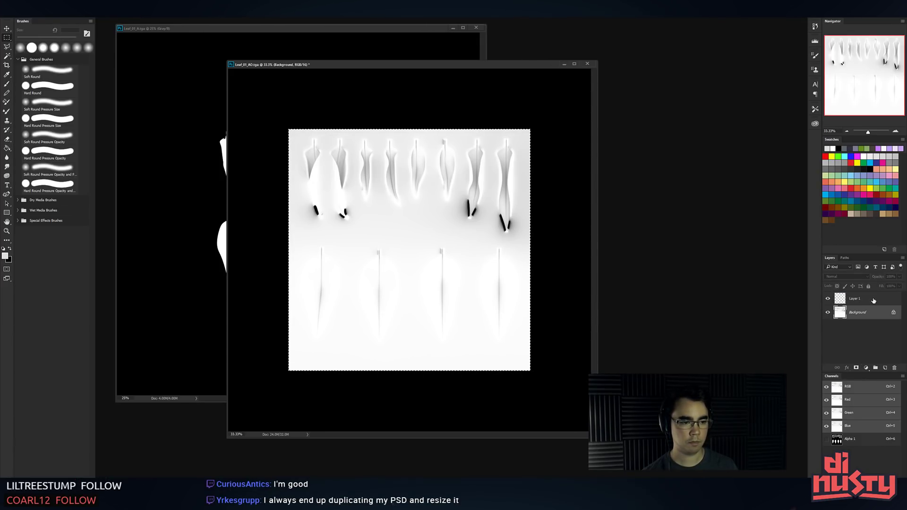
click(873, 300)
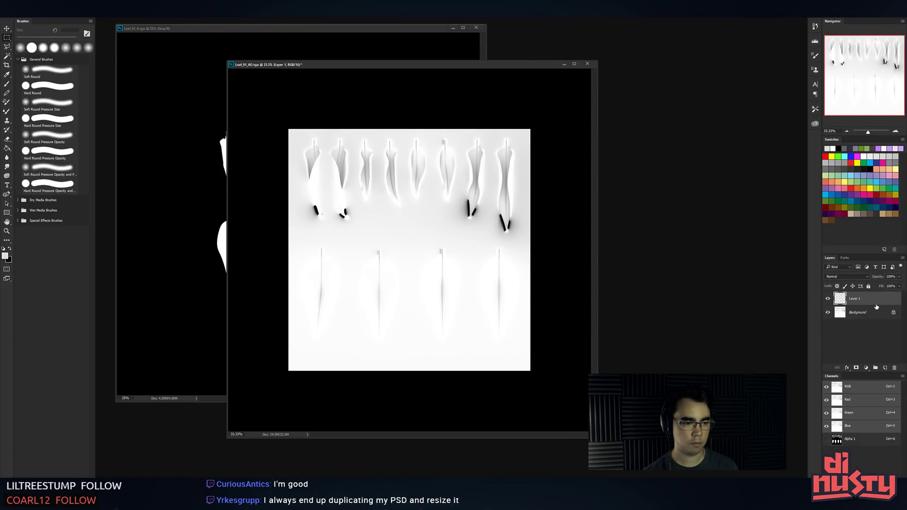
key(Delete)
- Check the Alpha 1 channel, return to the RGB composite, and convert the Background into a regular layer
click(855, 437)
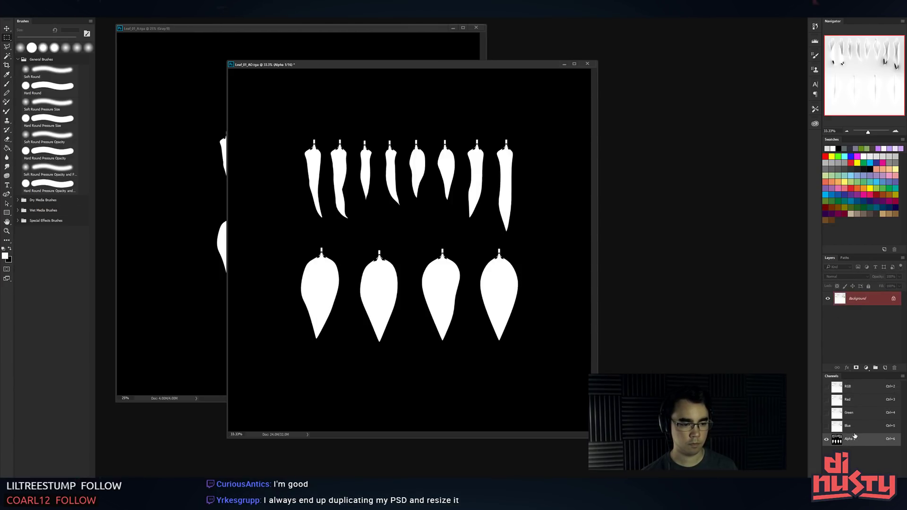
click(857, 387)
double_click(858, 298)
key(Return)
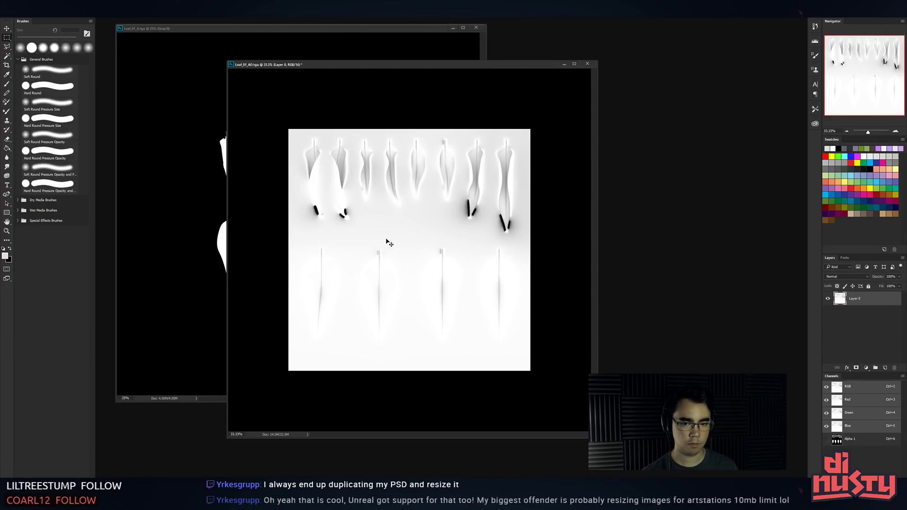
key(ctrl+shift+s)
key(Tab)
key(t)
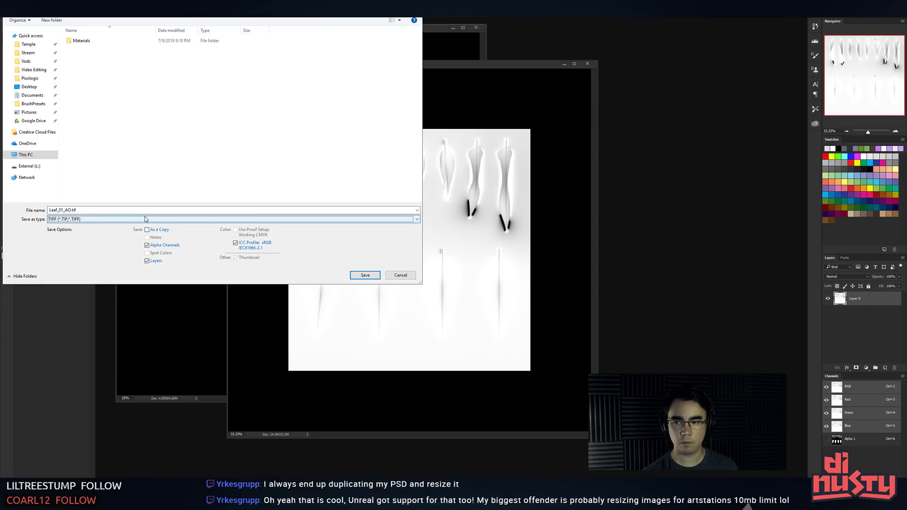
key(Escape)
- Convert the Leaf_01_AO document to 8 bits per channel
click(60, 2)
mouse_move(45, 2)
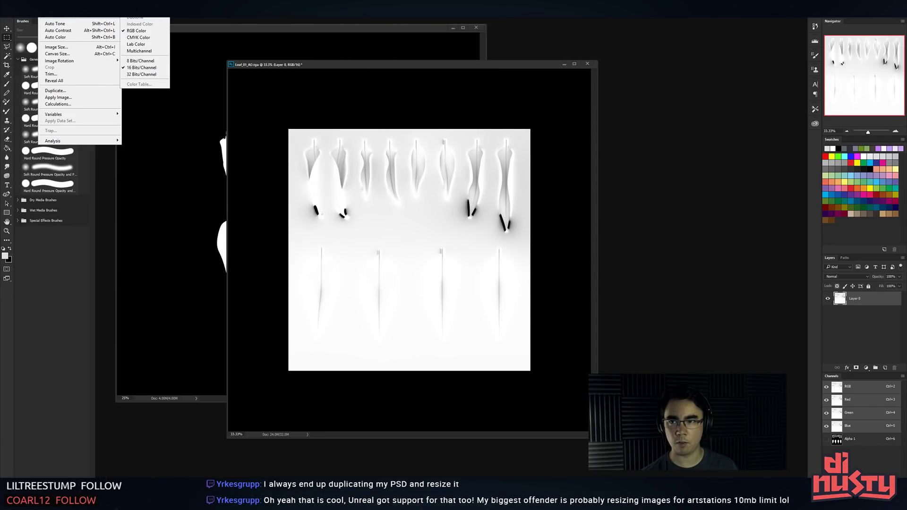
click(141, 61)
- Save the combined texture in Targa format as Leaf_01_SS.tga with alpha channels included
key(ctrl+shift+s)
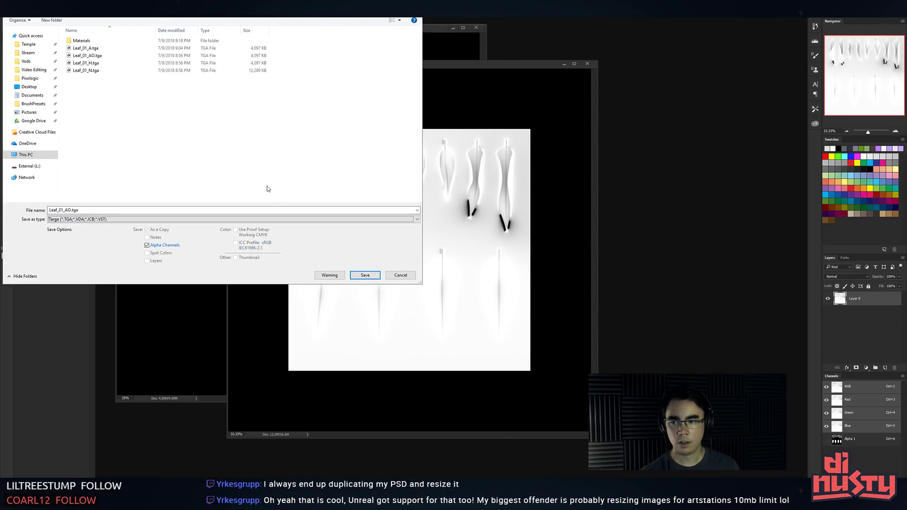
click(71, 211)
click(70, 211)
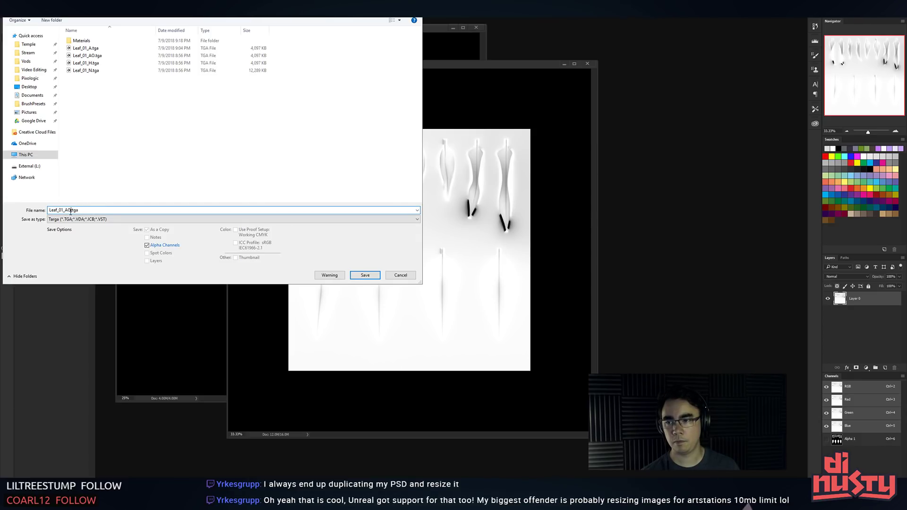
text(SS)
click(375, 276)
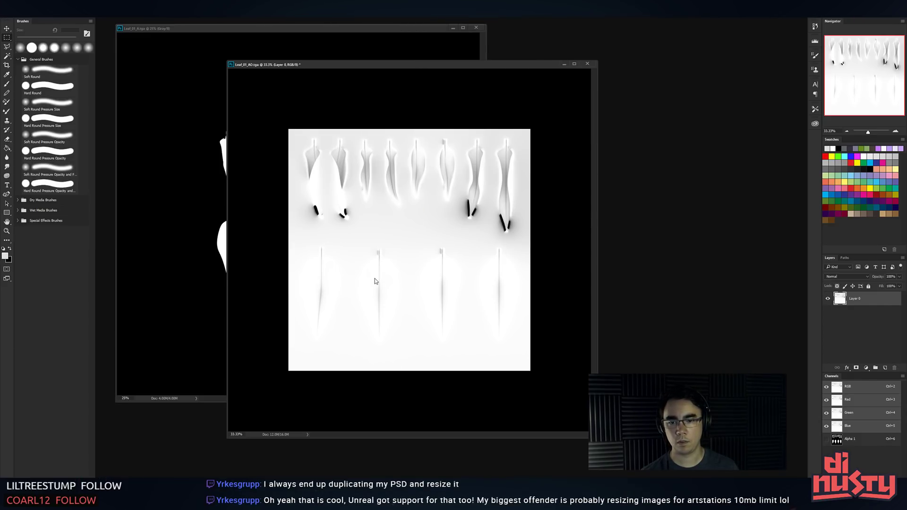
click(472, 160)
- Switch to Unity, assign Leaf_01_SS to the Leaf_01 material's Maianthemum_Bifolium_SS texture slot, and inspect the leaves up close
key(alt+Tab)
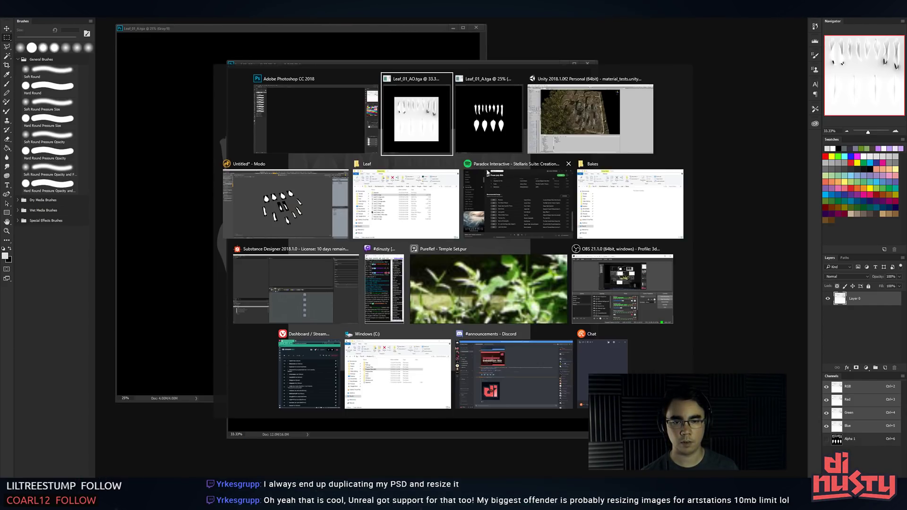
click(591, 120)
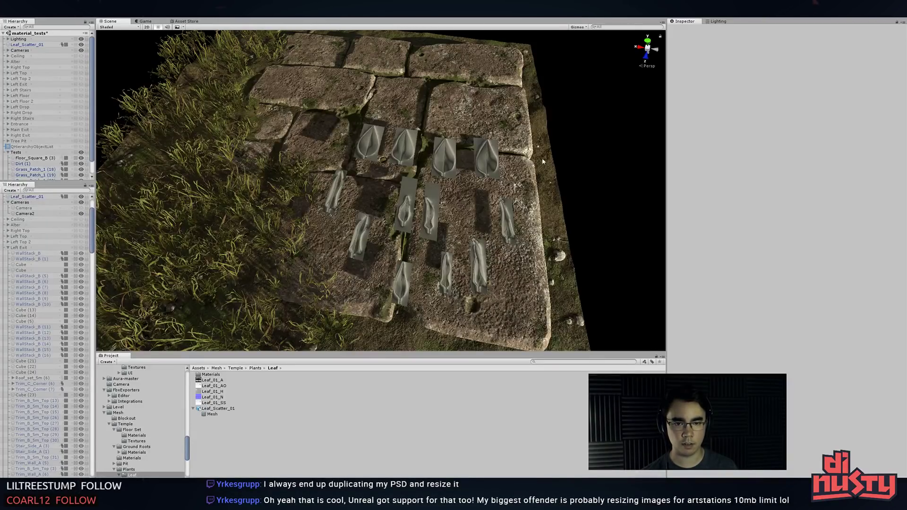
click(491, 159)
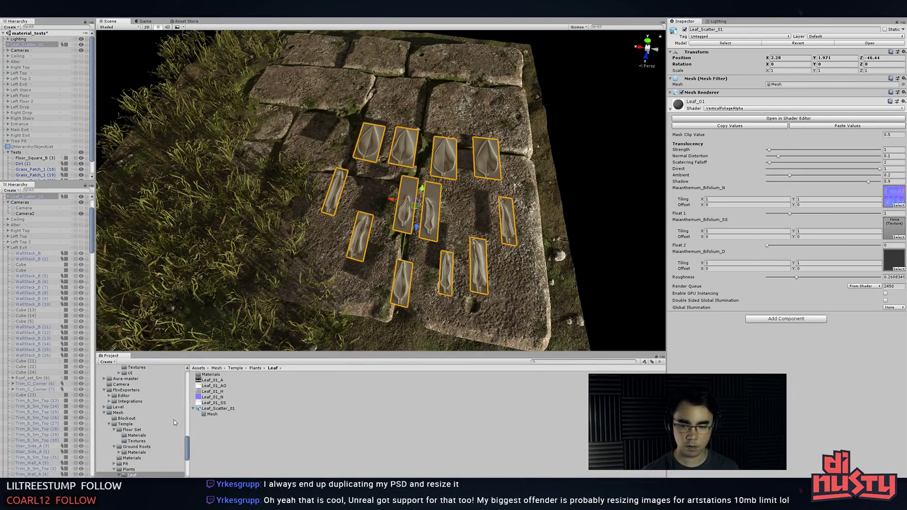
drag(229, 401, 678, 314)
drag(901, 226, 899, 227)
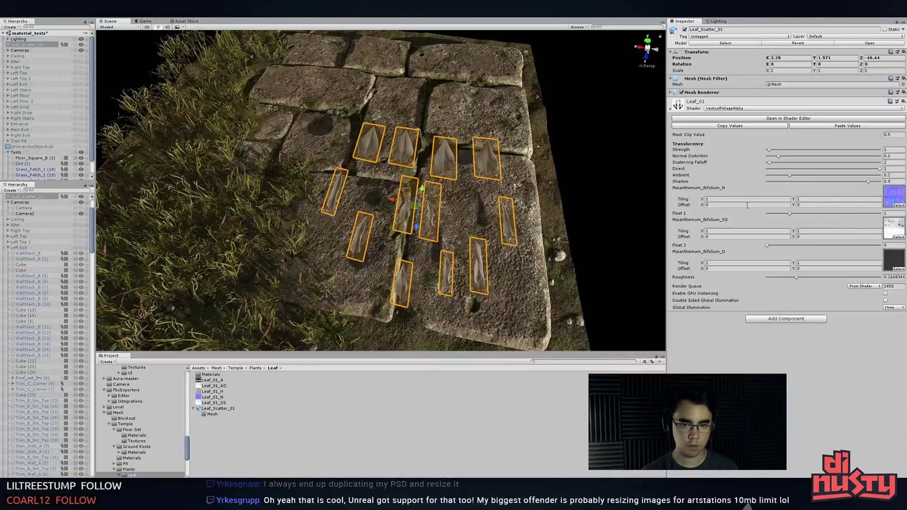
click(571, 218)
alt+drag(571, 218, 344, 193)
scroll(491, 232, up, 3)
click(334, 112)
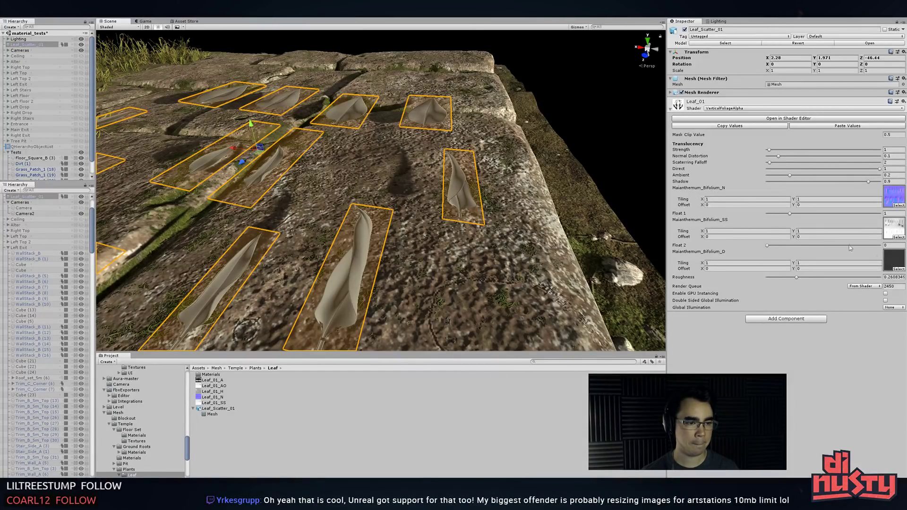
- Switch to Spotify and skip to the next track
key(alt+Tab)
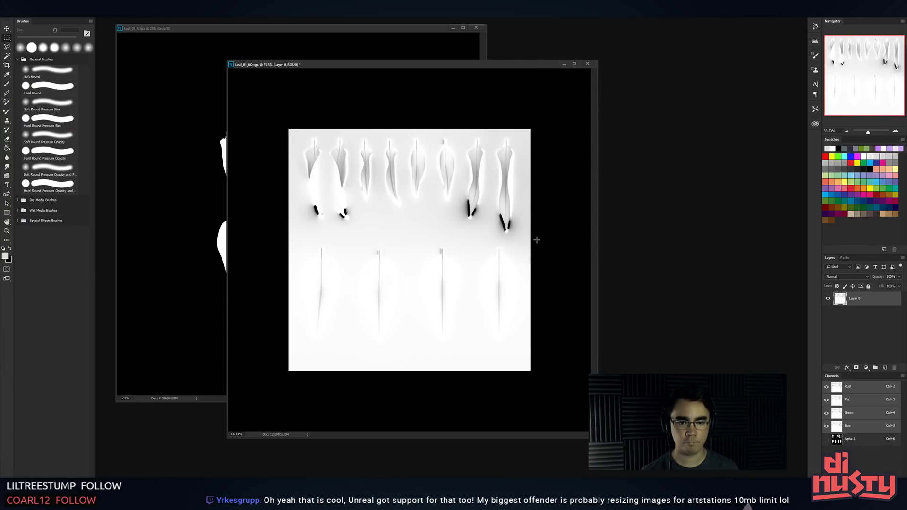
key(alt+Tab)
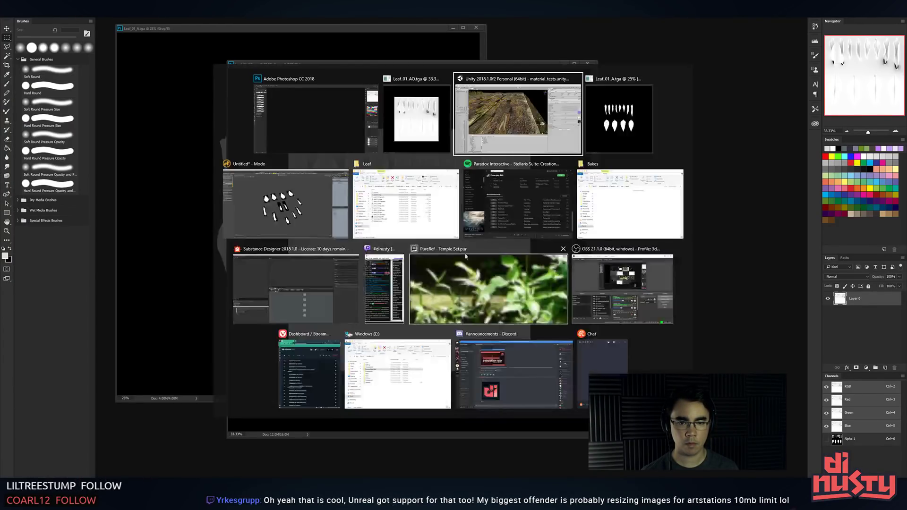
click(504, 210)
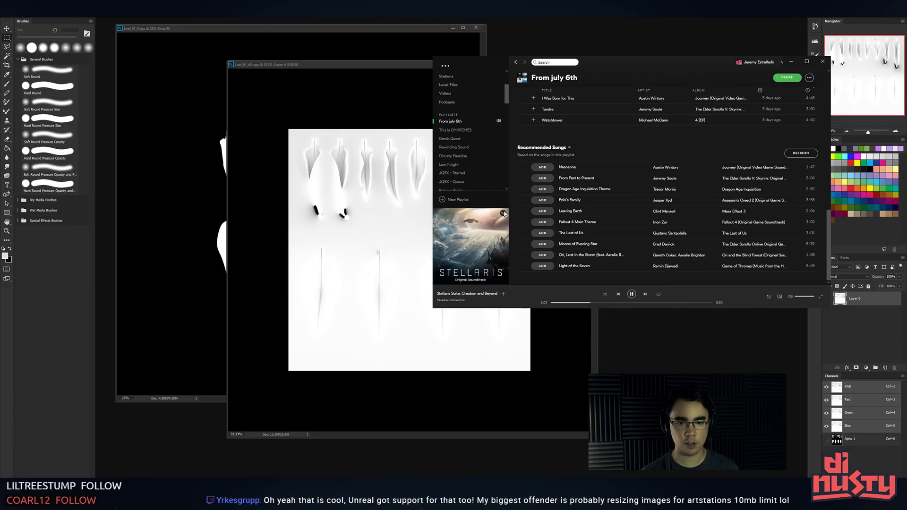
click(646, 294)
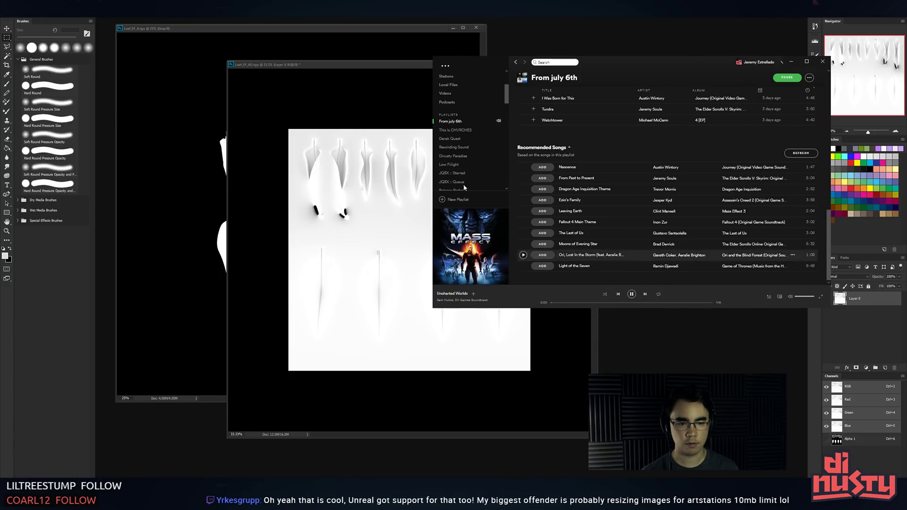
- Switch from Spotify back to the Leaf_01_AO document in Photoshop
click(345, 160)
key(alt+Tab)
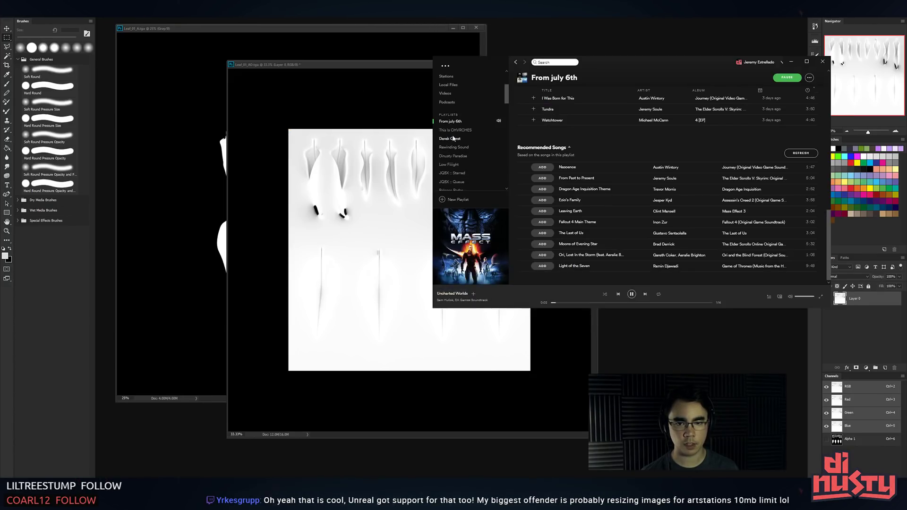
key(alt+Tab)
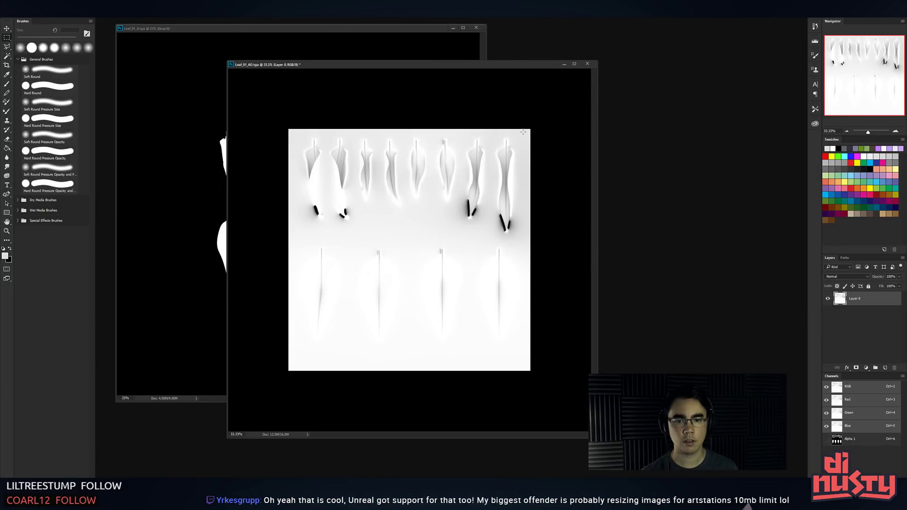
drag(556, 129, 251, 352)
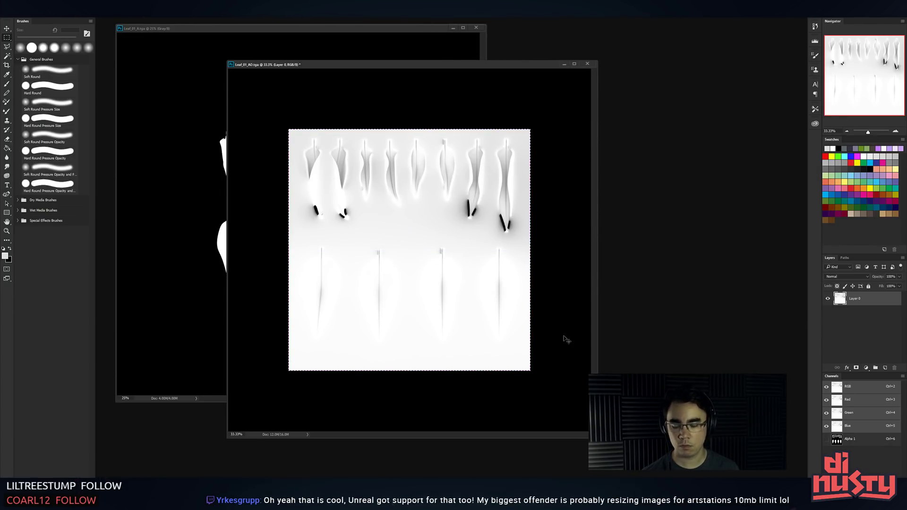
key(ctrl+c)
key(ctrl+n)
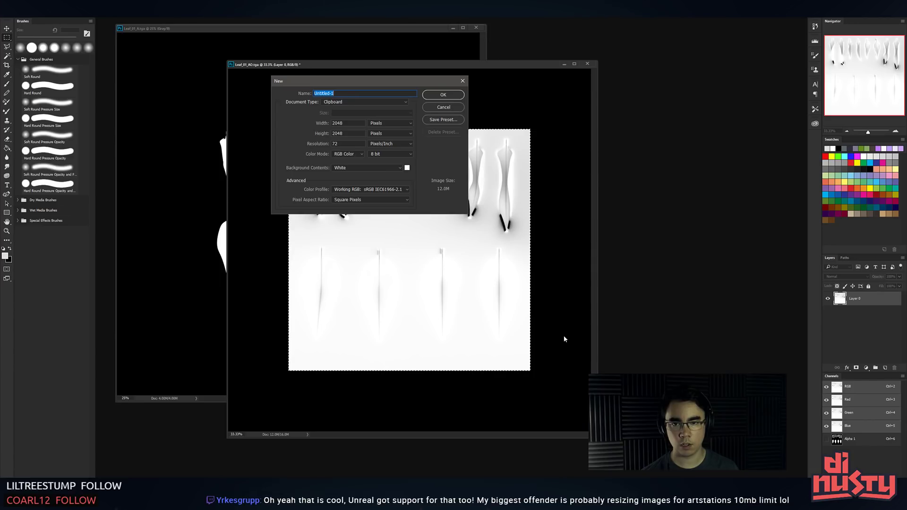
key(Escape)
- Delete the Alpha 1 channel from the Leaf_01_AO document
key(ctrl+6)
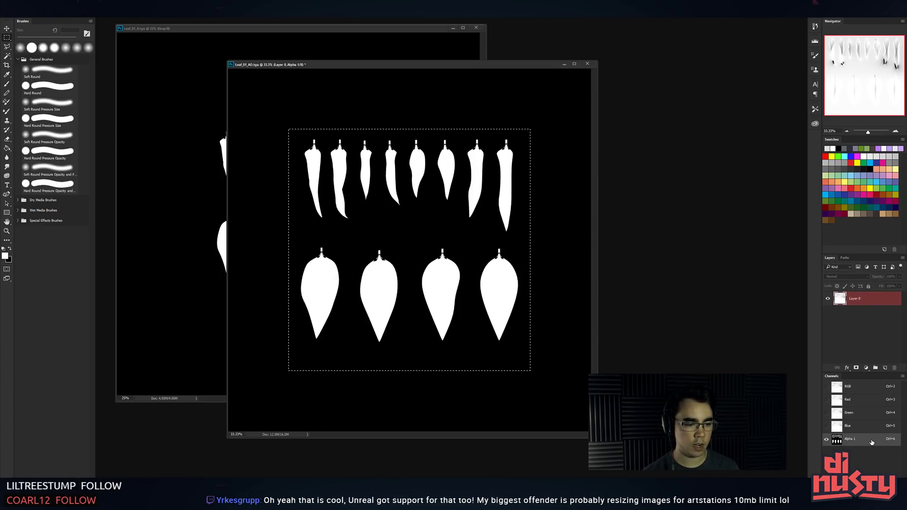
key(Delete)
key(ctrl+5)
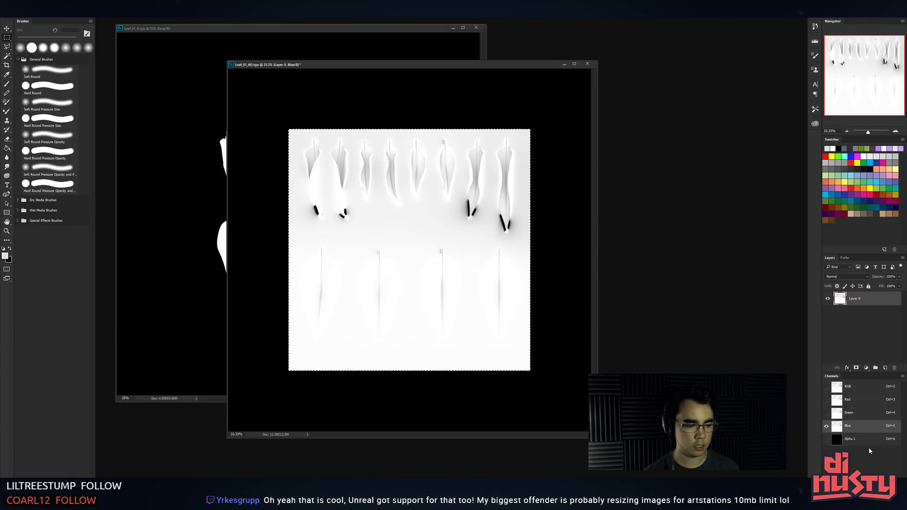
click(879, 440)
click(894, 472)
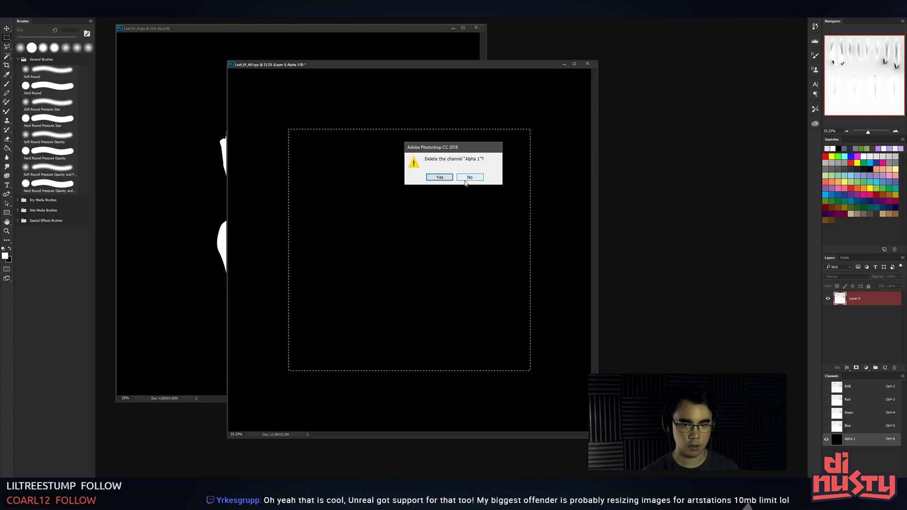
click(440, 177)
- Save the document in Targa format as Leaf_01_D.tga at 24 bits/pixel
key(ctrl+shift+s)
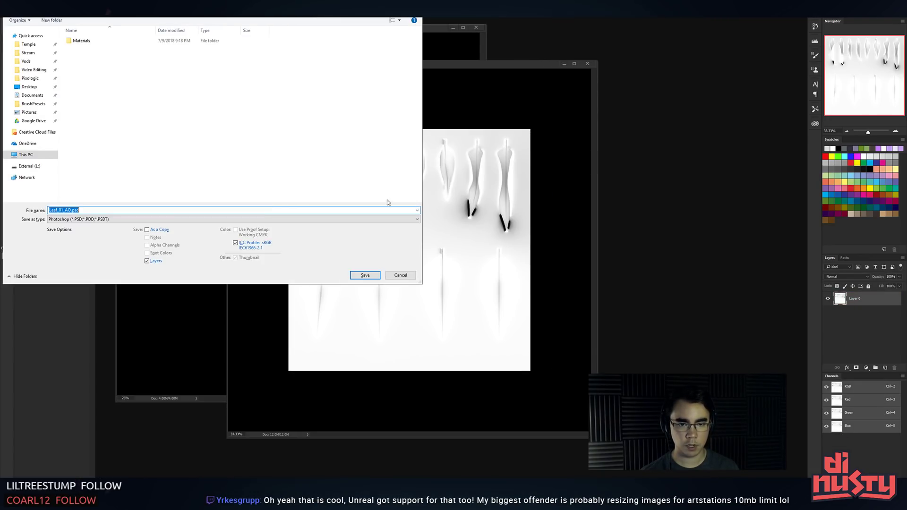
click(95, 220)
click(77, 332)
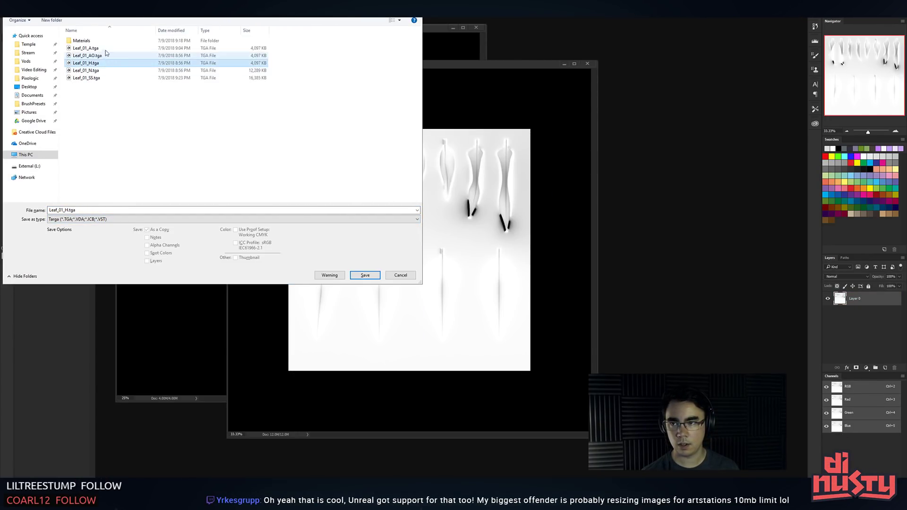
click(106, 48)
double_click(59, 210)
text(Leaf_01_D)
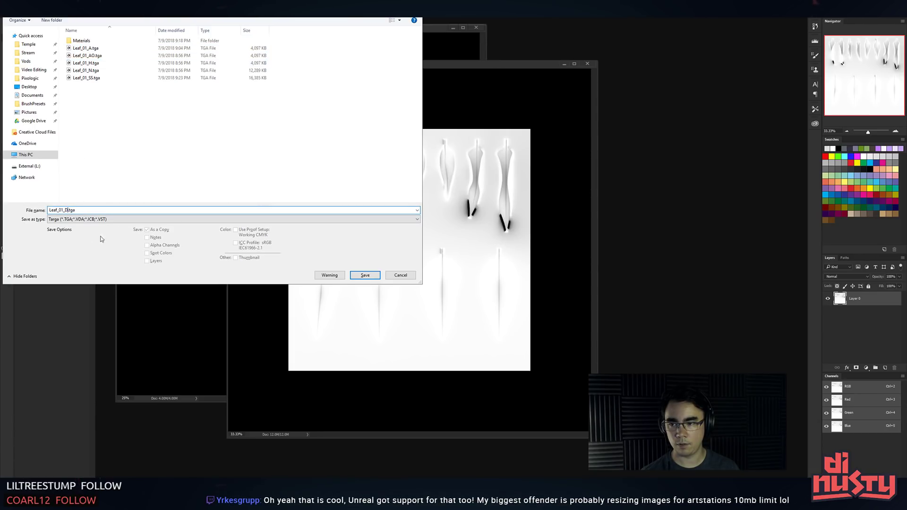
click(371, 275)
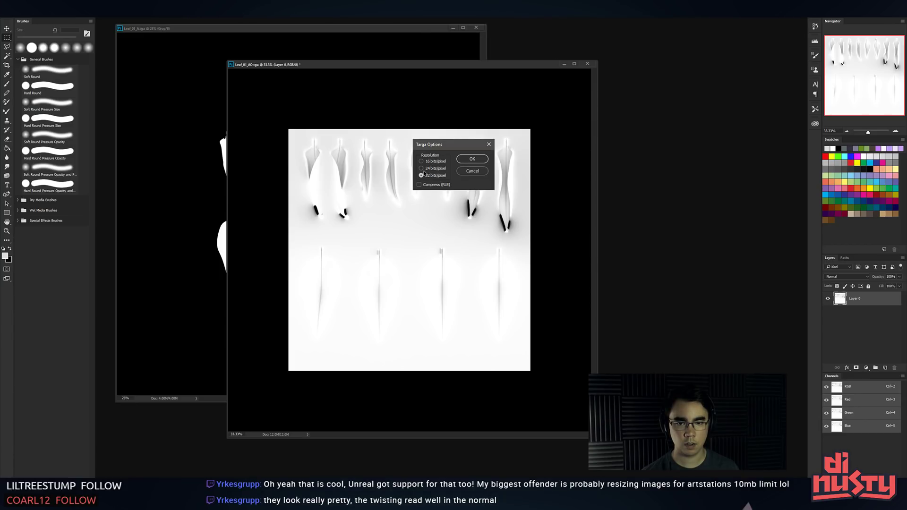
click(421, 168)
click(472, 159)
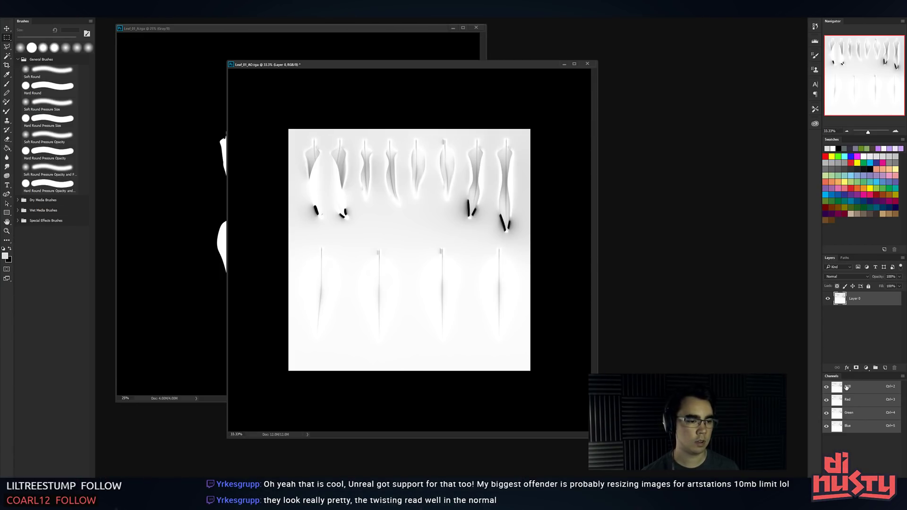
- Add a black alpha channel, try to pick a foreground colour while it is active, and check the image's colour mode
key(ctrl+6)
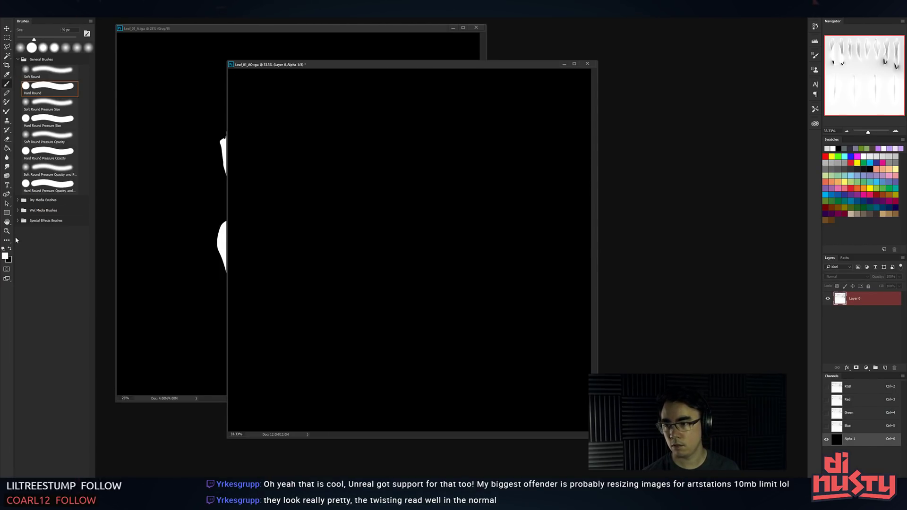
click(7, 257)
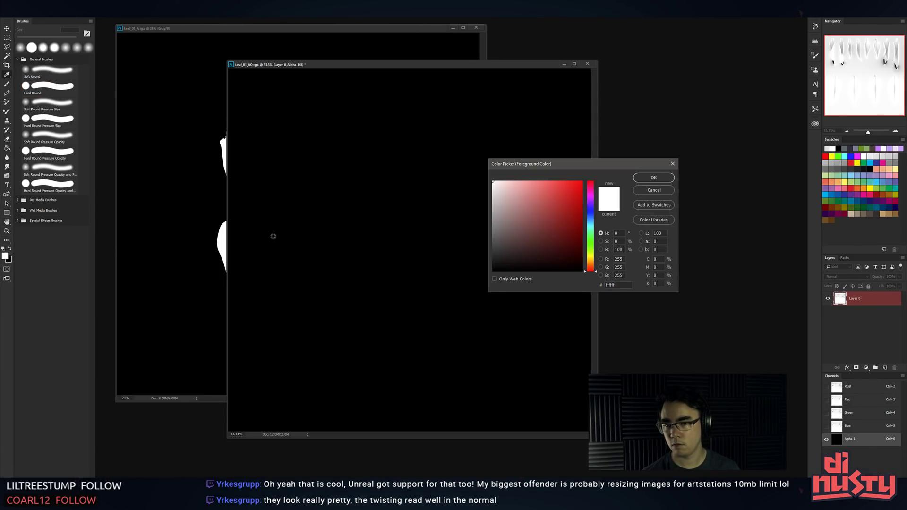
drag(589, 237, 591, 239)
drag(552, 240, 600, 245)
key(Return)
key(d)
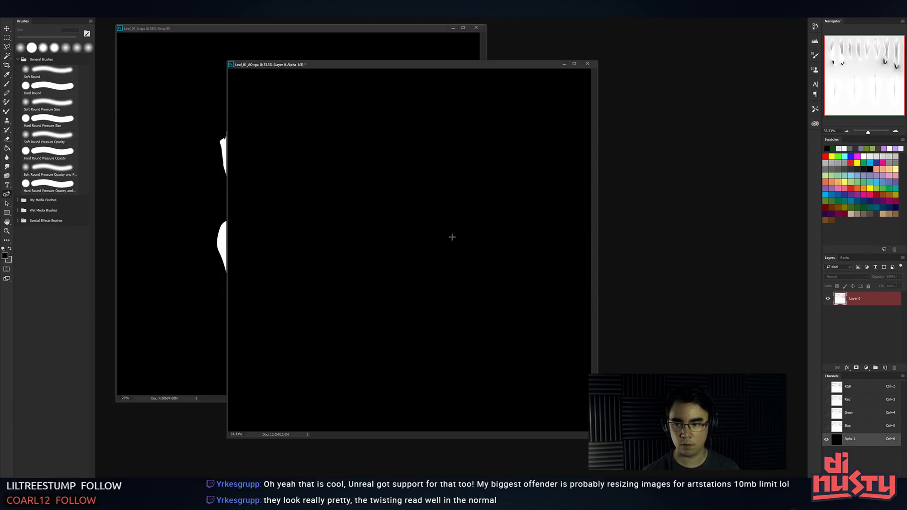
click(45, 3)
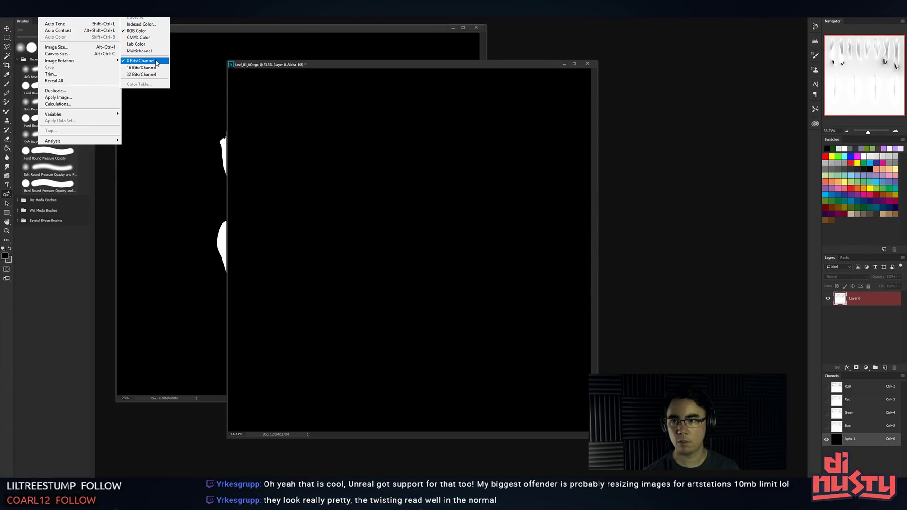
click(388, 187)
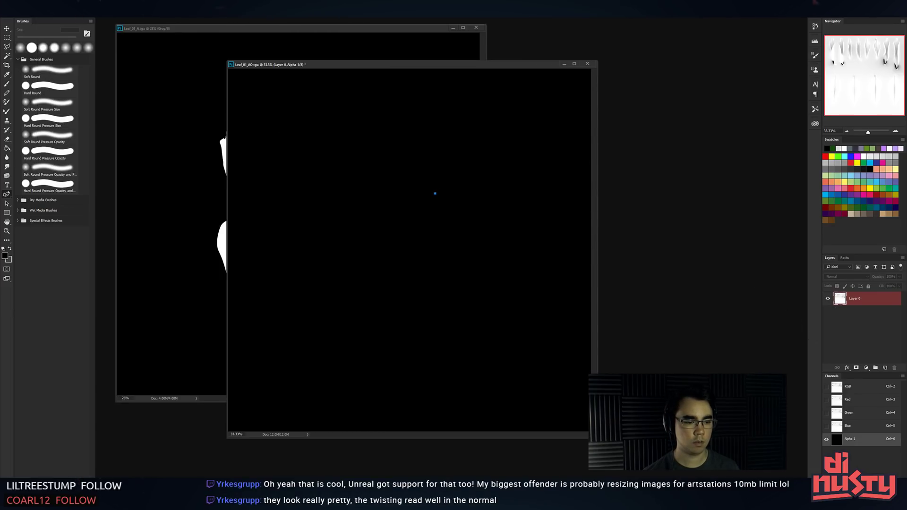
- Return to the RGB channels, add a new layer and fill it with an olive green
click(873, 391)
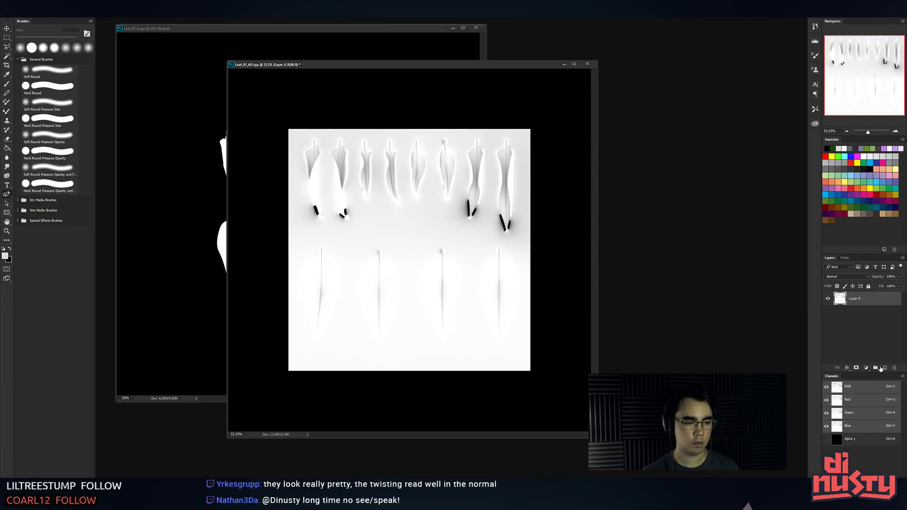
key(ctrl+BackSpace)
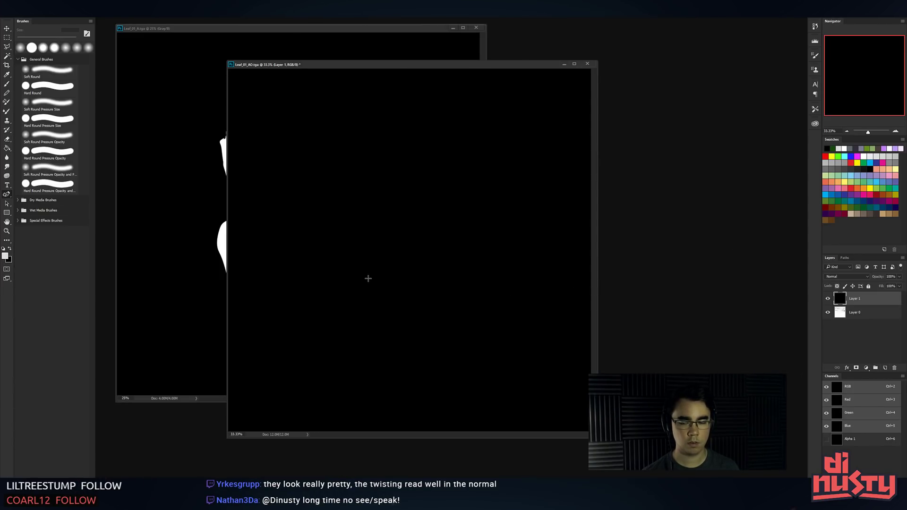
click(6, 255)
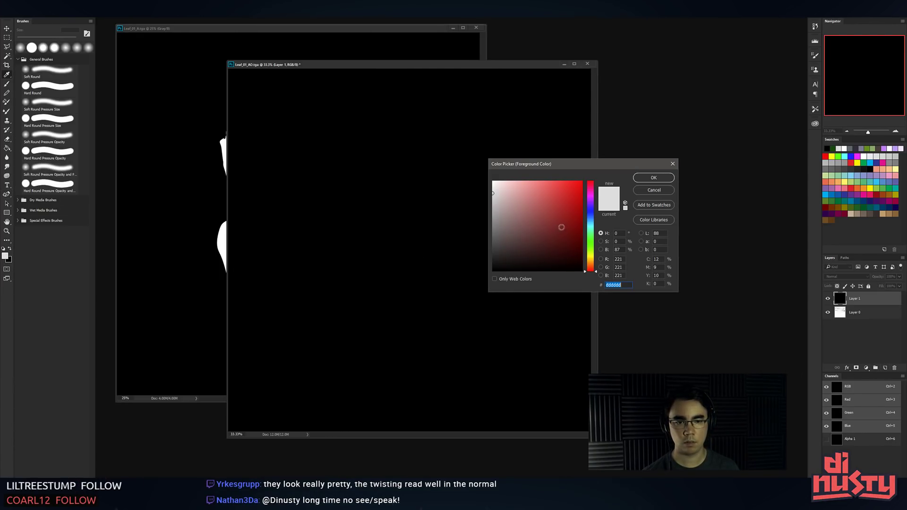
drag(588, 235, 581, 242)
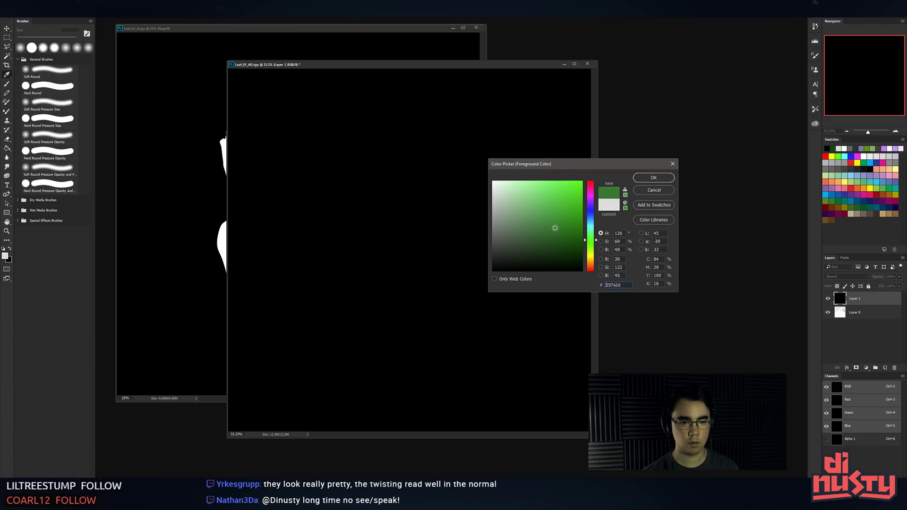
mouse_move(522, 240)
mouse_down()
mouse_move(550, 233)
mouse_move(594, 252)
mouse_up()
key(Return)
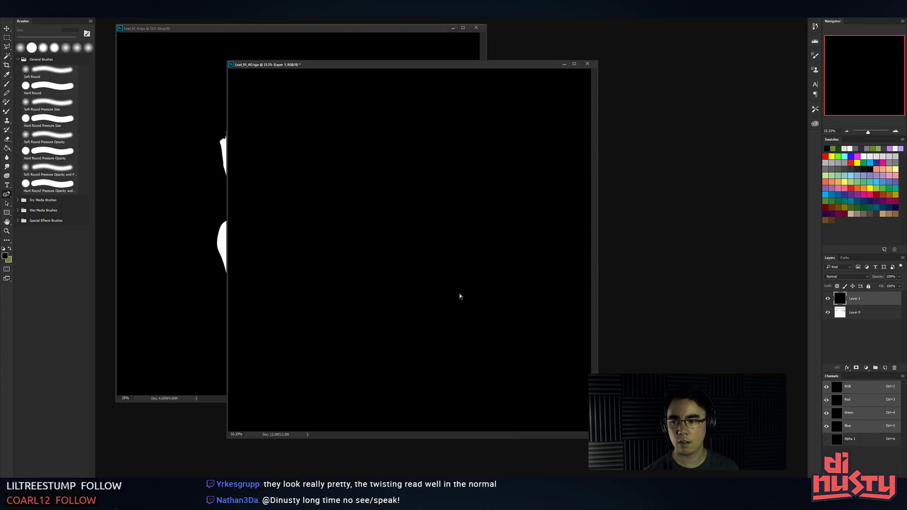
key(alt+BackSpace)
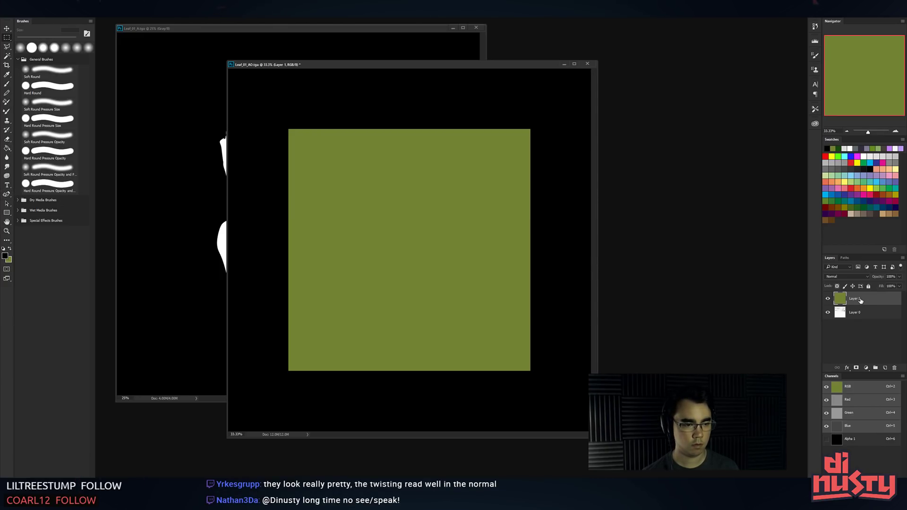
- Place the AO layer above the green layer and blend it with Multiply at 56% opacity
drag(871, 310, 868, 304)
scroll(850, 279, down, 3)
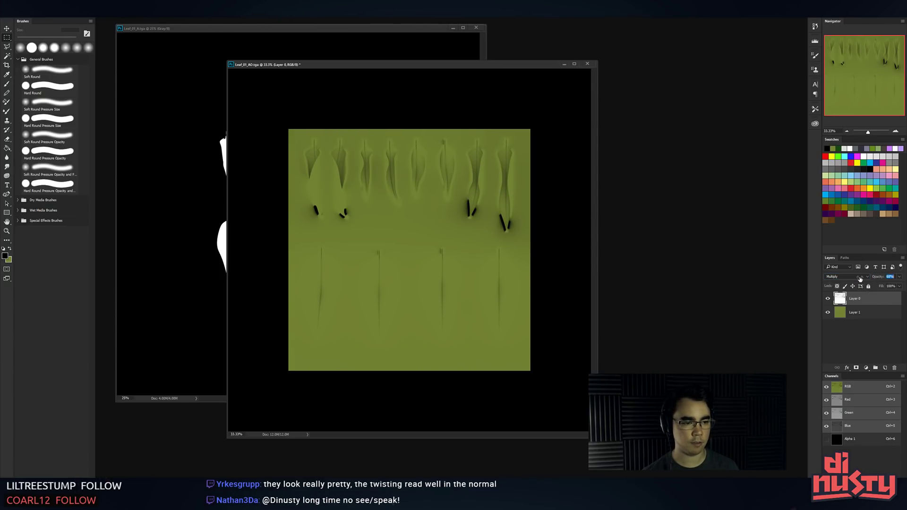
drag(859, 279, 858, 279)
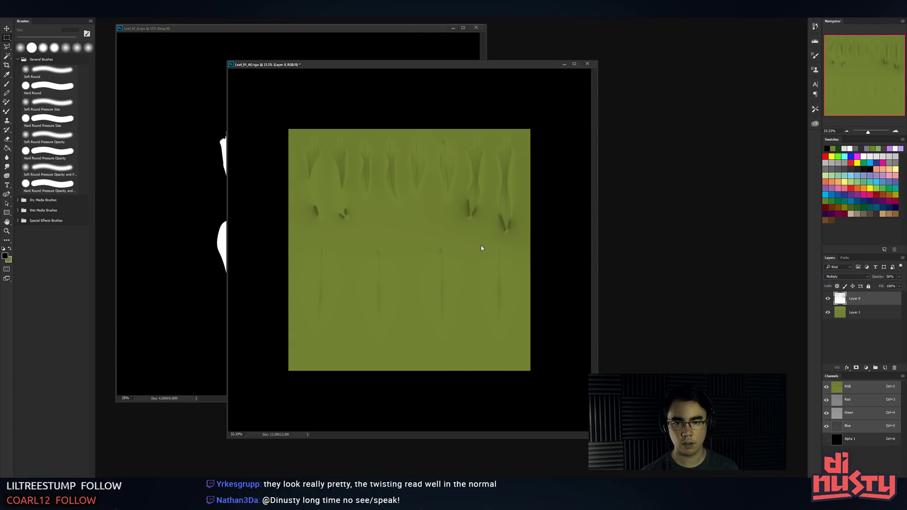
- Save the green AO-shaded texture over the existing Leaf_01_D.tga file
key(ctrl+shift+s)
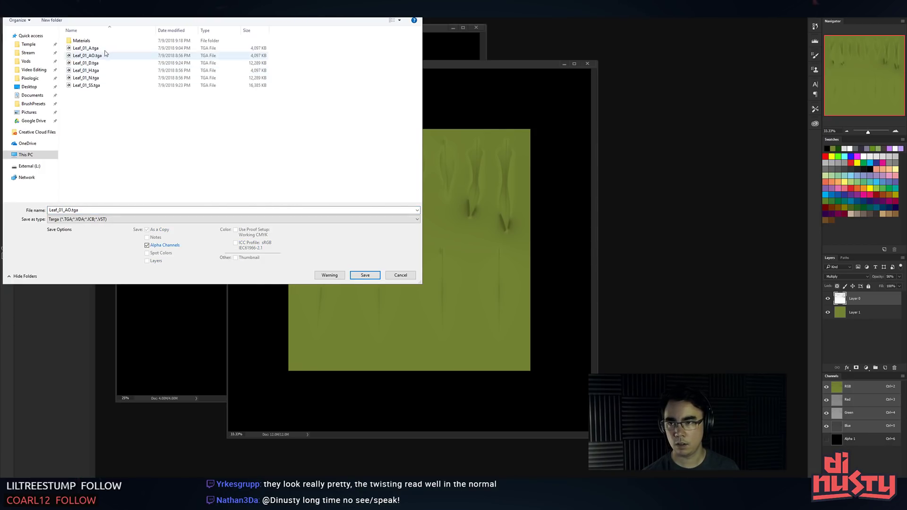
double_click(107, 62)
click(462, 246)
- Switch to Unity and assign Leaf_01_D to the Leaf_01 material's Maianthemum_Bifolium_D texture slot
key(alt+Tab)
key(alt+Tab)
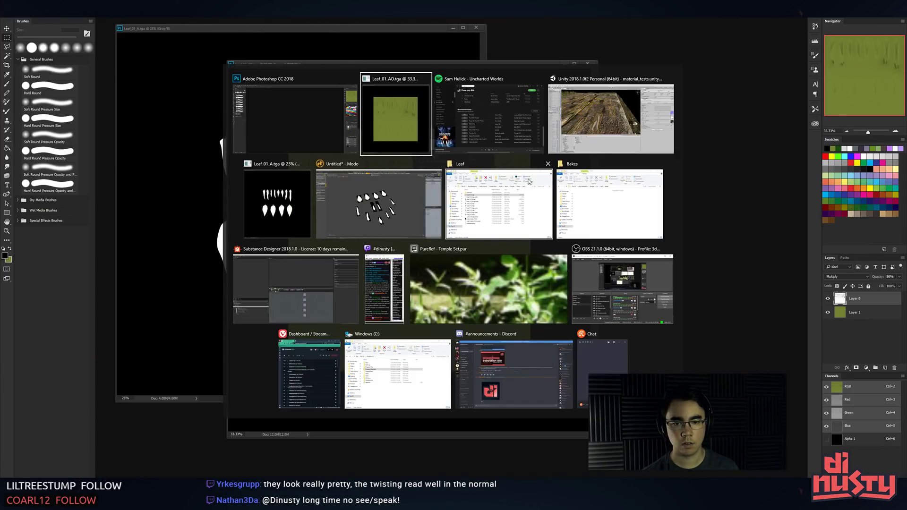
key(alt+Tab)
click(486, 161)
key(alt+Tab)
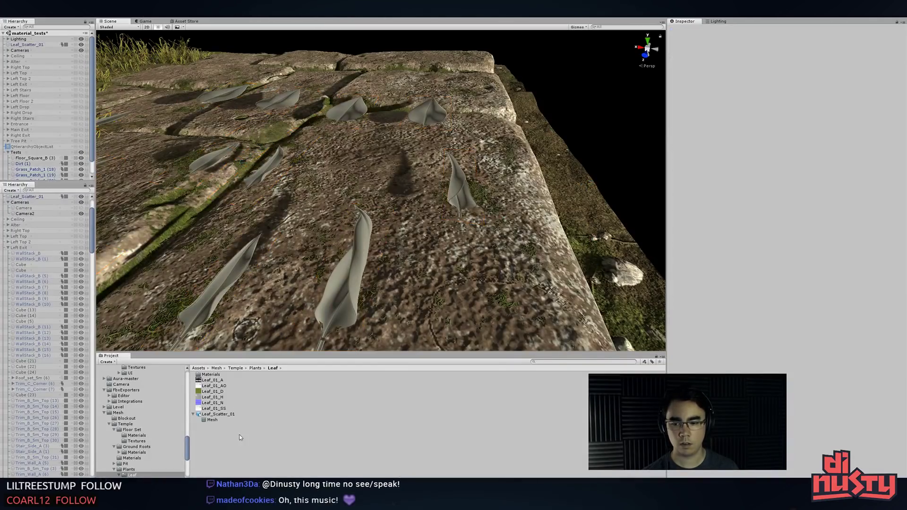
drag(213, 393, 897, 198)
drag(897, 261, 897, 262)
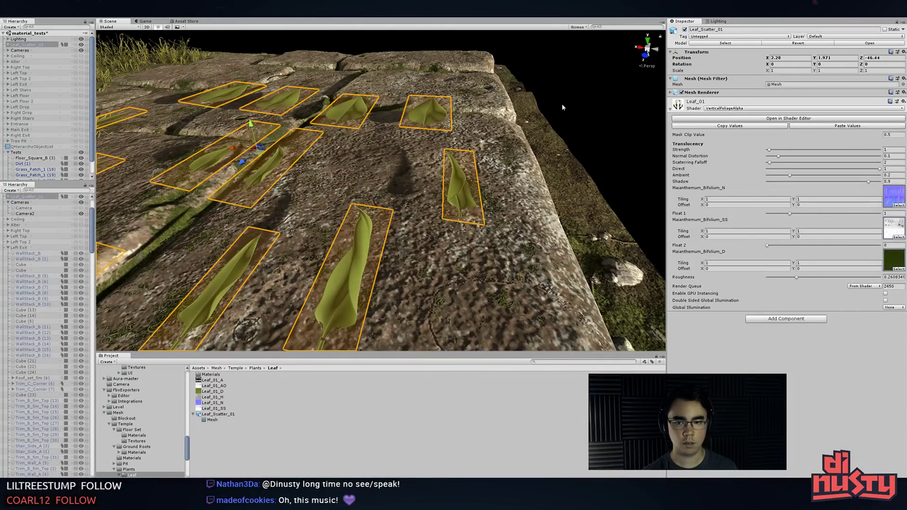
- Move Leaf_Scatter_01 across the stone slabs to about Y 1.959, Z -46.884, and inspect the green leaves from several angles
click(562, 105)
alt+drag(543, 118, 462, 251)
alt+right_drag(461, 251, 280, 220)
alt+drag(280, 220, 377, 200)
click(377, 200)
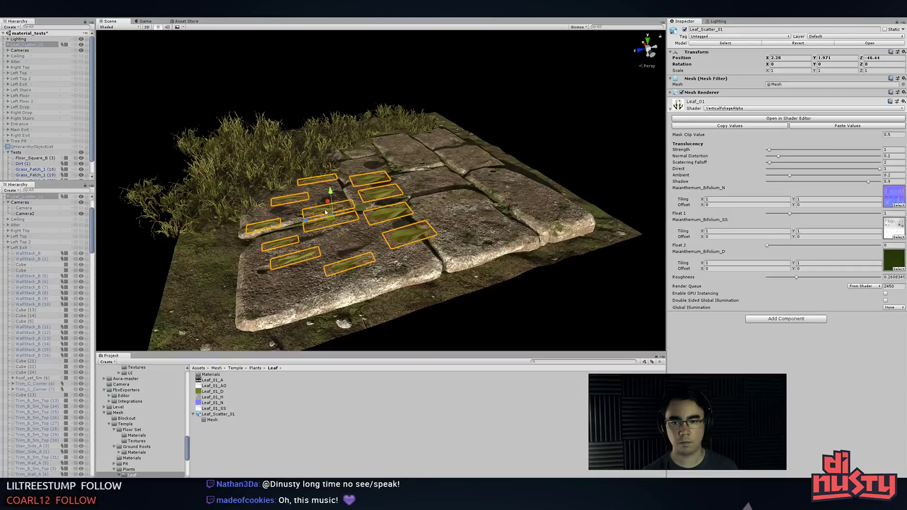
drag(325, 215, 377, 206)
alt+drag(377, 206, 425, 243)
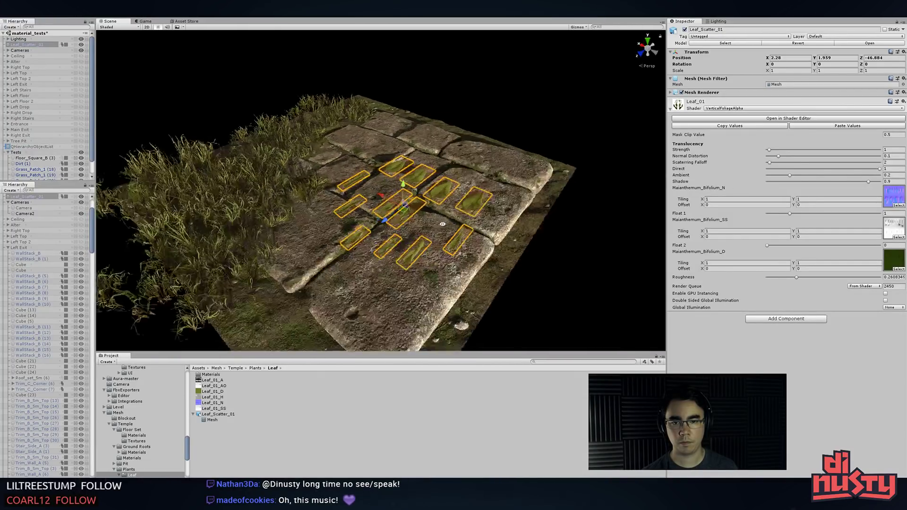
alt+right_drag(425, 243, 460, 241)
alt+drag(460, 241, 489, 199)
alt+drag(484, 70, 504, 133)
- Look at the leaf texture document in Photoshop, return to Unity and select the Dirt (1) plane instead of the leaves
key(alt+Tab)
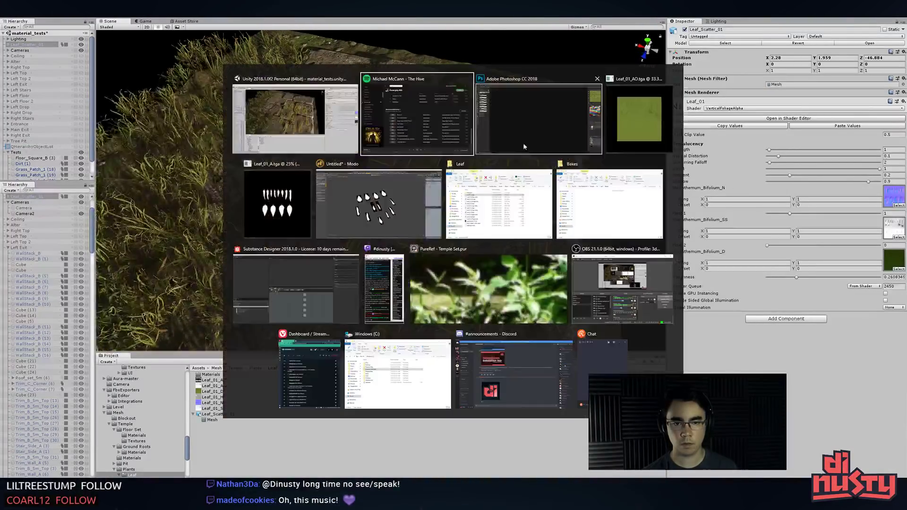
click(613, 126)
key(alt+Tab)
click(459, 83)
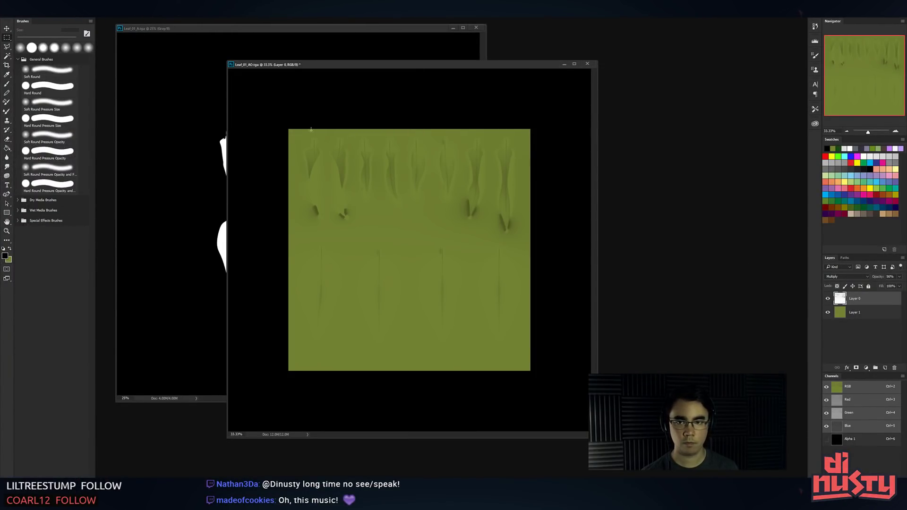
click(204, 142)
key(alt+Tab)
key(alt+Tab)
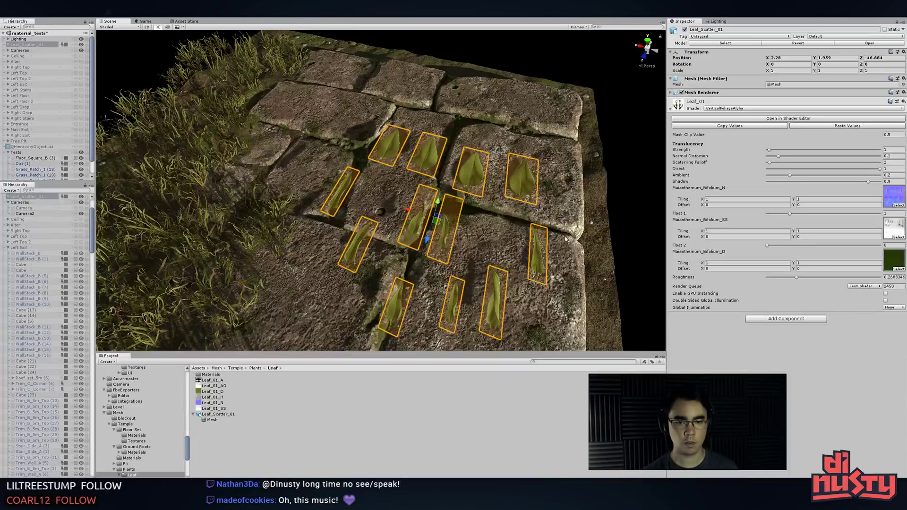
click(565, 240)
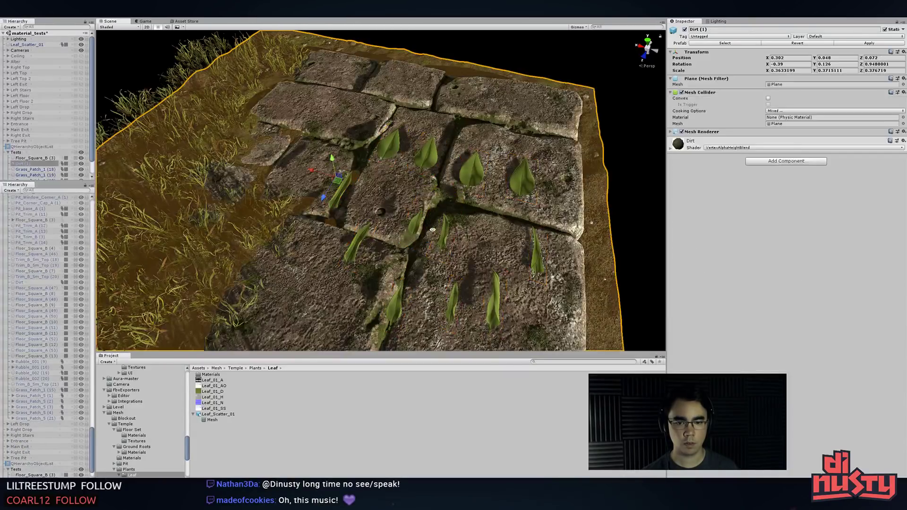
- Inspect the green leaves on the stone slabs up close and from several angles, with Leaf_Scatter_01 selected and deselected
scroll(523, 251, up, 10)
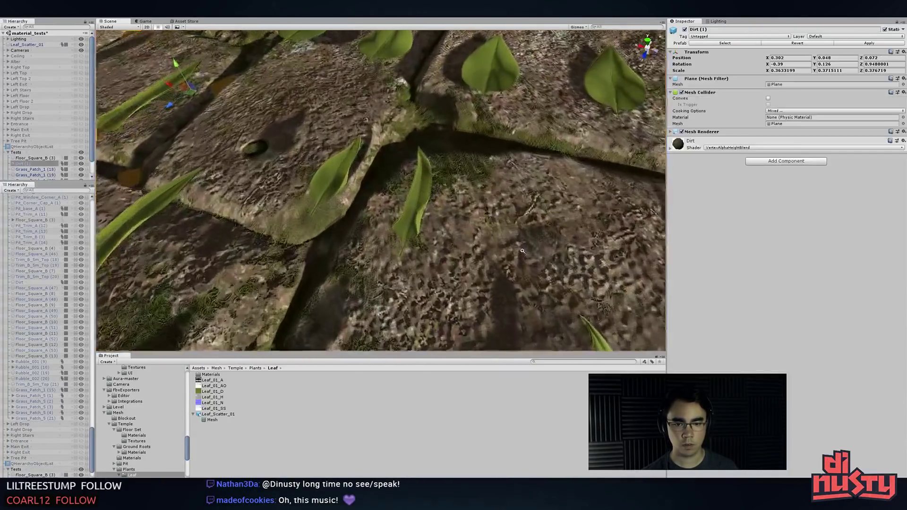
alt+right_drag(522, 251, 477, 255)
alt+middle_drag(477, 255, 439, 226)
alt+right_drag(439, 227, 491, 229)
alt+middle_drag(491, 229, 562, 215)
alt+right_drag(562, 215, 606, 161)
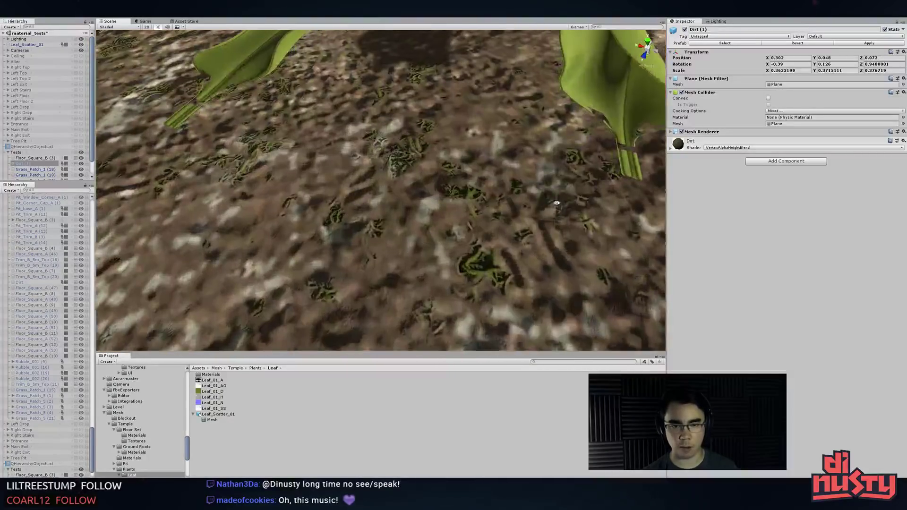
alt+middle_drag(605, 162, 568, 171)
alt+right_drag(476, 180, 447, 188)
alt+middle_drag(447, 188, 476, 201)
click(478, 158)
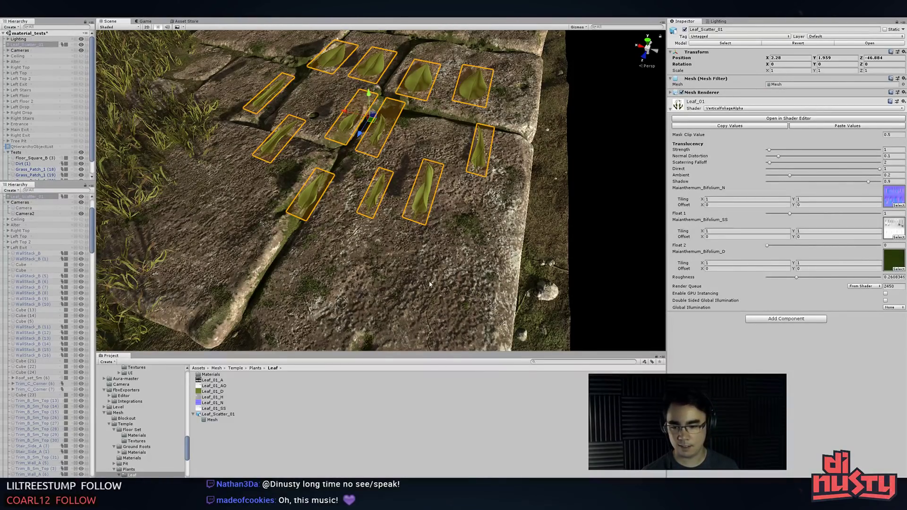
alt+drag(382, 264, 405, 252)
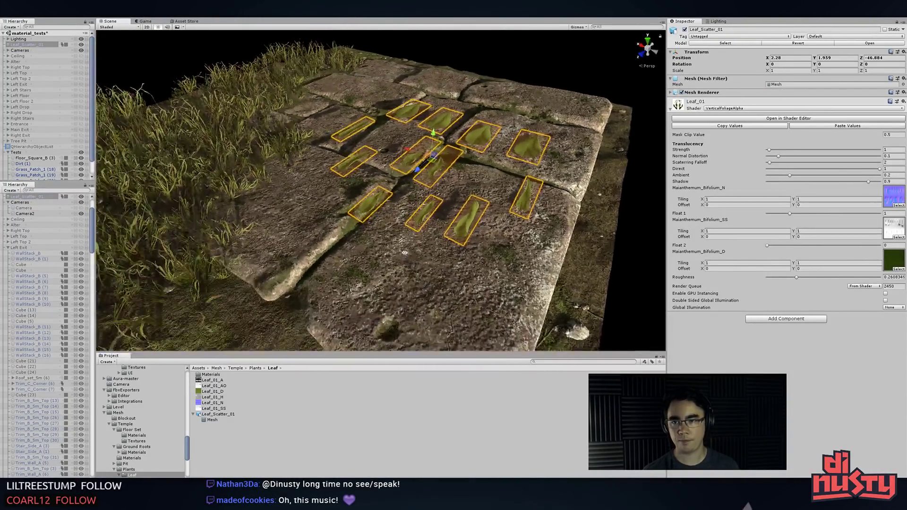
click(498, 34)
alt+drag(496, 180, 491, 207)
scroll(492, 189, up, 3)
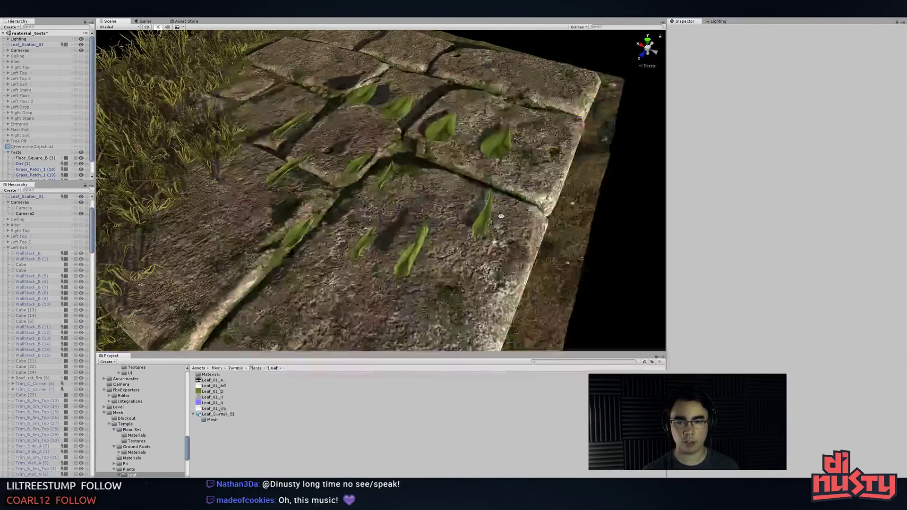
- Open the Leaf_01_N normal map in Photoshop, invert its green channel and save the file
key(alt+Tab)
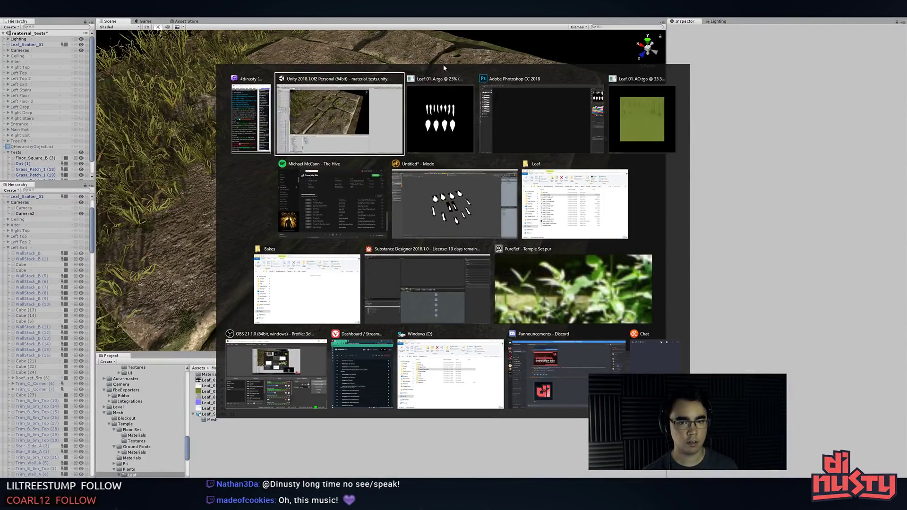
click(369, 125)
double_click(211, 404)
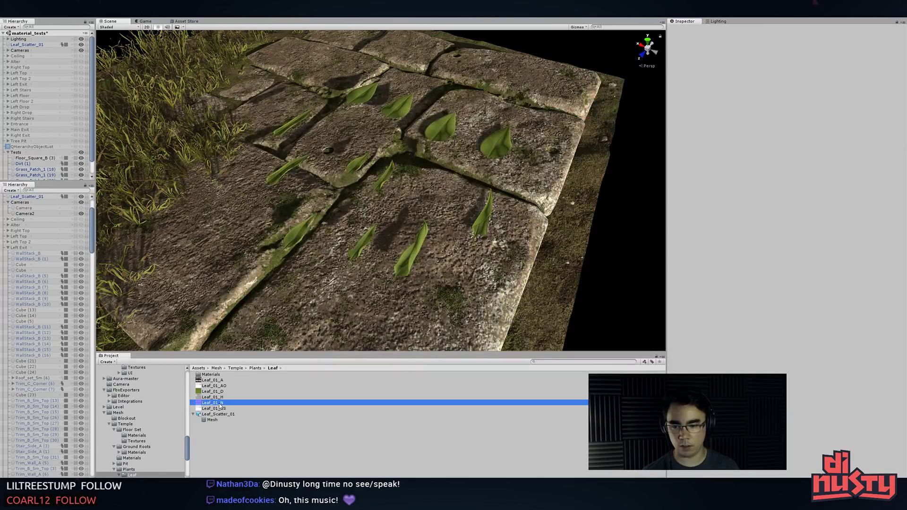
key(ctrl+4)
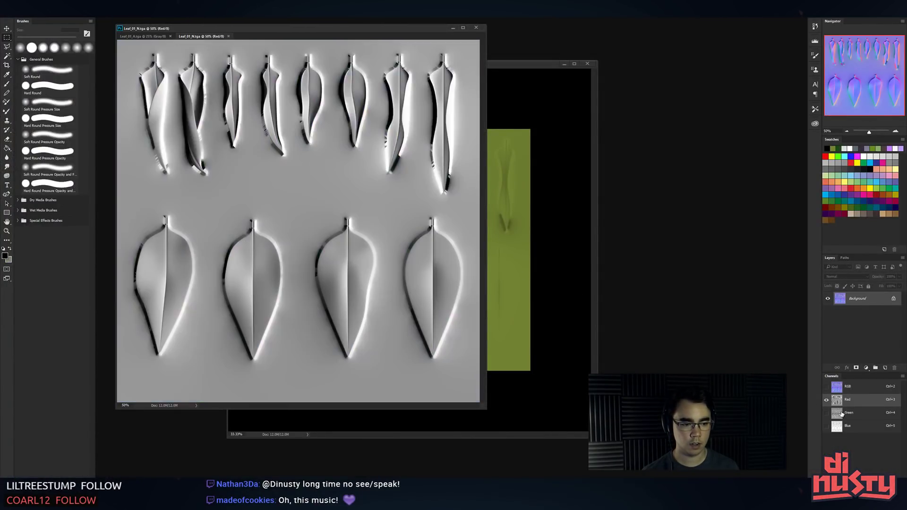
key(ctrl+i)
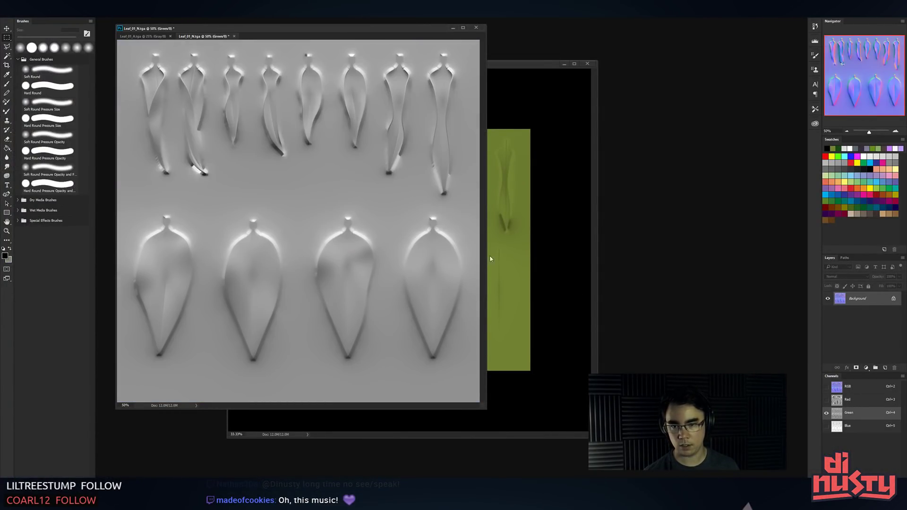
click(841, 389)
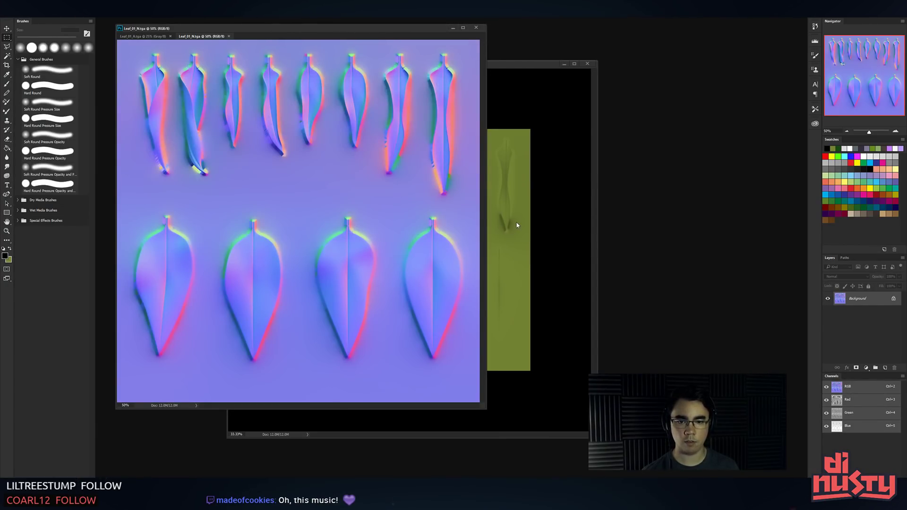
- Return to Unity and check the leaf shading with the updated Leaf_01_N normal map
key(alt+Tab)
click(501, 107)
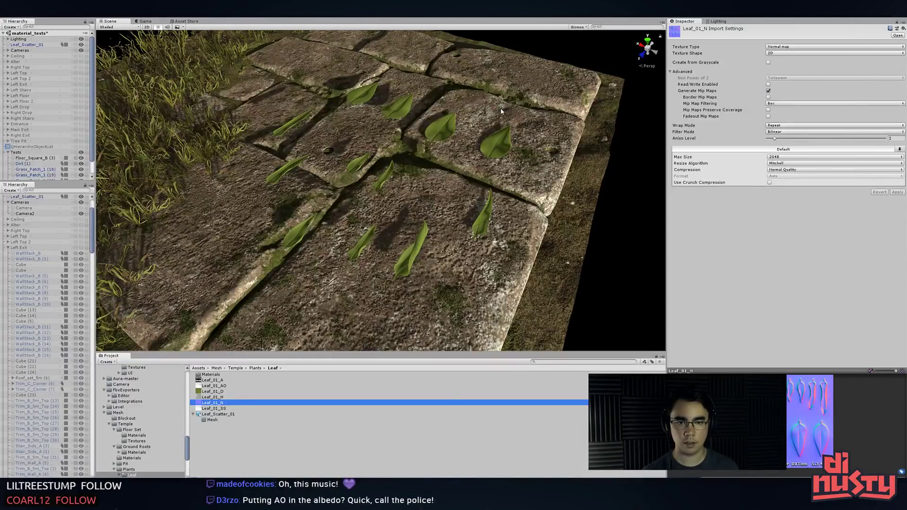
alt+drag(477, 213, 548, 132)
- Switch to Modo and add a lengthwise loop slice down the middle of the third broad leaf plane
key(alt+Tab)
key(alt+Tab)
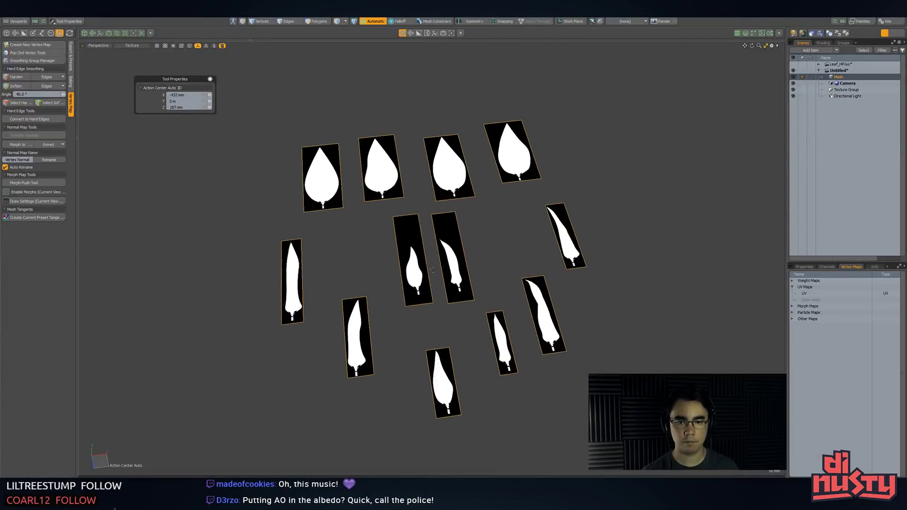
alt+drag(432, 270, 442, 286)
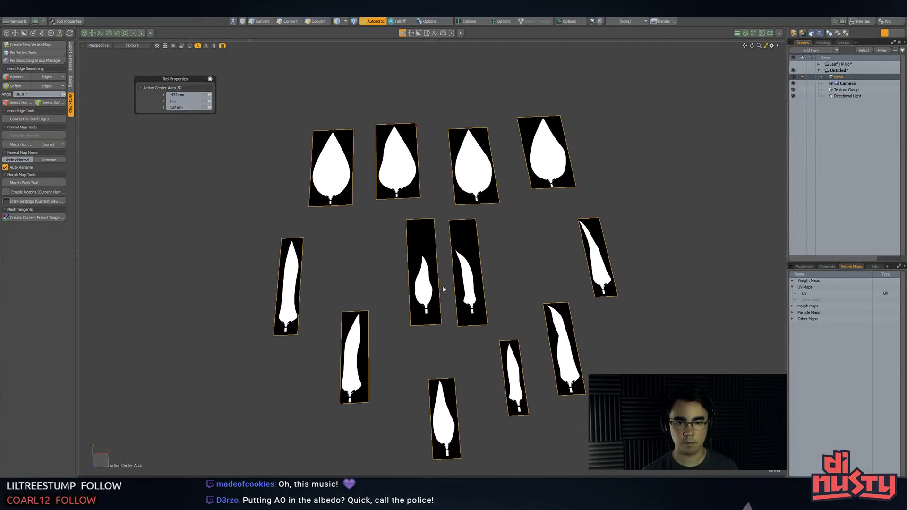
key(2)
click(478, 203)
key(alt+c)
drag(508, 226, 513, 226)
key(q)
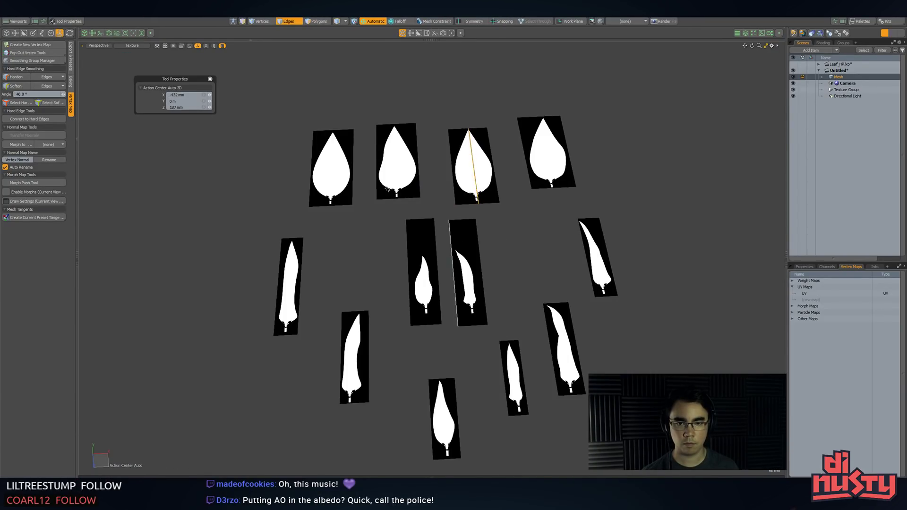
- Loop slice the other three broad leaf planes lengthwise along their leaves' midribs
click(398, 199)
key(alt+c)
drag(416, 222, 417, 222)
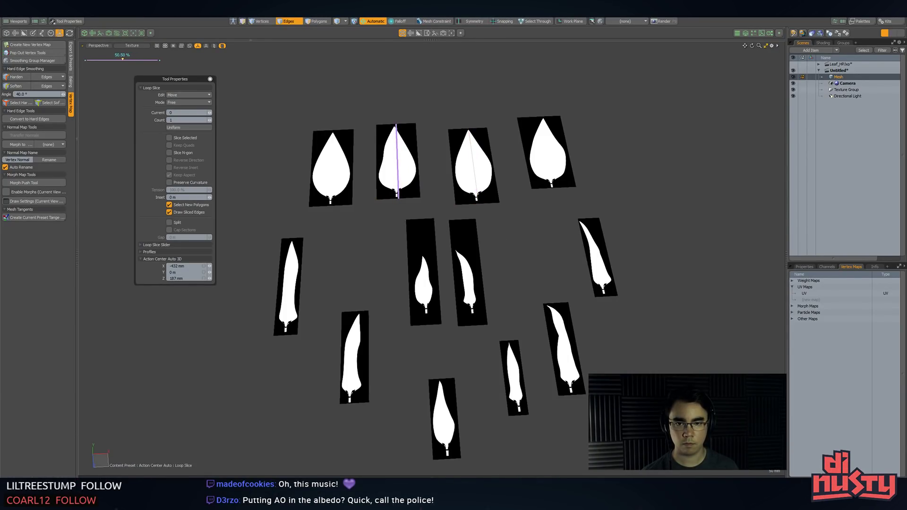
key(space)
key(alt+c)
click(332, 165)
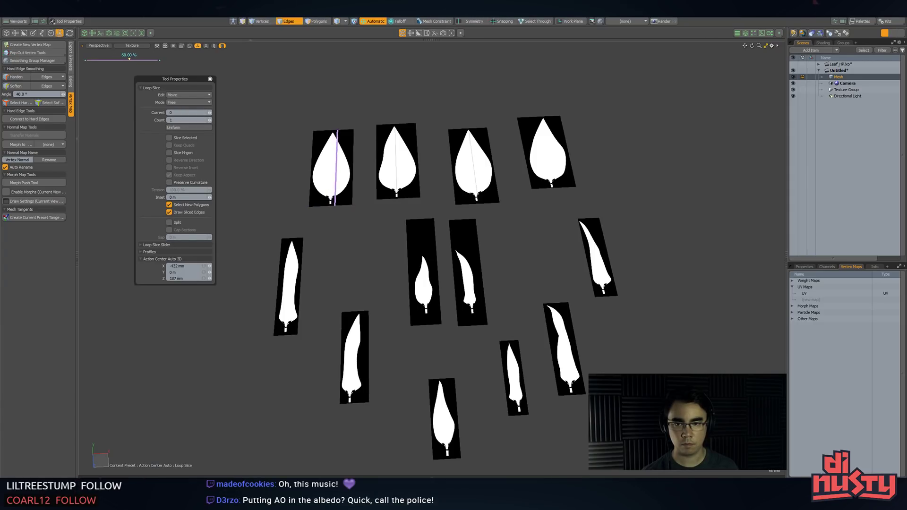
key(space)
key(alt+c)
click(549, 184)
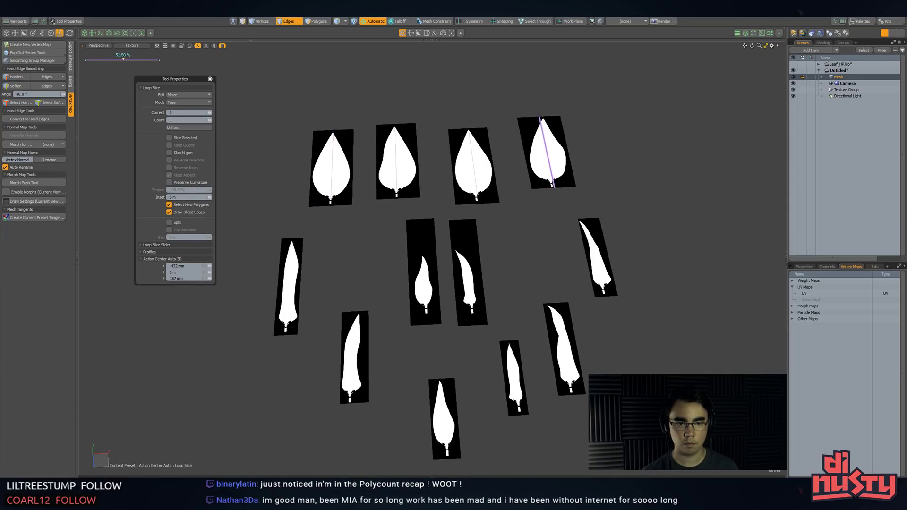
key(space)
- Adjust the midrib slice vertices on the broad leaf planes to line the cuts up with the leaf tips
key(1)
key(w)
key(space)
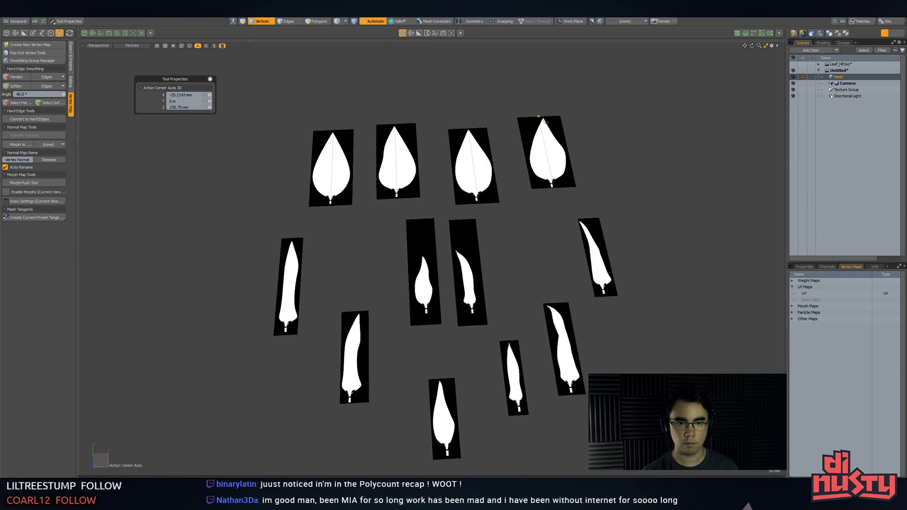
click(539, 117)
key(w)
key(space)
- Move the tip-side edges of the two central narrow leaf planes inward, trimming the empty area beyond each leaf tip
alt+shift+drag(602, 216, 595, 194)
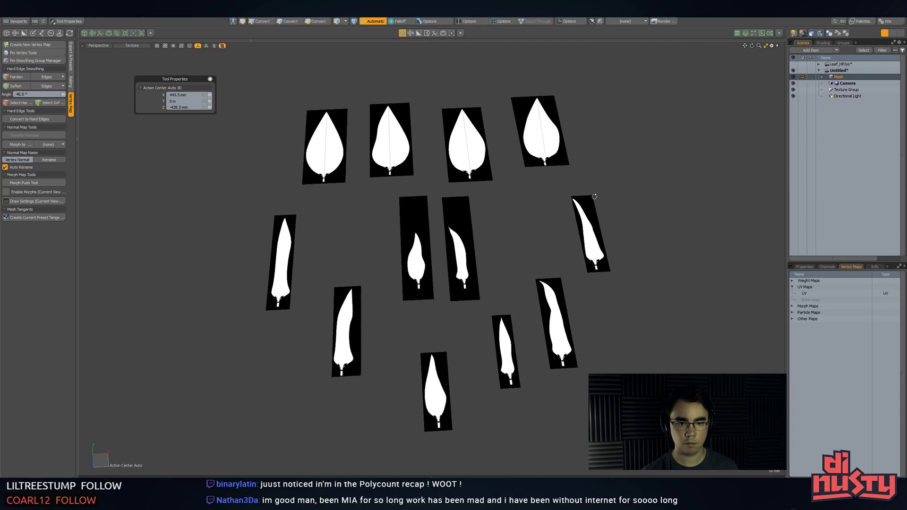
key(2)
alt+drag(591, 346, 489, 292)
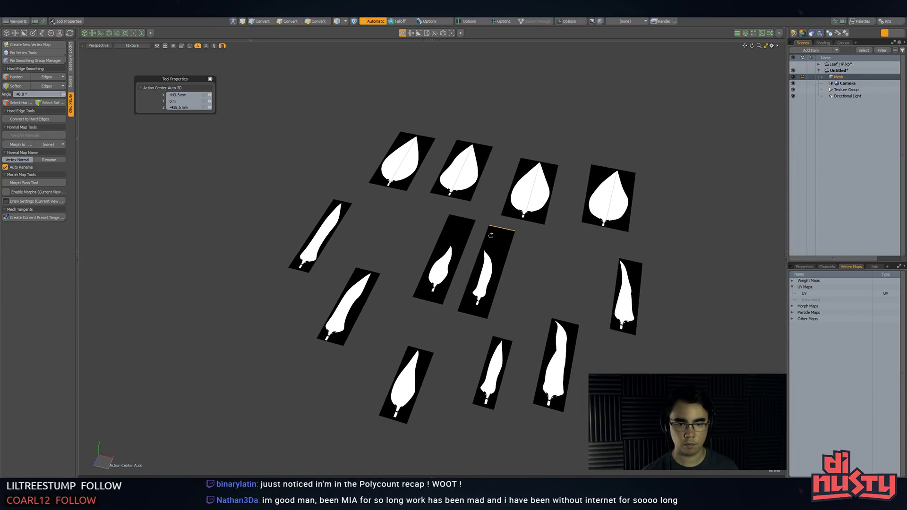
alt+drag(486, 231, 486, 251)
key(3)
key(2)
key(w)
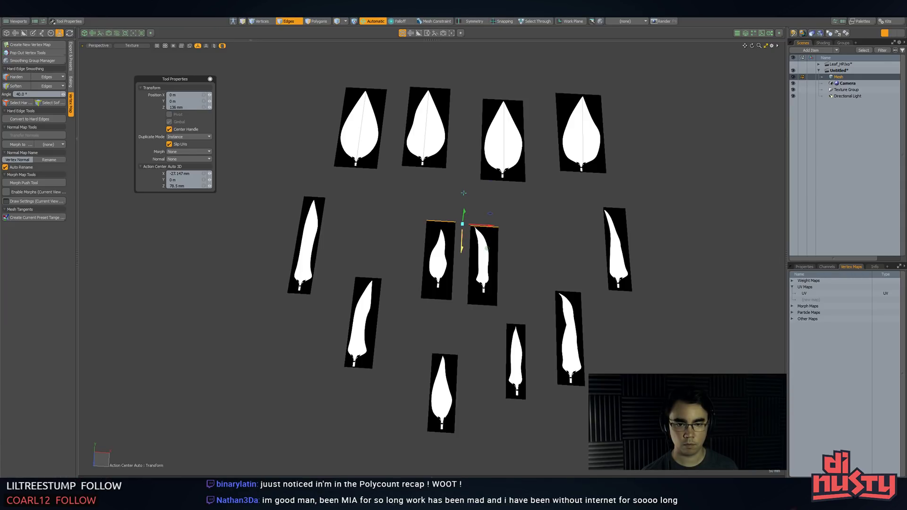
key(q)
click(442, 221)
key(w)
key(q)
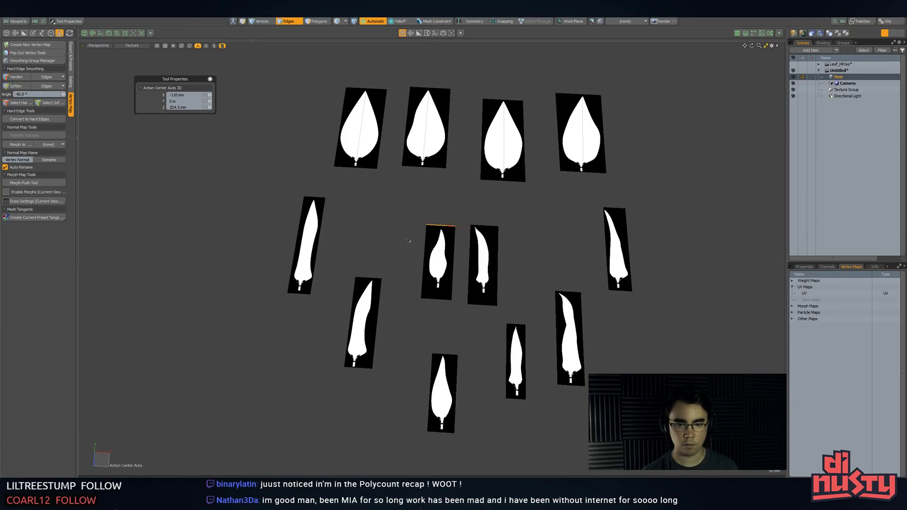
- Move the stem-side edges of the same two central planes inward to trim the empty area behind the stems
click(420, 243)
scroll(421, 243, up, 6)
alt+drag(421, 257, 318, 276)
click(341, 287)
shift+click(366, 381)
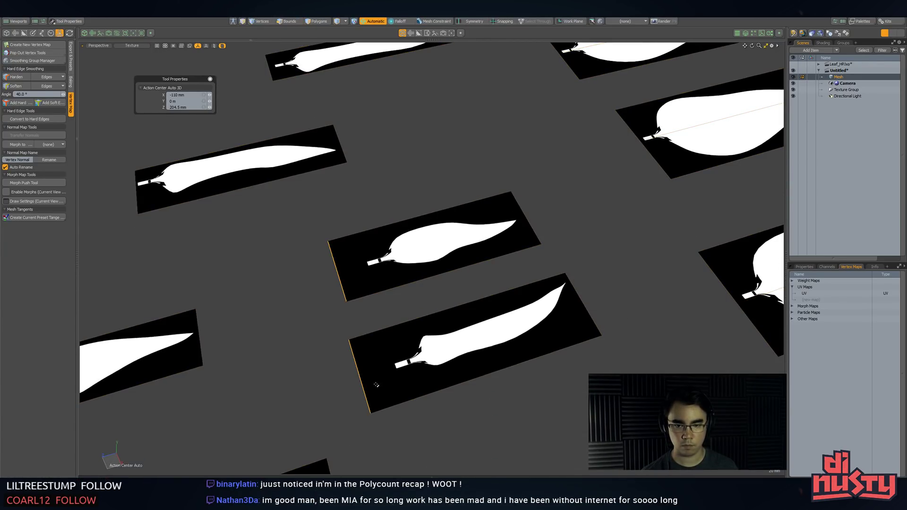
key(w)
drag(333, 326, 362, 317)
key(q)
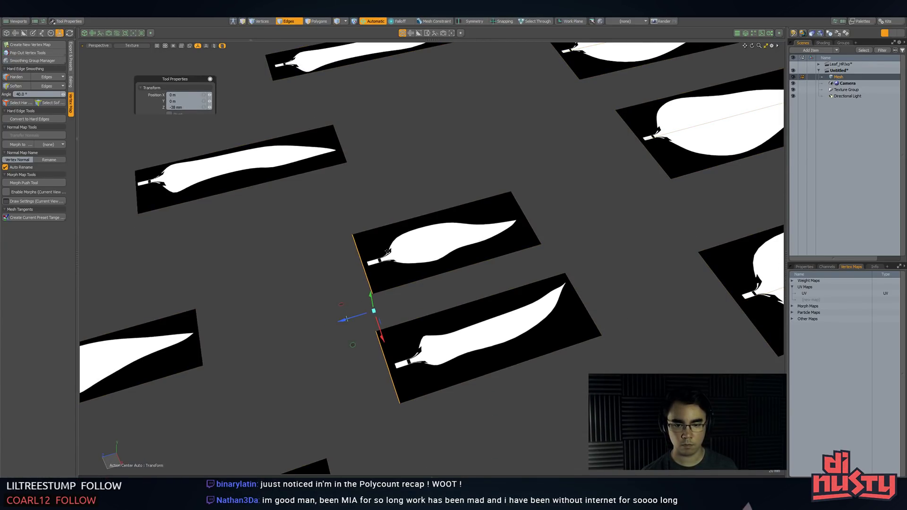
- Add two crosswise loop slices to the central plane with the smaller leaf, one at 50% and one nearer the tip
click(414, 253)
alt+drag(415, 253, 468, 224)
key(alt+c)
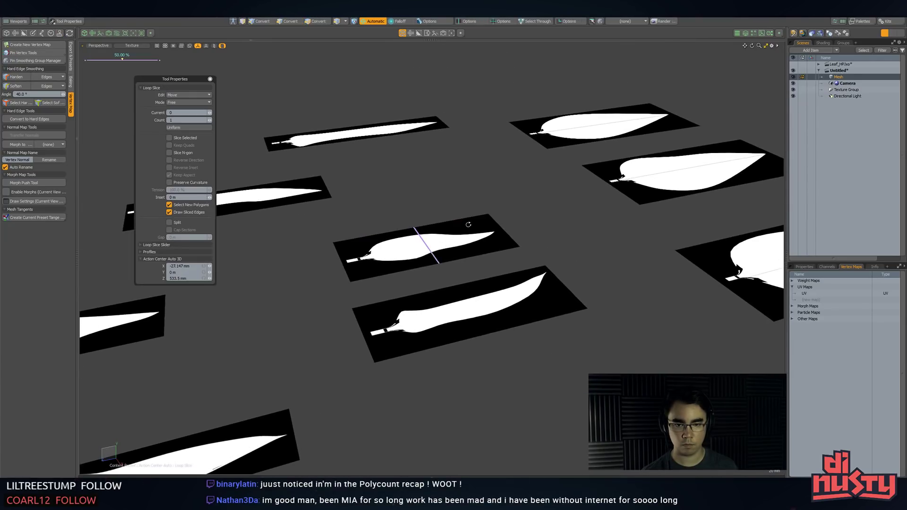
key(q)
click(465, 219)
key(alt+c)
key(q)
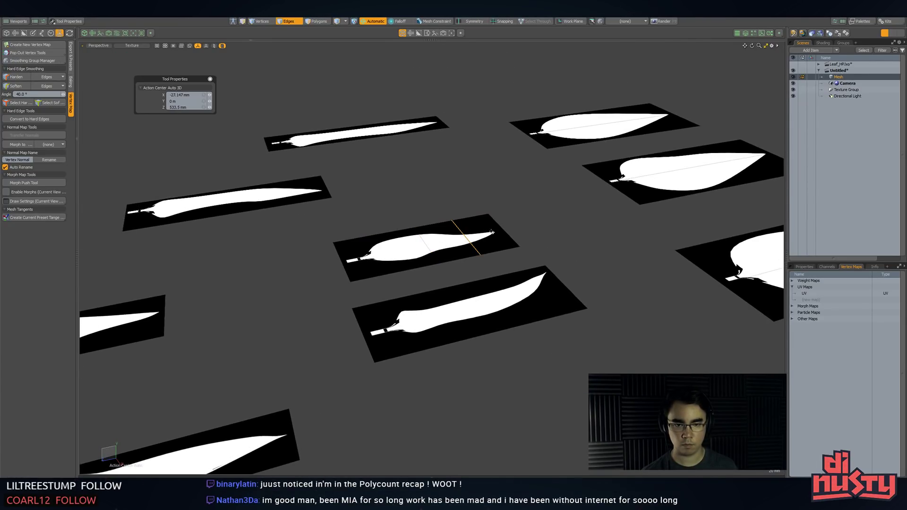
- Select all three polygons of the crosswise-sliced leaf plane
key(3)
click(434, 245)
key(e)
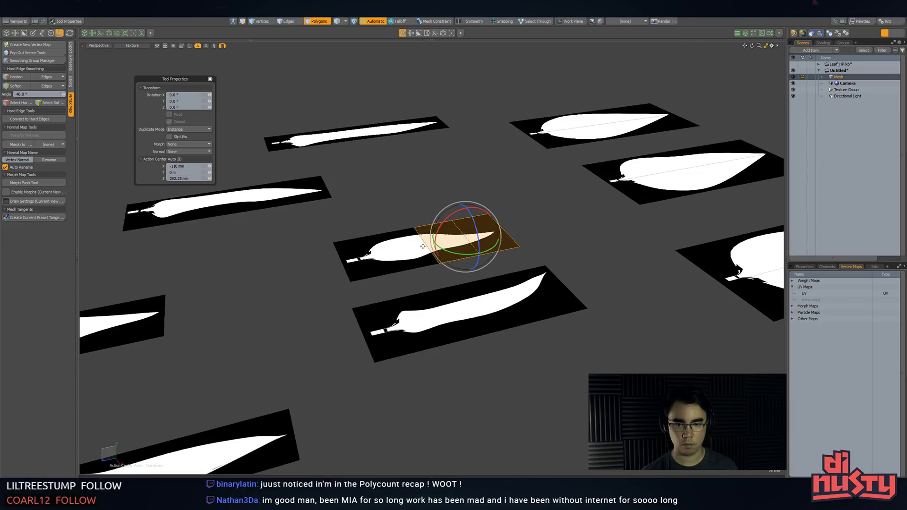
key(q)
alt+drag(415, 231, 360, 231)
shift+click(375, 247)
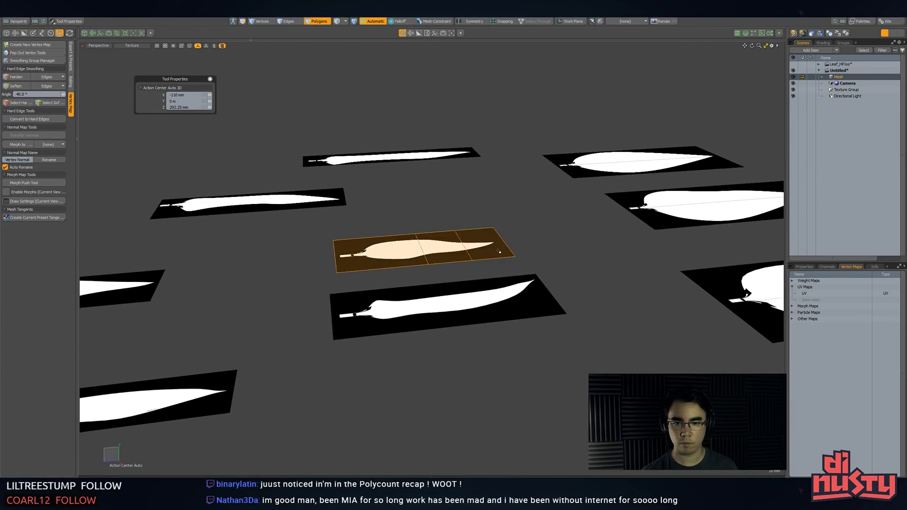
ctrl+click(479, 249)
shift+click(479, 249)
alt+drag(479, 249, 472, 217)
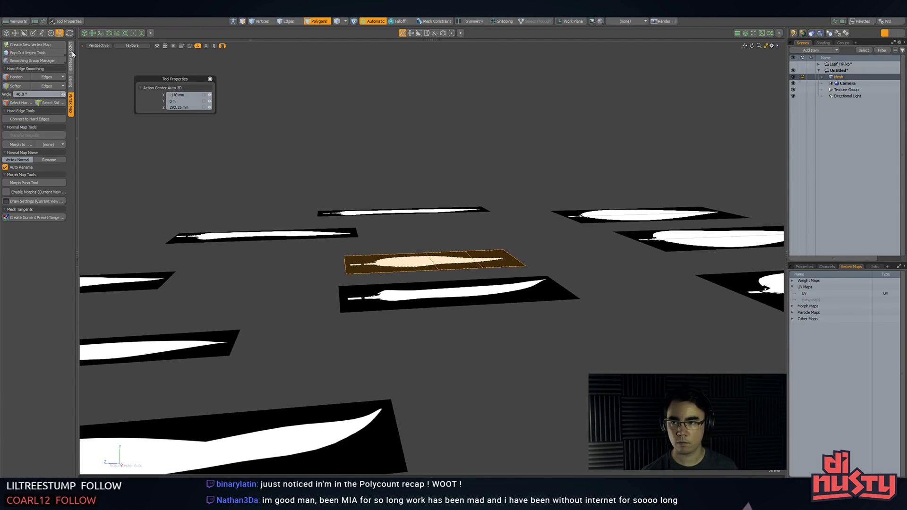
- Bend the selected leaf plane upward towards its tip using the Twist tool about the X axis, and deselect it
click(7, 33)
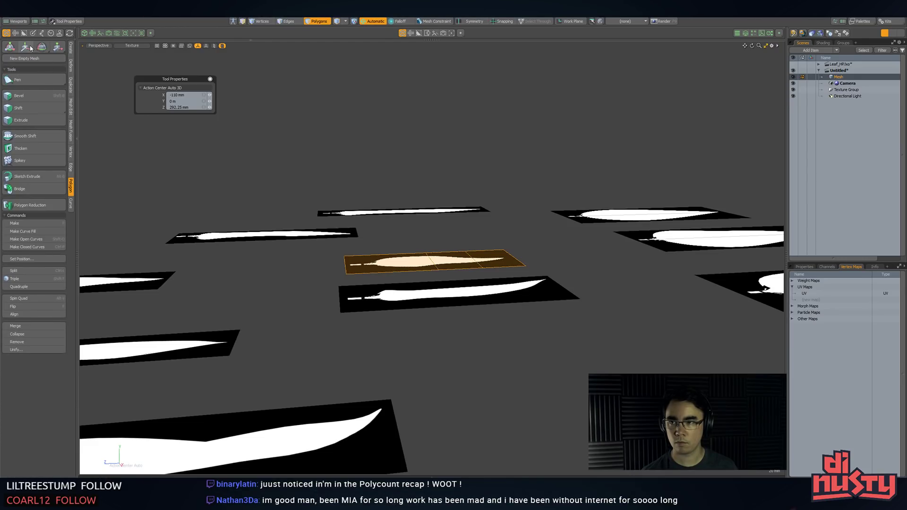
click(71, 106)
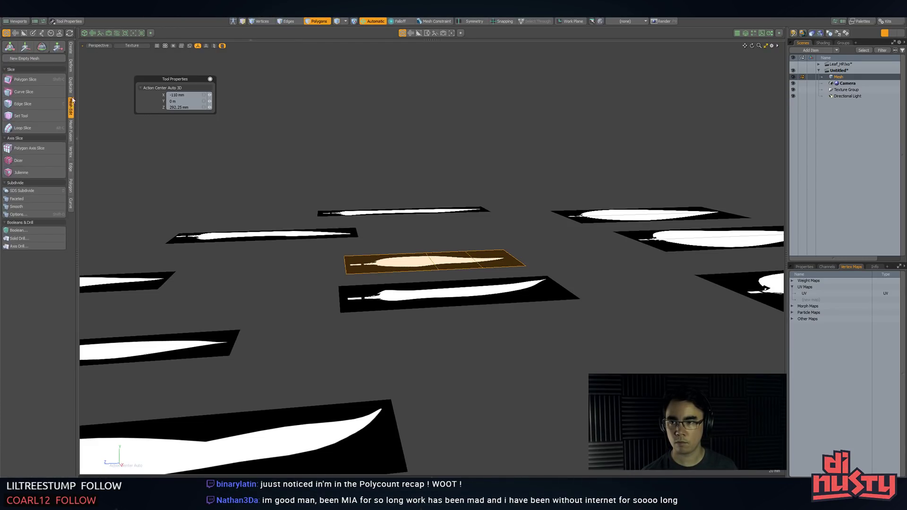
click(71, 89)
click(70, 155)
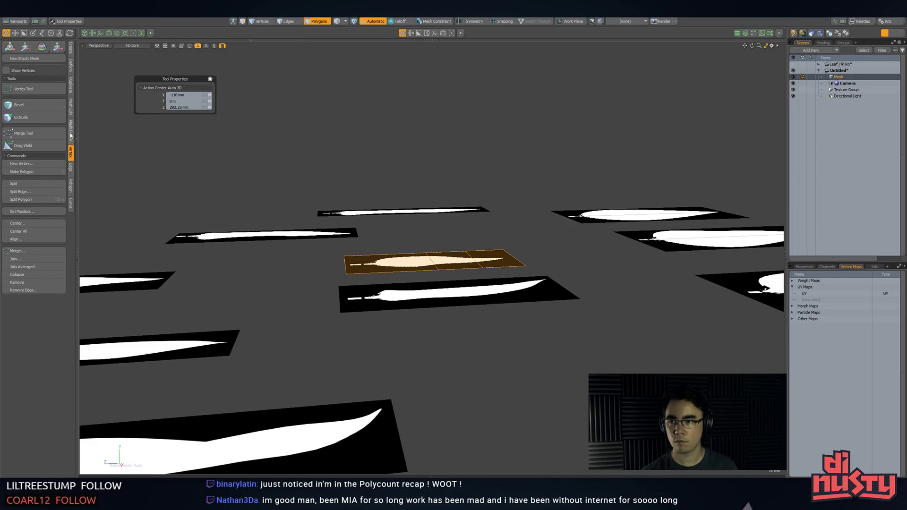
click(71, 187)
click(71, 71)
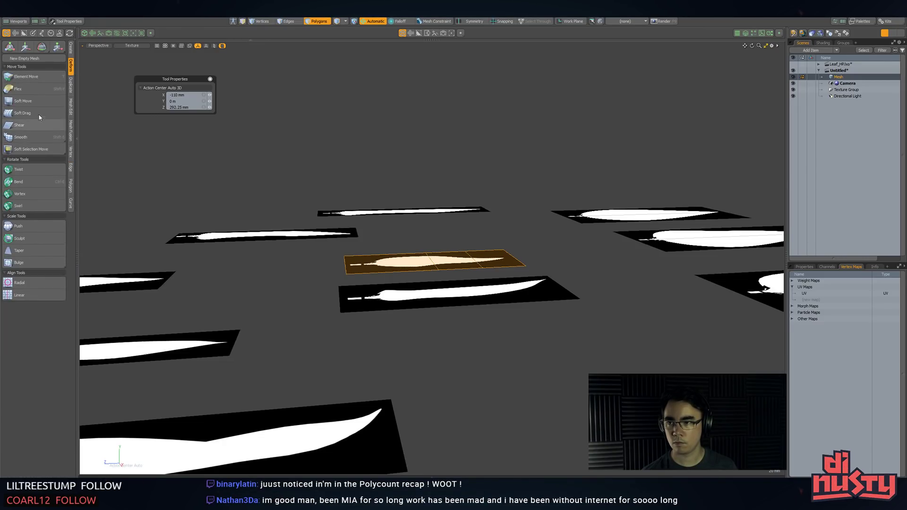
click(41, 171)
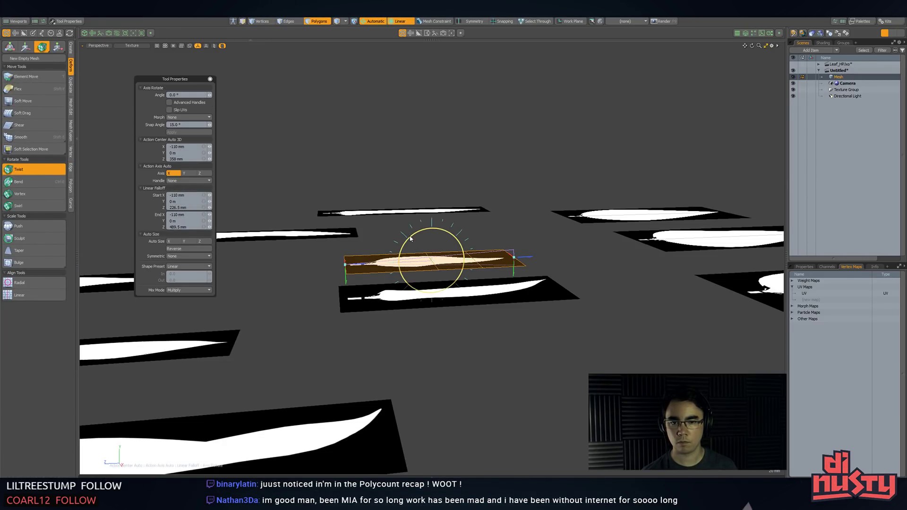
drag(410, 239, 360, 239)
key(q)
click(361, 240)
- Add three evenly spaced crosswise loop slices to the central plane with the larger leaf
key(2)
click(486, 280)
key(alt+c)
click(485, 280)
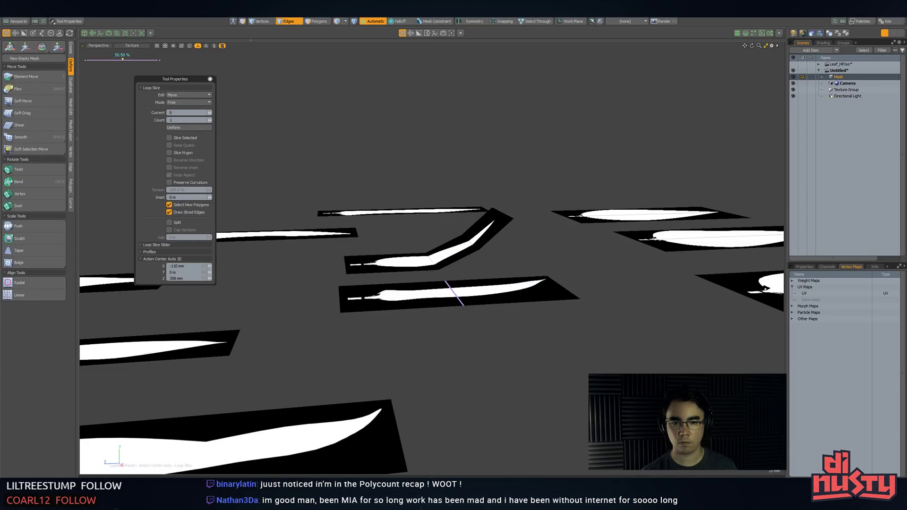
click(211, 120)
click(211, 120)
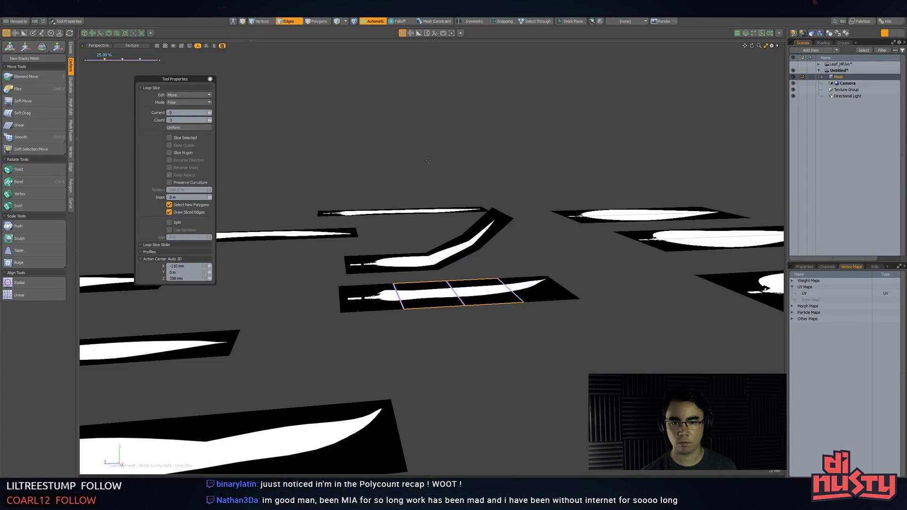
key(q)
- Bend that plane's four polygons 28° upward about the X axis with the Twist tool, pulling the falloff start past the stem, and deselect
key(3)
drag(385, 297, 551, 291)
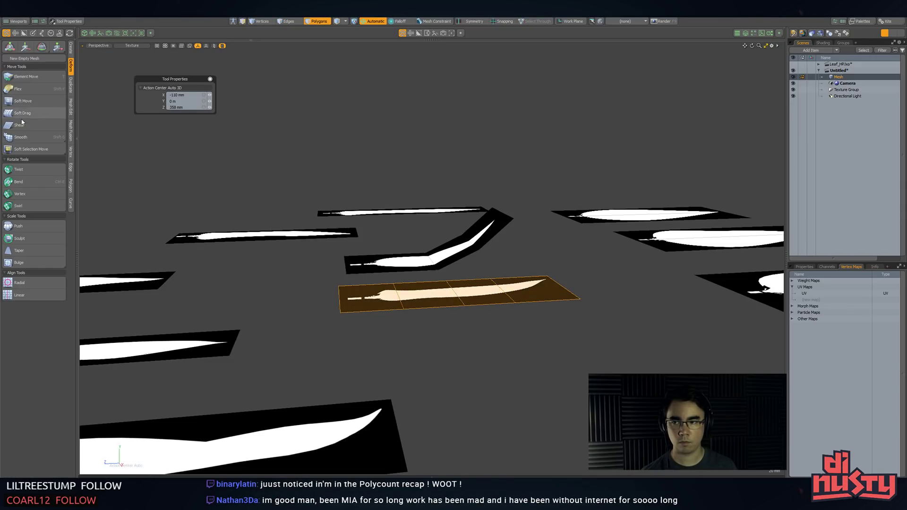
click(52, 169)
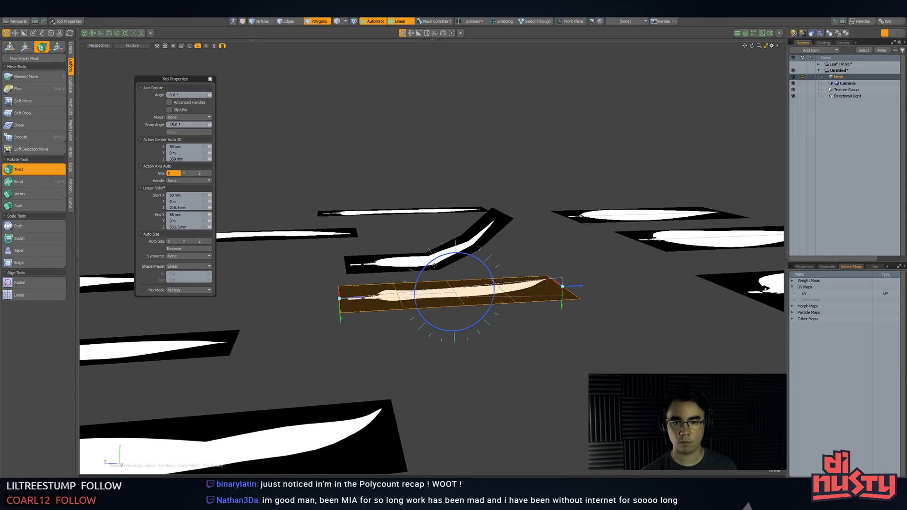
drag(431, 265, 457, 269)
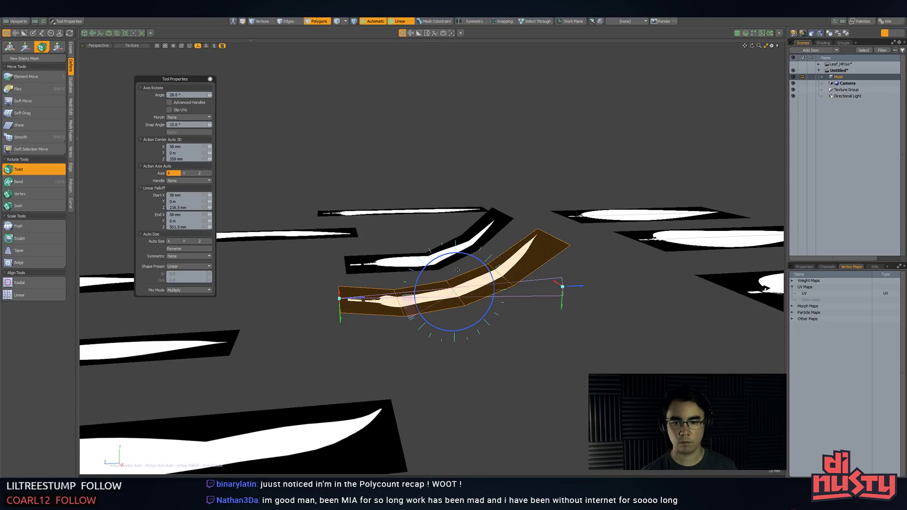
drag(563, 309, 563, 303)
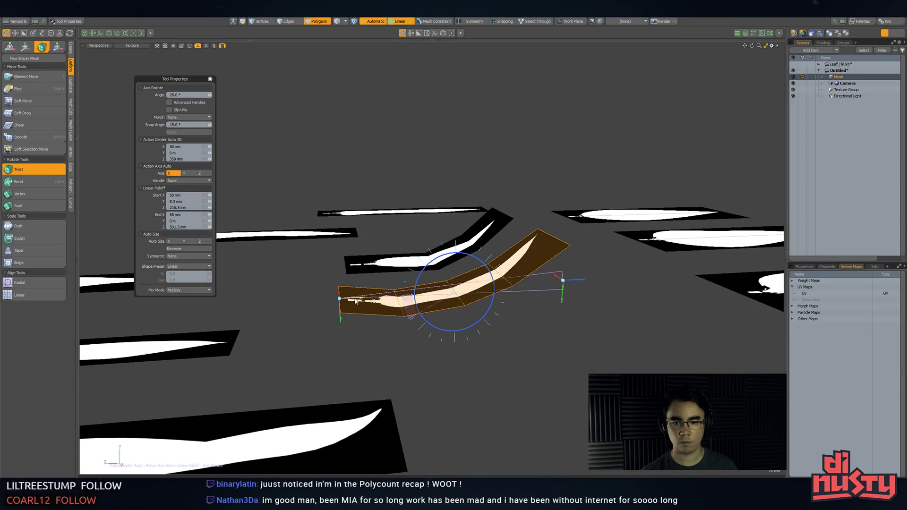
drag(355, 301, 396, 296)
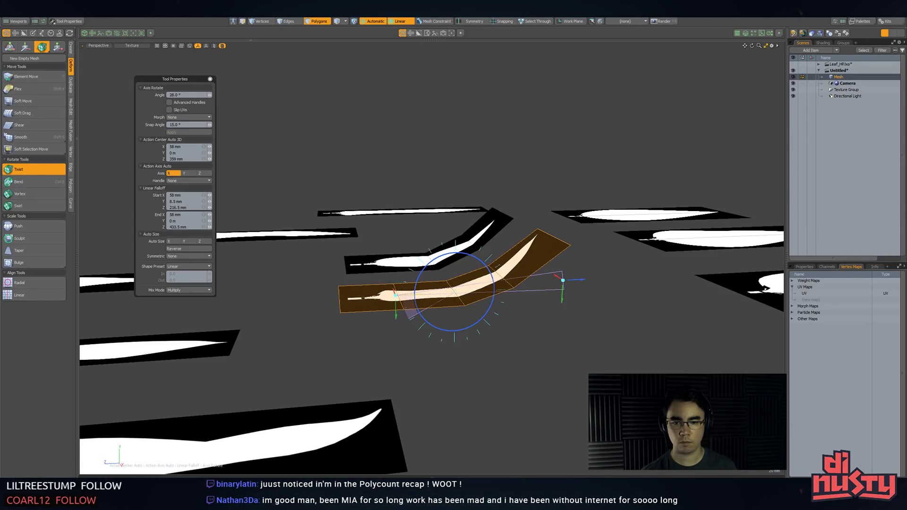
key(Escape)
click(553, 371)
- Reselect the four polygons of the larger central leaf and twist them along its length about the Z axis
alt+drag(552, 370, 488, 284)
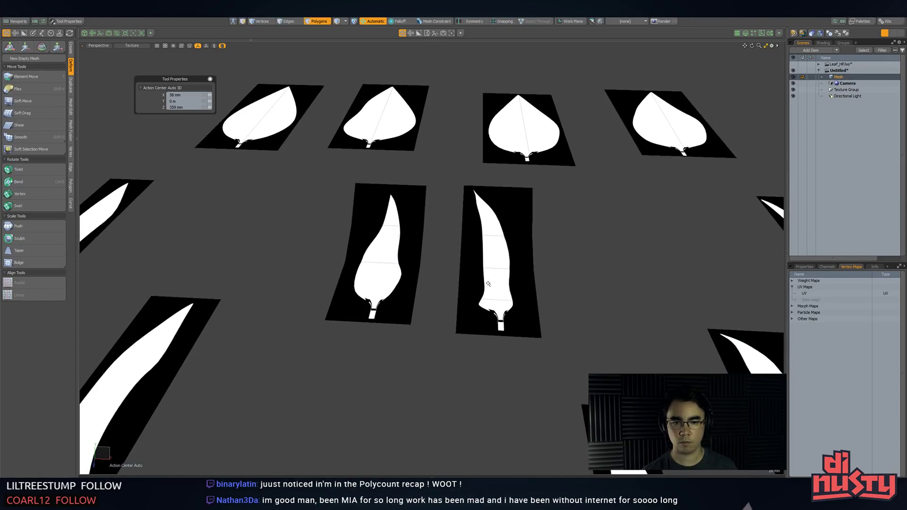
click(504, 208)
drag(500, 218, 496, 308)
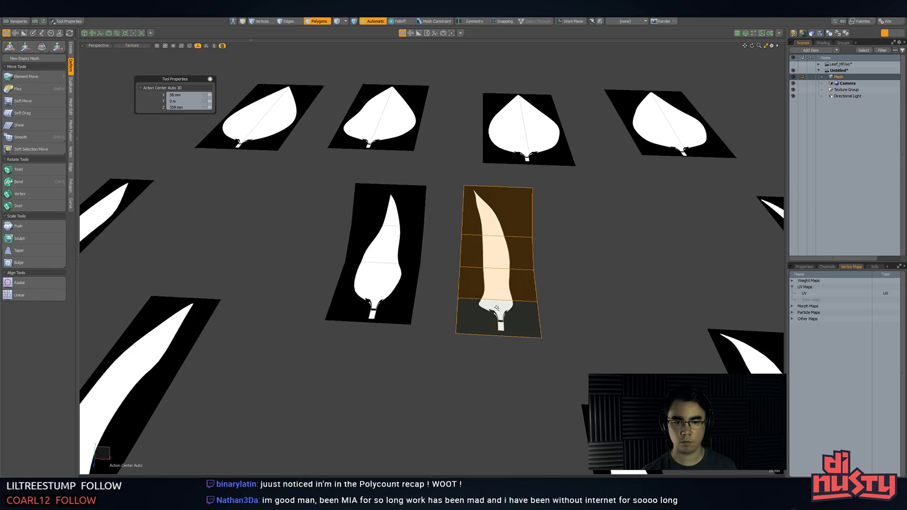
click(38, 170)
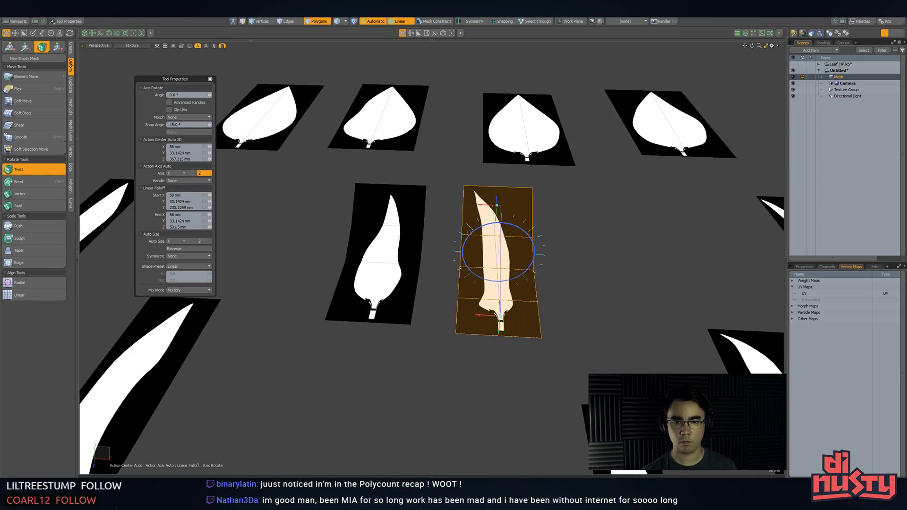
drag(479, 230, 298, 187)
key(space)
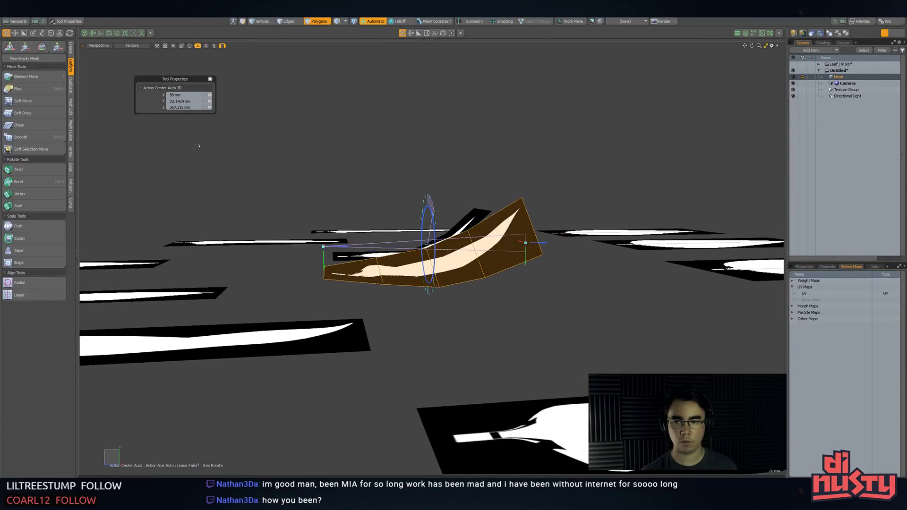
- Bend the selected leaf plane a further 12.5° upward towards its tip about the X axis with the Twist tool
key(shift+t)
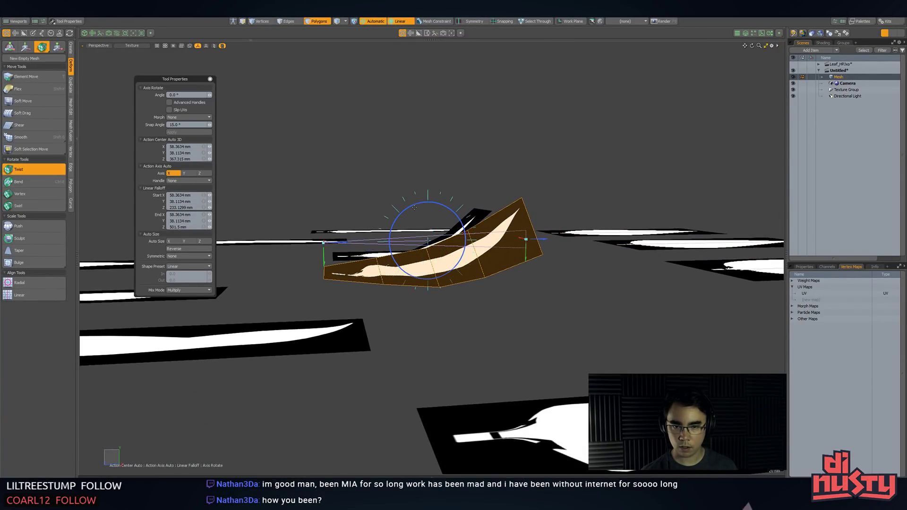
drag(414, 207, 424, 206)
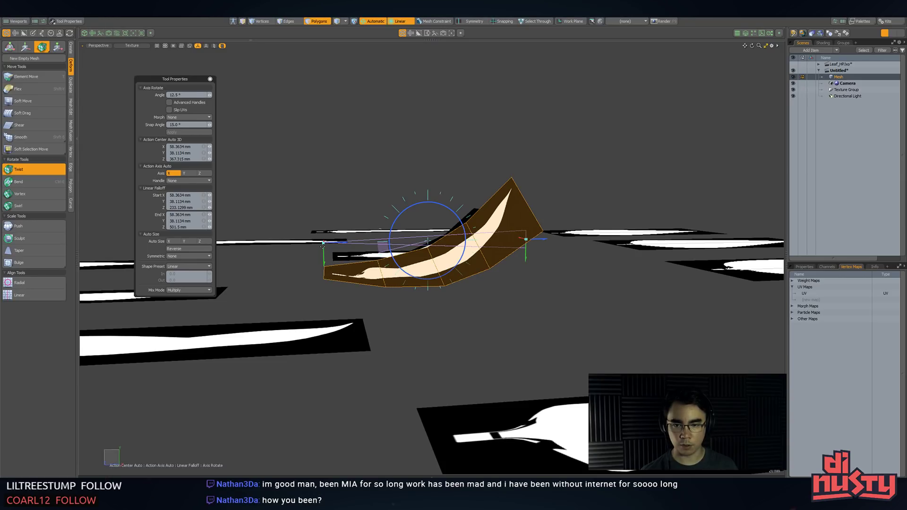
mouse_move(343, 243)
mouse_down()
mouse_move(400, 242)
mouse_move(378, 243)
mouse_move(399, 214)
mouse_up()
key(w)
key(q)
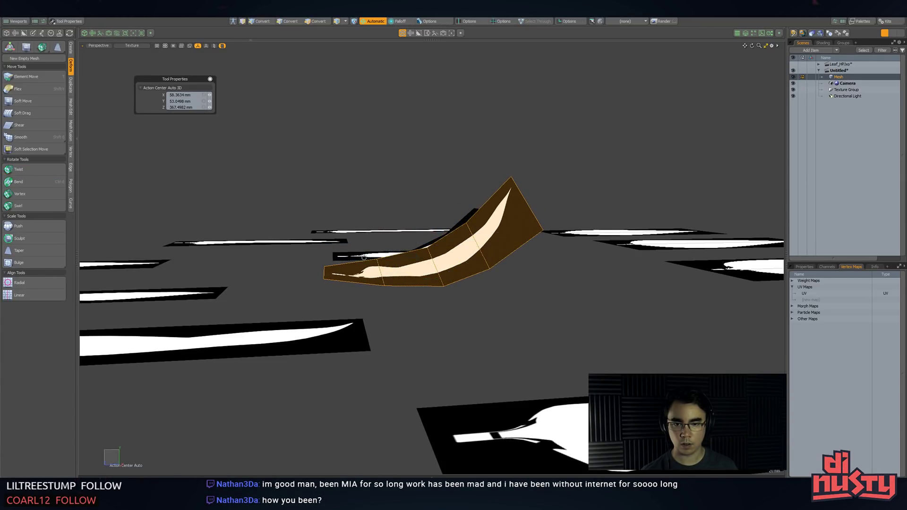
- Convert the selection to vertices, exclude the stem-end vertices, and raise the remaining ones by 12 mm
key(alt+1)
ctrl+right_drag(312, 230, 342, 290)
key(w)
drag(458, 216, 458, 207)
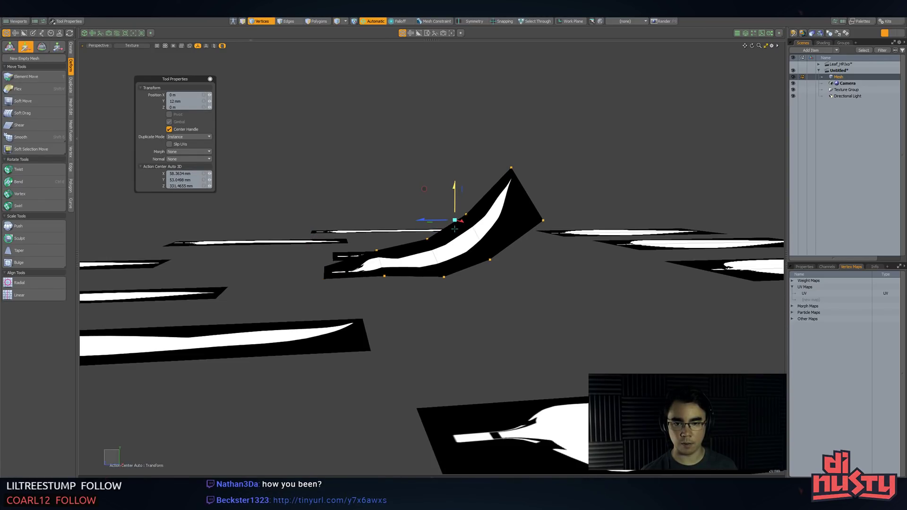
key(q)
- Select the tip edge of the same bent leaf plane and adjust its position and rotation
key(2)
click(527, 194)
alt+drag(559, 185, 416, 274)
key(w)
key(e)
key(q)
- Add three evenly spaced crosswise loop slices to the unsliced narrow leaf plane beside the bent central pair
ctrl+alt+drag(415, 273, 586, 276)
alt+drag(585, 276, 452, 281)
click(451, 281)
alt+shift+drag(479, 232, 487, 258)
alt+shift+drag(530, 160, 449, 301)
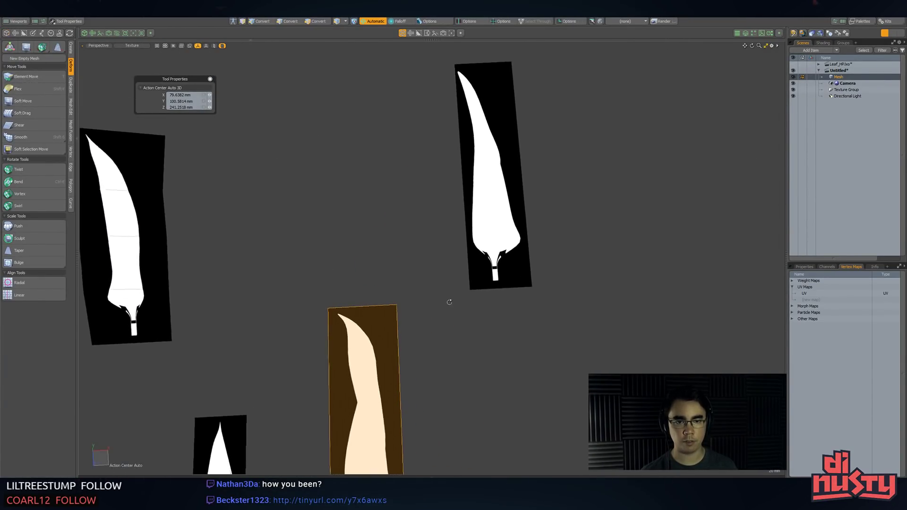
key(2)
click(463, 189)
alt+drag(530, 183, 541, 273)
key(alt+c)
key(space)
- Select all four polygons of the newly sliced narrow leaf plane
key(3)
drag(465, 153, 478, 333)
alt+shift+drag(543, 295, 502, 313)
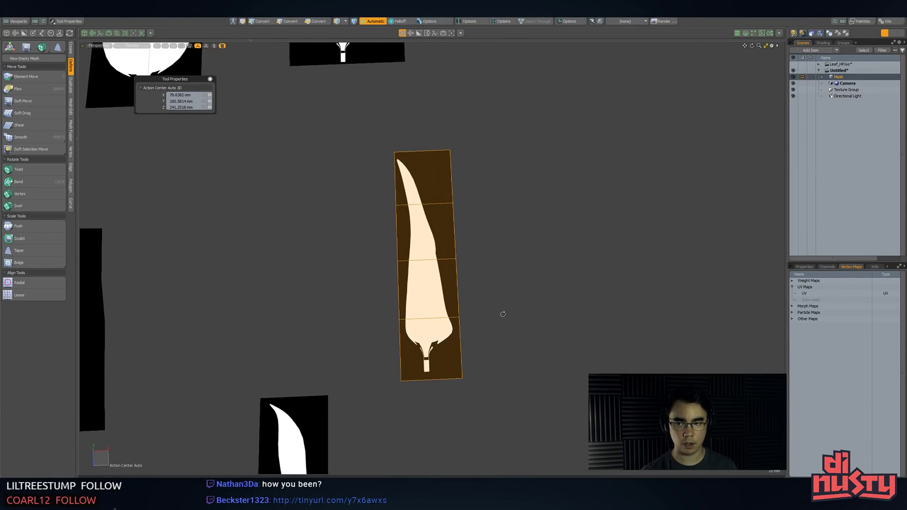
click(50, 169)
alt+drag(516, 263, 451, 239)
drag(462, 243, 465, 266)
key(ctrl+z)
key(q)
- Bend the selected narrow leaf plane 17.5° upward towards its tip about the X axis with the Twist tool
alt+drag(526, 263, 401, 184)
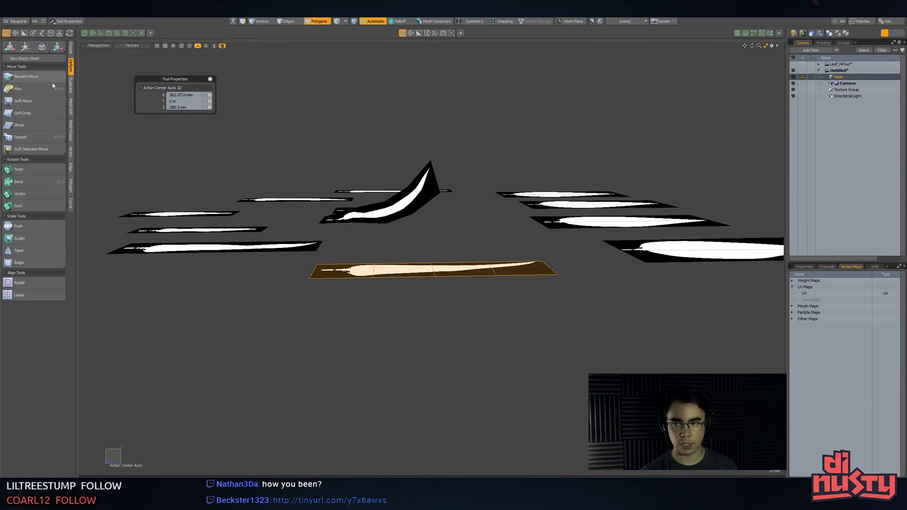
click(19, 169)
drag(433, 240, 548, 267)
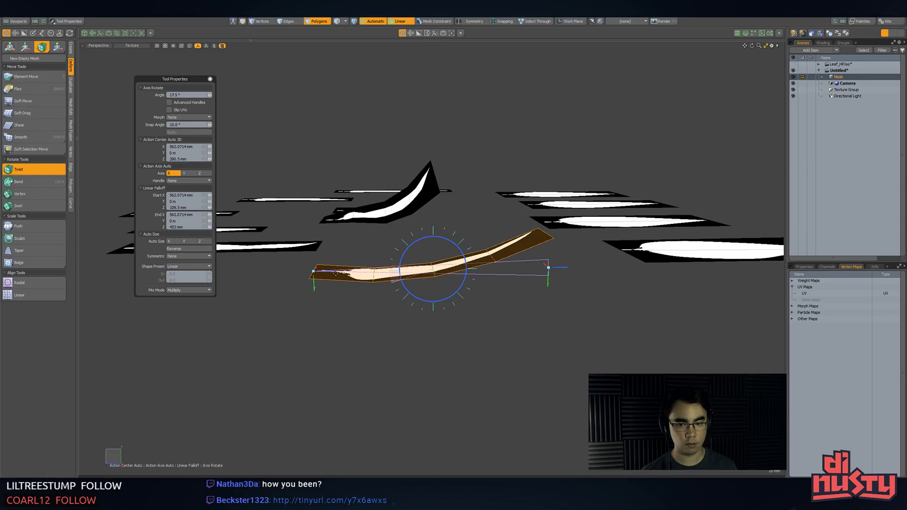
drag(325, 272, 469, 194)
key(space)
- Raise the outer side edges of three broad back-row leaf planes into shallow V folds, moving the inner one's edges 40 mm up
key(2)
key(w)
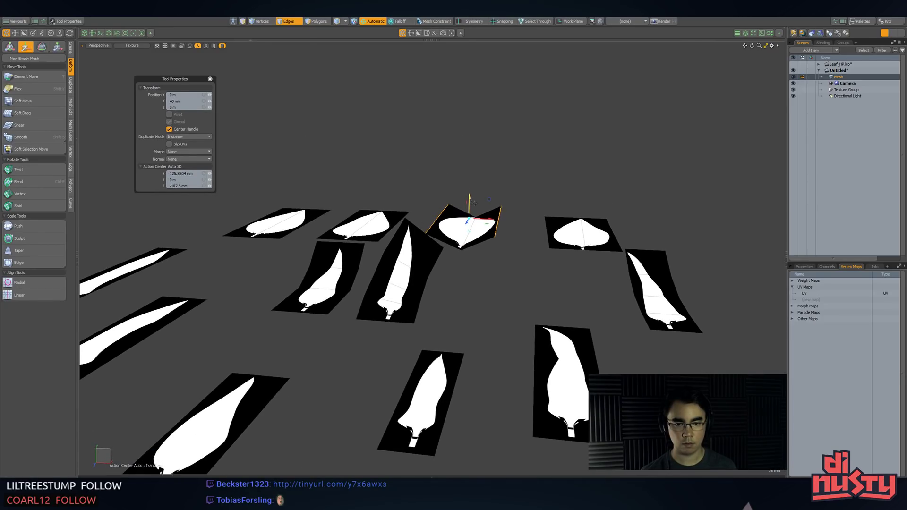
click(548, 236)
key(w)
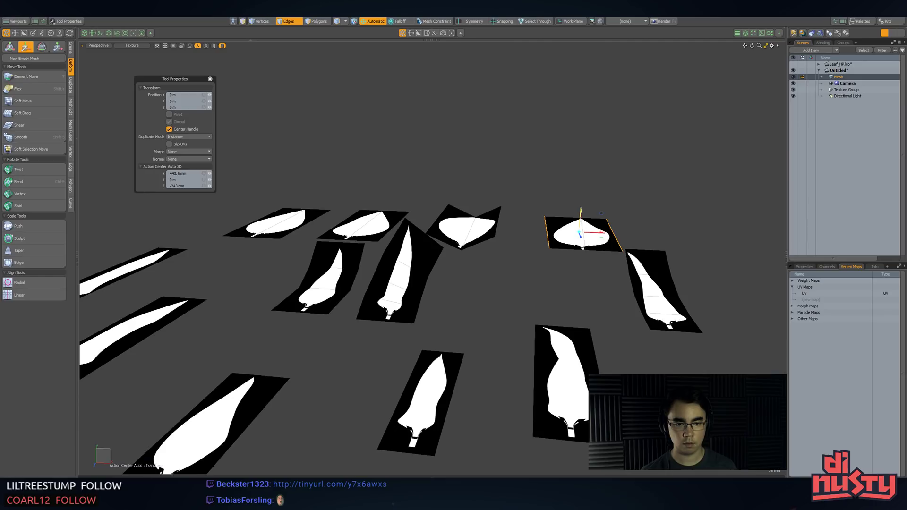
drag(580, 214, 580, 210)
key(q)
click(298, 224)
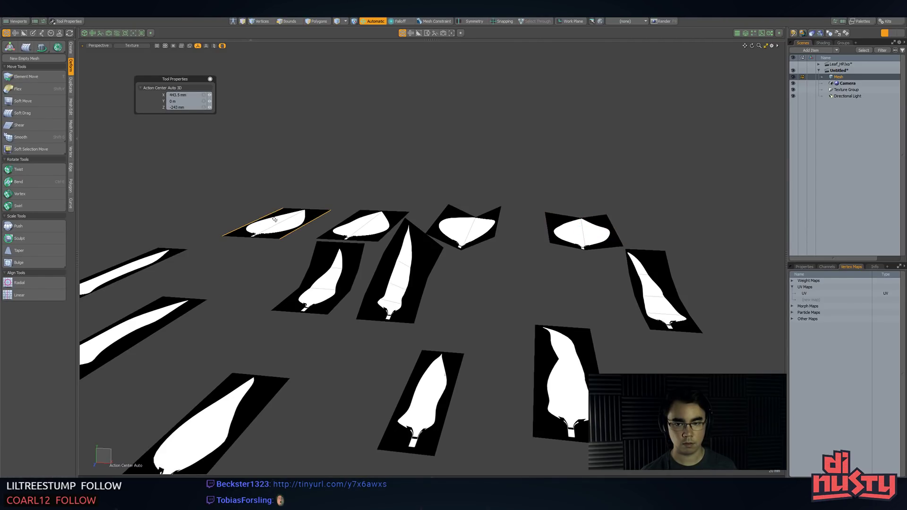
key(w)
drag(282, 204, 282, 199)
key(q)
- Add two evenly spaced crosswise loop slices to the last folded broad leaf plane at the end of the back row
click(276, 207)
key(alt+c)
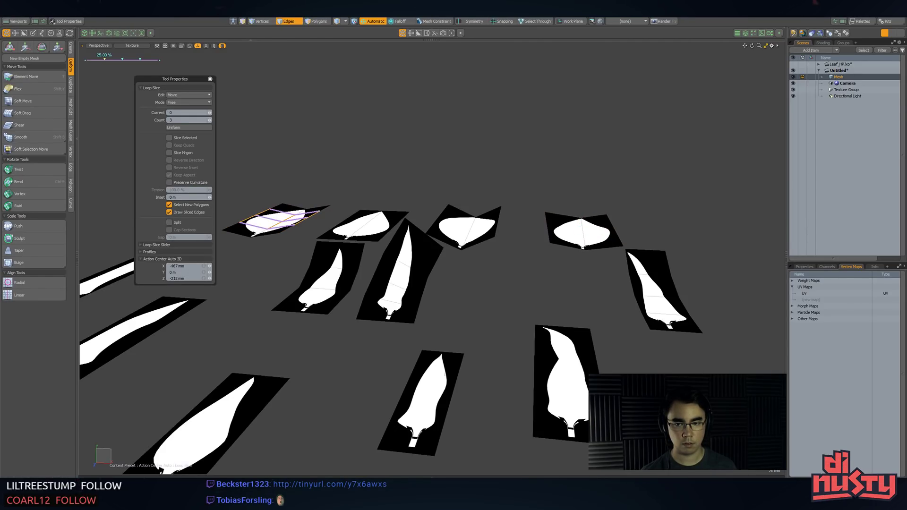
click(209, 121)
alt+drag(321, 133, 218, 141)
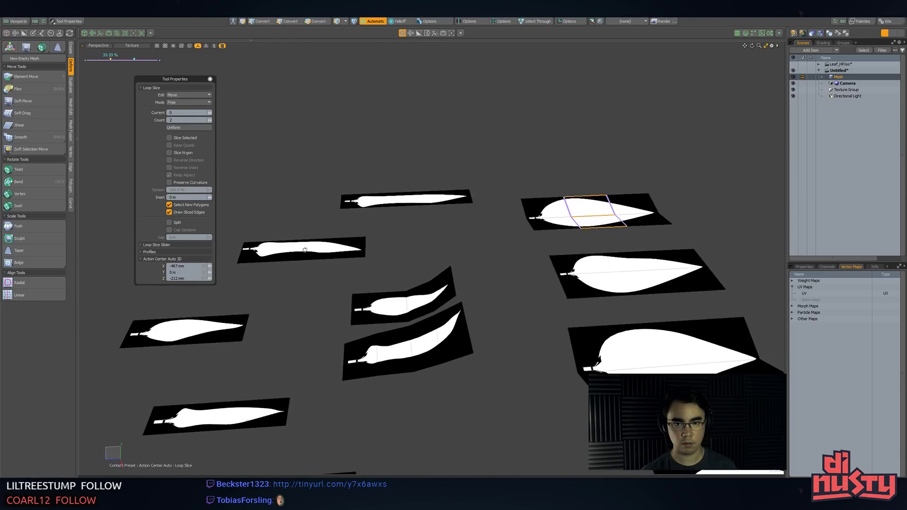
alt+shift+drag(378, 199, 312, 192)
key(q)
- Select the whole sliced broad leaf plane and bend it 26.5° upward about the X axis with the Twist tool
key(])
alt+shift+drag(562, 220, 424, 204)
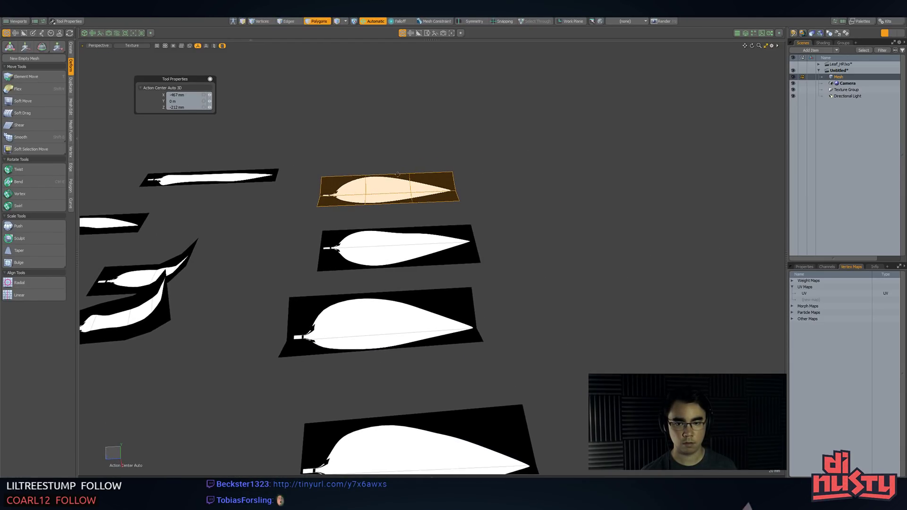
click(23, 169)
drag(373, 178, 534, 127)
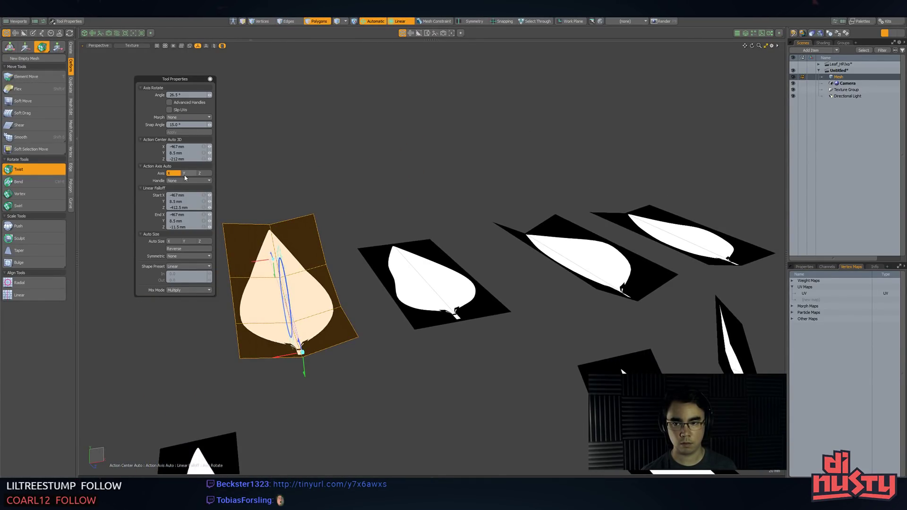
key(Escape)
- Add two evenly spaced crosswise loop slices to the folded broad leaf plane at the opposite end of the back row
alt+shift+drag(421, 265, 401, 247)
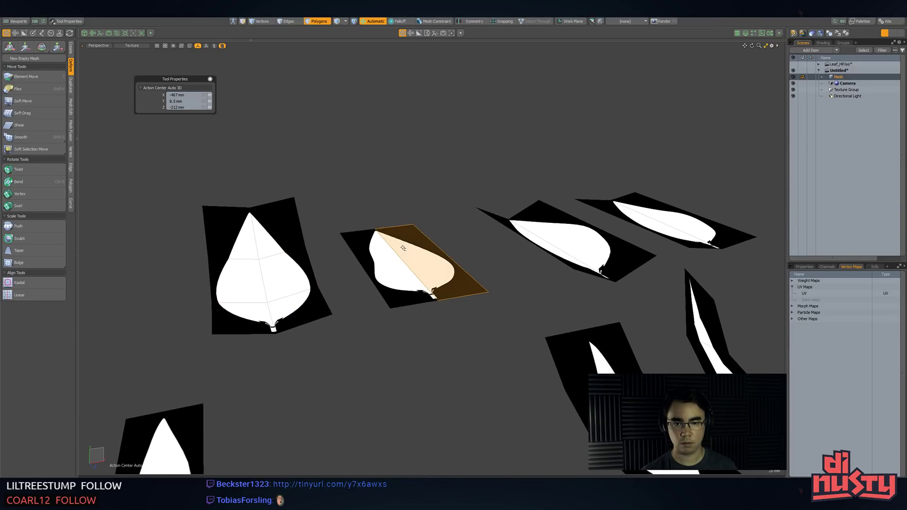
scroll(431, 211, down, 3)
alt+drag(431, 211, 380, 237)
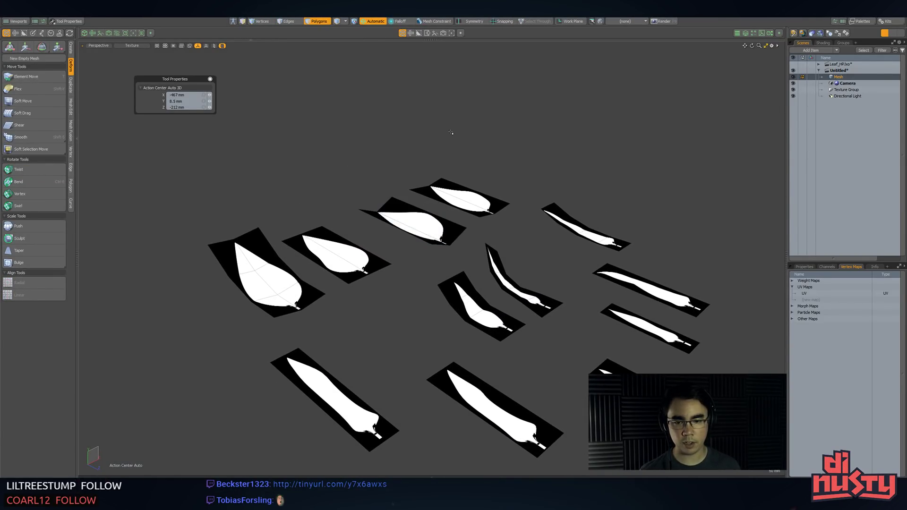
alt+drag(451, 133, 352, 206)
key(2)
click(466, 194)
key(alt+c)
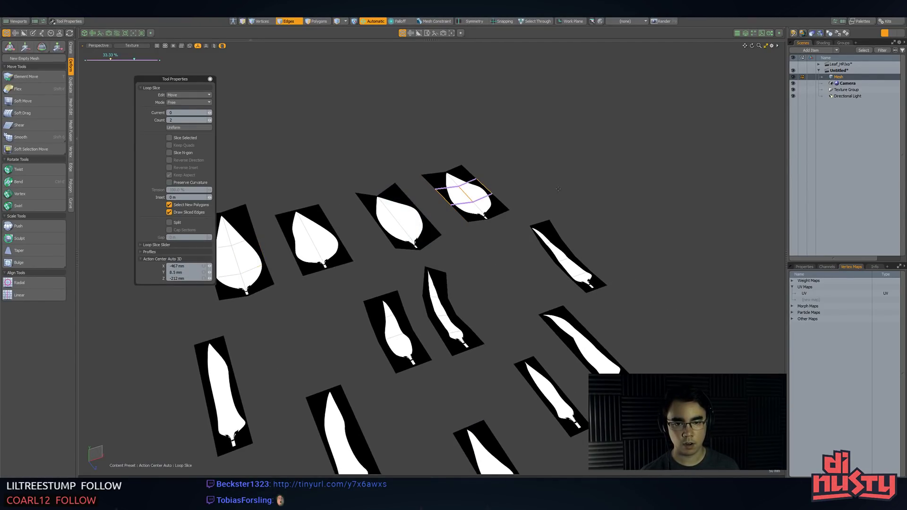
key(q)
- Select all polygons of that broad leaf plane and bend it upward towards the tip about the X axis with the Twist tool
key(3)
drag(469, 190, 455, 195)
key(shift+a)
mouse_move(514, 202)
alt+mouse_down()
mouse_move(348, 217)
mouse_move(346, 270)
mouse_move(500, 236)
mouse_move(502, 227)
alt+mouse_up()
alt+drag(283, 195, 325, 173)
click(24, 169)
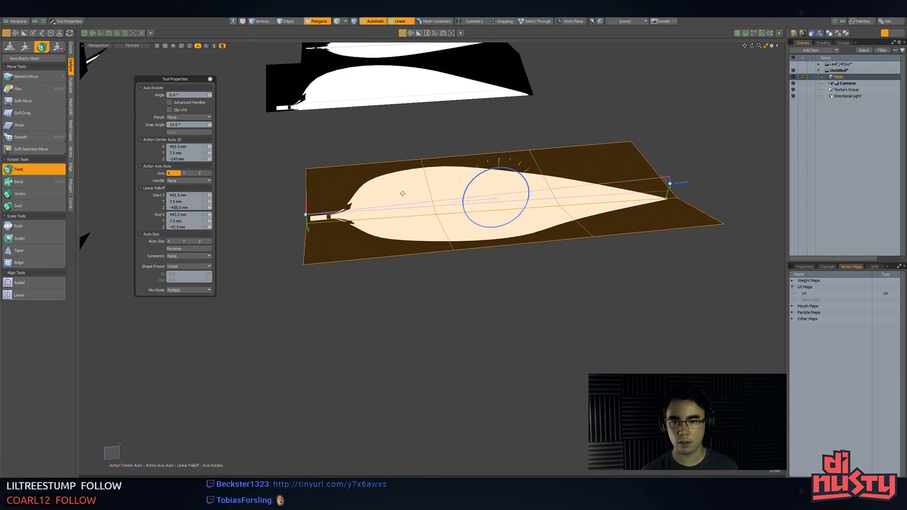
drag(475, 180, 467, 190)
key(q)
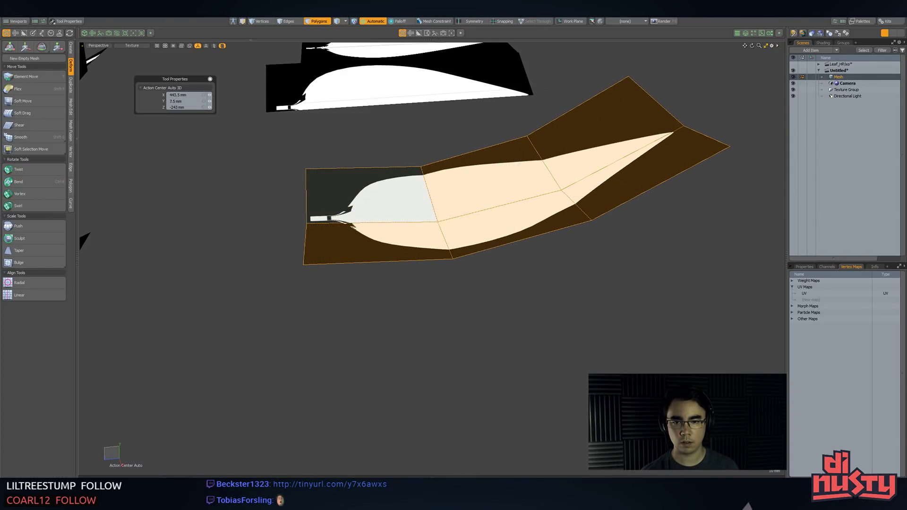
- Twist the same broad leaf plane about the Z axis, raise it about 4 mm, and deselect it
alt+drag(354, 196, 447, 208)
click(40, 170)
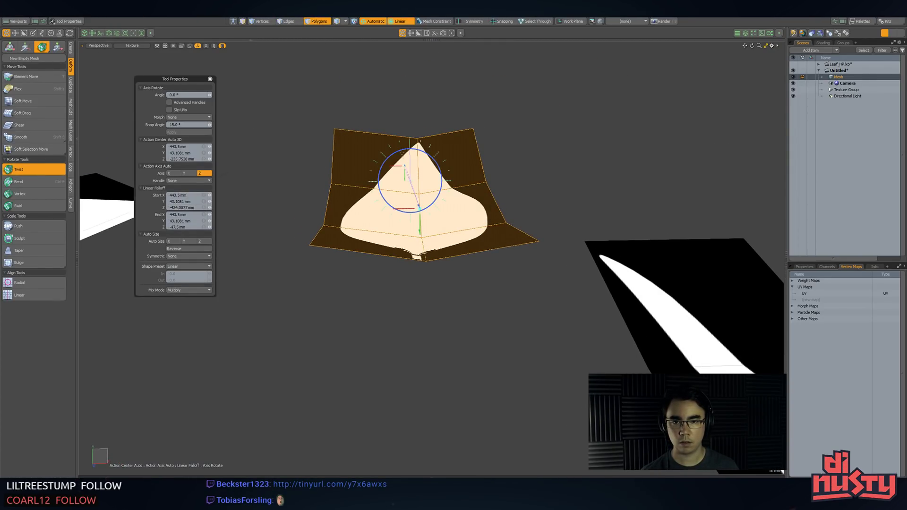
drag(400, 150, 412, 148)
key(w)
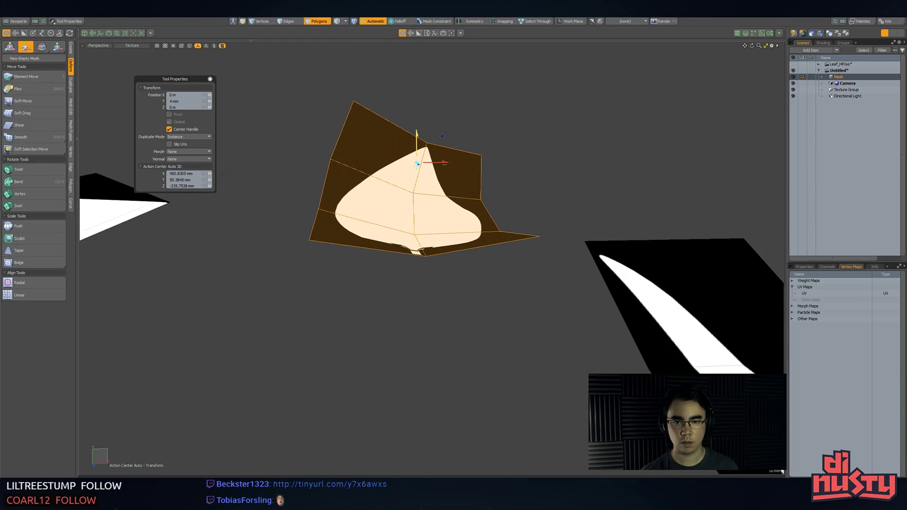
key(space)
click(512, 128)
- Add two crosswise loop slices to the nearest long narrow leaf plane, placing the first at 30%
scroll(511, 128, down, 5)
alt+drag(511, 137, 423, 223)
key(2)
key(alt+c)
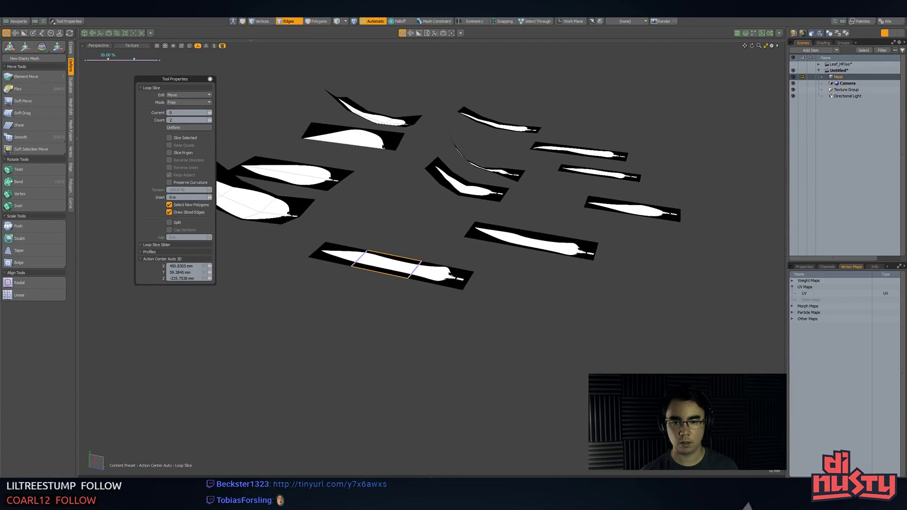
- Raise the middle polygon of the newly sliced narrow leaf plane by 22 mm to arch it
key(3)
click(330, 252)
key(w)
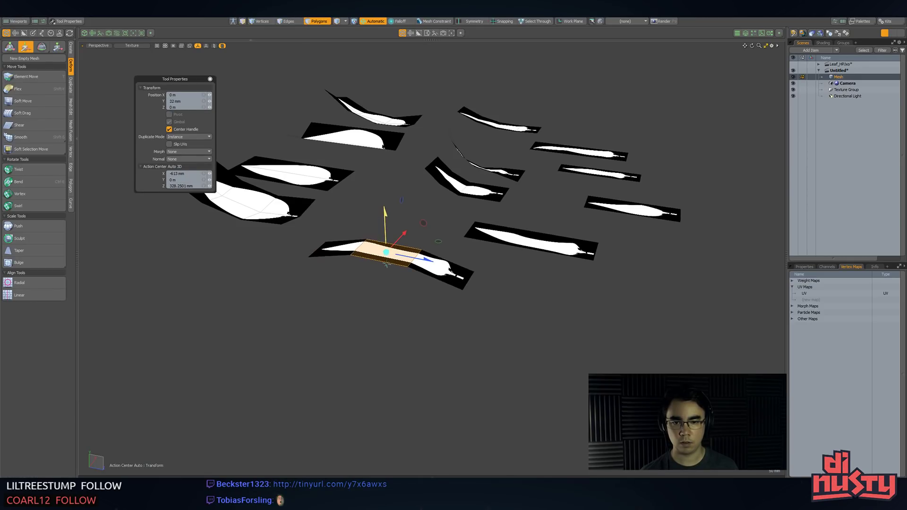
- Add two crosswise loop slices to the neighbouring long narrow leaf plane and select its two tip-side polygons
key(space)
alt+drag(407, 233, 428, 283)
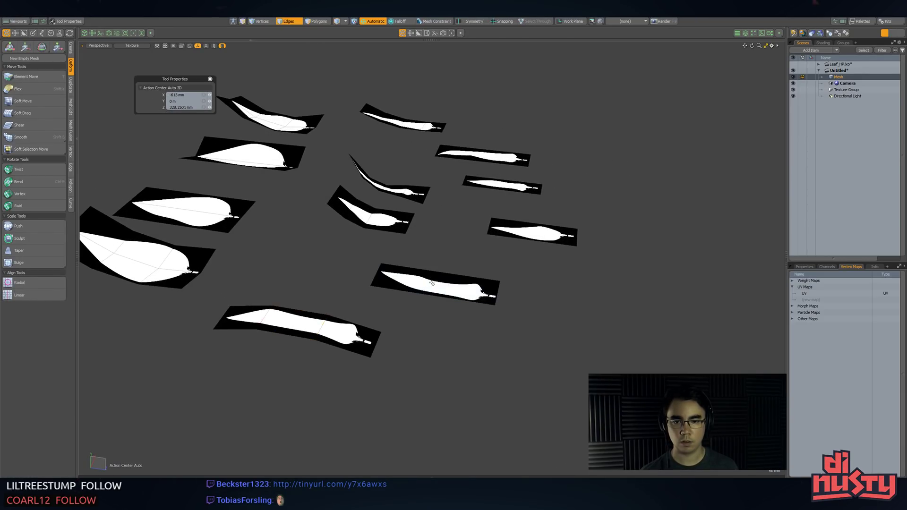
click(444, 296)
key(alt+c)
click(465, 311)
key(space)
key(3)
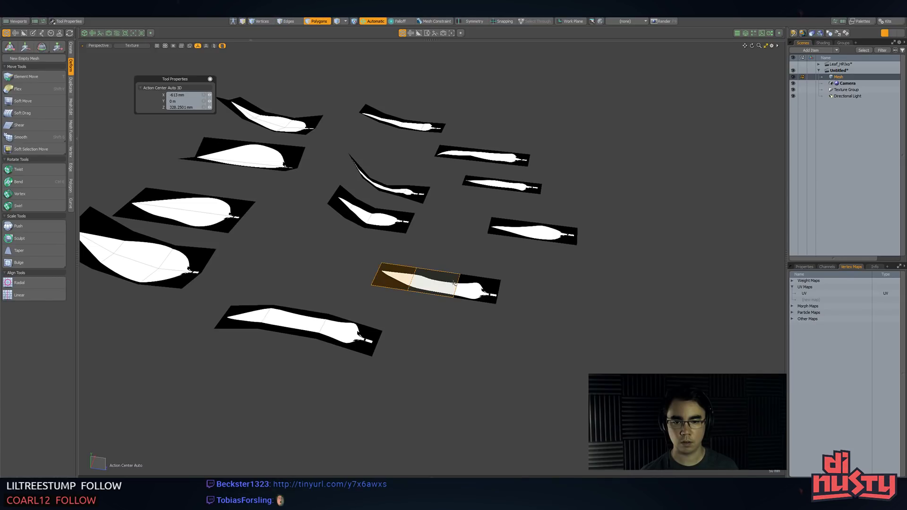
- Try to bend the two selected tip-side polygons about the X axis with the Twist tool, shifting both ends of its linear falloff
alt+drag(332, 261, 337, 226)
click(20, 169)
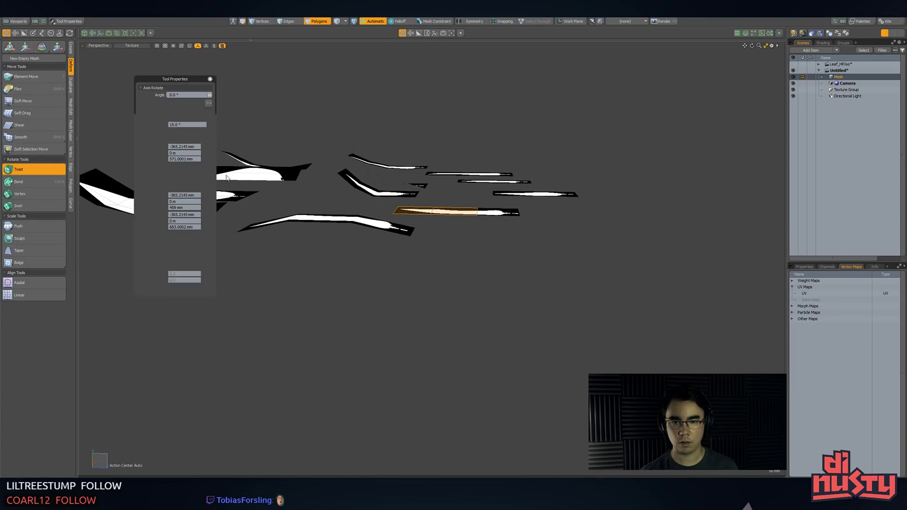
drag(451, 170, 482, 179)
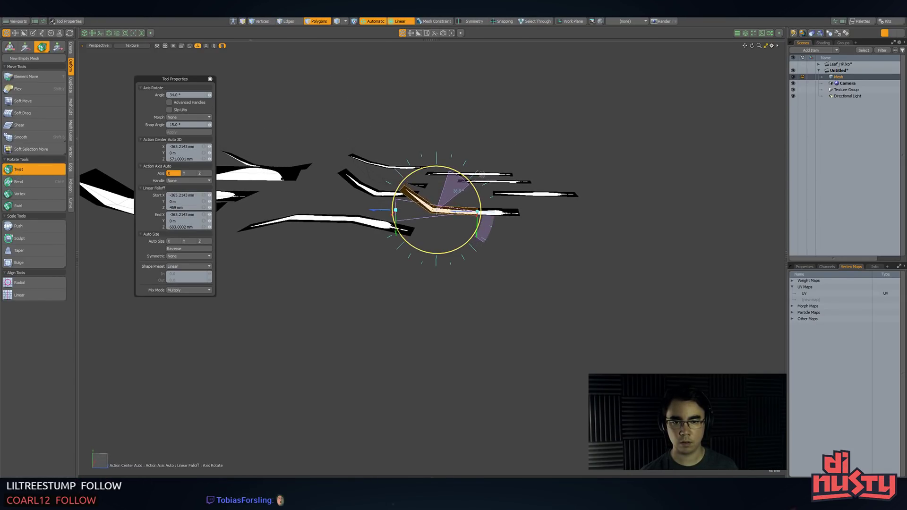
drag(477, 211, 466, 211)
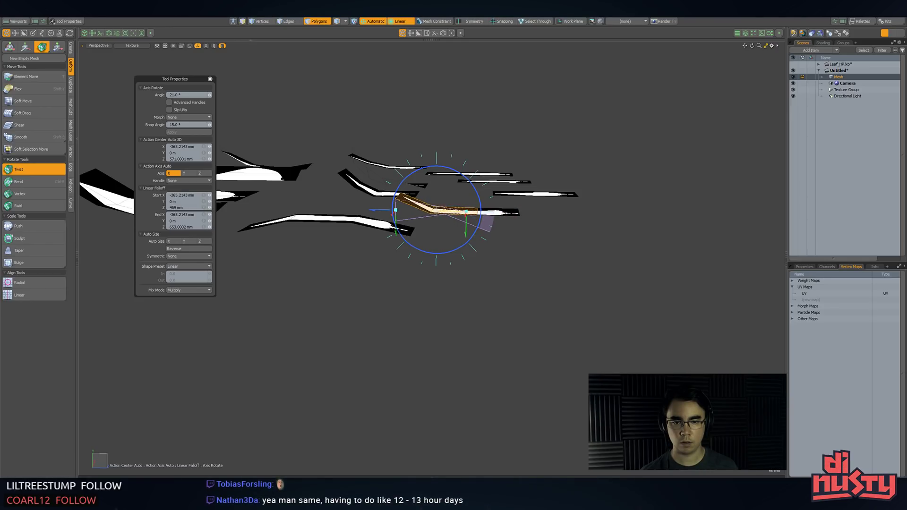
drag(379, 213, 747, 505)
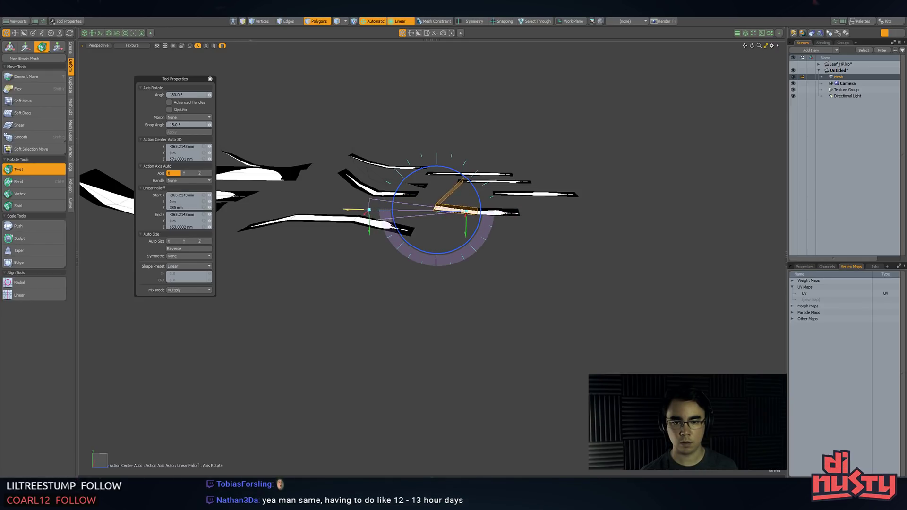
drag(368, 209, 115, 207)
drag(3, 206, 307, 206)
- Undo the last twist and falloff changes on that narrow leaf plane
key(ctrl+z)
key(ctrl+z)
key(ctrl+z)
key(ctrl+z)
key(ctrl+z)
key(ctrl+z)
key(ctrl+z)
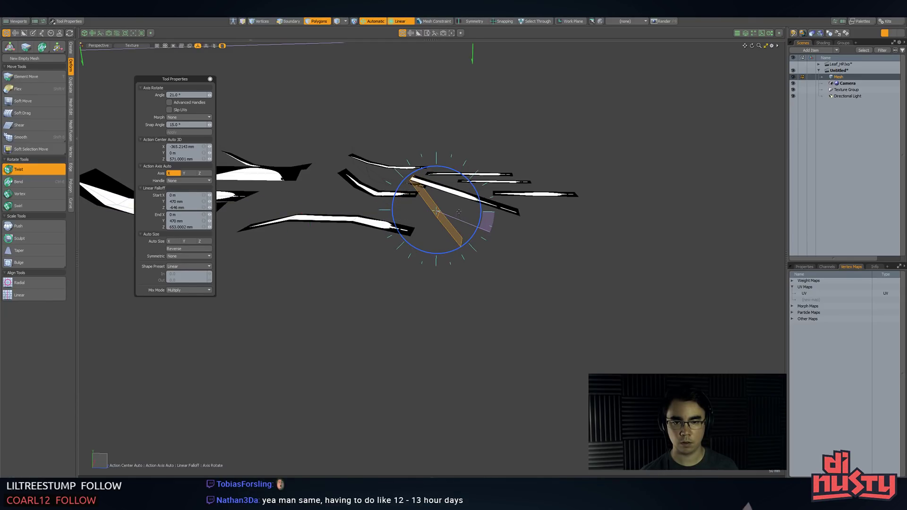
key(ctrl+z)
key(ctrl+z)
key(ctrl+z)
key(ctrl+z)
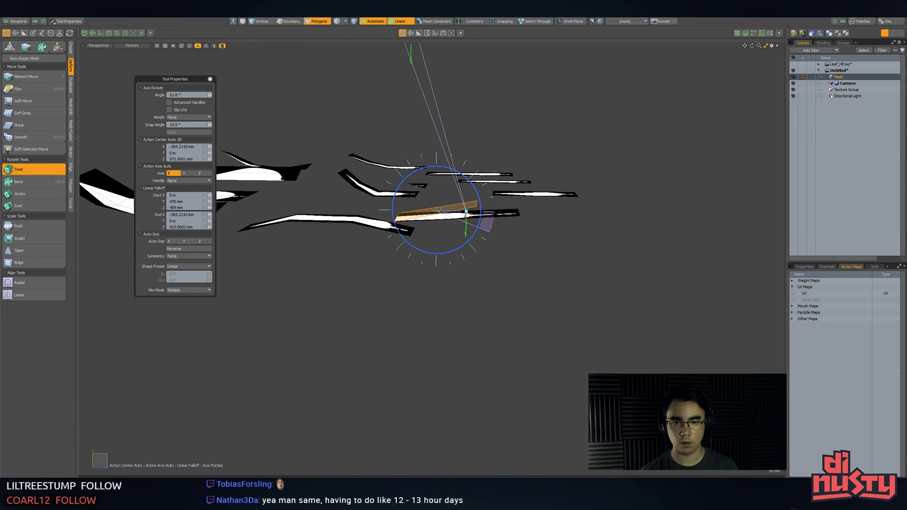
key(ctrl+z)
key(ctrl+z)
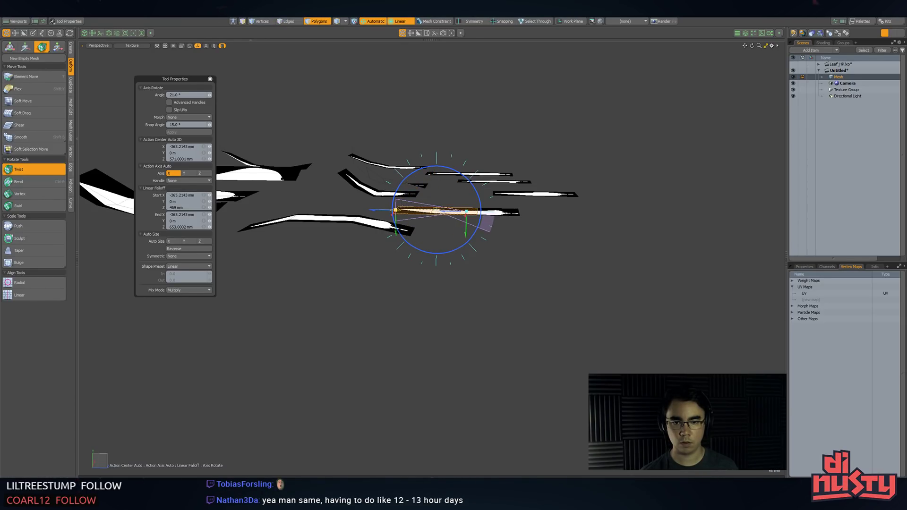
key(ctrl+z)
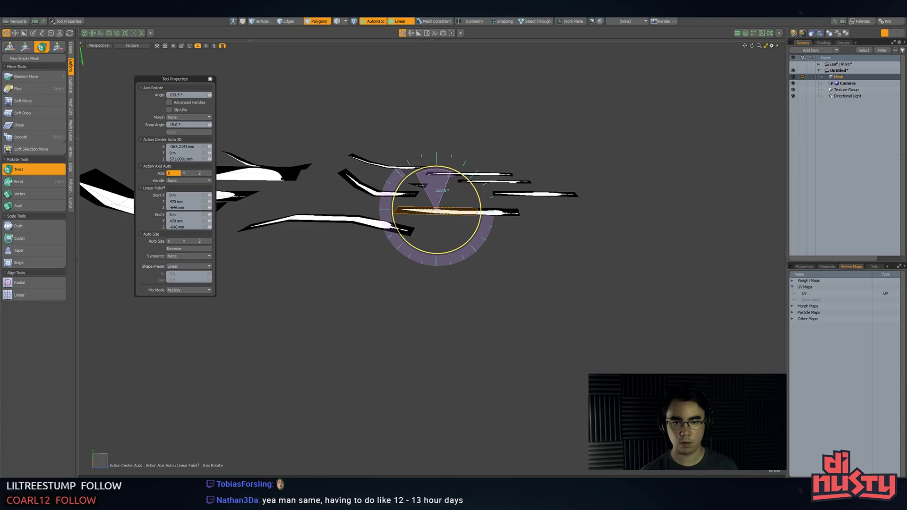
- Restart the Twist tool and bend the narrow leaf plane's two tip-side polygons upward towards the tip
key(space)
drag(452, 172, 448, 203)
click(51, 170)
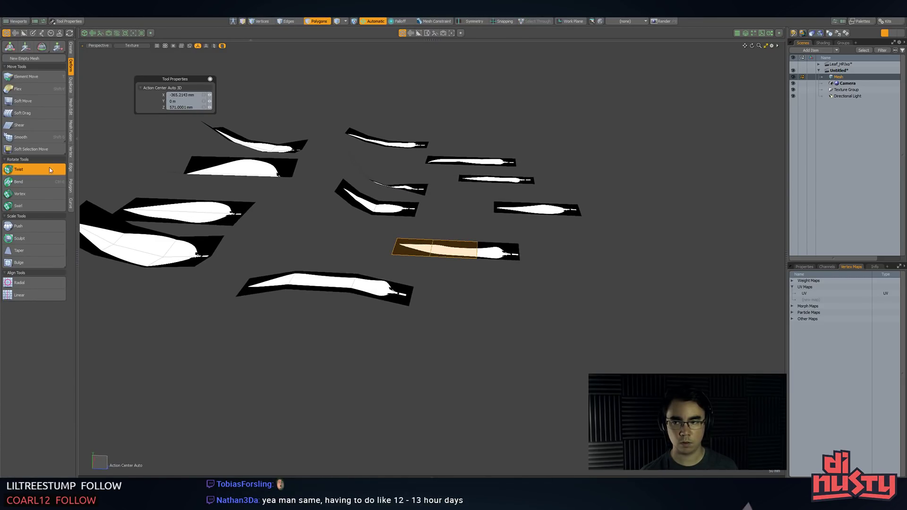
alt+drag(418, 237, 423, 217)
key(space)
- Select the stem-end edge of the same narrow leaf plane and raise it by 24 mm
double_click(536, 199)
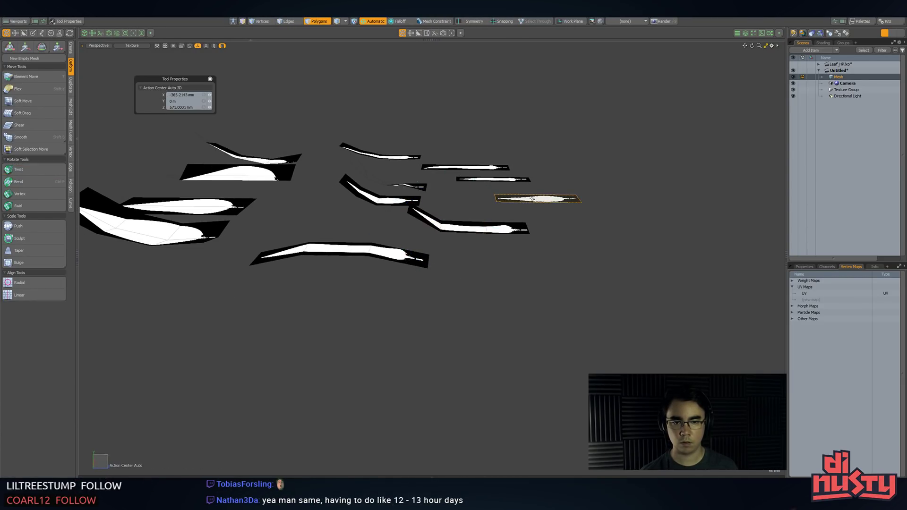
alt+drag(534, 200, 460, 227)
key(2)
alt+drag(355, 248, 465, 204)
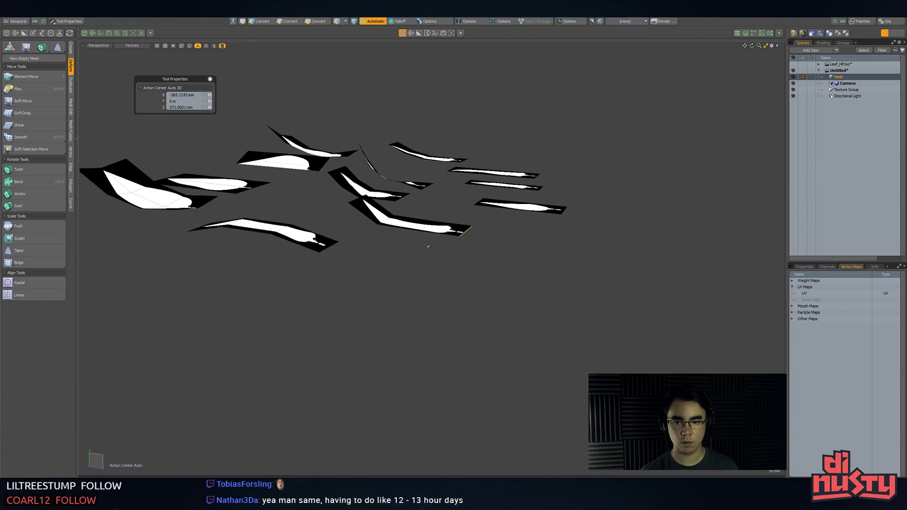
key(w)
alt+drag(513, 191, 465, 231)
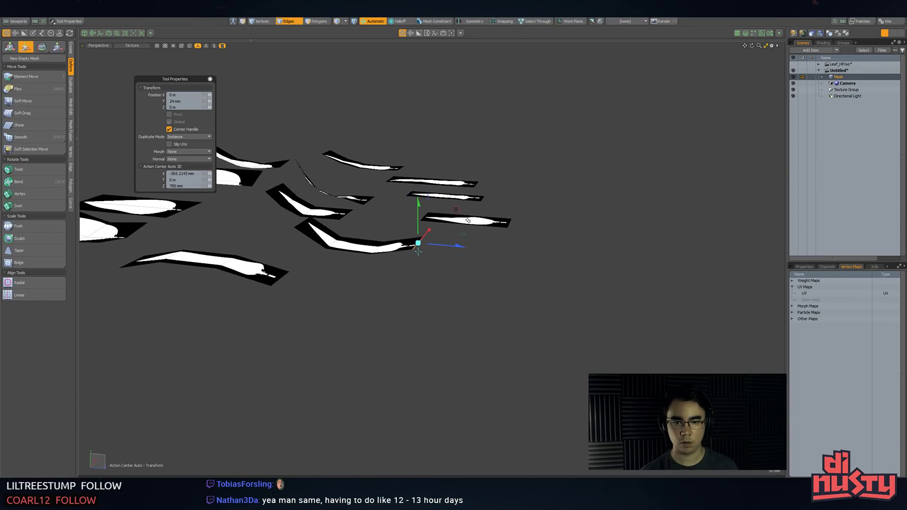
- Add two crosswise loop slices, the first at 30%, to the three remaining flat leaf planes
key(3)
key(alt+c)
click(445, 197)
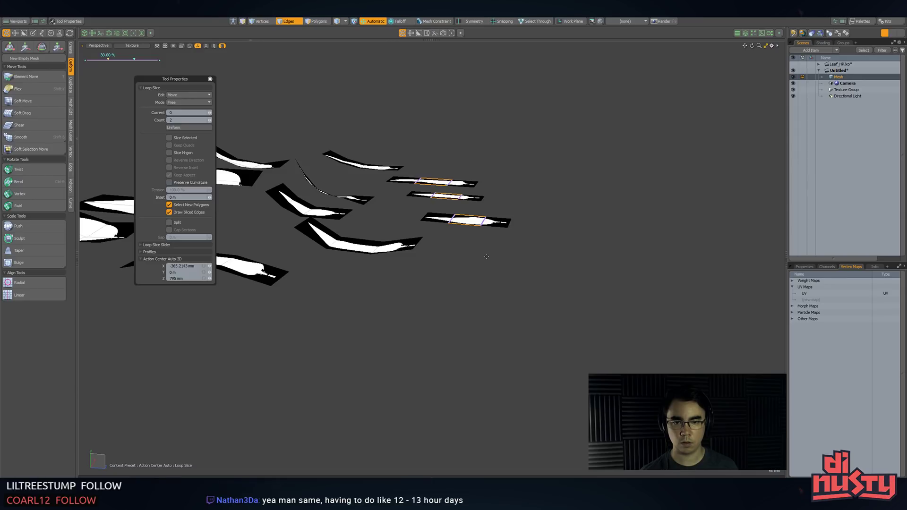
key(space)
key(3)
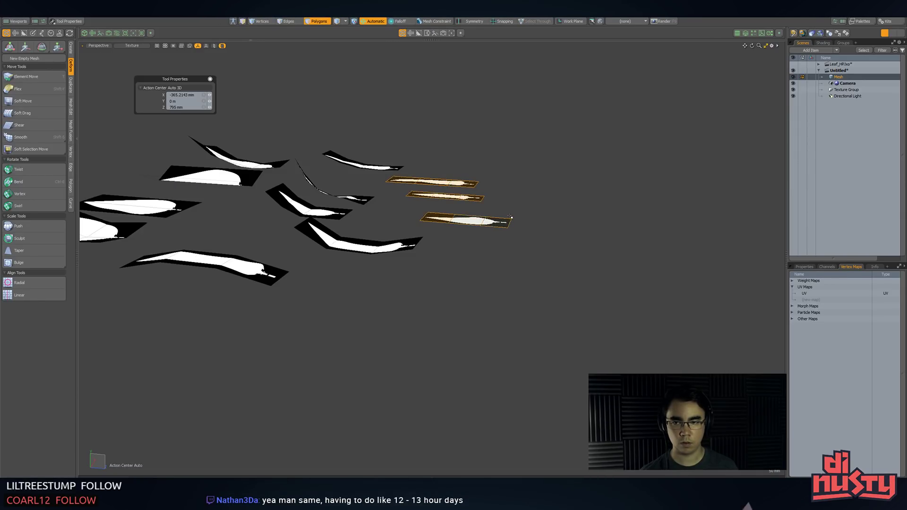
click(19, 170)
drag(456, 168, 475, 195)
key(ctrl+z)
key(space)
- Bend the farthest of the three newly sliced leaf planes upward by about 25° about the X axis with the Twist tool
click(442, 188)
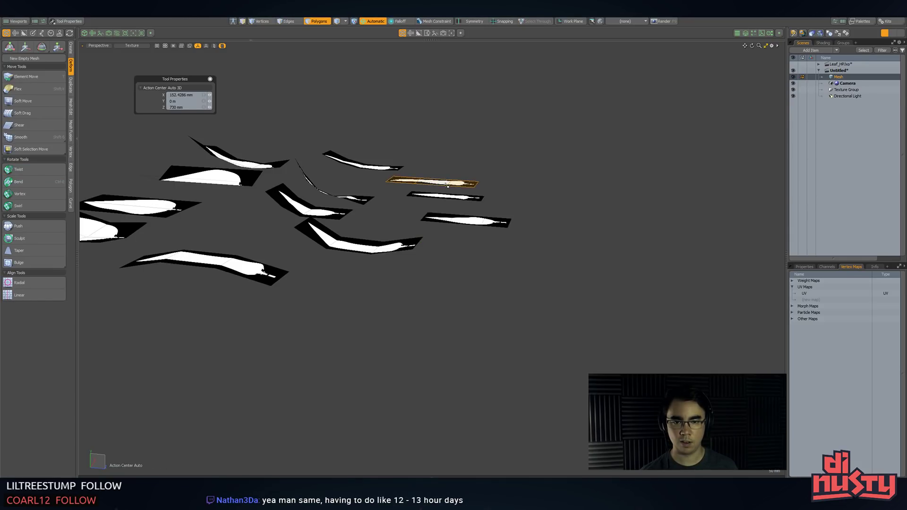
click(18, 170)
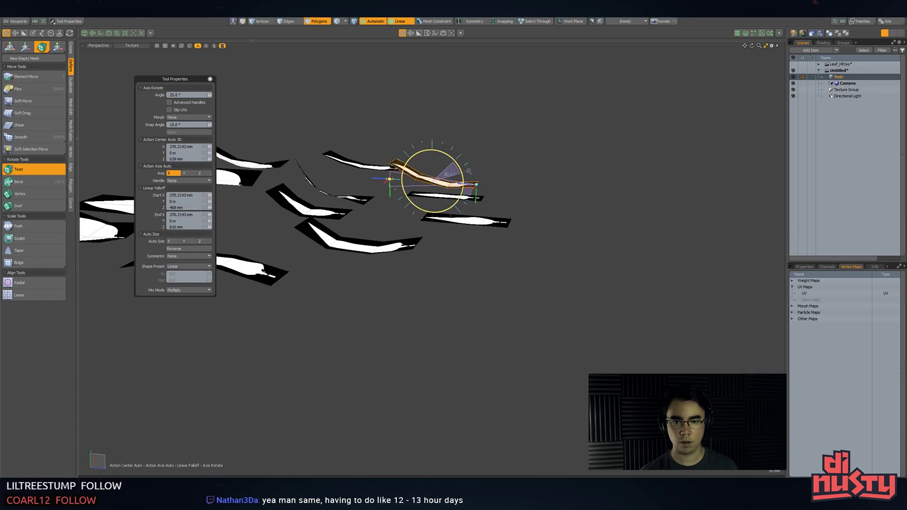
key(space)
click(520, 174)
- Select the whole middle one of the three sliced leaf planes and bend its tip upward about the X axis with the Twist tool
drag(469, 170, 440, 192)
double_click(465, 198)
key(e)
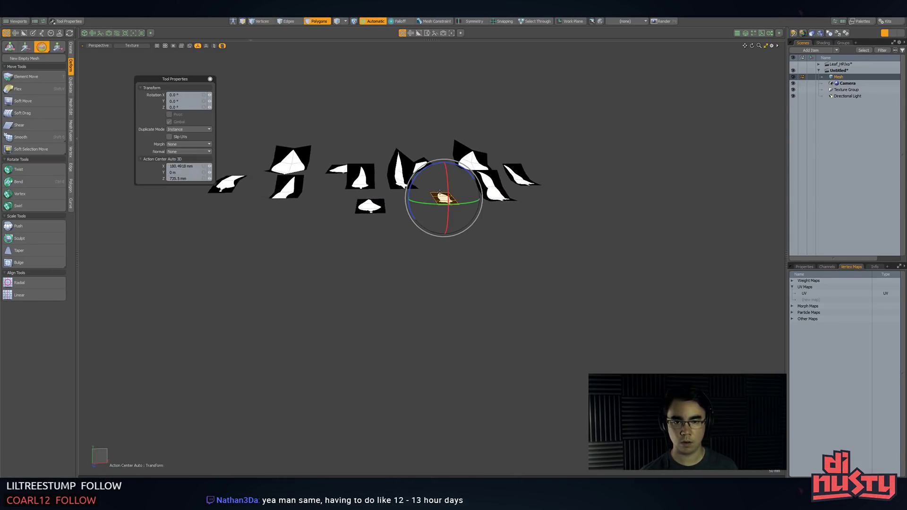
click(19, 170)
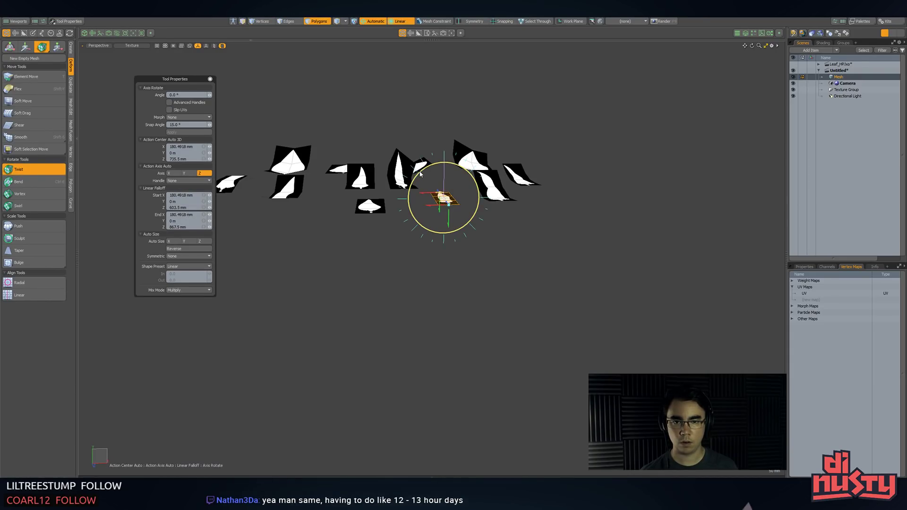
key(space)
alt+drag(389, 204, 140, 175)
key(q)
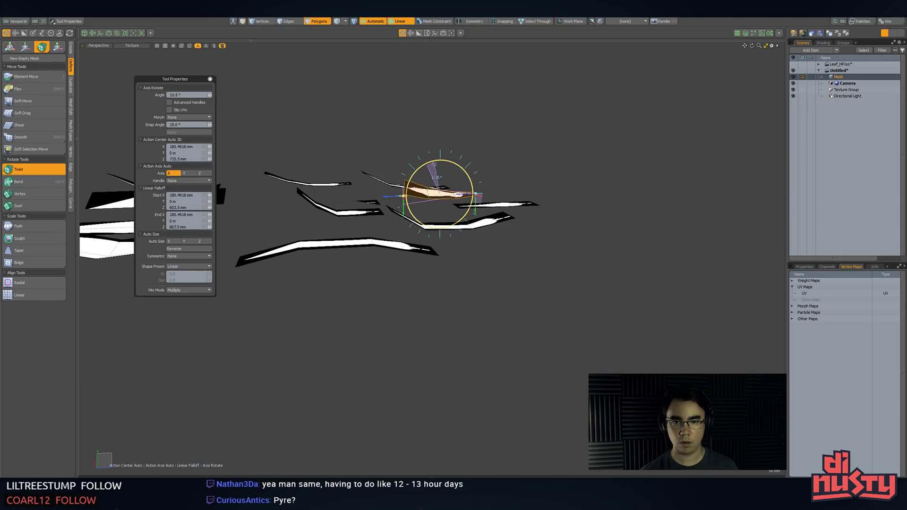
drag(433, 165, 438, 163)
key(space)
- Raise the middle polygon of the nearest of the three sliced leaf planes to arch it, and deselect it
alt+drag(508, 179, 487, 216)
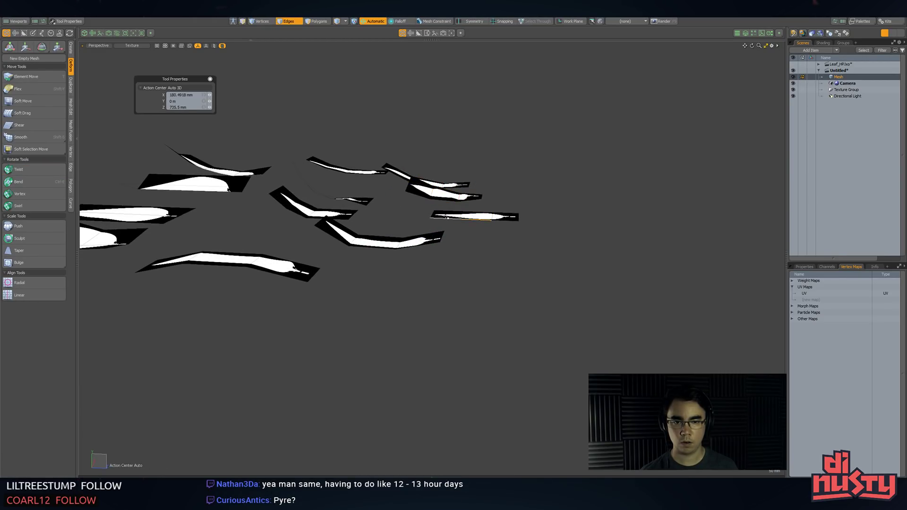
key(3)
click(446, 217)
key(w)
key(space)
click(475, 217)
key(w)
drag(478, 181, 479, 173)
key(space)
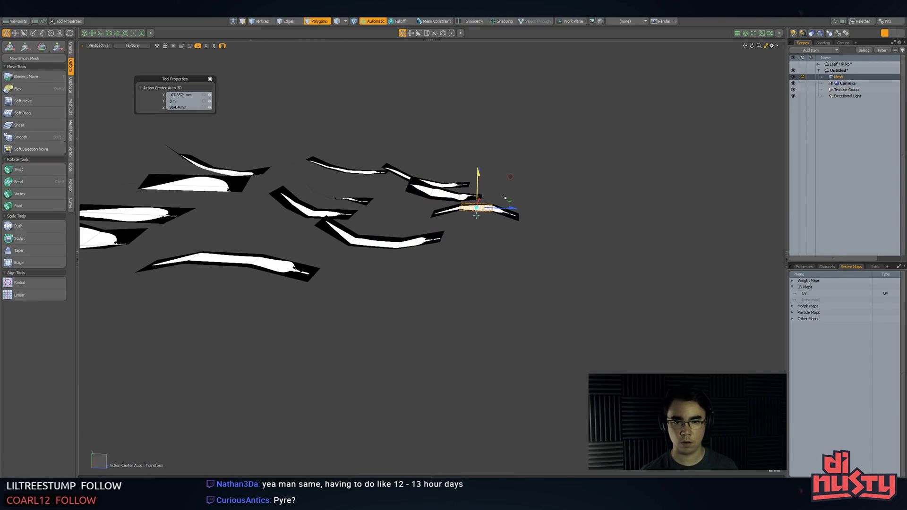
key(space)
click(505, 213)
- Add two crosswise loop slices to the second broad leaf plane in the row of four
alt+drag(505, 213, 410, 316)
key(2)
double_click(307, 171)
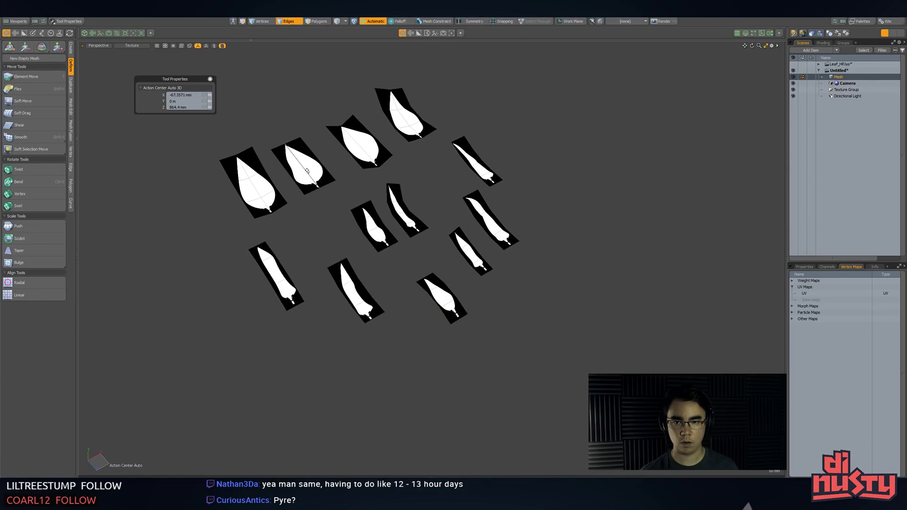
key(shift+a)
alt+drag(307, 171, 386, 212)
key(w)
key(space)
click(459, 198)
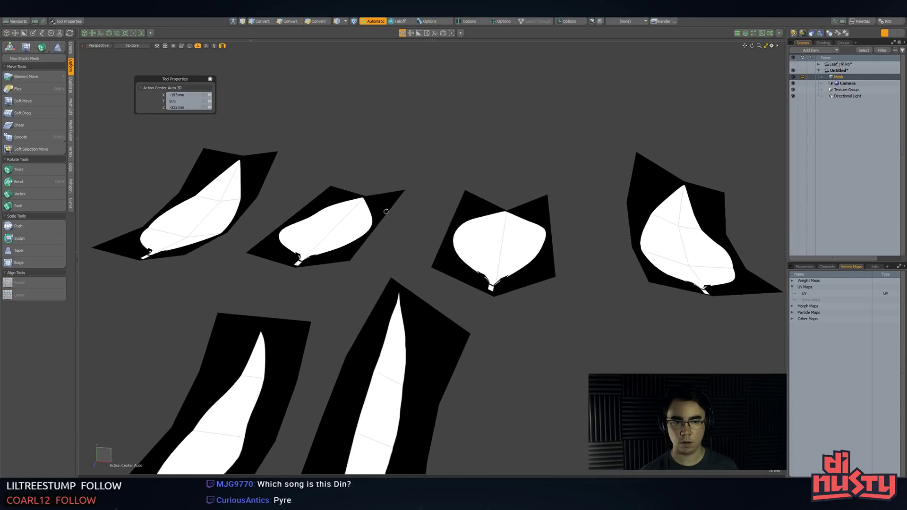
key(3)
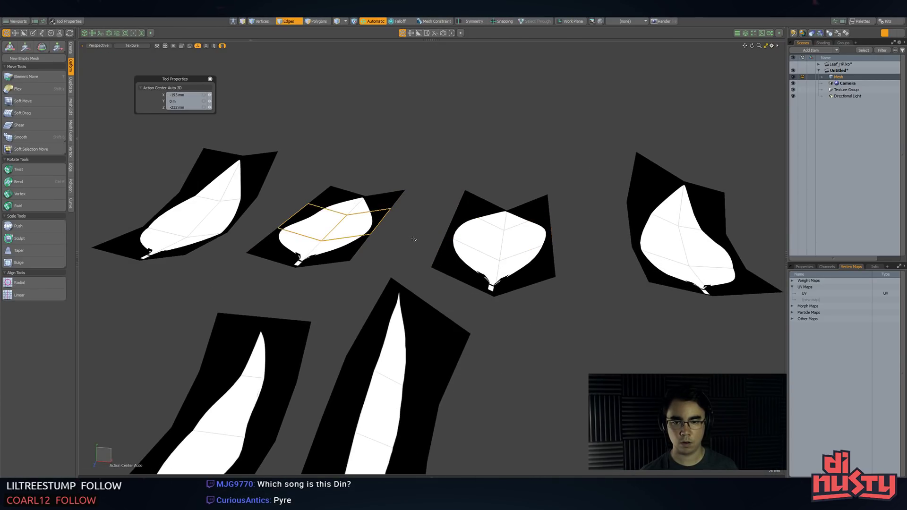
- Select the middle polygons of the second broad leaf plane, raise them slightly, and deselect them
click(350, 209)
click(358, 224)
shift+click(317, 222)
key(w)
alt+drag(317, 221, 274, 203)
drag(361, 200, 360, 191)
key(space)
click(410, 176)
- Select all polygons of the third broad leaf plane in the row and activate the Rotate tool on it
alt+drag(412, 177, 497, 197)
drag(522, 237, 514, 210)
key(w)
drag(445, 193, 369, 271)
key(space)
click(443, 178)
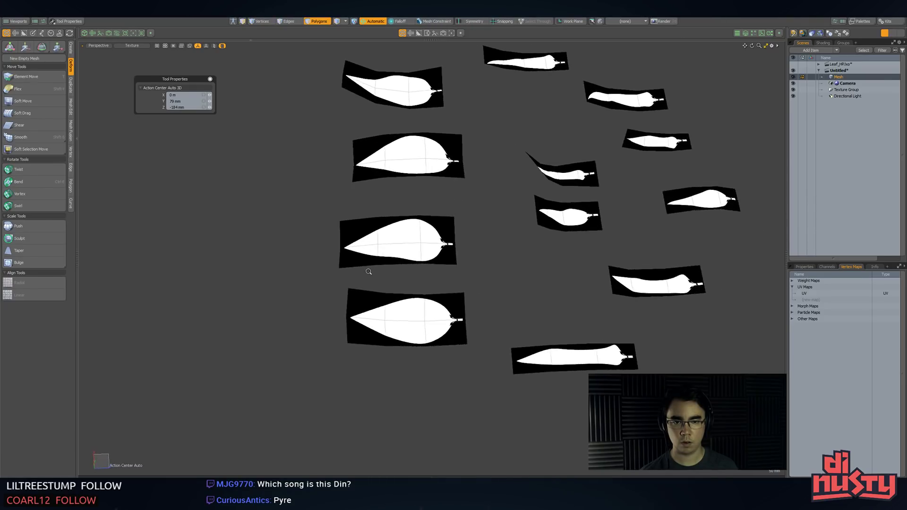
scroll(369, 272, down, 3)
alt+drag(417, 243, 380, 218)
double_click(376, 211)
key(e)
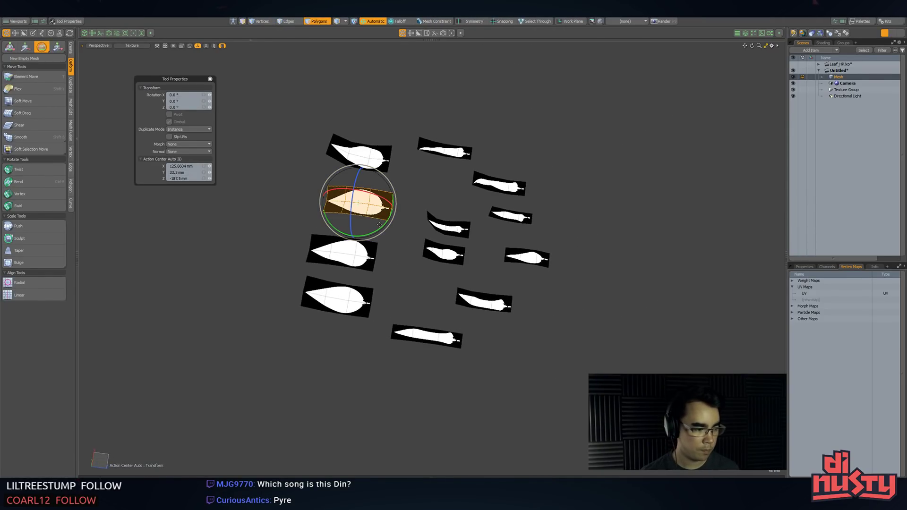
- Switch to Spotify and look through the "From july 6th" playlist, and return to the leaf scene in Modo
key(alt+Tab)
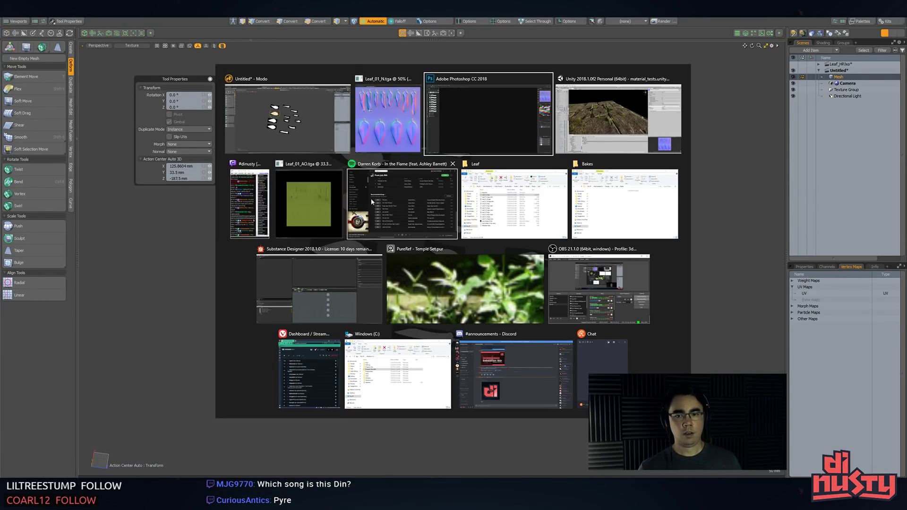
click(354, 194)
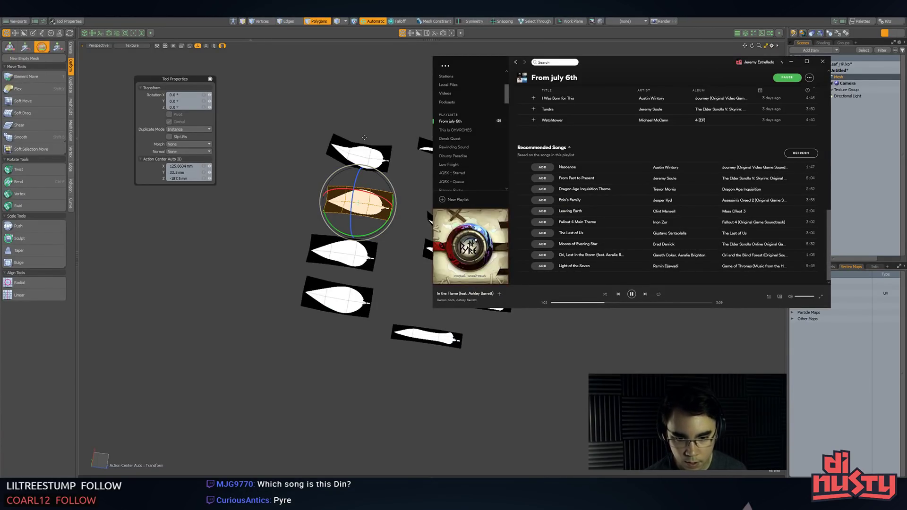
scroll(598, 221, up, 4)
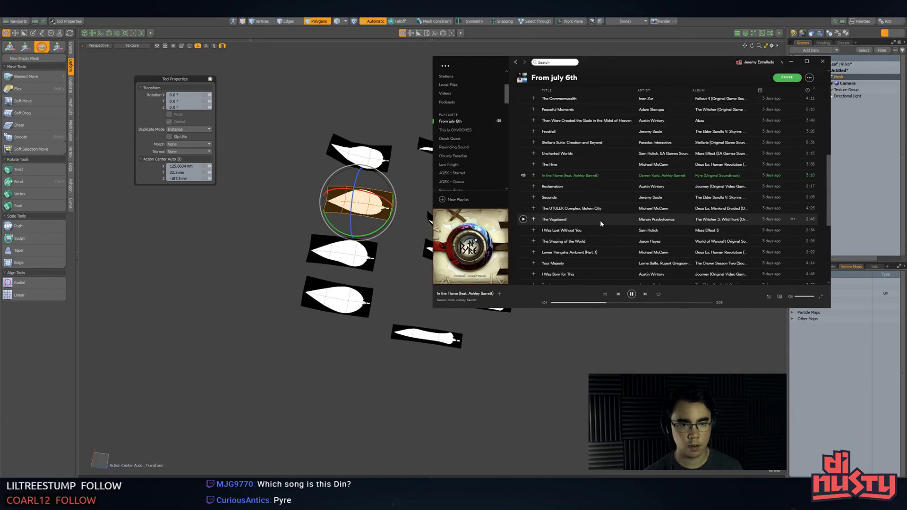
key(alt+Tab)
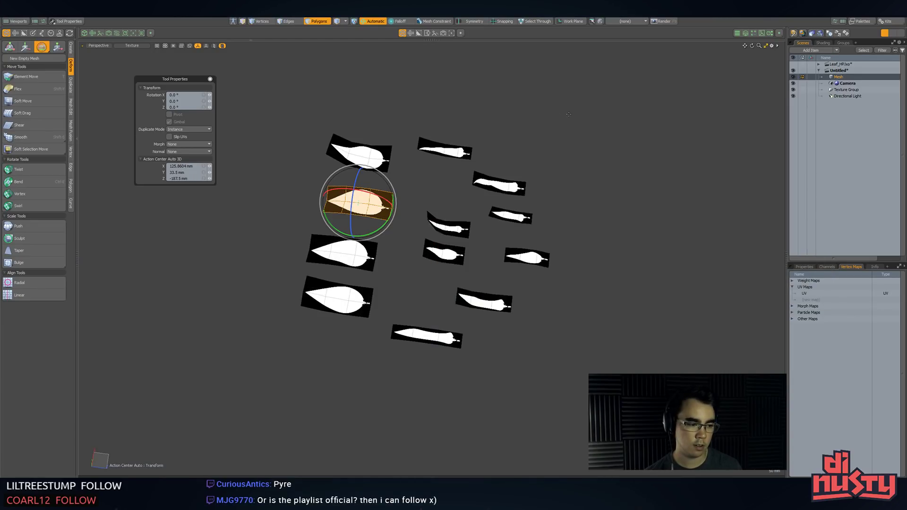
mouse_move(580, 203)
alt+mouse_down()
mouse_move(575, 178)
mouse_move(569, 224)
mouse_move(574, 208)
alt+mouse_up()
- Switch to Spotify, copy the playlist link of "From july 6th", and return to Modo
key(alt+Tab)
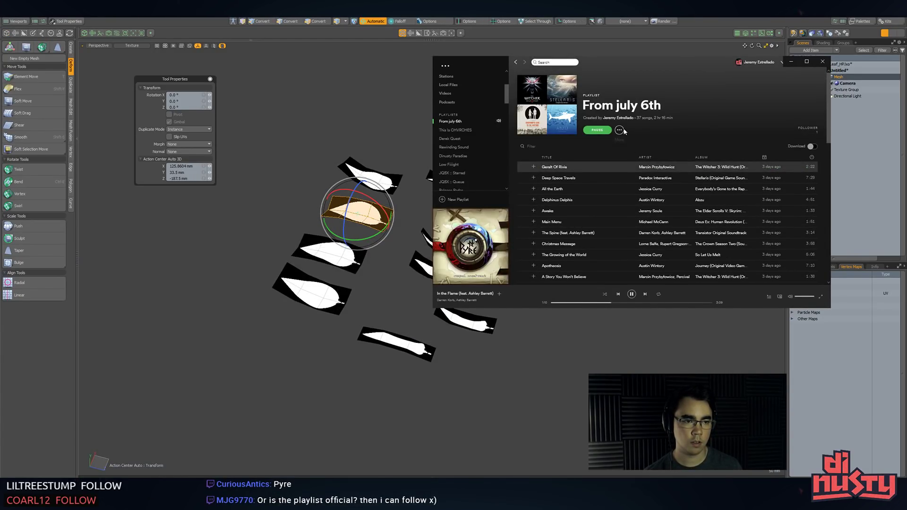
scroll(633, 139, down, 10)
scroll(653, 150, up, 9)
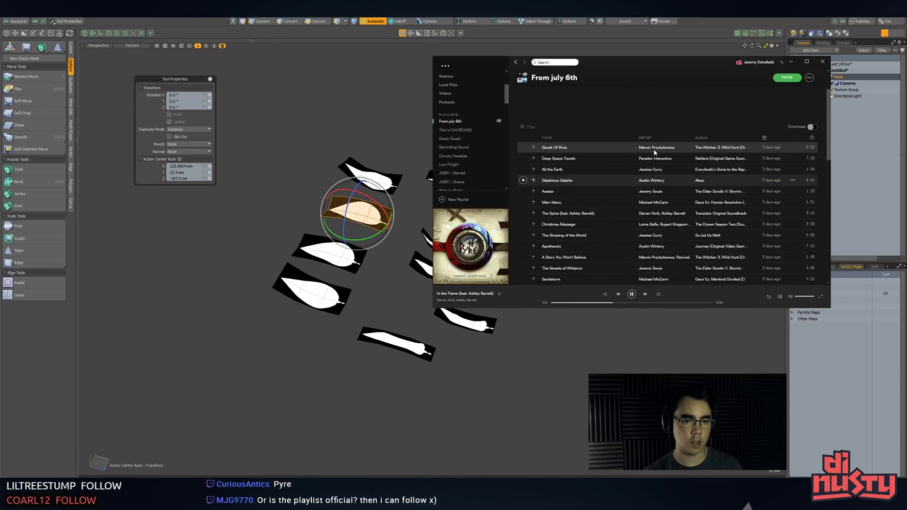
scroll(654, 152, up, 2)
click(619, 130)
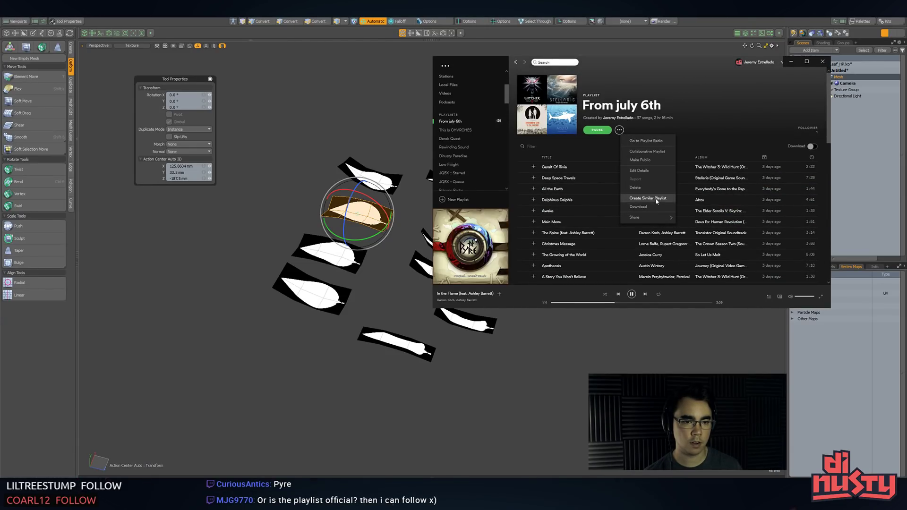
mouse_move(673, 221)
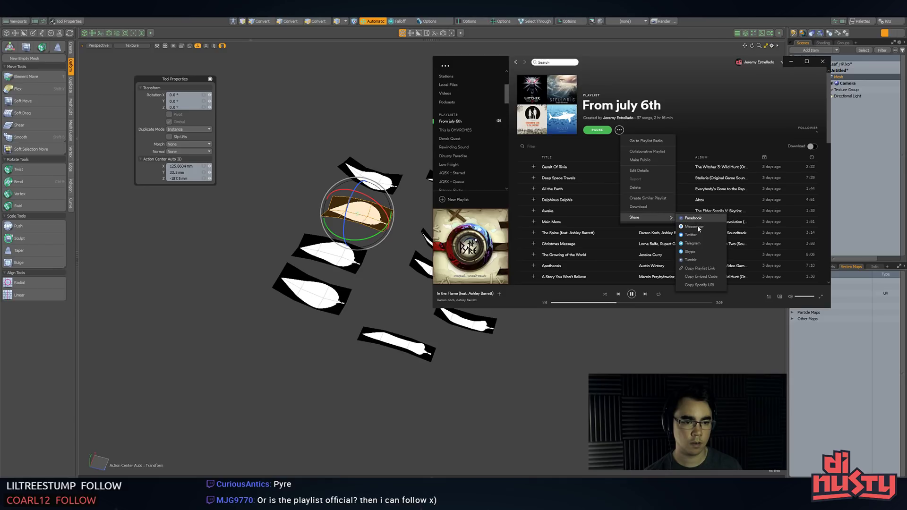
click(711, 269)
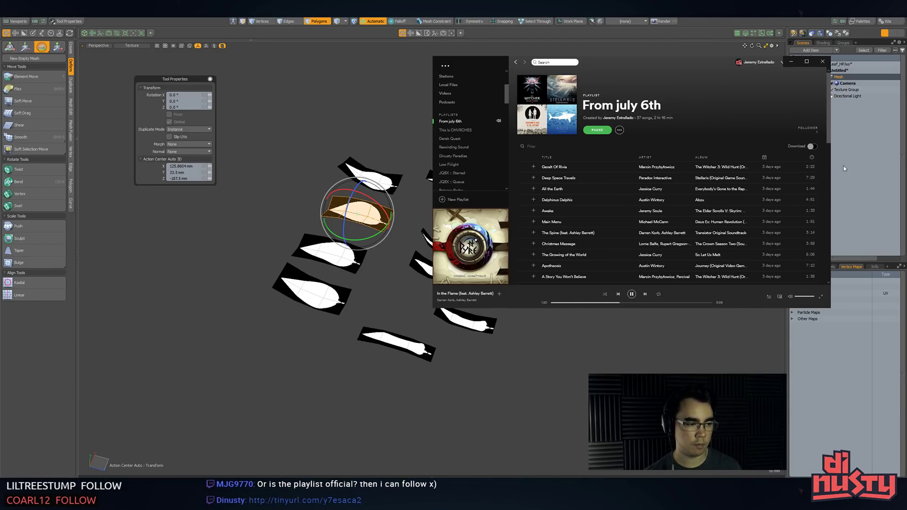
key(alt+Tab)
- Deselect the broad leaf plane and rotate the arched narrow leaf beside the smallest narrow one so that it lies crosswise
alt+drag(544, 148, 500, 273)
key(space)
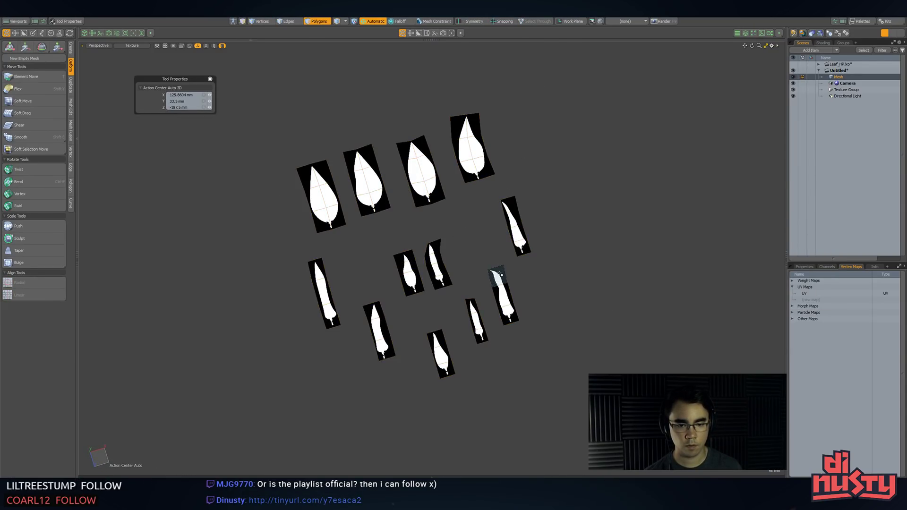
key(e)
drag(507, 331, 530, 318)
key(space)
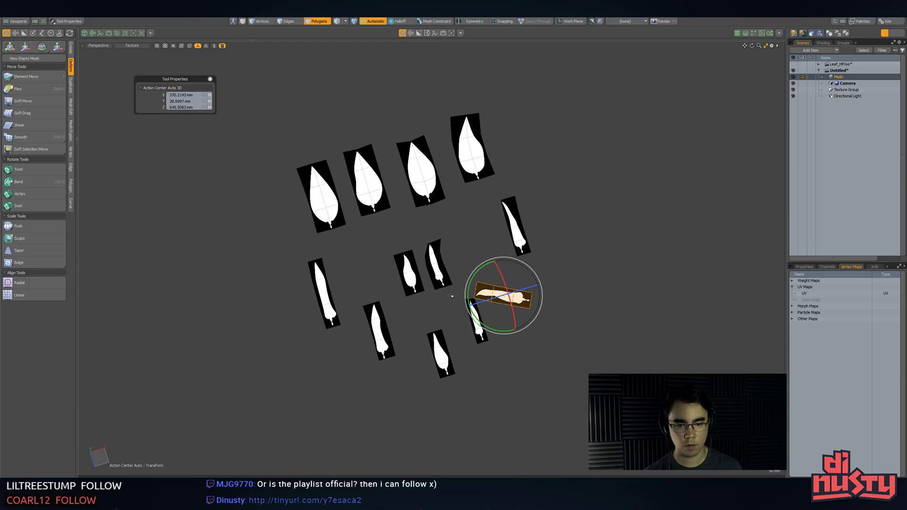
- Rotate the curved leaf of the central small pair and move it away from its neighbour towards the broad leaves
double_click(412, 263)
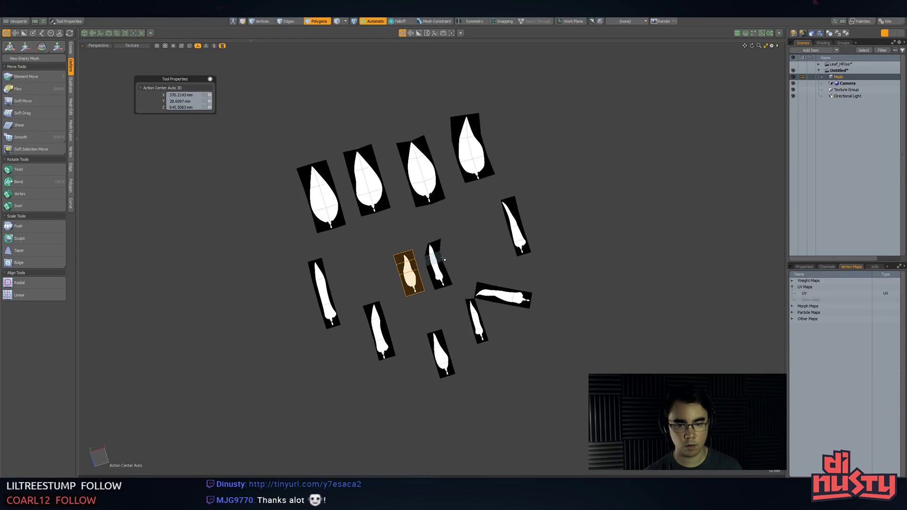
key(e)
drag(436, 303, 415, 299)
key(w)
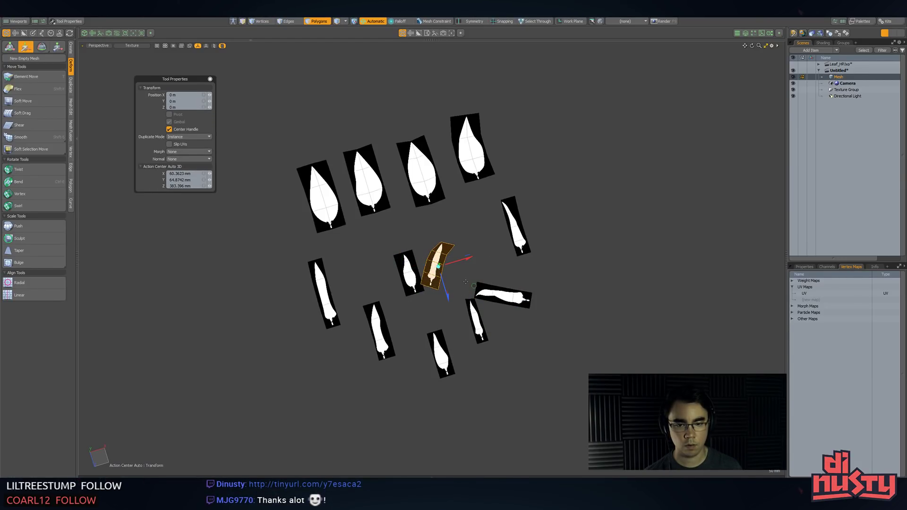
drag(475, 288, 542, 250)
key(space)
- Rotate the narrow leaf plane nearest the curved one to a diagonal angle and deselect it
click(525, 224)
key(e)
key(Escape)
- Move the outermost broad leaf plane to the opposite end of the scatter, rotate it diagonally, and deselect it
double_click(356, 192)
click(326, 199)
key(w)
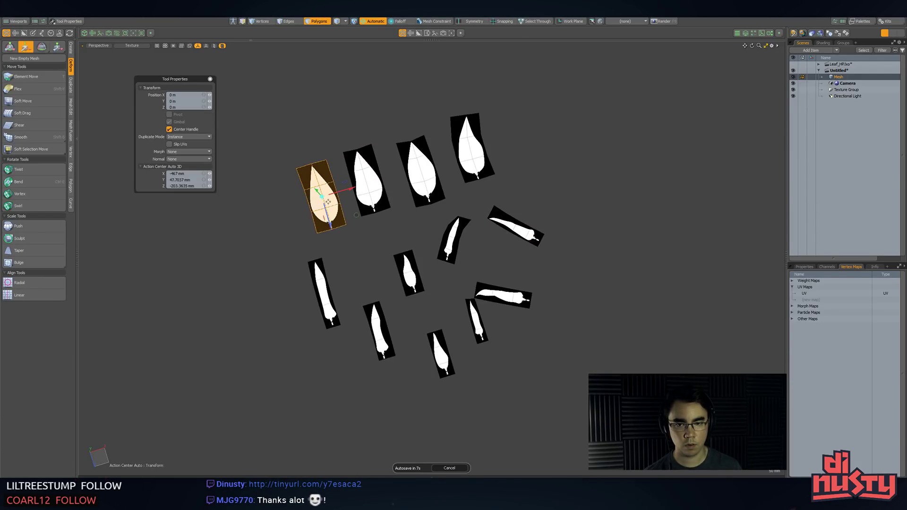
drag(357, 217, 385, 383)
key(e)
key(Escape)
- Rotate the next broad leaf plane diagonally and move it past the end of the broad leaf row
double_click(368, 182)
key(e)
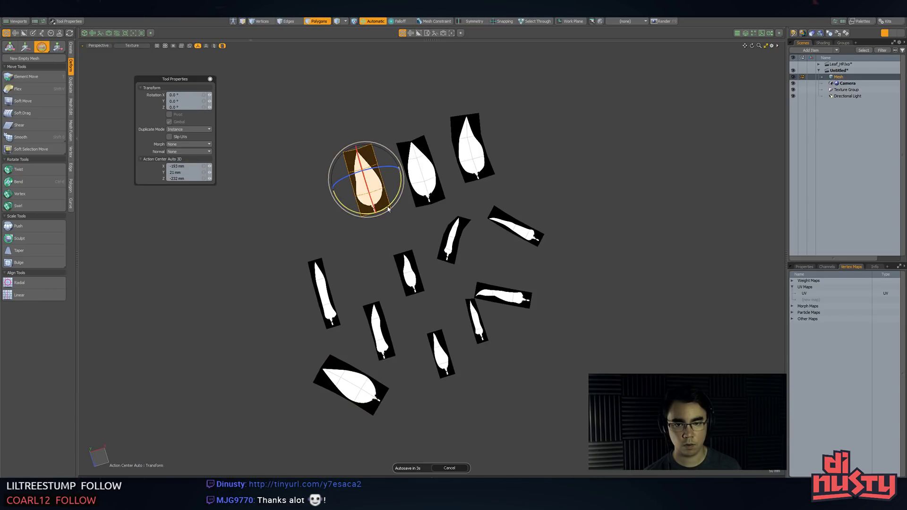
drag(388, 204, 389, 207)
key(ctrl+z)
drag(389, 237, 570, 193)
key(w)
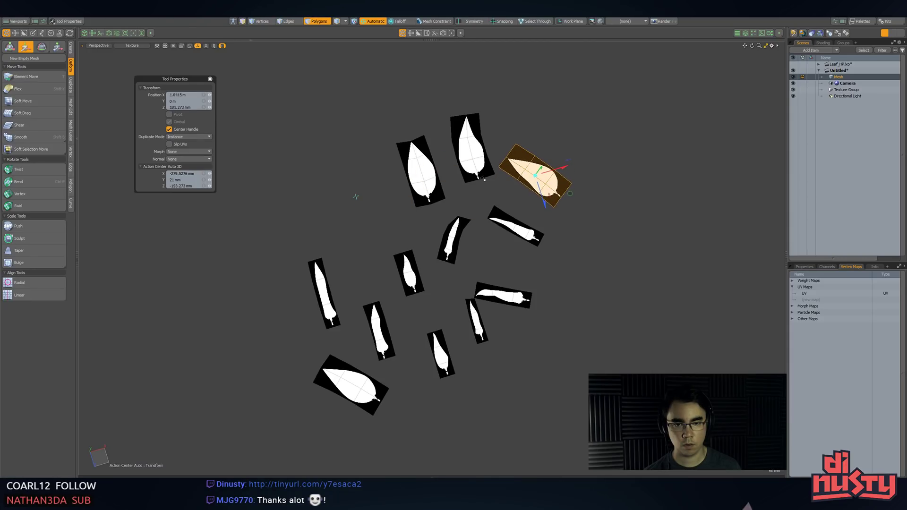
key(q)
- Rotate the first of the two remaining broad leaves in the row and move it into the centre of the scatter
double_click(436, 187)
key(e)
click(440, 196)
drag(447, 226, 414, 222)
key(ctrl+z)
key(w)
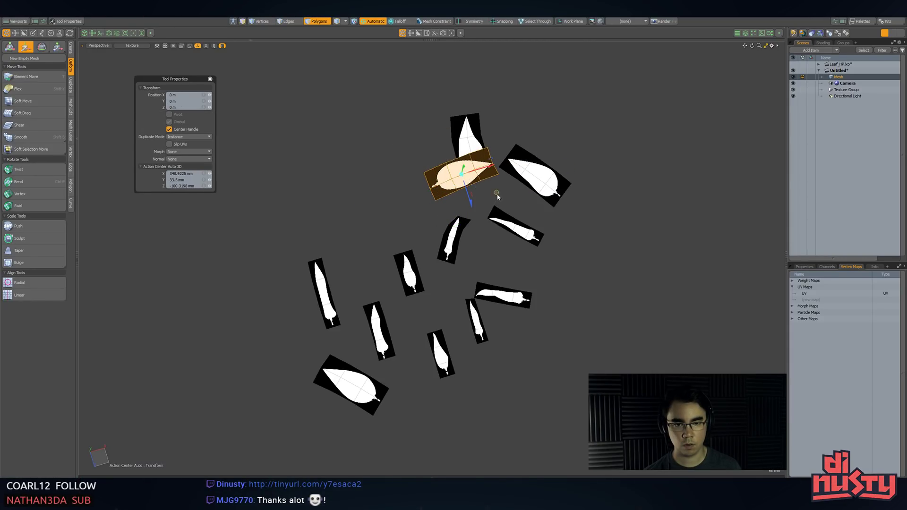
drag(497, 195, 479, 285)
key(q)
click(482, 239)
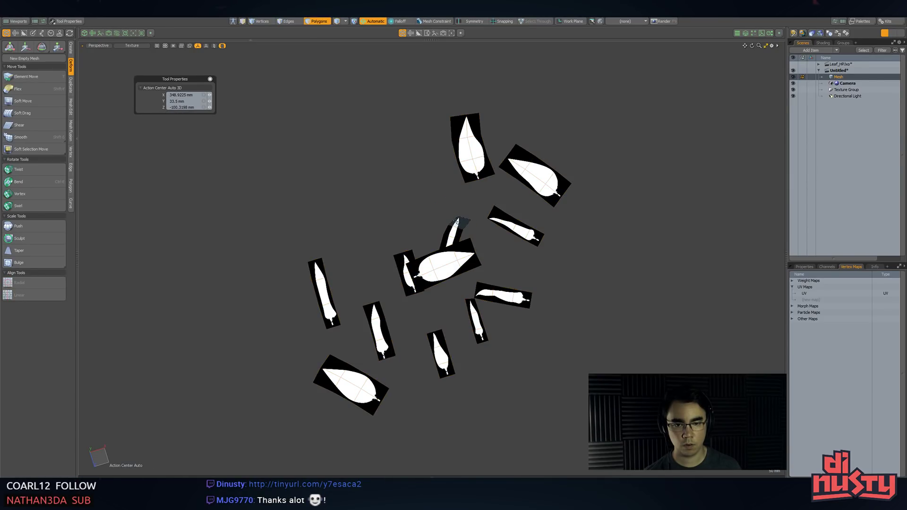
- Rotate the small leaf plane under the central broad leaf diagonally and move it out beside the broad leaf's stem
double_click(457, 221)
key(w)
key(q)
click(409, 259)
double_click(405, 258)
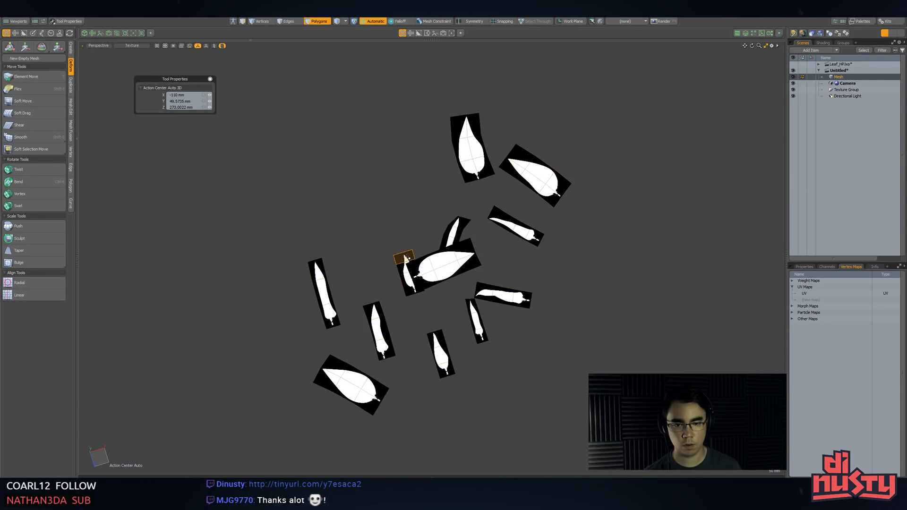
key(e)
key(q)
drag(443, 300, 418, 265)
key(w)
key(q)
- Move the last broad leaf plane of the row into the open area above the rotated small leaf
click(438, 208)
double_click(460, 175)
key(w)
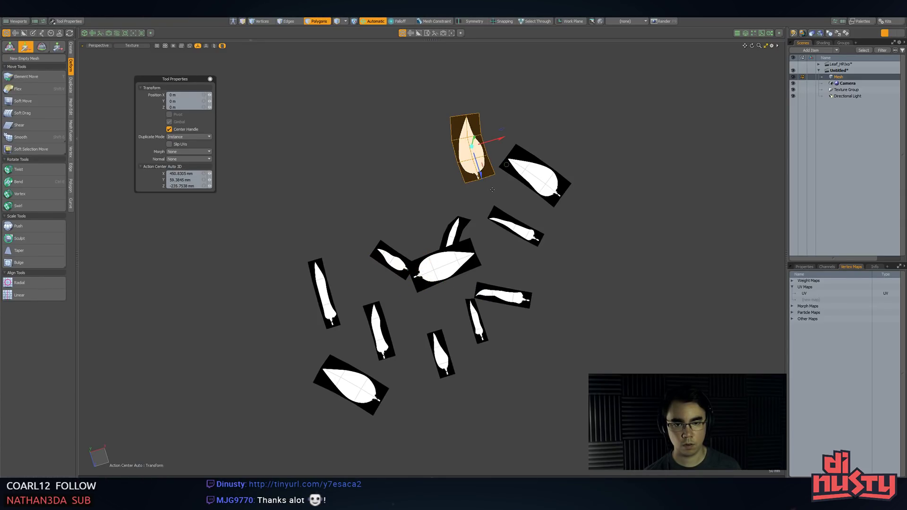
drag(505, 164, 414, 209)
key(space)
- Rotate the long narrow leaf plane at the left edge of the scatter to the opposite diagonal
double_click(334, 295)
key(e)
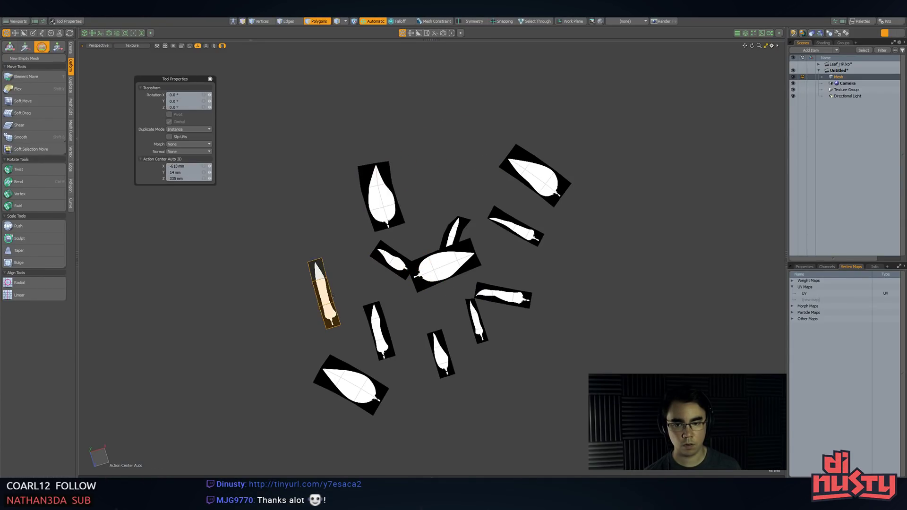
drag(346, 323, 312, 330)
key(q)
- Move the crosswise narrow leaf plane across the scatter to the open area beside the upright broad leaf
double_click(486, 300)
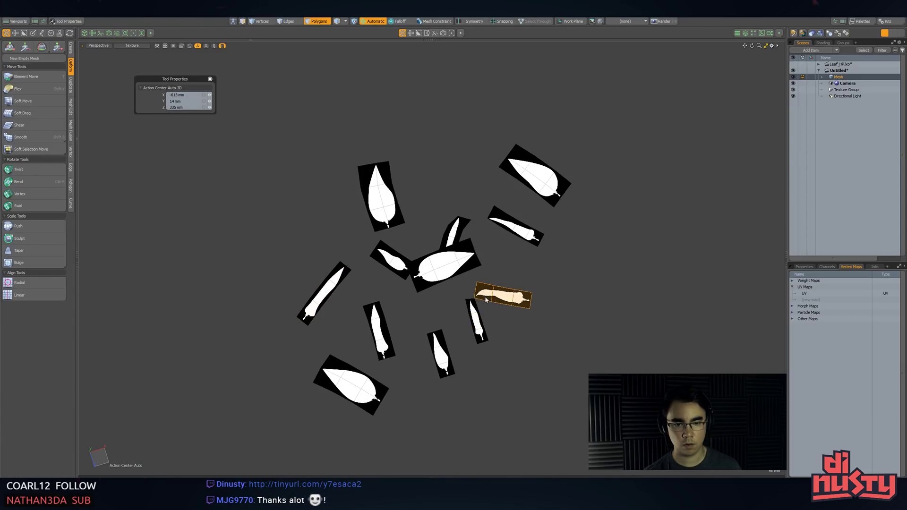
key(w)
drag(539, 315, 360, 247)
key(space)
- Rotate the smallest narrow leaf plane to a diagonal and move it outwards to the scatter's right side
double_click(484, 338)
key(e)
drag(502, 352, 547, 318)
key(w)
key(space)
- Rotate the small leaf plane at the lower edge of the scatter diagonally, shift it slightly inwards, and deselect it
double_click(435, 363)
key(e)
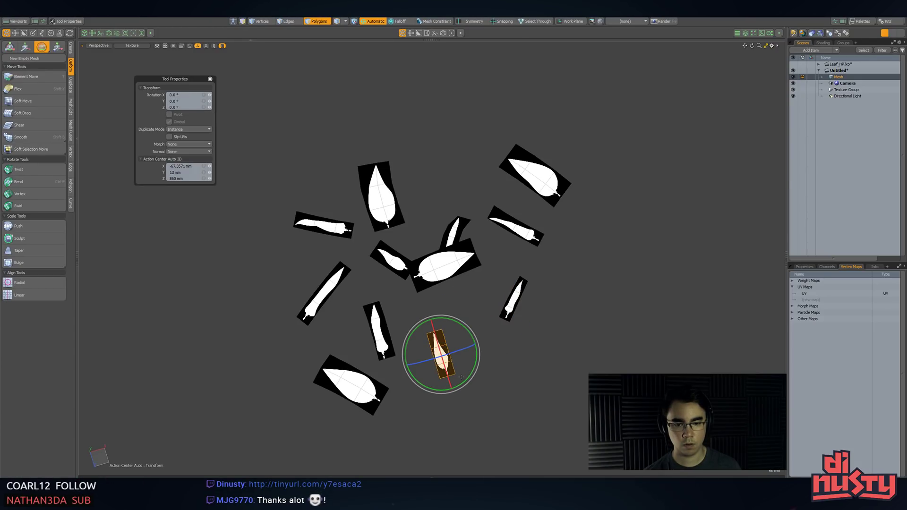
key(w)
key(q)
click(496, 367)
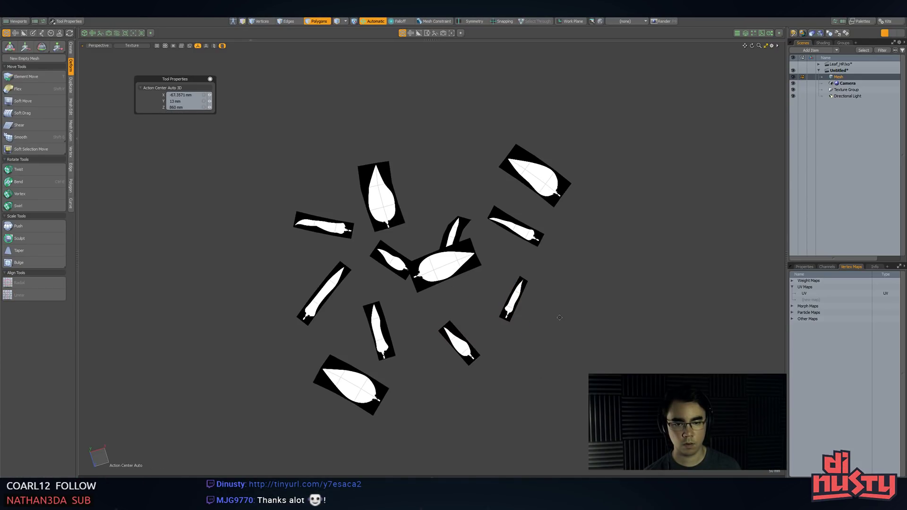
- Duplicate all the scattered leaf planes and rotate the copied cluster over the original
alt+drag(557, 362, 468, 237)
right_drag(600, 281, 578, 193)
alt+drag(578, 193, 486, 248)
key(w)
key(e)
drag(425, 272, 492, 337)
key(w)
key(q)
key(w)
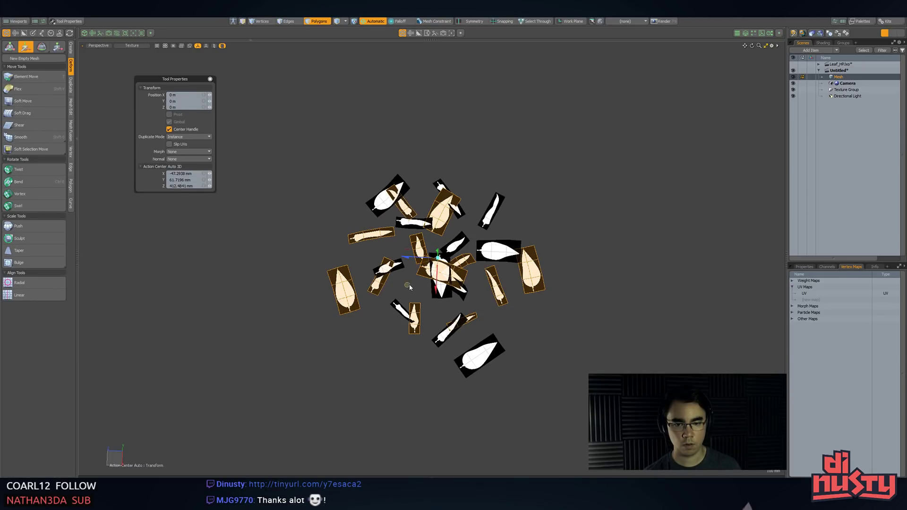
- Move the copied cluster beside the original, and place another rotated copy of the cluster on the opposite side
drag(407, 281, 357, 325)
key(ctrl+z)
drag(408, 286, 452, 173)
key(space)
key(w)
key(e)
key(space)
click(585, 200)
- Move the narrow leaf plane that overlaps its twin to the open outer area and rotate it crosswise
click(494, 215)
key(w)
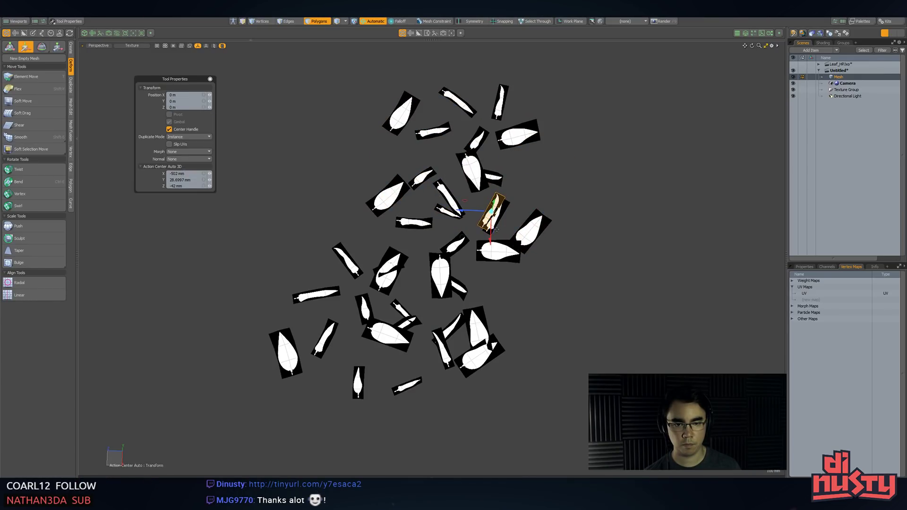
key(e)
drag(511, 307, 566, 239)
- Delete the broad leaf overlapping another broad leaf's tip, and move the broad leaf covering a small leaf into the outer gap
click(539, 230)
key(w)
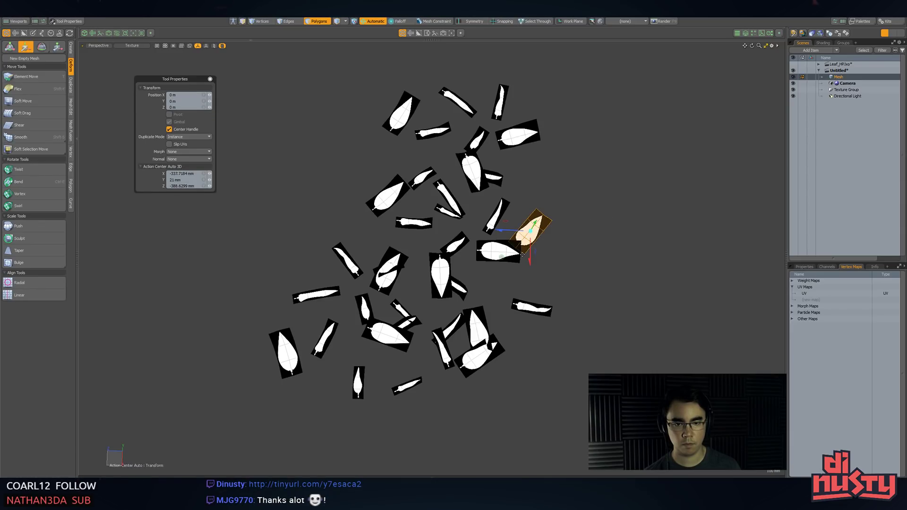
click(390, 282)
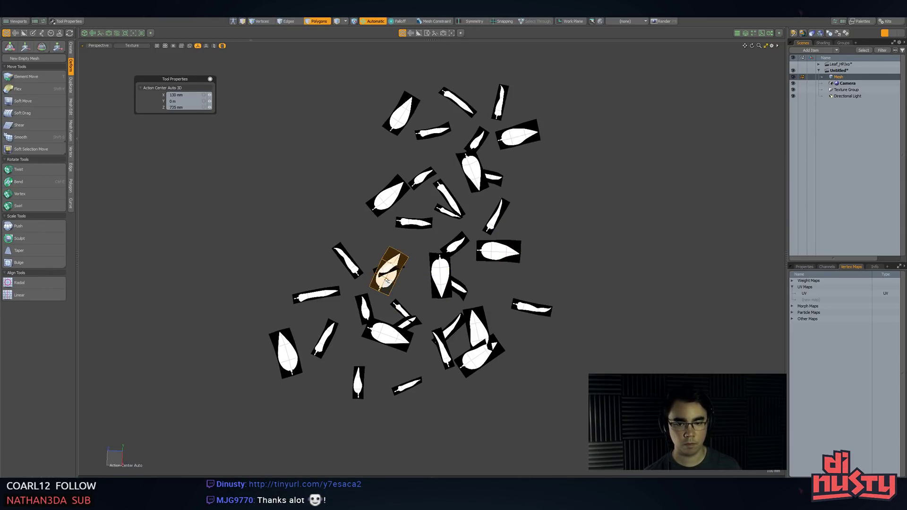
key(Escape)
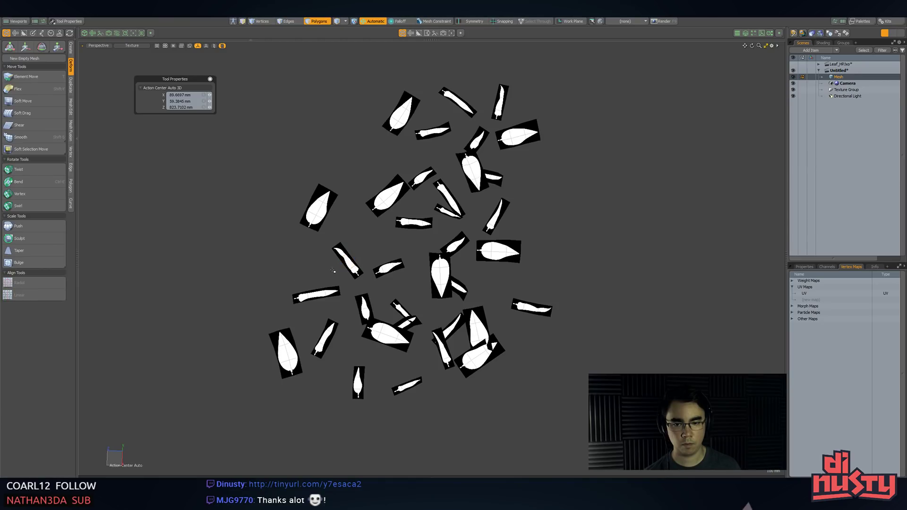
- Place copies of two small leaf planes beside the moved broad leaf, rotate them, and deselect them
key(w)
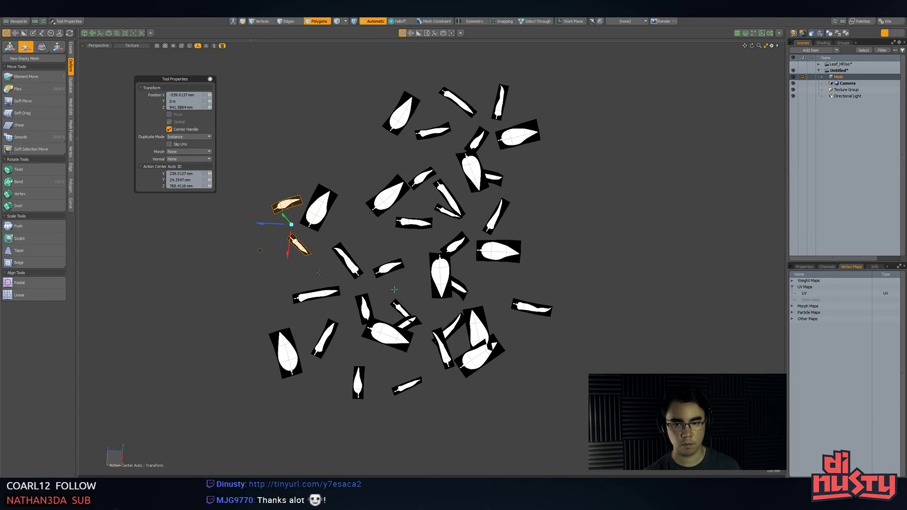
key(space)
key(e)
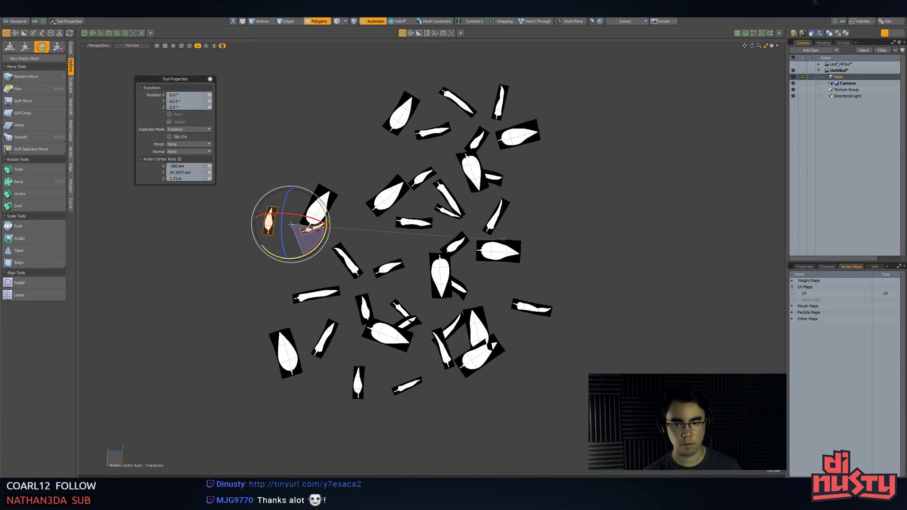
drag(381, 96, 264, 142)
key(Escape)
- Export the leaf mesh layer as FBX, replacing the existing Leaf_Scatter_01.fbx in the project's Leaf folder
scroll(424, 161, down, 3)
alt+drag(448, 203, 533, 222)
key(3)
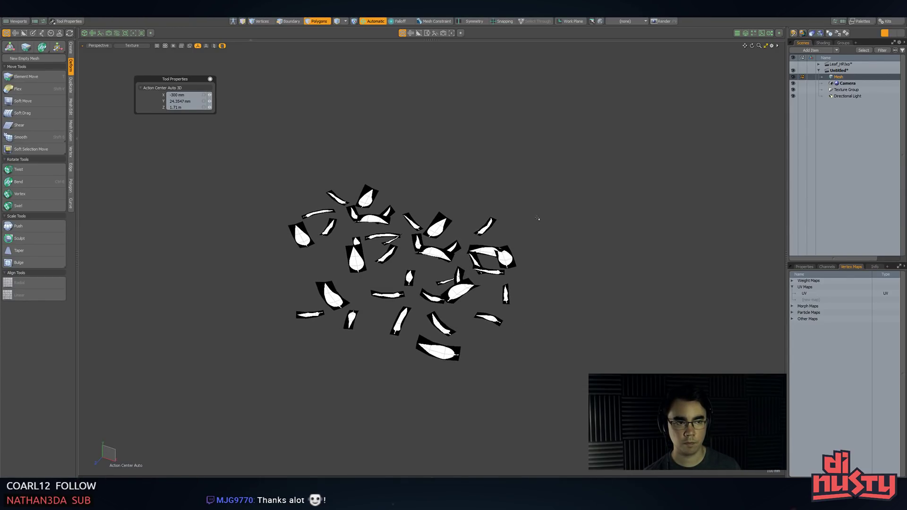
right_click(813, 78)
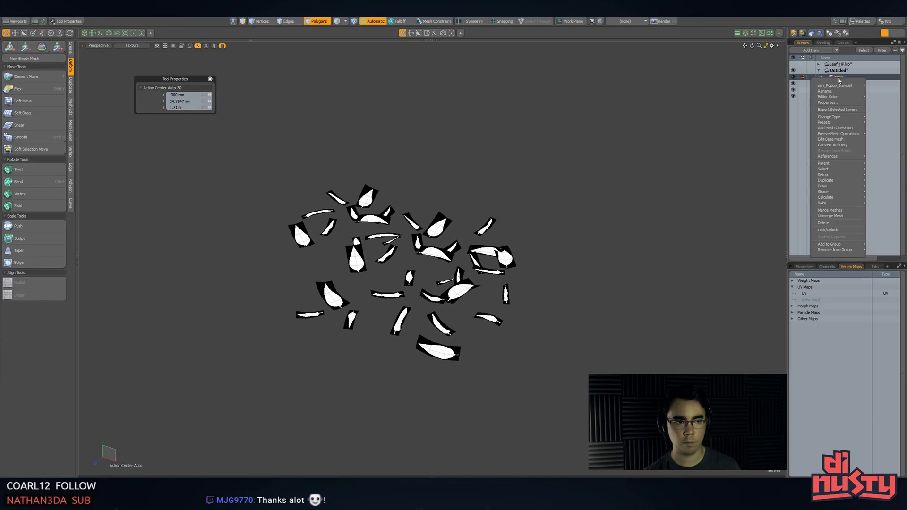
click(832, 112)
click(509, 230)
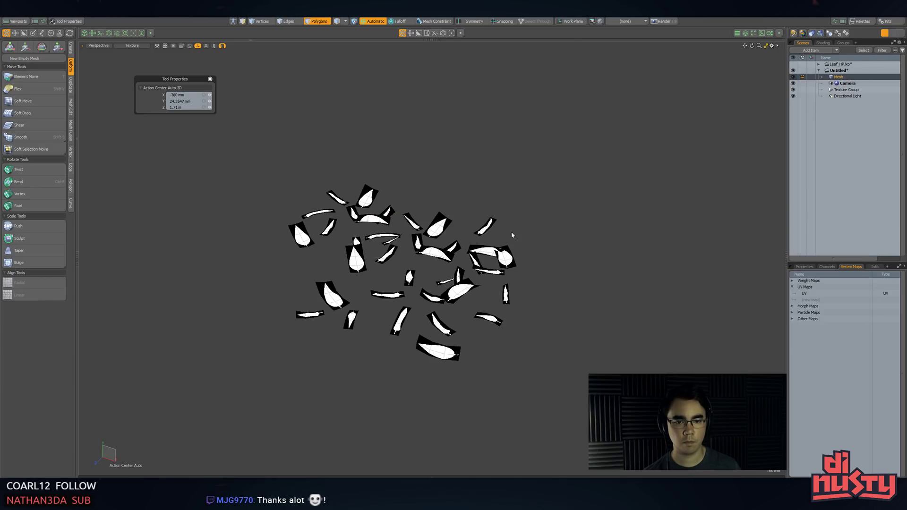
double_click(428, 170)
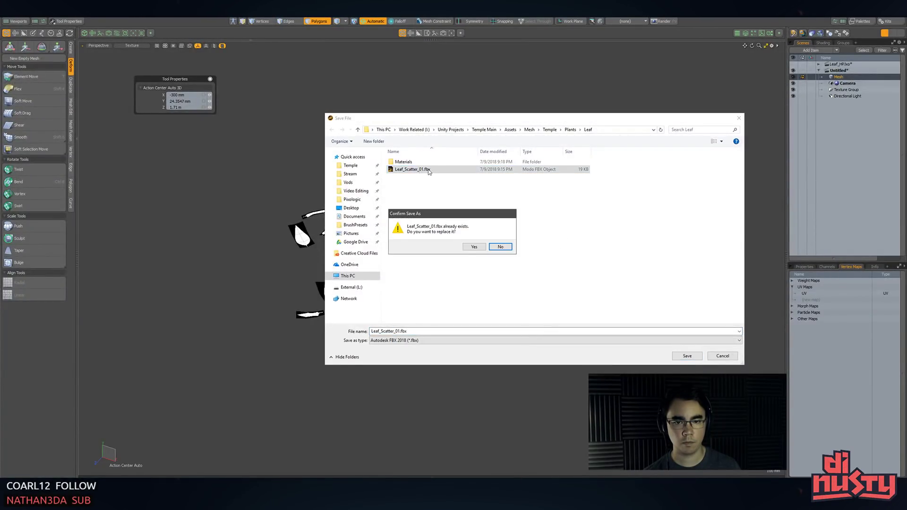
click(474, 247)
- Switch to Unity and examine the reimported leaf scatter on the stone floor from several angles
key(alt+Tab)
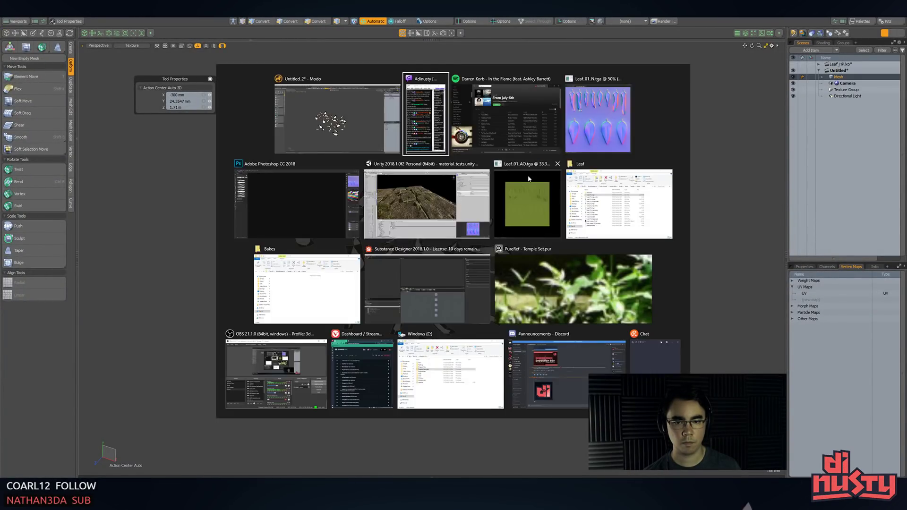
alt+drag(487, 210, 447, 231)
click(420, 179)
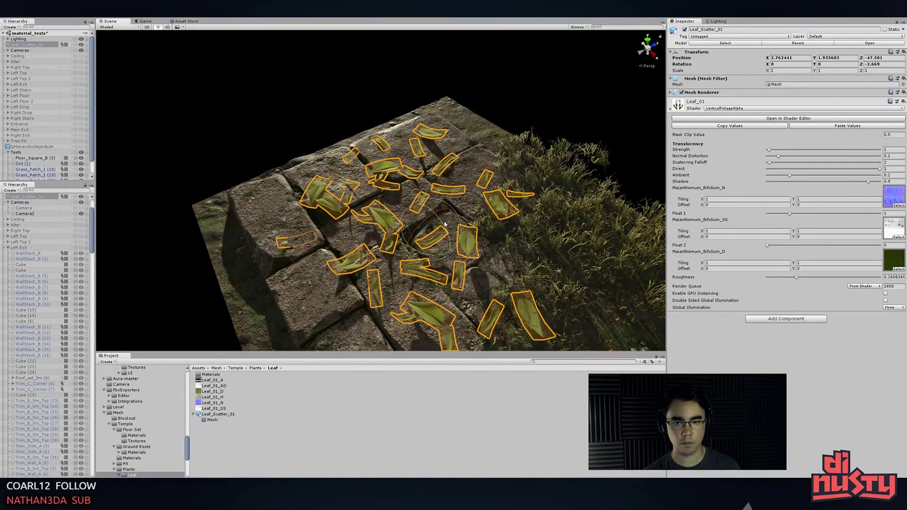
click(353, 123)
alt+drag(353, 123, 273, 155)
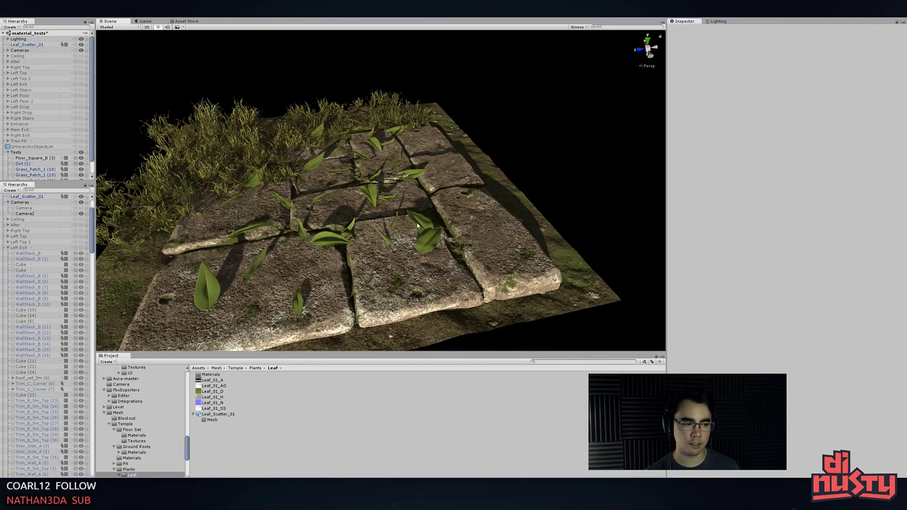
click(380, 184)
alt+drag(381, 185, 527, 189)
click(504, 148)
alt+right_drag(526, 189, 526, 248)
alt+drag(526, 248, 548, 264)
- Duplicate the leaf scatter, moving and rotating the copy to fill the front part of the stone floor
click(411, 163)
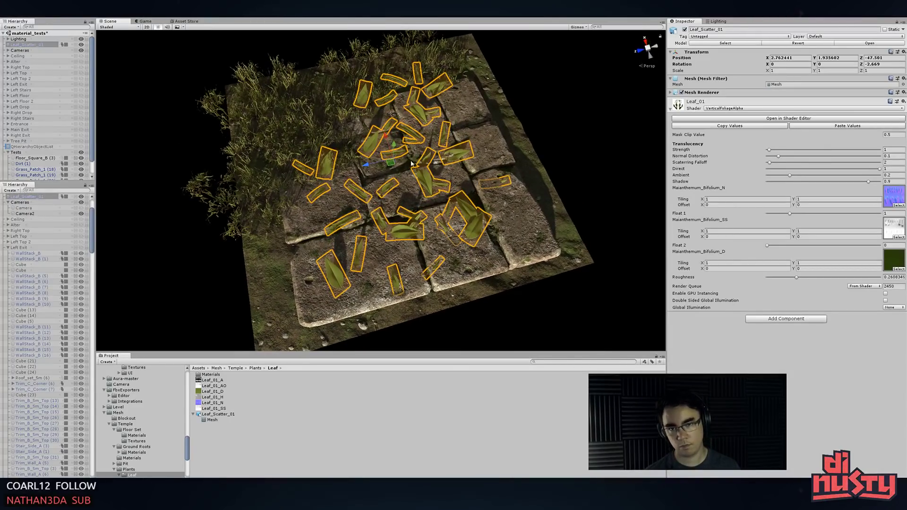
drag(414, 165, 349, 239)
key(ctrl+d)
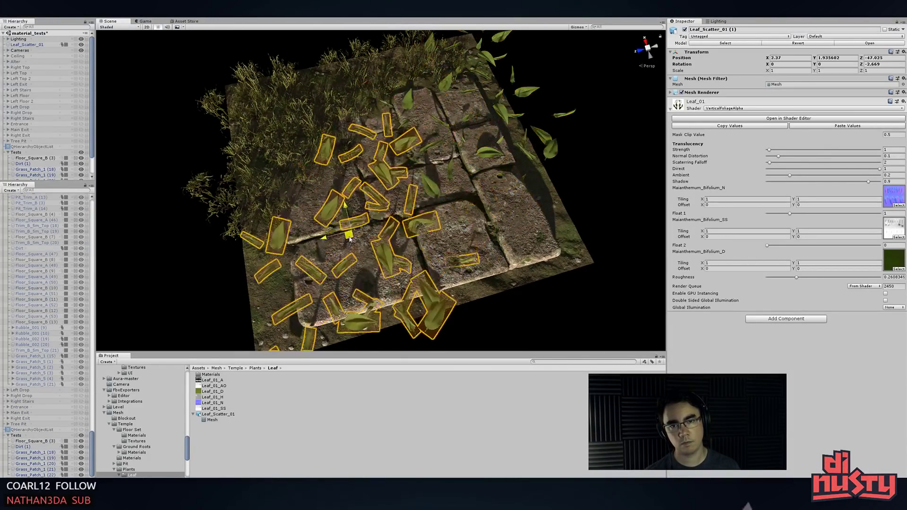
- Duplicate the stone floor piece, place the copy against one side of the original and rotate it about the vertical axis
click(452, 255)
alt+drag(453, 255, 469, 267)
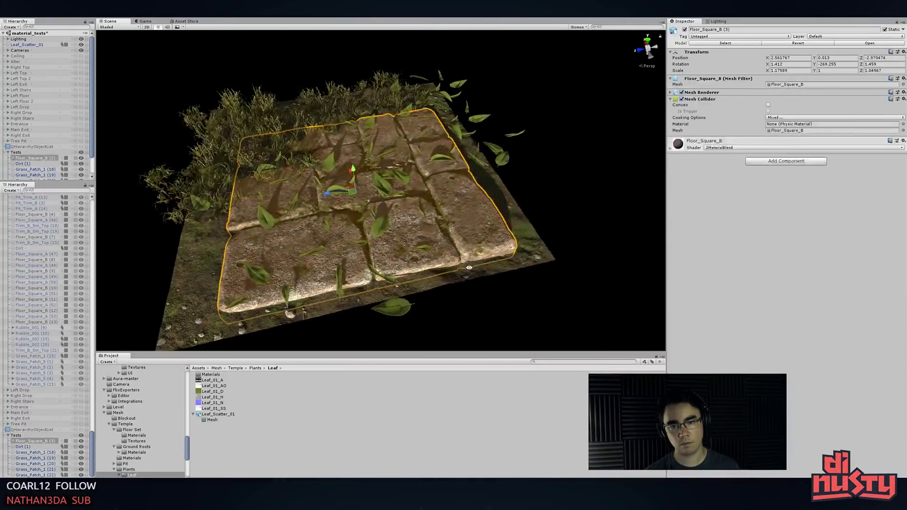
key(ctrl+d)
drag(329, 192, 750, 174)
key(e)
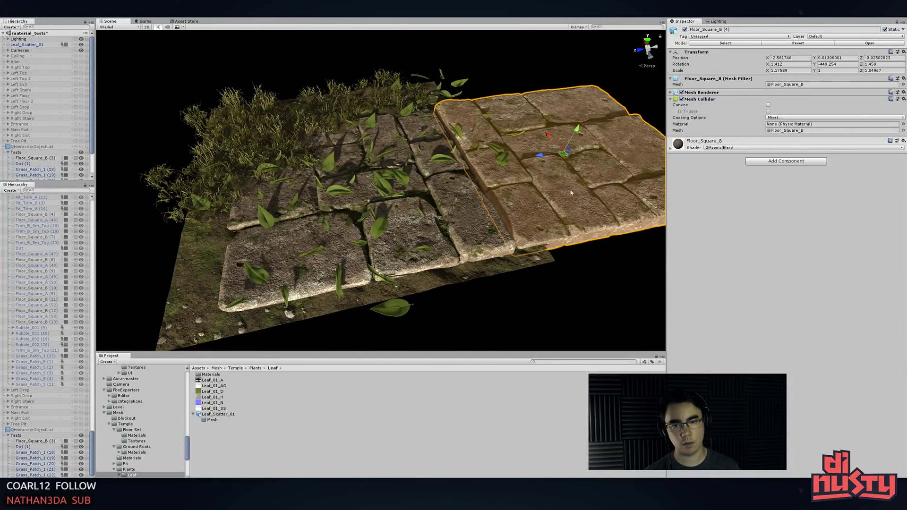
drag(550, 167, 647, 170)
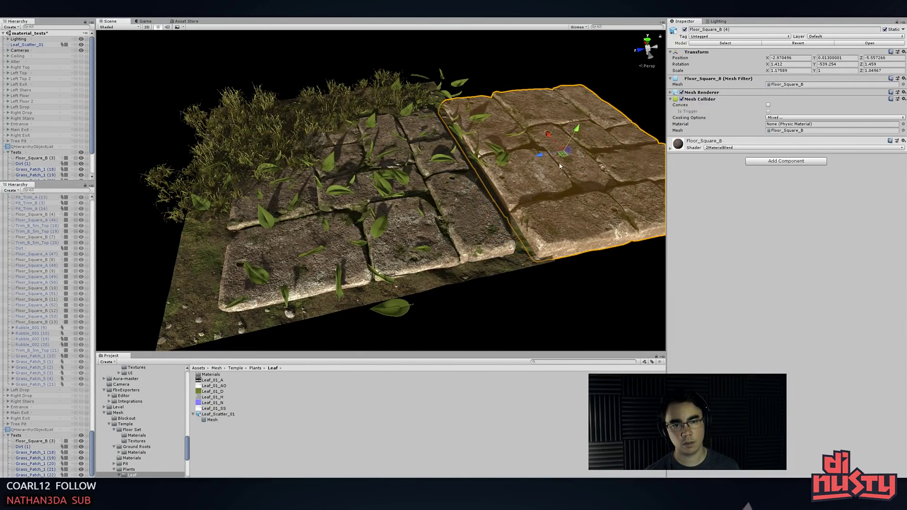
drag(540, 155, 538, 156)
- Duplicate the original stone floor piece again and place the copy against its opposite side to lengthen the path
click(428, 193)
alt+drag(428, 194, 515, 235)
middle_drag(515, 235, 381, 166)
alt+drag(381, 167, 288, 127)
middle_drag(288, 127, 351, 138)
key(ctrl+d)
drag(352, 138, 120, 163)
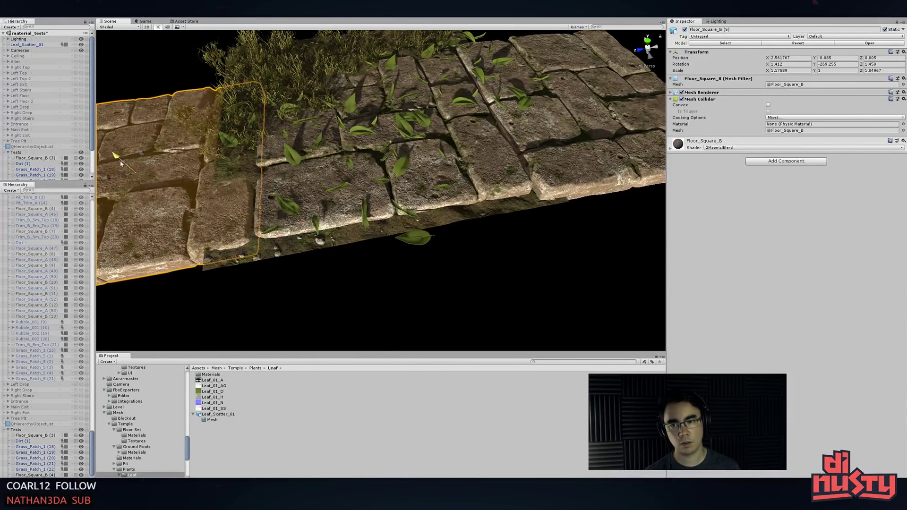
- Extend the dirt plane outward along the open side of the stone path, then deselect it
click(330, 240)
alt+drag(332, 238, 569, 232)
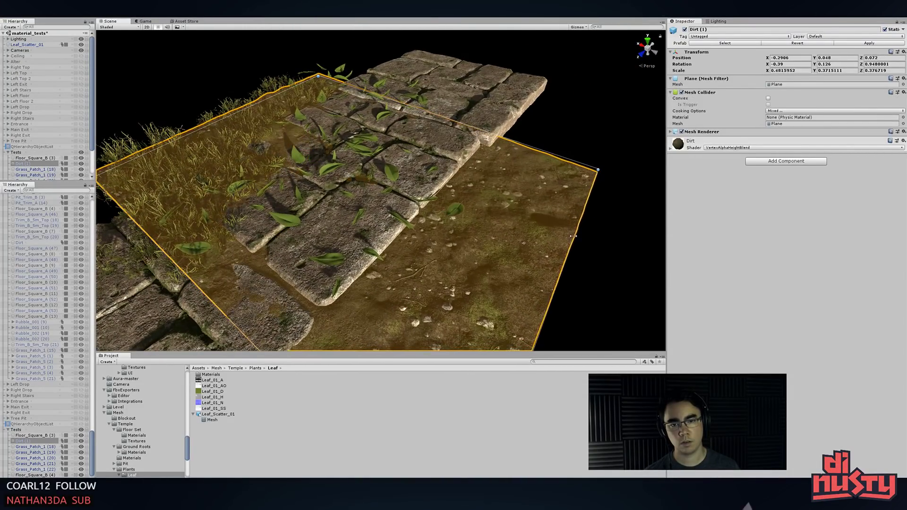
drag(568, 160, 592, 107)
click(592, 97)
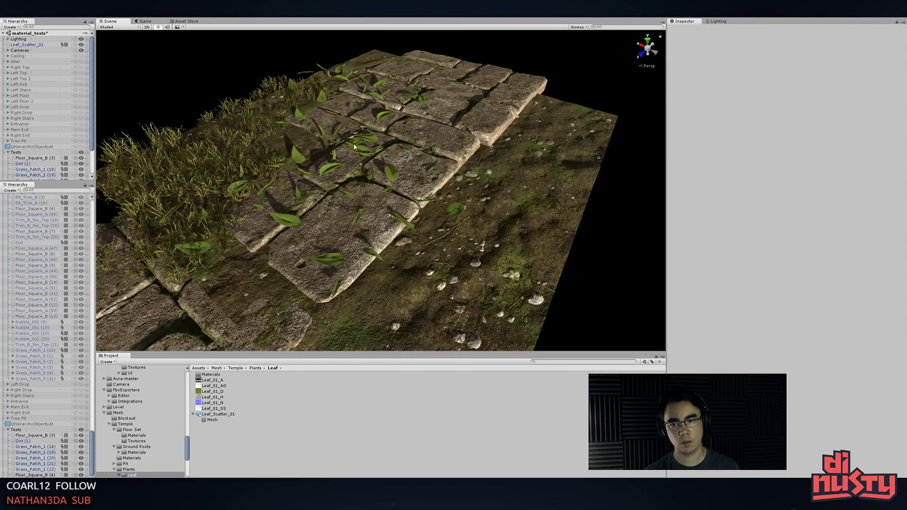
- Duplicate both leaf scatters together and move the copies onto the bare dirt beside the stone path
click(296, 156)
click(391, 173)
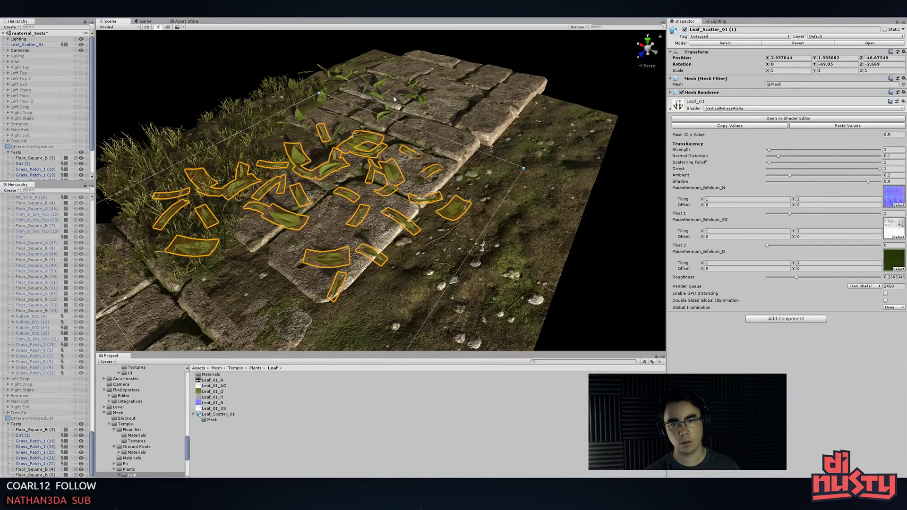
shift+click(378, 94)
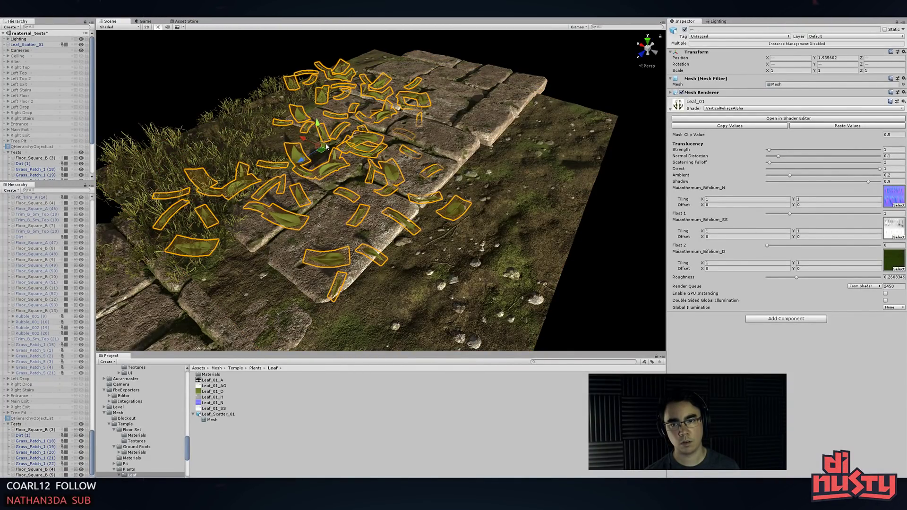
drag(326, 146, 497, 233)
click(560, 89)
- Duplicate the grass patches beside the path and place the copies on the dirt along its opposite side
alt+drag(560, 89, 166, 87)
alt+drag(341, 177, 347, 222)
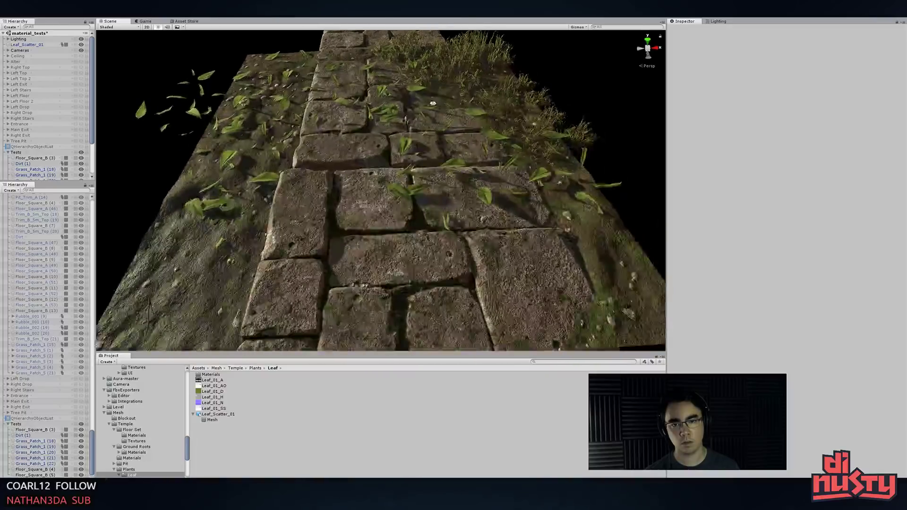
click(442, 92)
alt+drag(453, 102, 418, 193)
shift+click(491, 155)
shift+click(504, 178)
key(ctrl+d)
key(e)
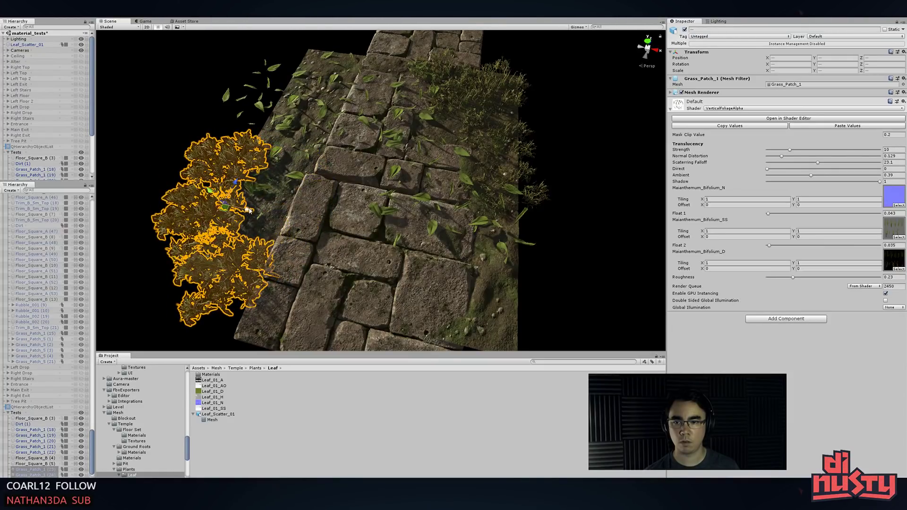
alt+drag(272, 184, 248, 213)
- Reselect the copied grass patches, rotate them slightly to follow the ground, and deselect them
click(158, 189)
alt+drag(158, 190, 353, 92)
key(ctrl+z)
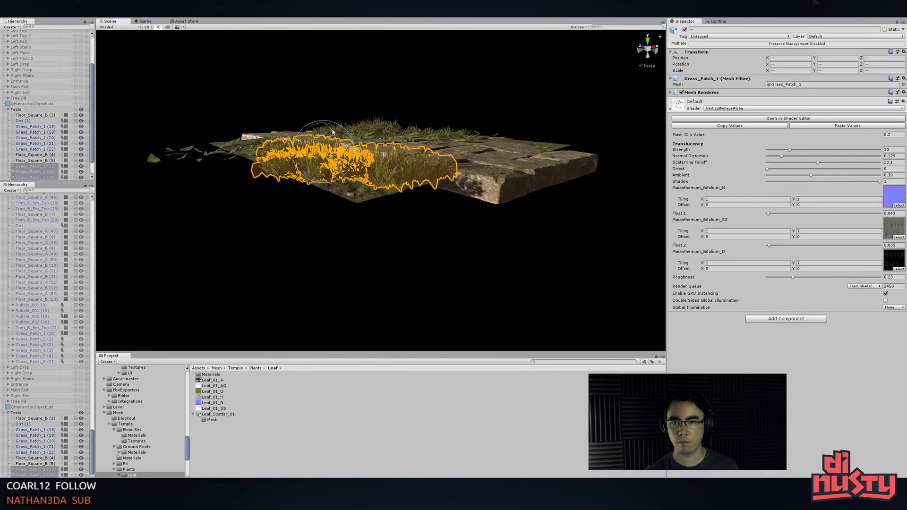
drag(332, 132, 324, 128)
key(w)
click(354, 79)
alt+drag(355, 79, 165, 165)
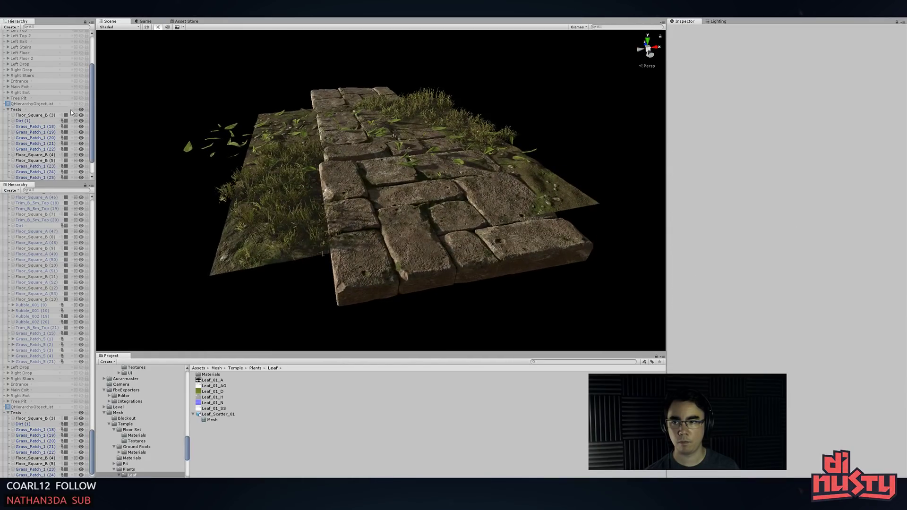
- Move the three leaf scatter copies and the original Leaf_Scatter_01 into the Tests group, then clear the selection
click(8, 109)
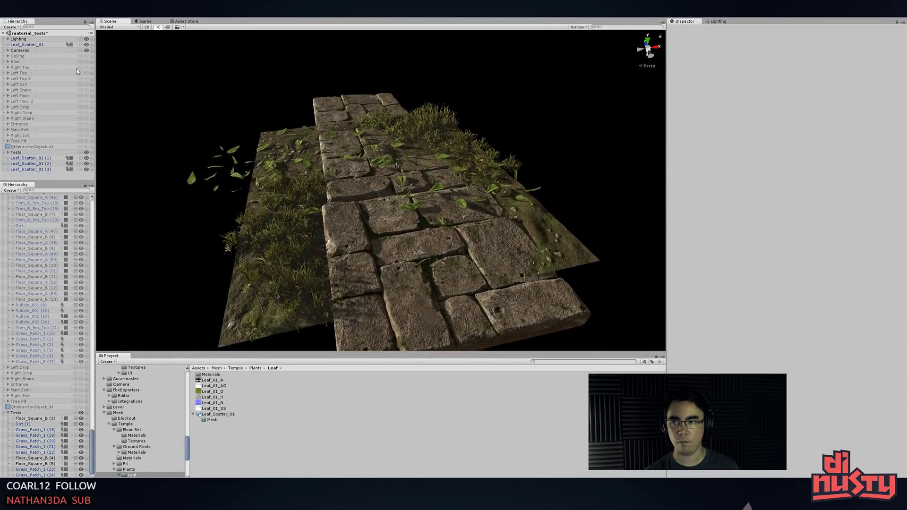
click(29, 159)
shift+click(30, 169)
drag(23, 154, 23, 160)
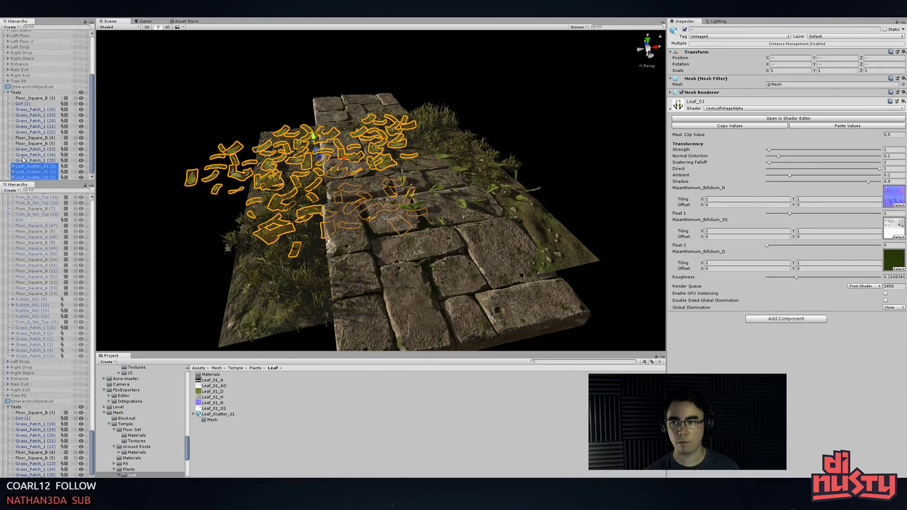
scroll(31, 70, up, 3)
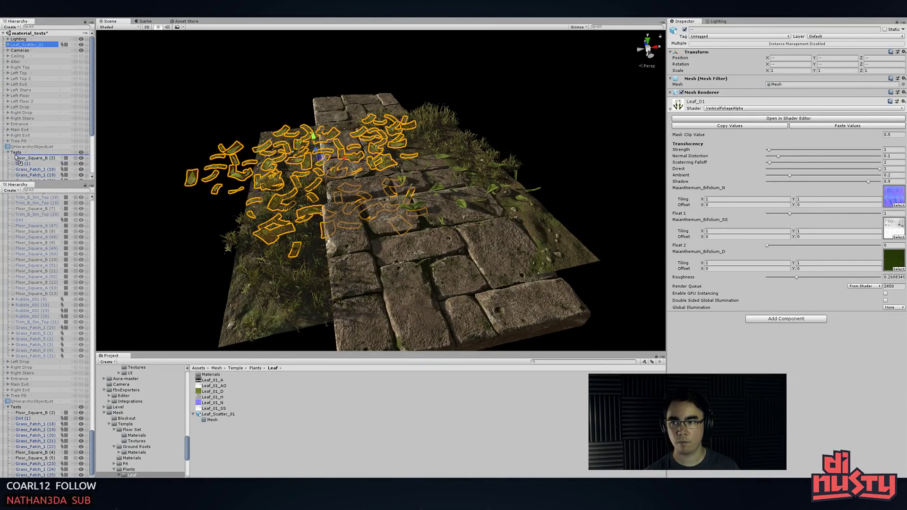
drag(17, 156, 18, 155)
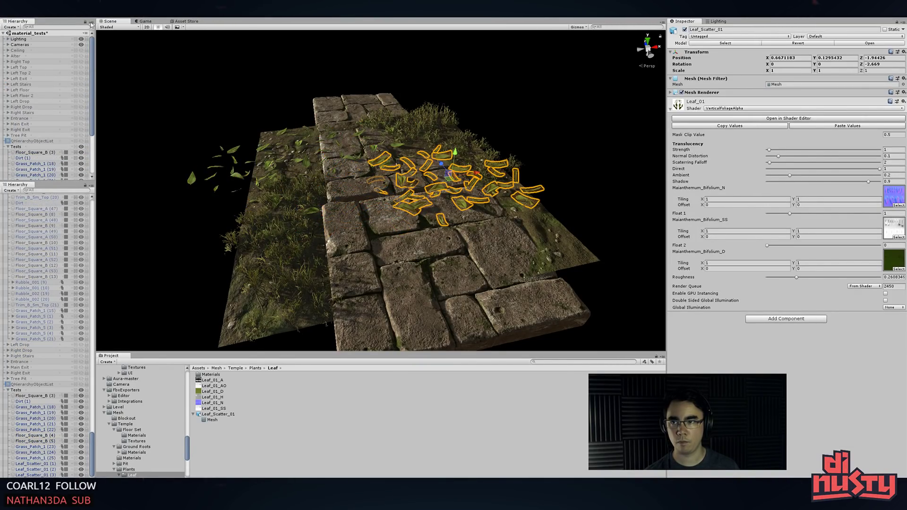
click(137, 123)
- Enlarge the dirt plane until it extends beneath the leaves floating past its edge, then deselect it
alt+drag(140, 128, 369, 158)
click(373, 221)
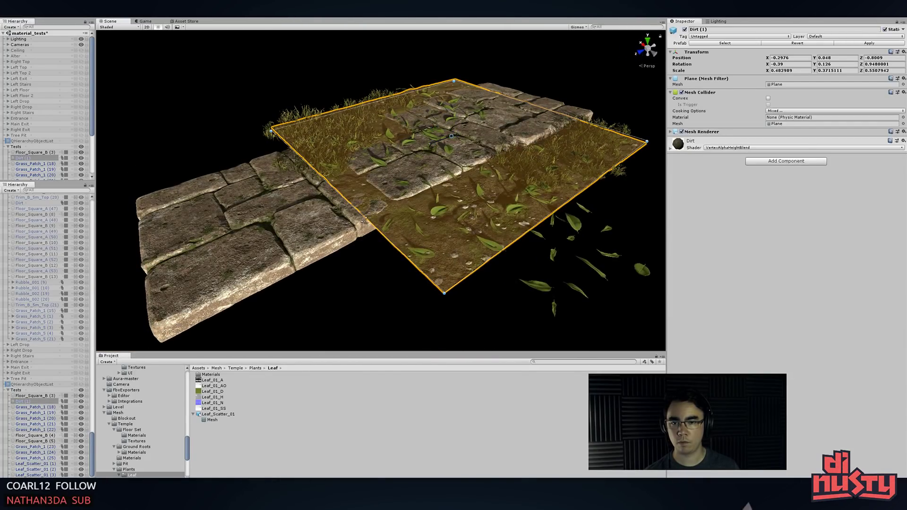
drag(362, 220, 630, 334)
click(556, 95)
middle_drag(559, 106, 501, 182)
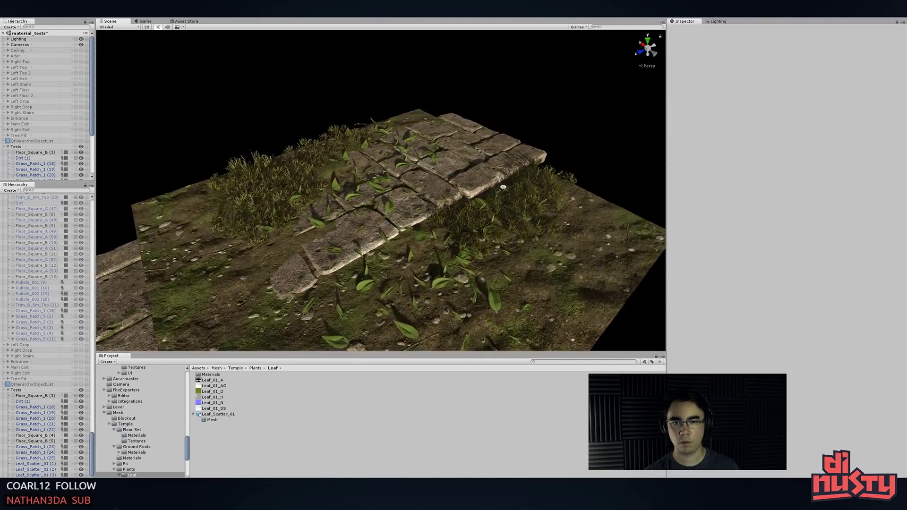
alt+drag(503, 187, 423, 230)
scroll(502, 142, up, 3)
- Switch to Photoshop and shift the hue of the solid green Layer 1 to -18 with Hue/Saturation
key(alt+Tab)
click(498, 203)
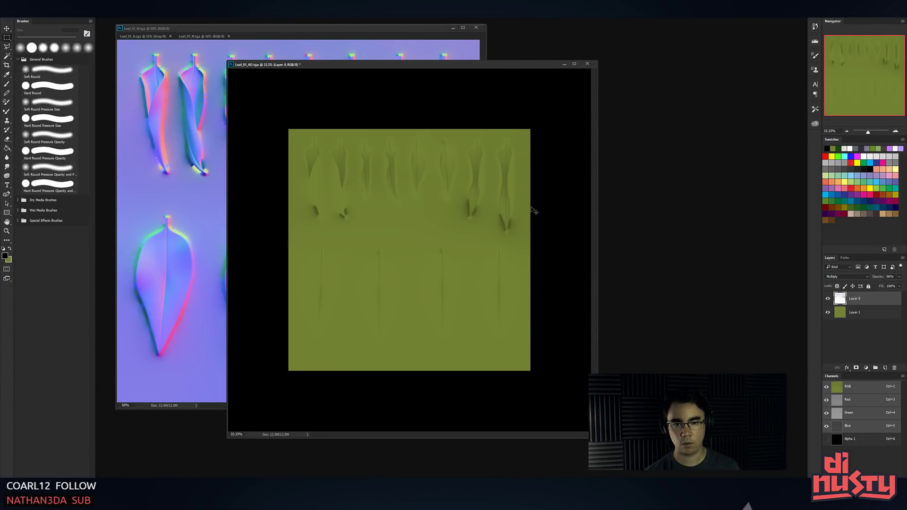
key(ctrl+u)
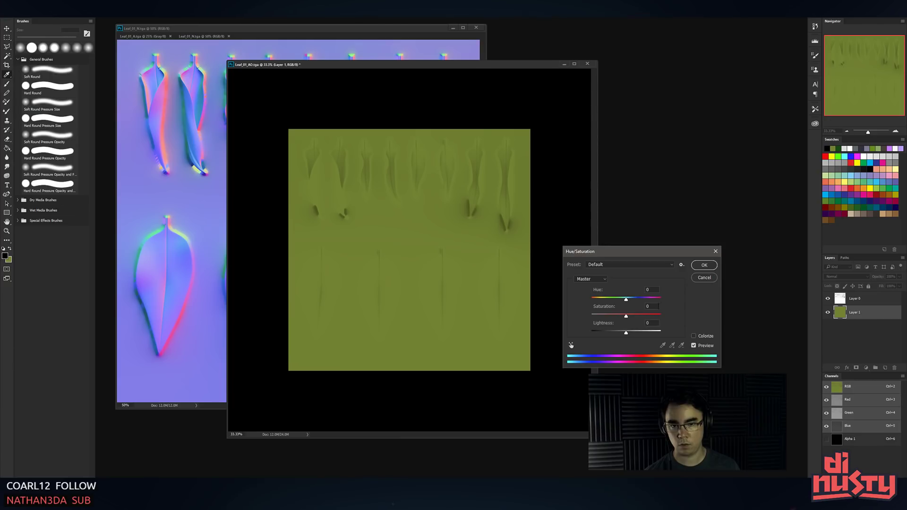
drag(624, 300, 620, 300)
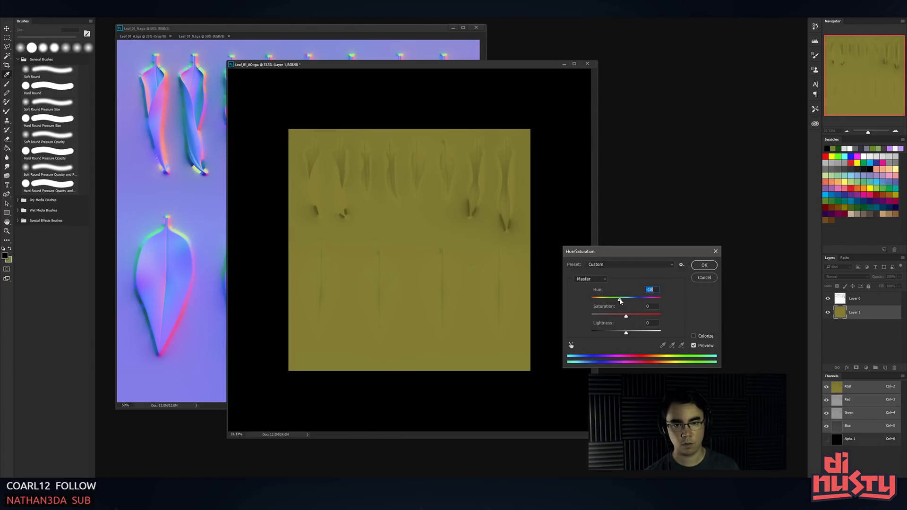
click(698, 265)
- Save the recoloured leaf texture as a 24 bits/pixel Targa, replacing Leaf_01_D.tga
key(ctrl+s)
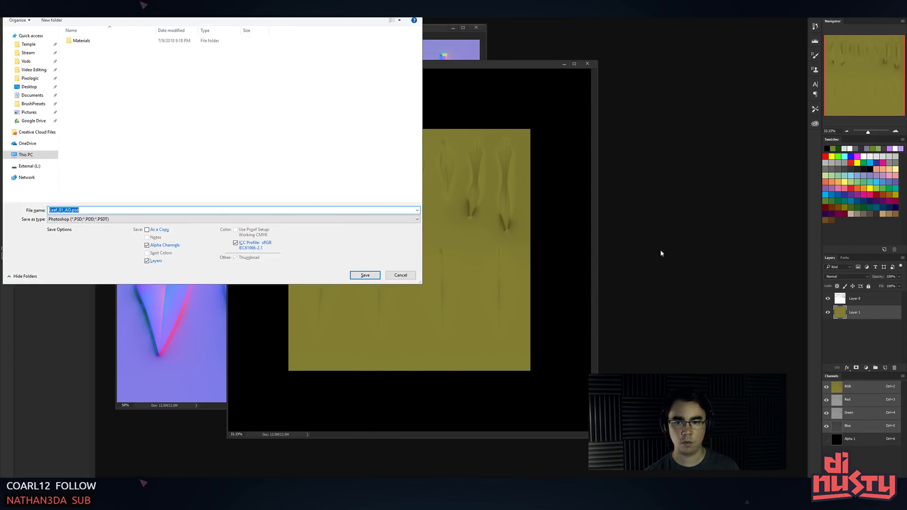
click(410, 273)
key(ctrl+shift+e)
key(ctrl+s)
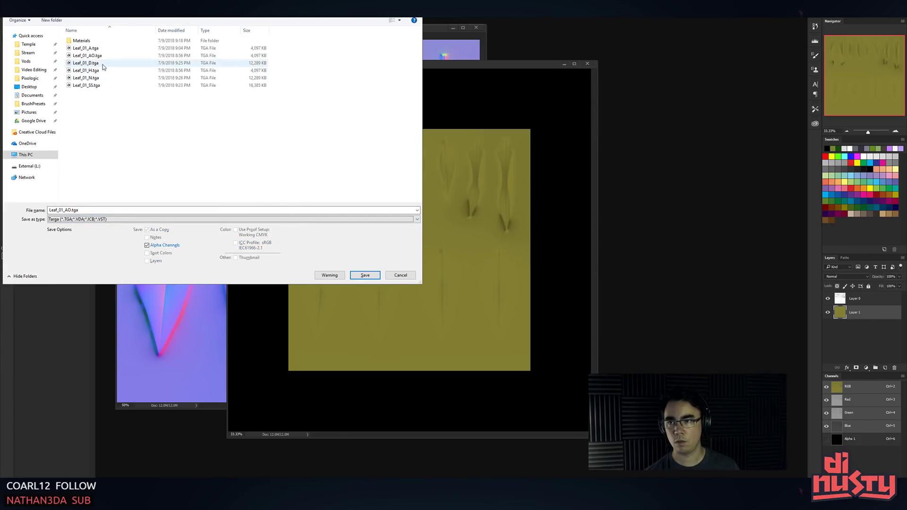
double_click(100, 63)
key(y)
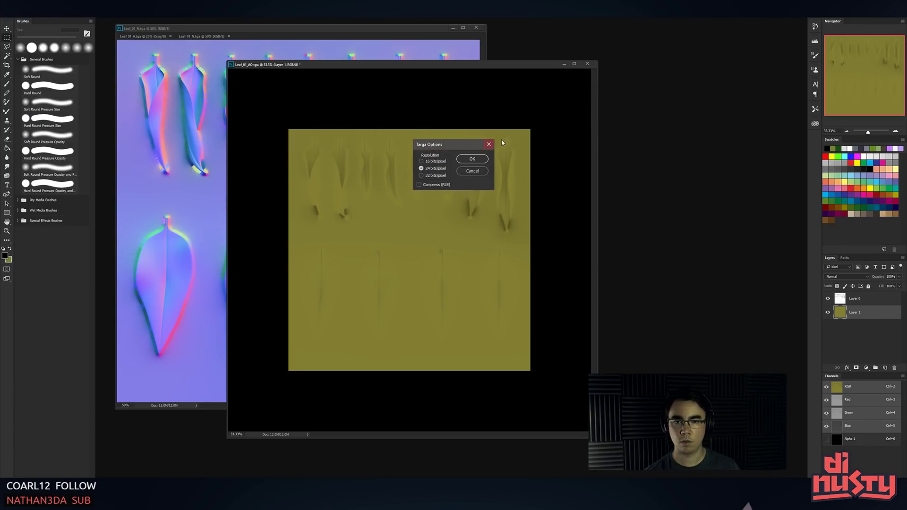
key(Return)
- Switch back to Unity and examine the recoloured leaves over the path and dirt from several angles
key(alt+Tab)
click(577, 122)
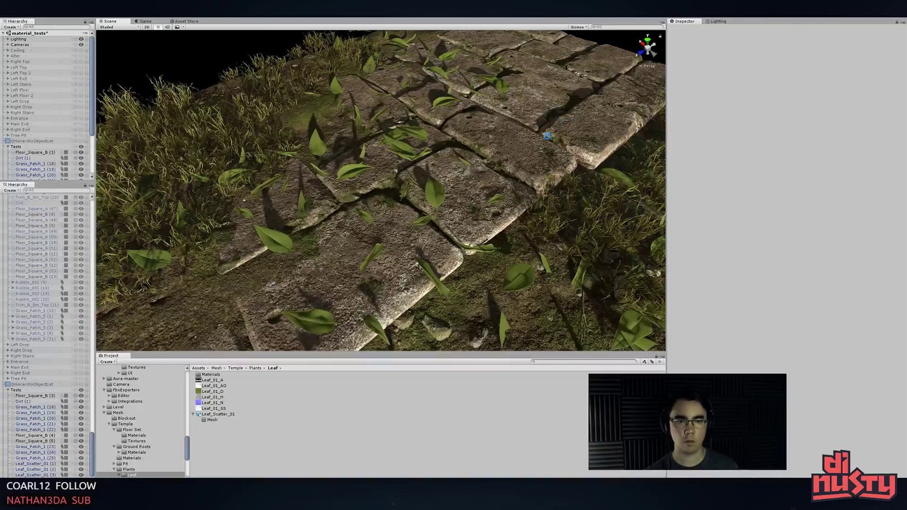
scroll(437, 189, down, 6)
alt+drag(420, 222, 529, 265)
scroll(525, 269, up, 3)
middle_drag(524, 270, 505, 276)
alt+drag(505, 275, 397, 191)
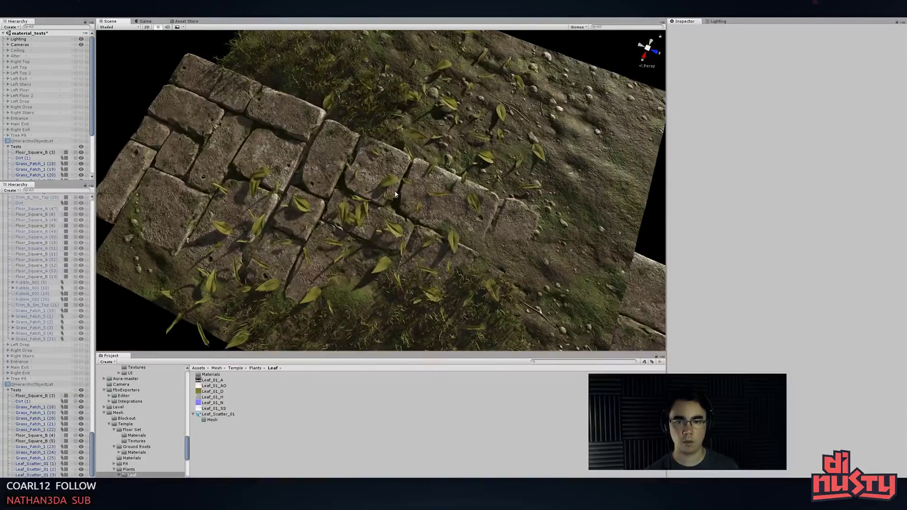
- Duplicate a leaf scatter on the path, move the copy to the path's far end and rotate it to about -146° around Y
click(397, 183)
key(ctrl+d)
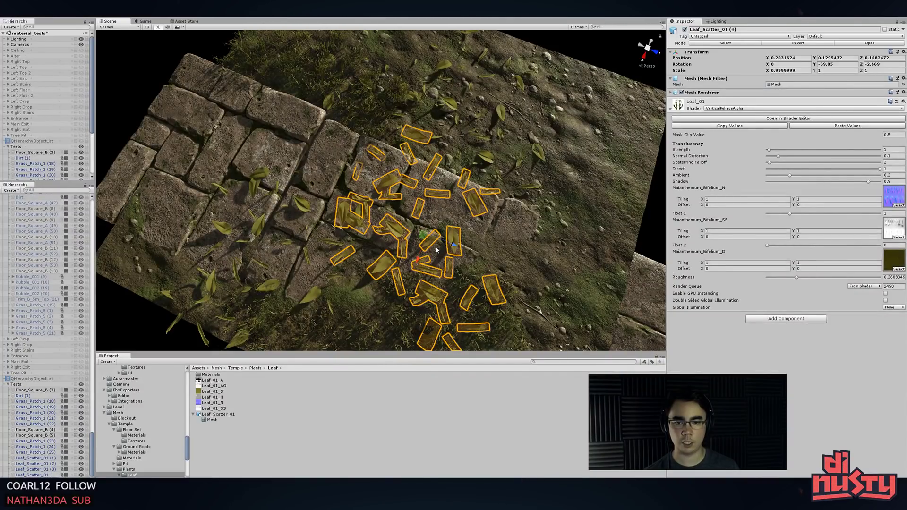
drag(420, 239, 337, 116)
alt+drag(562, 195, 553, 156)
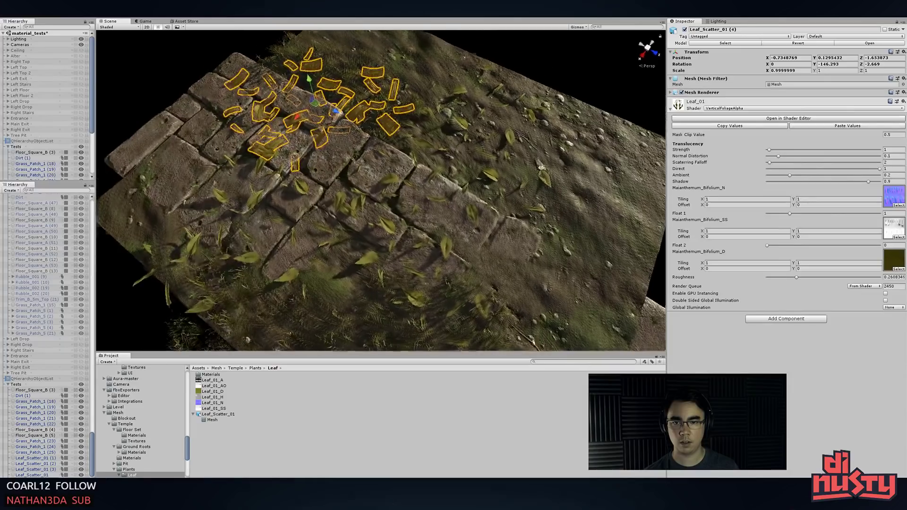
click(579, 85)
- Shift the new leaf scatter along the grassy edge of the stone path, then deselect it
alt+drag(583, 121, 373, 87)
scroll(465, 118, up, 5)
alt+drag(534, 141, 428, 193)
click(437, 182)
click(439, 181)
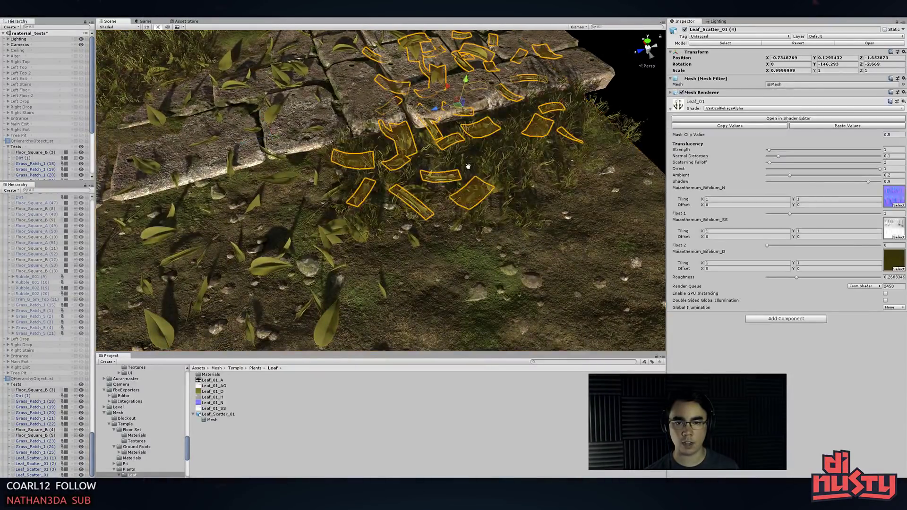
alt+drag(466, 167, 455, 122)
alt+drag(455, 122, 464, 155)
drag(438, 125, 464, 210)
click(583, 124)
- Duplicate one more leaf scatter in the test scene and clear the selection
alt+drag(626, 94, 528, 204)
click(412, 62)
key(ctrl+d)
click(619, 85)
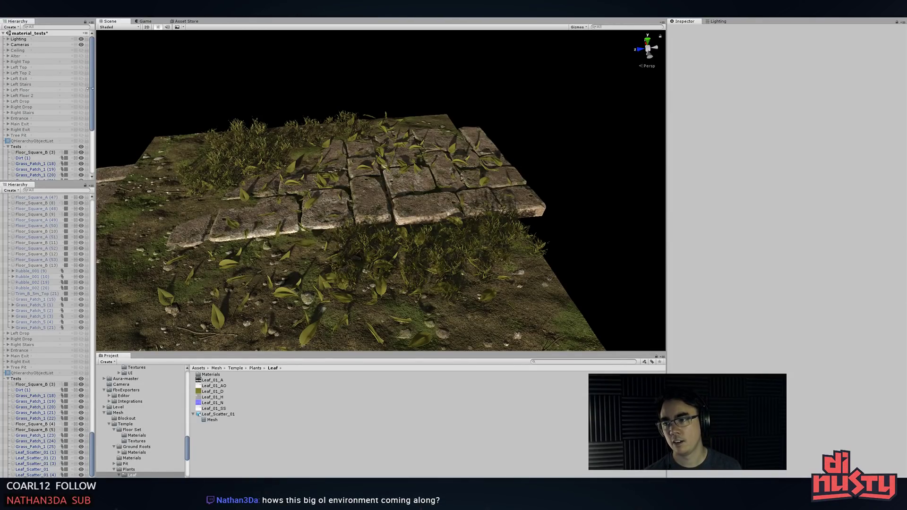
- Collapse the Tests group in the scene hierarchy and hide it
scroll(9, 117, down, 2)
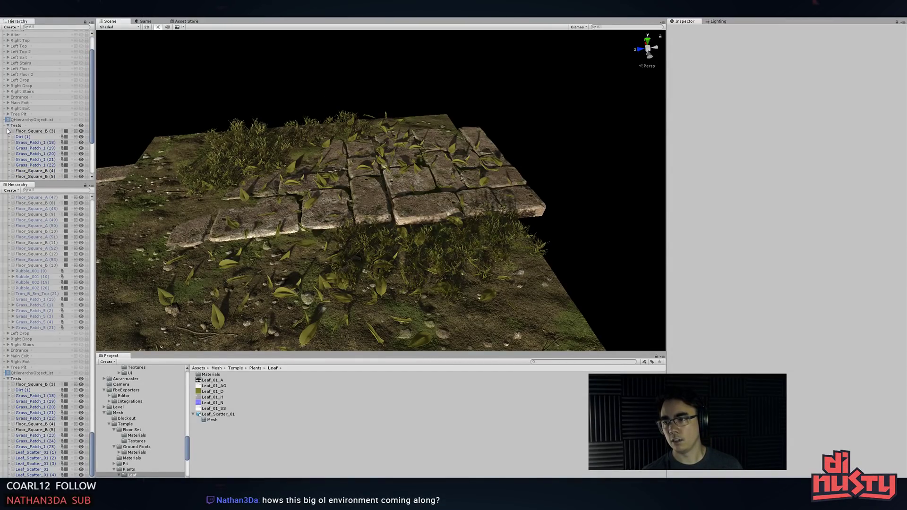
click(7, 126)
alt+drag(222, 118, 358, 101)
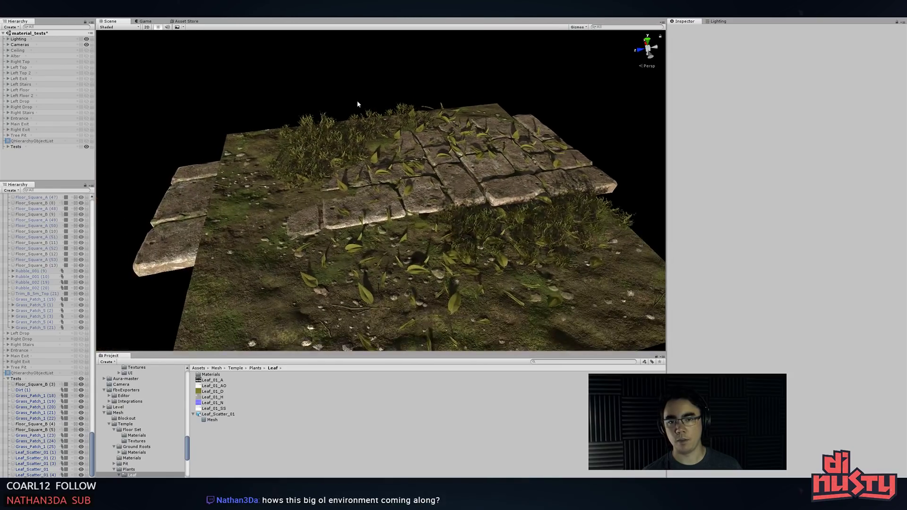
click(87, 147)
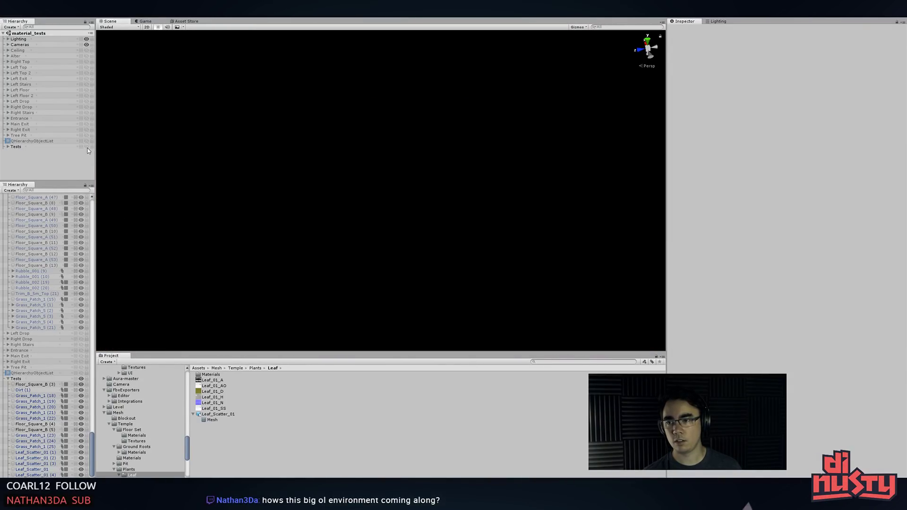
- Switch to Spotify to check the playing track, then return to Unity
key(ctrl+alt+Tab)
click(476, 226)
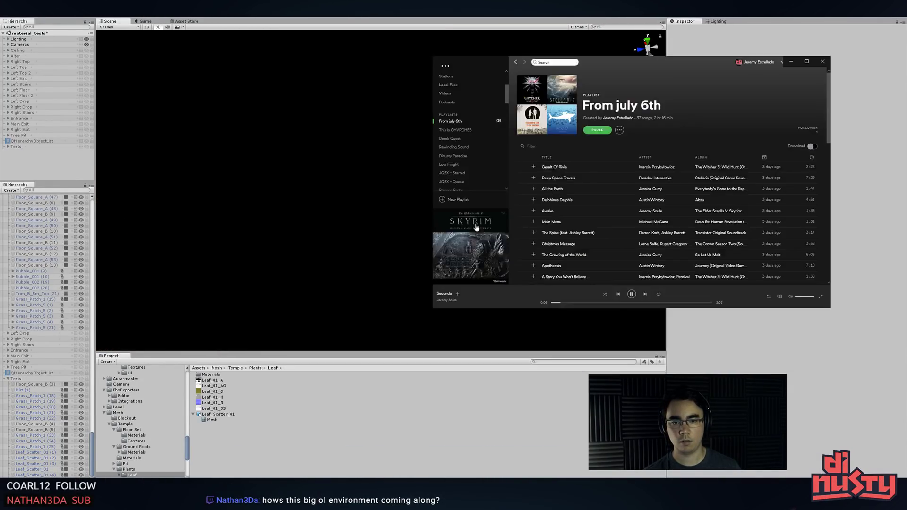
click(337, 198)
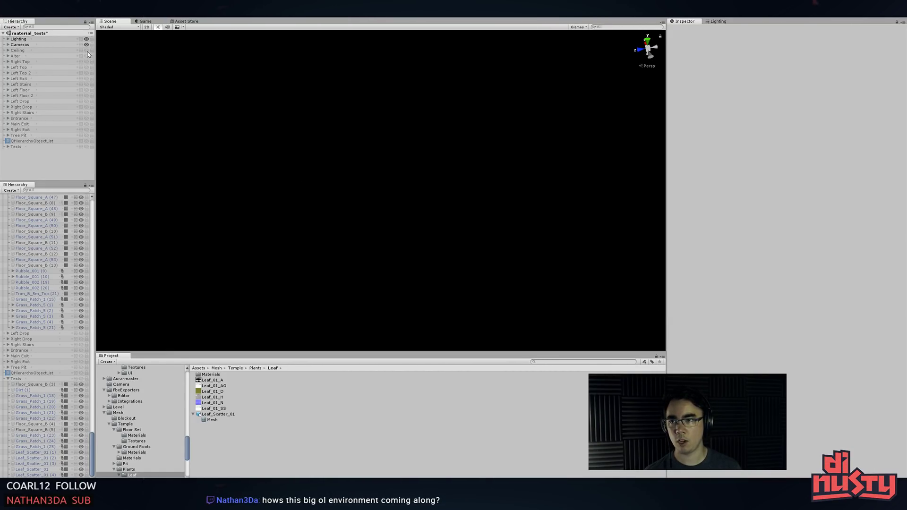
- Expand the Cameras group and align the scene view to Camera2
click(8, 45)
click(24, 56)
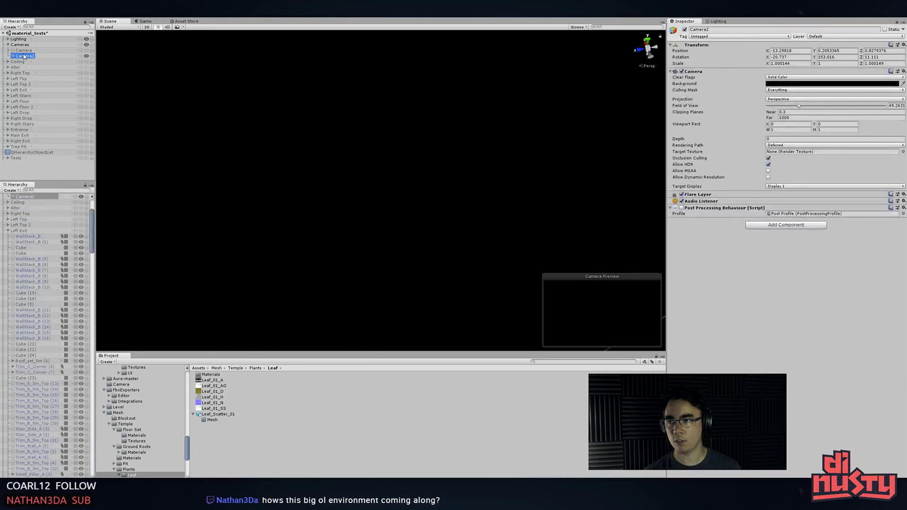
click(30, 16)
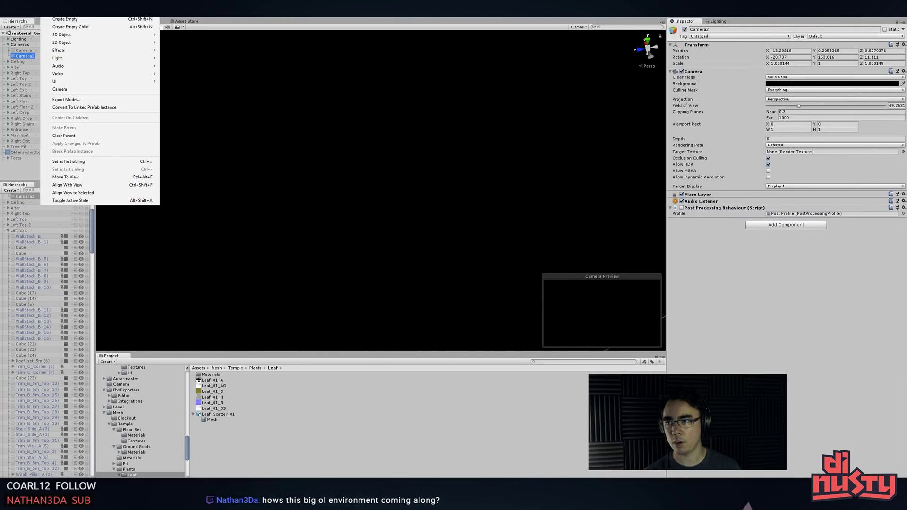
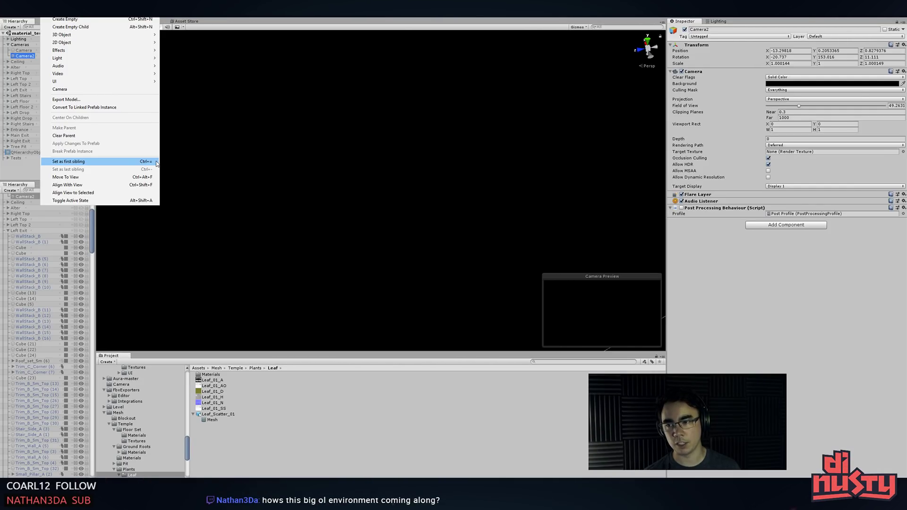
click(137, 191)
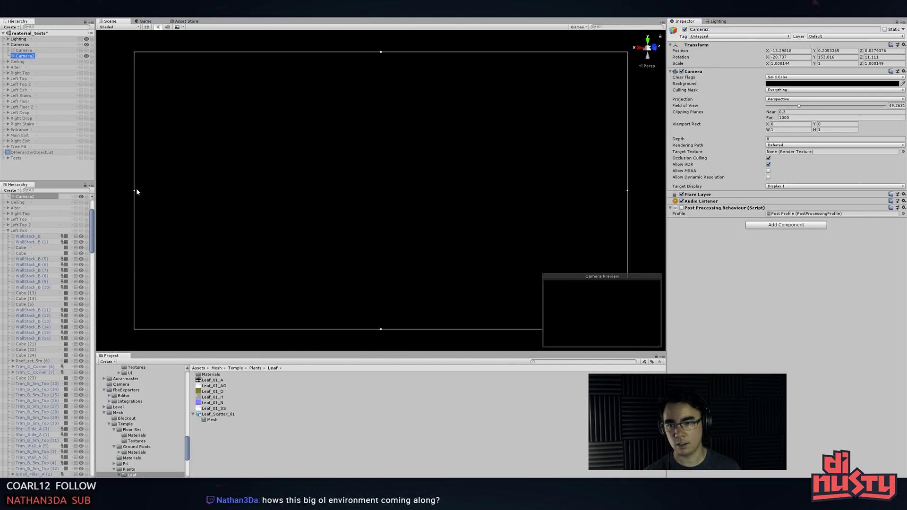
- Select Camera and make all the temple groups visible, from Ceiling down to Tree Pit
click(33, 51)
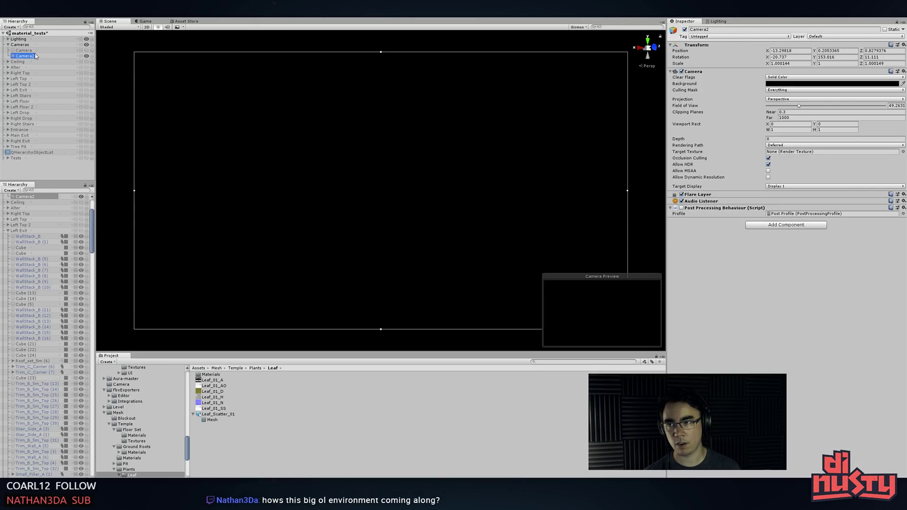
click(87, 61)
click(87, 67)
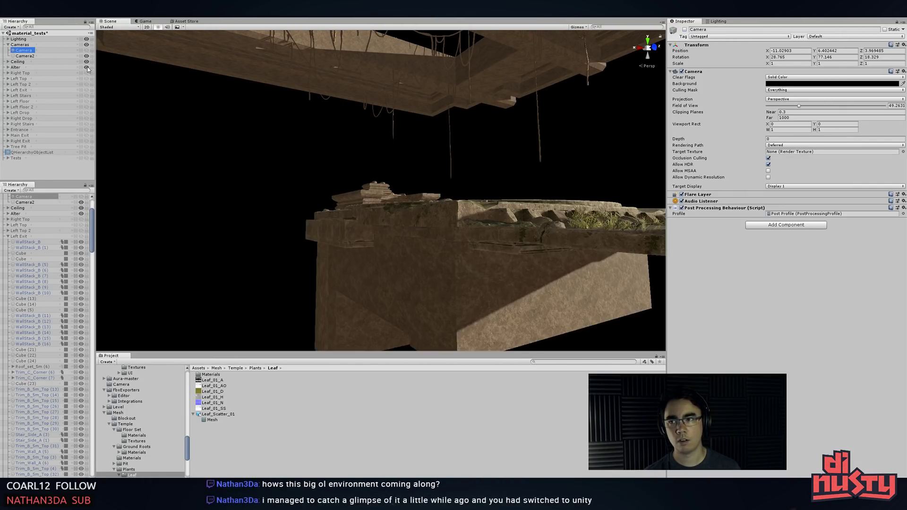
click(87, 73)
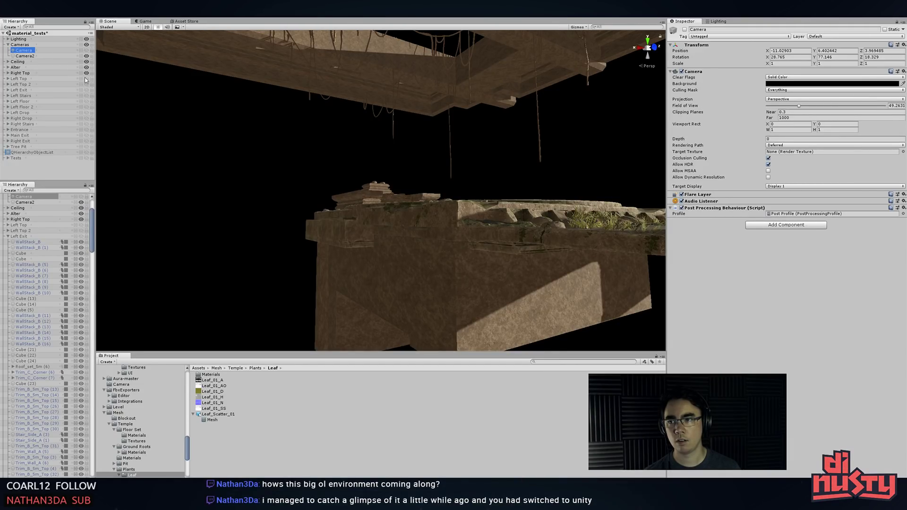
drag(84, 79, 86, 123)
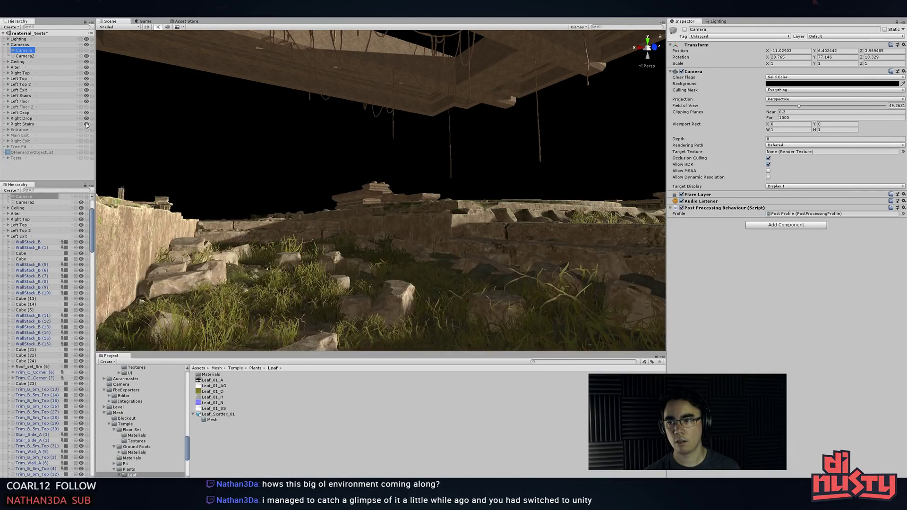
click(86, 107)
click(87, 130)
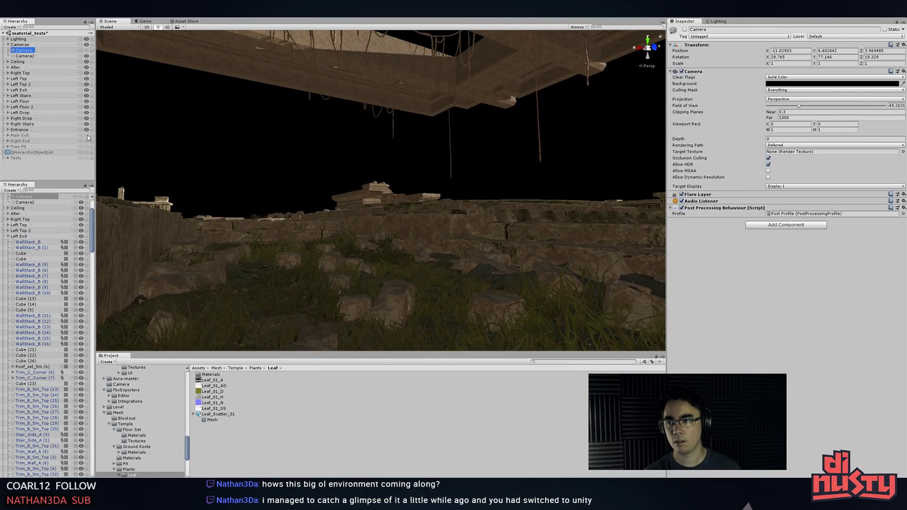
click(86, 135)
click(87, 141)
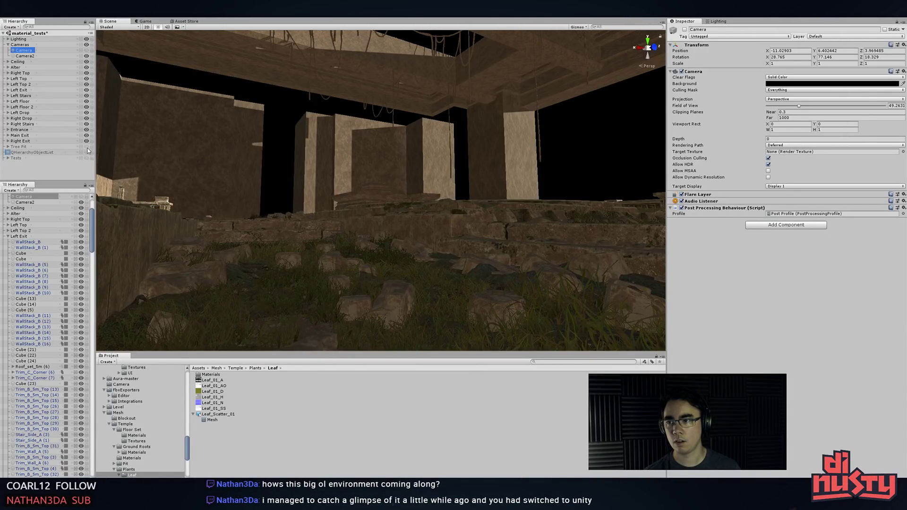
click(87, 147)
- Examine the temple interior from several angles, including the stone floor, pillars and tree roots
click(182, 138)
middle_drag(182, 138, 406, 180)
alt+drag(407, 180, 276, 203)
middle_drag(277, 203, 353, 243)
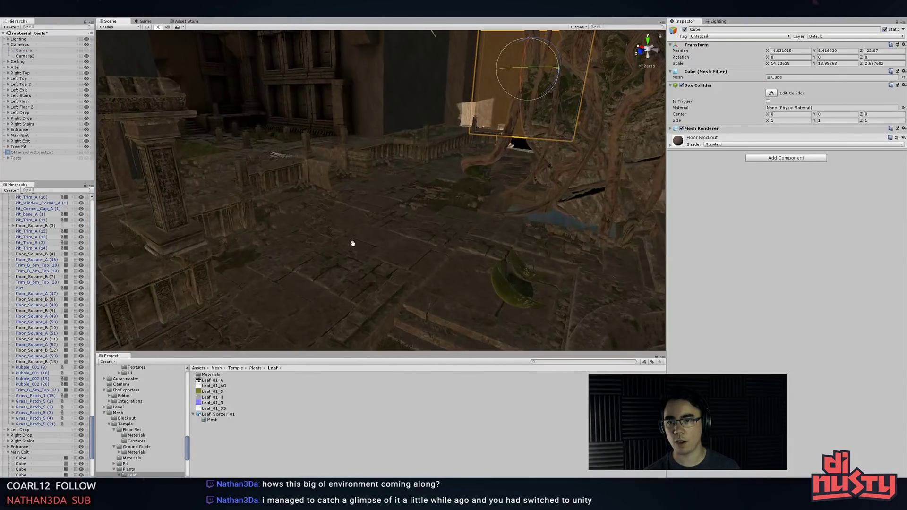
middle_drag(370, 198, 338, 178)
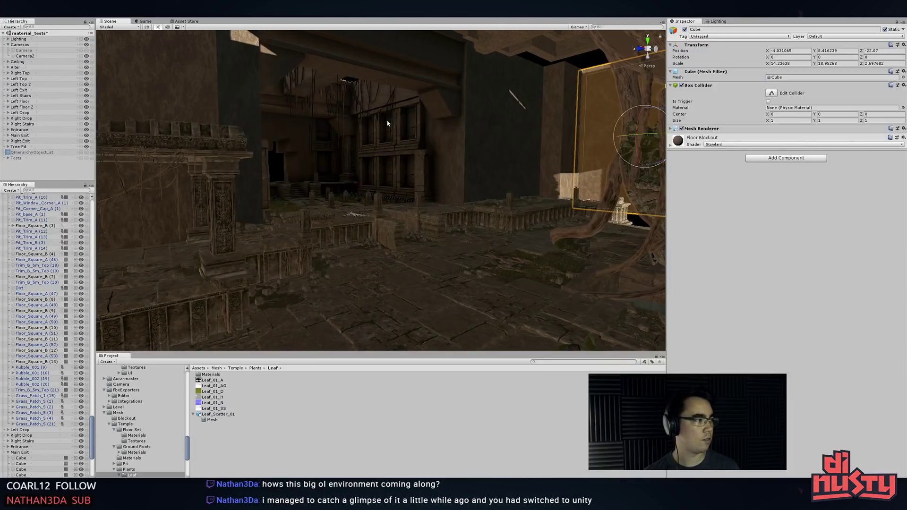
alt+drag(399, 162, 497, 191)
click(461, 171)
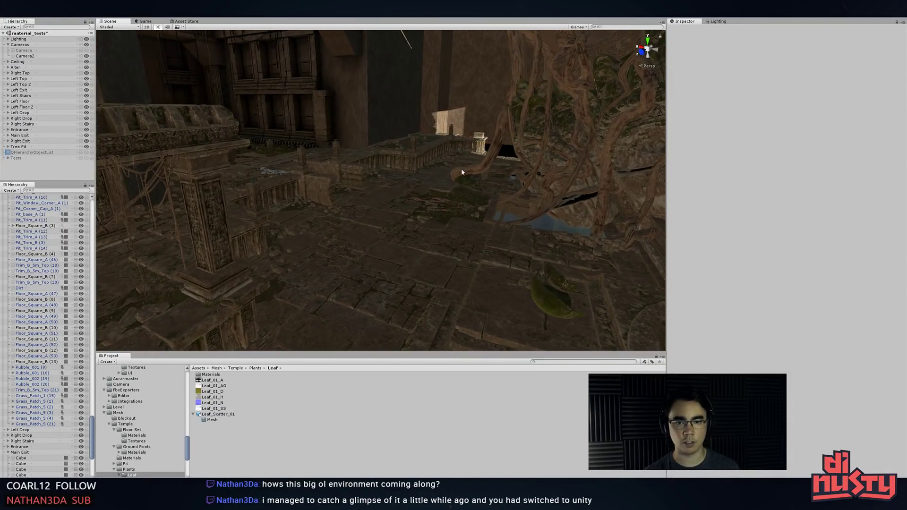
- Hide the Ceiling group and check which objects the Lighting group contains
click(87, 62)
click(13, 39)
click(8, 39)
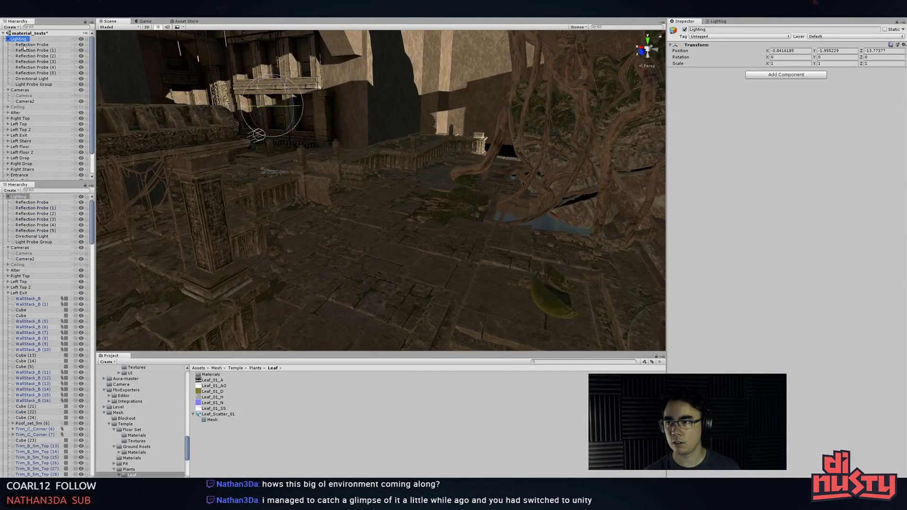
click(8, 39)
alt+drag(276, 118, 277, 120)
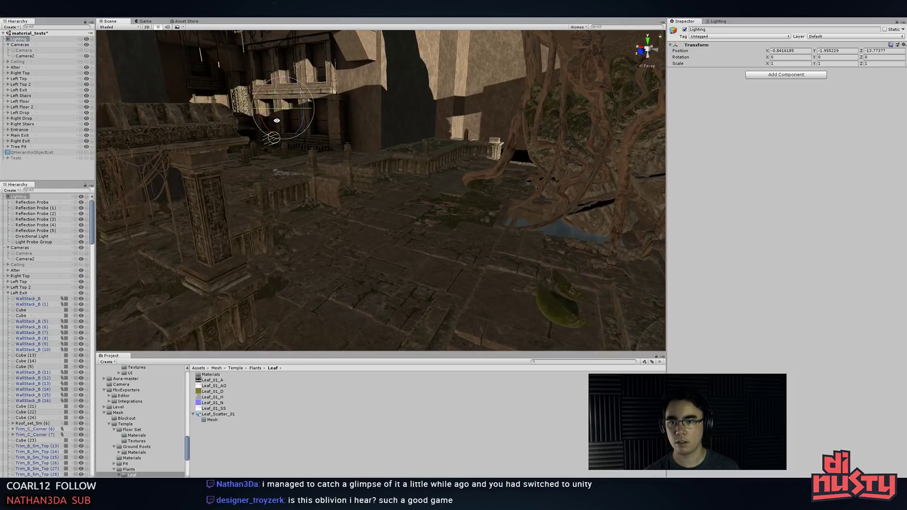
- Hide the remaining temple groups from Alter to Tree Pit, leaving only Left Exit visible
click(87, 67)
click(87, 74)
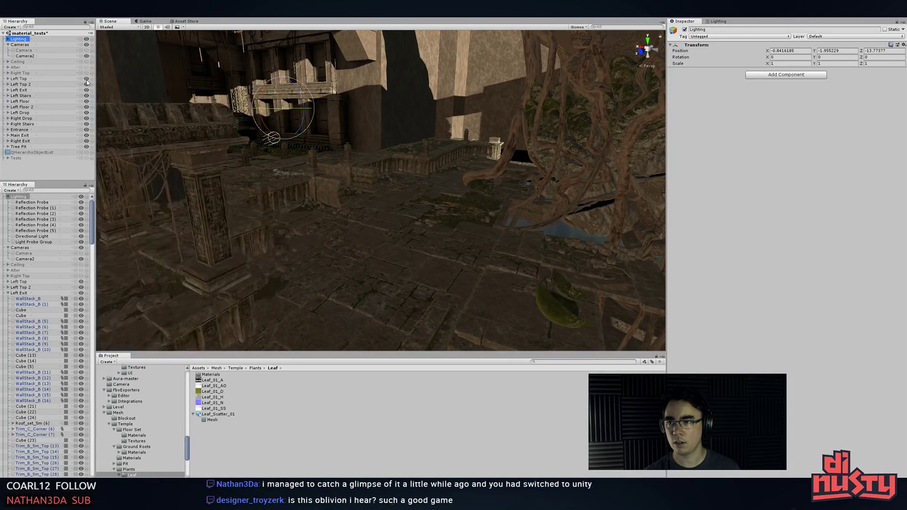
drag(86, 81, 88, 144)
click(87, 95)
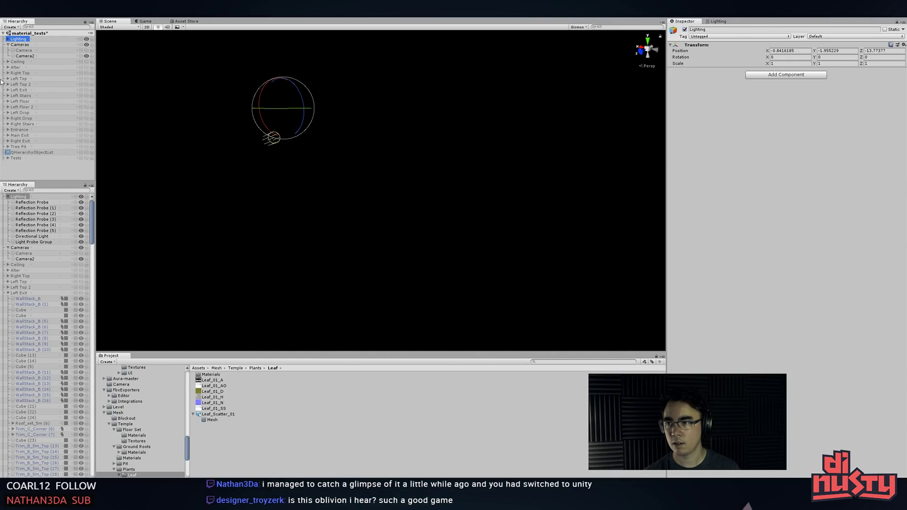
click(86, 90)
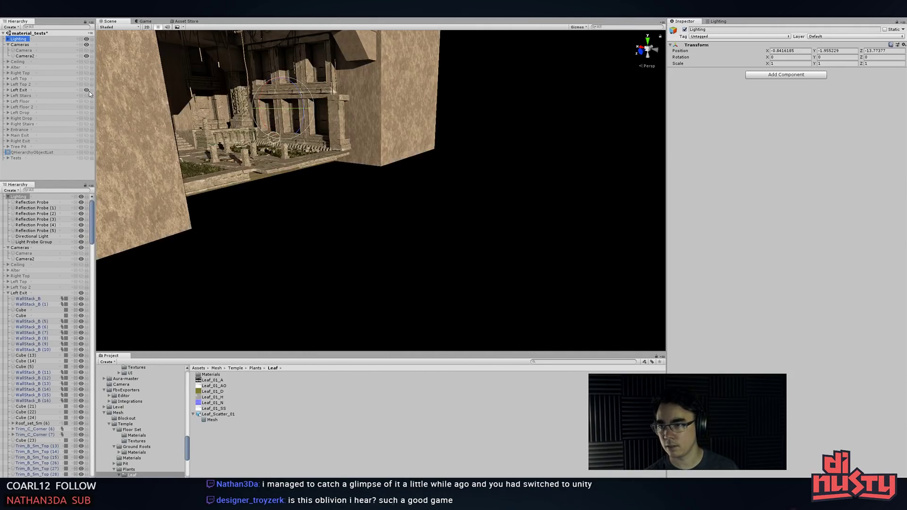
- Examine the Left Exit courtyard up close, including its grass, rubble, pillars and stone path
click(250, 161)
key(Escape)
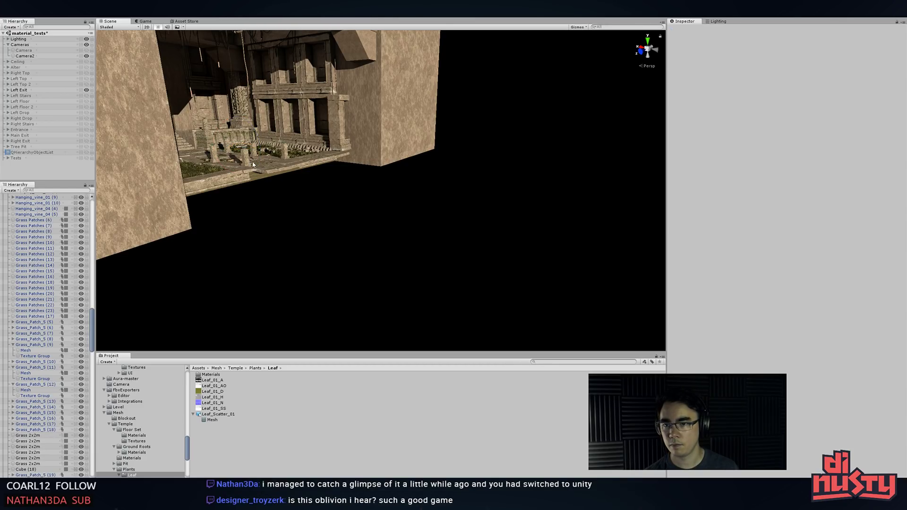
click(253, 164)
key(f)
key(Escape)
alt+drag(253, 163, 289, 203)
middle_drag(290, 203, 295, 208)
right_drag(294, 208, 652, 124)
right_drag(469, 148, 259, 109)
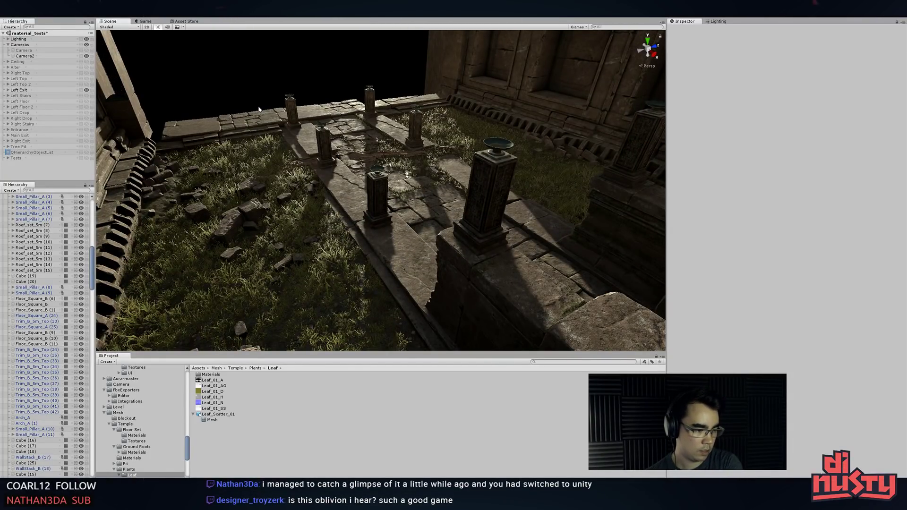
- Check Spotify briefly, return to Unity and inspect the small pillars and ground roots along the Left Exit path
key(alt+Tab)
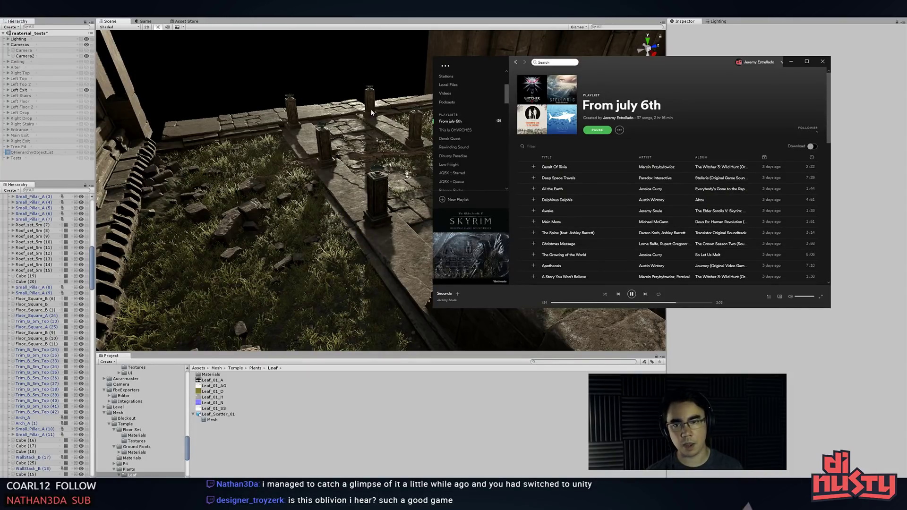
key(alt+Tab)
click(293, 118)
key(f)
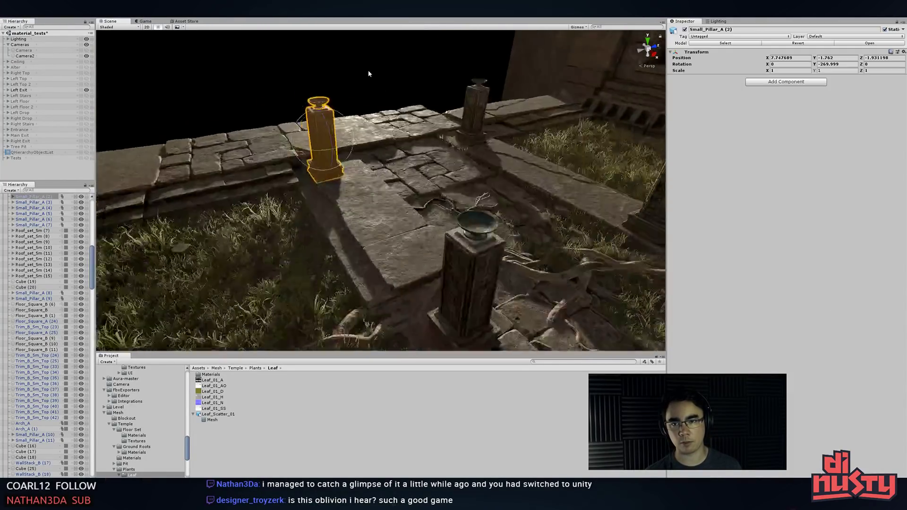
click(369, 74)
alt+drag(368, 73, 538, 76)
alt+right_drag(538, 76, 340, 129)
alt+drag(340, 130, 397, 149)
alt+right_drag(397, 149, 213, 157)
alt+drag(347, 161, 397, 208)
alt+middle_drag(396, 207, 349, 199)
- Show all temple groups from Ceiling to Tree Pit, then hide only Ceiling to expose the interior
drag(86, 63, 86, 148)
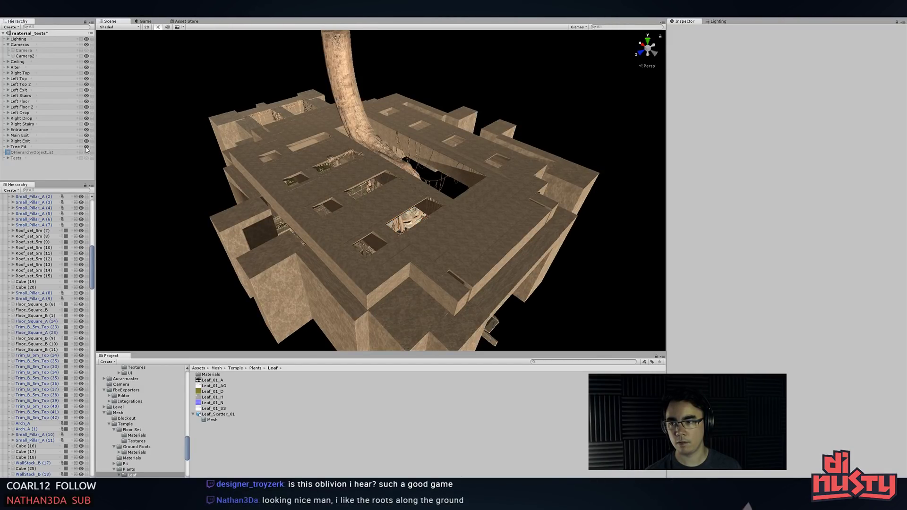
click(309, 134)
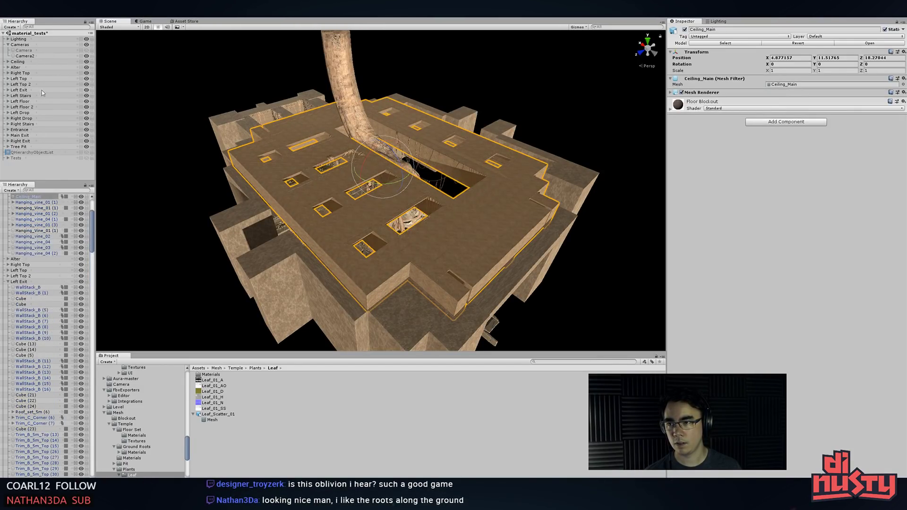
click(85, 63)
click(251, 81)
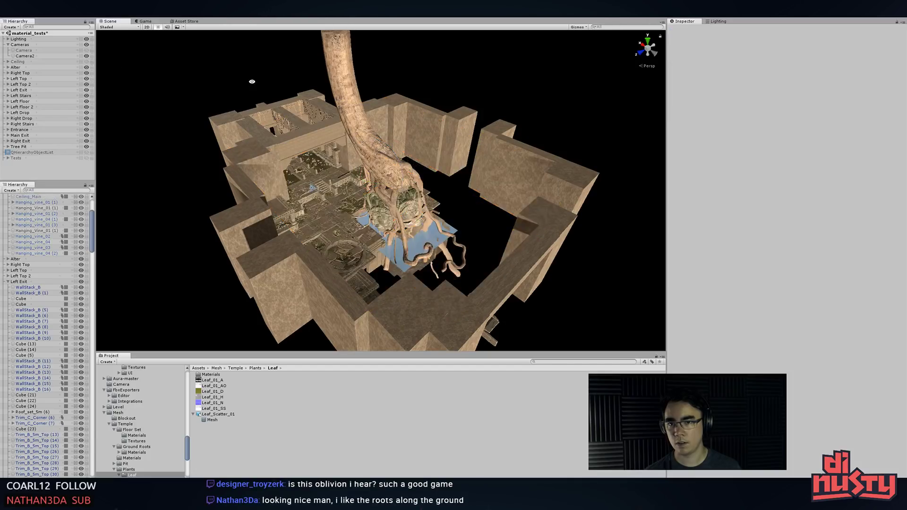
- Fly down towards the tree pit, expand the Lighting group and select its first Reflection Probe
key(w)
right_drag(416, 177, 405, 158)
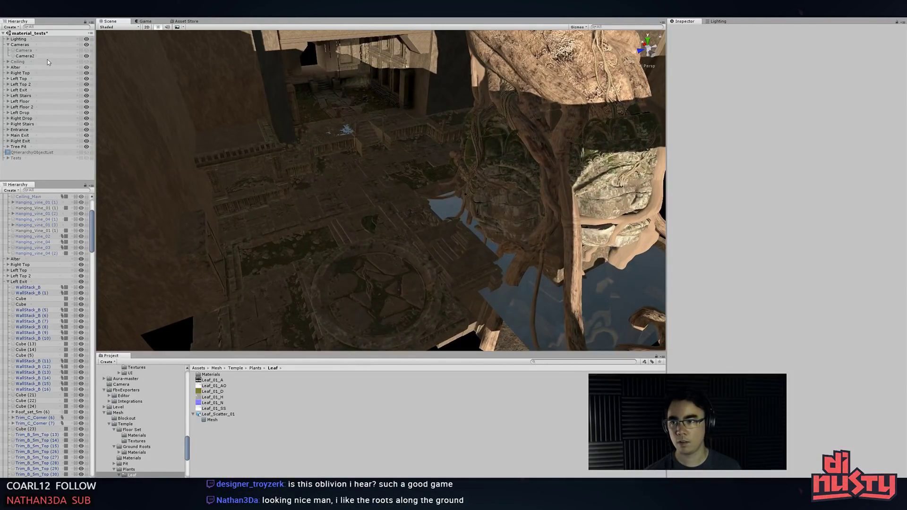
click(8, 39)
click(34, 45)
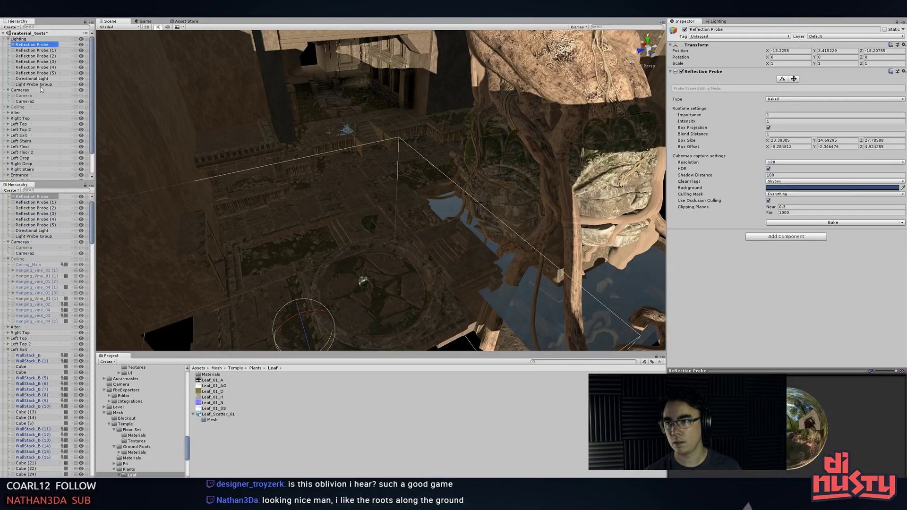
- Rotate the Directional Light so that sunlight falls across the temple floor
click(41, 85)
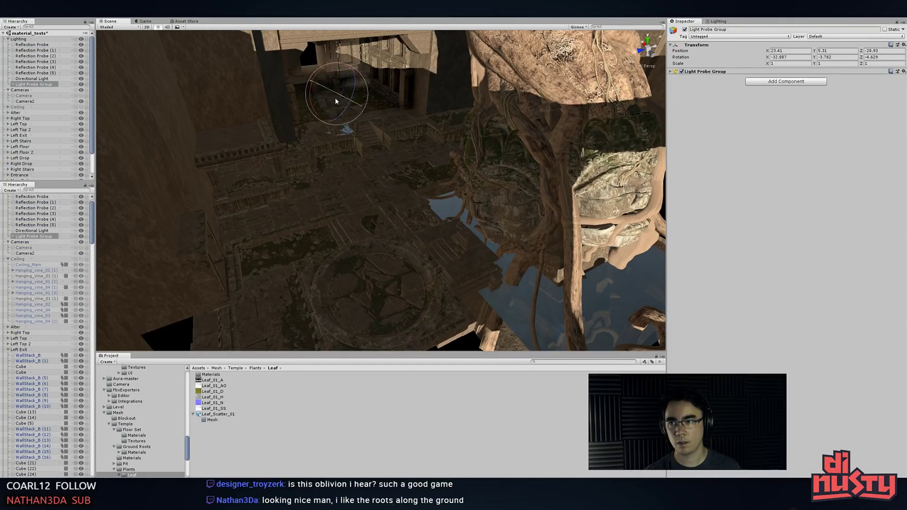
click(36, 73)
click(39, 79)
drag(361, 102, 347, 220)
- Delete the object on the paving beside the circular stone floor
click(319, 248)
key(f)
key(Delete)
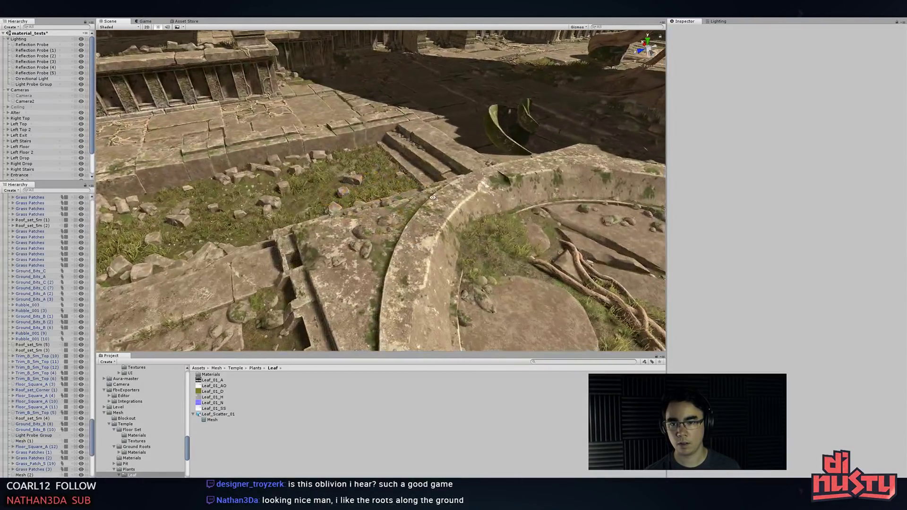
alt+drag(319, 248, 557, 211)
right_drag(558, 211, 384, 236)
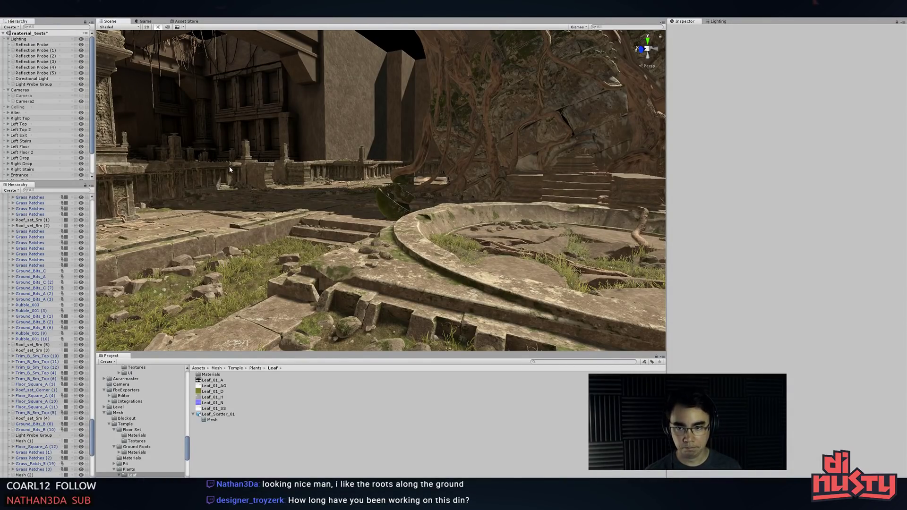
right_drag(238, 131, 539, 159)
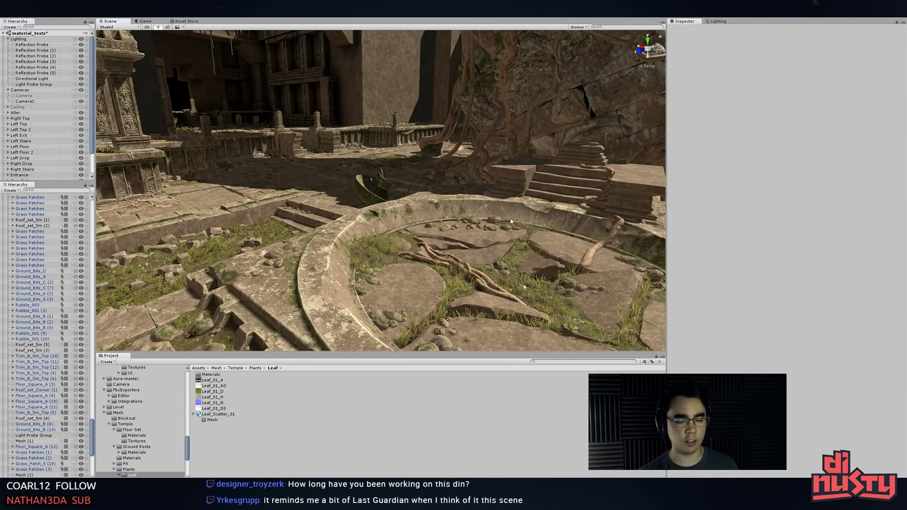
mouse_move(467, 211)
right_down()
mouse_move(473, 218)
mouse_move(462, 201)
right_up()
key(s)
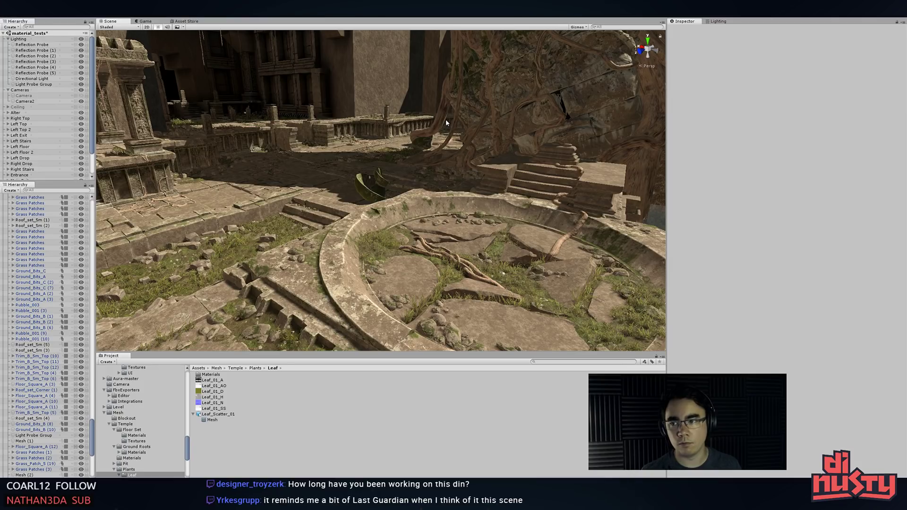
alt+drag(403, 83, 408, 86)
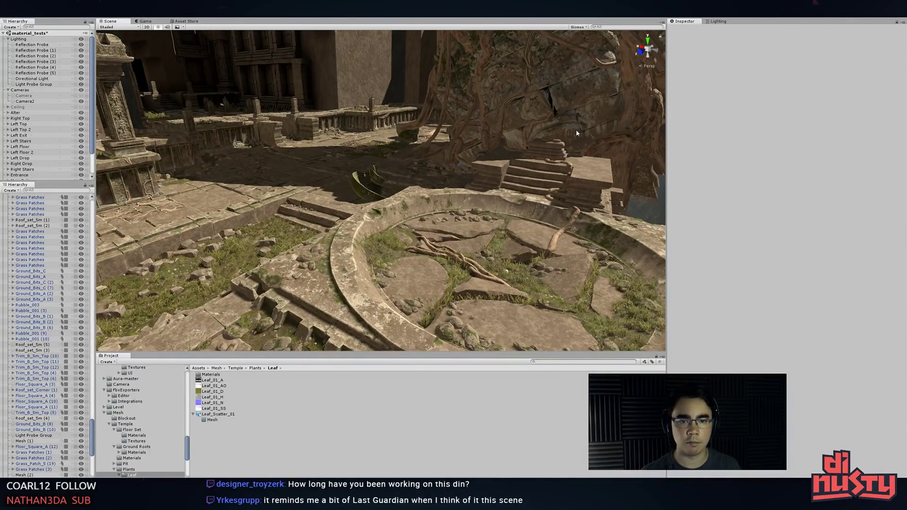
- Collapse the Lighting and Cameras groups, and isolate the Tests group by hiding the temple groups from Alter to Tree Pit
click(9, 39)
click(8, 45)
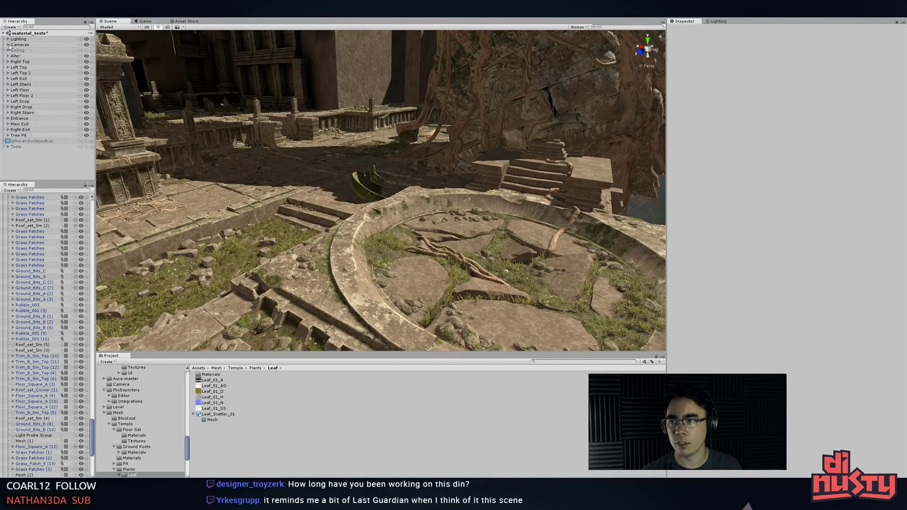
drag(87, 56, 87, 135)
click(87, 146)
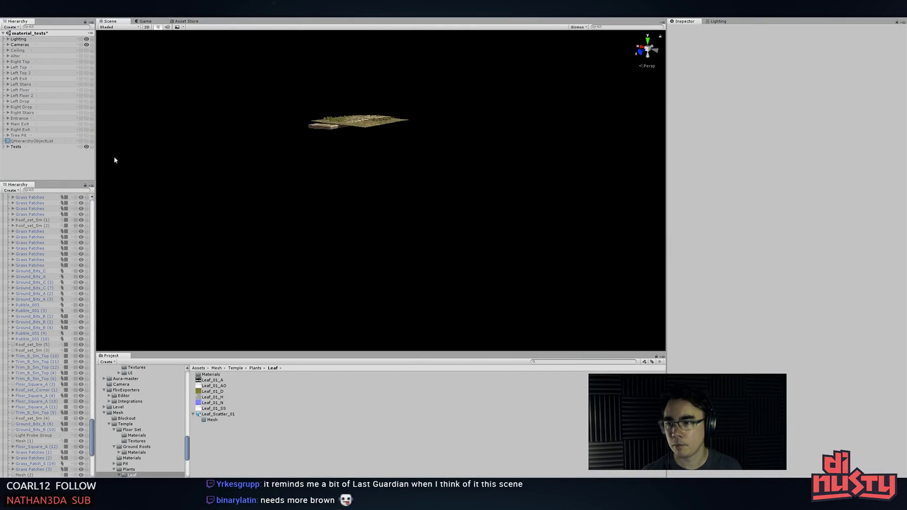
- Examine the leaf scatter on the stone path test patch up close and from several angles
click(351, 123)
key(f)
click(431, 77)
alt+drag(431, 94, 446, 165)
scroll(454, 189, up, 4)
alt+drag(463, 208, 474, 172)
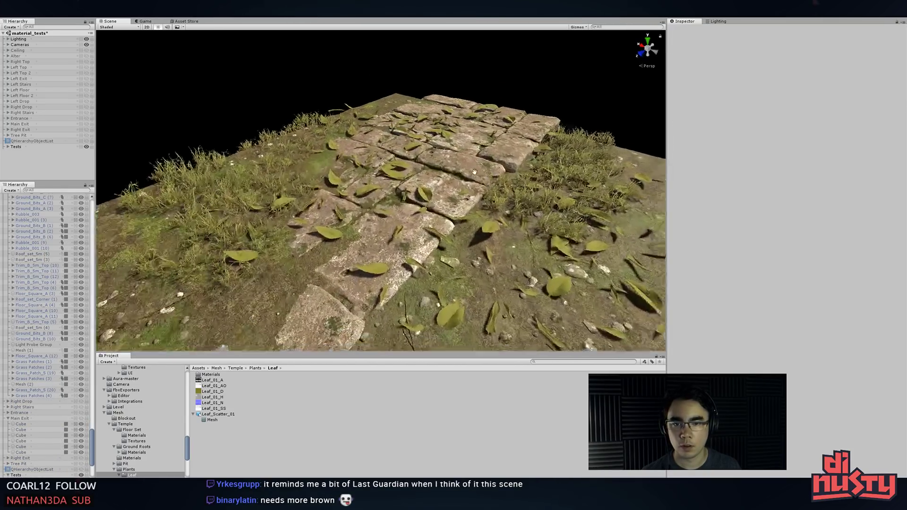
middle_drag(475, 172, 402, 180)
scroll(401, 179, up, 3)
alt+drag(406, 189, 380, 210)
click(381, 210)
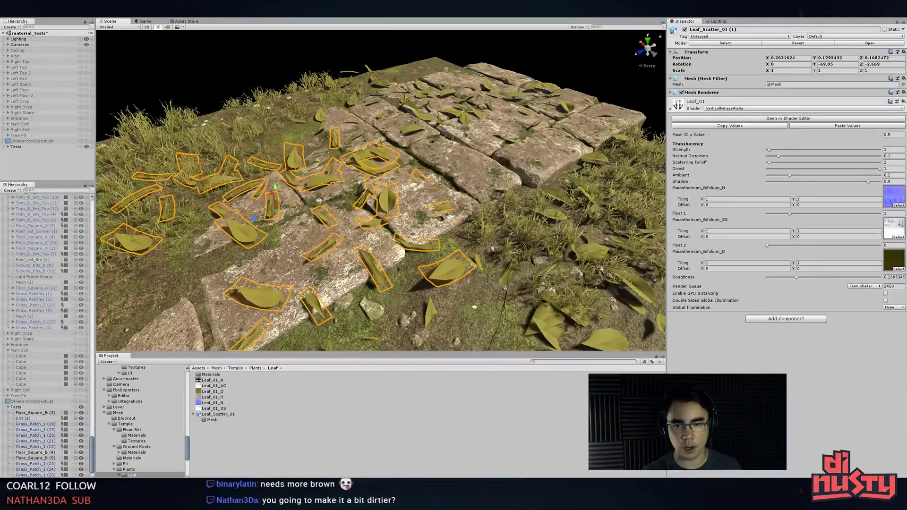
alt+drag(319, 200, 276, 182)
click(440, 66)
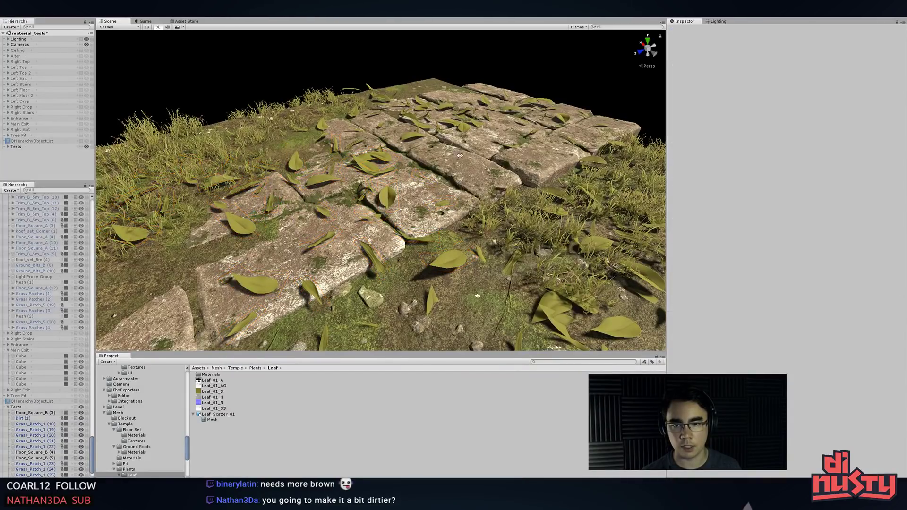
scroll(460, 155, down, 4)
alt+drag(312, 150, 309, 111)
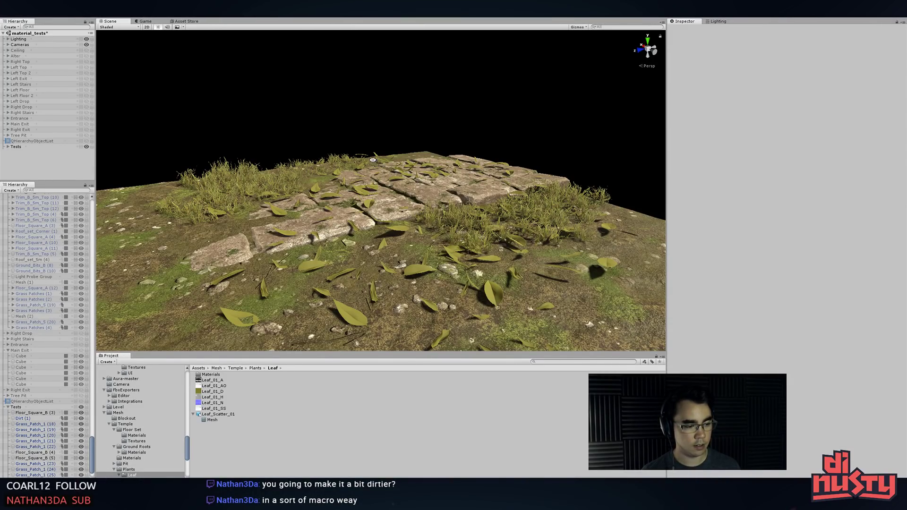
alt+drag(373, 160, 437, 170)
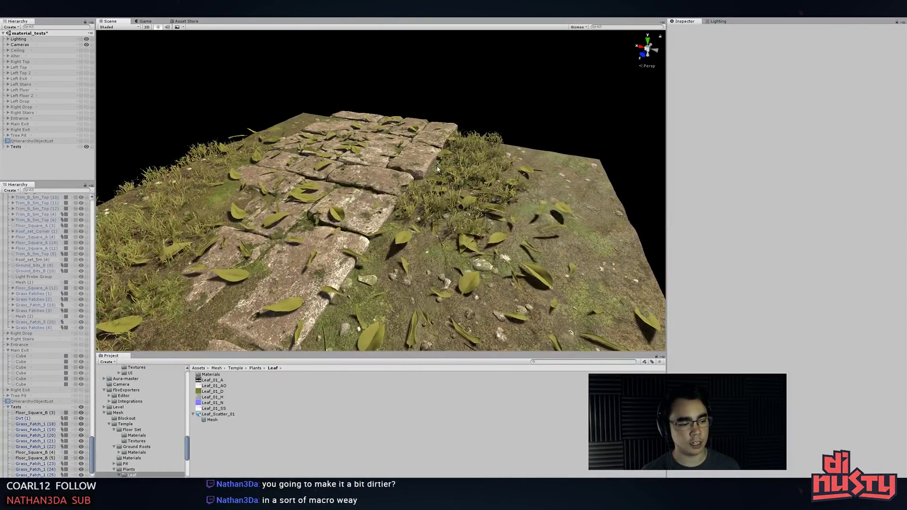
click(355, 150)
click(388, 116)
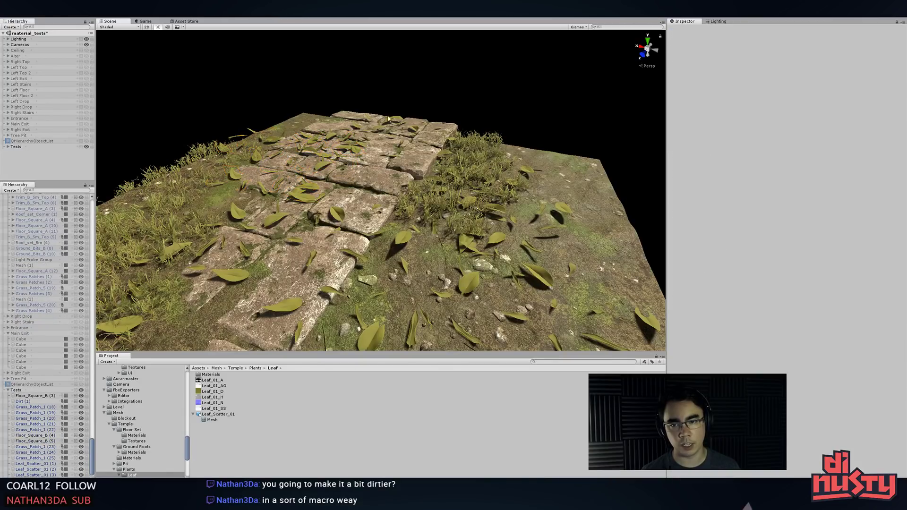
click(380, 131)
click(445, 91)
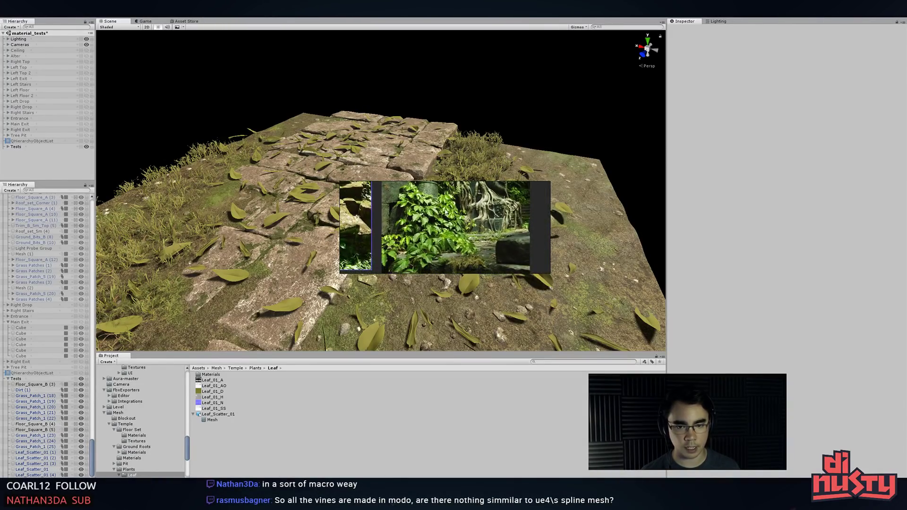
- Examine the leafy plant and tree root photos on the reference board
middle_drag(432, 231, 464, 258)
scroll(463, 243, up, 3)
scroll(383, 236, down, 6)
click(474, 154)
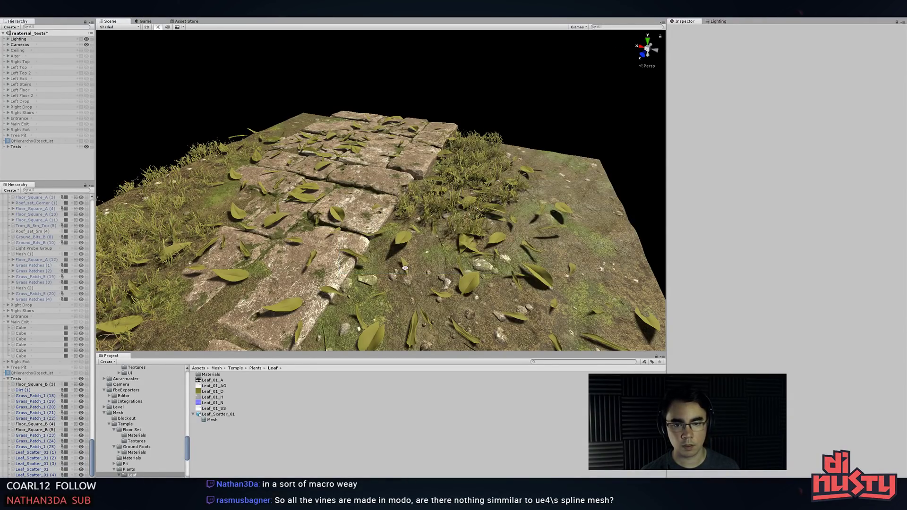
- Try to move several leaf scatter objects together off the test patch, and undo the move
scroll(491, 265, up, 3)
alt+drag(501, 288, 477, 228)
right_drag(477, 228, 384, 261)
alt+drag(384, 260, 466, 260)
click(447, 220)
click(471, 113)
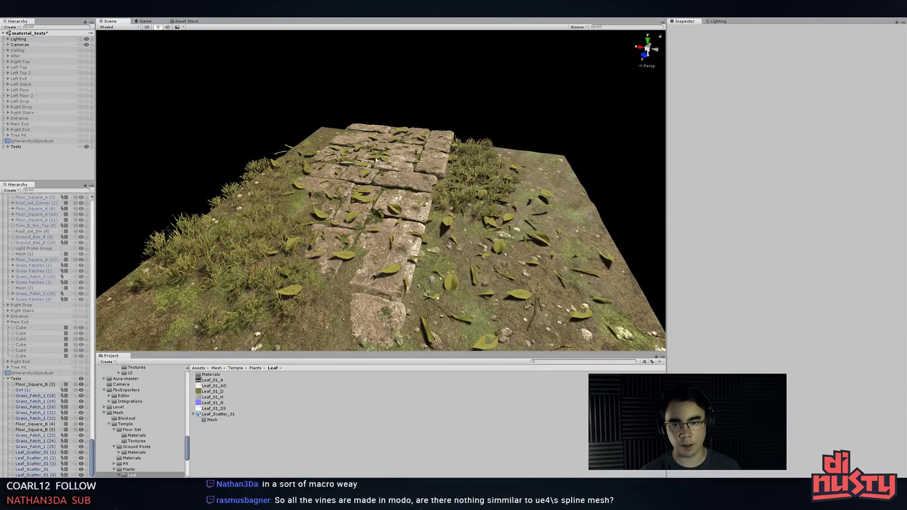
click(376, 160)
shift+click(449, 229)
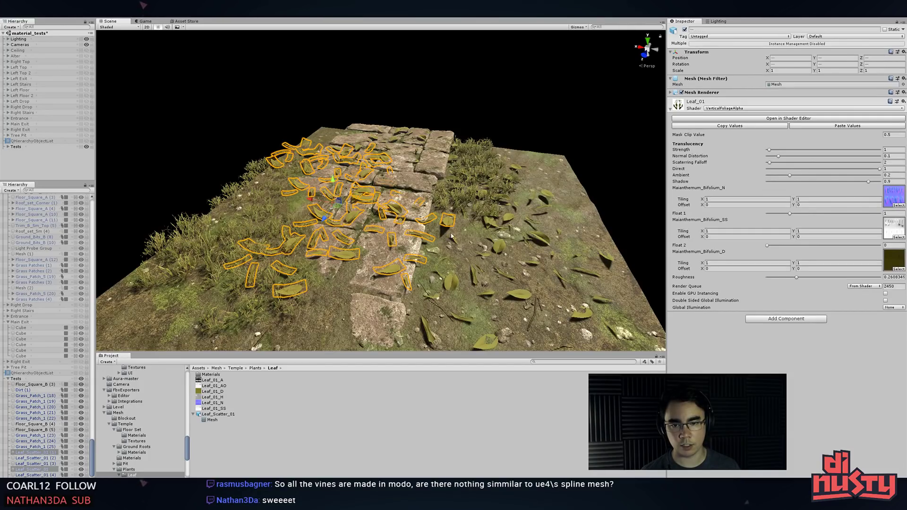
shift+click(500, 249)
shift+click(393, 144)
alt+drag(392, 145, 597, 93)
shift+click(516, 163)
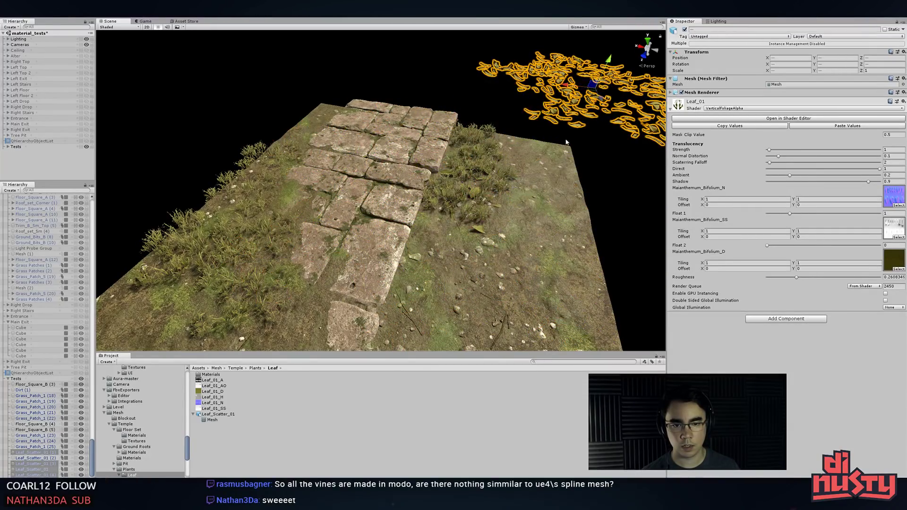
key(ctrl+z)
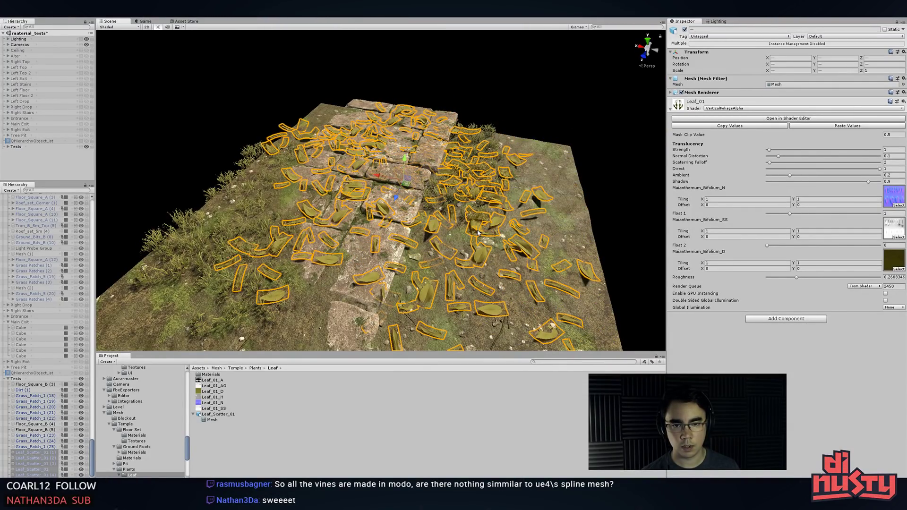
- Delete the Leaf_Scatter_01 (2) object lying over the grass beside the stone path
click(477, 232)
click(476, 231)
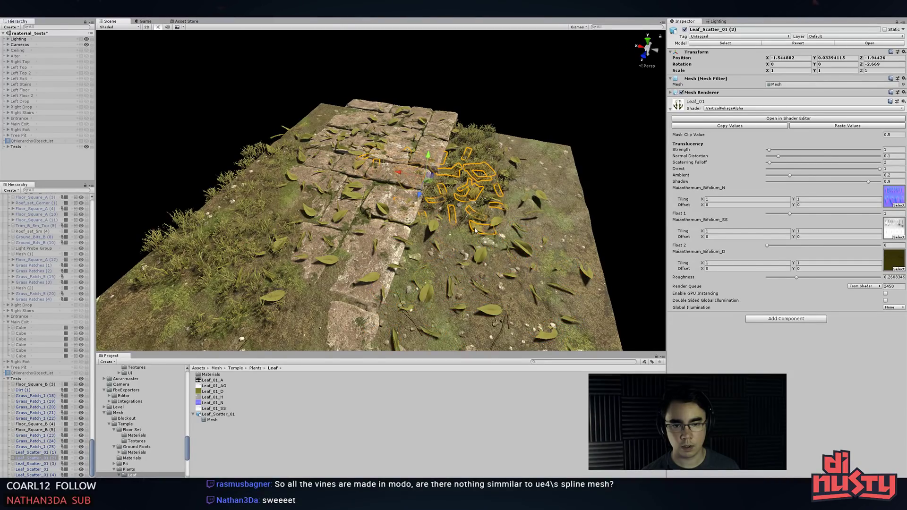
key(Delete)
- Duplicate all the remaining leaf scatters on the test patch and parent the copies to the Left Exit group
click(519, 164)
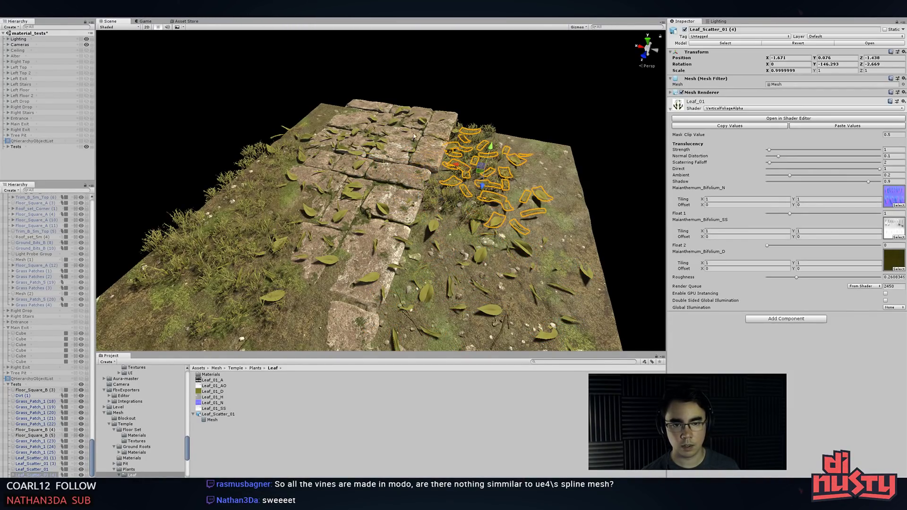
shift+click(376, 150)
shift+click(381, 211)
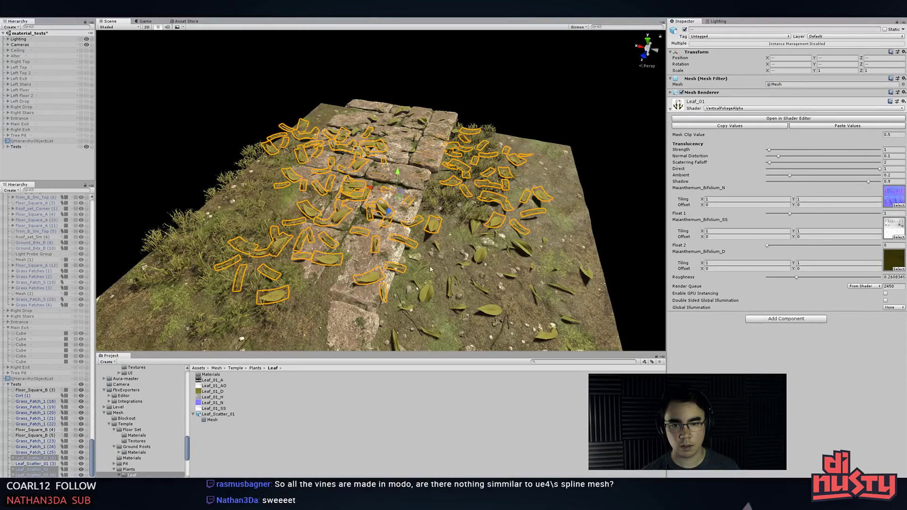
shift+click(428, 301)
shift+click(439, 293)
shift+click(435, 296)
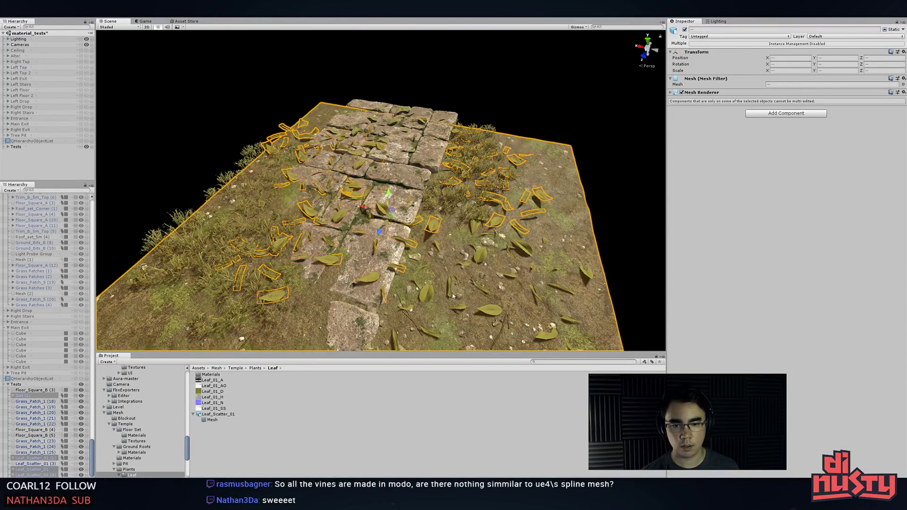
shift+click(444, 291)
shift+click(486, 259)
alt+drag(486, 260, 508, 280)
alt+drag(392, 104, 410, 123)
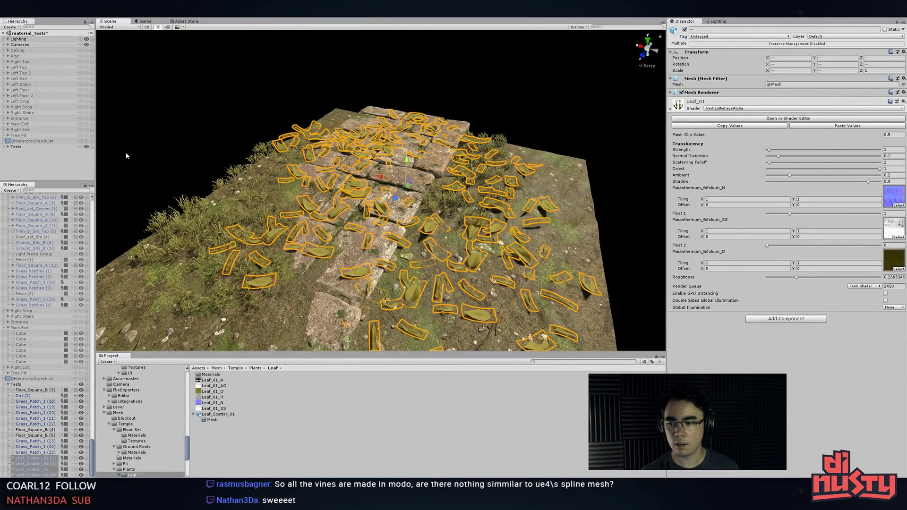
scroll(42, 359, down, 3)
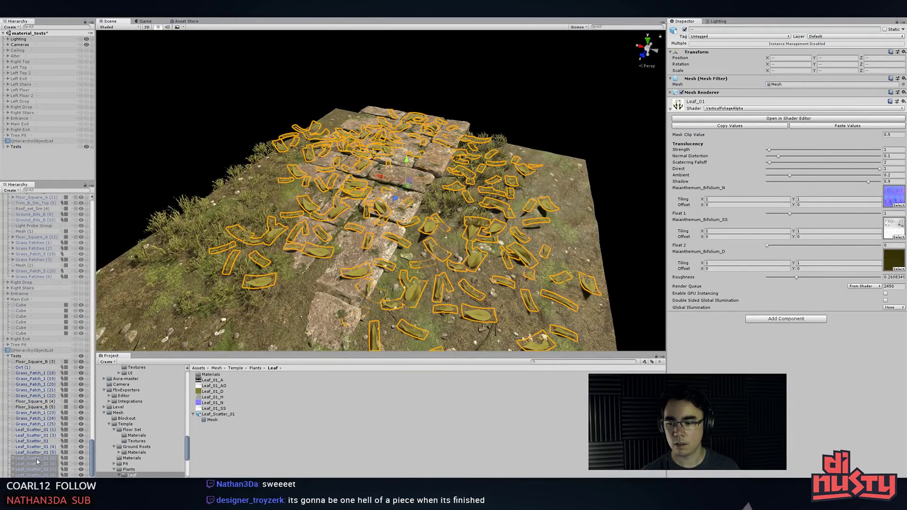
drag(36, 458, 32, 80)
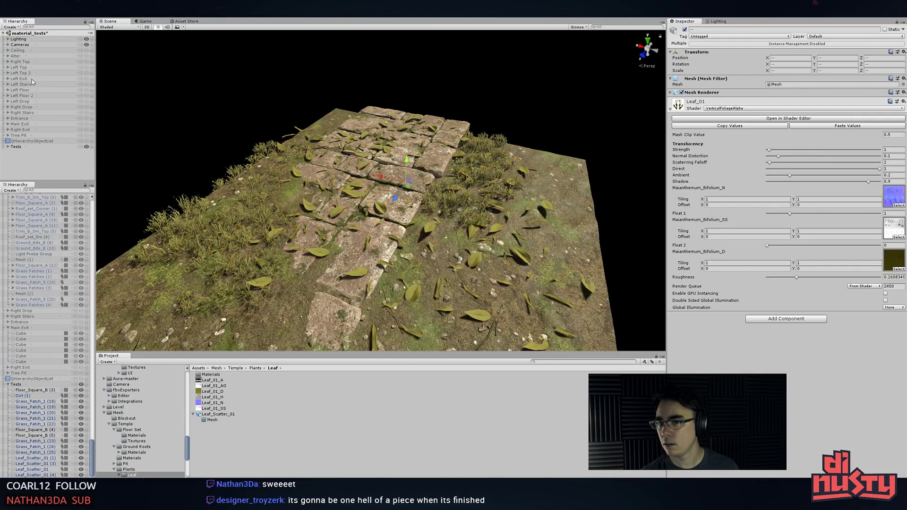
- Show the Left Exit group and hide the Tests group
click(86, 78)
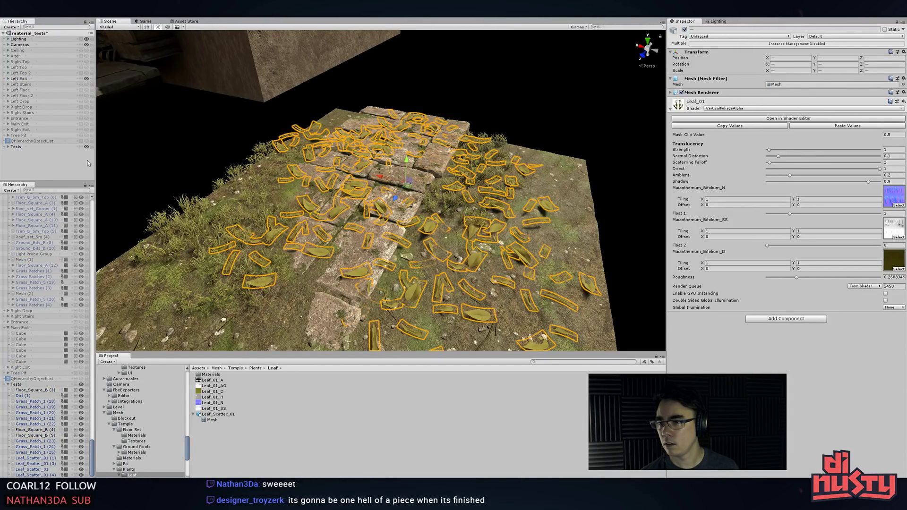
click(87, 147)
click(156, 159)
alt+drag(241, 177, 187, 162)
- Move the copied leaf scatters together onto the paved path between the stone pillars of the left exit
drag(179, 105, 596, 334)
alt+right_drag(546, 291, 491, 277)
drag(248, 117, 566, 335)
alt+middle_drag(406, 251, 525, 276)
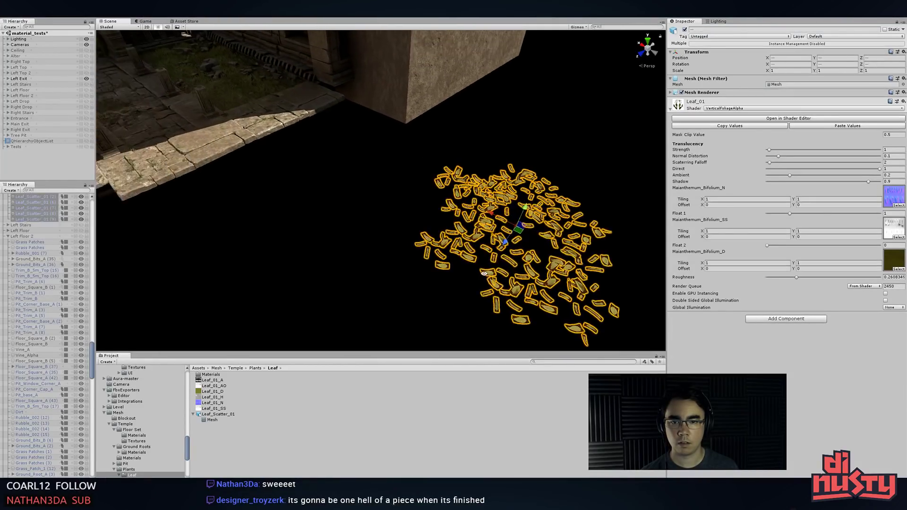
alt+drag(526, 276, 193, 114)
alt+middle_drag(192, 114, 385, 186)
alt+right_drag(385, 186, 524, 241)
alt+drag(524, 241, 409, 215)
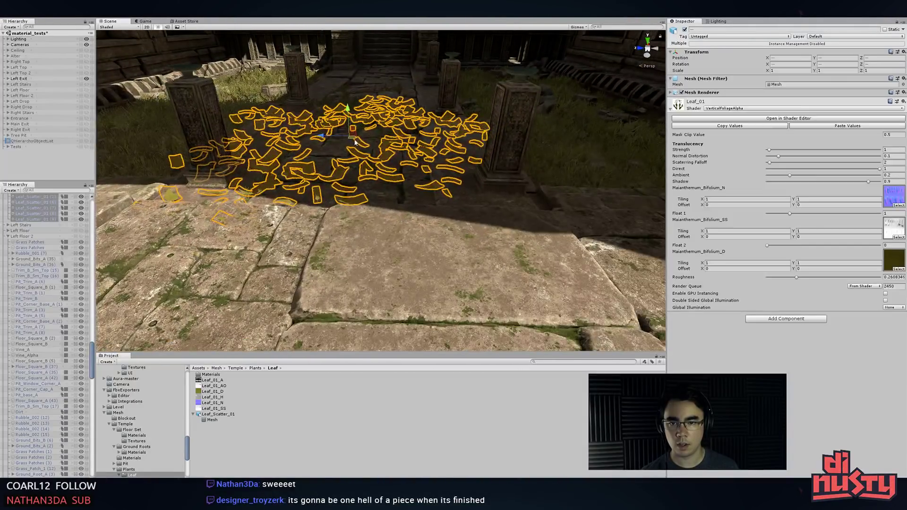
drag(350, 134, 594, 189)
click(341, 196)
- Rotate the Directional Light so that sunlight reaches the leaf-covered path at the left exit
click(19, 79)
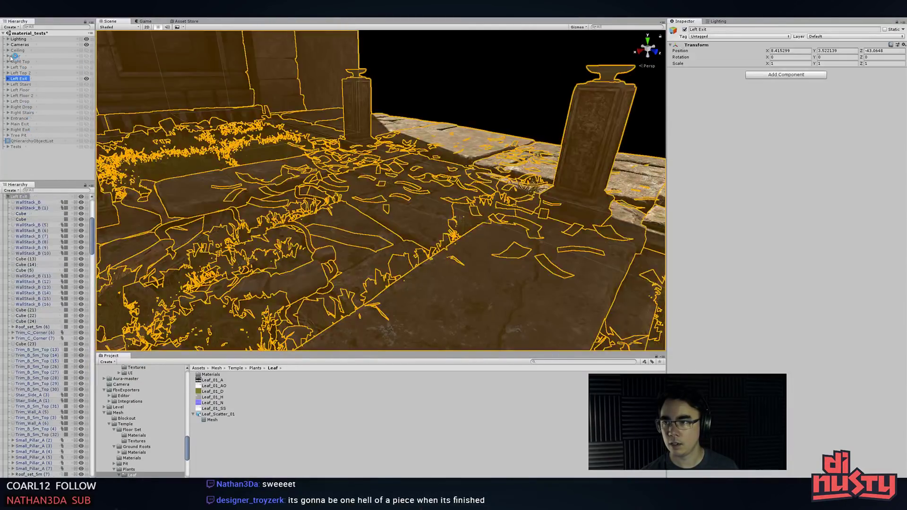
click(18, 38)
click(8, 38)
click(42, 78)
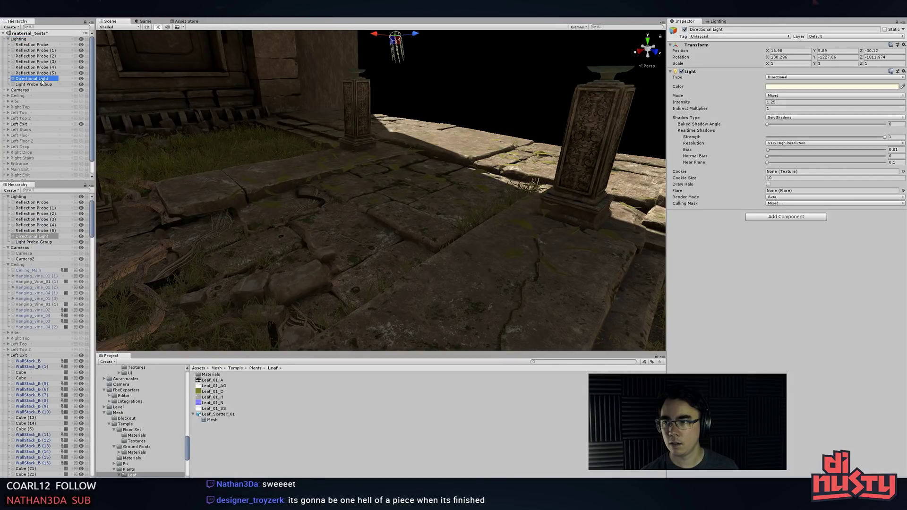
key(e)
drag(402, 46, 378, 37)
click(471, 83)
alt+drag(471, 84, 565, 152)
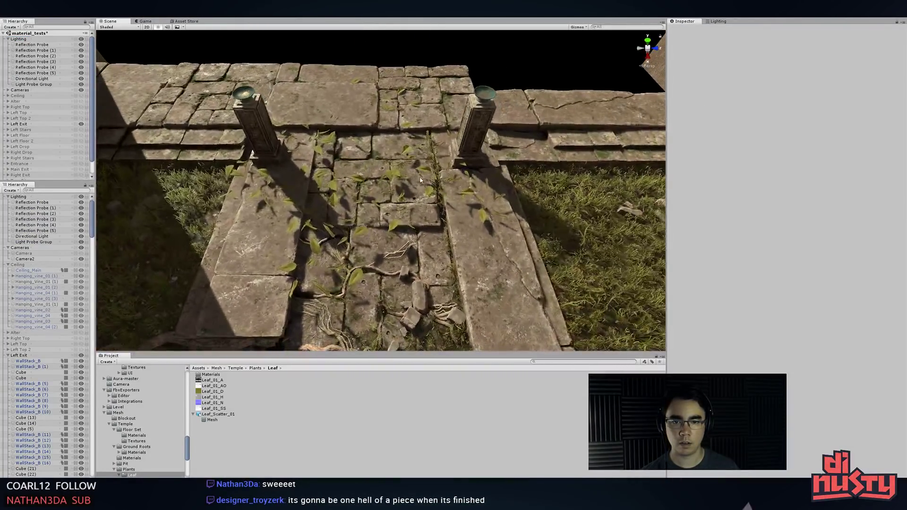
- Undo the last Directional Light rotation and restore it to compare the lighting on the path
mouse_move(424, 171)
alt+mouse_down()
mouse_move(425, 152)
mouse_move(417, 176)
alt+mouse_up()
middle_drag(417, 176, 482, 171)
alt+drag(398, 191, 345, 154)
scroll(449, 231, up, 2)
key(ctrl+z)
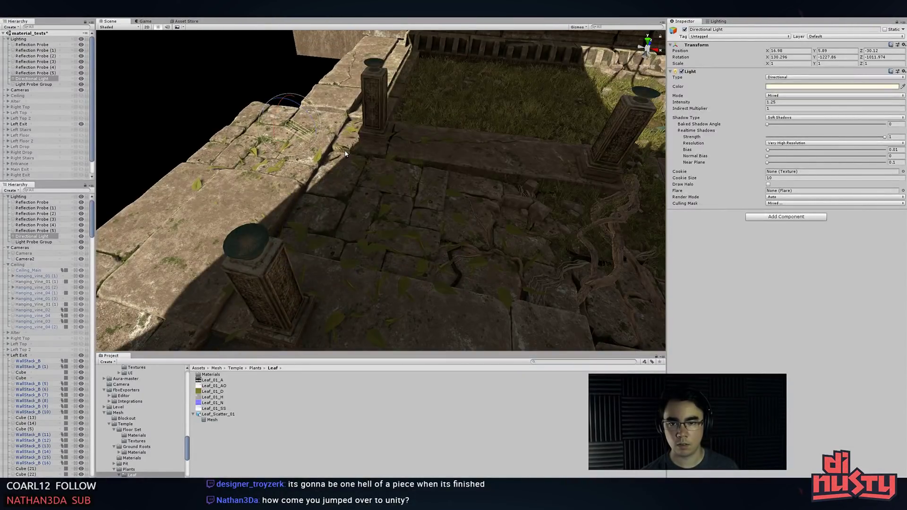
key(ctrl+z)
- Filter the hierarchy by the name Leaf_Scatter_01, select all the matching leaf scatters and clear the filter
click(359, 162)
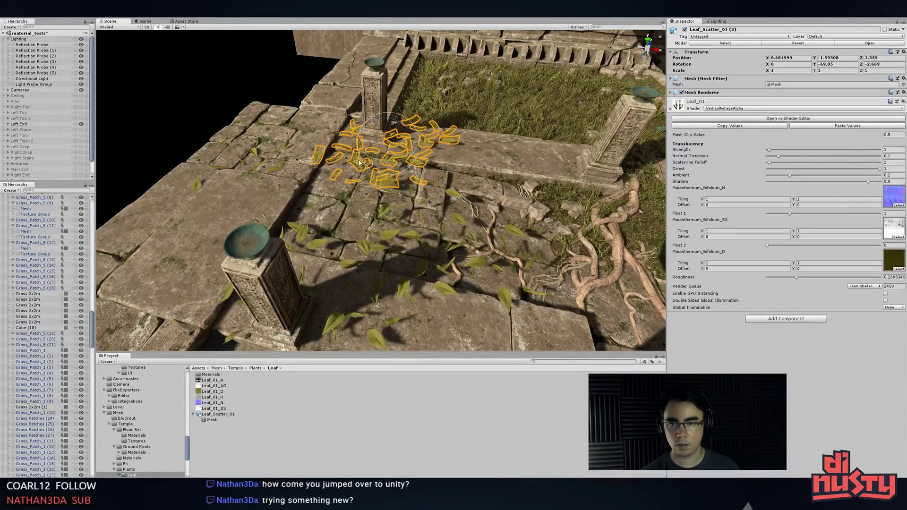
click(713, 29)
key(ctrl+c)
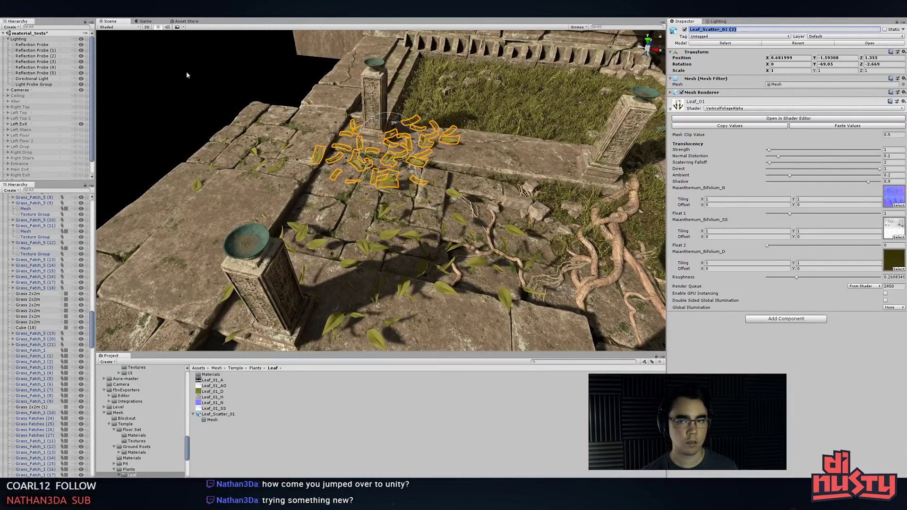
click(54, 27)
key(ctrl+v)
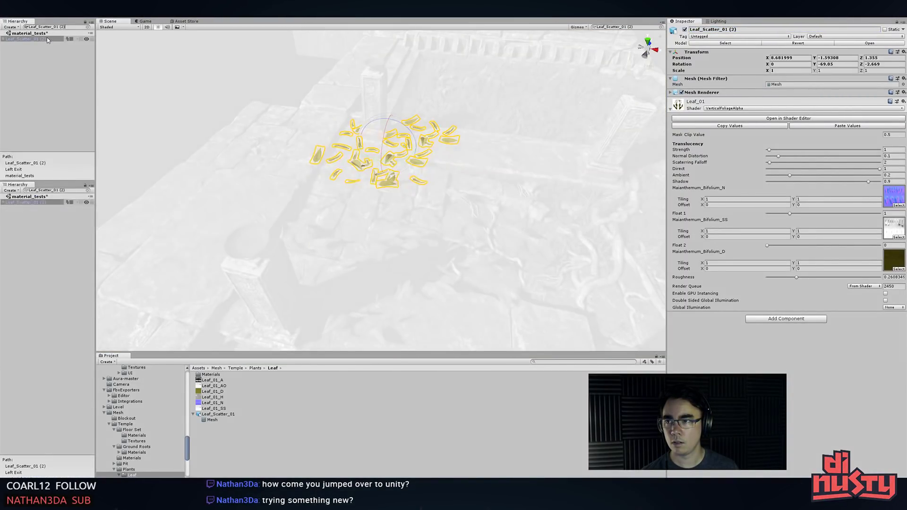
click(243, 108)
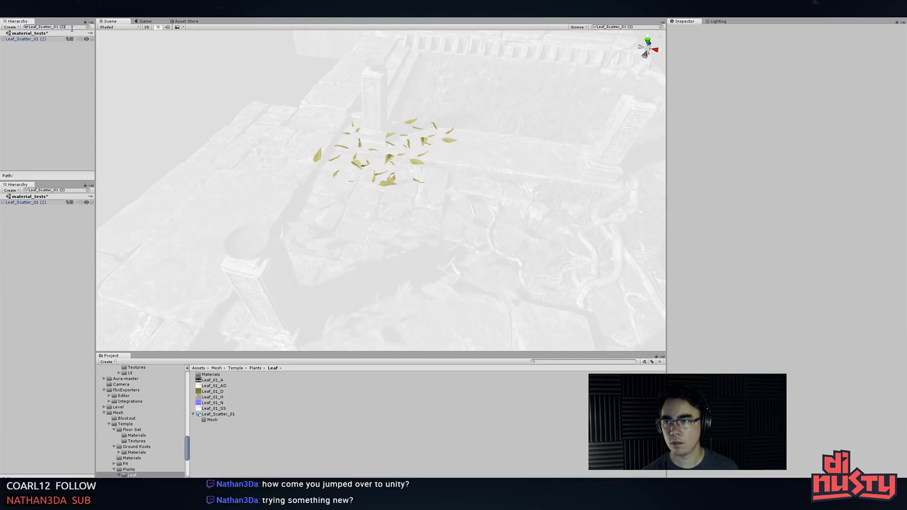
key(BackSpace)
key(BackSpace)
key(BackSpace)
click(25, 38)
shift+click(36, 87)
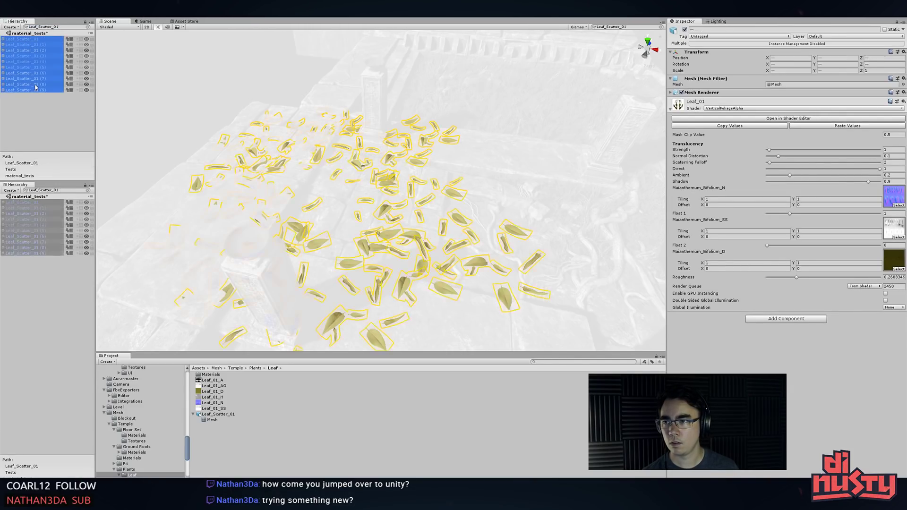
click(87, 27)
- Raise the selected leaf scatters slightly along the vertical axis above the paved path, then deselect them
alt+drag(234, 107, 253, 122)
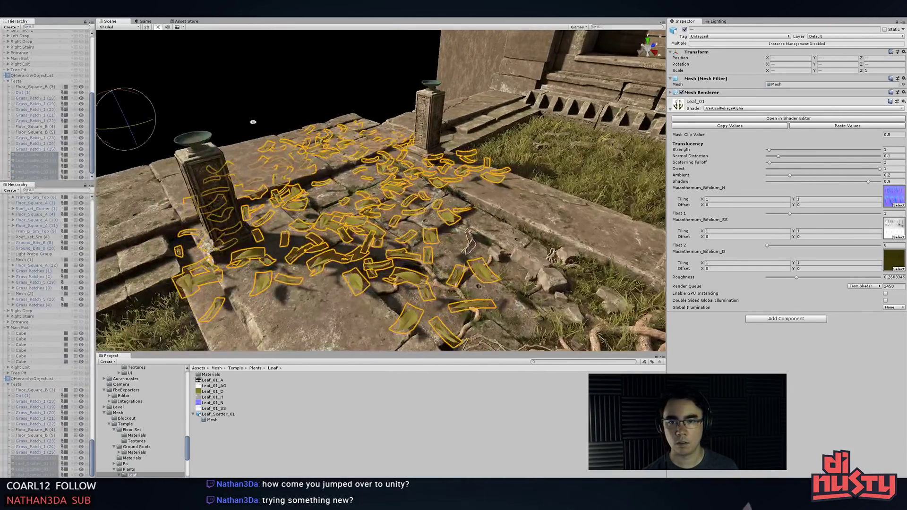
key(w)
drag(122, 103, 118, 96)
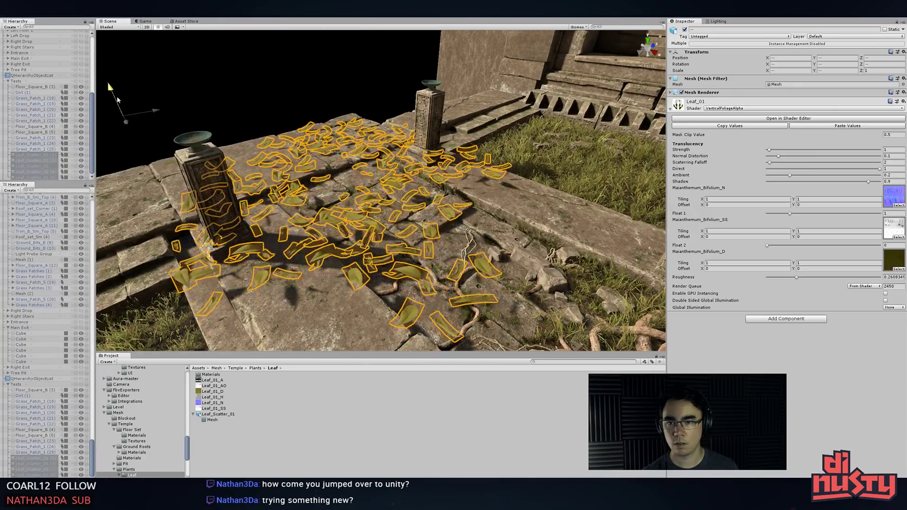
alt+drag(228, 90, 248, 94)
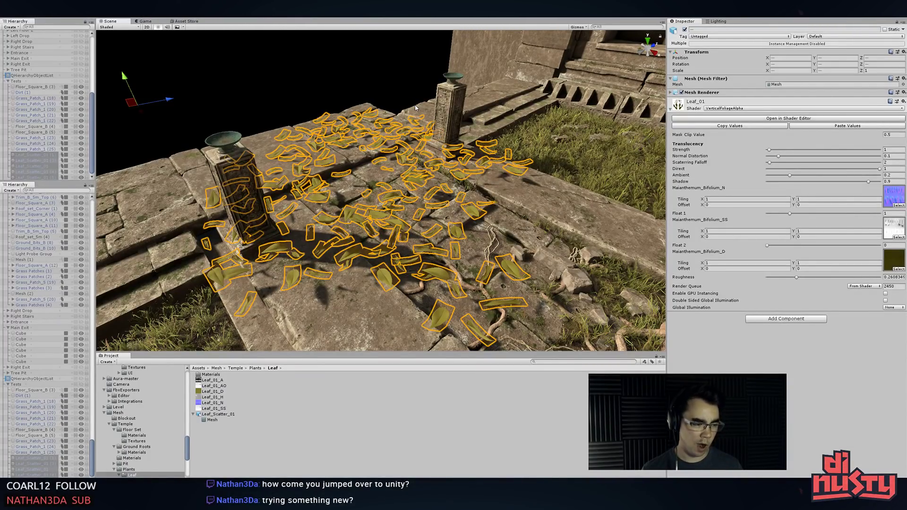
click(387, 76)
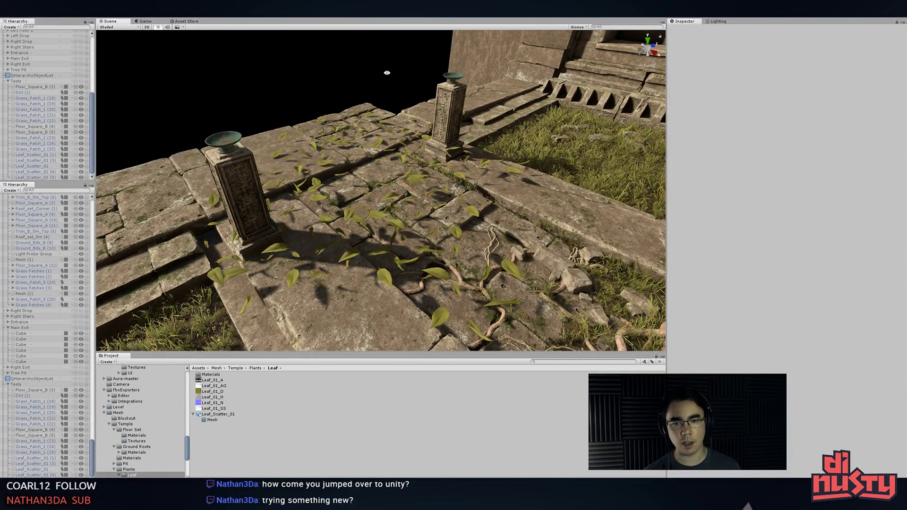
- Switch to Modo and select all the leaf polygons of the scatter mesh
key(alt+Tab)
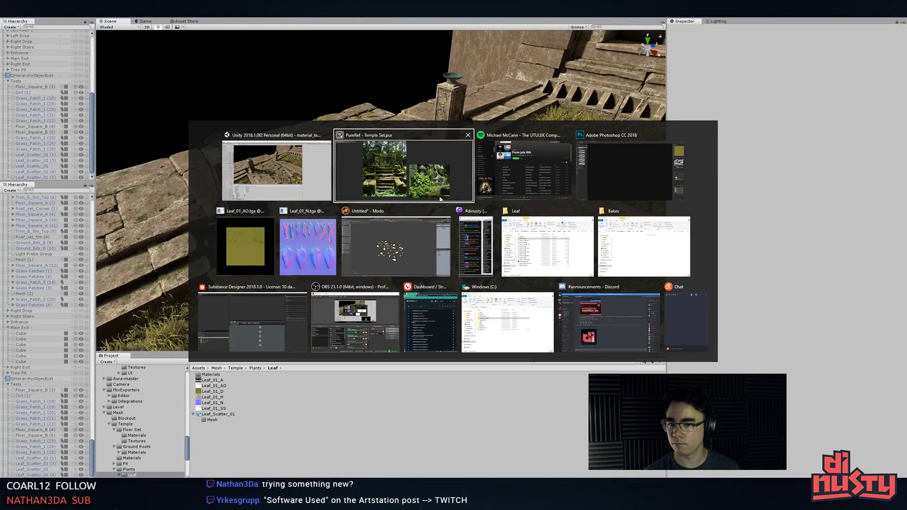
click(420, 234)
ctrl+alt+drag(501, 227, 486, 226)
alt+drag(486, 227, 512, 271)
ctrl+alt+drag(512, 271, 534, 274)
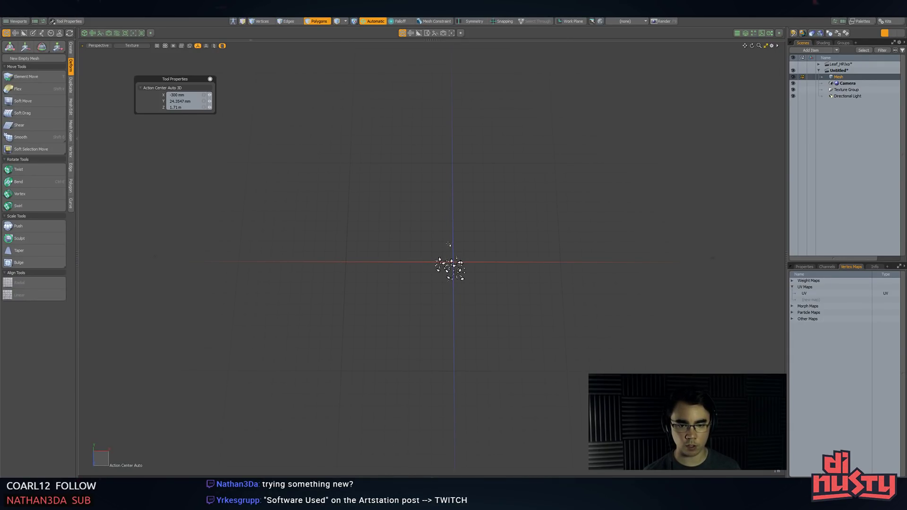
right_drag(422, 251, 535, 312)
- Try to scale the selected leaf cluster and undo the change
key(r)
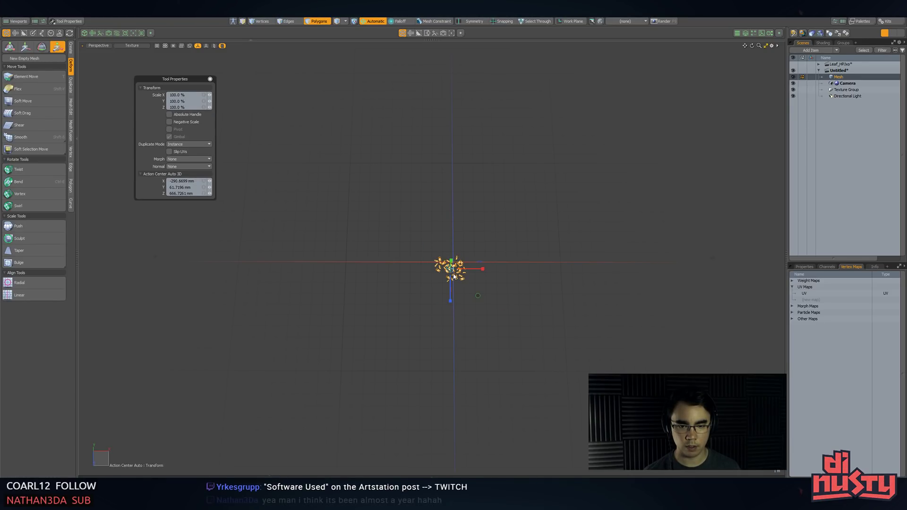
drag(454, 274, 551, 307)
key(ctrl+z)
- Scale the leaf cluster down uniformly and clear the polygon selection
drag(424, 250, 418, 182)
key(w)
key(r)
key(q)
key(r)
ctrl+alt+drag(506, 224, 398, 223)
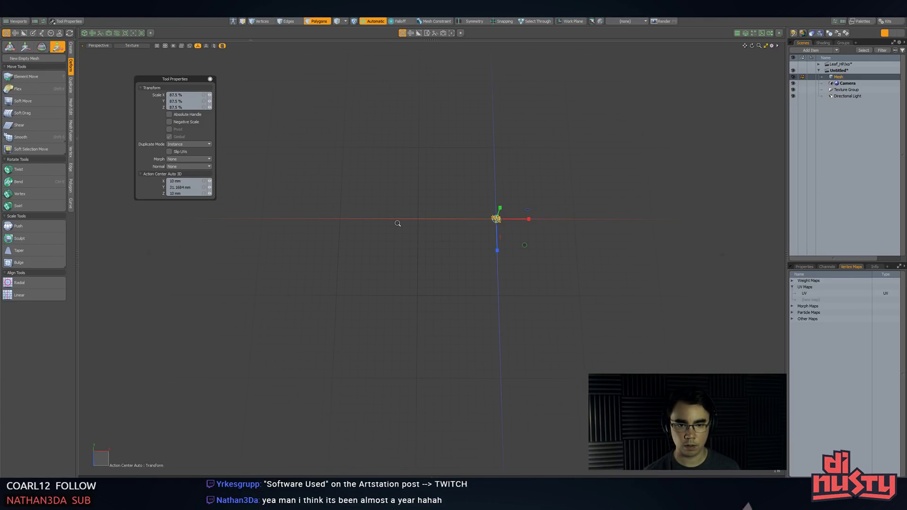
key(a)
alt+drag(437, 285, 425, 311)
key(q)
key(r)
key(q)
click(491, 309)
- Export the scaled leaf mesh as an FBX, overwriting the existing Leaf_Scatter_01 file
right_click(807, 81)
mouse_move(808, 123)
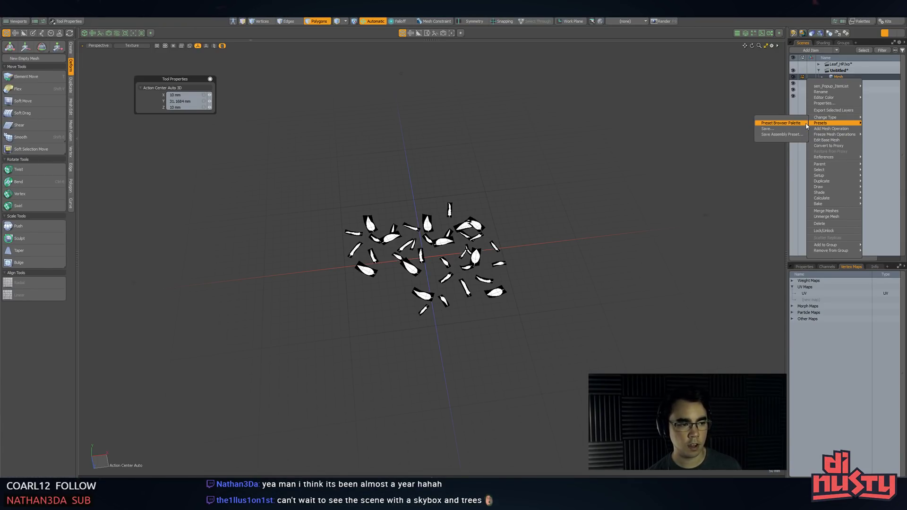
click(844, 113)
click(526, 230)
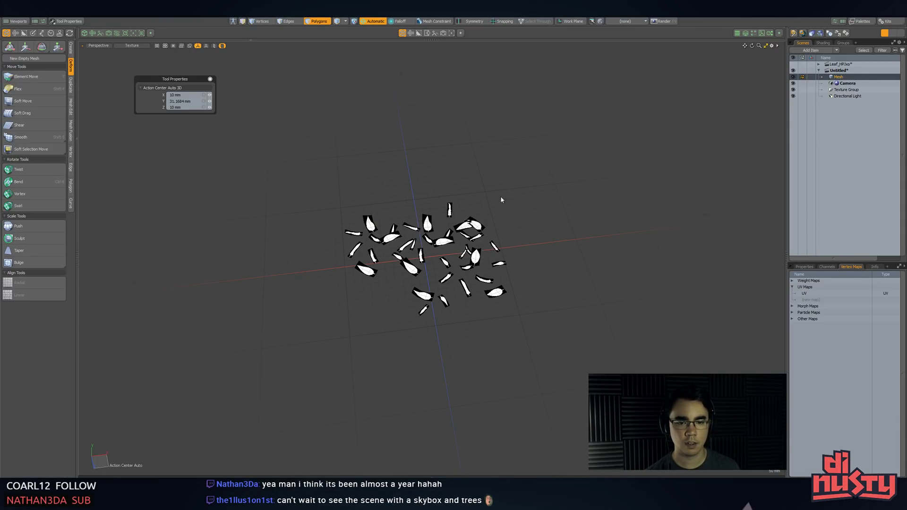
click(431, 173)
key(Return)
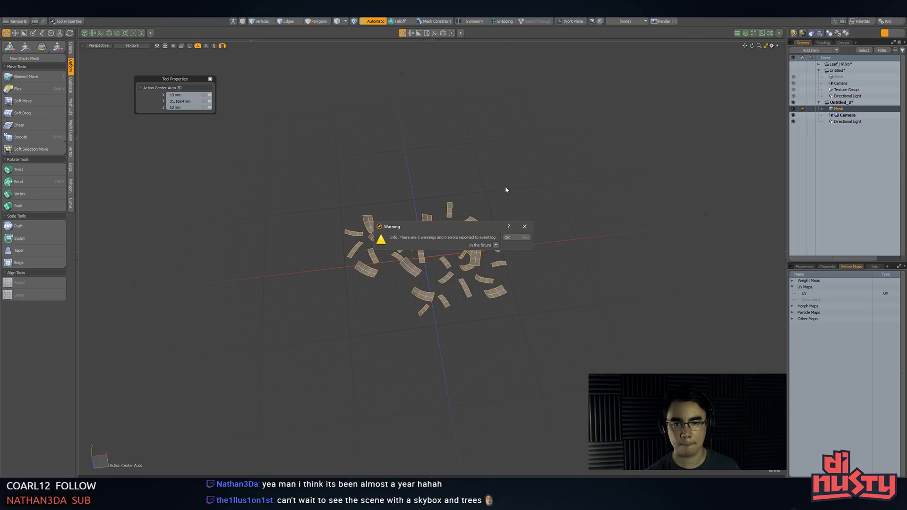
click(517, 238)
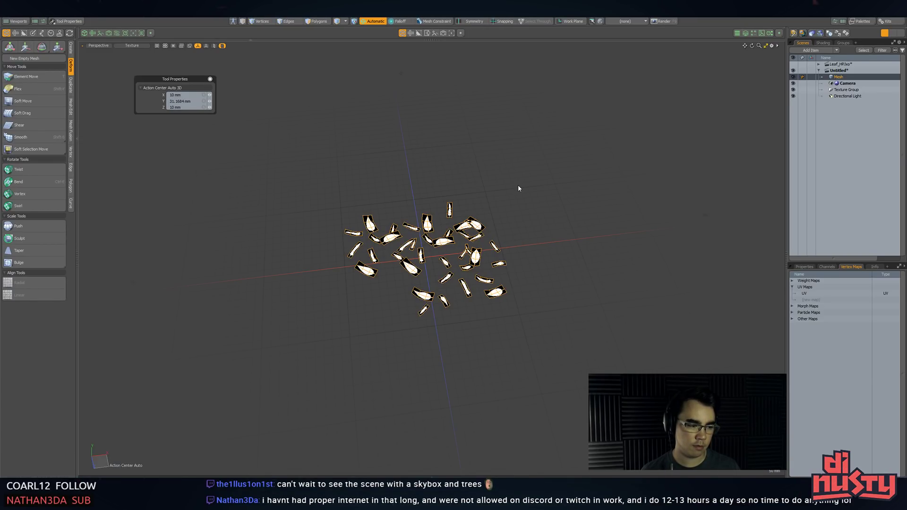
- Switch to Unity and examine the size of the re-exported leaves on the paved path between the pillars
key(alt+Tab)
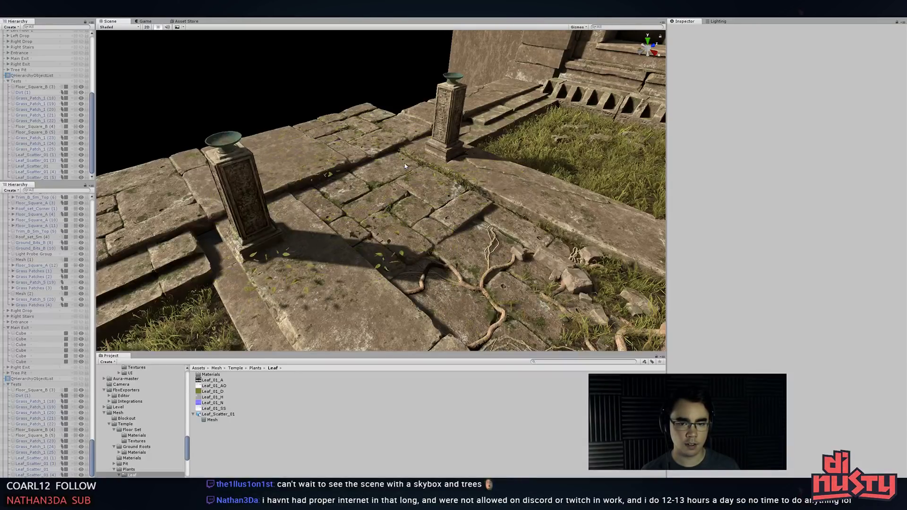
alt+drag(401, 207, 416, 186)
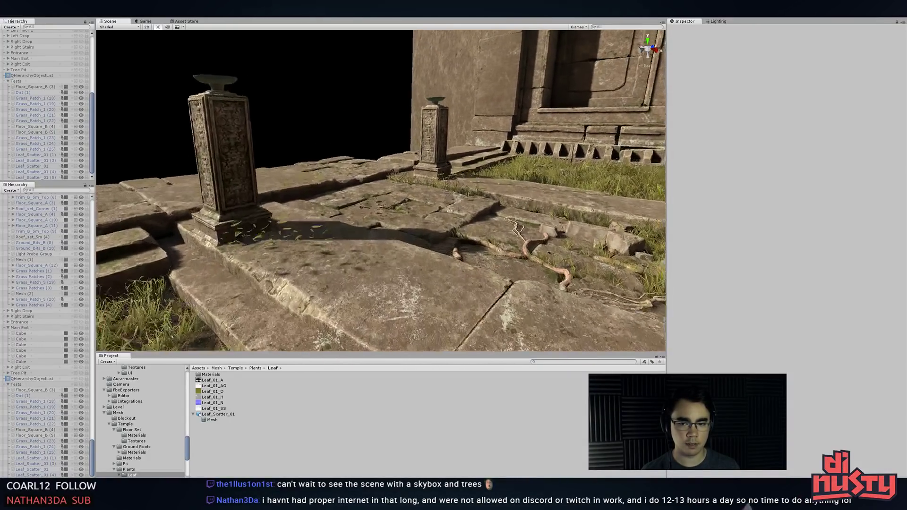
middle_drag(418, 203, 496, 191)
scroll(496, 191, up, 3)
mouse_move(496, 191)
alt+mouse_down()
mouse_move(481, 161)
mouse_move(529, 227)
mouse_move(704, 239)
mouse_move(661, 269)
mouse_move(558, 226)
mouse_move(492, 178)
alt+mouse_up()
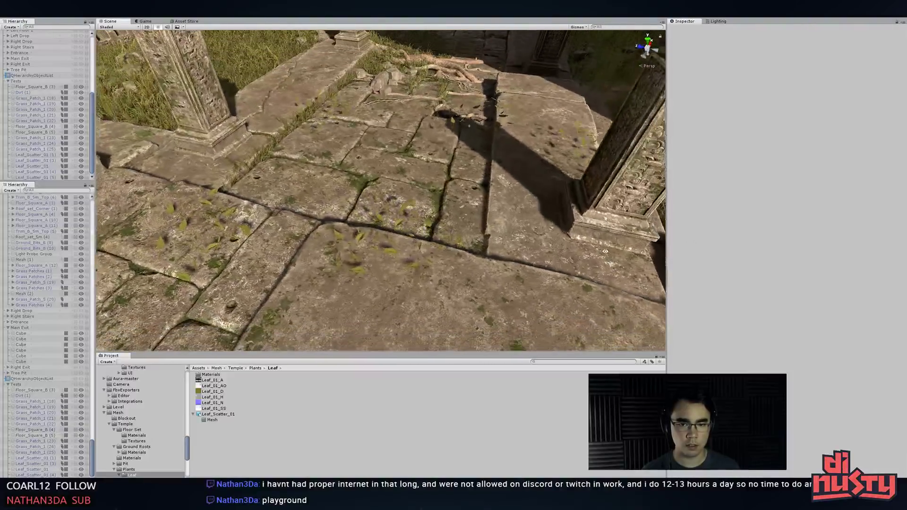
- Switch to Photoshop and darken the olive leaf colour on Layer 1 with a Hue/Saturation adjustment
key(alt+Tab)
key(alt+Tab)
key(alt+Tab)
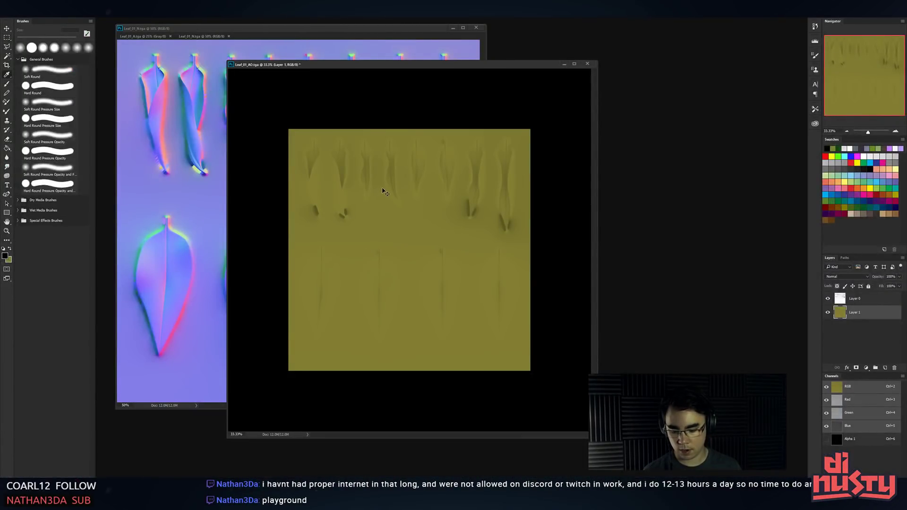
key(ctrl+u)
drag(629, 334, 613, 334)
key(Return)
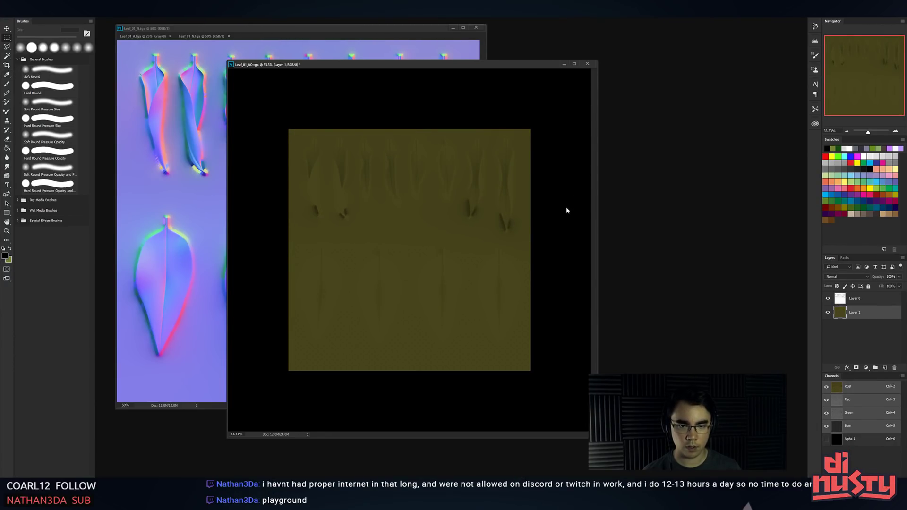
- Save the darkened texture as a 24 bits/pixel Targa, overwriting Leaf_01_D.tga
key(ctrl+shift+s)
click(411, 277)
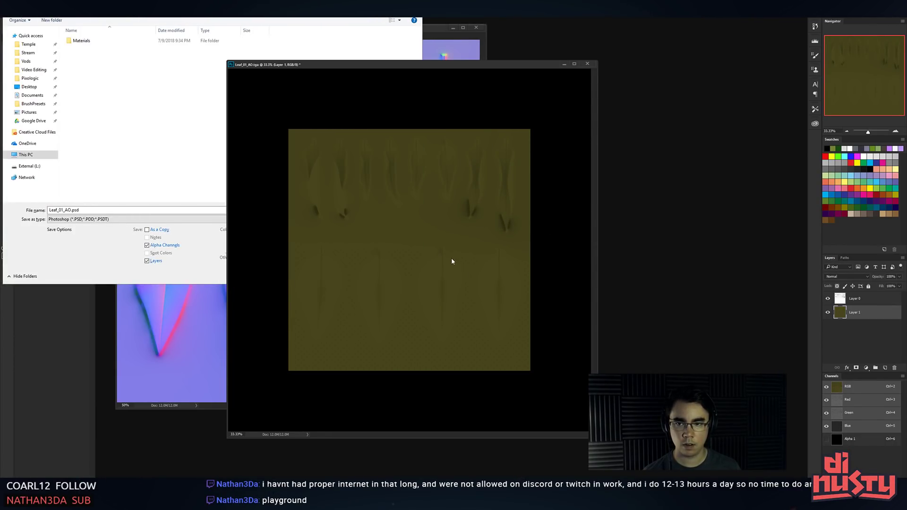
click(188, 156)
click(171, 219)
key(t)
key(Return)
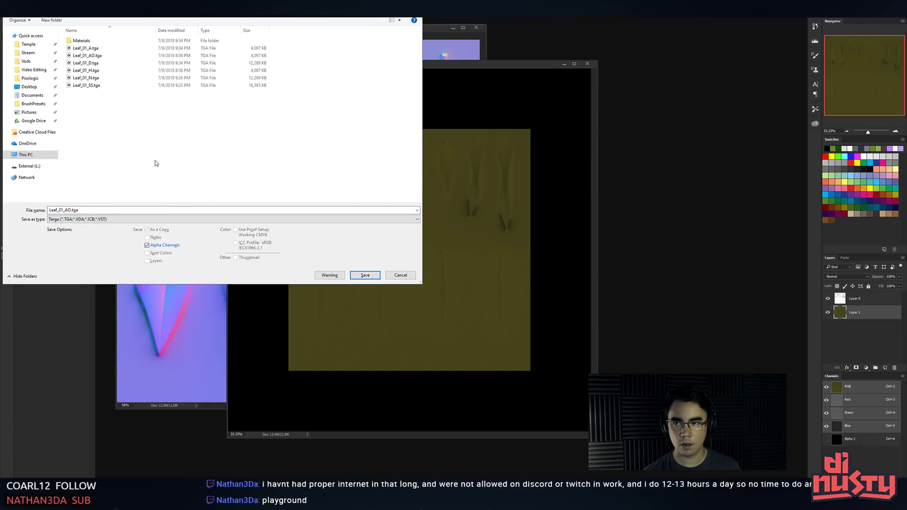
double_click(104, 64)
key(y)
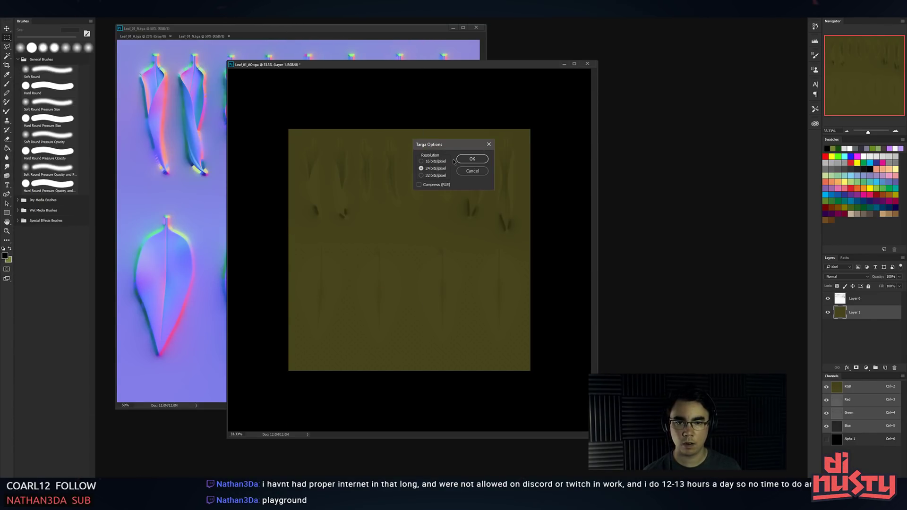
click(469, 159)
- Switch to Unity and examine the darkened leaves up close on a scatter lying on the paved path
key(alt+Tab)
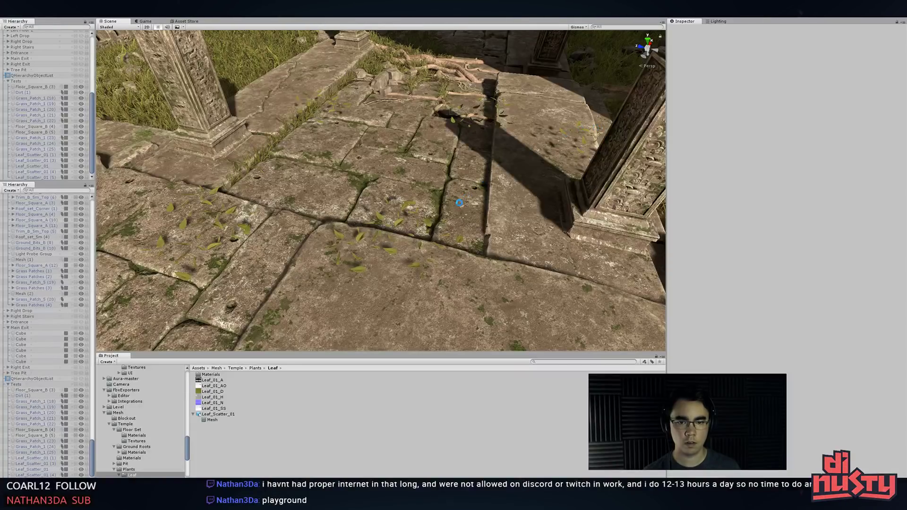
alt+drag(459, 202, 536, 184)
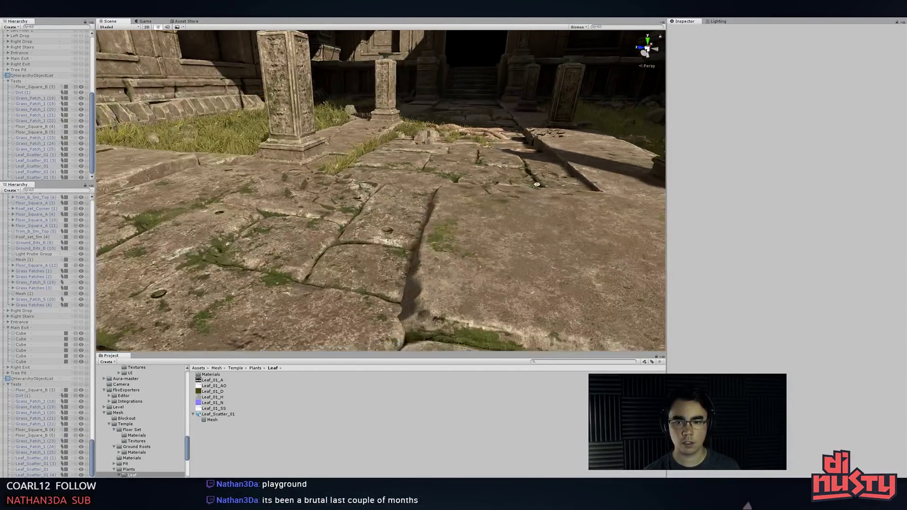
right_drag(536, 184, 469, 208)
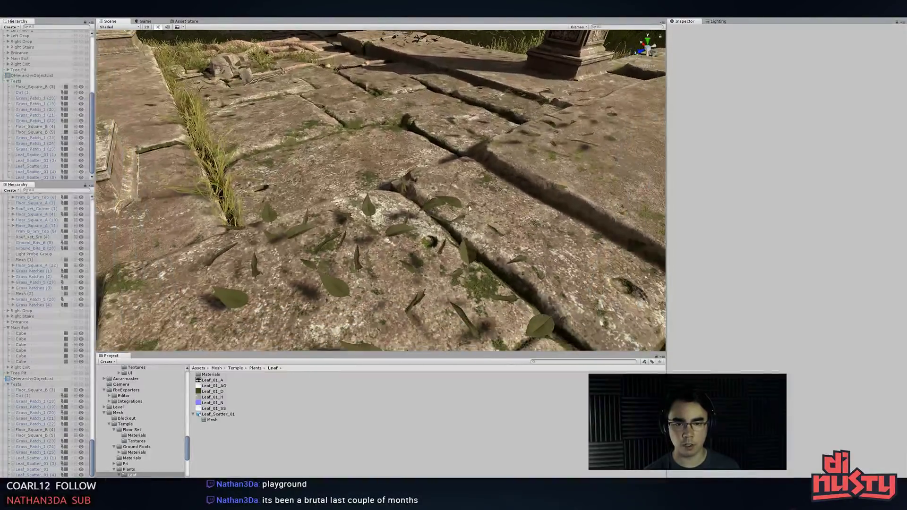
click(469, 208)
key(f)
alt+drag(375, 232, 402, 205)
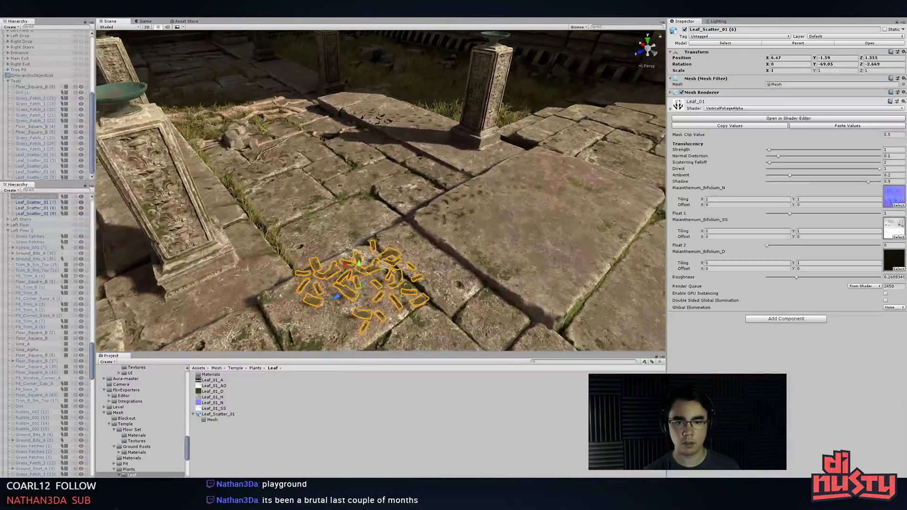
- Switch to Modo, select the leaf polygons and scale the cluster up uniformly to 152 %
key(alt+Tab)
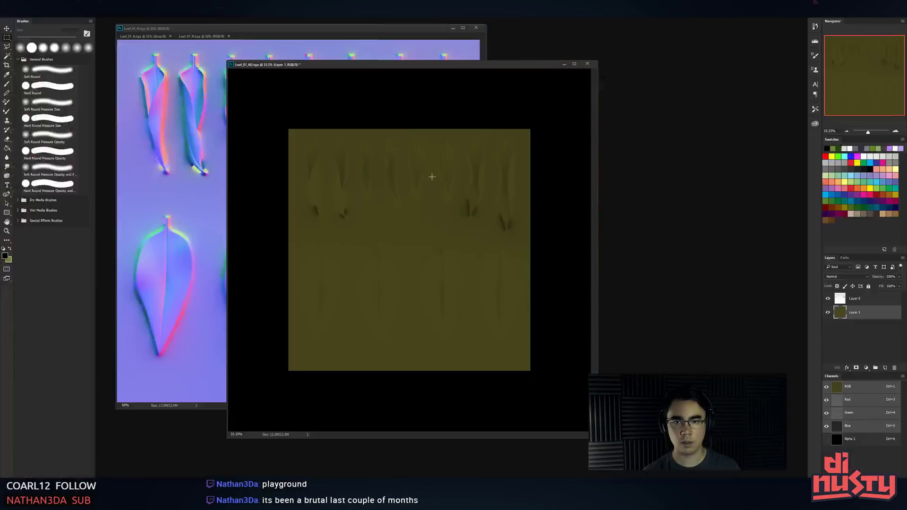
key(alt+Tab)
click(563, 146)
alt+drag(563, 146, 515, 158)
mouse_move(394, 146)
right_down()
mouse_move(285, 200)
mouse_move(500, 157)
right_up()
key(r)
drag(424, 259, 448, 258)
key(alt+Tab)
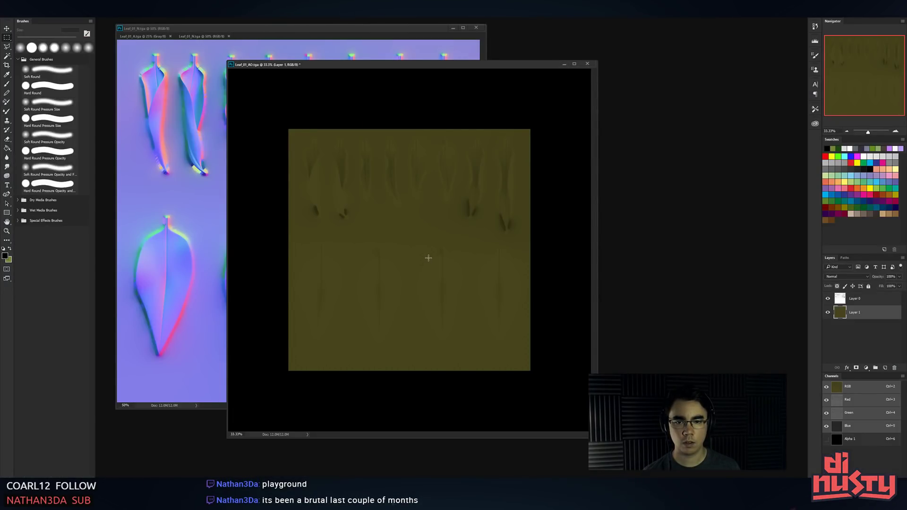
key(alt+Tab)
key(ctrl+s)
click(419, 331)
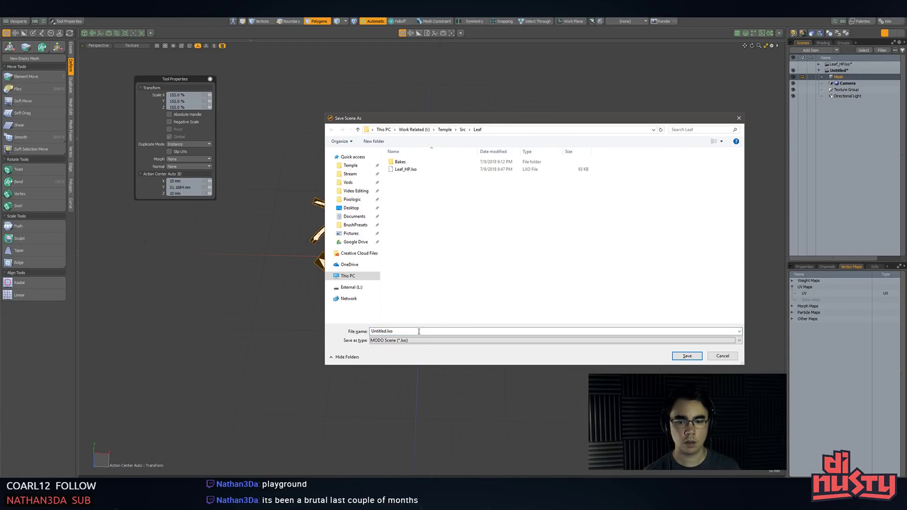
click(418, 340)
click(570, 338)
click(723, 355)
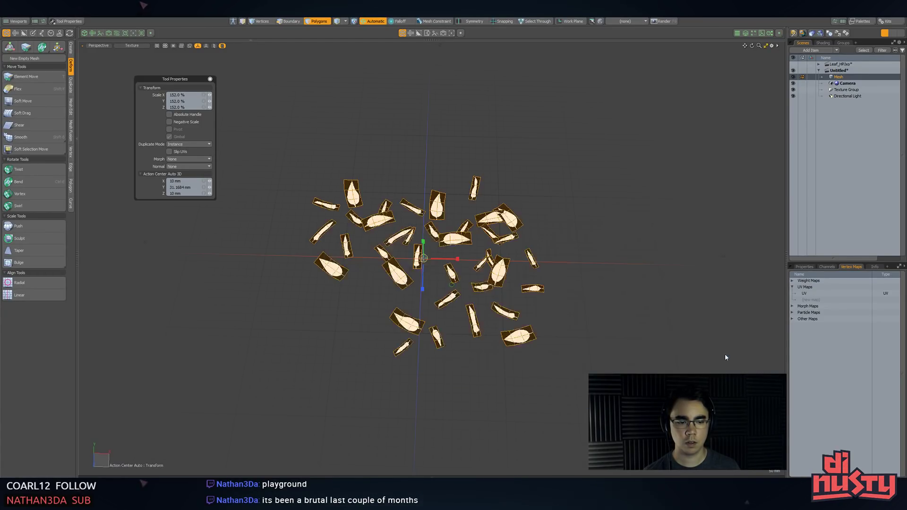
- Export the enlarged leaf mesh as Autodesk FBX 2018, overwriting Leaf_Scatter_01.fbx in the Leaf folder
right_click(846, 84)
click(859, 112)
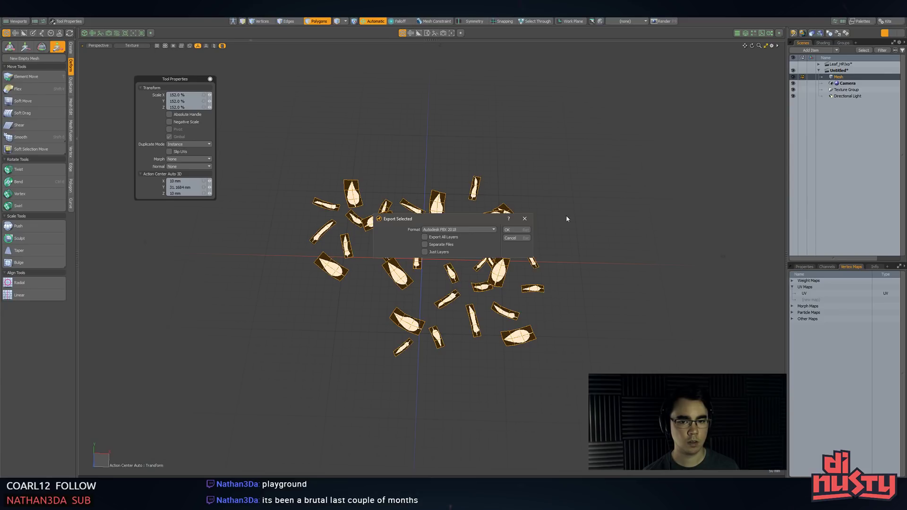
click(517, 239)
double_click(412, 169)
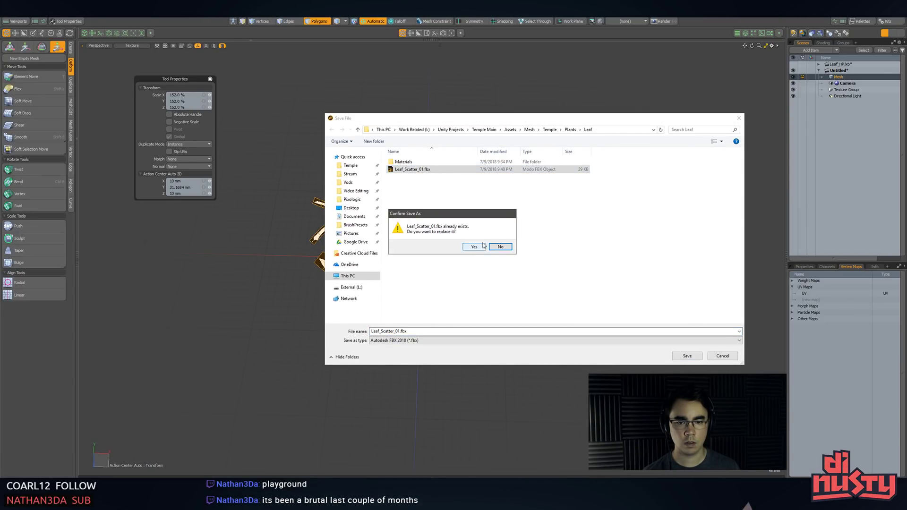
click(474, 247)
click(508, 238)
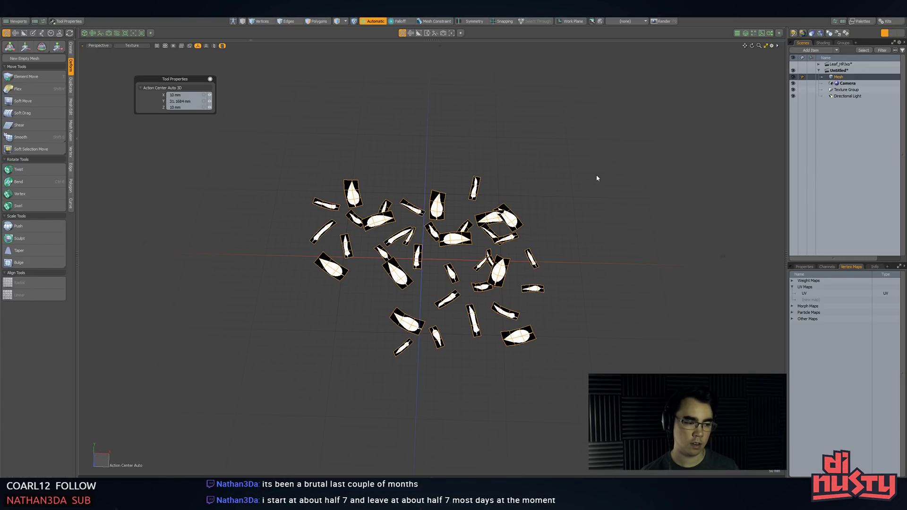
- Switch to Unity and examine the enlarged leaf scatters on the paved path
key(alt+Tab)
key(alt+Tab)
key(alt+Tab)
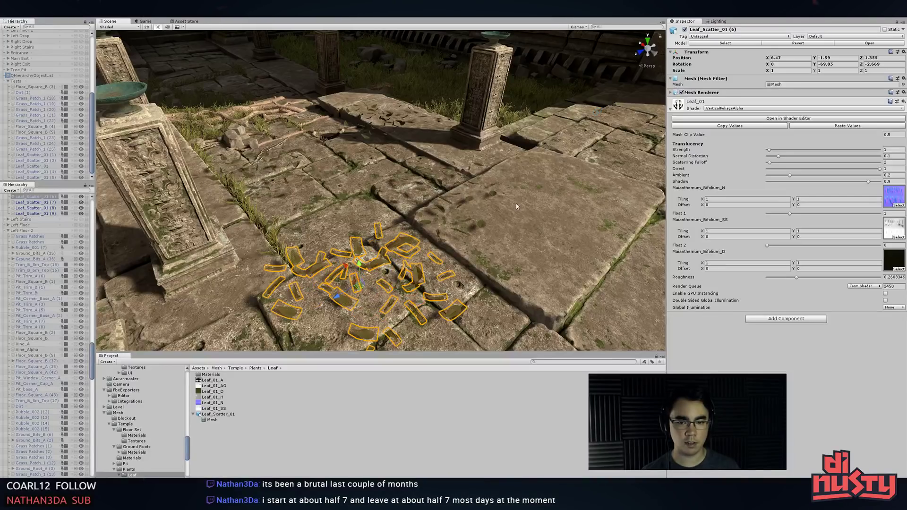
click(497, 170)
alt+drag(497, 169, 398, 254)
right_drag(398, 253, 487, 218)
- Select a leaf scatter on the paving and raise the Leaf_01 material's roughness to 0.685
click(509, 220)
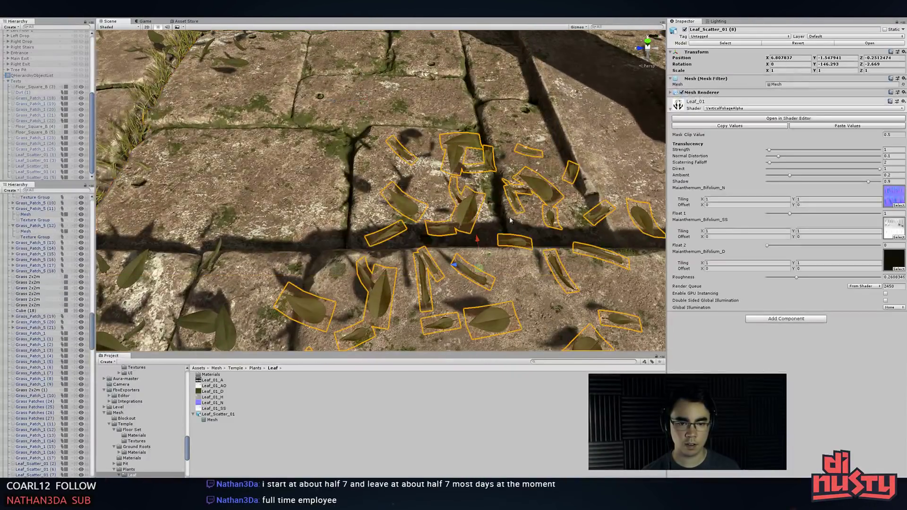
right_drag(556, 218, 555, 169)
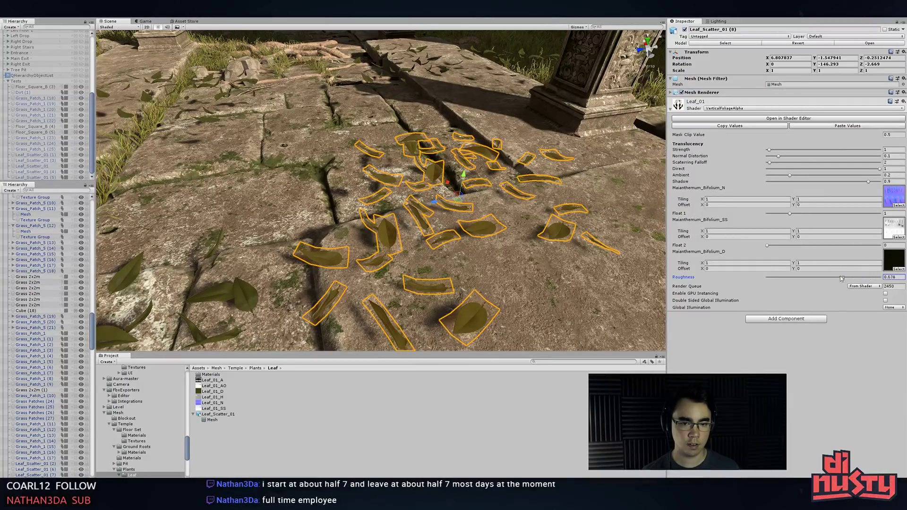
click(507, 218)
alt+drag(508, 218, 803, 278)
scroll(380, 243, up, 5)
click(380, 243)
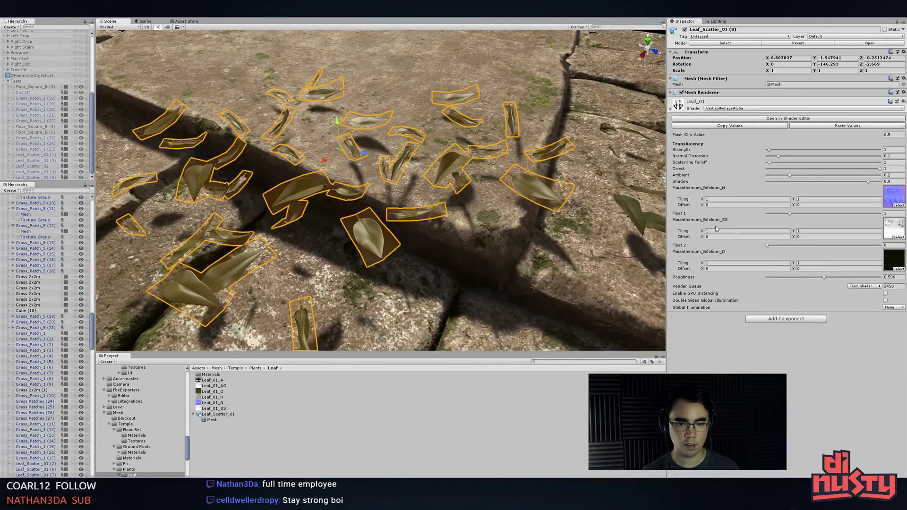
drag(823, 277, 844, 279)
- Deselect the scatter and examine the rougher leaves along the path from a distance
click(421, 265)
scroll(363, 261, down, 4)
alt+drag(363, 261, 297, 171)
middle_drag(296, 170, 314, 152)
alt+drag(314, 152, 485, 88)
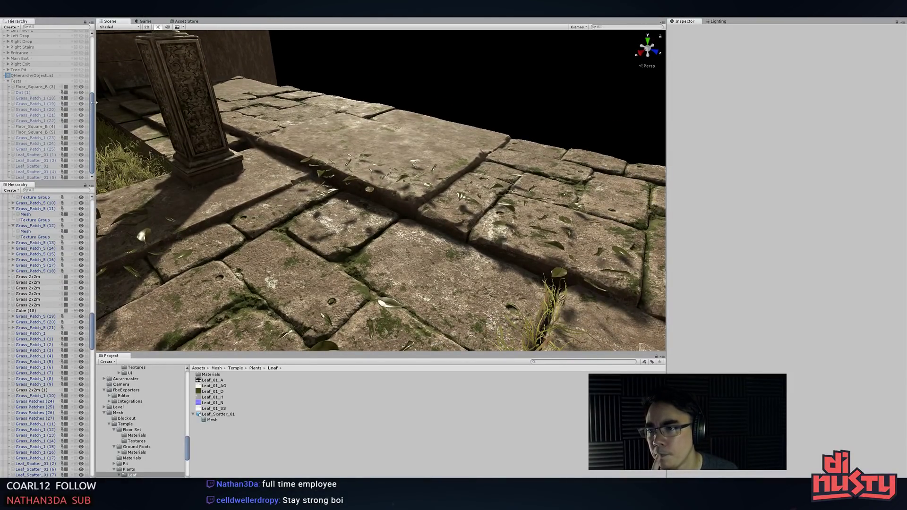
- Widen the hierarchy slightly, hide the Left Exit group and show the Tests group
drag(93, 102, 99, 102)
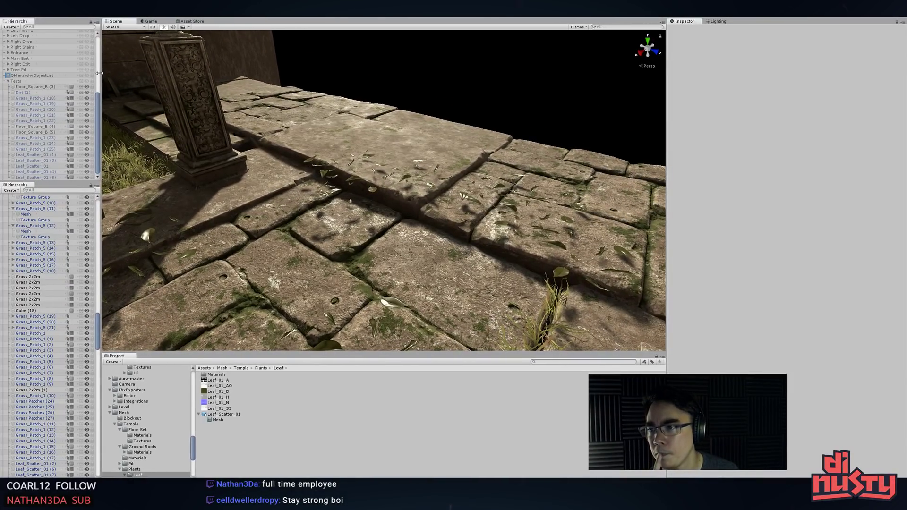
click(7, 82)
scroll(21, 74, up, 5)
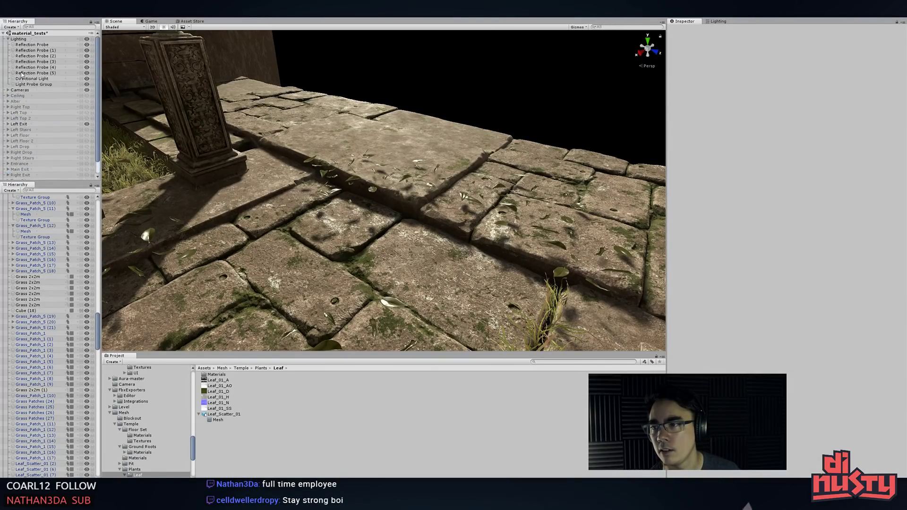
click(87, 123)
scroll(66, 171, down, 1)
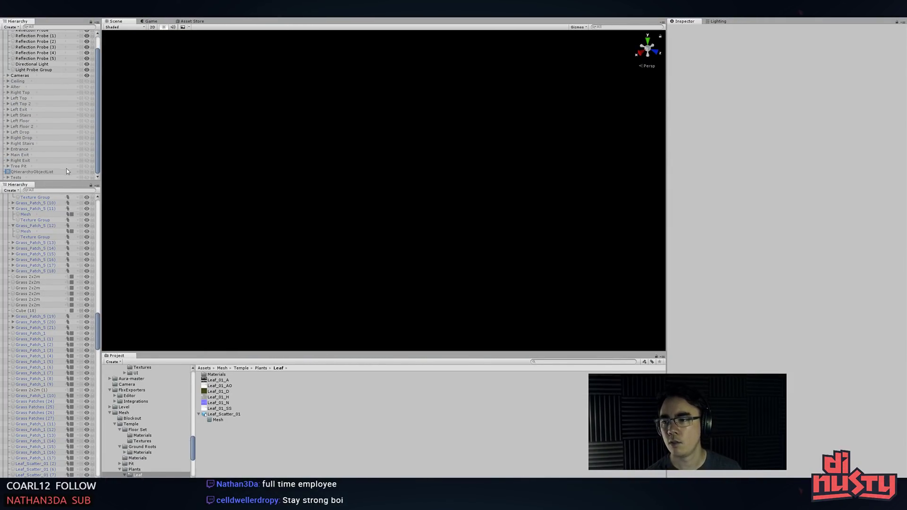
click(87, 177)
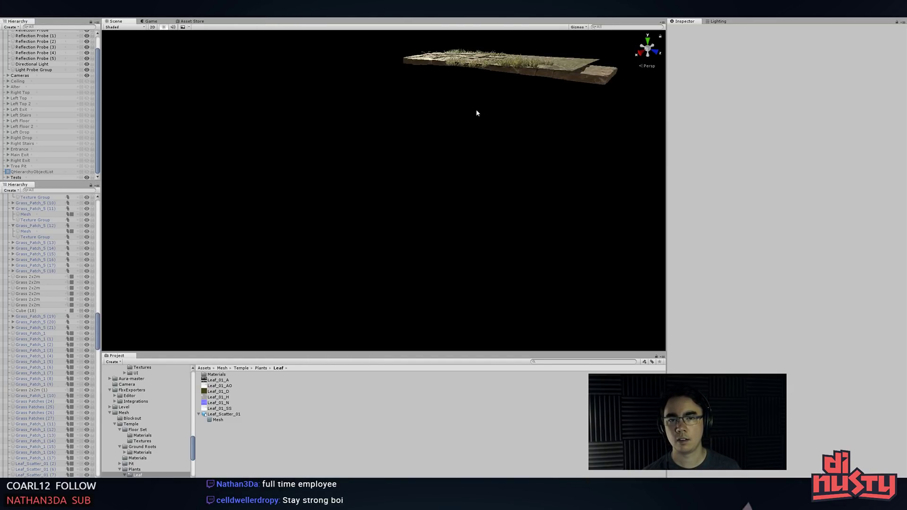
- Lower the leaf scatter on the dirt beside the test path to a Y position of 0.05
click(475, 66)
key(f)
scroll(465, 108, up, 5)
alt+drag(481, 198, 449, 71)
click(449, 71)
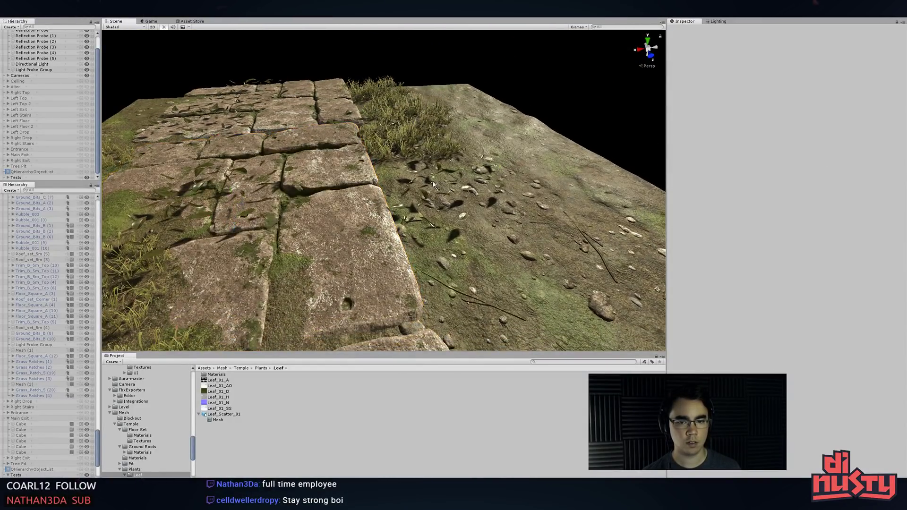
click(434, 184)
key(f)
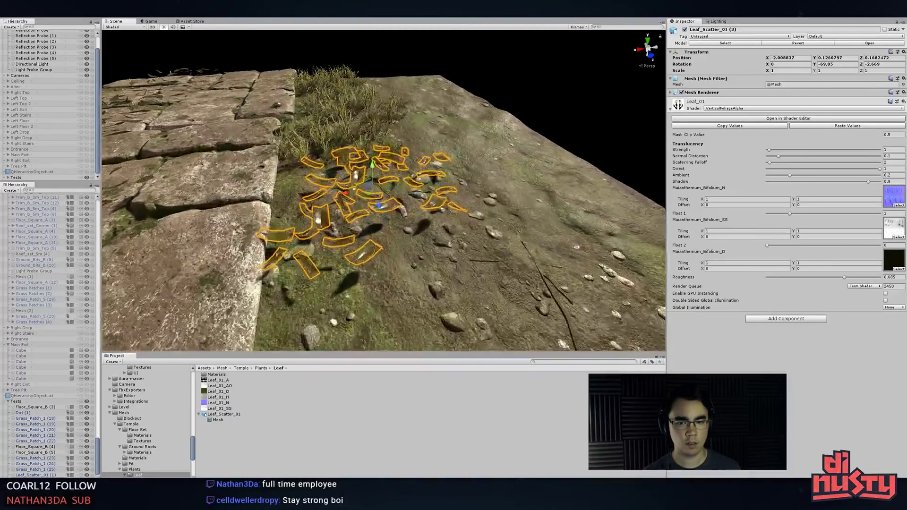
alt+drag(576, 247, 380, 182)
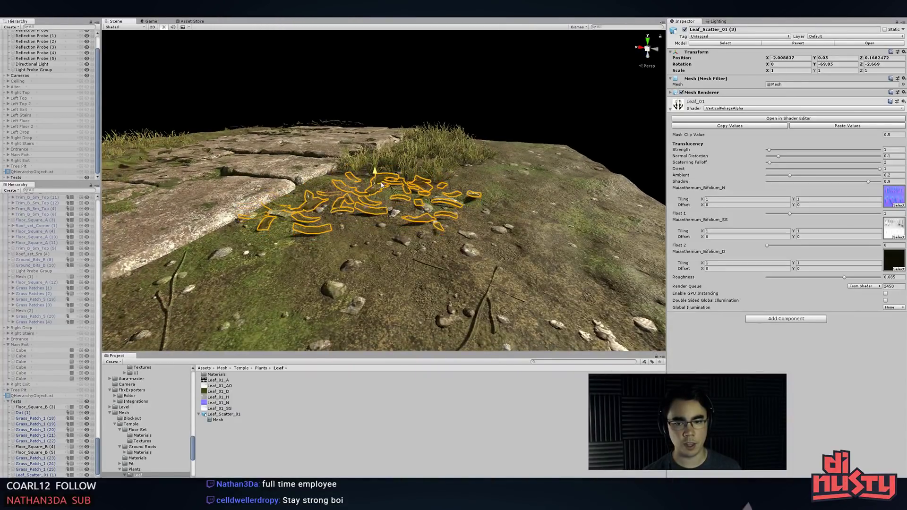
- Lower the leaf scatter beside the grass on the test path's slabs to a Y position of 0.184
middle_drag(208, 141, 362, 152)
alt+drag(361, 152, 303, 167)
click(295, 161)
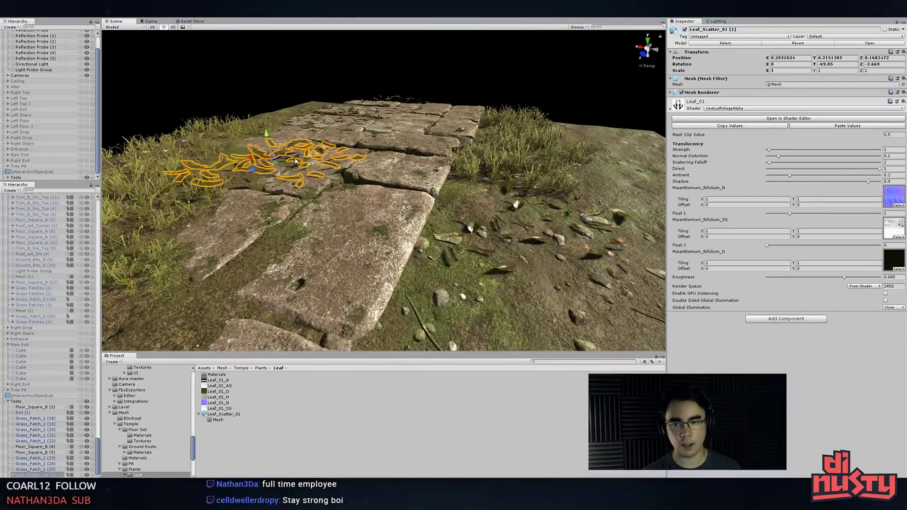
click(271, 149)
click(268, 152)
click(260, 151)
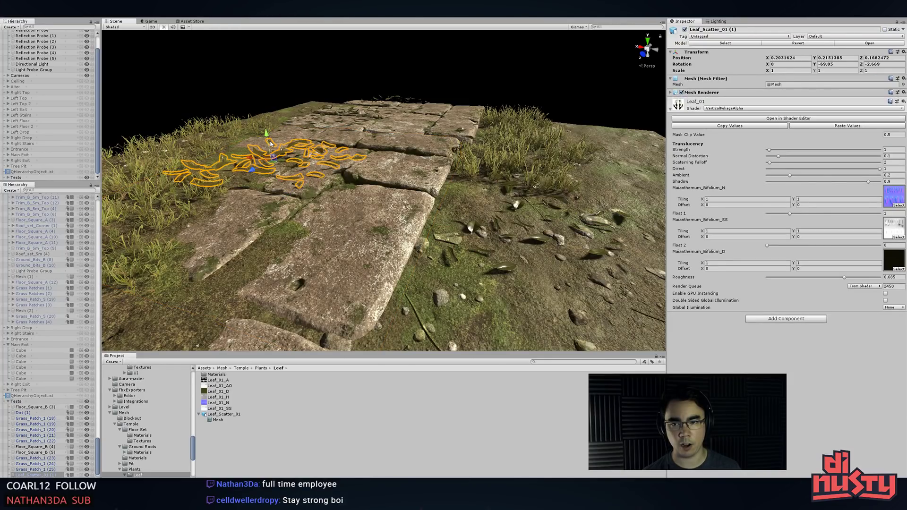
click(274, 149)
click(267, 156)
click(267, 155)
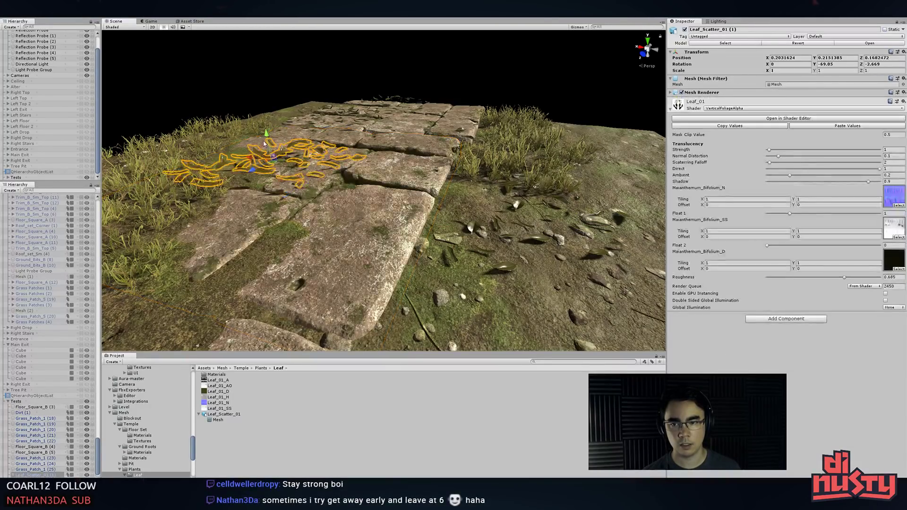
click(272, 147)
click(272, 150)
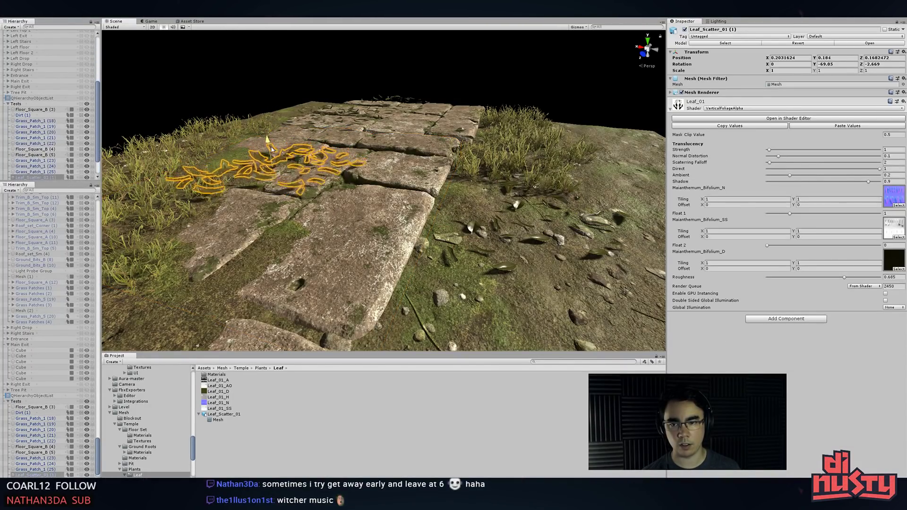
- Select the Leaf_Scatter_01 object on the paving and tilt it to a Z rotation of about -3.4 degrees
click(320, 121)
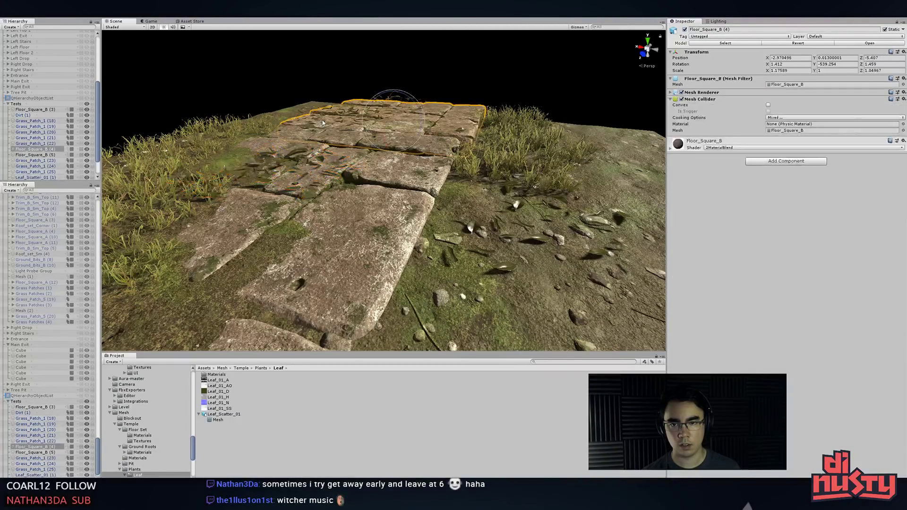
click(320, 121)
click(318, 120)
click(317, 120)
click(314, 119)
key(f)
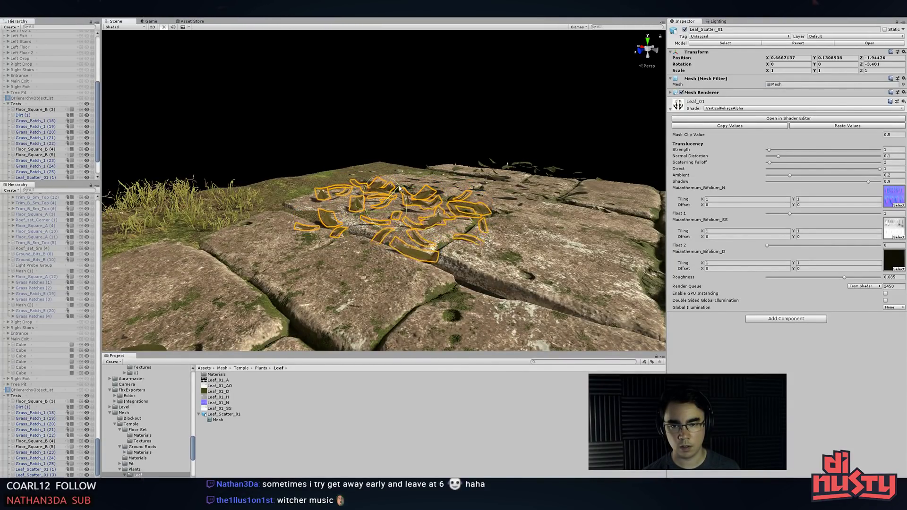
- Lower the leaf scatter near the far edge of the slabs to a Y position of 0.111
click(491, 175)
key(f)
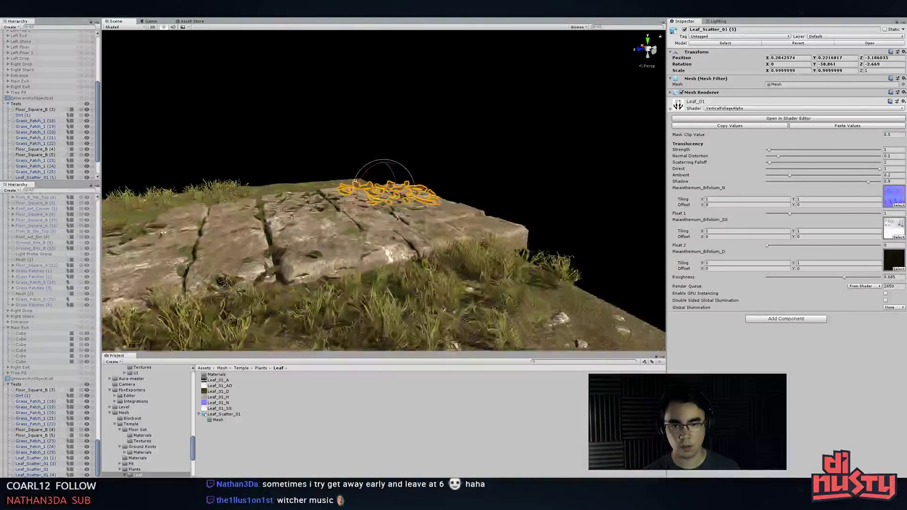
alt+drag(485, 185, 489, 189)
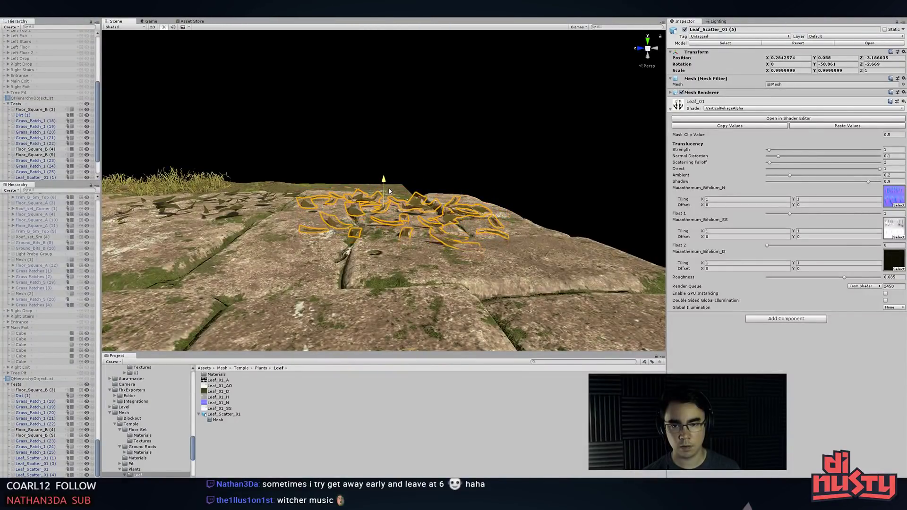
alt+drag(429, 157, 564, 186)
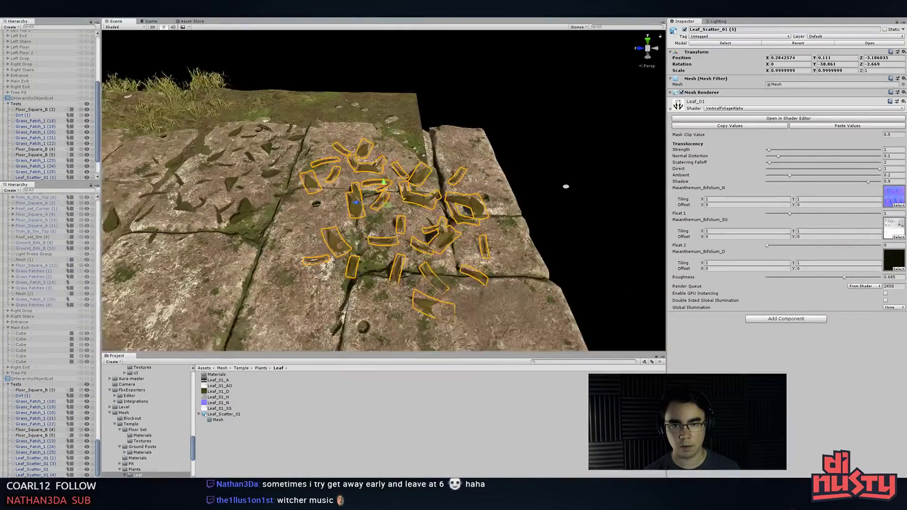
- Examine how the leaf scatters rest on the test path's slabs and dirt from several angles
scroll(565, 186, down, 5)
alt+drag(364, 181, 320, 204)
middle_drag(320, 204, 461, 177)
alt+drag(460, 177, 466, 203)
scroll(465, 203, up, 2)
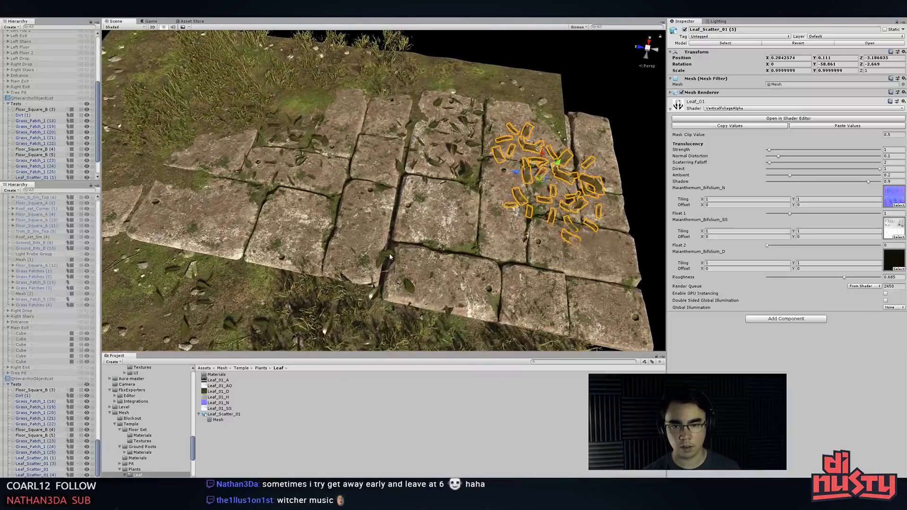
click(423, 286)
middle_drag(422, 286, 445, 157)
alt+drag(444, 157, 463, 82)
alt+drag(538, 161, 441, 116)
click(241, 50)
alt+drag(243, 57, 596, 108)
alt+drag(143, 5, 529, 136)
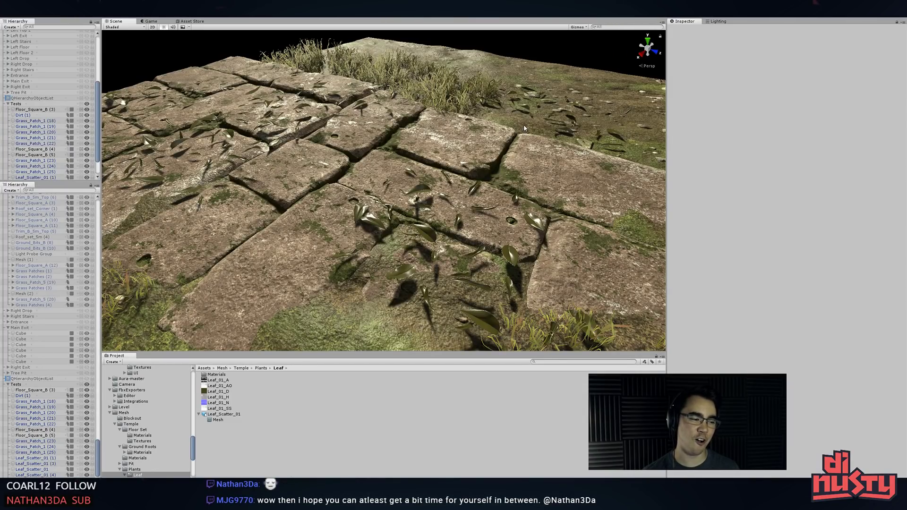
- Select the Leaf_Scatter_01 object and lower the Leaf_01 material's roughness to 0.472
scroll(487, 123, down, 4)
click(445, 122)
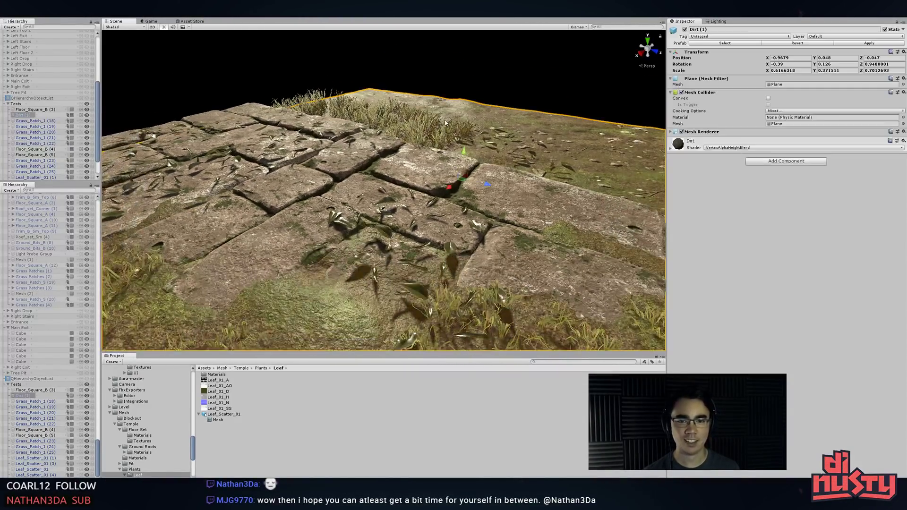
click(488, 74)
alt+drag(488, 75, 373, 171)
scroll(496, 198, up, 3)
scroll(463, 189, up, 4)
click(372, 171)
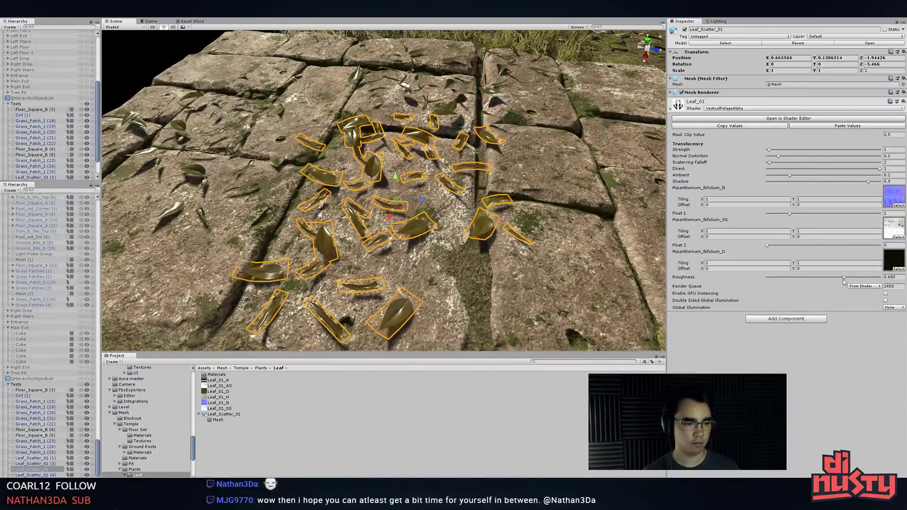
drag(841, 279, 817, 279)
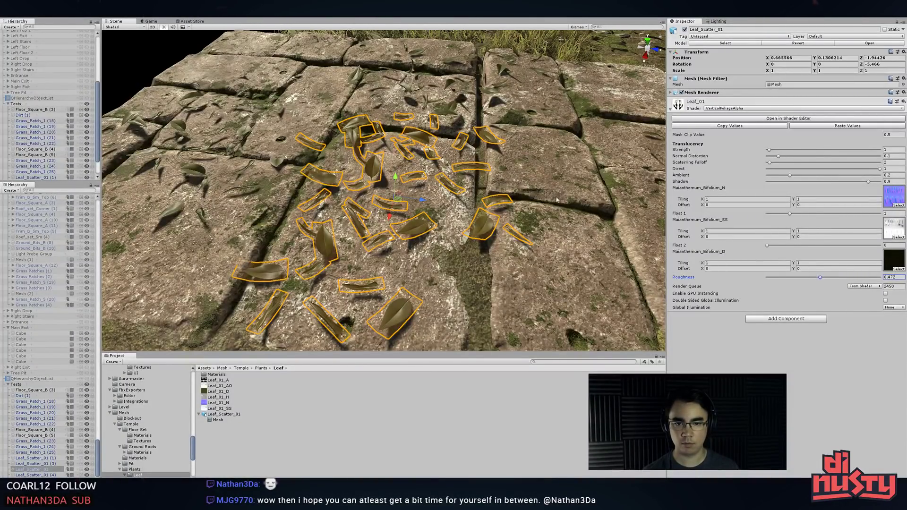
- Deselect the scatter and examine the leaf shading up close at a low angle
alt+drag(406, 113, 307, 53)
click(212, 53)
alt+drag(245, 71, 201, 59)
middle_drag(201, 59, 220, 97)
scroll(368, 189, up, 8)
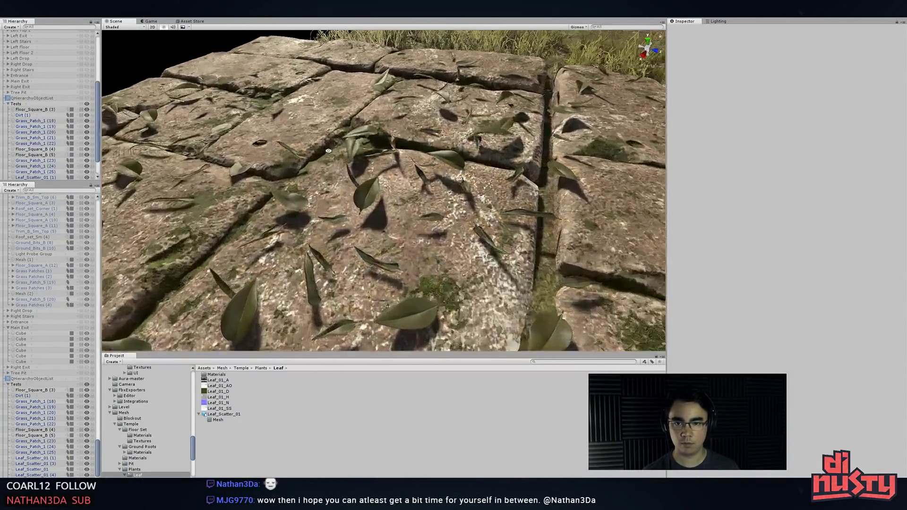
middle_drag(371, 208, 379, 148)
scroll(379, 149, down, 4)
alt+drag(379, 148, 387, 204)
- Switch to Photoshop to check the olive leaf texture, and return to Unity
key(alt+Tab)
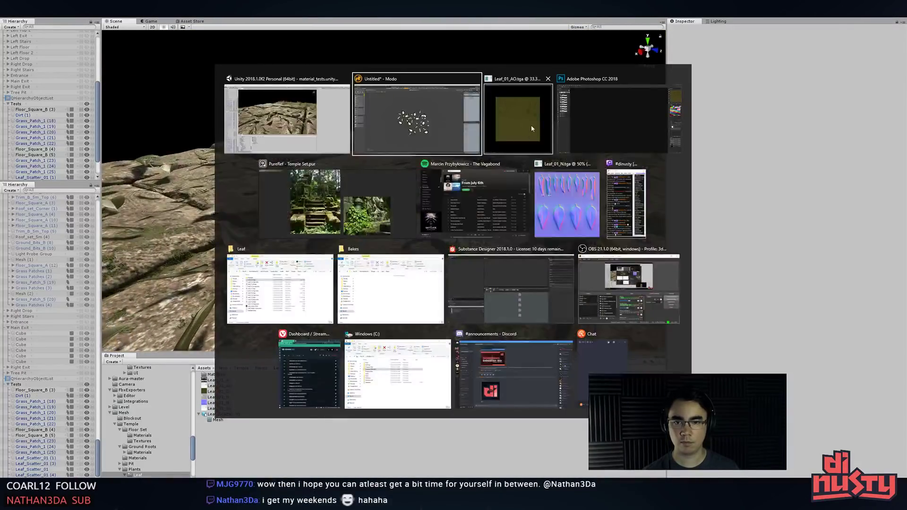
key(alt+Tab)
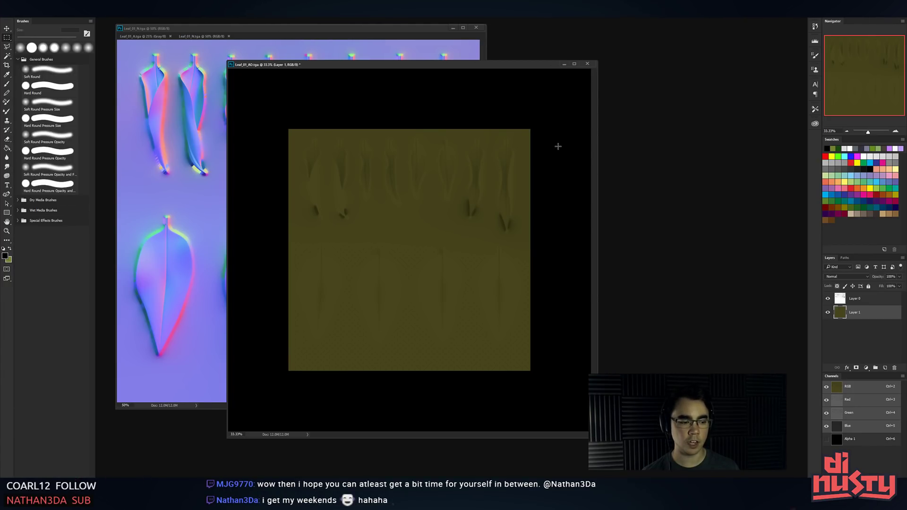
key(alt+Tab)
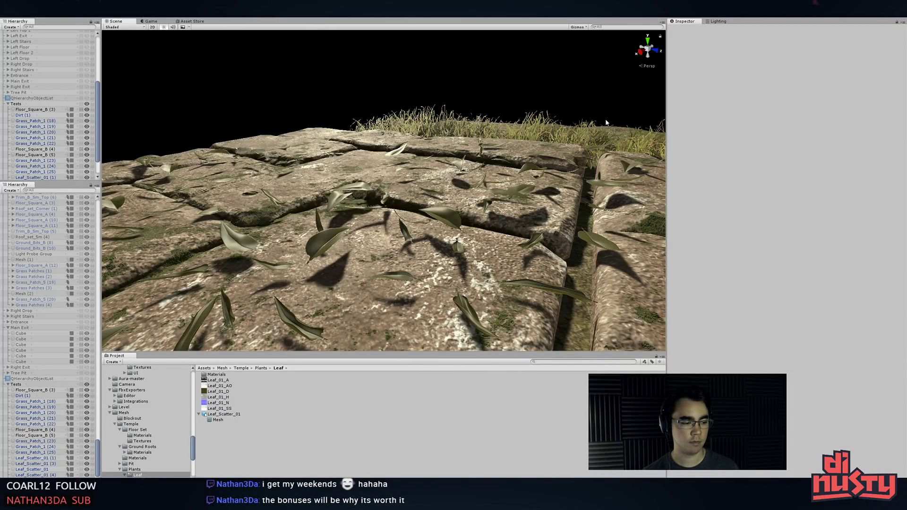
- Select the leaf scatter lying across the slab joint and adjust its rotation and position to rest on the stone
click(456, 164)
alt+drag(456, 165, 466, 171)
key(f)
scroll(490, 167, up, 3)
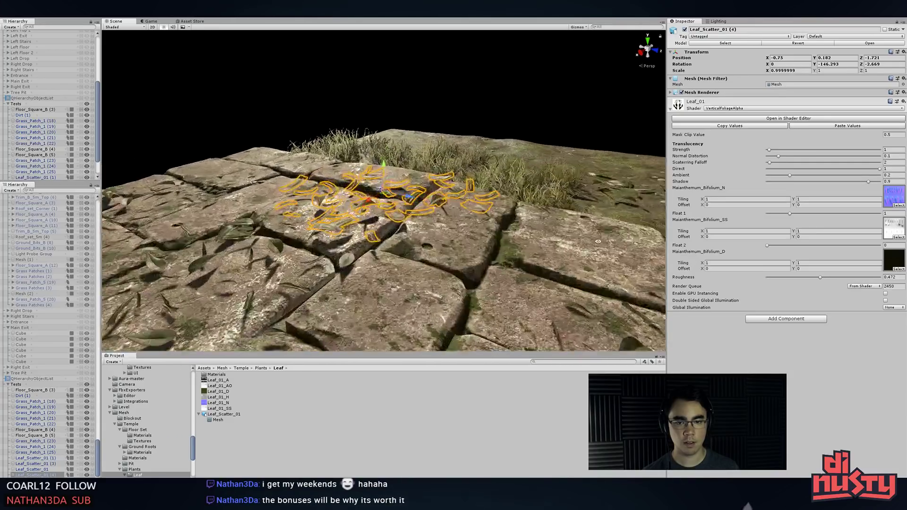
alt+drag(472, 208, 451, 209)
scroll(378, 183, up, 3)
key(e)
key(w)
click(479, 154)
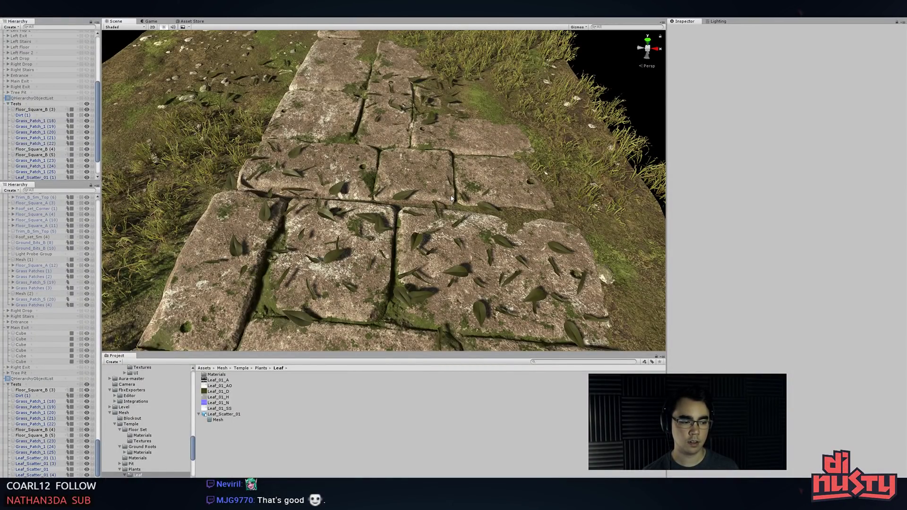
- Examine the leaf scatters across the stone path from a lower side angle
alt+drag(453, 202, 541, 166)
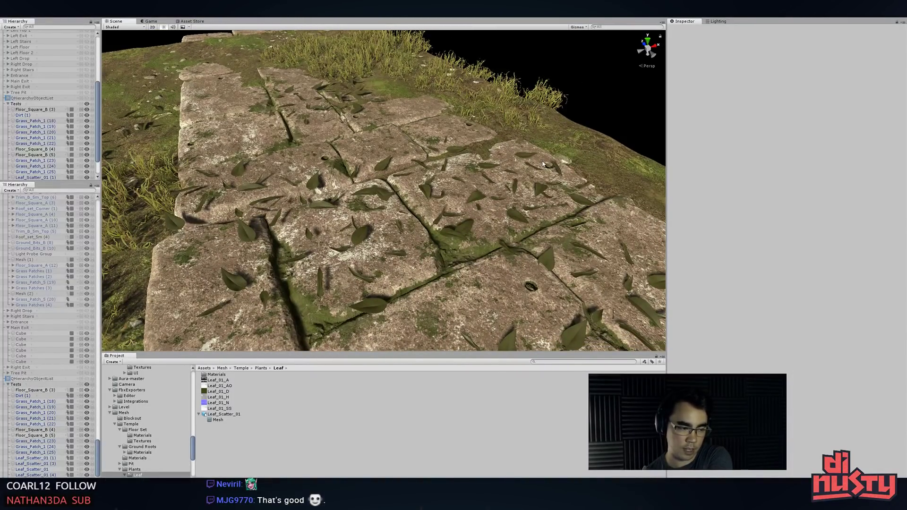
click(476, 201)
click(563, 78)
mouse_move(563, 78)
alt+mouse_down()
mouse_move(542, 115)
mouse_move(553, 91)
alt+mouse_up()
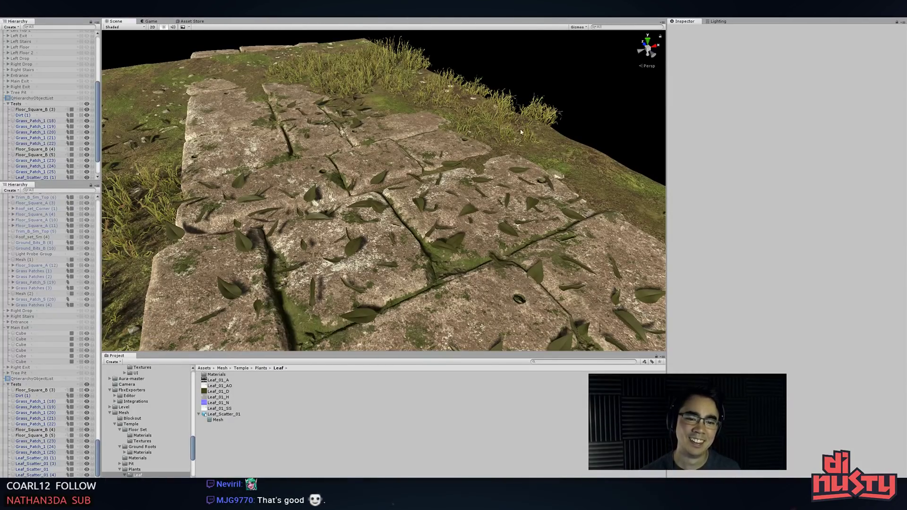
- Switch to Photoshop and select Layer 0 above the olive fill, leaving its layer style options unchanged
key(alt+Tab)
key(alt+Tab)
key(alt+Tab)
key(Escape)
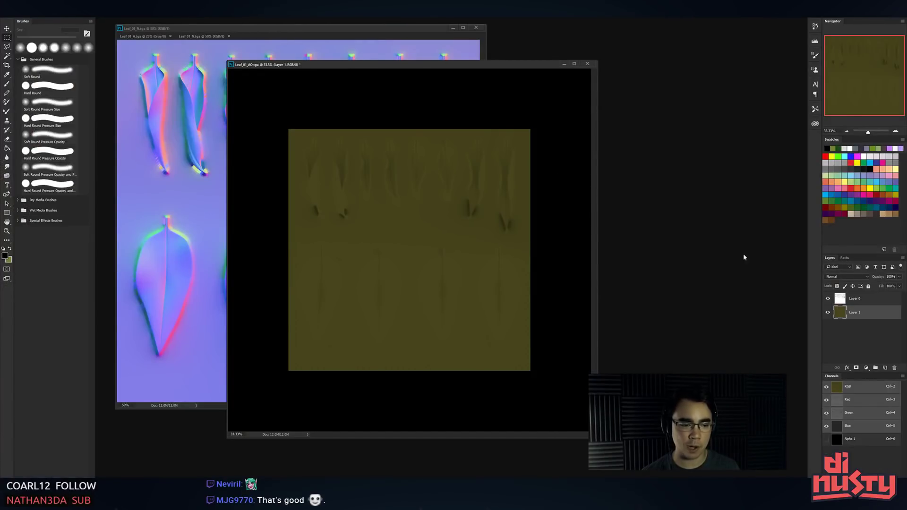
double_click(843, 303)
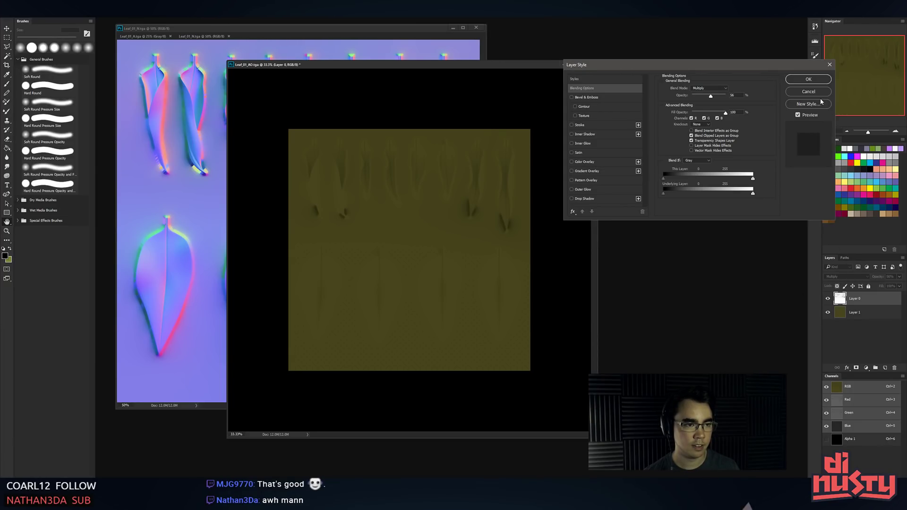
click(820, 95)
- Try the Screen, Hard Light, Difference and Soft Light blend modes on Layer 0 over the olive fill
click(844, 275)
click(844, 276)
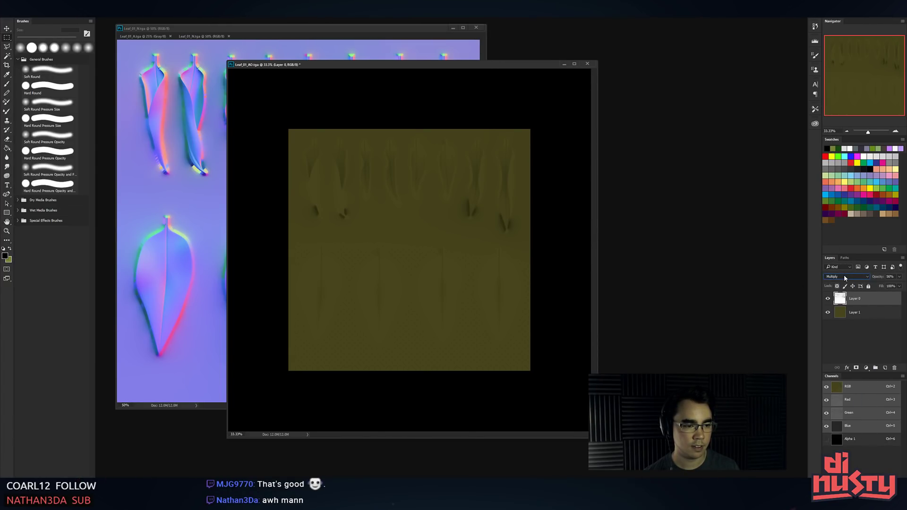
scroll(844, 275, down, 3)
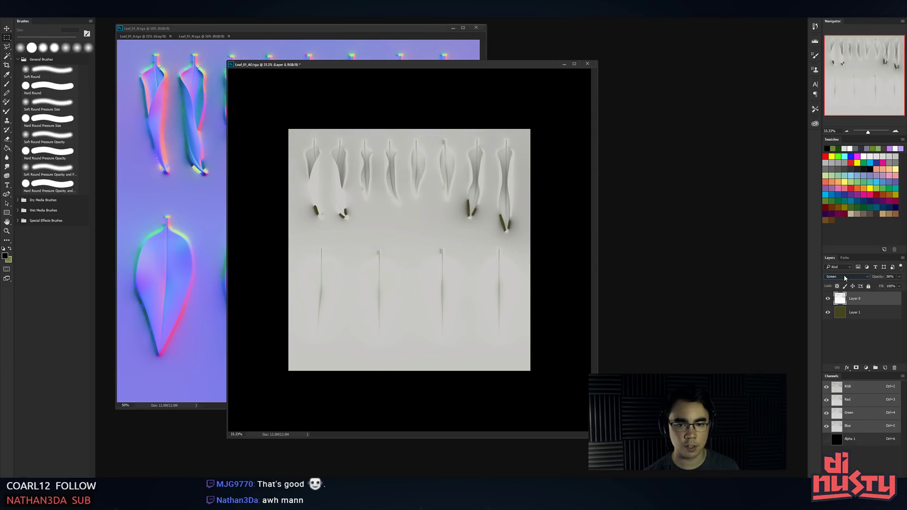
scroll(844, 278, down, 6)
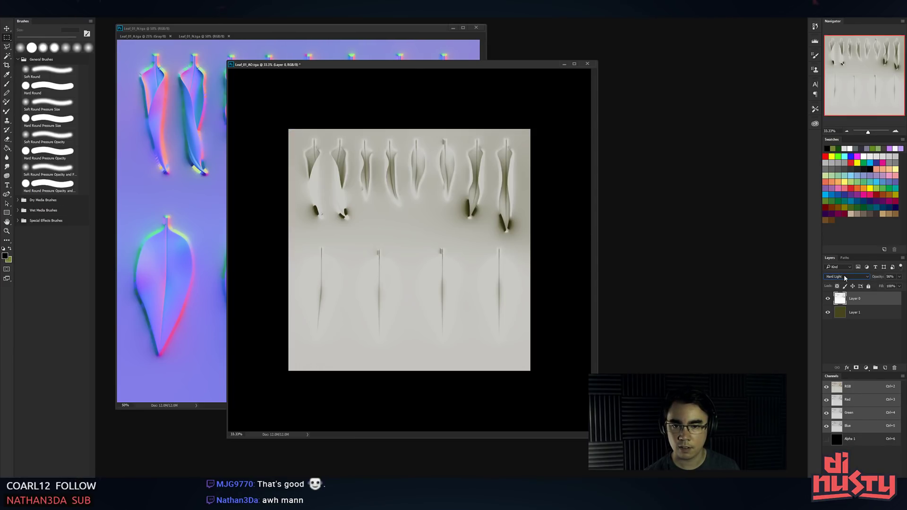
scroll(845, 278, down, 5)
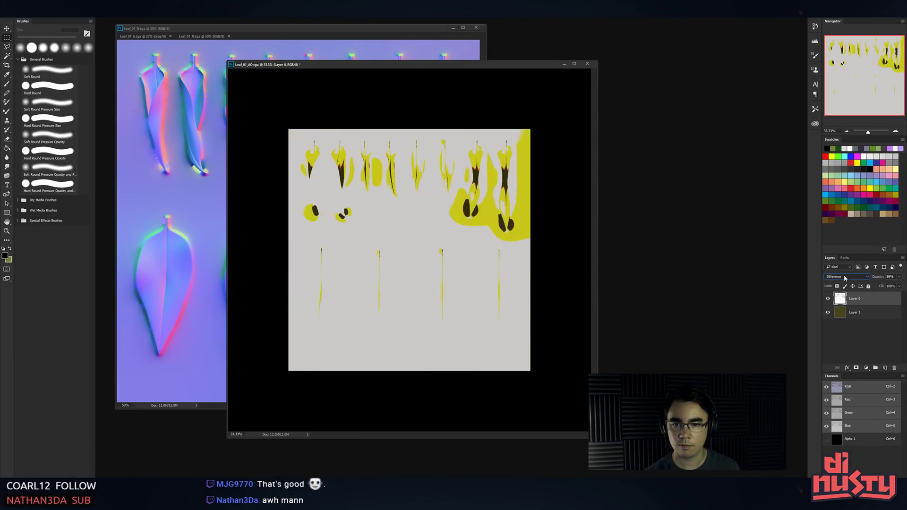
scroll(844, 278, down, 2)
scroll(844, 278, up, 7)
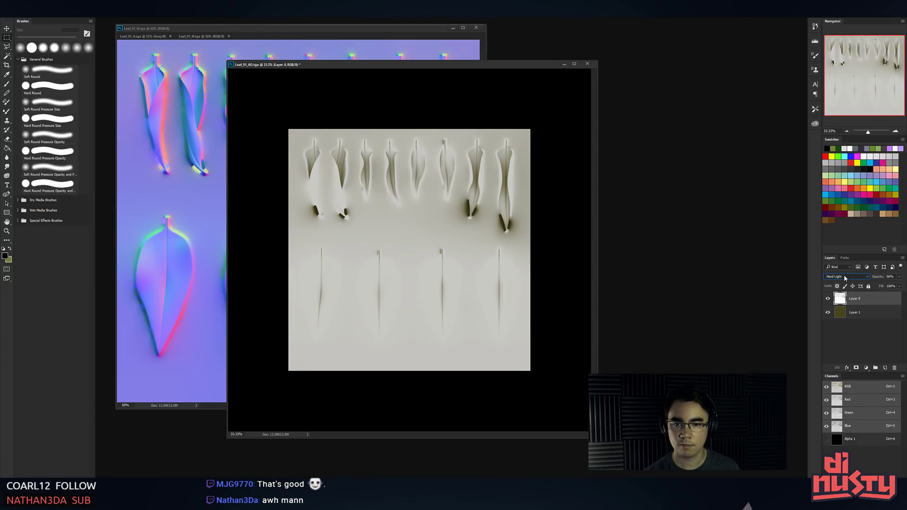
scroll(844, 276, up, 1)
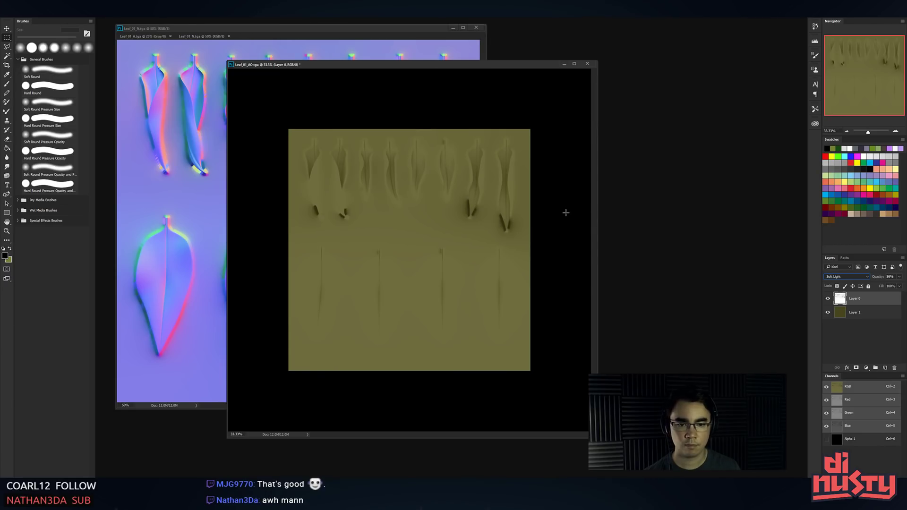
key(ctrl+plus)
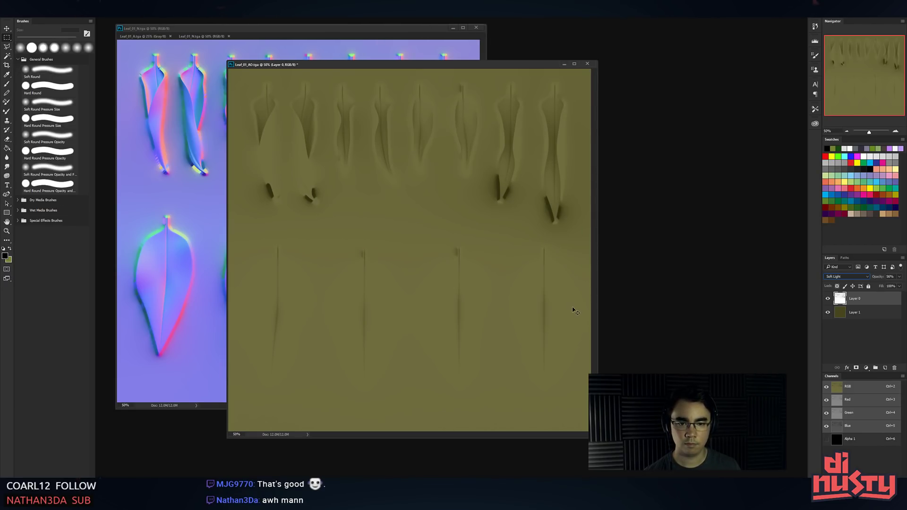
key(ctrl+minus)
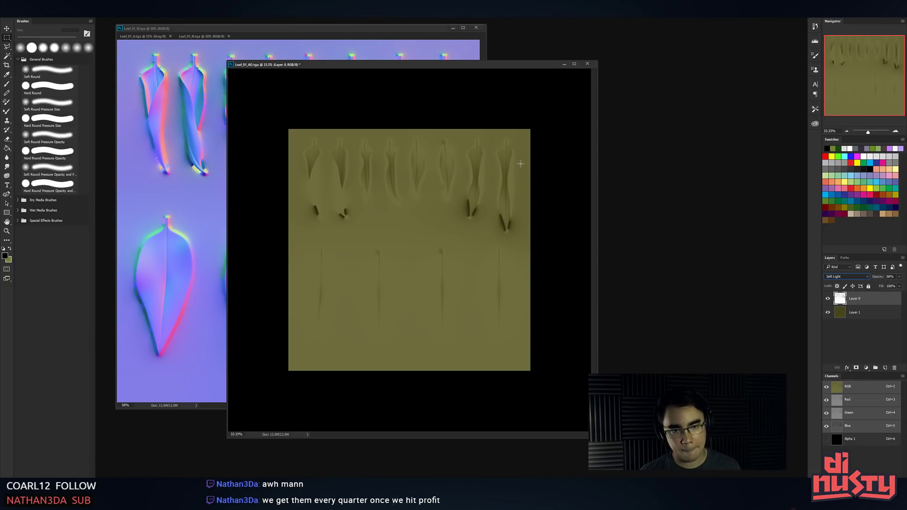
drag(522, 124, 490, 238)
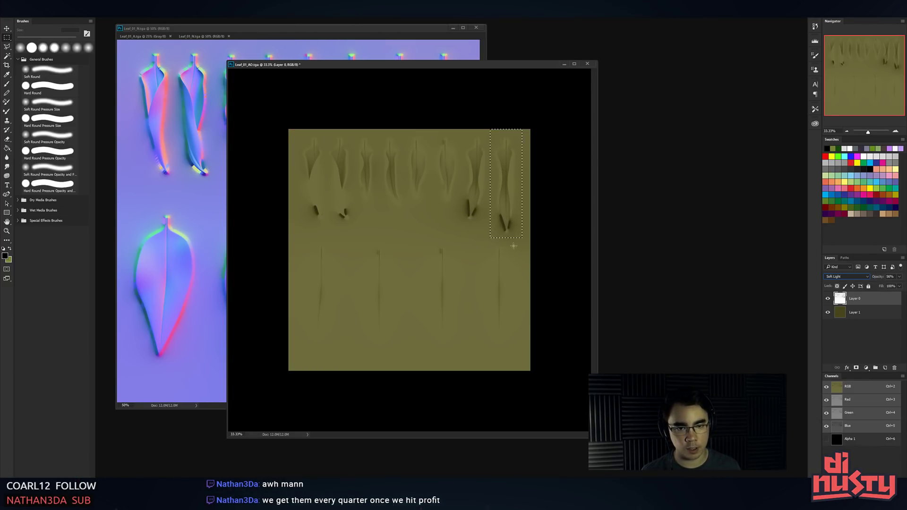
- Set Layer 0's blend mode to Multiply and raise its opacity to strengthen the leaf shading
click(865, 278)
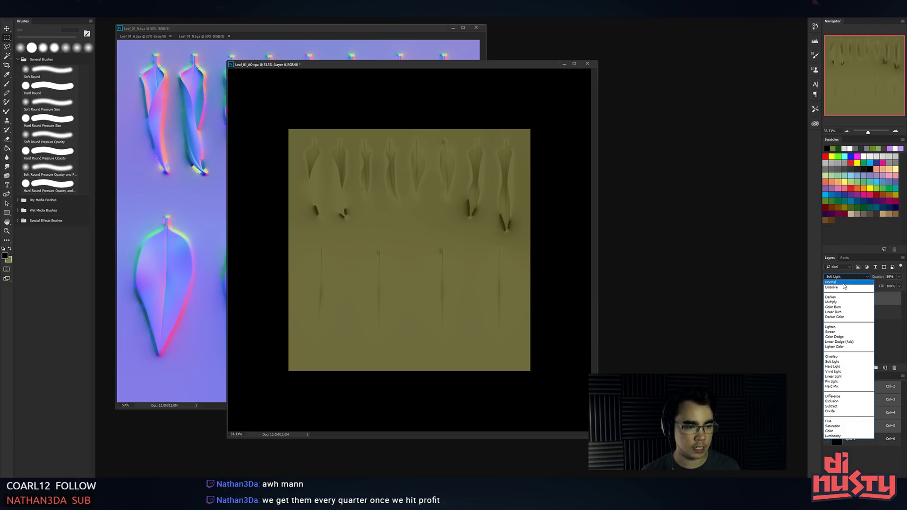
click(836, 280)
click(845, 277)
click(844, 277)
scroll(844, 277, down, 4)
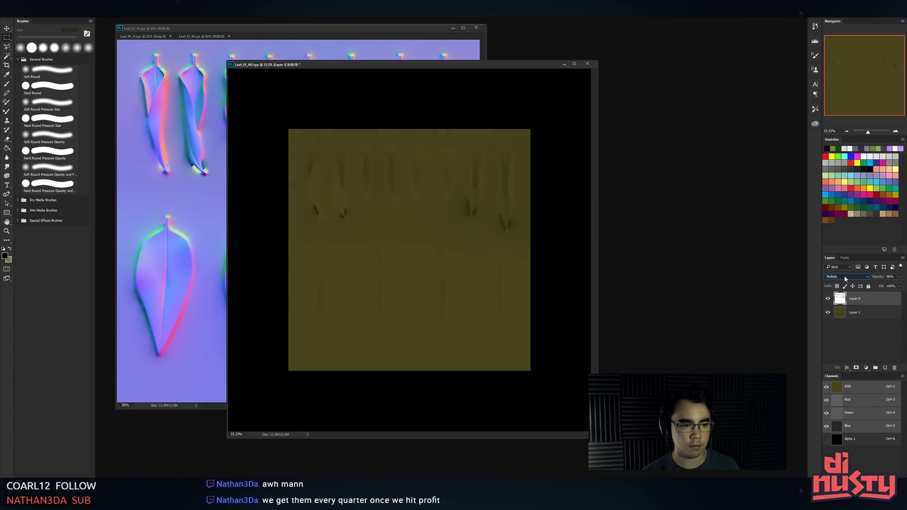
scroll(845, 277, up, 1)
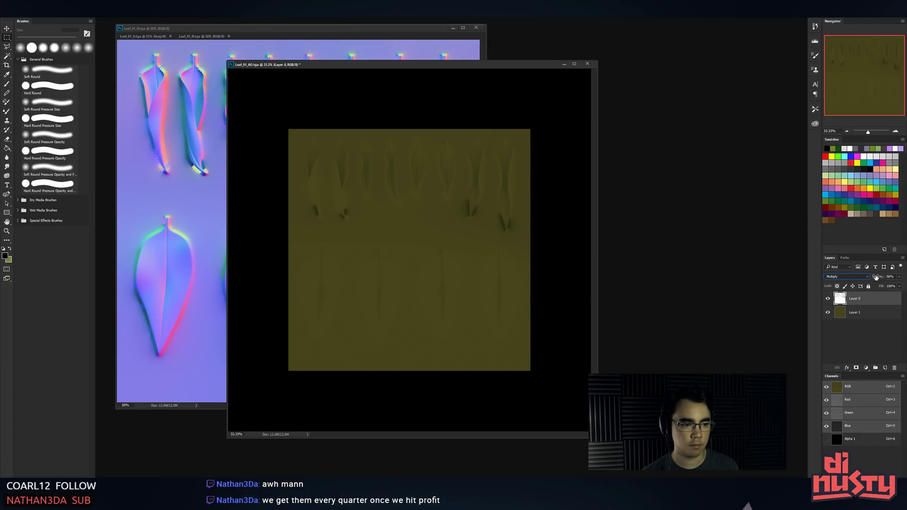
drag(876, 277, 889, 279)
- Brighten the olive Layer 1 with Levels, setting the white input level to 205
click(858, 313)
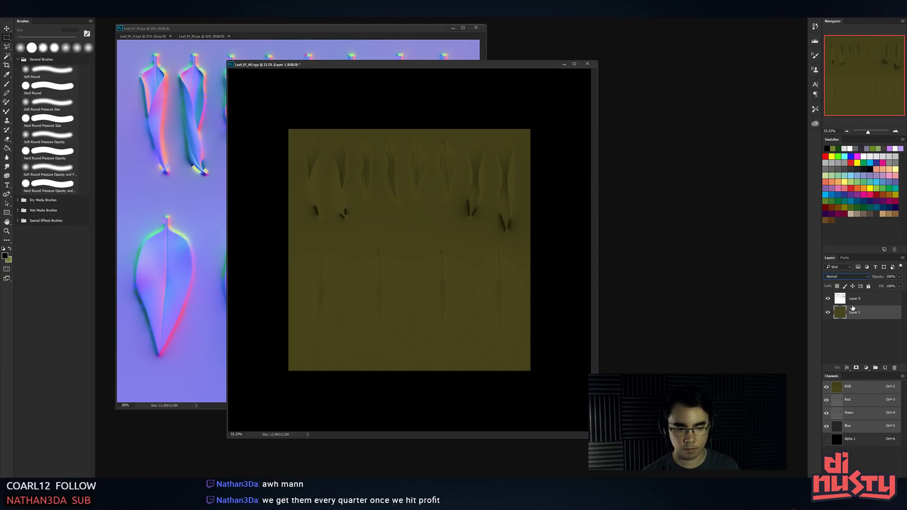
key(ctrl+l)
drag(657, 327, 642, 326)
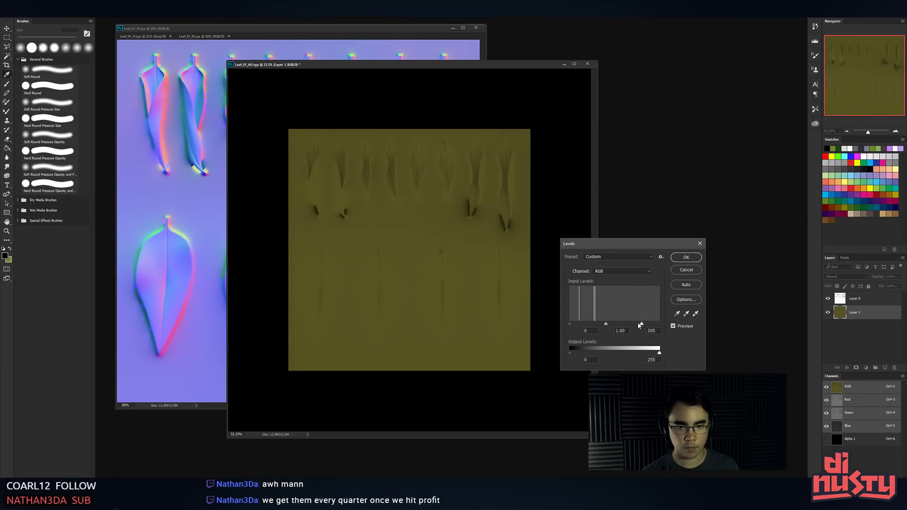
key(Return)
- Save the leaf texture as a Targa file, overwriting Leaf_01_D.tga
key(ctrl+shift+s)
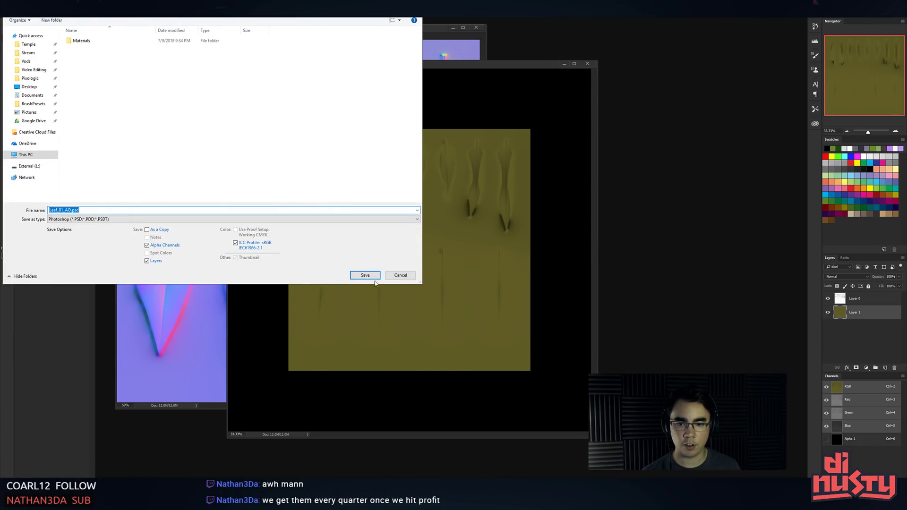
key(Tab)
key(t)
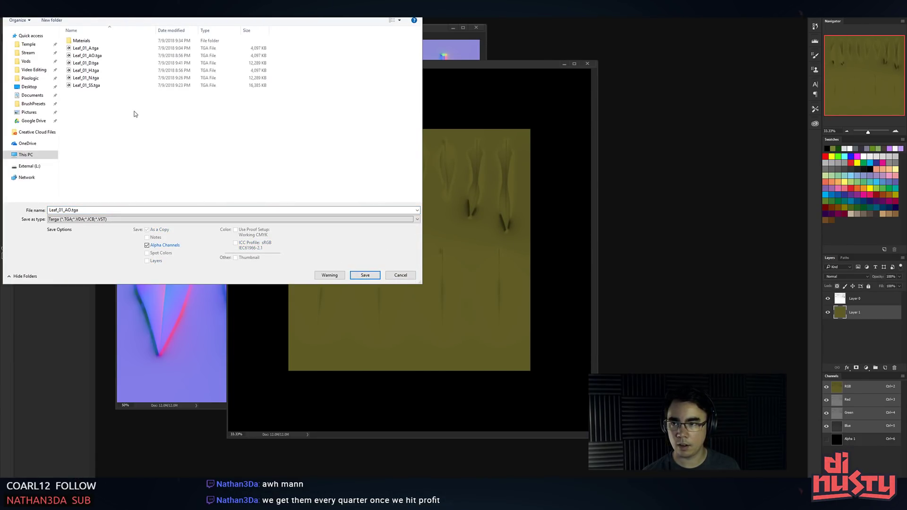
click(102, 63)
double_click(103, 65)
key(y)
- Return to Unity and examine the leaf scatters with the updated texture from around the stone path
key(alt+Tab)
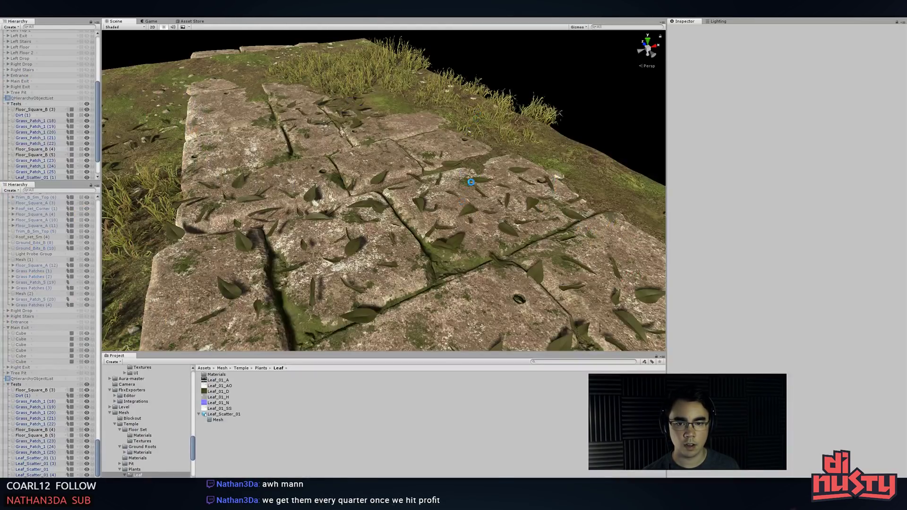
right_drag(471, 182, 320, 213)
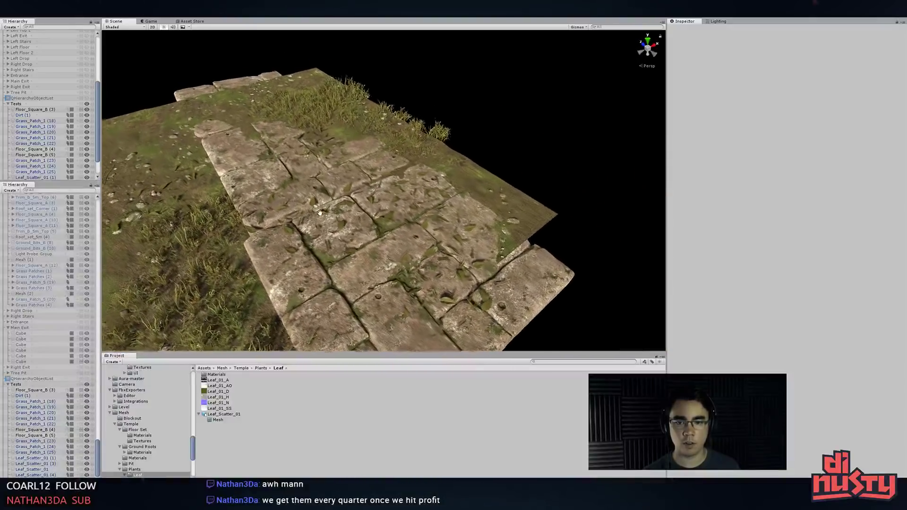
middle_drag(320, 213, 326, 208)
alt+drag(326, 208, 389, 186)
click(401, 196)
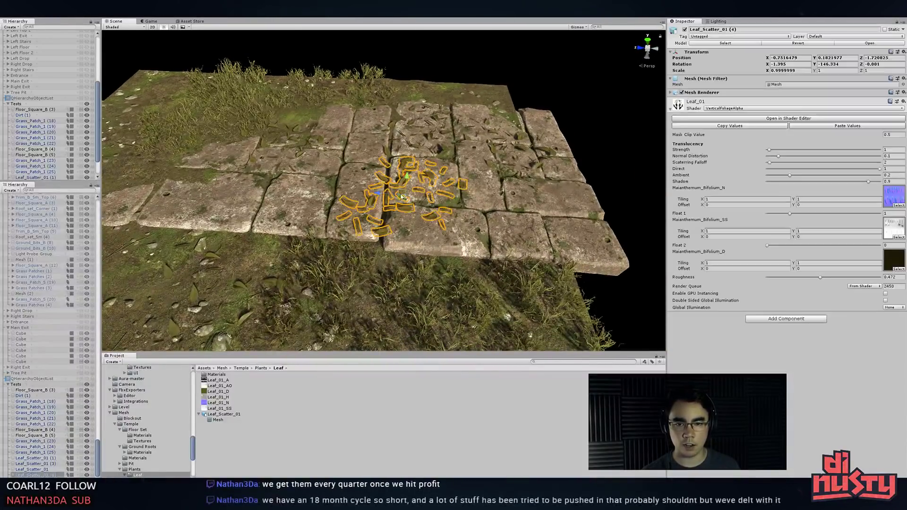
click(416, 148)
- Switch to Modo, duplicate the leaf scatter mesh and rename the copy Mesh_Long
key(alt+Tab)
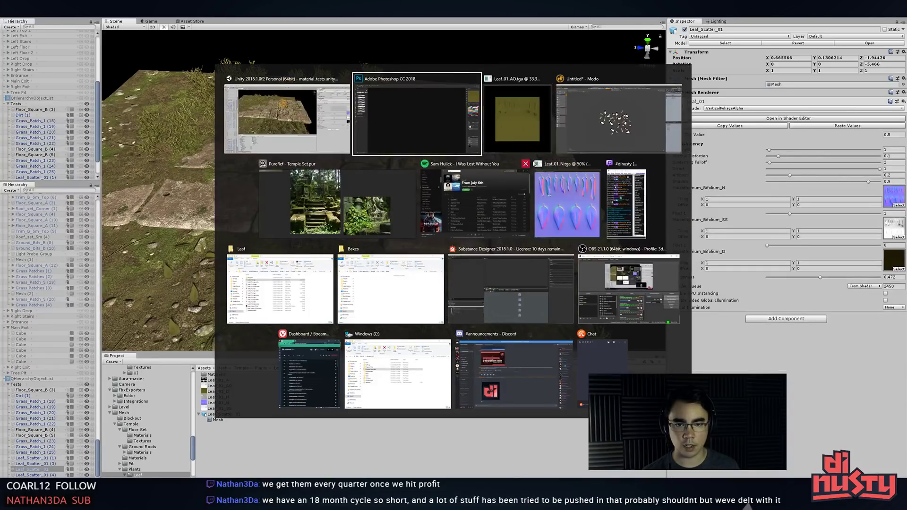
key(ctrl+d)
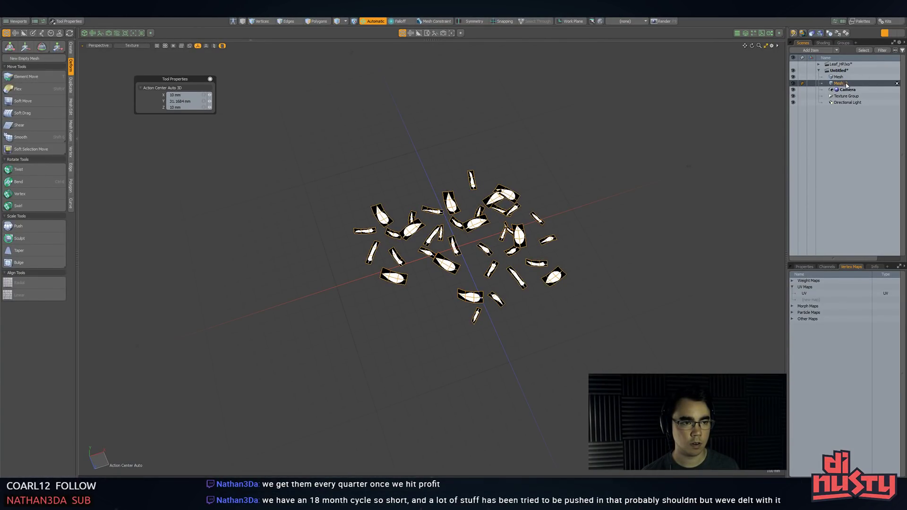
double_click(843, 83)
key(BackSpace)
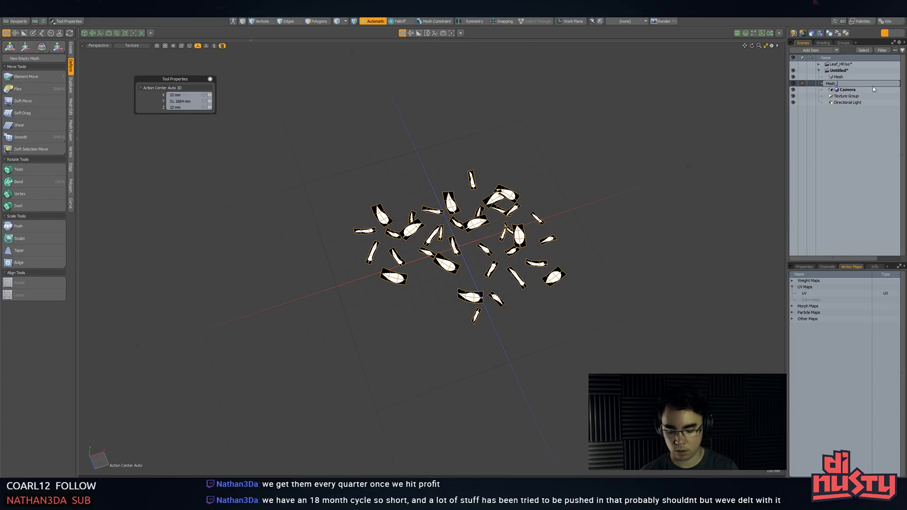
text(Long)
key(Return)
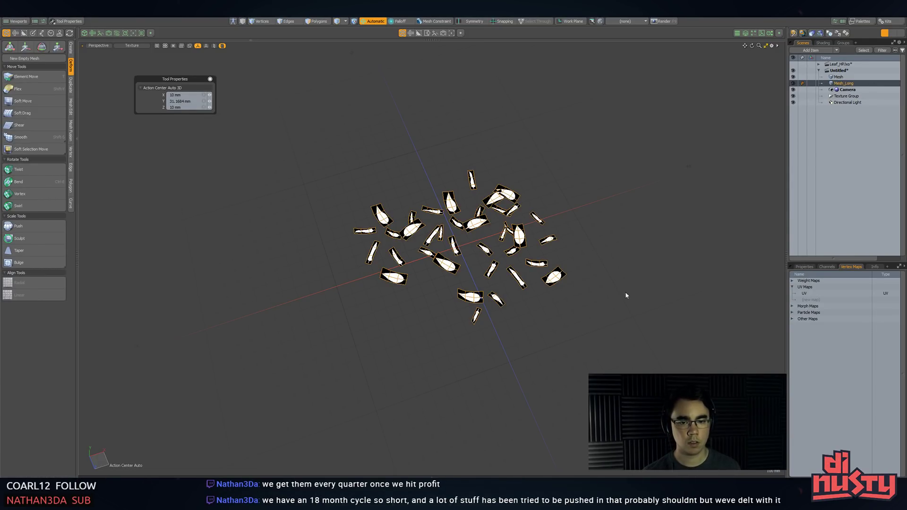
- Add a cube primitive to the leaf scatter scene as its own mesh item
alt+drag(624, 292, 412, 190)
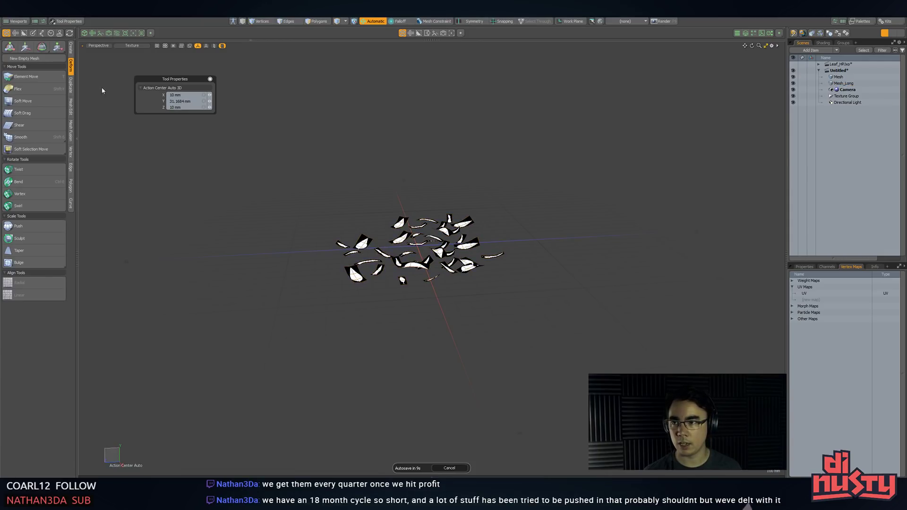
click(71, 48)
click(9, 76)
alt+drag(312, 139, 255, 153)
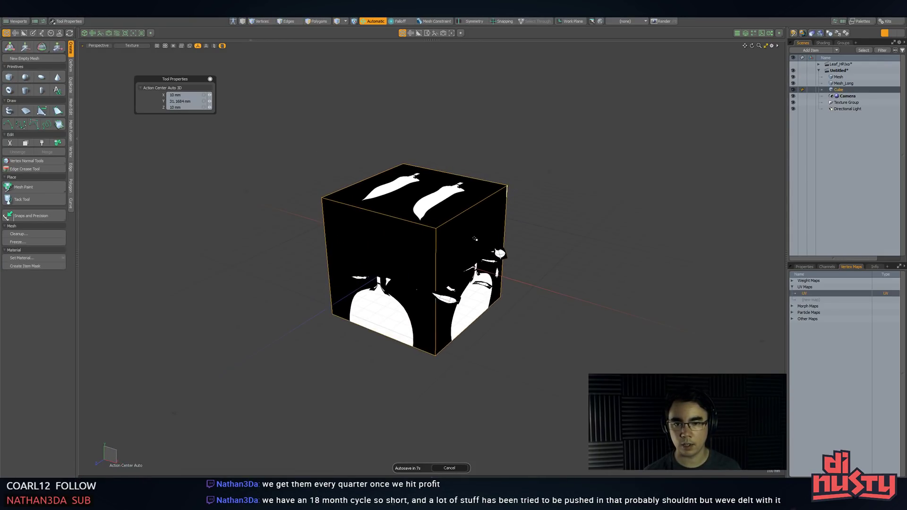
- Move the cube's end face outward along the X axis to stretch it into a long box
key(3)
click(468, 264)
key(w)
alt+drag(388, 276, 482, 273)
drag(485, 274, 709, 310)
key(ctrl+z)
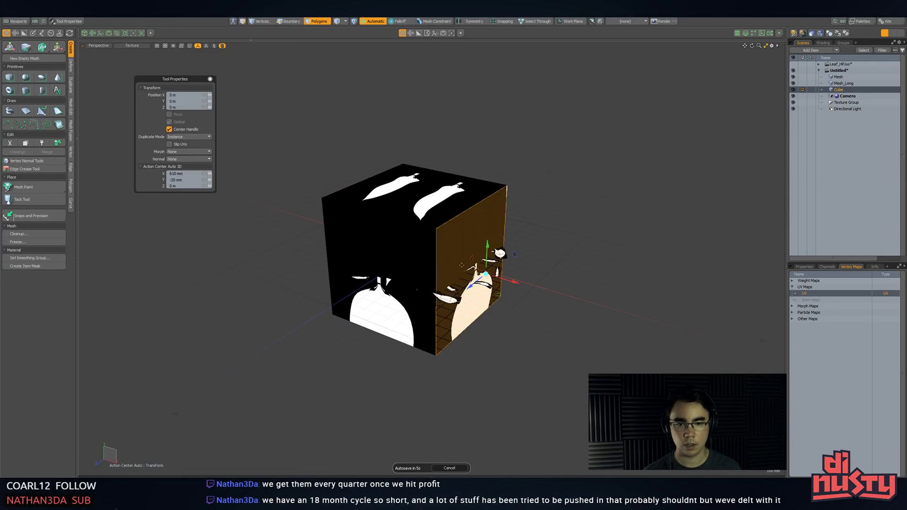
drag(504, 282, 403, 183)
key(space)
- Move the box's long side face inward to narrow it and lower its top face
click(337, 222)
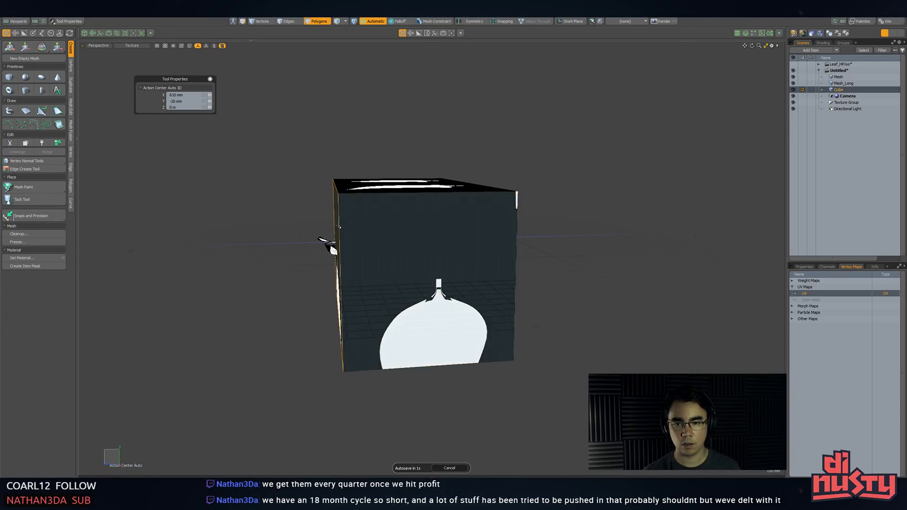
key(w)
drag(305, 254, 373, 252)
key(space)
click(434, 179)
key(w)
drag(440, 172, 439, 221)
alt+drag(438, 221, 447, 239)
key(space)
- Add a single horizontal loop slice around the long box near mid-height, using Loop Slice with a count of 1
click(425, 277)
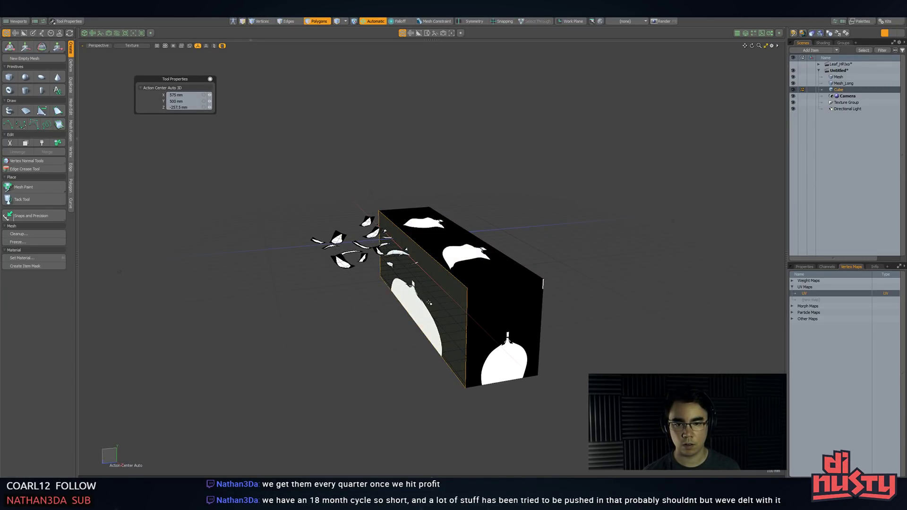
key(2)
click(467, 317)
alt+drag(495, 328, 506, 326)
key(alt+c)
mouse_move(507, 326)
mouse_down()
mouse_move(497, 326)
mouse_move(507, 326)
mouse_up()
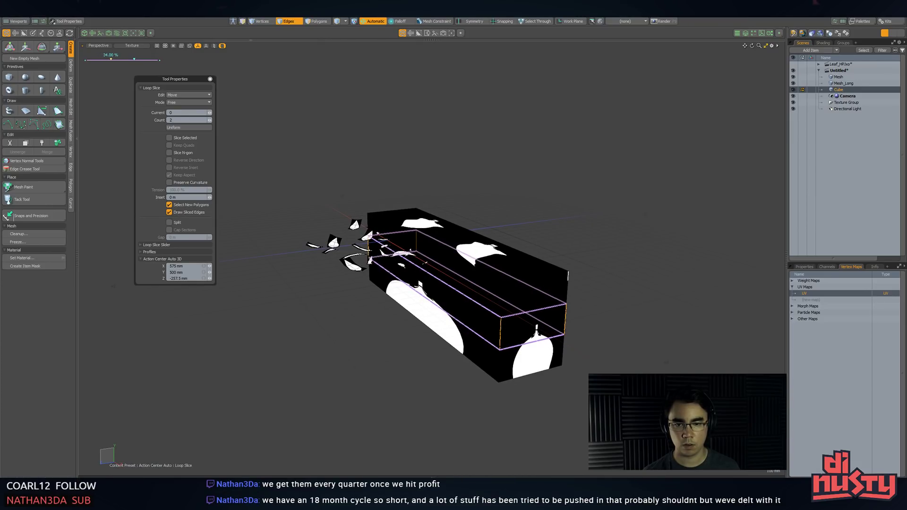
drag(424, 263, 424, 262)
drag(213, 122, 191, 122)
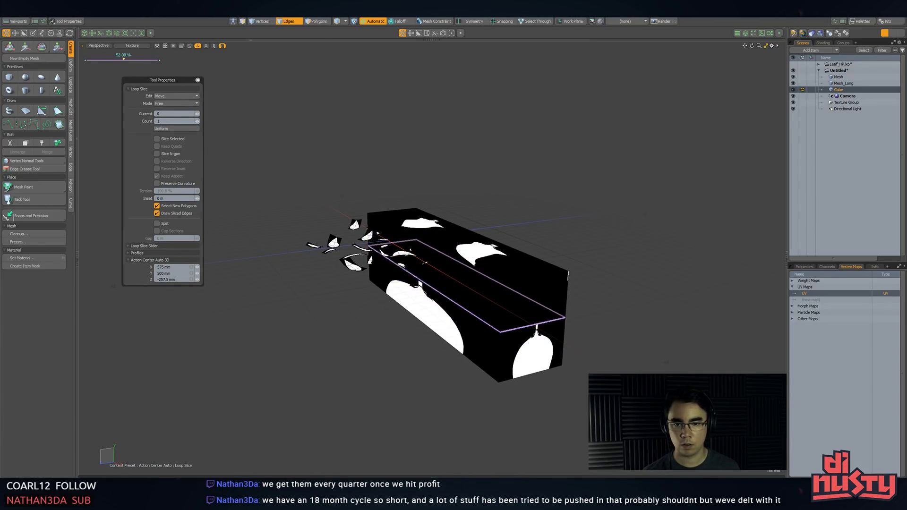
drag(424, 263, 449, 263)
alt+drag(383, 140, 362, 134)
key(space)
- Move the lower half of the box's long side face outward to form a stepped ledge
key(3)
click(422, 272)
key(w)
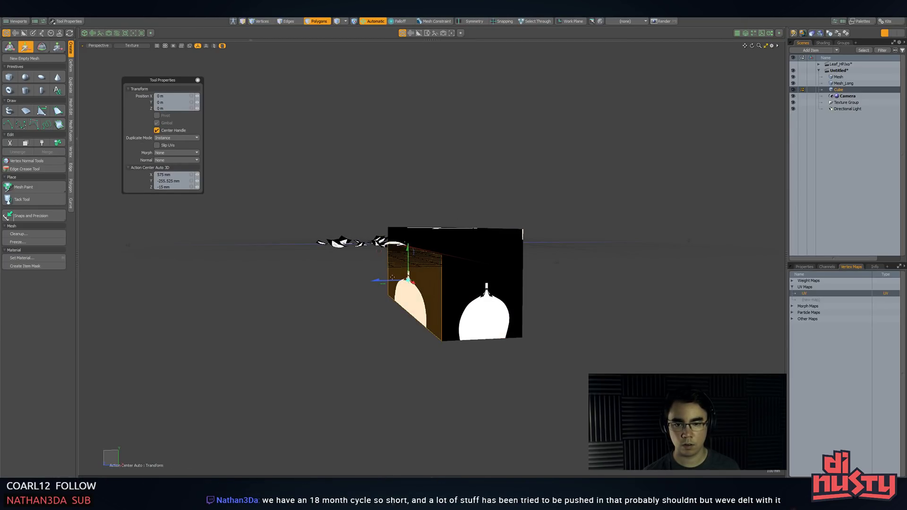
drag(422, 273, 327, 308)
key(space)
- Assign the Default material to all polygons of the stepped box
double_click(401, 318)
key(m)
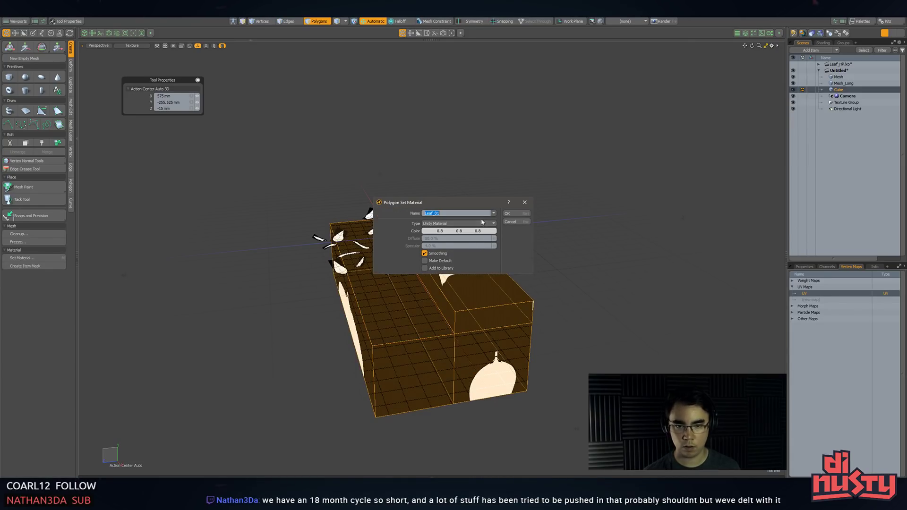
click(493, 213)
click(496, 208)
click(512, 214)
click(525, 219)
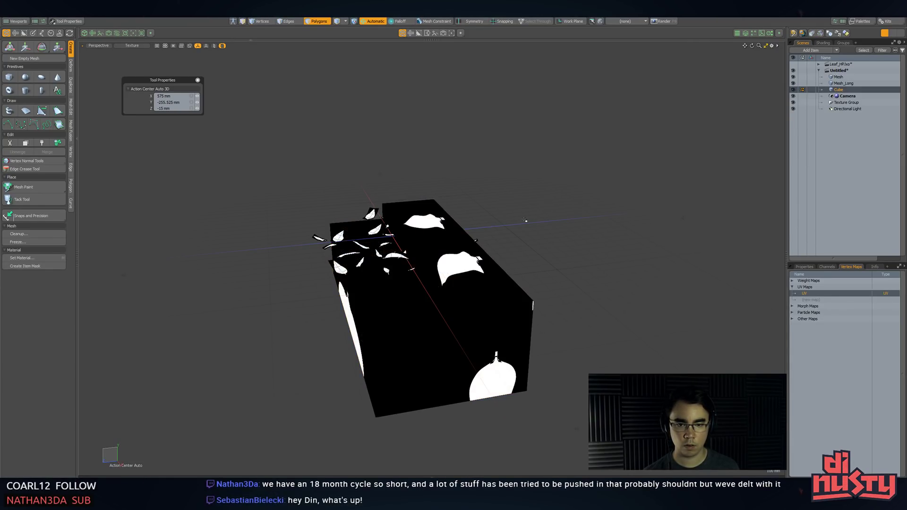
- Hide the Leaf_01_A image layer in the shader tree so the meshes display without the leaf texture
alt+drag(524, 220, 533, 236)
scroll(534, 236, up, 2)
double_click(518, 271)
click(824, 44)
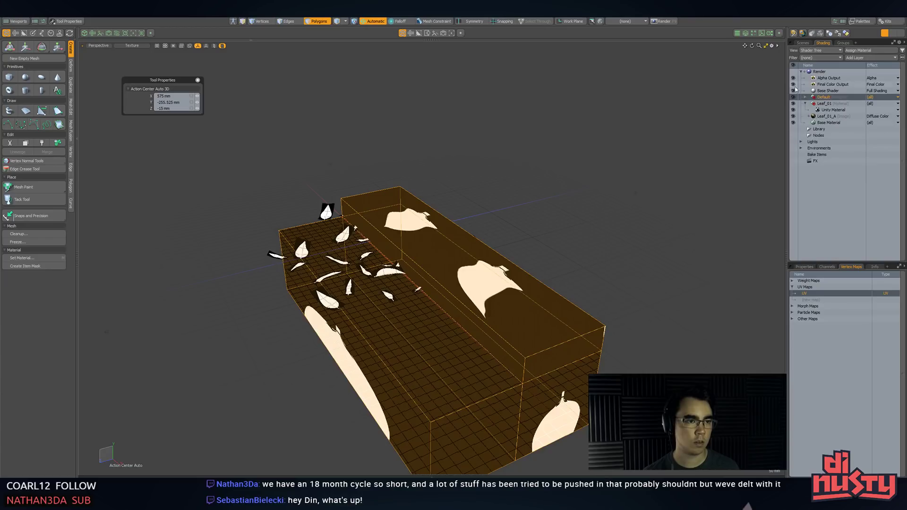
click(777, 112)
click(834, 104)
click(834, 98)
click(830, 103)
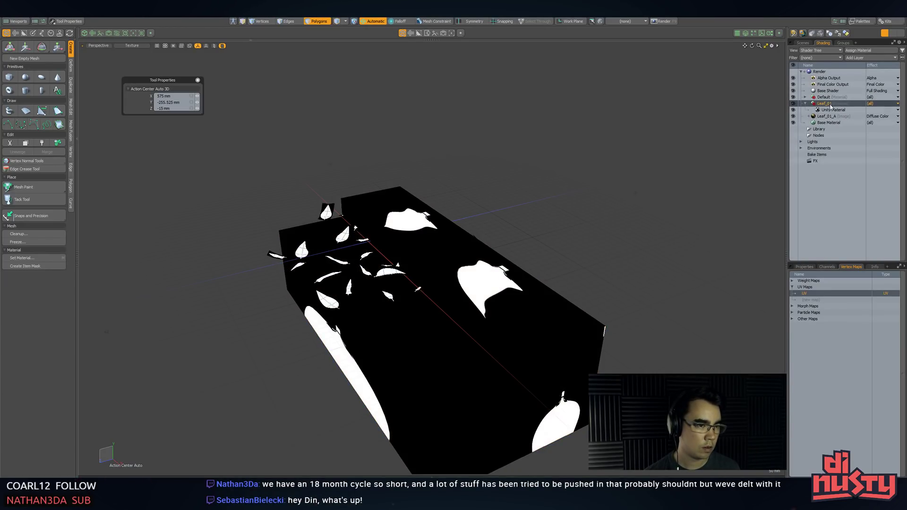
click(835, 97)
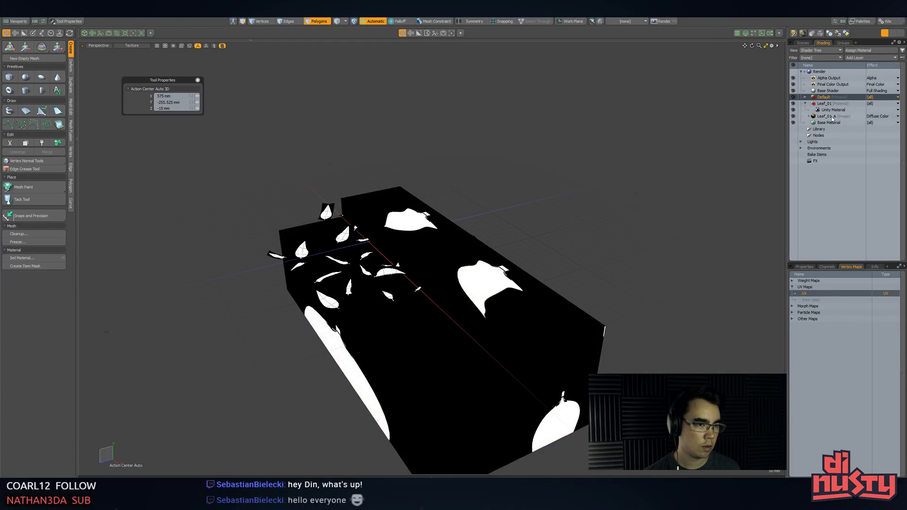
click(794, 116)
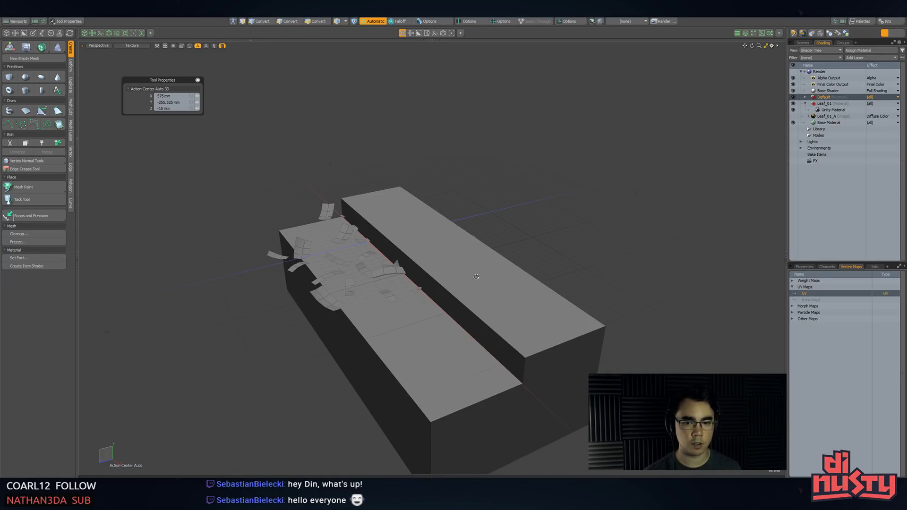
- Make the Mesh_Long leaf scatter the active item for editing beside the stepped box
key(5)
click(472, 259)
alt+drag(478, 273, 600, 236)
key(3)
double_click(495, 252)
key(shift+a)
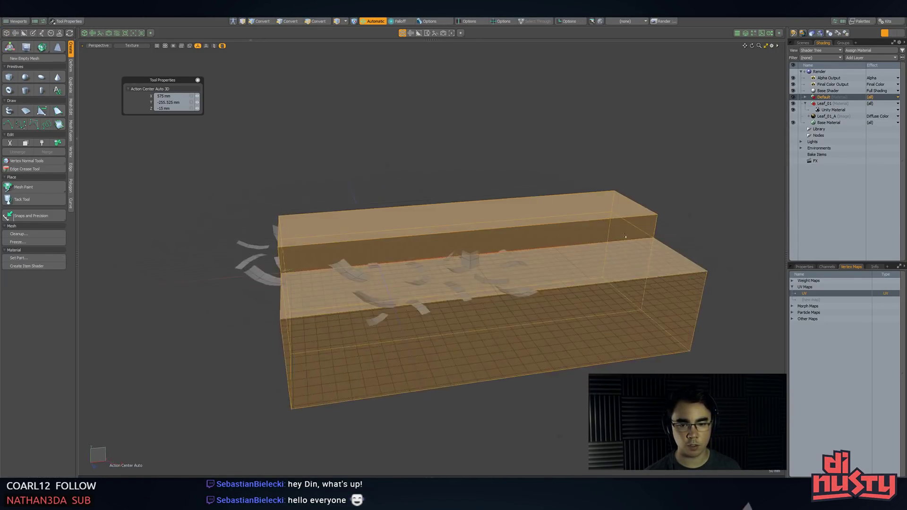
click(662, 182)
alt+drag(661, 182, 698, 222)
click(802, 42)
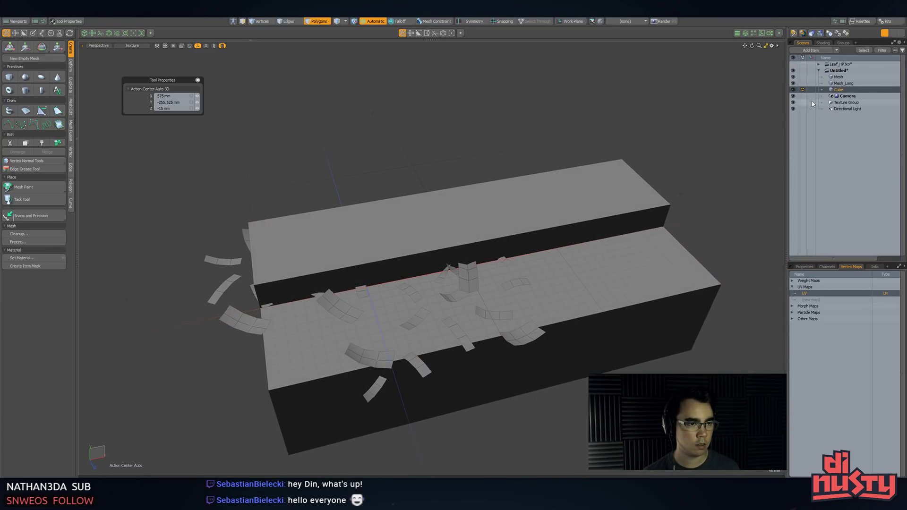
click(895, 83)
mouse_move(654, 163)
alt+mouse_down()
mouse_move(648, 156)
mouse_move(680, 167)
mouse_move(668, 147)
mouse_move(658, 170)
alt+mouse_up()
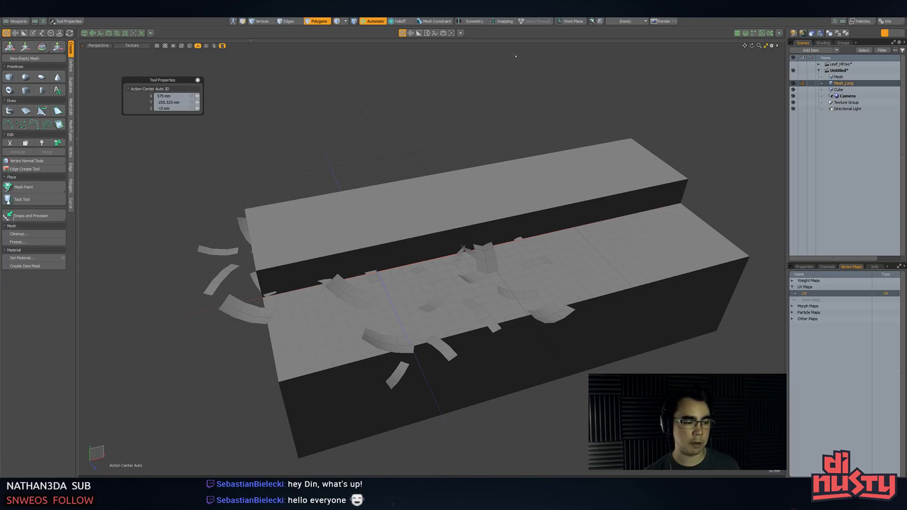
- Shift the whole Mesh_Long leaf scatter about -282 mm in X and 24 mm in Z over the stepped box
alt+drag(537, 52, 494, 71)
scroll(488, 257, up, 3)
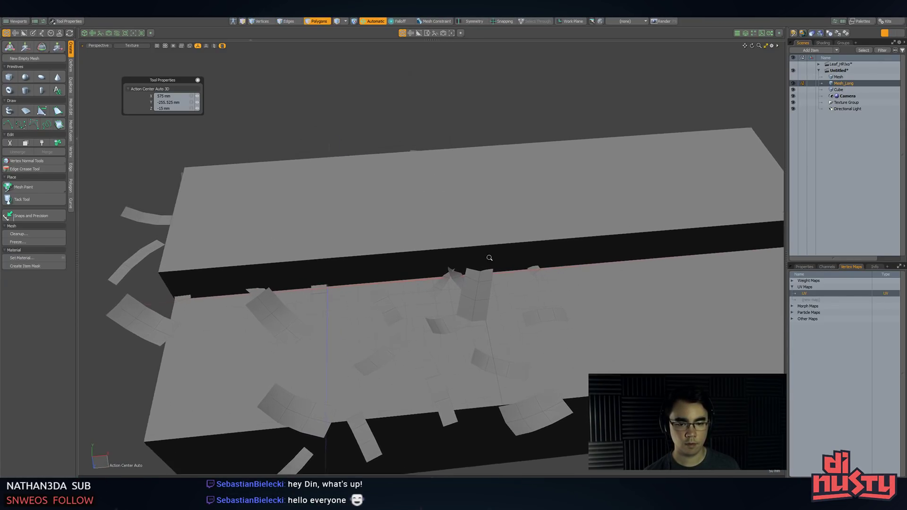
alt+shift+drag(488, 257, 543, 346)
key(5)
scroll(481, 257, down, 3)
key(w)
key(x)
key(Escape)
key(Escape)
key(Escape)
key(3)
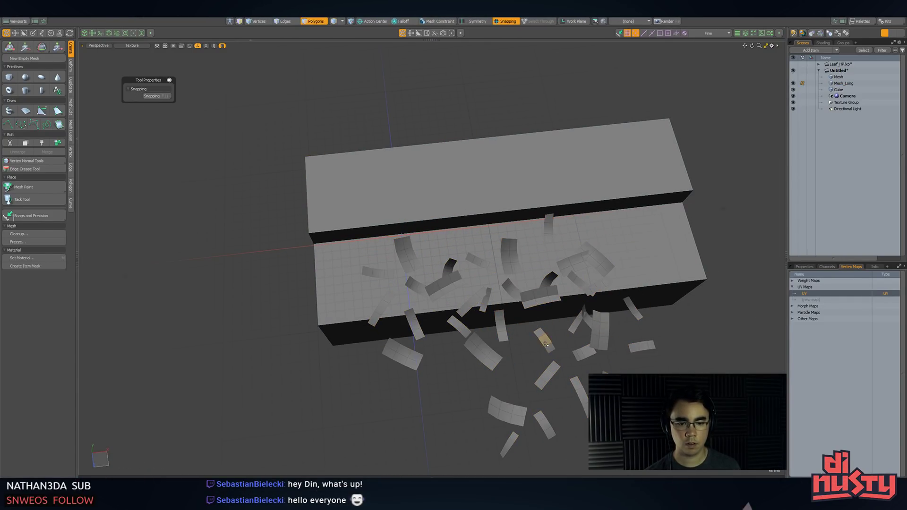
key(w)
key(x)
mouse_move(547, 355)
mouse_down()
mouse_move(531, 366)
mouse_move(510, 364)
mouse_move(494, 381)
mouse_move(493, 365)
mouse_up()
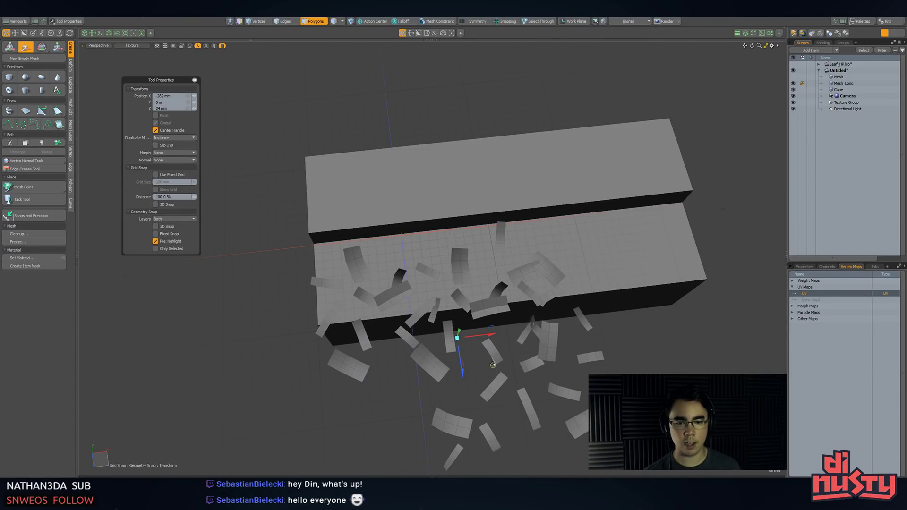
key(q)
- Select the whole leaves in the row just in front of the box and move them onto the ledge against the wall
mouse_move(418, 357)
mouse_down()
mouse_move(426, 366)
mouse_move(354, 368)
mouse_move(423, 365)
mouse_move(451, 348)
mouse_move(554, 334)
mouse_up()
key(bracketright)
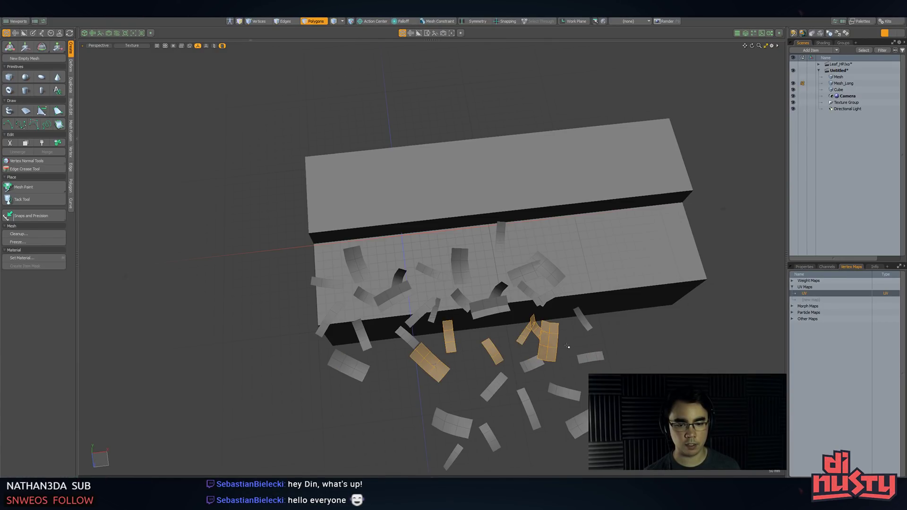
key(w)
drag(522, 373, 602, 247)
click(680, 295)
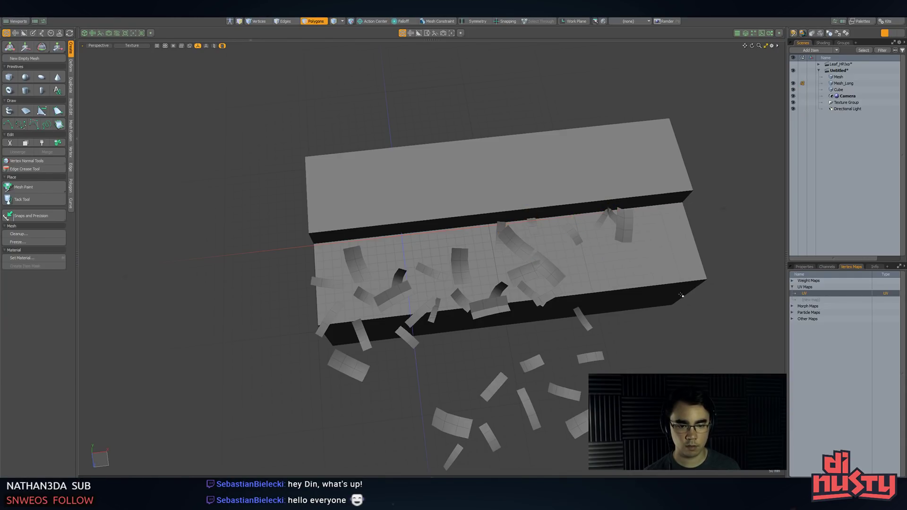
- Move three loose leaves in front of the box onto the near half of the ledge beside the wall
drag(584, 341, 412, 343)
drag(477, 366, 638, 362)
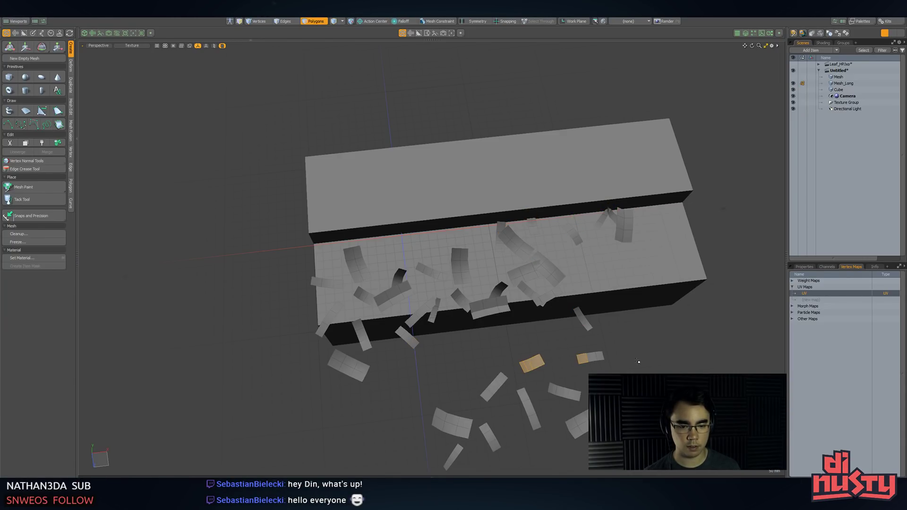
shift+click(487, 389)
key(w)
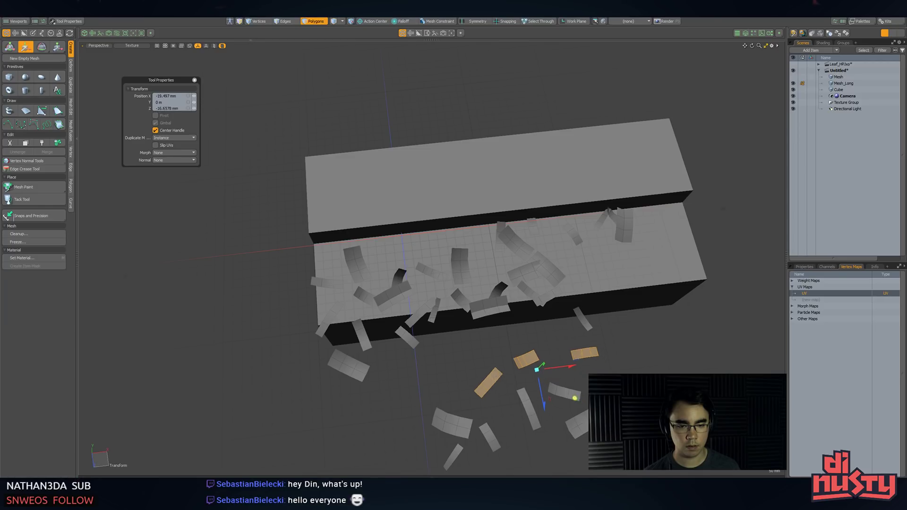
drag(575, 398, 465, 267)
key(space)
- Select the connected leaves along the ledge's front edge and move them back against the wall, partly past the near end
drag(361, 334, 517, 321)
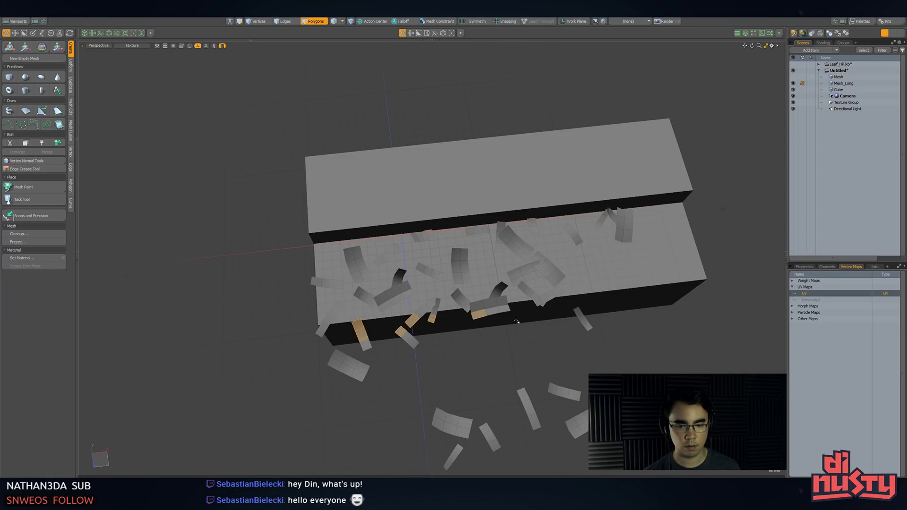
key(bracketright)
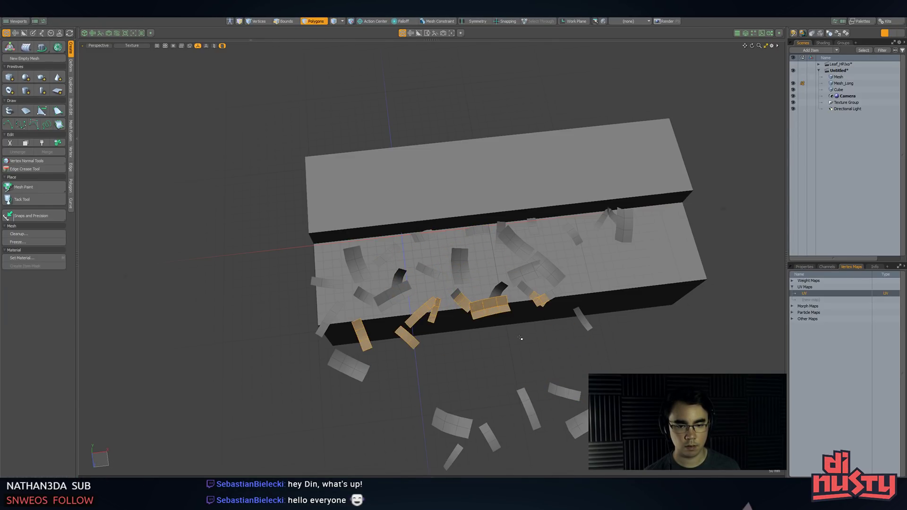
key(w)
key(space)
shift+click(498, 291)
key(bracketright)
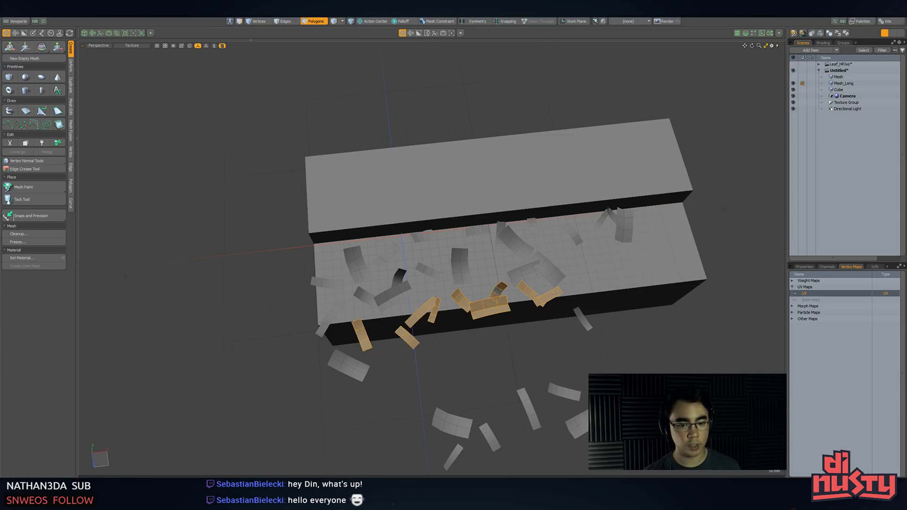
key(w)
drag(496, 339, 455, 291)
drag(490, 319, 421, 313)
key(space)
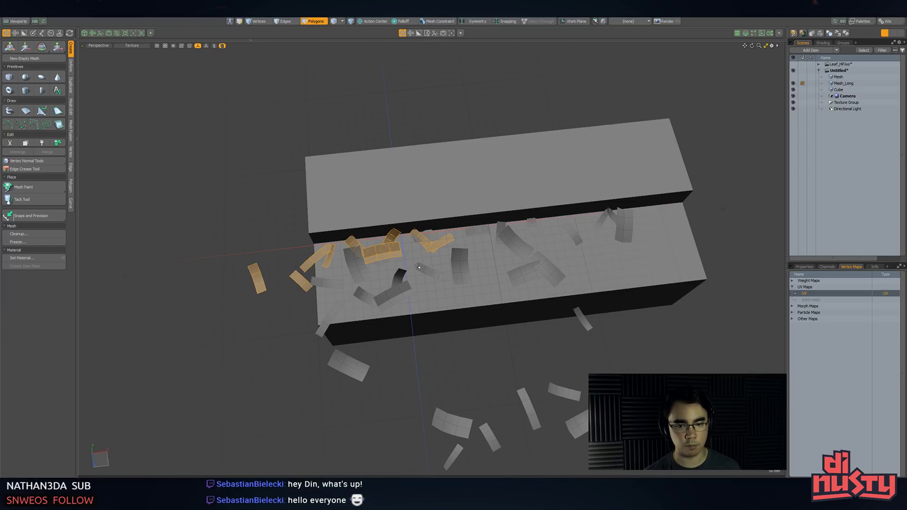
- Nudge one small leaf along the base of the wall near the middle of the scatter
click(425, 238)
key(w)
key(space)
double_click(428, 237)
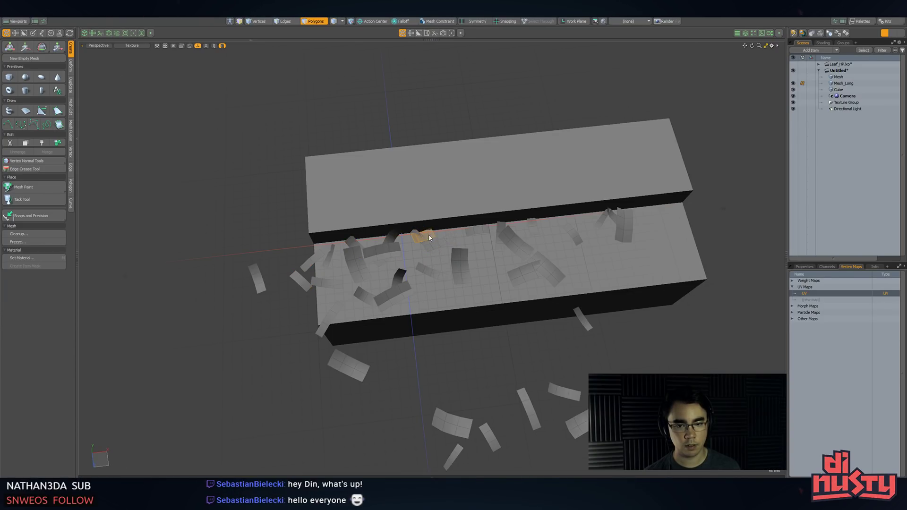
key(w)
drag(453, 232, 466, 231)
key(space)
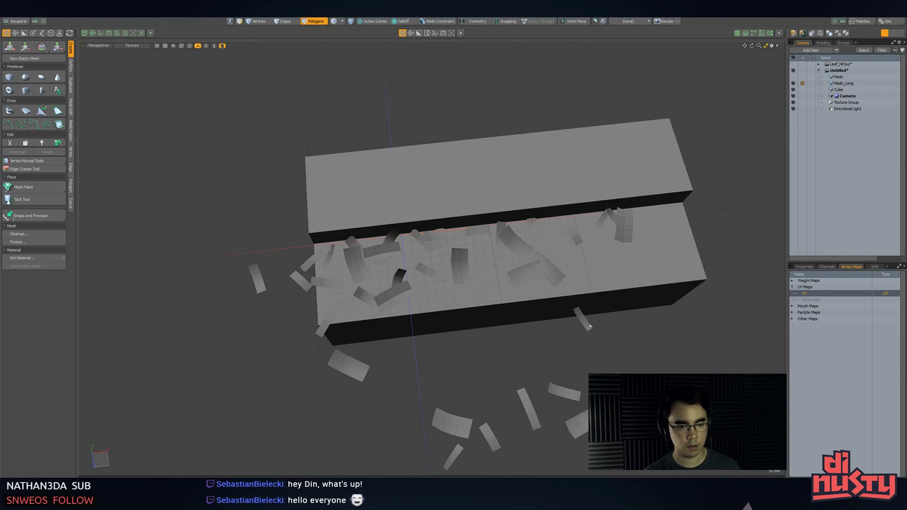
- Move the single leaf hanging over the ledge's front edge onto the far end of the ledge
click(590, 326)
key(w)
key(space)
key(w)
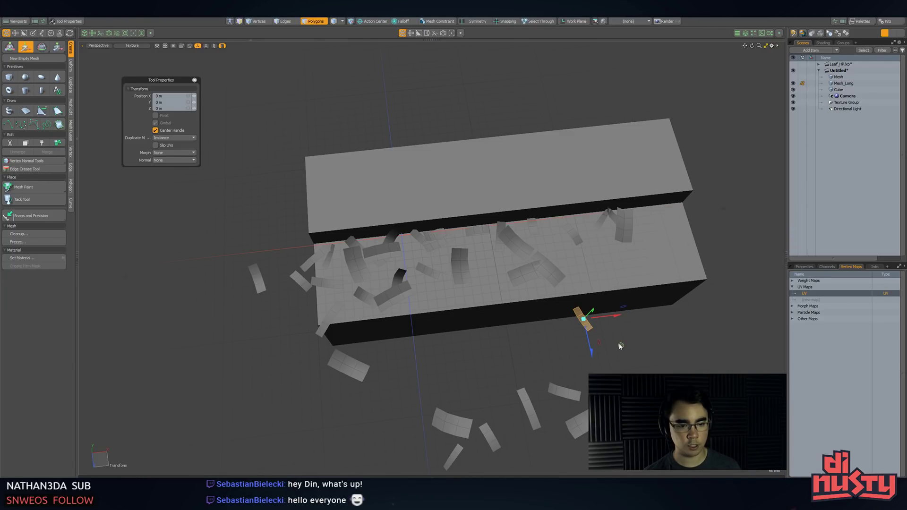
drag(620, 346, 690, 285)
key(space)
- Move three more loose leaves in front of the box to the far end of the ledge near the wall
drag(578, 396, 674, 225)
shift+double_click(577, 421)
key(w)
key(space)
- Move the three leaves farthest in front of the box just beyond its far end, extending the scatter
mouse_move(494, 445)
mouse_down()
mouse_move(467, 447)
mouse_move(448, 465)
mouse_up()
key(])
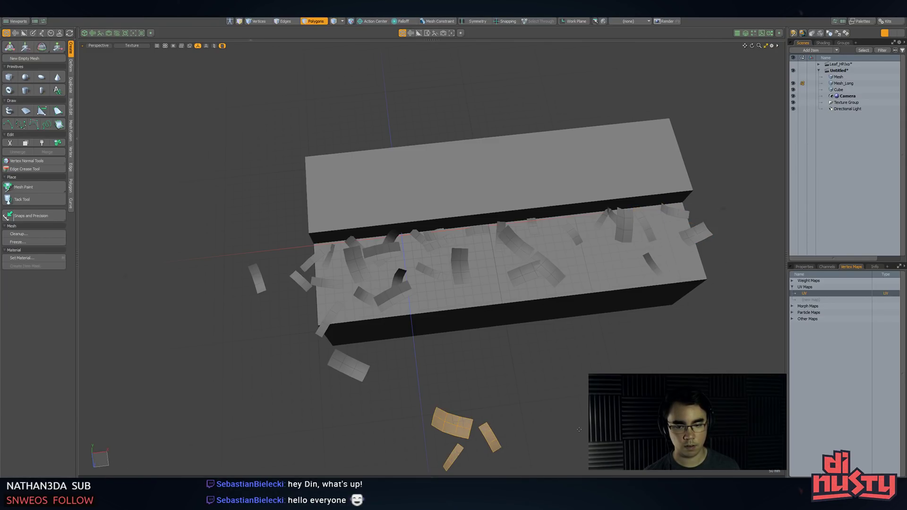
key(w)
drag(504, 467, 727, 269)
click(630, 362)
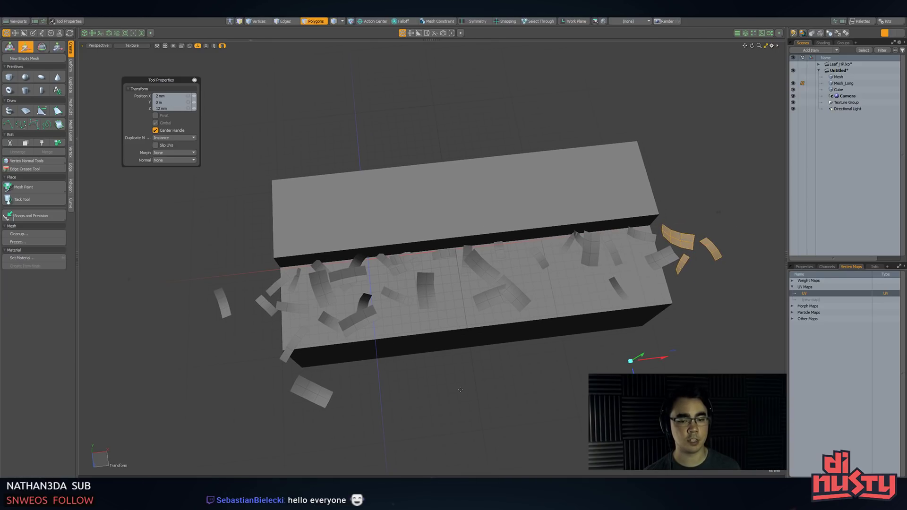
key(space)
key(w)
key(space)
click(597, 354)
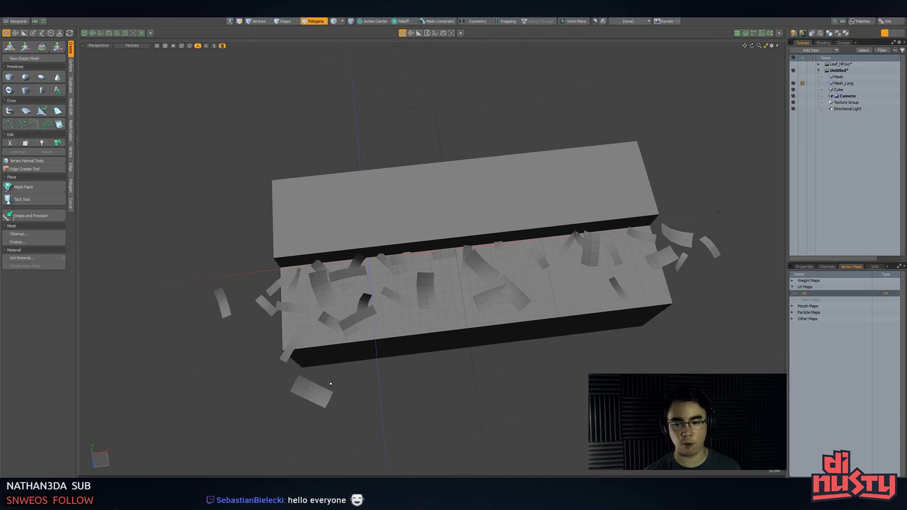
- Move the last loose leaf in front of the box about 1.4 m along X onto the ledge beside the wall
click(321, 393)
key(w)
drag(347, 422, 592, 279)
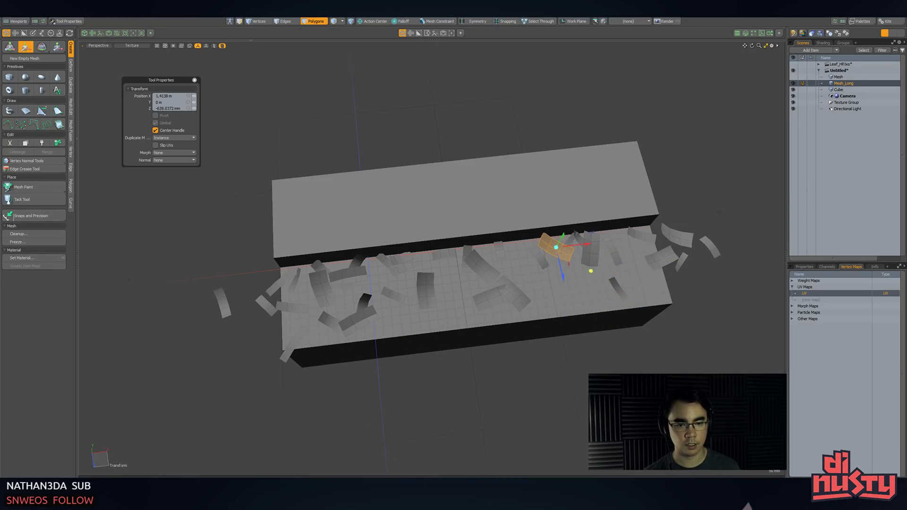
key(q)
click(582, 397)
- Reposition and rotate the stray leaf lying beyond the near end of the box
alt+shift+drag(522, 380, 341, 291)
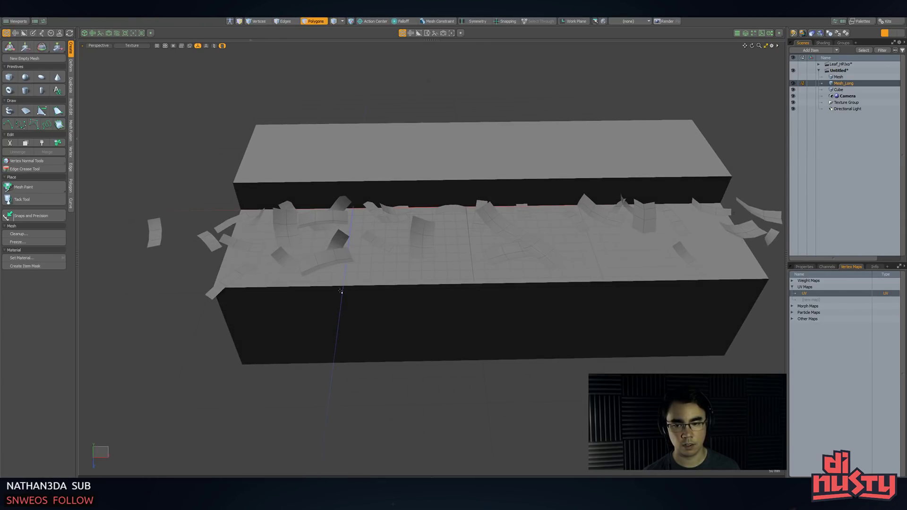
click(161, 247)
alt+shift+drag(161, 248, 236, 300)
key(w)
alt+drag(333, 264, 294, 394)
key(shift+a)
key(e)
key(w)
key(q)
- Tilt the leaf at the near part of the wall upward and move it about 15 mm up and 7 mm in negative Z
scroll(279, 396, down, 2)
scroll(292, 400, down, 1)
double_click(342, 324)
double_click(344, 324)
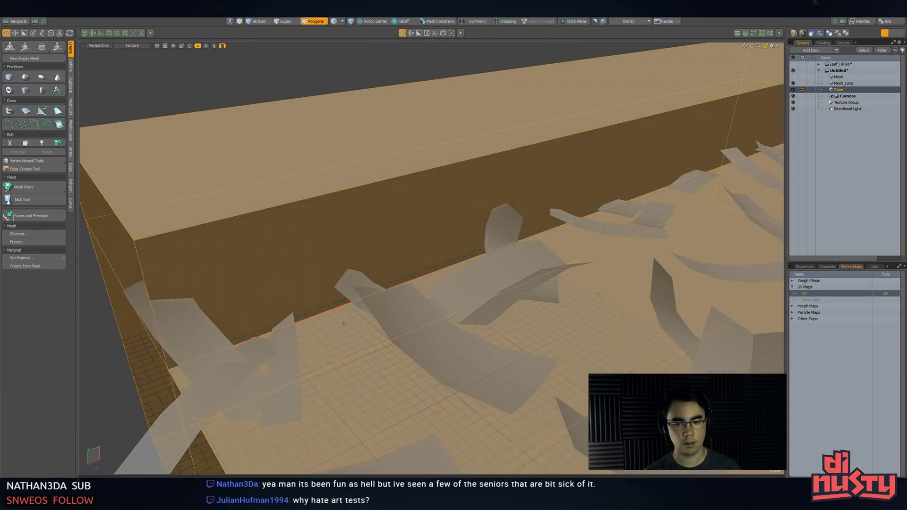
double_click(358, 281)
double_click(360, 283)
alt+drag(361, 284, 379, 288)
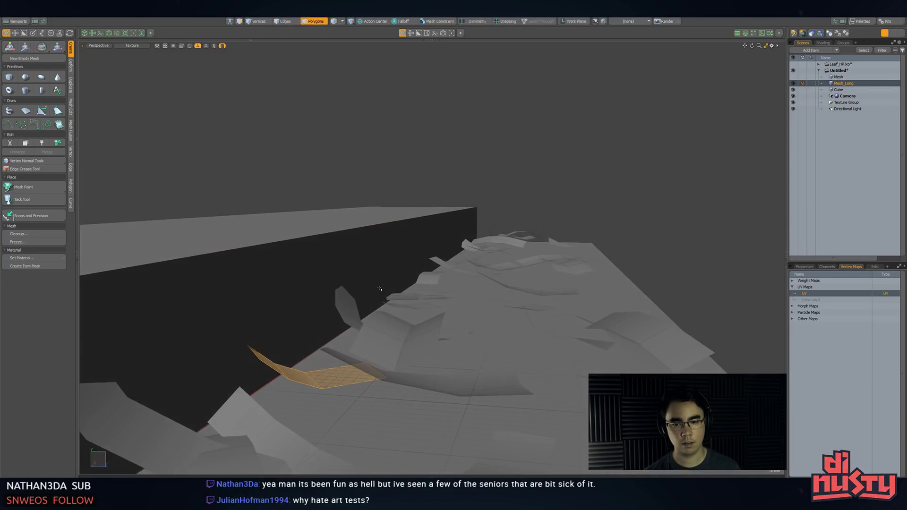
key(e)
key(w)
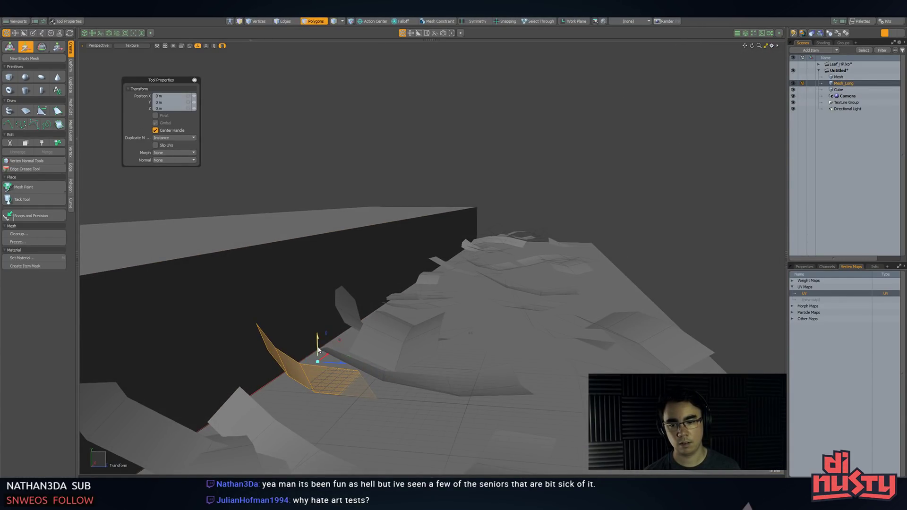
drag(338, 336, 327, 325)
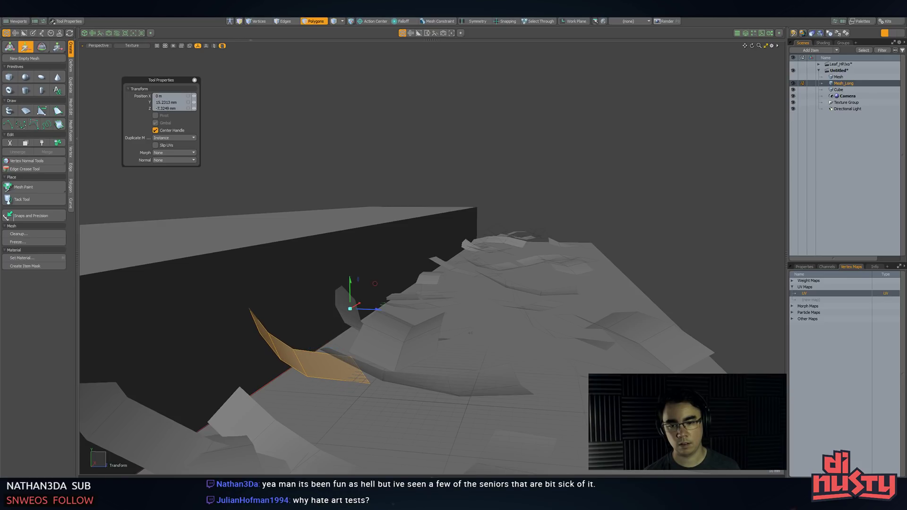
key(space)
- Raise the neighbouring upright leaf against the wall by a few millimetres along Y
click(353, 304)
key(w)
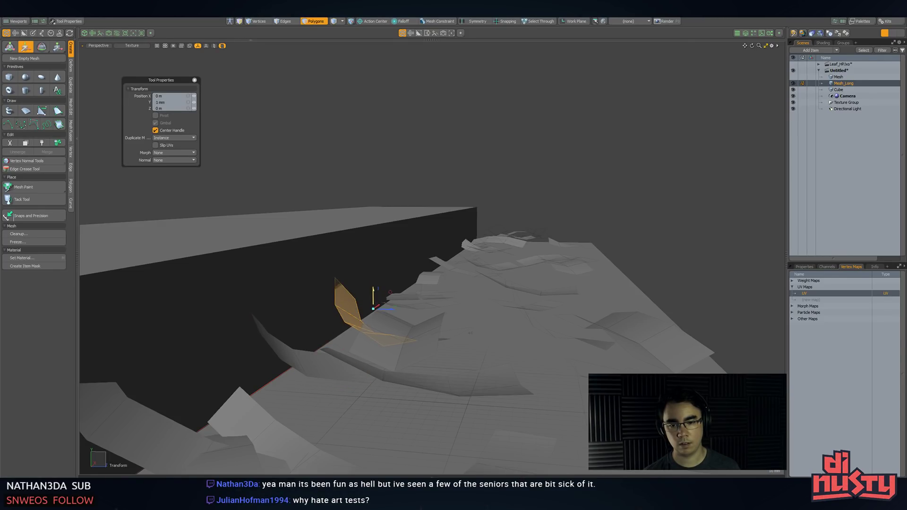
scroll(373, 293, up, 3)
drag(373, 289, 367, 313)
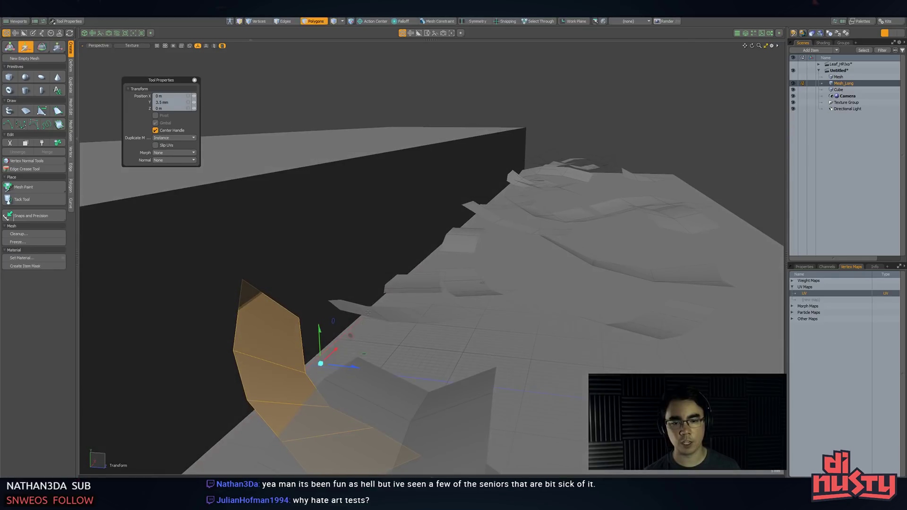
- Rotate the next leaf along the foot of the wall about -18° around Y and tilt it up against the wall
key(space)
double_click(414, 279)
key(e)
scroll(414, 278, up, 3)
mouse_move(414, 278)
alt+mouse_down()
mouse_move(434, 293)
mouse_move(427, 268)
alt+mouse_up()
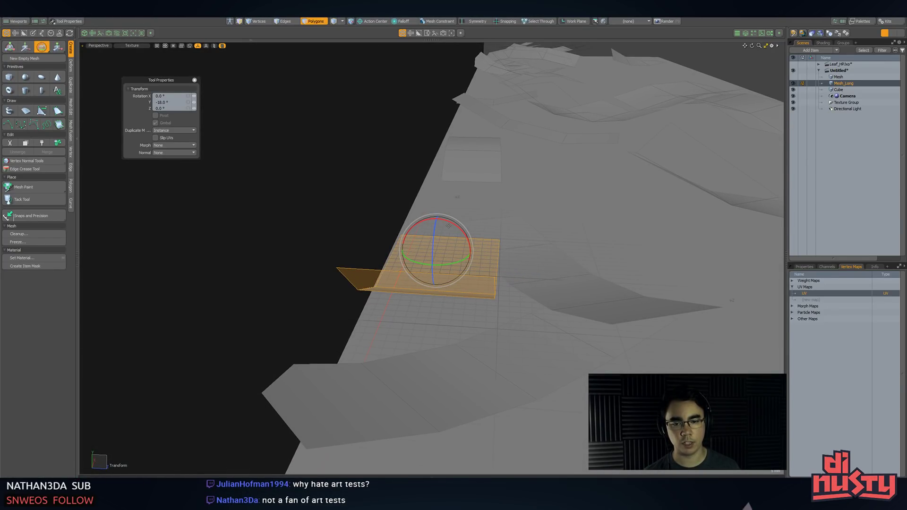
mouse_move(452, 225)
mouse_down()
mouse_move(466, 238)
mouse_move(464, 214)
mouse_move(451, 214)
mouse_move(461, 211)
mouse_move(465, 233)
mouse_up()
key(w)
key(space)
click(503, 91)
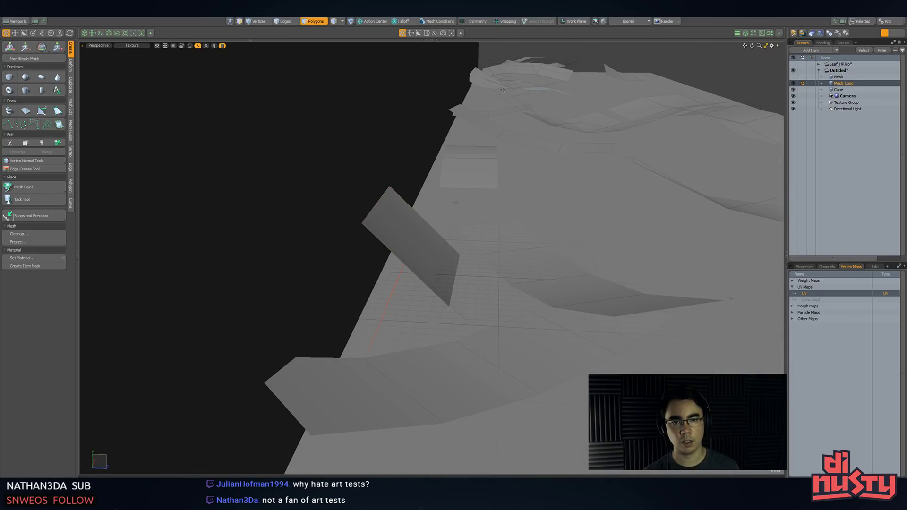
- Move and rotate the long leaf lying farther along the ledge so it rests against the wall
double_click(481, 125)
key(shift+a)
alt+drag(525, 162, 547, 137)
key(w)
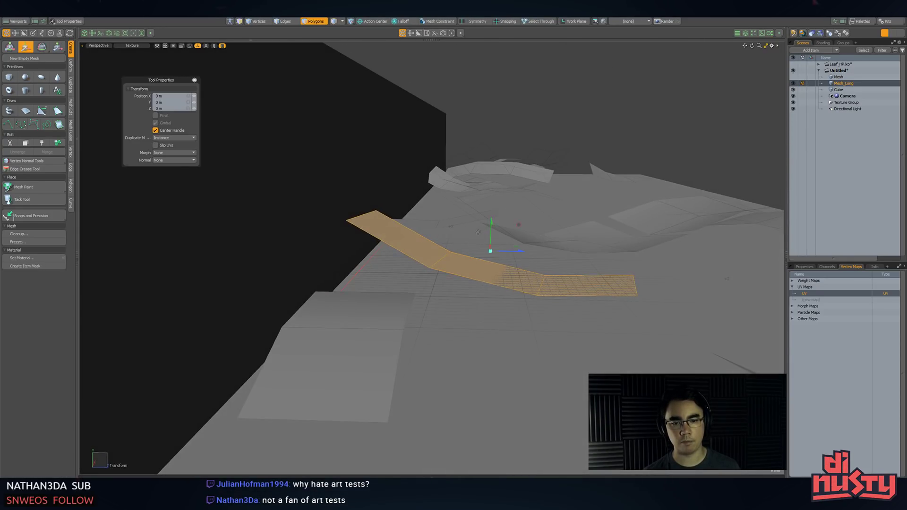
drag(520, 225, 489, 207)
key(e)
key(w)
key(q)
- Rotate and reposition the raised leaf toward the far part of the ledge
key(5)
key(3)
double_click(493, 172)
key(shift+a)
alt+drag(493, 173, 412, 350)
key(3)
double_click(391, 225)
key(e)
key(w)
key(space)
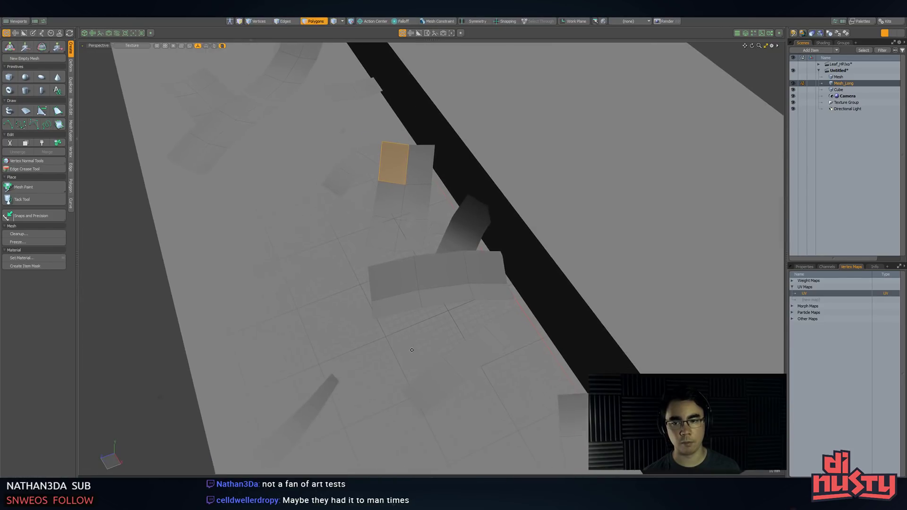
- Rotate and reposition the wide leaf lying in the middle of the ledge beneath a small crossing leaf
click(231, 194)
double_click(232, 137)
key(shift+a)
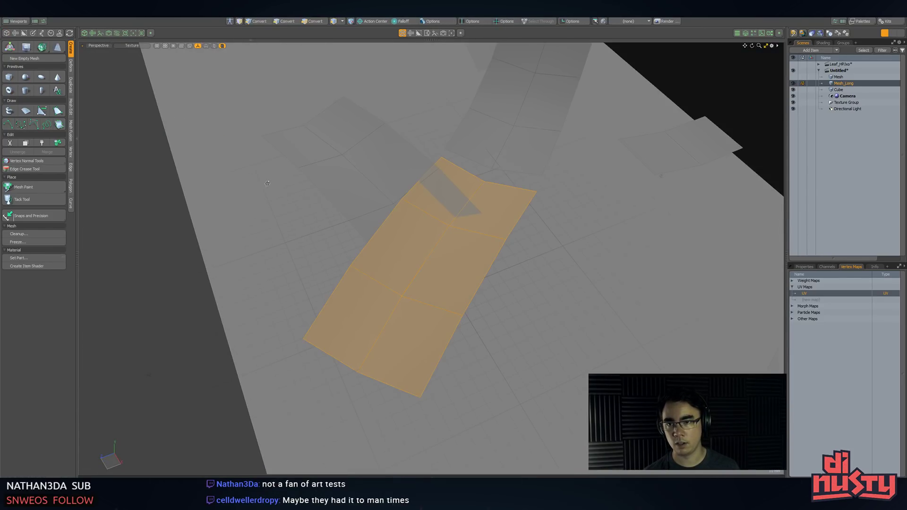
alt+drag(246, 151, 446, 185)
key(e)
key(w)
key(space)
- Move the long narrow leaf by the wall about 30 mm in Y and 22 mm in Z, and rotate it -23.5° around X
alt+drag(347, 138, 524, 173)
key(e)
key(w)
alt+drag(508, 185, 462, 211)
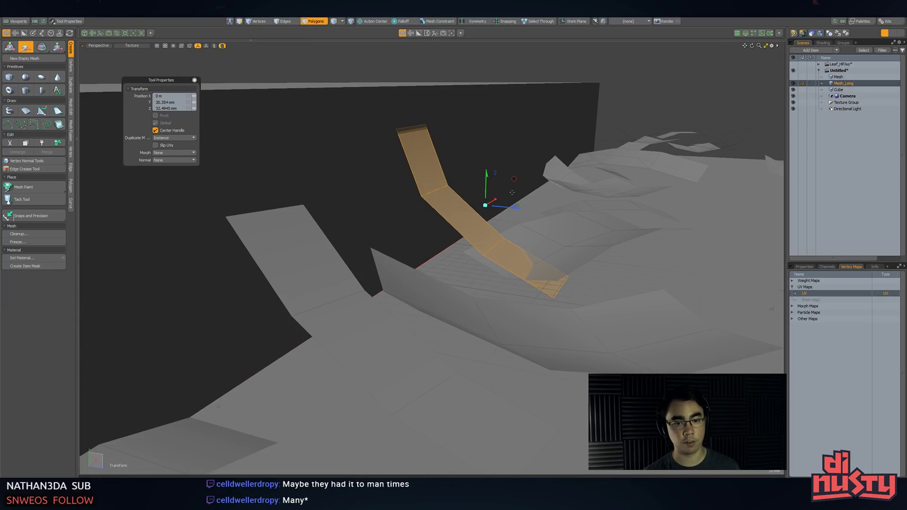
key(e)
drag(507, 189, 500, 175)
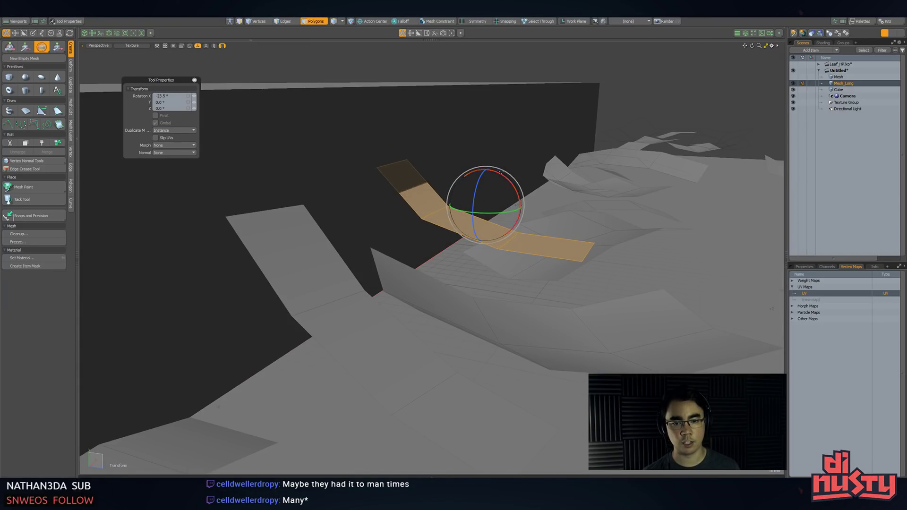
- Reshape the same leaf's upper end by moving its top edge about 3.8 mm in Y and 21.4 mm in Z
key(2)
key(w)
drag(420, 136, 441, 133)
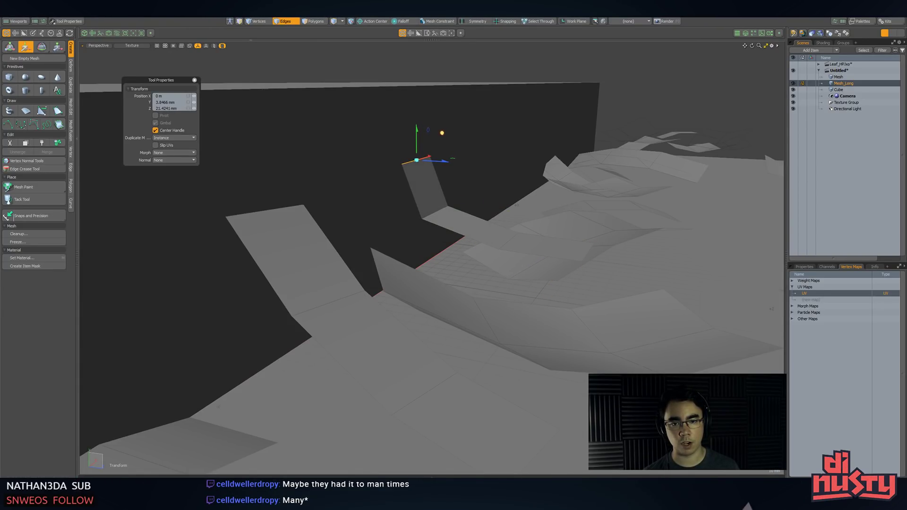
key(q)
key(3)
click(427, 196)
key(w)
alt+drag(427, 193, 482, 140)
key(q)
- Select the whole reshaped leaf and reposition it at the foot of the wall
double_click(489, 212)
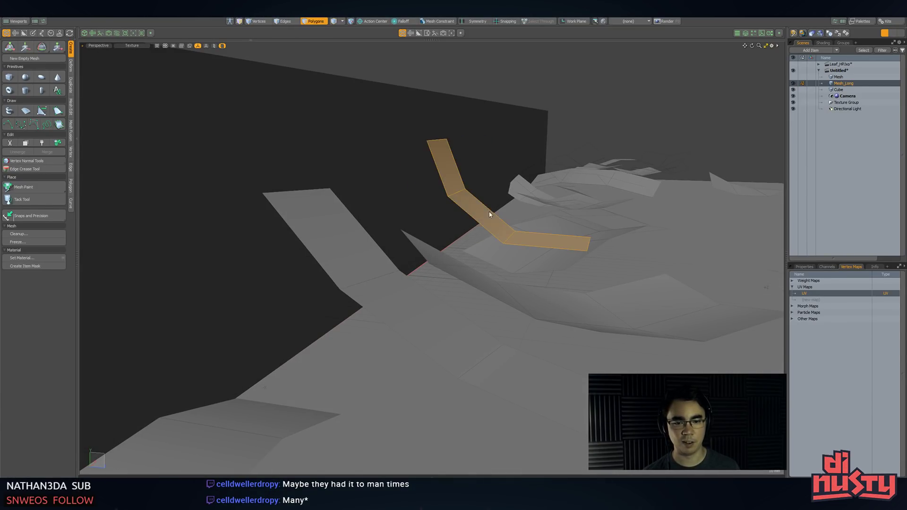
key(w)
alt+drag(490, 211, 510, 208)
drag(543, 168, 512, 290)
key(q)
- Rotate and reposition a neighbouring leaf on the ledge
double_click(543, 265)
key(e)
key(w)
key(space)
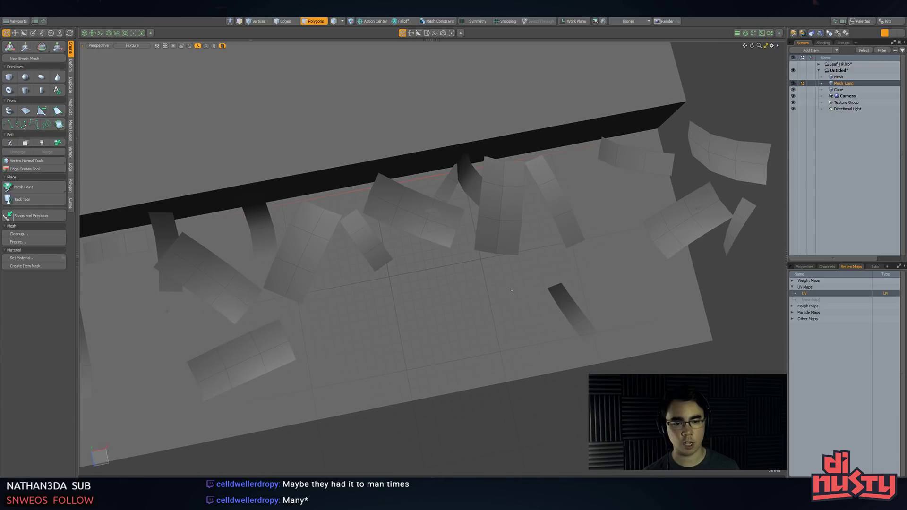
- Move the small narrow leaf near the ledge's front edge farther along negative X
key(w)
drag(506, 326, 482, 323)
alt+shift+drag(482, 323, 394, 334)
key(space)
- Move the wide leaf overhanging the positive X end of the ledge inward toward the other leaves
double_click(599, 250)
key(w)
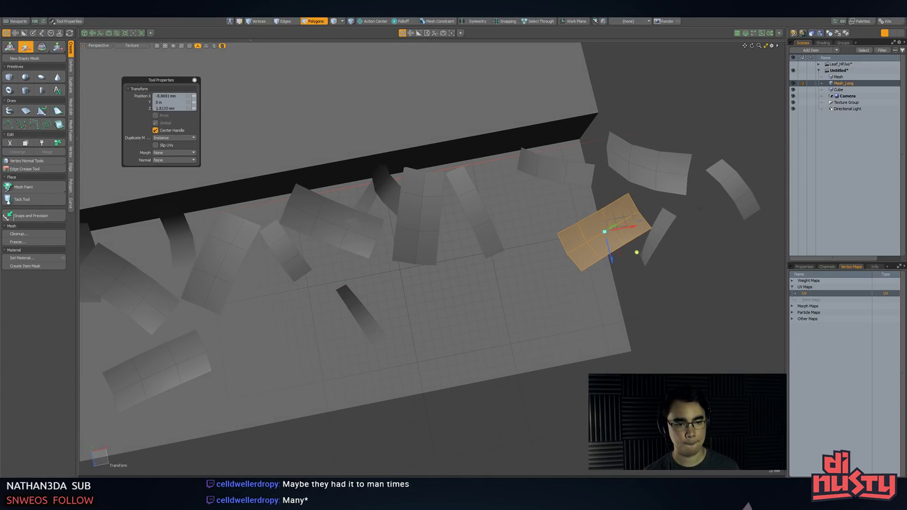
drag(637, 252, 585, 271)
key(space)
click(675, 340)
- Move the two loose leaves at the ledge's negative X front corner off the box, beyond its end
alt+drag(676, 340, 392, 345)
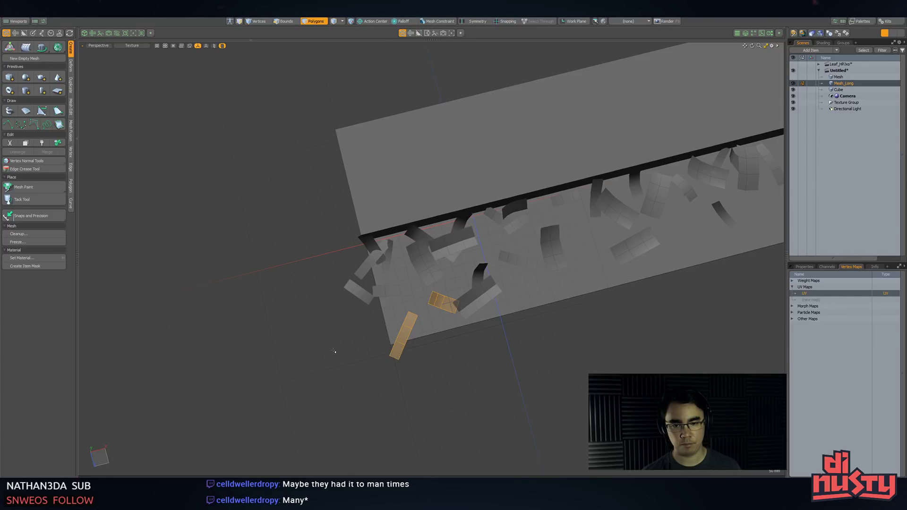
key(w)
drag(456, 342, 344, 297)
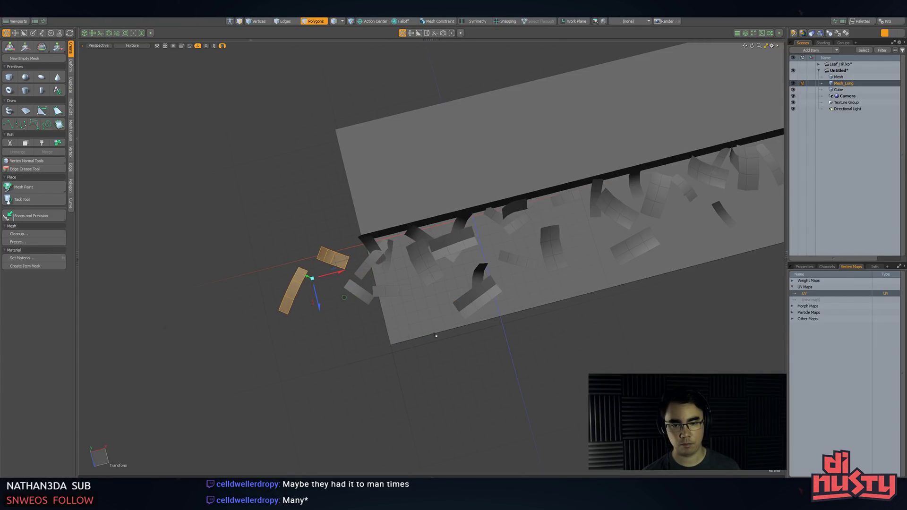
alt+drag(471, 306, 469, 345)
click(395, 339)
scroll(487, 354, up, 1)
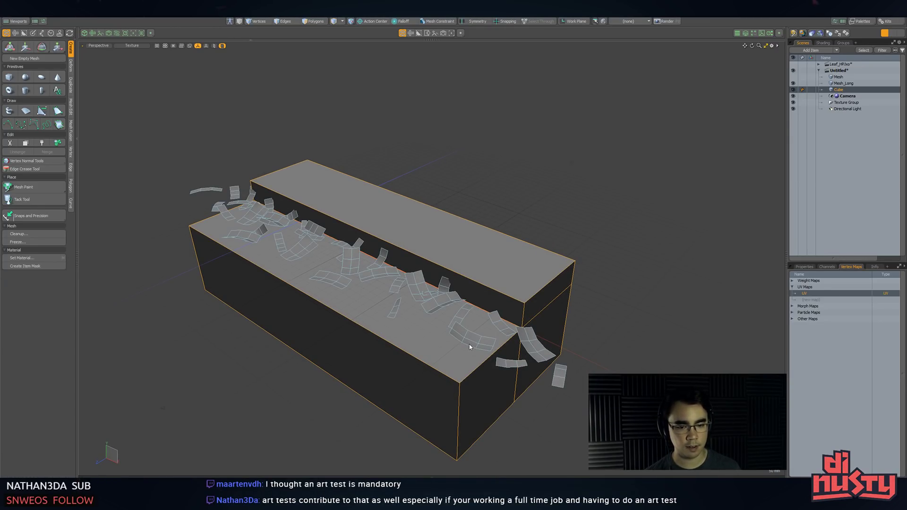
key(Tab)
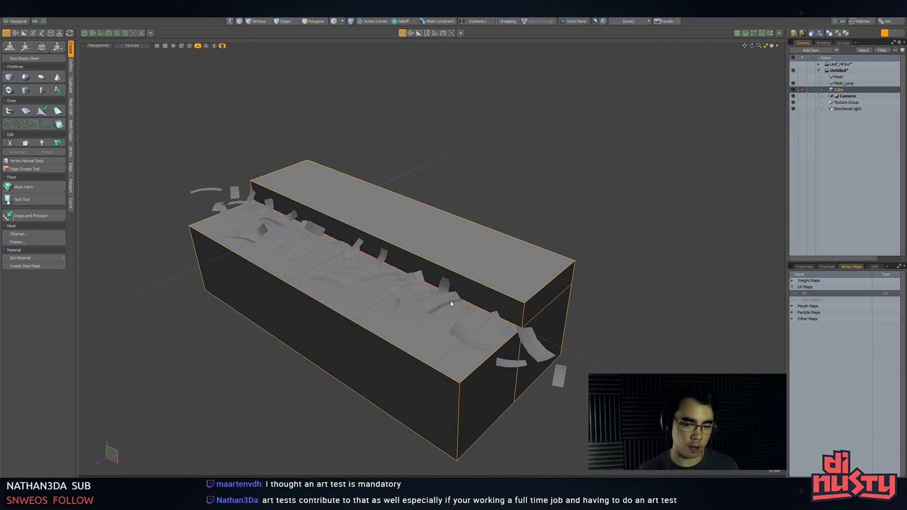
click(350, 261)
key(3)
double_click(353, 259)
key(shift+a)
alt+drag(423, 284, 567, 243)
key(e)
key(w)
key(ctrl+z)
key(ctrl+z)
key(ctrl+z)
- Move the wide leaf overlapping the narrow upright one at mid-wall about -223 mm in X and -43 mm in Z
key(1)
ctrl+alt+drag(566, 243, 487, 241)
alt+drag(487, 241, 496, 265)
key(3)
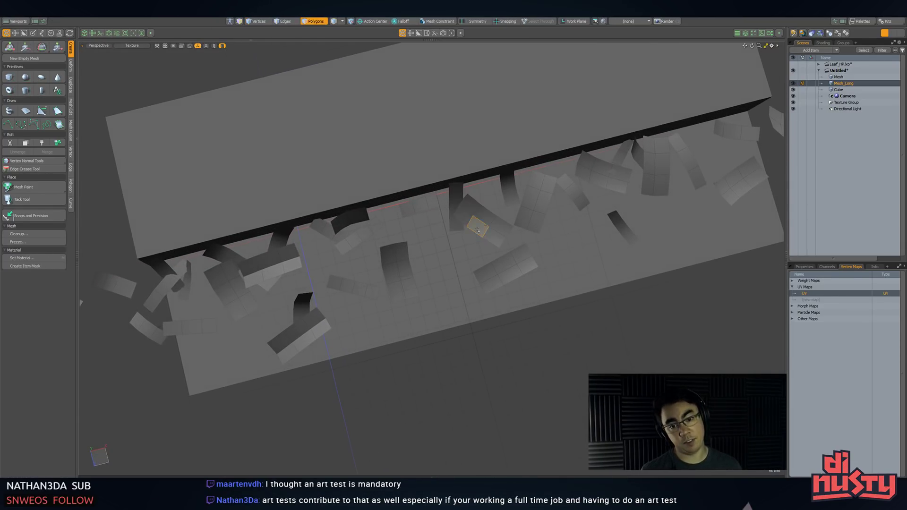
double_click(477, 231)
key(w)
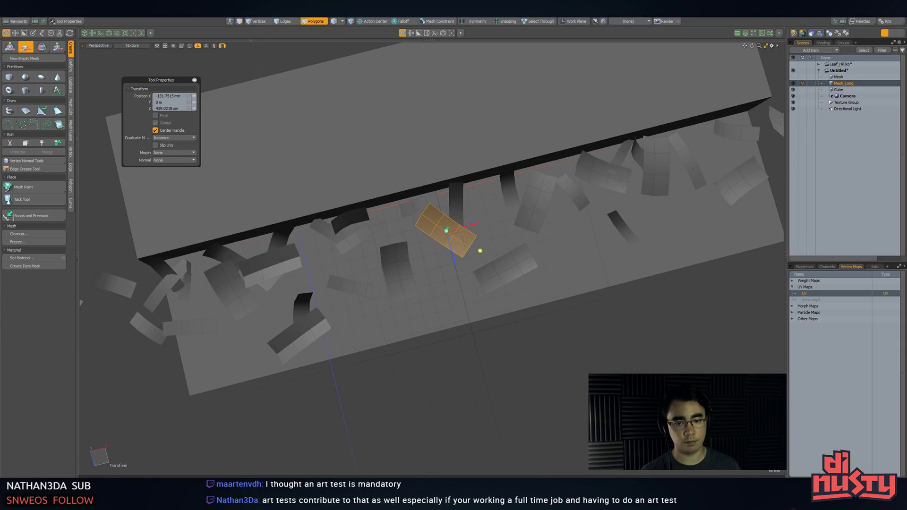
mouse_move(475, 241)
mouse_down()
mouse_move(501, 221)
mouse_move(484, 243)
mouse_up()
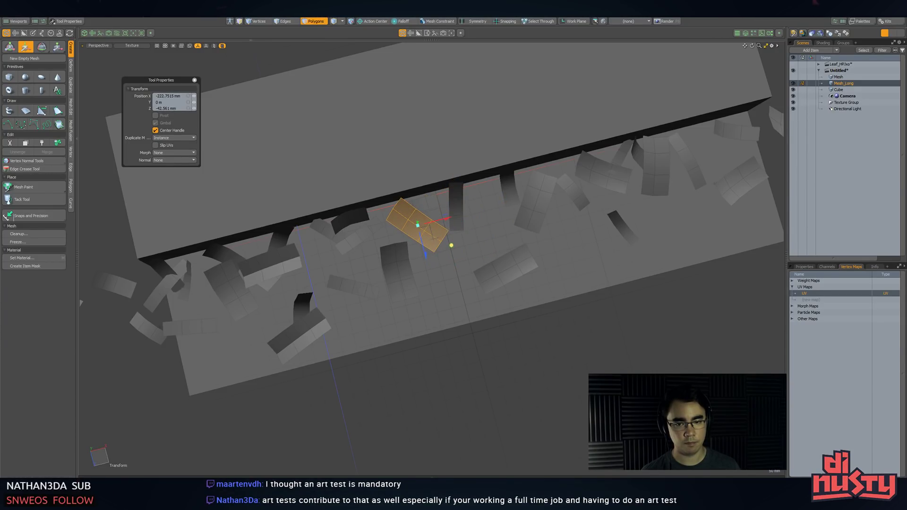
key(q)
- Move the wide leaf near the middle of the ledge's front edge slightly along negative X
alt+drag(507, 290, 504, 260)
double_click(477, 269)
key(w)
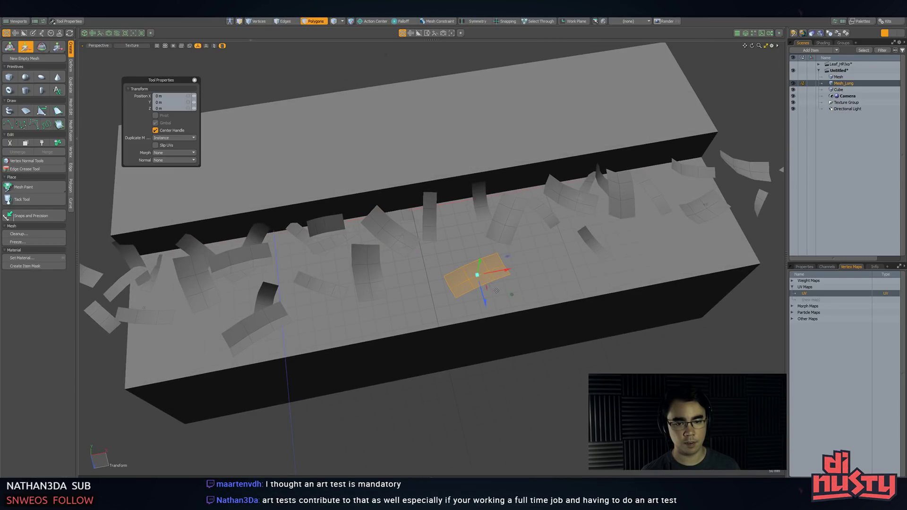
key(q)
click(492, 320)
alt+drag(492, 320, 419, 375)
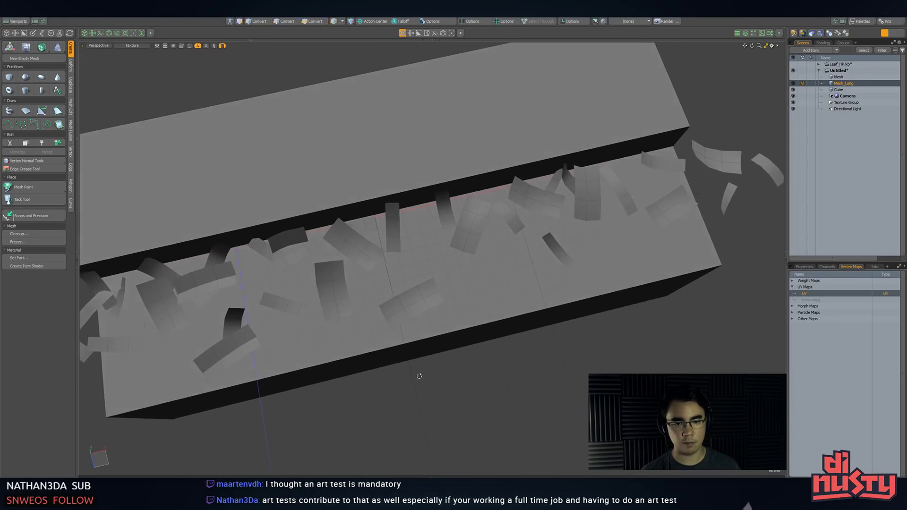
- Move the wide slanted leaf beside the mid-wall upright leaves about -8 mm in X and -35 mm in Z
alt+shift+drag(479, 298, 444, 318)
key(y)
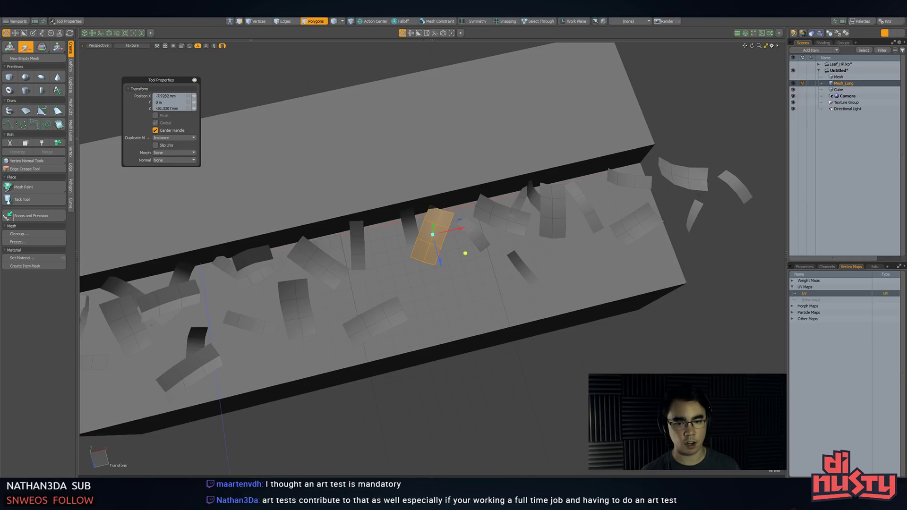
key(space)
key(5)
alt+drag(468, 259, 462, 282)
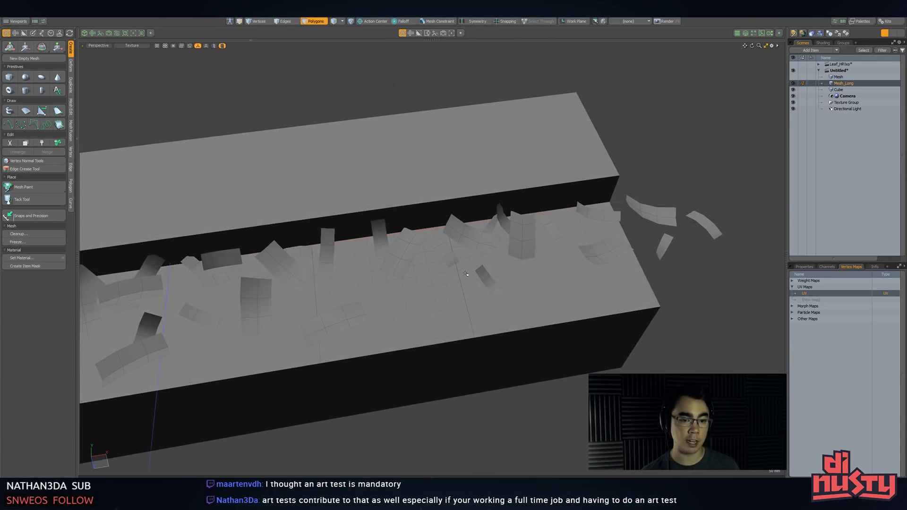
- Shift the next wide leaf along the wall slightly in negative X, clear of its overlapping neighbours
click(480, 251)
alt+drag(479, 250, 493, 266)
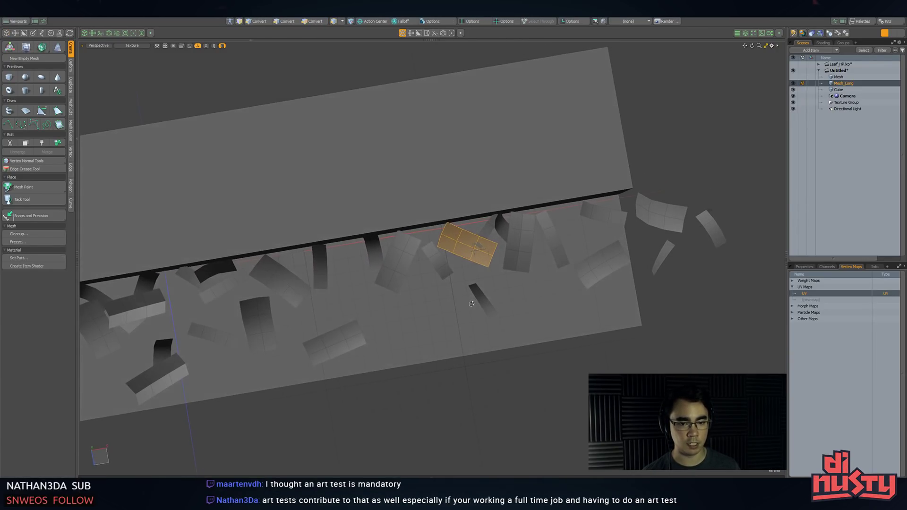
key(y)
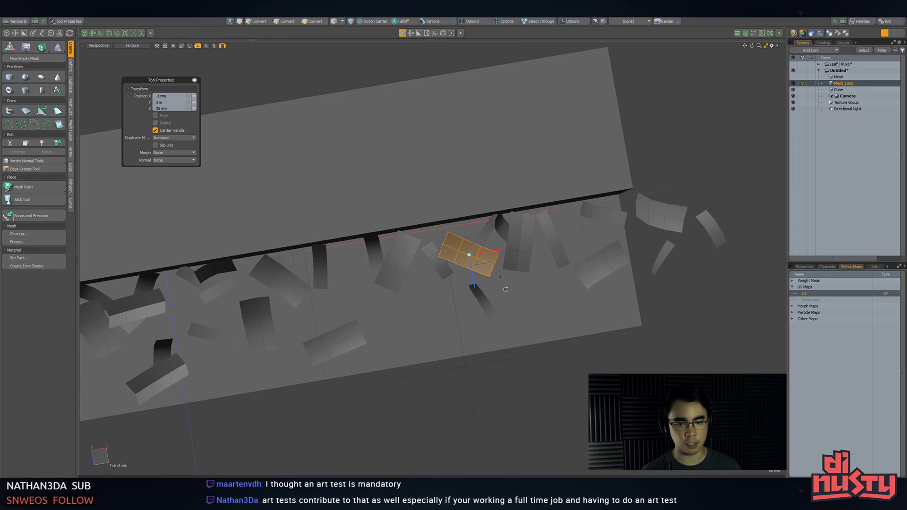
key(space)
- Rotate the small leaf between the two wide ones and move it about -31 mm in X and 24 mm in Z
key(e)
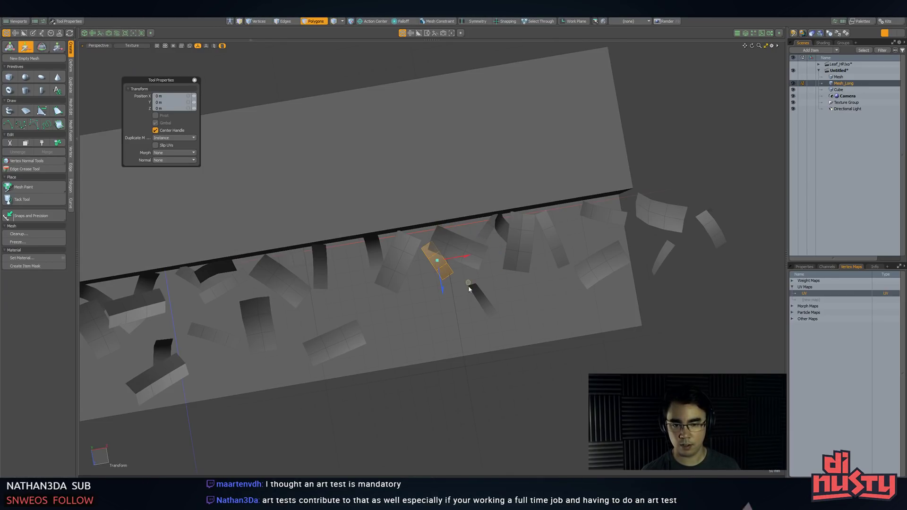
key(w)
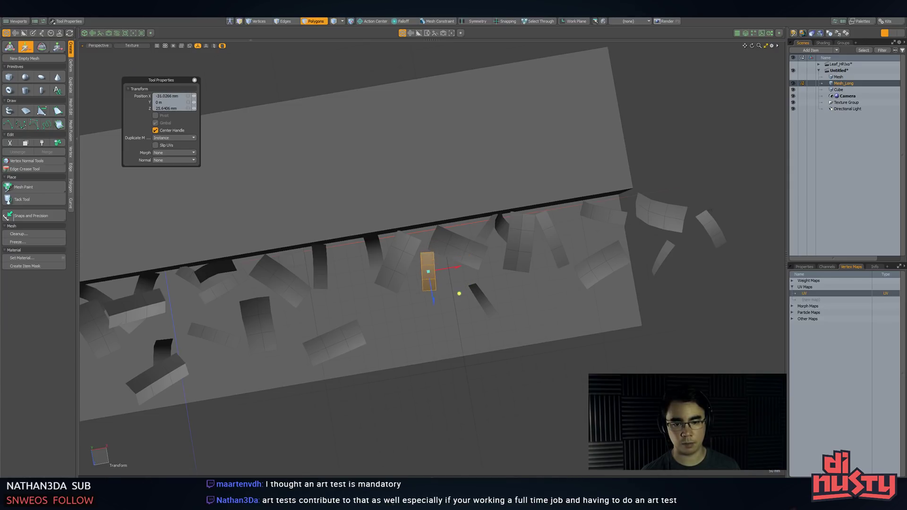
key(space)
drag(459, 293, 382, 257)
click(382, 257)
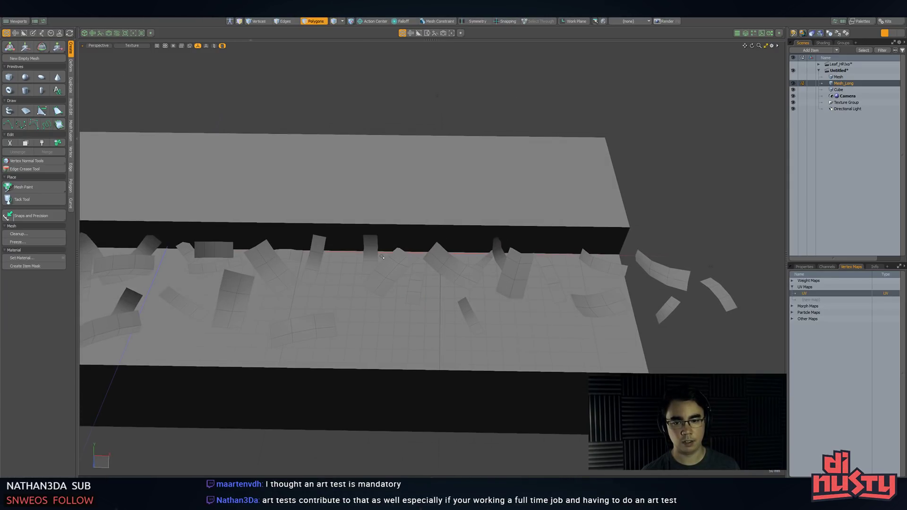
- Try raising all the leaves together by 14 mm along Y
ctrl+alt+drag(627, 321, 715, 277)
ctrl+alt+drag(715, 278, 452, 245)
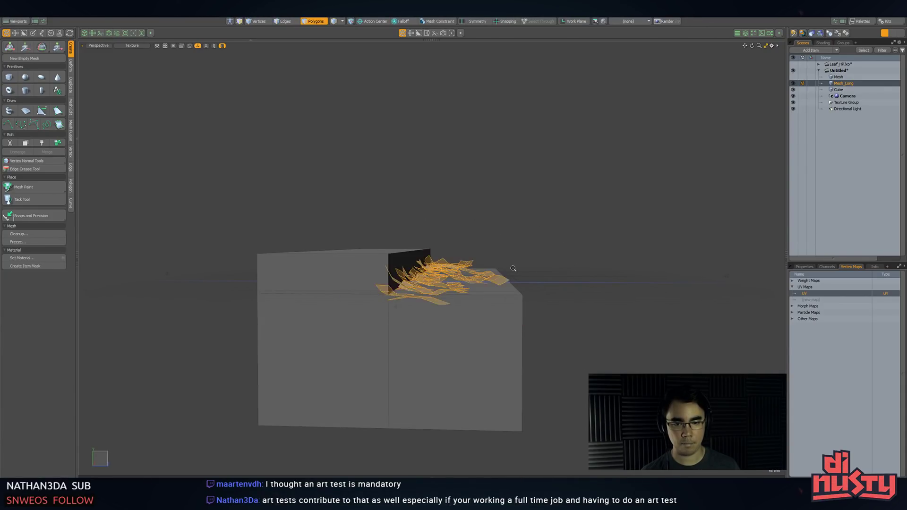
key(r)
ctrl+alt+drag(512, 268, 419, 247)
key(w)
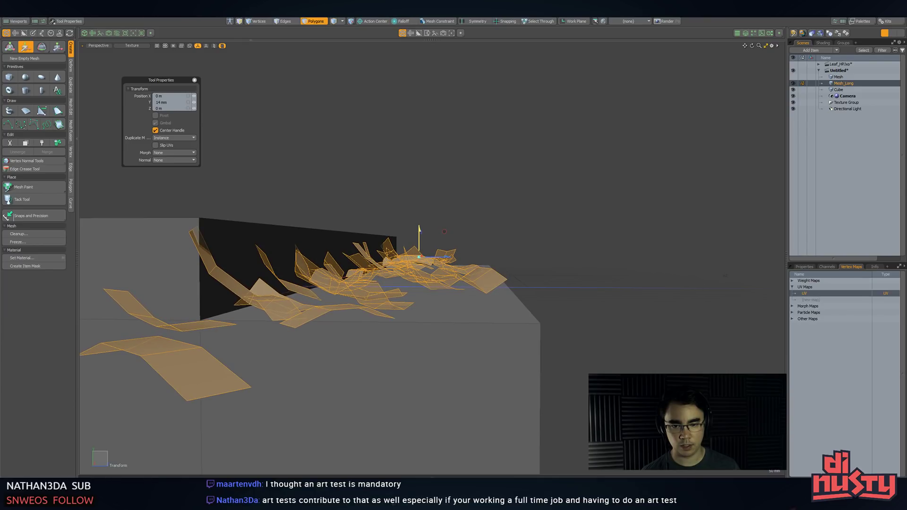
key(q)
click(496, 255)
alt+drag(496, 255, 203, 273)
key(ctrl+z)
key(ctrl+z)
key(ctrl+z)
key(ctrl+z)
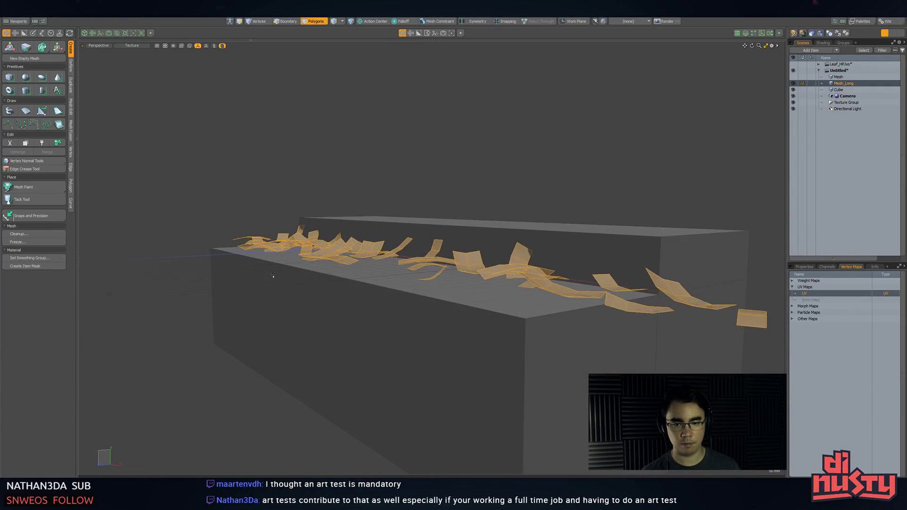
- Scale all the leaves vertically about the ledge's front corner with snapping turned on
key(r)
key(x)
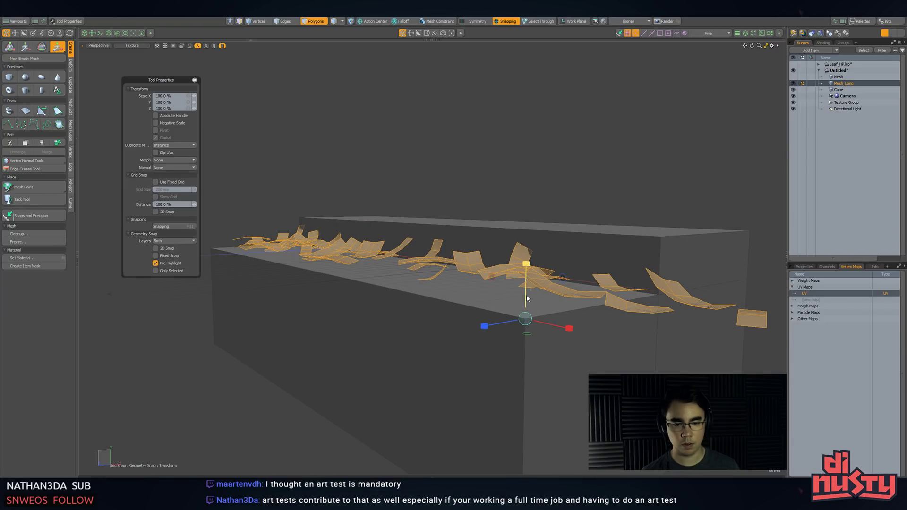
drag(527, 299, 528, 282)
key(q)
click(498, 203)
alt+drag(498, 203, 564, 320)
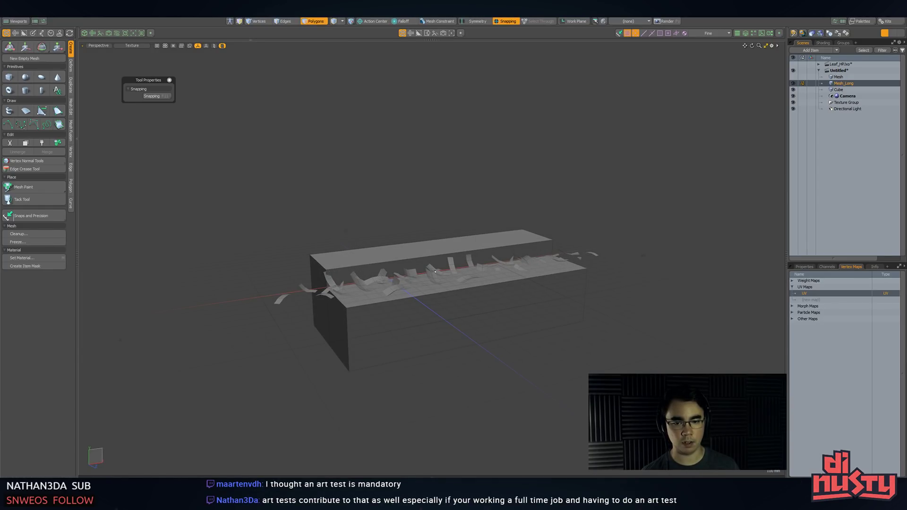
- Turn snapping off and move the leaf near the end of the wall 7.5 mm in Y and -14 mm in Z
scroll(562, 272, up, 3)
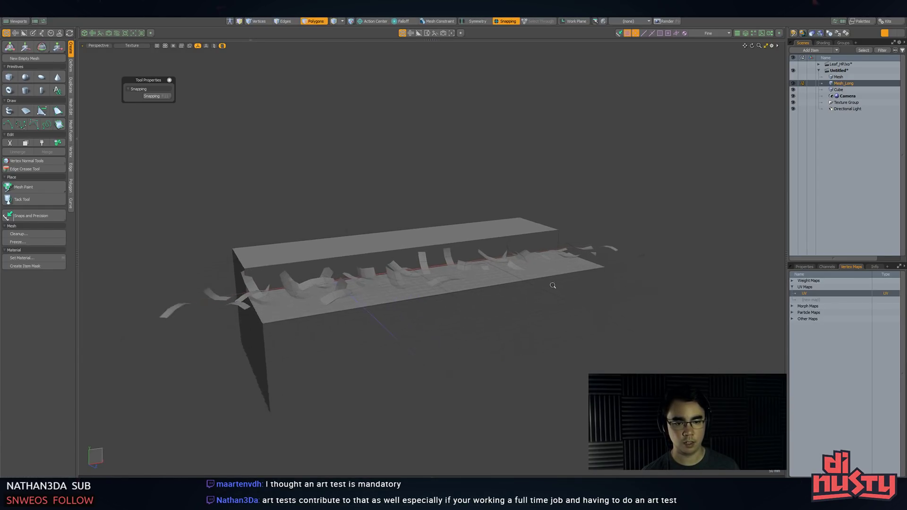
alt+drag(562, 264, 551, 220)
key(e)
key(shift+a)
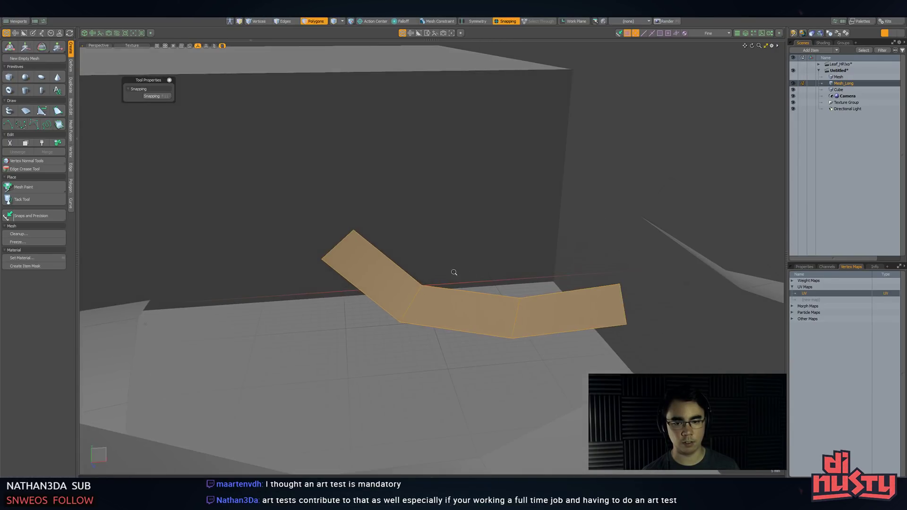
key(x)
drag(475, 278, 477, 295)
alt+drag(477, 295, 565, 264)
key(w)
drag(491, 243, 477, 235)
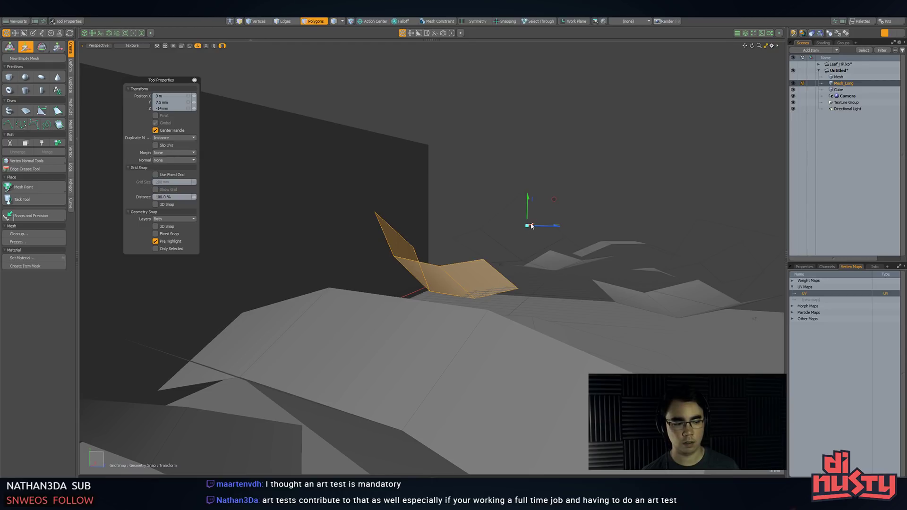
- Examine the finished leaf arrangement against the stepped box, close up and from a distance
key(q)
click(532, 225)
alt+drag(531, 226, 471, 282)
scroll(416, 270, down, 2)
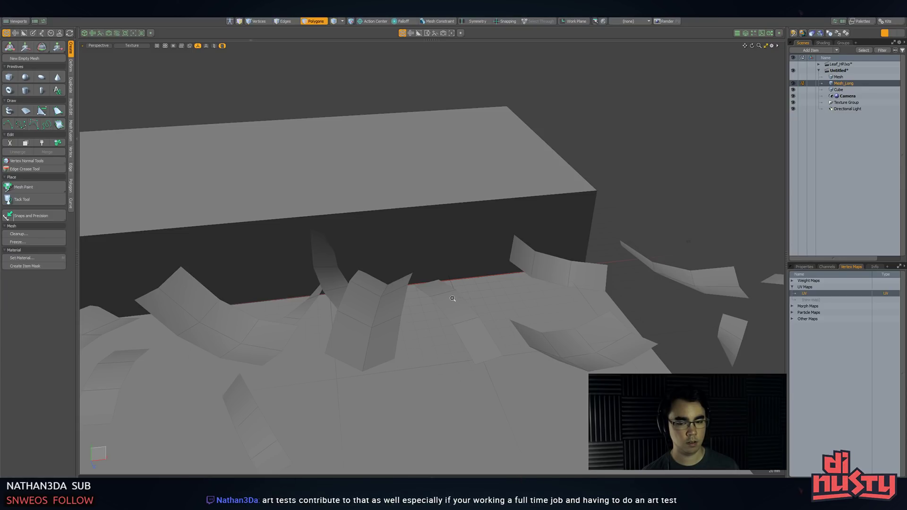
alt+drag(453, 299, 378, 279)
double_click(343, 234)
alt+drag(343, 234, 390, 268)
key(e)
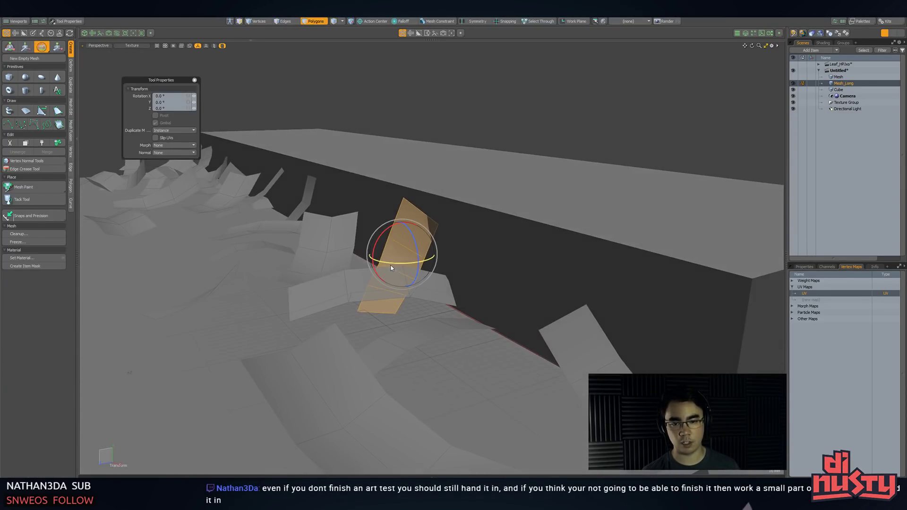
key(q)
click(474, 126)
alt+drag(492, 174, 536, 267)
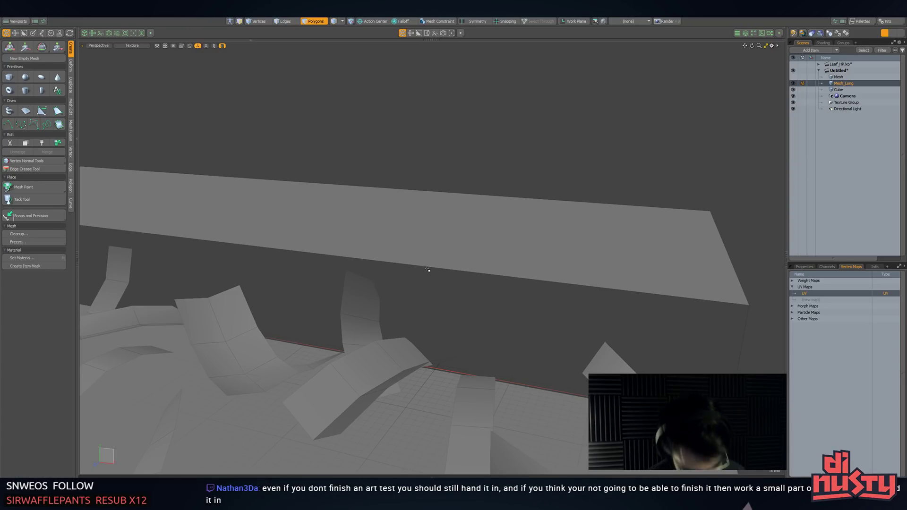
alt+drag(332, 274, 442, 319)
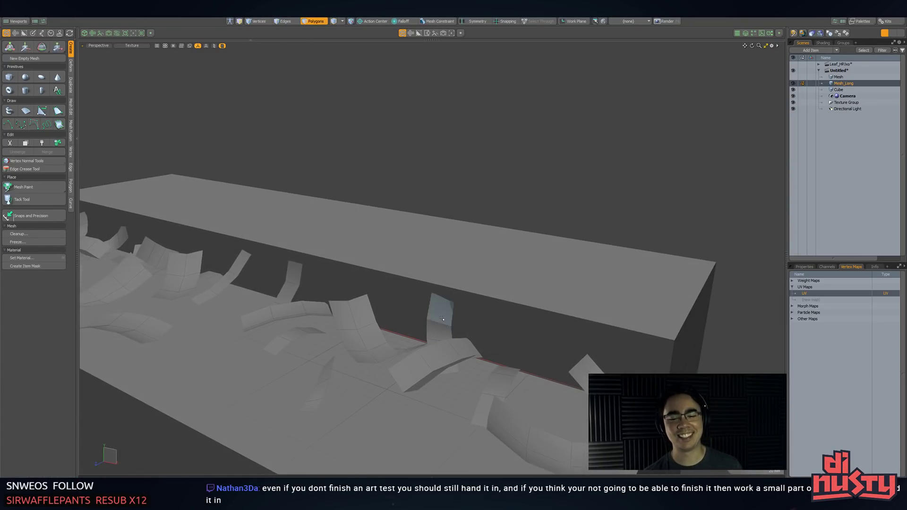
alt+drag(449, 228, 421, 289)
alt+drag(343, 288, 316, 229)
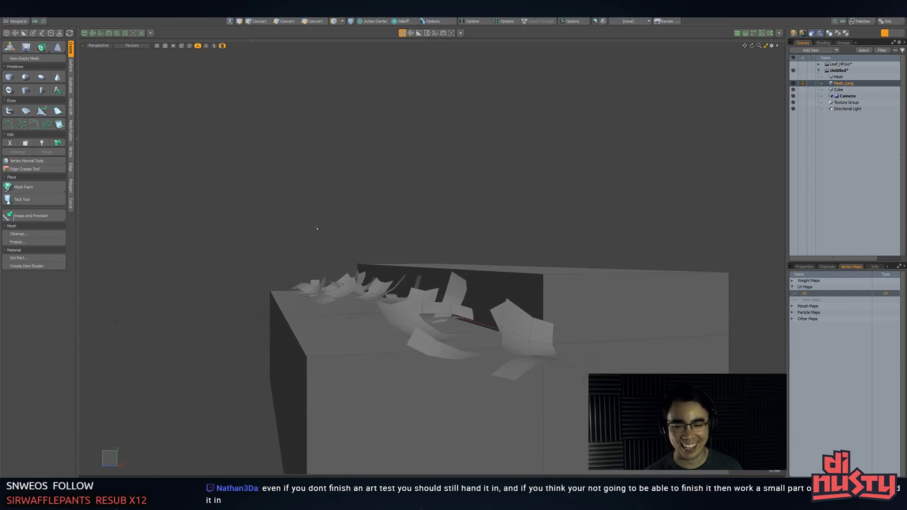
scroll(385, 294, down, 5)
alt+drag(384, 294, 422, 293)
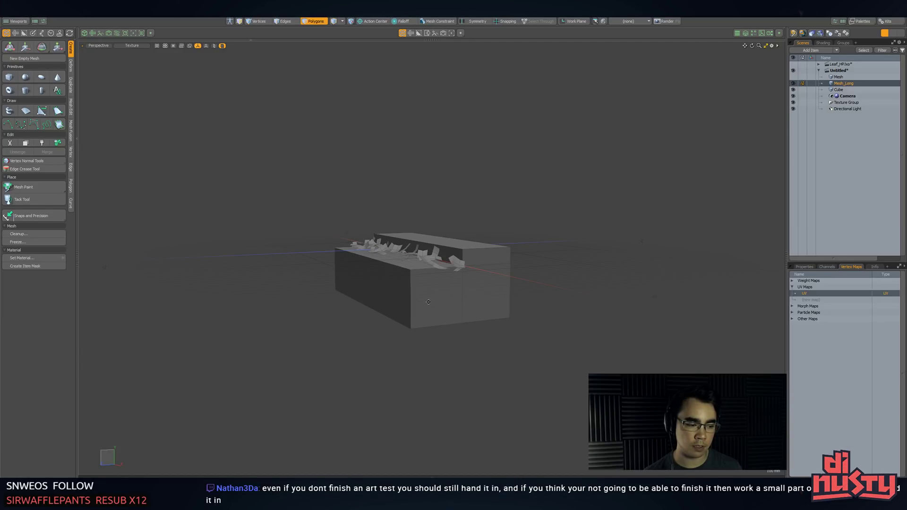
scroll(377, 312, up, 2)
alt+drag(416, 288, 418, 372)
key(5)
click(394, 350)
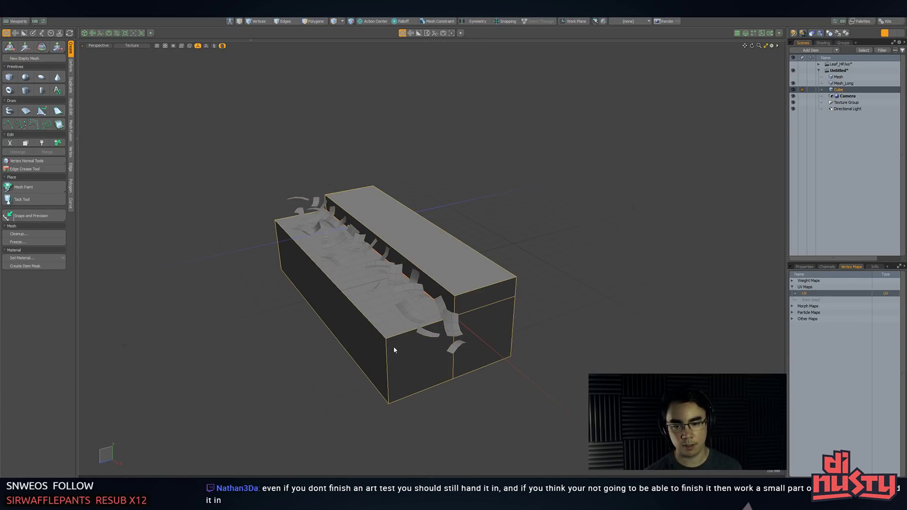
click(477, 283)
key(3)
double_click(469, 270)
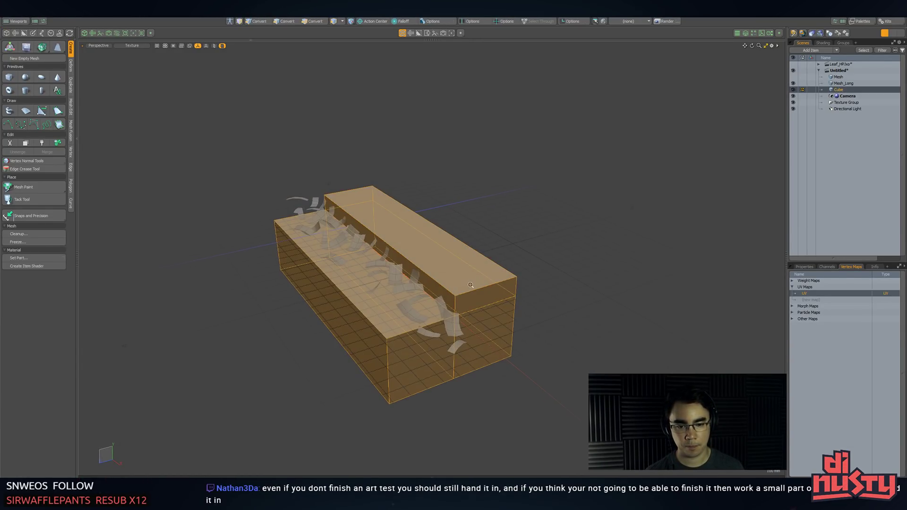
scroll(470, 270, up, 1)
alt+drag(470, 270, 517, 296)
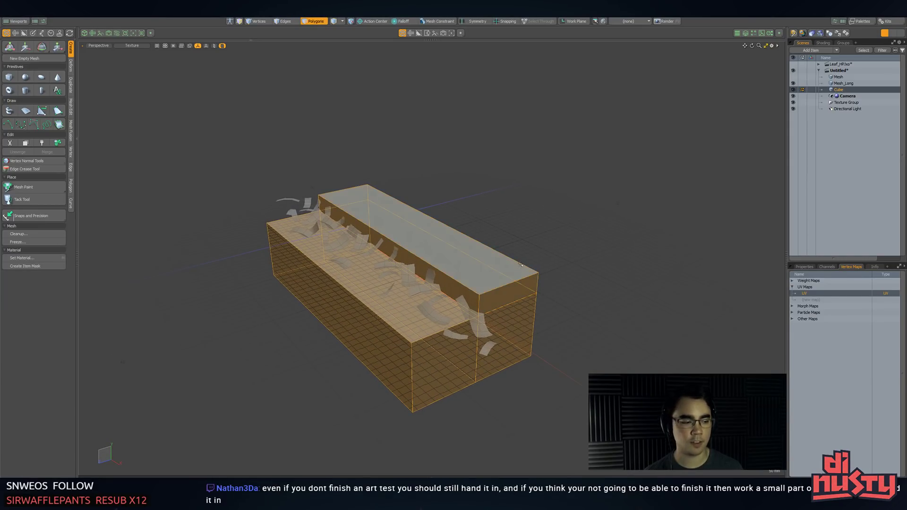
click(636, 241)
double_click(489, 265)
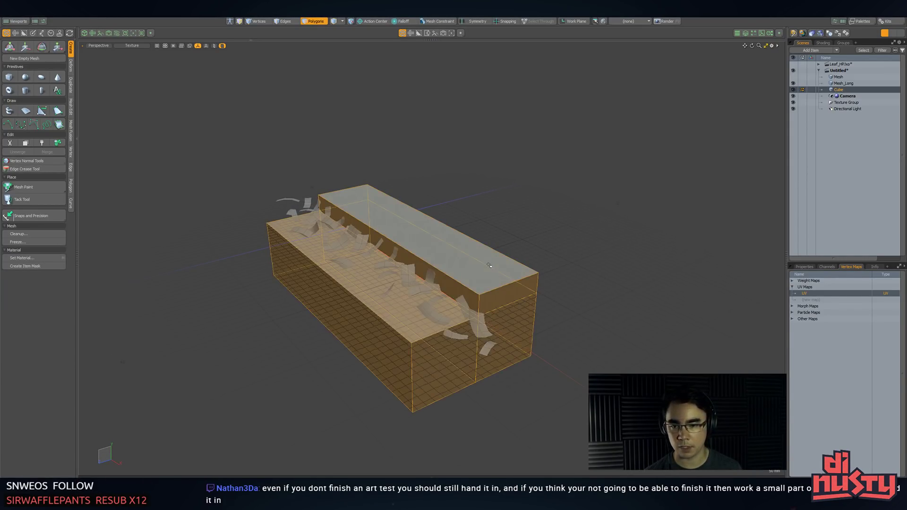
alt+drag(505, 255, 483, 237)
click(514, 244)
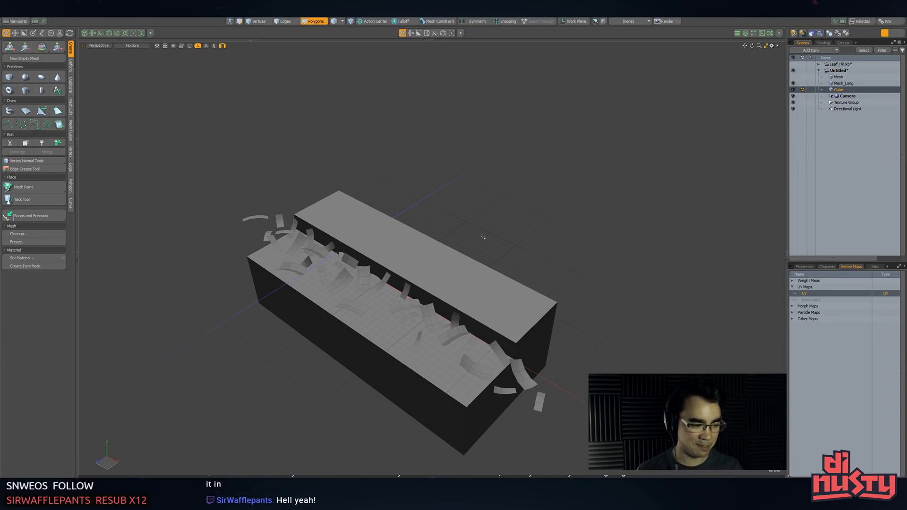
alt+drag(483, 247, 481, 230)
double_click(474, 286)
click(474, 286)
double_click(477, 288)
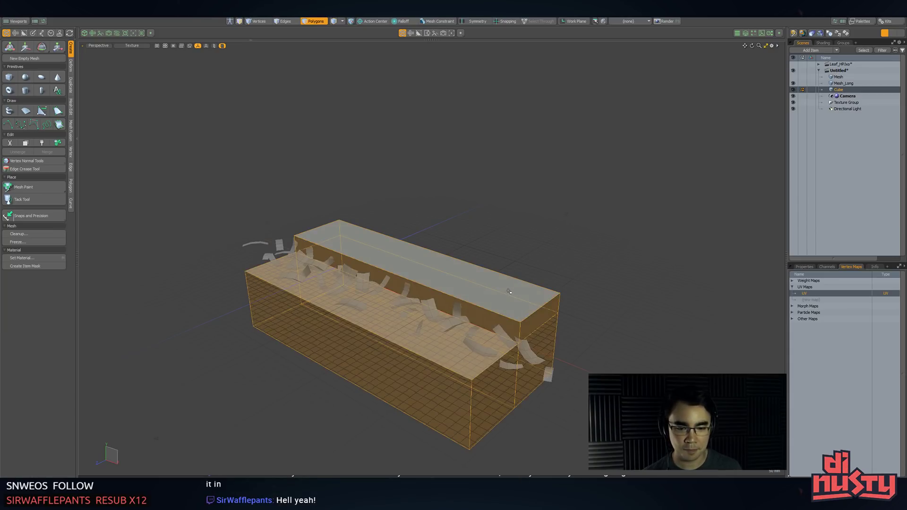
- Delete the stepped reference box, leaving the leaf mesh in place
alt+drag(594, 295, 565, 325)
click(362, 259)
key(5)
click(658, 223)
click(558, 304)
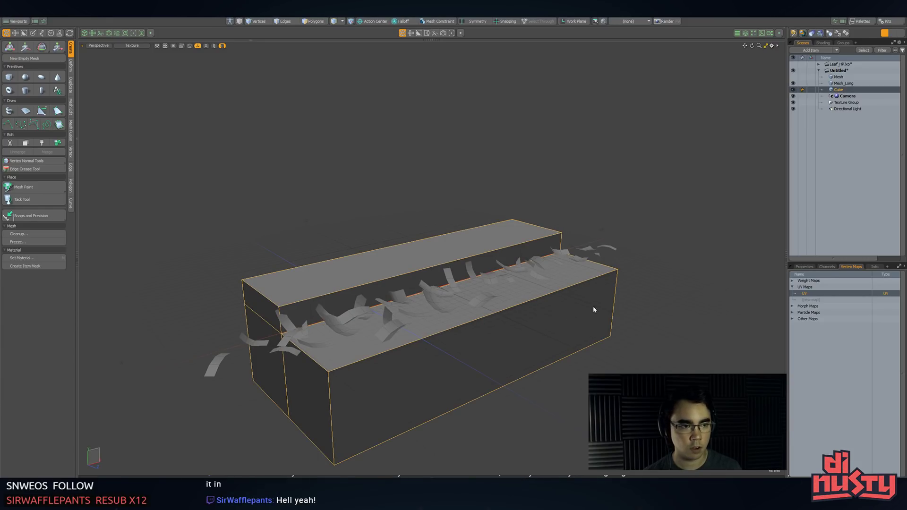
key(Delete)
- Export the Mesh_Long leaves as Autodesk FBX 2018 to Leaf_Scatter_02.fbx in the project's Plants/Leaf folder
click(588, 244)
alt+drag(589, 244, 481, 350)
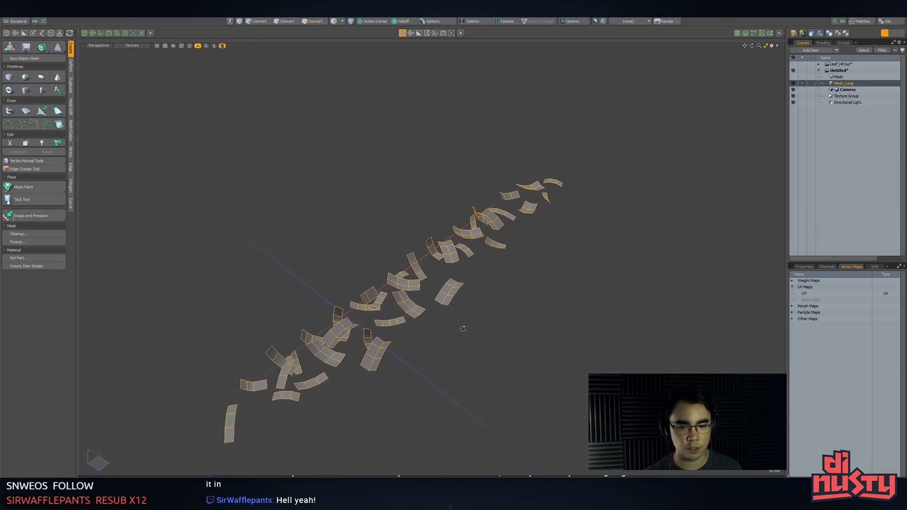
right_click(831, 83)
click(857, 115)
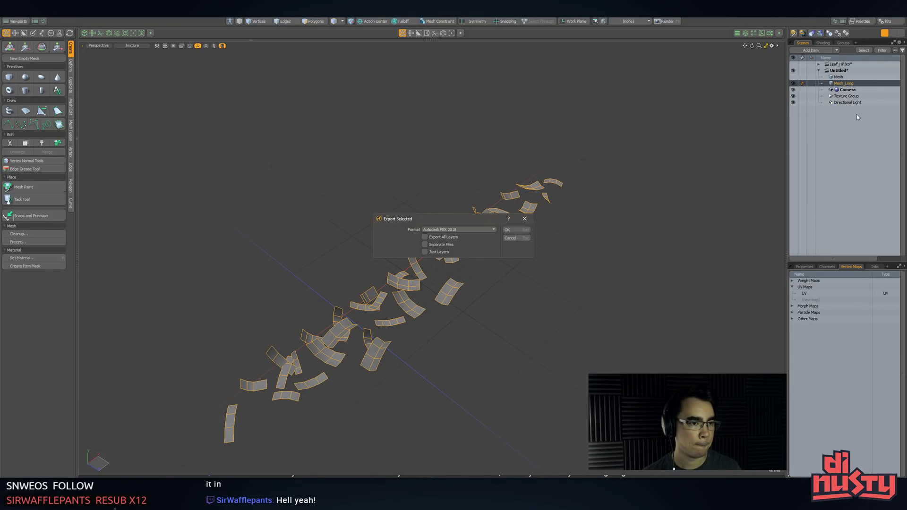
click(517, 230)
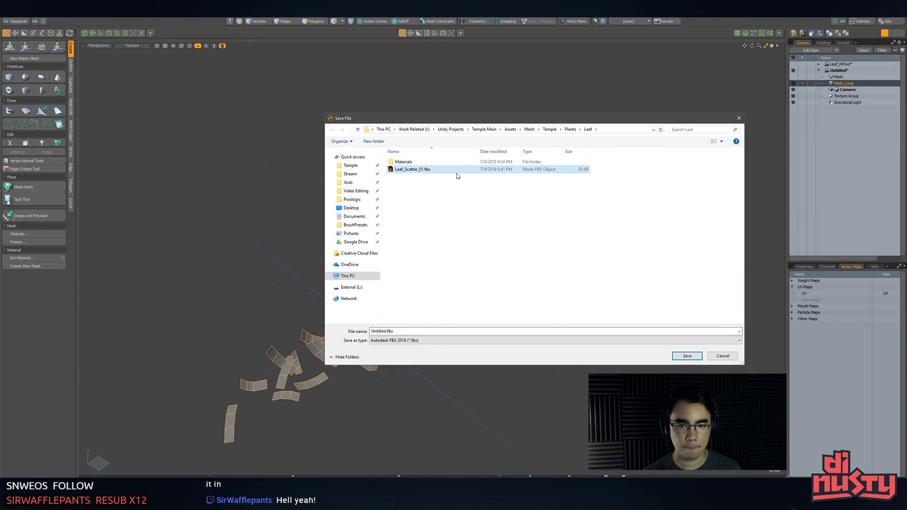
click(457, 172)
click(398, 331)
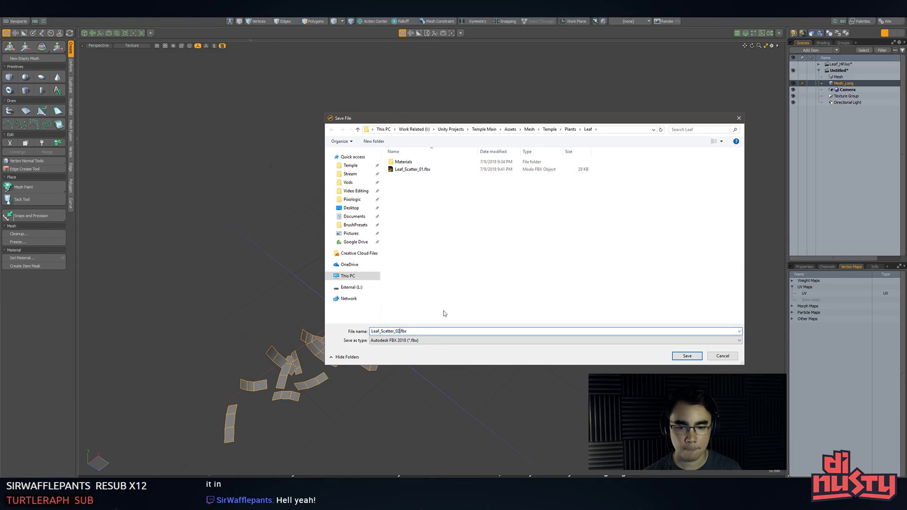
click(681, 357)
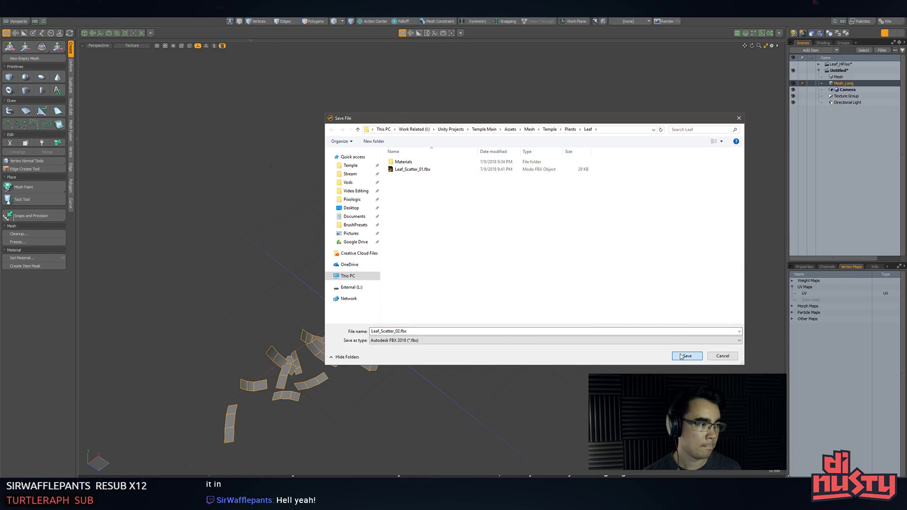
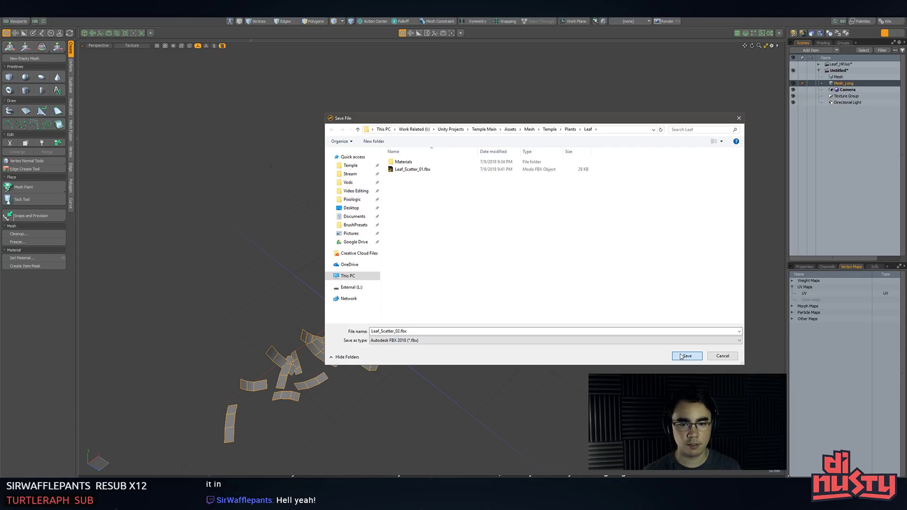
click(684, 356)
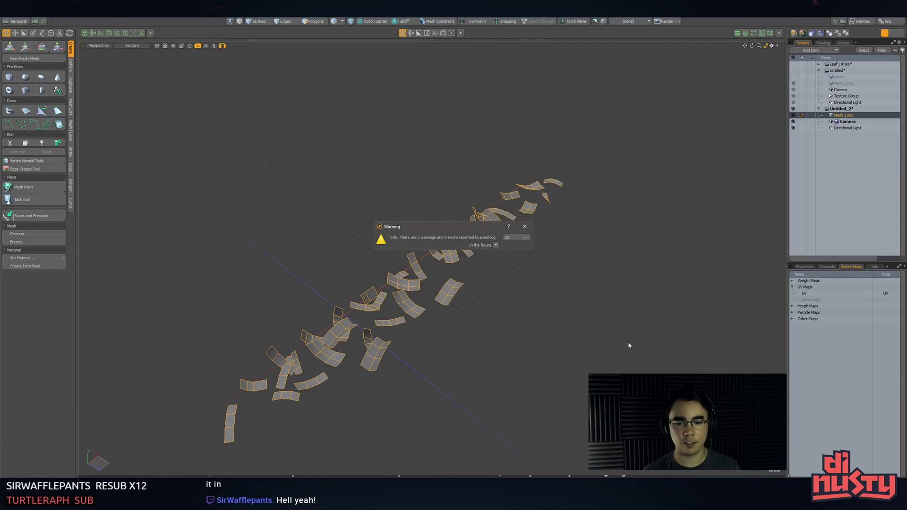
alt+drag(585, 267, 552, 250)
- Switch to Unity and place the Leaf_Scatter_02 model in the scene over the stone path
key(alt+Tab)
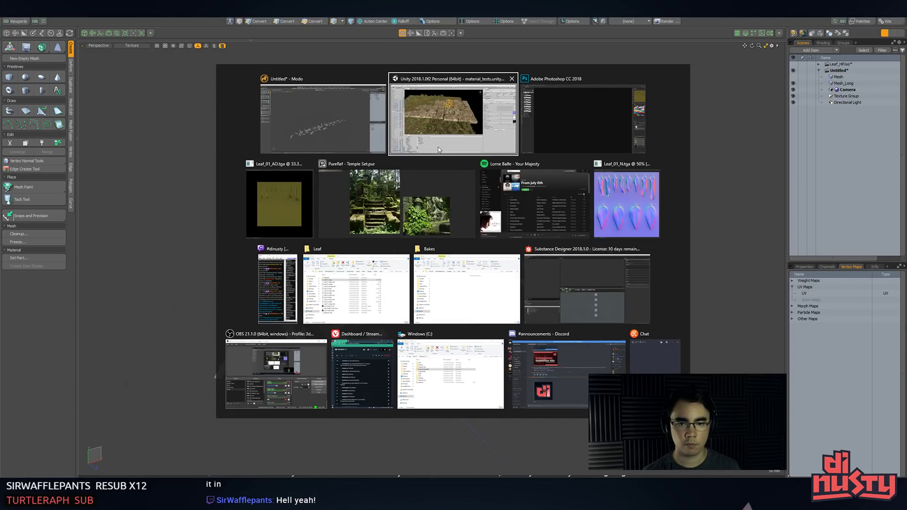
click(478, 135)
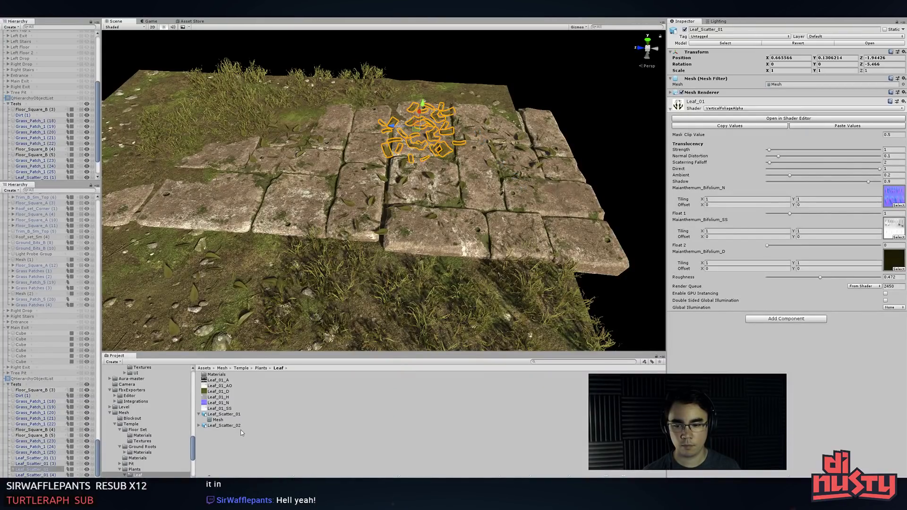
drag(236, 426, 300, 352)
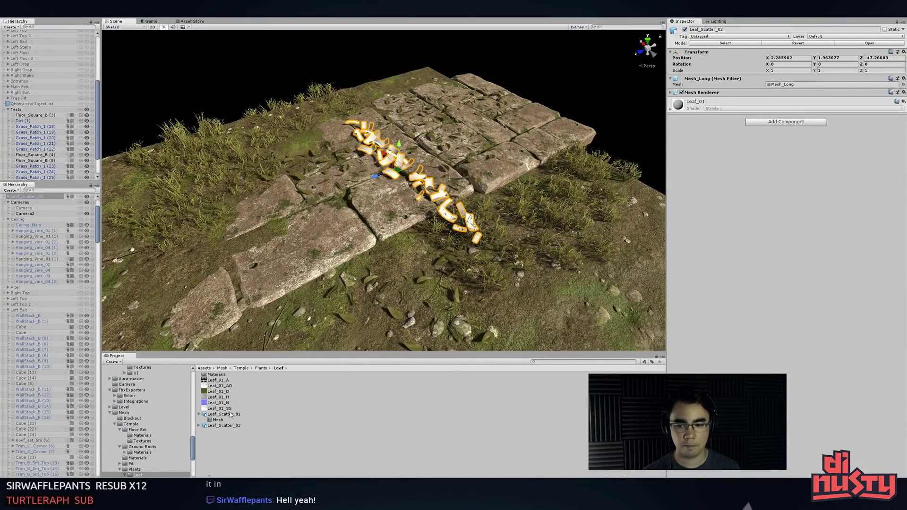
- Check Leaf_Scatter_01's material import settings and turn off Import Materials for Leaf_Scatter_02
click(211, 425)
click(227, 415)
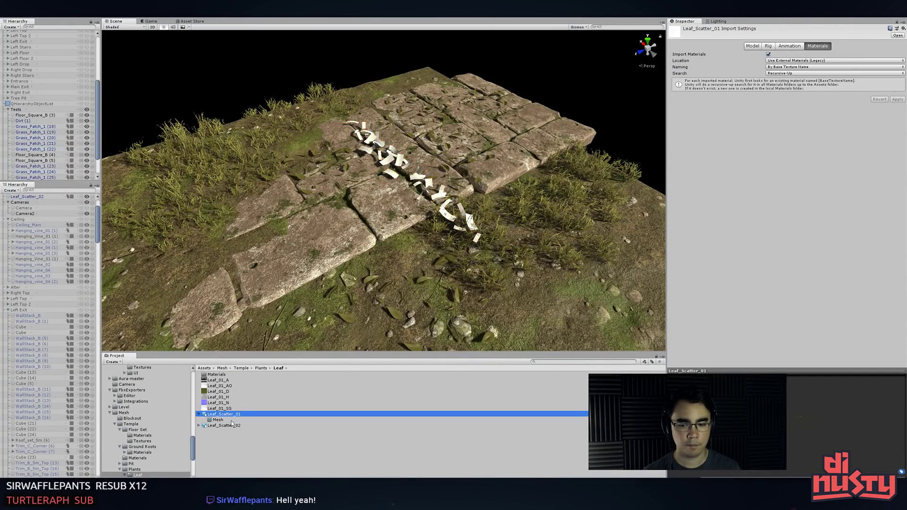
click(232, 425)
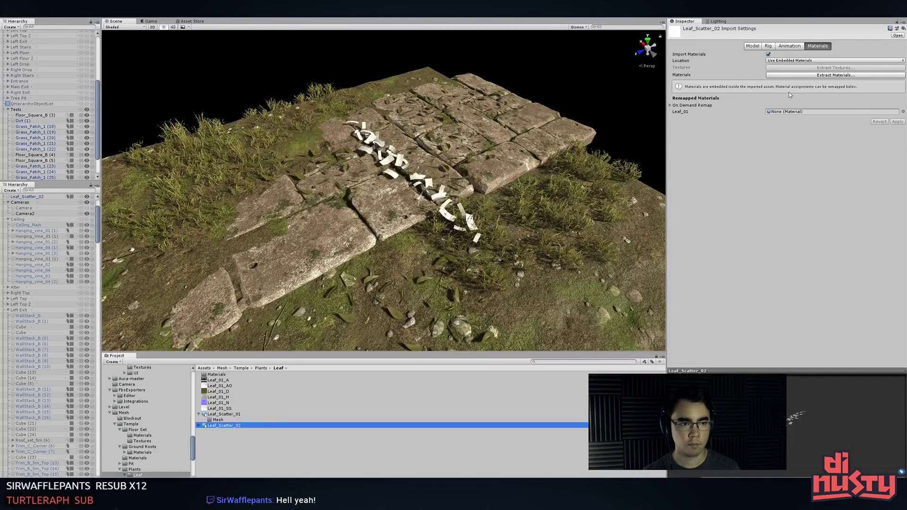
click(813, 47)
click(768, 54)
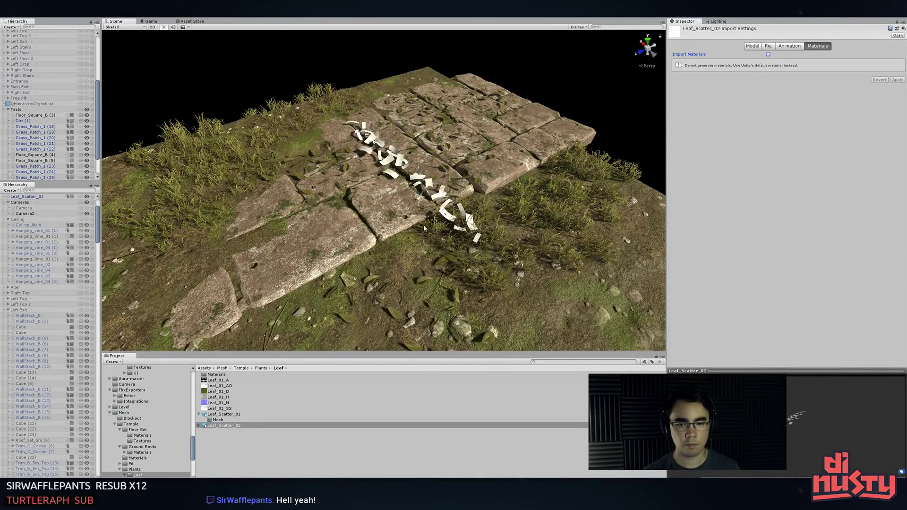
- Assign the Leaf_01 material to the placed Leaf_Scatter_02 and rotate it to about -105° around Y
double_click(217, 374)
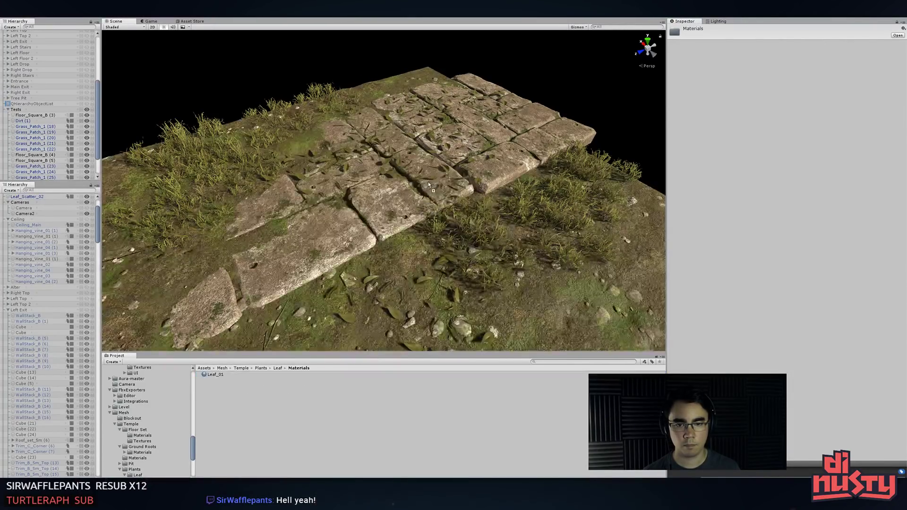
drag(428, 181, 429, 180)
click(418, 172)
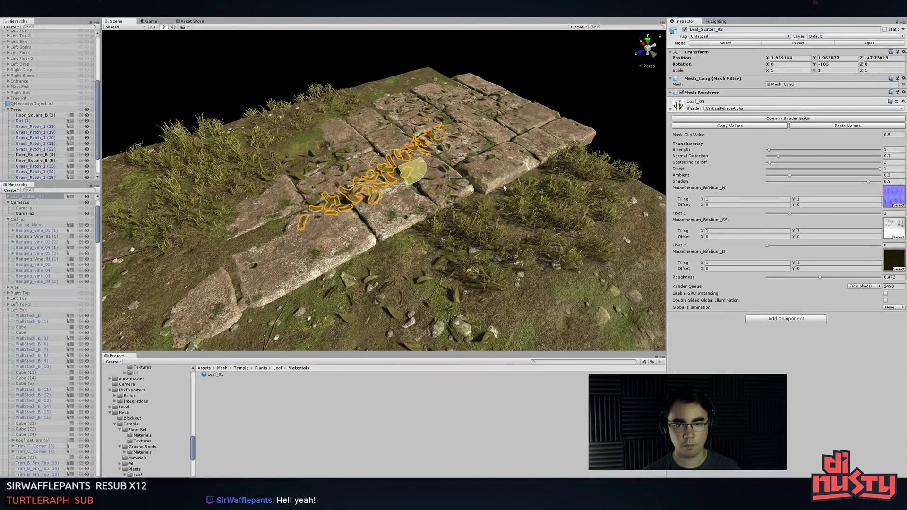
ctrl+drag(504, 188, 485, 187)
- Duplicate the Floor_Square_B stone slab at the path's edge and lower the copy to Y -0.234
alt+drag(465, 188, 331, 211)
alt+drag(330, 212, 404, 157)
click(406, 184)
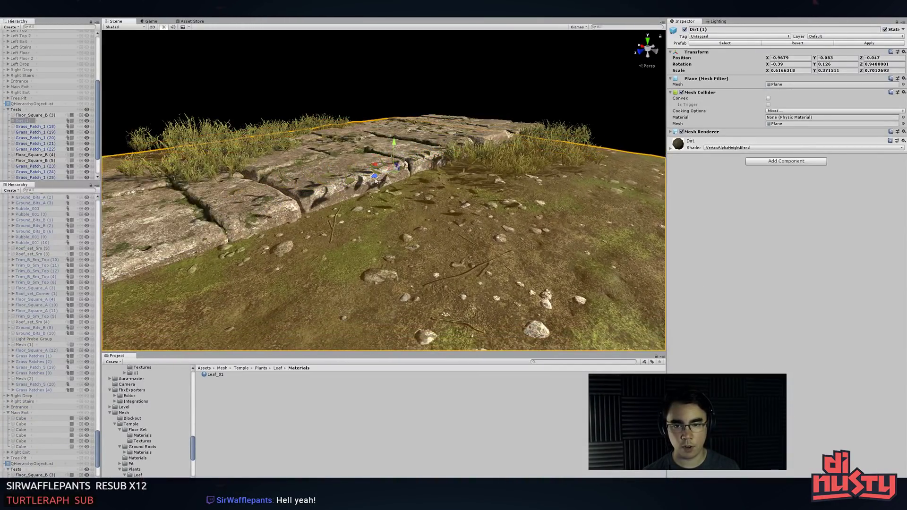
click(349, 183)
click(371, 212)
click(306, 198)
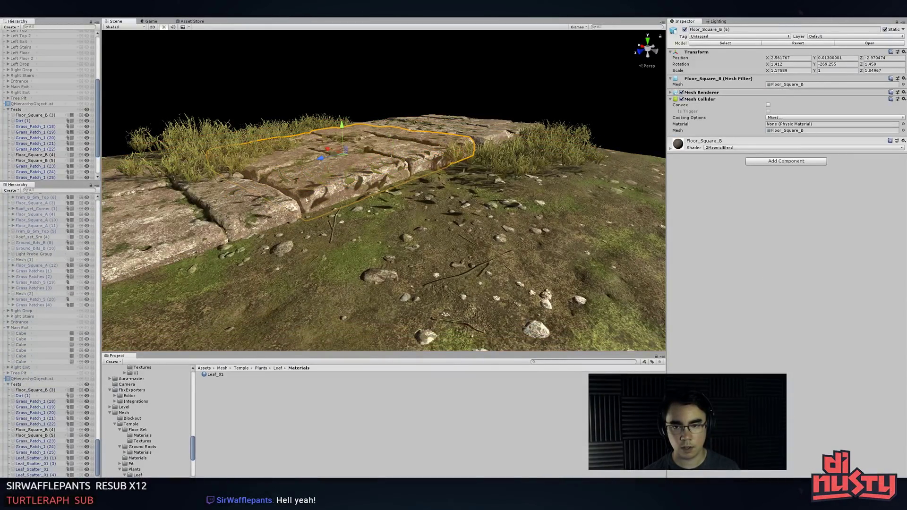
drag(342, 140, 349, 166)
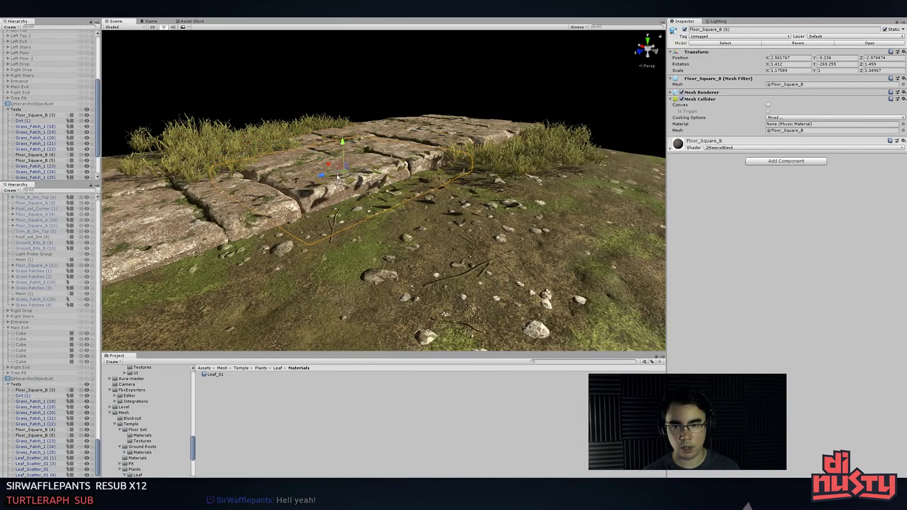
- Shift the lowered slab to X 2.015 and Y -0.195, and stretch its X scale to about 1.44
click(453, 173)
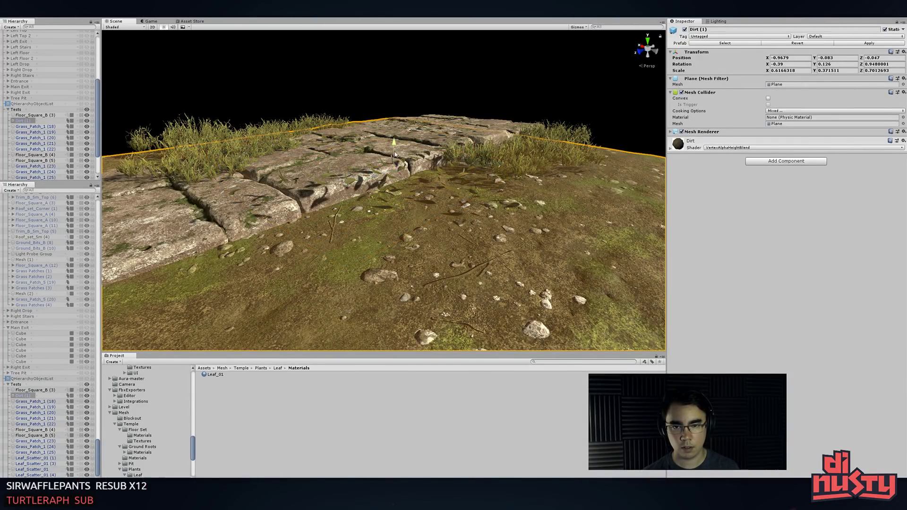
drag(395, 154, 302, 167)
click(391, 176)
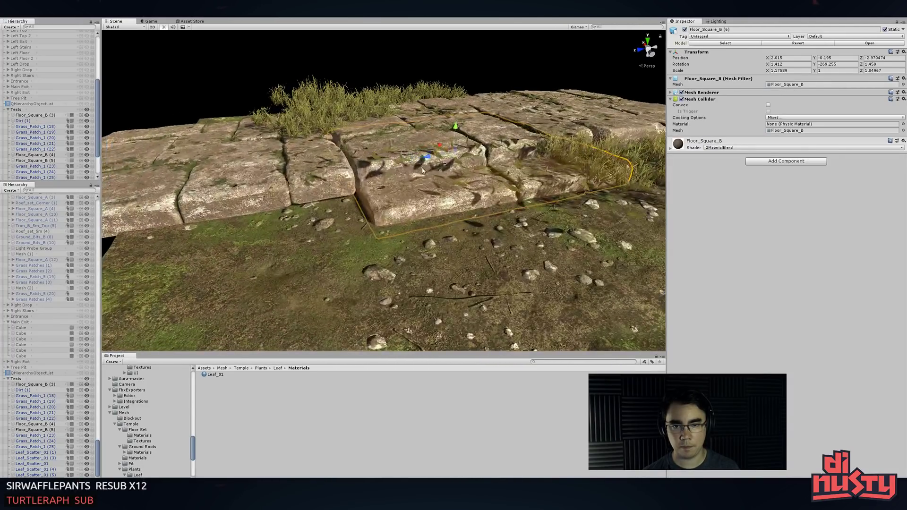
key(t)
key(w)
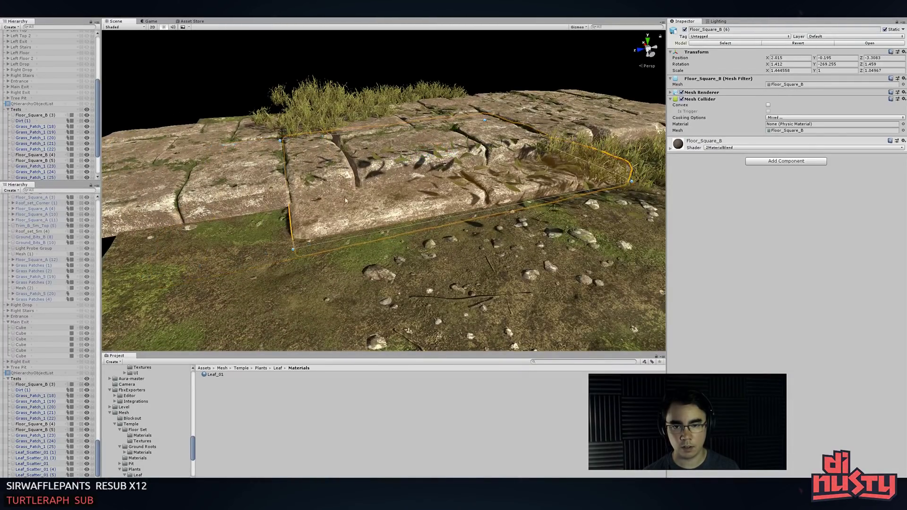
- Move Leaf_Scatter_02 along the step between the slabs and rotate it to about -97.5° around Y
drag(443, 159, 482, 182)
drag(369, 169, 321, 191)
click(438, 162)
alt+drag(410, 204, 477, 163)
scroll(56, 47, up, 5)
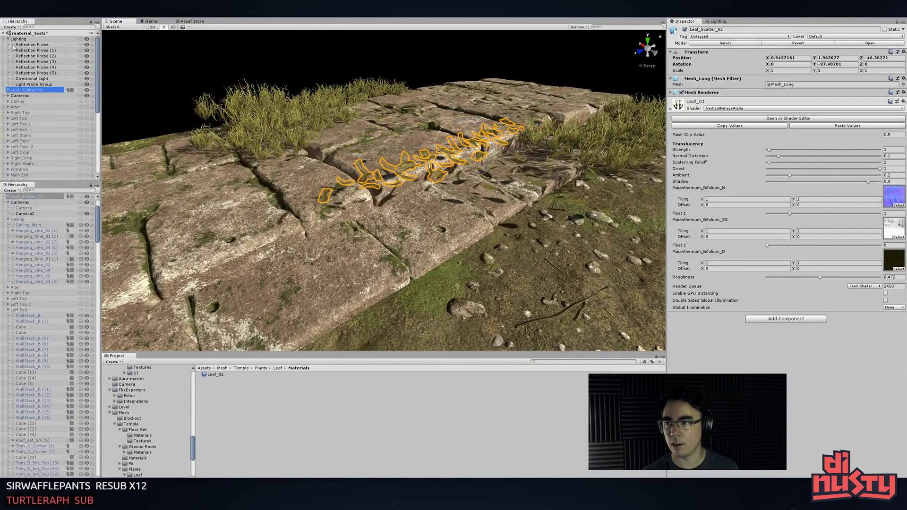
- Enable the Post Processing Behaviour on Camera2 and turn on Ambient Occlusion in its Post Profile
click(8, 95)
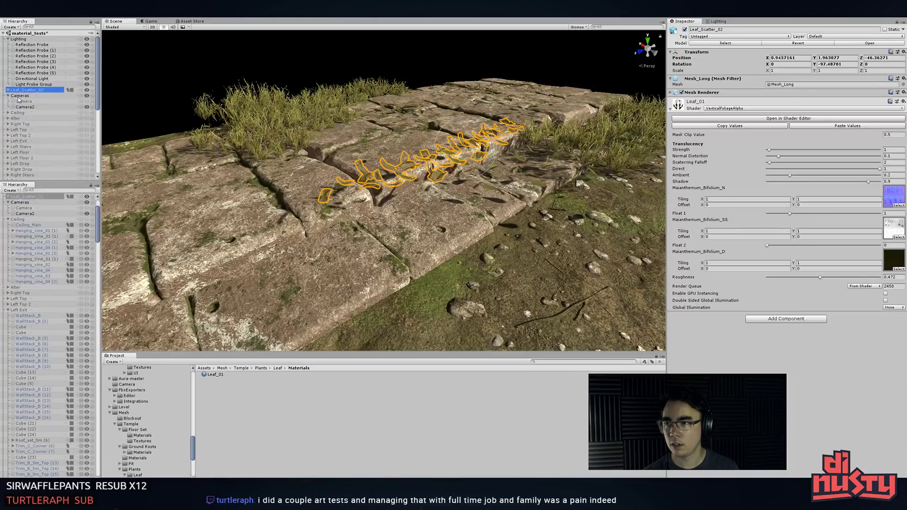
click(25, 107)
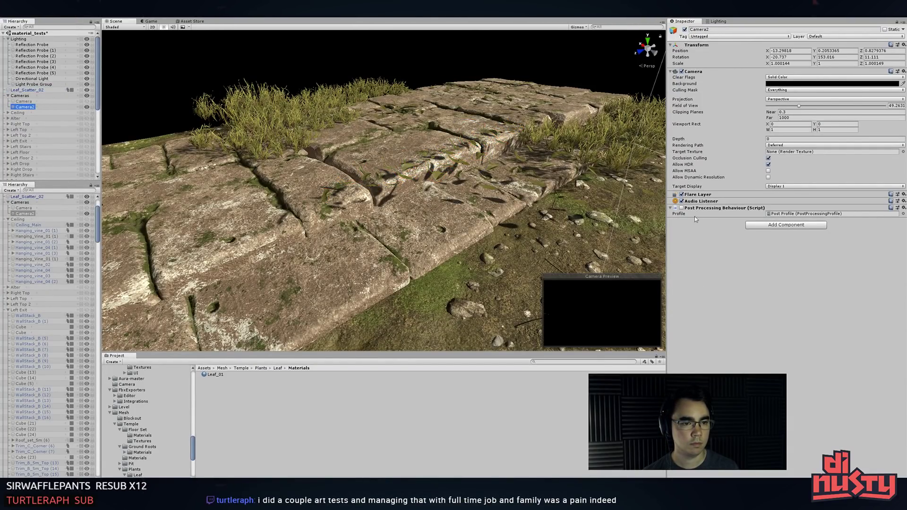
click(681, 208)
click(548, 149)
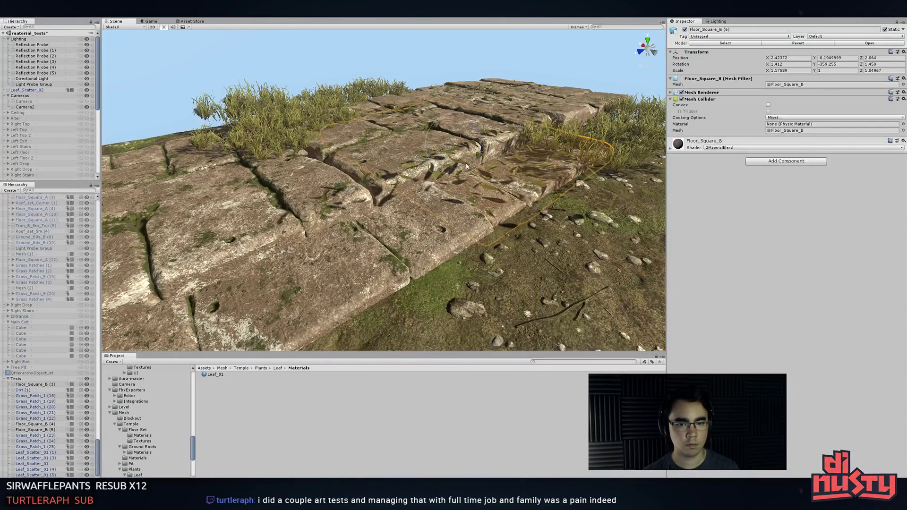
click(25, 107)
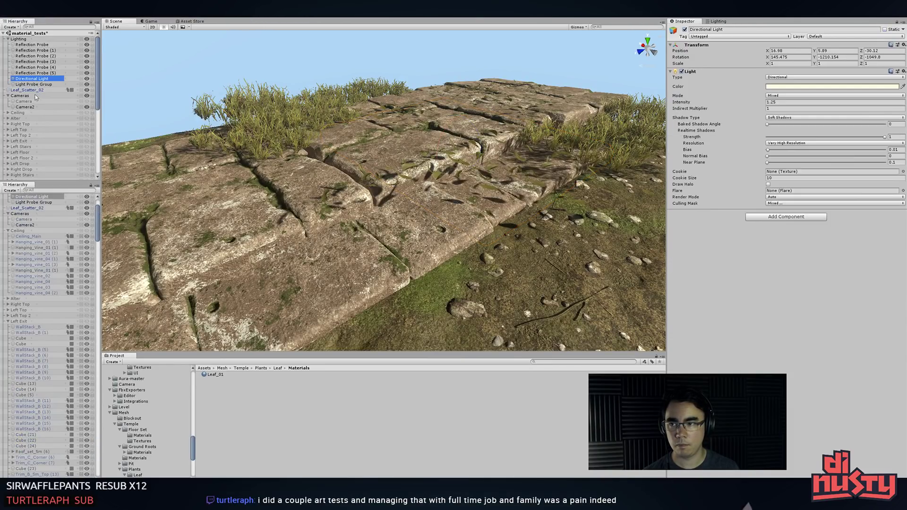
double_click(807, 214)
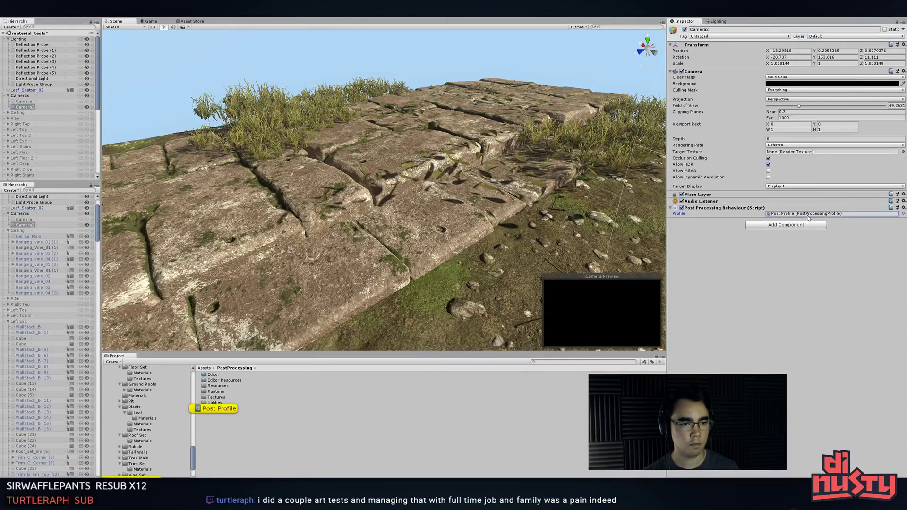
click(675, 118)
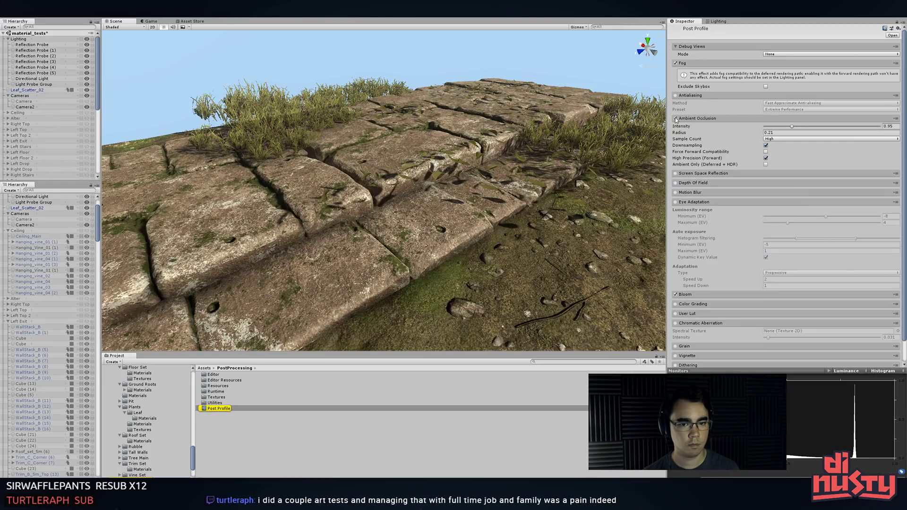
click(463, 65)
alt+drag(463, 65, 388, 76)
right_drag(388, 77, 421, 166)
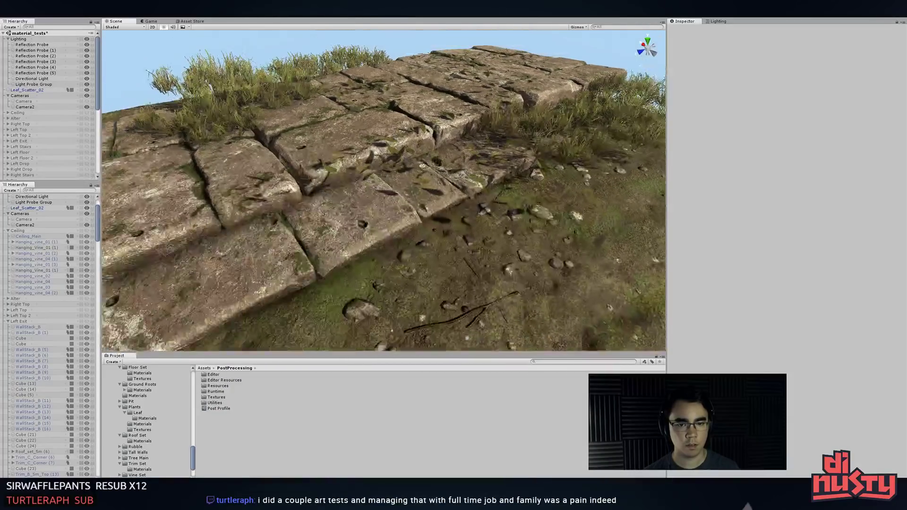
- Move the two grass patches covering the lowered slab onto the ground beside it, with Grass_Patch_1 (25) at X -2.371, Y -0.284, Z -0.721
click(399, 153)
alt+drag(437, 175, 491, 163)
click(478, 159)
click(562, 128)
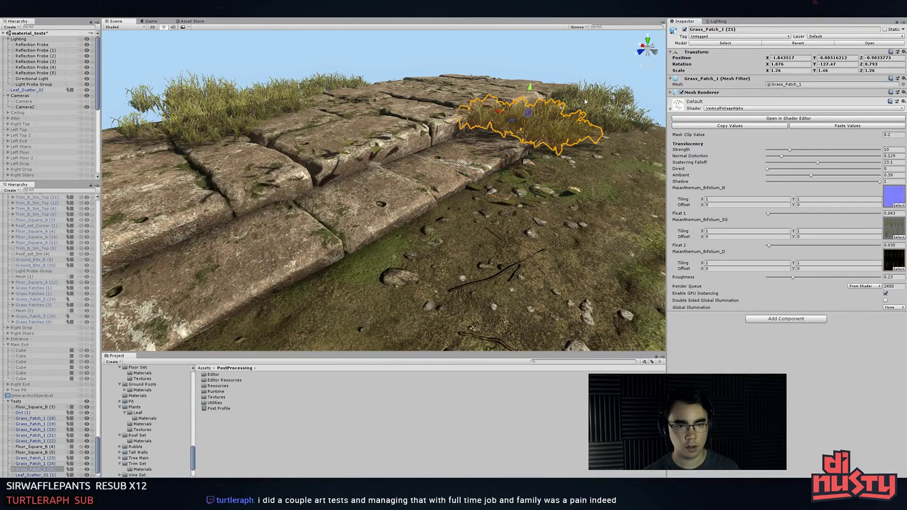
shift+click(570, 115)
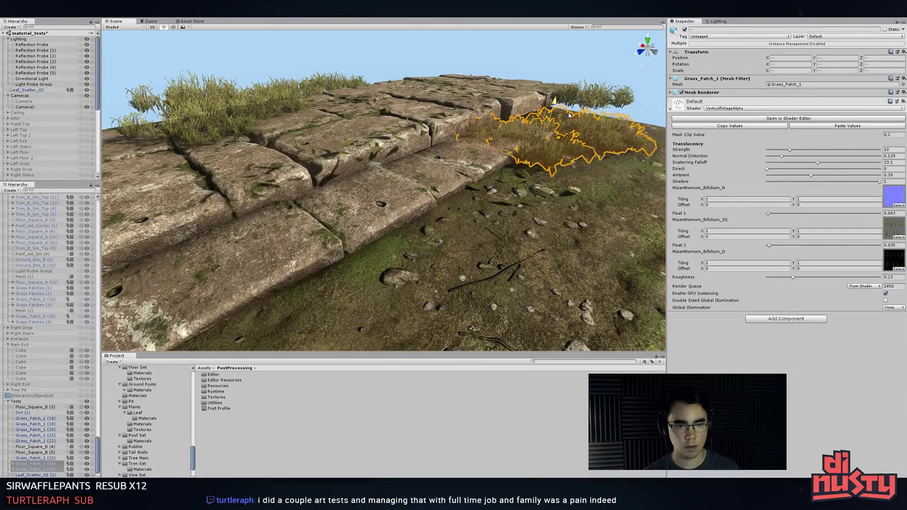
click(555, 154)
drag(520, 130, 569, 134)
click(570, 132)
click(569, 133)
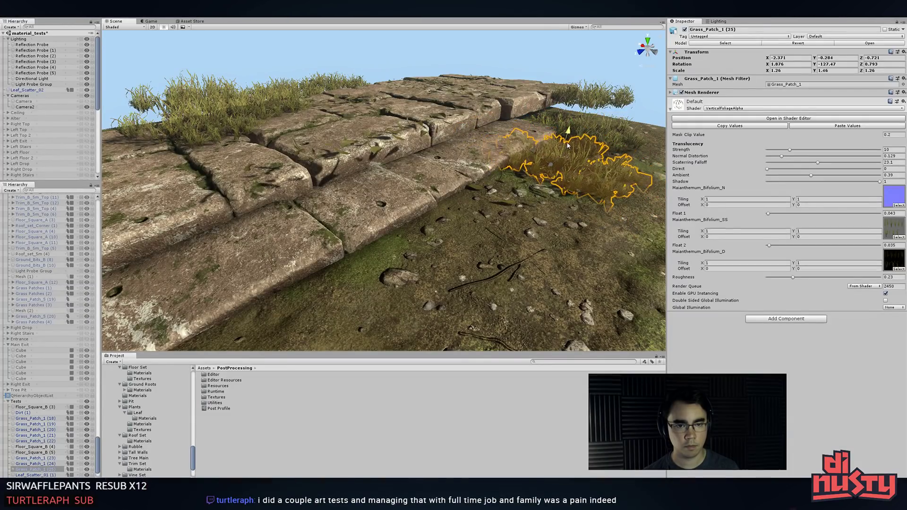
- Lower Grass_Patch_1 (23) near the far end of the path to Y -0.228
click(580, 97)
drag(584, 79, 587, 91)
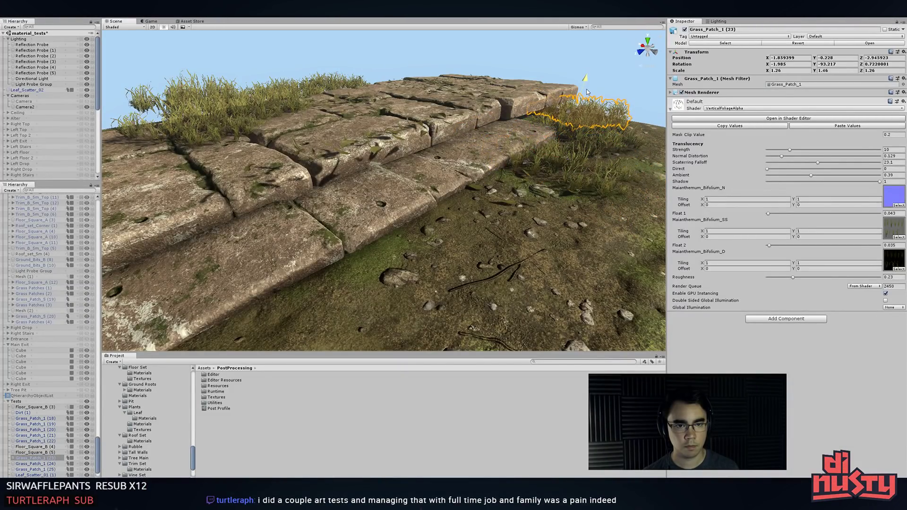
click(529, 130)
alt+drag(509, 140, 480, 174)
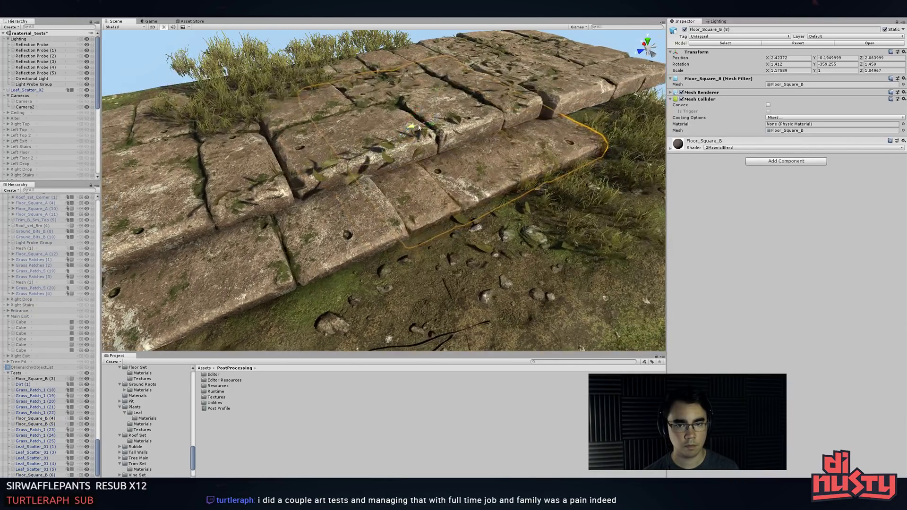
- Move Leaf_Scatter_02 down onto the lowered step at X 0.845, Y 1.677, Z -46.306 and rotate it to about -89.3° around Y
click(580, 99)
click(474, 151)
click(402, 152)
click(354, 176)
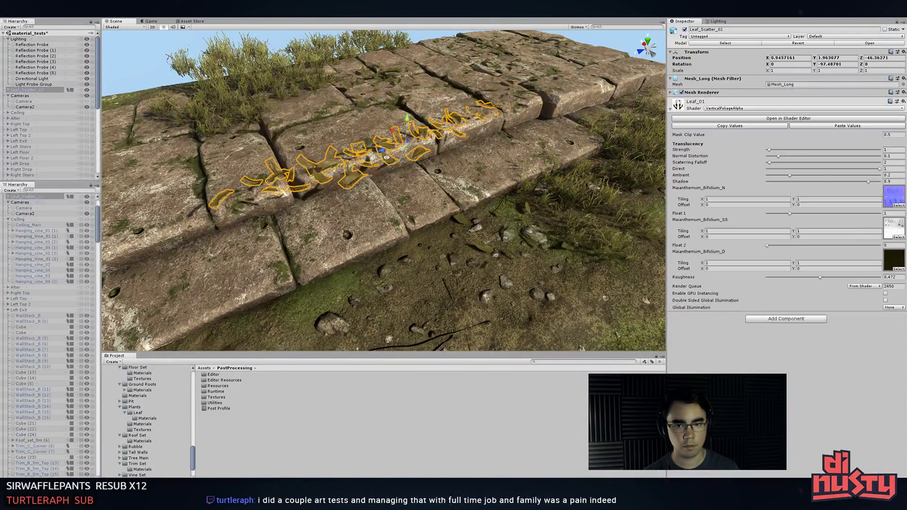
alt+drag(352, 166, 377, 202)
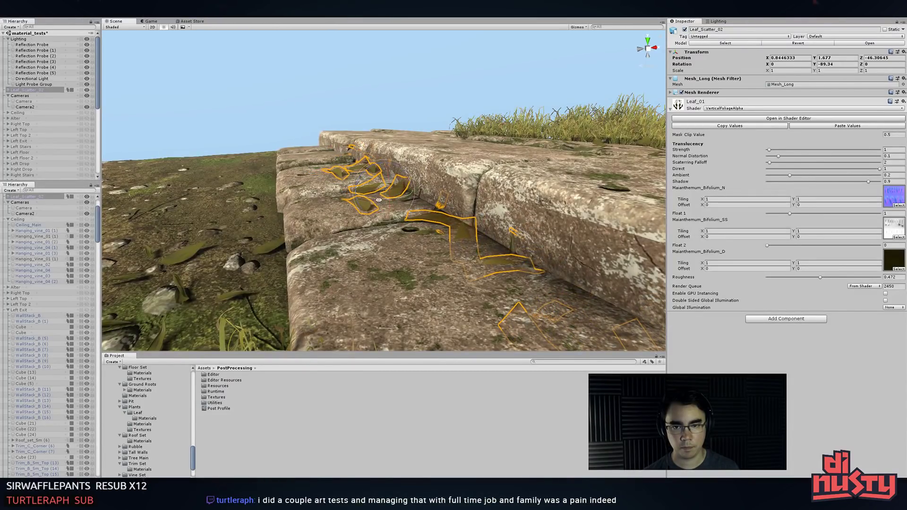
- Fine-tune Leaf_Scatter_02 to X 0.793, Y 1.695, Z -46.310, rotated about -89.6° around Y and -1.96° around Z
alt+drag(293, 191, 435, 178)
alt+drag(326, 132, 400, 177)
click(402, 208)
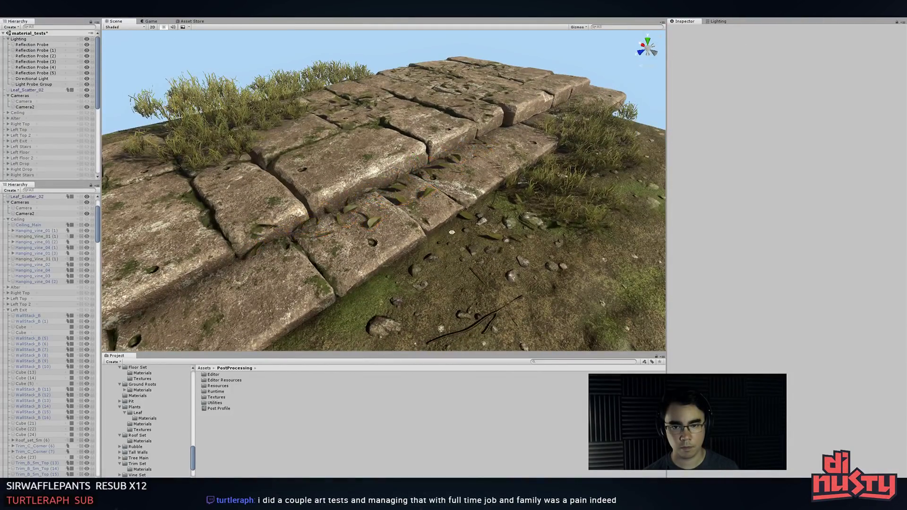
alt+right_drag(402, 208, 483, 219)
alt+drag(483, 220, 465, 177)
alt+right_drag(466, 177, 335, 163)
alt+drag(335, 163, 312, 210)
alt+right_drag(312, 210, 279, 200)
alt+drag(278, 201, 255, 182)
click(411, 175)
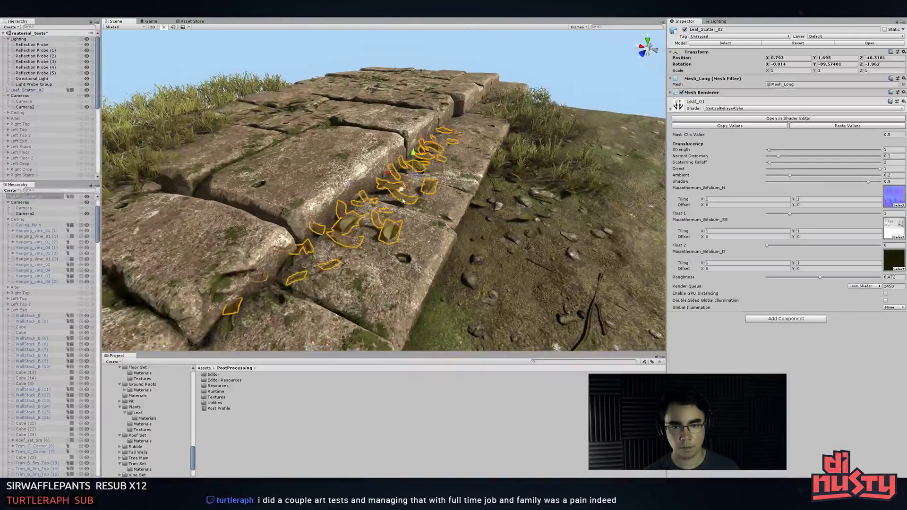
- Duplicate the Floor_Square_B slab along the edge of the stone path
alt+drag(411, 175, 357, 161)
key(ctrl+d)
click(428, 185)
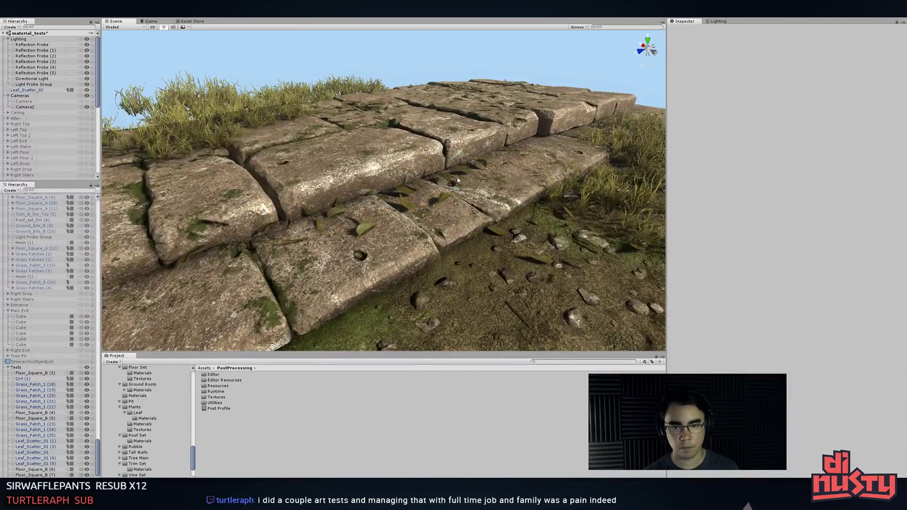
click(409, 192)
drag(418, 191, 503, 205)
- Duplicate Leaf_Scatter_02 and move the copy along the step to Z -47.098
click(338, 116)
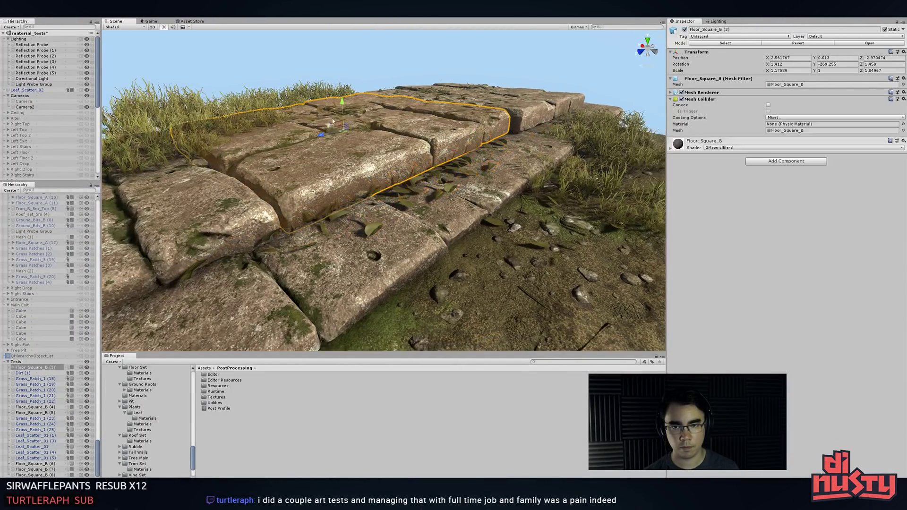
click(338, 116)
click(338, 116)
click(338, 115)
alt+drag(339, 116, 465, 233)
click(439, 164)
key(ctrl+d)
click(623, 198)
- Switch to Photoshop with the Leaf_01_AO.tga colour layer
key(alt+Tab)
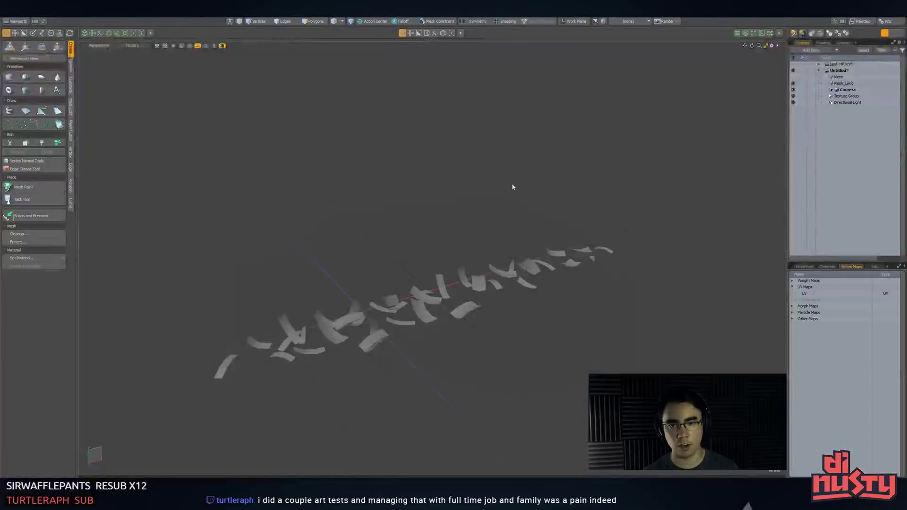
key(alt+Tab)
key(alt+Tab)
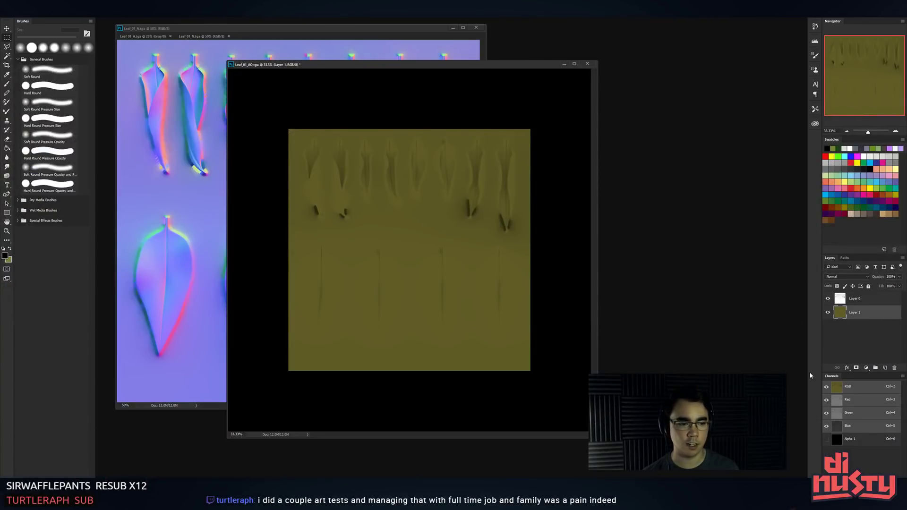
key(ctrl+u)
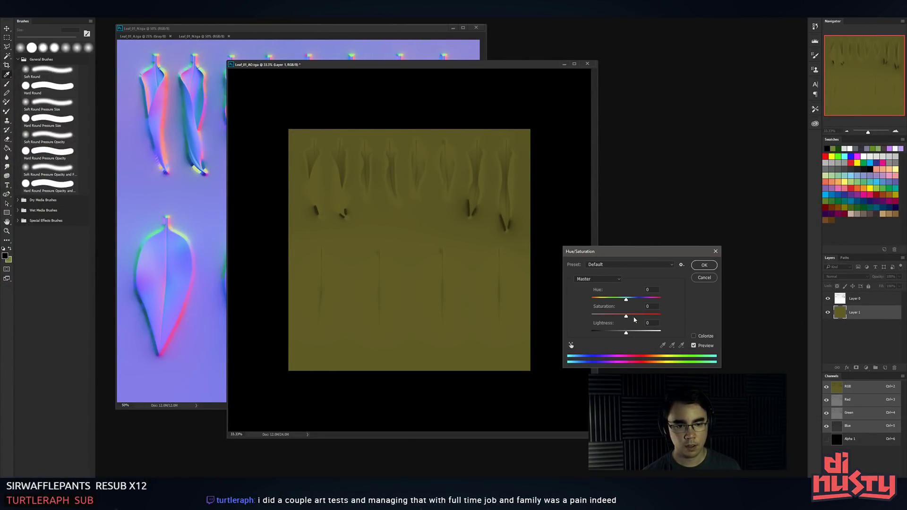
drag(622, 301, 626, 301)
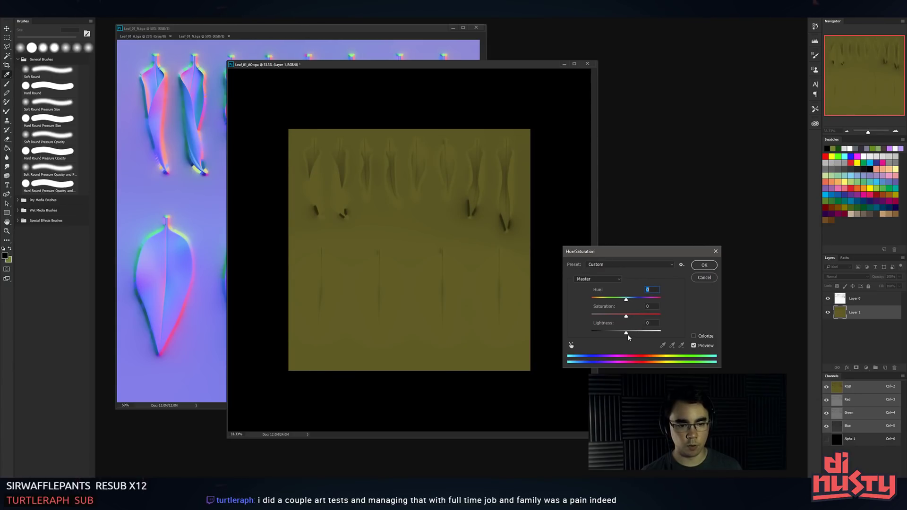
mouse_move(633, 334)
mouse_down()
mouse_move(643, 319)
mouse_move(639, 337)
mouse_up()
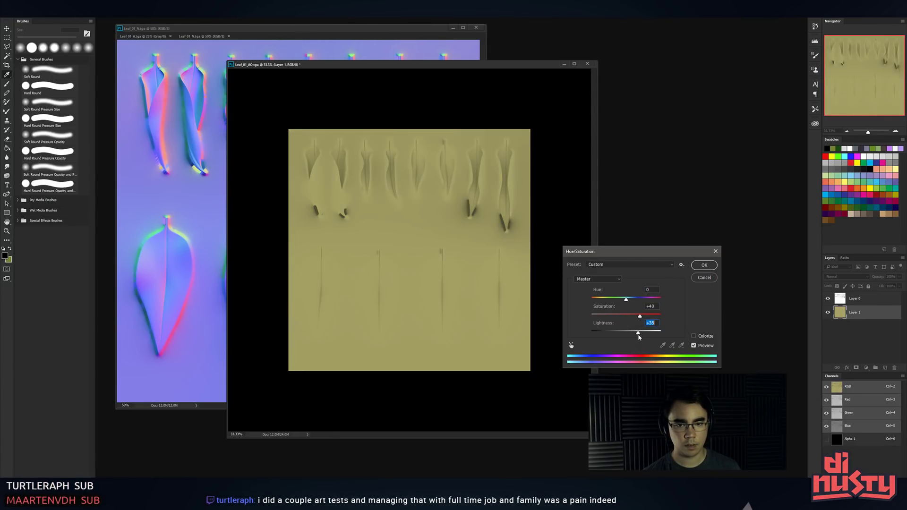
drag(626, 300, 632, 302)
click(703, 278)
- Raise the leaf colour layer's saturation to +17 and brighten it with Levels by lowering the white input level
key(ctrl+u)
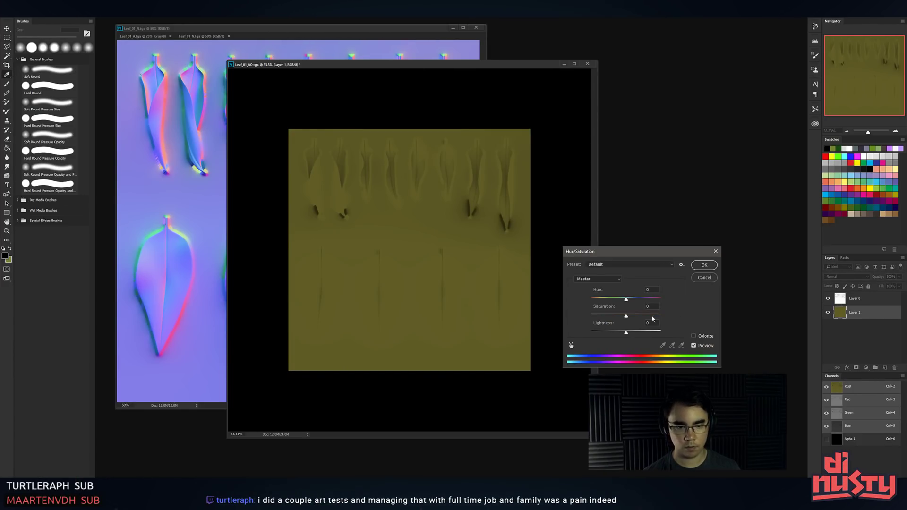
drag(625, 315, 637, 317)
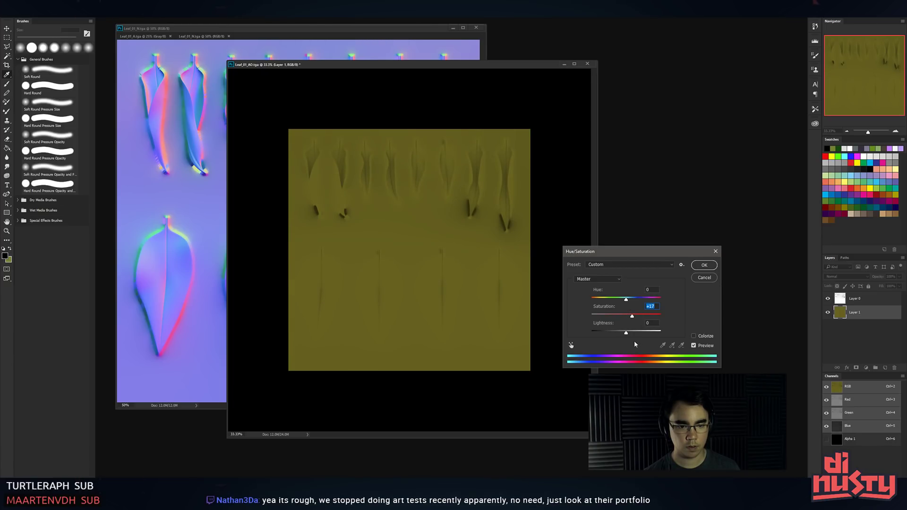
key(Return)
key(ctrl+l)
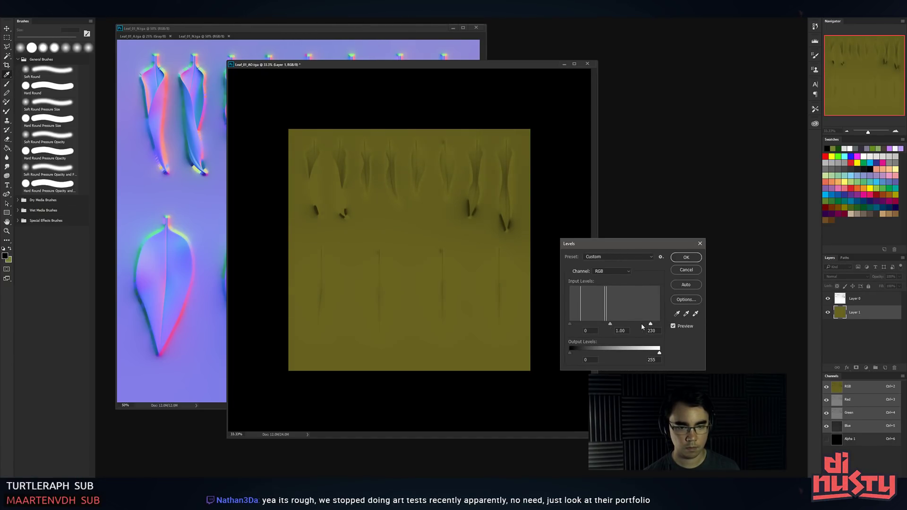
key(Return)
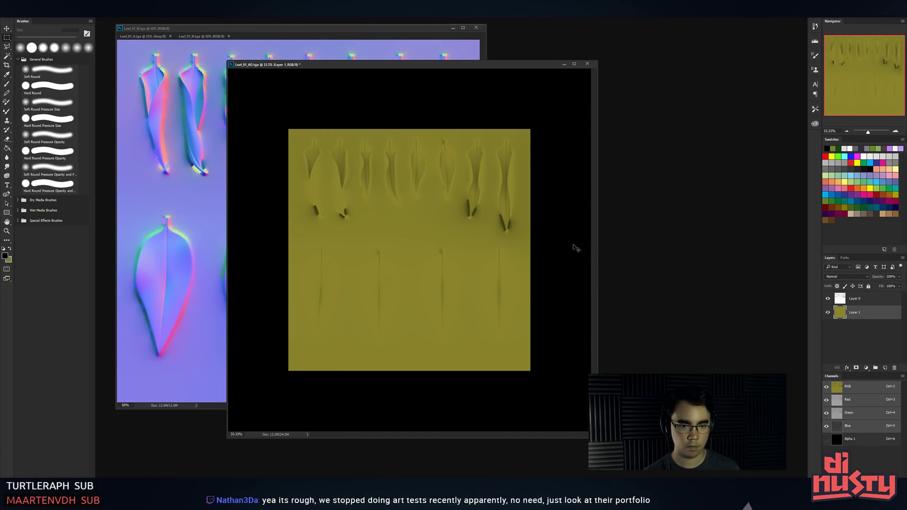
- Save the brightened leaf colour as a Targa file, overwriting Leaf_01_D.tga
key(ctrl+shift+s)
key(Tab)
key(t)
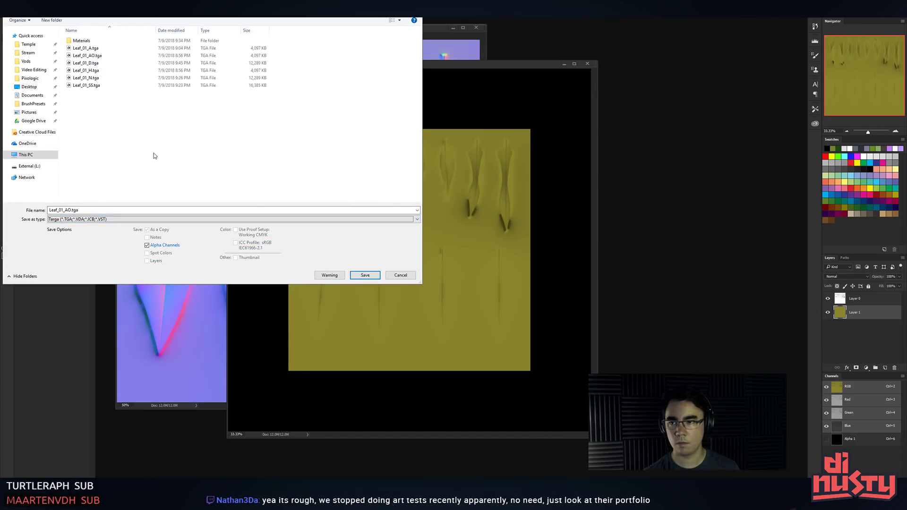
double_click(93, 63)
key(Return)
- Switch to Unity and examine the leaf scatters along the step with the updated colour texture
key(alt+Tab)
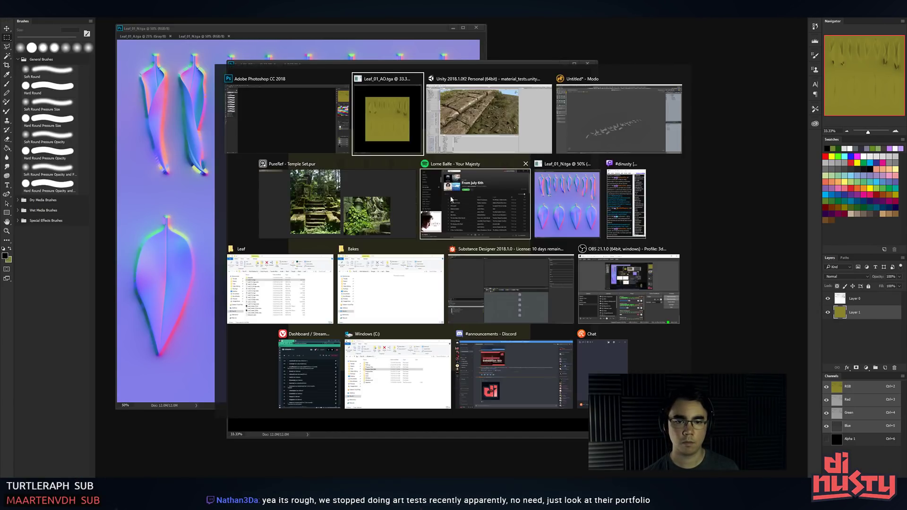
alt+drag(552, 233, 357, 167)
click(376, 177)
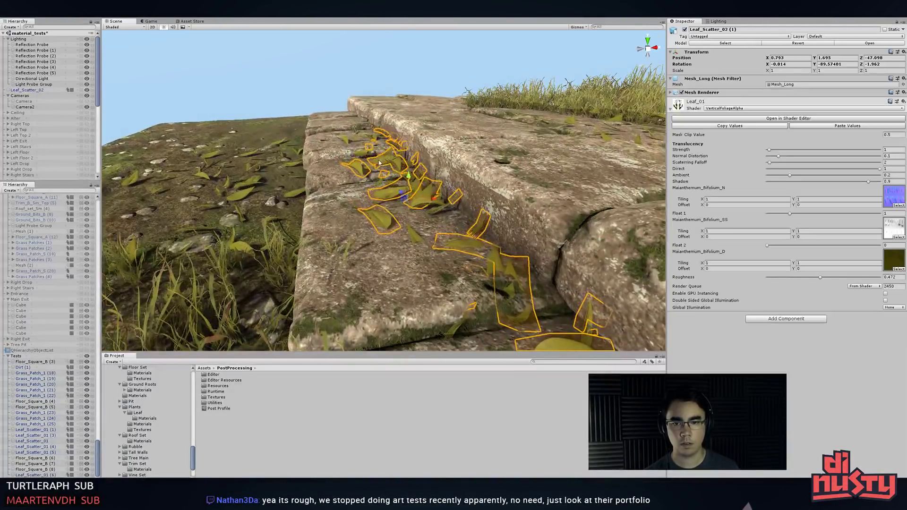
drag(407, 184, 567, 199)
click(402, 81)
alt+drag(326, 165, 334, 212)
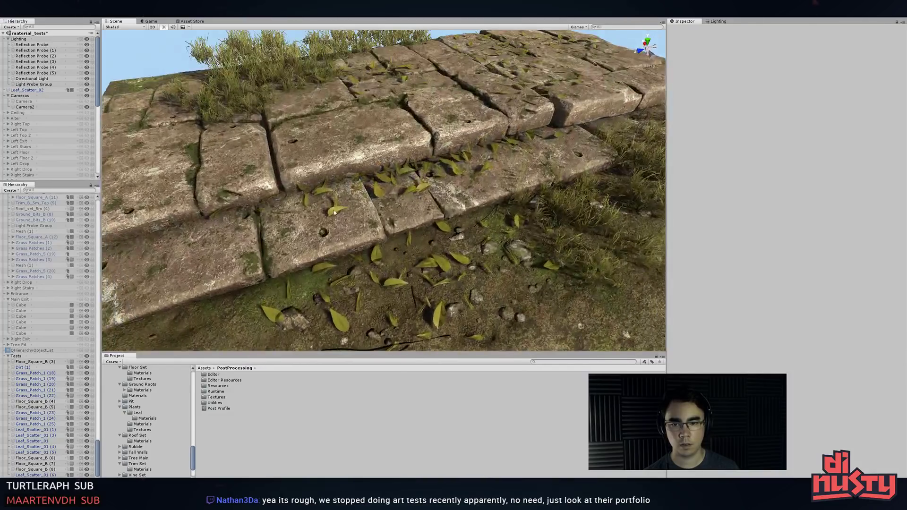
- Move Leaf_Scatter_02 along the step to Z -45.673 and rotate it to about -2.47° around Z
click(334, 212)
click(336, 212)
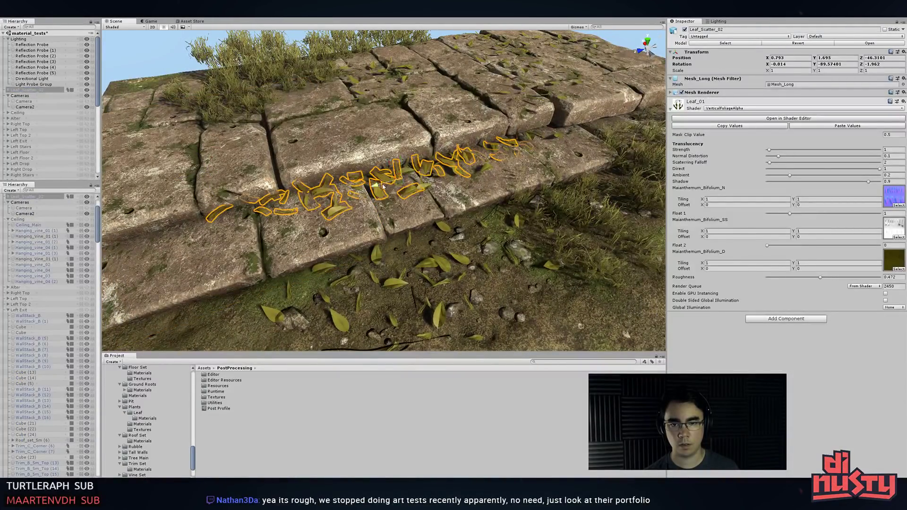
drag(382, 186, 326, 202)
key(e)
alt+drag(326, 202, 342, 160)
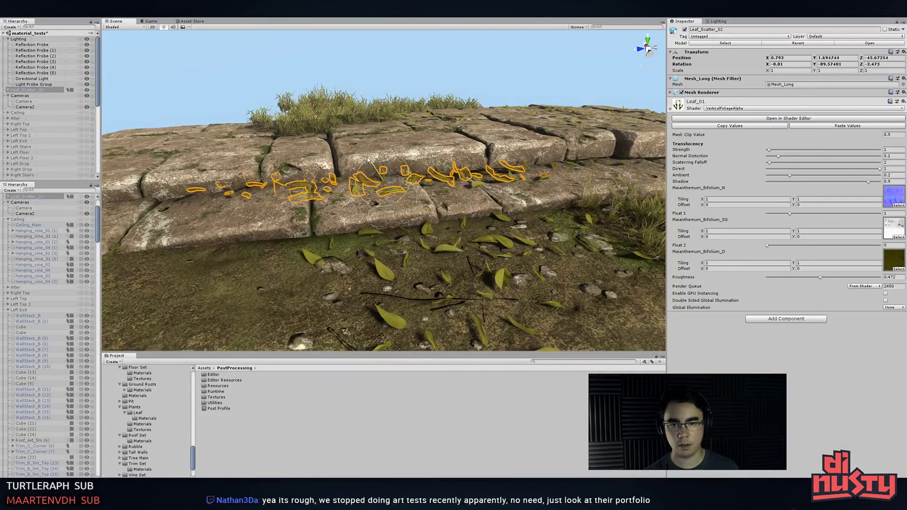
- Adjust the tilt of Leaf_Scatter_02 to about -2.0° around Z so the leaves follow the step's surface
click(363, 73)
scroll(383, 179, down, 4)
scroll(392, 186, up, 8)
alt+drag(395, 187, 400, 216)
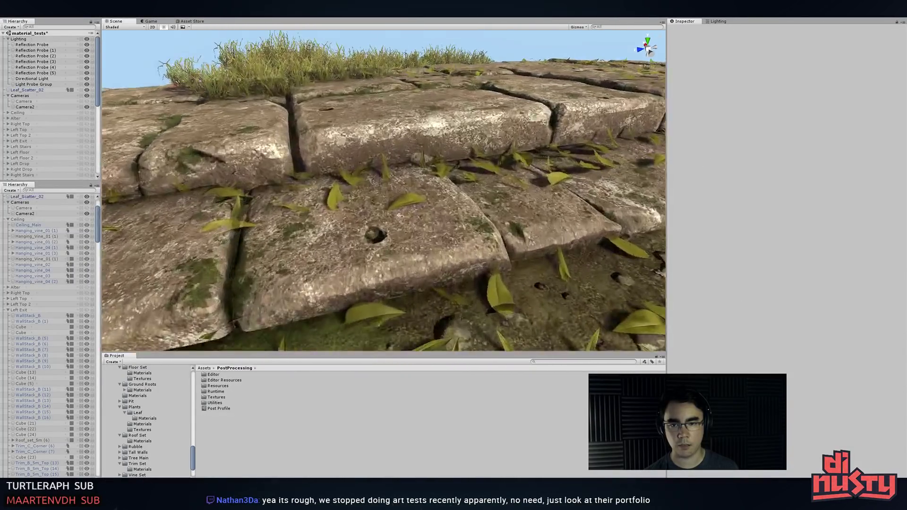
alt+right_drag(399, 215, 402, 190)
click(396, 183)
click(401, 177)
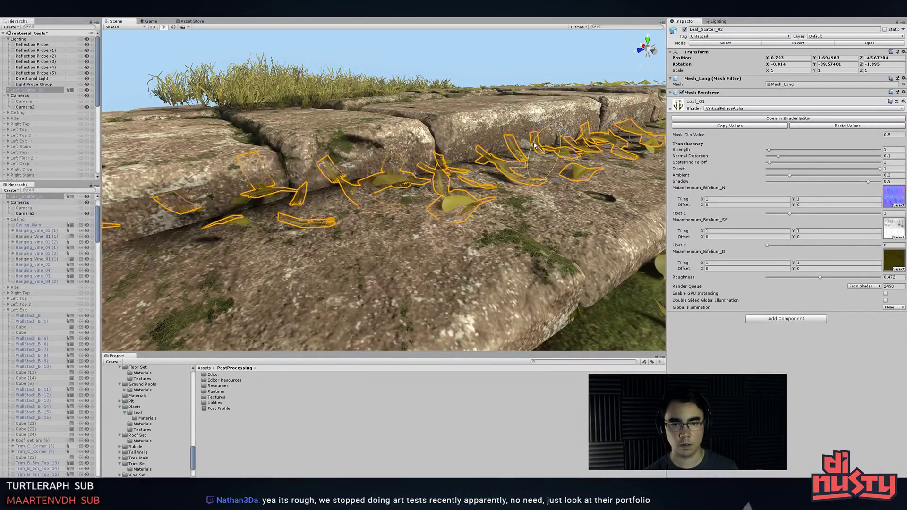
- Move Leaf_Scatter_02 to X 0.759 and Y 1.711 so the leaves sit on the lowered step
alt+drag(544, 140, 477, 163)
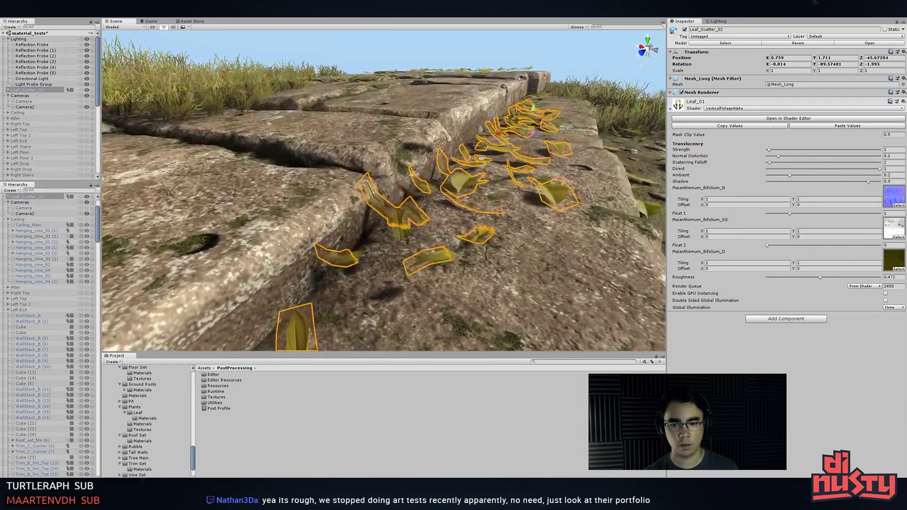
scroll(477, 161, down, 3)
click(472, 58)
alt+drag(470, 71, 403, 227)
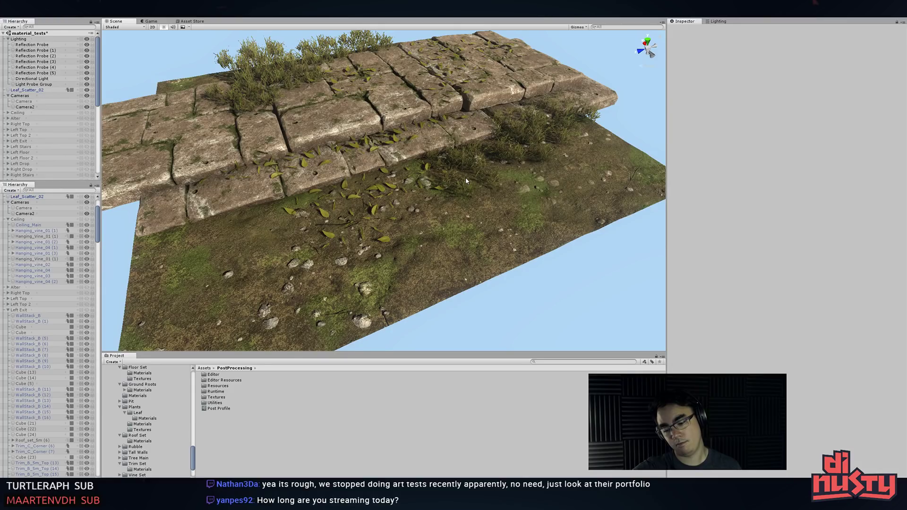
- Duplicate a ground leaf scatter and place the copy on the dirt at X -2.742, Z 2.185, rotated -166.108° around Y
click(390, 188)
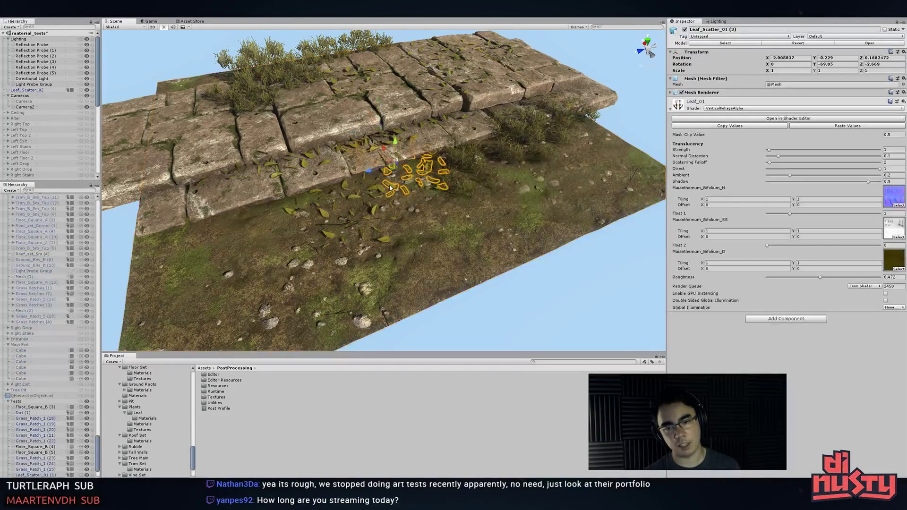
alt+drag(389, 187, 355, 288)
click(381, 216)
key(ctrl+d)
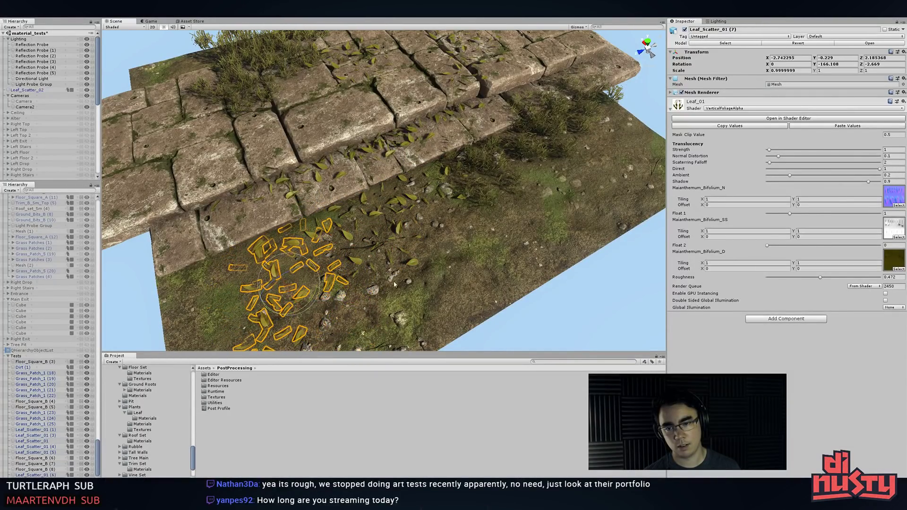
click(479, 336)
- Expand the stone material of Floor_Square_B (3) and examine the slabs and surrounding leaves
alt+drag(480, 336, 416, 154)
click(416, 154)
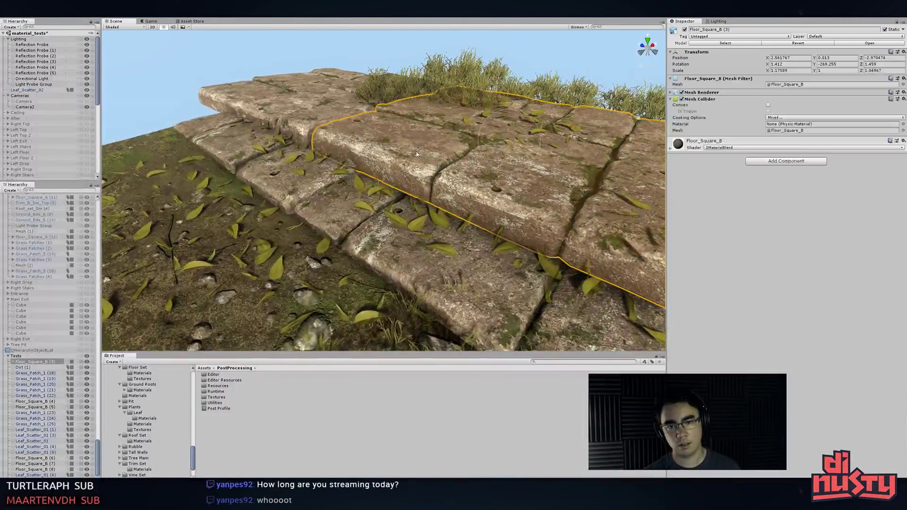
click(701, 145)
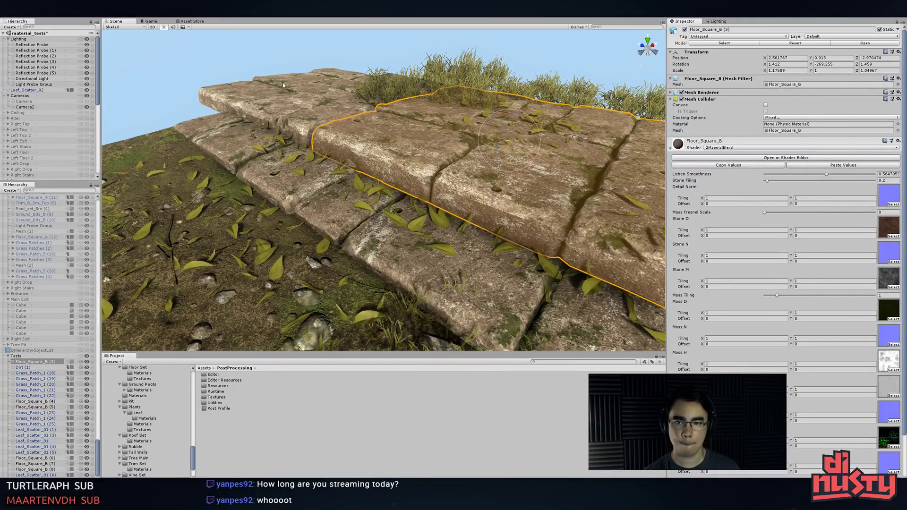
alt+drag(283, 85, 492, 179)
click(491, 180)
click(572, 120)
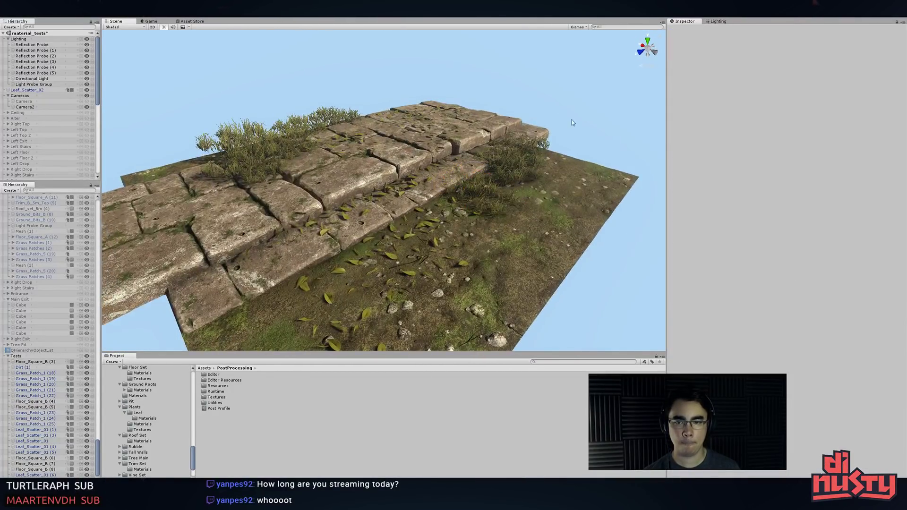
- Duplicate the three raised Floor_Square_B slabs and place the copies as a second row alongside the originals
alt+drag(572, 122, 425, 232)
click(438, 147)
shift+click(416, 85)
shift+click(433, 198)
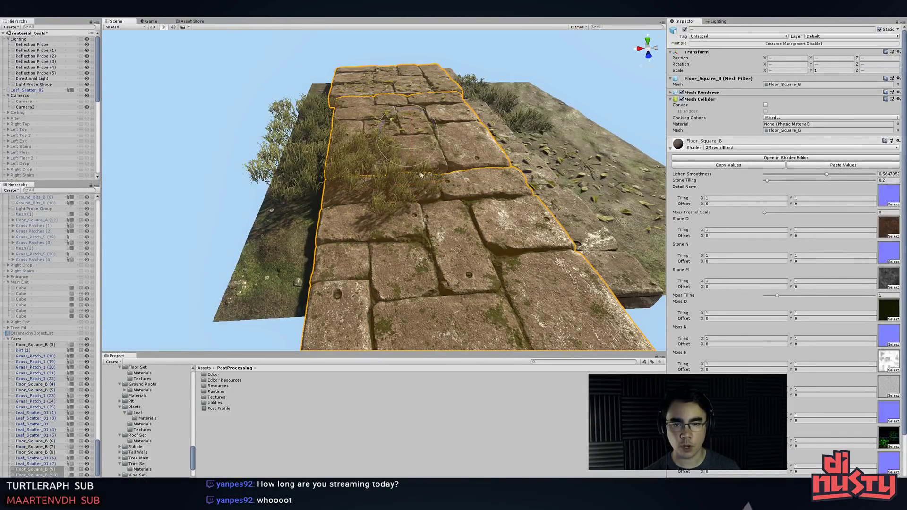
drag(392, 140, 240, 142)
click(299, 64)
- Rotate the far copied slab, Floor_Square_B (10), to -539.254° around Y and shift it outward in the new row
click(293, 94)
shift+click(263, 85)
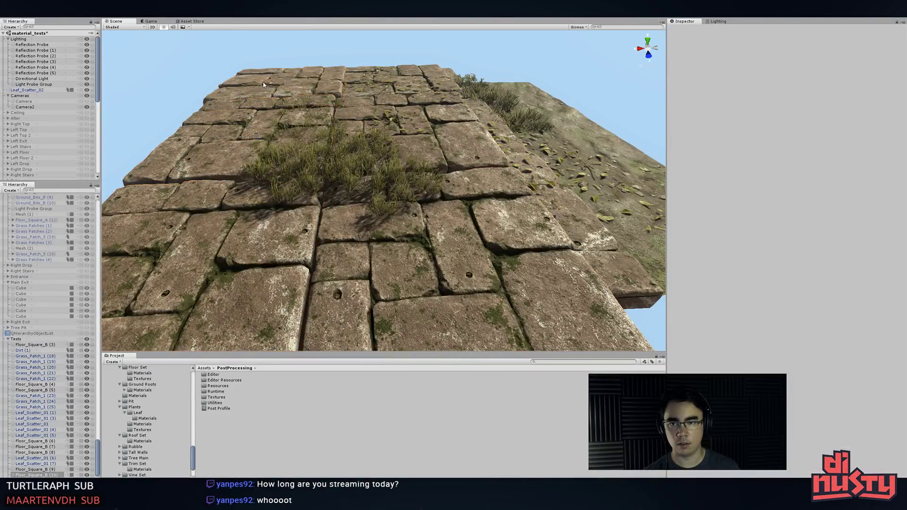
click(259, 84)
drag(262, 86, 248, 86)
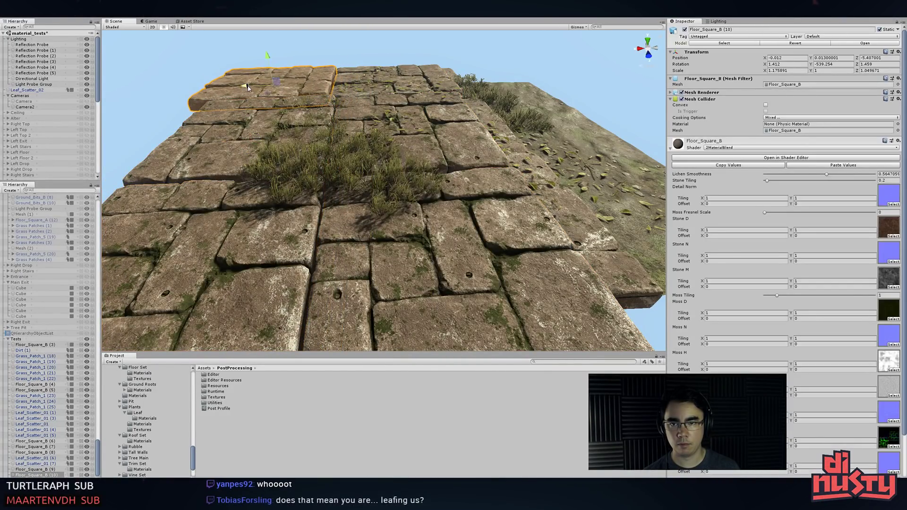
click(302, 58)
- Select the three copied slabs and lower them slightly below the original paving
alt+drag(377, 105, 379, 146)
right_drag(380, 146, 336, 97)
click(334, 95)
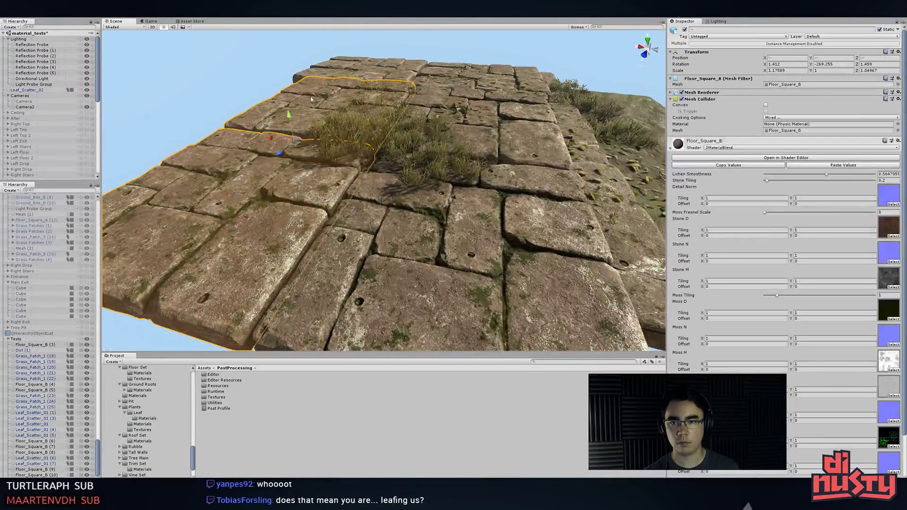
click(319, 101)
key(ctrl+z)
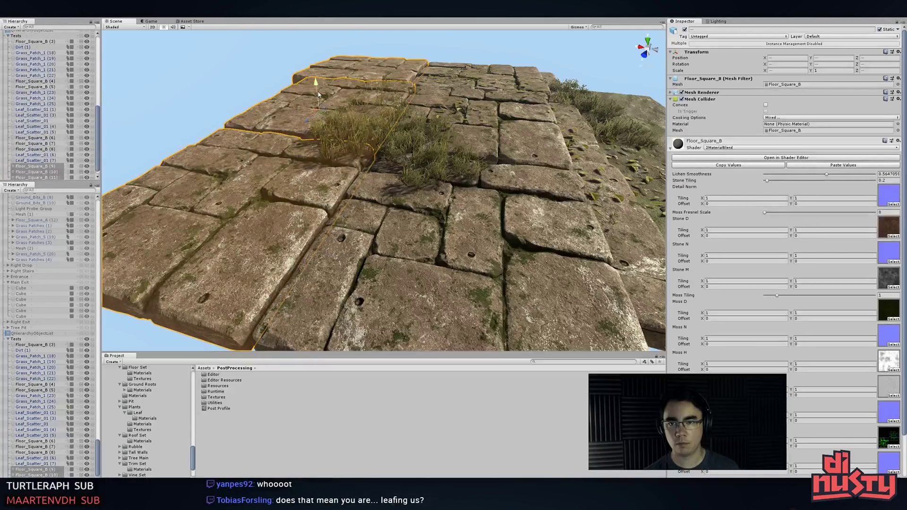
drag(314, 83, 315, 93)
- Enlarge the Dirt (1) plane to scale 1.036, 0.624, 1.179 and move it to X -0.399, Z -1.3
click(315, 197)
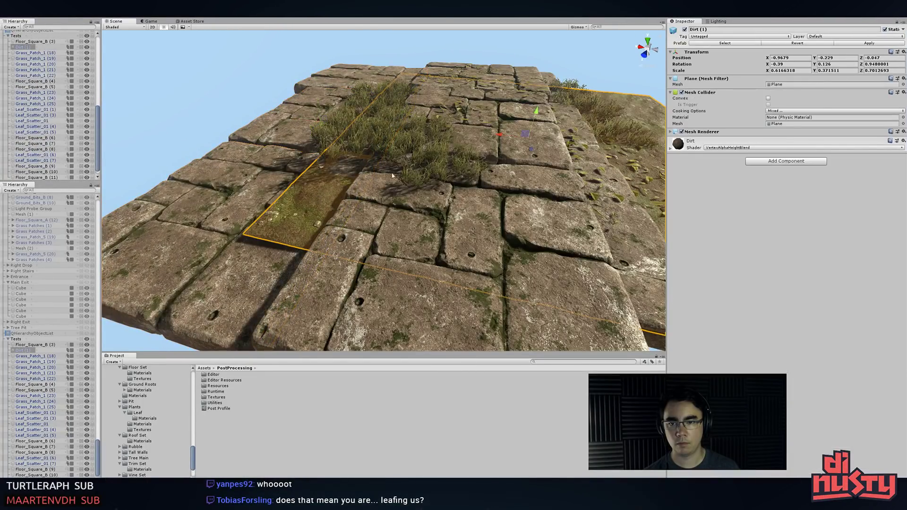
mouse_move(527, 139)
mouse_down()
mouse_move(553, 147)
mouse_move(463, 135)
mouse_move(494, 134)
mouse_move(499, 112)
mouse_up()
key(ctrl+z)
click(502, 136)
key(ctrl+z)
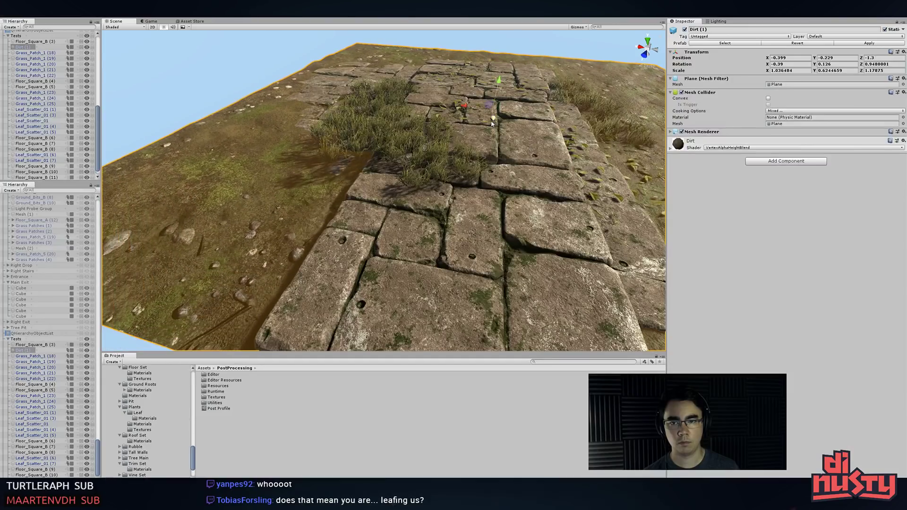
click(198, 81)
- Move Grass_Patch_1 (20) and a neighbouring grass patch off the paving onto the dirt beside it
alt+drag(246, 128, 468, 141)
middle_drag(468, 142, 538, 113)
scroll(472, 142, down, 2)
click(390, 177)
alt+drag(373, 198, 423, 166)
click(318, 185)
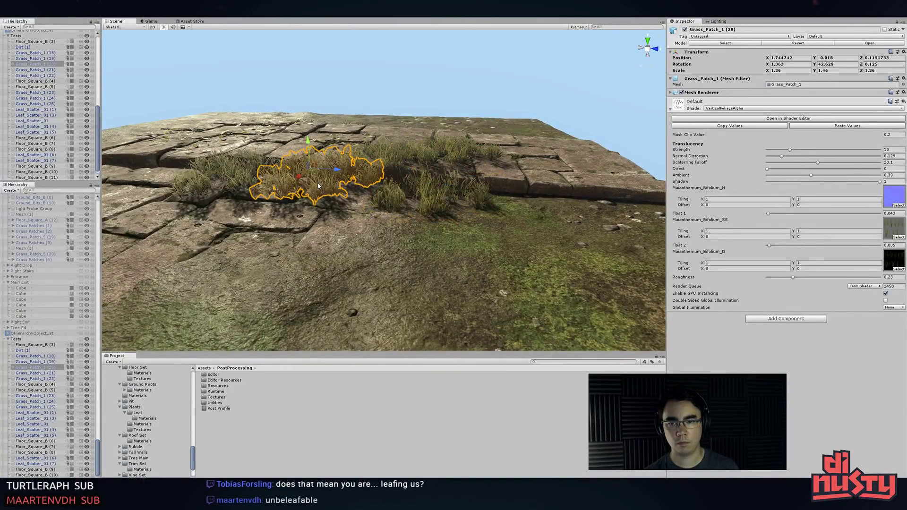
drag(318, 161, 517, 194)
click(260, 177)
drag(226, 173, 448, 213)
- Move Grass_Patch_1 (21) to X 3.014, Y -0.262, Z 1.088 and shift the other patch on the paving onto the dirt
click(445, 160)
alt+drag(446, 160, 357, 227)
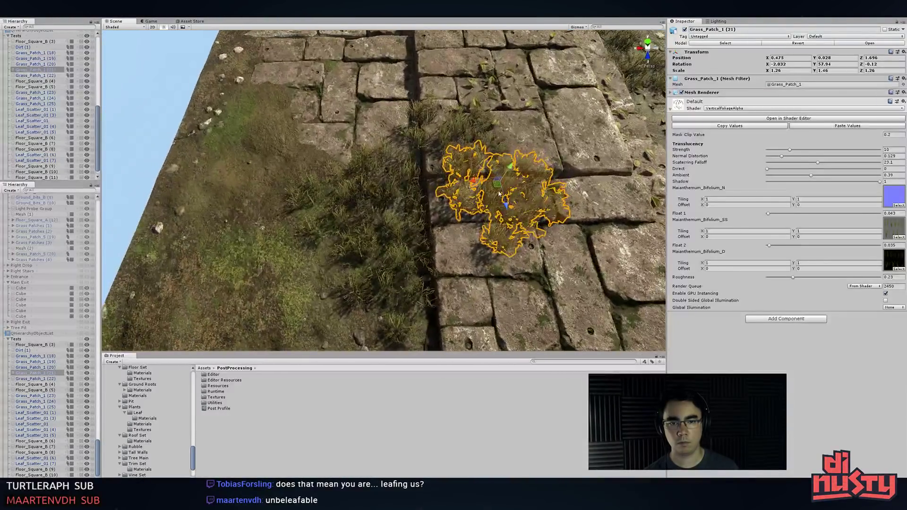
drag(497, 189, 285, 148)
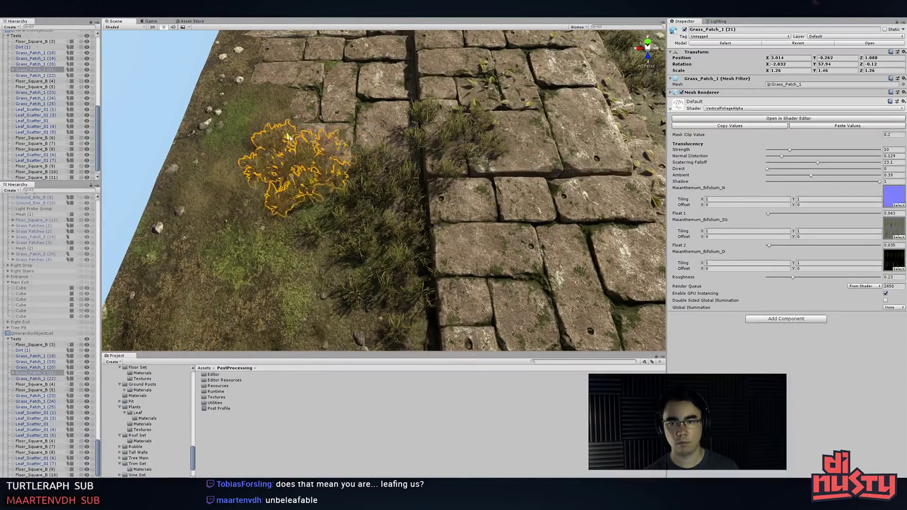
click(439, 137)
drag(442, 136, 238, 100)
- Duplicate two grass patches across the dirt beside the paving and place another copy at X 3.727, Y -0.186, Z 3.83
alt+drag(510, 141, 365, 162)
alt+right_drag(366, 161, 358, 165)
alt+drag(358, 166, 350, 182)
shift+click(396, 172)
key(ctrl+d)
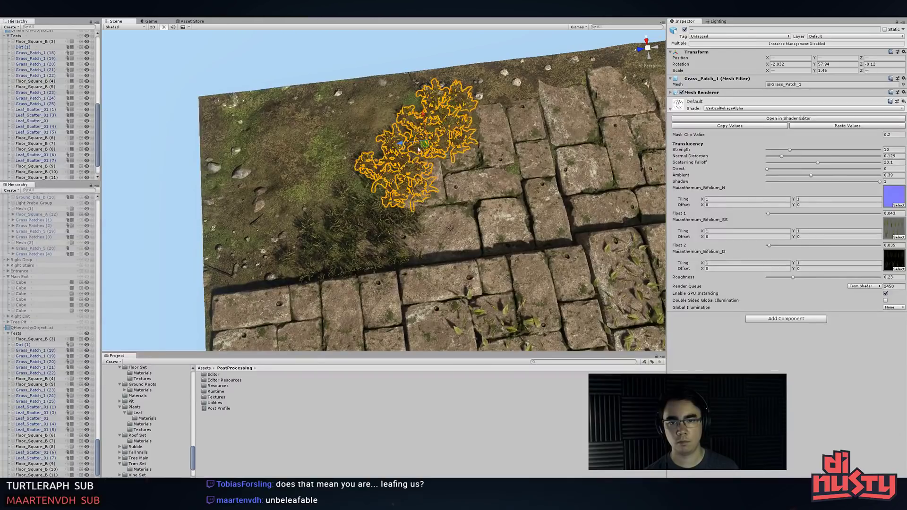
drag(415, 151, 290, 215)
key(ctrl+d)
key(ctrl+z)
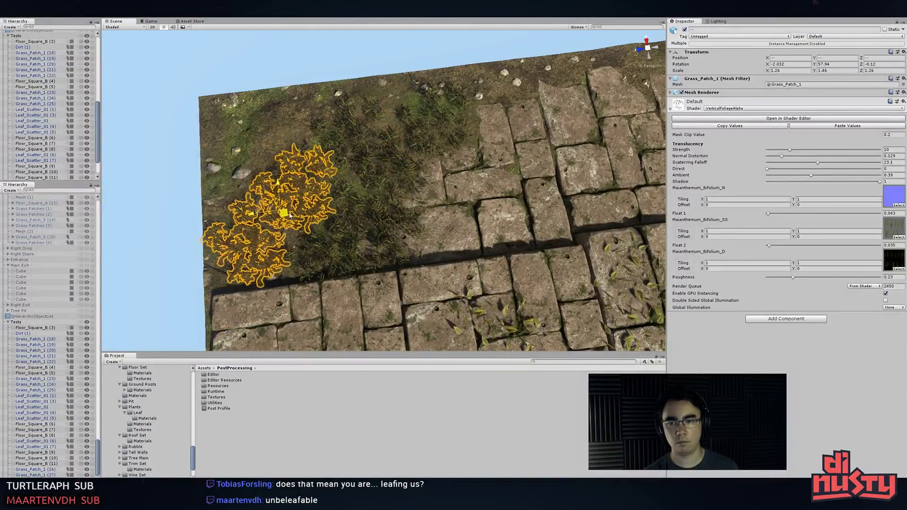
click(308, 207)
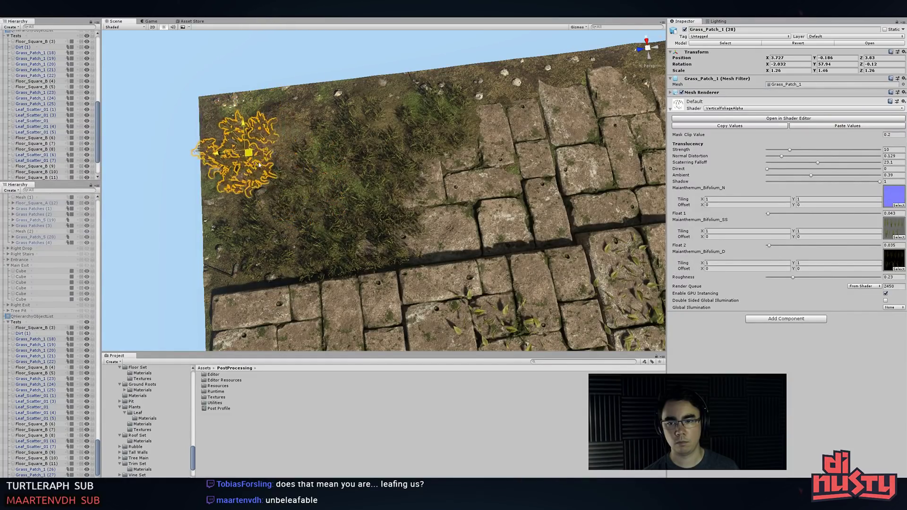
key(Delete)
- Rotate Leaf_Scatter_01 (1) to -1.266, -61.333, -4.447 so its leaves follow the paving surface
alt+drag(313, 184, 428, 141)
click(429, 140)
key(f)
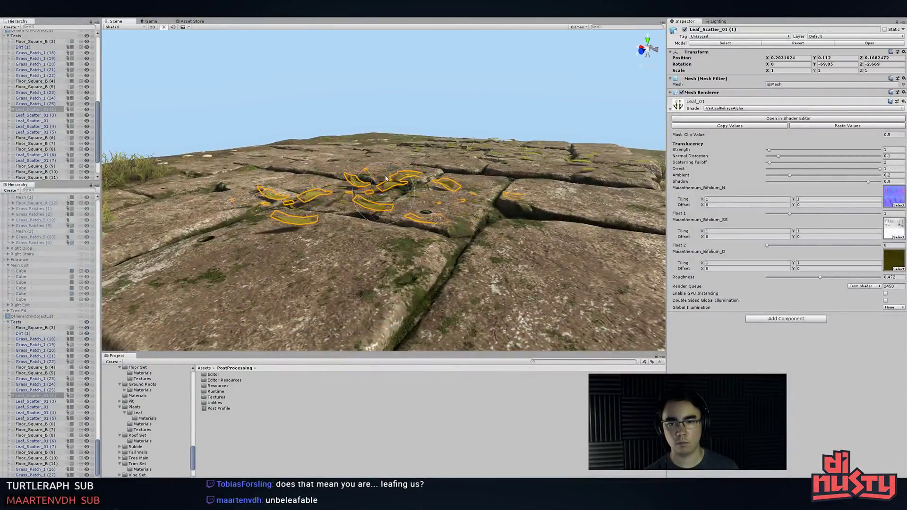
drag(385, 179, 384, 181)
alt+drag(383, 180, 425, 251)
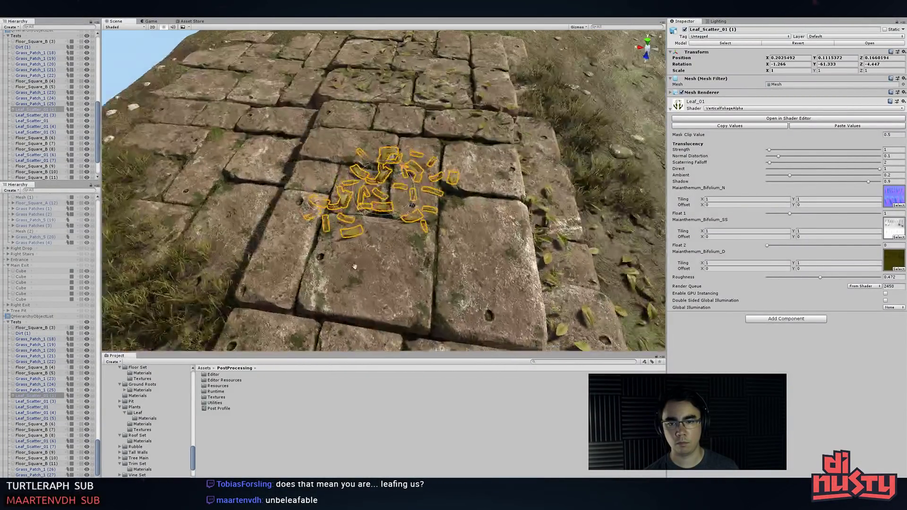
- Duplicate the paving's leaf scatter and place the copy farther along the stones
middle_drag(396, 197, 478, 214)
key(ctrl+d)
drag(469, 215, 371, 131)
click(203, 80)
middle_drag(371, 131, 283, 121)
alt+drag(283, 120, 547, 157)
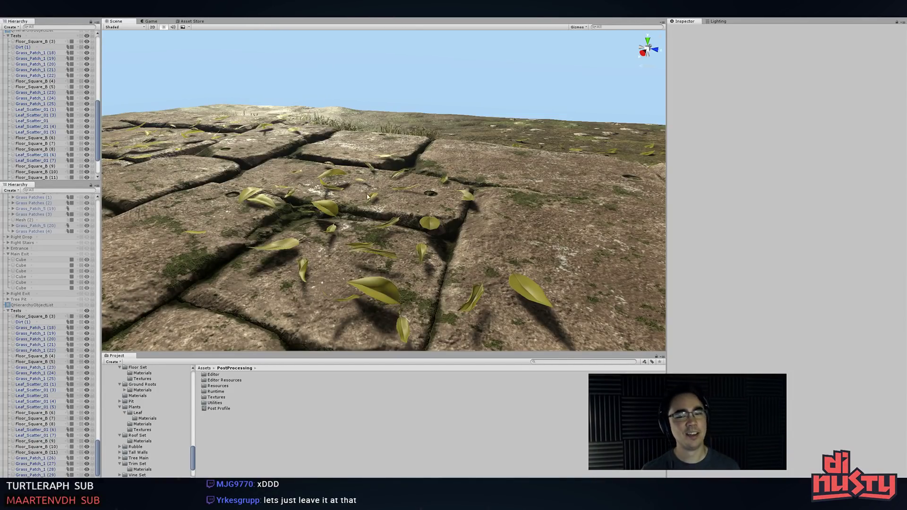
- Examine the enlarged ground, grass patches and leaf scatters up close and from an overview
alt+drag(349, 102, 336, 123)
click(337, 123)
key(f)
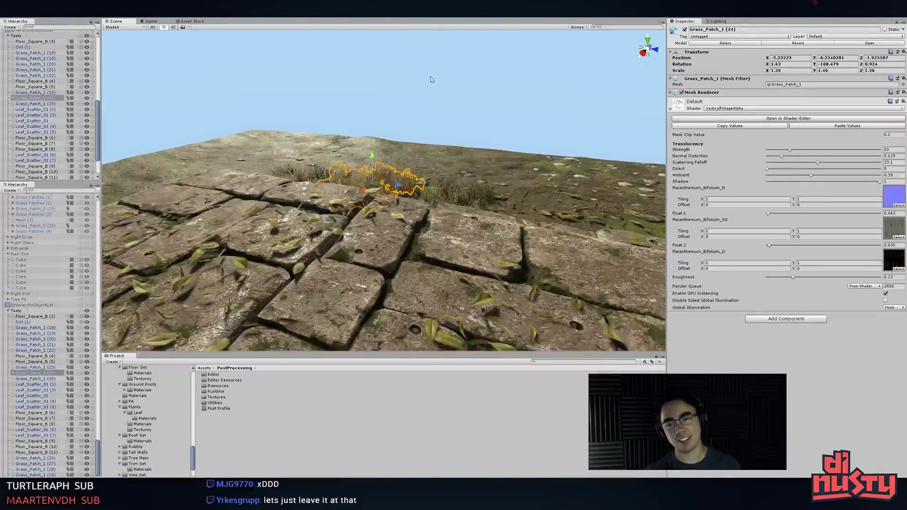
click(429, 79)
alt+drag(429, 79, 477, 213)
scroll(453, 215, down, 3)
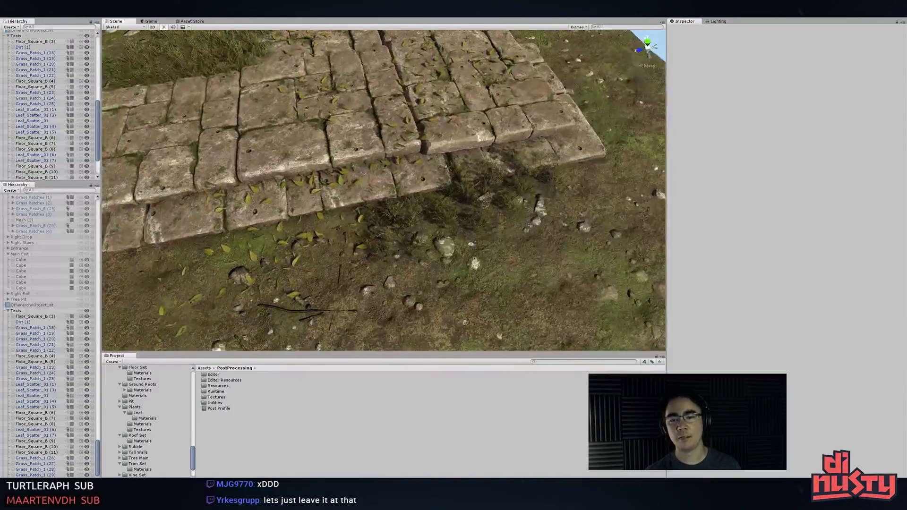
scroll(477, 212, down, 4)
middle_drag(477, 212, 512, 217)
right_drag(512, 216, 491, 207)
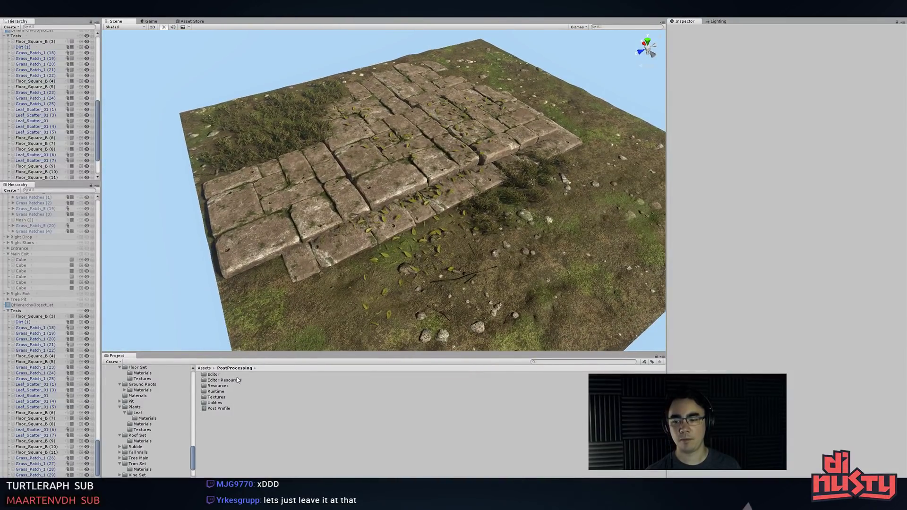
- Locate the grass patch mesh in the Plants folder and place Grass_Patch_5 on the dirt in front of the step
click(540, 199)
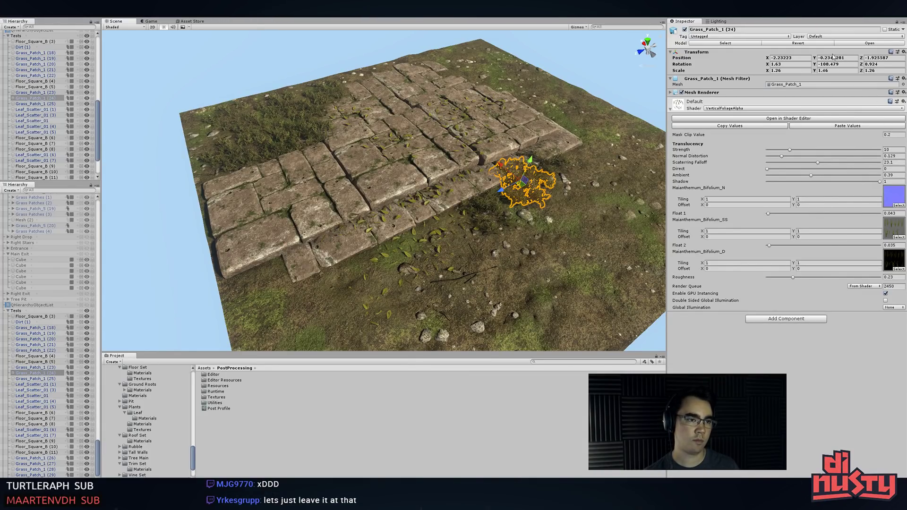
click(788, 85)
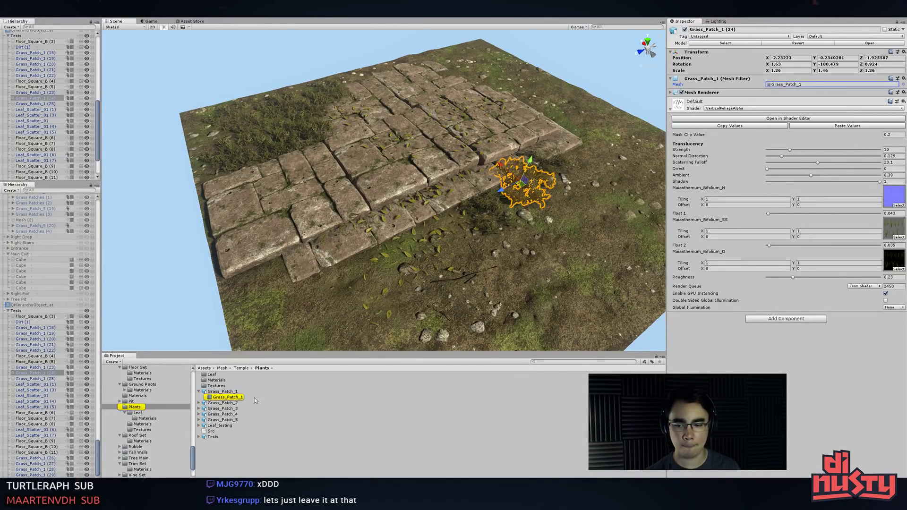
click(222, 420)
click(239, 414)
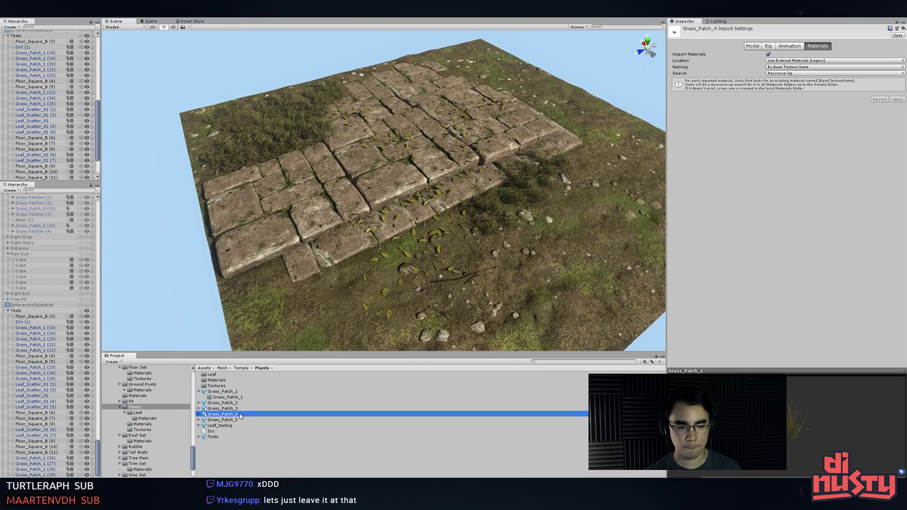
click(238, 418)
drag(264, 402, 415, 319)
- Reposition Grass_Patch_5 on the dirt beside the step and duplicate it to cover more of the ground
click(491, 210)
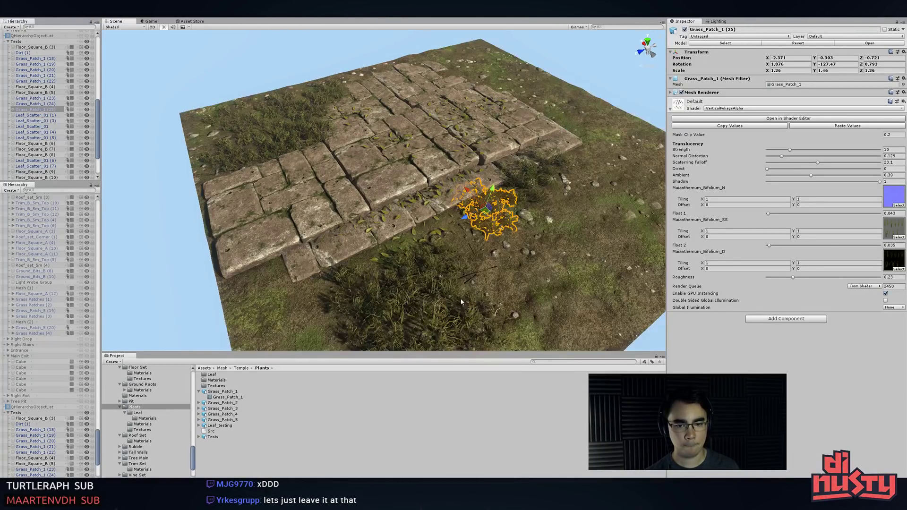
click(452, 309)
key(ctrl+s)
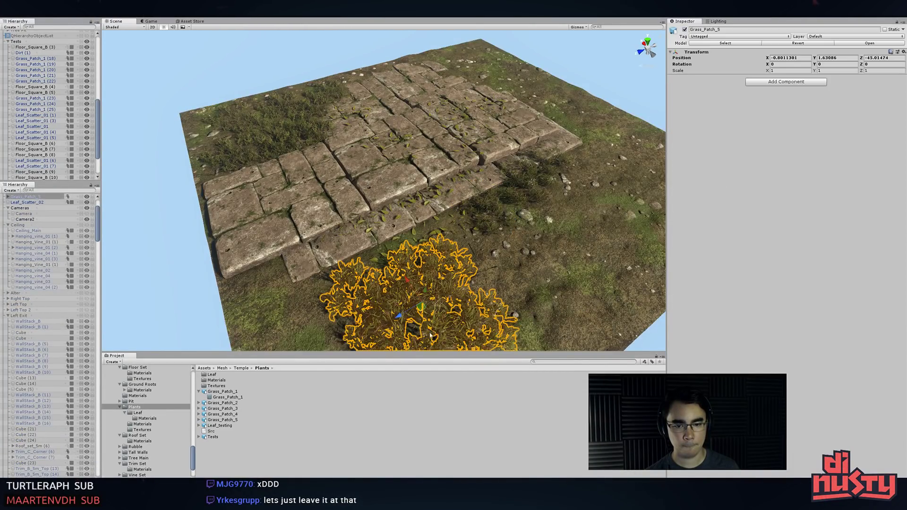
drag(424, 314, 465, 196)
alt+drag(465, 196, 556, 282)
key(ctrl+d)
drag(560, 280, 563, 101)
- Duplicate two Grass_Patch_1 pieces near the step's far end, place the copies by the paving's corner, and shift the neighbouring grass outward
click(504, 124)
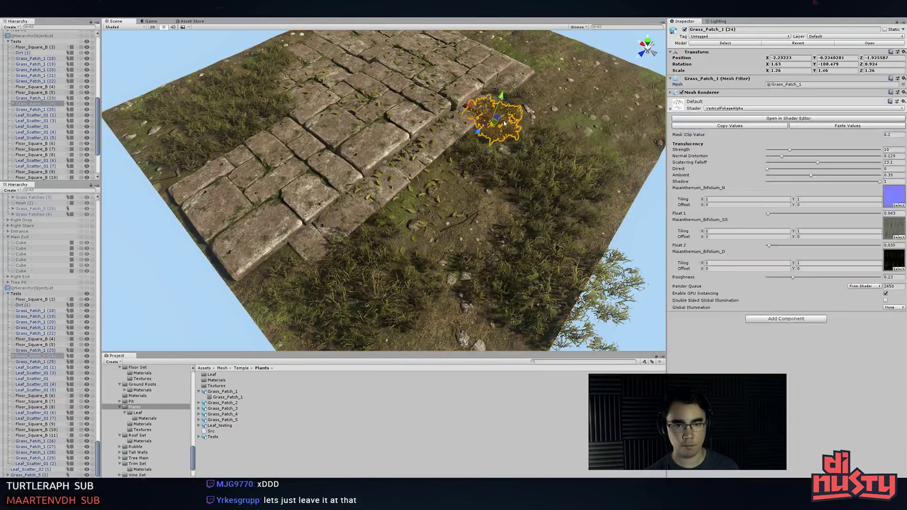
key(ctrl+d)
drag(495, 122, 549, 83)
key(ctrl+d)
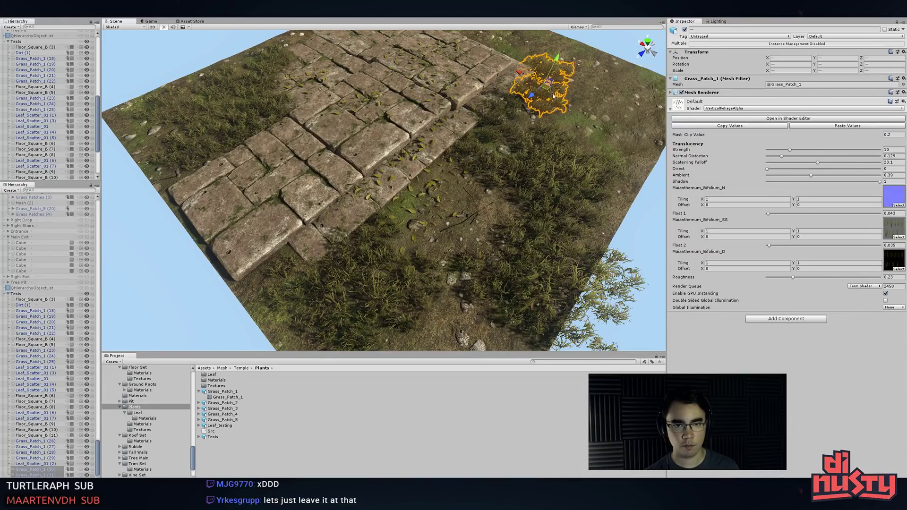
click(548, 158)
drag(562, 168, 588, 131)
click(640, 224)
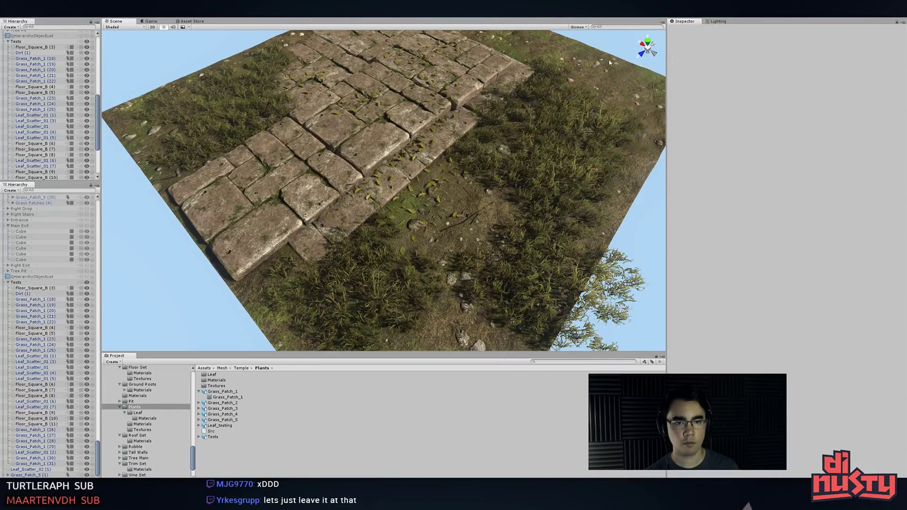
alt+drag(633, 224, 568, 244)
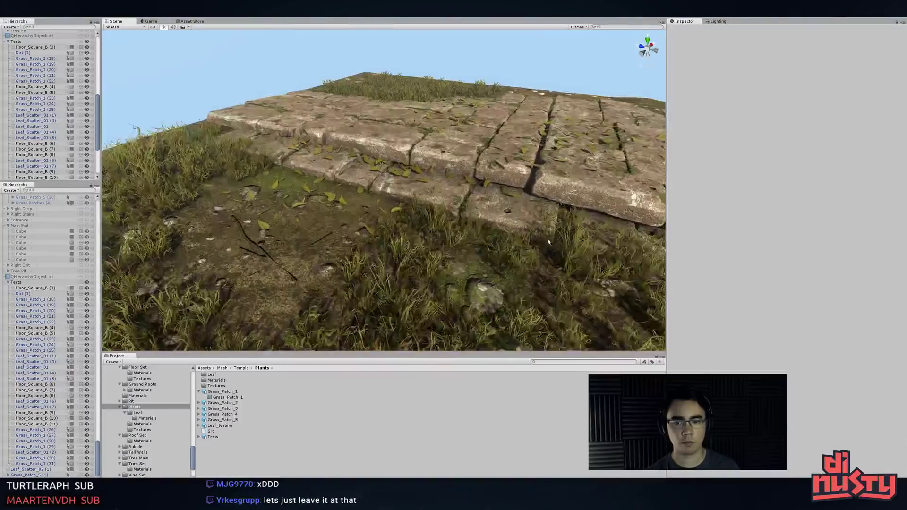
- Examine the leaf-strewn paving, the step and the surrounding grass up close and from an overview
alt+drag(376, 203, 453, 251)
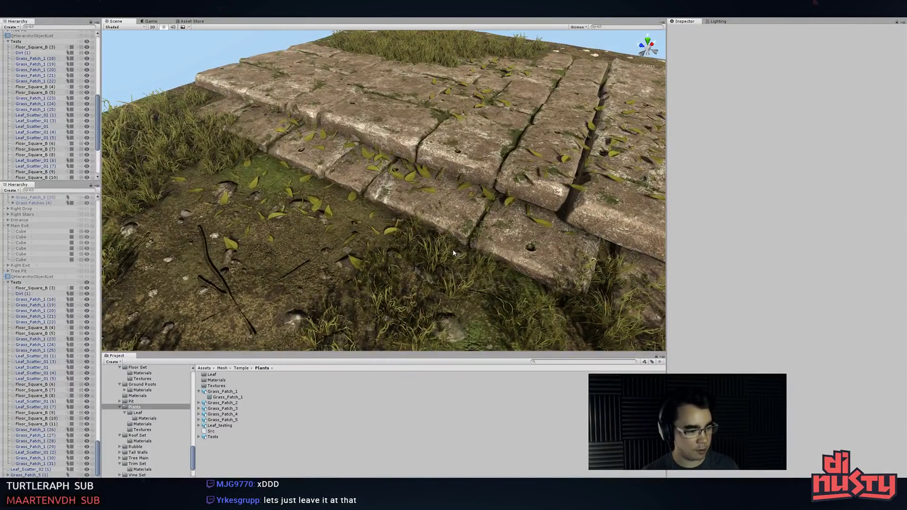
scroll(453, 252, up, 3)
alt+drag(453, 252, 515, 225)
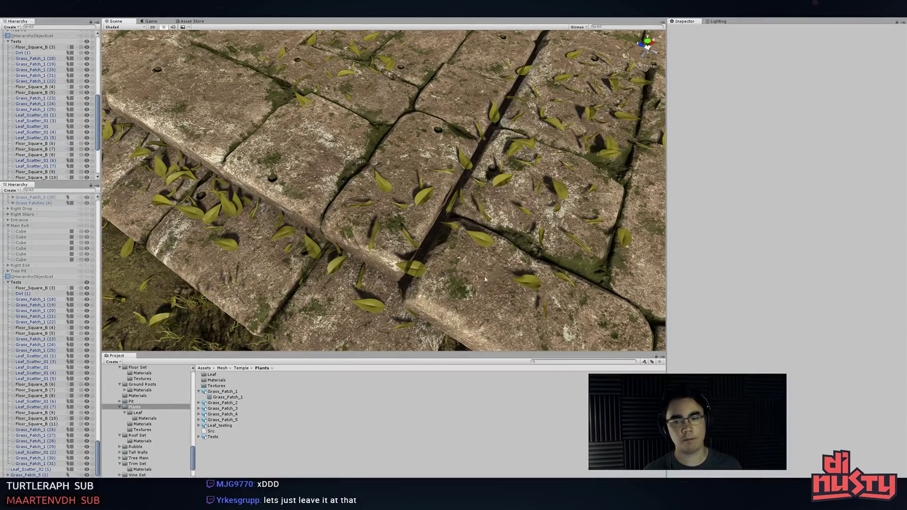
scroll(485, 279, down, 5)
alt+drag(485, 279, 527, 231)
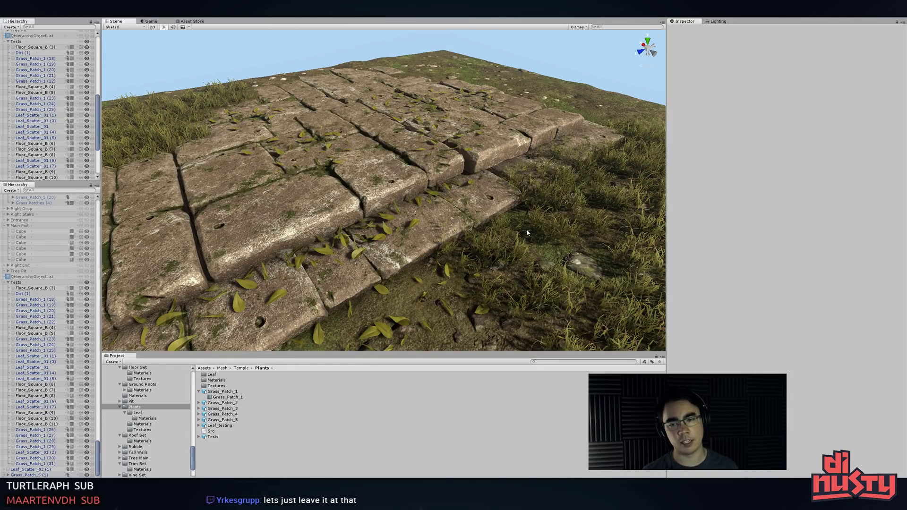
alt+drag(526, 228, 453, 226)
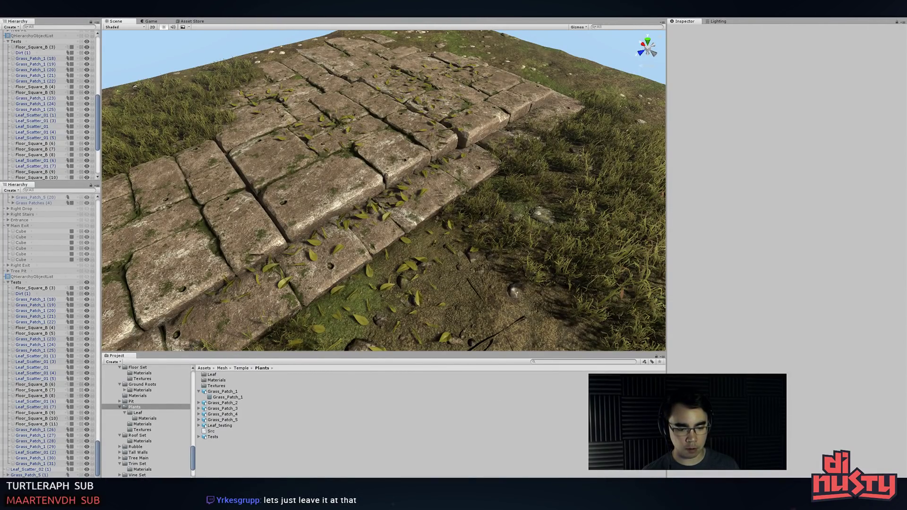
- Switch to Modo and bring up the Leaf_HP.lxo scene to view the high-poly leaves on their plane
click(609, 487)
alt+drag(590, 269, 608, 336)
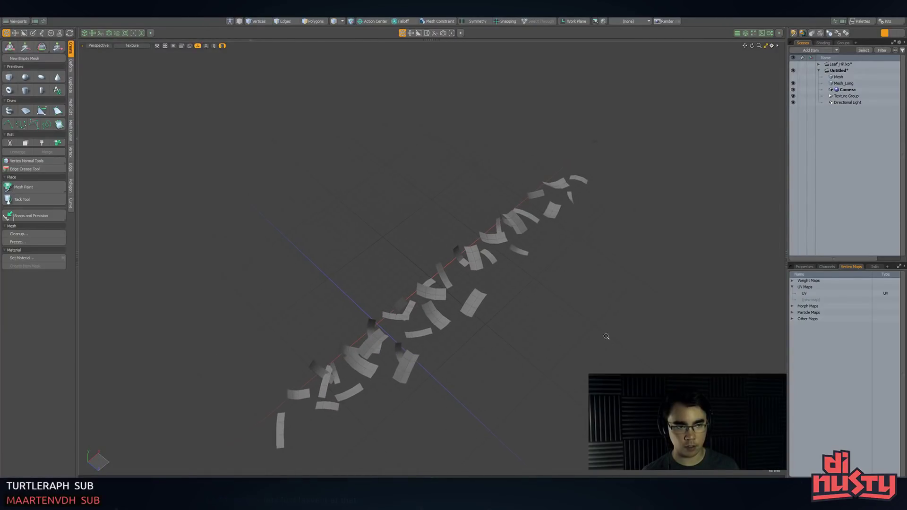
scroll(608, 336, down, 1)
double_click(844, 64)
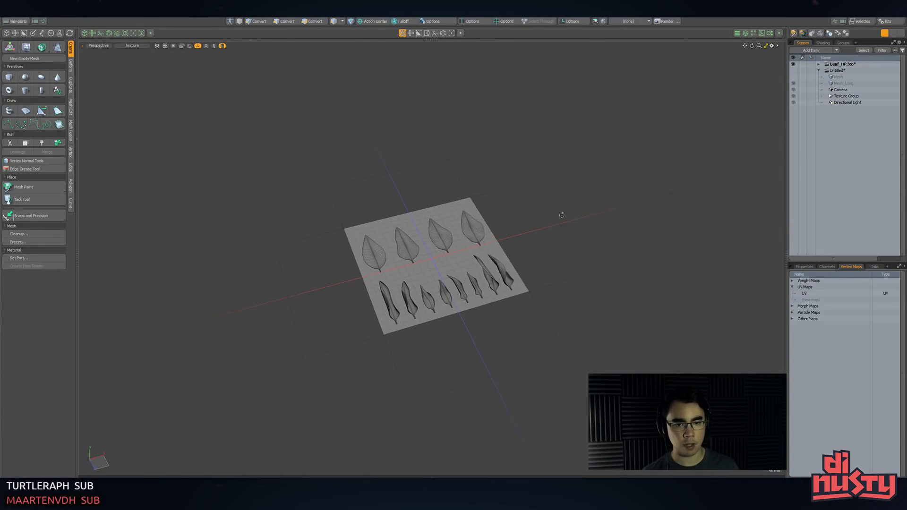
scroll(502, 265, up, 5)
alt+drag(502, 265, 520, 291)
scroll(520, 291, down, 10)
alt+drag(403, 267, 470, 202)
scroll(469, 202, up, 4)
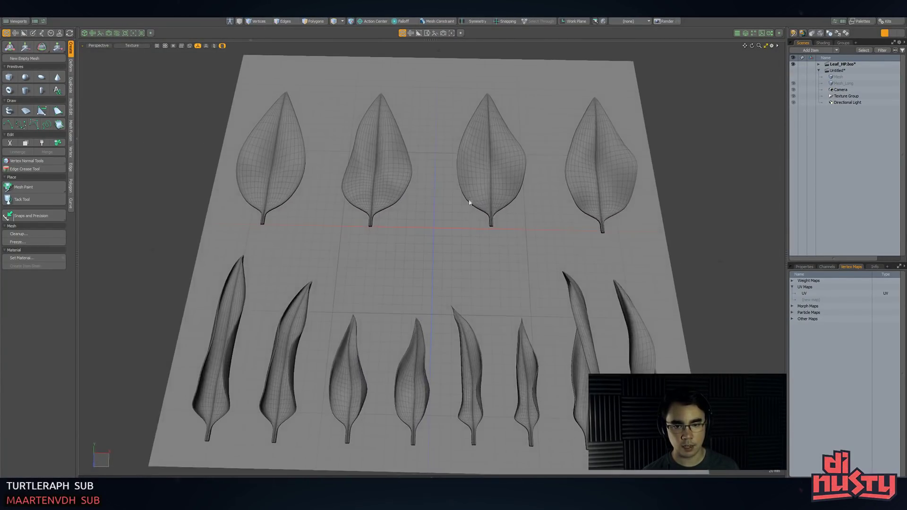
- Select the high-poly leaf meshes to inspect their wireframe, clear the selection and examine their curled shapes closely
click(470, 201)
alt+shift+drag(654, 250, 649, 285)
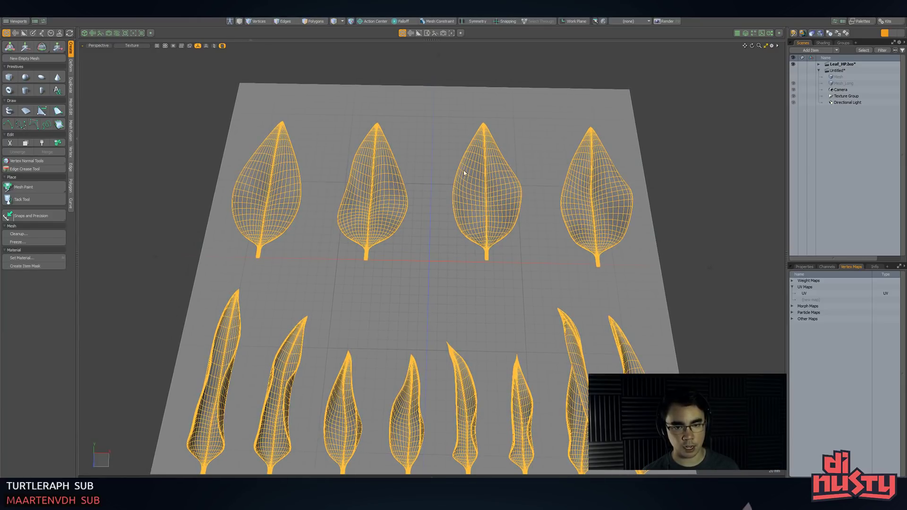
alt+shift+drag(588, 283, 637, 222)
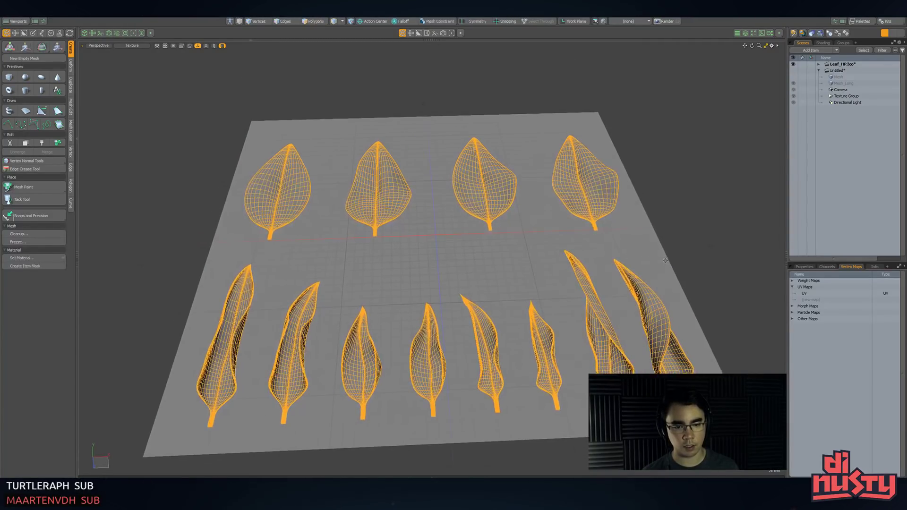
click(673, 261)
alt+drag(673, 258, 533, 313)
scroll(529, 312, up, 10)
scroll(529, 313, down, 14)
scroll(548, 328, up, 5)
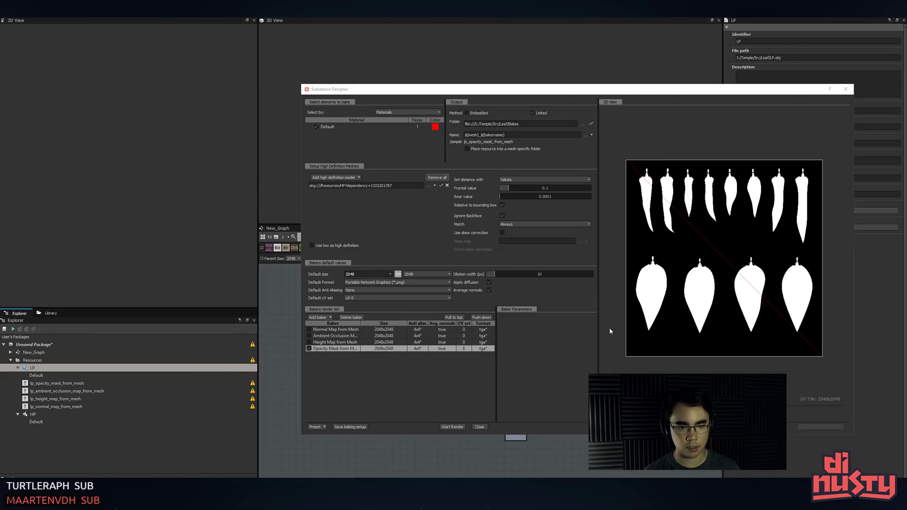
- Close the leaf baking dialog in Substance Designer and return to the high-poly leaves in Modo
click(845, 89)
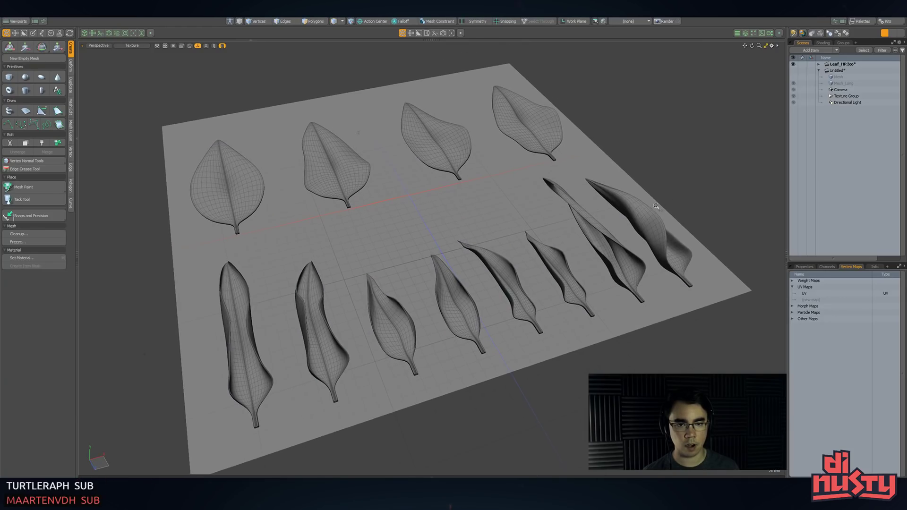
alt+drag(655, 205, 638, 216)
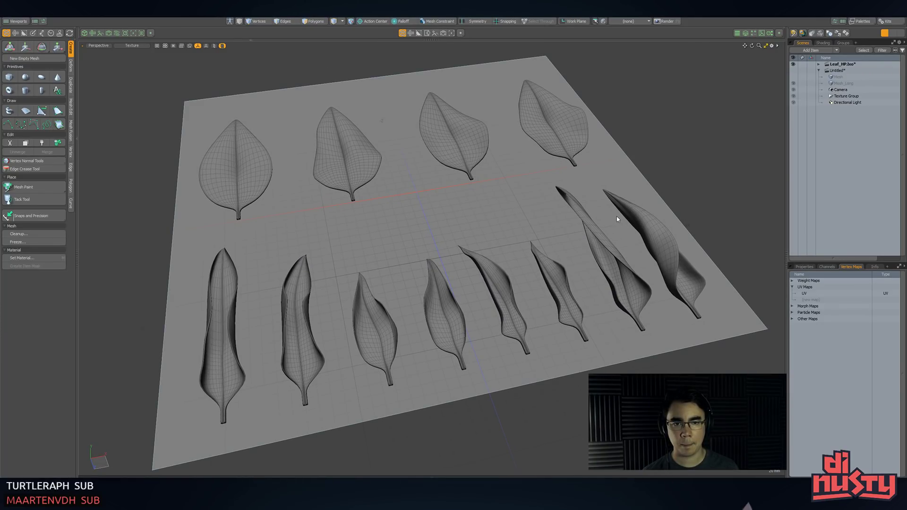
- Switch back to Unity and examine the stone path, the bare dirt and the grass patches around the step
key(alt+Tab)
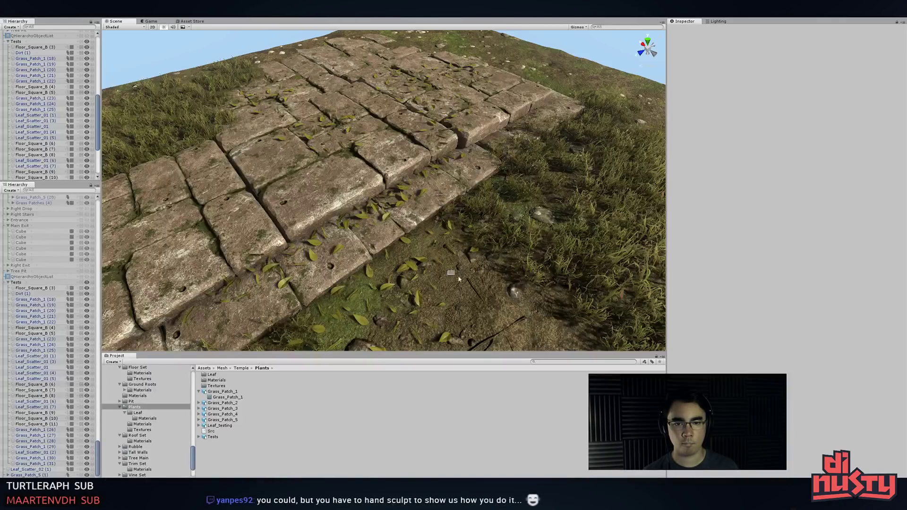
alt+drag(516, 274, 344, 299)
right_drag(343, 299, 535, 251)
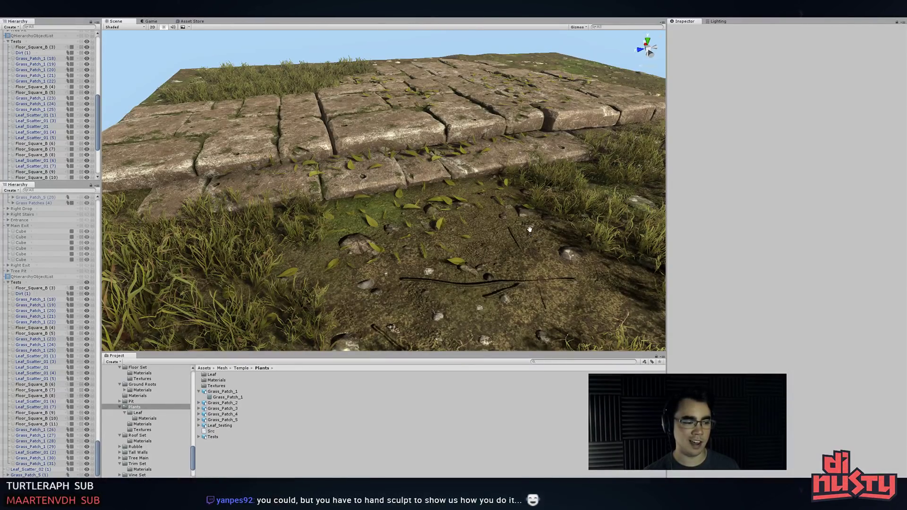
middle_drag(530, 232, 517, 279)
scroll(552, 257, down, 2)
alt+drag(517, 279, 562, 280)
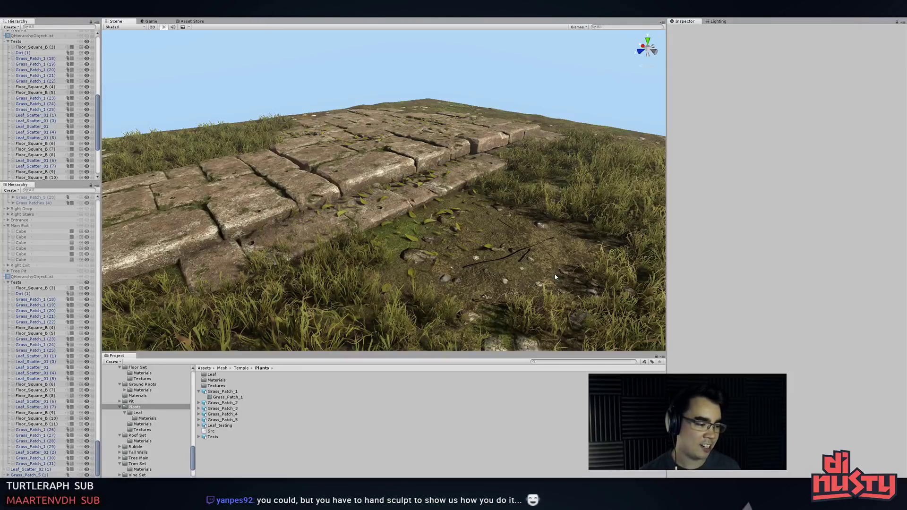
click(534, 187)
click(564, 143)
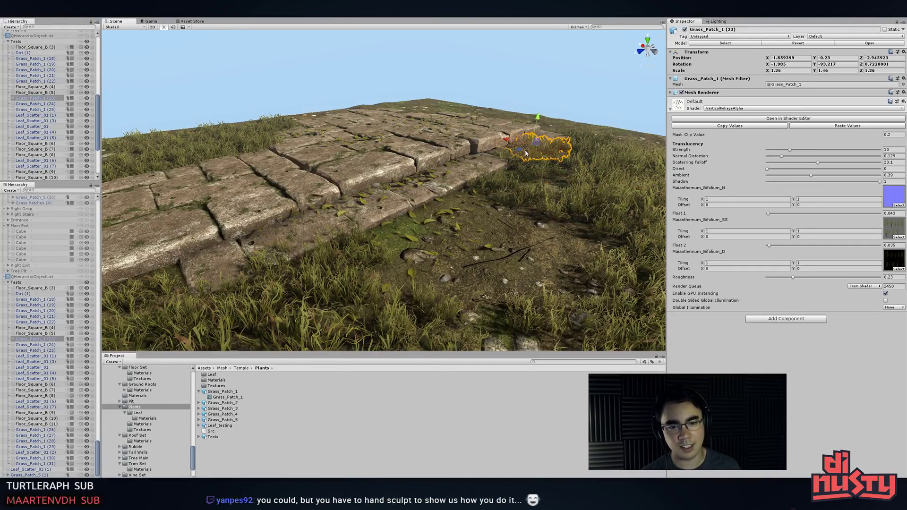
alt+drag(498, 161, 508, 198)
click(589, 91)
alt+drag(589, 90, 569, 164)
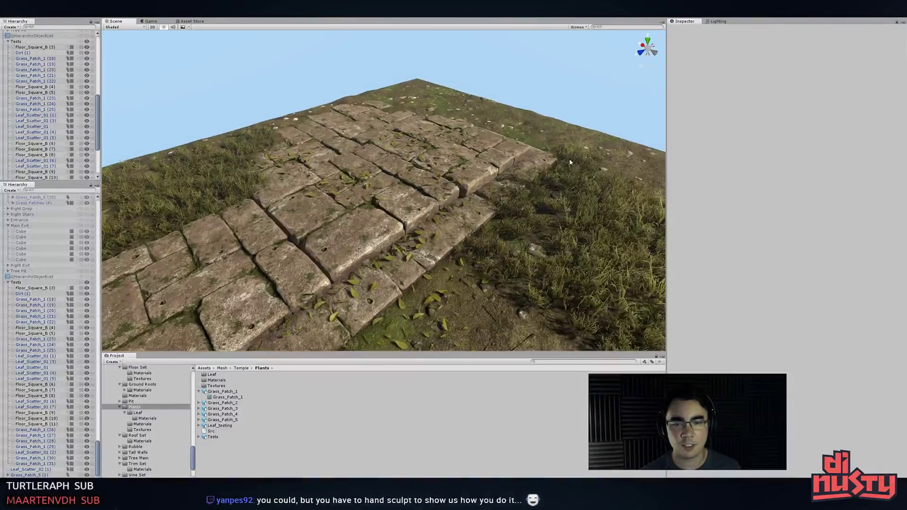
- Tilt the near slab Floor_Square_B (5) to an X rotation of about 4.45 and lower it to about Y -0.34
click(366, 131)
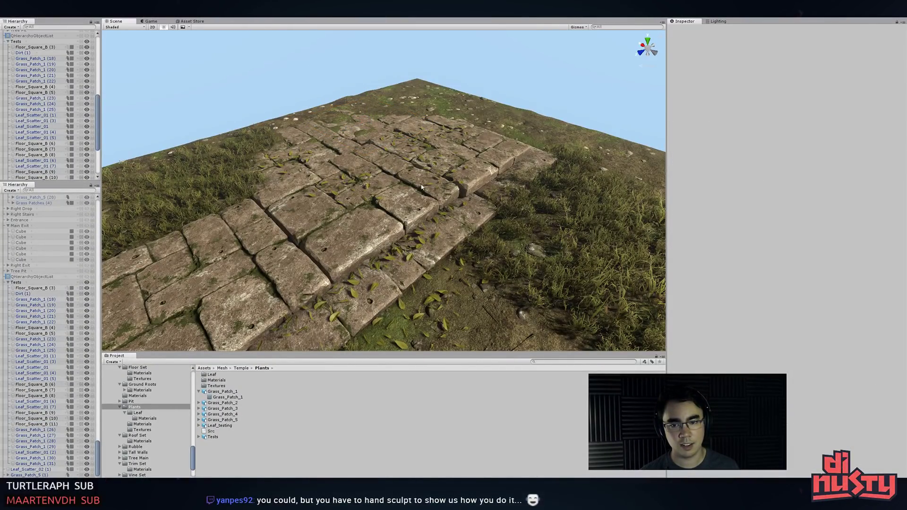
click(238, 254)
key(f)
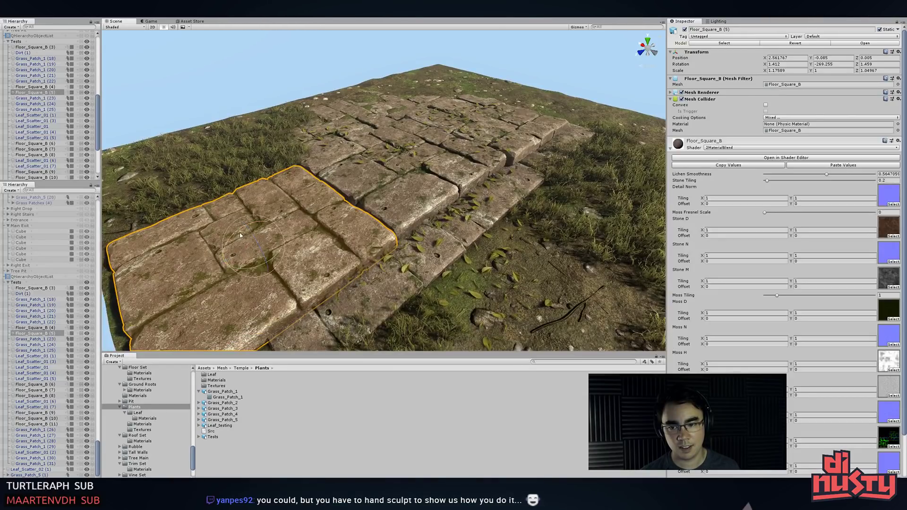
drag(254, 234, 249, 233)
key(w)
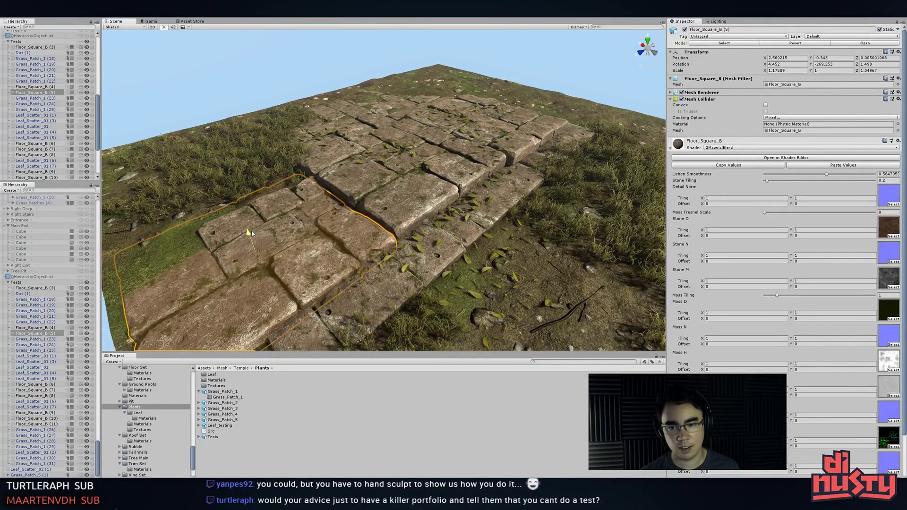
- Tilt the adjoining slab Floor_Square_B (7) to a Z rotation of about -1.54 and sink it to about Y -0.49
click(277, 212)
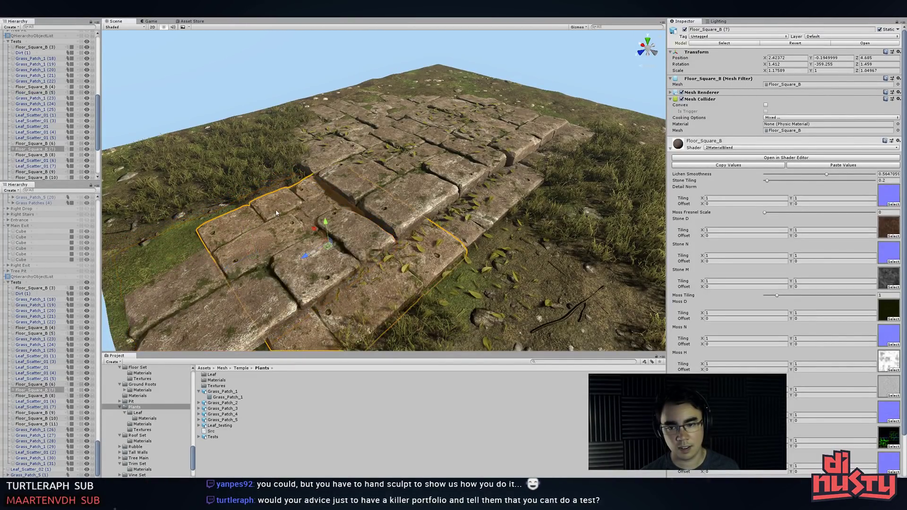
click(332, 231)
key(w)
drag(331, 229, 297, 203)
- Adjust the tilt of the raised slab behind the sunken paving and clear the selection
click(379, 195)
key(e)
drag(440, 161, 366, 190)
key(w)
key(w)
click(460, 279)
- Examine the newly uneven slabs, the leaf-covered step and the nearby grass at ground level
alt+drag(465, 282, 475, 261)
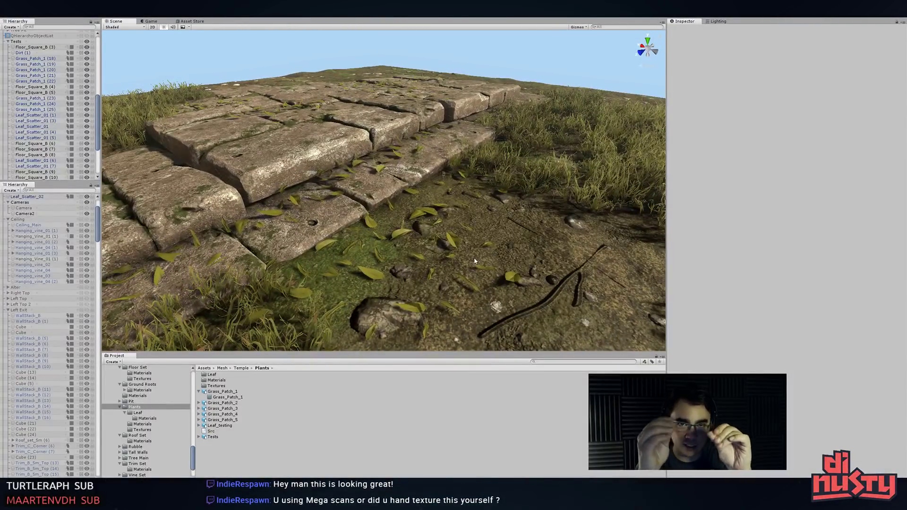
scroll(475, 260, up, 3)
alt+drag(474, 260, 480, 216)
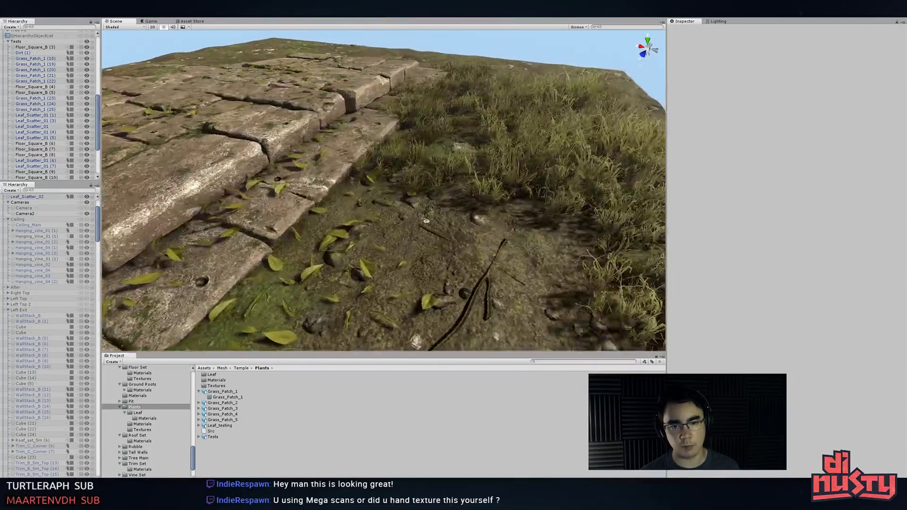
alt+right_drag(480, 217, 406, 225)
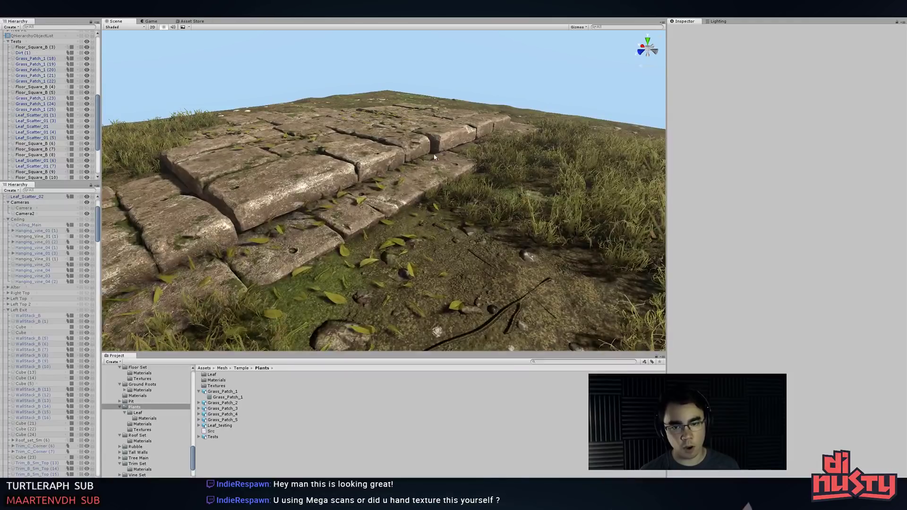
alt+drag(406, 226, 315, 239)
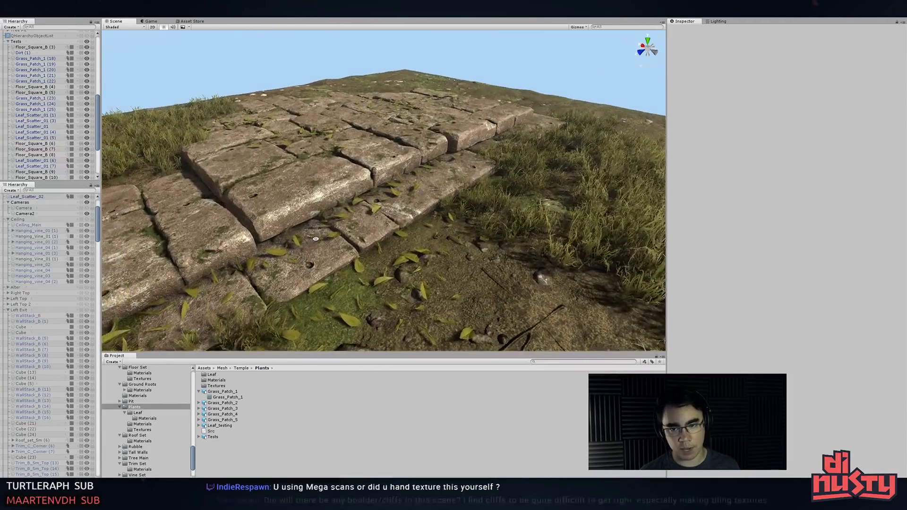
click(566, 173)
click(583, 148)
click(562, 71)
alt+drag(529, 119, 417, 261)
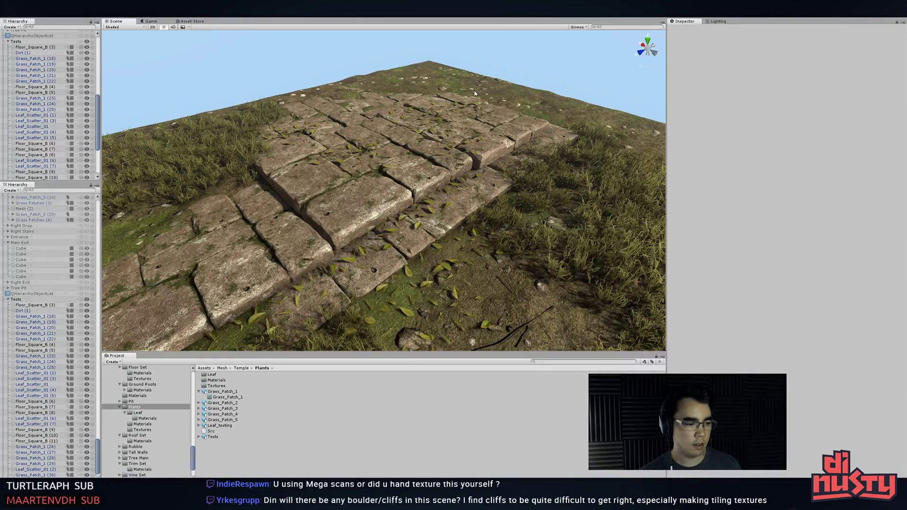
- Survey the paving and dirt ground from above, including the far end and the gaps between the slabs
right_drag(416, 116, 457, 197)
middle_drag(398, 140, 433, 142)
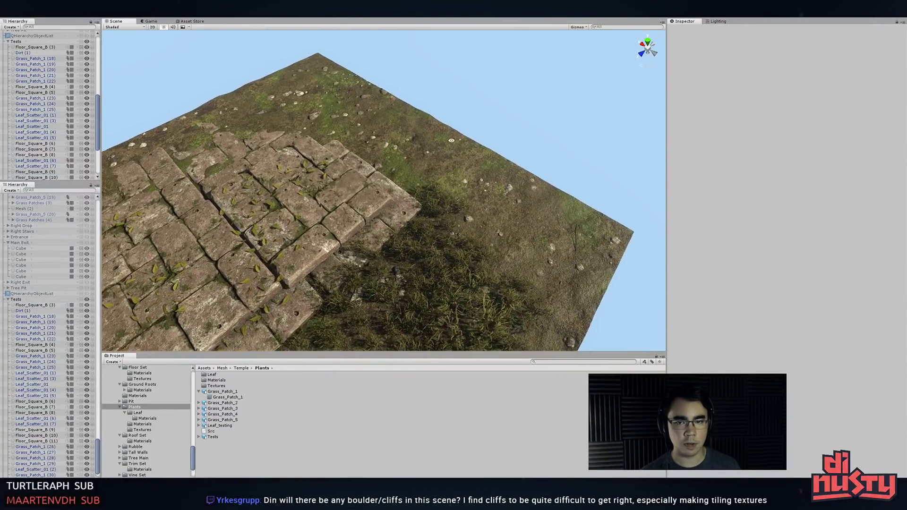
alt+drag(347, 141, 393, 136)
middle_drag(393, 136, 449, 134)
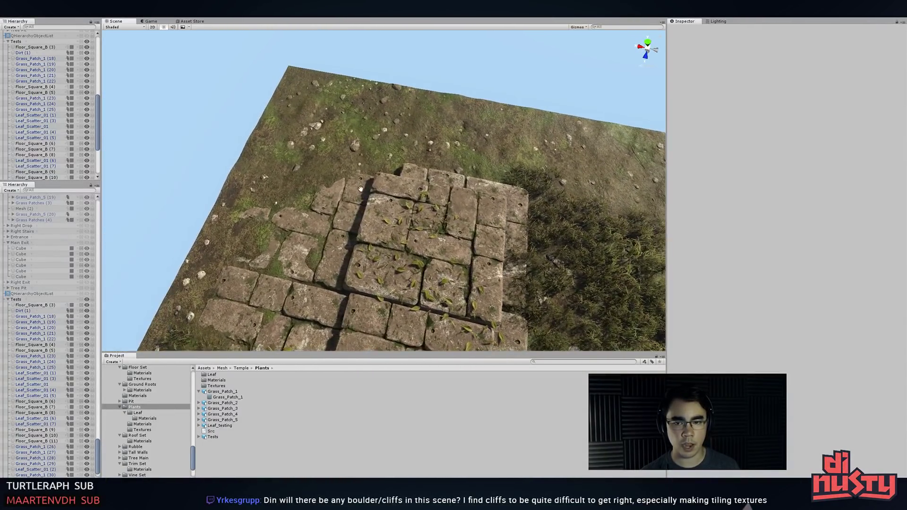
middle_drag(410, 288, 406, 142)
scroll(414, 211, up, 3)
drag(406, 142, 500, 190)
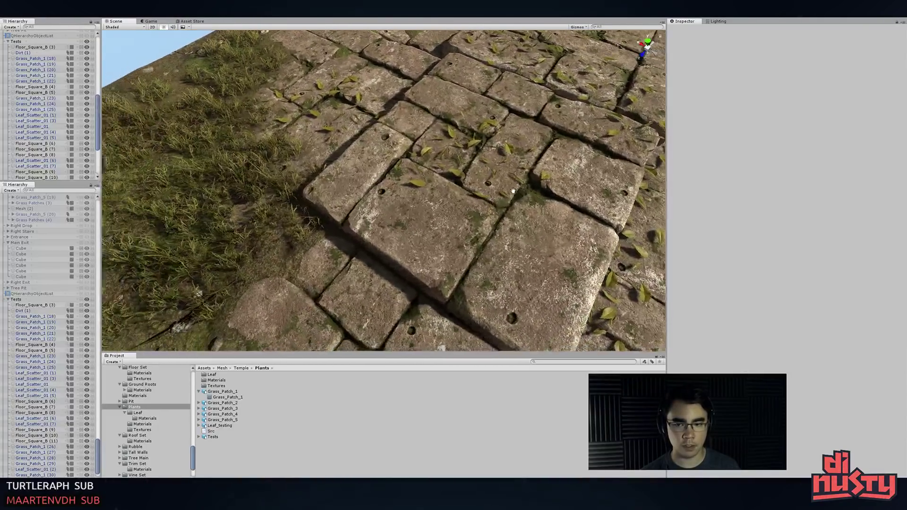
middle_drag(501, 190, 512, 185)
- Inspect Grass_Patch_1 (22) and the mossy dirt where it meets the stone slabs
right_drag(537, 232, 351, 155)
click(351, 155)
alt+drag(351, 155, 465, 175)
middle_drag(465, 175, 473, 176)
alt+drag(473, 176, 501, 188)
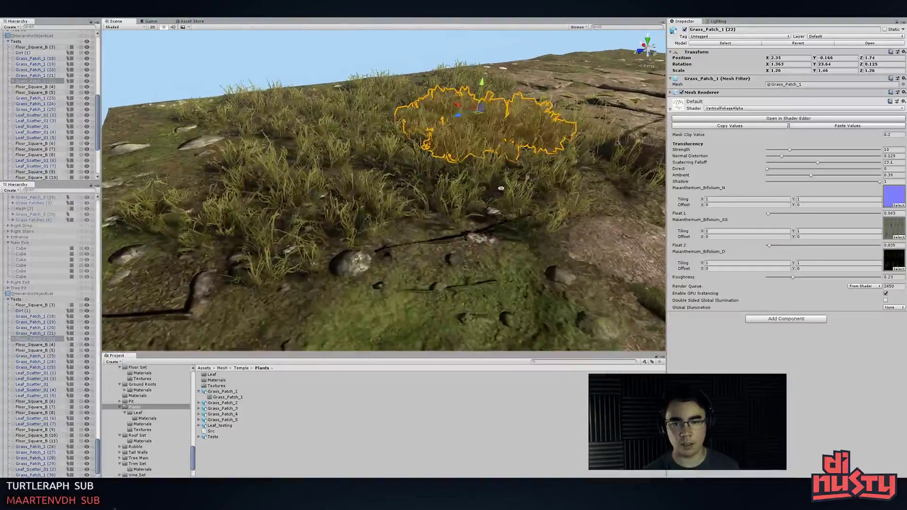
click(312, 83)
alt+drag(312, 84, 359, 163)
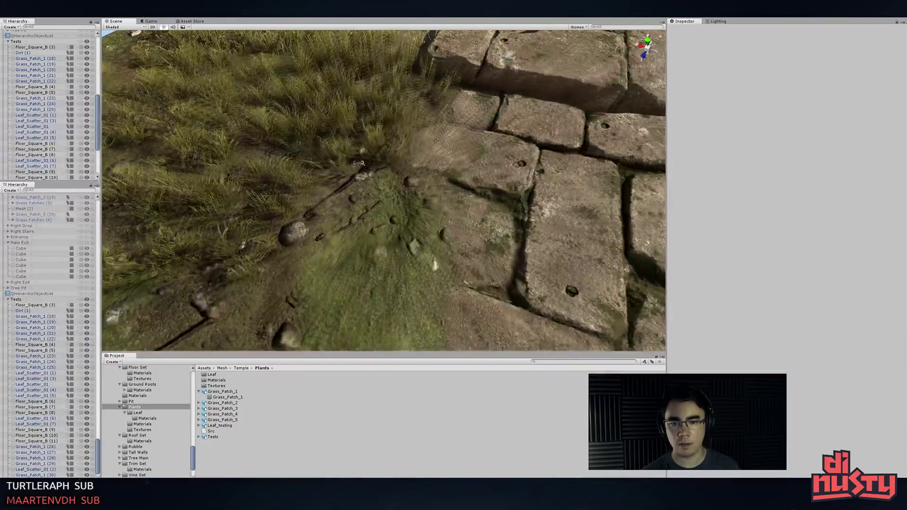
alt+right_drag(359, 163, 307, 142)
- Check the sunken slab Floor_Square_B (7) and the leaf scatter along the step, ending with nothing selected
click(380, 210)
alt+drag(380, 210, 309, 232)
click(423, 139)
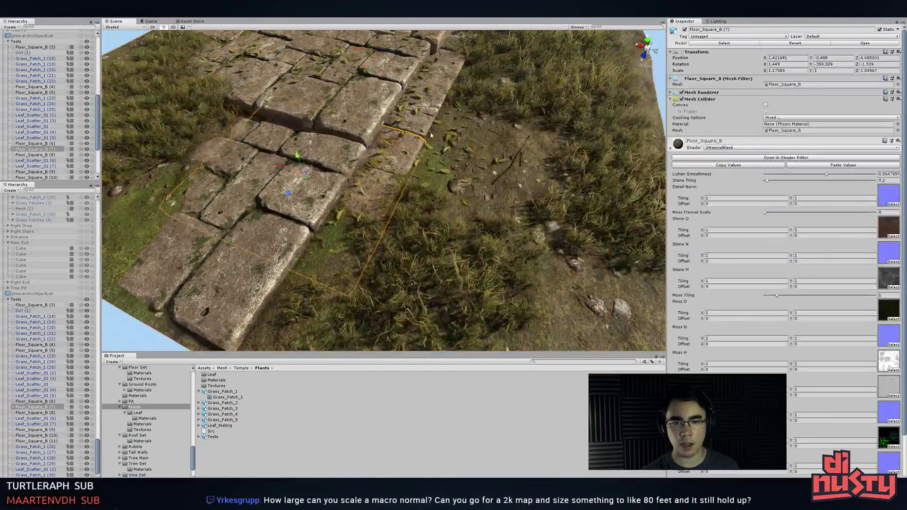
click(433, 134)
click(434, 135)
key(f)
click(628, 284)
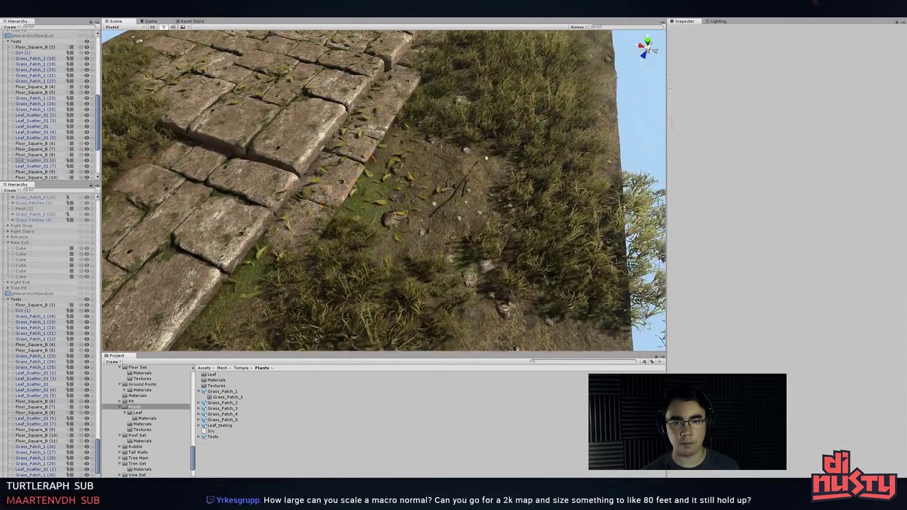
- Switch to Modo and bring up the untitled scene with the low-poly leaf cards
key(alt+Tab)
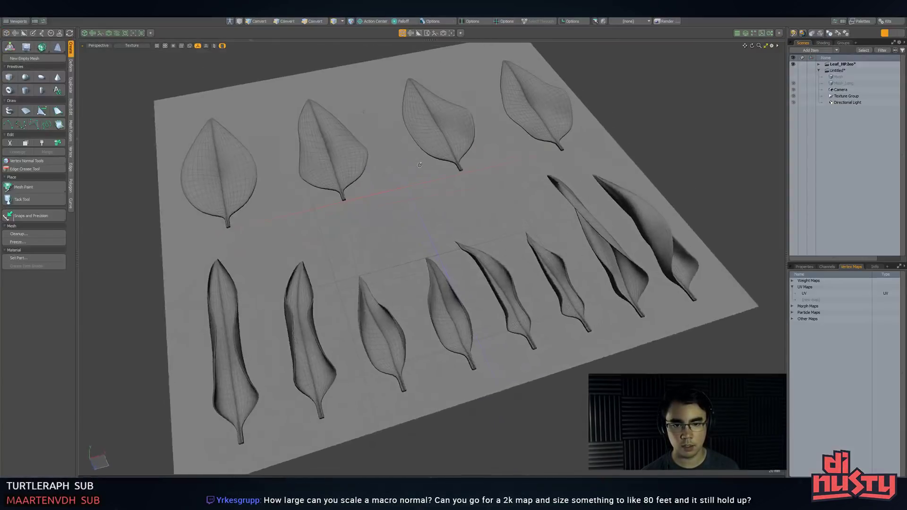
alt+drag(420, 164, 485, 268)
click(831, 71)
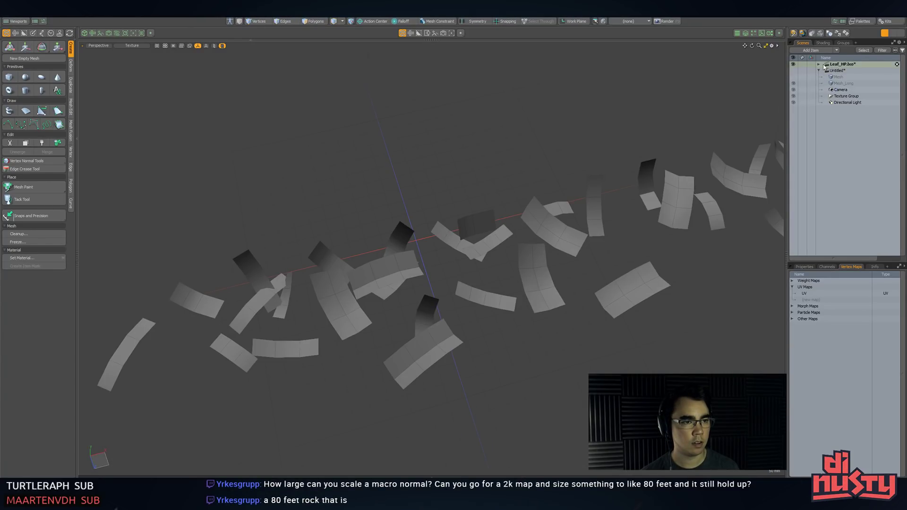
- Expand the Leaf_HP.lxo scene, show the LeafLP mesh with LeafSUBD hidden, and display its leaves as smooth subdivision surfaces
click(824, 65)
click(831, 70)
click(793, 70)
click(793, 77)
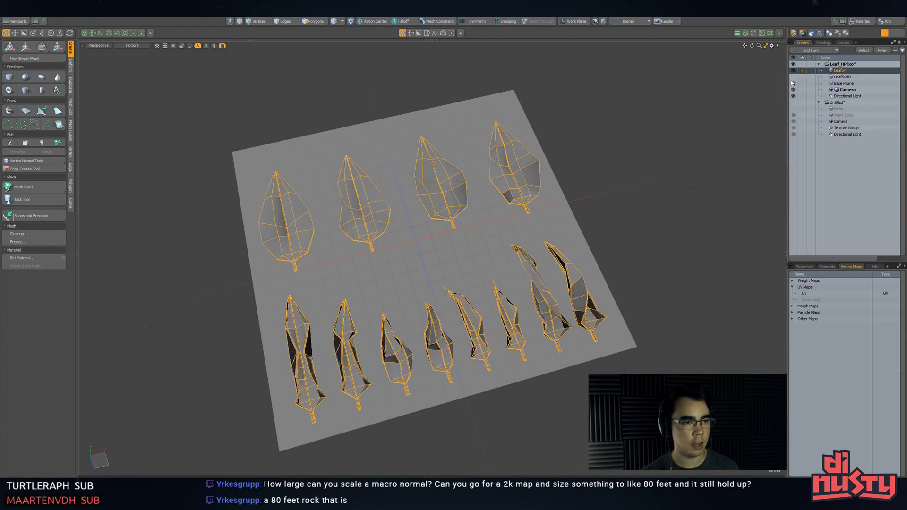
click(633, 175)
ctrl+alt+drag(555, 217, 585, 216)
alt+drag(586, 215, 563, 178)
key(Tab)
key(Tab)
key(Tab)
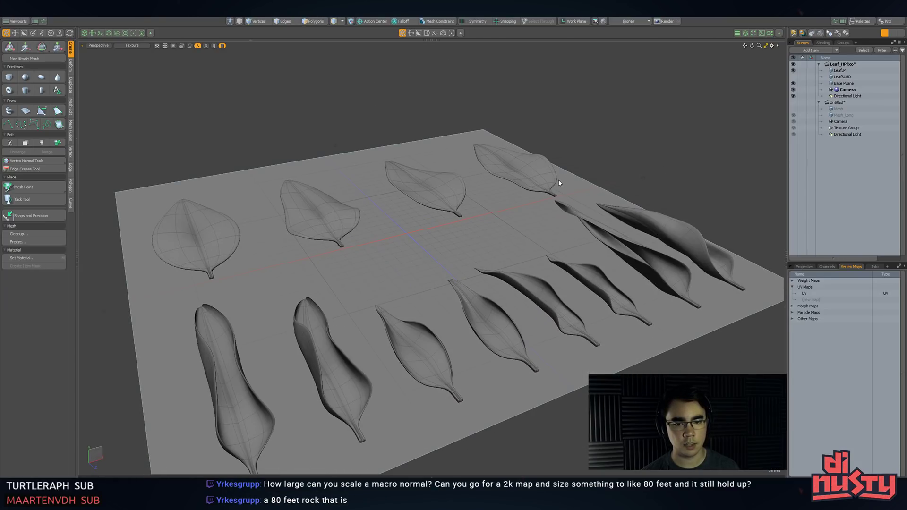
click(558, 180)
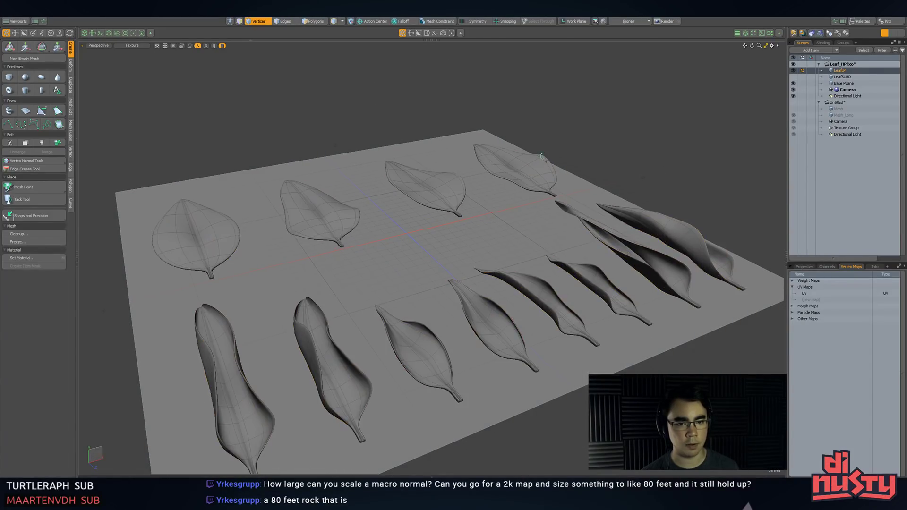
- Try moving edge vertices of the flat leaf nearest the bake plane's far corner, and undo the move
key(1)
scroll(558, 180, up, 5)
alt+drag(625, 134, 603, 158)
key(w)
key(ctrl+z)
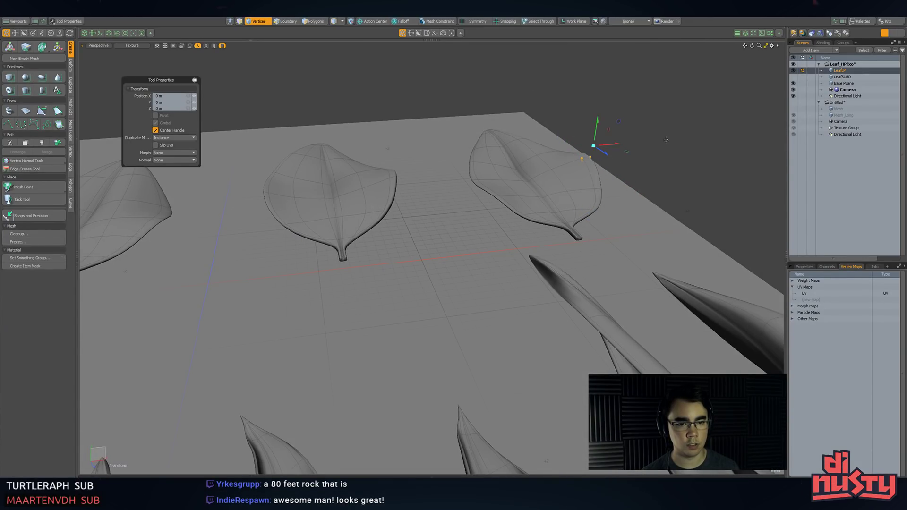
key(q)
alt+drag(665, 140, 471, 196)
scroll(590, 189, down, 5)
- Switch to Unity and examine the slab steps, leaf scatter and grass from close up and from above
key(alt+Tab)
scroll(472, 196, up, 4)
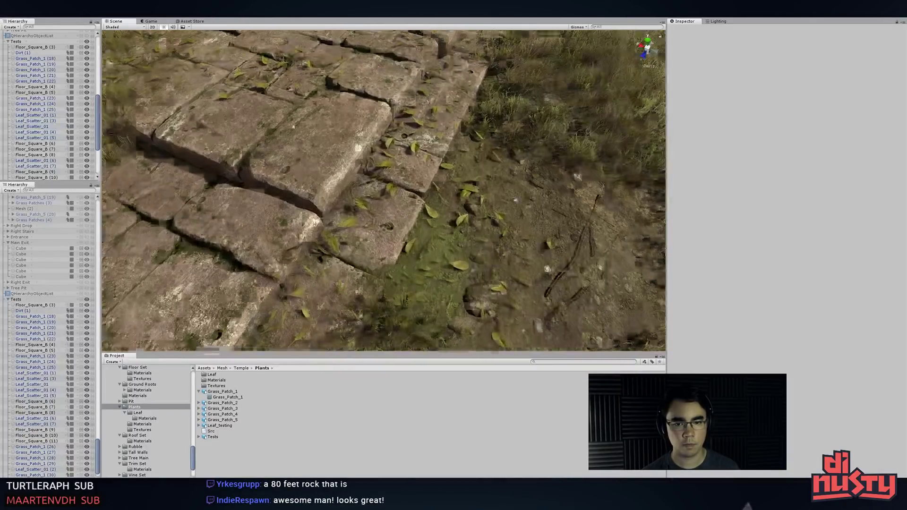
alt+drag(520, 227, 538, 220)
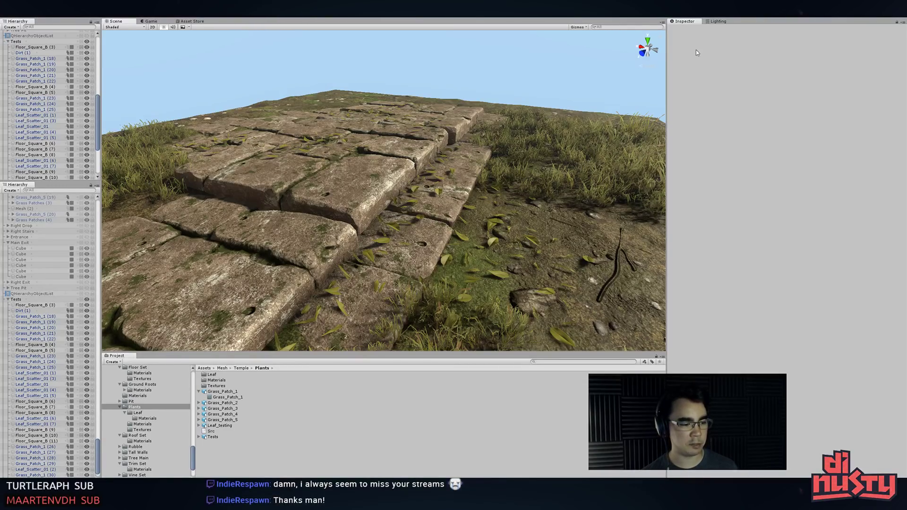
alt+drag(511, 107, 527, 184)
alt+scroll(512, 158, down, 6)
alt+scroll(528, 126, up, 3)
alt+scroll(528, 126, down, 3)
middle_drag(527, 184, 628, 169)
- Duplicate the grass patch at the dirt ground's outer corner and move the copy to X 1.117, Z 4.337 on the mossy edge
click(341, 165)
click(284, 152)
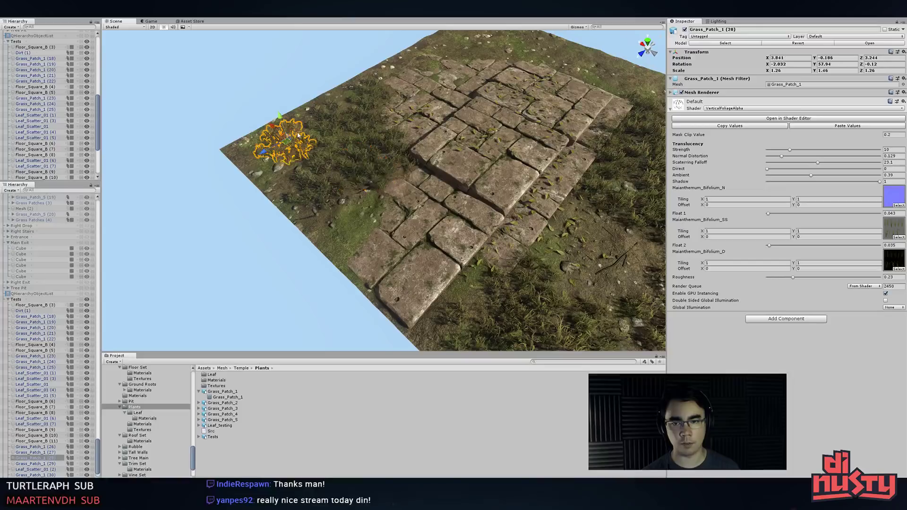
key(ctrl+d)
drag(283, 153, 324, 236)
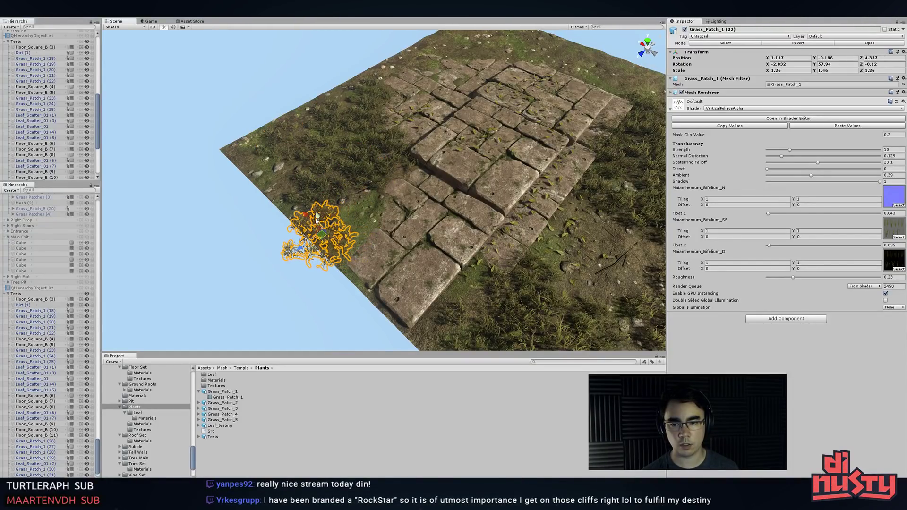
- Rotate the copied grass patch to about 0.554, 66.886, -0.585 so it follows the ground along the edge
key(f)
alt+drag(443, 230, 428, 113)
key(e)
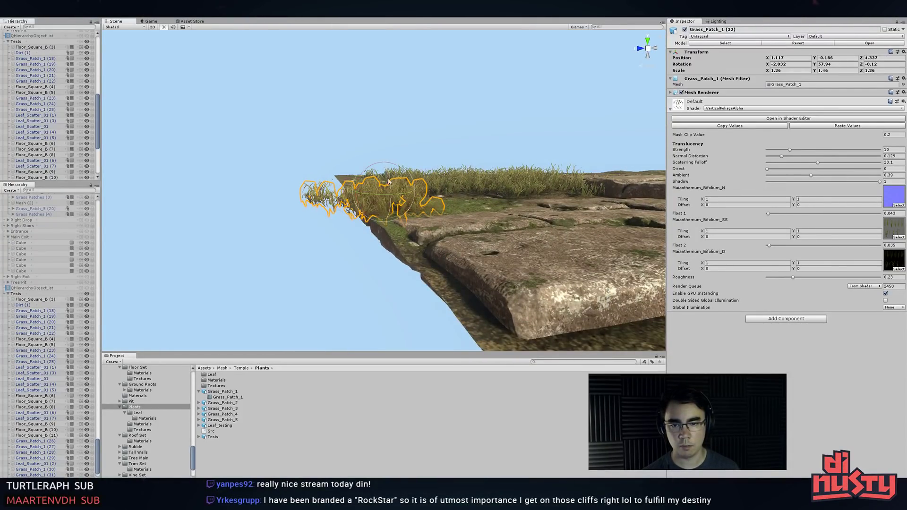
drag(380, 186, 388, 186)
click(461, 156)
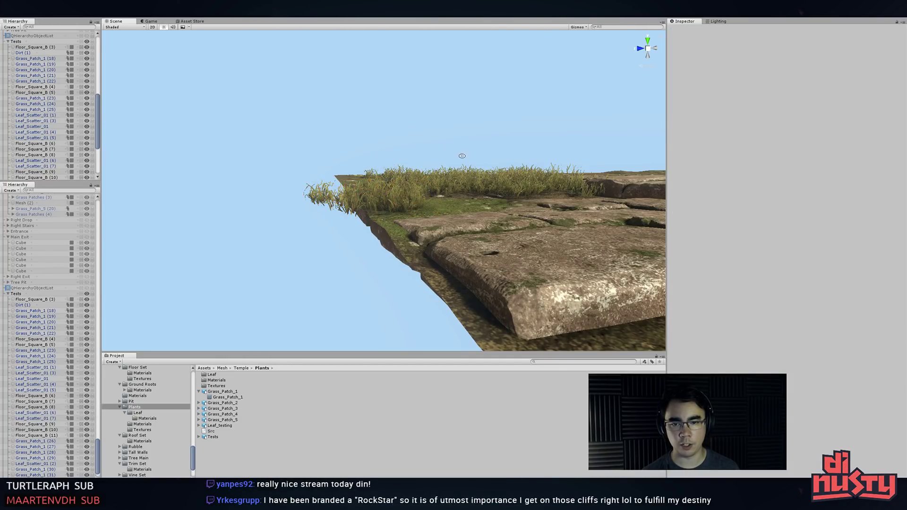
- Lower the copied grass patch into the ground to Y -0.229 and leave nothing selected
alt+drag(462, 156, 515, 217)
click(331, 214)
drag(348, 190, 349, 195)
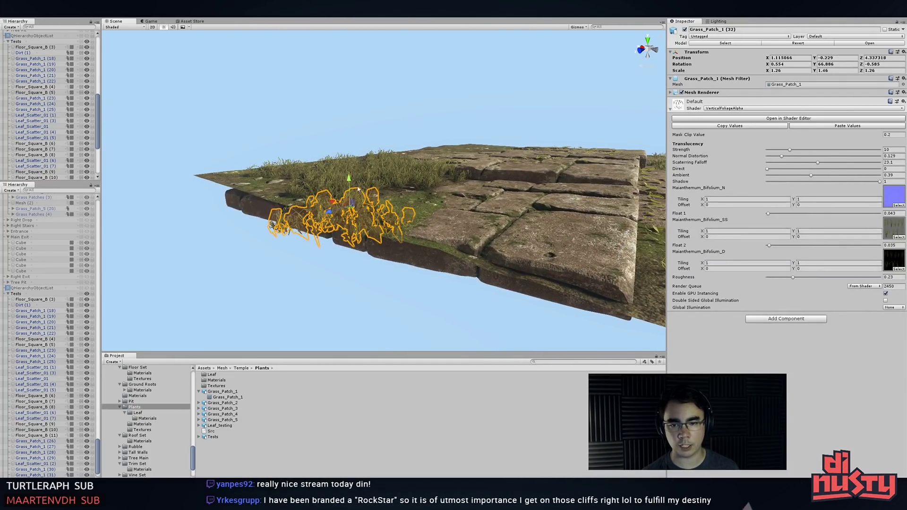
click(425, 114)
- Survey the stone path from the opposite side and from farther away for ground that lacks grass
alt+drag(425, 114, 359, 151)
middle_drag(359, 151, 389, 199)
alt+drag(388, 198, 298, 164)
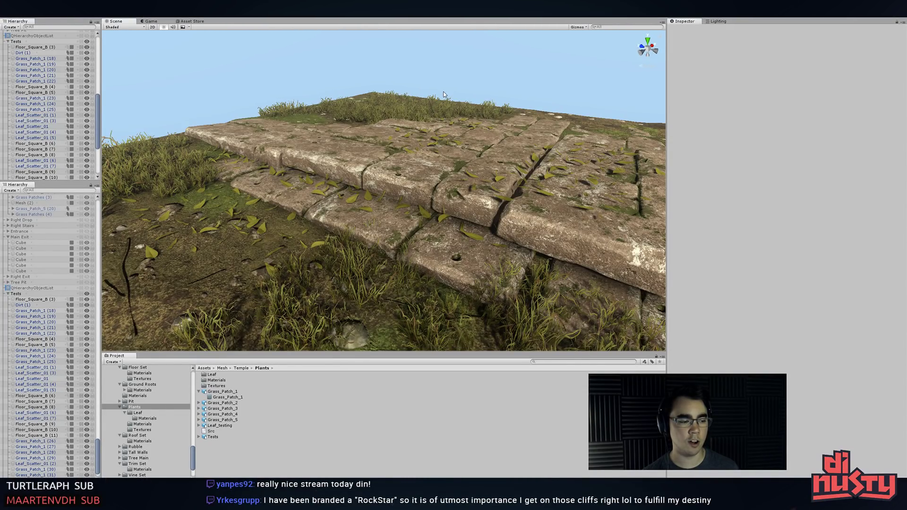
scroll(486, 131, down, 3)
alt+drag(486, 131, 396, 189)
middle_drag(397, 188, 376, 202)
alt+drag(376, 202, 477, 199)
- Duplicate a grass patch onto the bare dirt at the paving's far end, at X 3.353, Y -0.166, Z -3.568, and review its placement
click(203, 121)
click(231, 135)
alt+drag(231, 135, 477, 118)
key(ctrl+d)
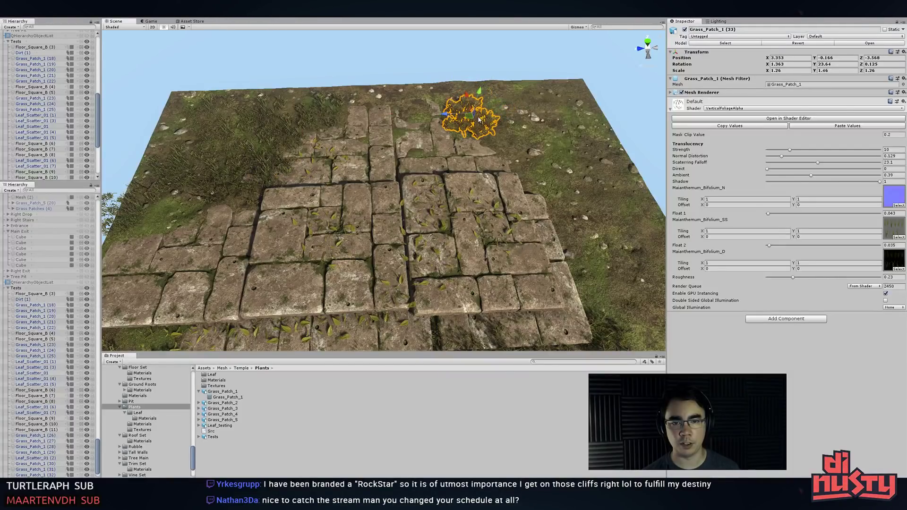
key(f)
alt+drag(447, 212, 446, 153)
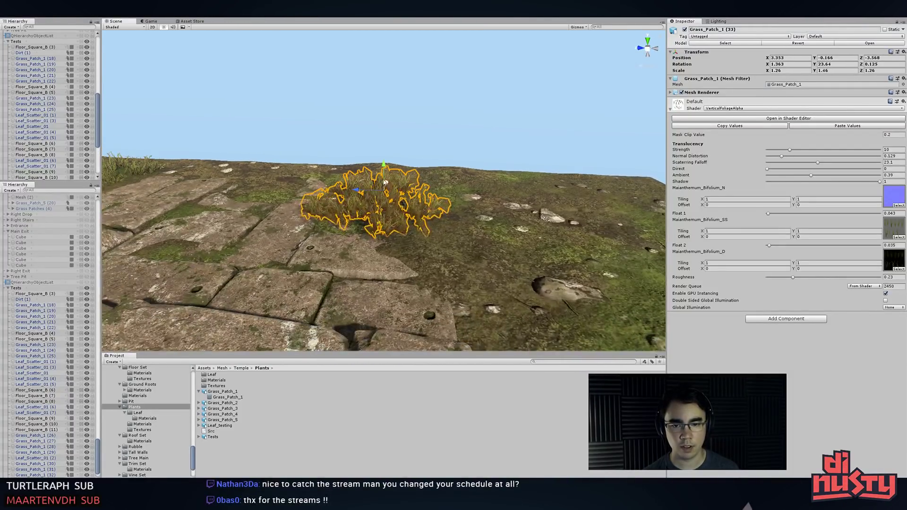
click(428, 157)
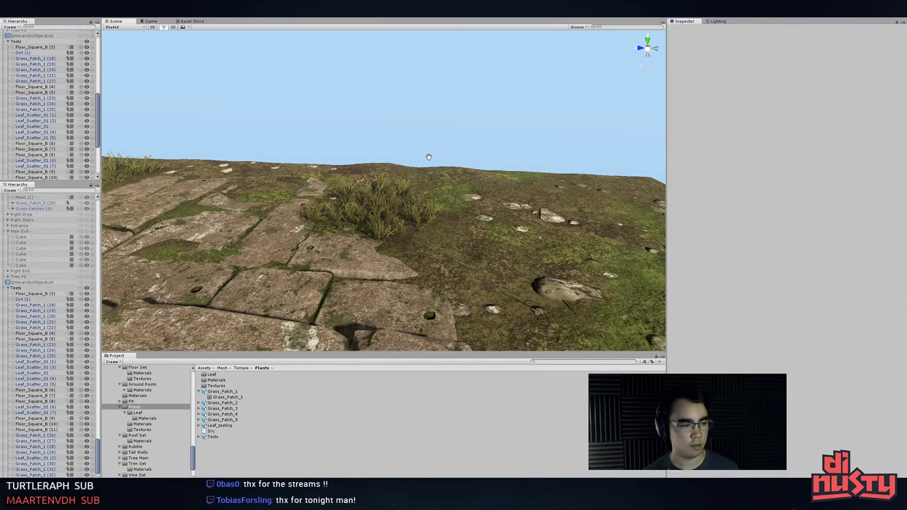
alt+middle_drag(428, 157, 483, 148)
alt+right_drag(483, 148, 469, 151)
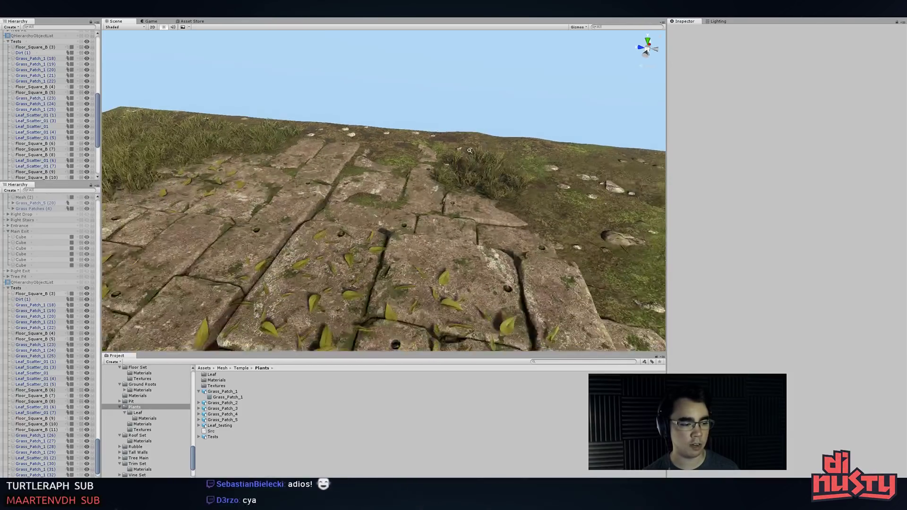
alt+drag(470, 150, 425, 128)
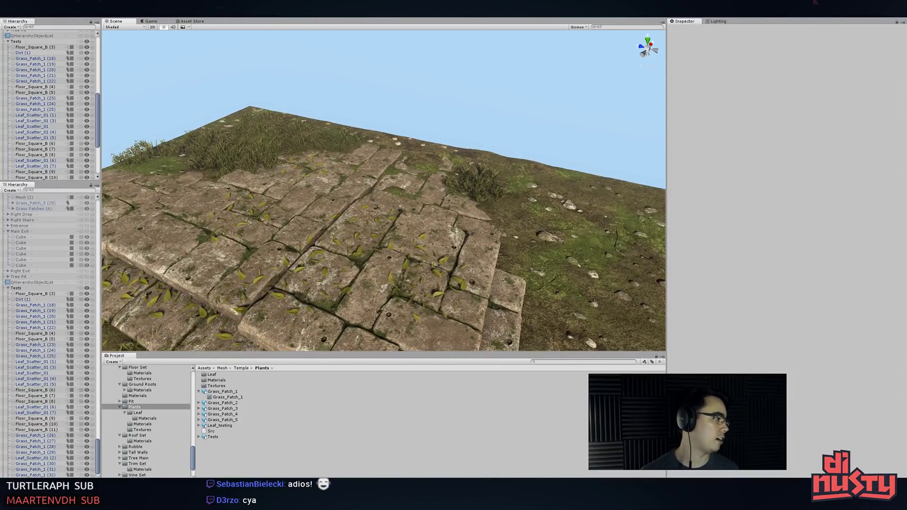